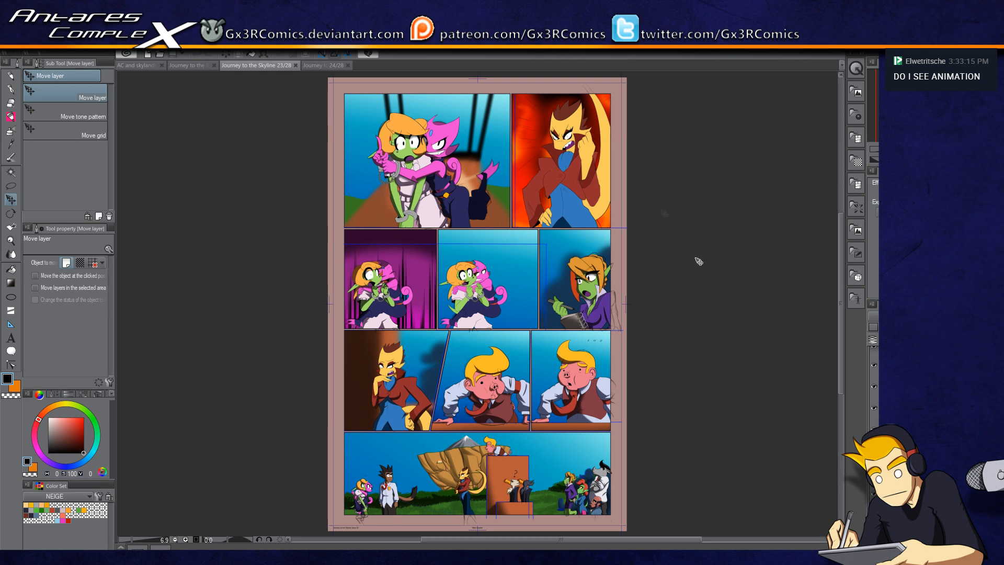
Step: Zoom into the angry character's panel and choose the Soft Brush with a dark navy colour
scroll(575, 129, "up", 2)
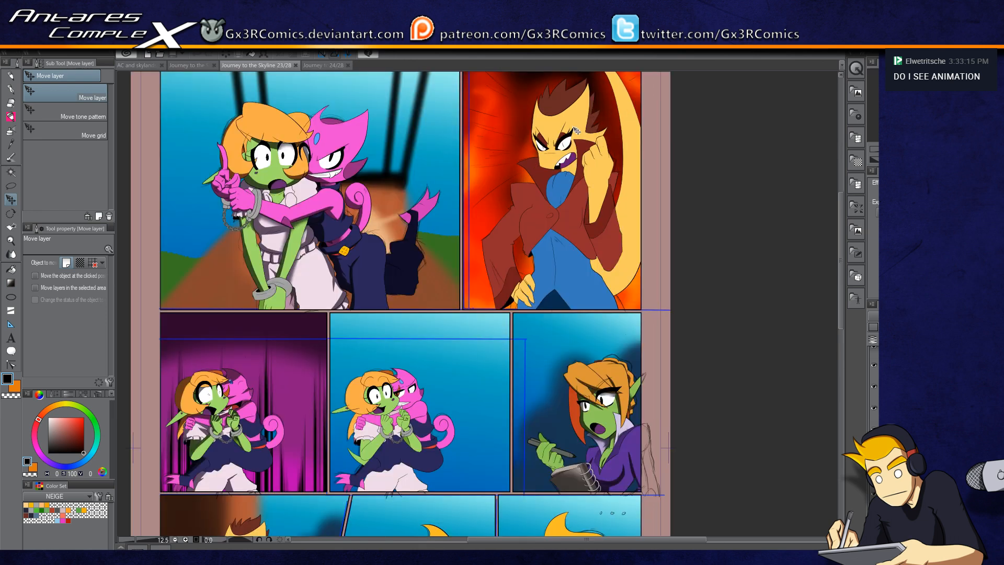
scroll(576, 130, "up", 3)
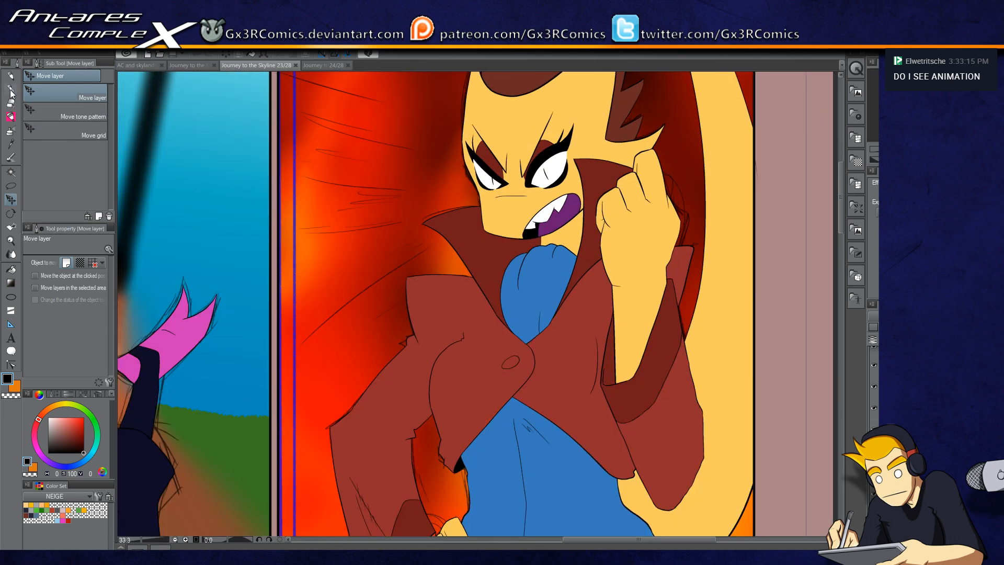
left_click(10, 90)
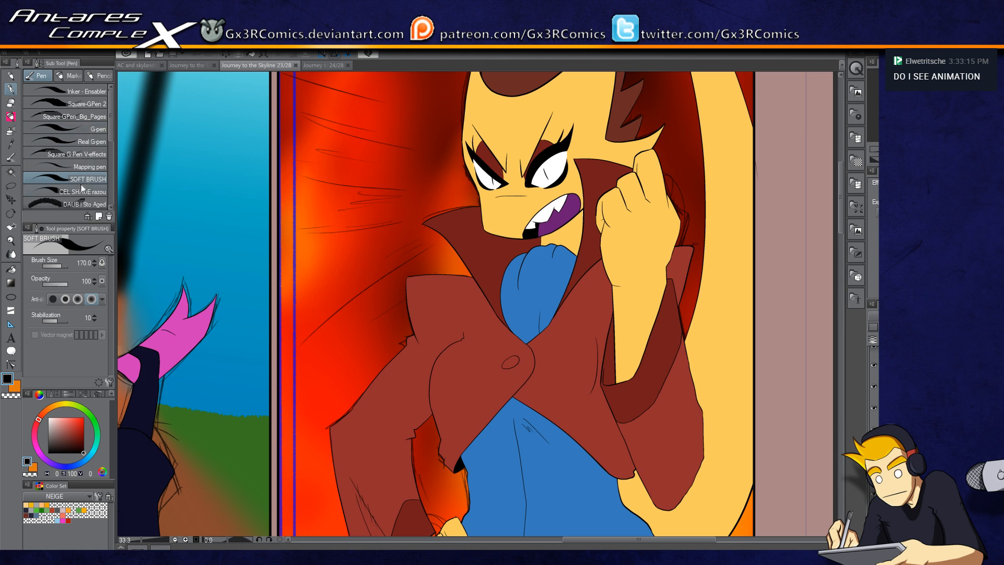
left_click(31, 520)
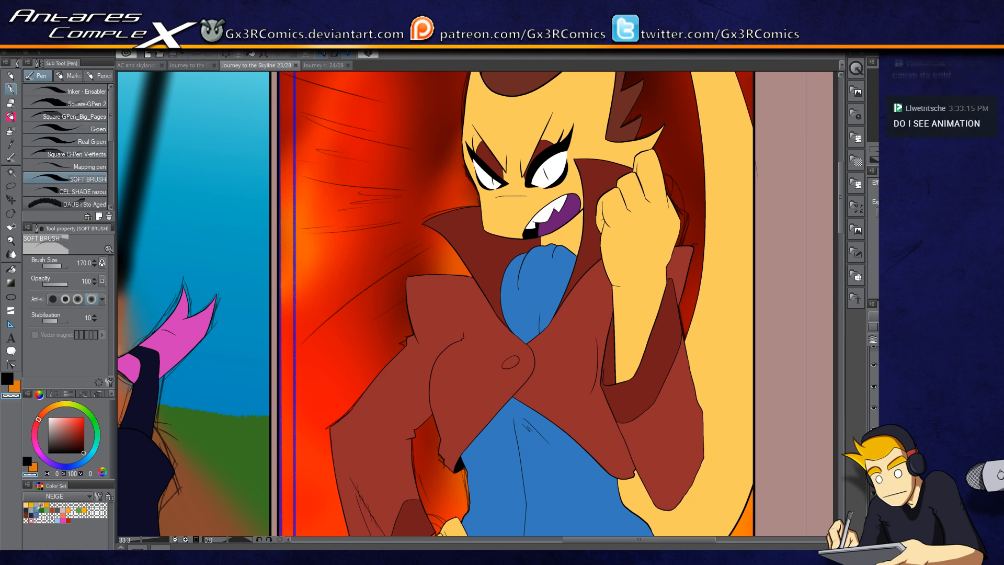
left_click(32, 515)
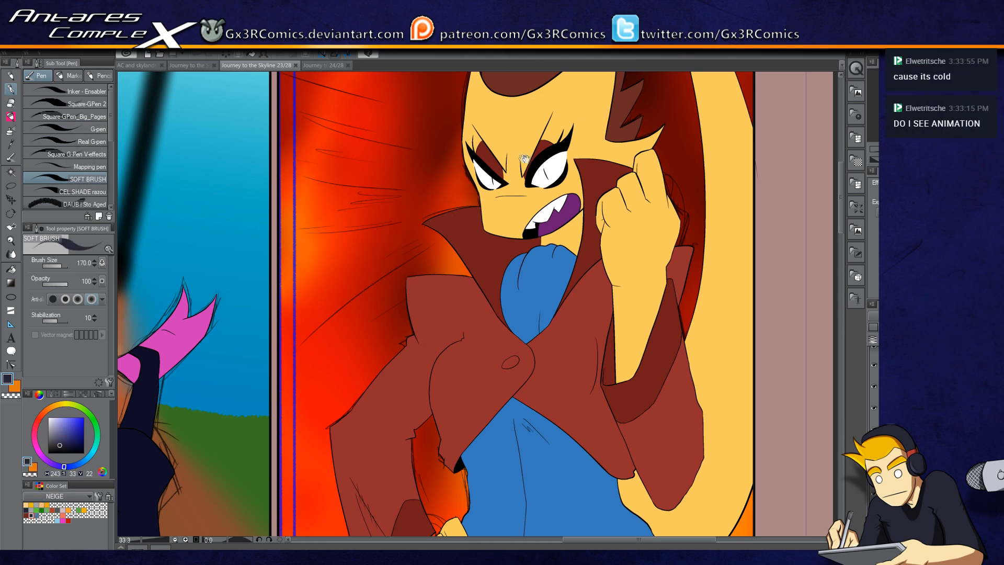
Step: Select the character's hair with Auto Select and airbrush a dark shadow across it
left_click_drag(559, 109, 446, 220)
key("e")
key("w")
left_click(412, 173)
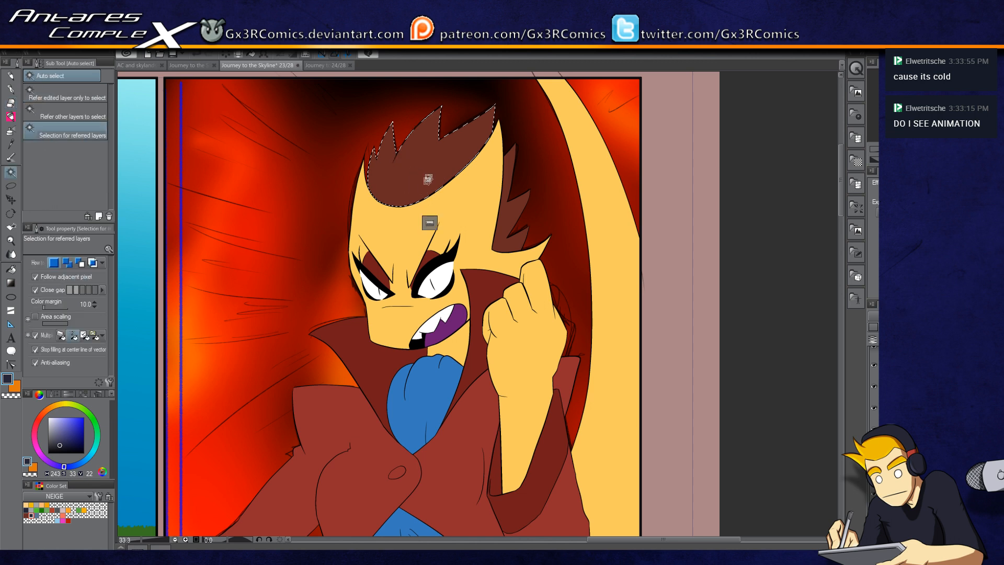
key("p")
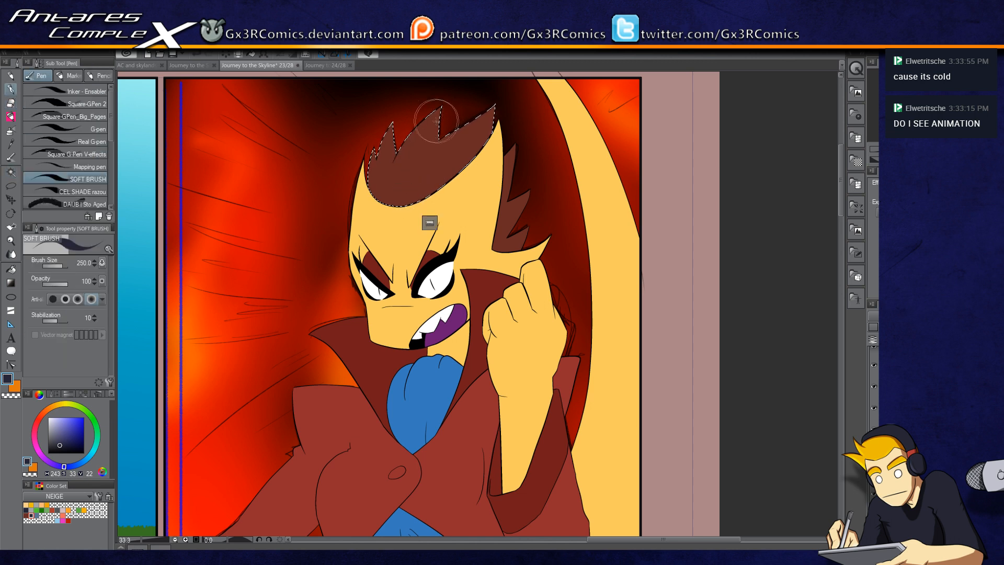
scroll(436, 121, "up", 1)
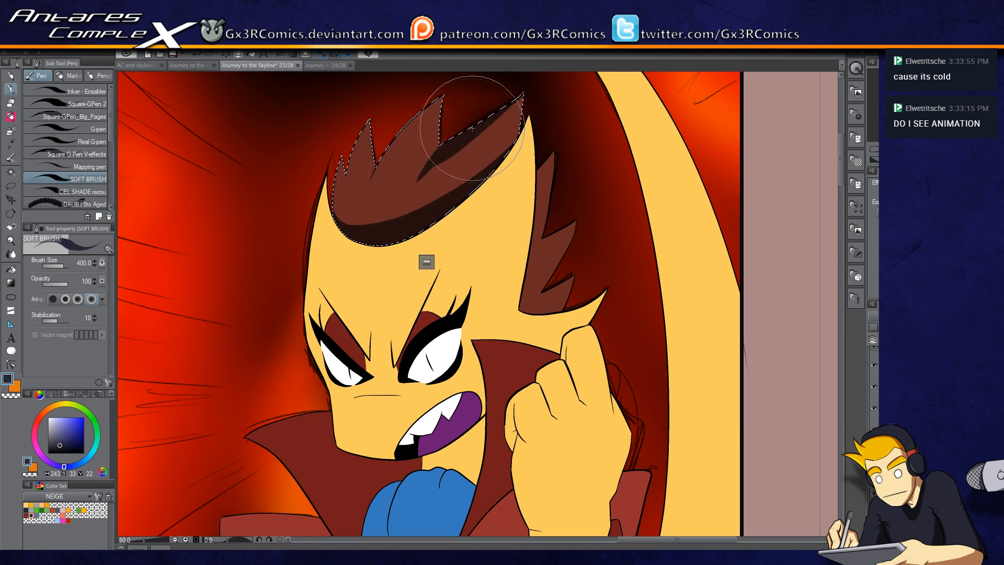
key("c")
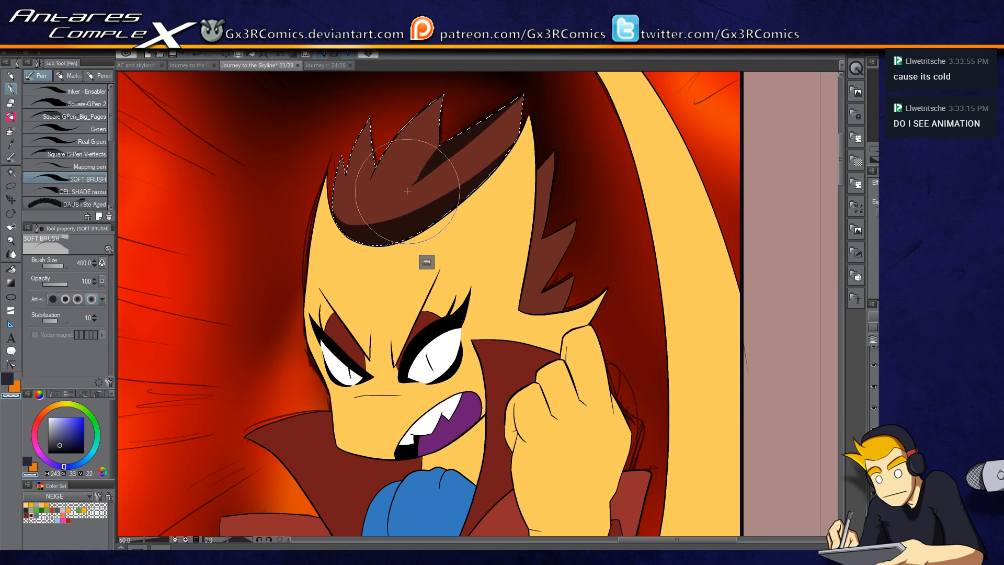
key("c")
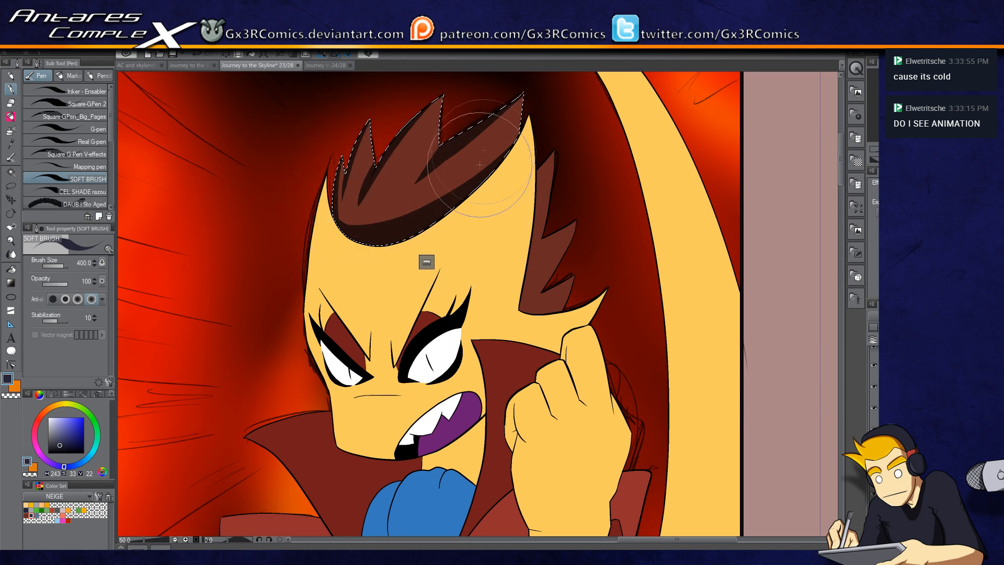
Step: Select the hair spikes behind the face and soft-brush shading over them
key("w")
left_click(542, 189)
key("p")
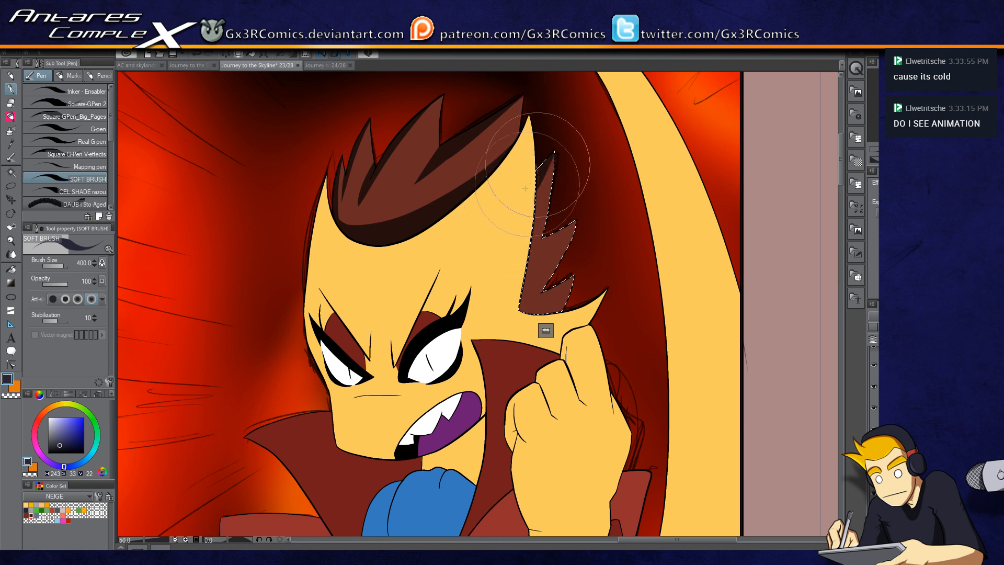
key("w")
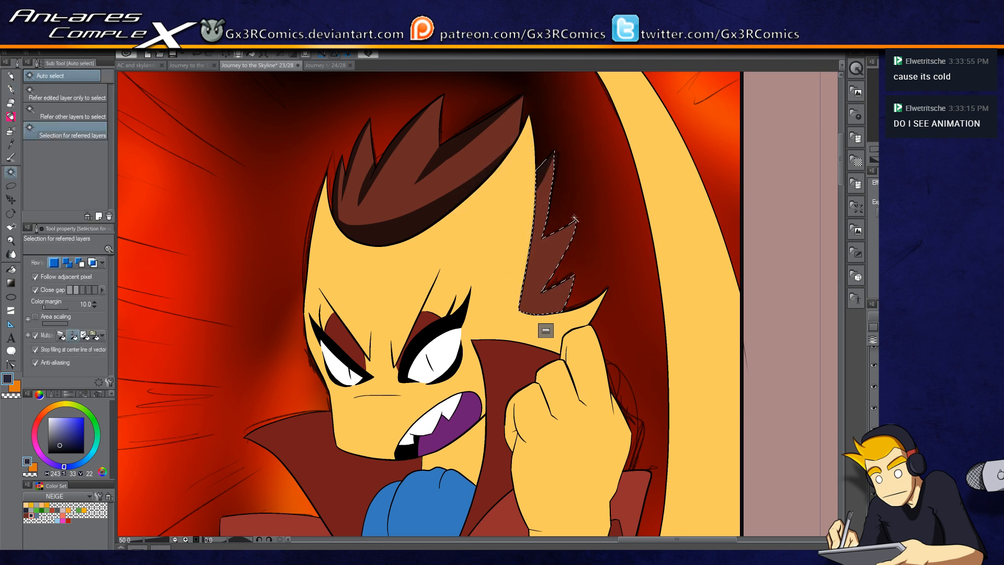
key("p")
left_click_drag(533, 247, 580, 217)
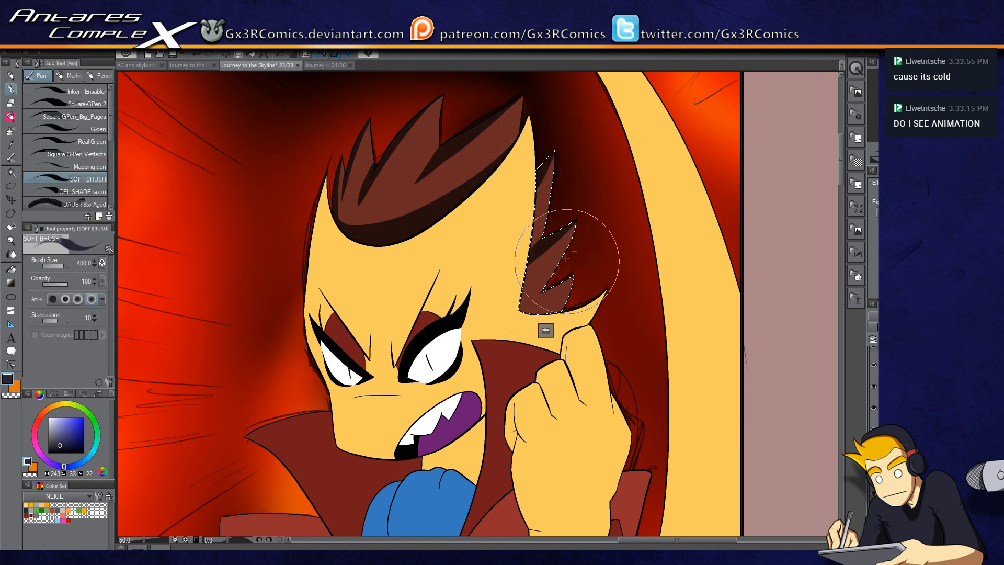
left_click_drag(481, 337, 581, 274)
left_click_drag(478, 340, 578, 292)
key("c")
key("c")
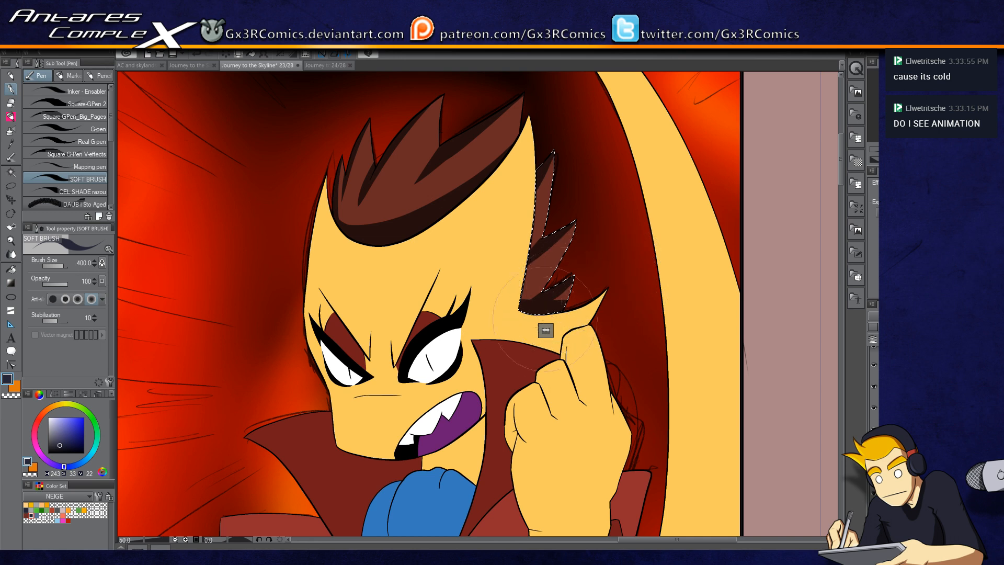
left_click_drag(465, 384, 458, 318)
Step: Select the face skin and paint a soft brown hair shadow across the forehead
key("w")
left_click(486, 254)
key("p")
left_click_drag(379, 202, 375, 233)
left_click_drag(320, 129, 509, 62)
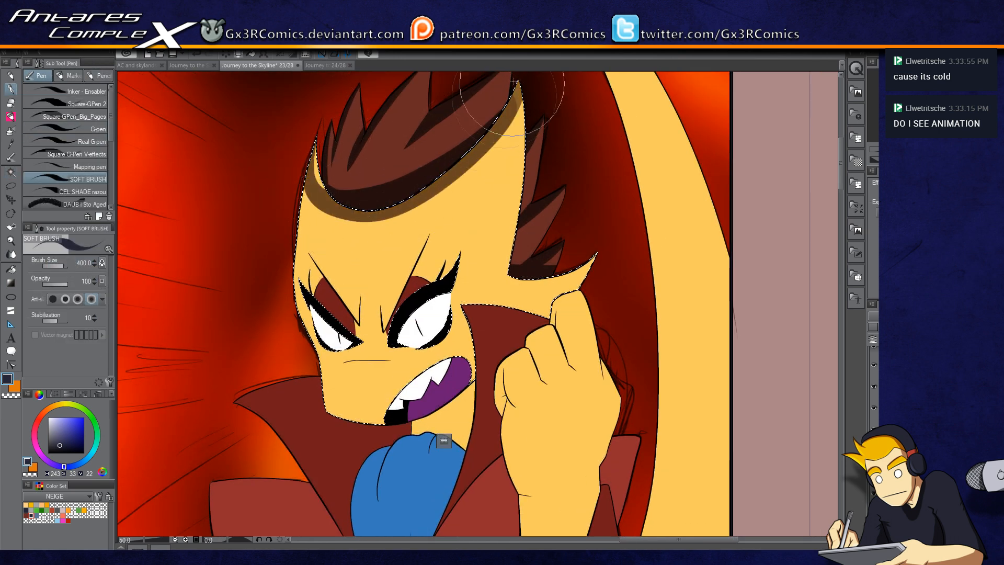
key("x")
key("x")
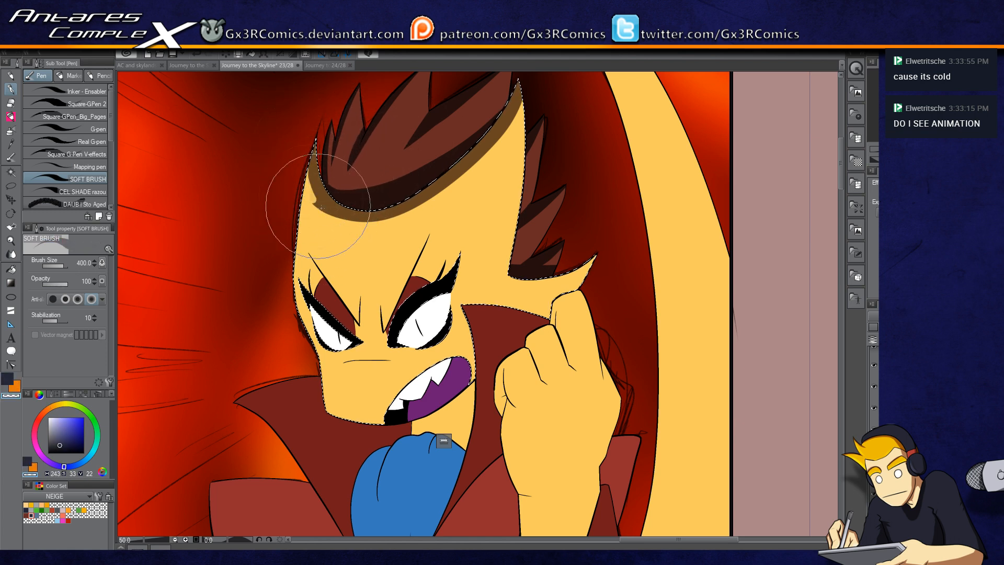
key("ctrl+z")
key("ctrl+z")
key("c")
mouse_move(309, 146)
left_mouse_down()
mouse_move(366, 167)
mouse_move(528, 89)
left_mouse_up()
key("c")
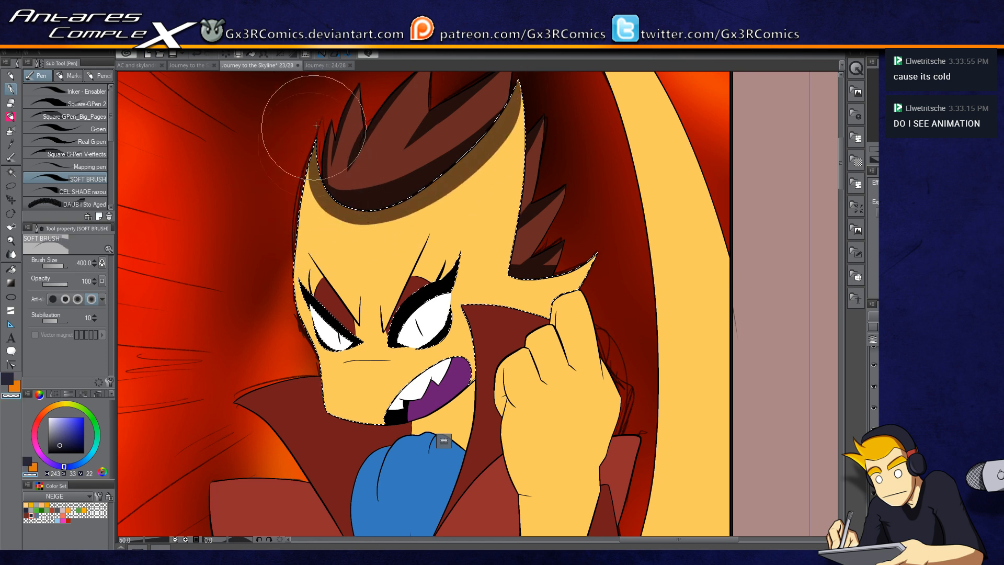
key("c")
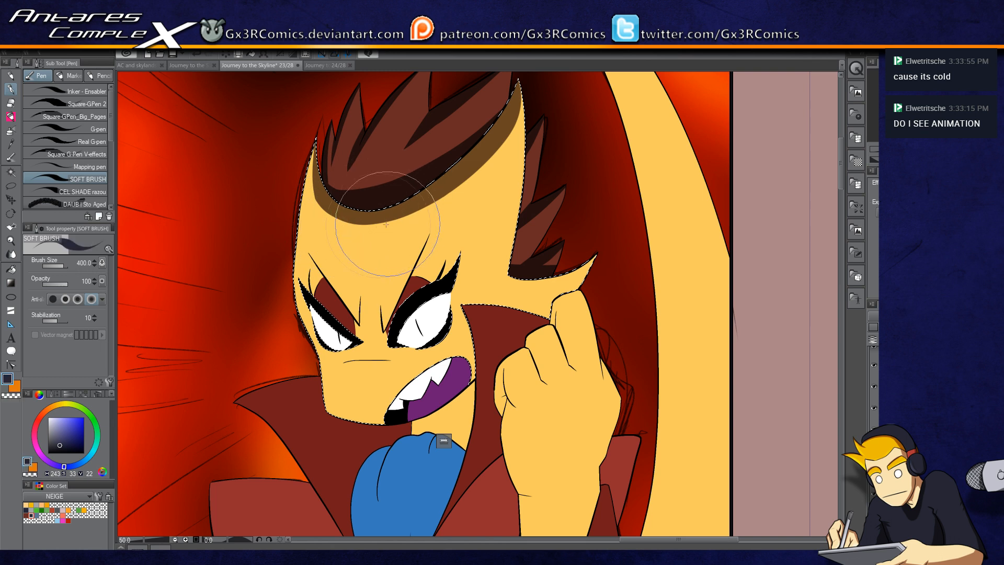
mouse_move(315, 138)
left_mouse_down()
mouse_move(328, 209)
mouse_move(432, 198)
mouse_move(504, 83)
mouse_move(374, 216)
mouse_move(351, 220)
mouse_move(498, 143)
mouse_move(524, 74)
mouse_move(526, 107)
mouse_move(495, 170)
left_mouse_up()
key("c")
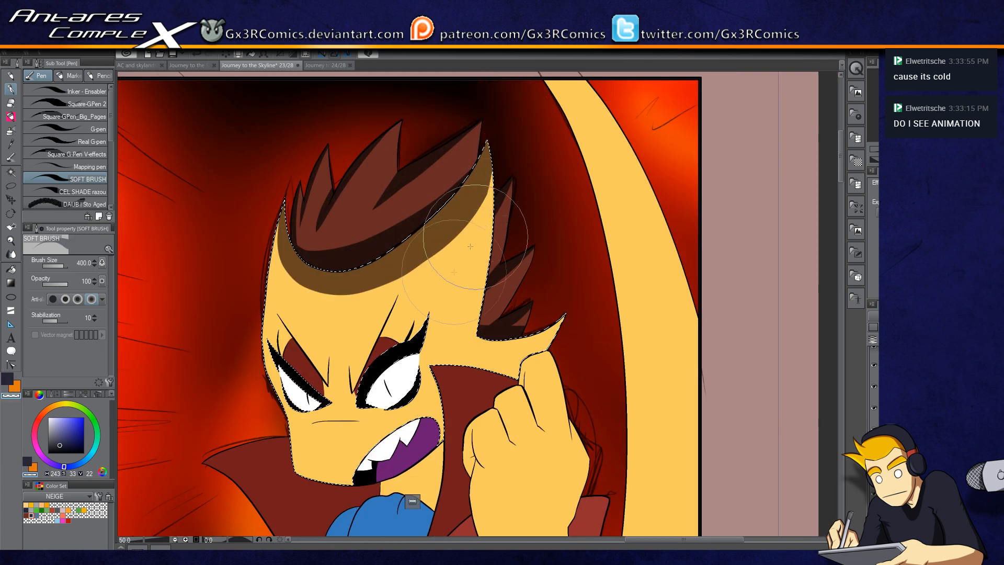
left_click_drag(486, 377, 483, 214)
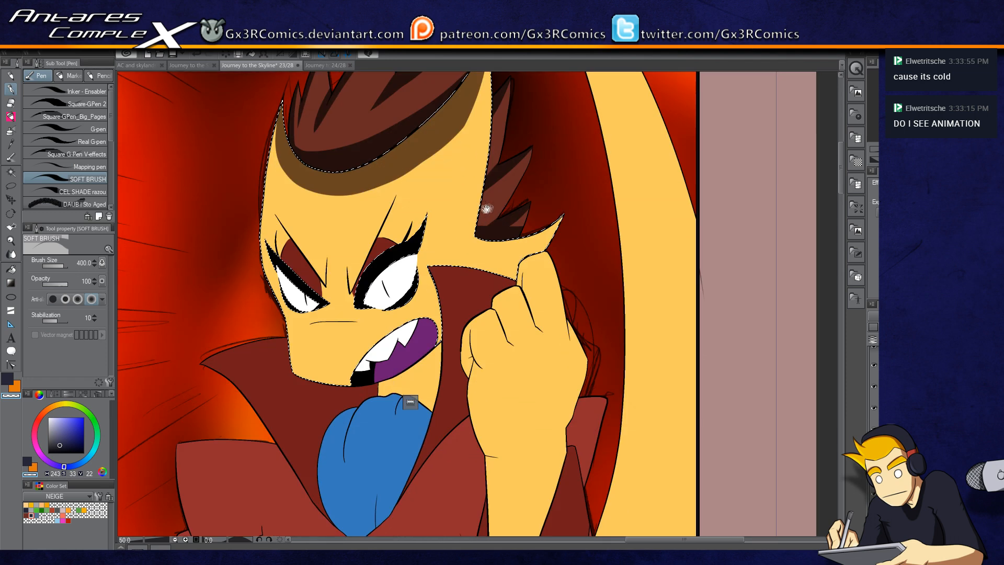
Step: Paint a shadow beneath the hair strands on the right side of the face
scroll(483, 249, "up", 1)
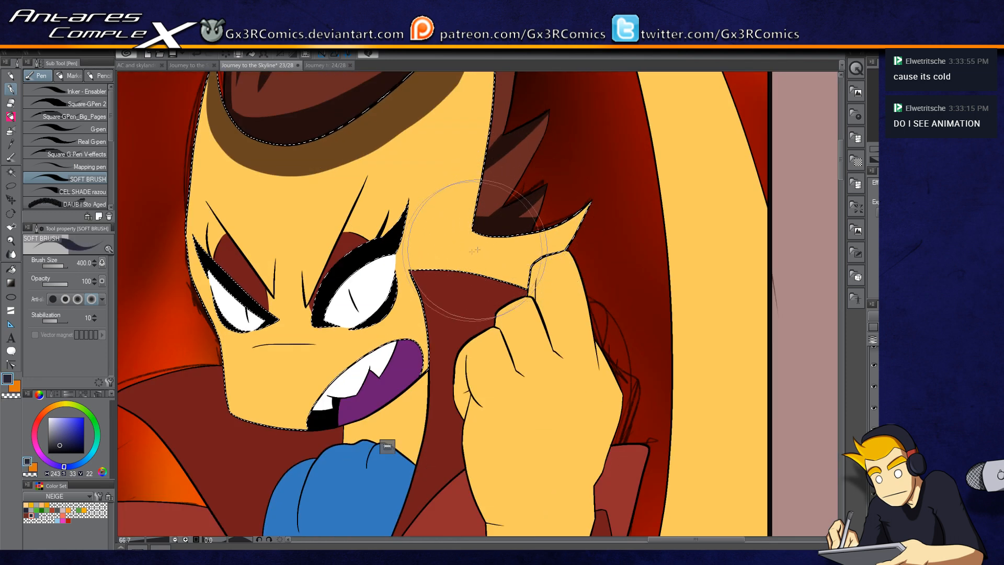
mouse_move(465, 240)
left_mouse_down()
mouse_move(586, 190)
mouse_move(486, 230)
mouse_move(447, 229)
mouse_move(585, 198)
left_mouse_up()
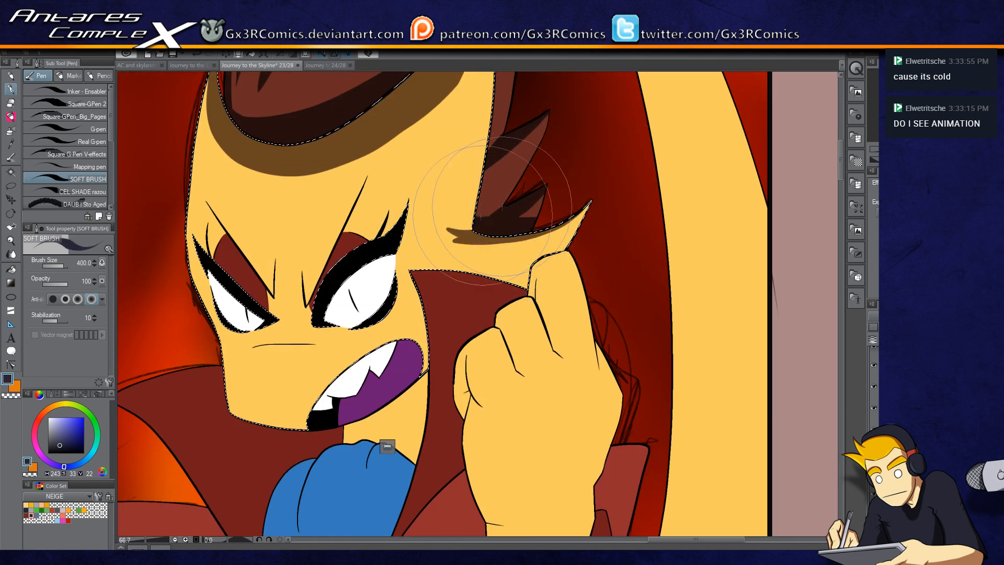
left_click_drag(438, 230, 581, 200)
key("c")
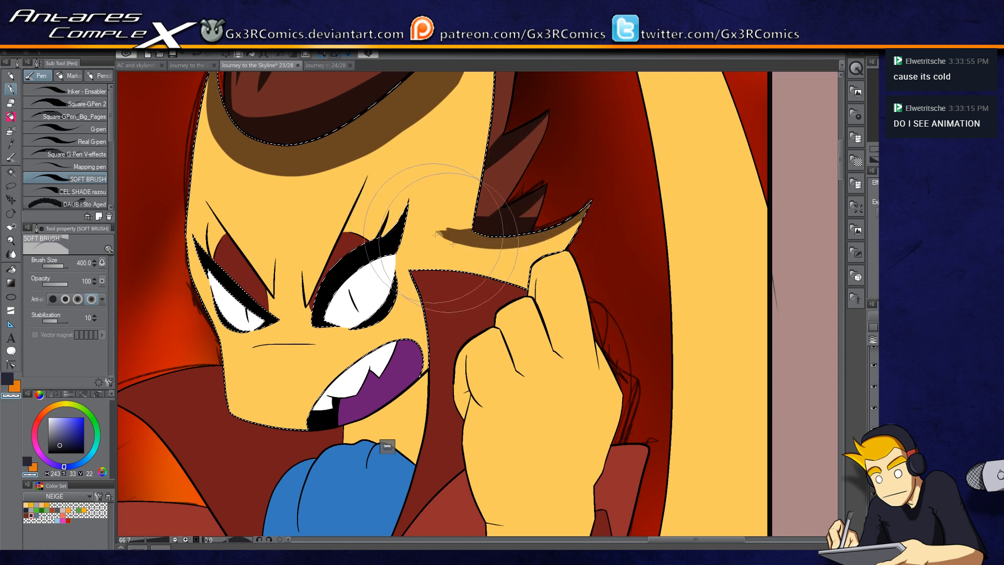
key("c")
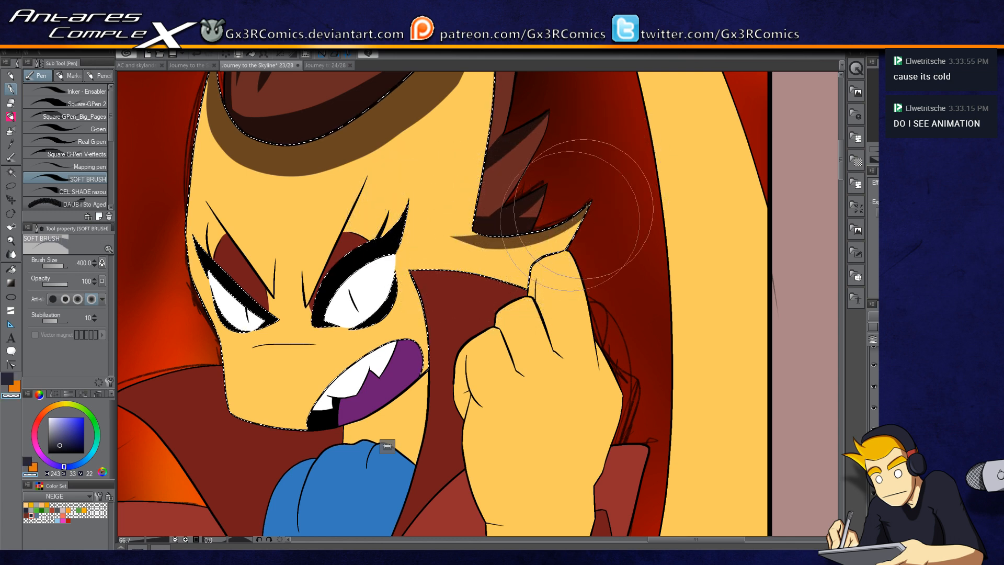
key("c")
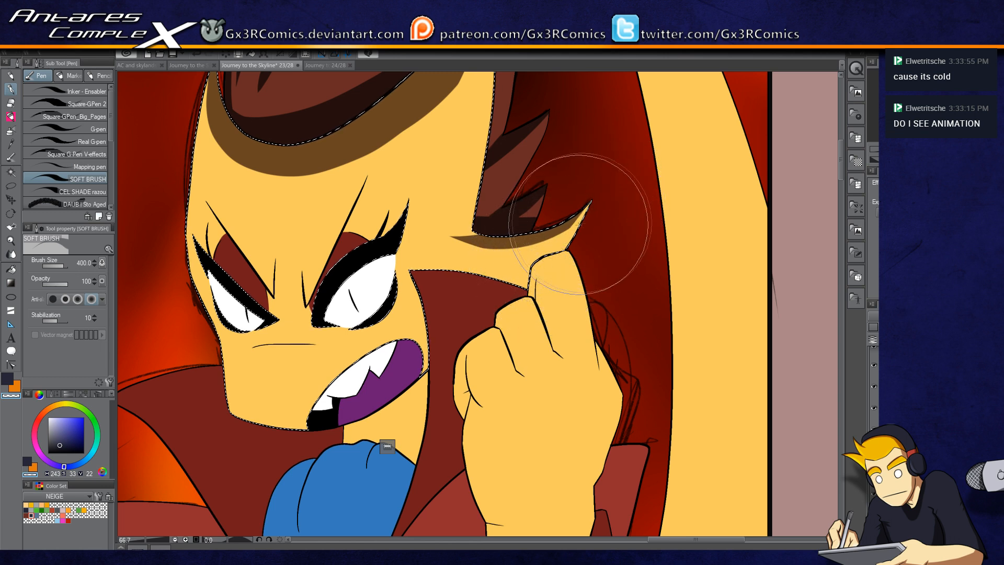
left_click_drag(433, 339, 492, 270)
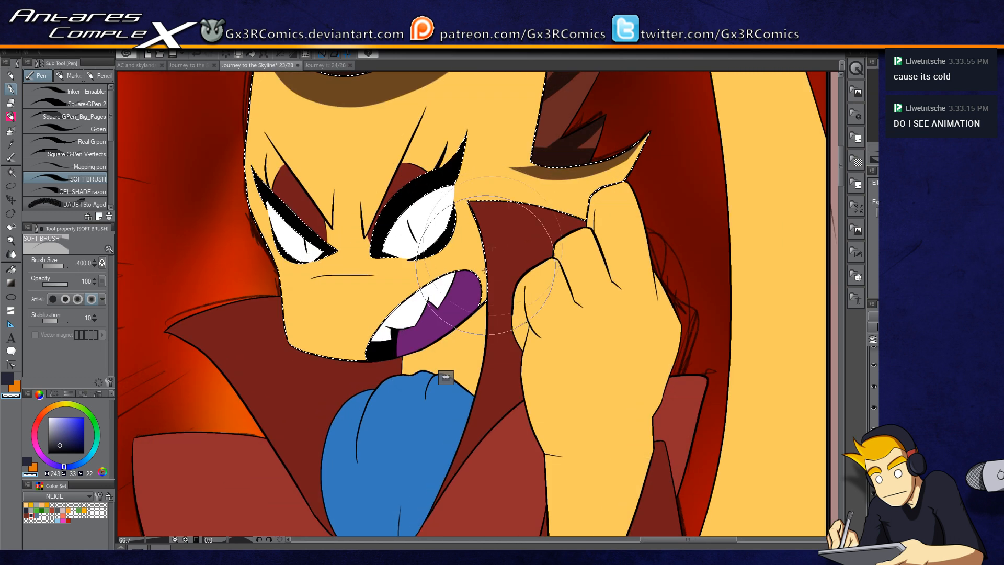
Step: Select the neck and airbrush a shadow beneath the jaw with a smaller brush
key("w")
left_click(464, 337)
key("p")
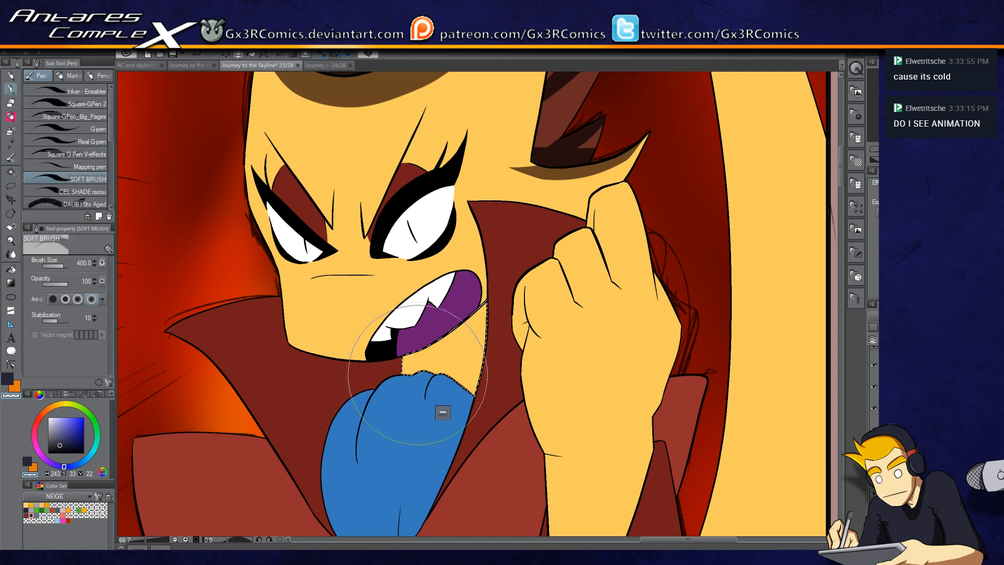
mouse_move(424, 371)
left_mouse_down()
mouse_move(457, 379)
mouse_move(483, 398)
mouse_move(436, 374)
mouse_move(440, 367)
mouse_move(464, 386)
mouse_move(446, 369)
mouse_move(514, 378)
mouse_move(454, 370)
mouse_move(500, 373)
mouse_move(482, 333)
mouse_move(485, 296)
mouse_move(489, 342)
mouse_move(486, 266)
mouse_move(493, 404)
left_mouse_up()
key("b")
key("ctrl+z")
key("bracketleft")
key("bracketleft")
key("bracketleft")
key("bracketleft")
key("bracketleft")
key("bracketleft")
key("bracketleft")
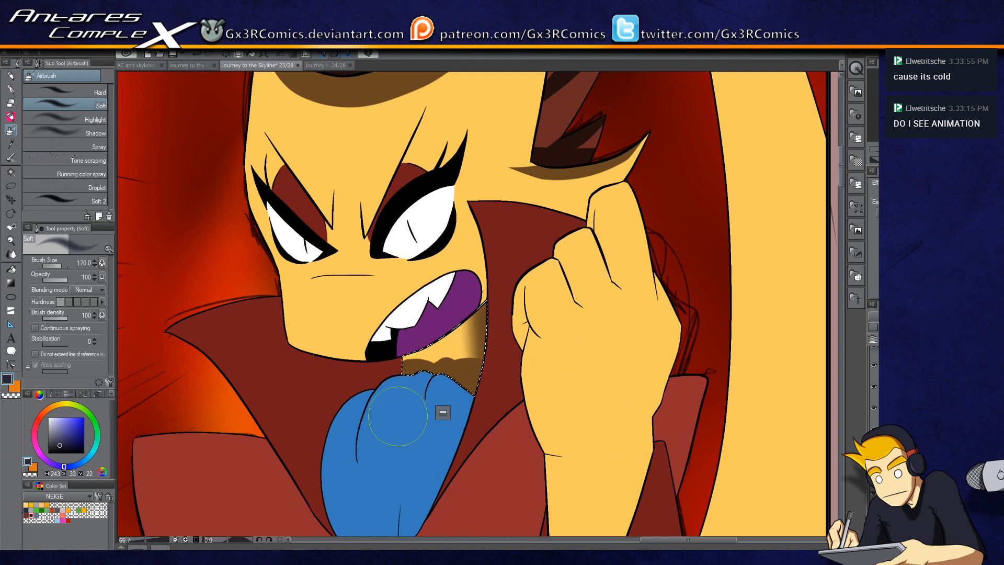
left_click_drag(407, 282, 438, 309)
Step: Select the face again and brush a soft shadow stroke across it below the eyes
key("w")
left_click(408, 309)
key("p")
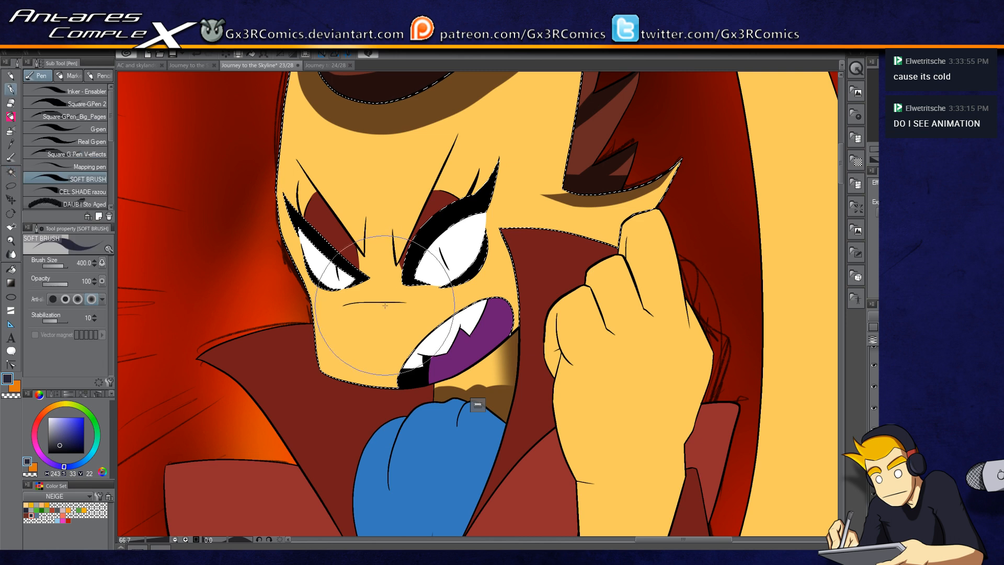
scroll(388, 305, "up", 1)
mouse_move(320, 304)
left_mouse_down()
mouse_move(366, 299)
mouse_move(460, 303)
left_mouse_up()
key("ctrl+z")
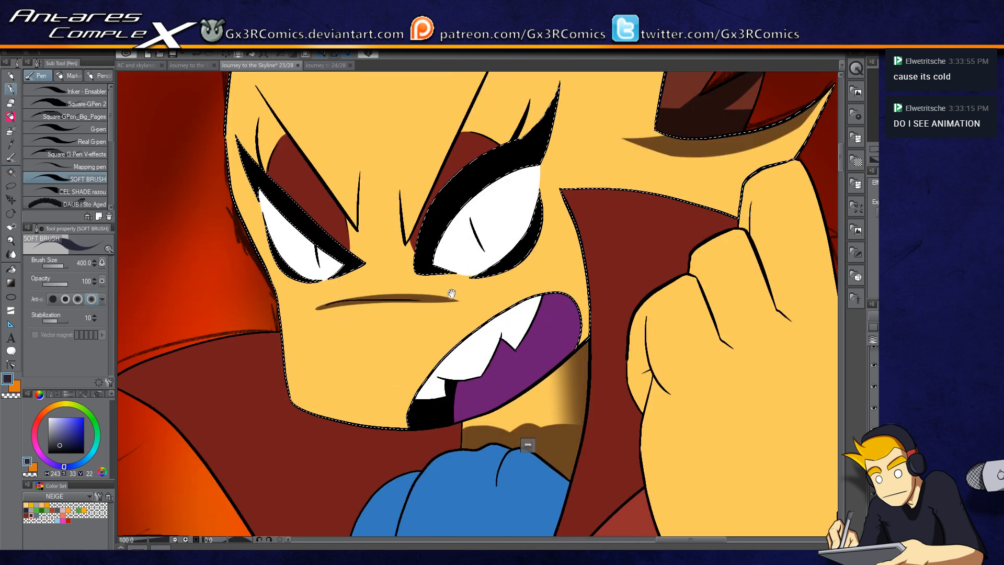
left_click_drag(319, 305, 463, 302)
key("ctrl+z")
mouse_move(315, 305)
left_mouse_down()
mouse_move(467, 301)
mouse_move(391, 345)
mouse_move(436, 338)
mouse_move(386, 159)
left_mouse_up()
left_click_drag(394, 415, 366, 295)
Step: Select the coat around the cravat and shade it darker near the collar with brush and airbrush
key("w")
left_click(361, 273)
key("p")
left_click_drag(382, 214, 356, 330)
left_click_drag(354, 199, 327, 408)
left_click_drag(348, 175, 305, 434)
mouse_move(306, 355)
left_mouse_down()
mouse_move(386, 179)
mouse_move(374, 96)
mouse_move(377, 362)
left_mouse_up()
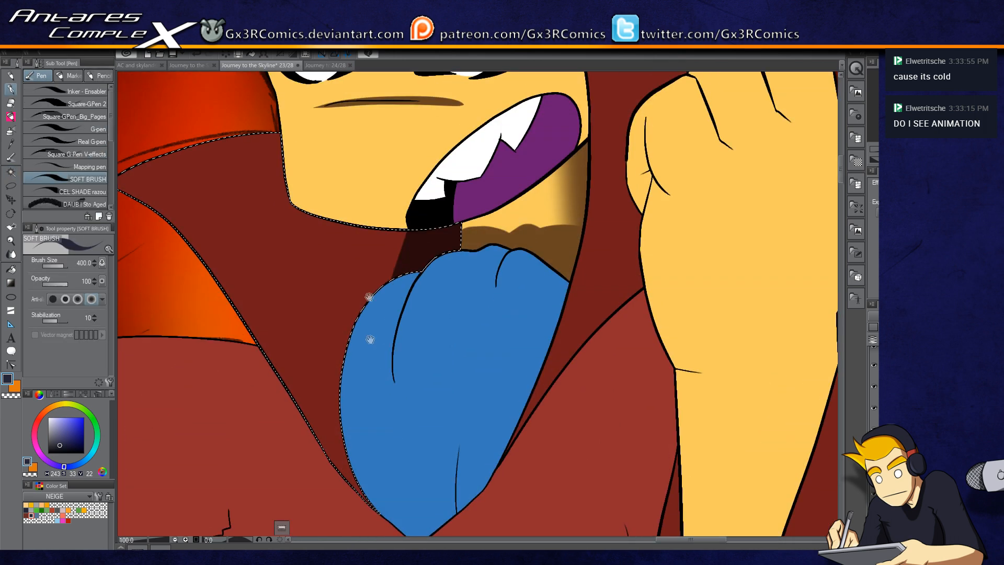
key("b")
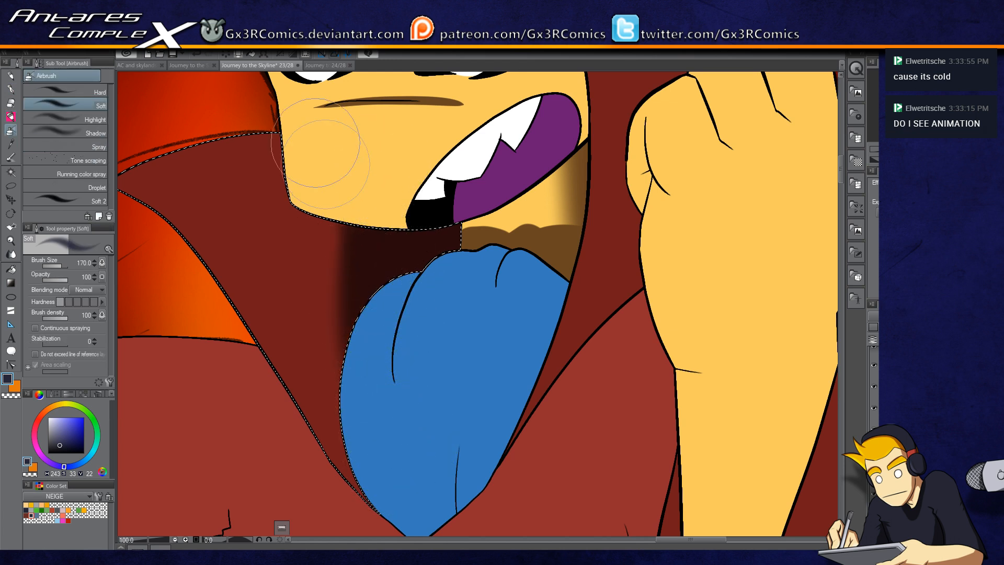
left_click_drag(485, 386, 284, 421)
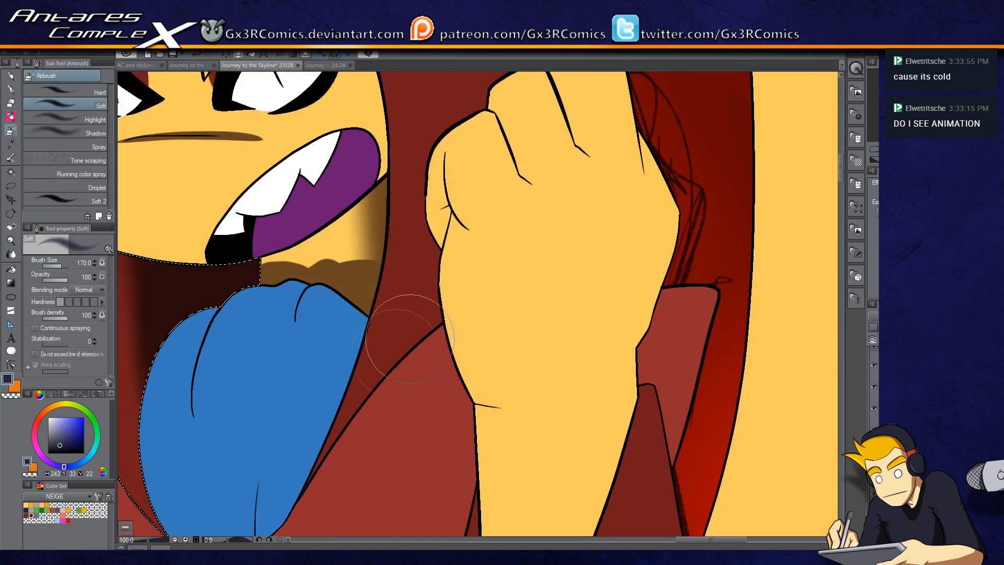
Step: Select the coat strip beside the raised fist and paint a soft dark shadow beneath the knuckles
key("w")
left_click(413, 321)
key("p")
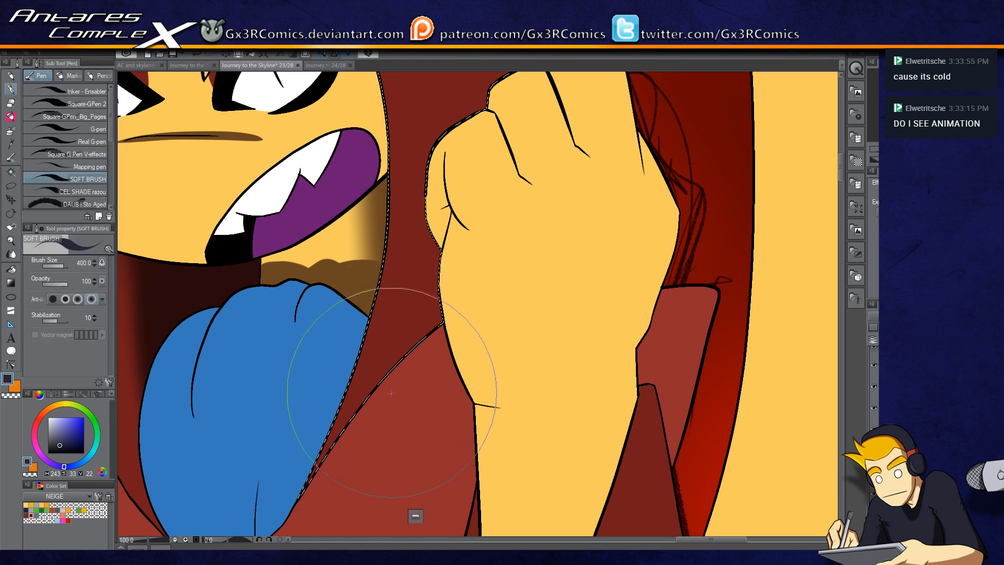
left_click_drag(374, 395, 544, 217)
left_click_drag(470, 234, 418, 347)
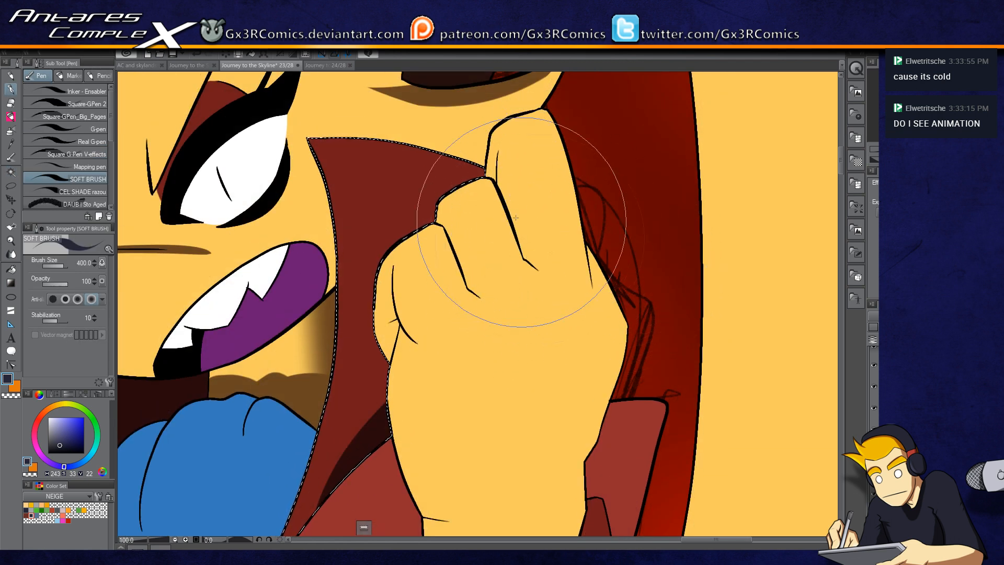
left_click_drag(542, 236, 385, 181)
left_click_drag(366, 138, 549, 200)
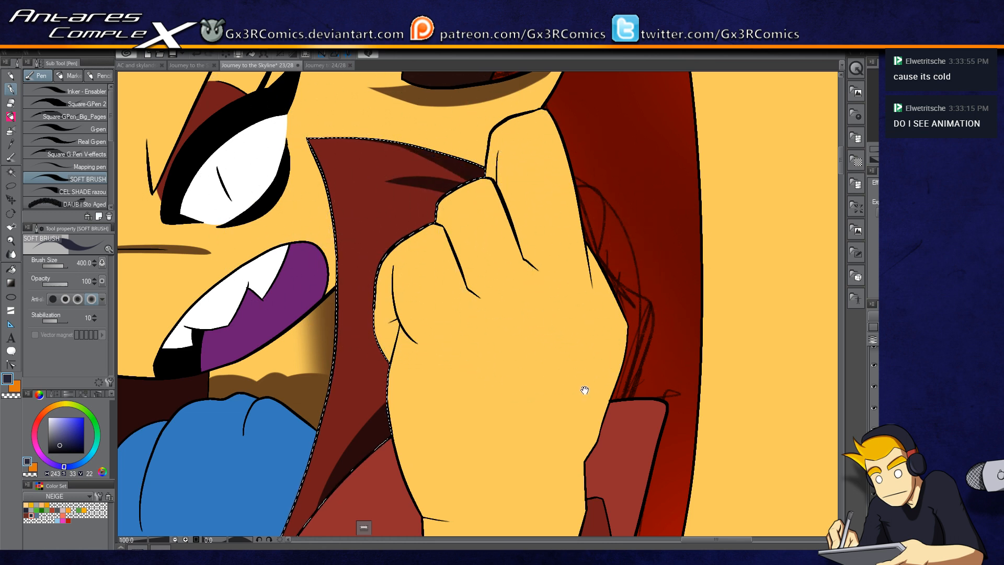
left_click_drag(584, 389, 516, 219)
Step: Select the lapel piece right of the fist and darken its upper part with the soft brush
key("w")
left_click(563, 253)
key("b")
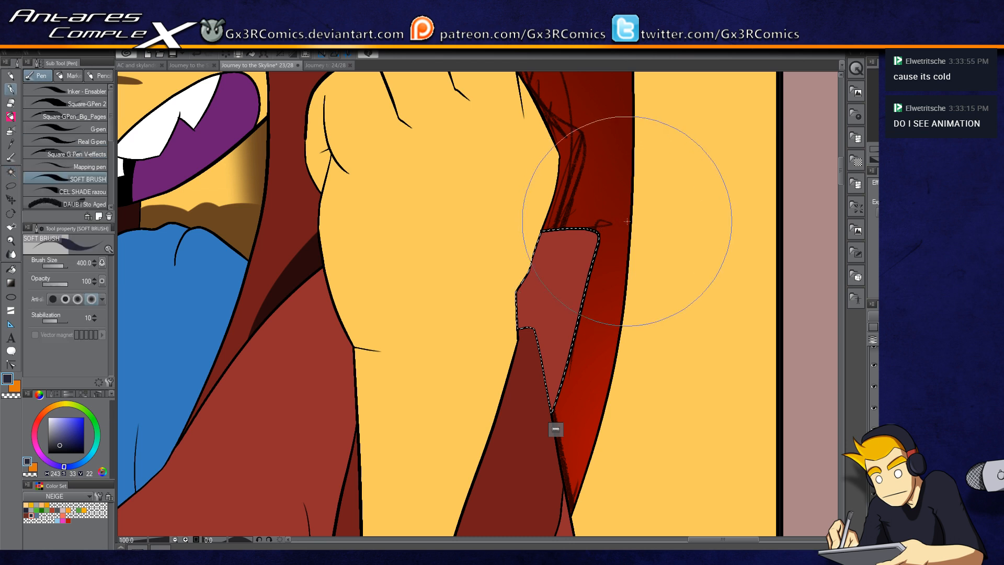
left_click_drag(627, 219, 453, 297)
left_click_drag(592, 227, 365, 329)
Step: Select the coat area left of the hand and brush soft shadows along its edge
key("w")
left_click(310, 298)
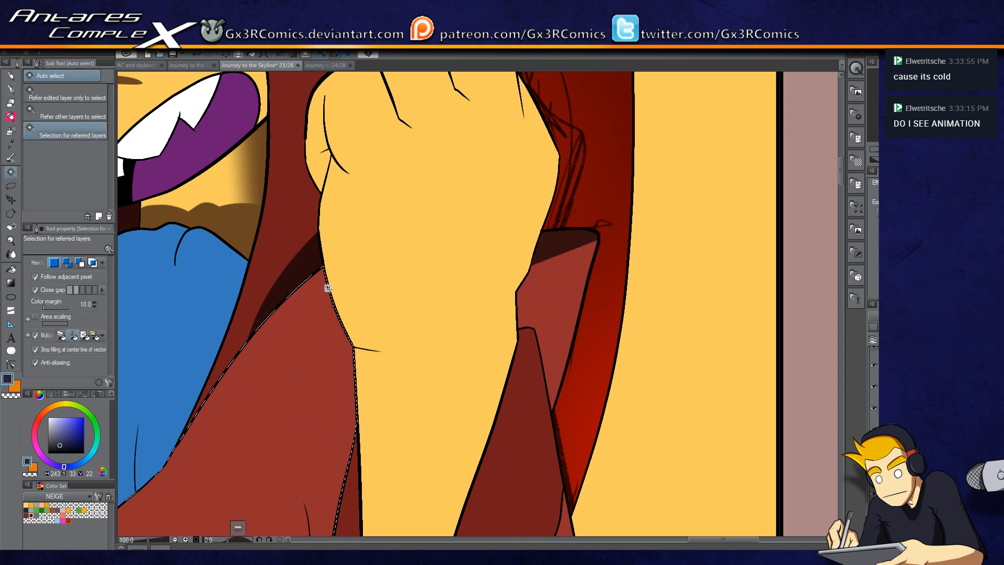
key("b")
left_click_drag(362, 325, 584, 158)
left_click_drag(347, 394, 332, 316)
left_click_drag(340, 246, 554, 131)
left_click_drag(455, 197, 373, 299)
mouse_move(277, 329)
left_mouse_down()
mouse_move(314, 304)
mouse_move(434, 152)
mouse_move(293, 290)
mouse_move(400, 195)
mouse_move(408, 215)
mouse_move(371, 251)
mouse_move(442, 194)
left_mouse_up()
left_click_drag(307, 302, 648, 322)
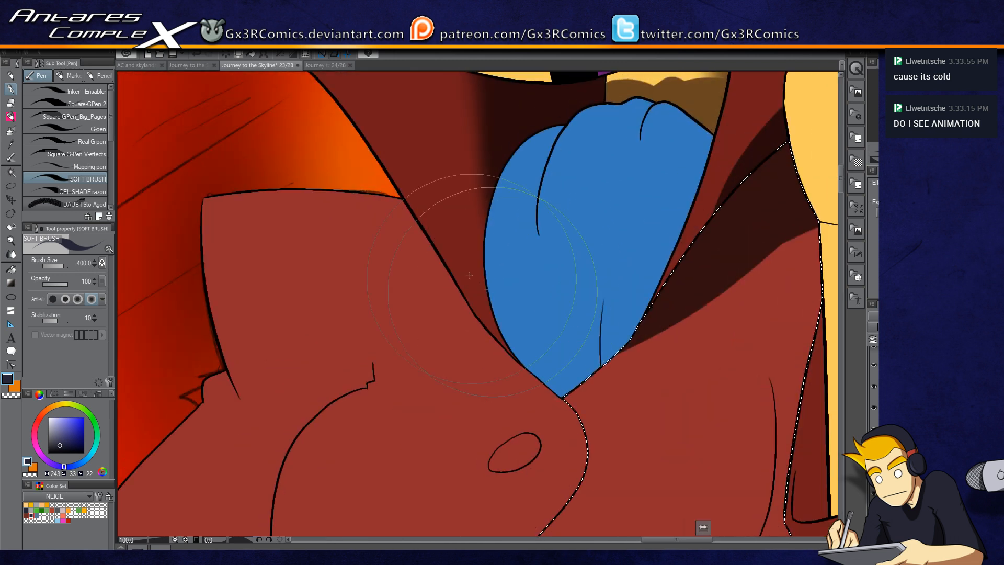
Step: Select the lower left coat lapel and paint a dark shadow beneath the cravat
key("w")
left_click(395, 216)
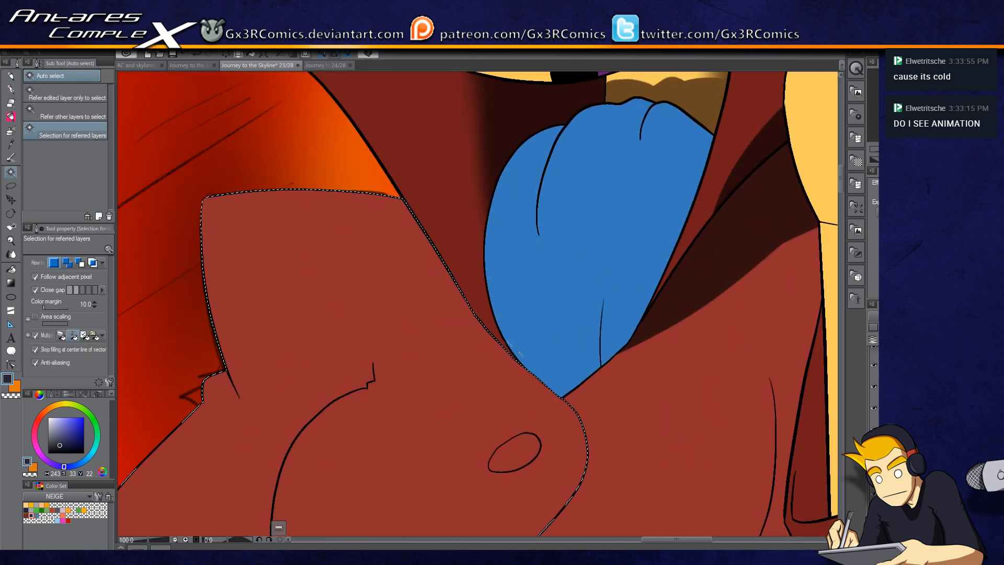
key("p")
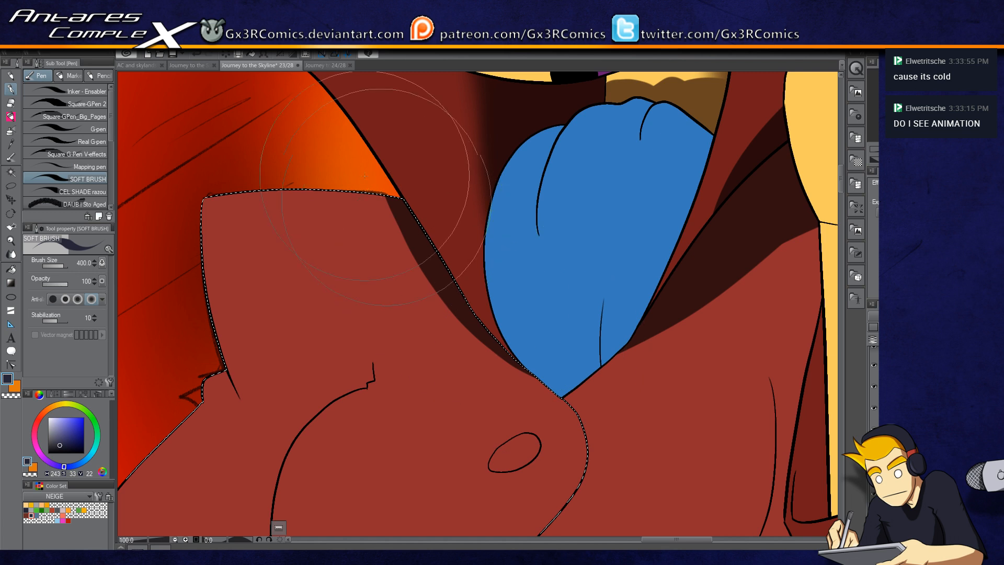
left_click_drag(418, 178, 593, 377)
mouse_move(406, 222)
left_mouse_down()
mouse_move(470, 264)
mouse_move(408, 152)
mouse_move(392, 180)
mouse_move(418, 260)
mouse_move(352, 210)
mouse_move(338, 261)
left_mouse_up()
left_click_drag(438, 318, 411, 306)
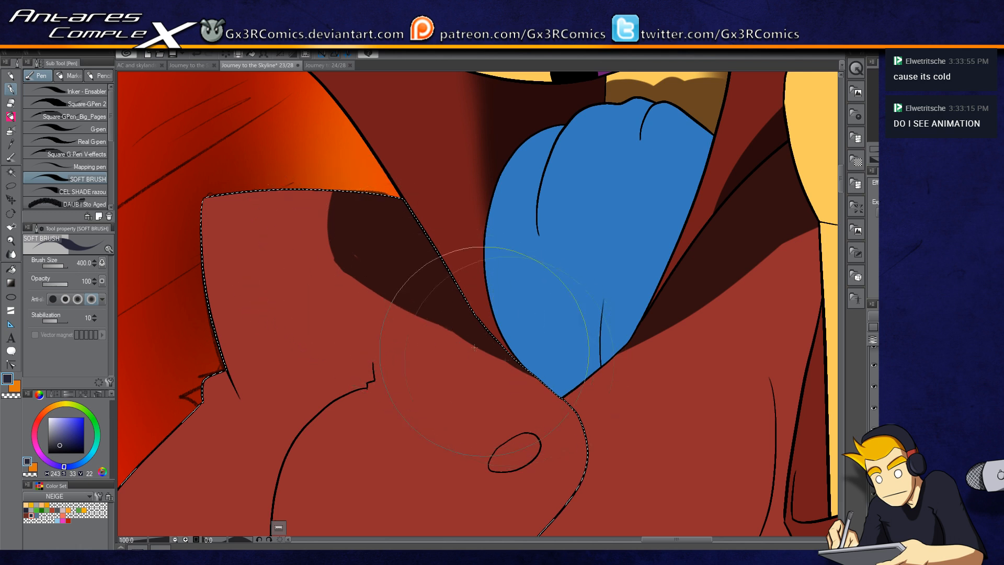
mouse_move(355, 262)
left_mouse_down()
mouse_move(372, 287)
mouse_move(415, 304)
left_mouse_up()
key("c")
key("c")
left_click_drag(362, 175, 361, 271)
left_click_drag(319, 225, 368, 278)
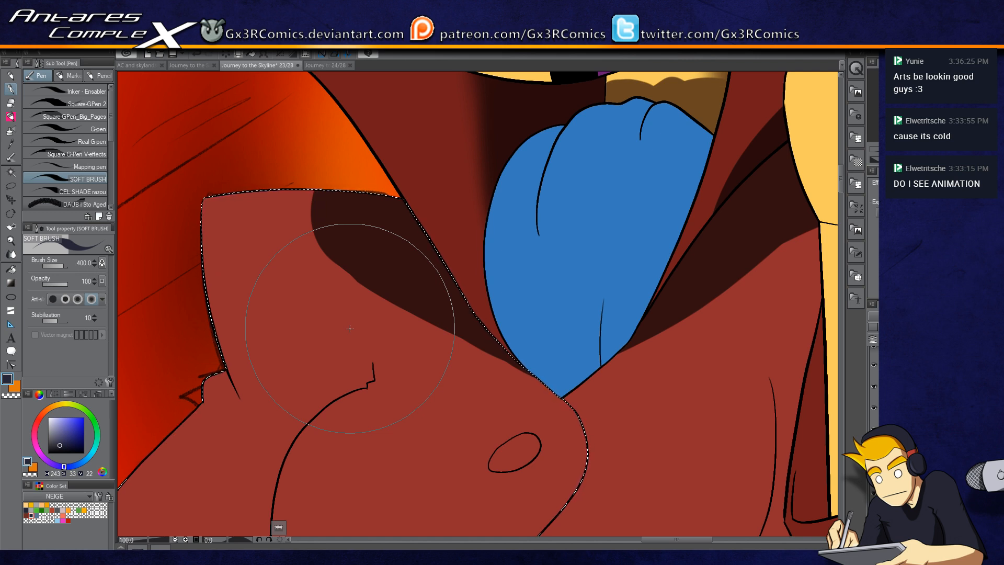
left_click_drag(420, 165, 413, 262)
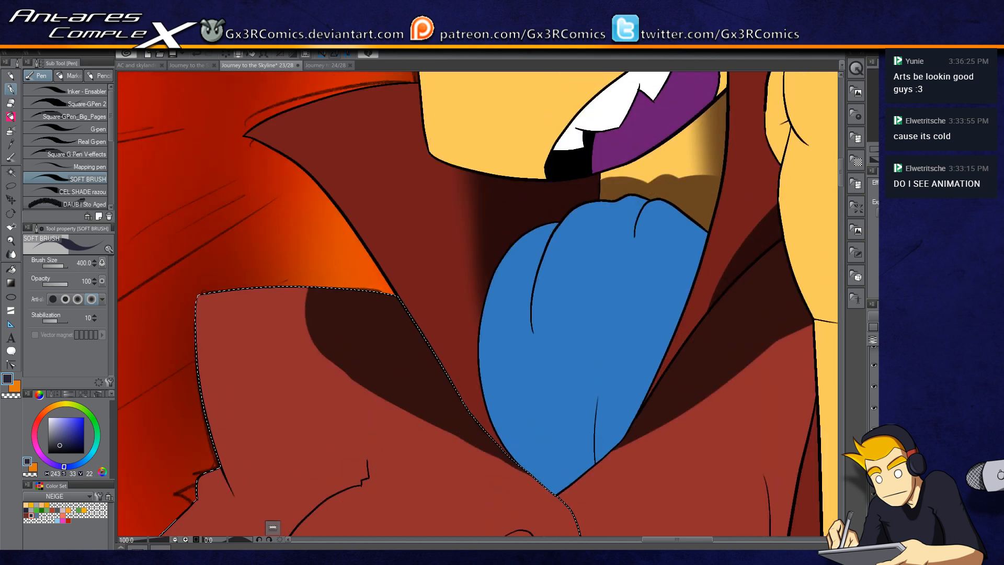
Step: Split the workspace to show the whole of page 23/28 beside the zoomed working view
left_click(415, 54)
left_click_drag(155, 97, 120, 99)
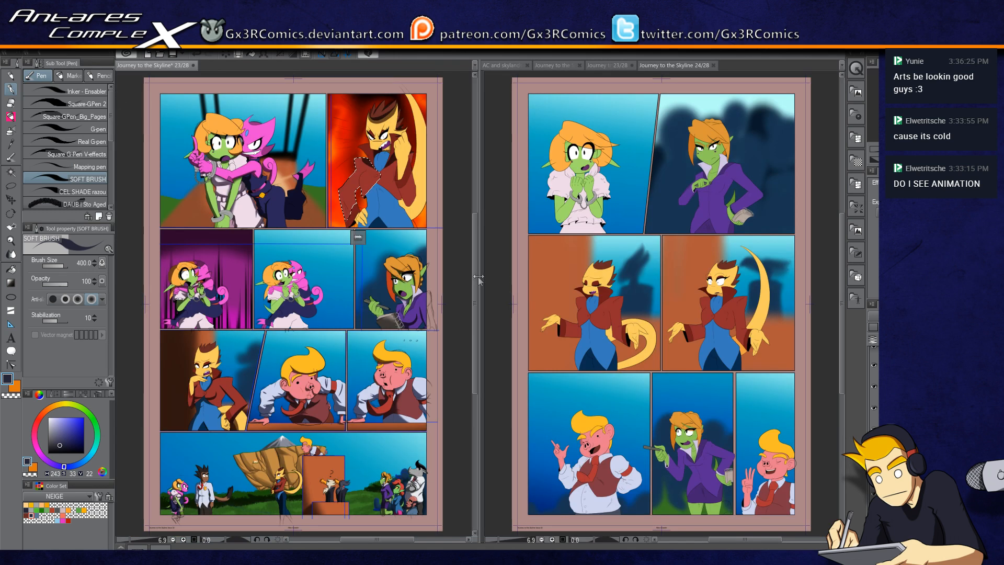
left_click_drag(478, 276, 390, 285)
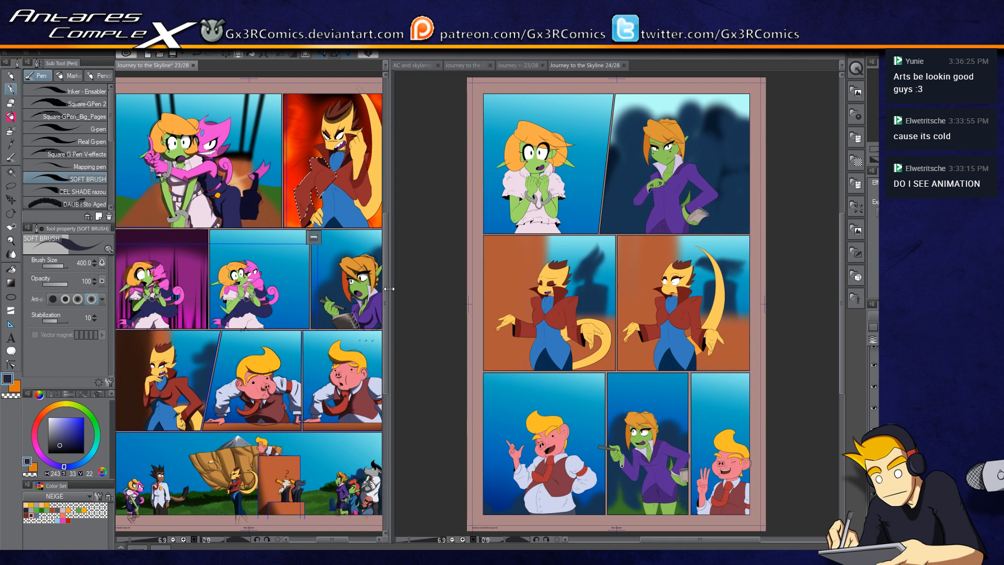
key("ctrl+plus")
key("ctrl+plus")
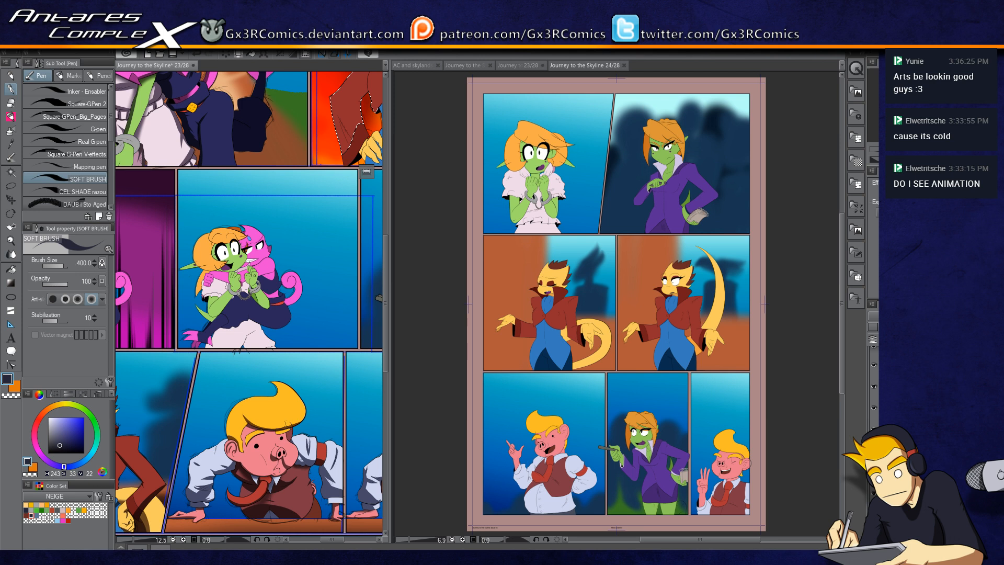
scroll(249, 303, "down", 2)
left_click_drag(337, 162, 251, 428)
left_click(518, 66)
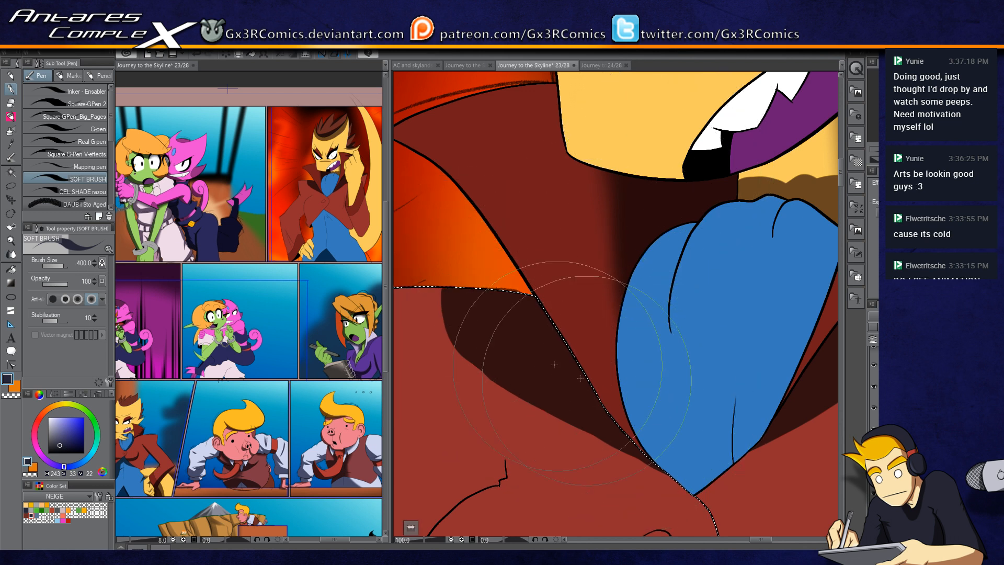
Step: Deepen the shadow along the top edge of the left lapel with soft brush strokes
left_click_drag(526, 391, 626, 287)
key("c")
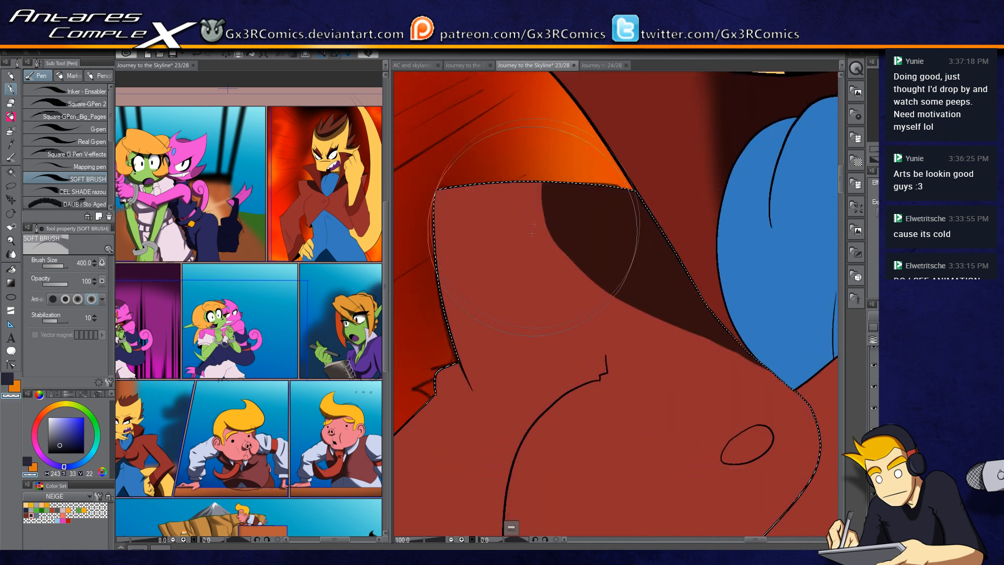
left_click_drag(545, 235, 580, 180)
left_click_drag(579, 318, 620, 193)
key("c")
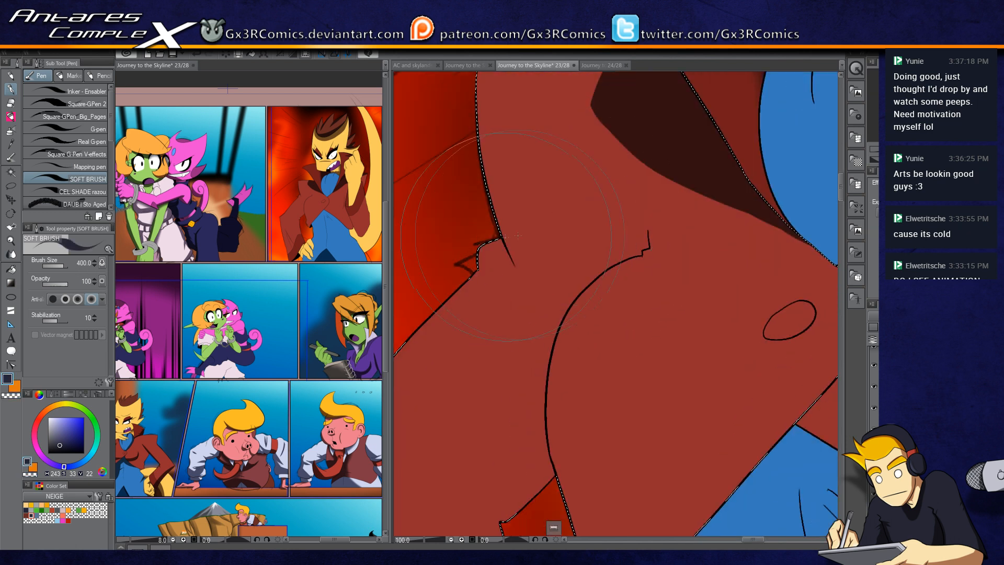
mouse_move(584, 311)
left_mouse_down()
mouse_move(540, 204)
mouse_move(610, 150)
left_mouse_up()
key("ctrl+z")
Step: Paint a dark horizontal fold shadow across the lower coat with long soft brush strokes
mouse_move(511, 236)
left_mouse_down()
mouse_move(618, 142)
mouse_move(524, 213)
mouse_move(574, 158)
mouse_move(603, 143)
mouse_move(640, 148)
mouse_move(596, 149)
mouse_move(650, 149)
left_mouse_up()
mouse_move(677, 181)
left_mouse_down()
mouse_move(604, 260)
mouse_move(549, 209)
left_mouse_up()
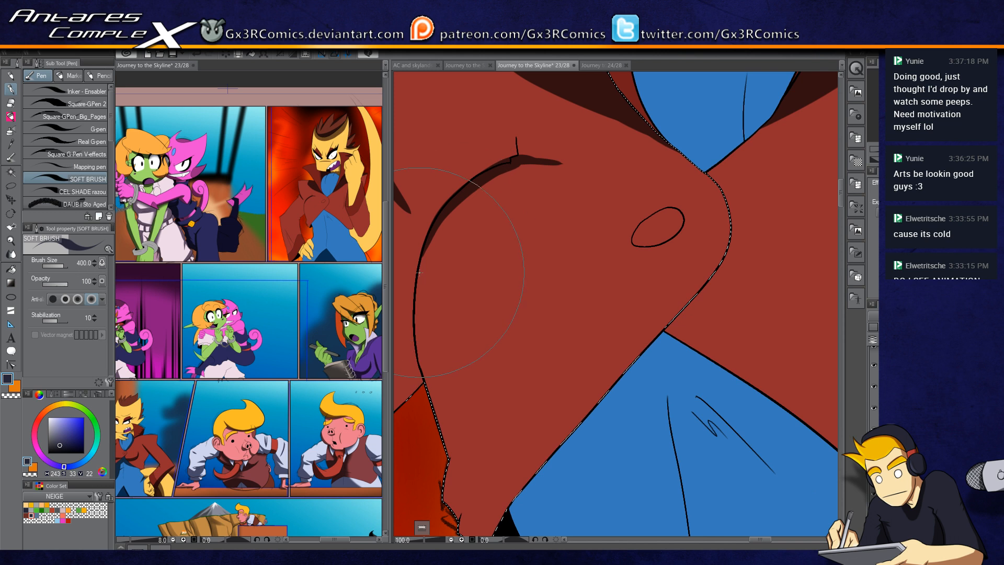
left_click_drag(426, 240, 584, 169)
key("c")
left_click_drag(437, 225, 577, 170)
left_click_drag(502, 176, 628, 174)
left_click_drag(557, 170, 691, 183)
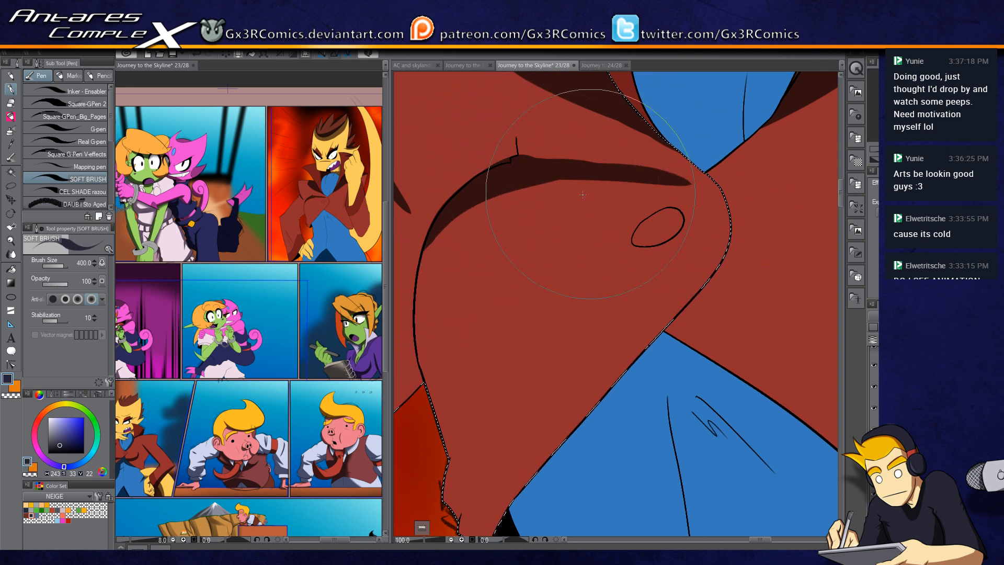
left_click_drag(446, 220, 653, 180)
mouse_move(421, 266)
left_mouse_down()
mouse_move(573, 197)
mouse_move(729, 197)
left_mouse_up()
key("c")
key("c")
left_click_drag(420, 273, 555, 203)
mouse_move(422, 272)
left_mouse_down()
mouse_move(458, 234)
mouse_move(580, 194)
left_mouse_up()
left_click_drag(462, 230, 712, 212)
left_click_drag(519, 204, 761, 225)
left_click_drag(589, 195, 752, 204)
left_click_drag(515, 162, 762, 178)
left_click_drag(514, 155, 696, 157)
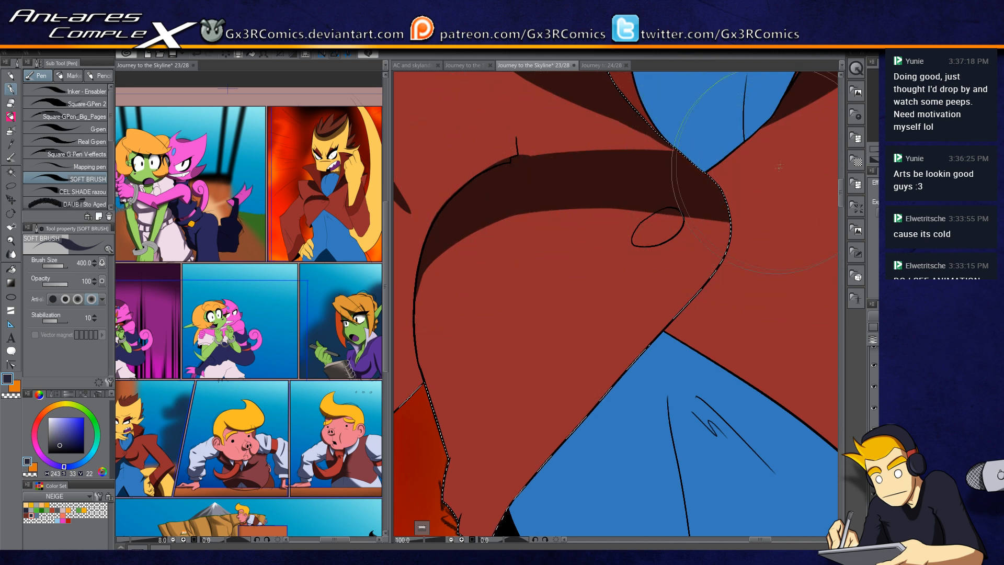
left_click_drag(720, 209, 476, 280)
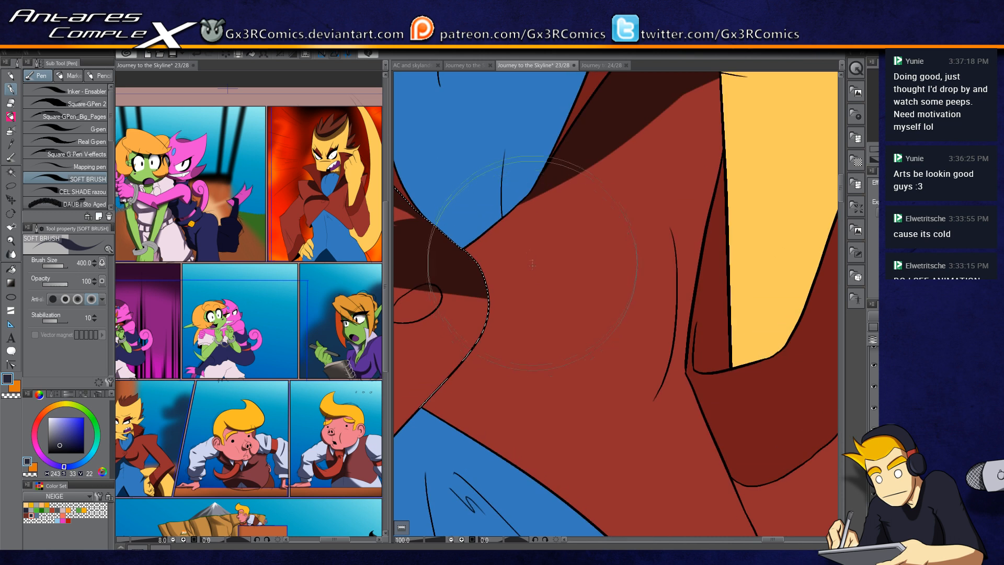
Step: Extend the dark fold shadow across the coat beneath the hand and along its right edge
key("w")
key("p")
mouse_move(471, 247)
left_mouse_down()
mouse_move(662, 151)
mouse_move(529, 230)
mouse_move(575, 230)
left_mouse_up()
mouse_move(489, 282)
left_mouse_down()
mouse_move(698, 232)
mouse_move(577, 230)
mouse_move(698, 212)
left_mouse_up()
left_click_drag(549, 235, 703, 168)
mouse_move(591, 199)
left_mouse_down()
mouse_move(706, 105)
mouse_move(698, 144)
left_mouse_up()
mouse_move(651, 170)
left_mouse_down()
mouse_move(493, 339)
mouse_move(670, 195)
left_mouse_up()
key("c")
left_click_drag(513, 321, 729, 269)
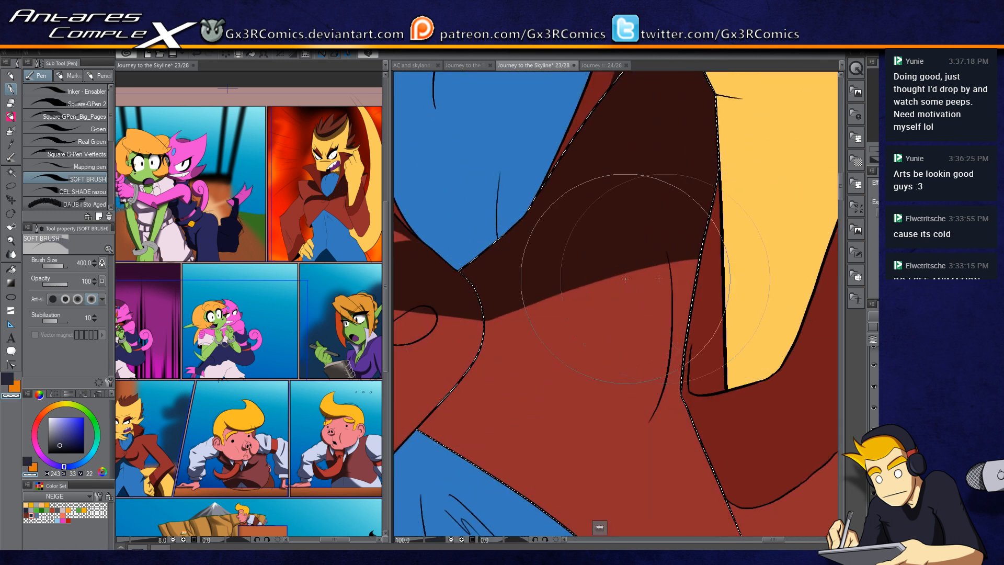
left_click_drag(465, 328, 726, 265)
key("c")
left_click_drag(664, 235, 667, 366)
key("ctrl+z")
left_click_drag(667, 236, 668, 374)
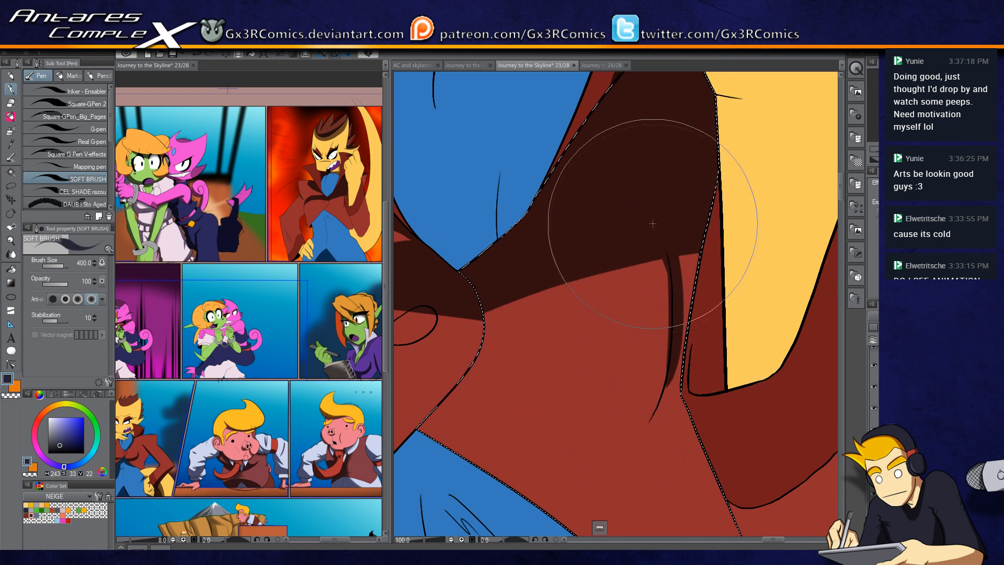
left_click_drag(679, 264, 687, 301)
left_click_drag(697, 238, 658, 412)
left_click_drag(679, 351, 657, 406)
left_click_drag(520, 408, 667, 329)
left_click_drag(518, 250, 579, 302)
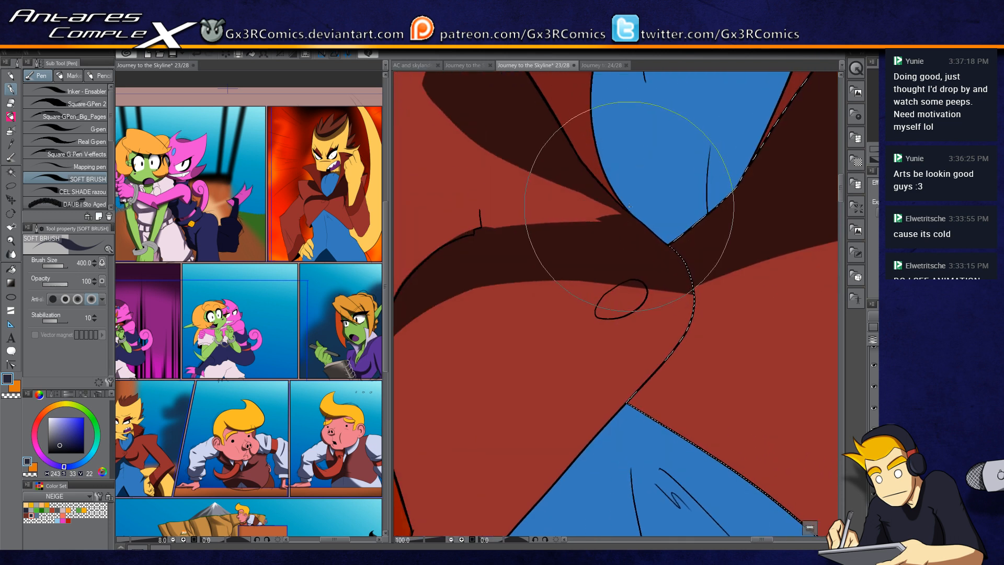
Step: Select the coat's left panel and paint a soft shadow along its edge near the cravat
key("w")
left_click(584, 201)
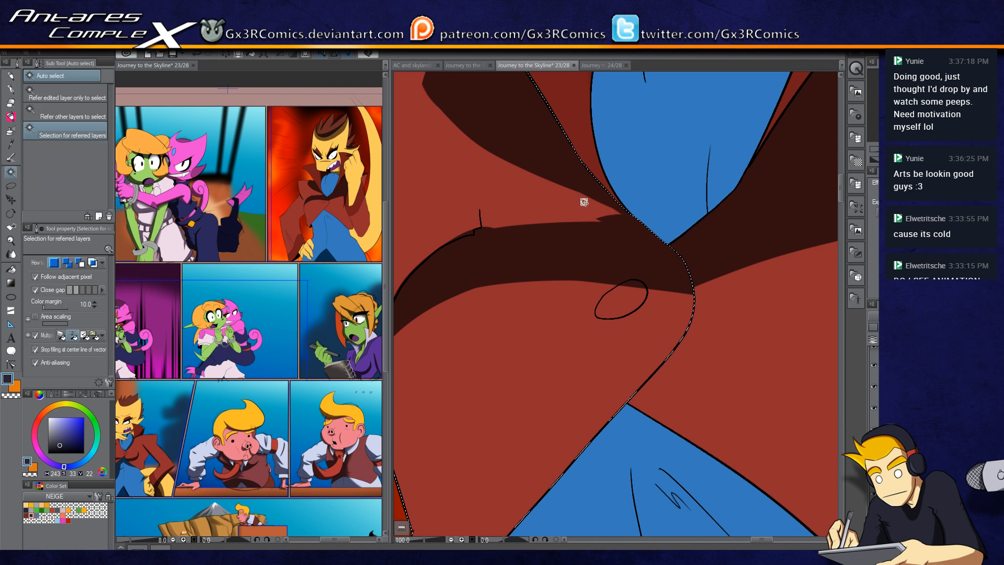
key("p")
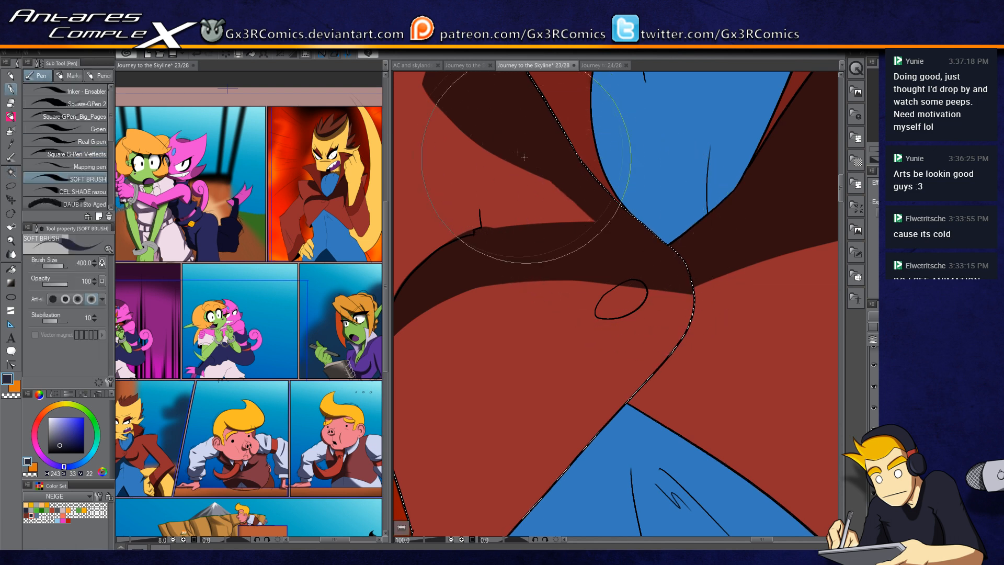
left_click_drag(494, 158, 483, 233)
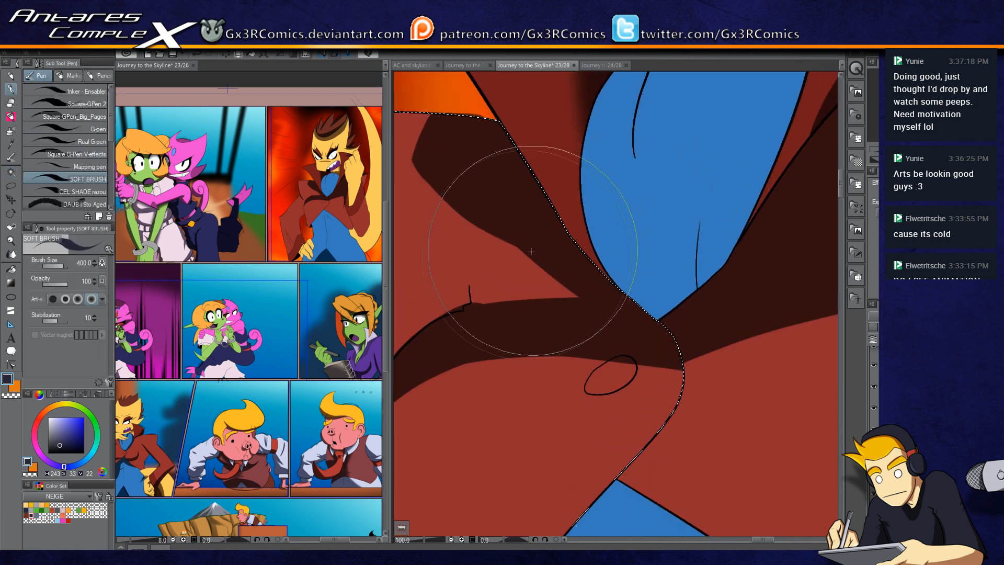
left_click_drag(571, 106, 500, 225)
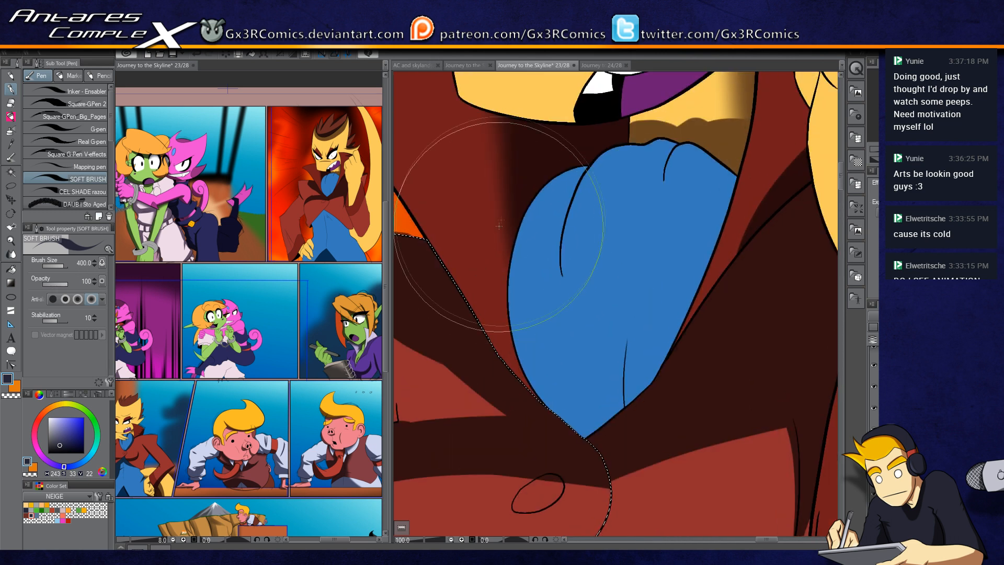
left_click_drag(495, 149, 601, 294)
key("c")
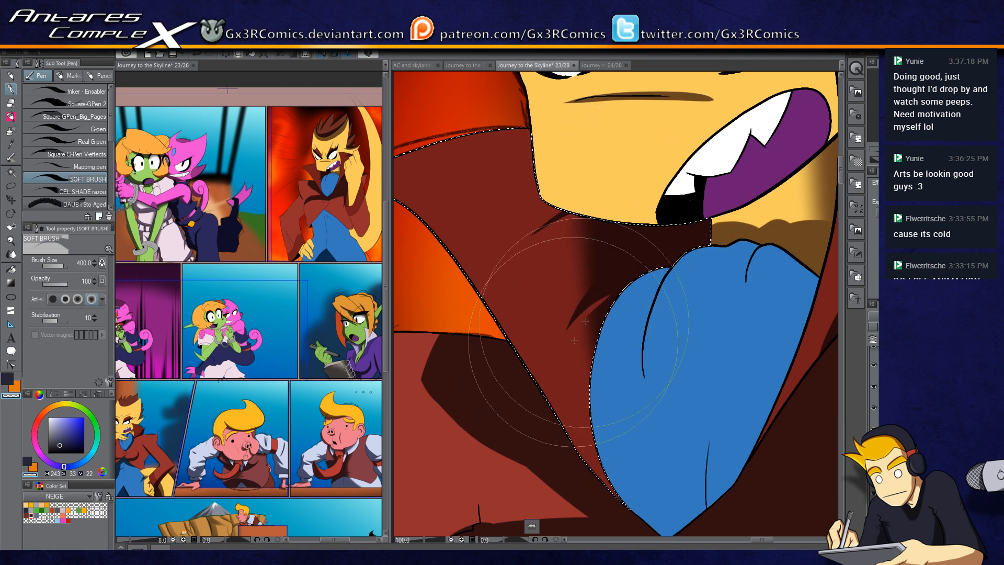
key("ctrl+z")
key("ctrl+z")
left_click_drag(613, 349, 493, 275)
Step: Select the blue cravat and paint dark fold shadows beneath its top knot
key("w")
left_click(640, 235)
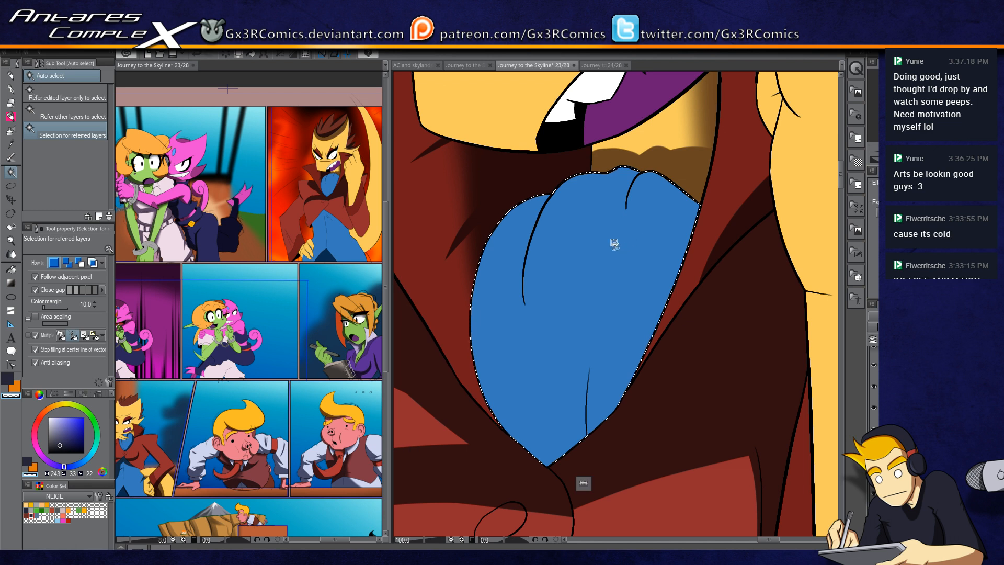
key("p")
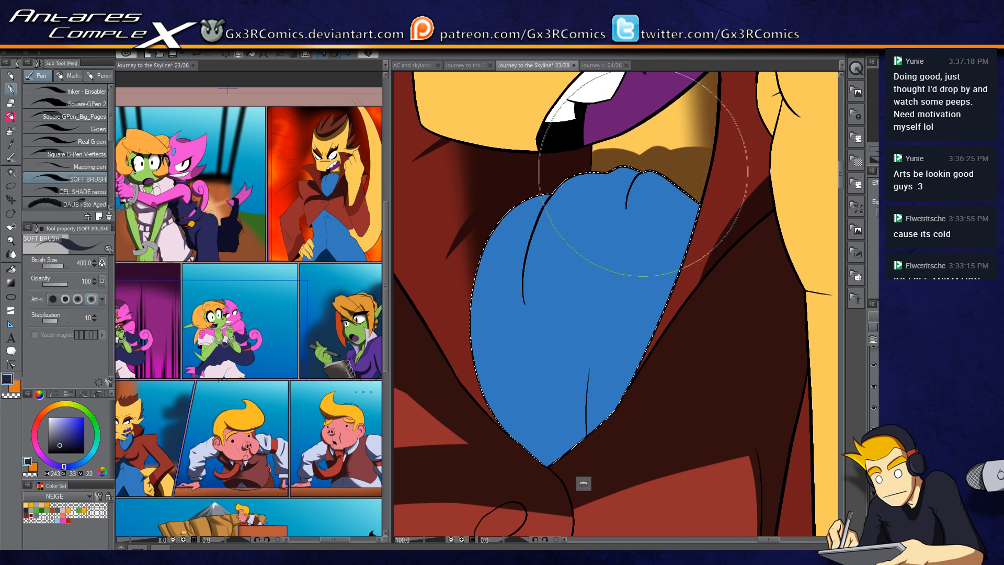
mouse_move(636, 180)
left_mouse_down()
mouse_move(689, 198)
mouse_move(683, 222)
mouse_move(721, 229)
left_mouse_up()
left_click_drag(638, 171, 596, 188)
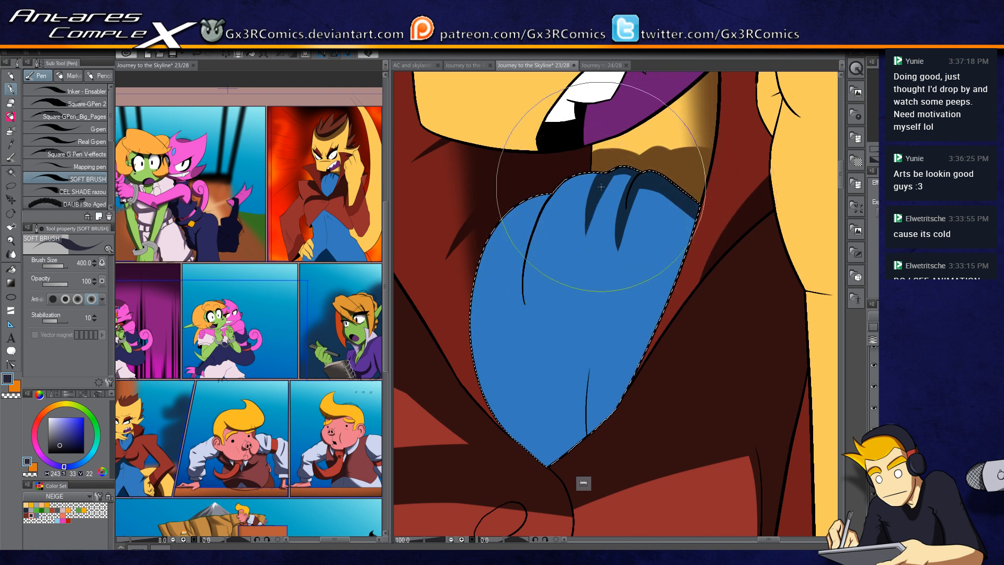
mouse_move(601, 176)
left_mouse_down()
mouse_move(556, 234)
mouse_move(527, 306)
left_mouse_up()
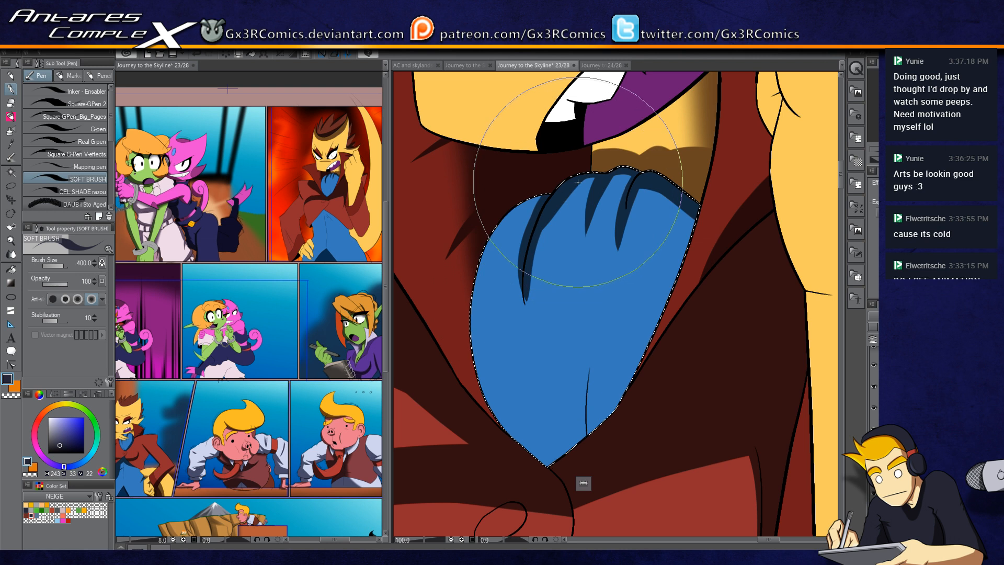
left_click_drag(578, 182, 537, 321)
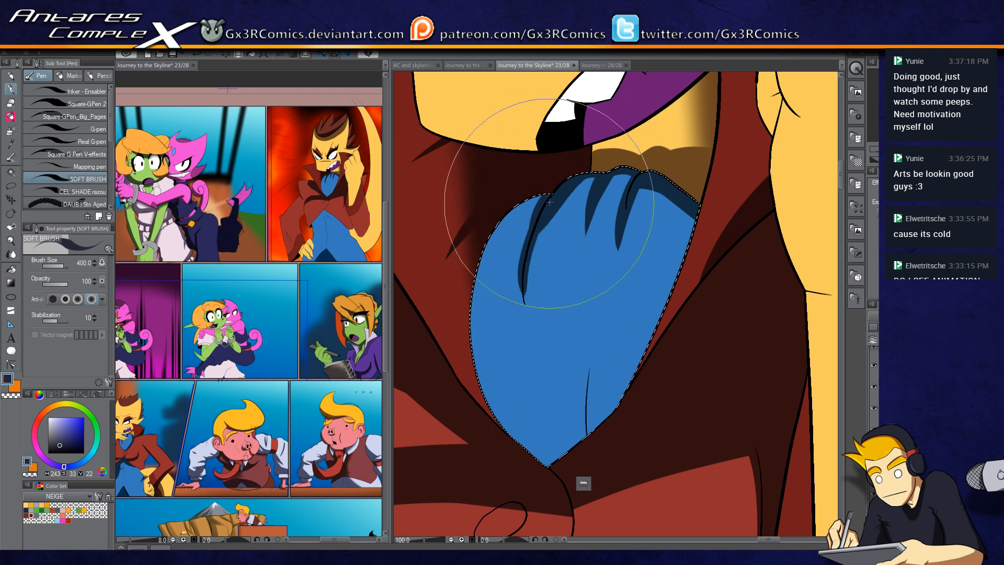
left_click_drag(550, 202, 520, 274)
left_click_drag(544, 209, 521, 283)
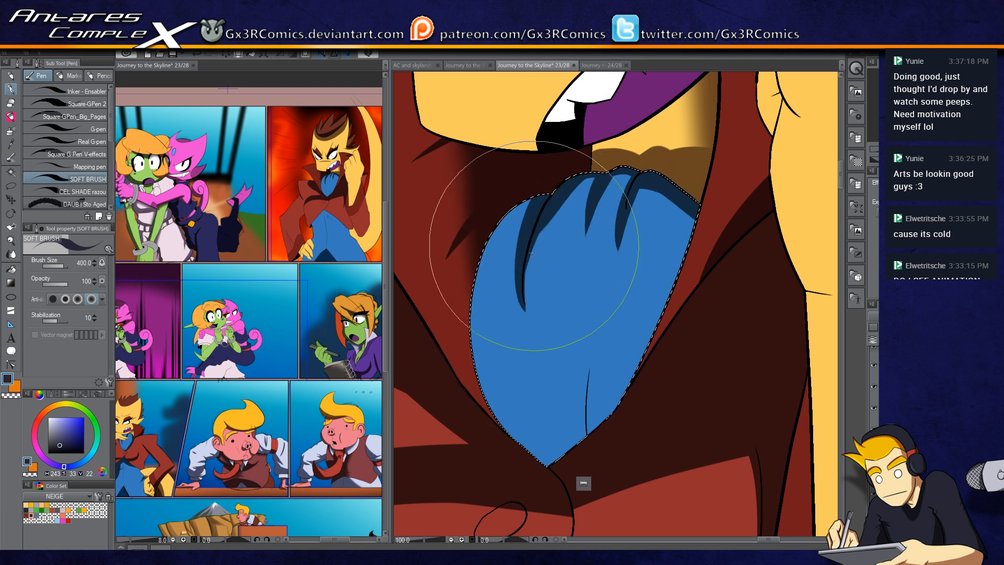
Step: Paint dark soft-brush shadows across the cravat's upper left area beneath the knot
key("c")
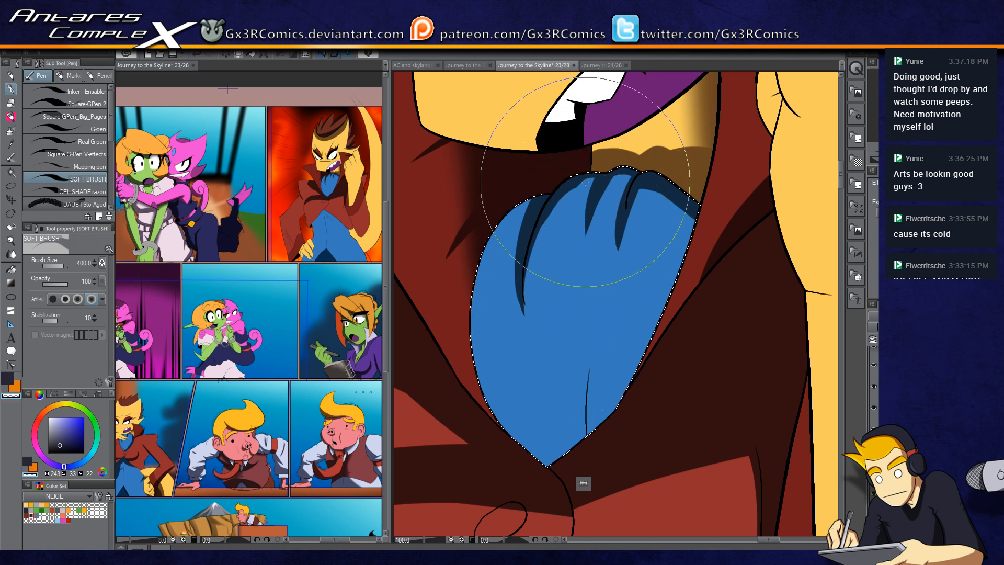
key("c")
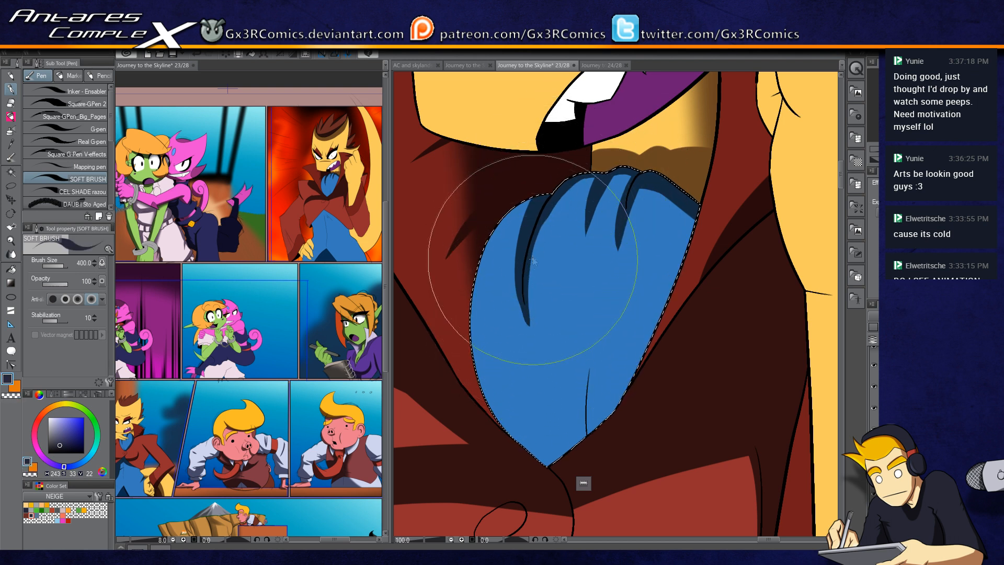
key("c")
left_click_drag(528, 322, 513, 289)
key("c")
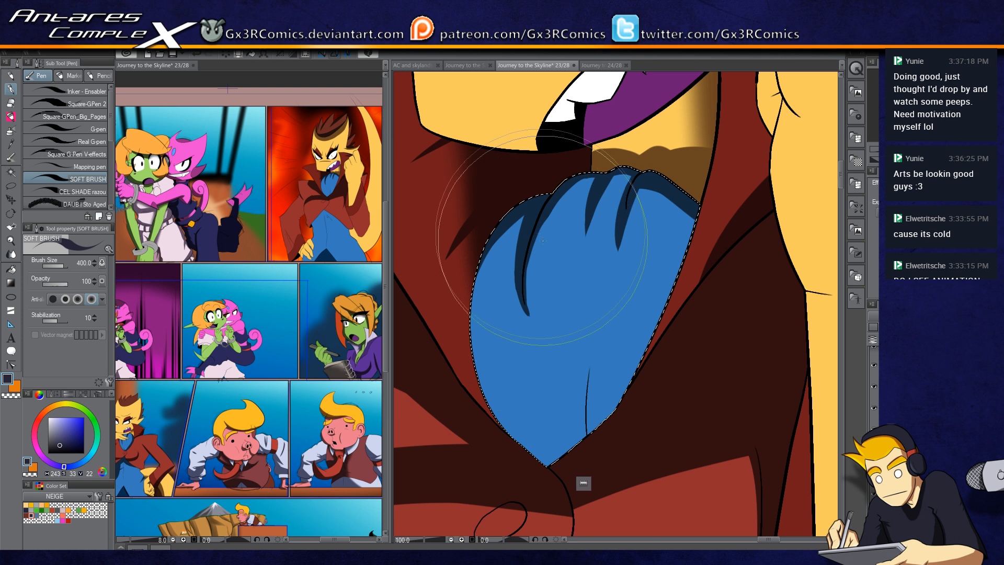
mouse_move(661, 235)
left_mouse_down()
mouse_move(542, 251)
mouse_move(575, 248)
left_mouse_up()
mouse_move(517, 217)
left_mouse_down()
mouse_move(575, 264)
mouse_move(573, 283)
left_mouse_up()
left_click_drag(550, 239, 548, 373)
left_click_drag(549, 219, 545, 374)
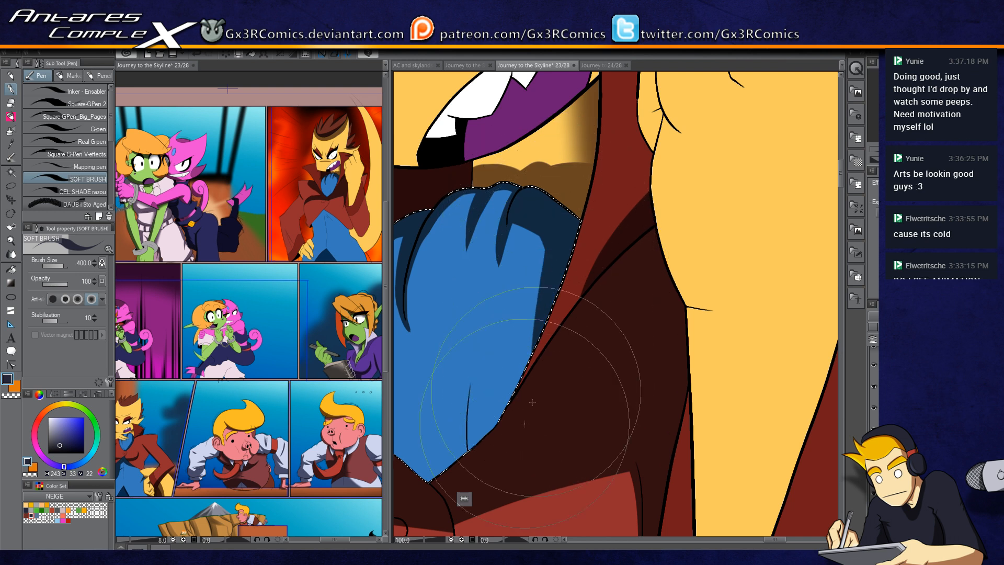
left_click_drag(554, 214, 514, 377)
key("ctrl+z")
Step: Extend the cravat's dark shading down its left edge and along its lower folds
mouse_move(552, 220)
left_mouse_down()
mouse_move(538, 376)
mouse_move(504, 428)
left_mouse_up()
left_click_drag(488, 283, 541, 291)
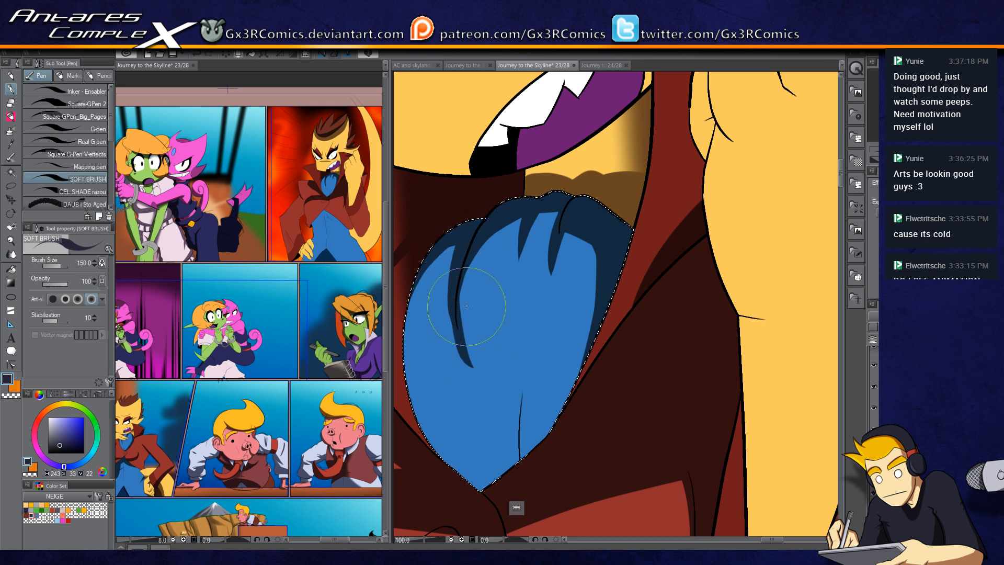
mouse_move(495, 358)
left_mouse_down()
mouse_move(519, 465)
mouse_move(549, 325)
mouse_move(531, 459)
mouse_move(556, 326)
left_mouse_up()
left_click_drag(507, 433, 538, 334)
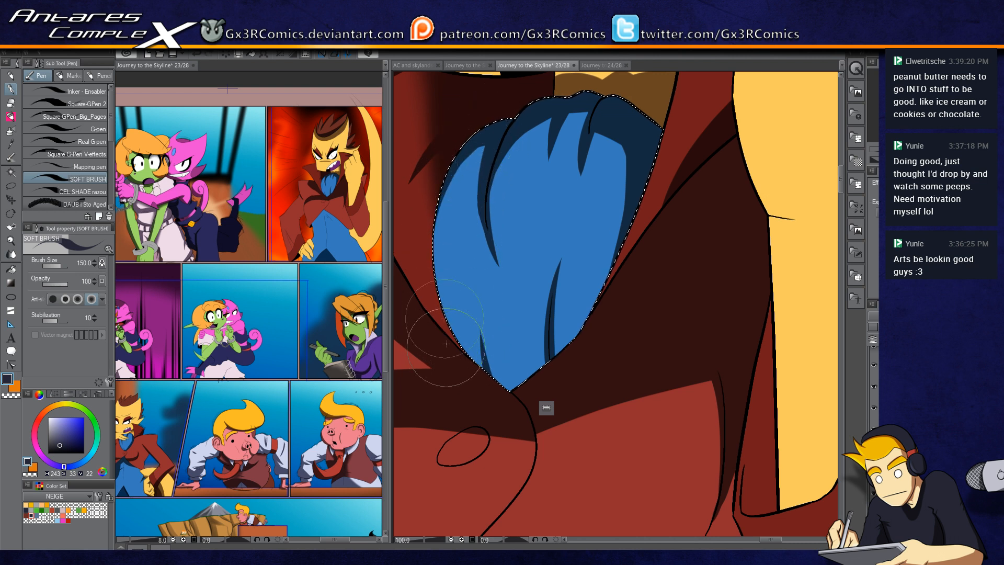
left_click_drag(452, 174, 455, 323)
left_click_drag(477, 281, 426, 285)
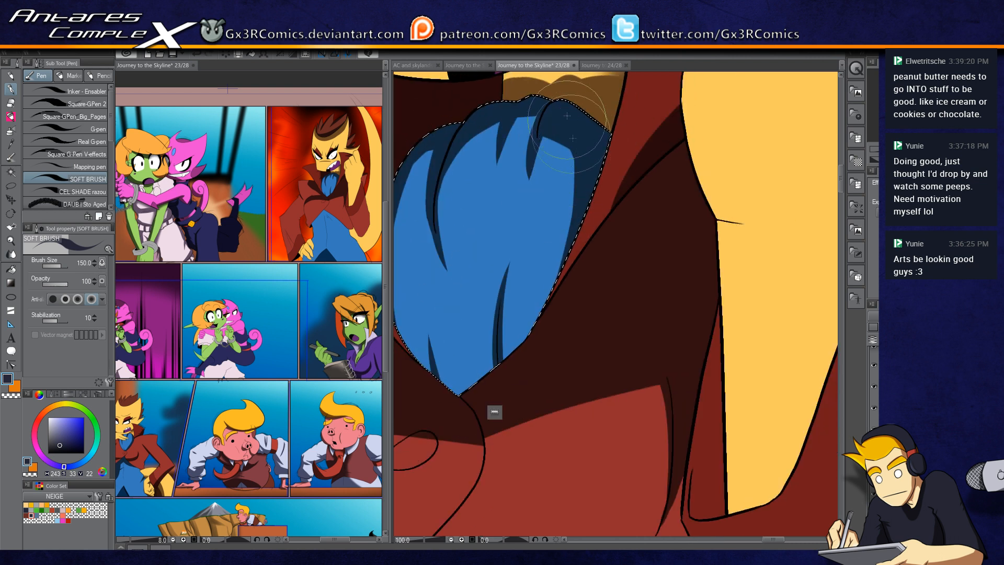
left_click_drag(610, 151, 533, 325)
Step: Soften the cravat's shading with the Soft airbrush, then deselect
key("b")
left_click_drag(573, 132, 548, 365)
left_click_drag(502, 275, 562, 293)
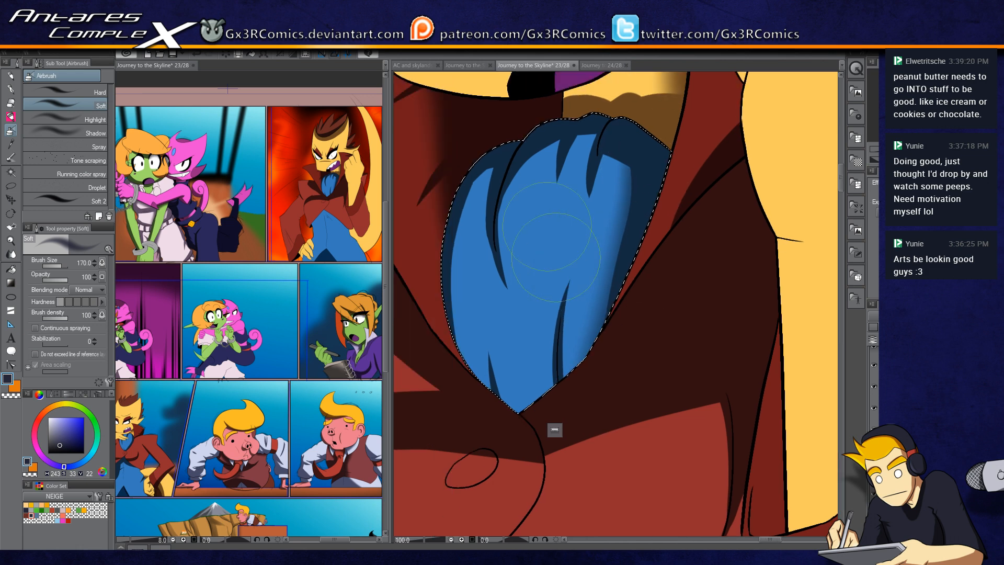
left_click_drag(469, 178, 478, 393)
key("ctrl+d")
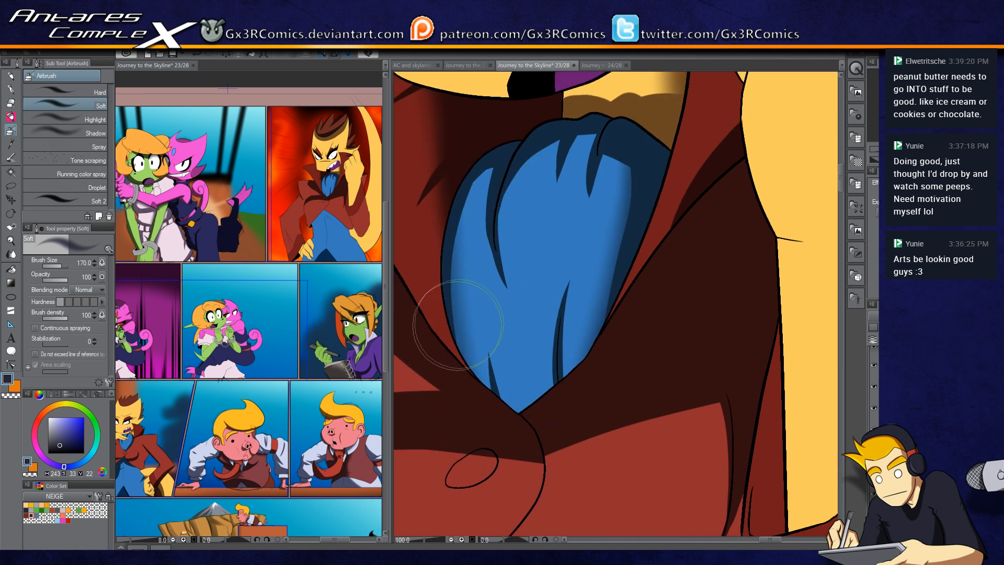
Step: Select the coat's left lapel and paint a dark shadow beneath the cravat
scroll(457, 332, "down", 1)
scroll(458, 336, "down", 2)
left_click_drag(471, 386, 524, 242)
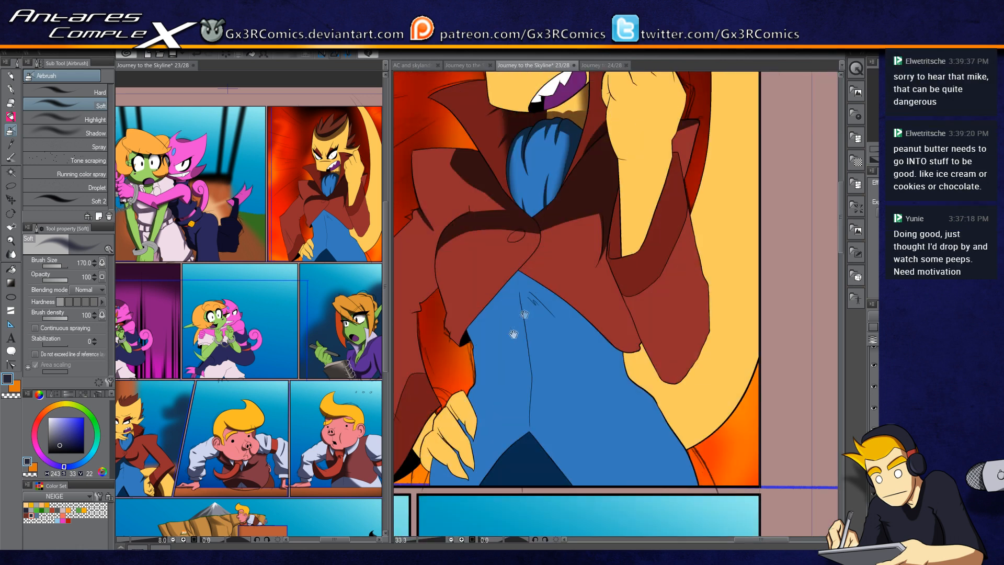
left_click_drag(480, 355, 533, 317)
key("w")
left_click(514, 252)
key("p")
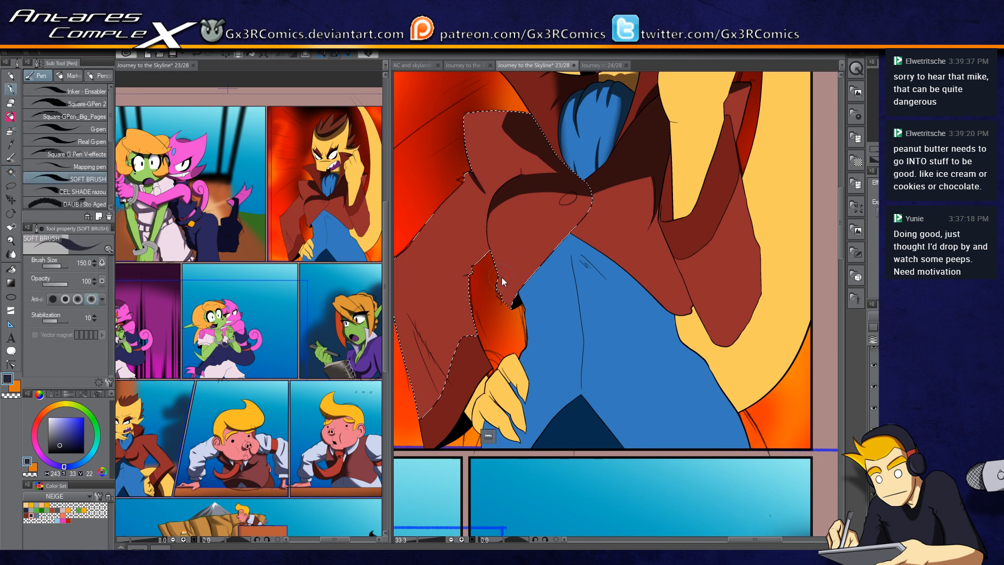
scroll(501, 276, "up", 2)
left_click_drag(499, 335, 538, 253)
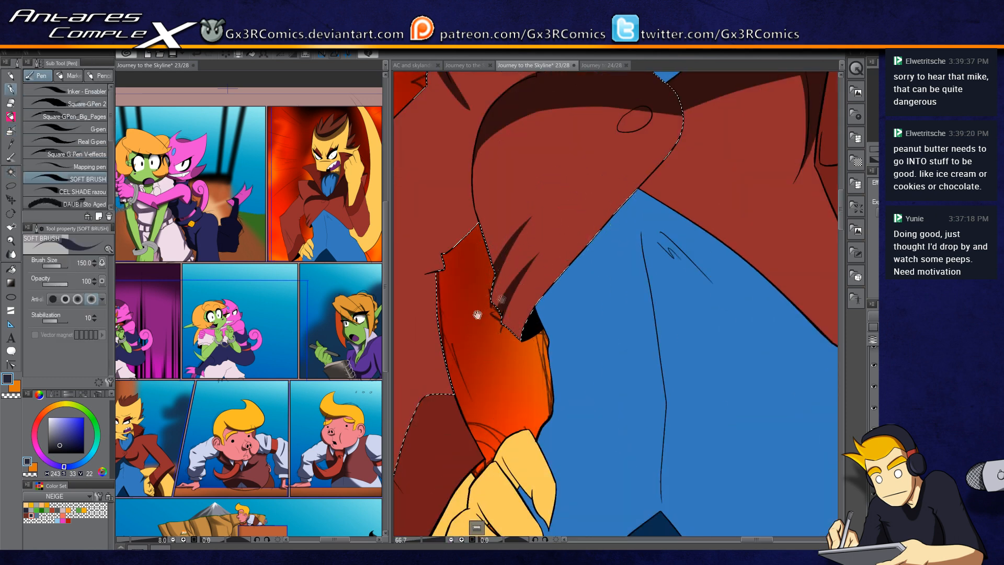
left_click_drag(498, 298, 632, 297)
left_click_drag(597, 254, 512, 271)
key("ctrl+z")
mouse_move(581, 257)
left_mouse_down()
mouse_move(508, 270)
mouse_move(495, 334)
left_mouse_up()
key("ctrl+z")
Step: Paint larger dark shadows along the lapel's fold and under the cravat with a bigger brush
key("bracketright")
key("bracketright")
key("bracketright")
key("bracketright")
key("bracketright")
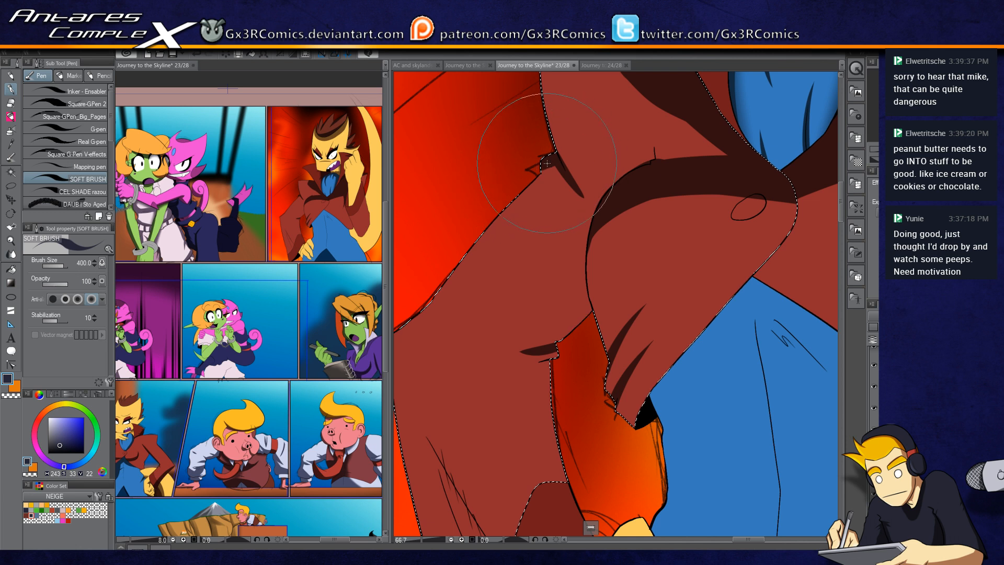
mouse_move(551, 175)
left_mouse_down()
mouse_move(587, 140)
mouse_move(564, 155)
left_mouse_up()
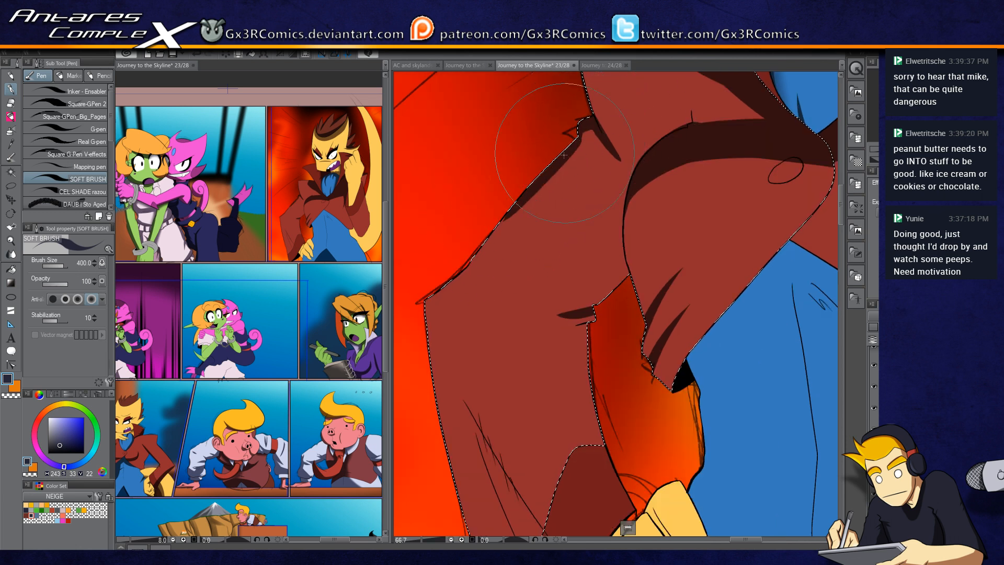
left_click_drag(442, 302, 447, 301)
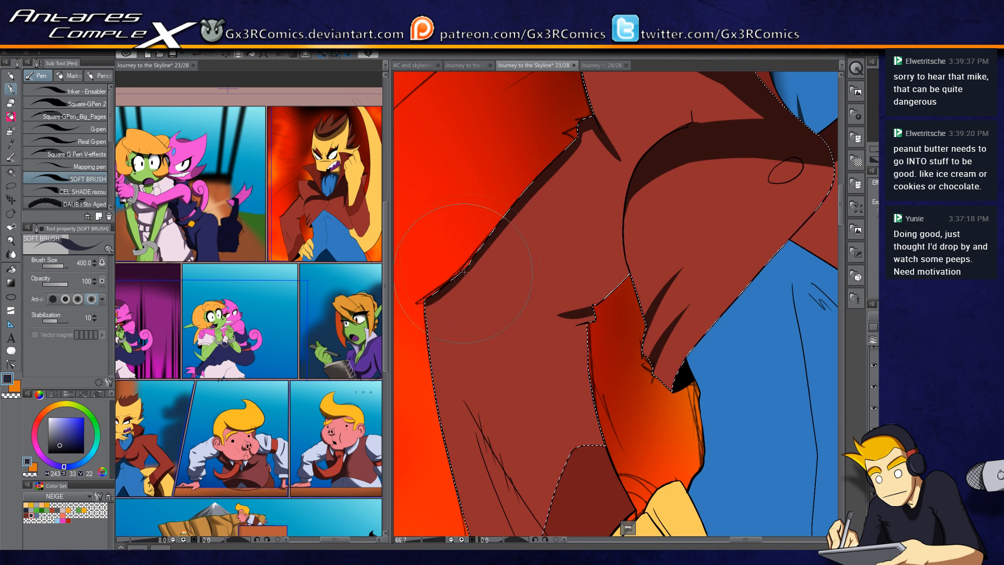
left_click_drag(630, 282, 518, 429)
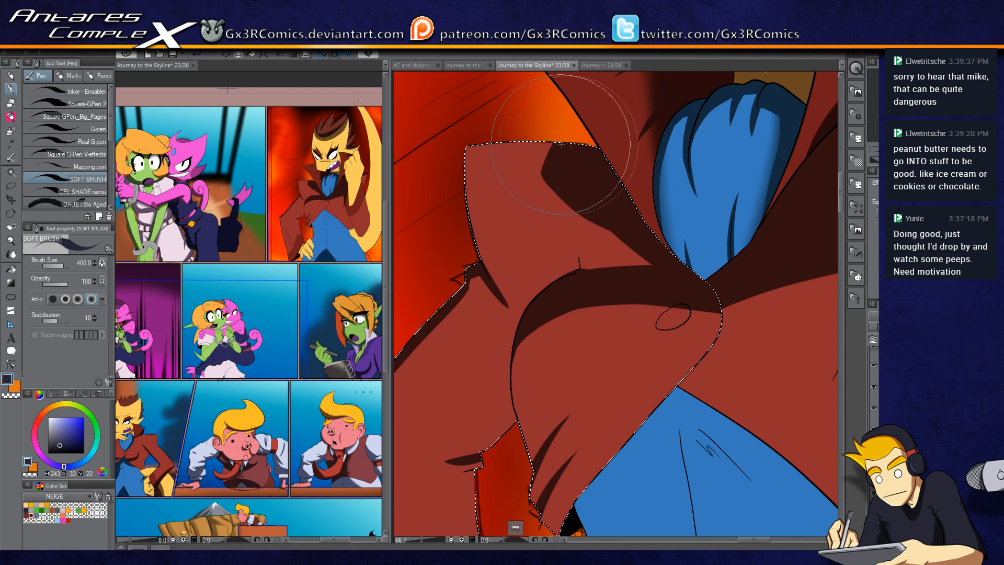
left_click_drag(818, 223, 584, 263)
left_click_drag(760, 223, 625, 252)
left_click_drag(619, 311, 516, 258)
Step: Select the coat's inner lapel near the yellow tail and darken its upper corner
key("w")
left_click(522, 166)
key("p")
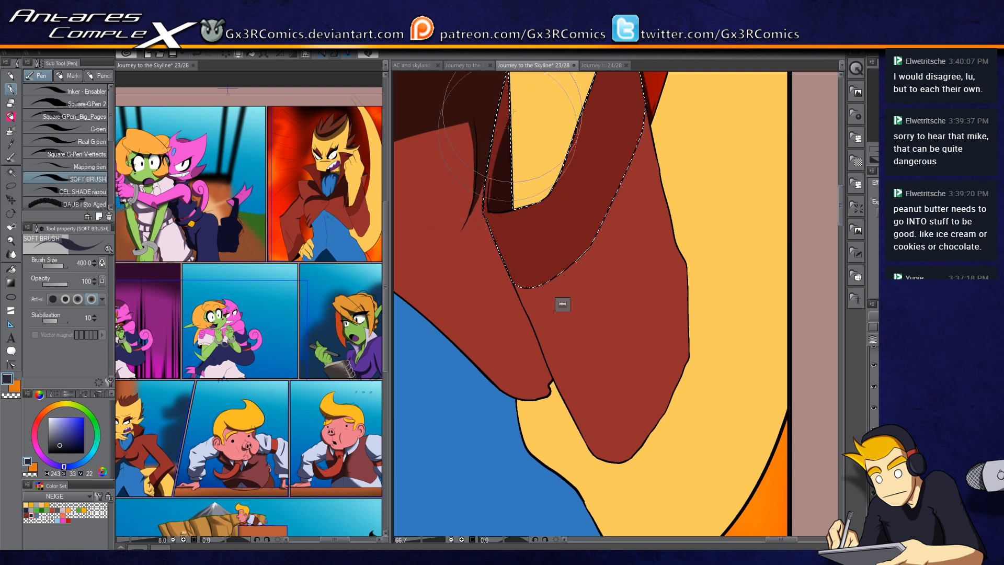
left_click_drag(505, 150, 497, 195)
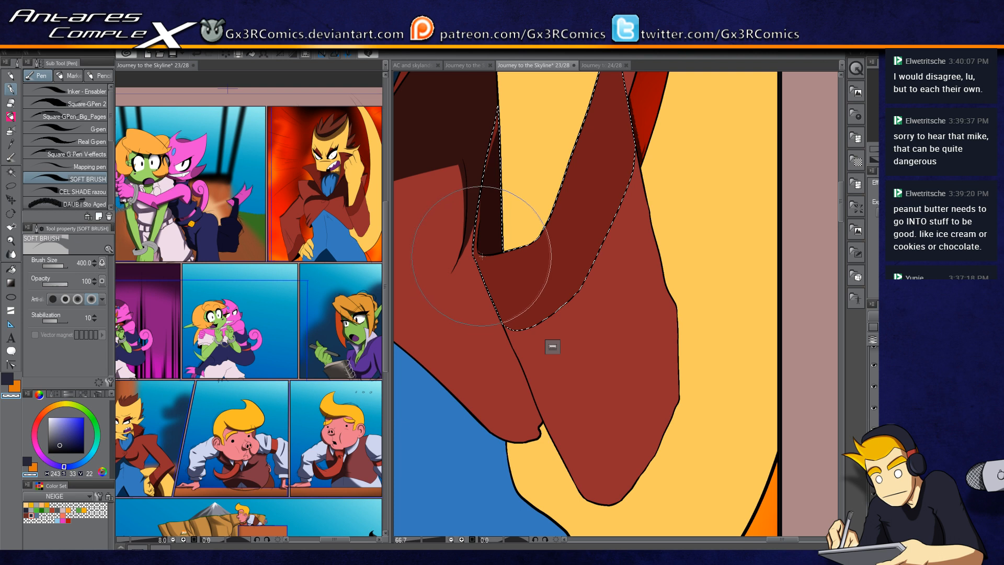
key("c")
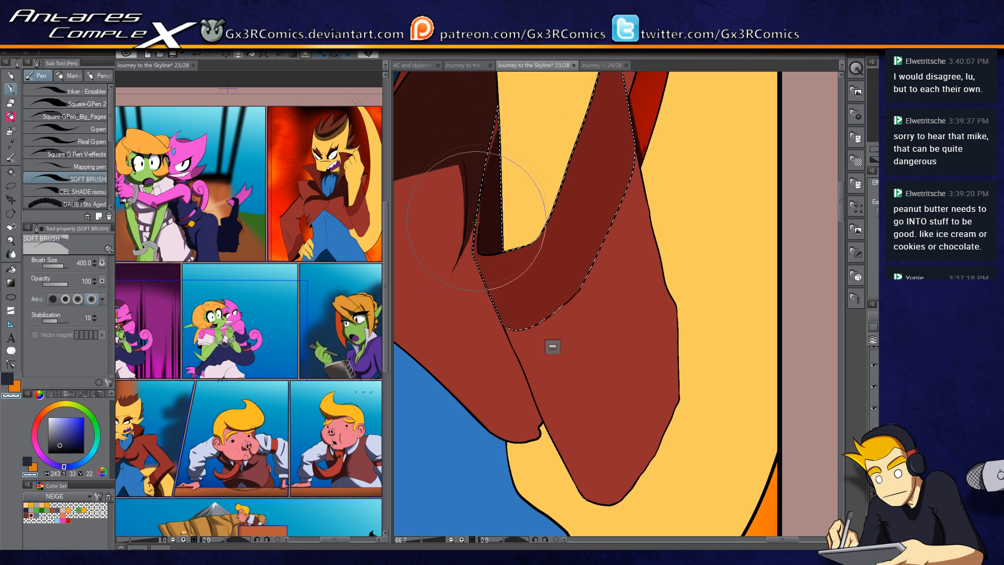
left_click_drag(529, 340, 536, 270)
Step: Select the adjoining coat panel and paint a shadow along its upper edge
key("w")
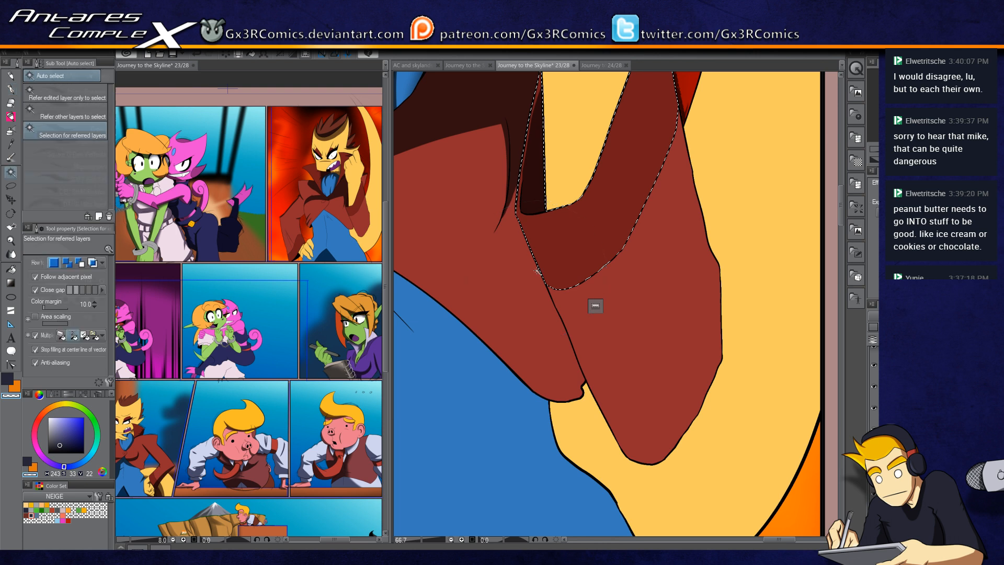
left_click(671, 230)
key("p")
left_click_drag(663, 169, 593, 264)
Step: Select the narrow lapel strip and shade it darker along its full length
key("w")
left_click(593, 205, "shift")
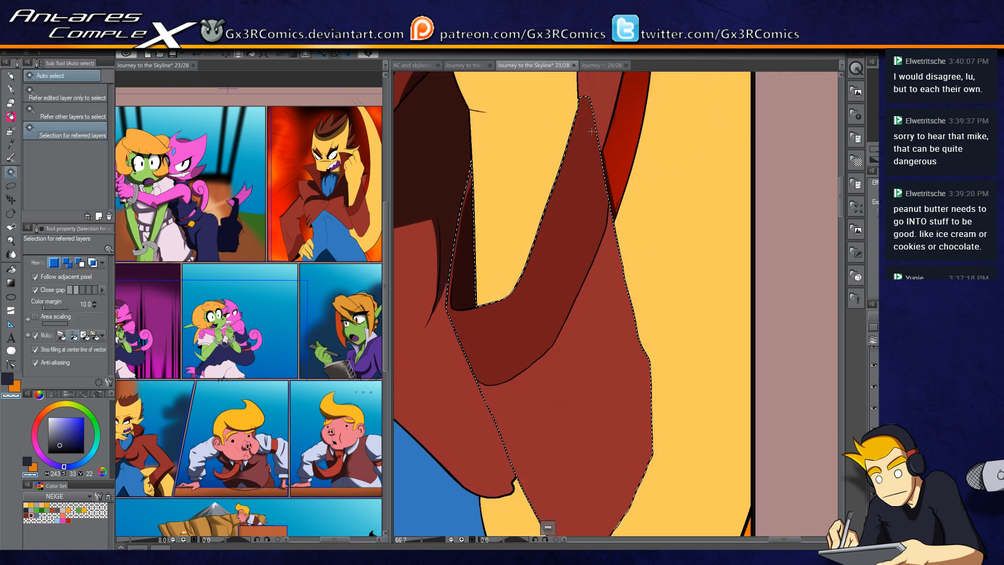
key("p")
key("c")
left_click_drag(584, 107, 634, 329)
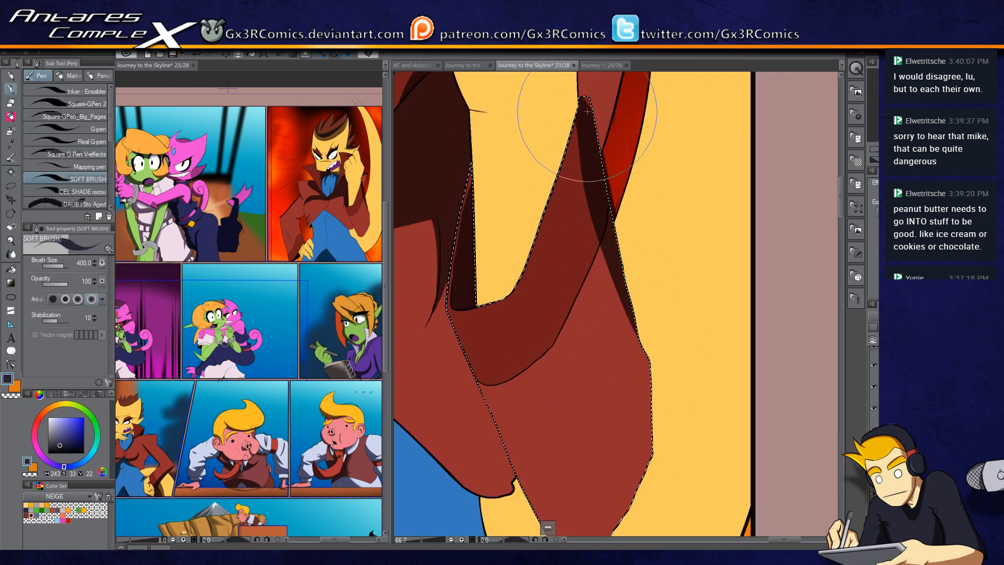
mouse_move(588, 113)
left_mouse_down()
mouse_move(638, 213)
mouse_move(648, 414)
left_mouse_up()
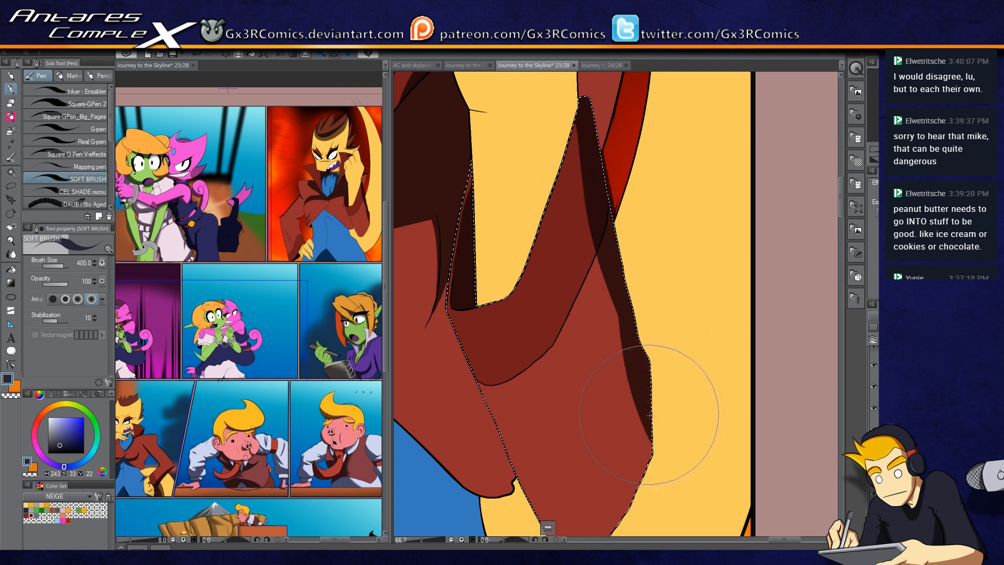
key("ctrl+z")
left_click_drag(642, 328, 633, 508)
left_click_drag(646, 288, 533, 496)
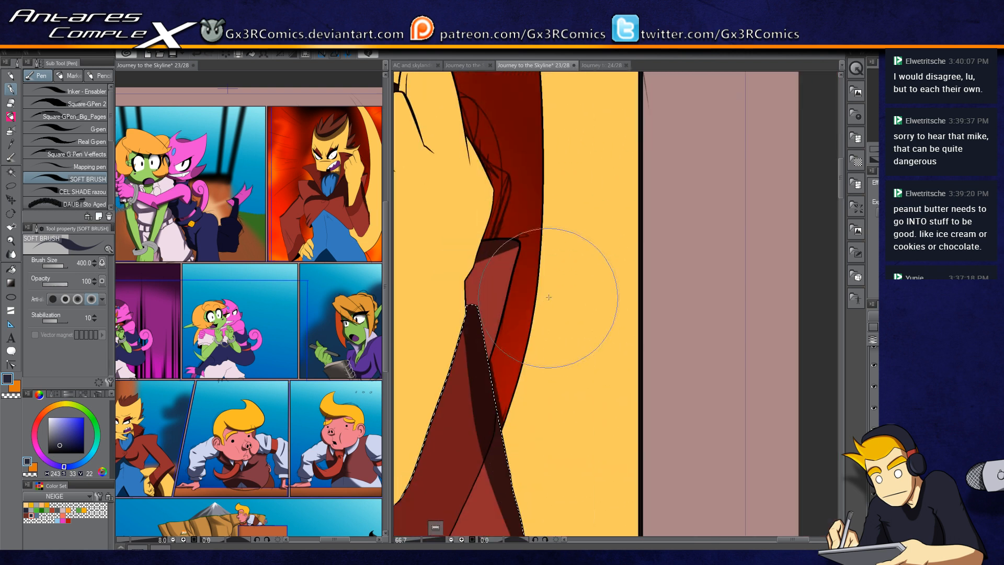
Step: Select the yellow shape along the coat's right side and paint a dark shadow along its inner curve
scroll(531, 300, "down", 2)
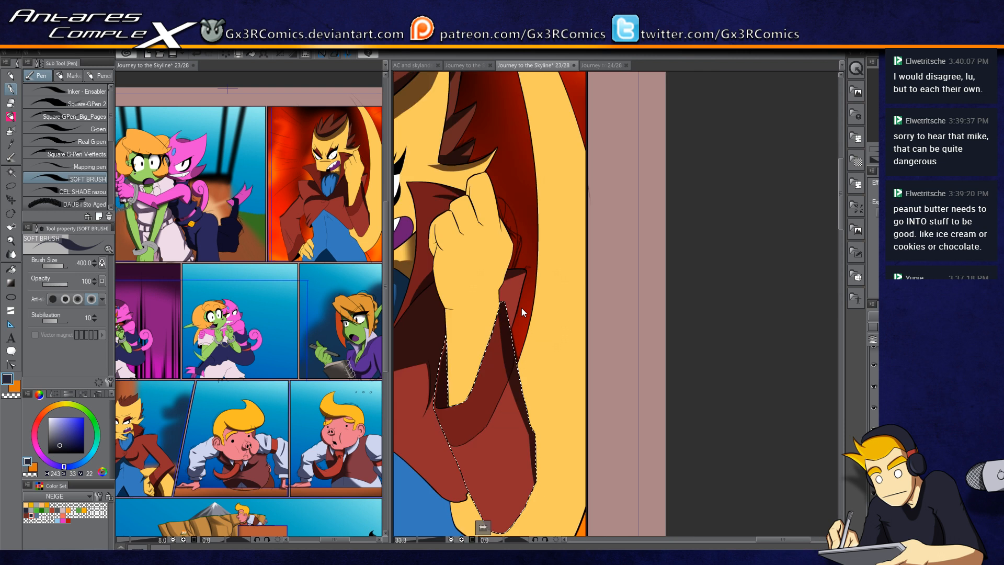
left_click_drag(544, 179, 540, 306)
key("w")
left_click(555, 261)
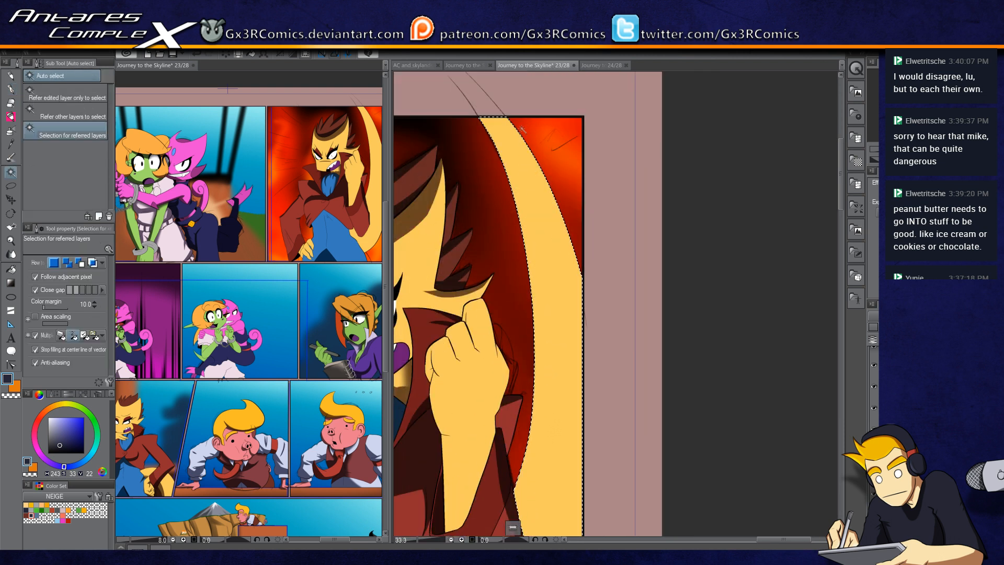
key("p")
left_click_drag(552, 126, 596, 380)
key("ctrl+z")
mouse_move(499, 82)
left_mouse_down()
mouse_move(505, 119)
mouse_move(609, 419)
left_mouse_up()
left_click_drag(568, 340, 559, 284)
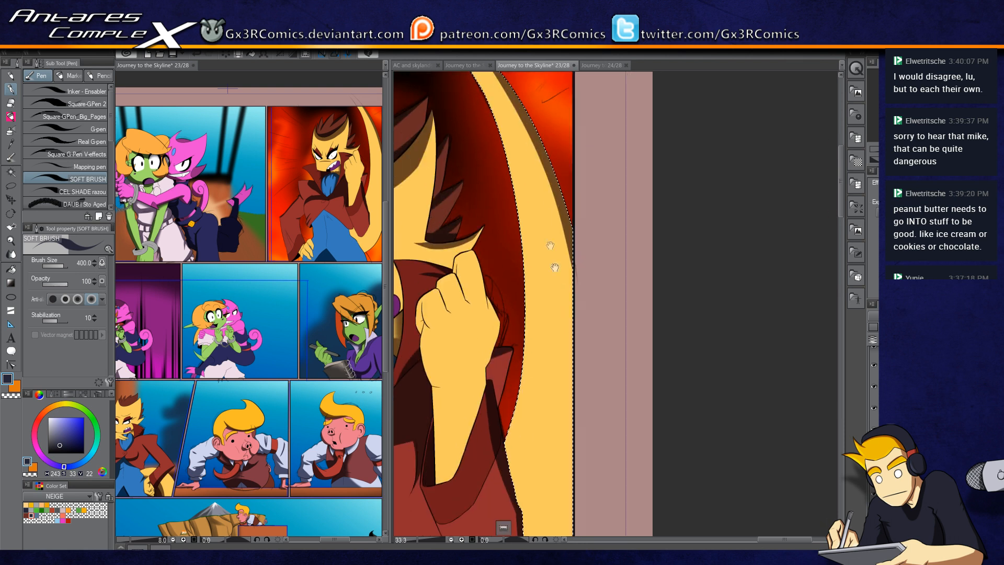
left_click_drag(511, 123, 519, 199)
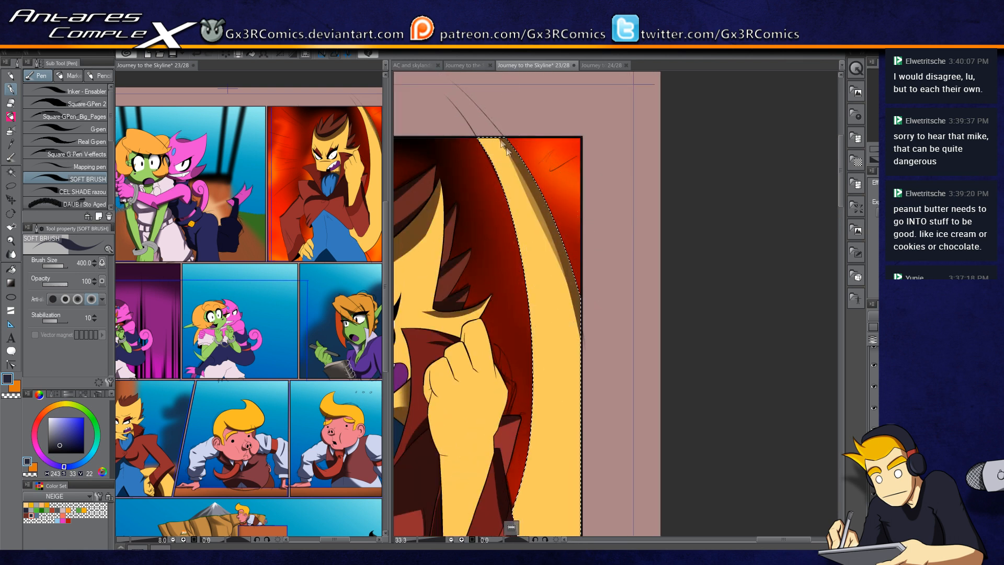
left_click_drag(491, 128, 603, 458)
key("ctrl+z")
mouse_move(480, 124)
left_mouse_down()
mouse_move(520, 183)
mouse_move(601, 433)
left_mouse_up()
left_click_drag(577, 392, 555, 336)
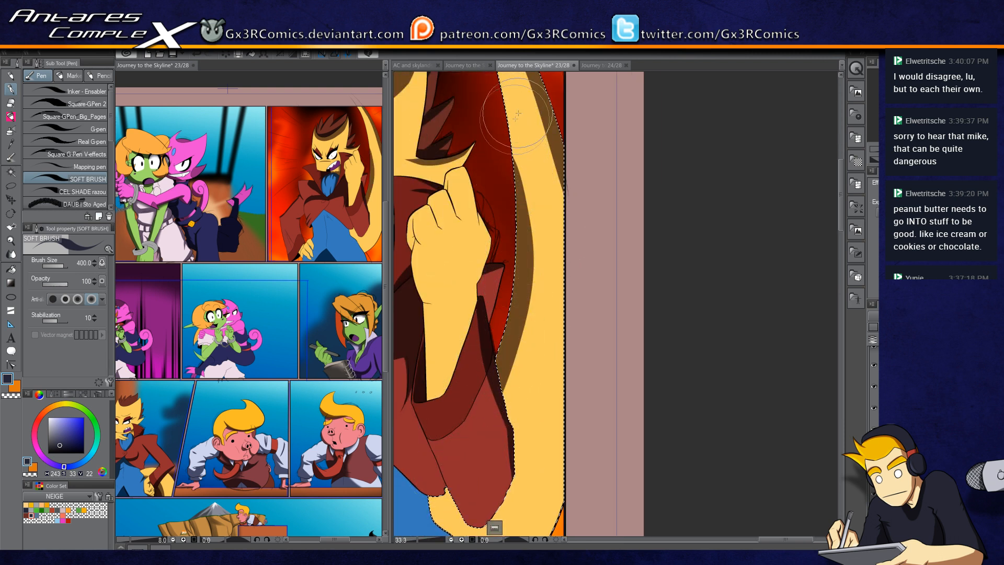
left_click_drag(509, 149, 439, 457)
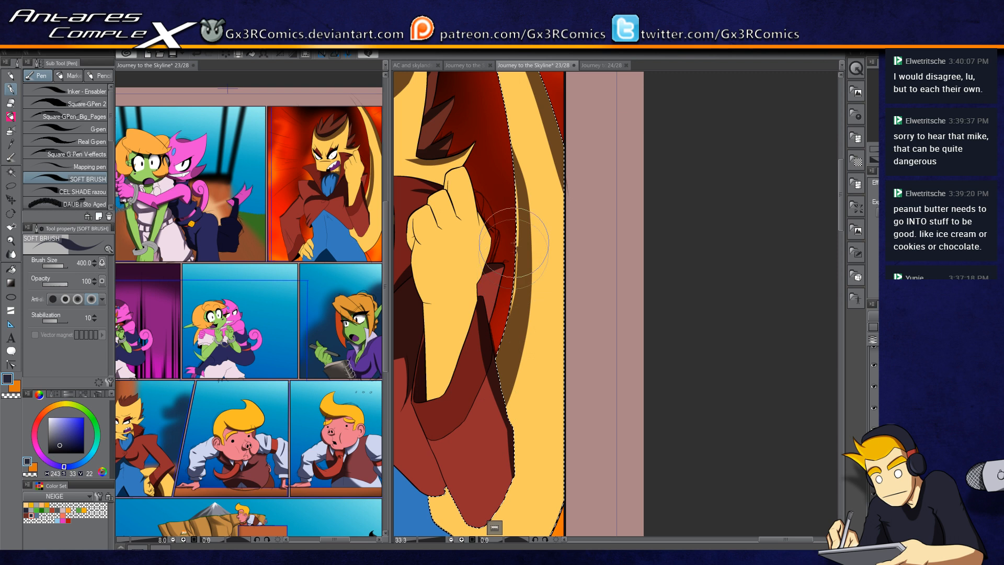
Step: Select the blue shirt and paint a soft shadow beside the hand near its lower edge
left_click_drag(462, 280, 537, 191)
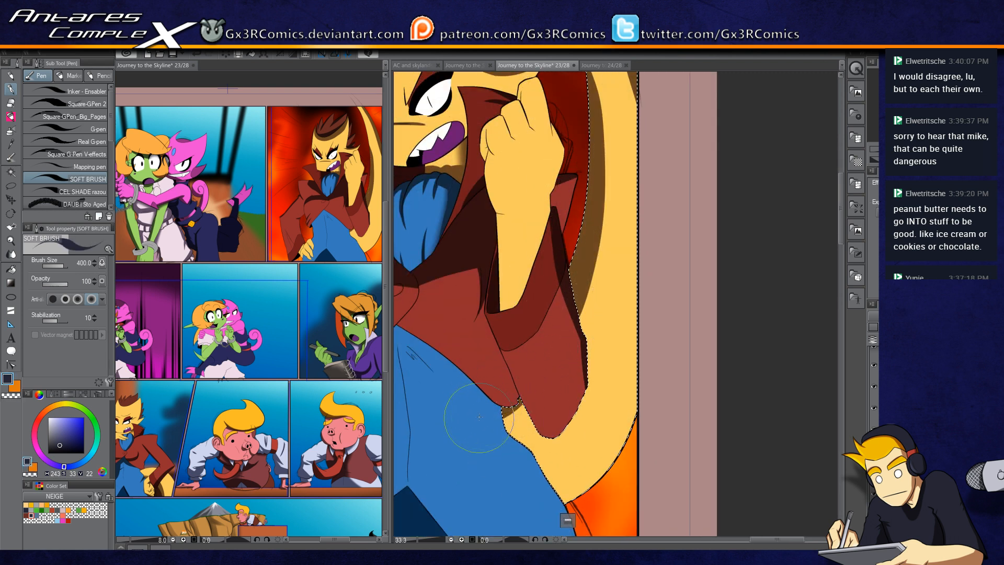
left_click_drag(519, 415, 607, 254)
mouse_move(501, 257)
left_mouse_down()
mouse_move(516, 322)
mouse_move(547, 319)
left_mouse_up()
key("w")
left_click(546, 258)
key("p")
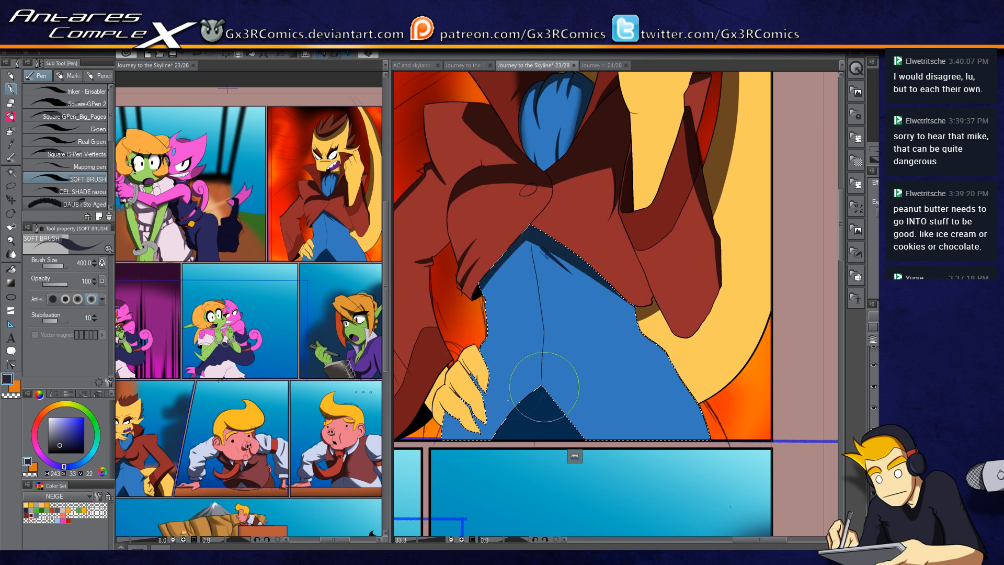
scroll(489, 366, "up", 1)
scroll(489, 366, "up", 1)
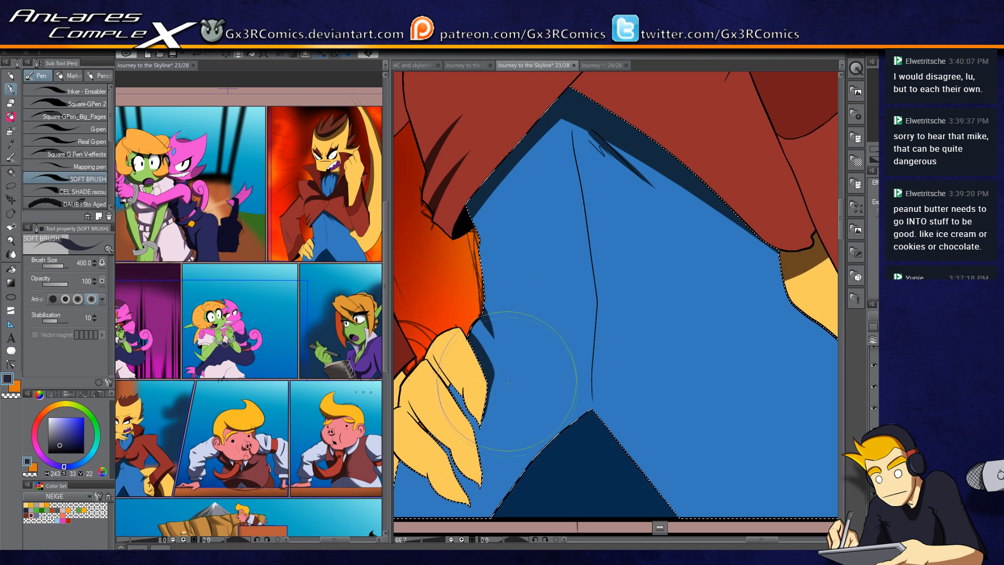
left_click_drag(454, 387, 494, 417)
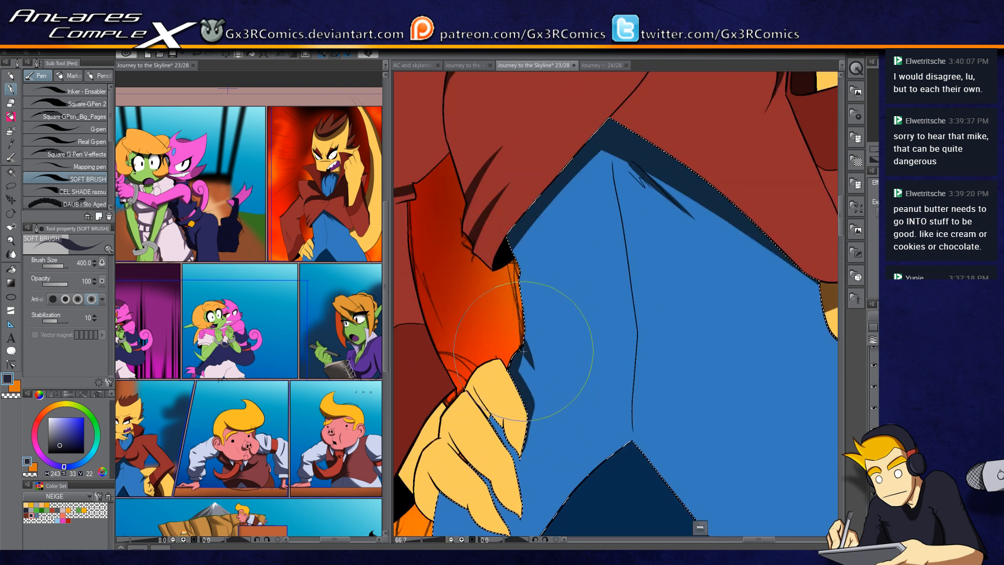
scroll(508, 303, "down", 3)
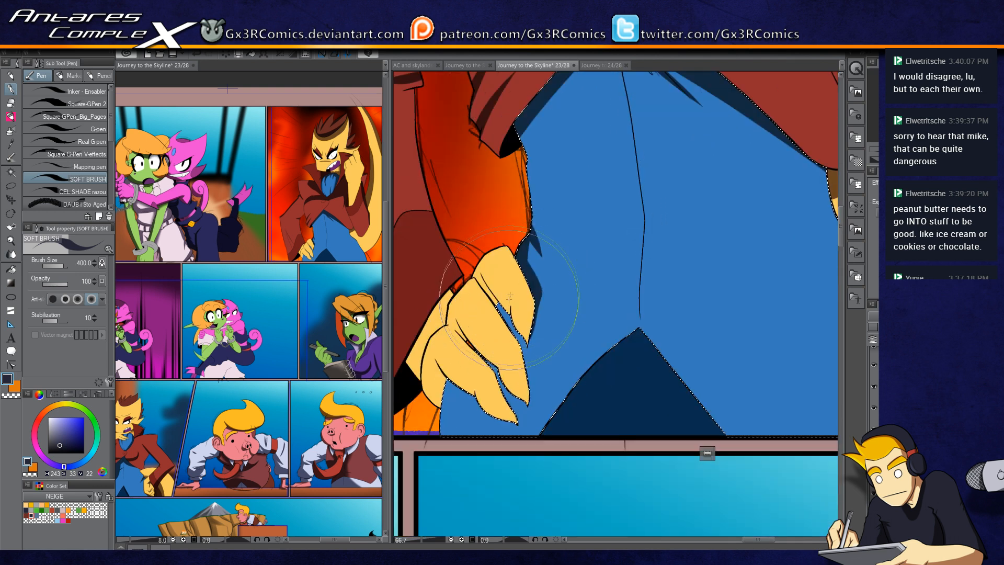
Step: Sample the shirt's blue, deselect, then select the blue shirt again and paint a small shadow beside the hand
key("x")
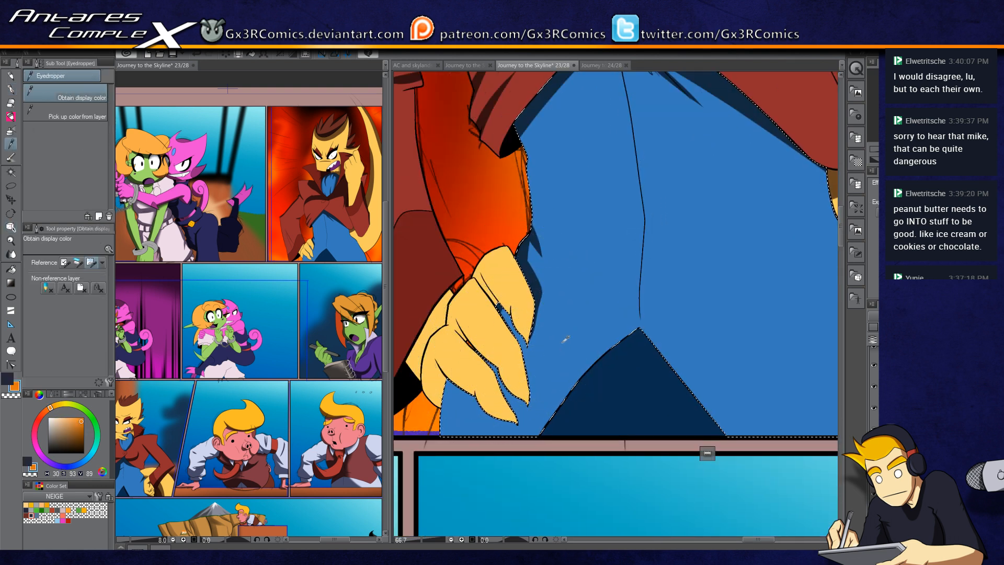
left_click(562, 341, "alt")
key("ctrl+d")
key("g")
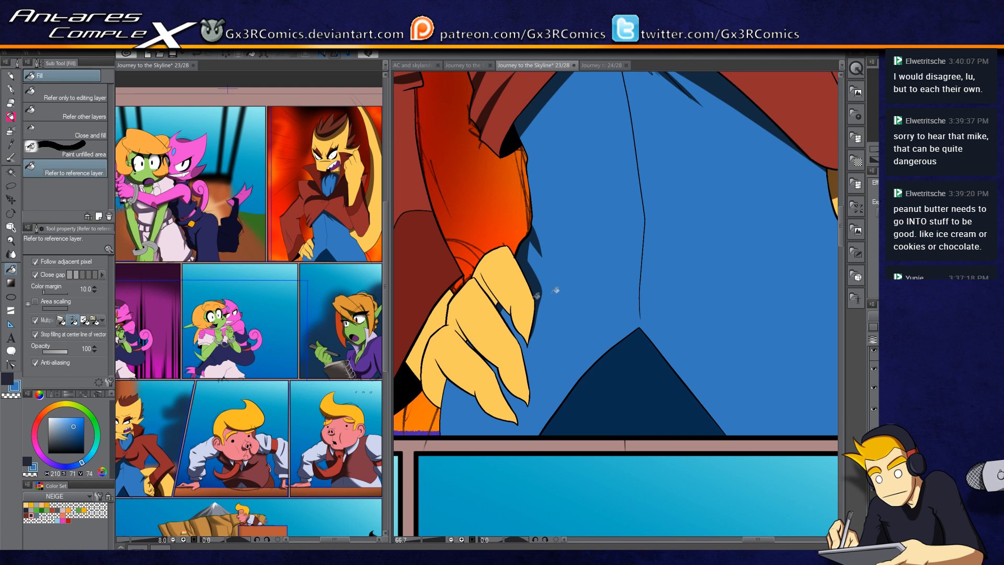
key("w")
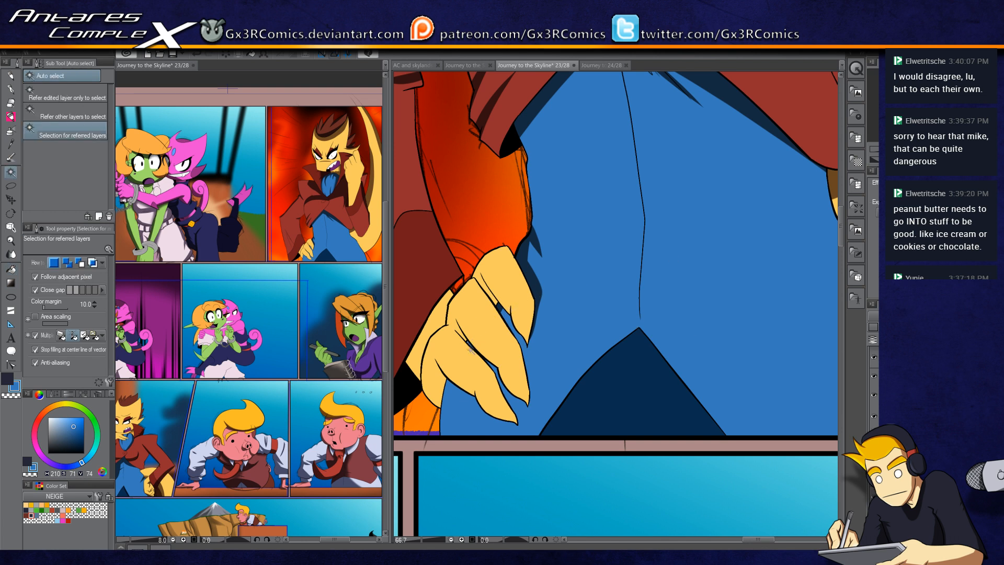
left_click(499, 370)
key("p")
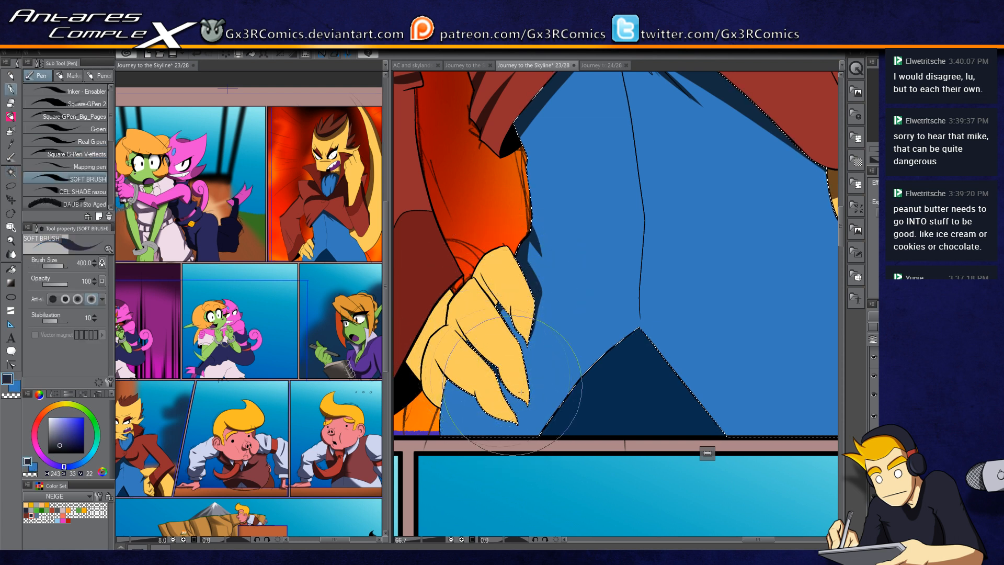
mouse_move(498, 305)
left_mouse_down()
mouse_move(521, 366)
mouse_move(512, 290)
left_mouse_up()
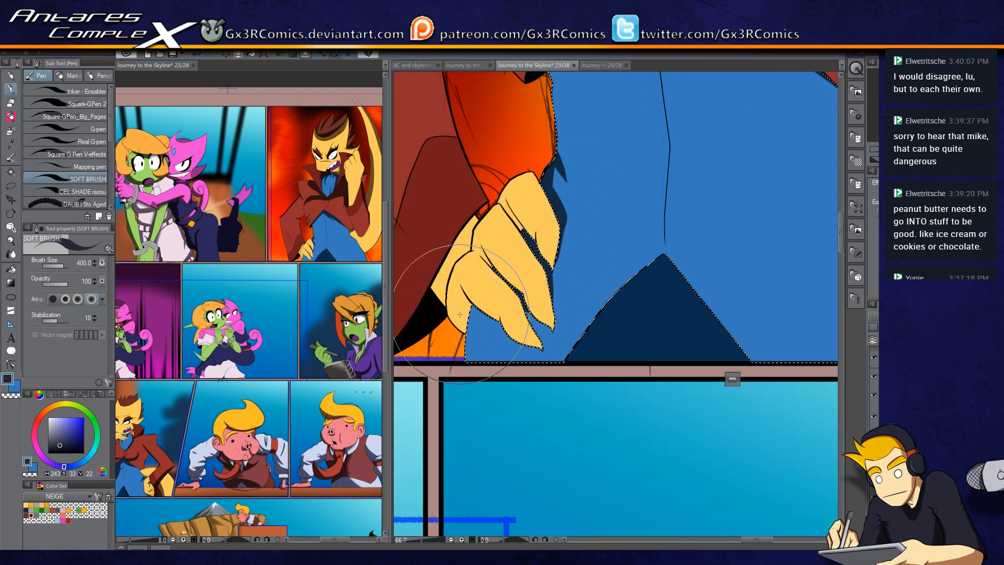
Step: Paint a dark shadow on the blue shirt along its edge against the yellow coat lining
mouse_move(666, 198)
left_mouse_down()
mouse_move(497, 309)
mouse_move(556, 389)
left_mouse_up()
left_click_drag(511, 342, 571, 328)
mouse_move(717, 321)
left_mouse_down()
mouse_move(563, 292)
mouse_move(665, 449)
mouse_move(622, 359)
mouse_move(705, 522)
left_mouse_up()
left_click_drag(645, 367, 625, 305)
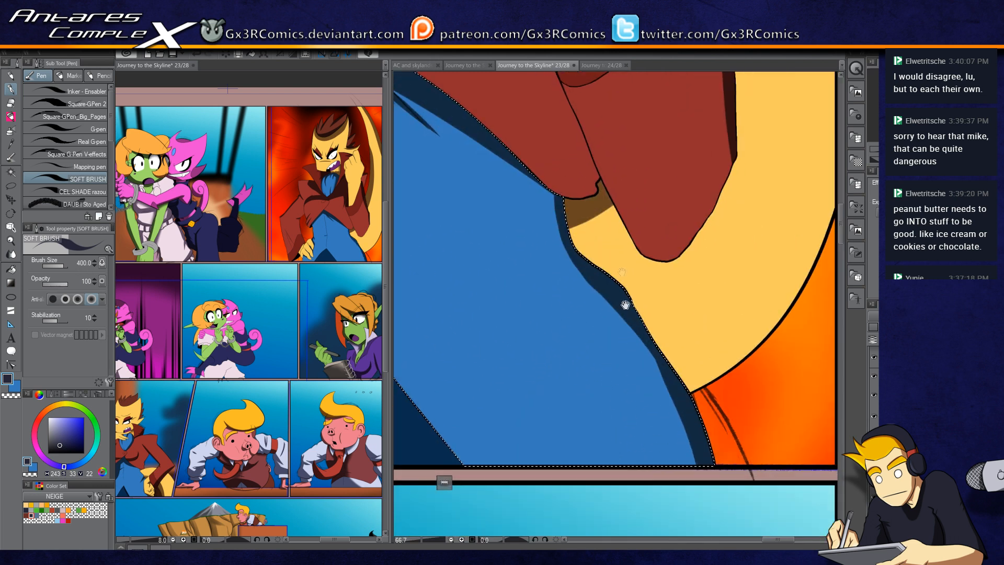
left_click_drag(564, 201, 696, 465)
mouse_move(619, 274)
left_mouse_down()
mouse_move(481, 202)
mouse_move(656, 418)
left_mouse_up()
scroll(656, 418, "down", 3)
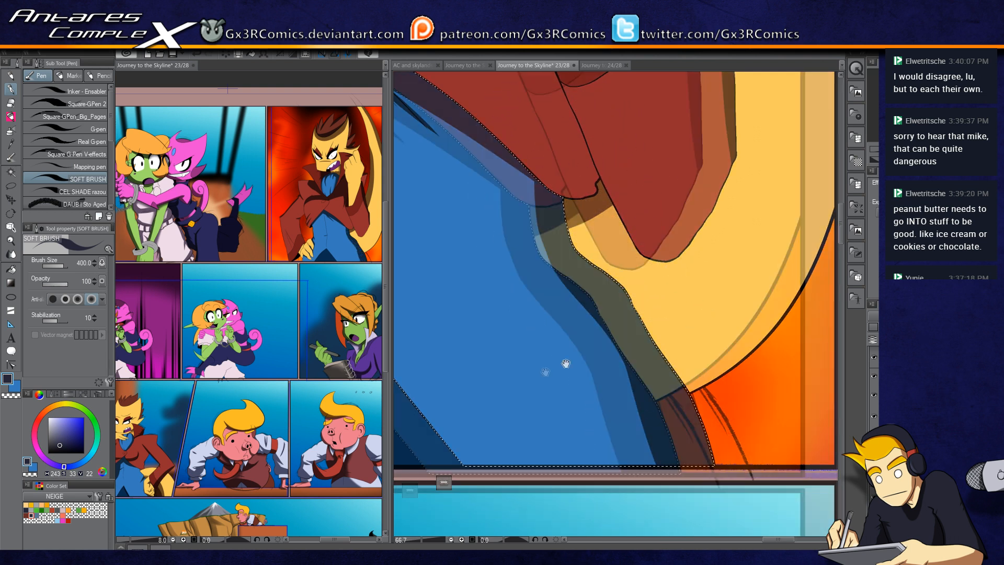
Step: Select the yellow coat lining and shade its edge next to the shirt
key("w")
left_click(525, 249)
key("p")
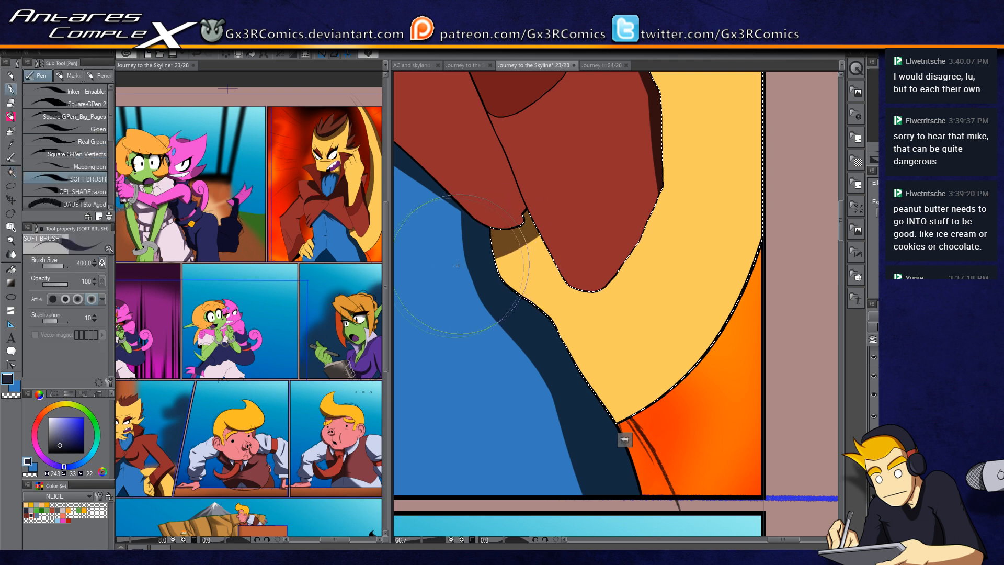
left_click_drag(600, 130, 486, 402)
mouse_move(510, 335)
left_mouse_down()
mouse_move(545, 264)
mouse_move(552, 207)
left_mouse_up()
mouse_move(550, 214)
left_mouse_down()
mouse_move(524, 390)
mouse_move(512, 396)
left_mouse_up()
Step: Shade the yellow lining strip beside the raised fist along its length, redoing one stroke
scroll(550, 170, "down", 1)
scroll(551, 163, "down", 1)
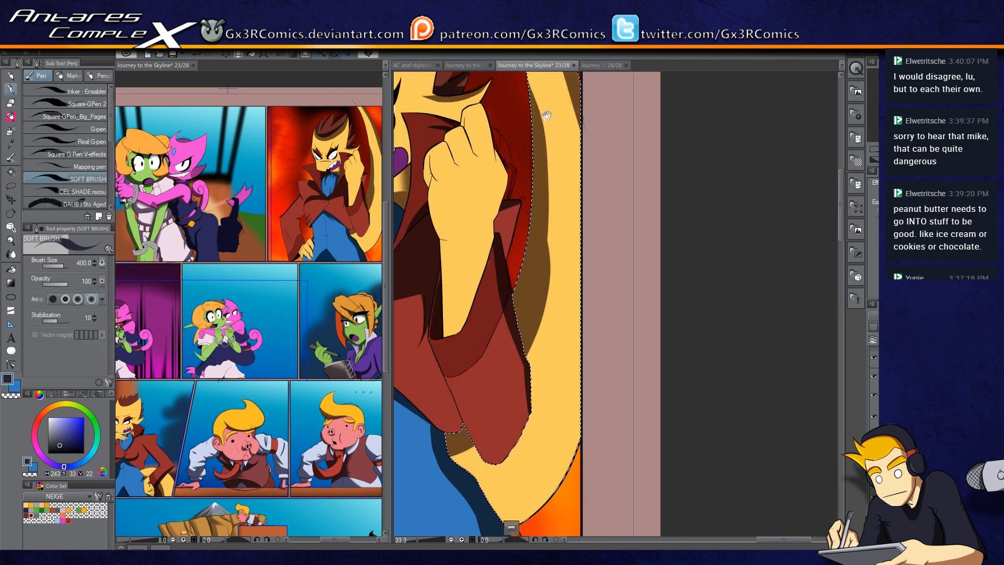
left_click_drag(551, 164, 559, 238)
key("ctrl+z")
left_click_drag(512, 104, 532, 443)
key("c")
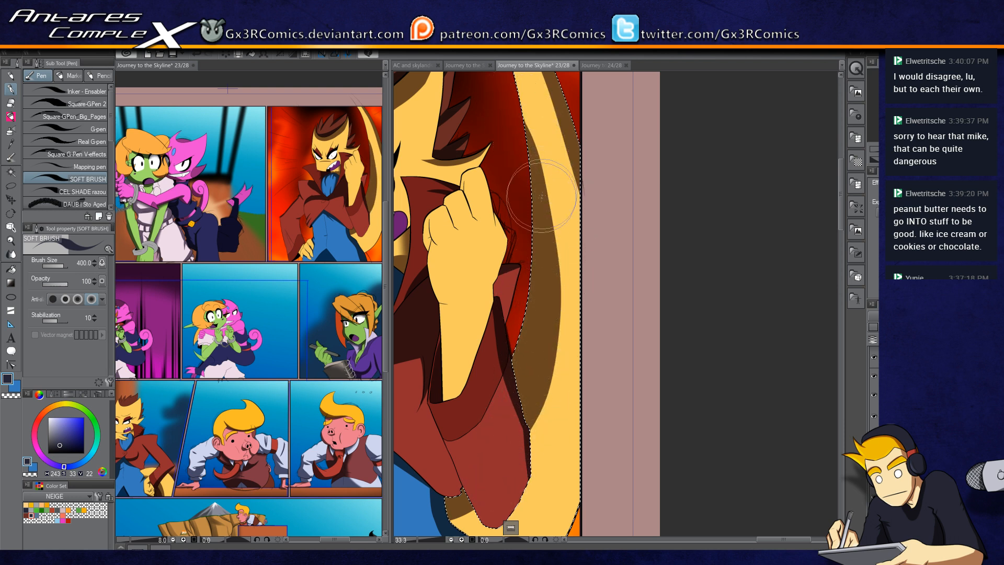
left_click_drag(478, 382, 585, 157)
left_click_drag(535, 316, 570, 247)
Step: Select the dark navy triangle at the shirt's lower edge and paint a soft shadow inside it
key("w")
left_click(511, 286)
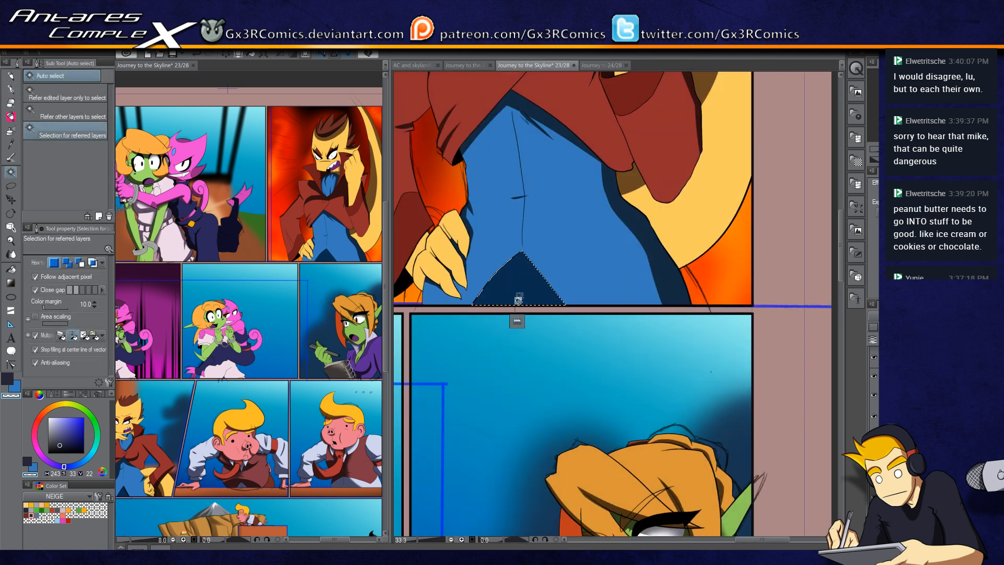
key("p")
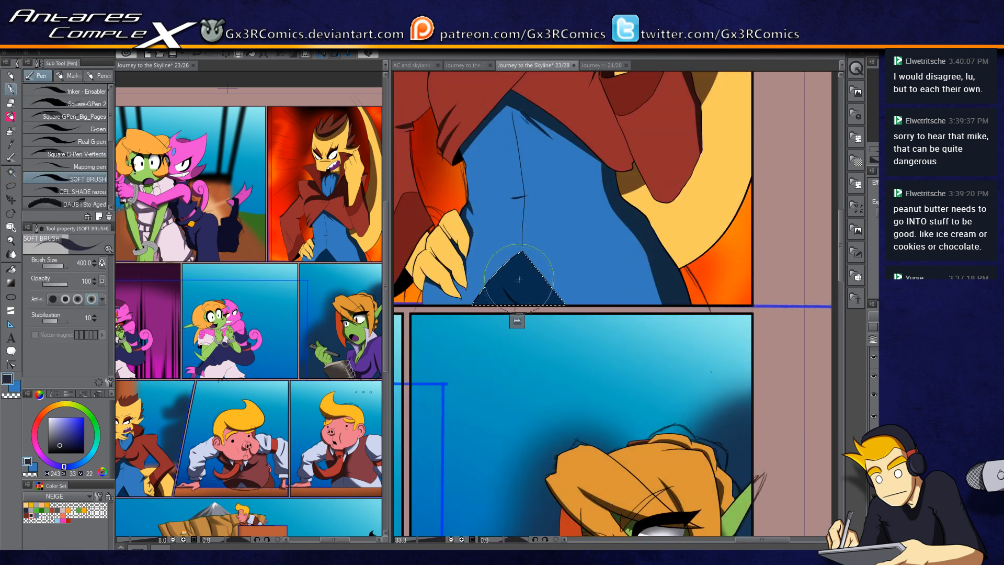
left_click_drag(500, 306, 547, 355)
left_click_drag(543, 304, 521, 336)
Step: Select the yellow coat area on the right and airbrush a soft brown shadow along its inner edge
key("w")
left_click(663, 262)
key("b")
key("b")
left_click_drag(625, 244, 674, 310)
mouse_move(659, 275)
left_mouse_down()
mouse_move(664, 247)
mouse_move(651, 251)
mouse_move(669, 303)
left_mouse_up()
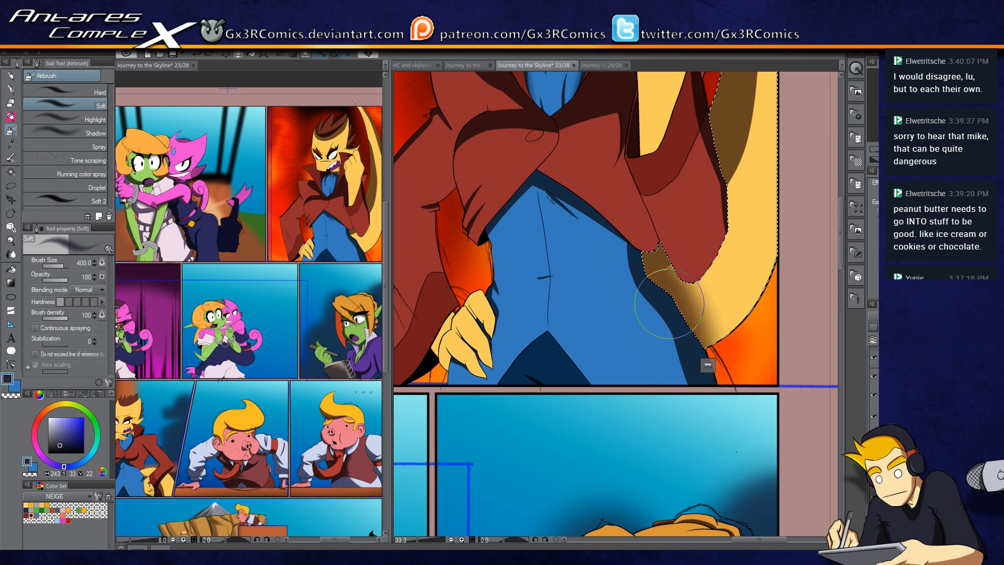
Step: Select the small sliver beside the hand and paint a short shadow down it
key("w")
left_click(449, 328)
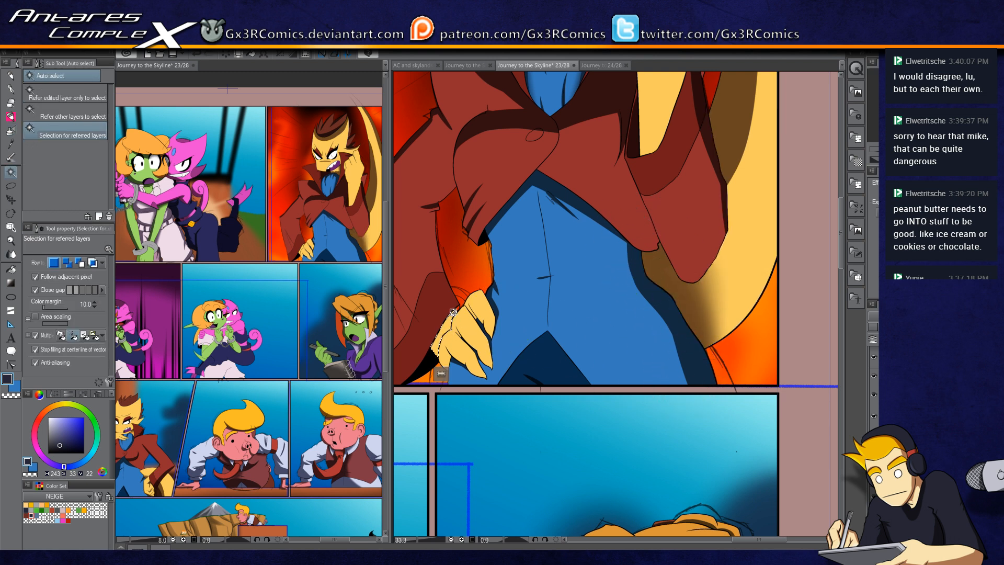
key("p")
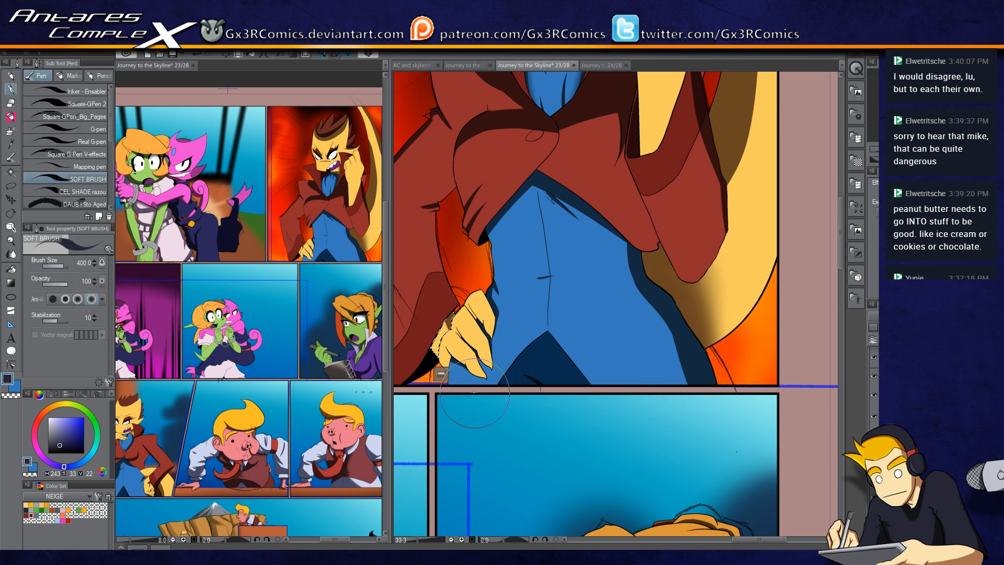
left_click_drag(449, 333, 450, 361)
Step: Pick a near-black colour from the colour wheel and return to the soft brush
key("x")
key("x")
key("x")
left_click(83, 450)
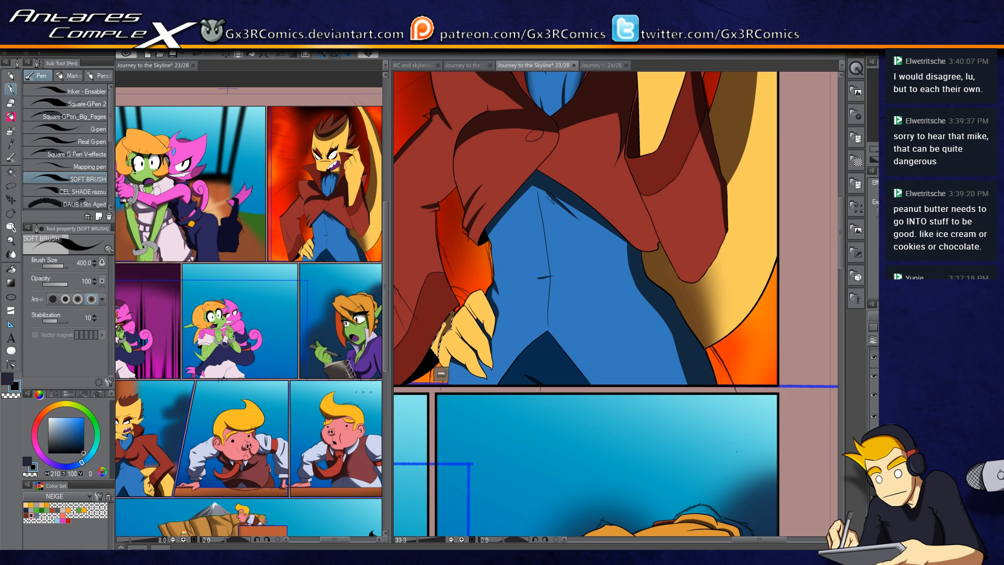
key("g")
key("x")
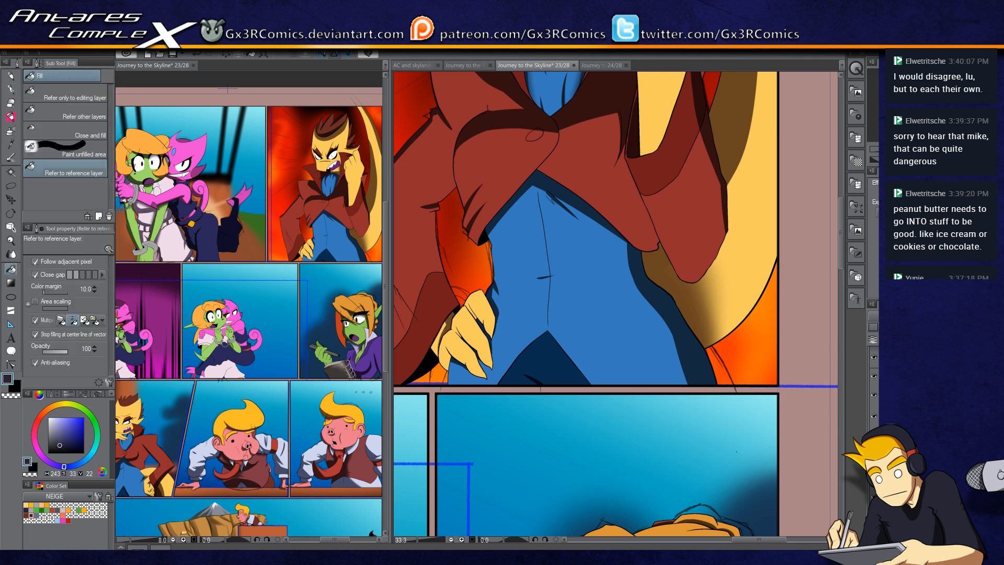
key("w")
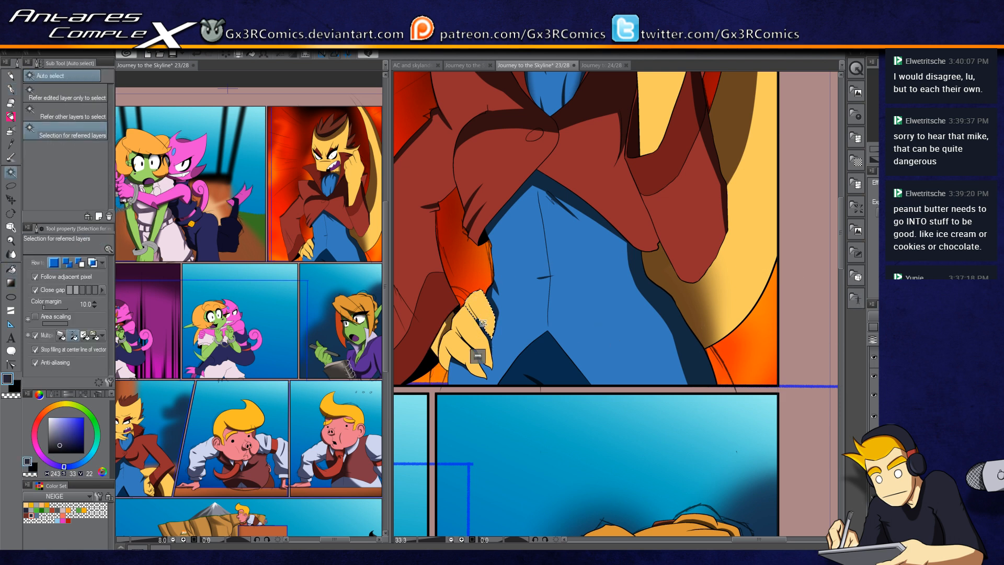
key("p")
scroll(472, 335, "up", 2)
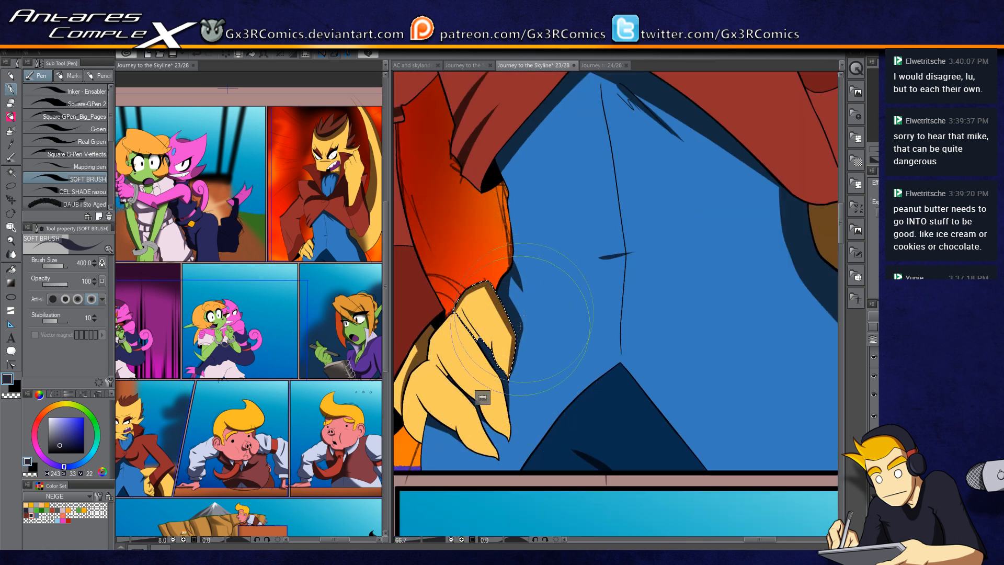
Step: Select the hand and paint a shadow across its fingers beside the shirt
key("w")
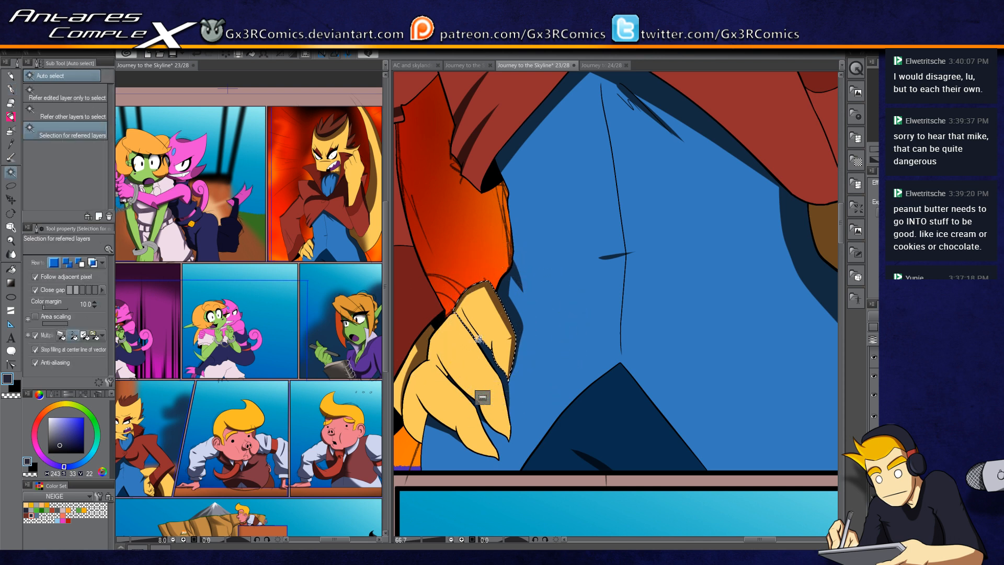
key("b")
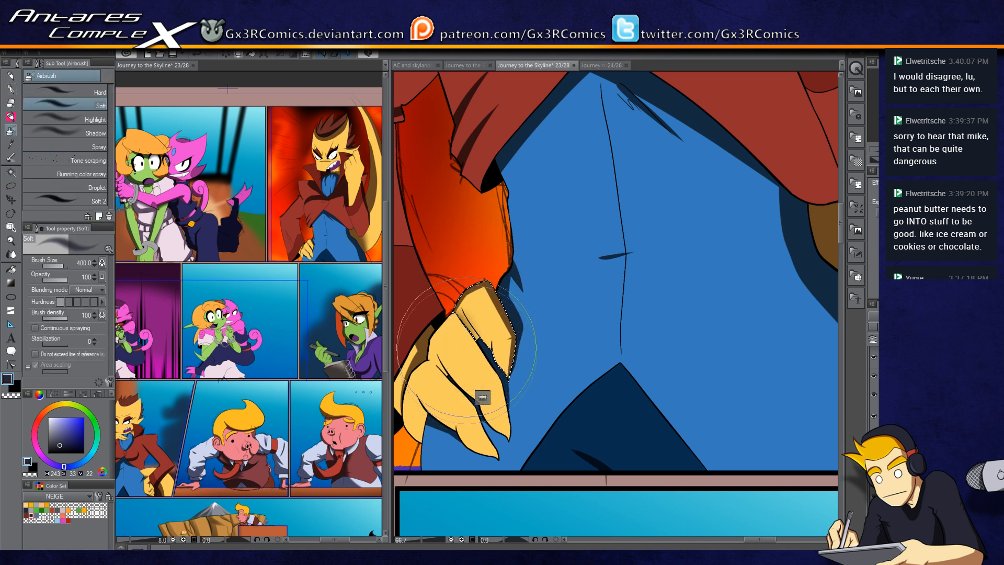
key("w")
left_click(460, 340)
key("p")
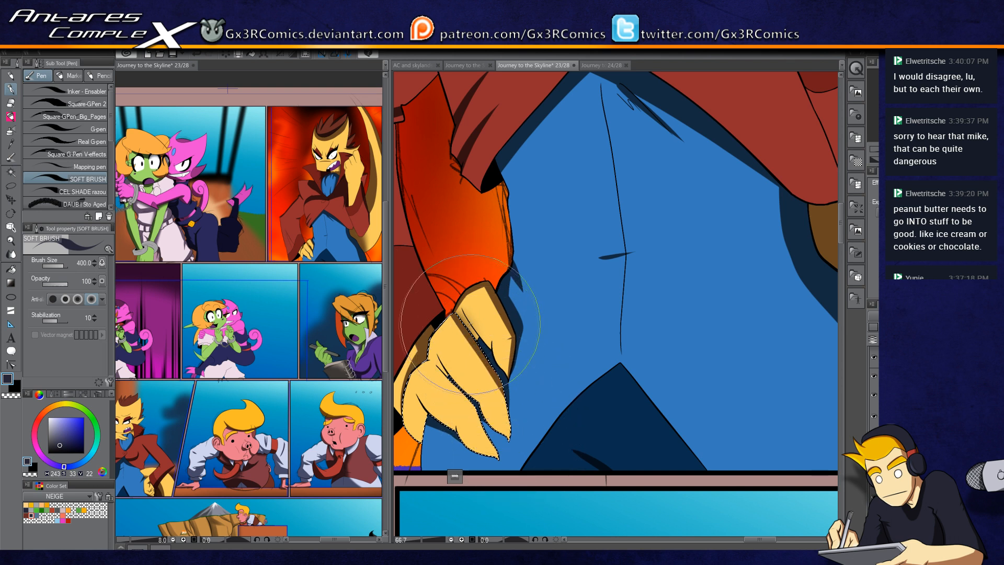
left_click_drag(506, 417, 585, 345)
scroll(543, 309, "up", 1)
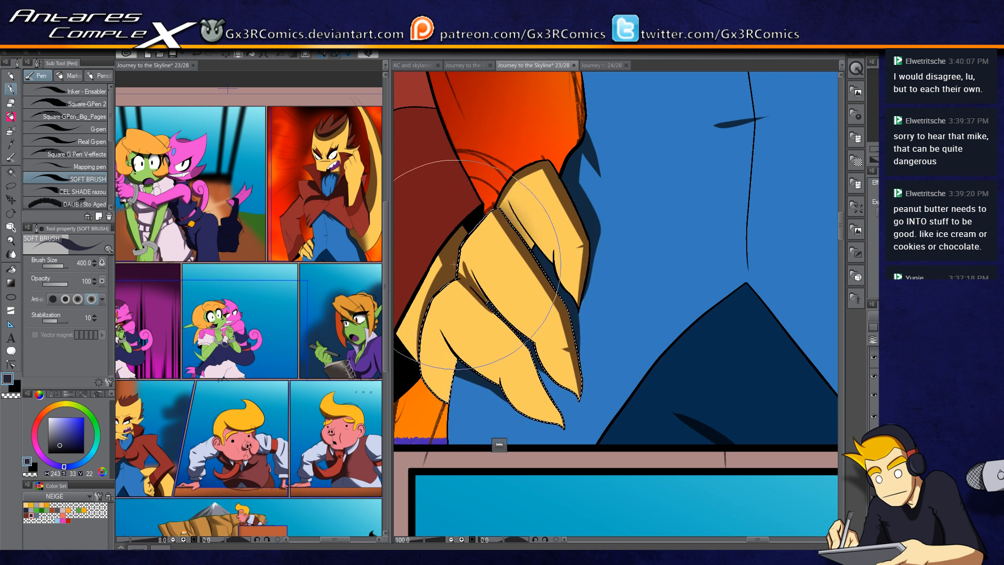
Step: Darken the hand's knuckles and finger edges with the soft brush
key("c")
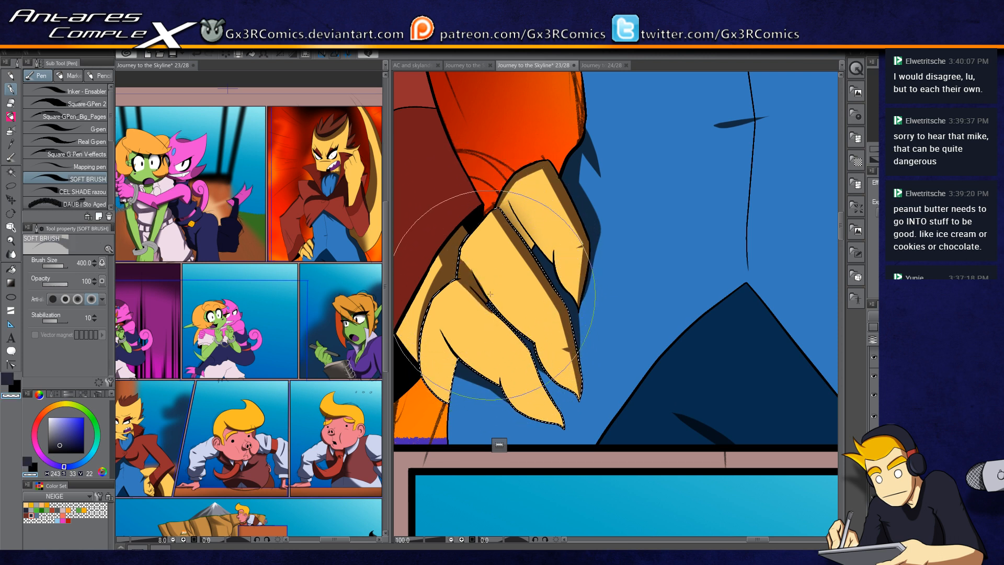
key("c")
left_click_drag(463, 270, 452, 187)
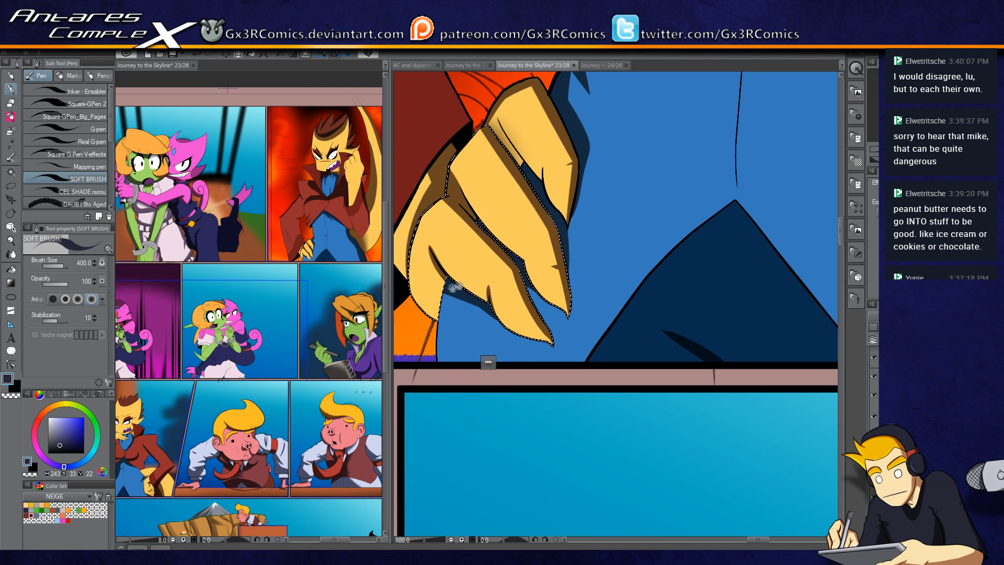
left_click_drag(459, 287, 524, 337)
left_click_drag(540, 215, 457, 338)
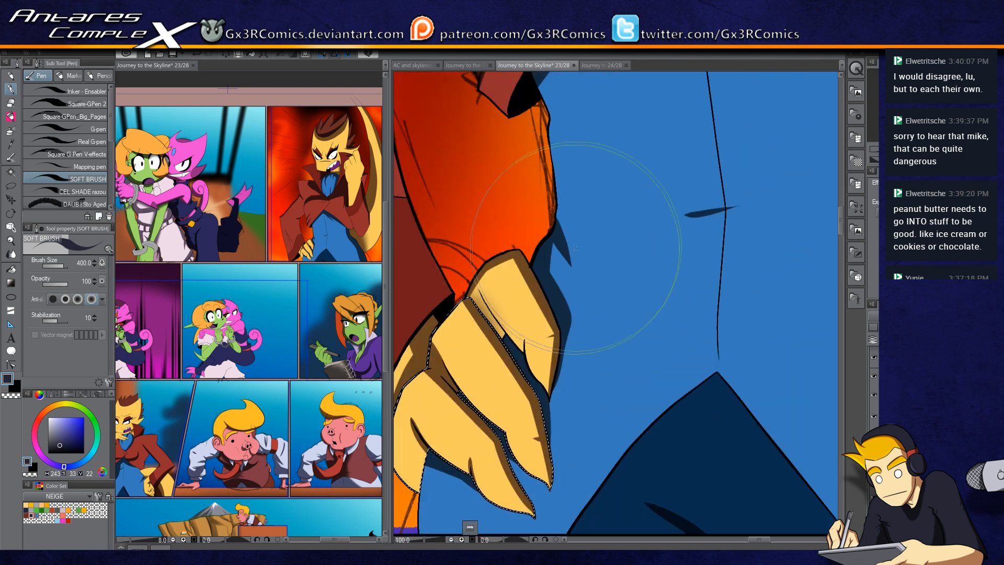
left_click_drag(572, 148, 542, 263)
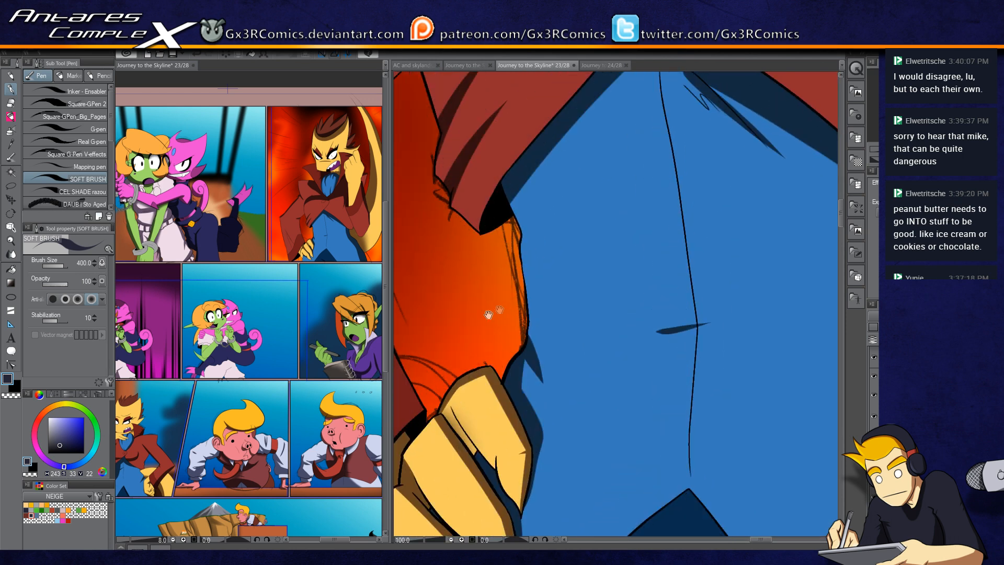
Step: Select the shaded coat lining beside the shirt and deepen its shadow along the shirt edge
left_click_drag(615, 343, 389, 319)
left_click_drag(664, 335, 478, 313)
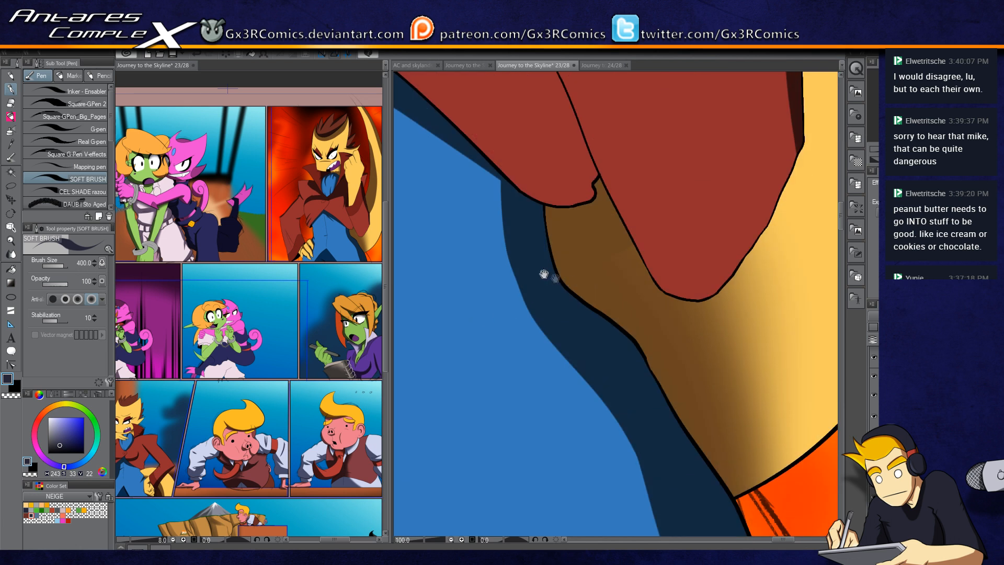
left_click_drag(513, 210, 545, 274)
key("w")
left_click(545, 273)
key("p")
left_click_drag(533, 236, 599, 330)
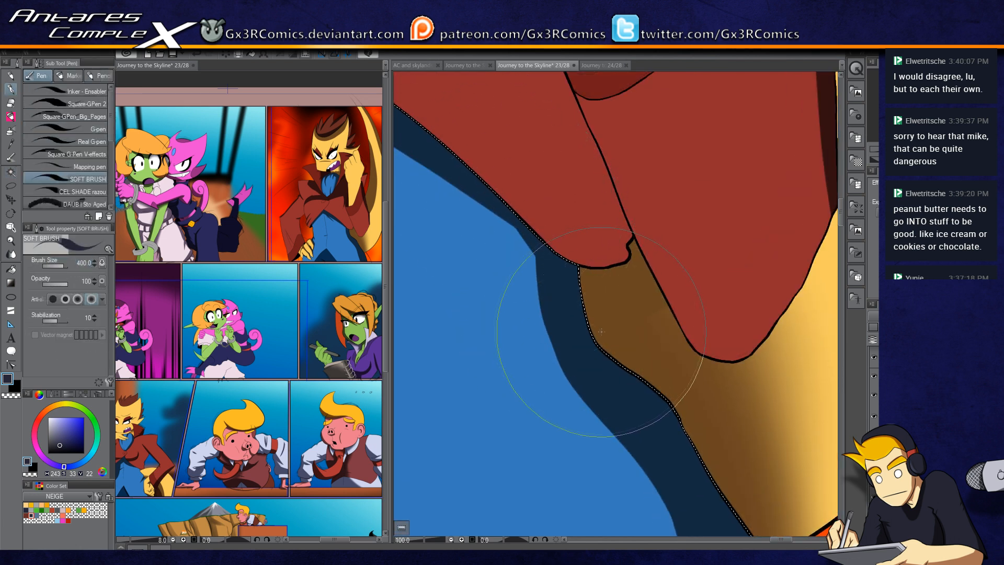
left_click_drag(519, 235, 575, 360)
left_click_drag(623, 432, 552, 256)
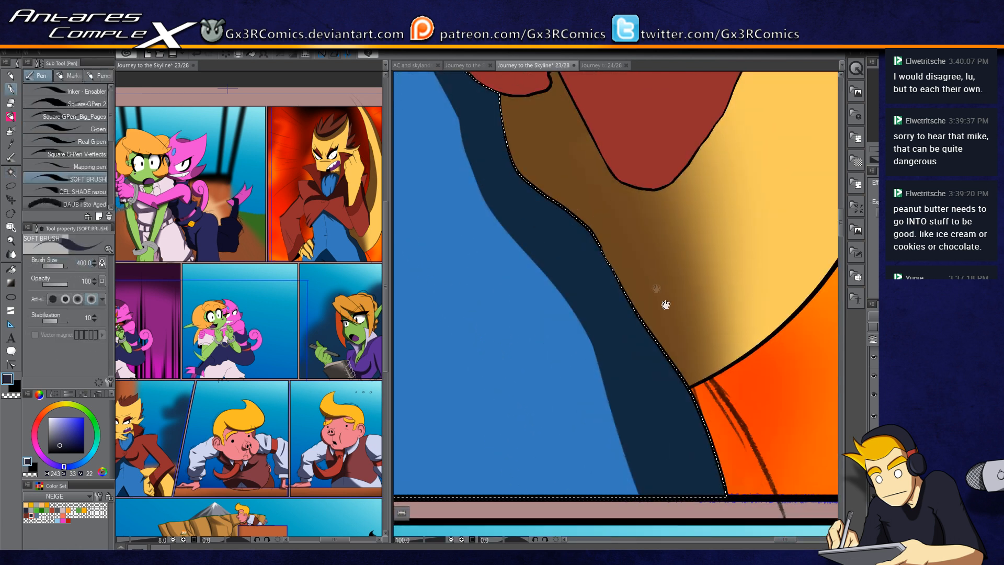
left_click_drag(663, 302, 516, 293)
left_click_drag(661, 243, 528, 347)
left_click_drag(505, 206, 488, 374)
left_click_drag(487, 247, 484, 392)
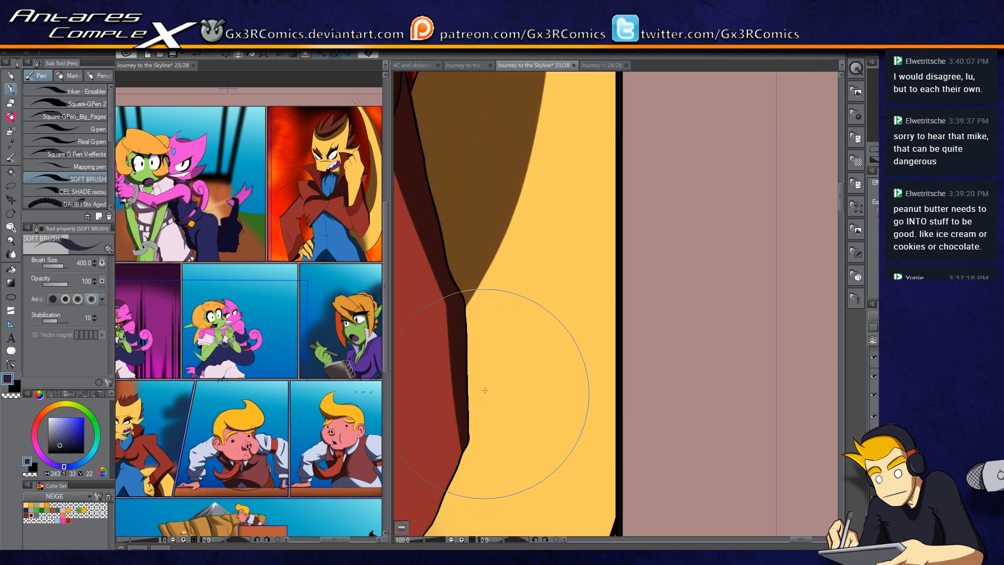
Step: Switch to the soft brush and paint shadow strokes across the tops of the hand's fingers
scroll(479, 353, "down", 1)
scroll(479, 352, "down", 3)
key("w")
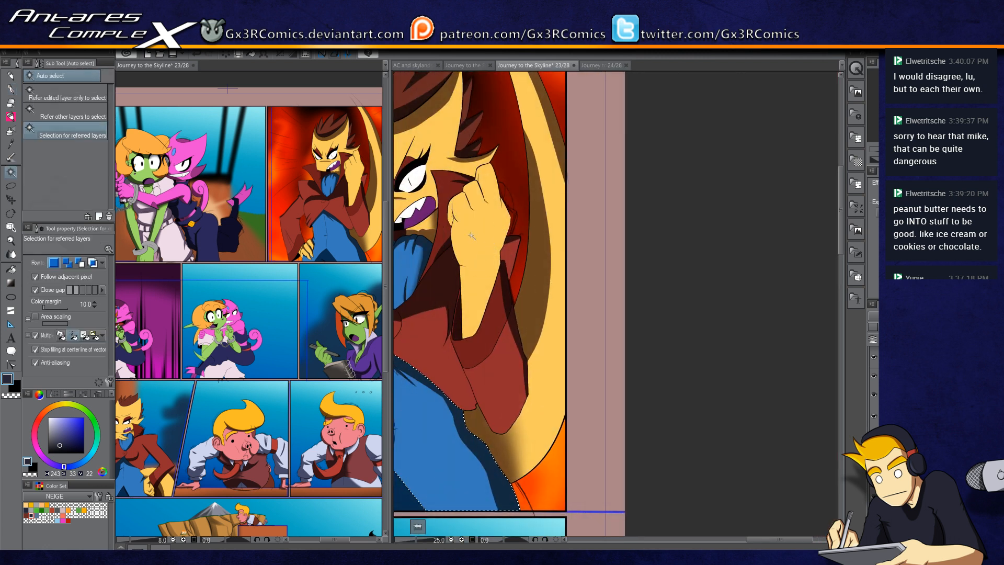
scroll(487, 218, "up", 3)
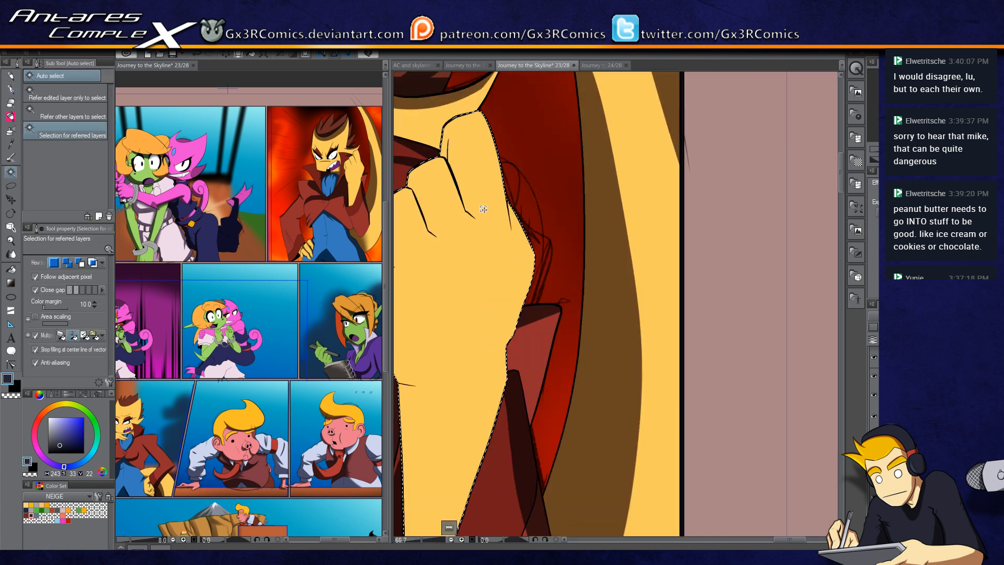
key("p")
scroll(442, 151, "up", 1)
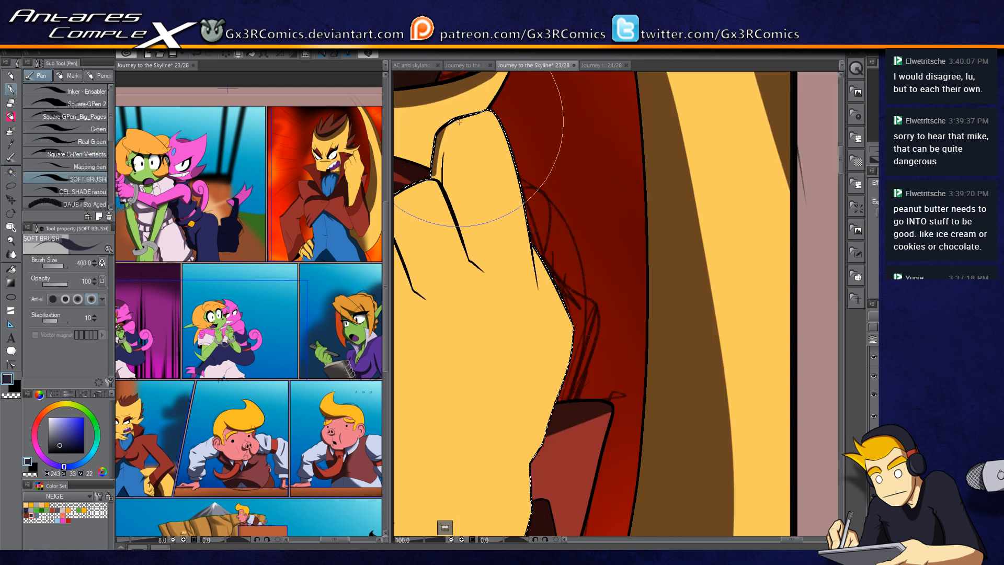
mouse_move(433, 143)
left_mouse_down()
mouse_move(496, 109)
mouse_move(470, 168)
mouse_move(486, 157)
mouse_move(512, 324)
mouse_move(533, 256)
left_mouse_up()
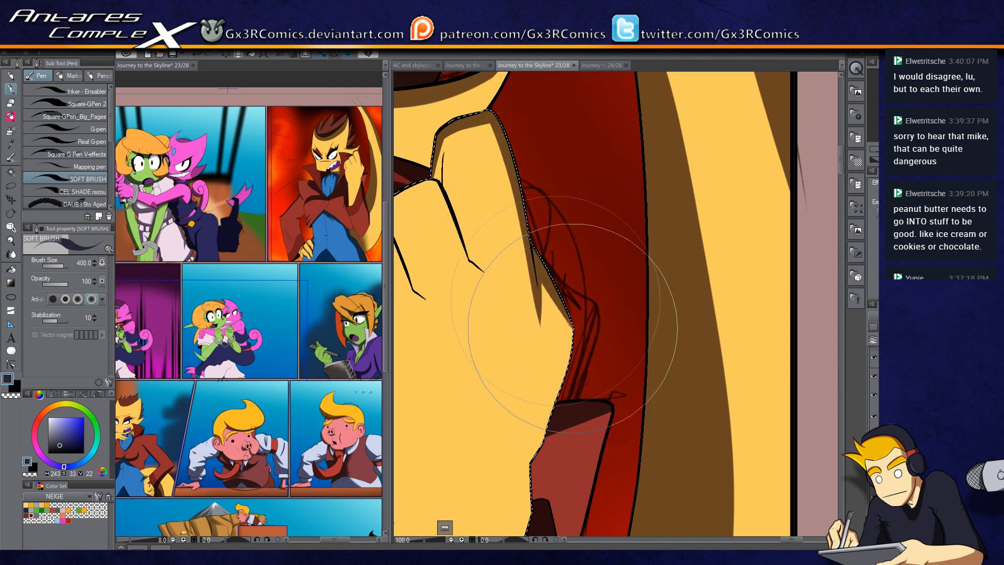
left_click_drag(481, 219, 576, 206)
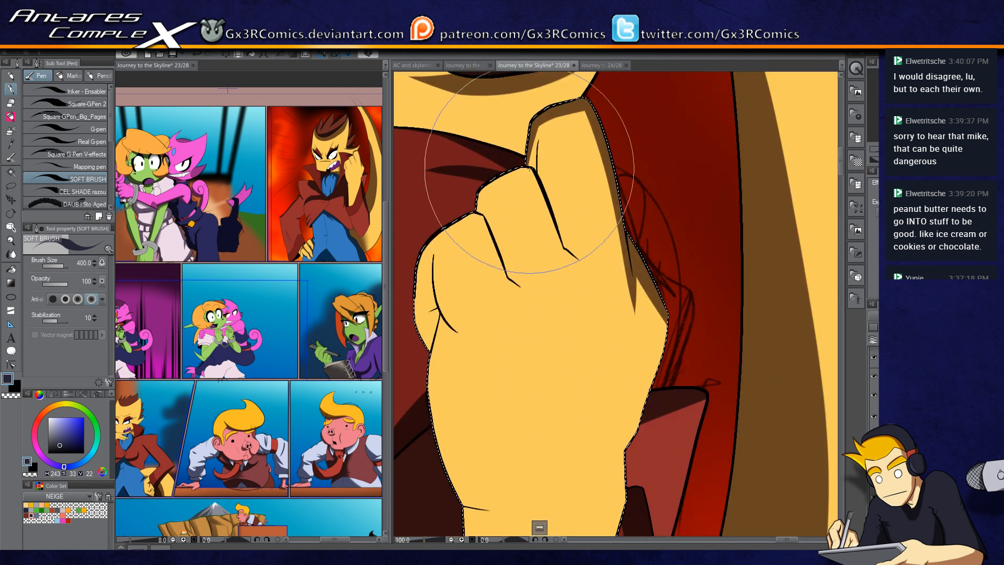
left_click_drag(528, 170, 557, 244)
Step: Reduce the soft brush size to 250 and shade the creases between the fingers
key("[")
key("[")
scroll(547, 184, "up", 1)
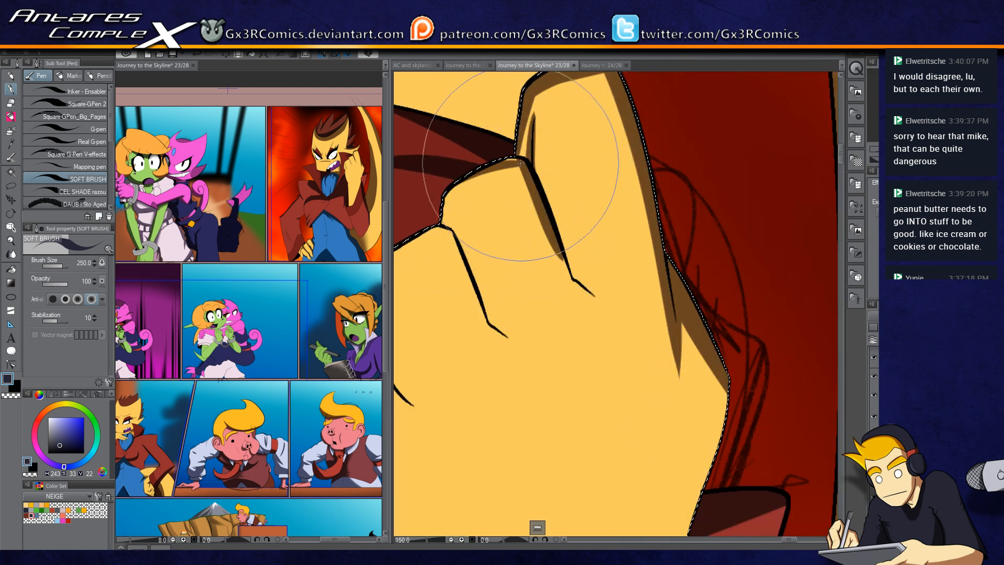
mouse_move(444, 210)
left_mouse_down()
mouse_move(506, 174)
mouse_move(530, 176)
left_mouse_up()
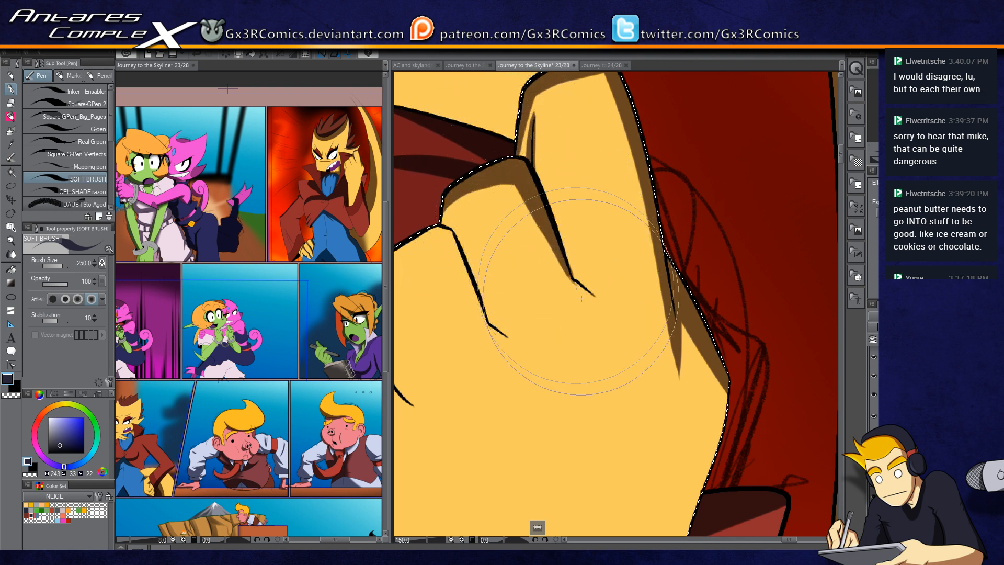
left_click_drag(577, 277, 560, 262)
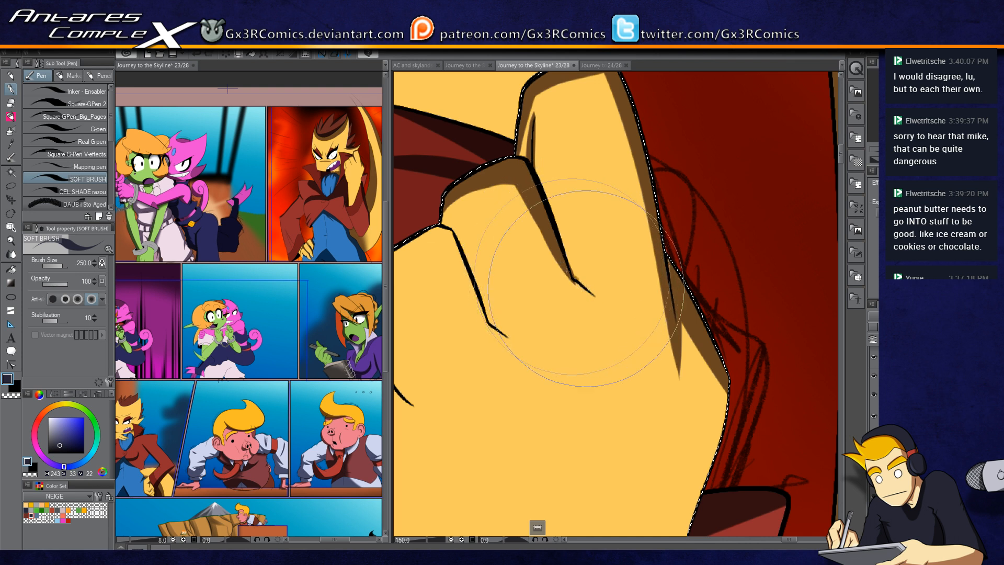
left_click_drag(510, 312, 580, 288)
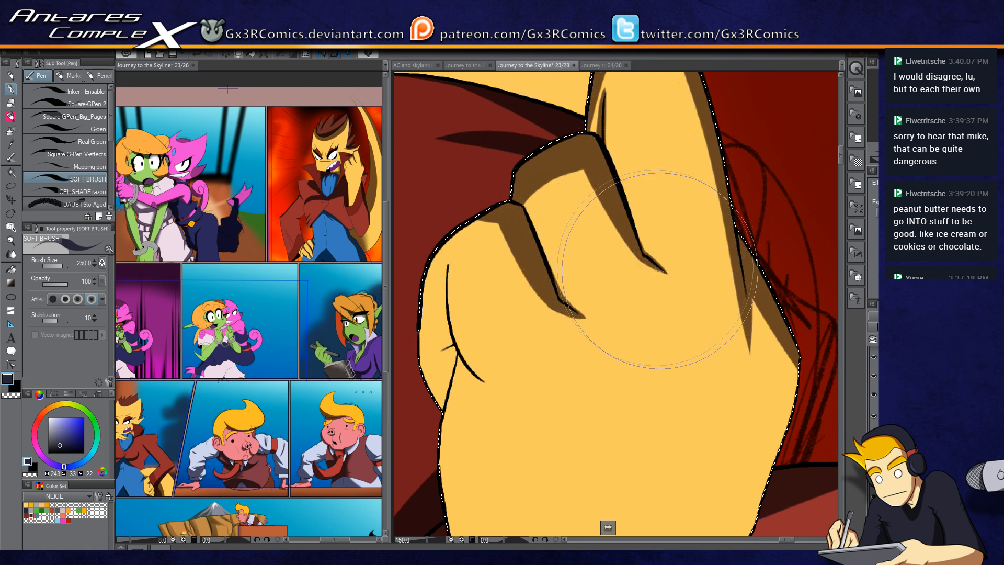
Step: Shade the fist's middle fingers with soft strokes, redoing one stroke
left_click_drag(634, 240, 526, 412)
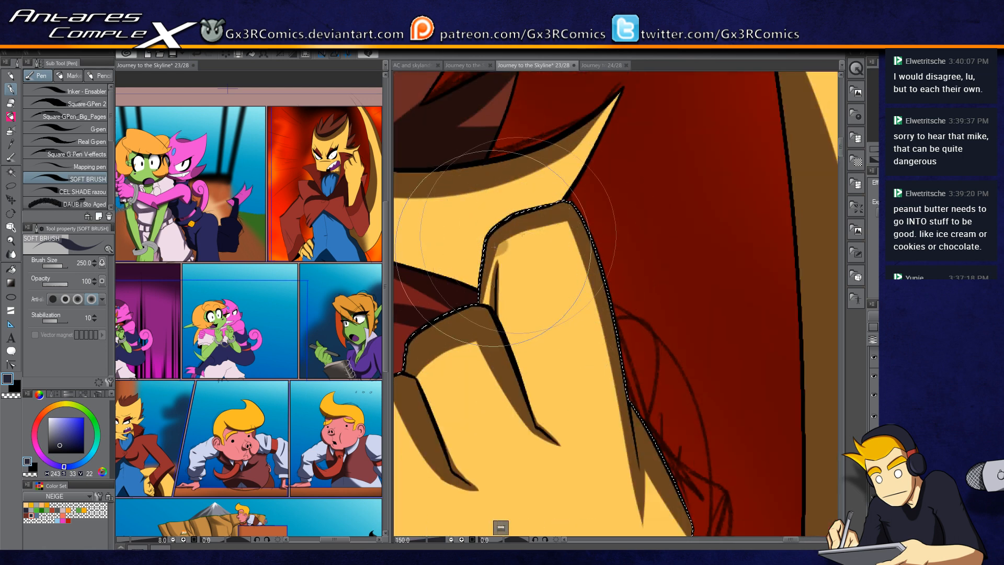
mouse_move(398, 420)
left_mouse_down()
mouse_move(565, 257)
mouse_move(574, 210)
mouse_move(537, 197)
mouse_move(499, 229)
left_mouse_up()
mouse_move(549, 176)
left_mouse_down()
mouse_move(494, 325)
mouse_move(527, 202)
mouse_move(510, 400)
left_mouse_up()
left_click_drag(518, 226, 558, 340)
key("ctrl+z")
mouse_move(518, 226)
left_mouse_down()
mouse_move(524, 309)
mouse_move(551, 337)
left_mouse_up()
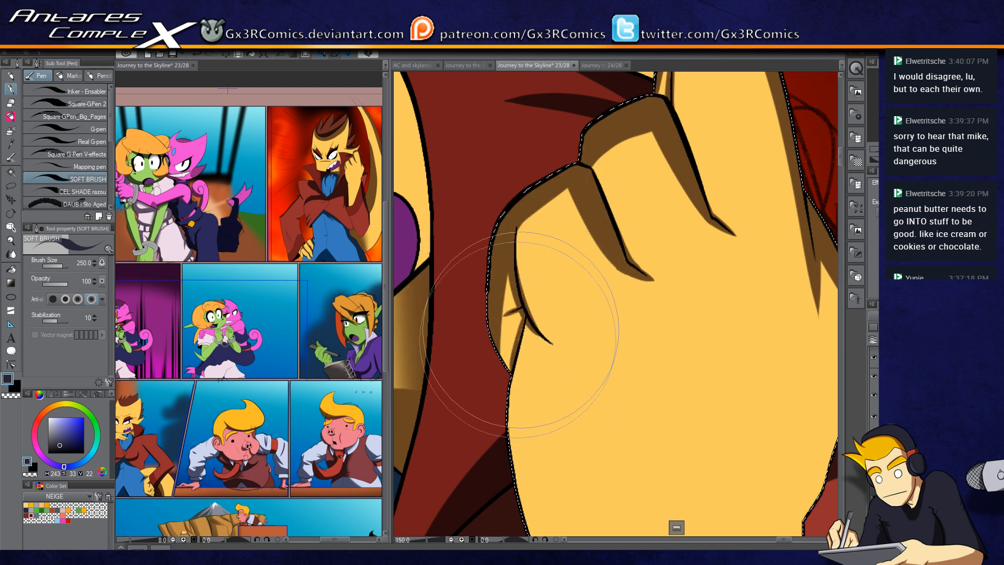
Step: Paint soft shading over the fist's lower knuckles, briefly swapping to the secondary colour
left_click_drag(567, 280, 501, 286)
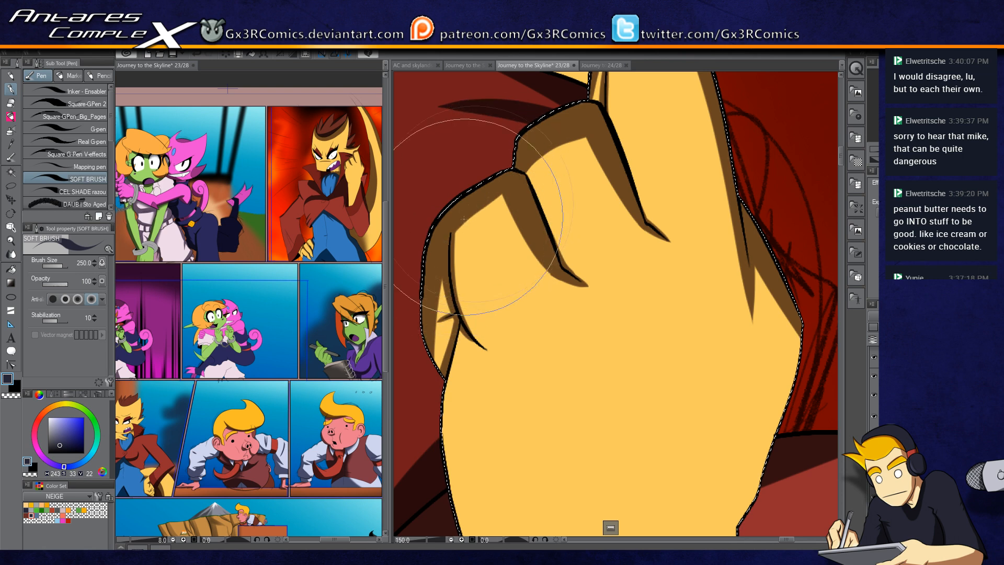
left_click_drag(510, 317, 452, 361)
key("c")
left_click_drag(570, 290, 559, 183)
key("c")
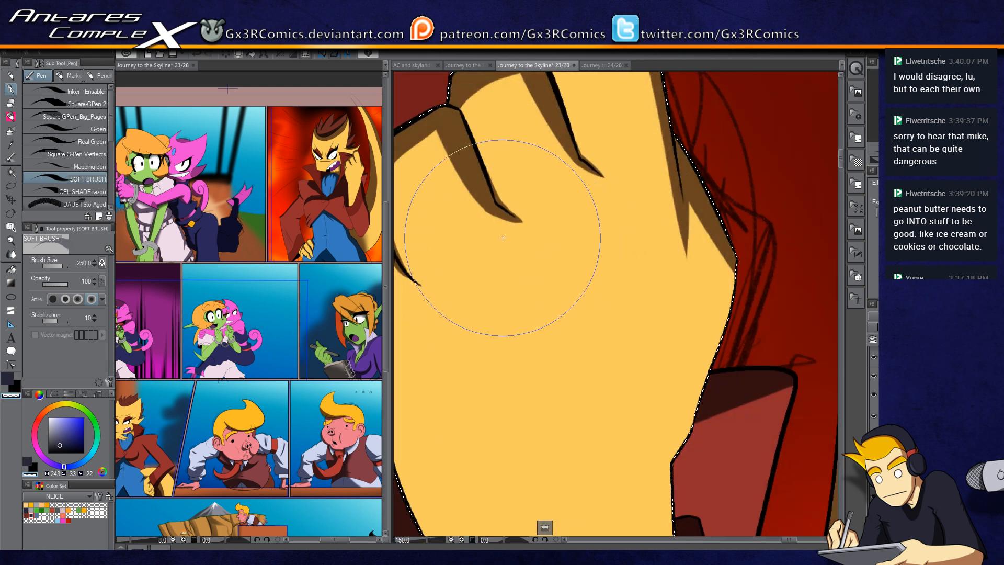
mouse_move(504, 251)
left_mouse_down()
mouse_move(519, 373)
mouse_move(514, 288)
mouse_move(509, 331)
left_mouse_up()
key("ctrl+z")
Step: Darken the fist's right edge beside the coat lining
mouse_move(594, 200)
left_mouse_down()
mouse_move(606, 297)
mouse_move(523, 280)
left_mouse_up()
left_click_drag(588, 177, 589, 272)
left_click_drag(596, 220, 583, 343)
left_click_drag(588, 255, 580, 354)
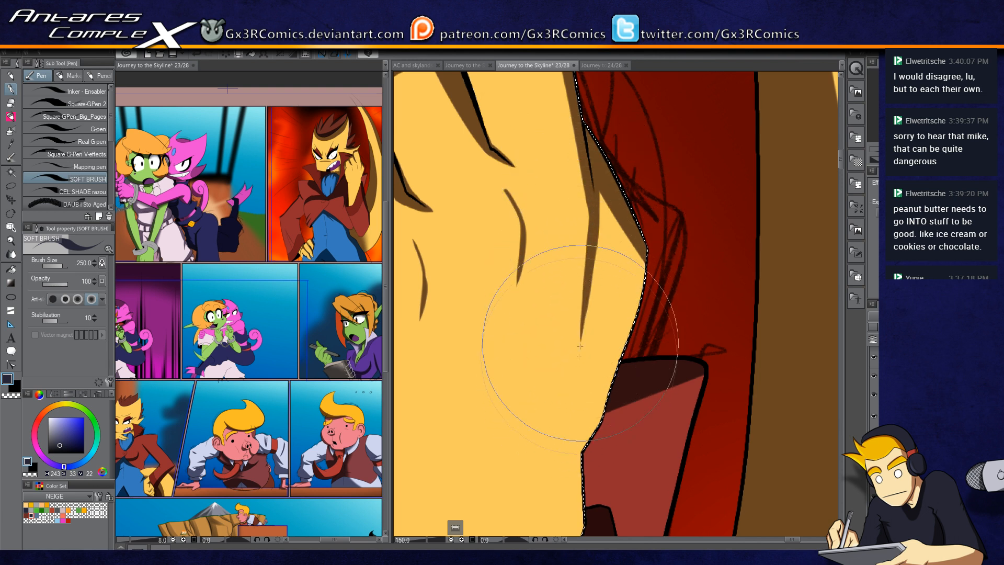
left_click_drag(585, 317, 580, 355)
Step: Shade the fist's left fingers with soft strokes, undoing stray ones
mouse_move(443, 412)
left_mouse_down()
mouse_move(568, 320)
mouse_move(578, 226)
left_mouse_up()
left_click_drag(465, 346, 523, 356)
key("ctrl+z")
left_click_drag(567, 313, 501, 377)
left_click_drag(478, 274, 468, 300)
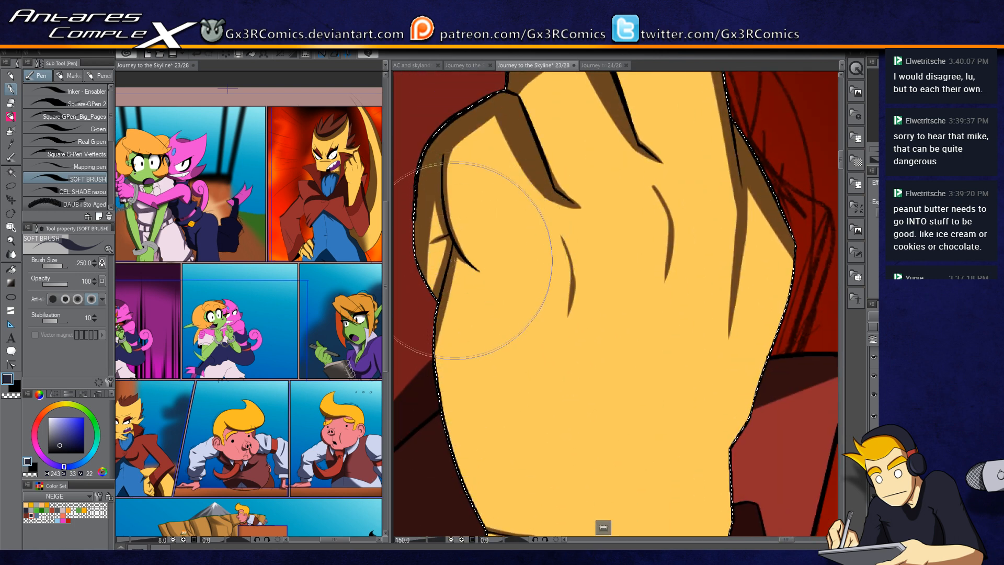
left_click_drag(471, 404, 459, 262)
key("ctrl+z")
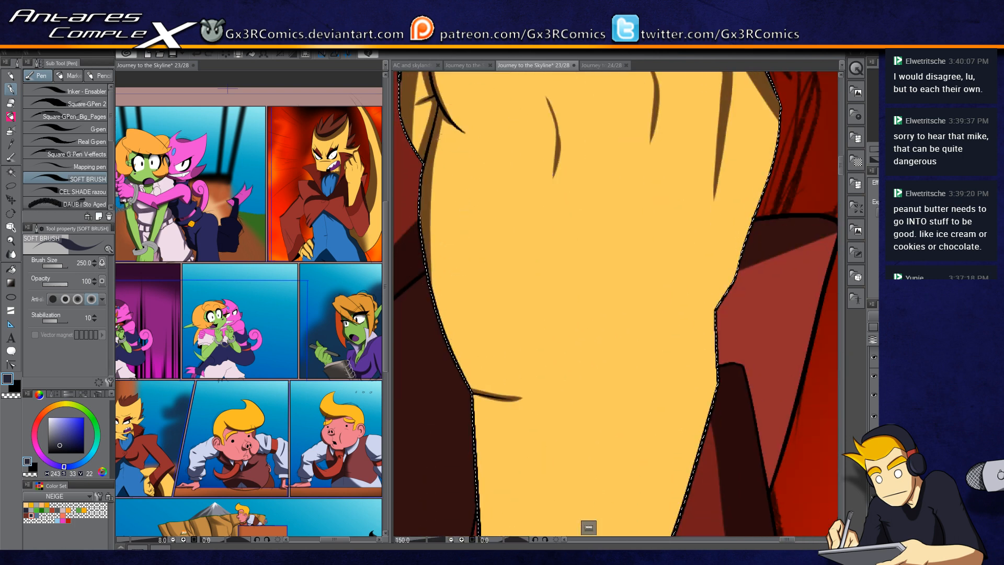
Step: Darken the hand's lower left edge down to the coat
left_click_drag(443, 119, 440, 277)
left_click_drag(440, 153, 460, 361)
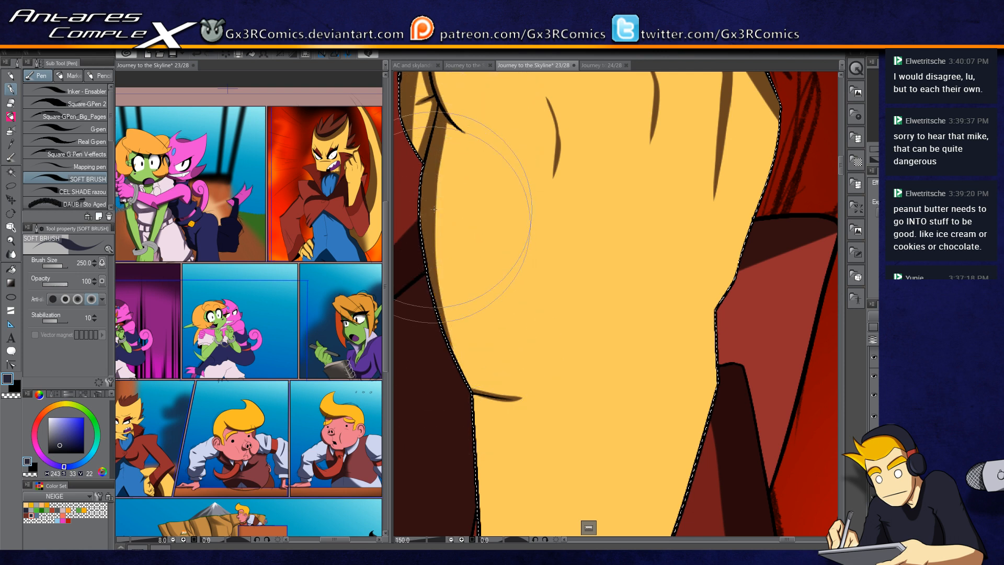
left_click_drag(433, 209, 476, 382)
left_click_drag(441, 277, 487, 400)
left_click_drag(447, 322, 477, 392)
left_click_drag(455, 343, 481, 391)
left_click_drag(449, 340, 487, 395)
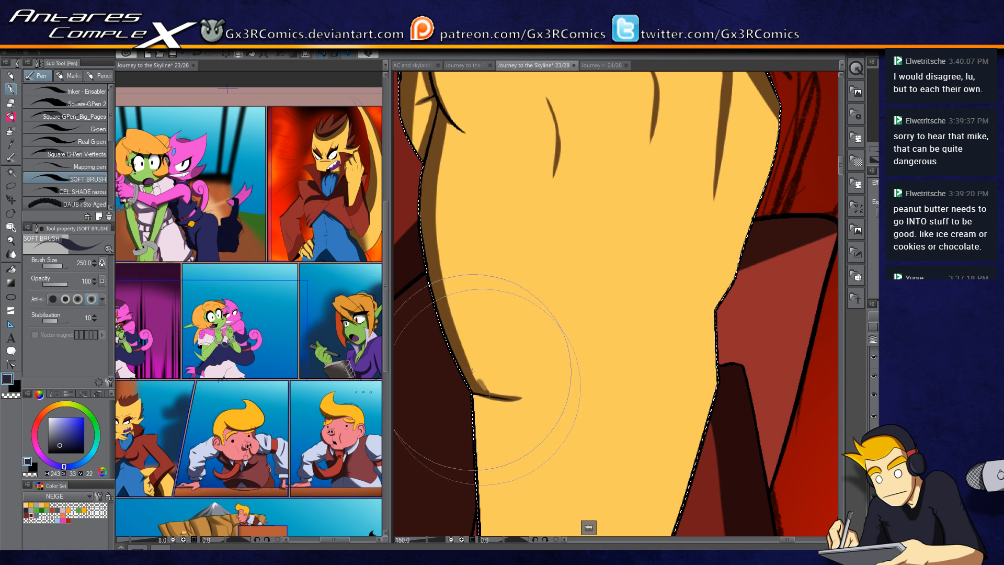
Step: Shade the wrist near the coat edge, undoing one stroke
left_click_drag(565, 373, 638, 261)
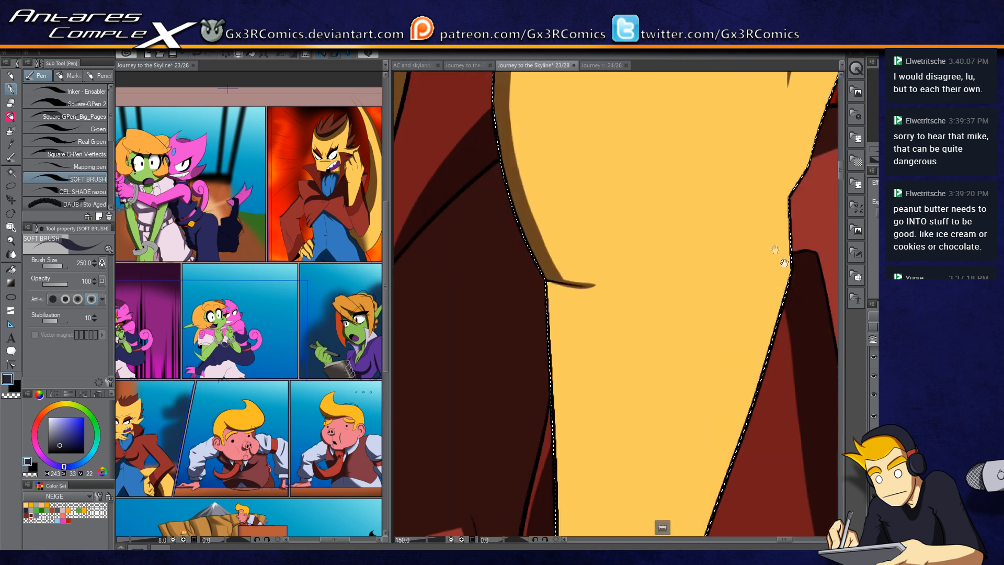
mouse_move(819, 209)
left_mouse_down()
mouse_move(679, 310)
mouse_move(591, 356)
left_mouse_up()
key("ctrl+z")
left_click_drag(666, 318, 553, 381)
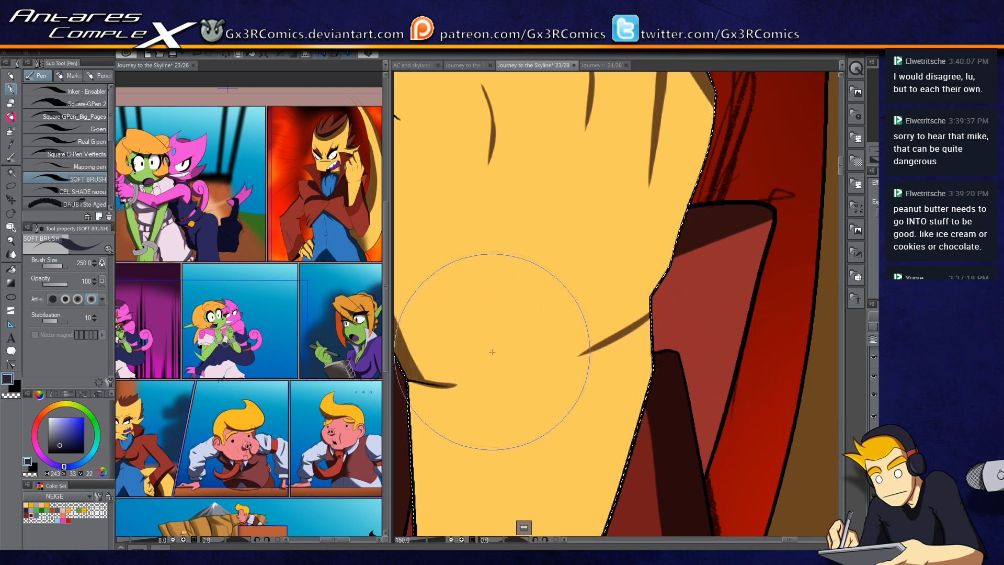
Step: Select the coat collar below the hand and shade its folds with the soft brush
scroll(482, 361, "down", 2)
scroll(481, 358, "down", 2)
left_click_drag(555, 353, 568, 281)
key("w")
left_click(569, 283)
key("b")
key("b")
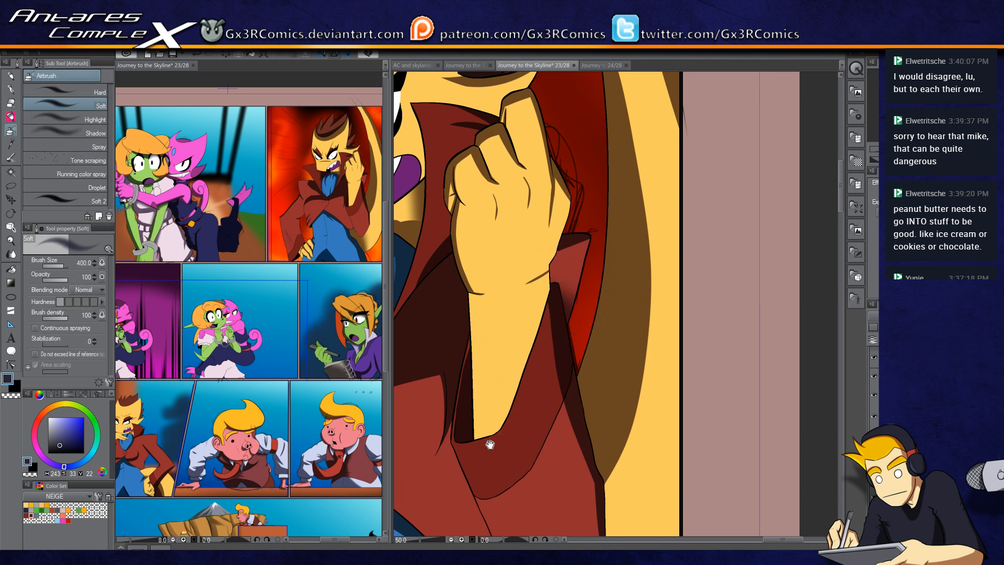
left_click_drag(490, 444, 544, 251)
key("p")
key("p")
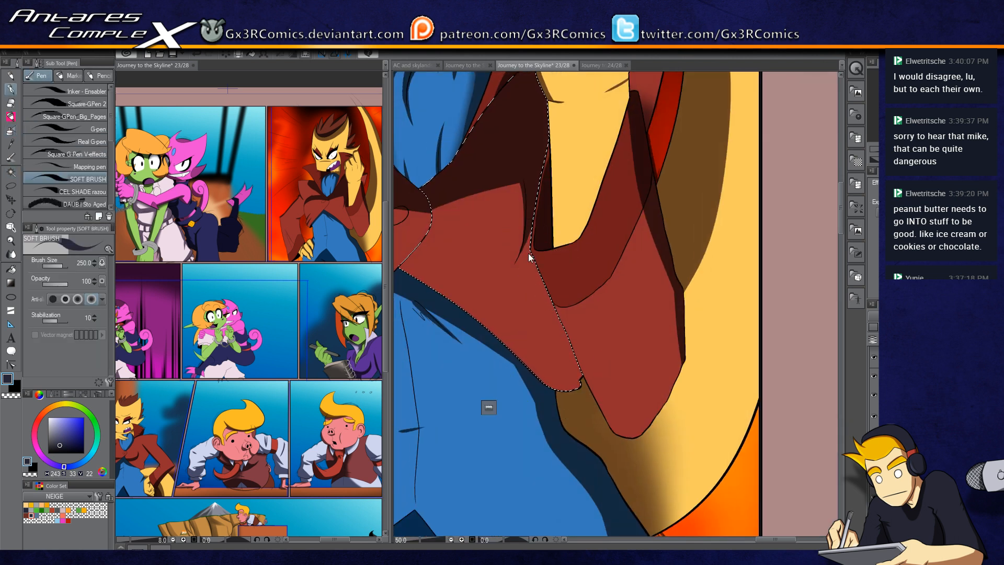
scroll(529, 257, "up", 1)
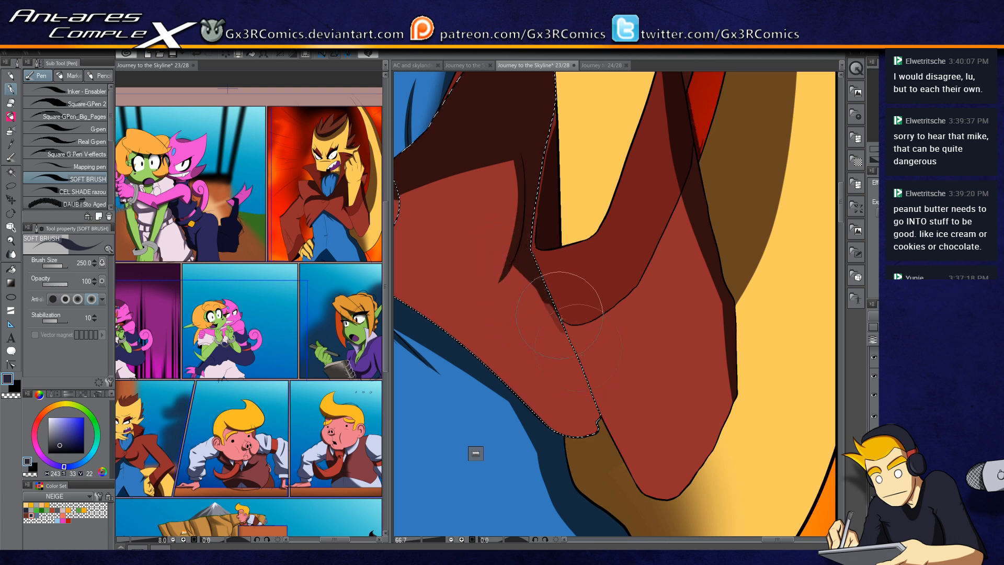
left_click_drag(557, 414, 540, 415)
key("ctrl+z")
left_click_drag(614, 410, 539, 423)
mouse_move(481, 275)
left_mouse_down()
mouse_move(481, 403)
mouse_move(512, 396)
mouse_move(607, 319)
mouse_move(619, 282)
mouse_move(494, 424)
mouse_move(555, 375)
left_mouse_up()
Step: Select the yellow strip between the lapels and shade its upper part
key("w")
left_click(521, 301)
key("b")
key("b")
key("p")
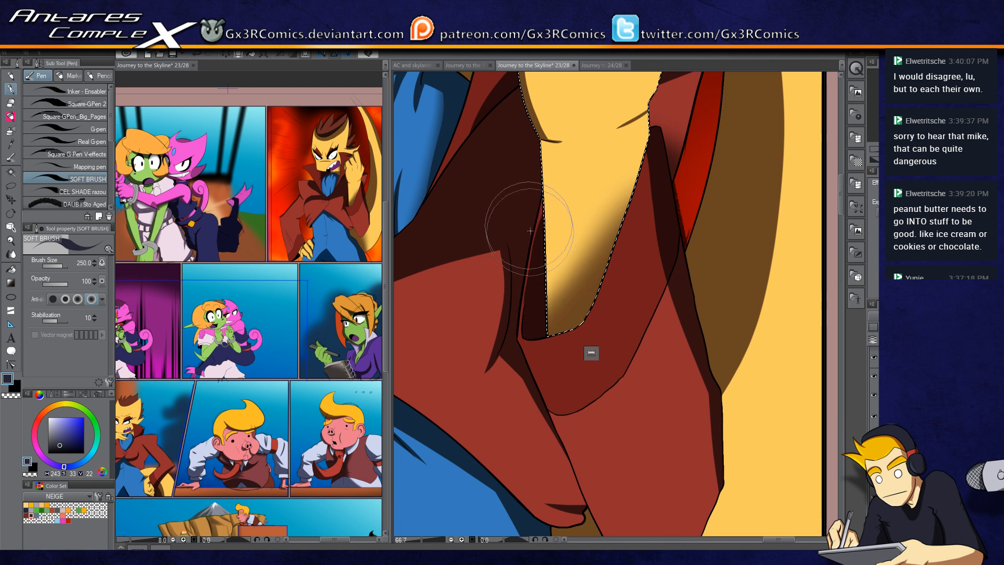
mouse_move(533, 251)
left_mouse_down()
mouse_move(587, 337)
mouse_move(570, 298)
mouse_move(599, 240)
mouse_move(561, 297)
left_mouse_up()
key("b")
key("p")
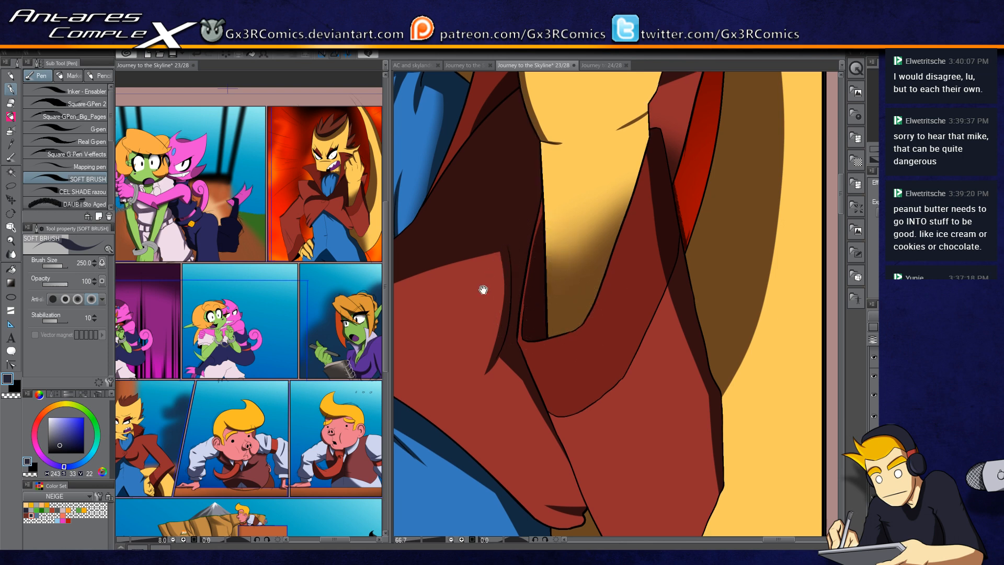
Step: Select the coat's left lapel and paint a dark fold shadow across it
left_click_drag(478, 285, 694, 239)
left_click_drag(535, 282, 490, 399)
left_click_drag(494, 456, 567, 230)
left_click_drag(575, 361, 565, 228)
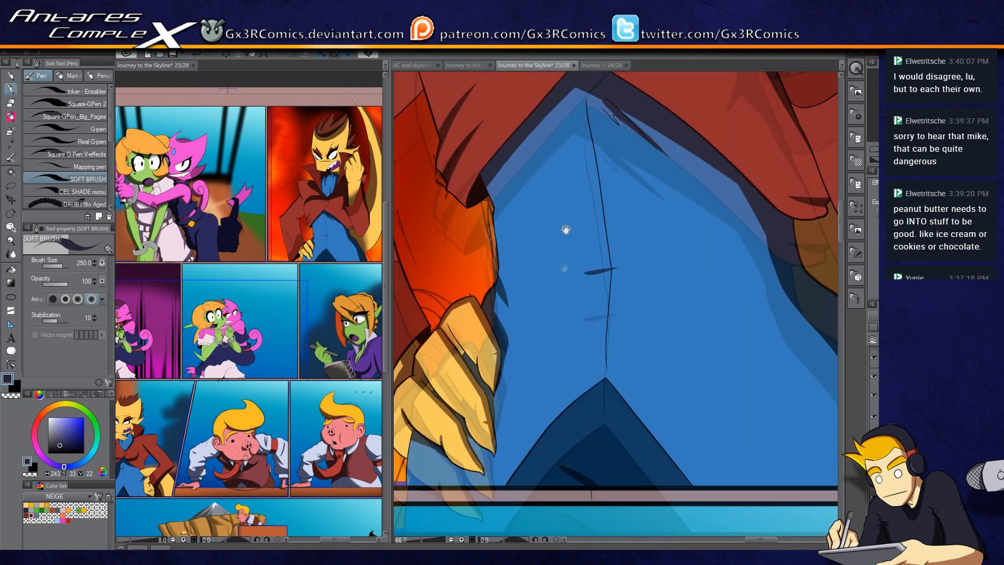
left_click_drag(601, 374, 586, 225)
left_click_drag(541, 361, 604, 373)
left_click_drag(519, 318, 563, 362)
left_click_drag(499, 283, 520, 392)
key("w")
left_click(512, 243)
key("p")
key("w")
left_click(543, 294)
key("p")
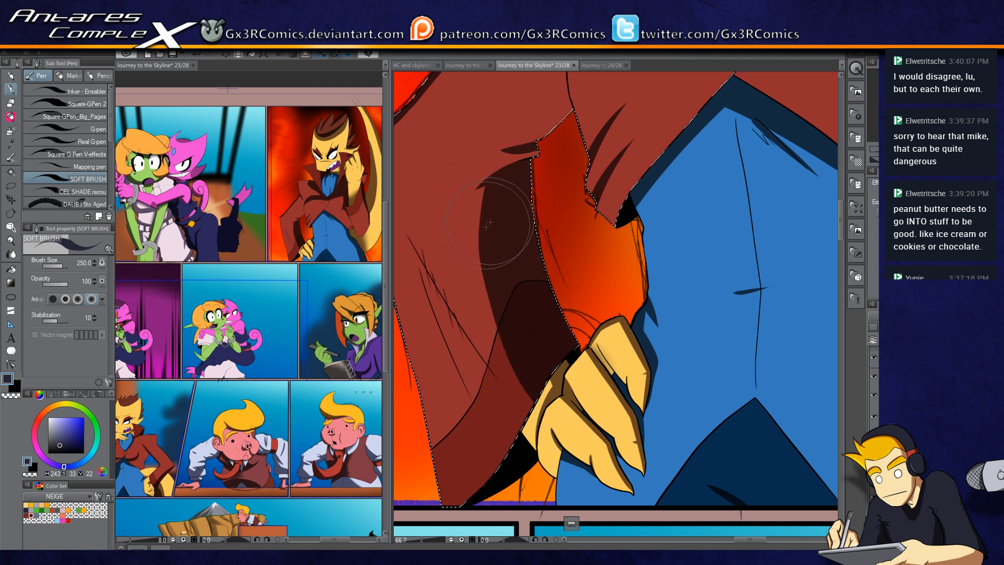
left_click_drag(473, 287, 523, 309)
left_click_drag(437, 227, 562, 429)
key("ctrl+z")
Step: Deepen the shadows along the lapel's notch and outer edge
left_click_drag(437, 227, 568, 431)
left_click_drag(506, 398, 515, 414)
mouse_move(601, 376)
left_mouse_down()
mouse_move(492, 231)
mouse_move(446, 485)
mouse_move(589, 425)
mouse_move(553, 340)
left_mouse_up()
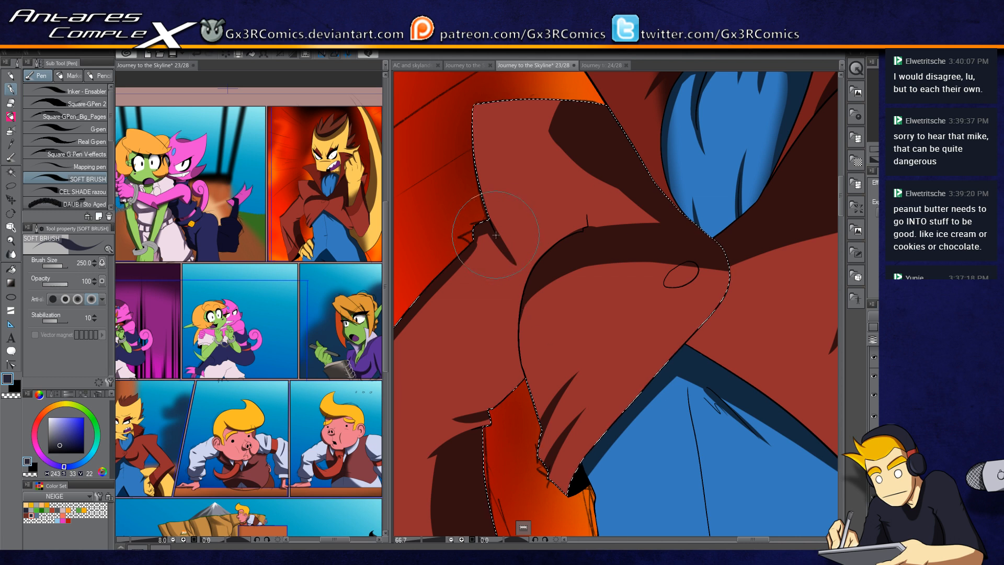
left_click_drag(466, 284, 526, 239)
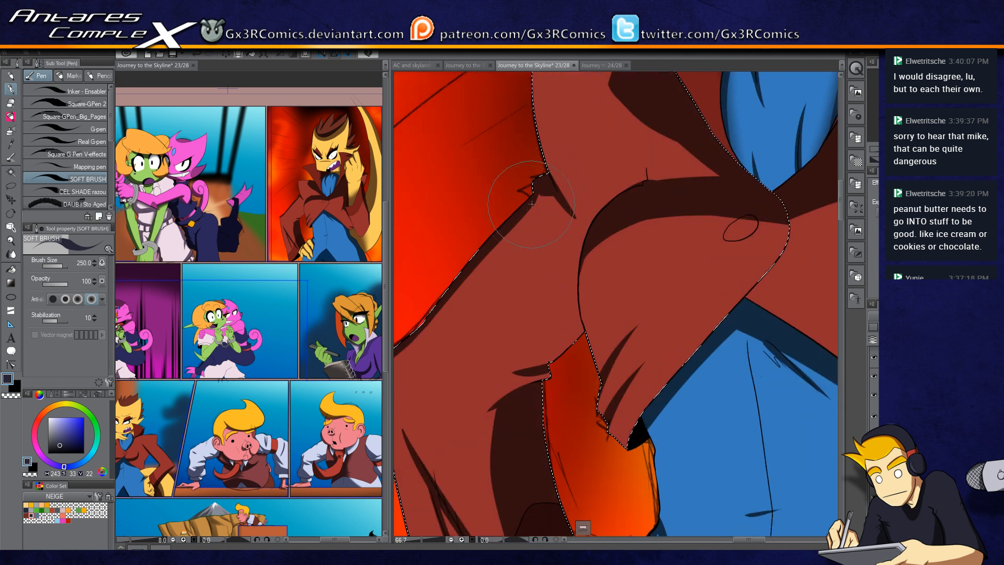
left_click_drag(530, 208, 575, 150)
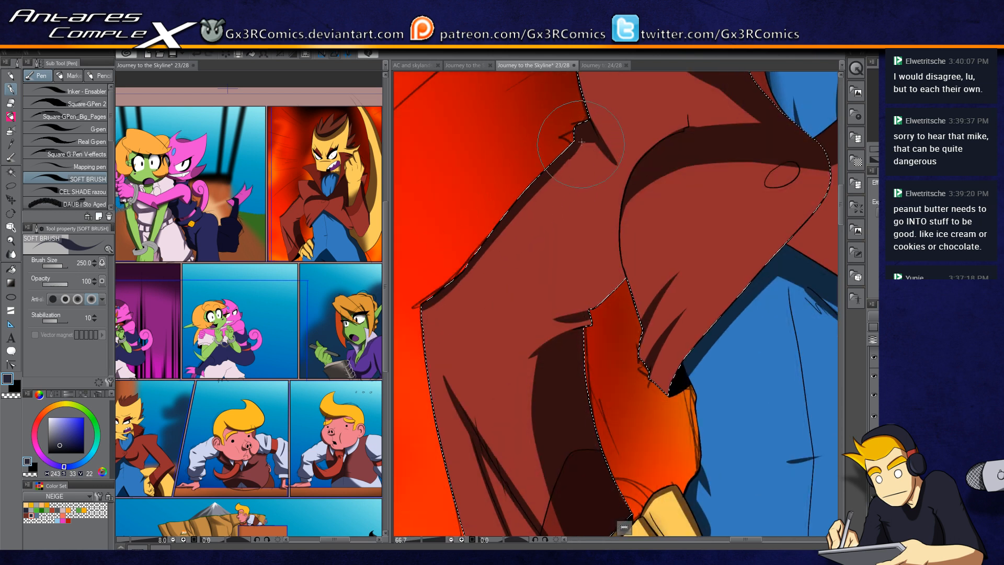
left_click_drag(426, 324, 507, 284)
scroll(484, 317, "down", 3)
left_click_drag(607, 204, 513, 285)
Step: Select the mouth interior and teeth, then clear the selection
key("w")
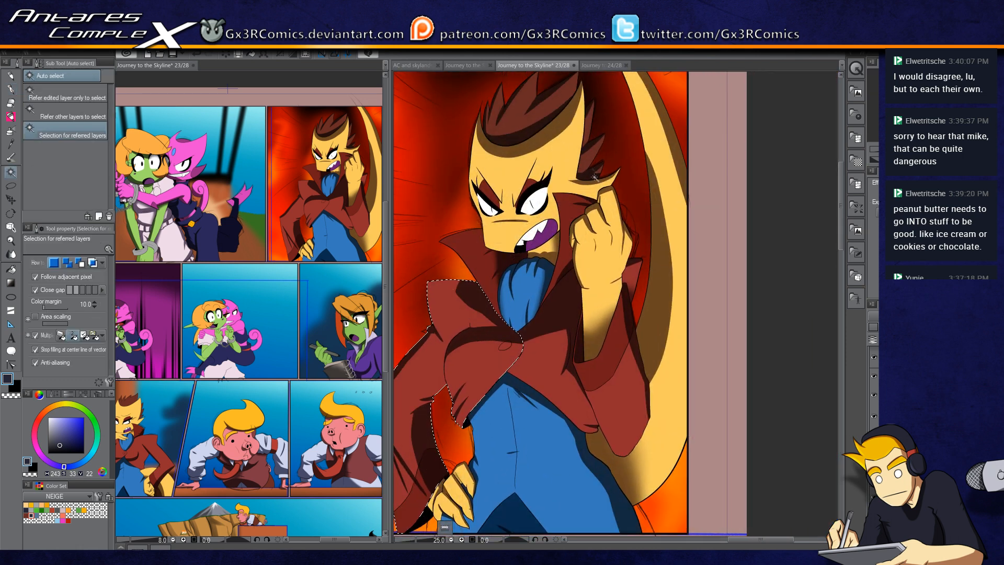
scroll(555, 229, "up", 2)
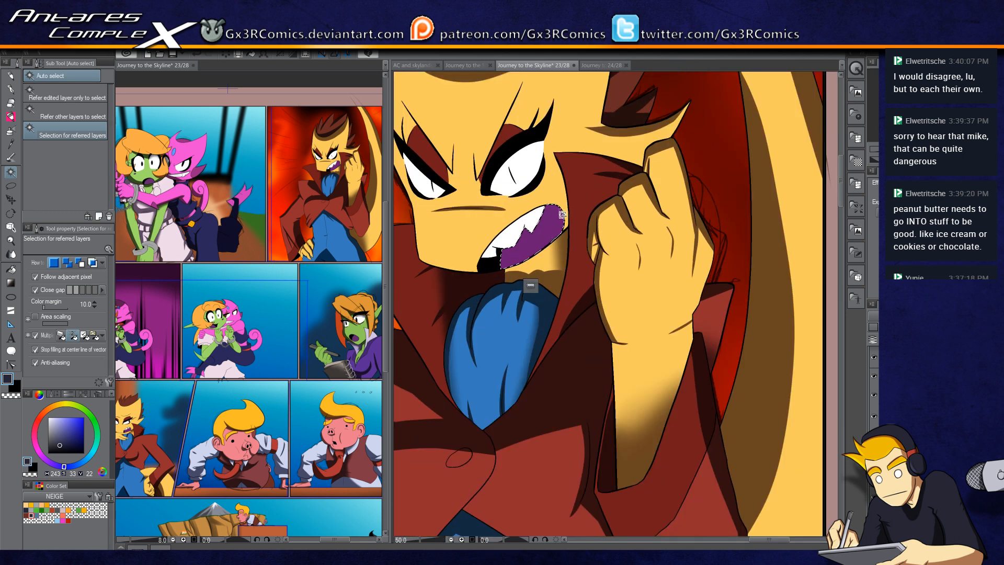
key("p")
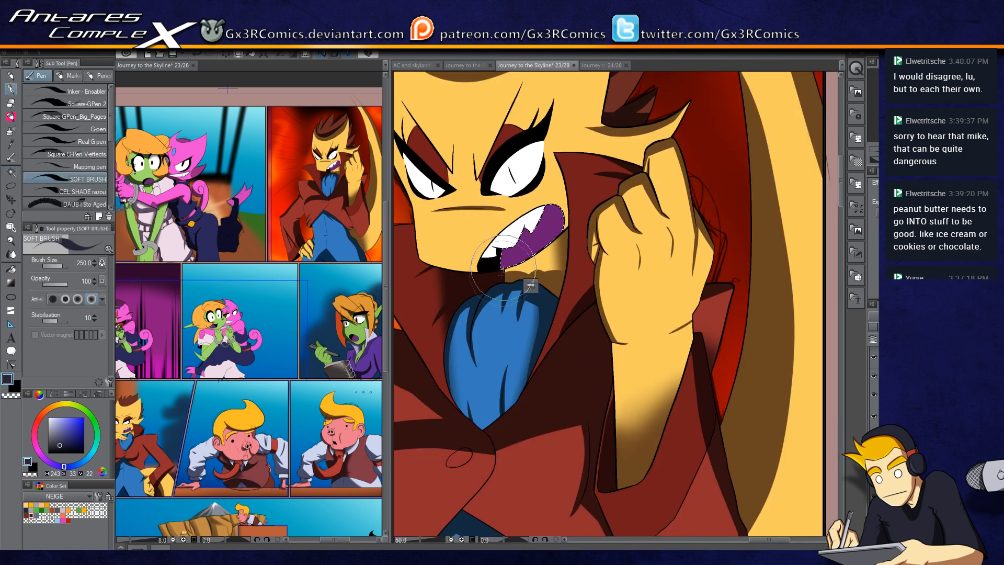
key("w")
left_click(535, 216)
scroll(532, 224, "up", 1)
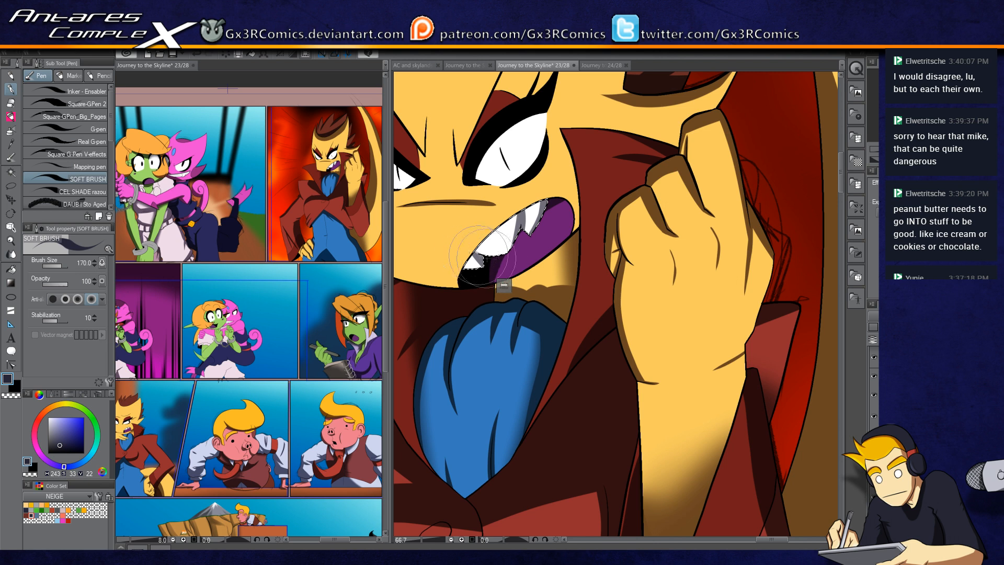
key("ctrl+d")
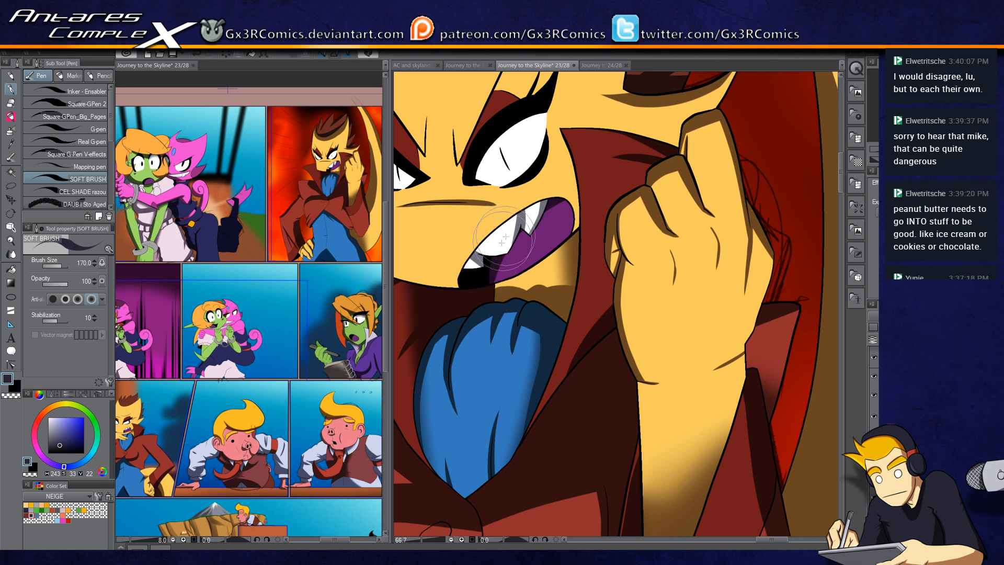
Step: Select the teeth and shade their upper part with the soft brush, then clear the selection
key("w")
left_click(501, 240)
key("p")
left_click_drag(458, 254, 562, 191)
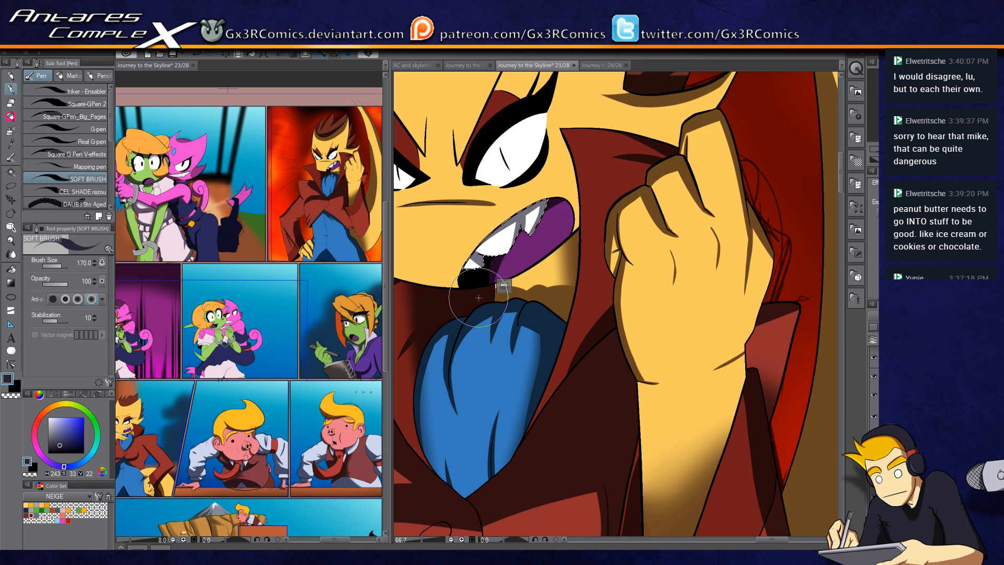
mouse_move(529, 201)
left_mouse_down()
mouse_move(544, 201)
mouse_move(549, 270)
left_mouse_up()
key("ctrl+d")
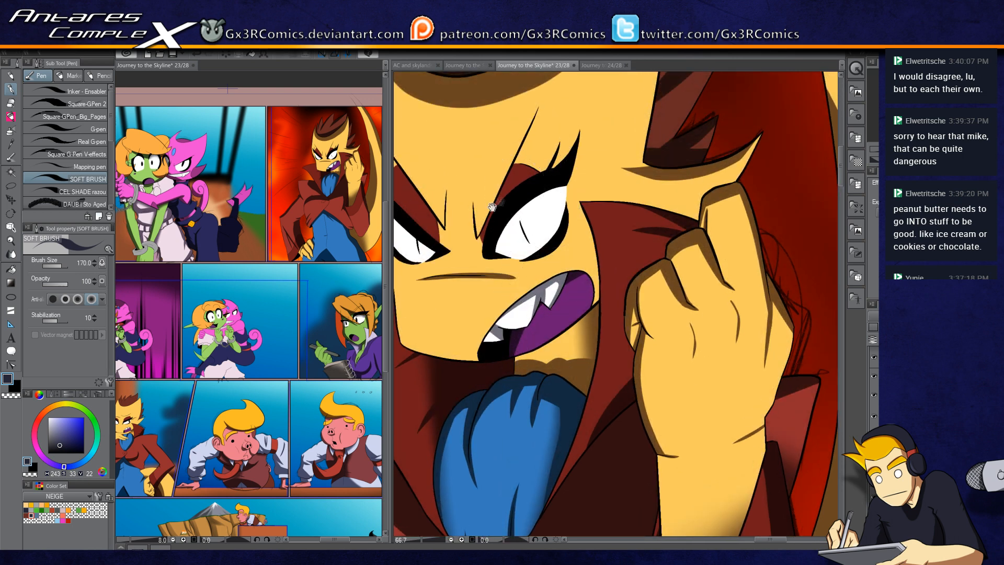
Step: Select the face's skin and paint a soft shadow over the brow above the left eye
left_click_drag(515, 186, 586, 187)
key("w")
left_click(488, 192)
key("p")
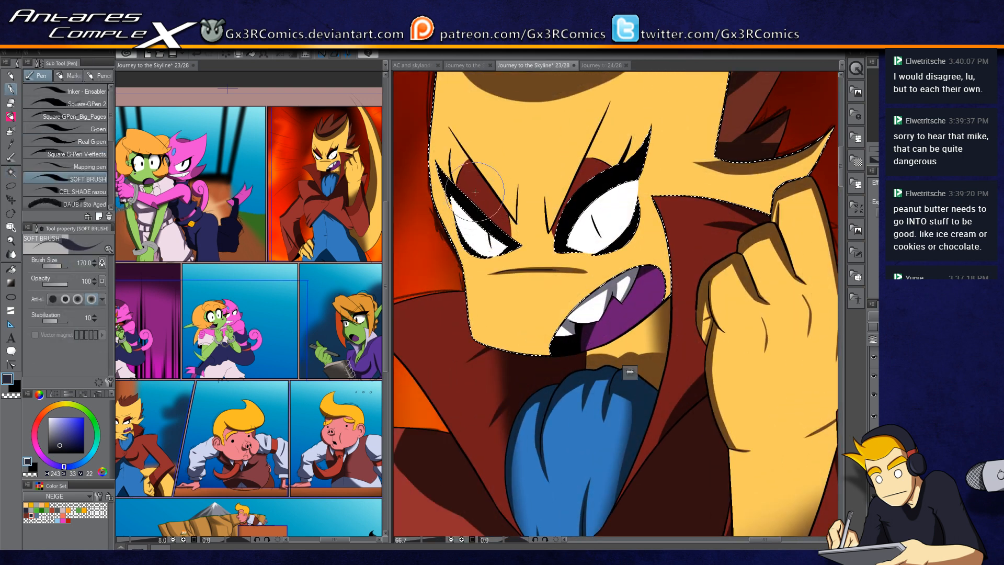
scroll(482, 154, "up", 2)
mouse_move(422, 230)
left_mouse_down()
mouse_move(431, 193)
mouse_move(455, 168)
left_mouse_up()
key("ctrl+z")
mouse_move(424, 228)
left_mouse_down()
mouse_move(428, 200)
mouse_move(459, 146)
mouse_move(457, 169)
left_mouse_up()
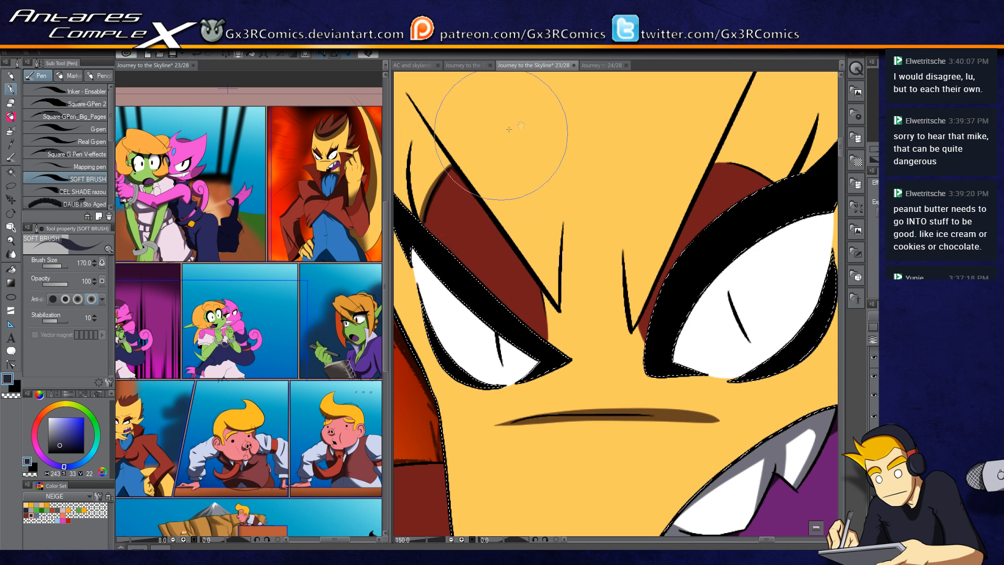
Step: Shade the brow above the right eye and erase part of the shading with transparent colour
left_click_drag(622, 249, 520, 277)
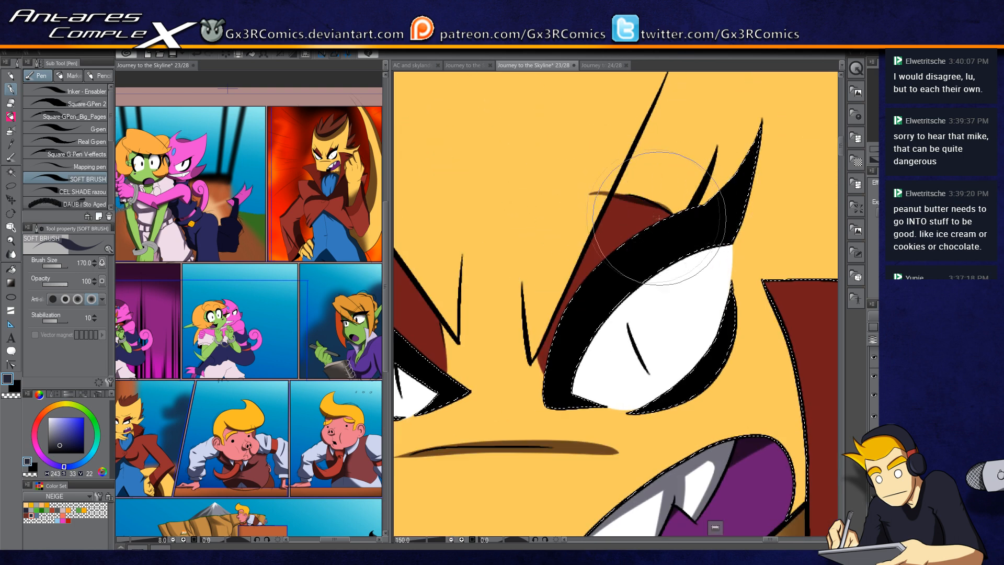
mouse_move(594, 193)
left_mouse_down()
mouse_move(653, 199)
mouse_move(669, 221)
left_mouse_up()
key("c")
mouse_move(603, 184)
left_mouse_down()
mouse_move(645, 201)
mouse_move(609, 192)
mouse_move(620, 205)
left_mouse_up()
key("c")
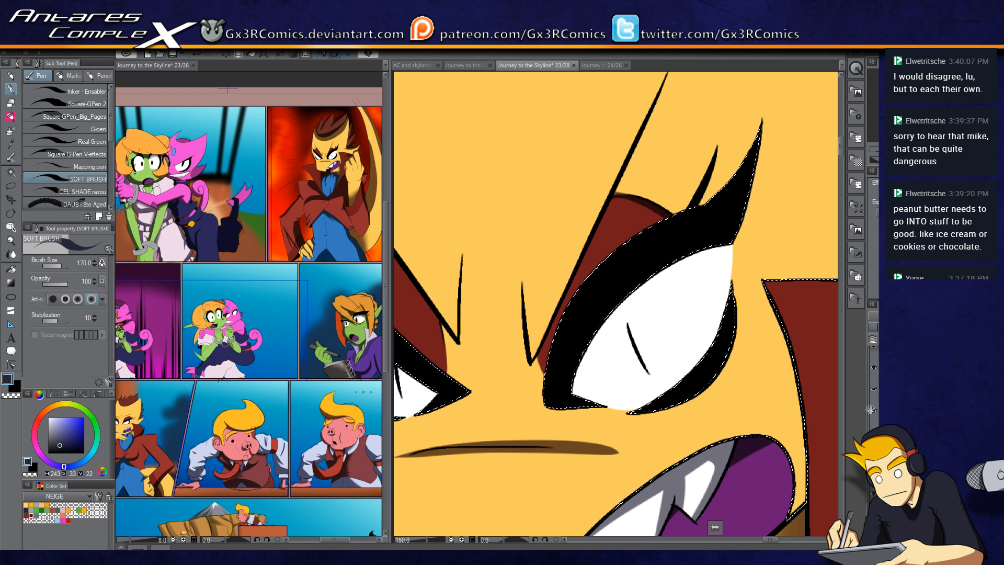
Step: Paint and trim hard-edged brow shadows above both eyes with the SAI Marker 2 brush
left_click_drag(565, 355, 663, 313)
key("x")
left_click(465, 308, "alt")
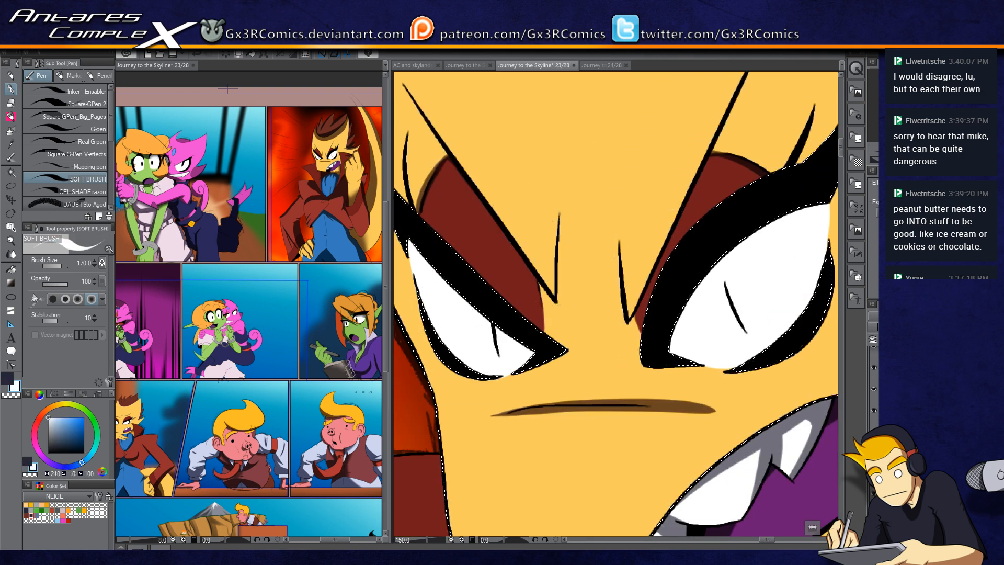
key("b")
mouse_move(460, 303)
left_mouse_down()
mouse_move(467, 247)
mouse_move(528, 162)
left_mouse_up()
key("e")
mouse_move(510, 209)
left_mouse_down()
mouse_move(488, 178)
mouse_move(512, 192)
mouse_move(515, 165)
left_mouse_up()
key("b")
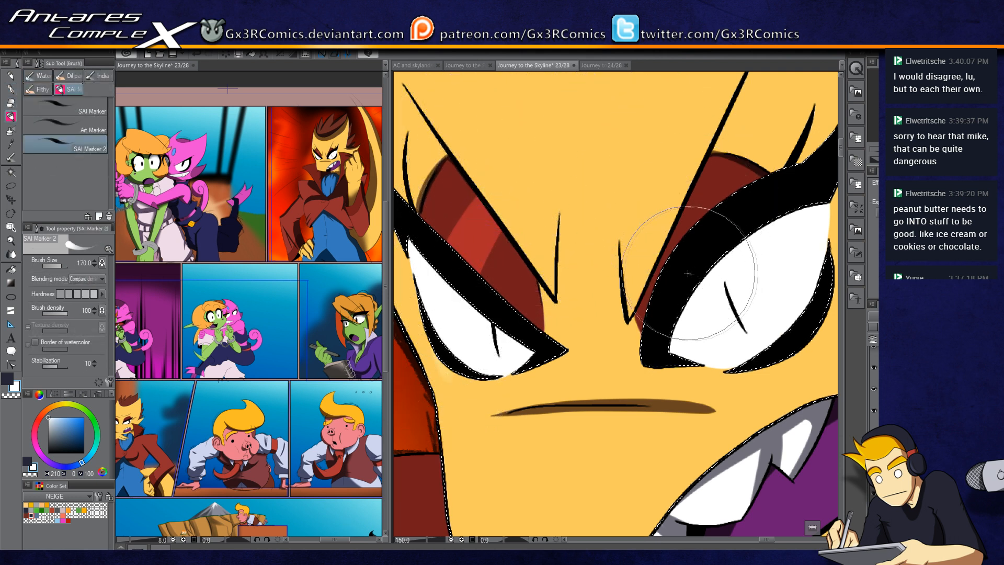
left_click_drag(661, 233, 635, 157)
key("e")
mouse_move(663, 221)
left_mouse_down()
mouse_move(648, 224)
mouse_move(633, 162)
left_mouse_up()
key("b")
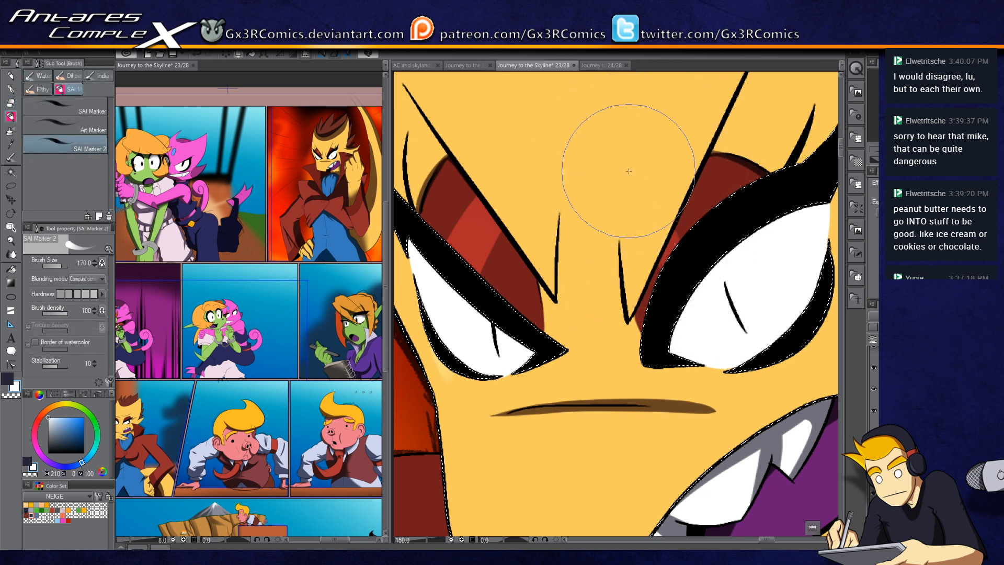
Step: Paint a hard shadow on the chin below the mouth
scroll(606, 433, "down", 5)
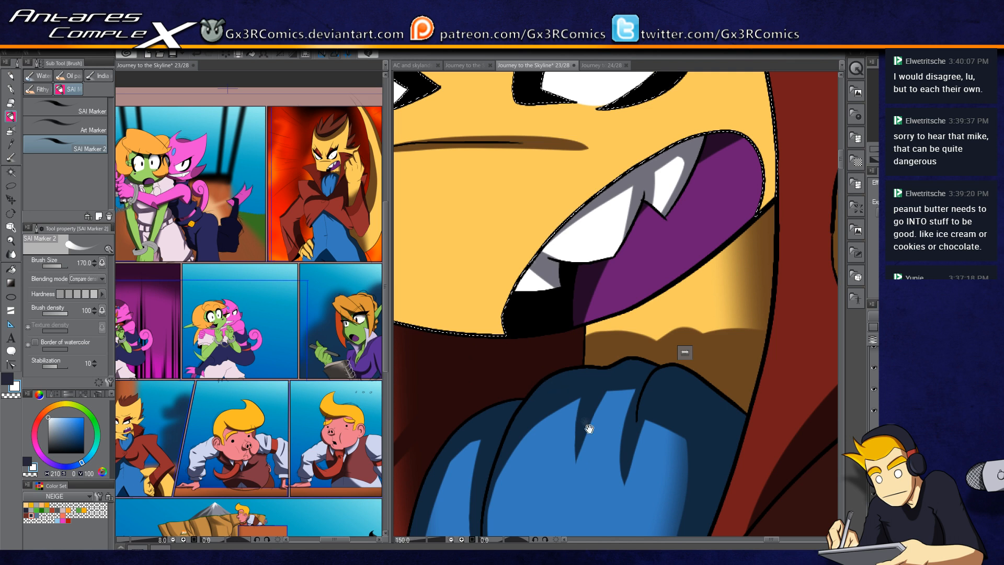
left_click_drag(590, 429, 576, 353)
left_click_drag(576, 275, 523, 371)
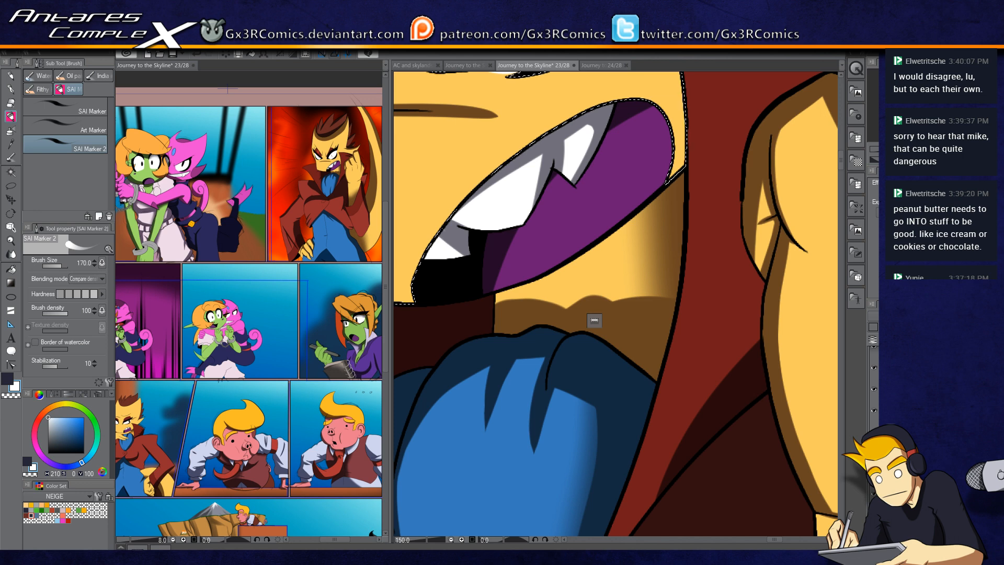
Step: Select the blue shirt and paint a soft shadow beneath the coat's edge
scroll(532, 294, "down", 3)
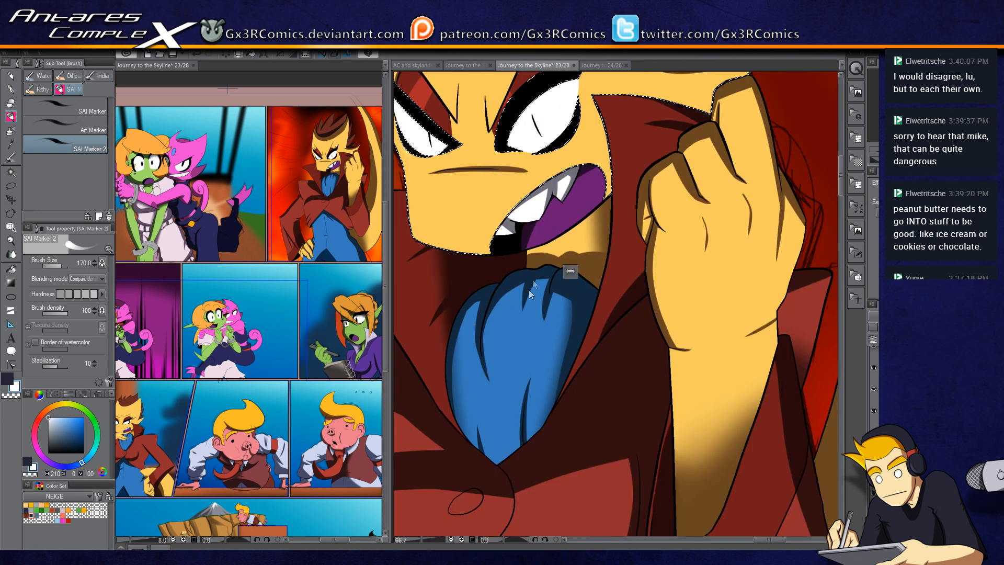
left_click_drag(532, 343, 549, 260)
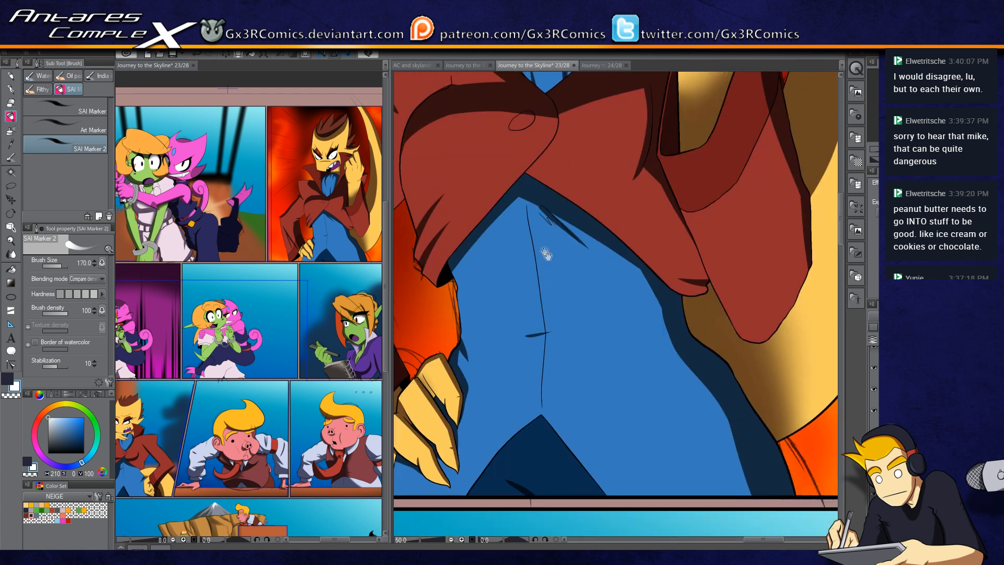
left_click_drag(475, 242, 515, 256)
key("w")
left_click(513, 303)
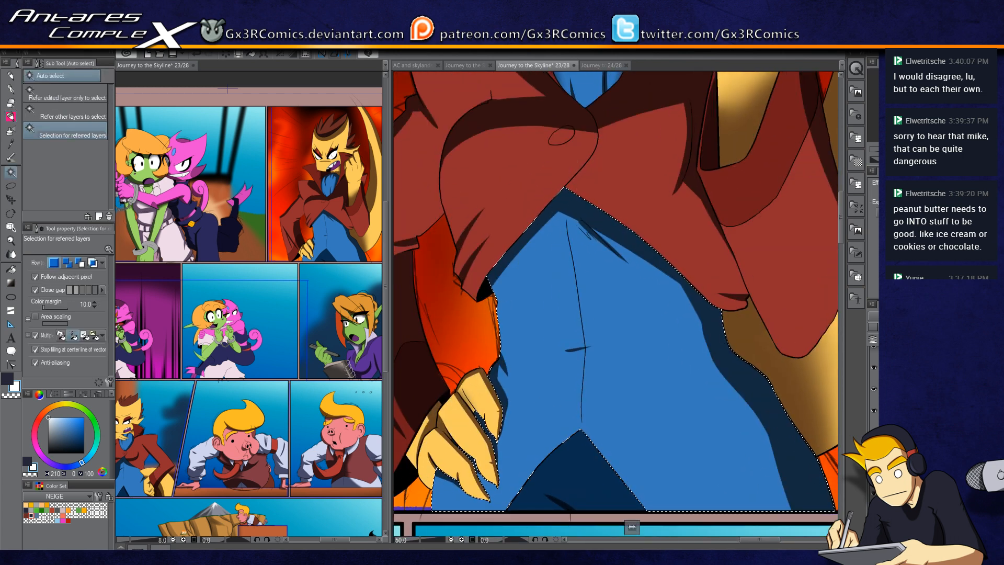
scroll(670, 264, "up", 2)
key("x")
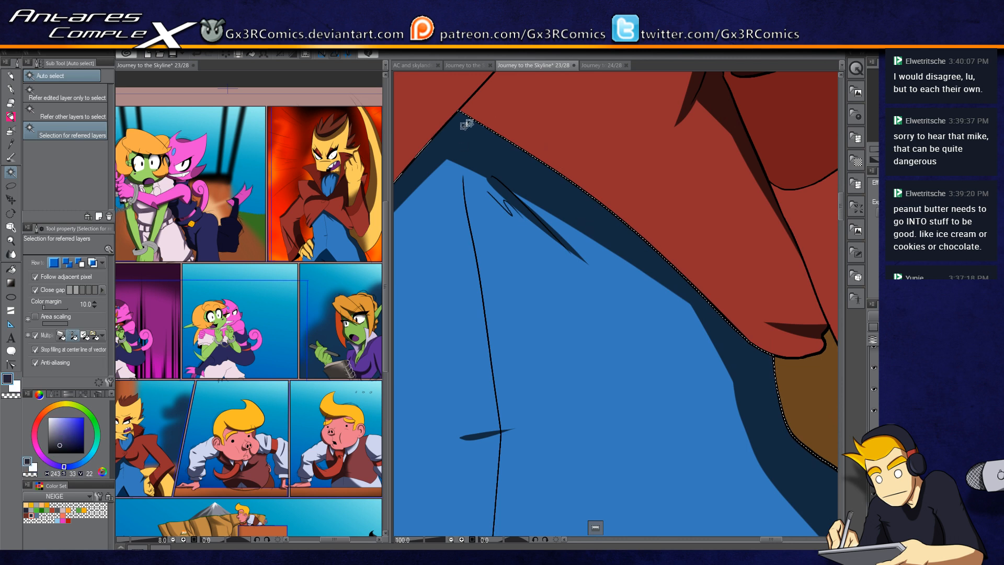
key("p")
left_click_drag(482, 125, 495, 284)
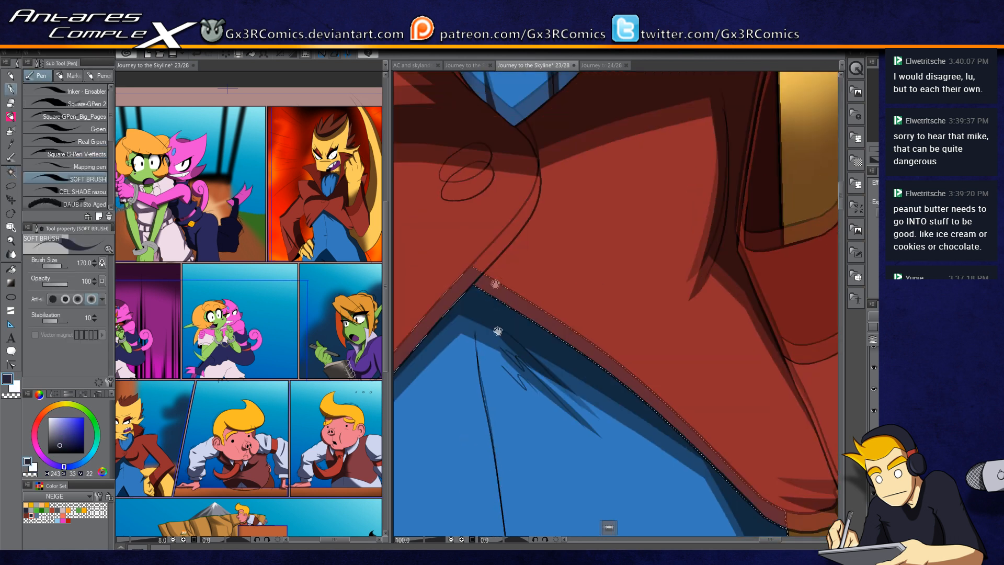
Step: Select the coat's front panel and shade along its edge next to the lapel, then deselect
key("w")
left_click(546, 174)
key("p")
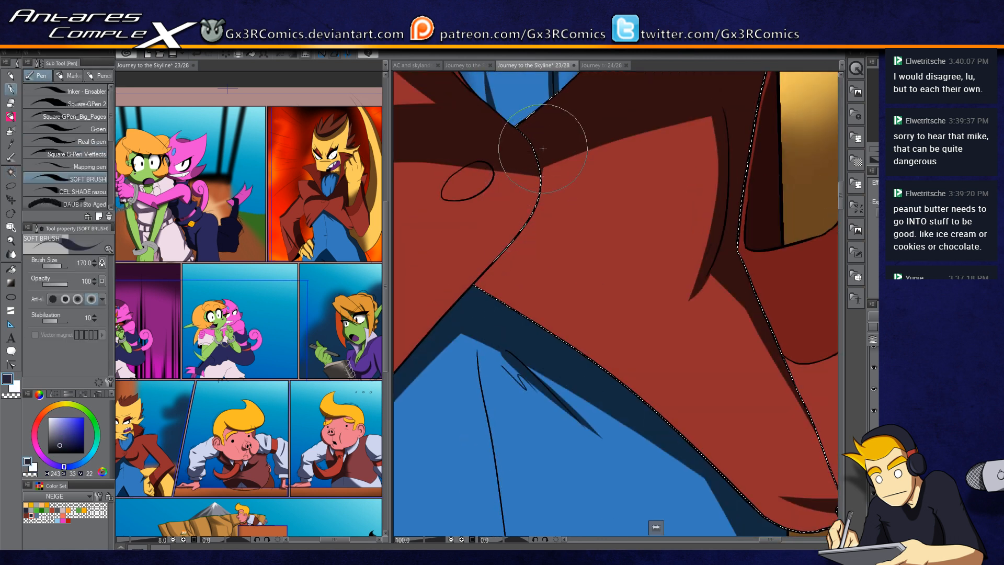
mouse_move(542, 164)
left_mouse_down()
mouse_move(512, 226)
mouse_move(548, 162)
mouse_move(532, 205)
mouse_move(546, 155)
mouse_move(520, 230)
left_mouse_up()
left_click_drag(550, 159, 521, 240)
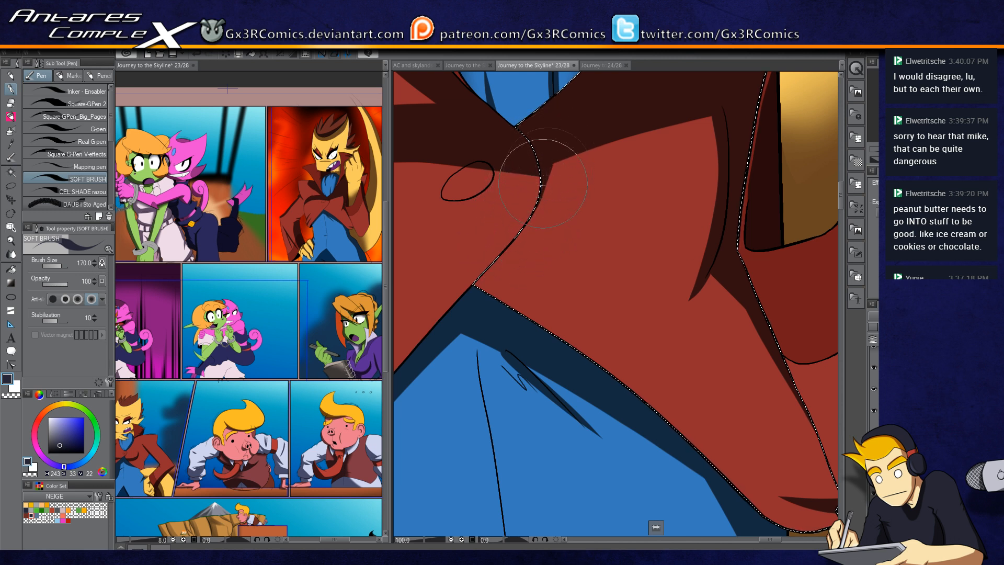
key("ctrl+d")
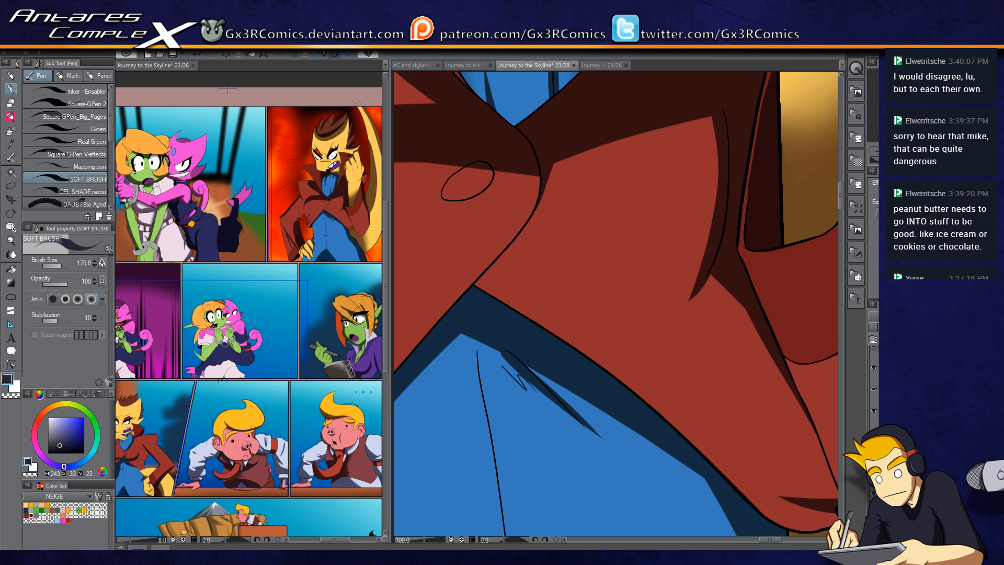
Step: Select the coat flap hanging beside the shirt and shade it with the soft brush
left_click_drag(535, 459, 449, 434)
left_click_drag(557, 402, 706, 154)
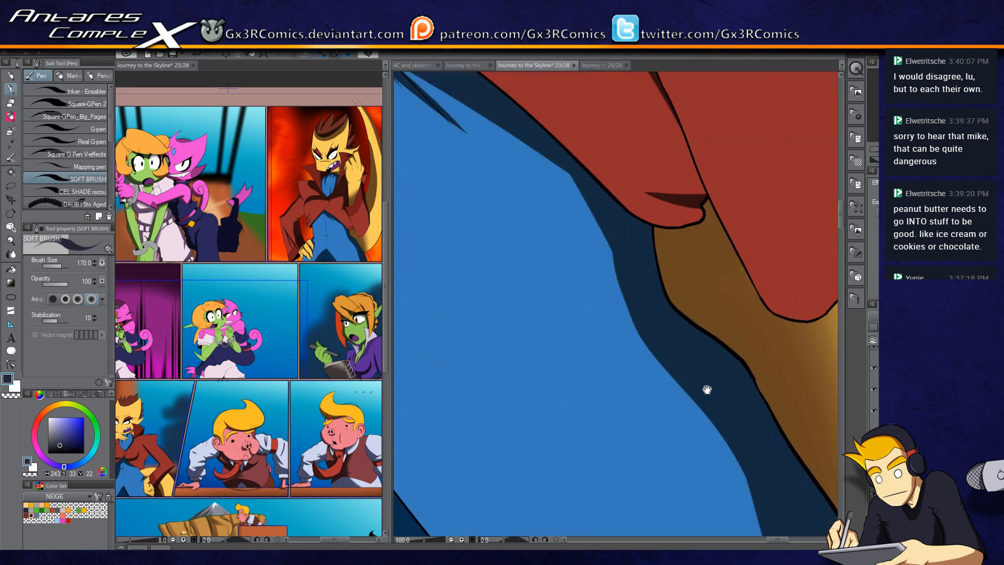
scroll(560, 386, "down", 2)
key("w")
left_click(712, 296)
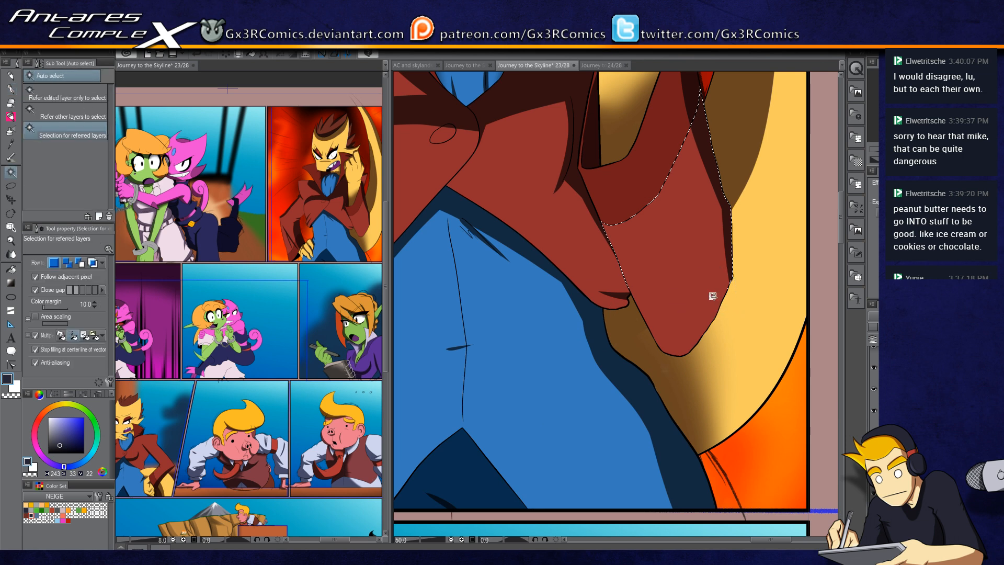
key("p")
left_click_drag(689, 183, 653, 323)
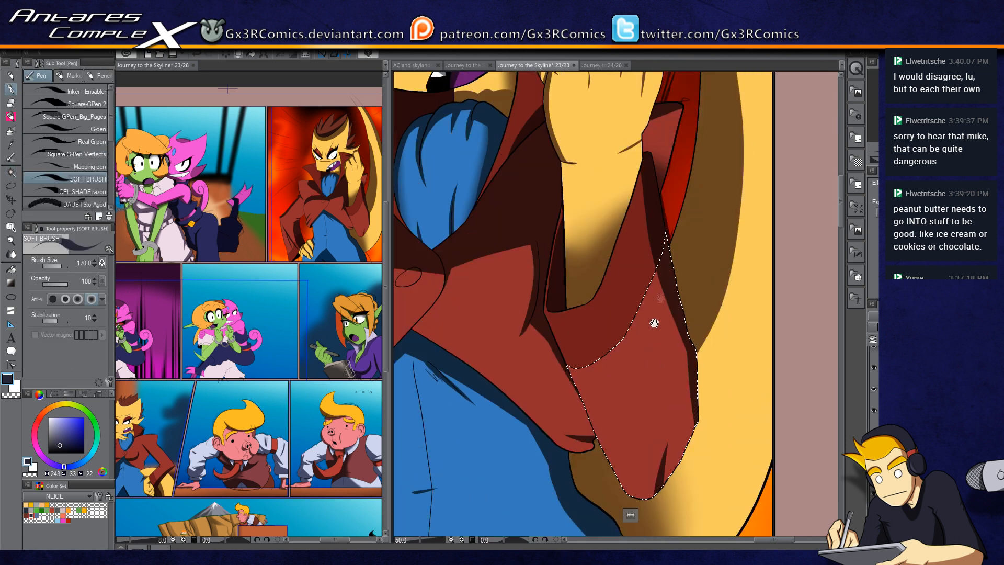
Step: Select the hair strands behind the raised hand and shade their lower part
left_click_drag(634, 258, 737, 533)
scroll(519, 411, "down", 3)
scroll(517, 387, "up", 3)
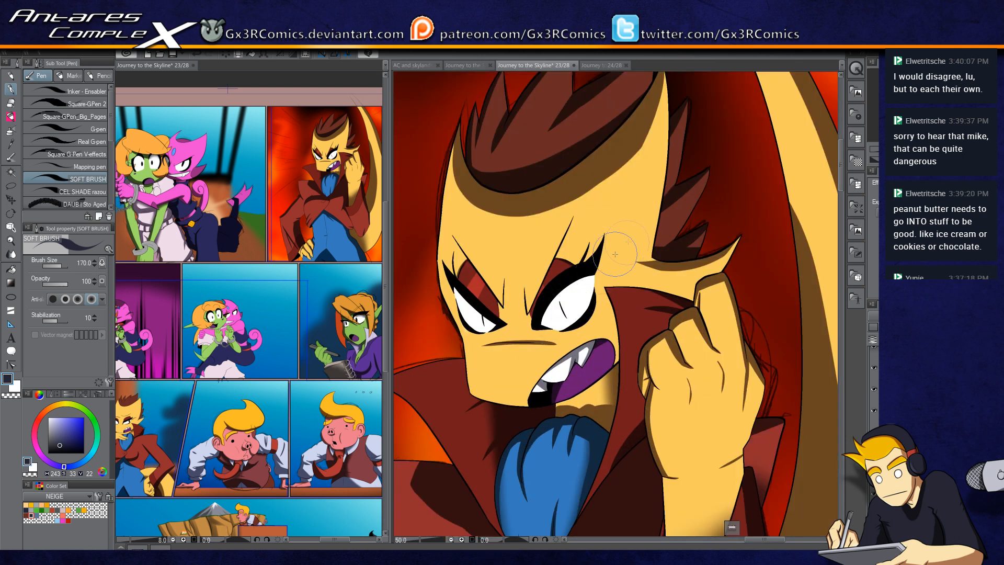
left_click(667, 205)
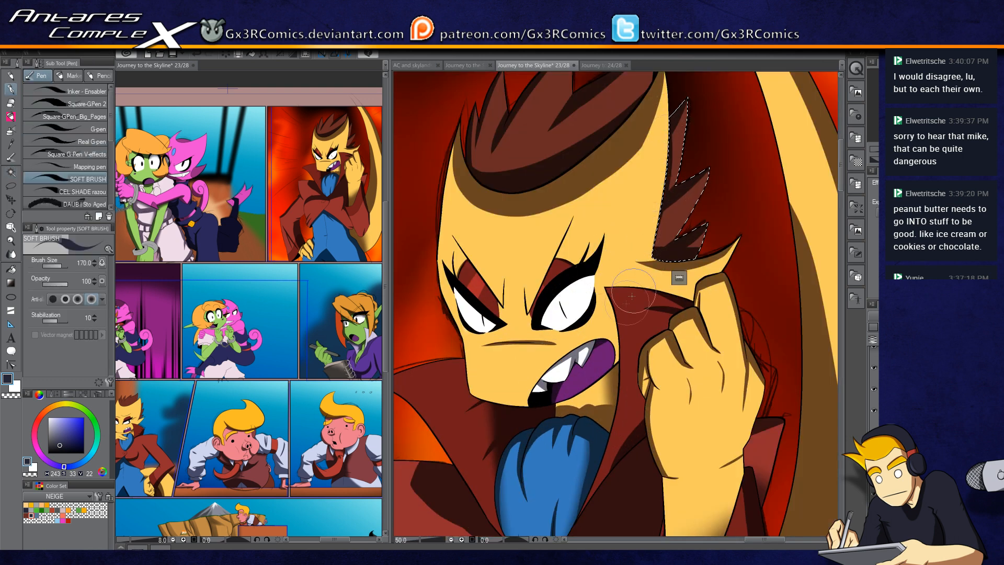
left_click_drag(665, 102, 665, 165)
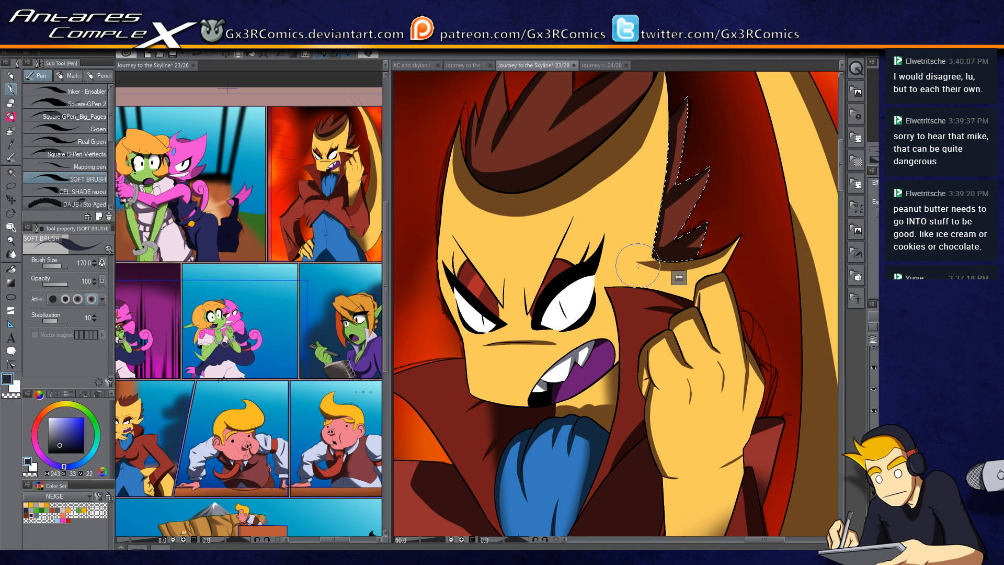
Step: Select the goblin's ear in the curtain panel and shade it with a 400-size soft brush, then deselect
scroll(688, 298, "down", 2)
left_click_drag(699, 405, 619, 178)
left_click_drag(516, 416, 555, 301)
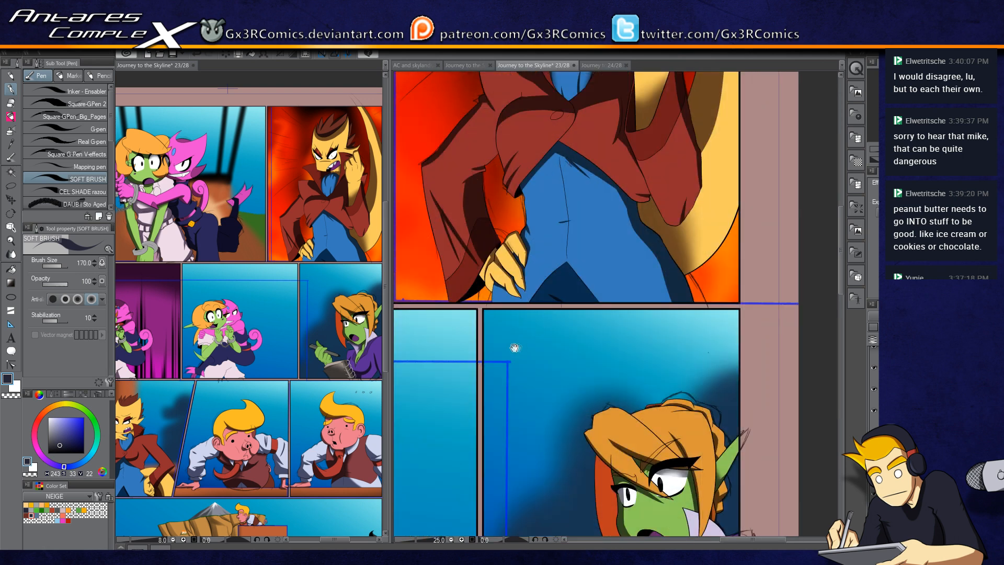
left_click_drag(518, 345, 671, 215)
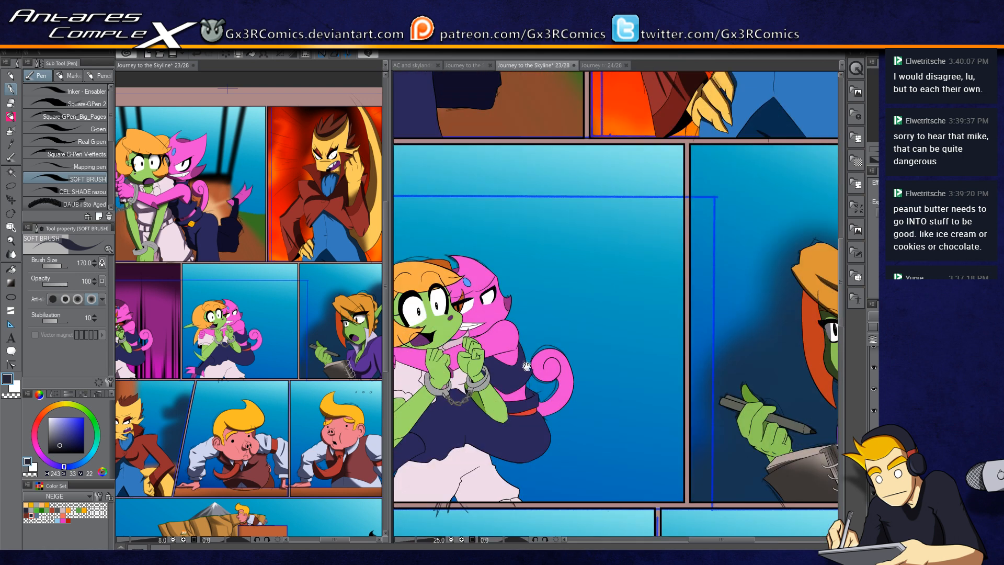
left_click_drag(632, 258, 781, 152)
left_click_drag(536, 303, 717, 268)
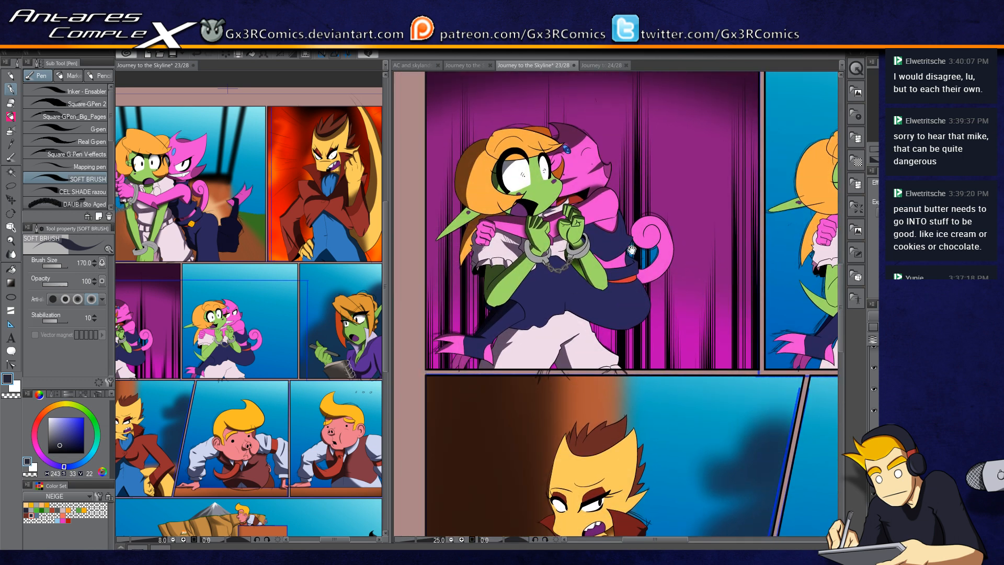
key("w")
left_click(460, 224)
key("p")
key("bracketright")
key("bracketright")
key("bracketright")
key("bracketright")
left_click_drag(432, 240, 480, 197)
key("ctrl+d")
Step: Select the pink clawed foot at the panel's lower left, dab shading on it, then deselect
key("w")
left_click(463, 362)
key("p")
key("w")
left_click(459, 361)
key("p")
left_click_drag(457, 374, 460, 378)
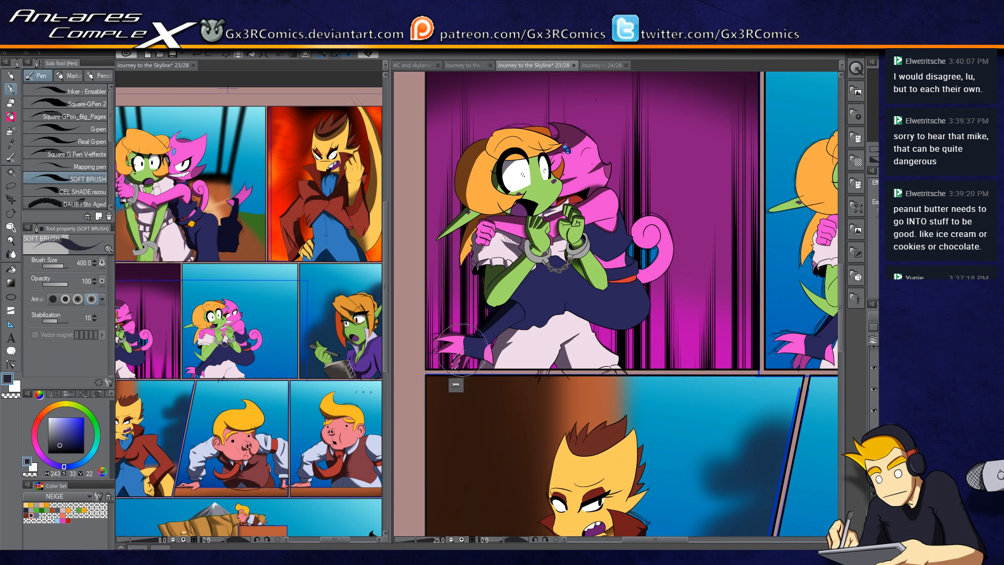
key("ctrl+d")
Step: Select the pink curled tail and shade the inside of its curl
left_click_drag(594, 230, 557, 259)
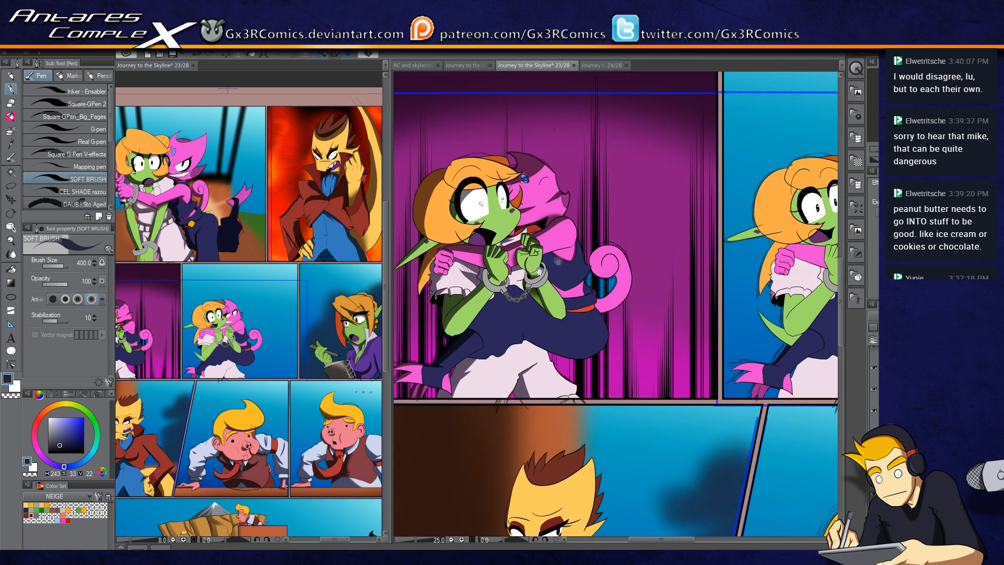
scroll(643, 248, "down", 4)
scroll(642, 248, "up", 5)
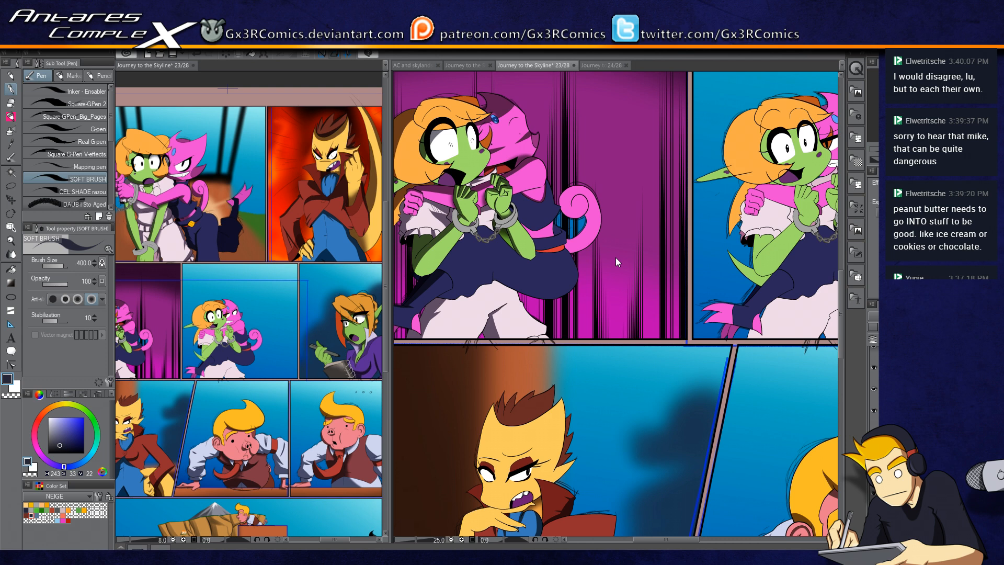
left_click_drag(560, 179, 565, 241)
key("w")
left_click(565, 241)
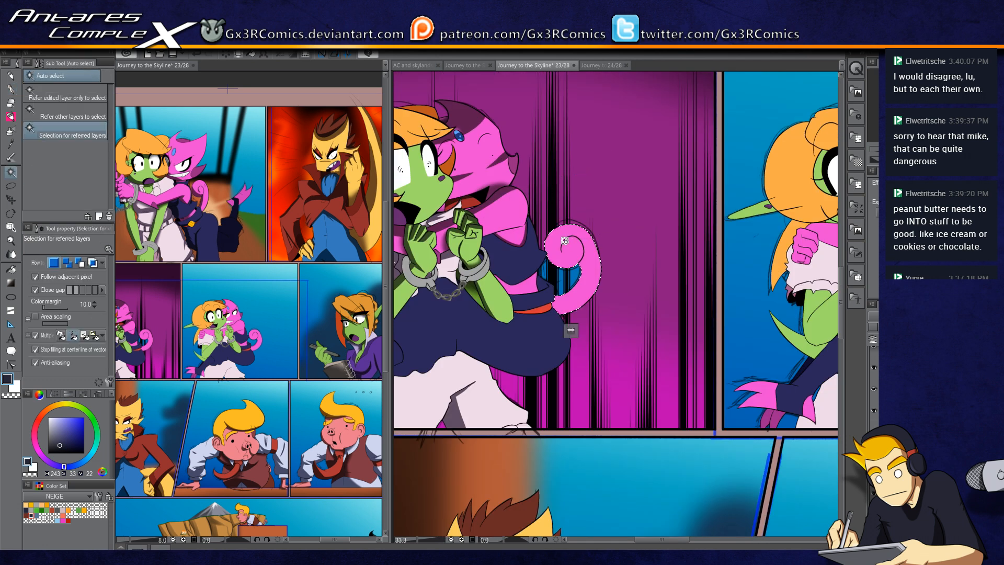
key("p")
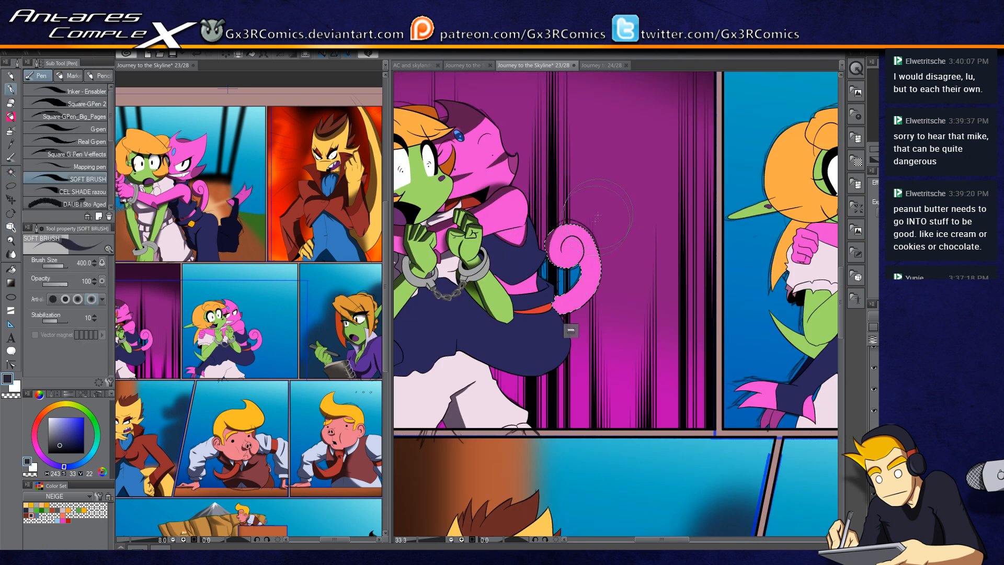
scroll(584, 240, "up", 1)
scroll(585, 239, "up", 1)
mouse_move(578, 212)
left_mouse_down()
mouse_move(523, 306)
mouse_move(586, 235)
mouse_move(580, 209)
mouse_move(532, 308)
left_mouse_up()
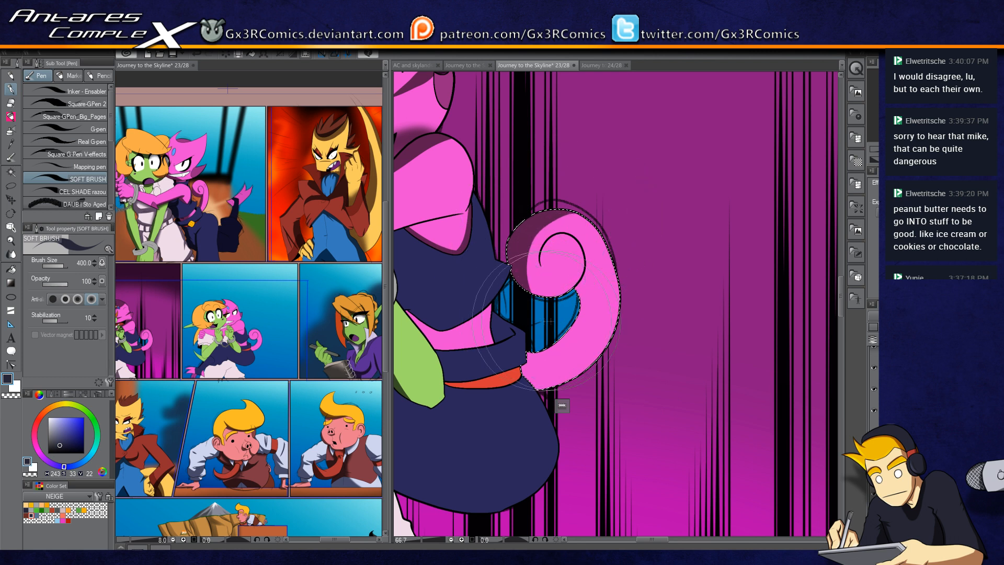
left_click_drag(526, 270, 587, 216)
left_click_drag(525, 271, 601, 219)
mouse_move(542, 274)
left_mouse_down()
mouse_move(543, 245)
mouse_move(580, 243)
left_mouse_up()
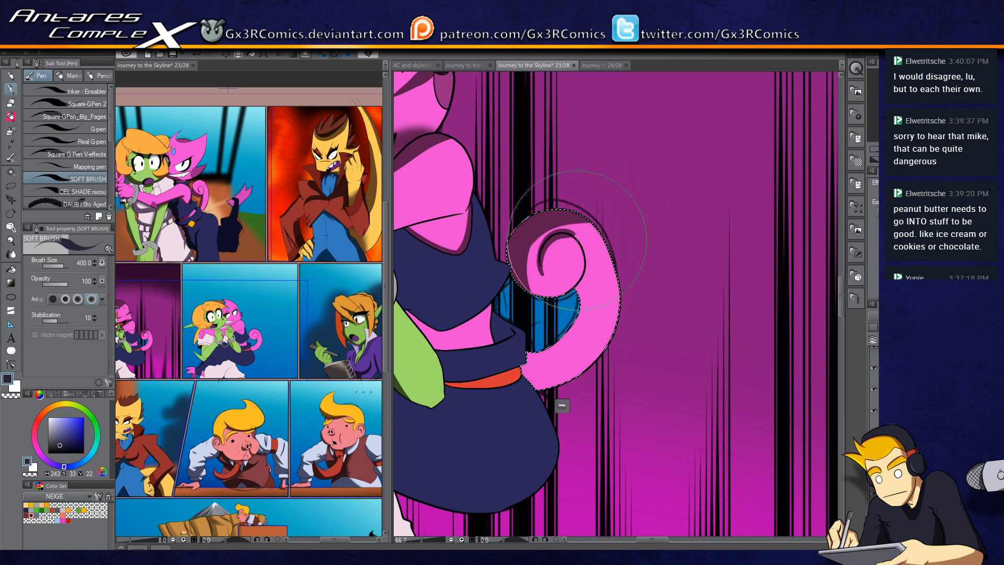
Step: Reduce the brush size to 150 and refine the shading inside the tail's curl
key("bracketleft")
key("bracketleft")
key("bracketleft")
key("bracketleft")
key("bracketleft")
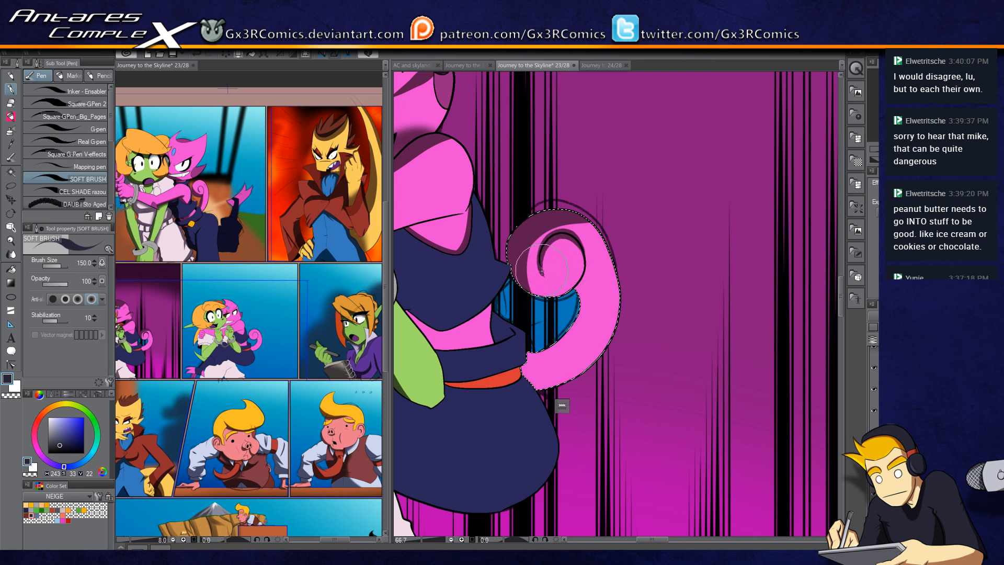
key("c")
key("c")
left_click_drag(561, 278, 590, 288)
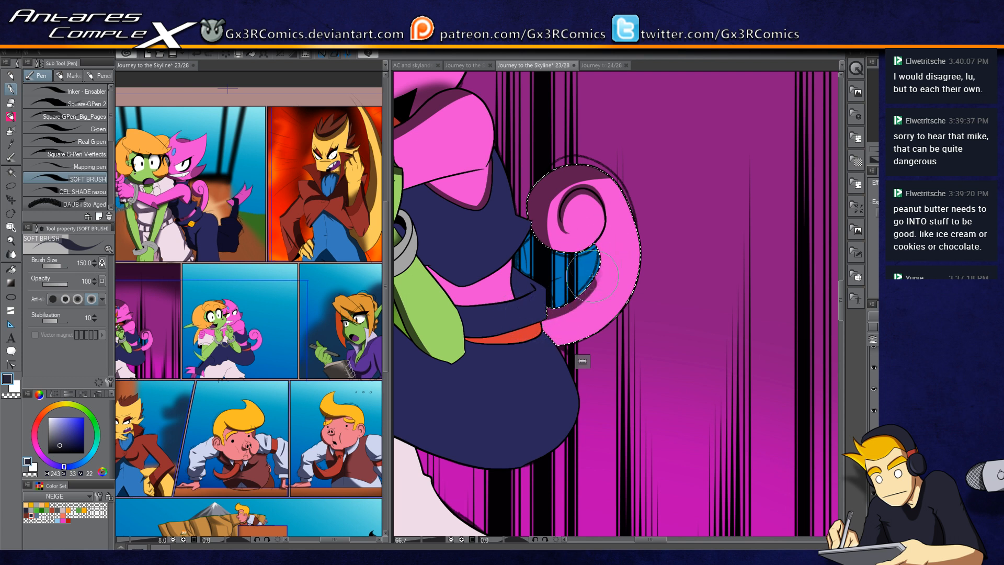
Step: Sample the magenta background colour from the curtain panel with the eyedropper
key("c")
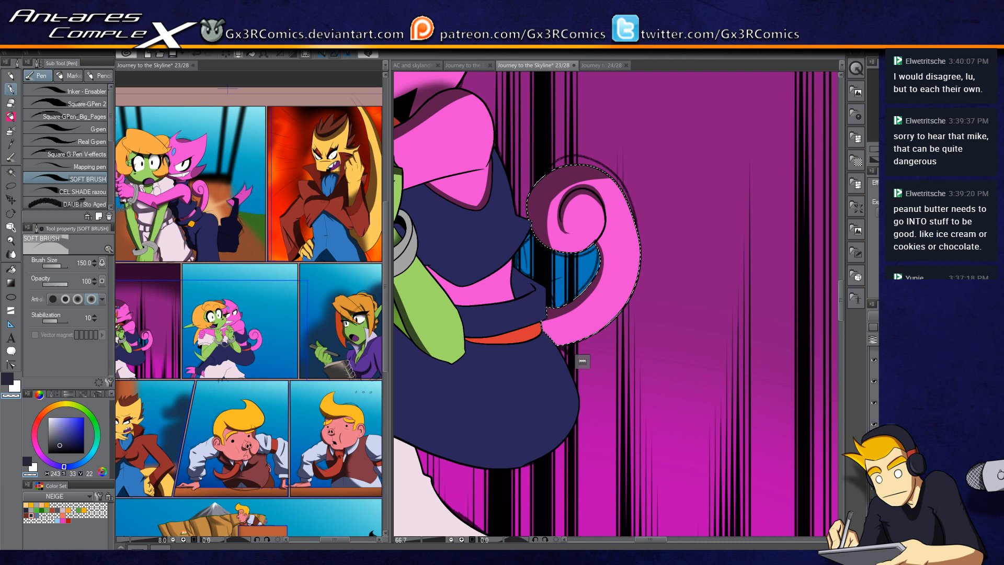
scroll(873, 389, "down", 2)
left_click(872, 377)
left_click(872, 377)
key("i")
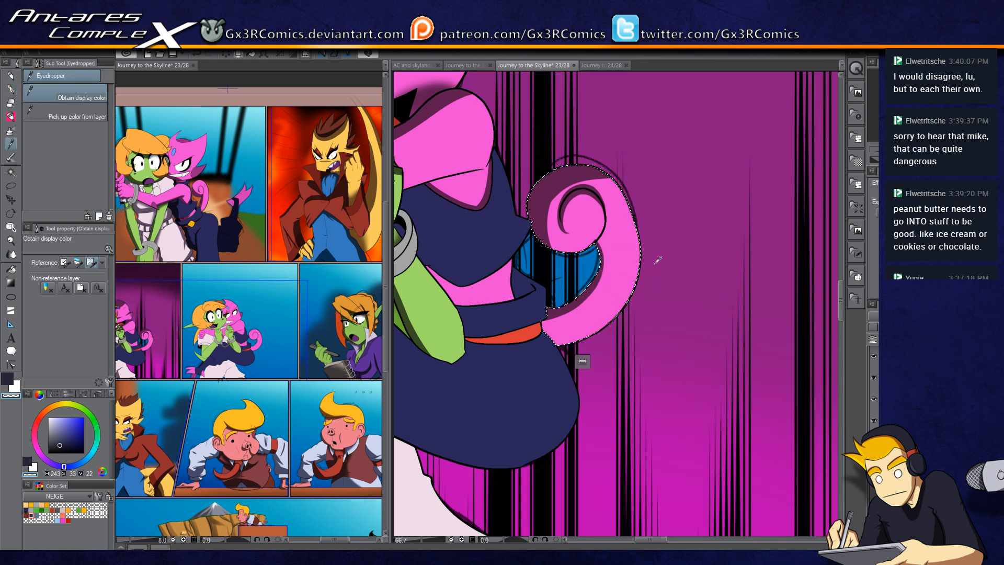
left_click(682, 415)
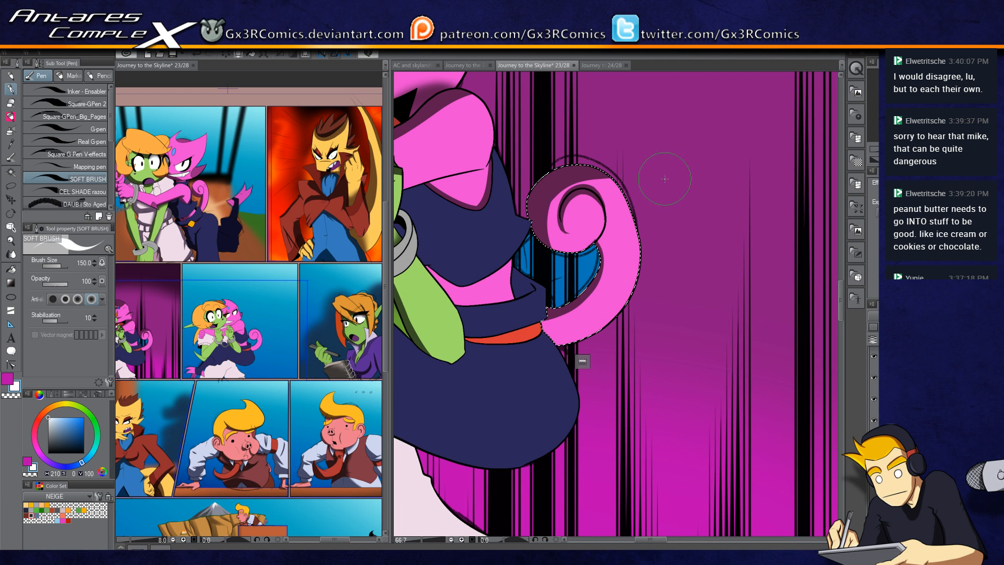
Step: Select the blue gap inside the tail's curl, fill it with the magenta colour, then deselect
key("p")
left_click(543, 283)
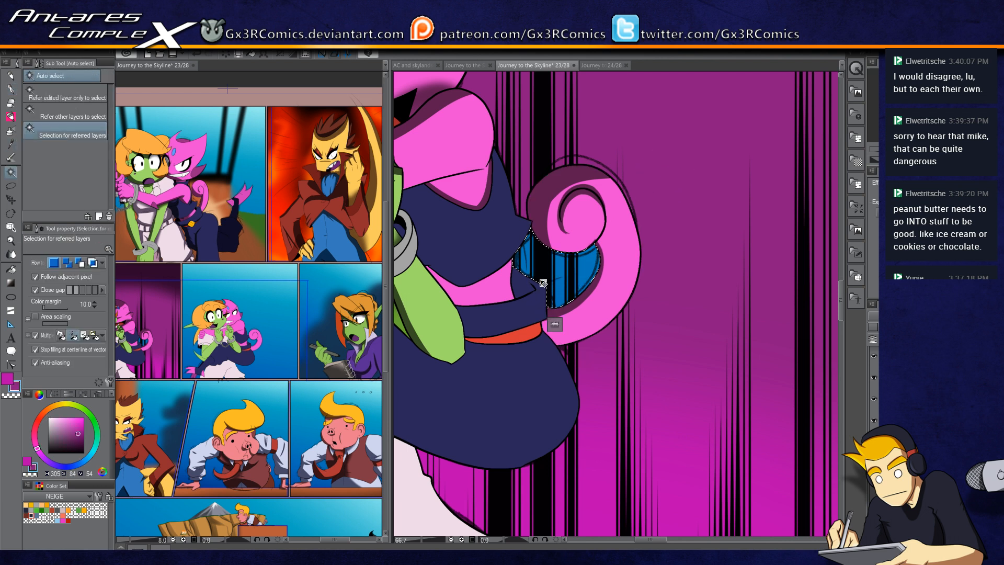
key("g")
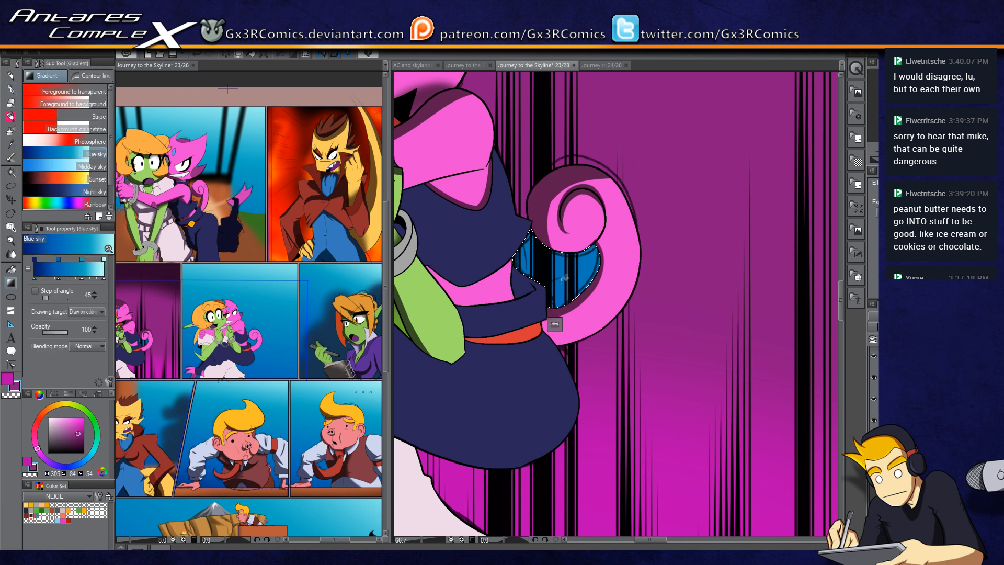
left_click(574, 271)
key("b")
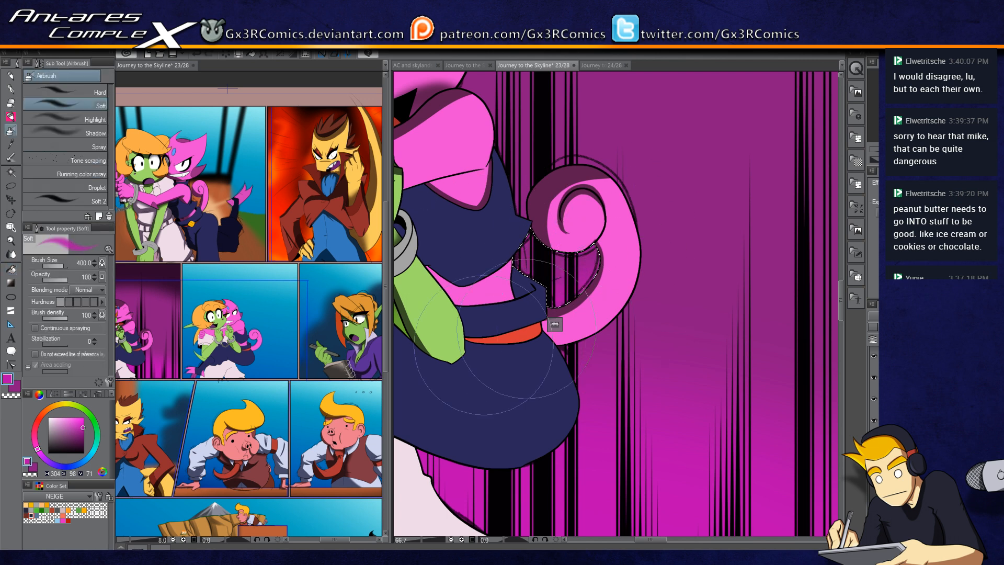
key("ctrl+d")
left_click_drag(532, 387, 594, 368)
Step: Select the whole curtain panel with a rectangular marquee and sample the dark purple from the curtain
scroll(597, 317, "down", 2)
key("m")
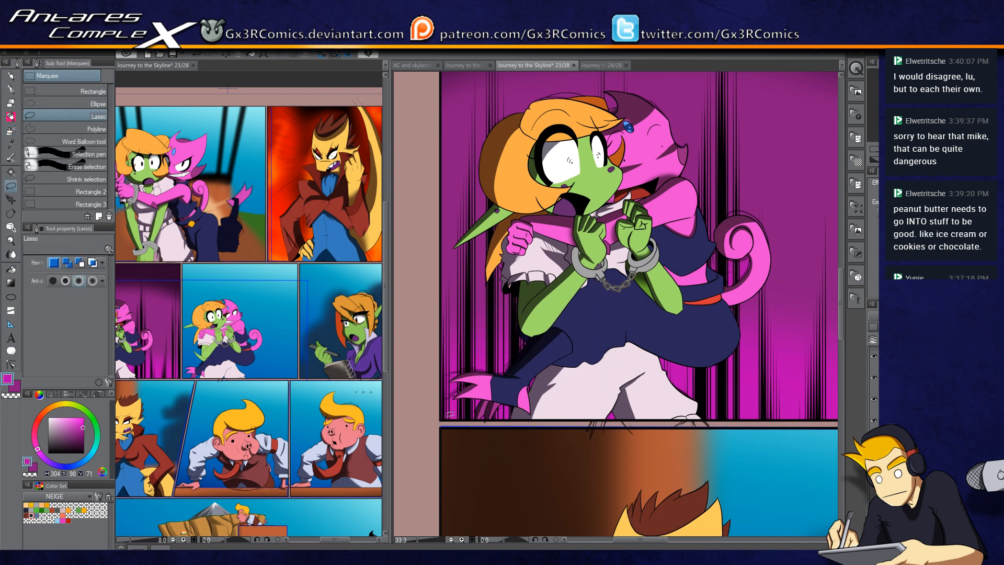
left_click(34, 93)
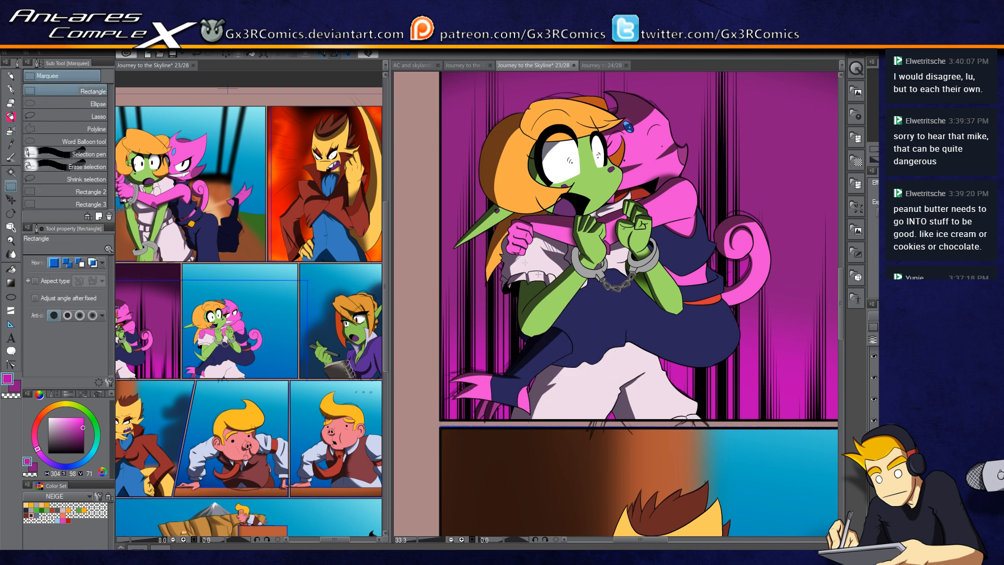
scroll(437, 413, "down", 1)
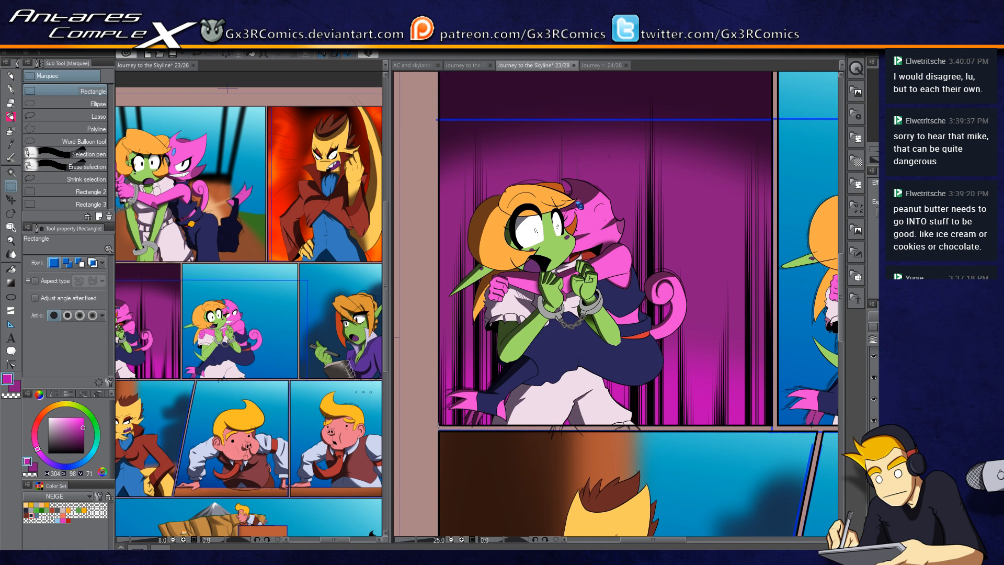
left_click_drag(448, 414, 772, 86)
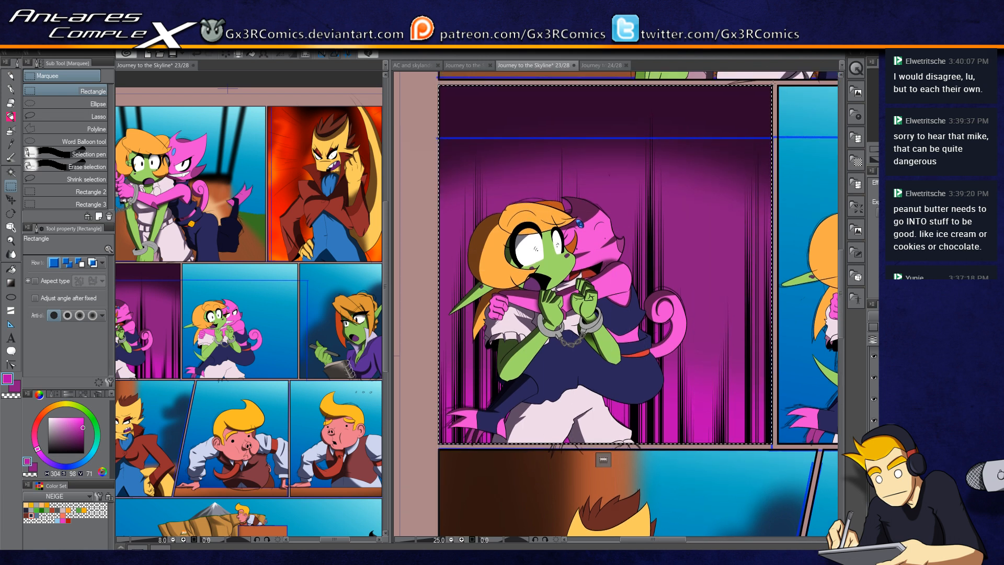
key("i")
left_click(704, 434)
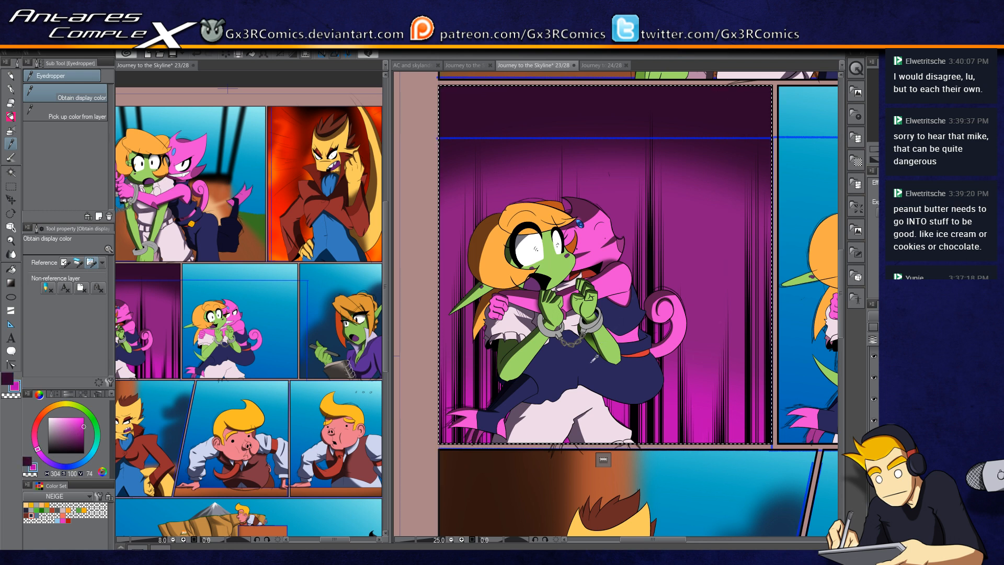
key("Delete")
key("g")
key("g")
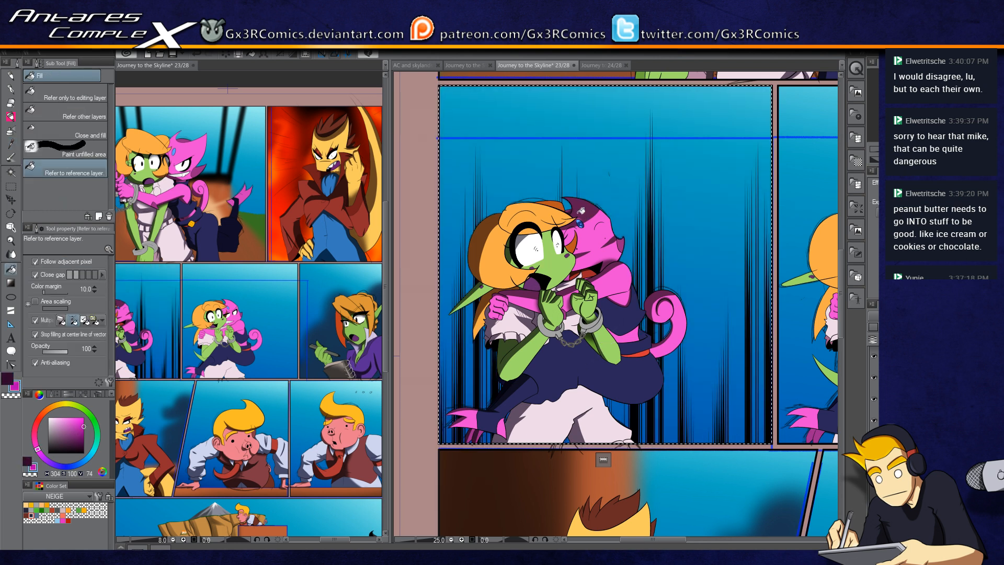
left_click(251, 54)
Step: Airbrush a dark purple shadow across the top of the curtain panel with a 1700-size soft airbrush
key("x")
key("b")
key("b")
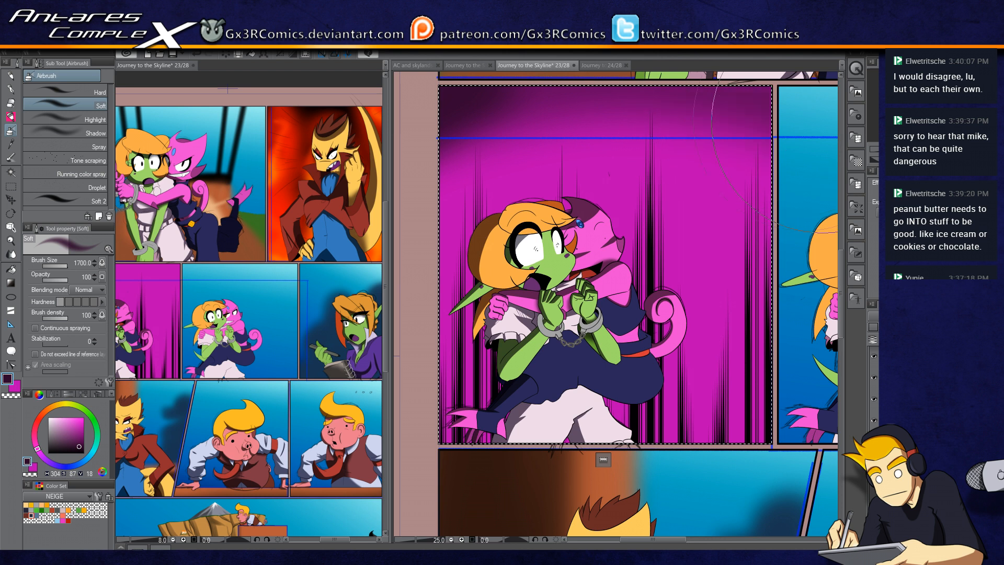
left_click_drag(476, 210, 731, 162)
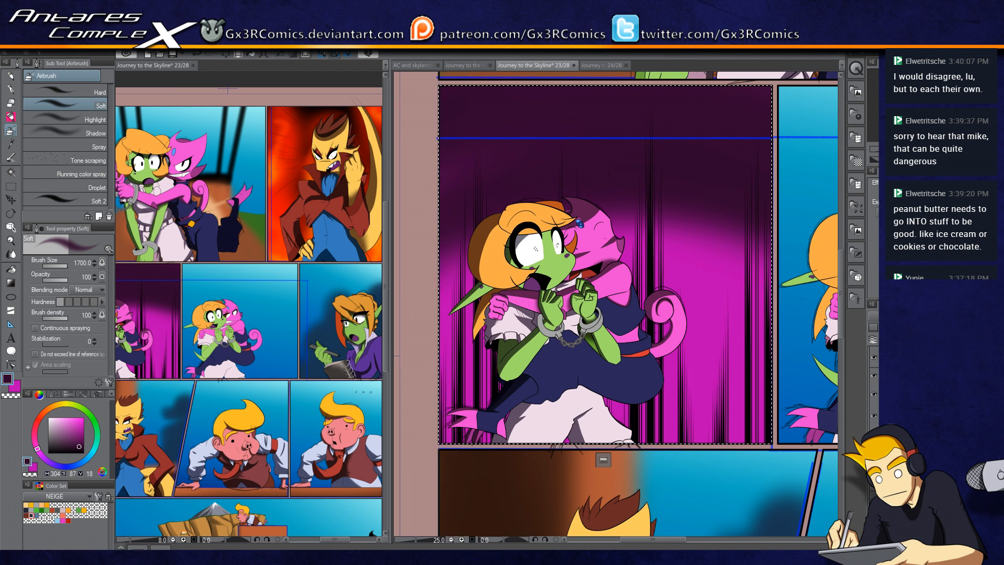
Step: Pick the dark navy swatch, select the goblin's navy dress, and shade it with a 200-size soft brush
left_click(31, 515)
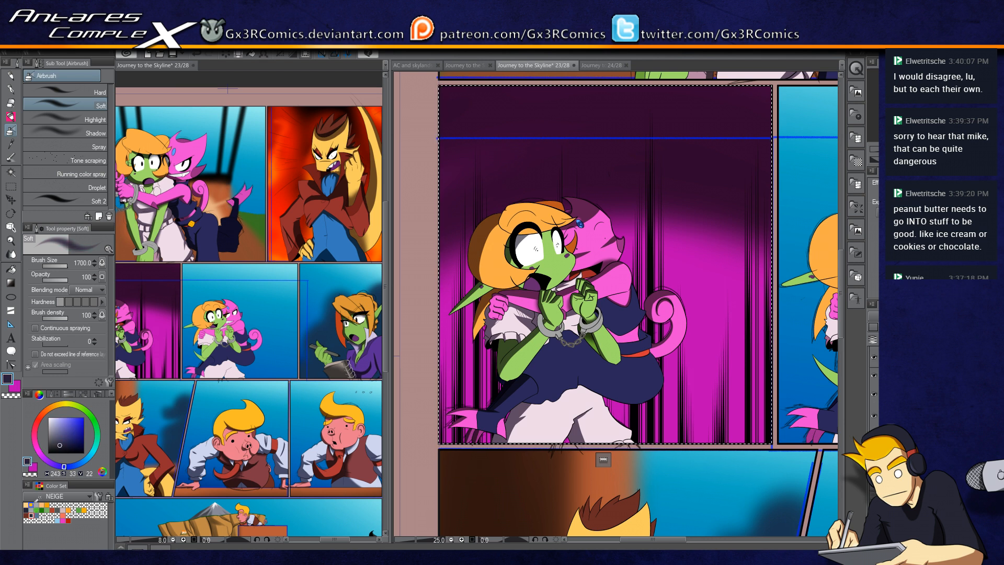
key("w")
key("ctrl+d")
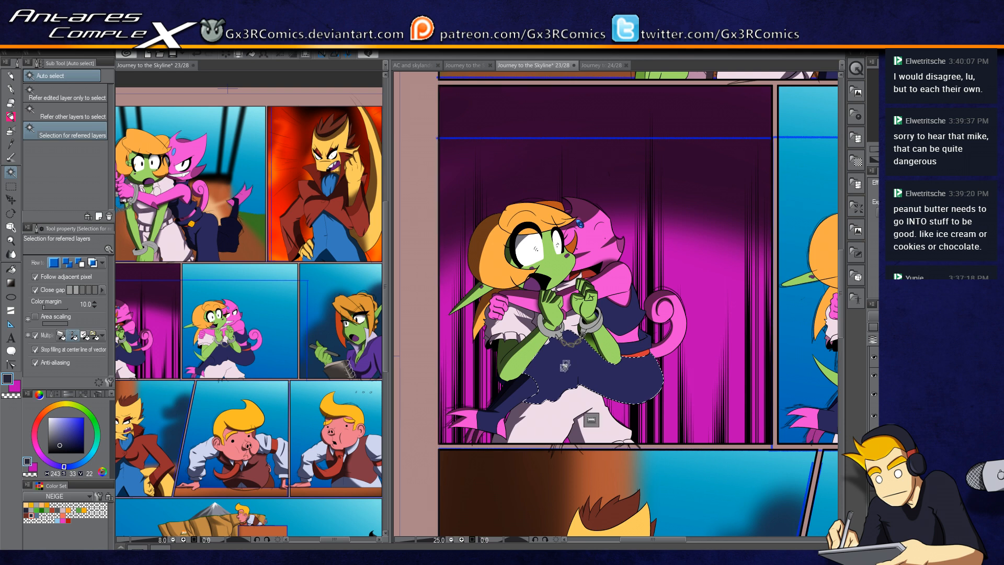
scroll(558, 366, "up", 2)
left_click(530, 353)
key("p")
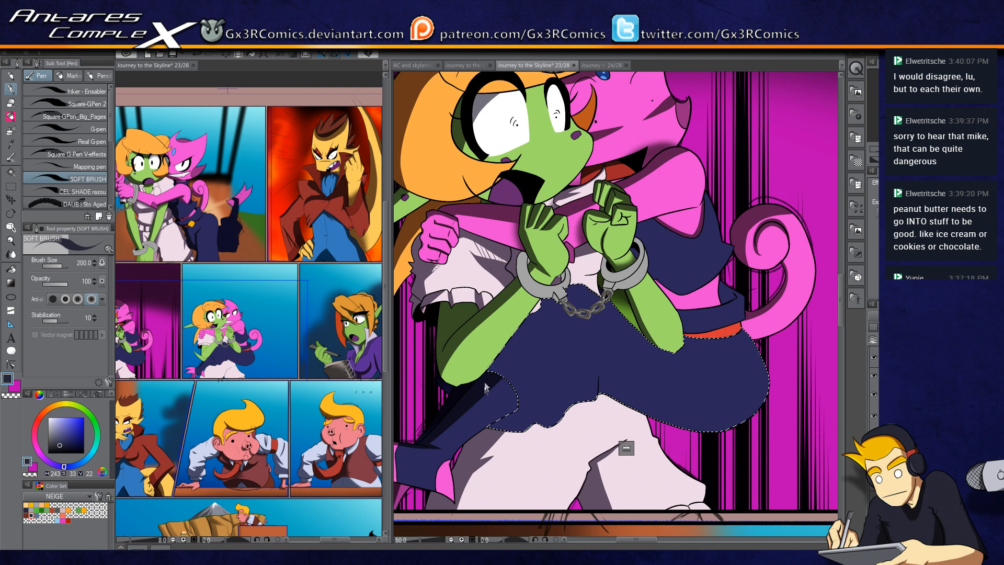
scroll(483, 389, "up", 1)
mouse_move(490, 384)
left_mouse_down()
mouse_move(527, 244)
mouse_move(517, 246)
left_mouse_up()
left_click_drag(499, 342, 574, 256)
left_click_drag(497, 315, 693, 263)
left_click_drag(557, 274, 644, 267)
mouse_move(731, 311)
left_mouse_down()
mouse_move(593, 265)
mouse_move(489, 366)
left_mouse_up()
left_click_drag(509, 401, 531, 251)
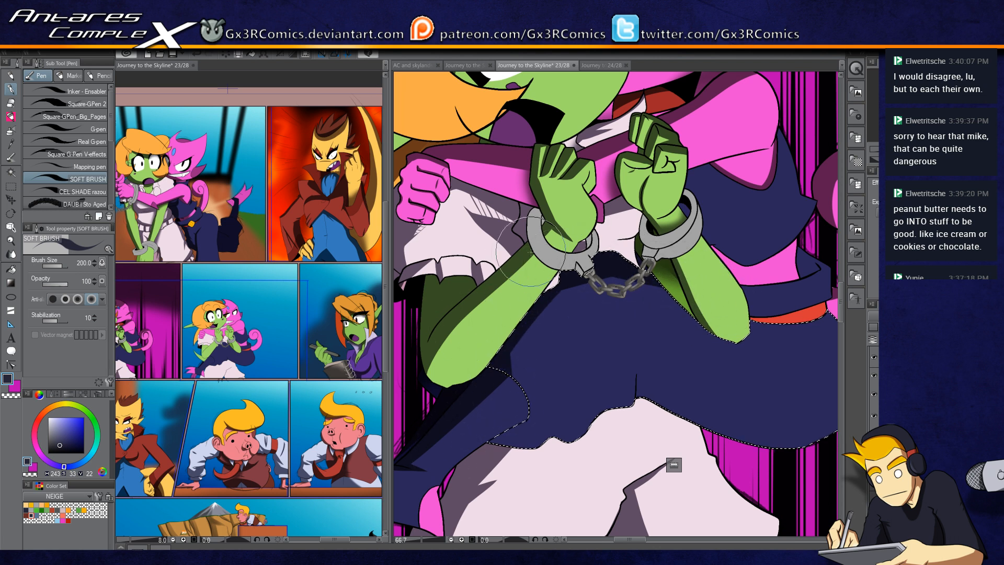
left_click_drag(512, 397, 537, 325)
left_click_drag(501, 353, 659, 236)
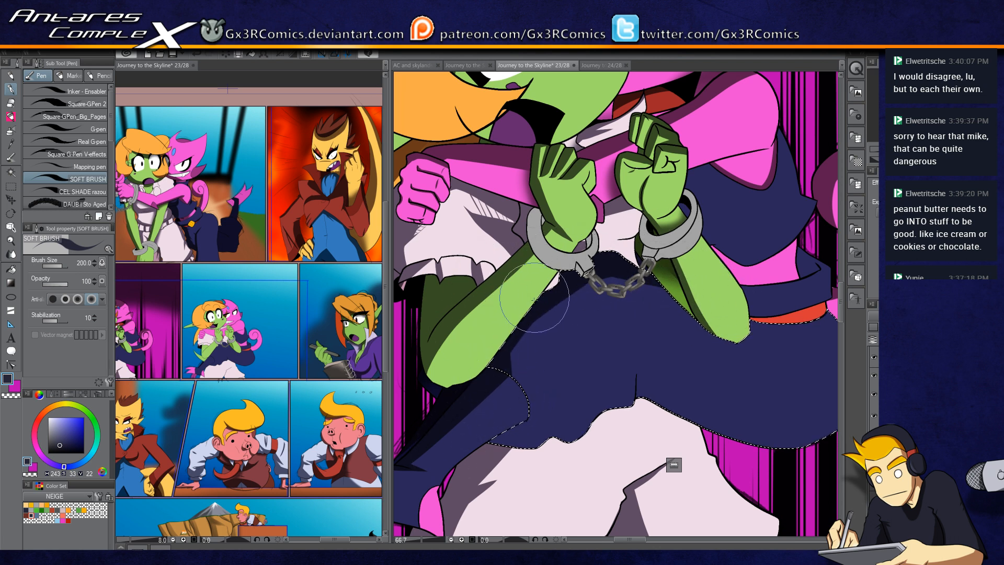
left_click_drag(690, 362, 653, 268)
mouse_move(443, 328)
left_mouse_down()
mouse_move(506, 370)
mouse_move(486, 343)
mouse_move(498, 358)
left_mouse_up()
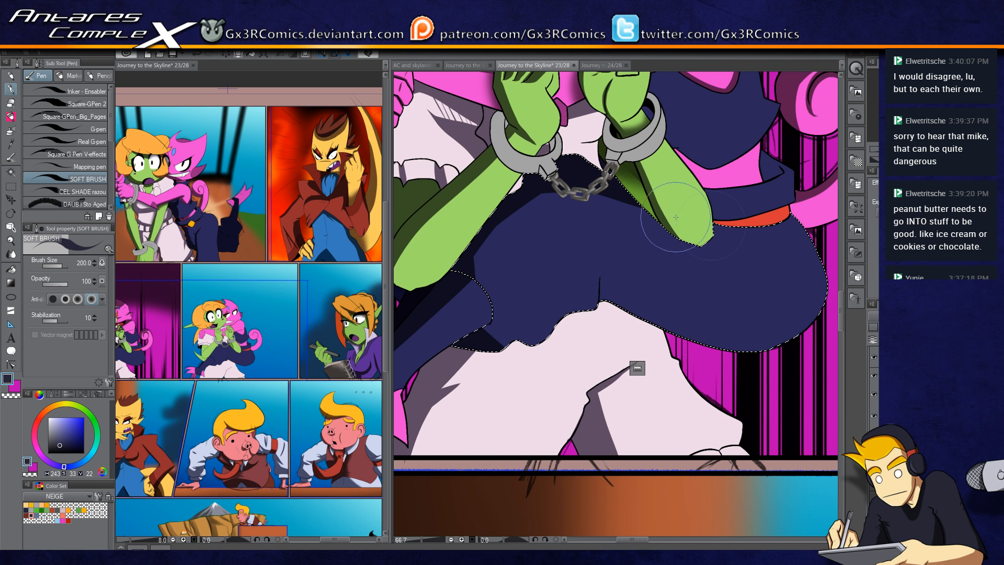
Step: Select the navy area above the red sash and shade it
key("w")
left_click(753, 171)
key("p")
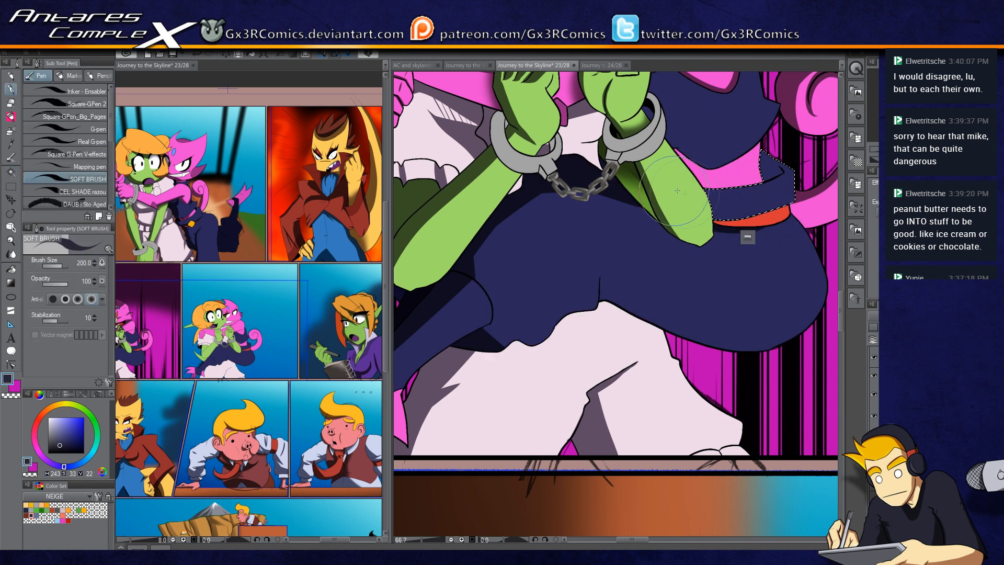
left_click_drag(789, 163, 792, 177)
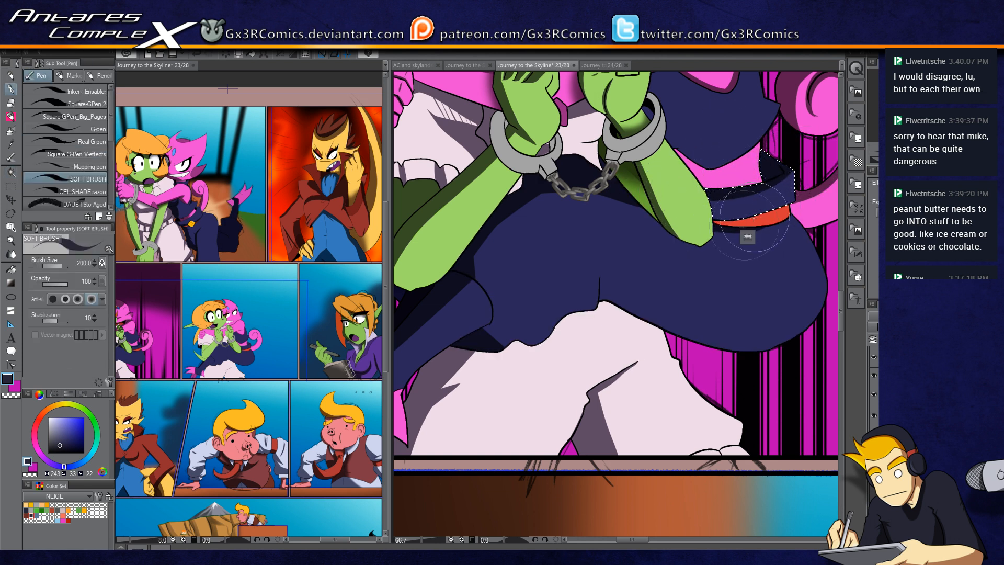
Step: Select the lower right part of the navy dress and shade along its edge
key("w")
left_click(757, 219)
key("p")
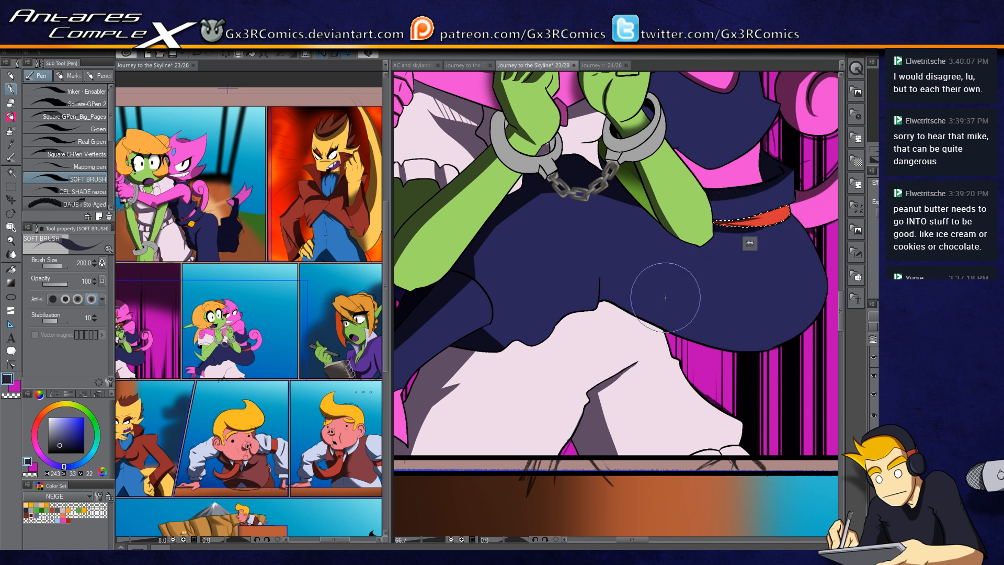
key("w")
left_click(636, 316)
left_click_drag(636, 316, 524, 326)
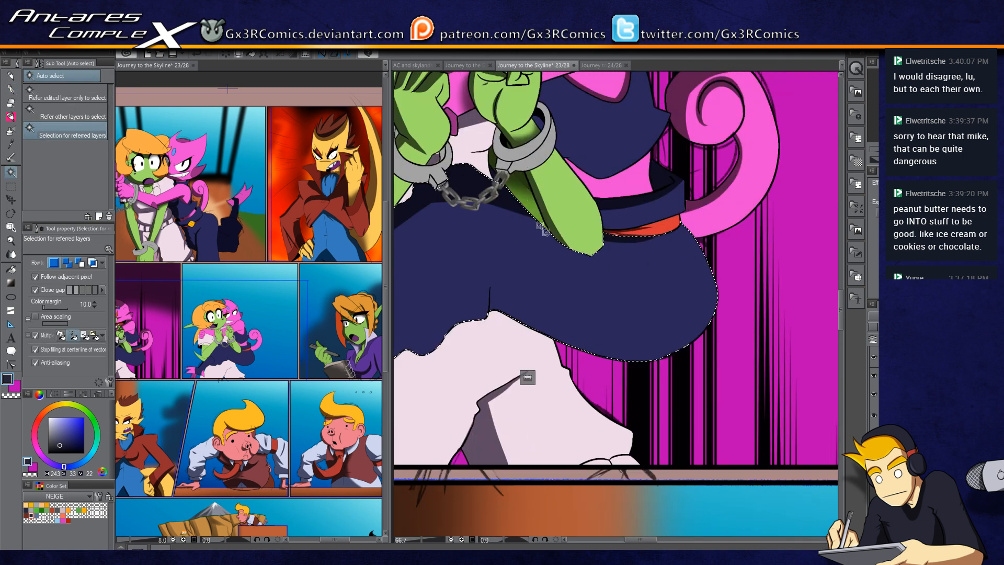
key("p")
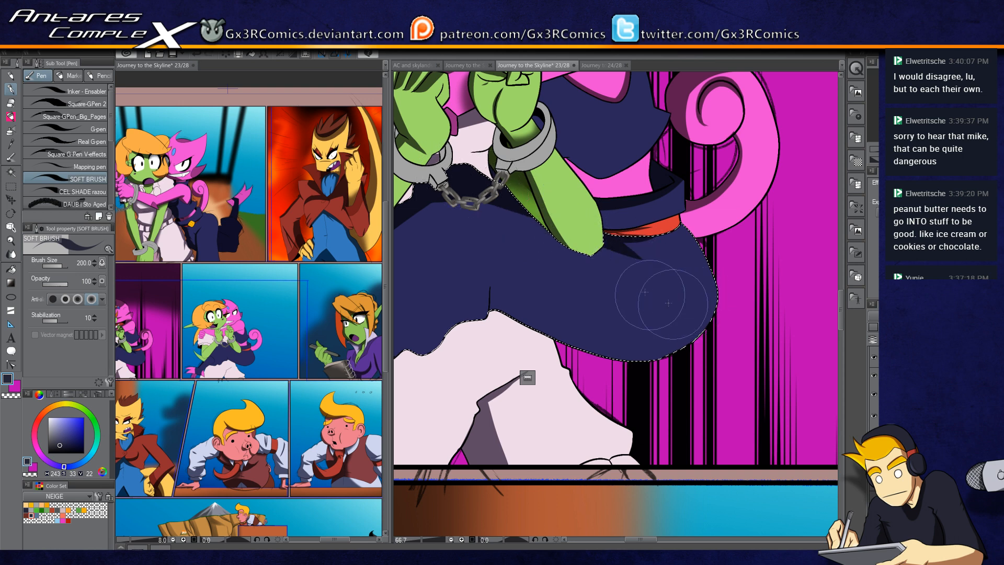
left_click_drag(654, 290, 628, 352)
Step: Select the navy section beside the goblin's wrist and shade it
key("w")
left_click(596, 266)
key("p")
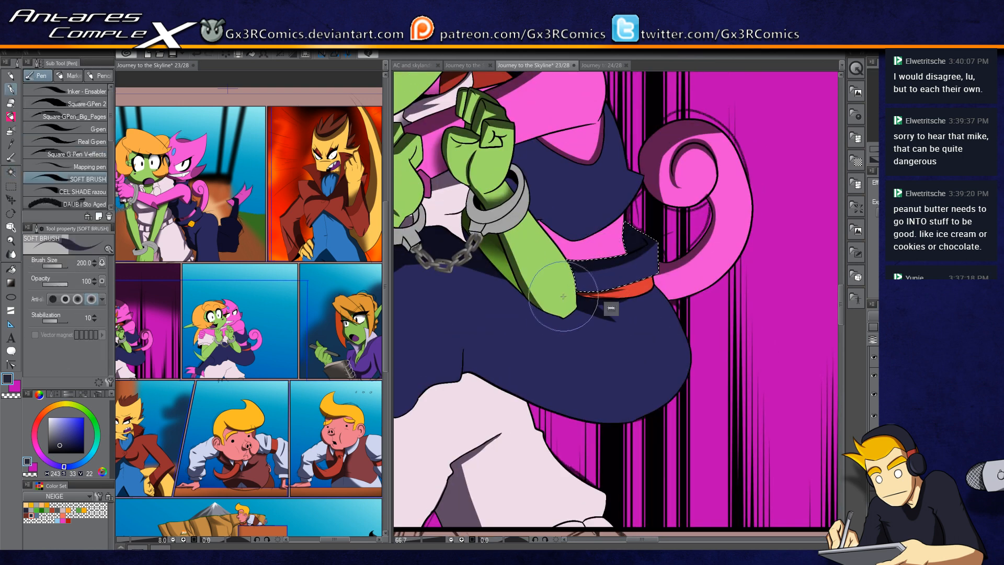
left_click_drag(547, 384, 562, 246)
Step: Select the dress's lower section and shade its hem above the legs with several strokes
key("w")
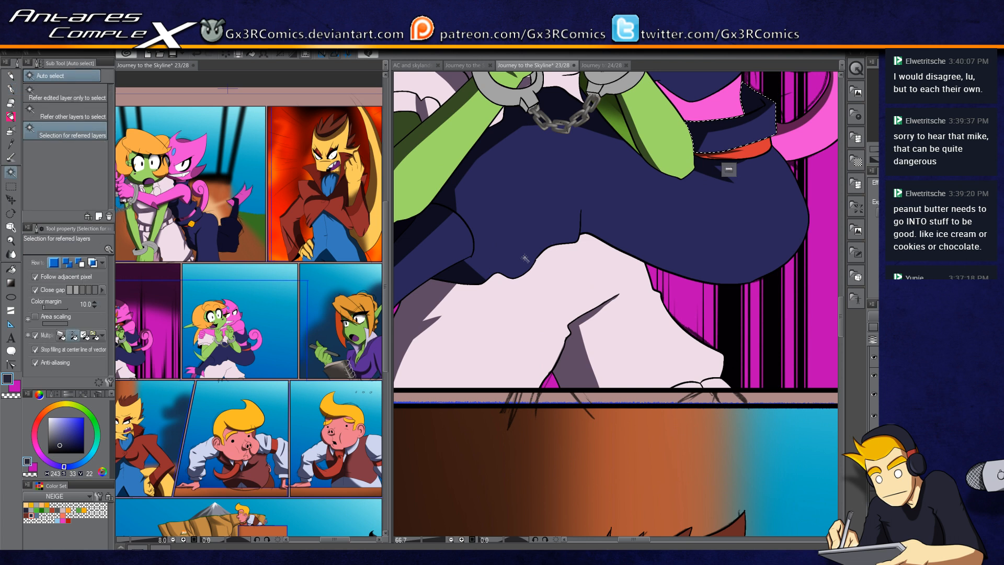
left_click(581, 211)
key("o")
key("p")
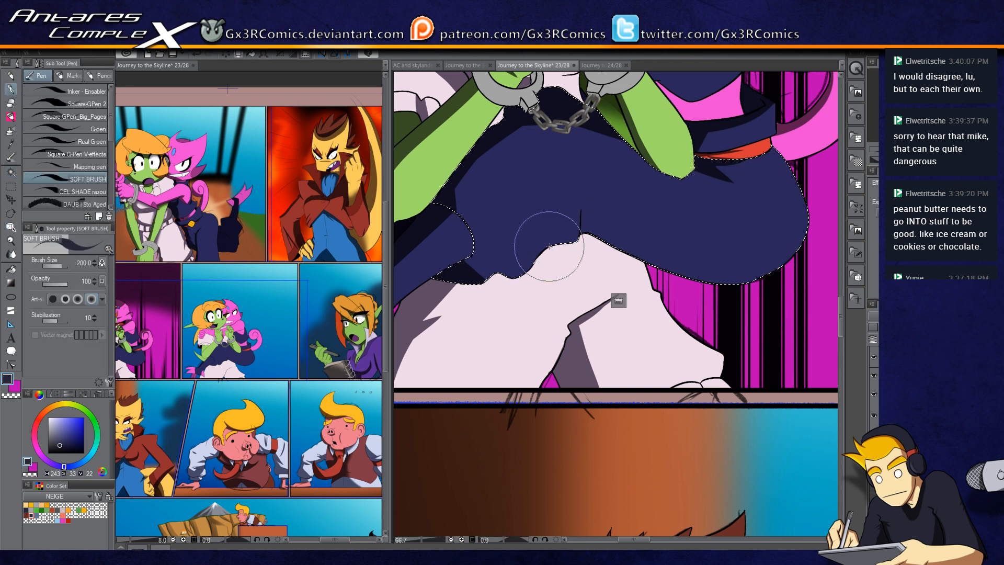
mouse_move(506, 231)
left_mouse_down()
mouse_move(468, 269)
mouse_move(511, 271)
left_mouse_up()
left_click_drag(488, 217, 496, 279)
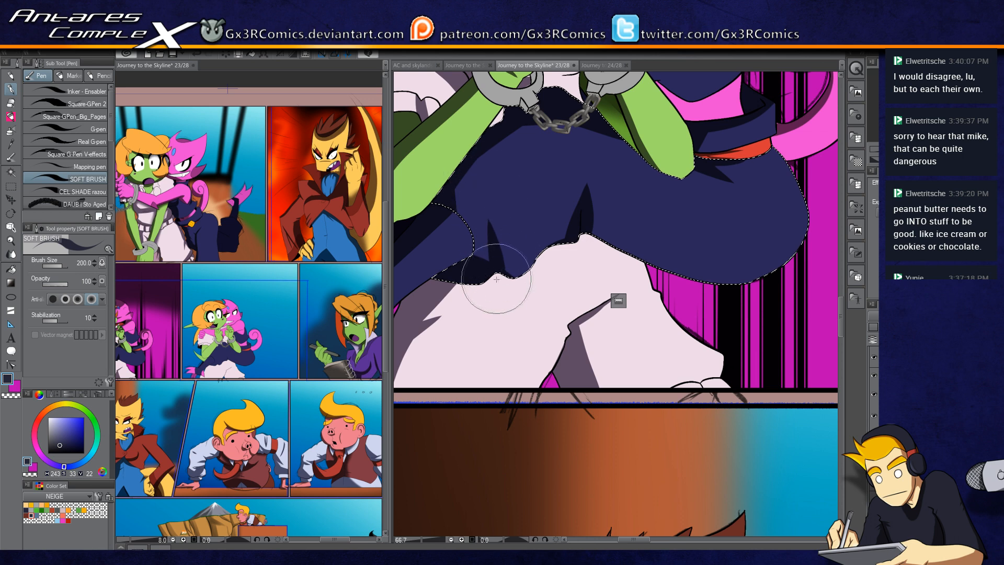
left_click_drag(510, 229, 540, 283)
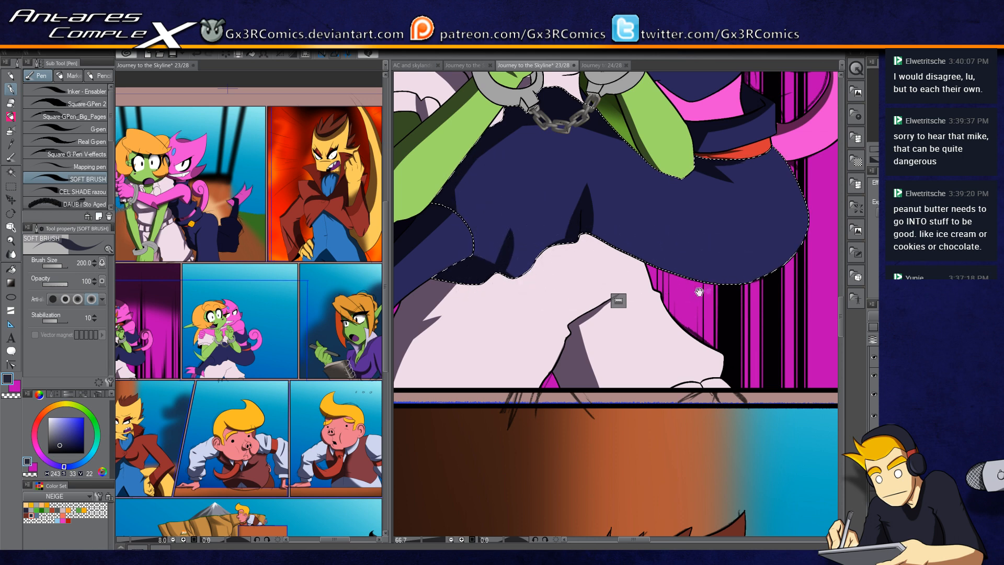
left_click_drag(699, 289, 600, 325)
left_click_drag(470, 271, 579, 336)
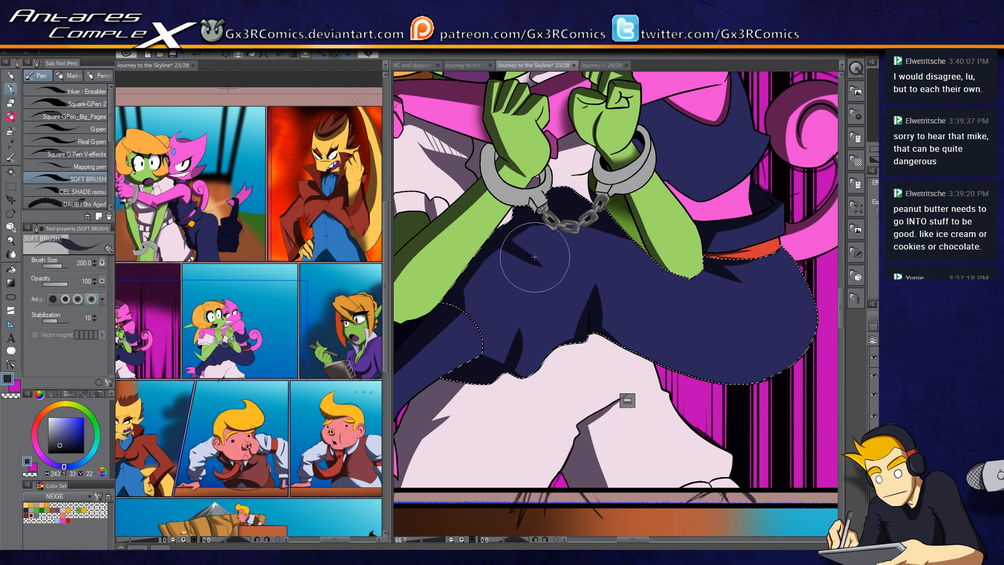
left_click_drag(615, 246, 544, 298)
Step: Select the area behind the handcuff chain, shade it with a smaller soft airbrush, then deselect
key("w")
left_click(558, 269)
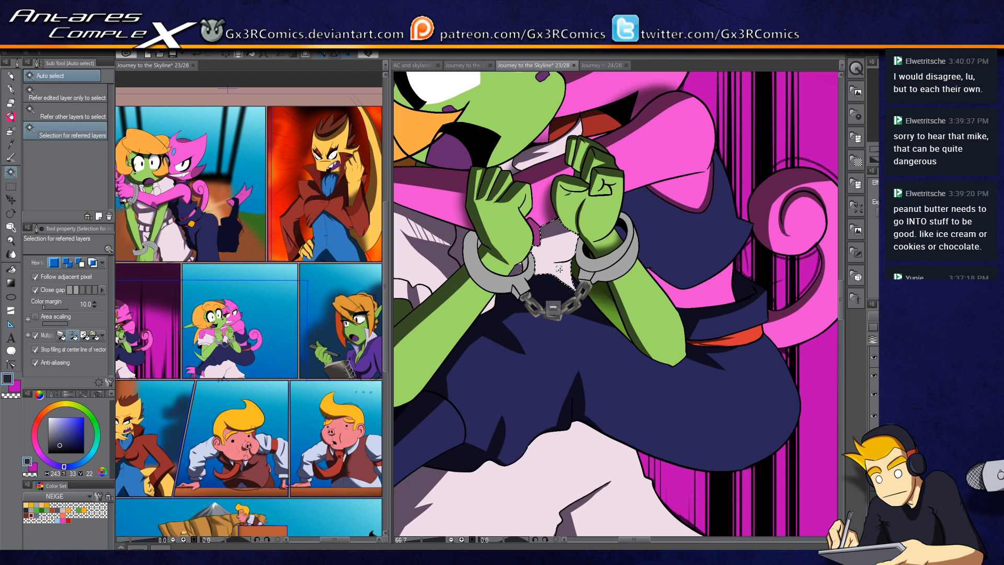
key("b")
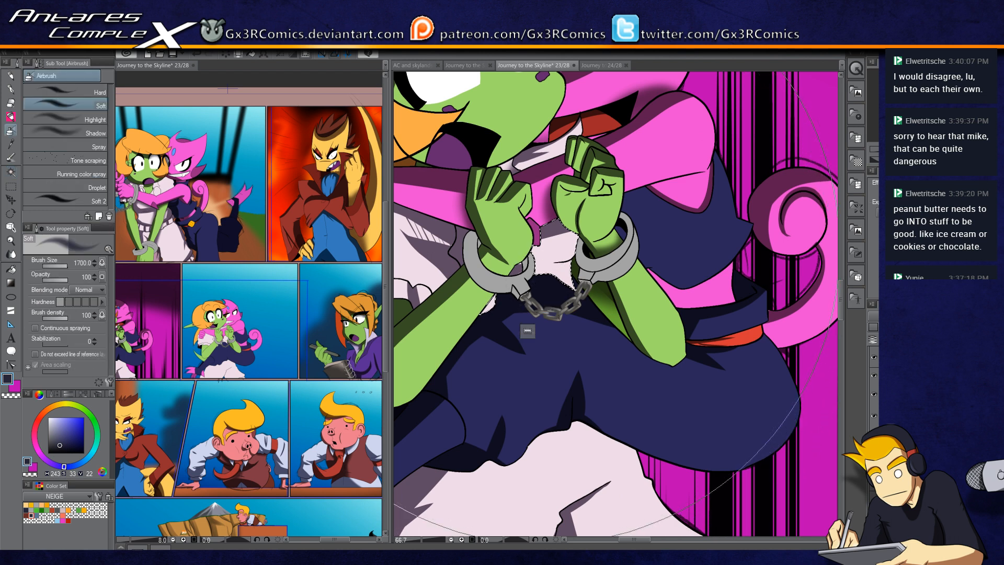
key("bracketleft")
key("bracketleft")
key("bracketleft")
key("bracketleft")
key("bracketleft")
key("bracketleft")
key("bracketleft")
key("bracketleft")
key("bracketleft")
mouse_move(487, 311)
left_mouse_down()
mouse_move(557, 297)
mouse_move(582, 325)
mouse_move(544, 283)
left_mouse_up()
key("w")
left_click(518, 269)
key("p")
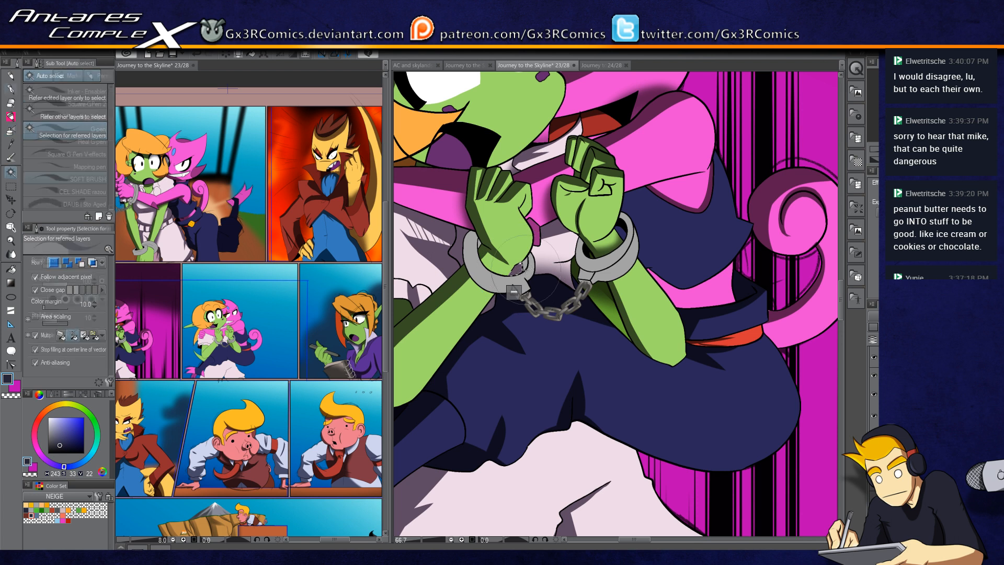
key("ctrl+d")
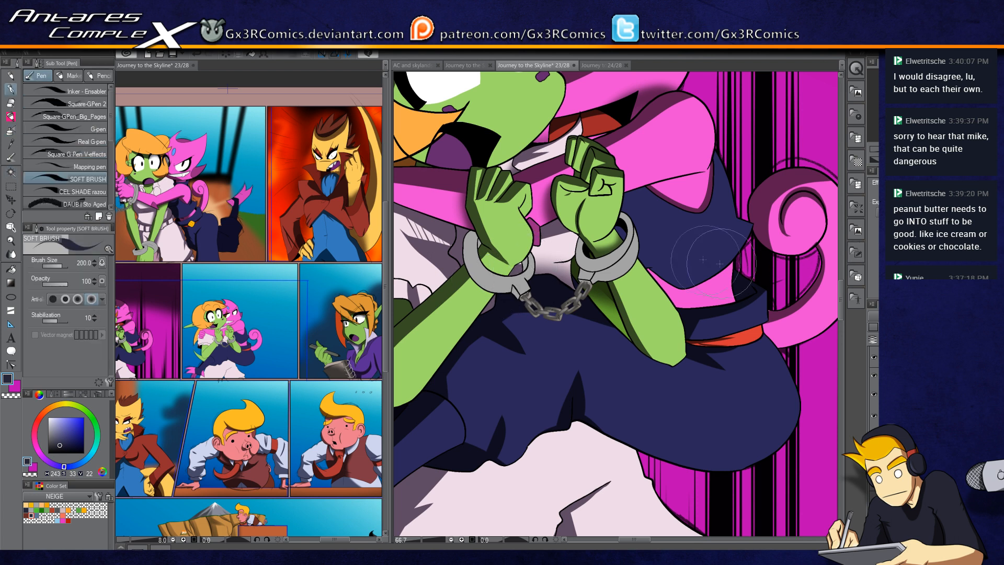
Step: Select the navy cloak section beside the goblin's raised arm and switch the soft brush's colour
key("w")
left_click(622, 229)
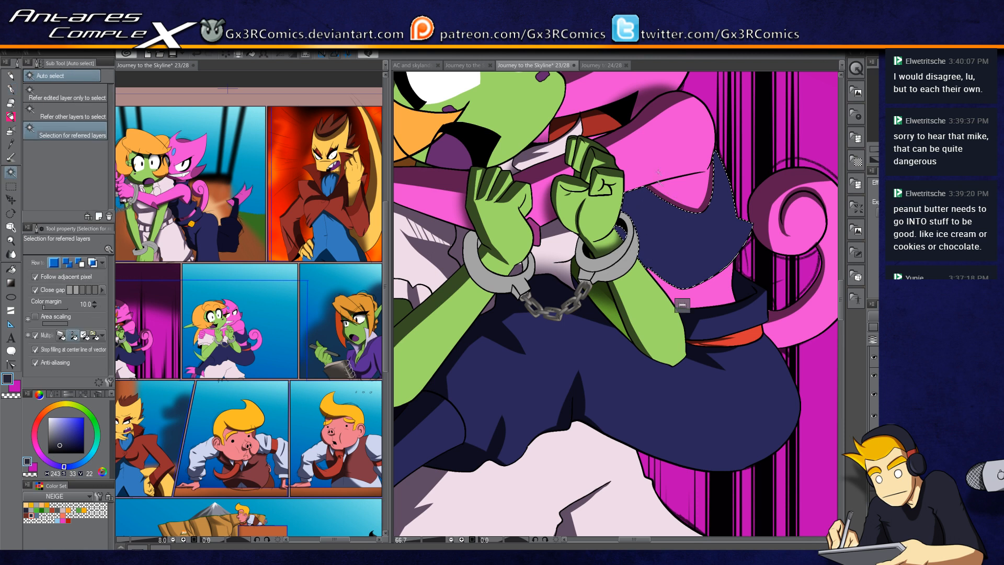
key("p")
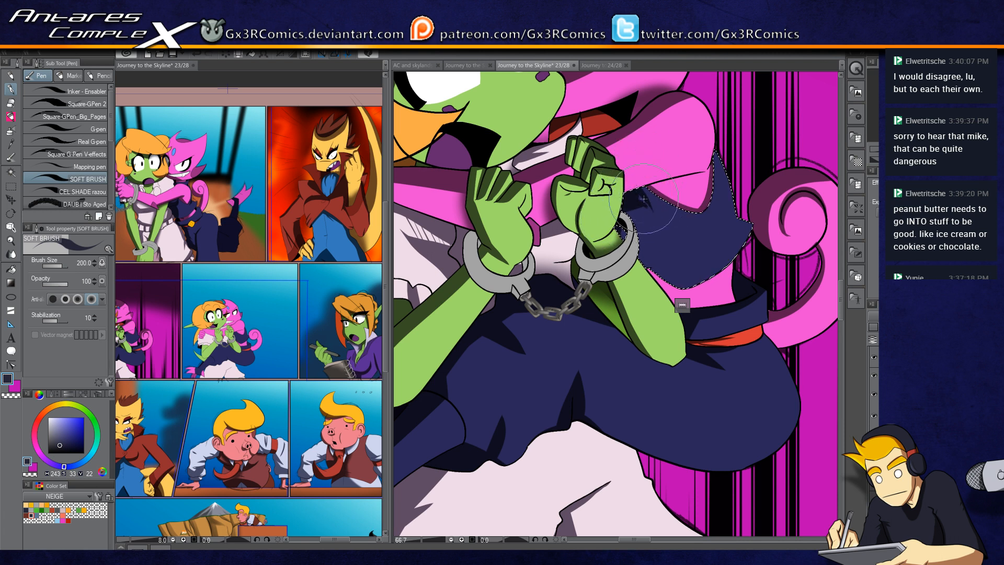
key("c")
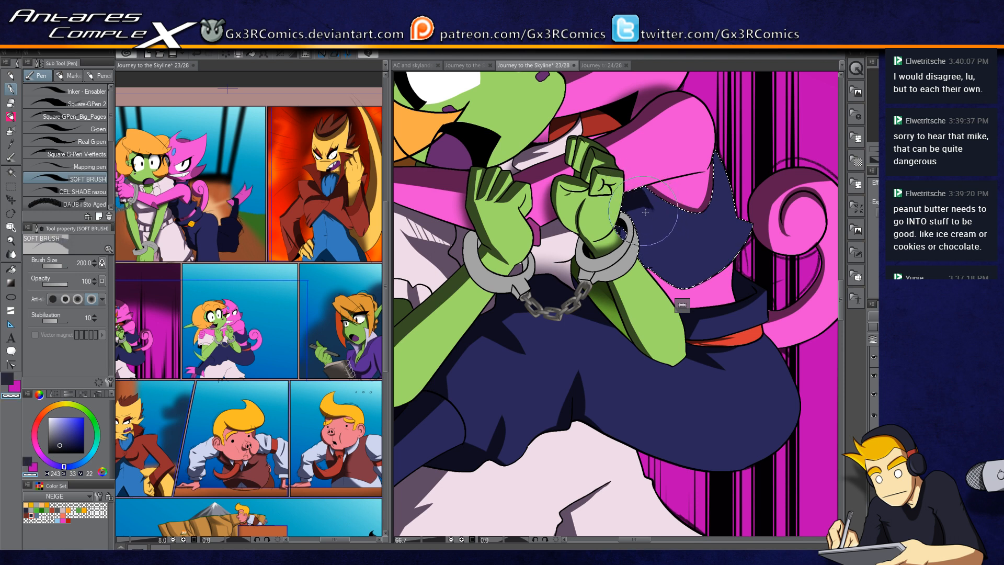
key("c")
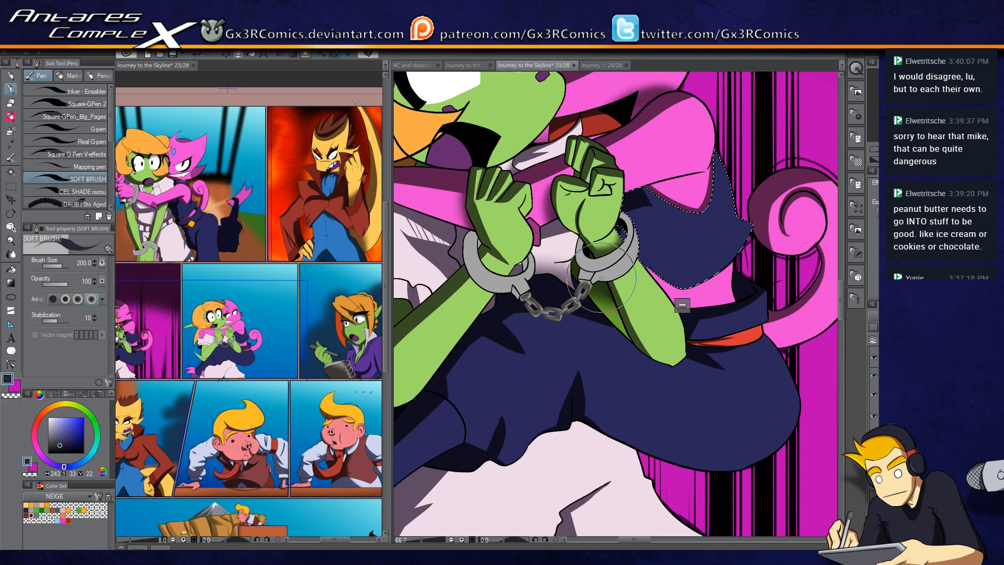
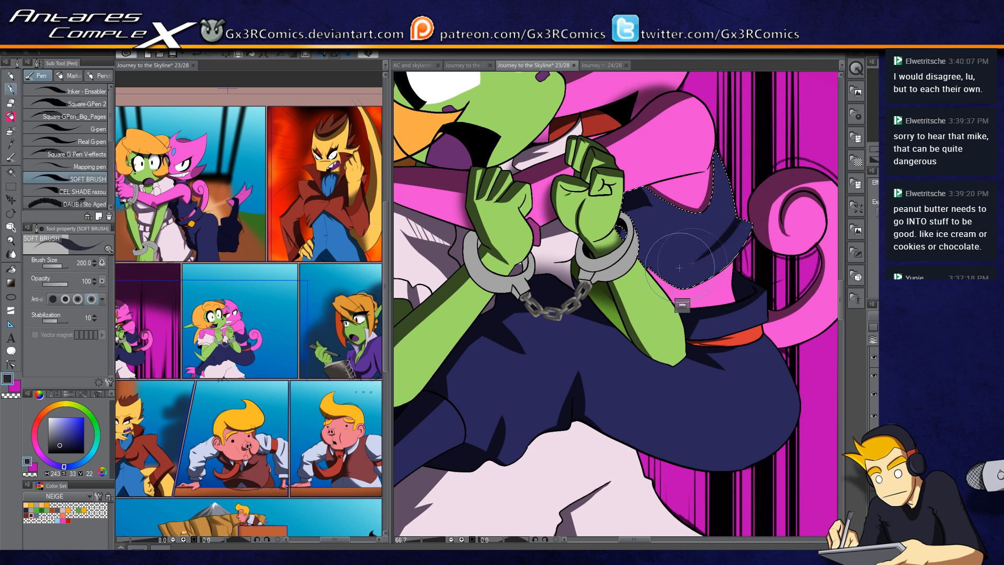
Step: Shade the selected navy cloak section beside the goblin's raised arm with several soft brush strokes
left_click_drag(667, 265, 573, 358)
left_click_drag(532, 173, 562, 324)
scroll(509, 324, "down", 3)
scroll(509, 324, "up", 1)
scroll(450, 277, "up", 2)
left_click_drag(451, 297, 574, 280)
Step: Select the top of the goblin's orange hair and shade it with soft strokes, redoing one edge stroke twice
key("w")
left_click(558, 286)
left_click(522, 257, "shift")
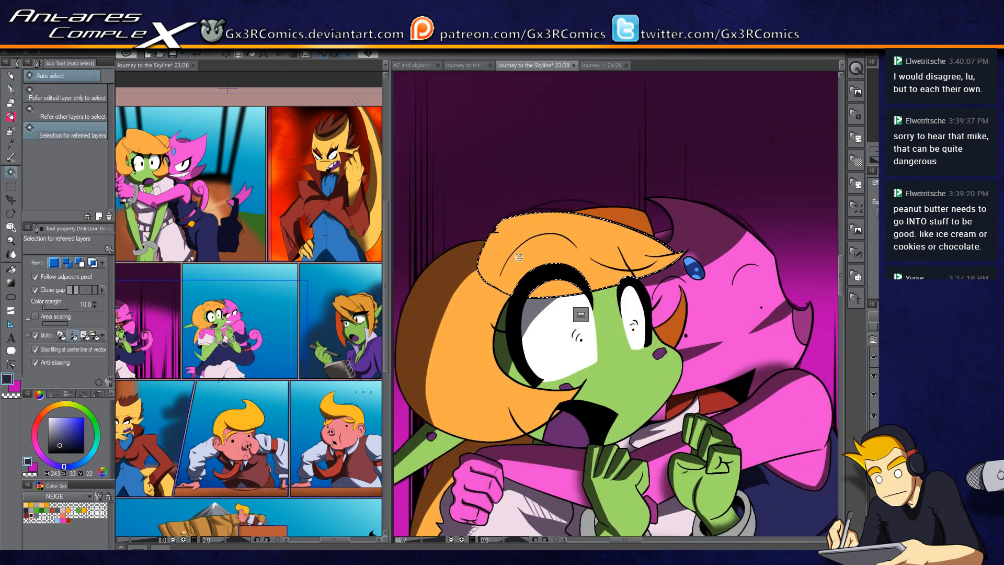
key("p")
scroll(489, 288, "up", 1)
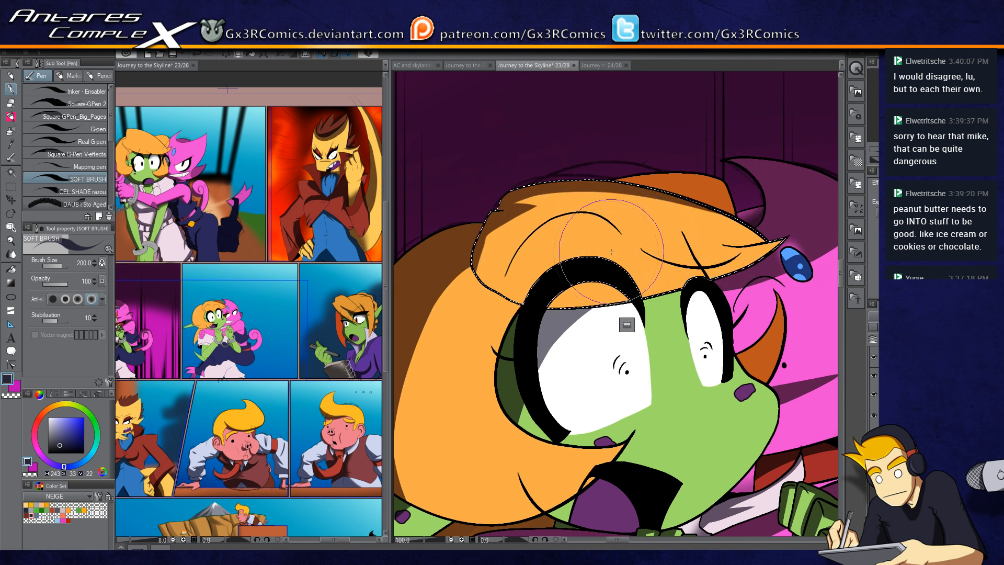
left_click_drag(679, 244, 595, 224)
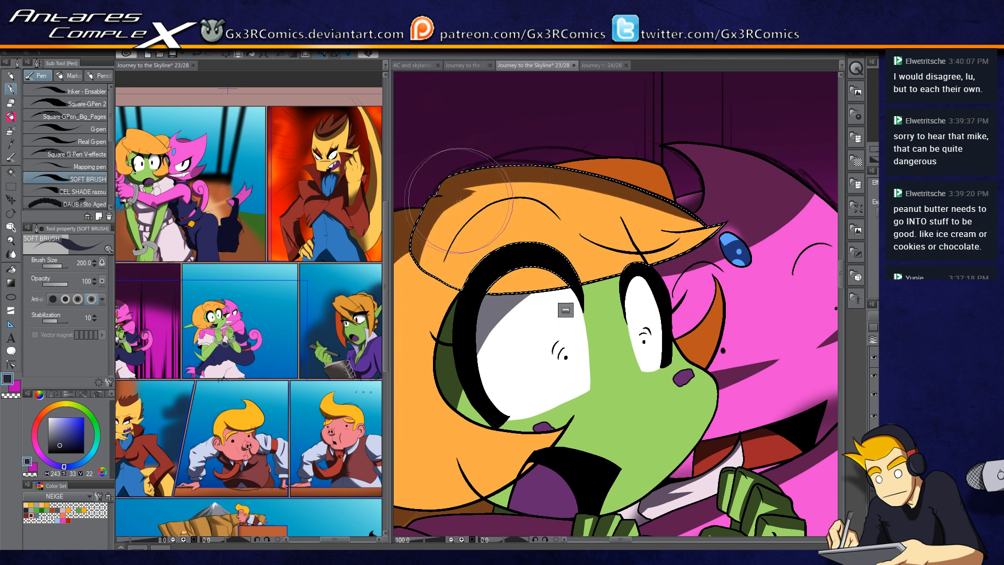
left_click_drag(472, 197, 494, 192)
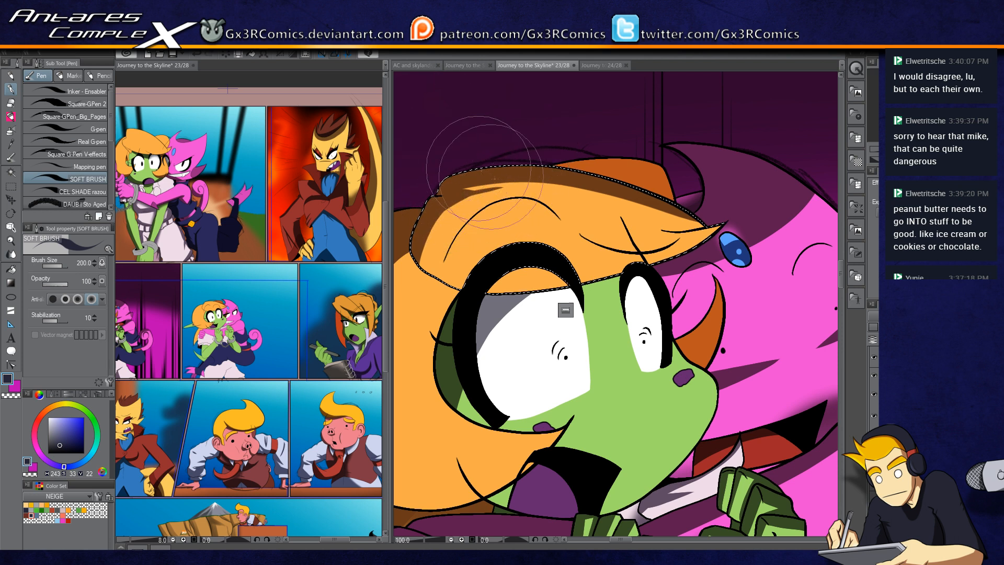
left_click_drag(653, 233, 716, 226)
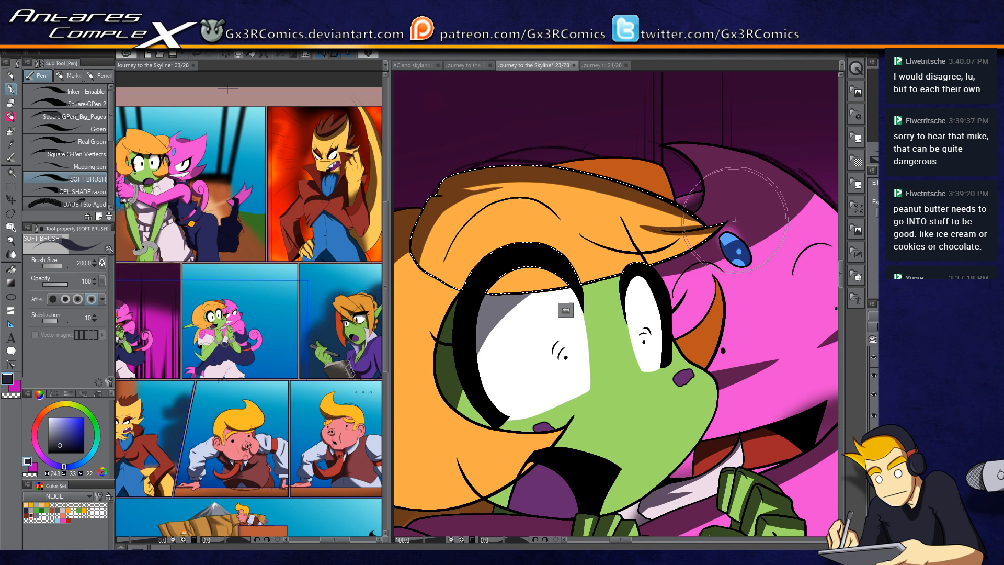
key("ctrl+z")
left_click_drag(645, 231, 726, 220)
key("ctrl+z")
left_click_drag(645, 231, 726, 219)
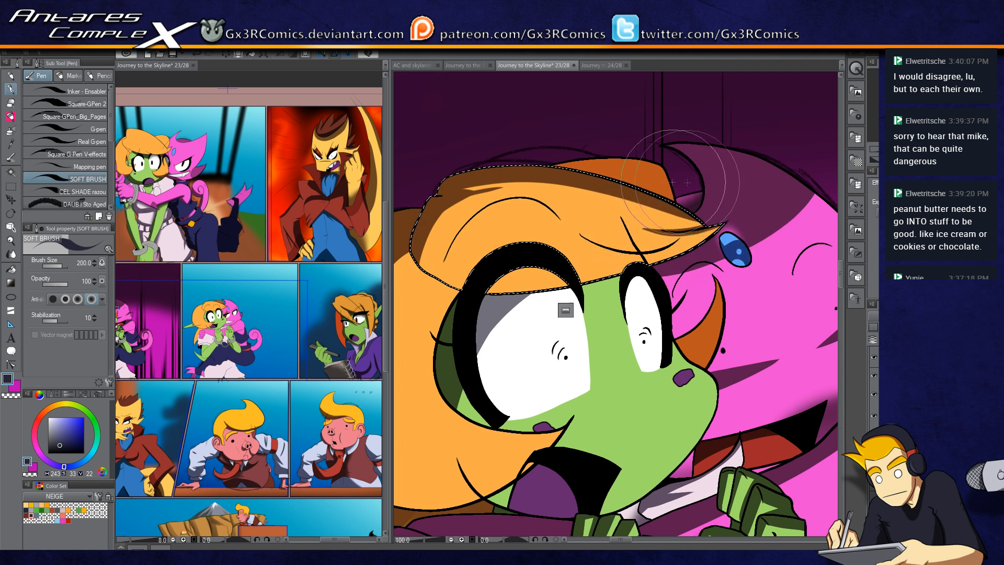
Step: Select the upper band of the goblin's hair under the hat and shade it with several soft strokes
key("w")
left_click(636, 168)
key("p")
left_click_drag(563, 175, 664, 156)
left_click_drag(554, 193, 658, 172)
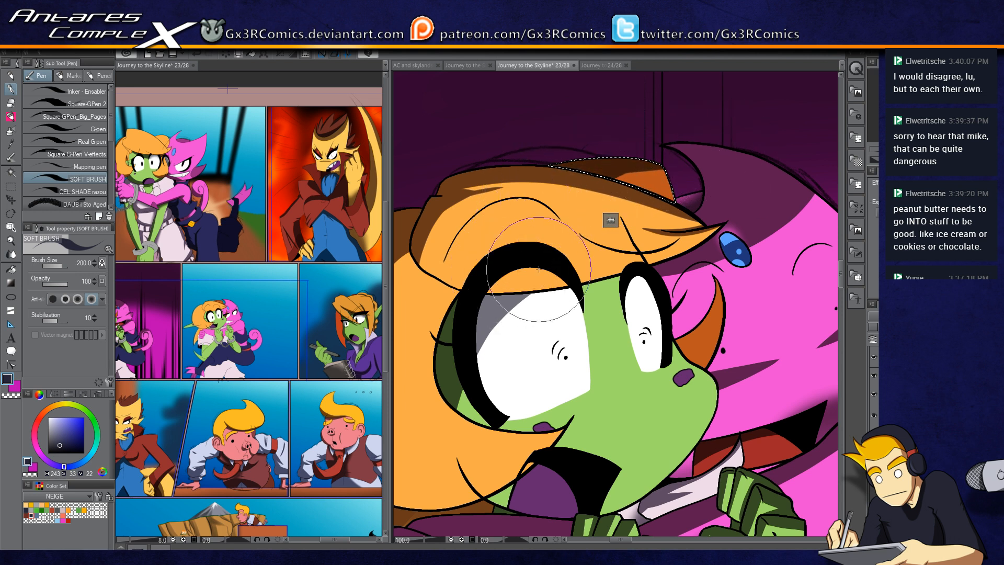
left_click_drag(550, 251, 634, 197)
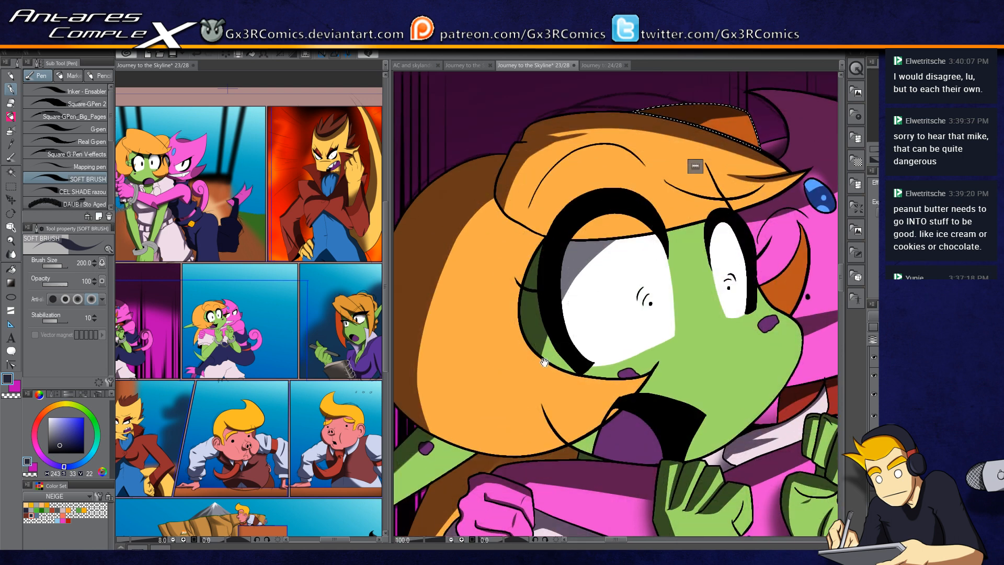
left_click_drag(552, 346, 631, 206)
left_click_drag(598, 350, 580, 240)
Step: Switch to the soft airbrush and shade the hair around the goblin's ear
key("b")
key("b")
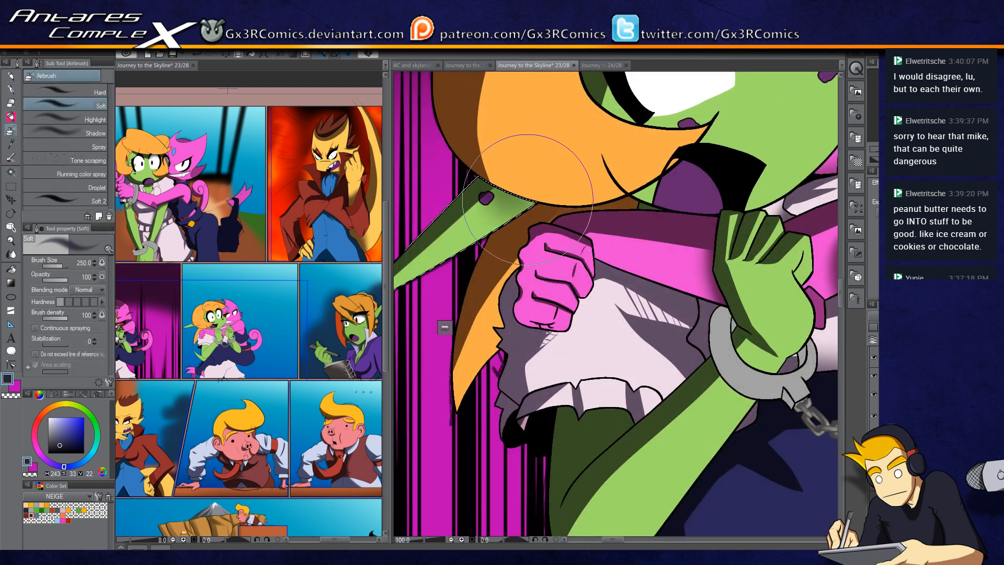
left_click_drag(651, 452, 641, 329)
left_click_drag(739, 337, 540, 381)
mouse_move(634, 277)
left_mouse_down()
mouse_move(674, 373)
mouse_move(655, 284)
left_mouse_up()
Step: Select the goblin's forearms beneath the handcuffs, shade them with the soft brush and airbrush, then deselect
key("w")
left_click(585, 300)
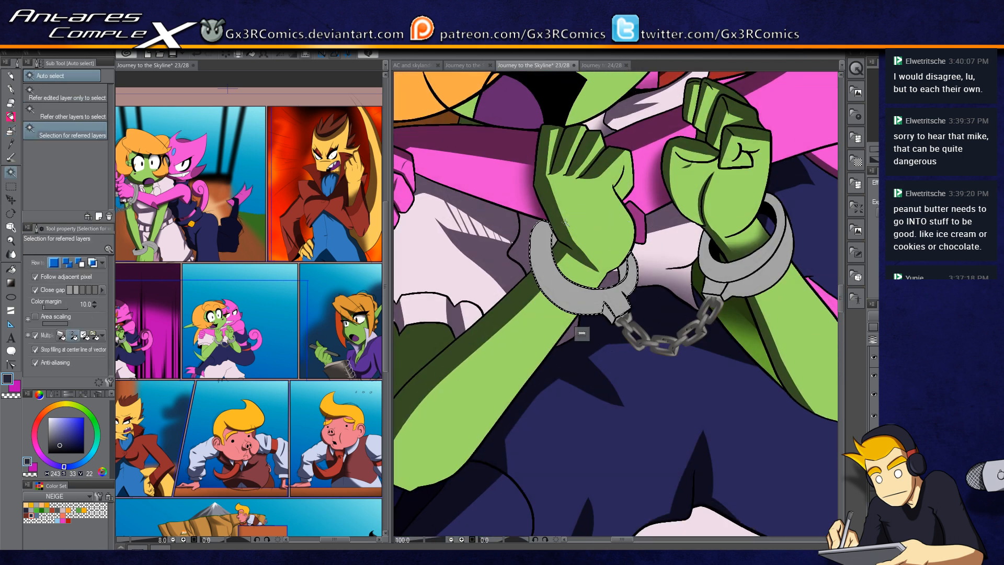
key("p")
left_click_drag(546, 203, 556, 296)
left_click_drag(546, 225, 610, 297)
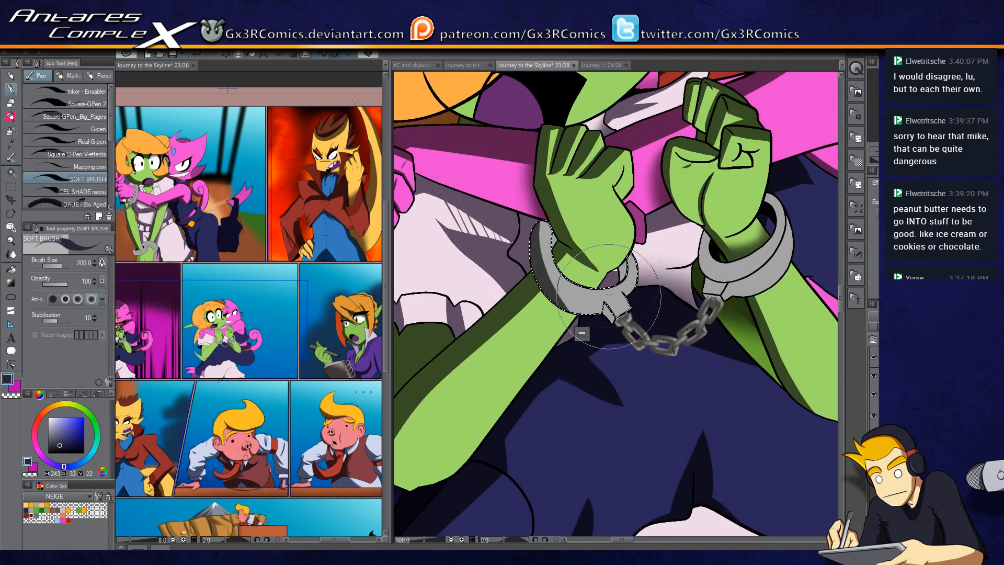
key("b")
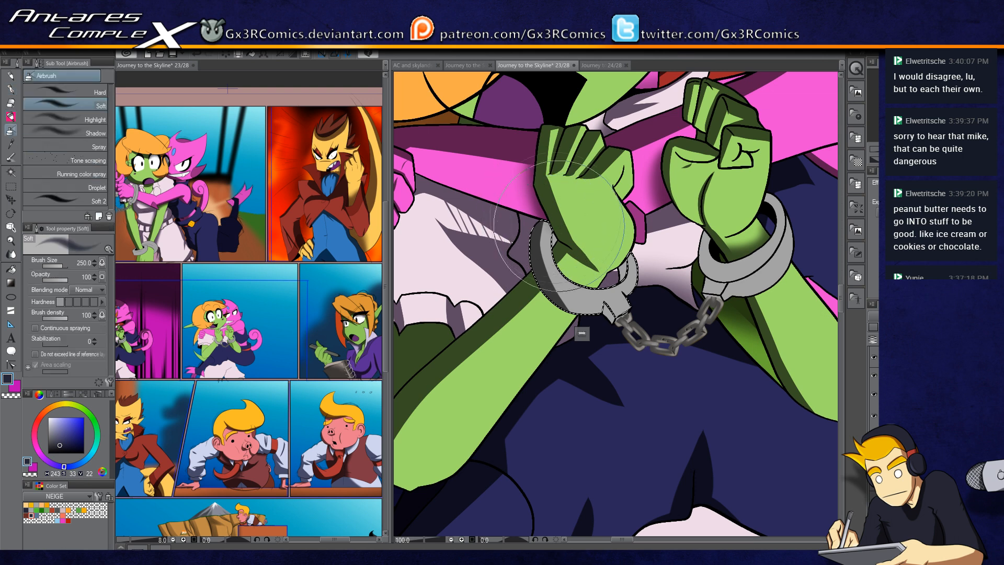
left_click_drag(673, 275, 540, 303)
key("w")
left_click(599, 301)
key("b")
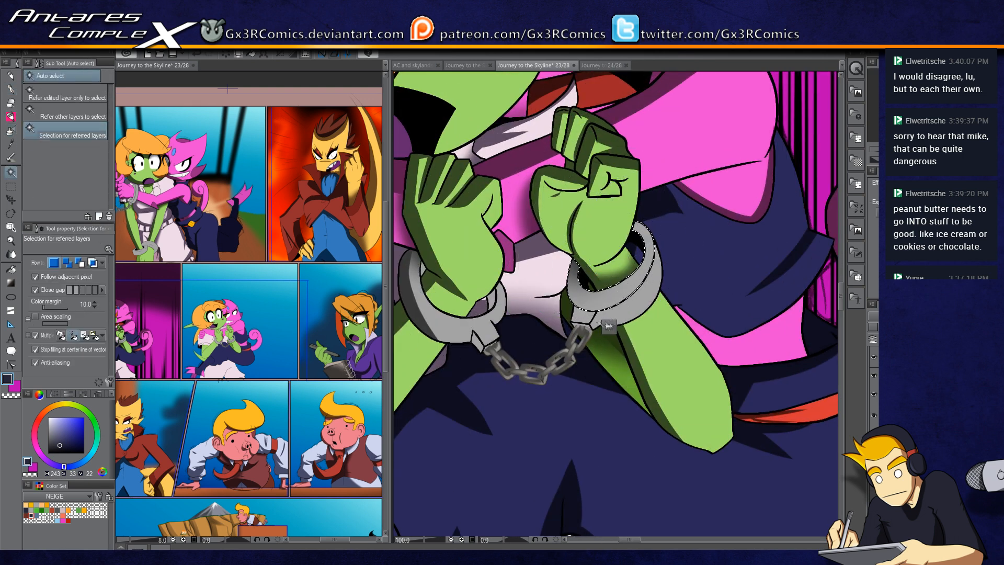
key("p")
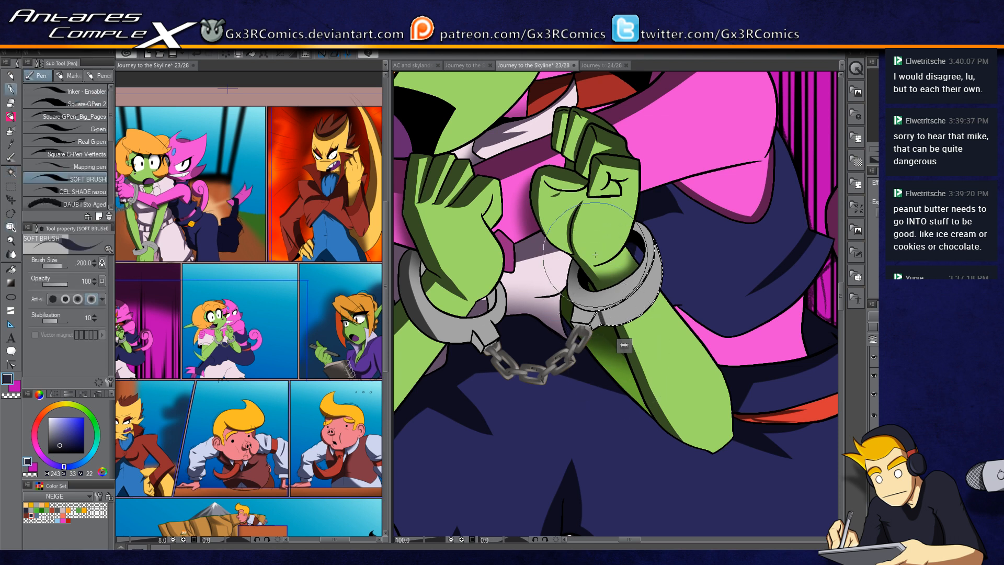
key("ctrl+d")
Step: Select the goblin's left forearm beside the cuff and shade it with soft strokes
key("w")
left_click(481, 309)
key("p")
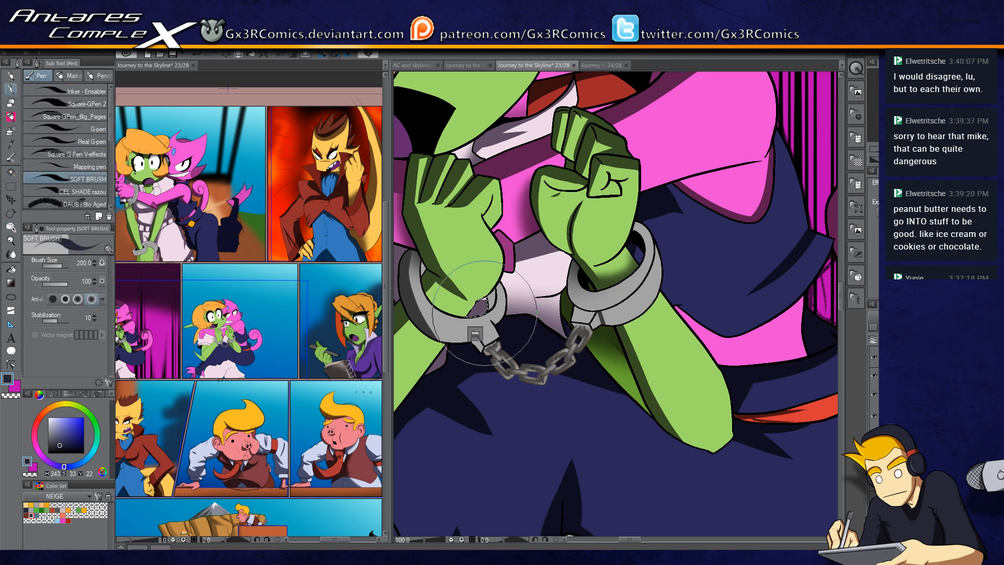
left_click_drag(498, 320, 450, 305)
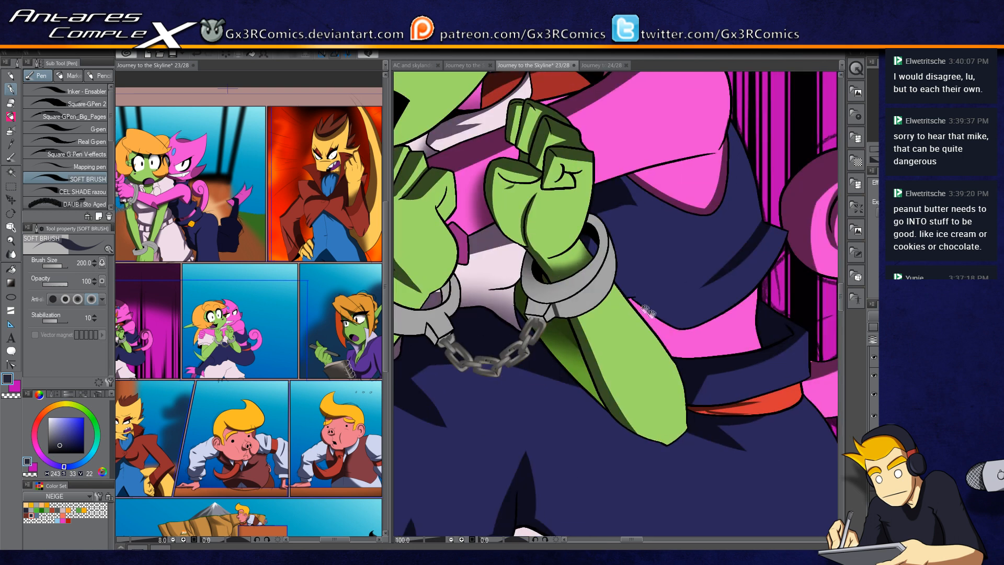
left_click_drag(652, 324, 589, 285)
left_click_drag(665, 341, 511, 356)
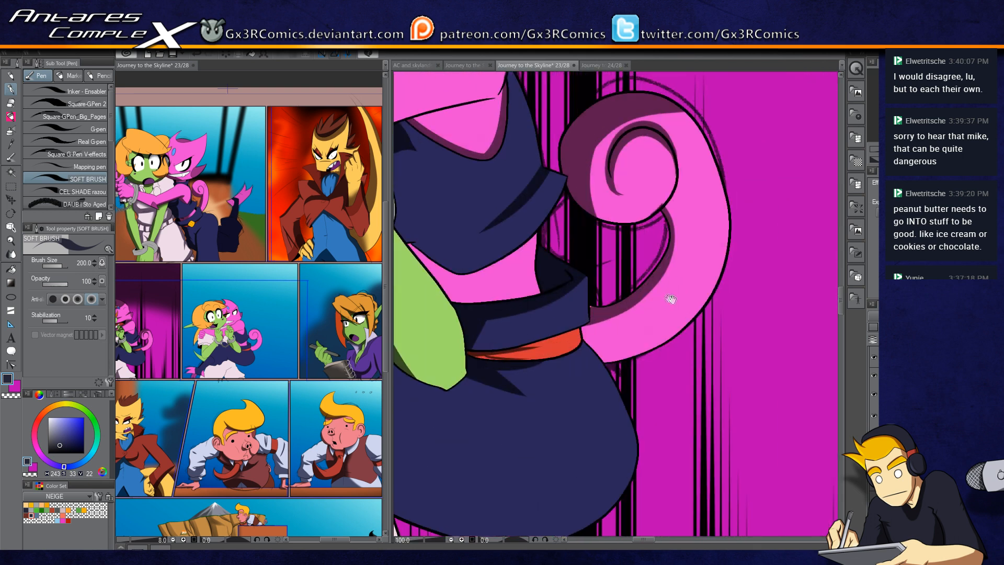
left_click_drag(664, 294, 525, 390)
Step: Select the pink tail curl, toggle the brush colour and shade the tail's inner curve
key("w")
left_click(466, 420)
key("p")
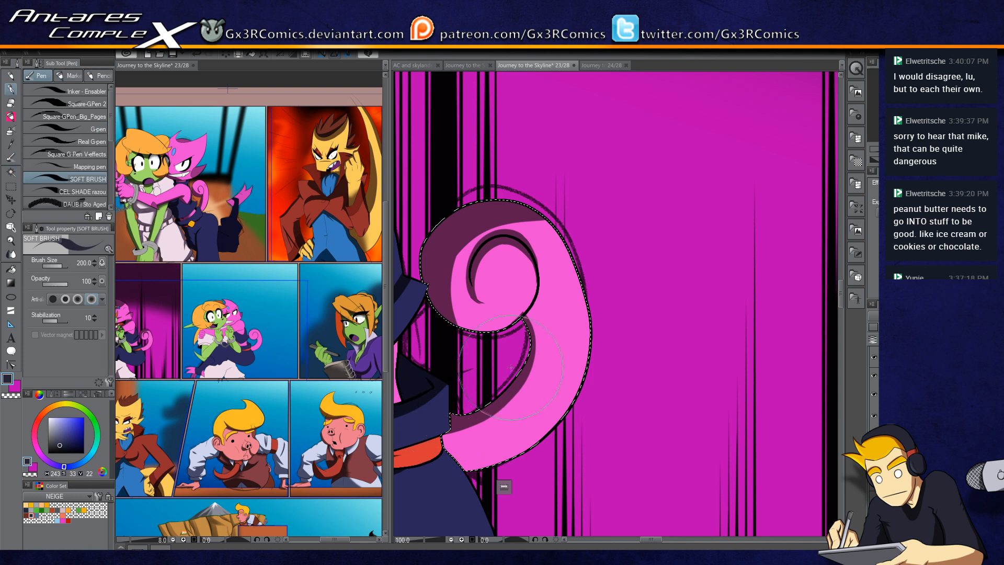
key("c")
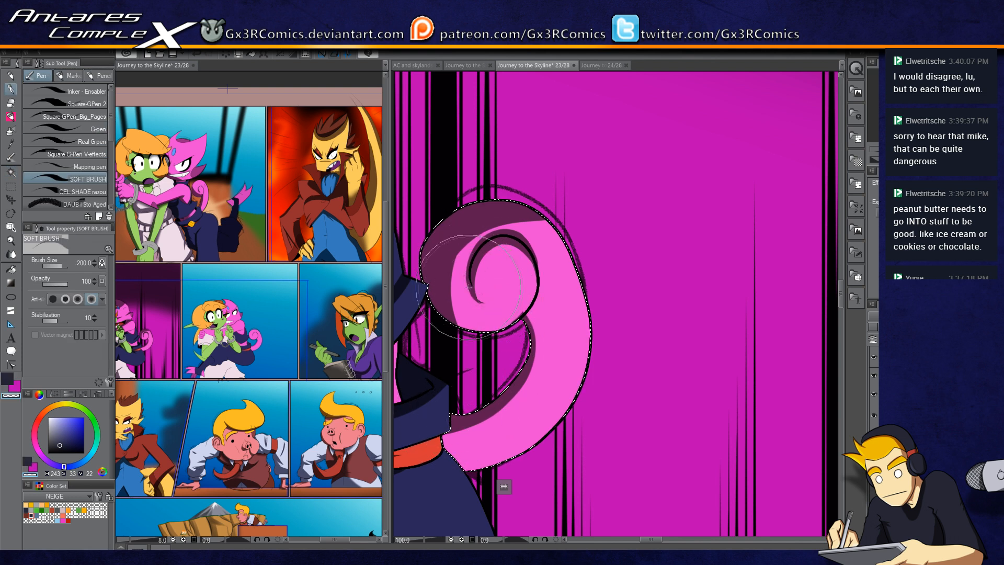
key("c")
key("c")
key("c")
key("c")
key("c")
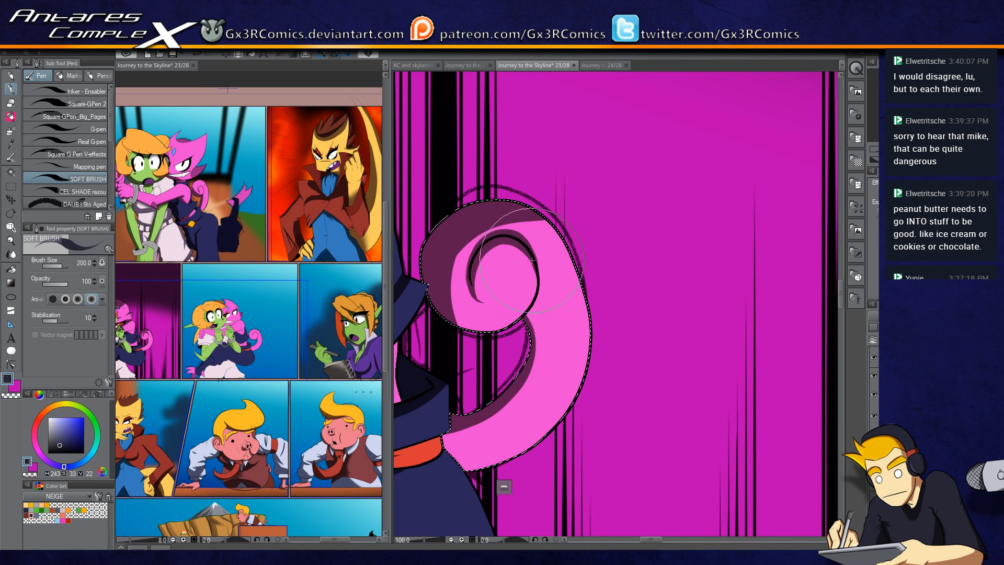
key("c")
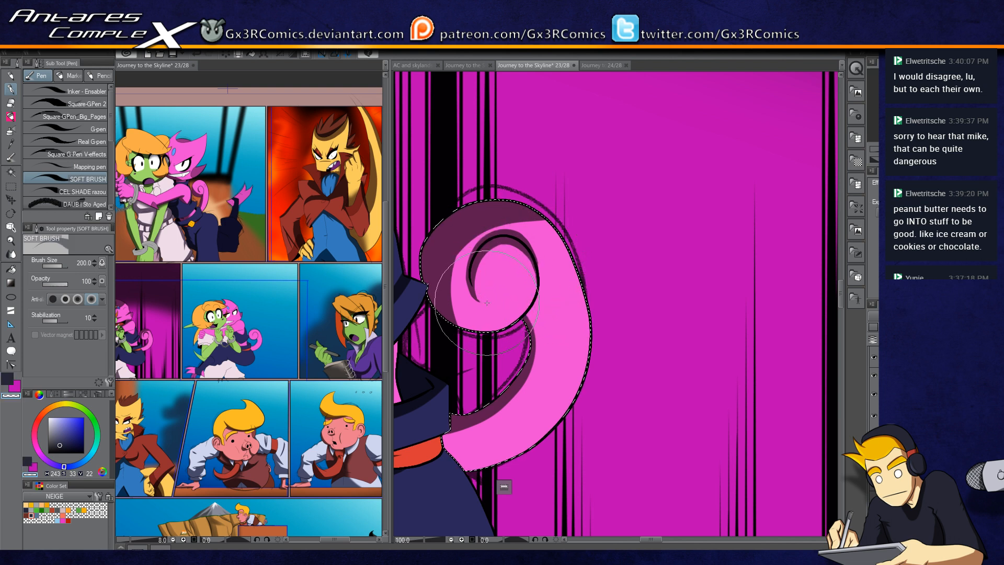
left_click_drag(502, 301, 487, 317)
Step: Shade the tip of the goblin's pointed ear with the soft airbrush
scroll(526, 315, "down", 4)
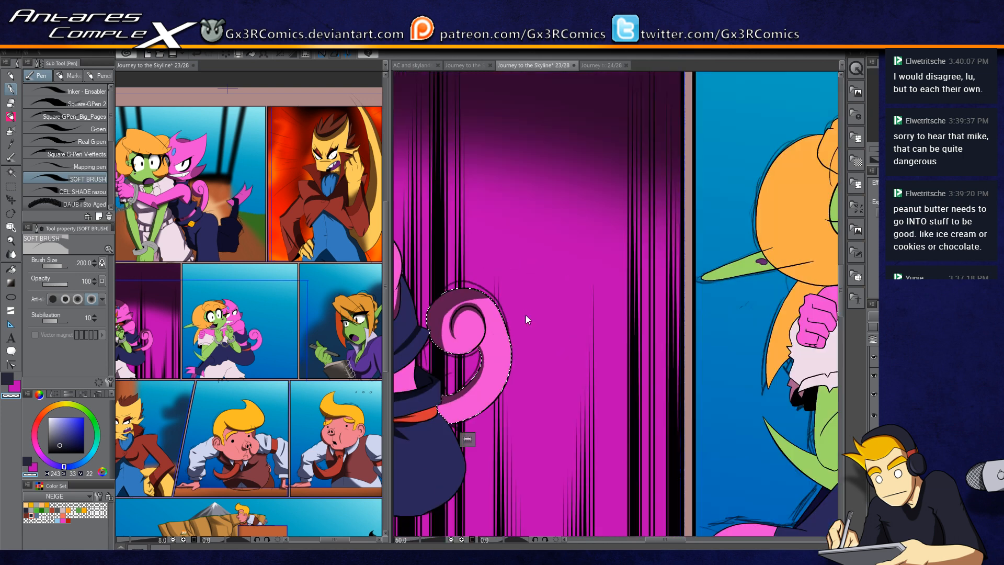
left_click_drag(707, 355, 545, 320)
scroll(502, 257, "up", 2)
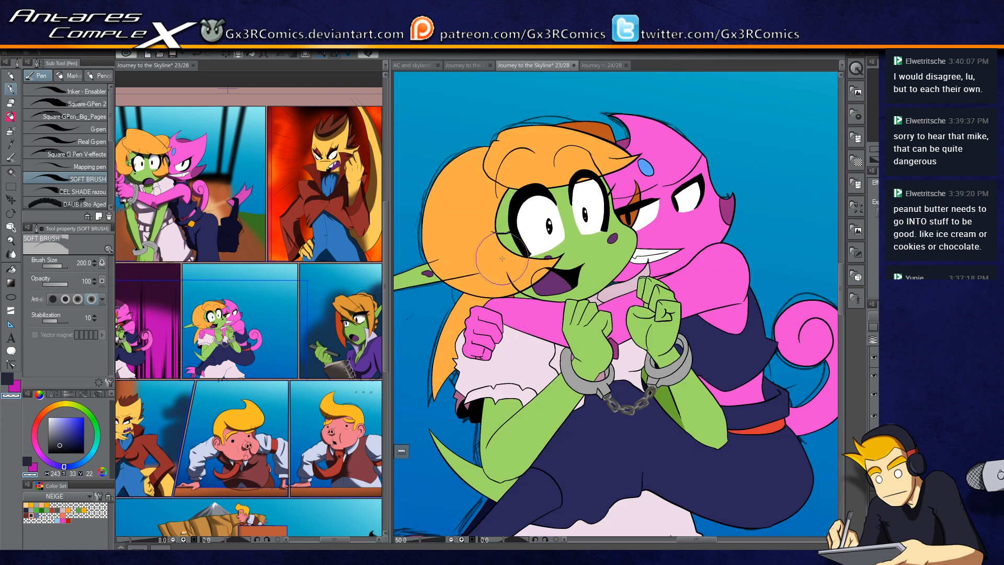
key("w")
key("b")
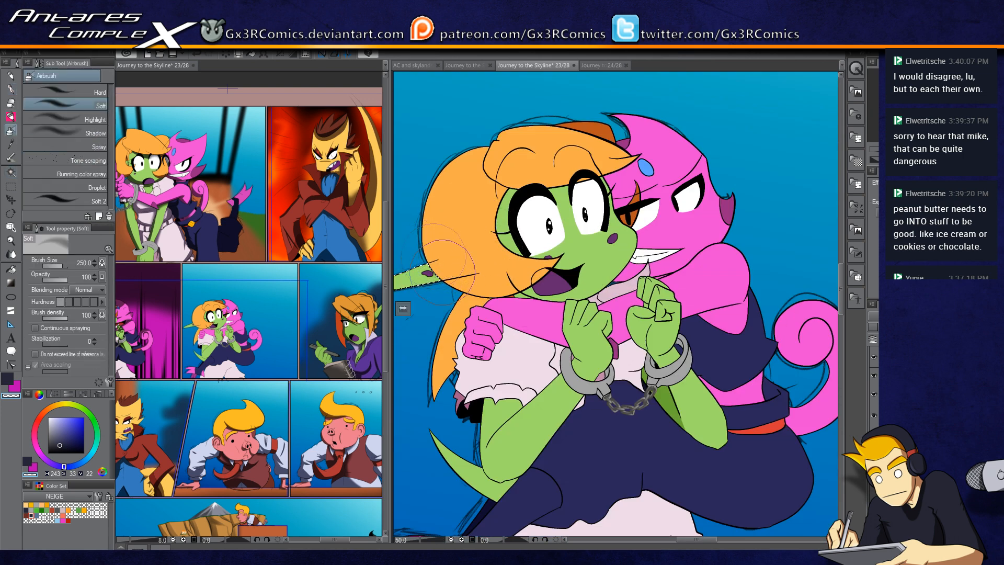
key("c")
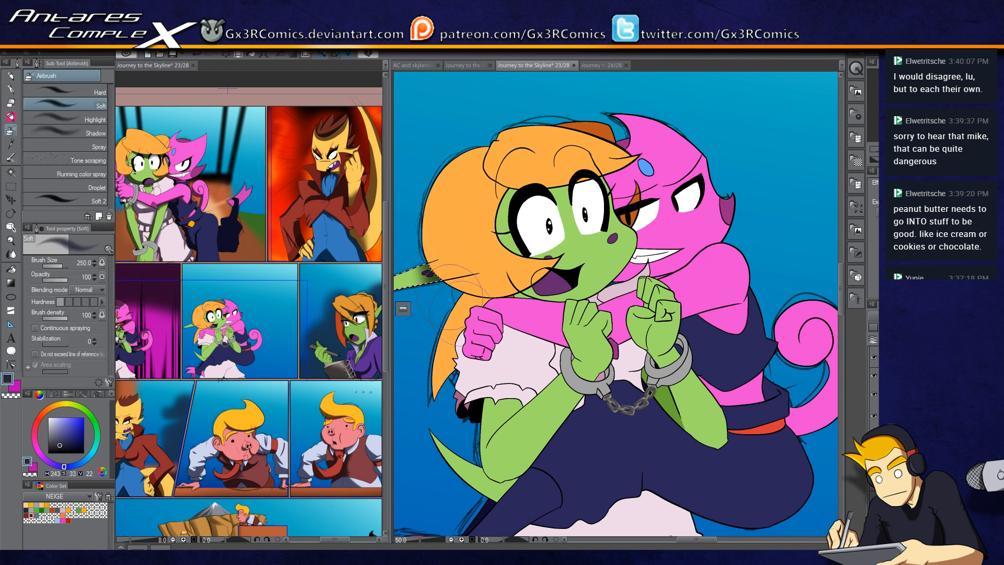
left_click_drag(445, 238, 533, 201)
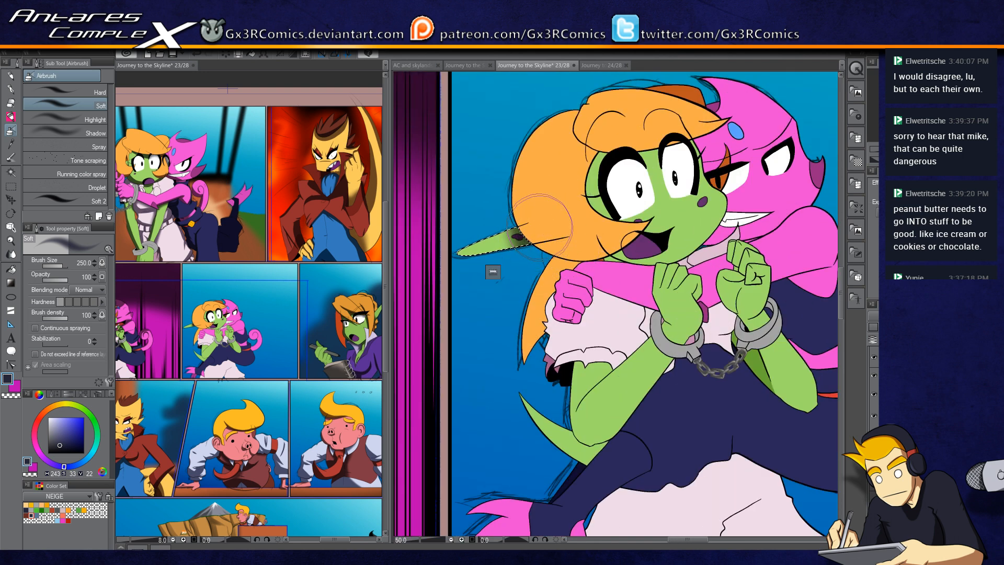
key("p")
Step: Select the goblin's lower arm beside the dress and shade it with soft brush strokes, redoing one stroke
key("w")
left_click(573, 264)
key("p")
key("b")
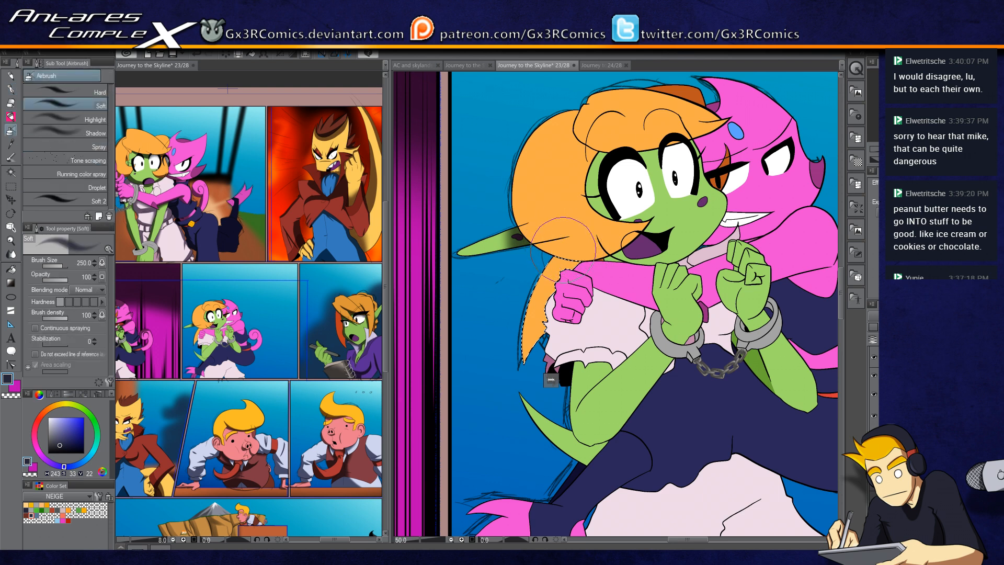
key("w")
left_click_drag(568, 384, 518, 276)
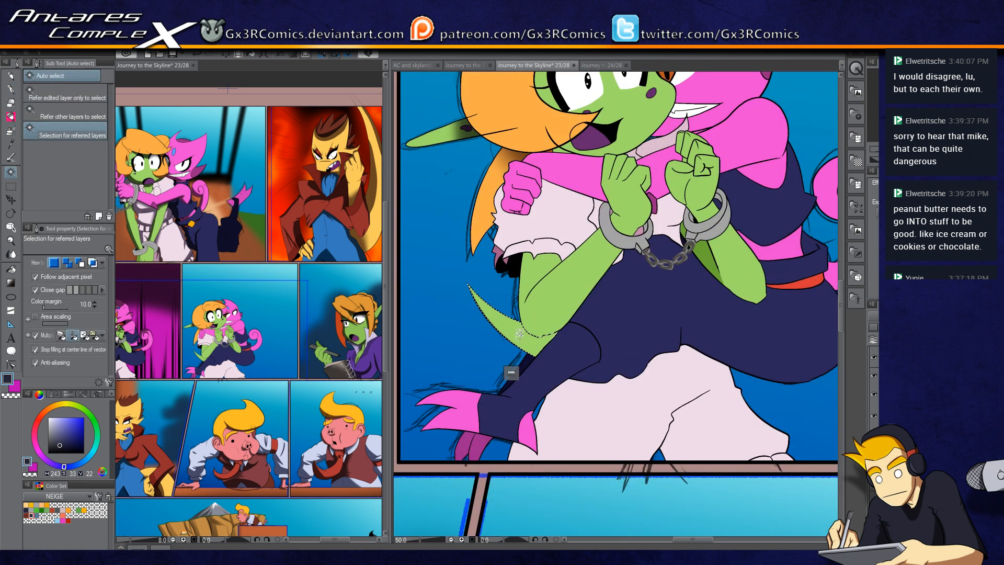
key("p")
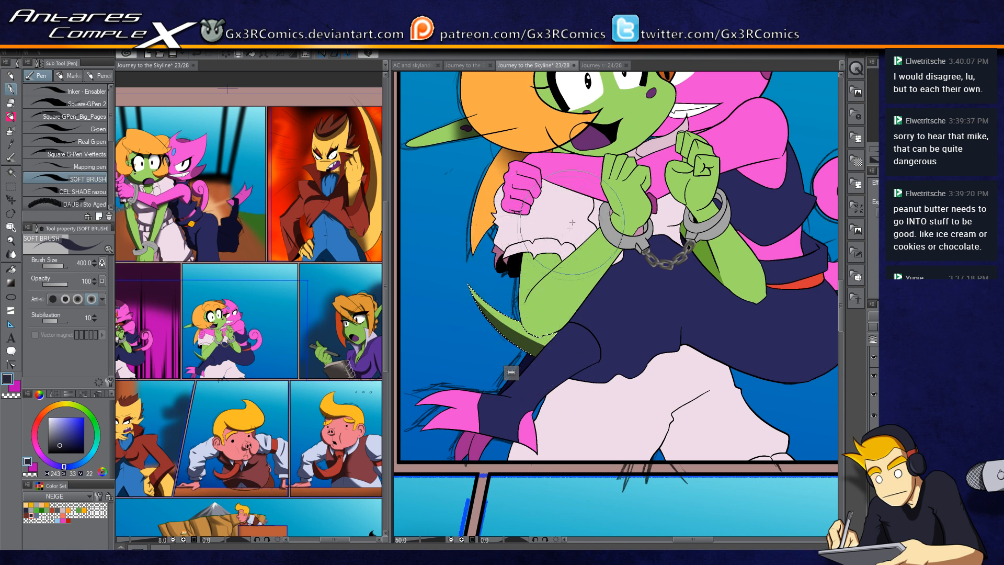
key("w")
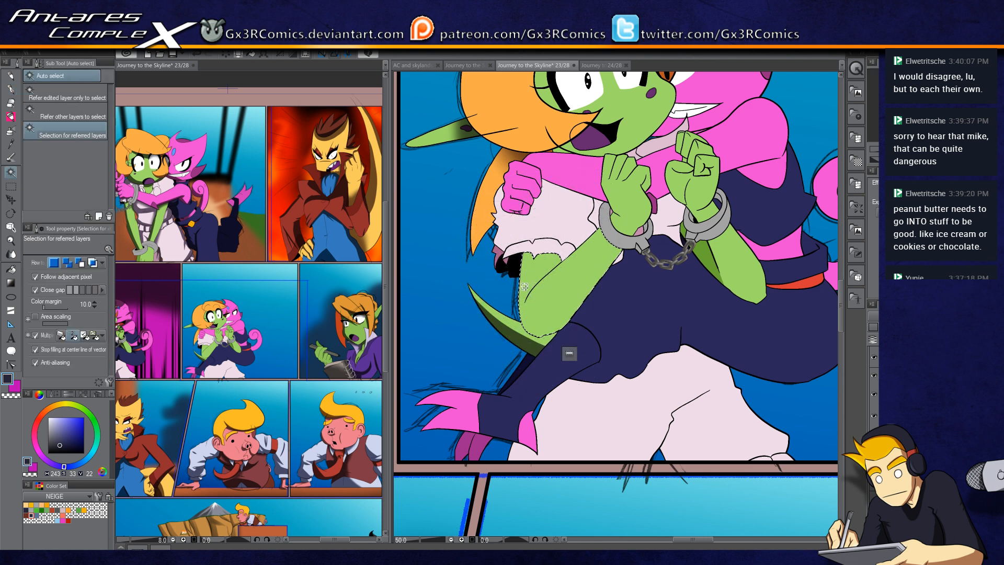
key("p")
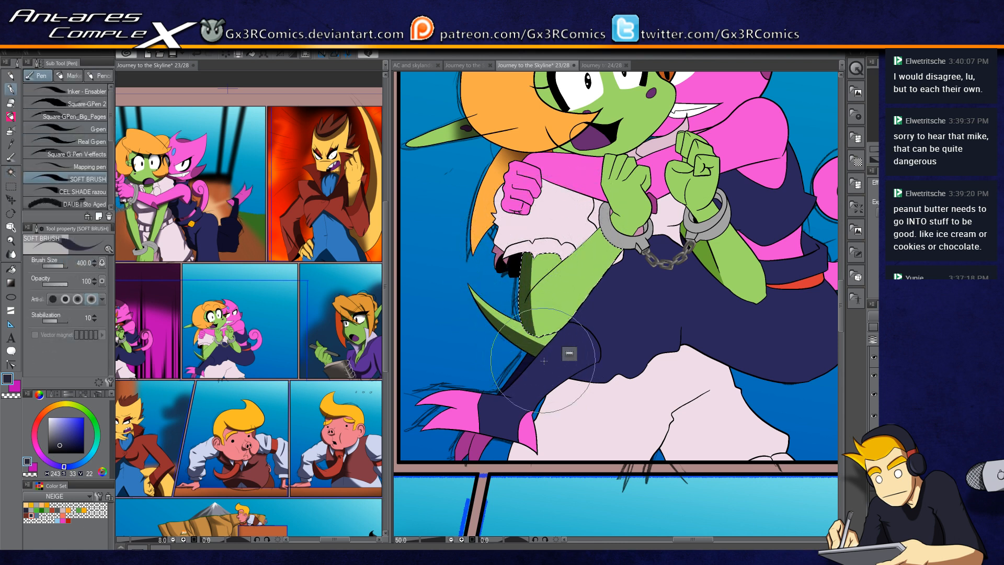
scroll(524, 338, "up", 1)
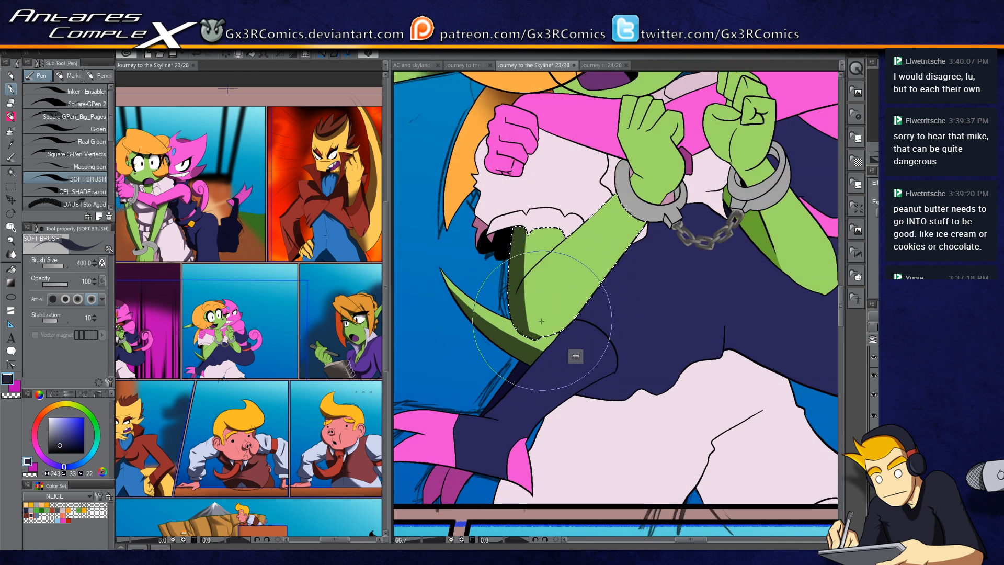
left_click_drag(551, 331, 647, 242)
key("ctrl+z")
left_click_drag(539, 337, 611, 307)
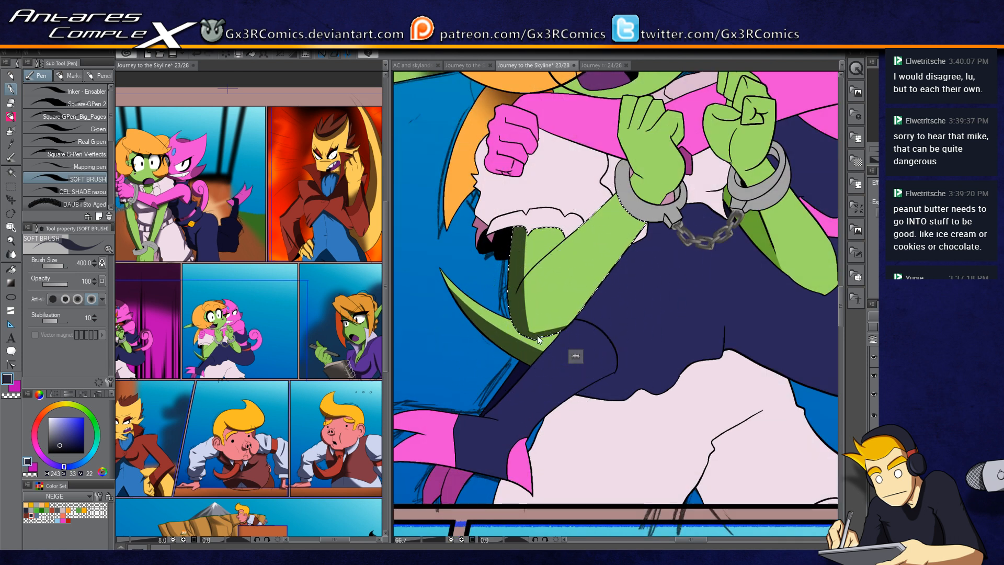
left_click_drag(562, 335, 604, 306)
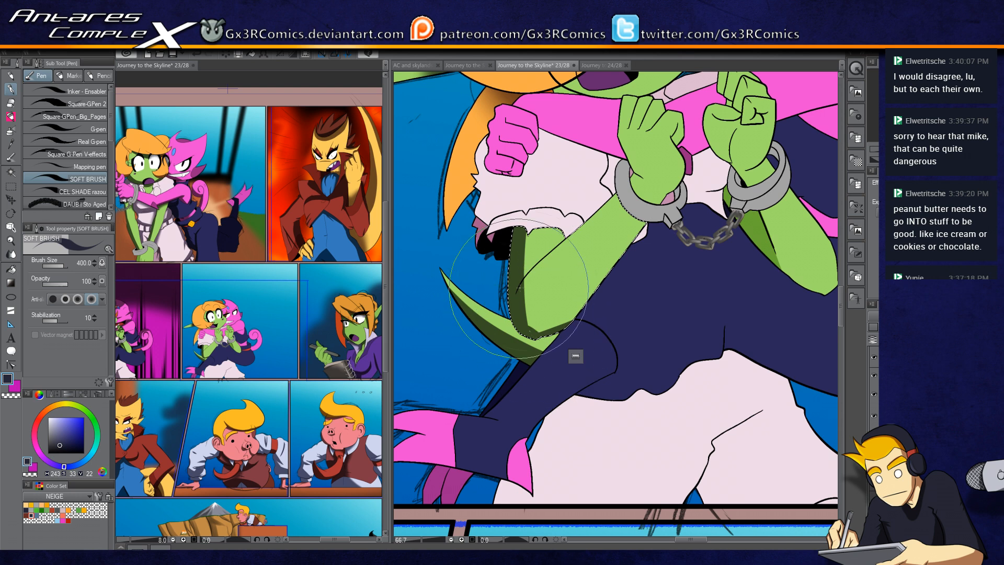
scroll(531, 247, "up", 2)
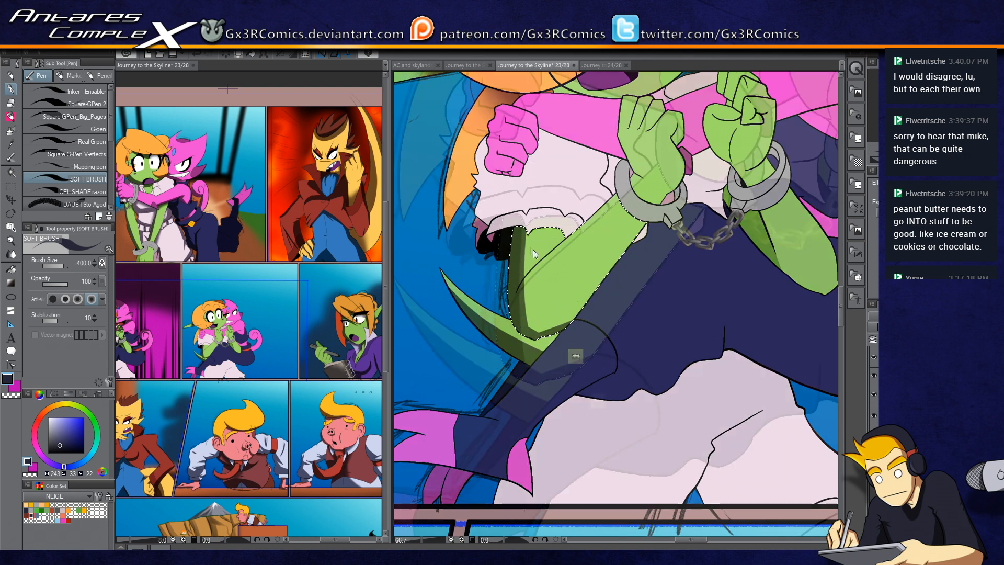
Step: Shade the goblin's selected lower forearm with soft diagonal strokes, redrawing the stroke several times
left_click_drag(499, 296, 541, 209)
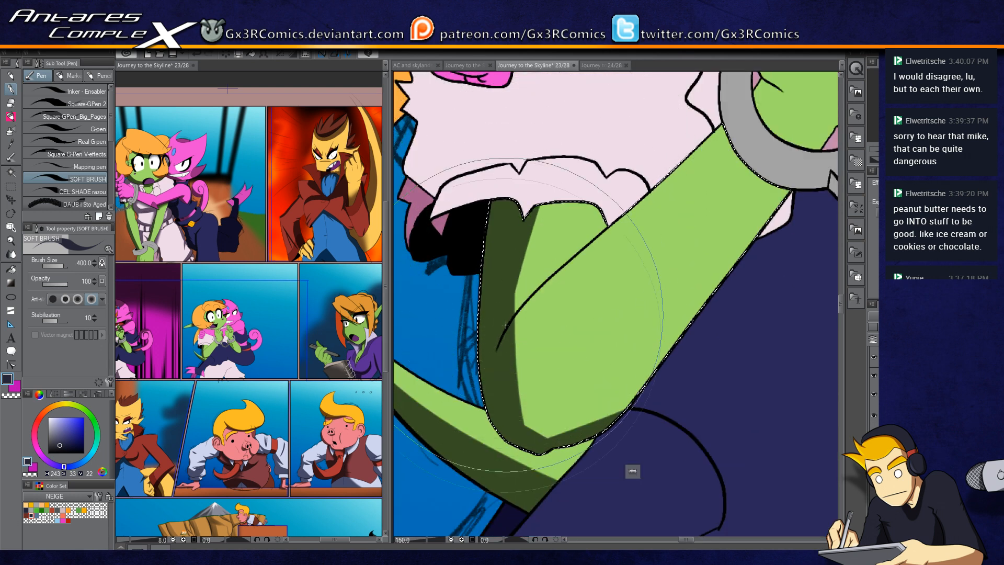
left_click_drag(518, 316, 568, 124)
key("c")
key("c")
left_click_drag(527, 303, 598, 233)
key("ctrl+z")
left_click_drag(496, 325, 611, 221)
key("ctrl+z")
left_click_drag(494, 325, 618, 225)
key("ctrl+z")
left_click_drag(504, 316, 610, 227)
key("ctrl+z")
left_click_drag(506, 314, 607, 224)
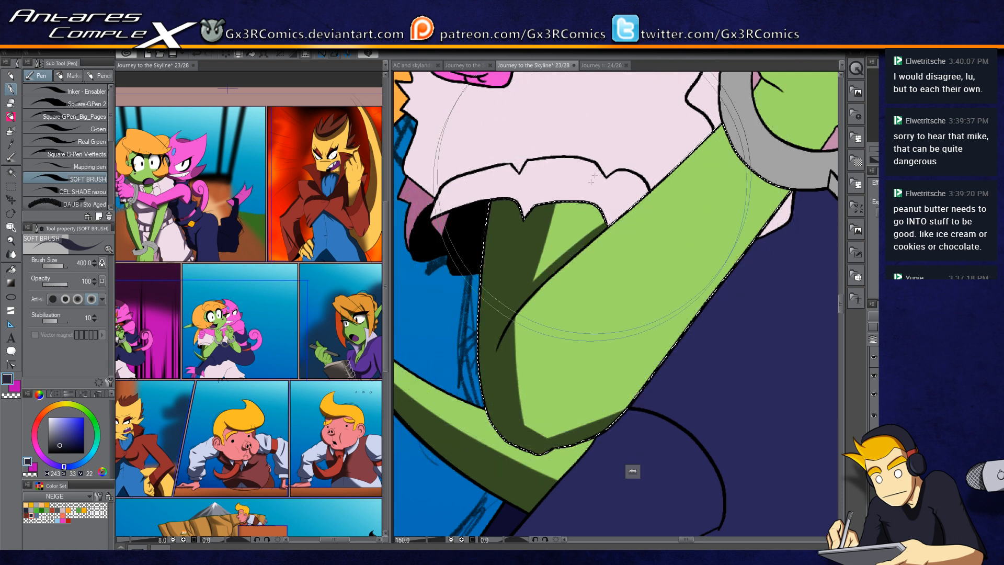
Step: Select the dress hem frills beside the arm and shade them with short vertical soft strokes
key("w")
left_click(462, 190)
key("p")
left_click_drag(456, 175, 435, 230)
key("w")
key("p")
left_click_drag(523, 166, 530, 228)
left_click_drag(530, 157, 538, 211)
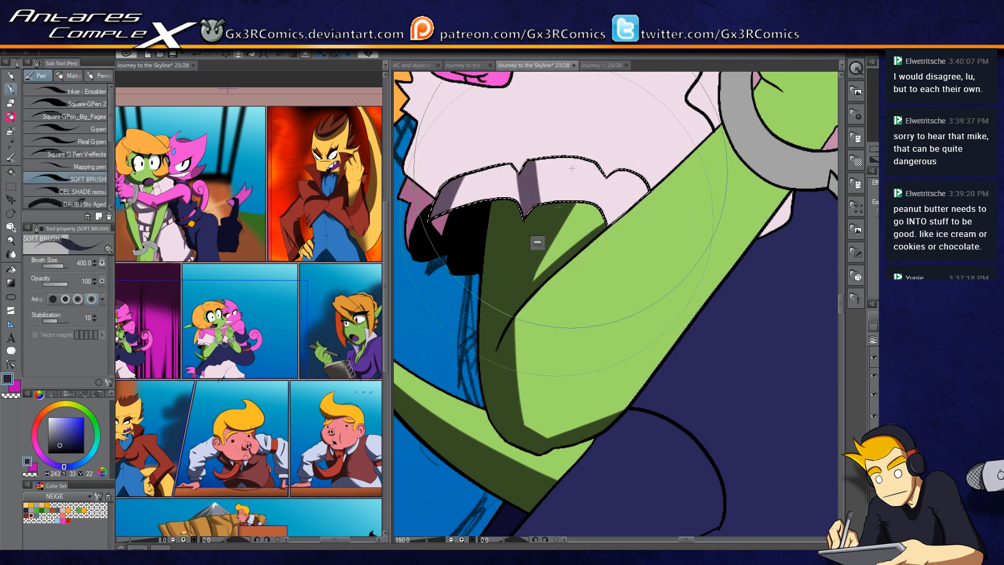
left_click_drag(611, 156, 614, 247)
left_click_drag(553, 217, 612, 401)
Step: Select the white dress under the pink fist and shade its folds with soft brush strokes
key("w")
left_click(506, 303)
key("p")
mouse_move(490, 377)
left_mouse_down()
mouse_move(460, 355)
mouse_move(452, 311)
mouse_move(473, 296)
mouse_move(502, 168)
left_mouse_up()
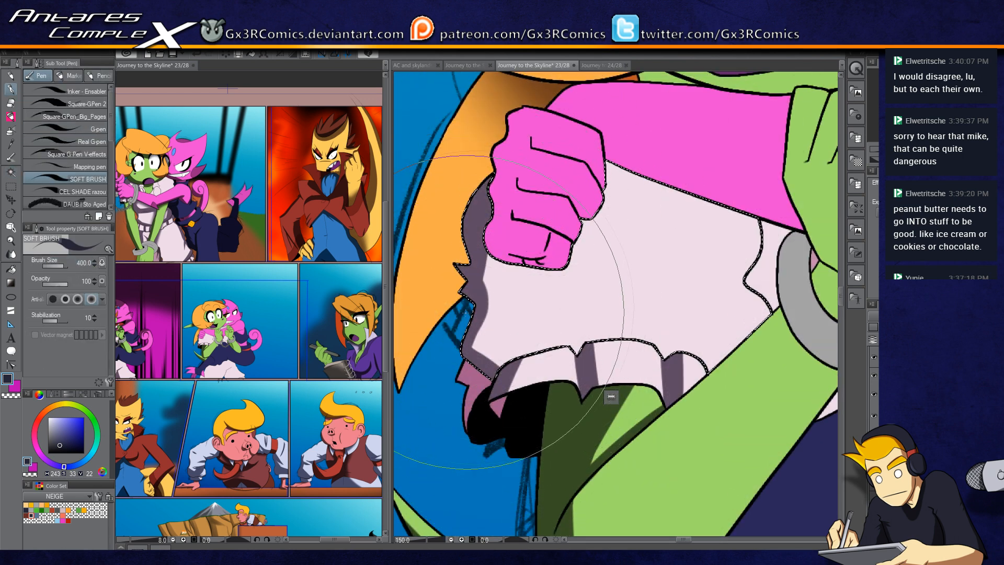
left_click_drag(483, 342, 691, 338)
left_click_drag(601, 161, 766, 228)
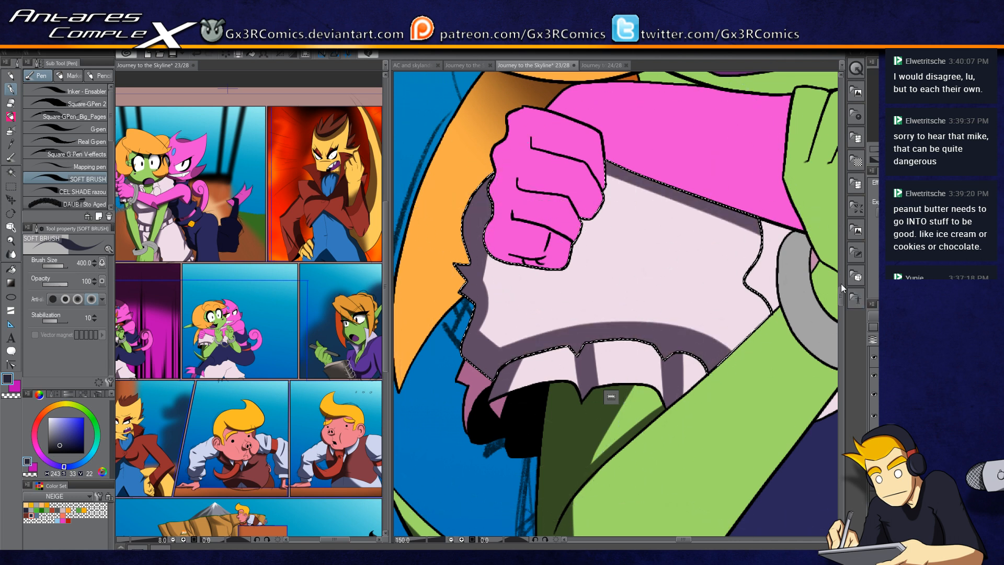
left_click_drag(759, 285, 663, 263)
left_click_drag(487, 248, 496, 365)
mouse_move(482, 305)
left_mouse_down()
mouse_move(559, 366)
mouse_move(601, 368)
left_mouse_up()
mouse_move(547, 251)
left_mouse_down()
mouse_move(491, 285)
mouse_move(453, 272)
left_mouse_up()
mouse_move(579, 255)
left_mouse_down()
mouse_move(529, 284)
mouse_move(500, 324)
left_mouse_up()
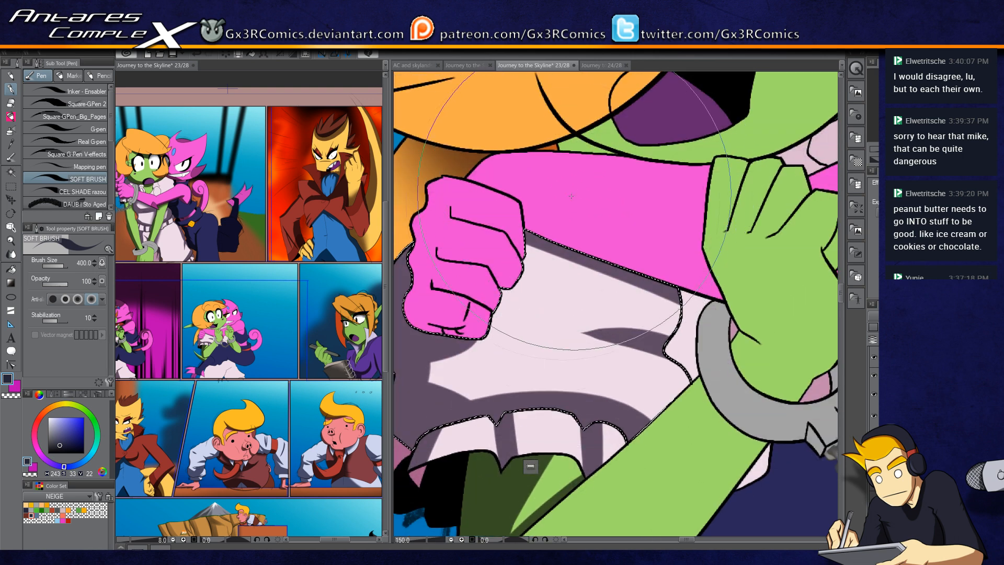
left_click_drag(560, 213, 544, 330)
Step: Select the small green area under the goblin's chin and shade it with a soft stroke
key("w")
left_click(563, 263)
key("p")
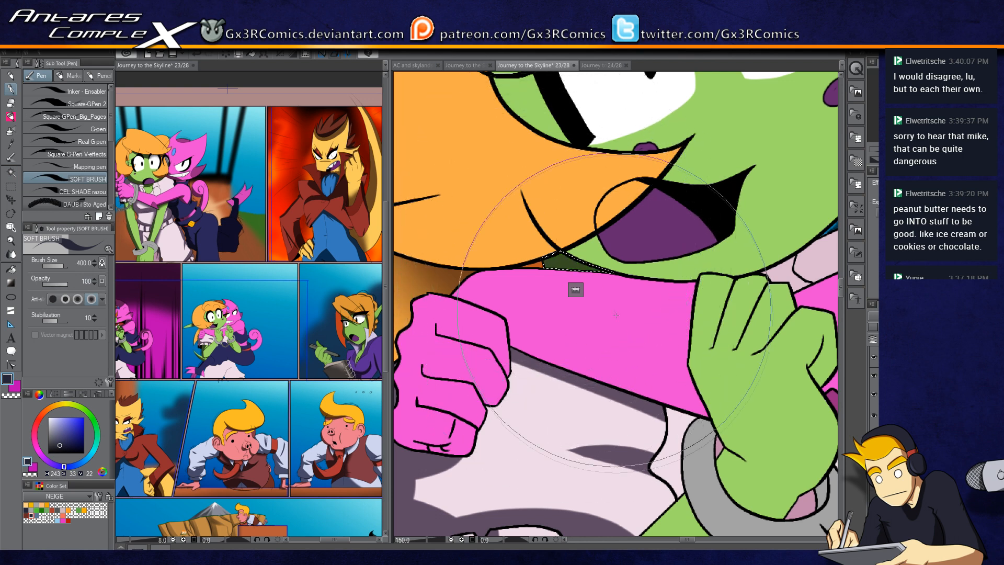
left_click_drag(459, 178, 616, 304)
Step: Select the goblin's orange hair and shade its lower edge beside the face
key("w")
left_click(575, 243)
scroll(575, 246, "down", 2)
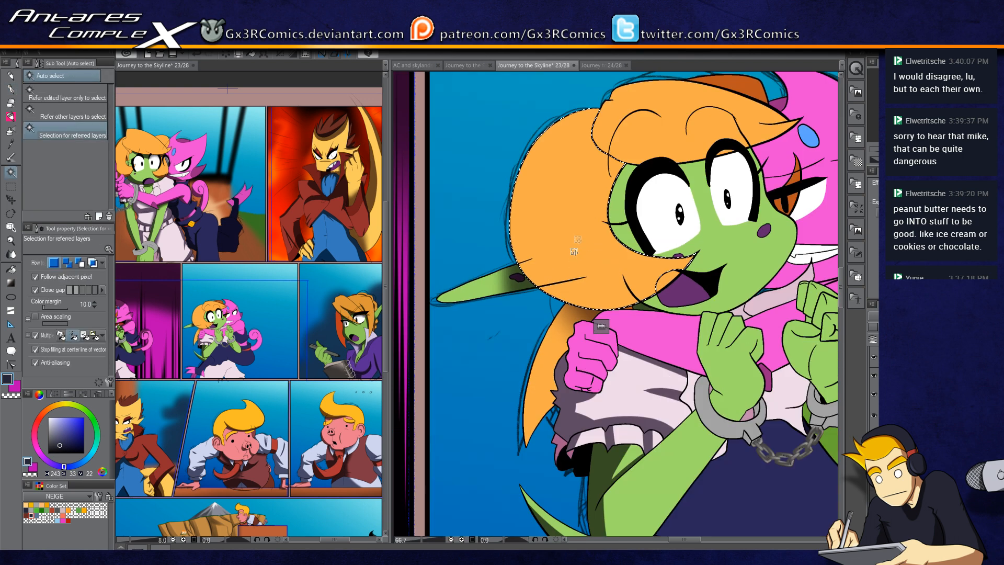
key("p")
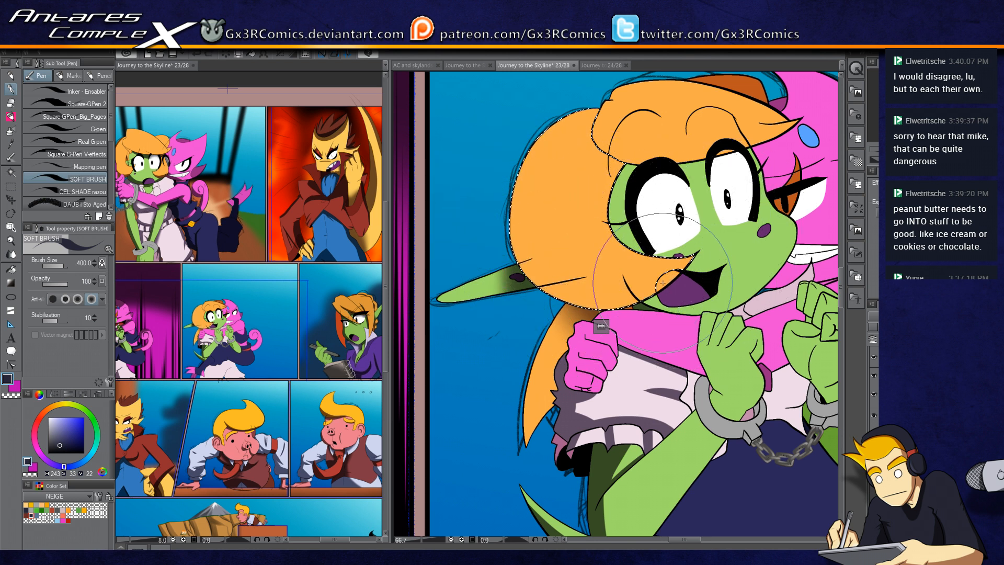
key("w")
key("p")
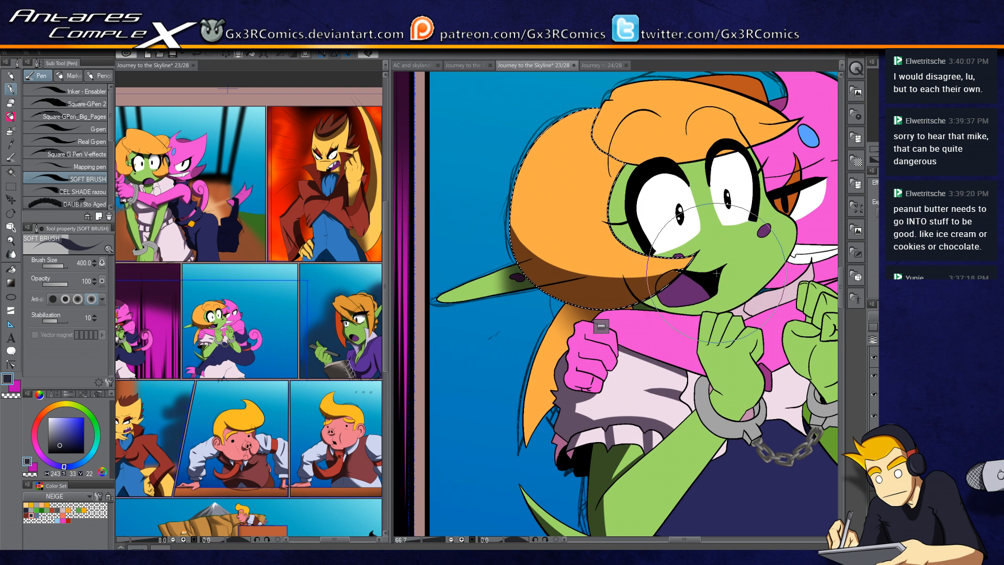
left_click_drag(732, 271, 636, 310)
key("w")
left_click(522, 238)
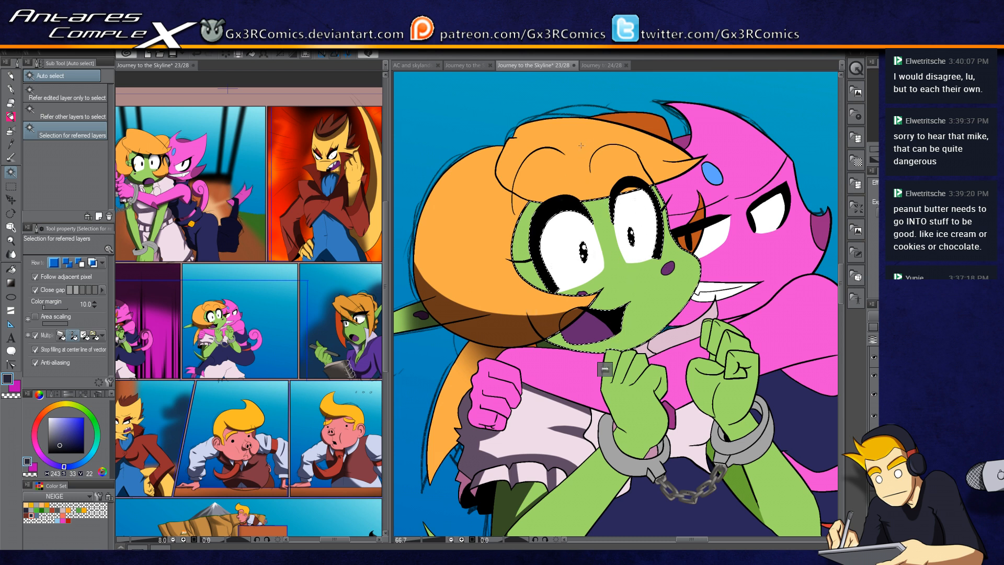
key("p")
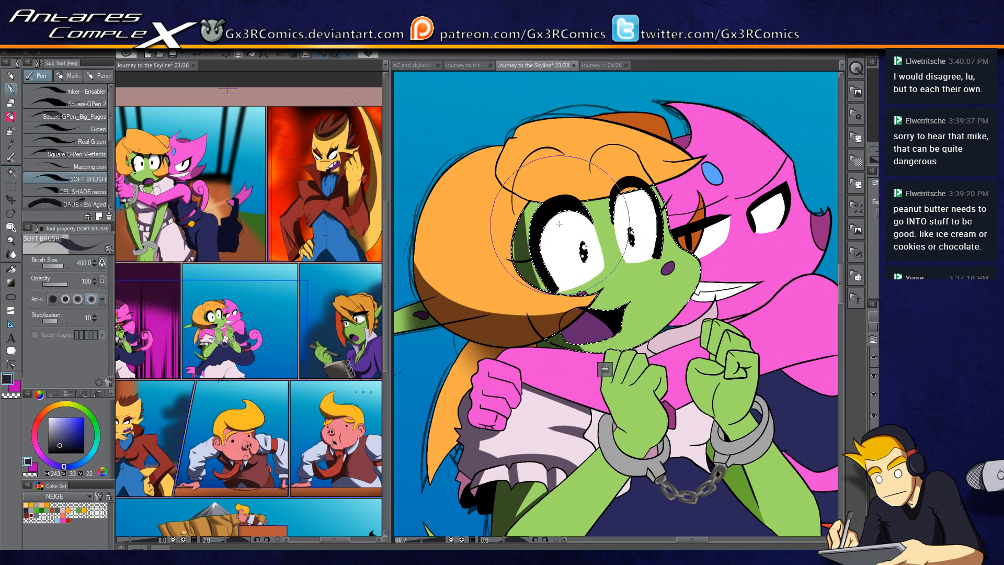
key("ctrl+d")
left_click_drag(604, 313, 626, 219)
Step: Select the pink fist, shrink the soft brush to 150 and shade the fist's lower knuckles
key("w")
key("p")
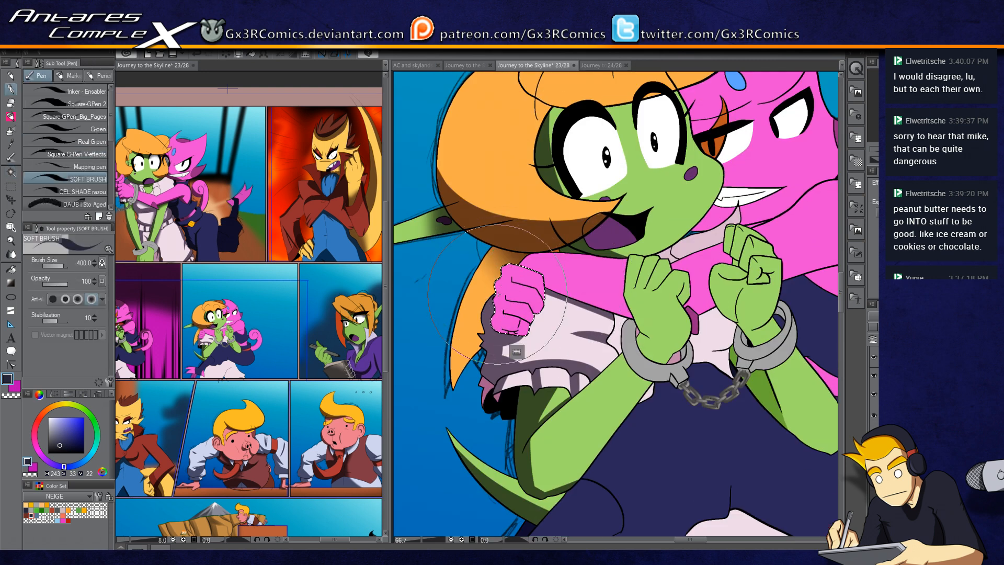
scroll(503, 272, "up", 4)
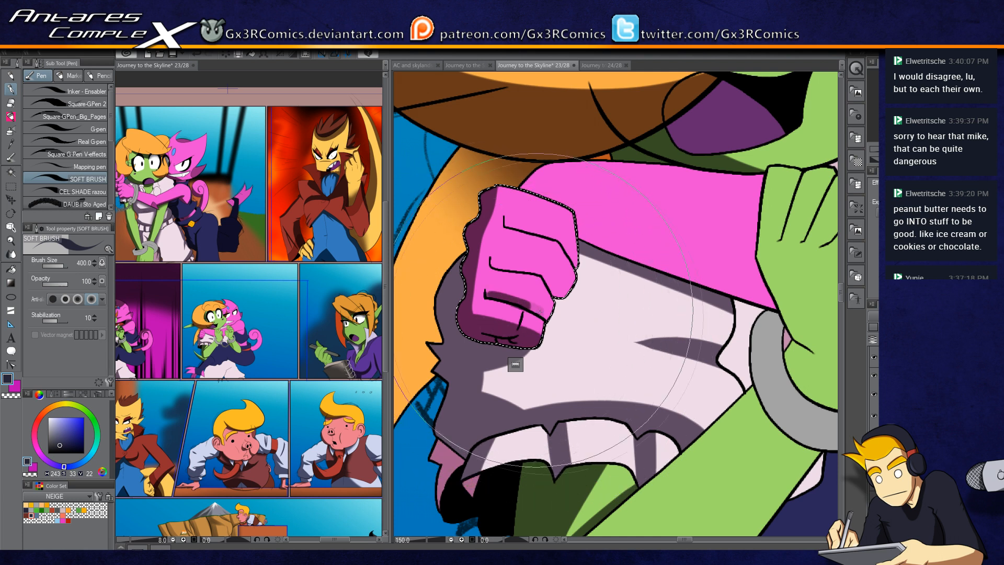
key("ctrl+z")
key("bracketleft")
key("bracketleft")
key("bracketleft")
key("bracketleft")
key("bracketleft")
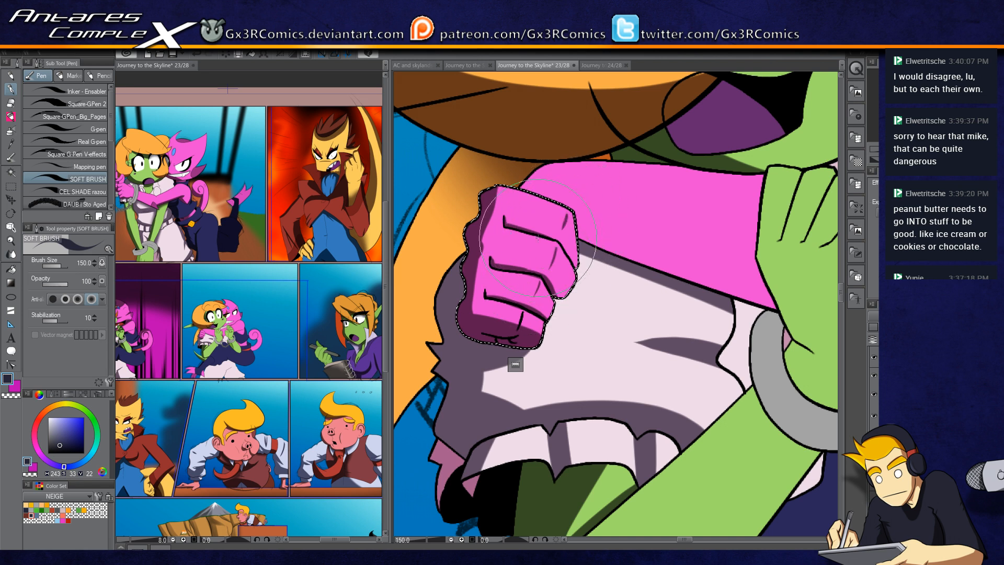
key("c")
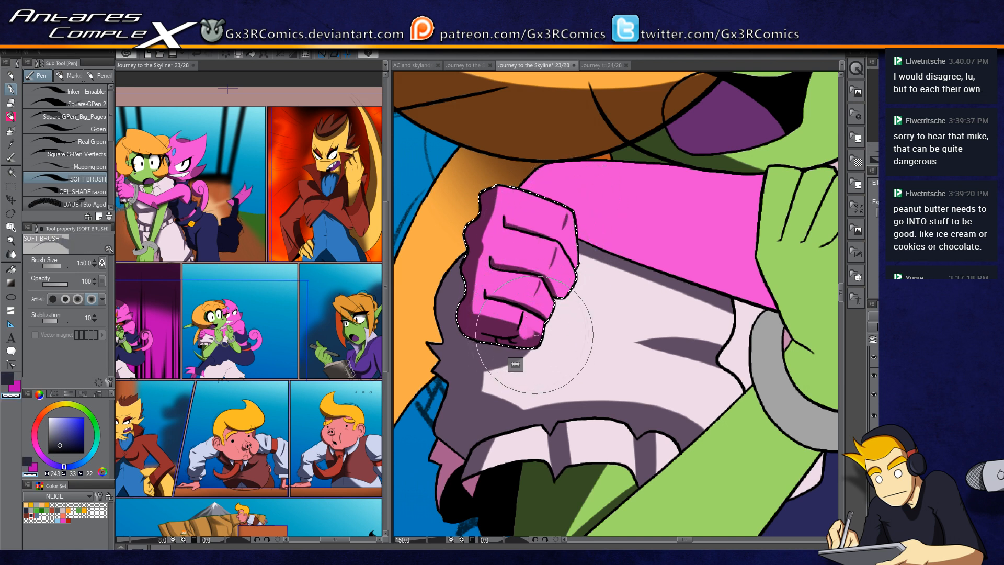
key("c")
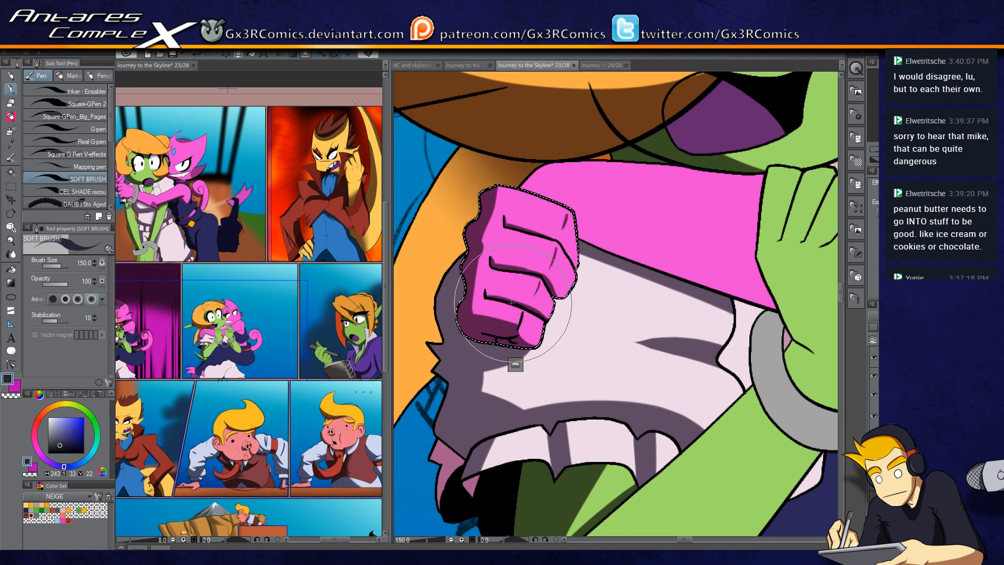
key("c")
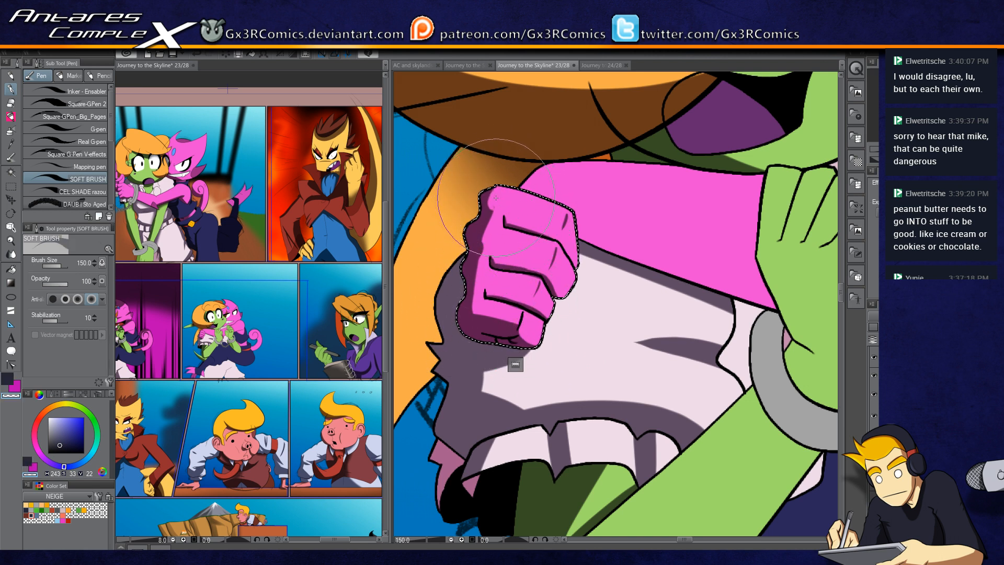
Step: Select the dress top beneath the fist and shade it with broad soft strokes
key("w")
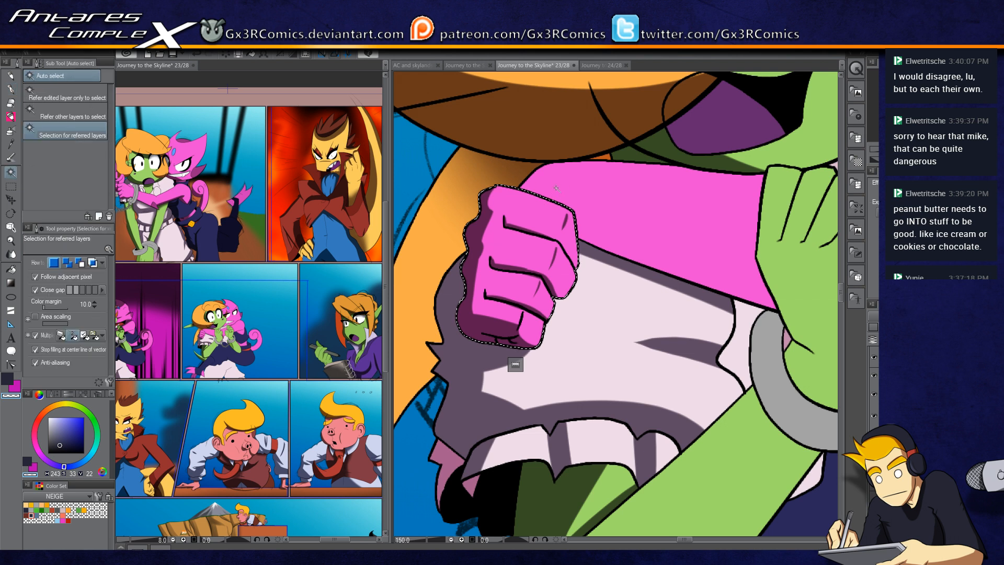
key("p")
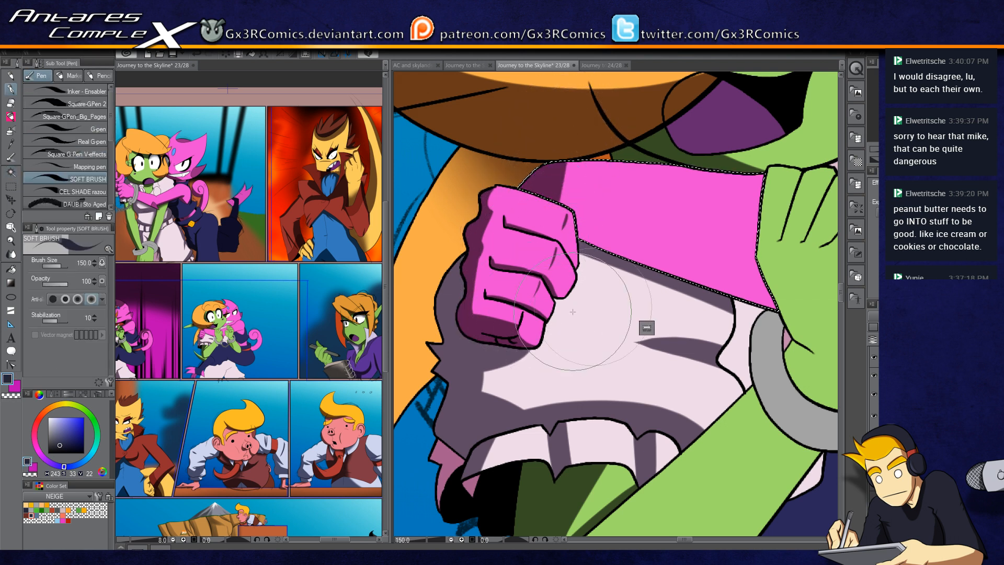
left_click_drag(622, 314, 451, 297)
left_click_drag(450, 222, 634, 282)
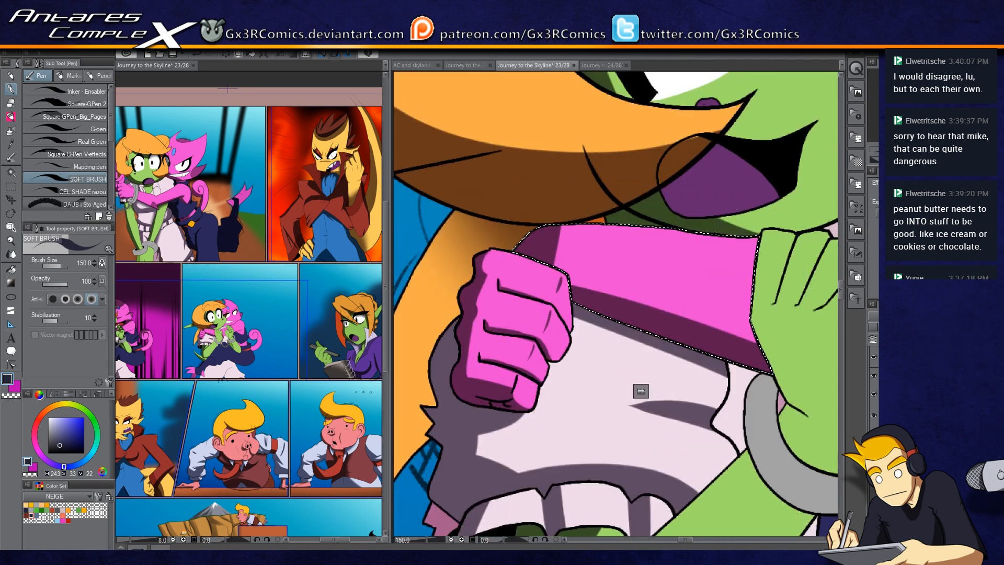
left_click_drag(684, 539, 606, 539)
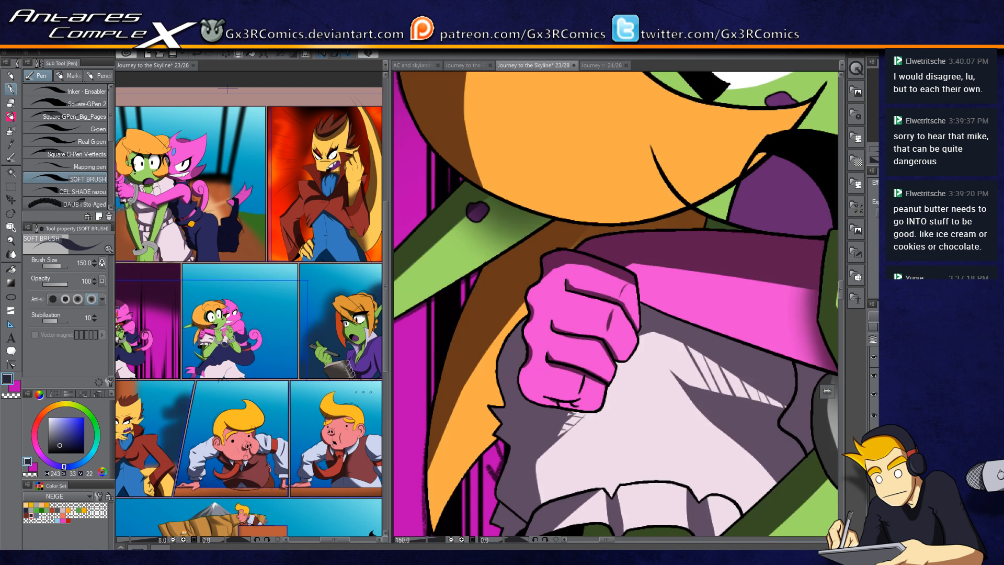
left_click(934, 107)
left_click_drag(703, 202, 612, 361)
left_click_drag(444, 280, 706, 344)
Step: Select the small dress patches beside the handcuff and shade them, switching to the soft airbrush
key("w")
left_click(694, 307)
left_click(624, 344)
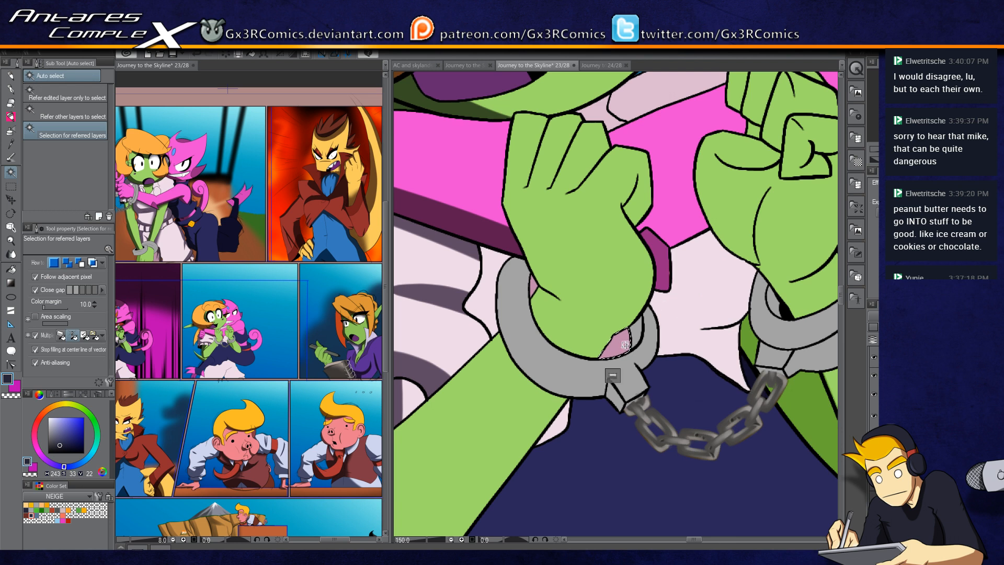
left_click(695, 316, "shift")
key("p")
mouse_move(650, 325)
left_mouse_down()
mouse_move(696, 324)
mouse_move(585, 341)
mouse_move(706, 325)
mouse_move(552, 355)
mouse_move(799, 319)
mouse_move(605, 329)
mouse_move(792, 315)
left_mouse_up()
key("b")
mouse_move(627, 261)
left_mouse_down()
mouse_move(639, 266)
mouse_move(630, 277)
left_mouse_up()
left_click_drag(549, 337, 763, 280)
left_click_drag(623, 350, 679, 285)
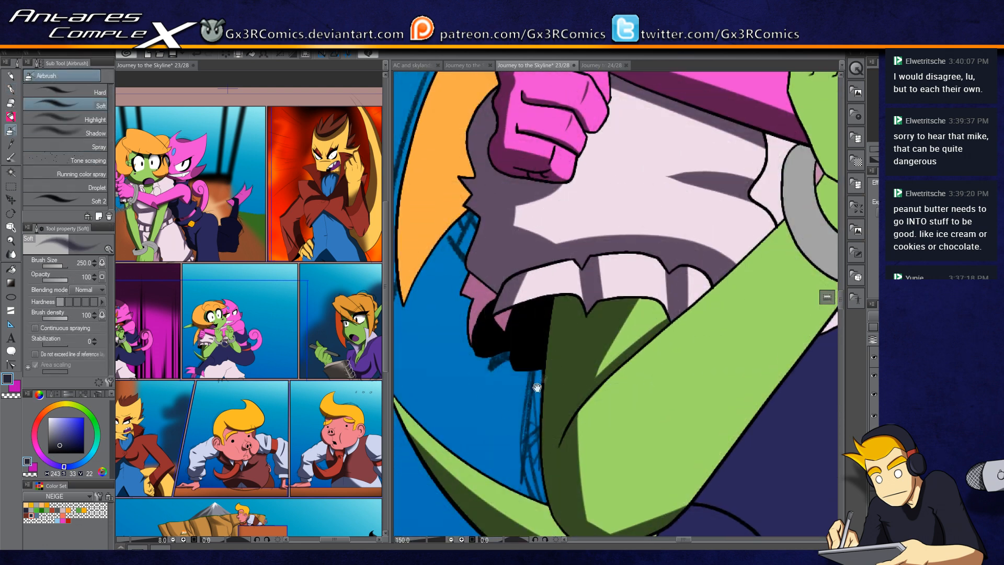
Step: Select the small pink slivers at the frill's inner edge and shade them with the soft brush
left_click_drag(536, 387, 556, 332)
key("w")
key("p")
mouse_move(499, 204)
left_mouse_down()
mouse_move(477, 258)
mouse_move(535, 209)
left_mouse_up()
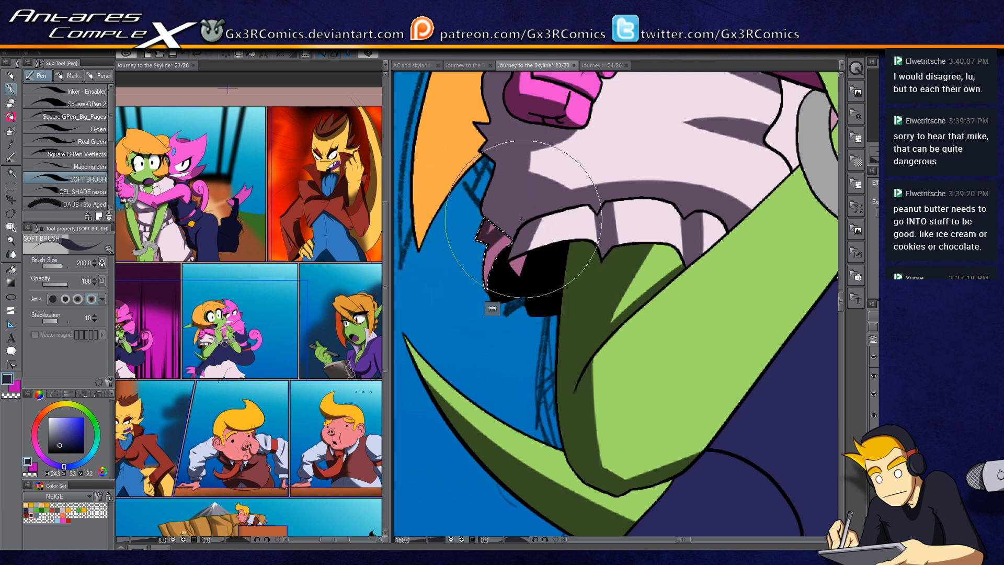
key("w")
left_click(521, 260)
key("p")
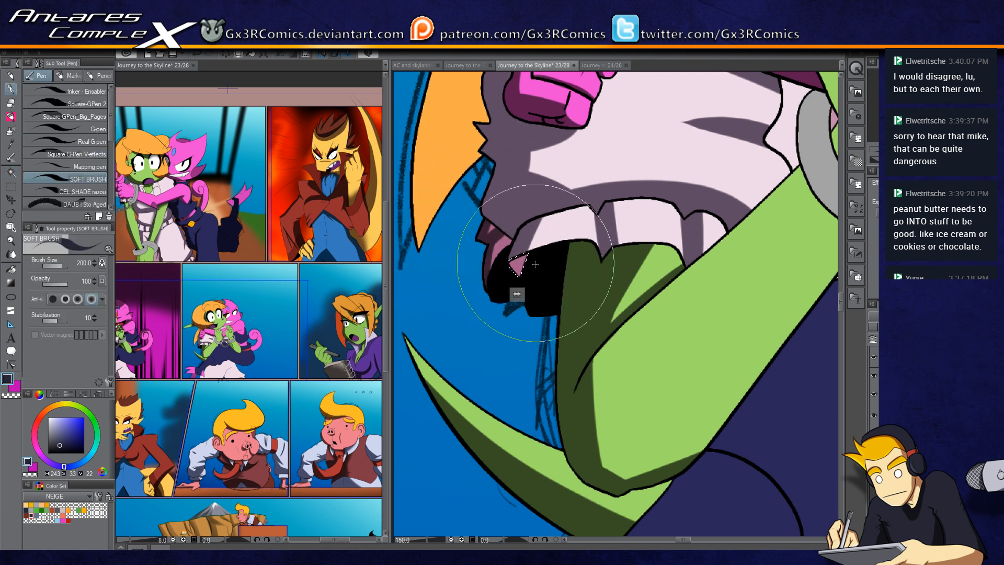
left_click_drag(570, 225, 497, 382)
Step: Select the dress, shrink the brush to 150 and shade the folds around the fist and frills
key("w")
left_click(477, 308)
key("p")
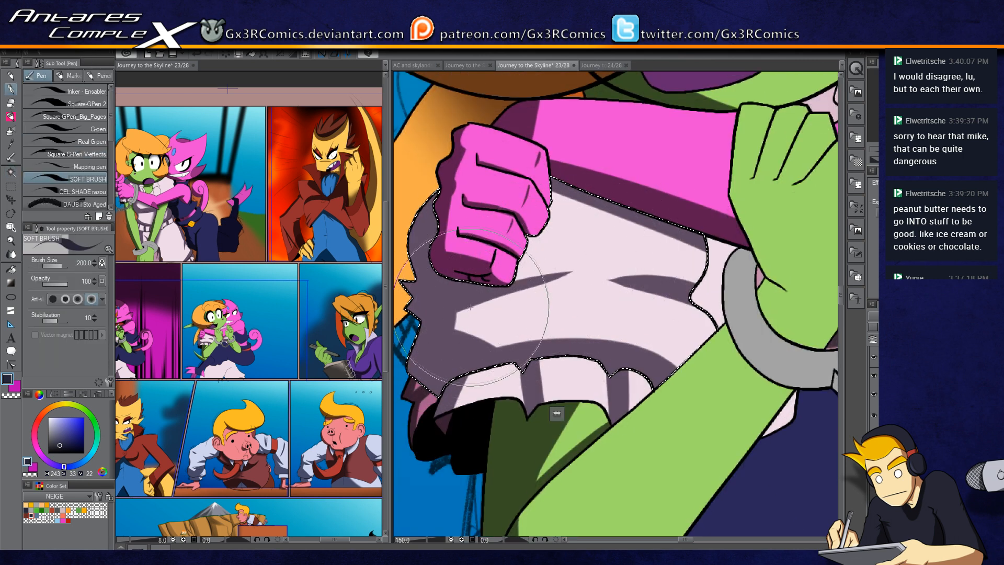
key("bracketleft")
key("bracketleft")
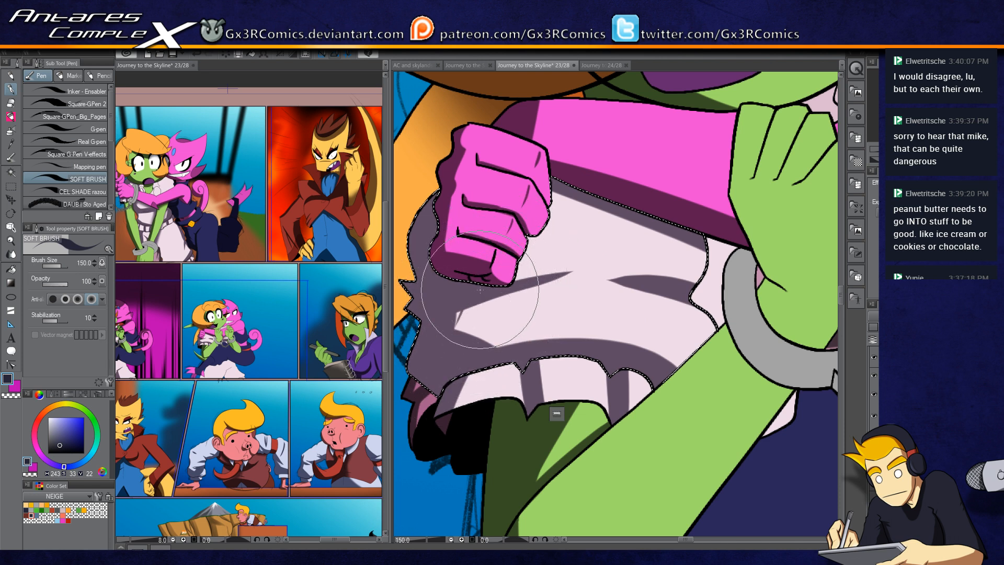
mouse_move(474, 304)
left_mouse_down()
mouse_move(491, 292)
mouse_move(473, 325)
mouse_move(506, 288)
mouse_move(485, 322)
left_mouse_up()
left_click_drag(527, 288, 500, 320)
mouse_move(537, 284)
left_mouse_down()
mouse_move(515, 309)
mouse_move(531, 303)
left_mouse_up()
left_click_drag(554, 200, 588, 201)
left_click_drag(672, 172, 540, 404)
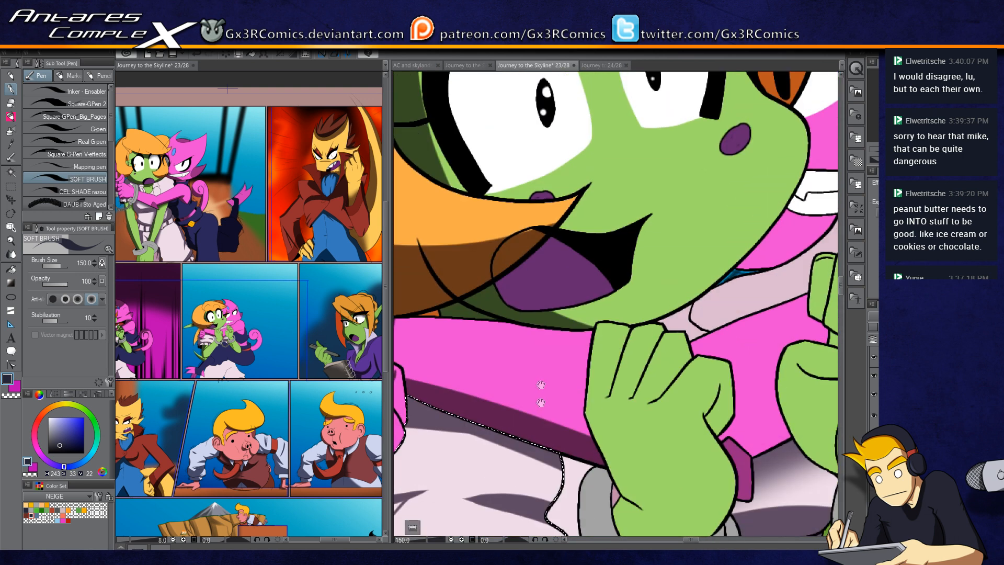
Step: Select the goblin's open mouth and shade its interior, redoing one stroke
key("w")
left_click(560, 267)
key("p")
left_click_drag(514, 252, 510, 293)
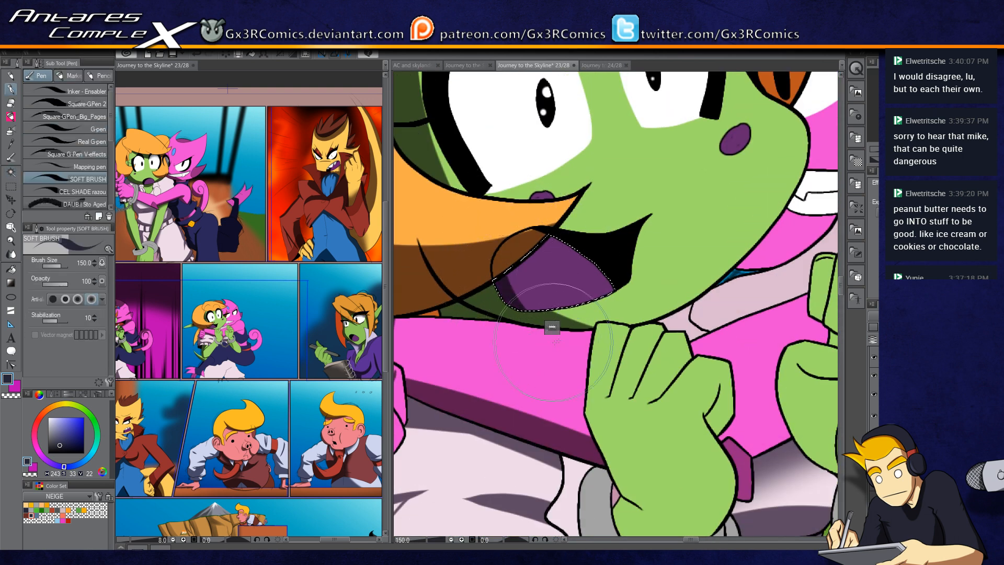
key("ctrl+z")
mouse_move(543, 216)
left_mouse_down()
mouse_move(508, 258)
mouse_move(500, 290)
left_mouse_up()
left_click_drag(579, 403, 611, 204)
Step: Select the dress beside the left handcuff and shade it with soft strokes
key("w")
left_click(608, 282)
key("p")
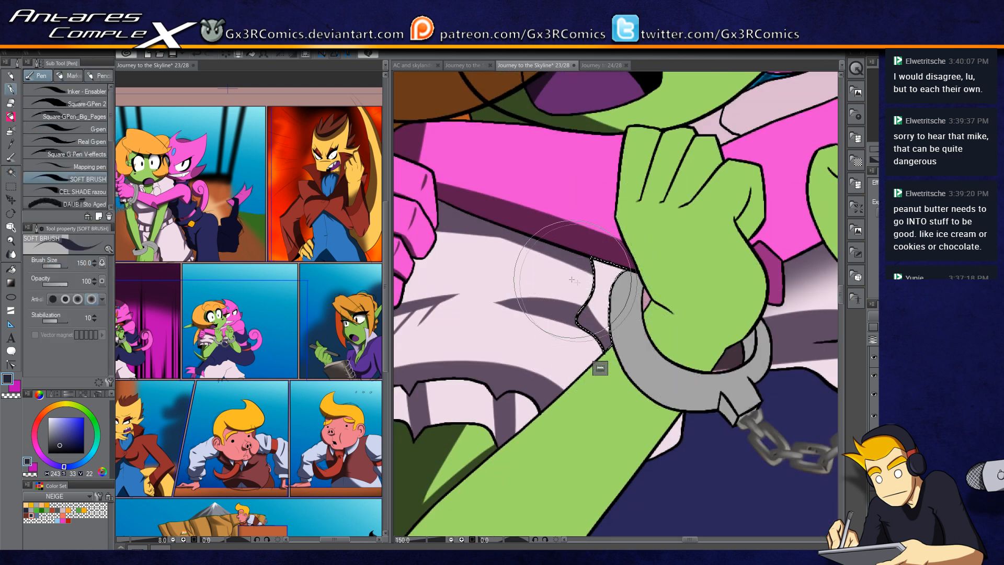
left_click_drag(793, 386, 655, 280)
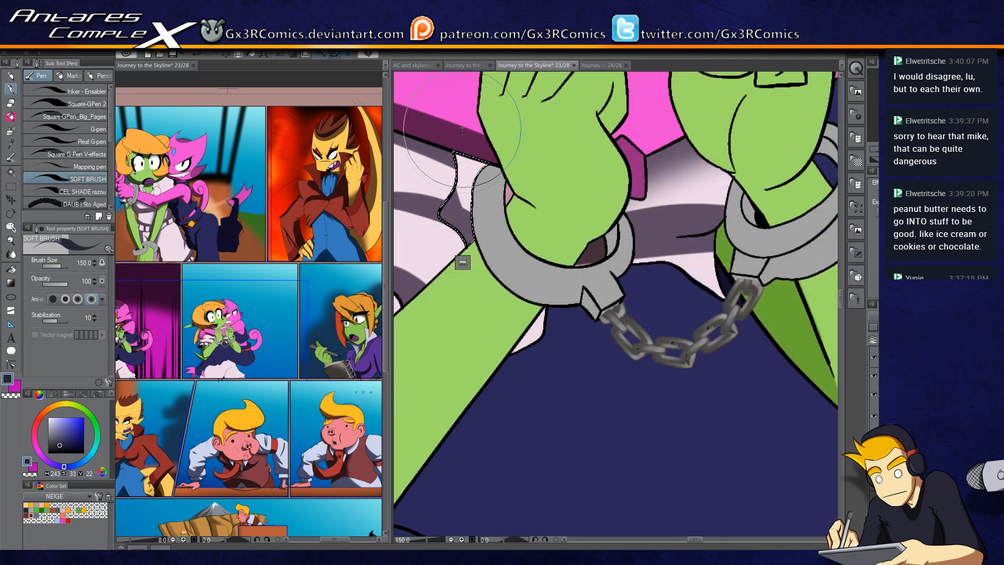
left_click_drag(575, 351, 544, 304)
Step: Select the dress patch under the arm near the chain and shade it
key("w")
left_click(503, 286)
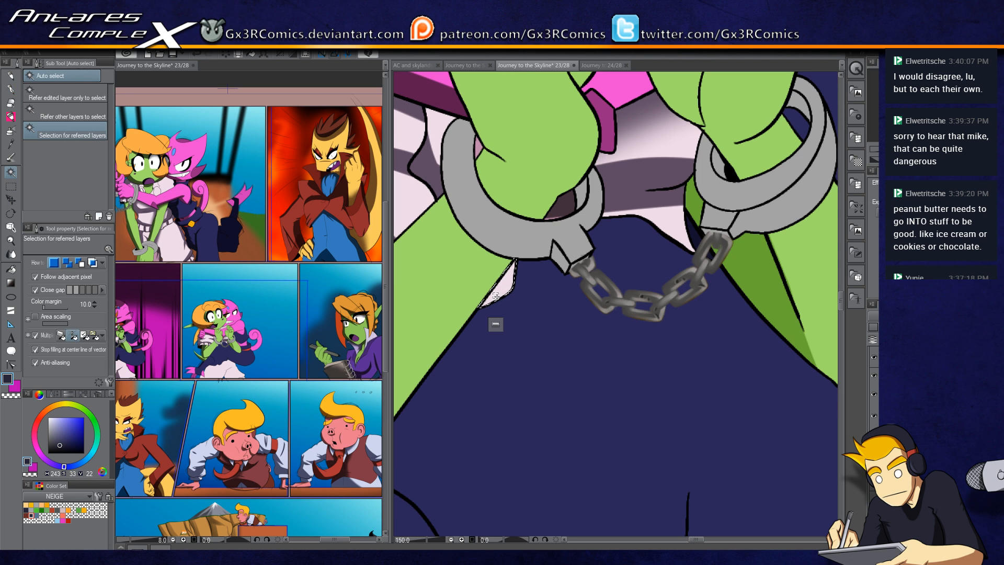
key("p")
left_click_drag(472, 292, 502, 340)
left_click_drag(632, 341, 531, 427)
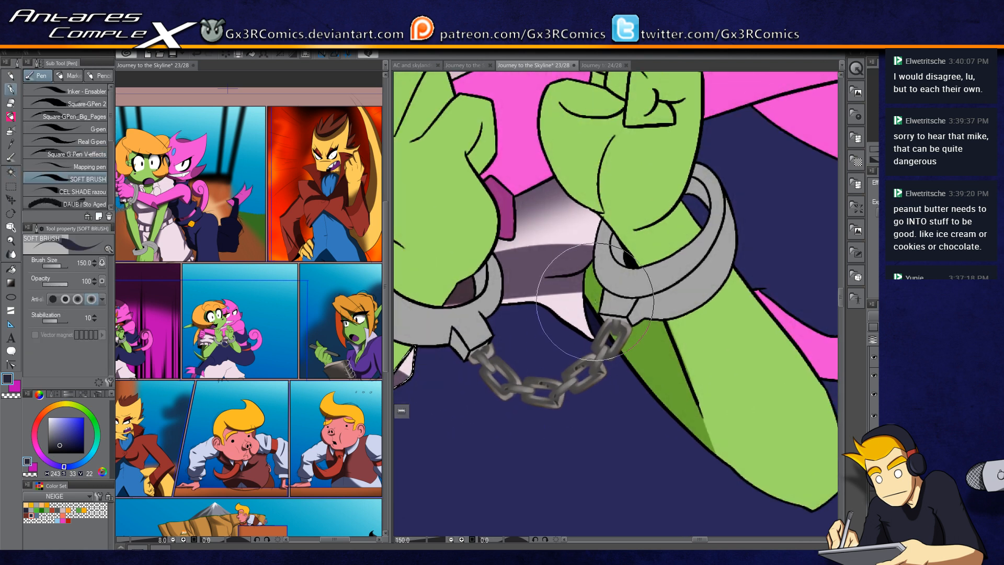
Step: Select the goblin's right forearm, enlarge the brush to 250 and shade the arm with long soft strokes
key("w")
left_click(584, 323)
key("p")
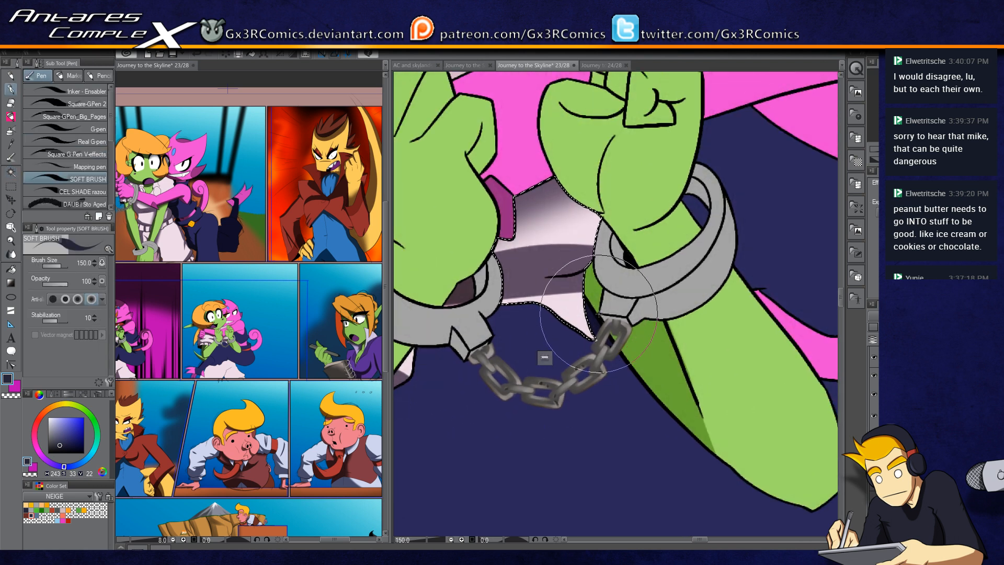
key("w")
left_click(640, 356)
key("p")
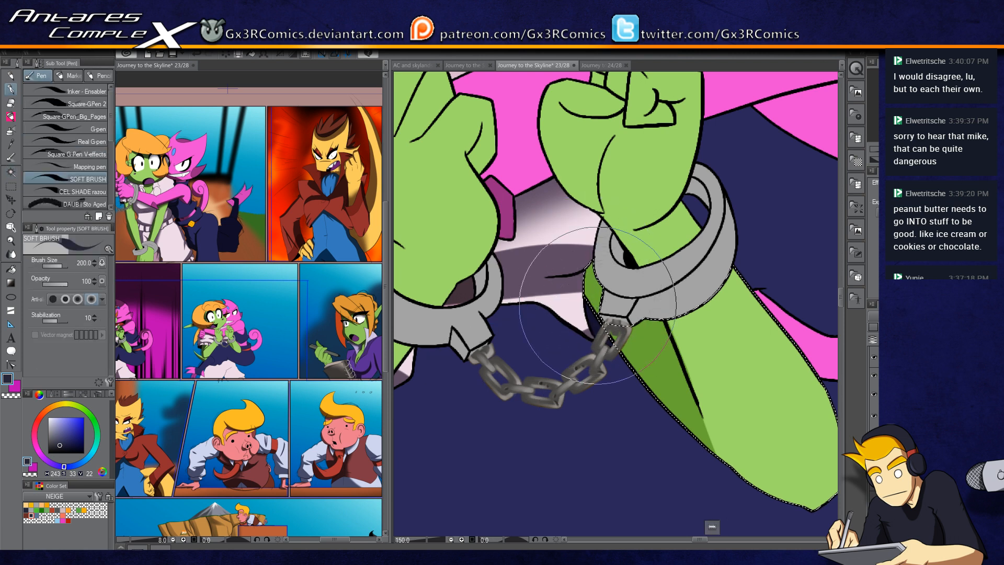
key("bracketright")
key("bracketright")
key("bracketright")
left_click_drag(602, 224, 715, 467)
left_click_drag(600, 235, 714, 480)
left_click_drag(578, 204, 729, 473)
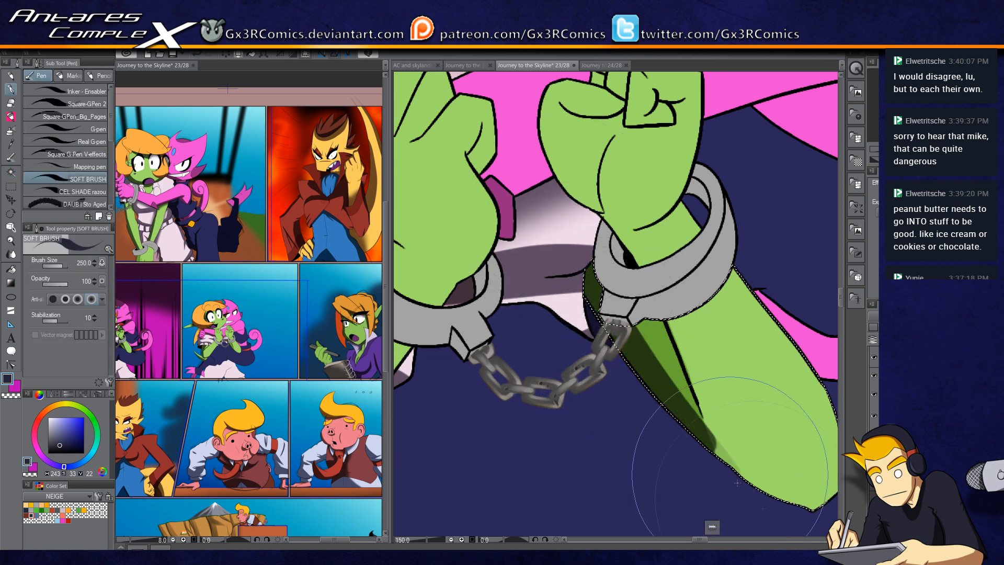
mouse_move(625, 336)
left_mouse_down()
mouse_move(738, 473)
mouse_move(619, 414)
left_mouse_up()
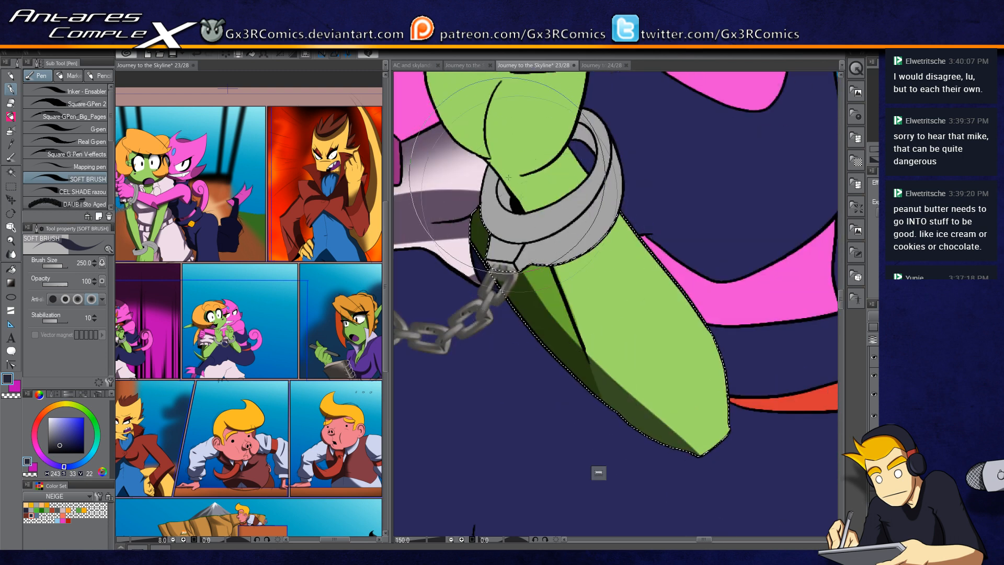
left_click_drag(554, 246, 612, 413)
left_click_drag(541, 203, 633, 414)
left_click_drag(606, 327, 545, 365)
Step: Select the dark dress area beside the right forearm and shade it with soft strokes
key("w")
left_click(621, 313)
key("p")
left_click_drag(595, 283, 640, 384)
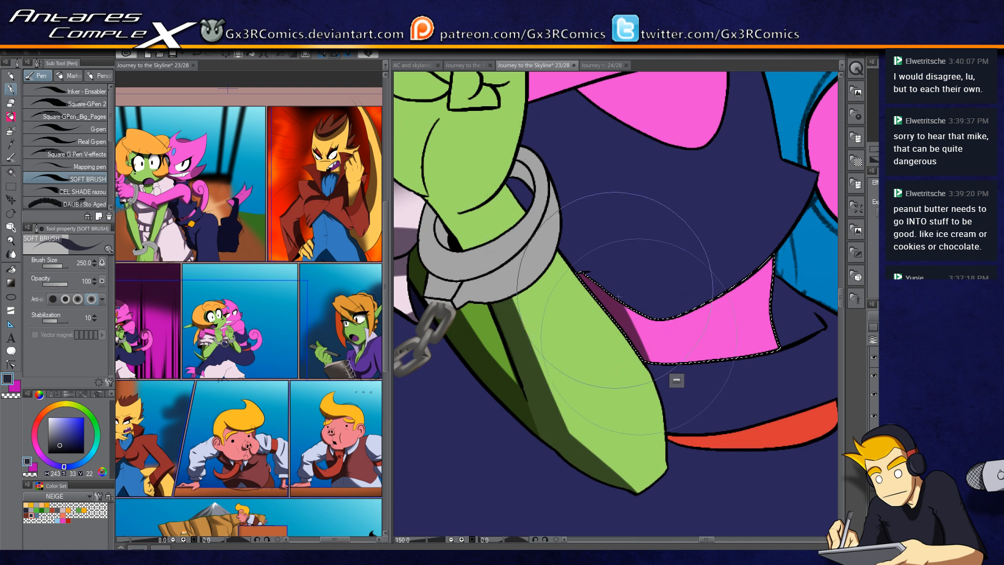
left_click_drag(585, 242, 650, 417)
left_click_drag(577, 213, 702, 438)
mouse_move(411, 465)
left_mouse_down()
mouse_move(561, 323)
mouse_move(667, 275)
left_mouse_up()
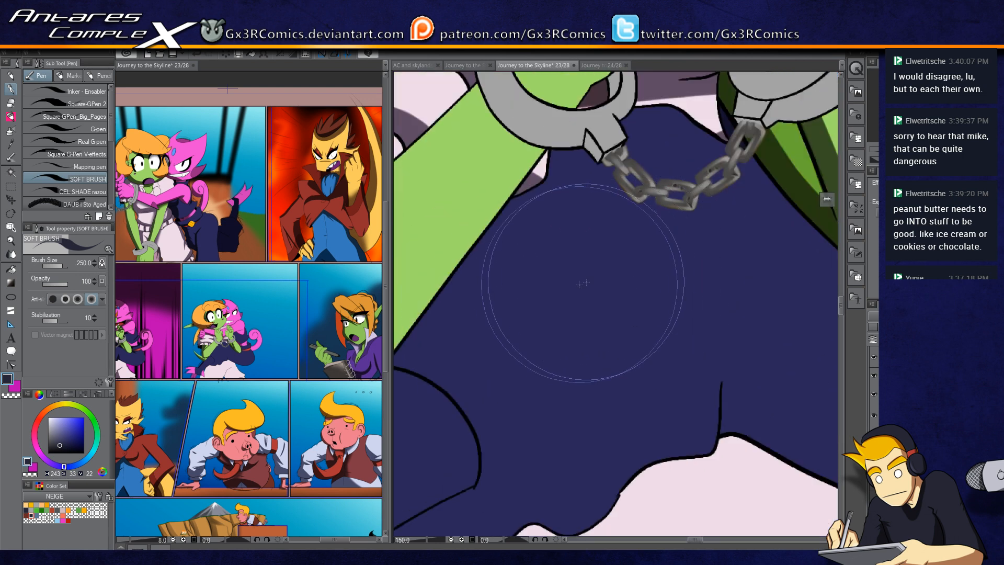
Step: Select the dark dress below the chain and shade it with soft strokes, undoing one stroke
scroll(569, 293, "down", 2)
key("w")
left_click(527, 308)
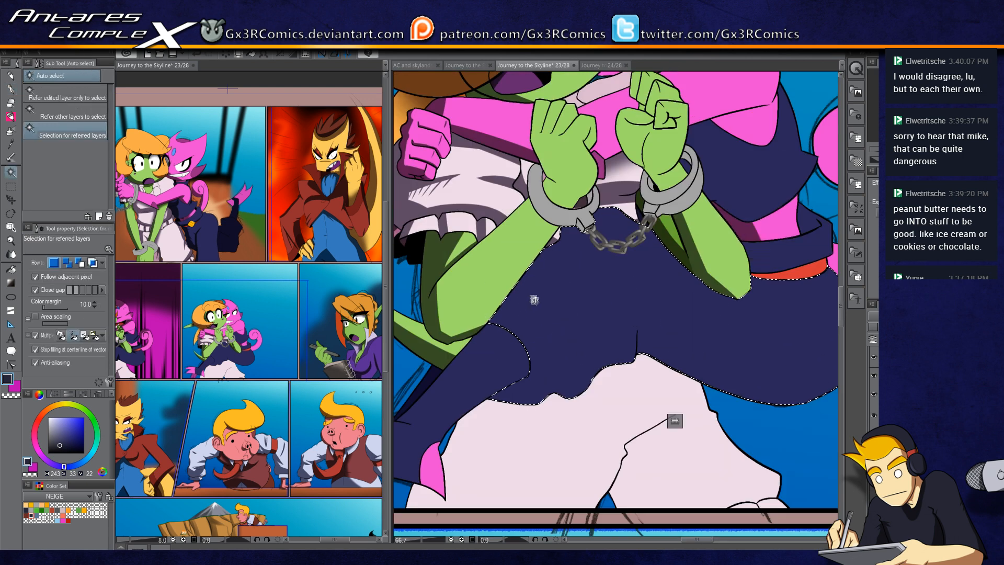
key("p")
scroll(520, 329, "up", 2)
left_click_drag(503, 209, 504, 363)
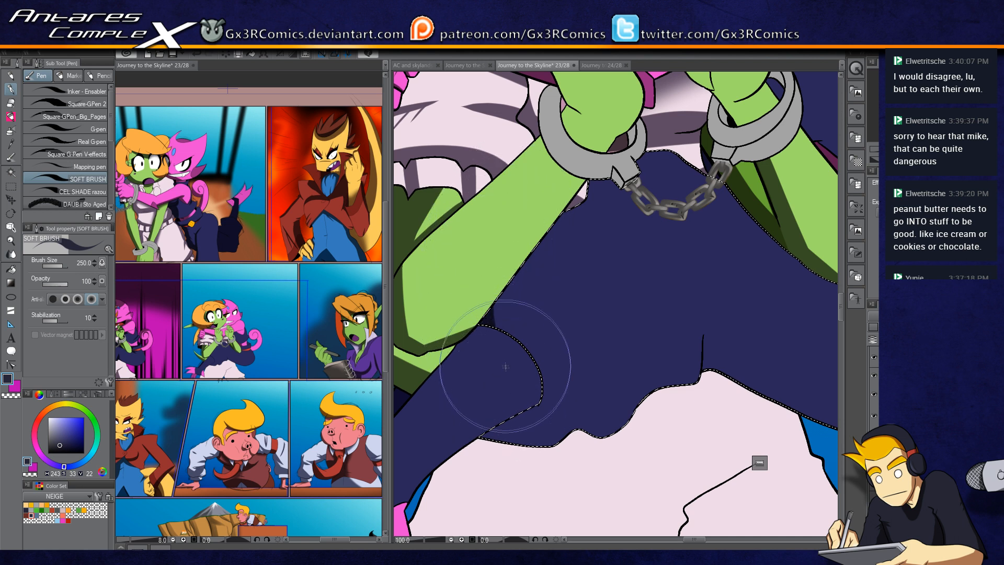
mouse_move(578, 166)
left_mouse_down()
mouse_move(515, 398)
mouse_move(514, 455)
mouse_move(533, 460)
mouse_move(529, 436)
mouse_move(601, 302)
mouse_move(580, 455)
mouse_move(650, 406)
left_mouse_up()
mouse_move(588, 418)
left_mouse_down()
mouse_move(601, 370)
mouse_move(621, 358)
mouse_move(497, 403)
mouse_move(595, 408)
mouse_move(534, 442)
left_mouse_up()
mouse_move(506, 322)
left_mouse_down()
mouse_move(515, 366)
mouse_move(537, 372)
mouse_move(539, 411)
left_mouse_up()
left_click_drag(511, 319, 534, 252)
mouse_move(617, 228)
left_mouse_down()
mouse_move(489, 271)
mouse_move(589, 221)
mouse_move(547, 252)
mouse_move(502, 258)
mouse_move(600, 279)
mouse_move(521, 244)
left_mouse_up()
key("ctrl+z")
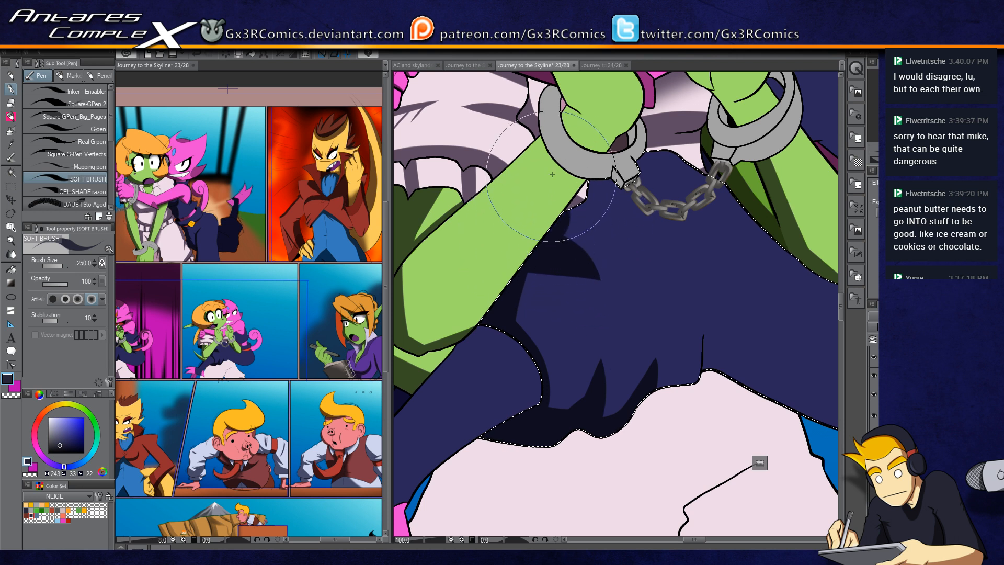
left_click_drag(539, 207, 630, 220)
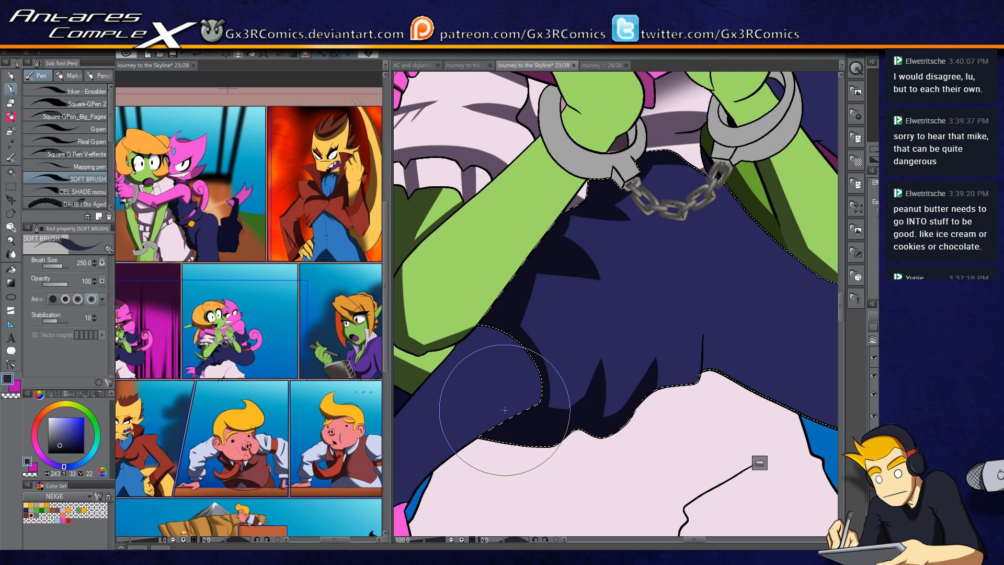
left_click_drag(467, 262, 514, 267)
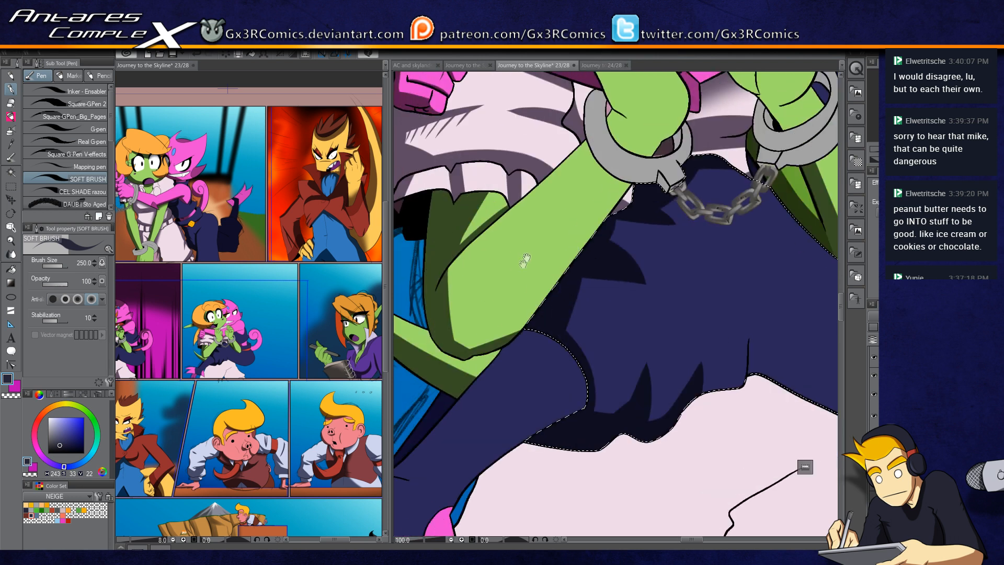
Step: Select the goblin's left forearm and shade it with soft strokes
key("w")
left_click(484, 262)
key("p")
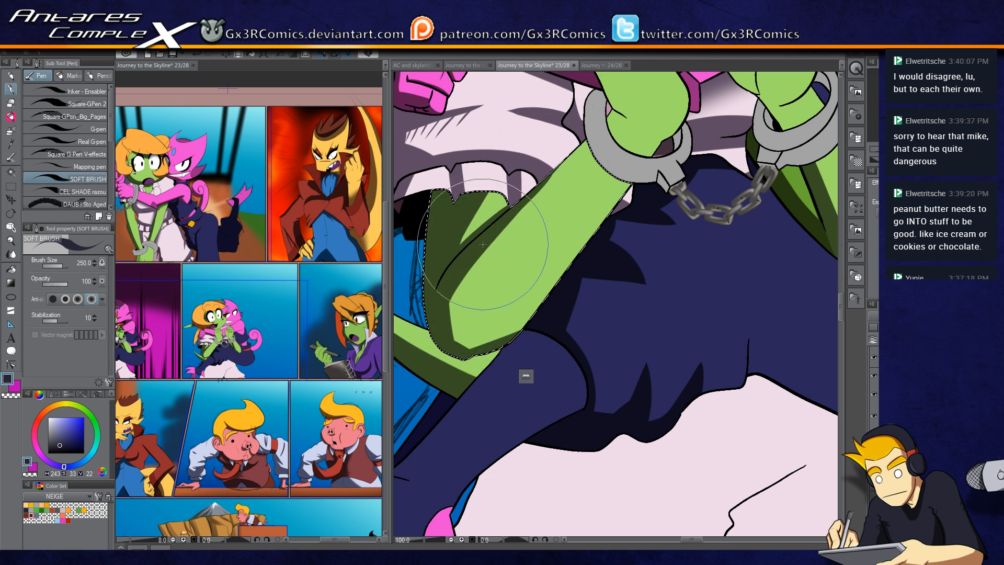
left_click_drag(611, 120, 520, 216)
mouse_move(496, 248)
left_mouse_down()
mouse_move(590, 148)
mouse_move(546, 187)
left_mouse_up()
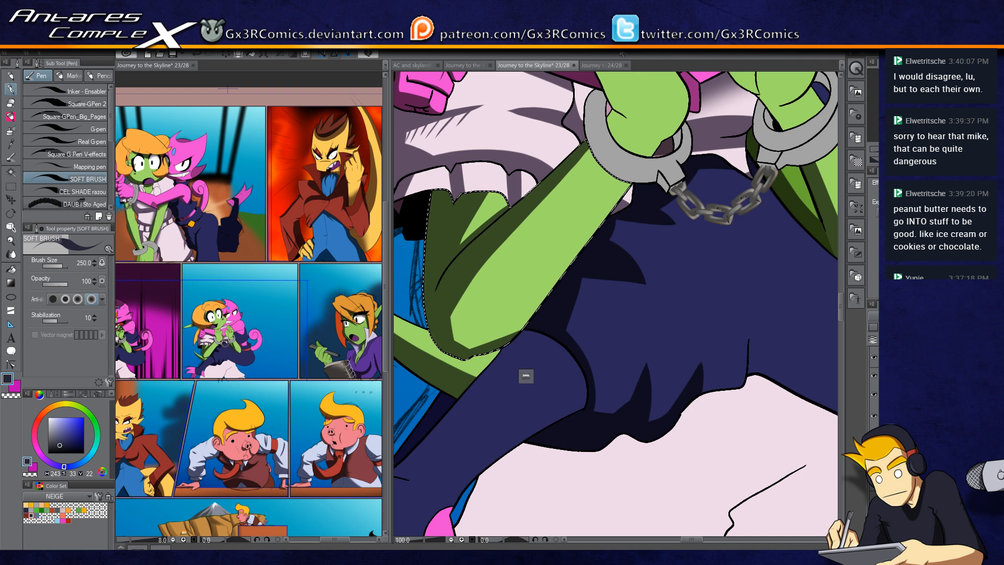
left_click_drag(740, 114, 674, 239)
Step: Select the left fist and shade its lower part above the handcuff
key("w")
left_click(539, 183)
key("p")
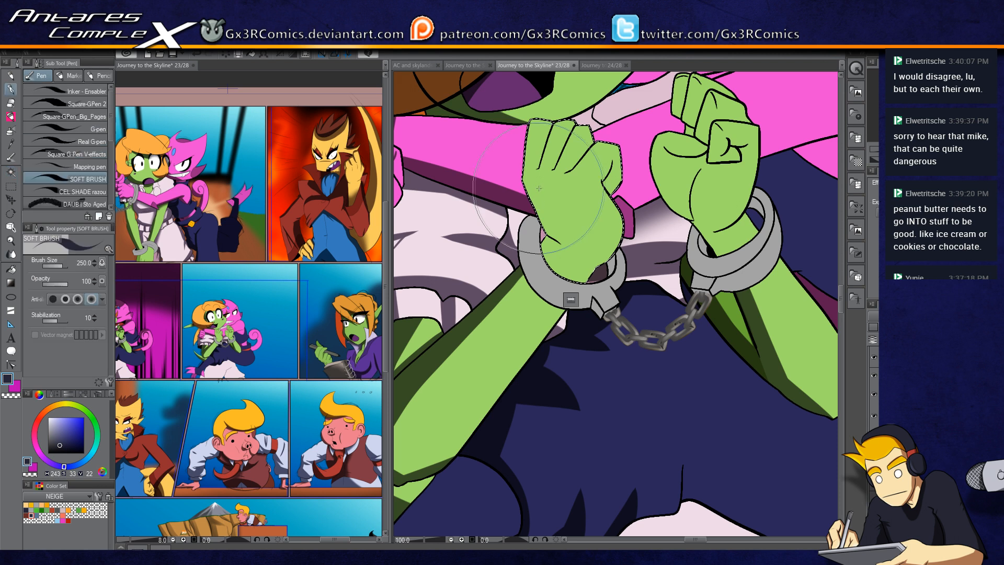
scroll(533, 204, "up", 1)
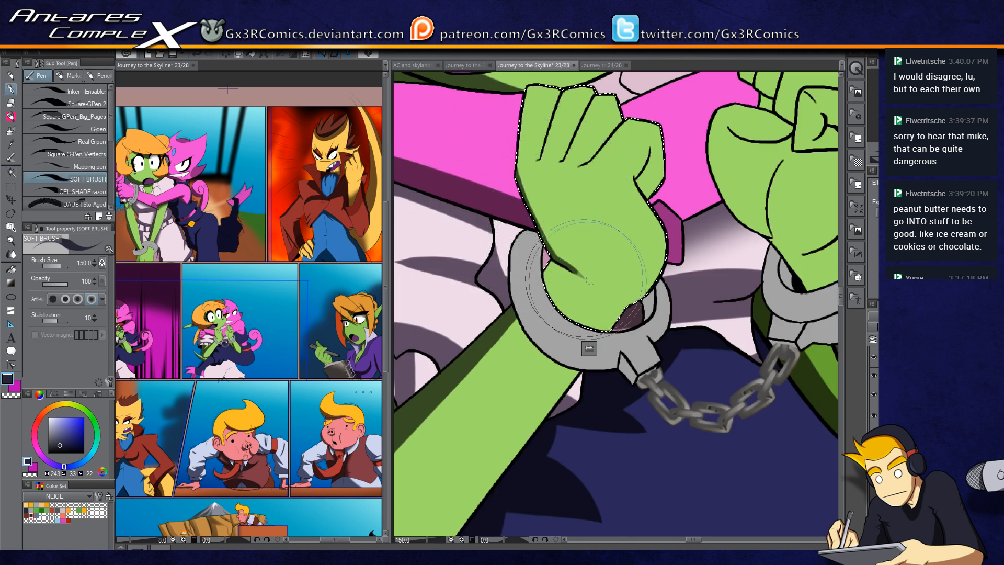
left_click_drag(552, 259, 596, 292)
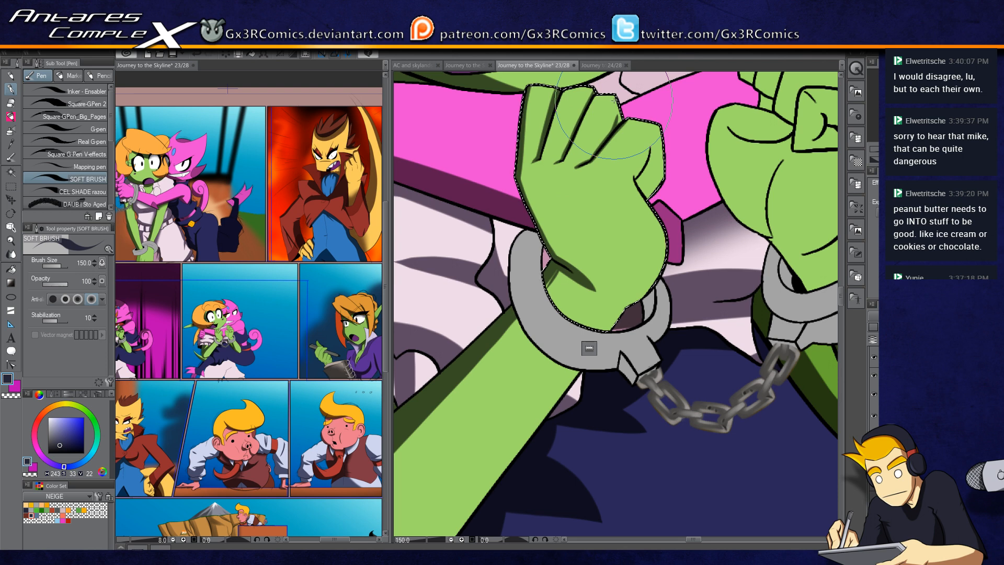
left_click_drag(715, 240, 573, 319)
Step: Select the right fist and shade it, switching between paint and transparent color to soften the shading
key("w")
left_click(613, 299)
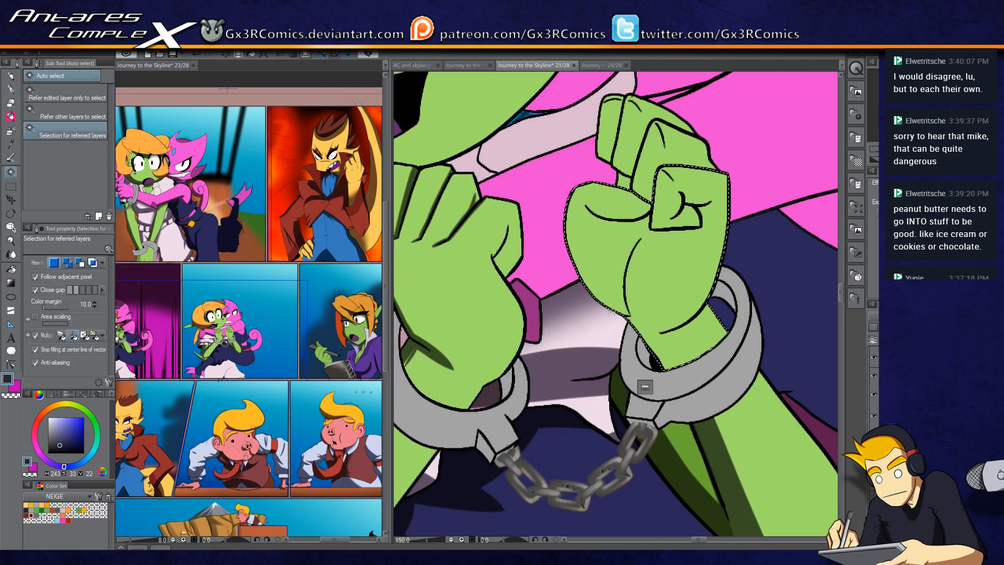
key("p")
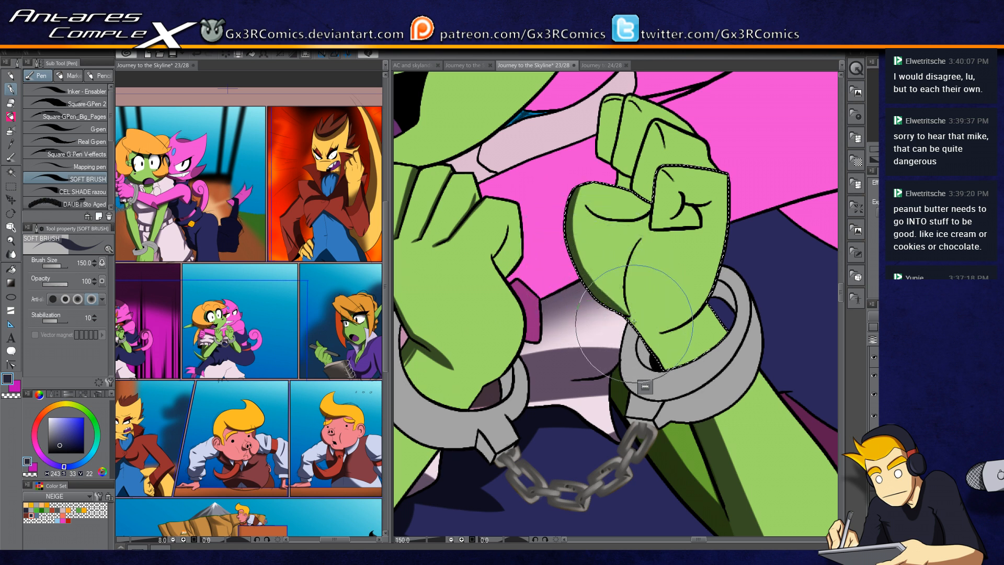
key("c")
key("c")
left_click_drag(652, 220, 596, 264)
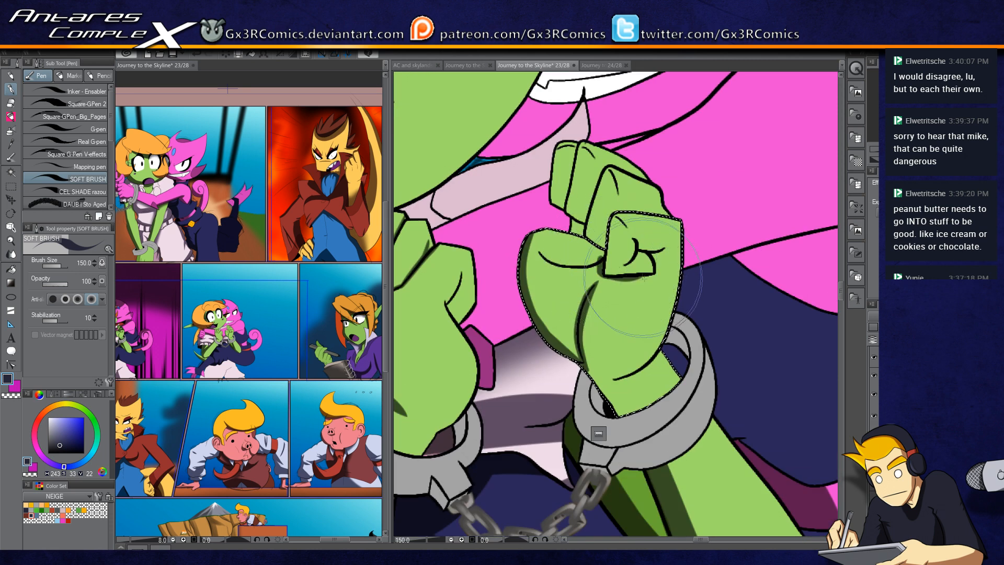
key("c")
key("c")
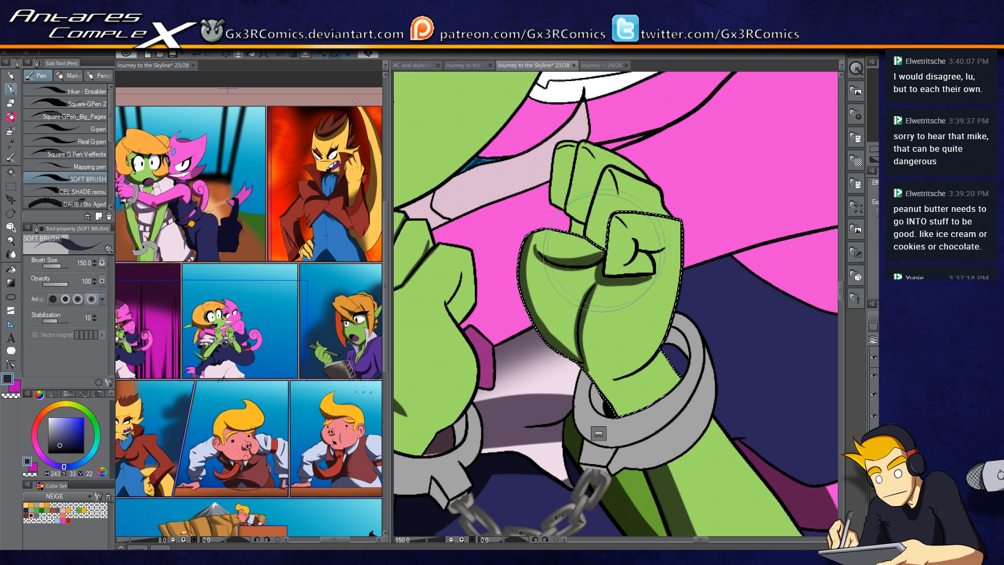
key("c")
key("c")
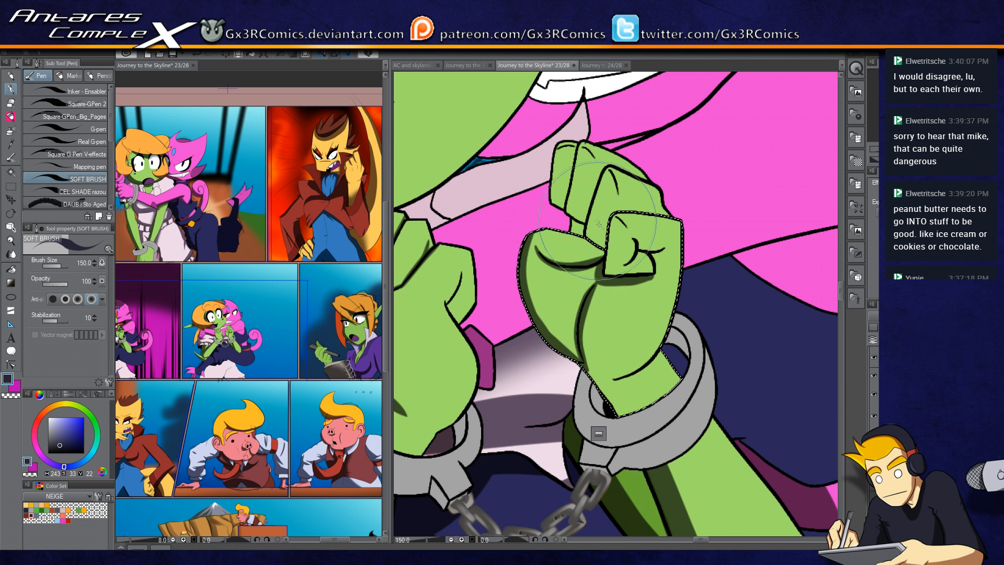
Step: Select the top finger segments of the right fist and shade them
key("w")
left_click(596, 220)
key("p")
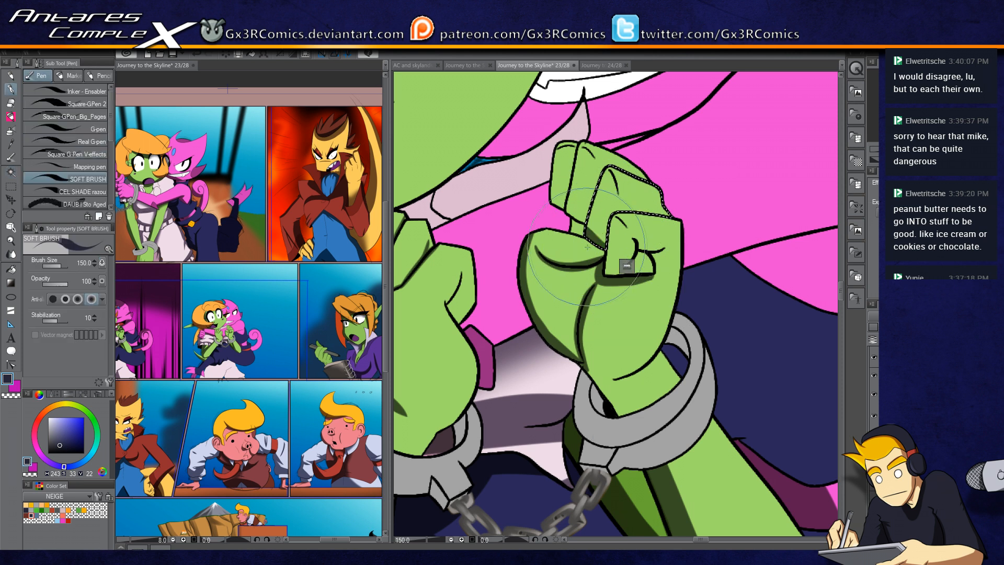
key("w")
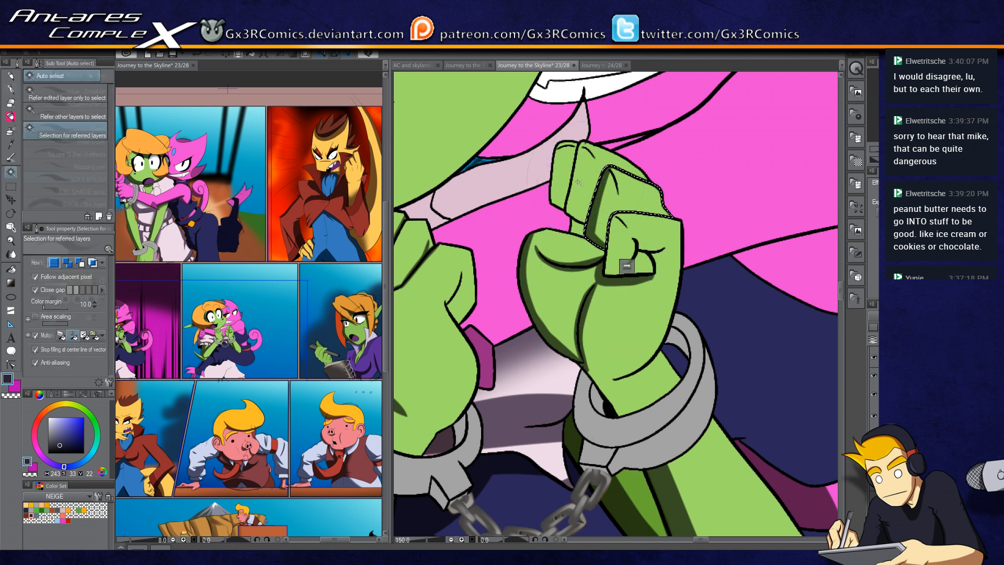
left_click(578, 175)
key("p")
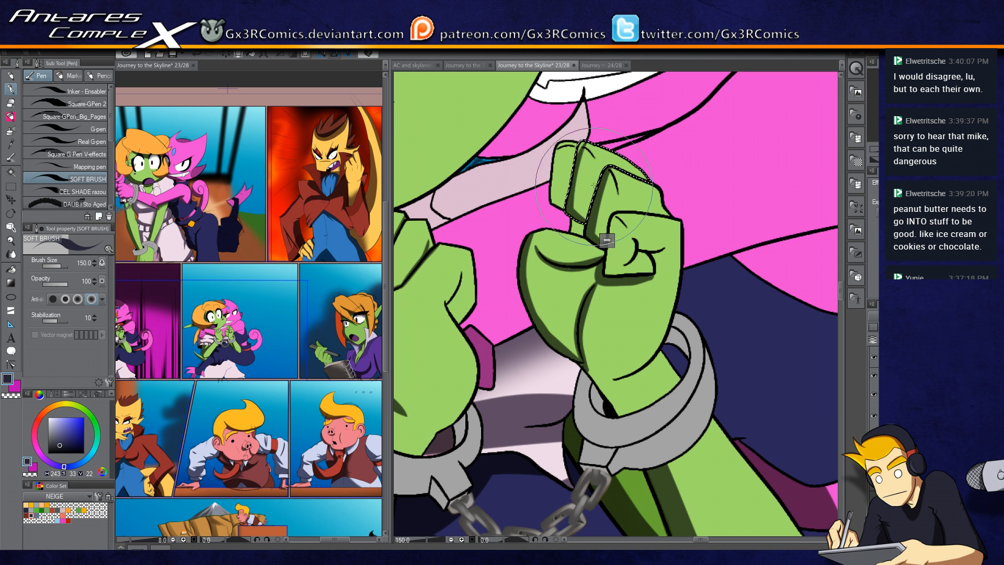
key("w")
key("p")
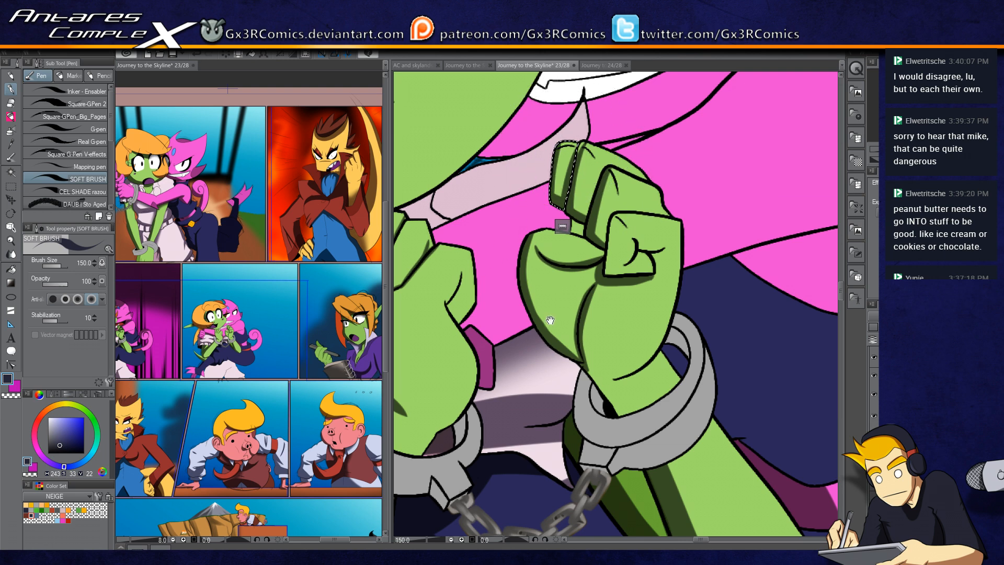
left_click_drag(550, 319, 487, 338)
Step: Select the fist near the chain, shade its wrist area and deselect
key("w")
left_click(508, 304)
left_click_drag(563, 374, 540, 262)
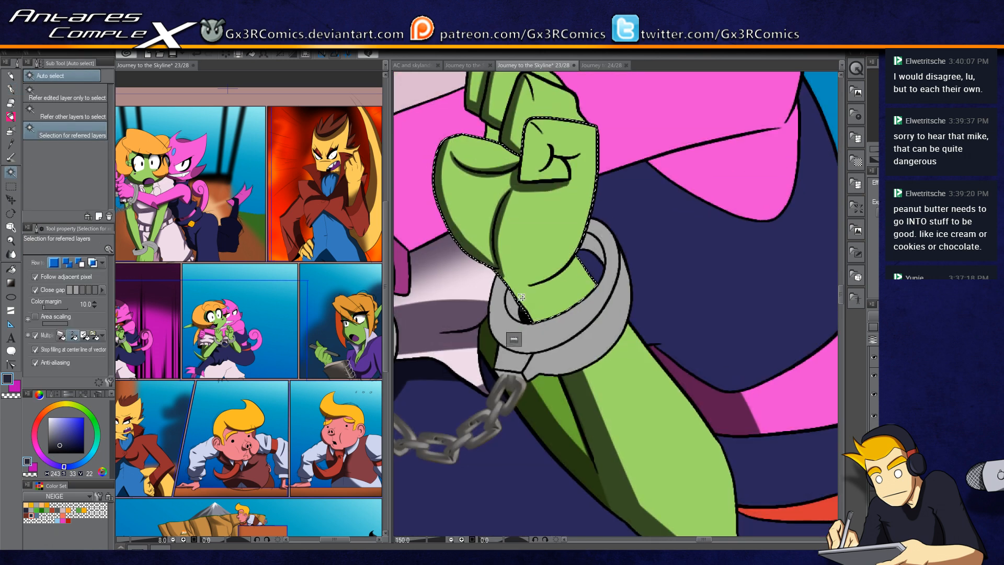
key("p")
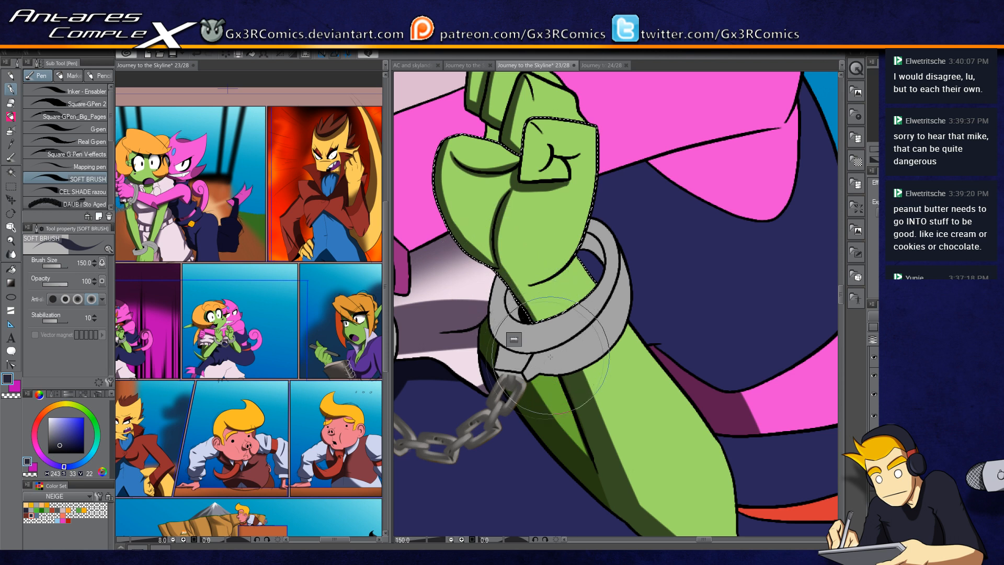
left_click_drag(579, 257, 546, 282)
key("ctrl+d")
left_click_drag(591, 324, 561, 296)
Step: Reselect the fist and shade it above the handcuff, then deselect
key("w")
left_click(507, 278)
key("p")
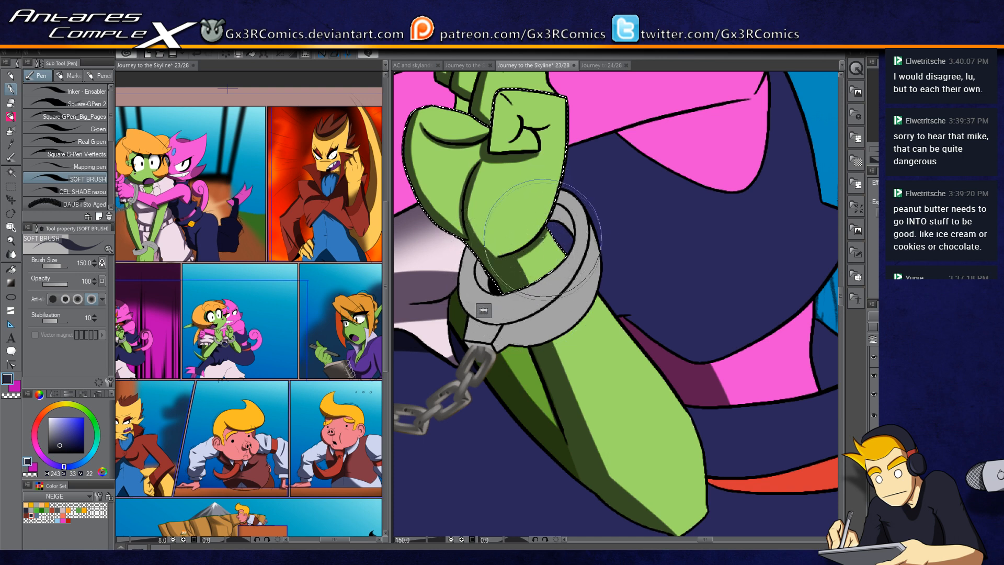
left_click_drag(553, 216, 569, 308)
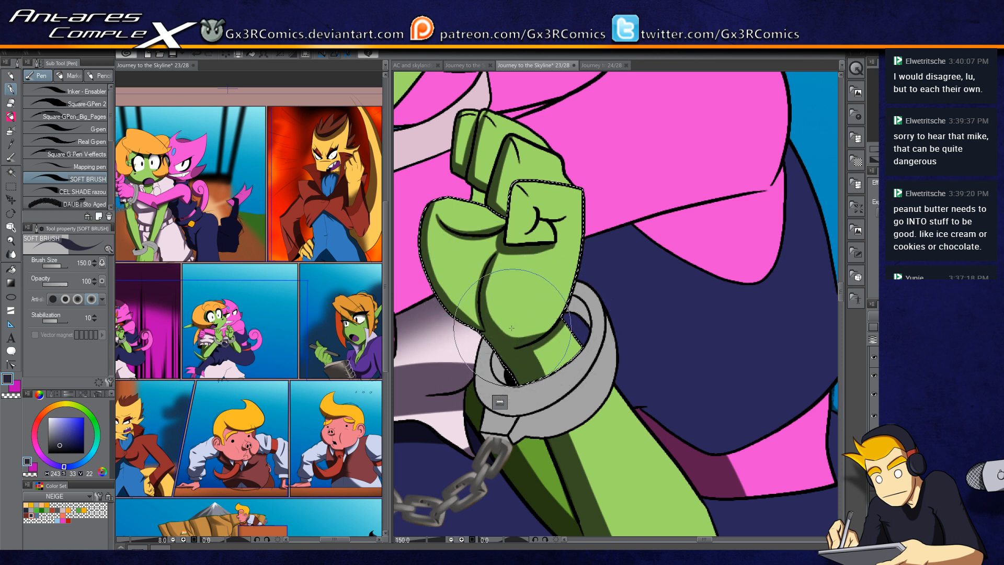
left_click_drag(484, 265, 525, 375)
key("ctrl+d")
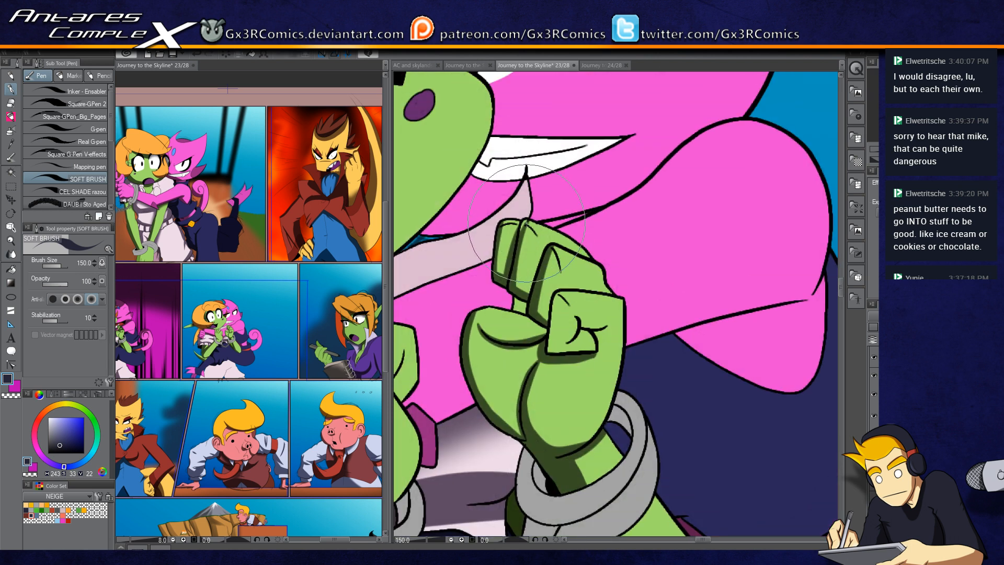
Step: Select the pink clothing and white collar above the fists and shade them
left_click_drag(506, 226, 576, 282)
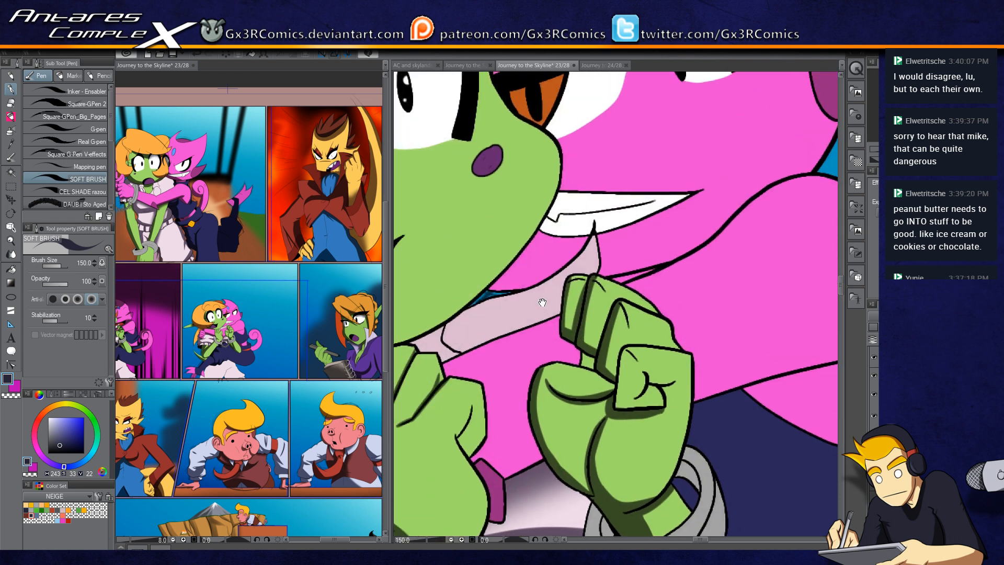
key("w")
left_click(525, 270)
left_click(619, 241, "shift")
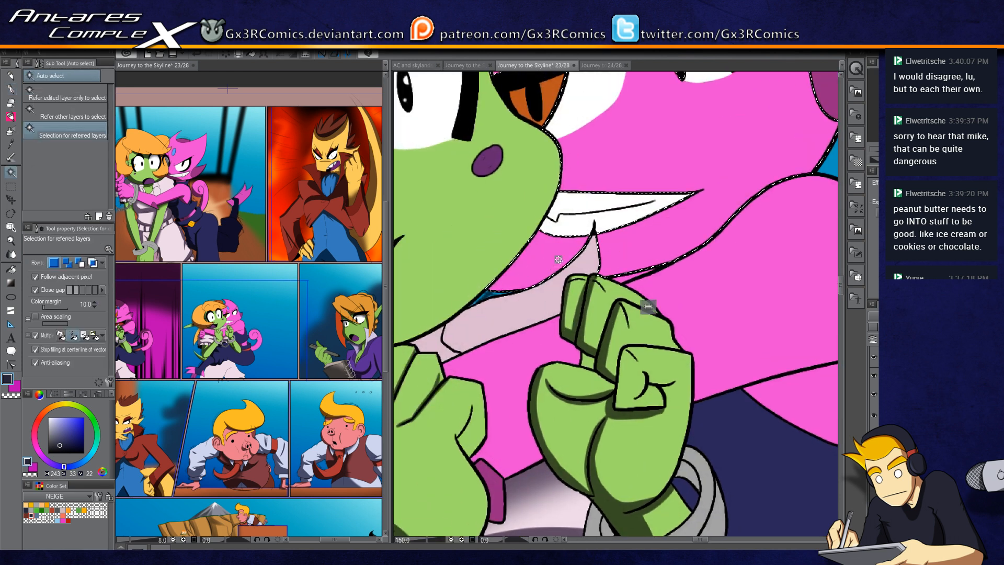
key("p")
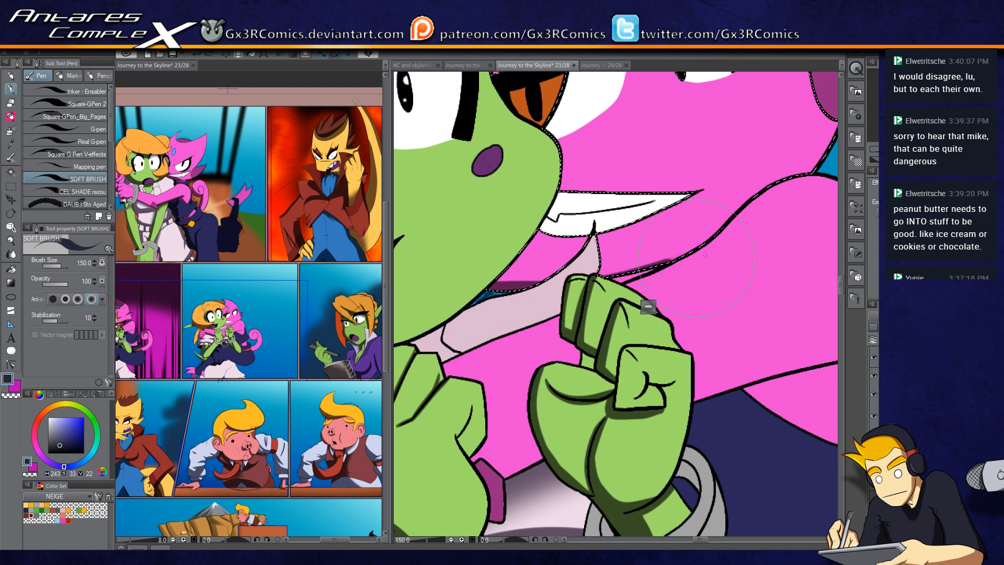
left_click_drag(535, 331, 579, 251)
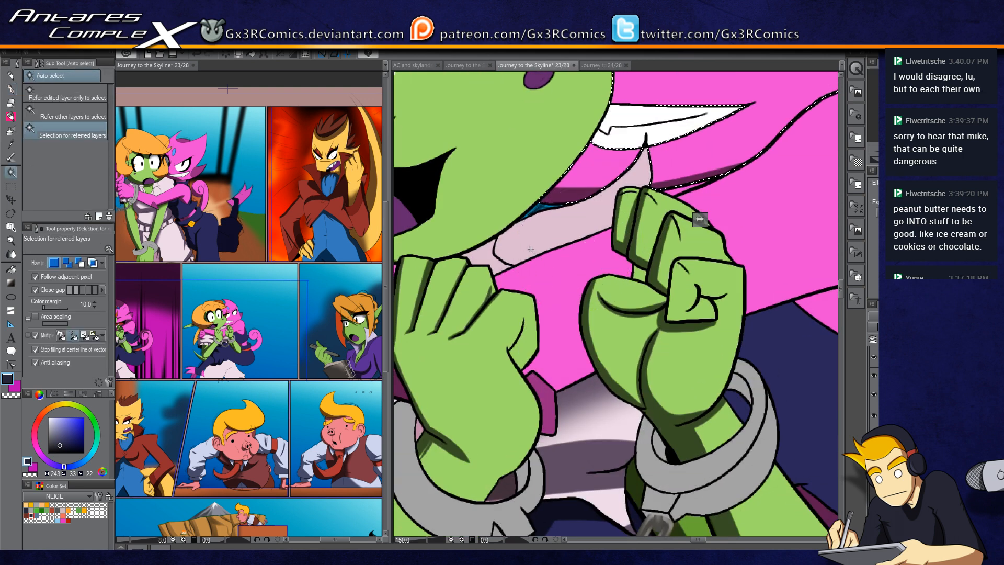
mouse_move(546, 239)
left_mouse_down()
mouse_move(498, 248)
mouse_move(554, 239)
left_mouse_up()
key("w")
left_click(542, 236)
key("p")
key("ctrl+d")
Step: Select the handcuffed fists and shade across both of them with the soft brush
key("w")
left_click(616, 351)
key("p")
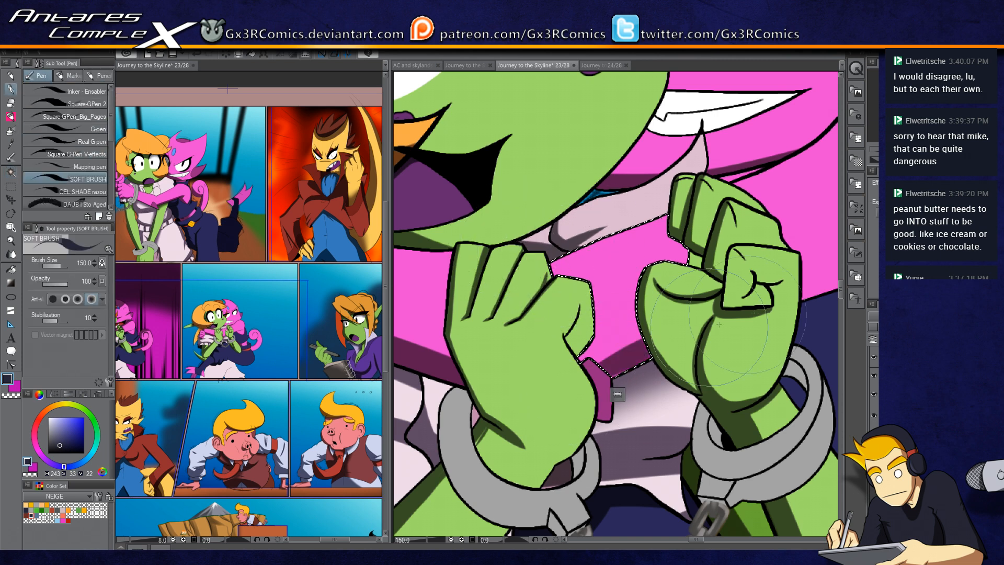
scroll(616, 354, "down", 4)
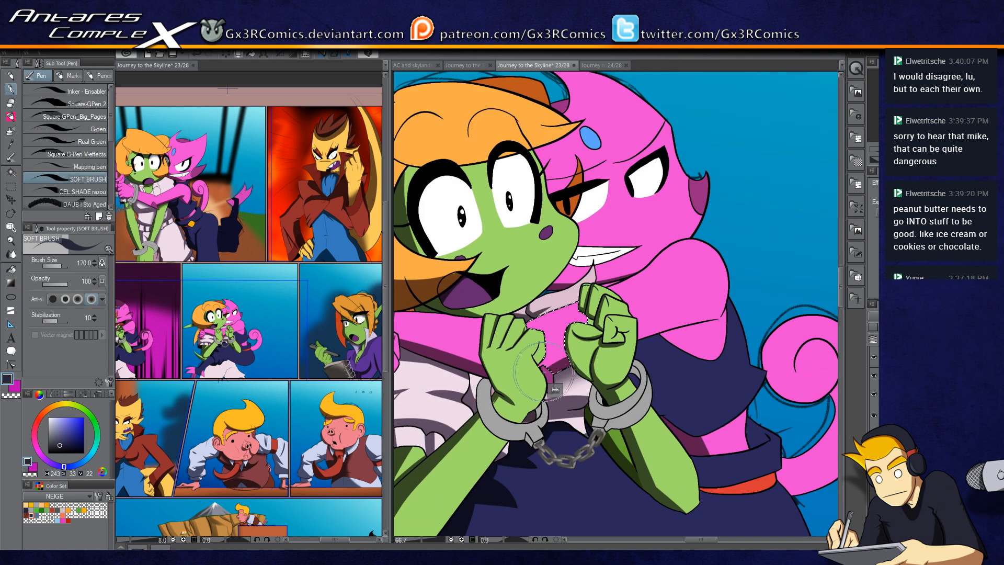
key("w")
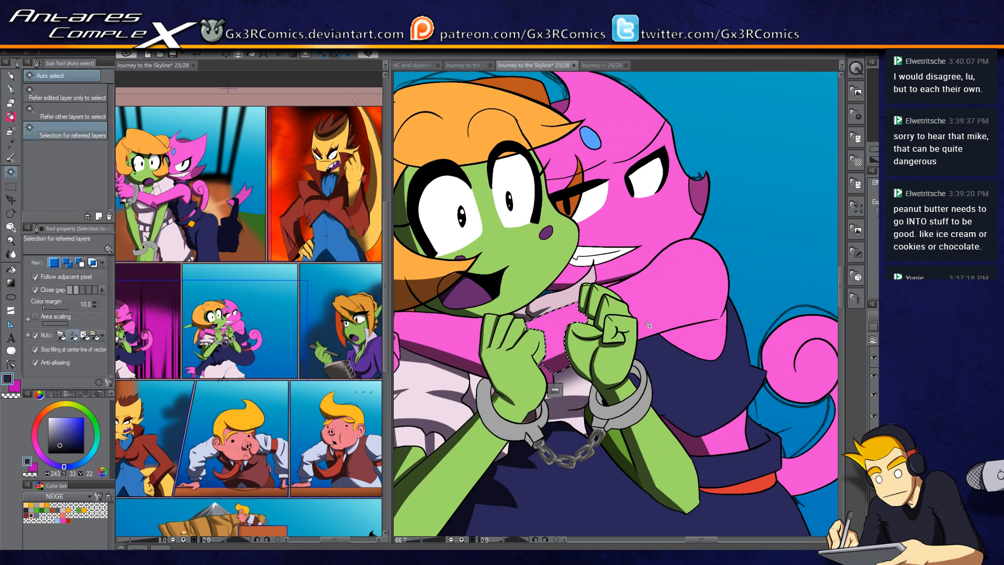
key("p")
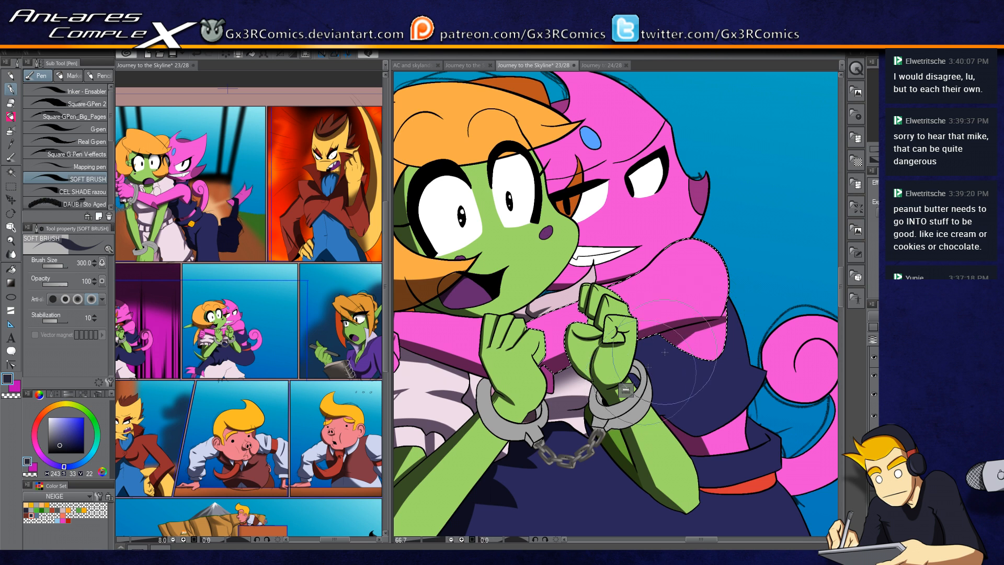
key("c")
key("c")
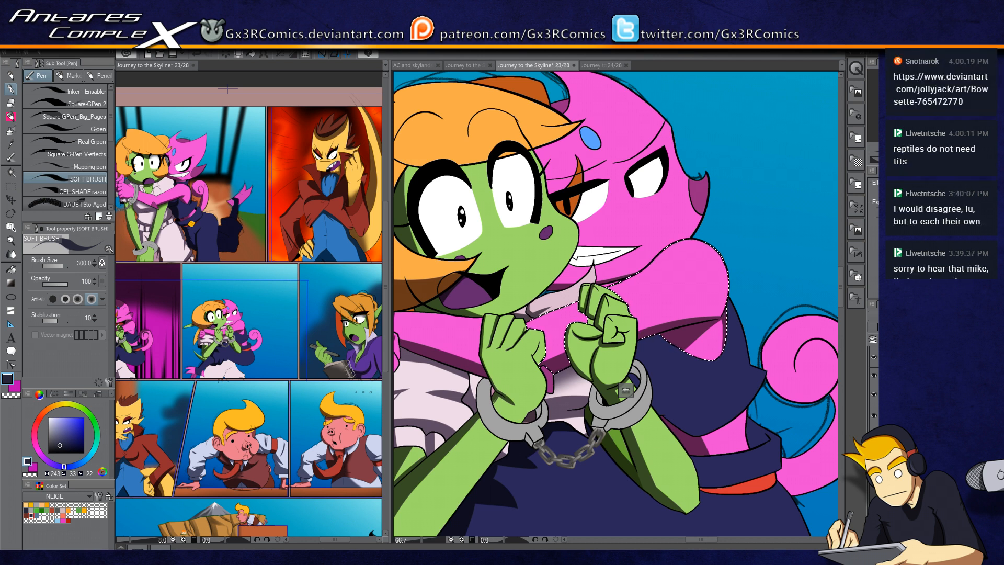
left_click_drag(497, 254, 619, 311)
Step: Select the orange hair and shade its top and left side with the soft brush
key("w")
left_click(546, 205)
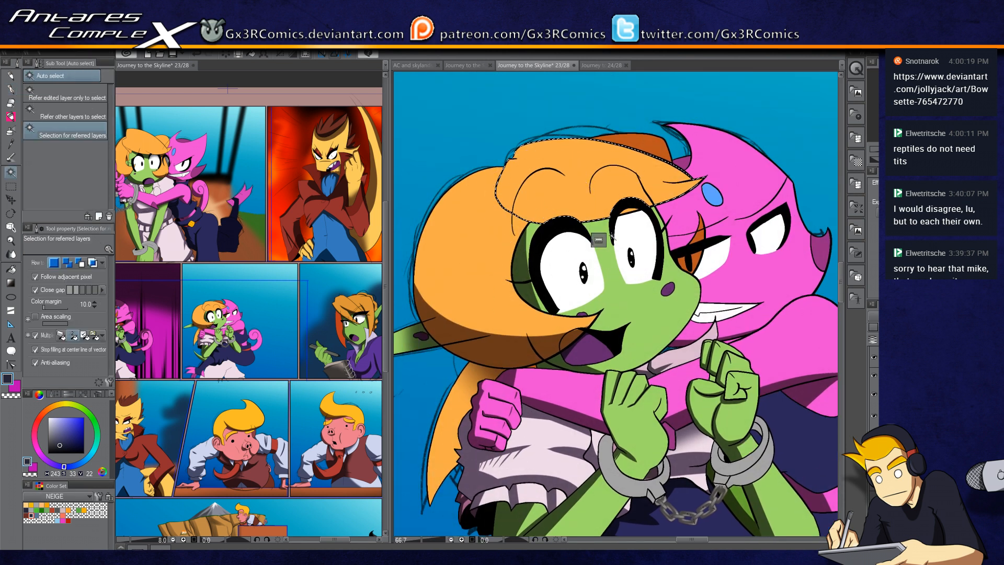
key("p")
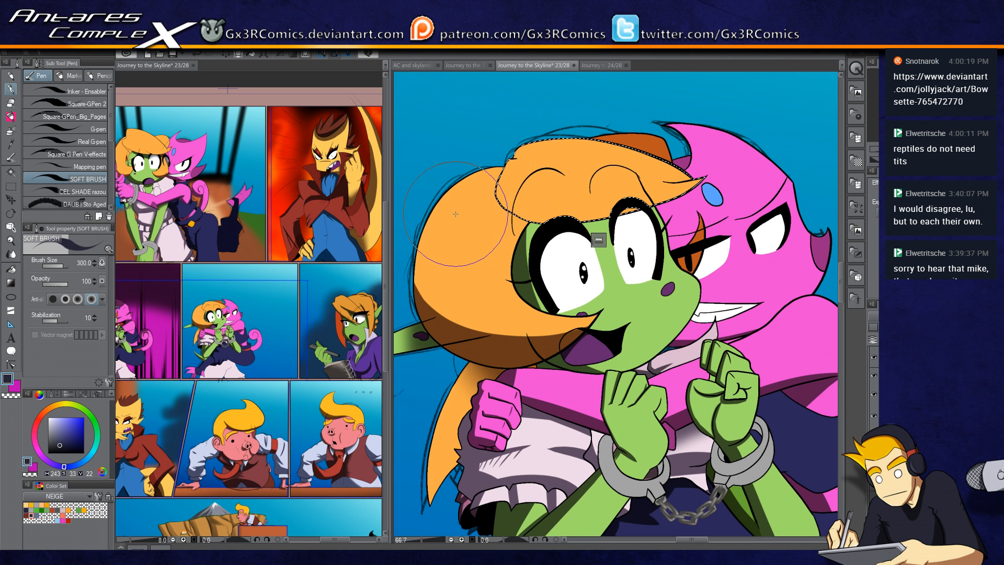
scroll(453, 206, "up", 1)
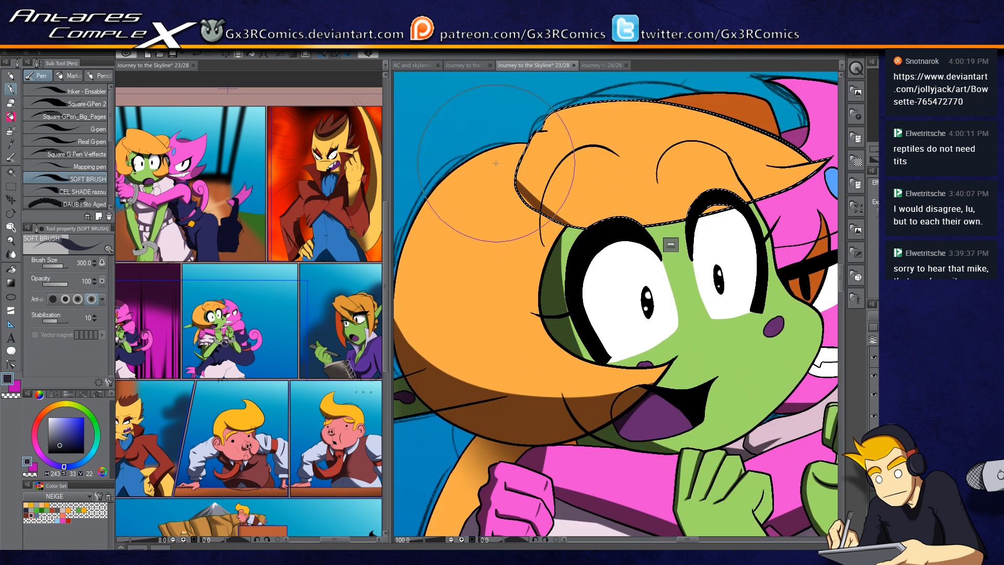
left_click_drag(508, 187, 620, 248)
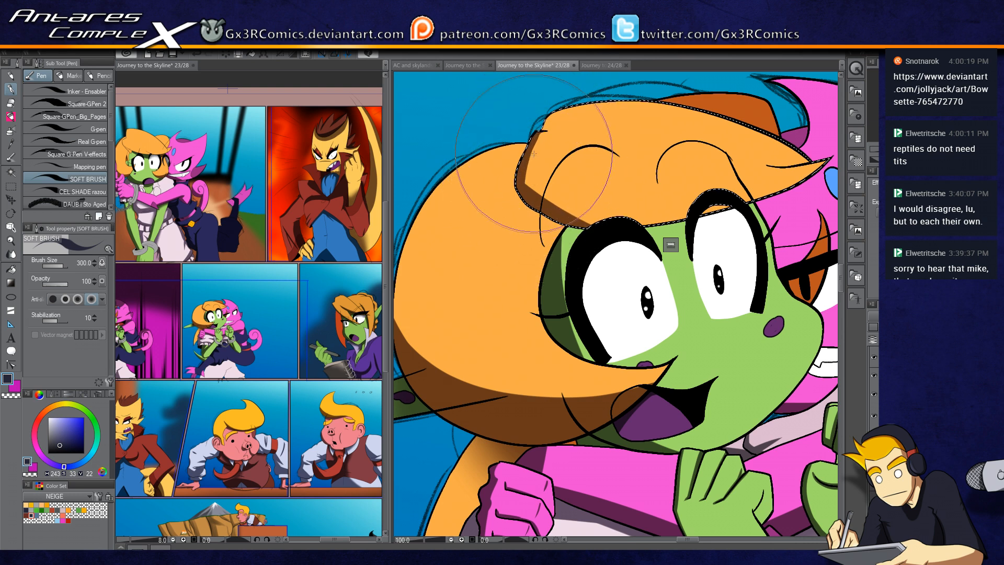
mouse_move(518, 366)
left_mouse_down()
mouse_move(575, 347)
mouse_move(563, 100)
left_mouse_up()
mouse_move(576, 168)
left_mouse_down()
mouse_move(541, 288)
mouse_move(493, 343)
mouse_move(543, 255)
mouse_move(515, 79)
left_mouse_up()
Step: Airbrush the green tail below the fists, then reselect it and shade it with the soft brush
key("b")
left_click_drag(603, 374, 562, 418)
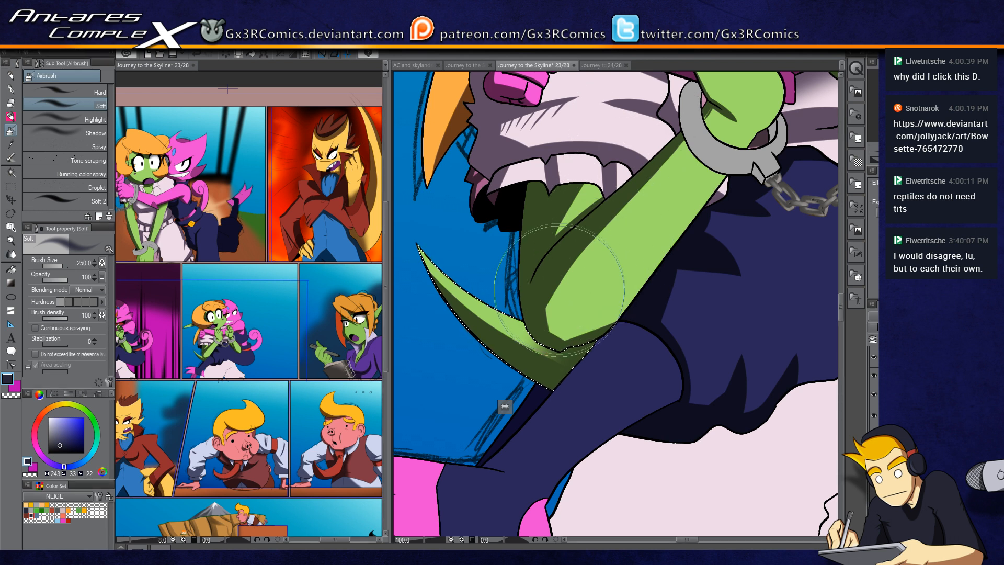
key("w")
left_click(545, 222)
key("p")
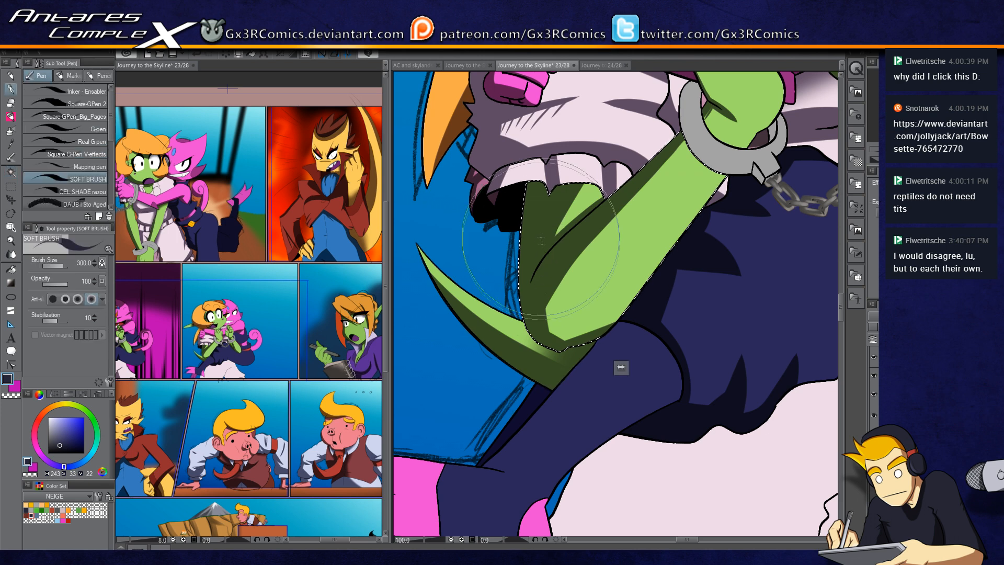
left_click_drag(529, 236, 493, 418)
Step: Deselect, then select the left forearm below the handcuff and shade it
key("w")
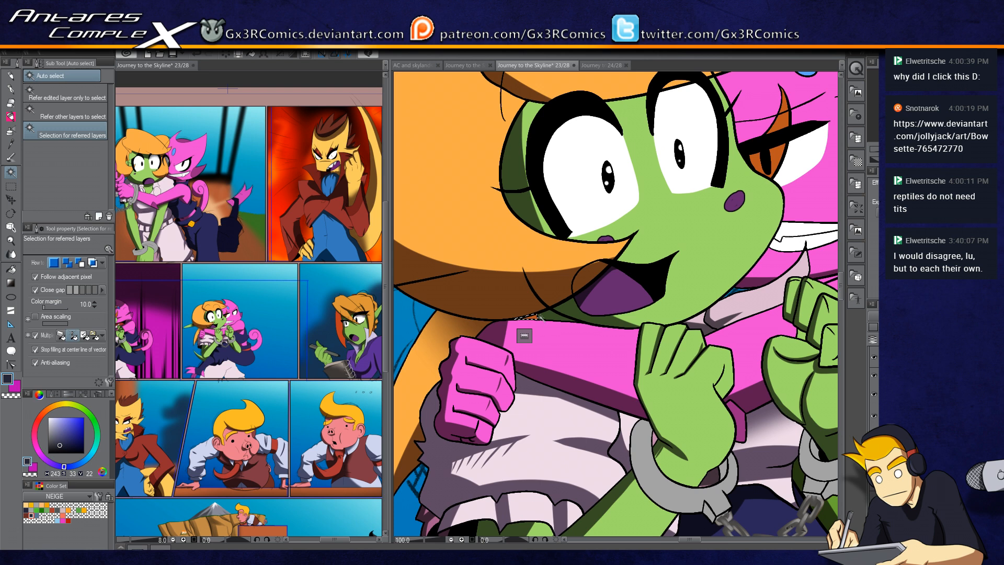
key("p")
key("ctrl+d")
left_click_drag(726, 302, 604, 356)
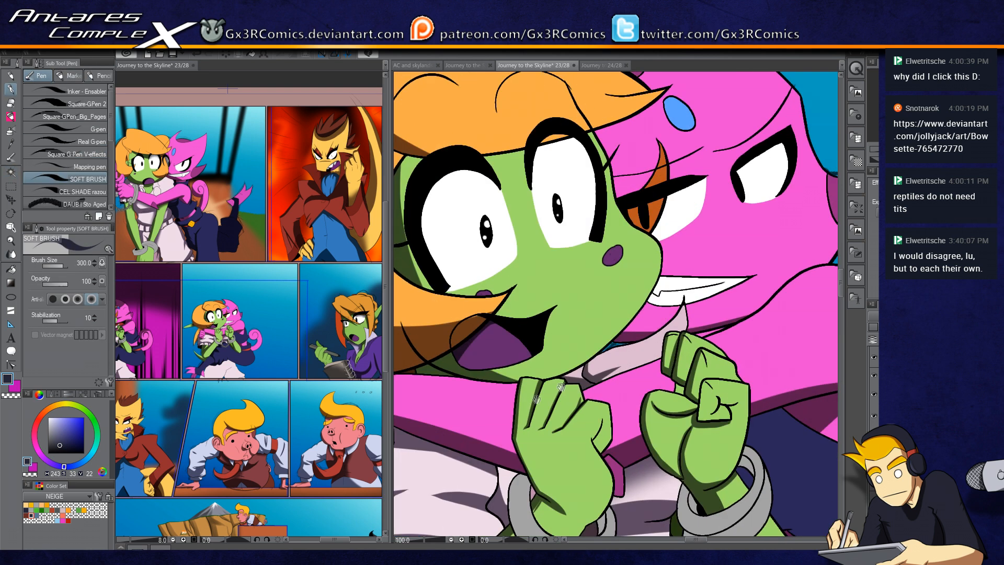
key("w")
left_click_drag(558, 536, 532, 307)
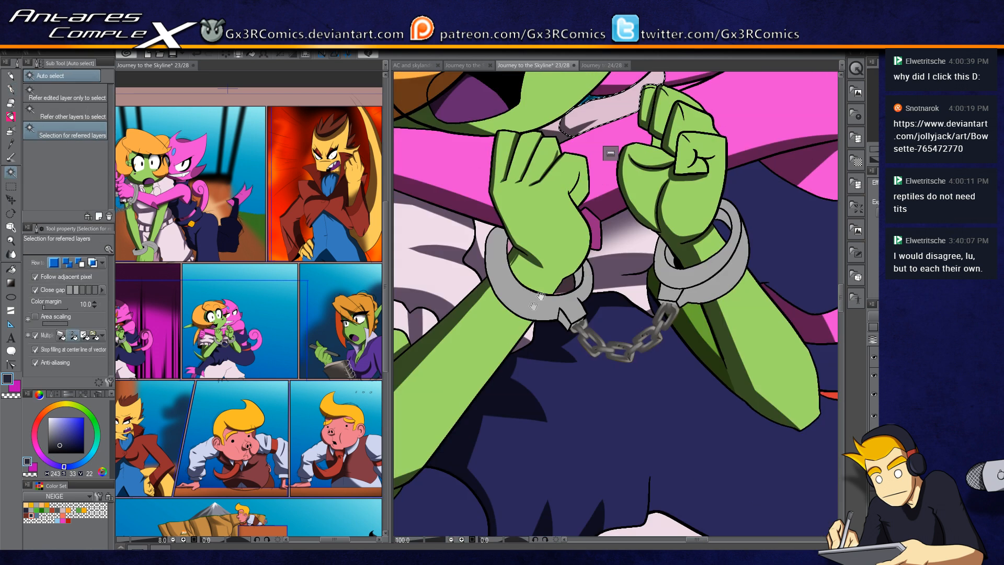
left_click(521, 262)
key("p")
left_click_drag(477, 310, 538, 271)
Step: Select the green tail and shade it with the soft brush and a smaller soft airbrush
key("w")
left_click(561, 250)
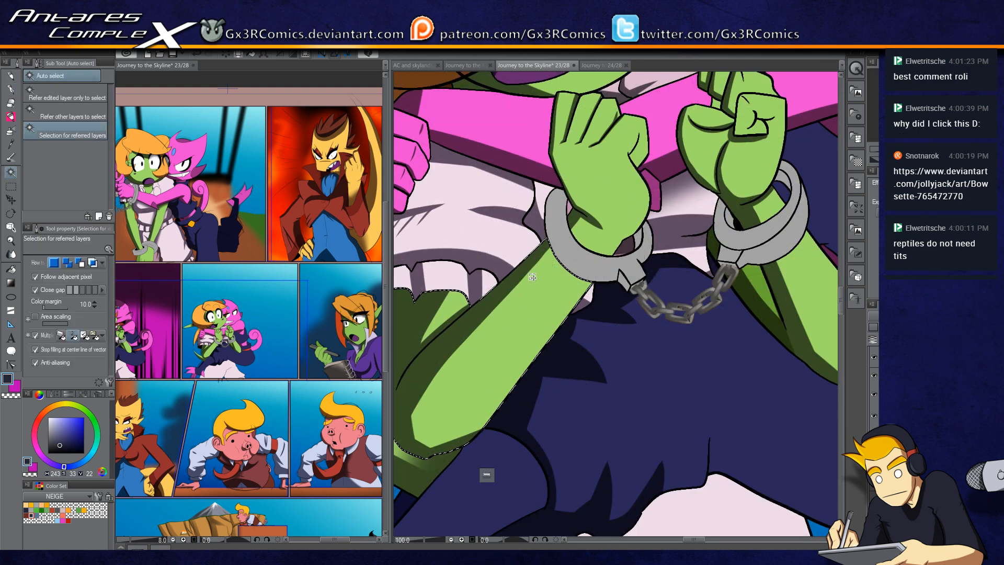
key("p")
mouse_move(459, 340)
left_mouse_down()
mouse_move(445, 397)
mouse_move(467, 358)
mouse_move(550, 295)
left_mouse_up()
key("b")
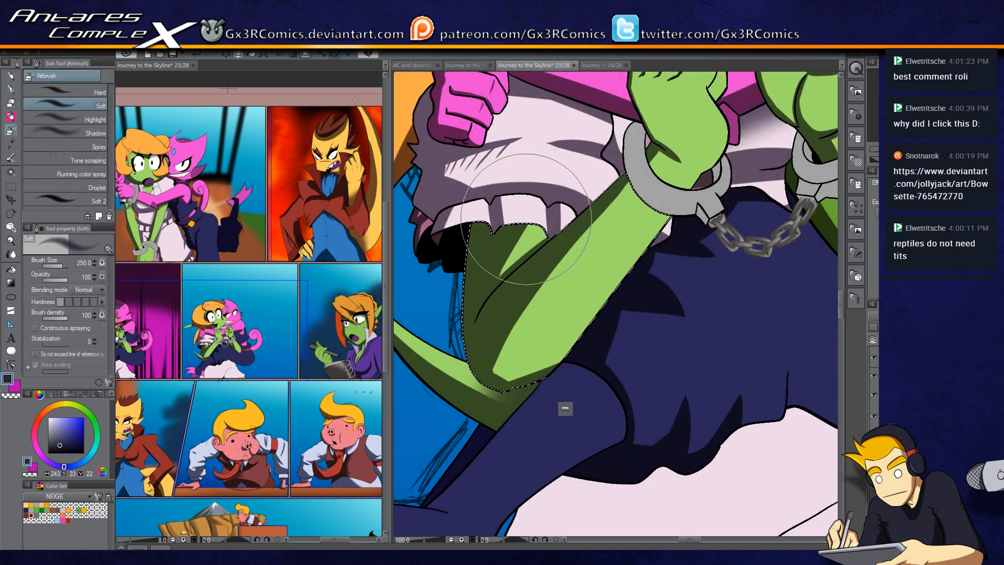
key("bracketleft")
key("bracketleft")
key("bracketleft")
key("bracketleft")
left_click_drag(531, 207, 536, 224)
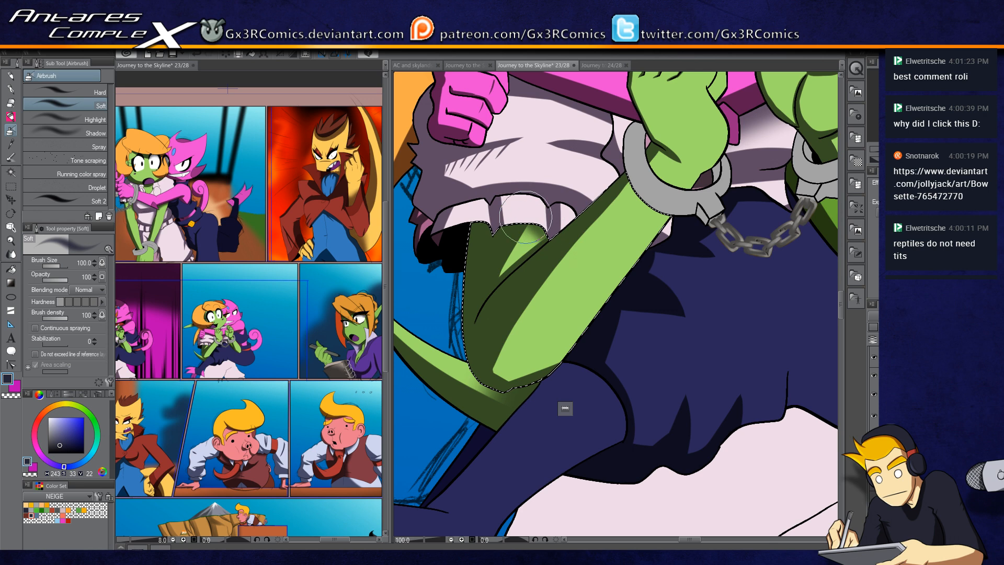
left_click_drag(536, 419, 567, 298)
left_click_drag(515, 408, 582, 320)
Step: Shade the thin dark strip along the jacket edge with the soft brush
key("w")
key("p")
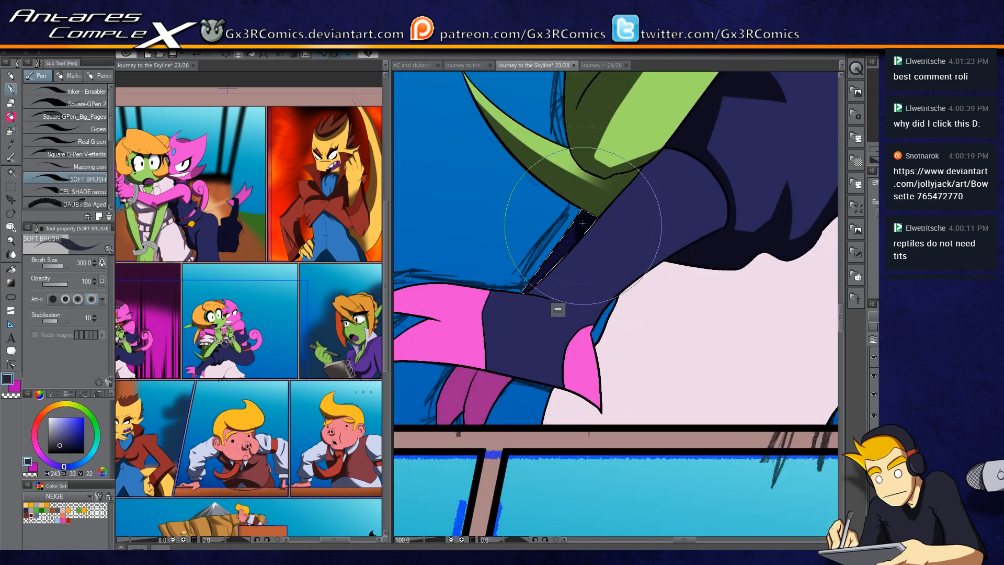
mouse_move(587, 248)
left_mouse_down()
mouse_move(499, 358)
mouse_move(605, 194)
left_mouse_up()
left_click_drag(521, 329, 550, 295)
Step: Select the purple hair strands below the jacket and shade them
key("w")
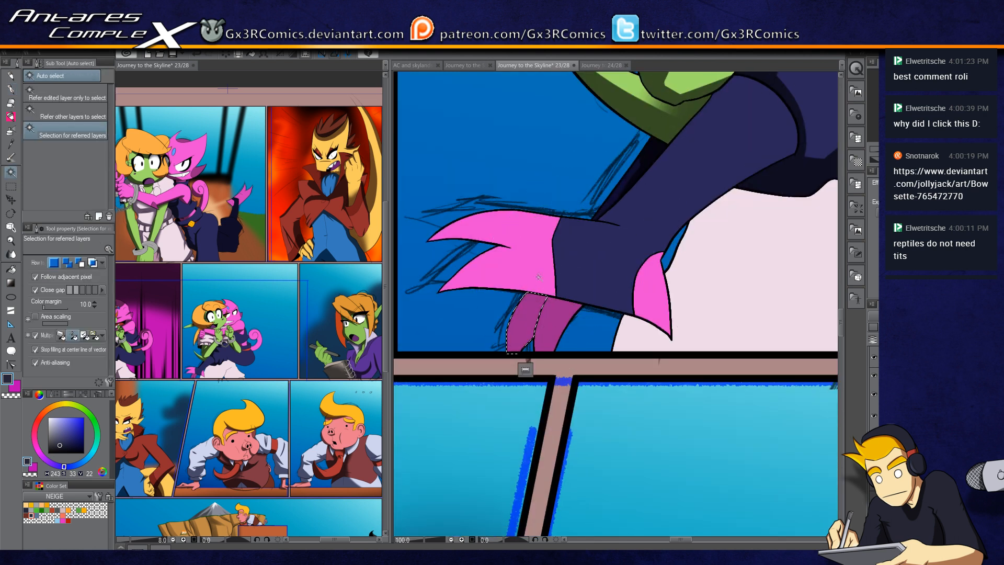
key("p")
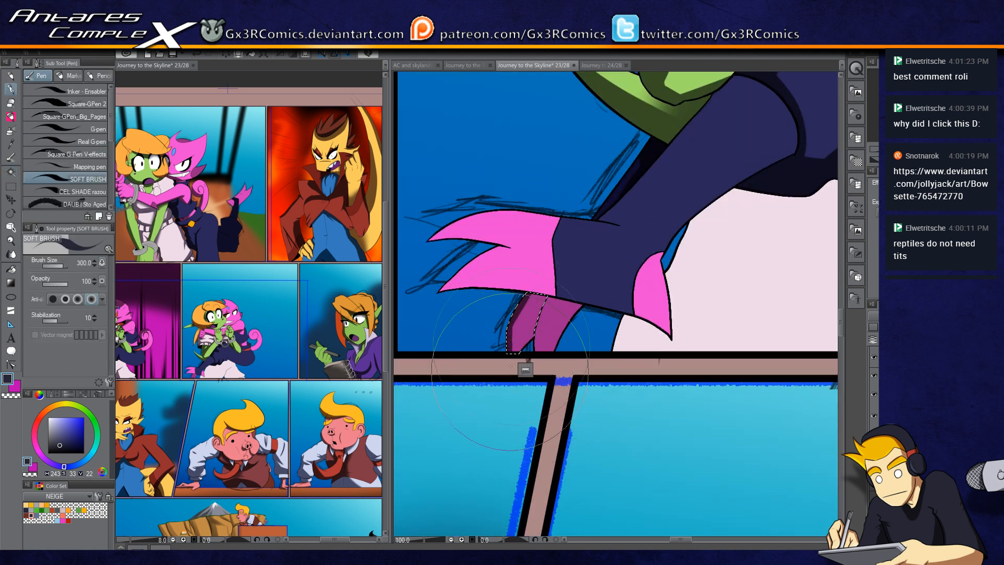
left_click_drag(541, 297, 527, 349)
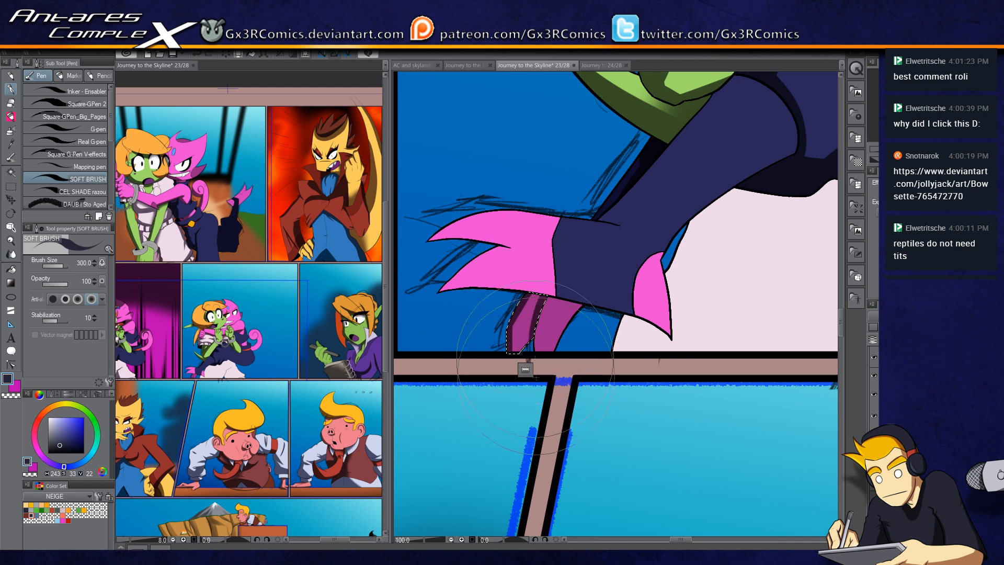
key("w")
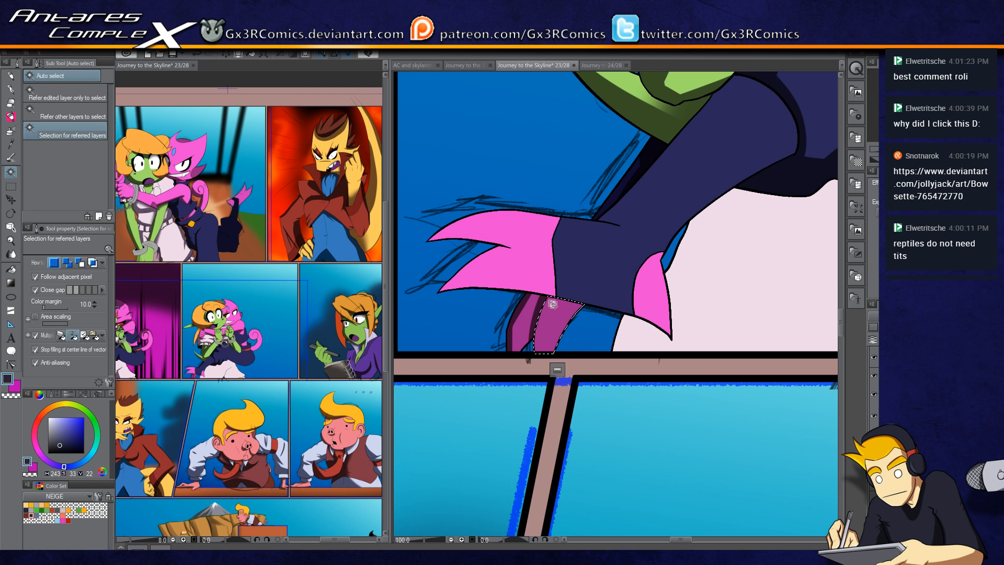
key("p")
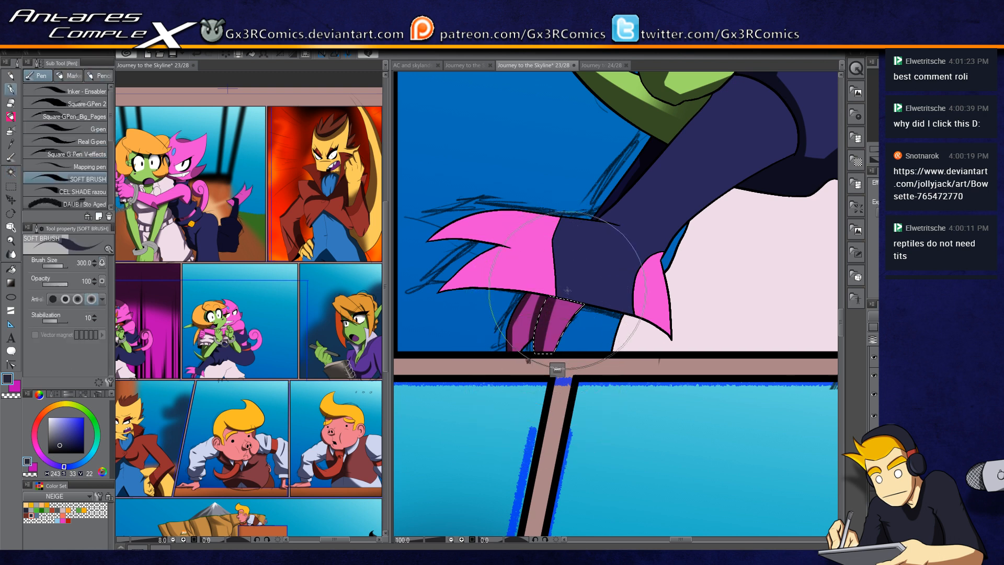
key("b")
key("w")
left_click(524, 320, "shift")
key("b")
key("b")
Step: Select the dark jacket near the pink cuff and shade it, erasing parts with the transparent colour
key("w")
left_click(652, 317)
key("p")
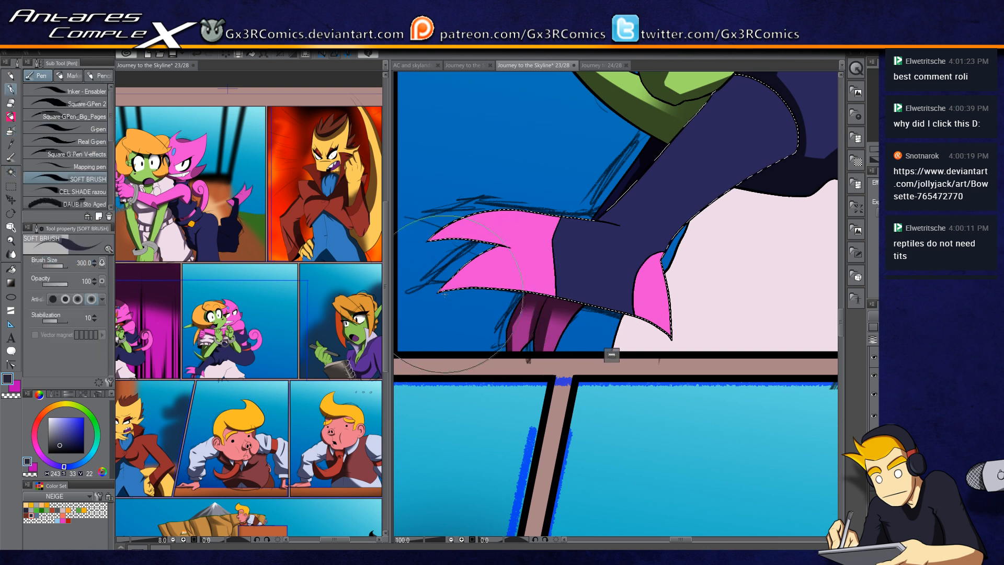
left_click_drag(431, 241, 544, 261)
key("c")
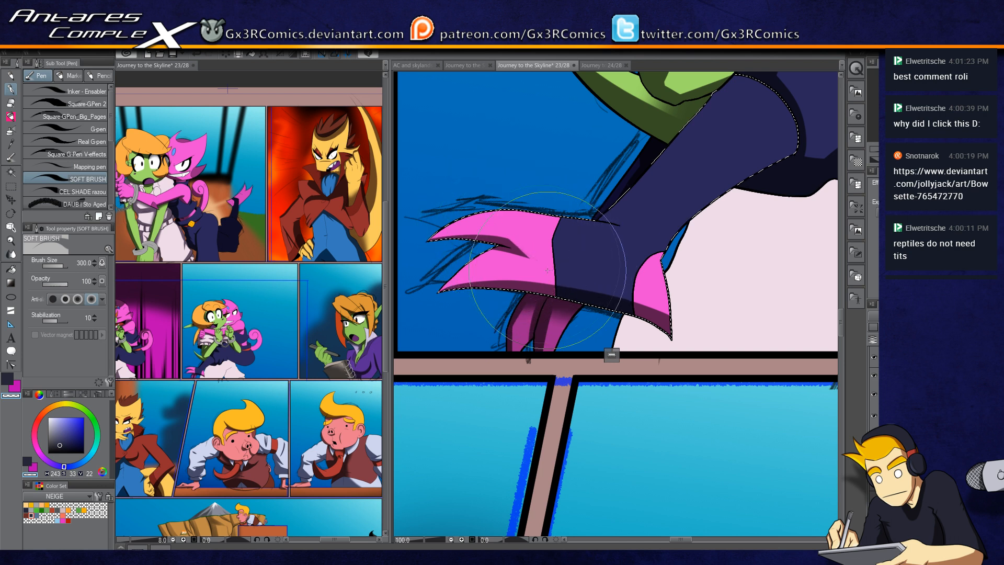
left_click_drag(602, 324, 473, 403)
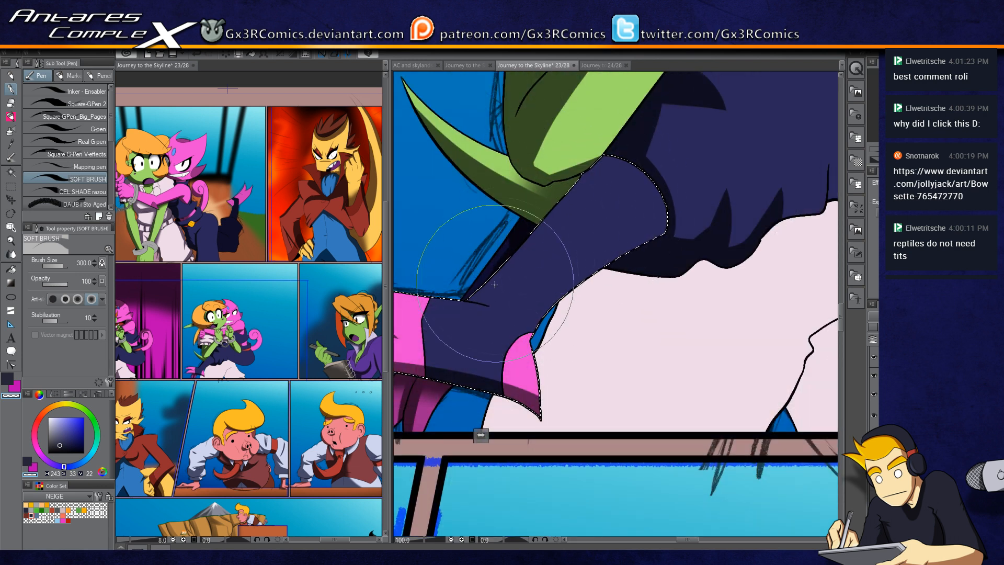
key("c")
left_click_drag(454, 312, 635, 150)
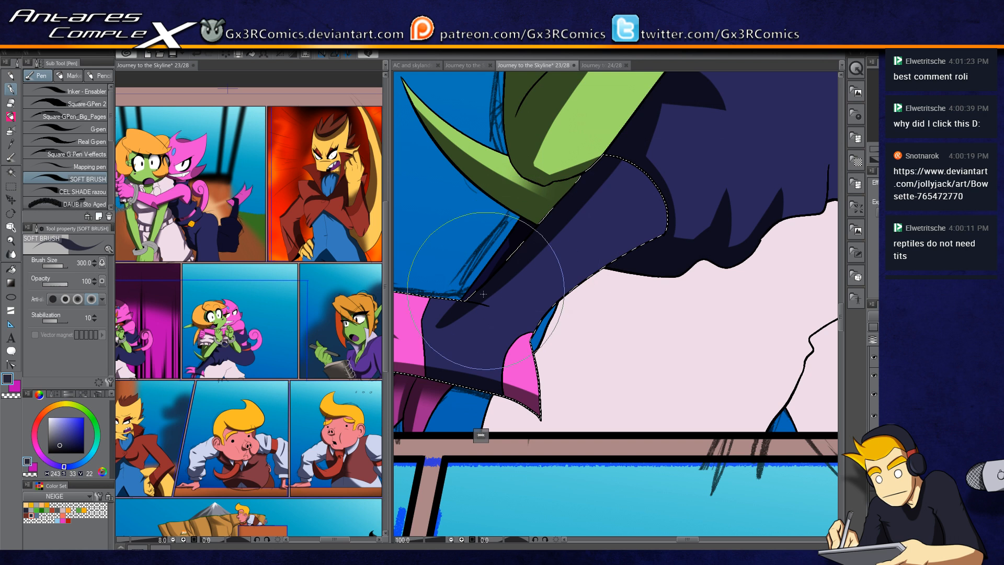
key("c")
left_click_drag(468, 325, 454, 311)
key("c")
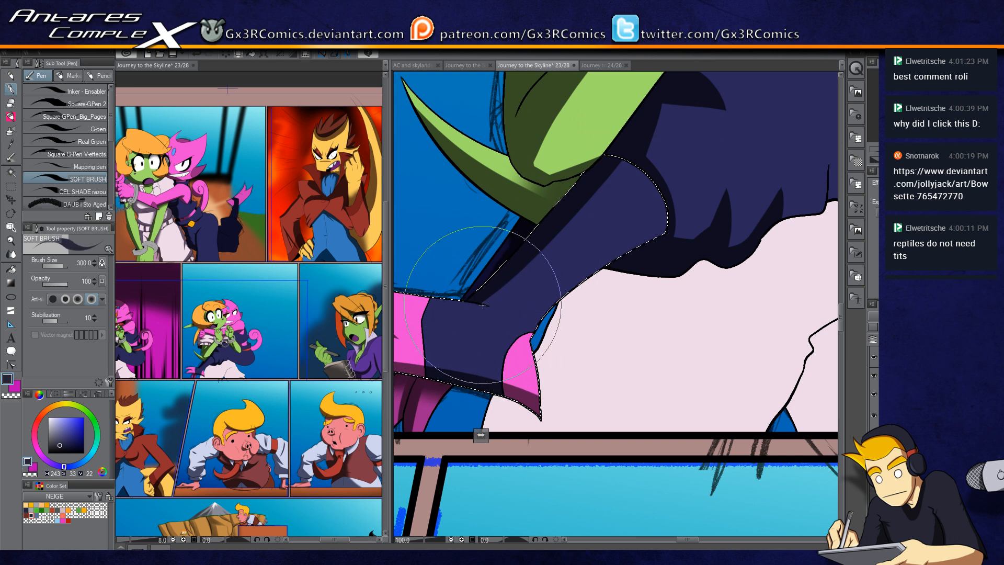
key("c")
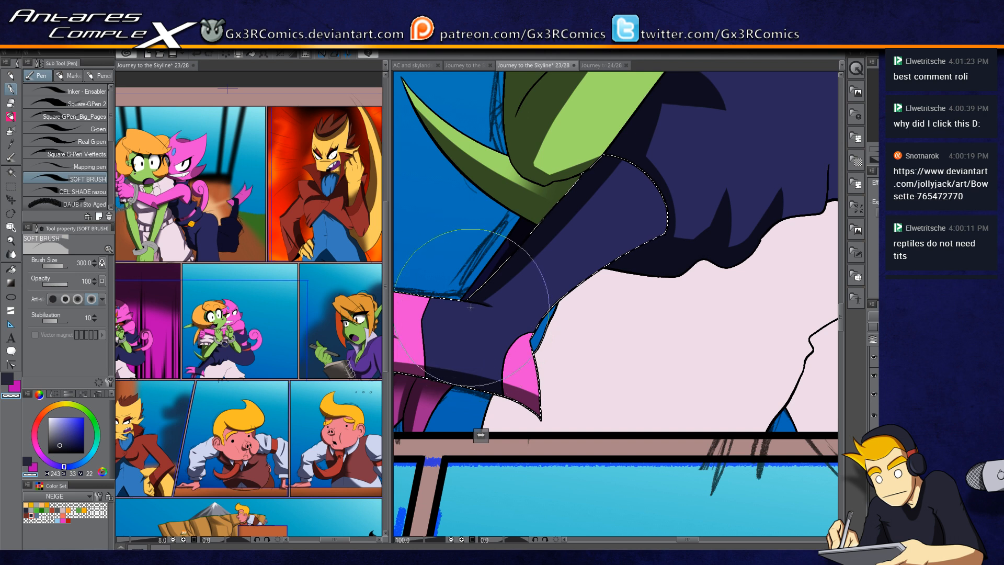
Step: Select the white shirt below the jacket and shade its left part with the soft brush
key("w")
left_click(574, 339)
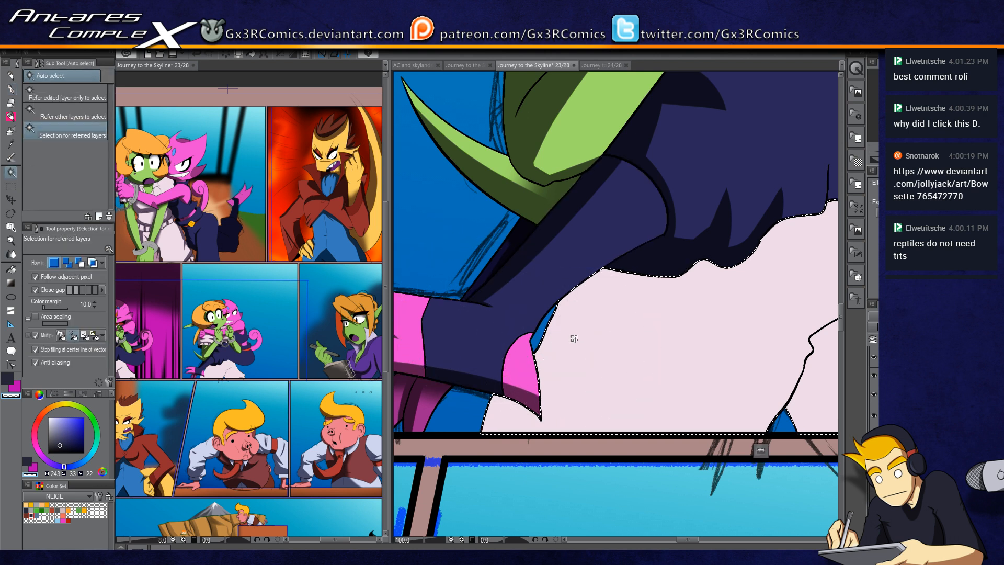
key("p")
mouse_move(602, 258)
left_mouse_down()
mouse_move(494, 431)
mouse_move(526, 423)
left_mouse_up()
left_click_drag(637, 229, 541, 431)
mouse_move(646, 240)
left_mouse_down()
mouse_move(480, 453)
mouse_move(623, 321)
mouse_move(516, 433)
left_mouse_up()
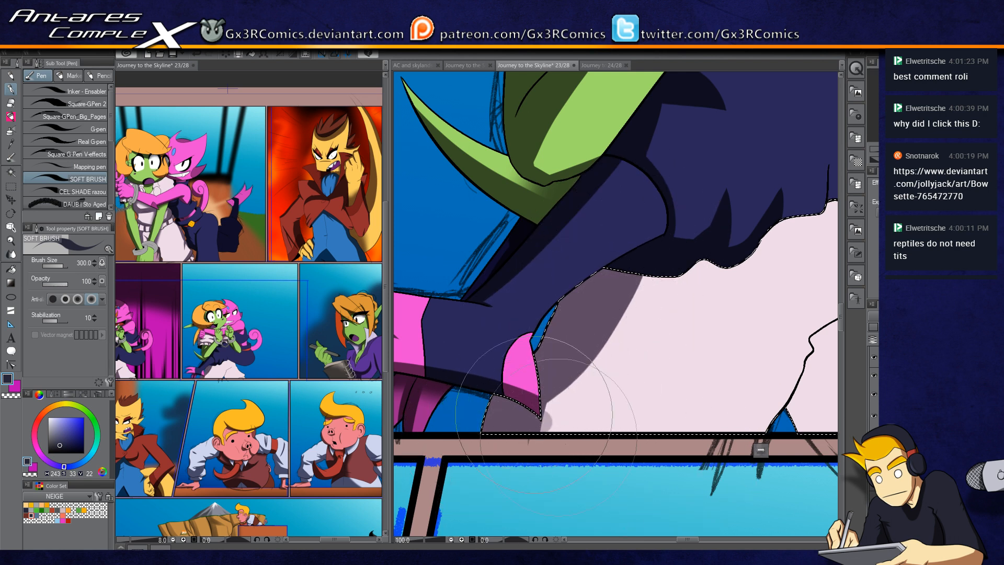
Step: Shade the white shirt further across its middle and right side
left_click_drag(822, 380, 644, 348)
mouse_move(601, 383)
left_mouse_down()
mouse_move(636, 311)
mouse_move(699, 266)
left_mouse_up()
left_click_drag(644, 298, 715, 254)
mouse_move(625, 400)
left_mouse_down()
mouse_move(623, 364)
mouse_move(615, 374)
mouse_move(627, 421)
mouse_move(618, 356)
mouse_move(630, 428)
mouse_move(628, 342)
mouse_move(630, 399)
mouse_move(638, 326)
mouse_move(652, 437)
mouse_move(636, 322)
mouse_move(663, 441)
mouse_move(638, 310)
left_mouse_up()
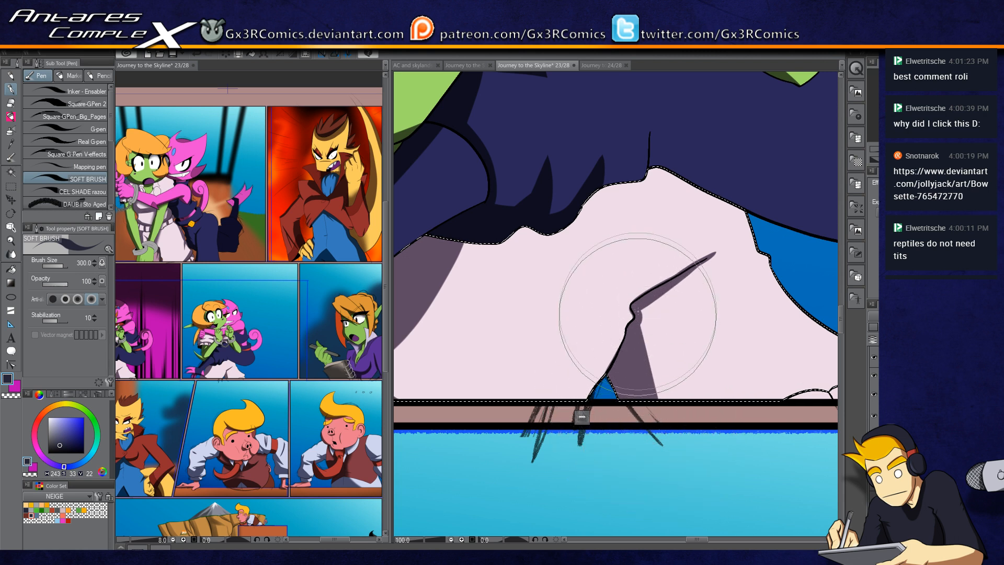
mouse_move(638, 349)
left_mouse_down()
mouse_move(660, 397)
mouse_move(697, 381)
mouse_move(724, 393)
left_mouse_up()
mouse_move(571, 293)
left_mouse_down()
mouse_move(629, 378)
mouse_move(653, 379)
left_mouse_up()
mouse_move(473, 471)
left_mouse_down()
mouse_move(499, 406)
mouse_move(569, 314)
mouse_move(647, 294)
left_mouse_up()
Step: Undo the last stroke and airbrush soft shading onto the white shirt with a larger airbrush
key("b")
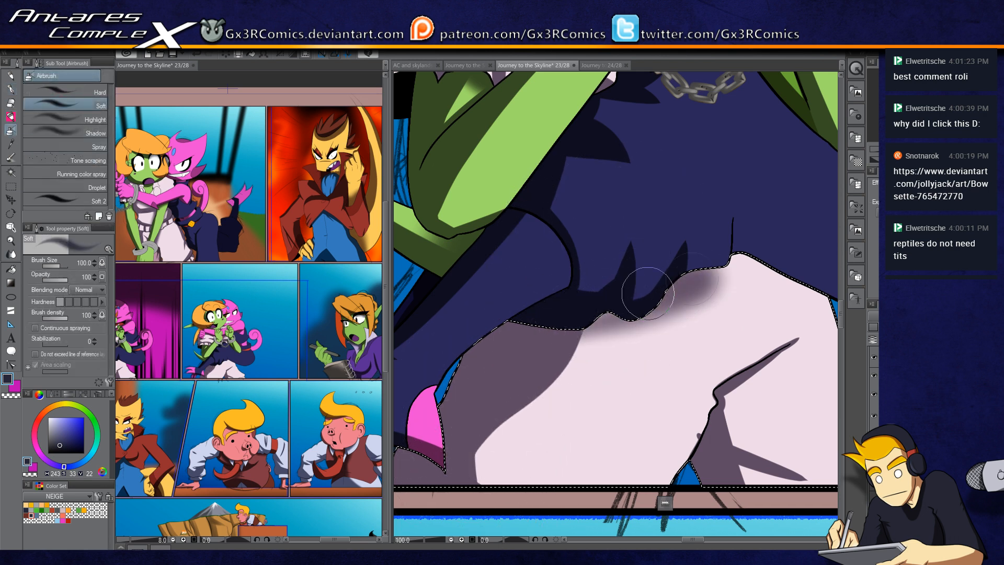
key("bracketright")
key("bracketright")
key("bracketright")
key("ctrl+z")
mouse_move(554, 325)
left_mouse_down()
mouse_move(725, 242)
mouse_move(807, 225)
left_mouse_up()
left_click_drag(702, 280, 545, 410)
Step: Select the navy garment below the handcuffs and shade it with the soft brush, redoing the first stroke
key("w")
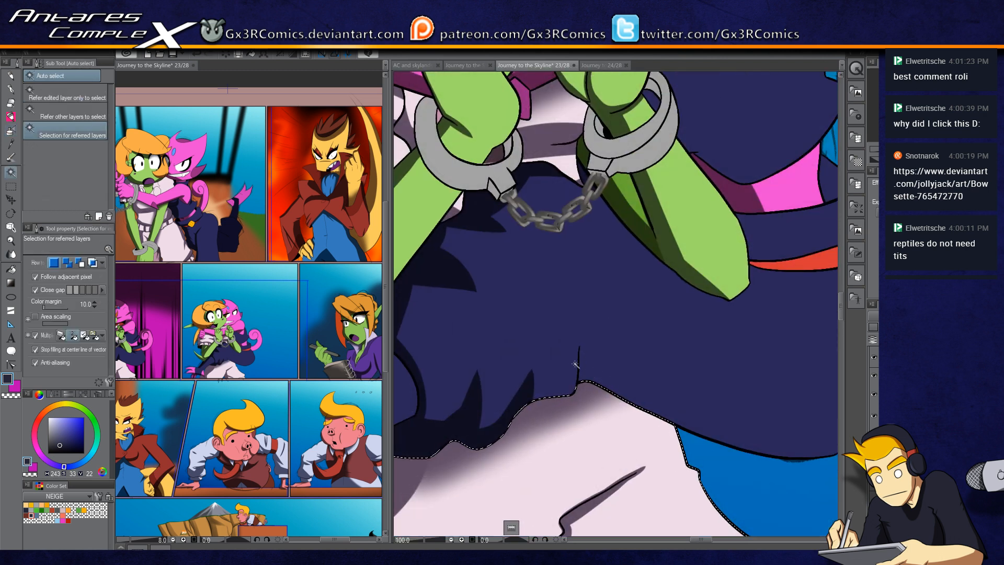
left_click(599, 341)
key("p")
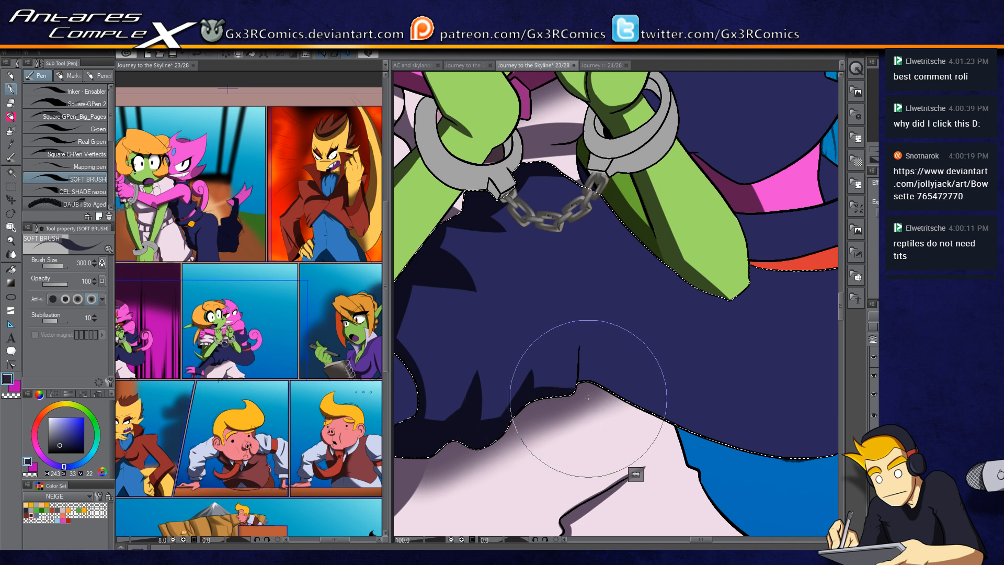
left_click_drag(573, 395, 580, 323)
key("ctrl+z")
left_click_drag(573, 395, 578, 320)
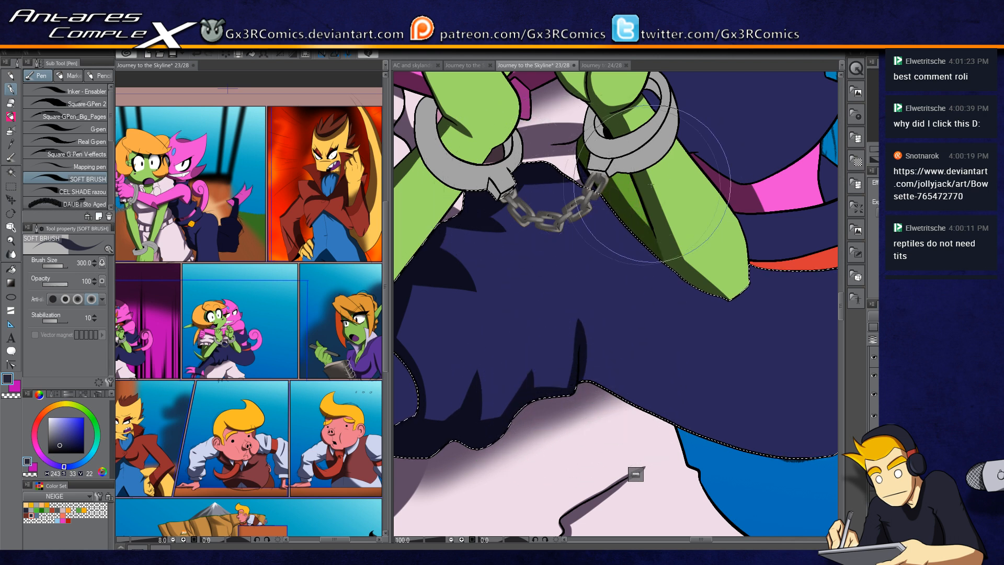
Step: Continue soft shading along the navy garment's lower edge and beside the green arm
mouse_move(697, 373)
left_mouse_down()
mouse_move(549, 390)
mouse_move(617, 330)
left_mouse_up()
left_click_drag(589, 375, 646, 399)
mouse_move(520, 340)
left_mouse_down()
mouse_move(557, 365)
mouse_move(683, 410)
left_mouse_up()
mouse_move(609, 372)
left_mouse_down()
mouse_move(759, 424)
mouse_move(688, 424)
left_mouse_up()
left_click_drag(677, 249, 661, 278)
mouse_move(492, 339)
left_mouse_down()
mouse_move(507, 386)
mouse_move(487, 331)
mouse_move(570, 411)
mouse_move(603, 397)
mouse_move(492, 341)
mouse_move(678, 435)
mouse_move(750, 392)
left_mouse_up()
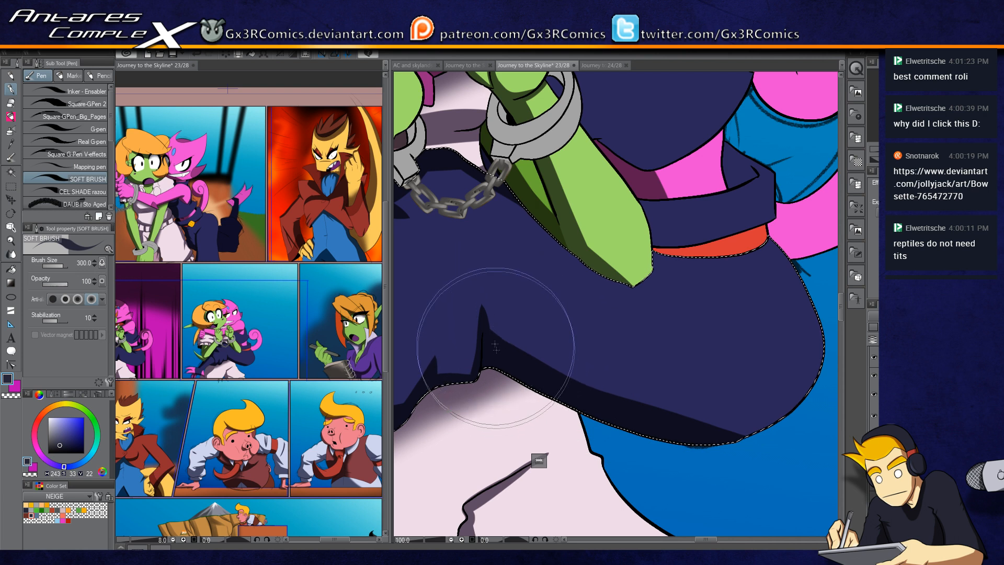
Step: Shade the navy garment further near the white shirt and up toward the cuffed hands
left_click_drag(448, 371, 502, 391)
left_click_drag(444, 370, 471, 387)
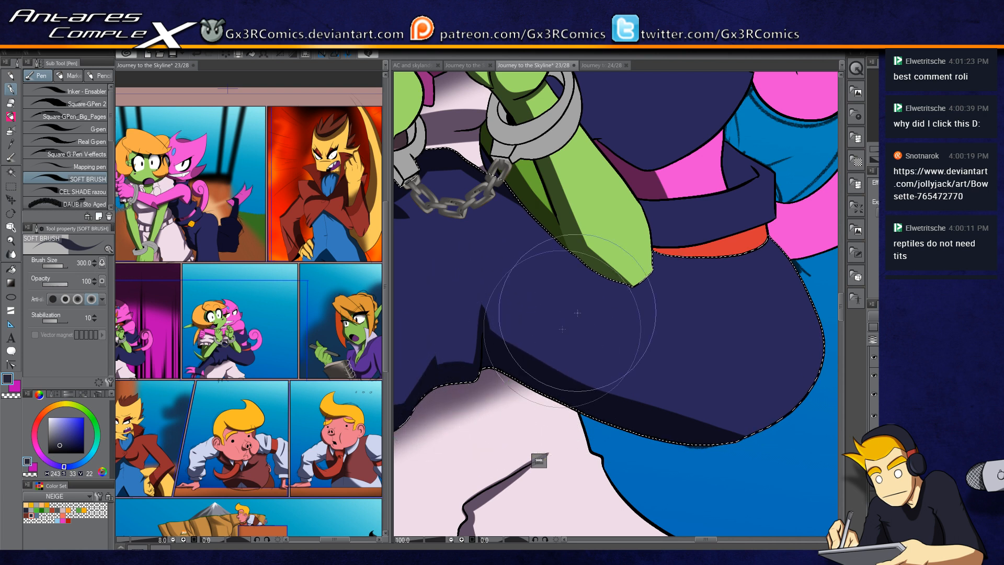
left_click_drag(519, 201, 580, 239)
left_click_drag(504, 195, 632, 276)
key("space")
left_click_drag(685, 236, 630, 327)
key("b")
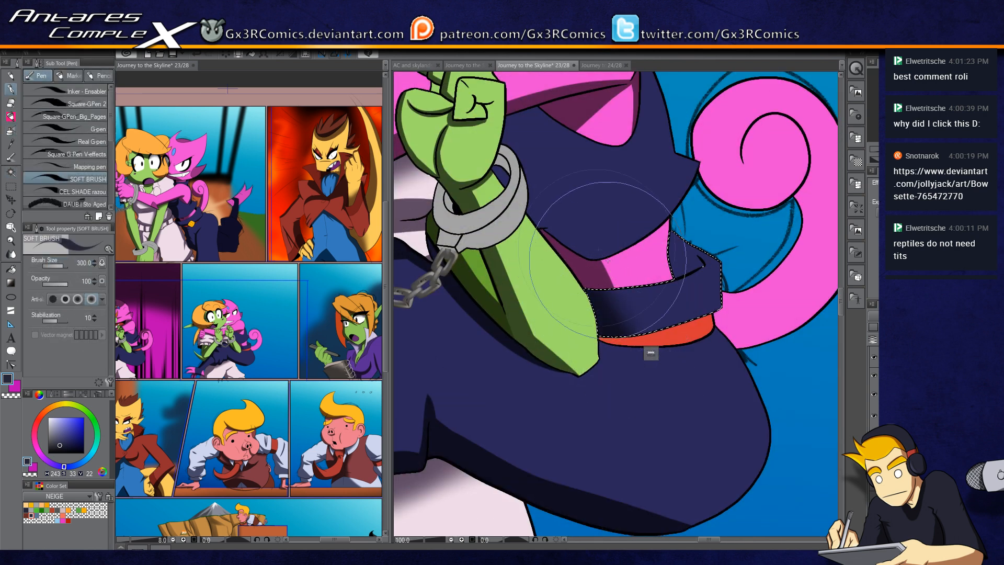
Step: Select the dark collar band beside the green arm and shade it with the soft brush
key("w")
left_click(603, 239)
key("p")
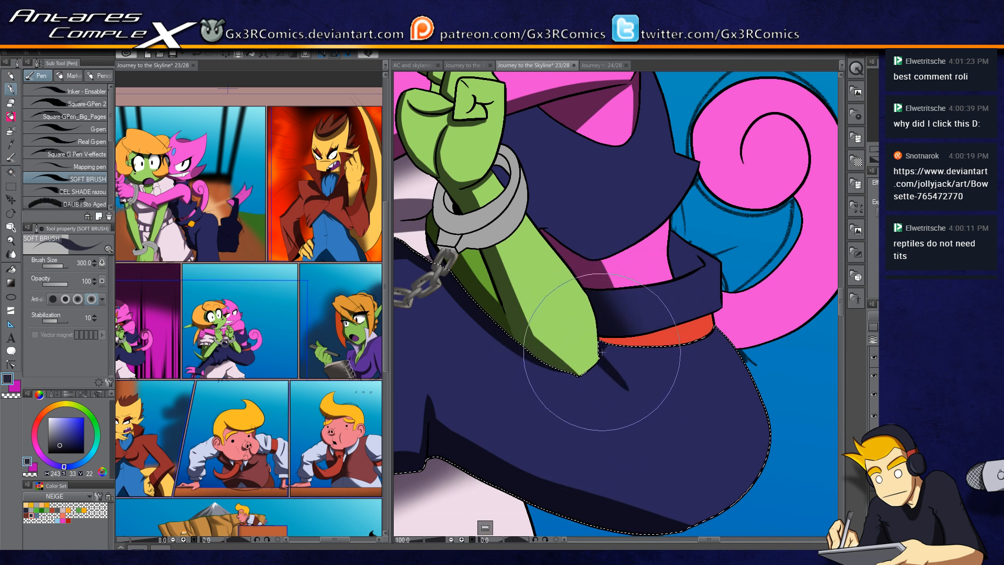
left_click_drag(581, 343, 545, 408)
Step: Select the navy cape area above the collar and shade it with the soft brush
key("w")
left_click(540, 209)
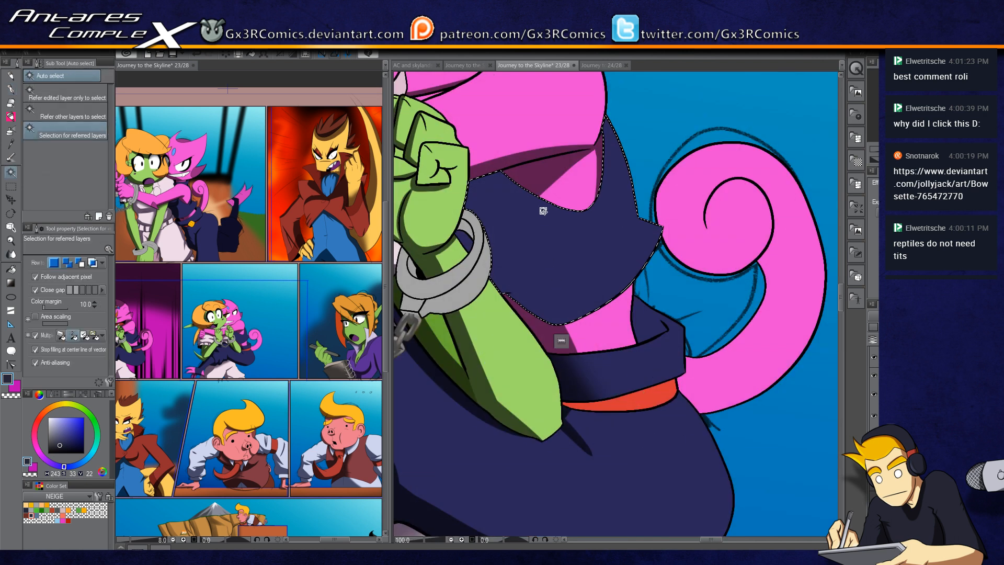
key("p")
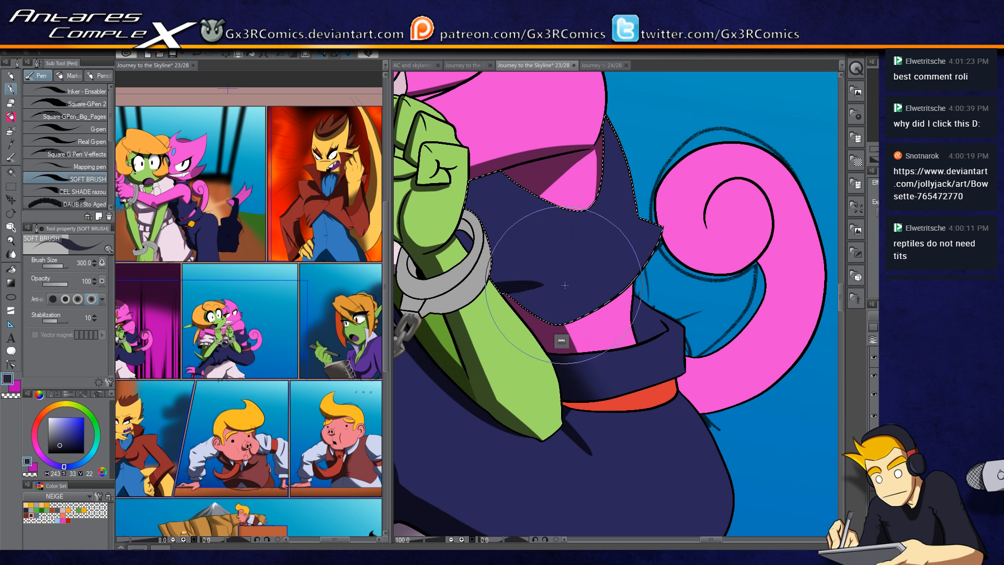
key("w")
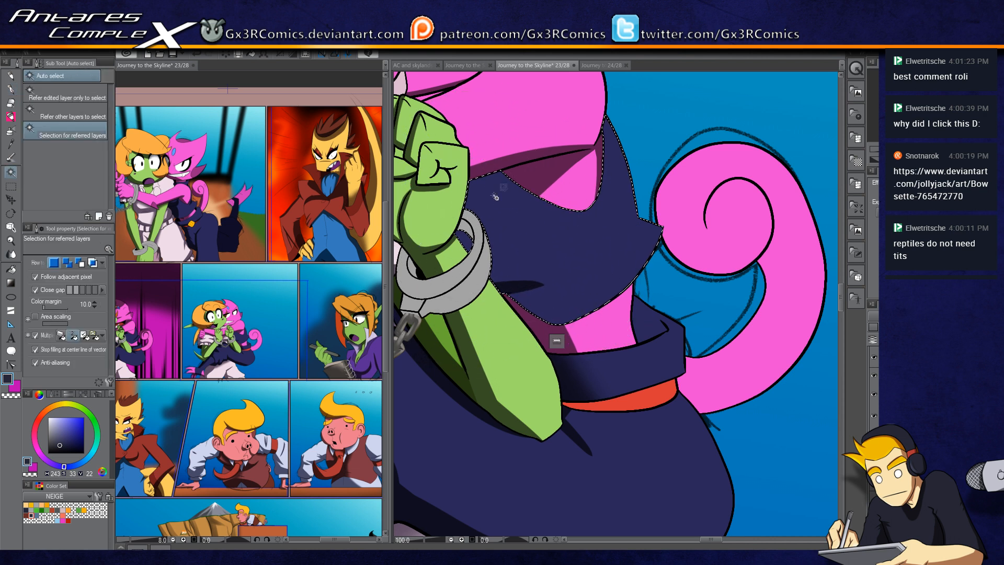
key("p")
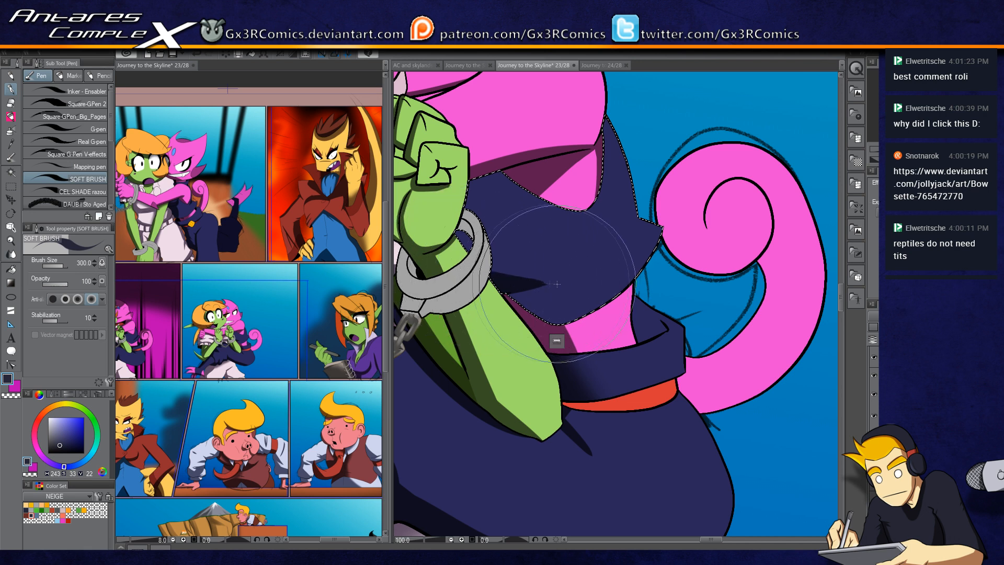
key("c")
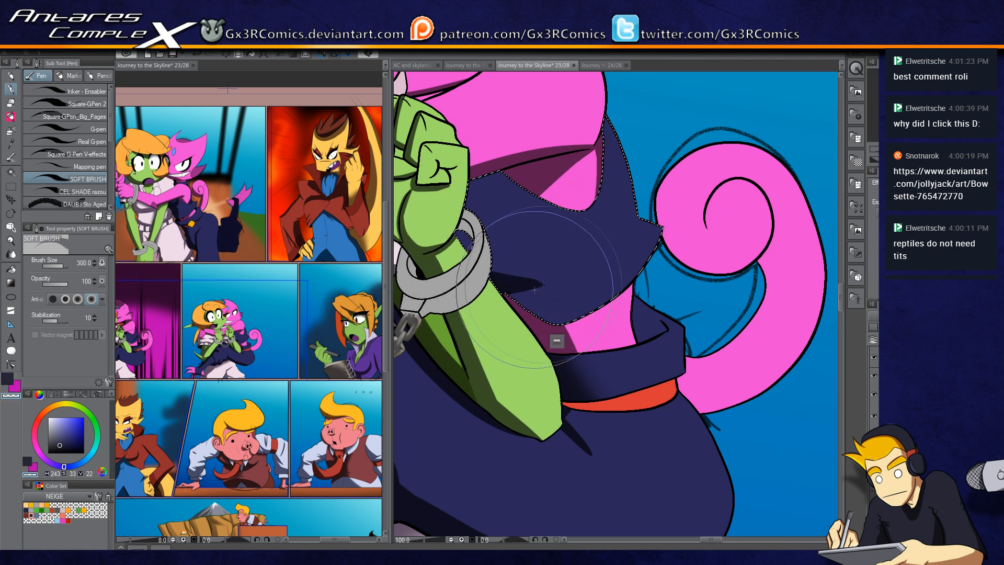
key("c")
left_click_drag(551, 253, 583, 338)
Step: Shade the navy cape further with the SAI Marker 2 brush
key("b")
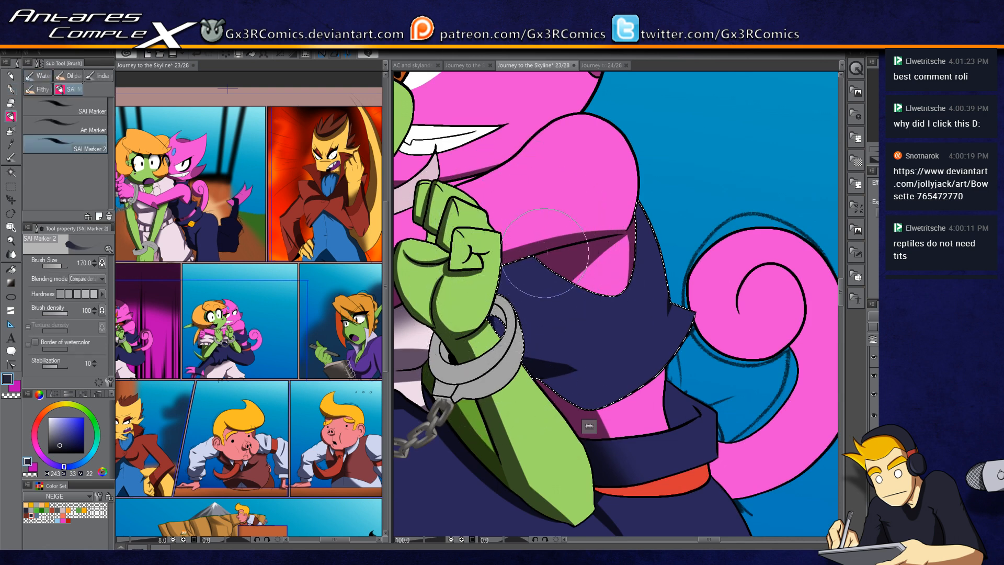
left_click_drag(444, 303, 483, 268)
left_click_drag(555, 300, 554, 377)
left_click_drag(460, 361, 583, 345)
Step: Select the pink character's navy garment behind the fists and shade it with the soft brush
key("w")
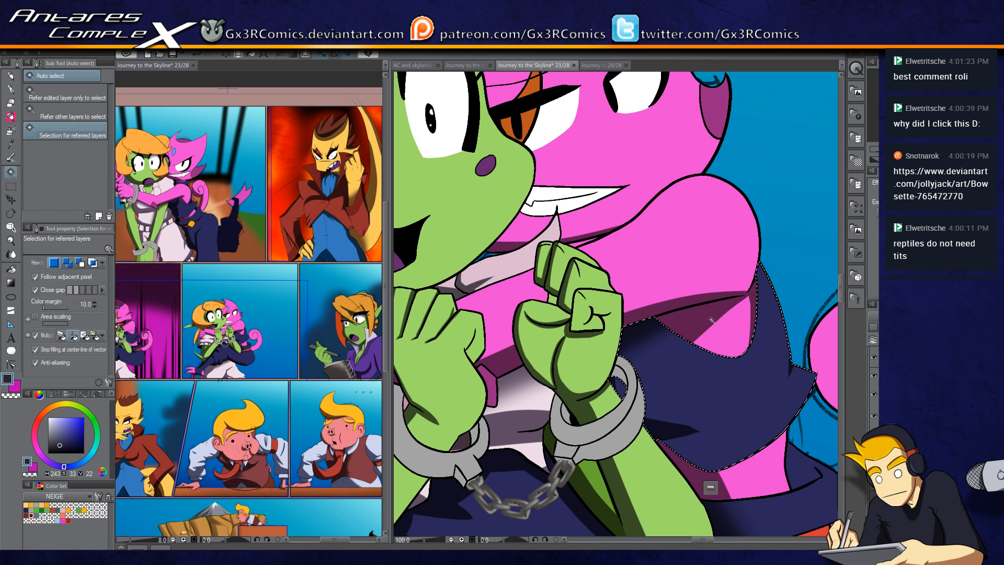
left_click(726, 321)
key("p")
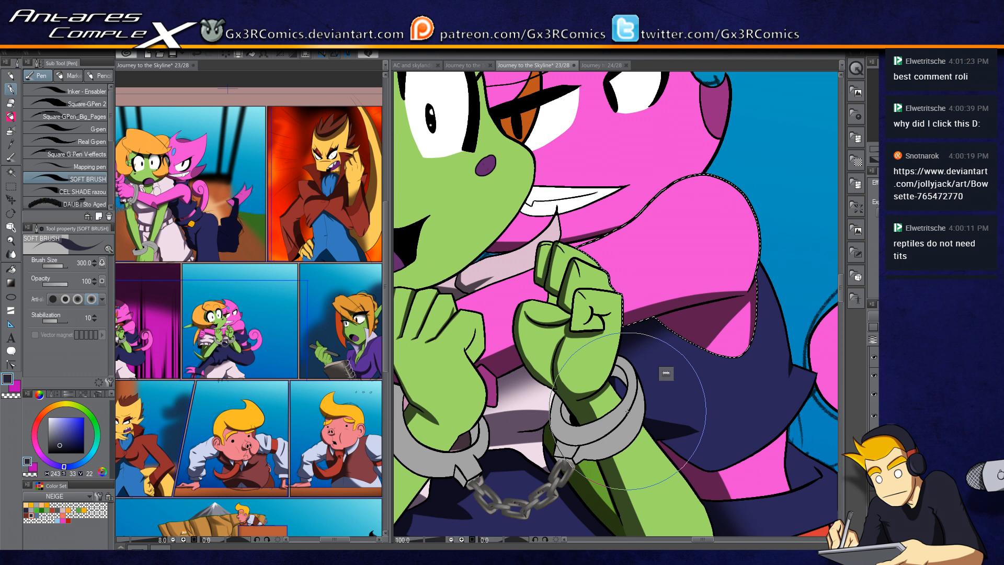
left_click_drag(505, 354, 604, 294)
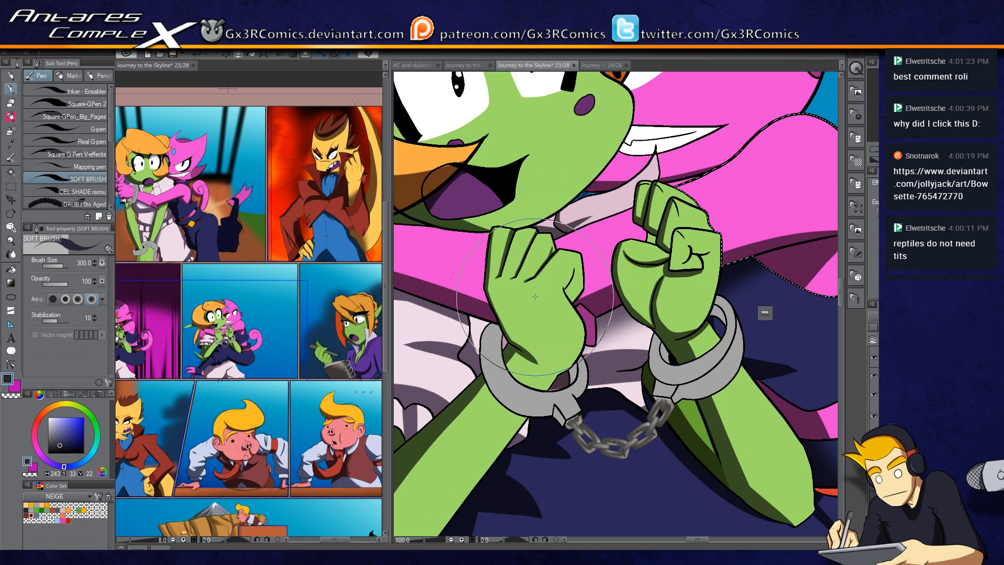
Step: Select the green cuffed fist and shade it with the soft brush
key("p")
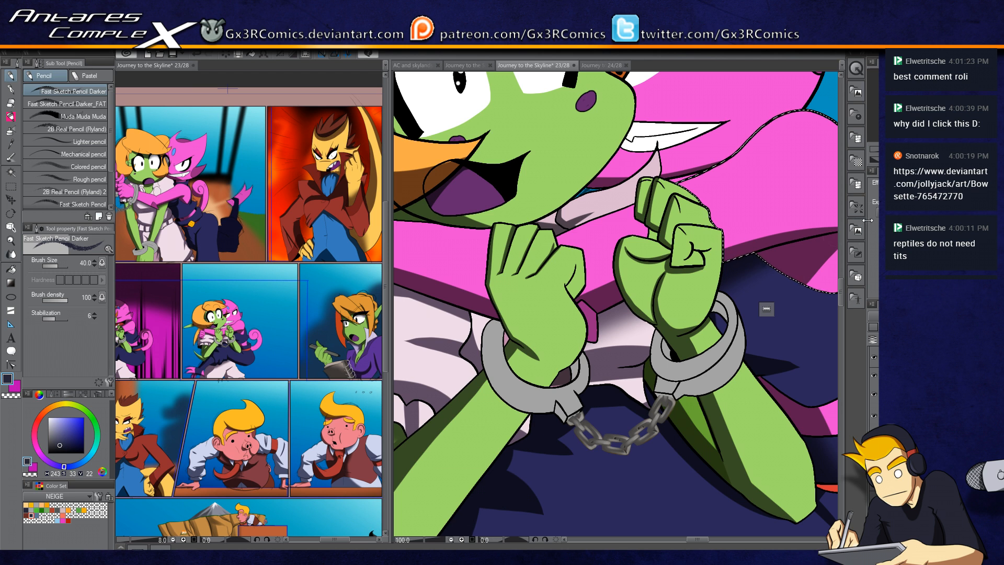
key("o")
scroll(575, 288, "up", 2)
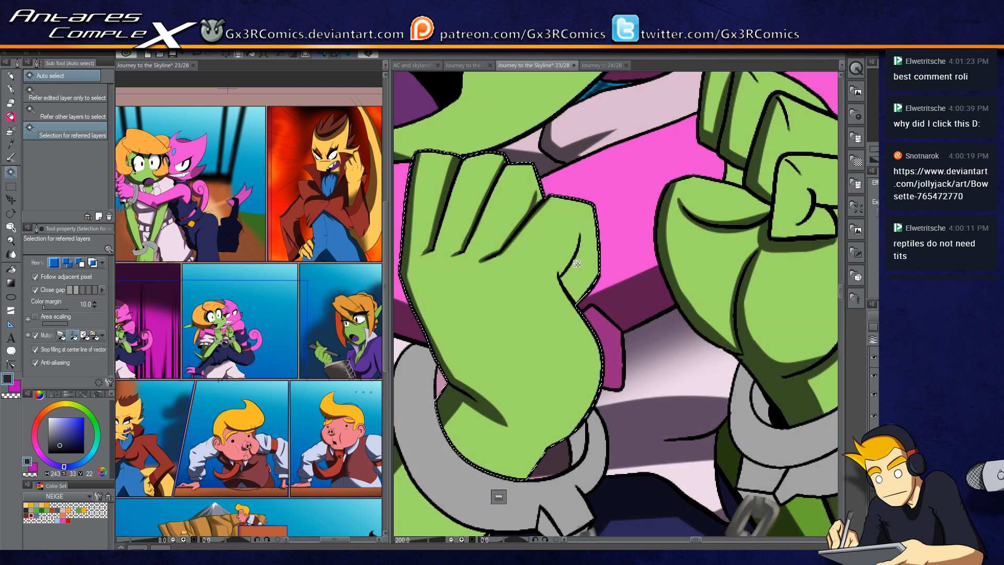
key("p")
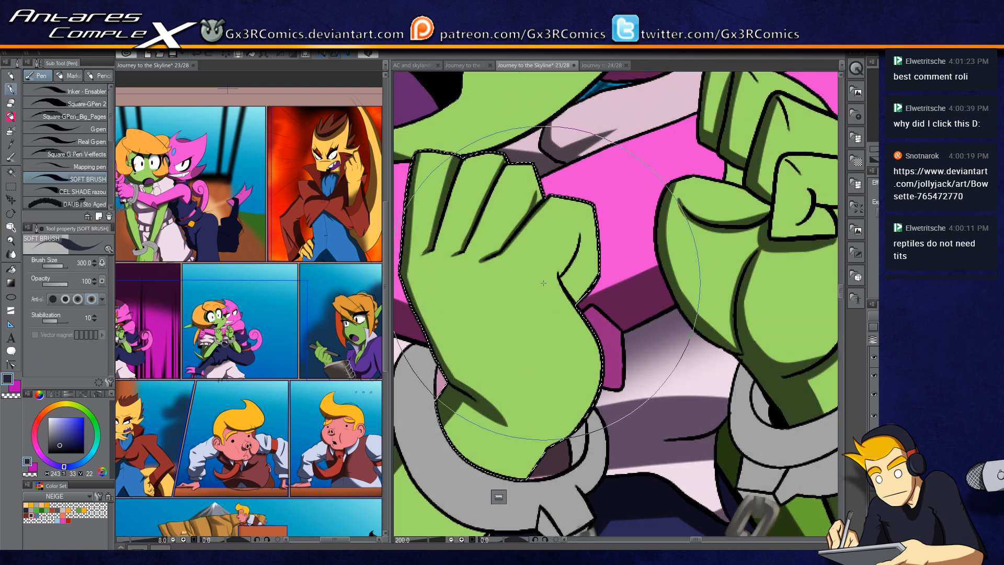
key("c")
left_click_drag(553, 295, 545, 274)
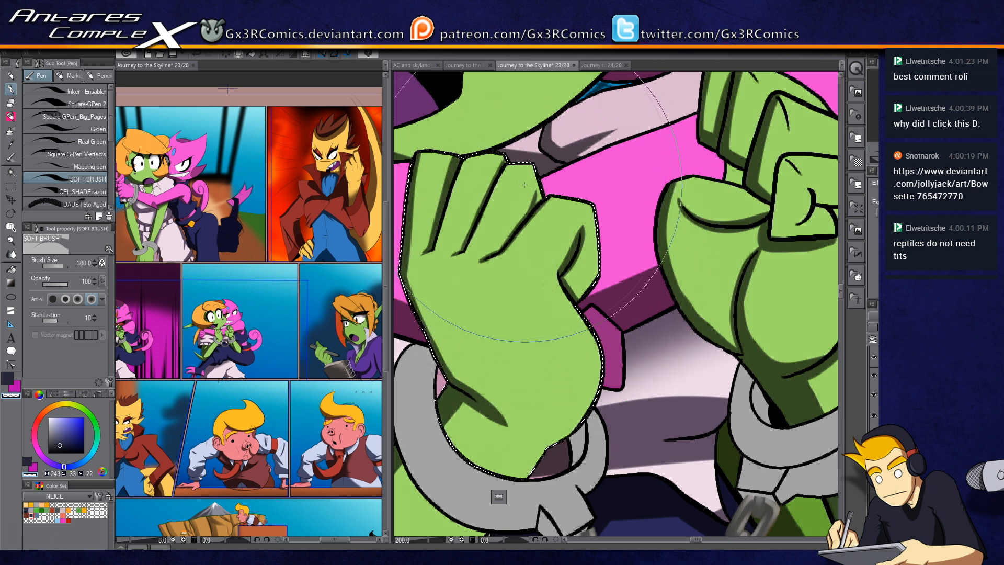
left_click_drag(476, 237, 522, 297)
Step: Shade the inner curve of the pink tail with the soft brush, redoing one stroke
scroll(521, 297, "down", 5)
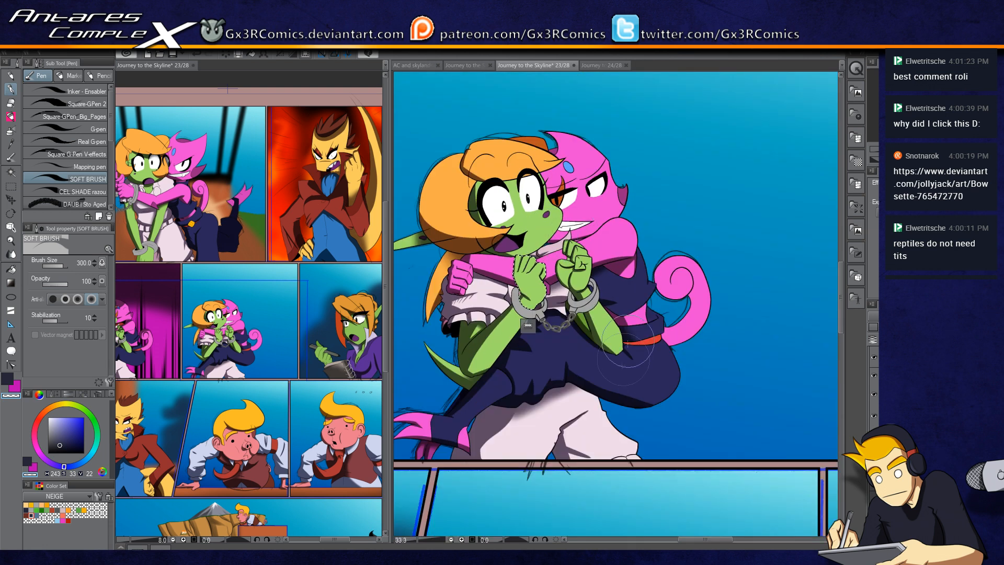
left_click_drag(586, 254, 603, 166)
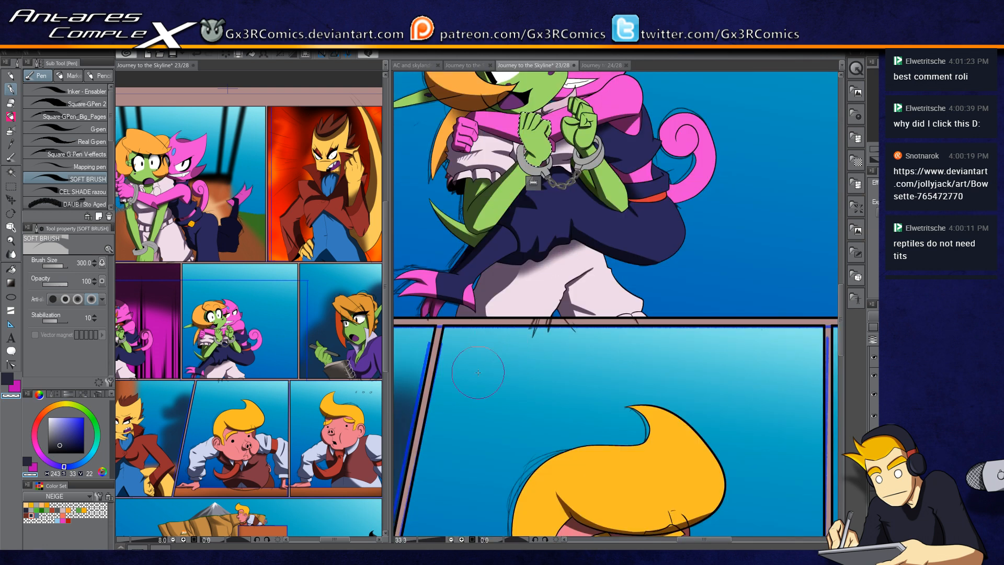
left_click_drag(516, 273, 473, 336)
left_click_drag(641, 204, 557, 260)
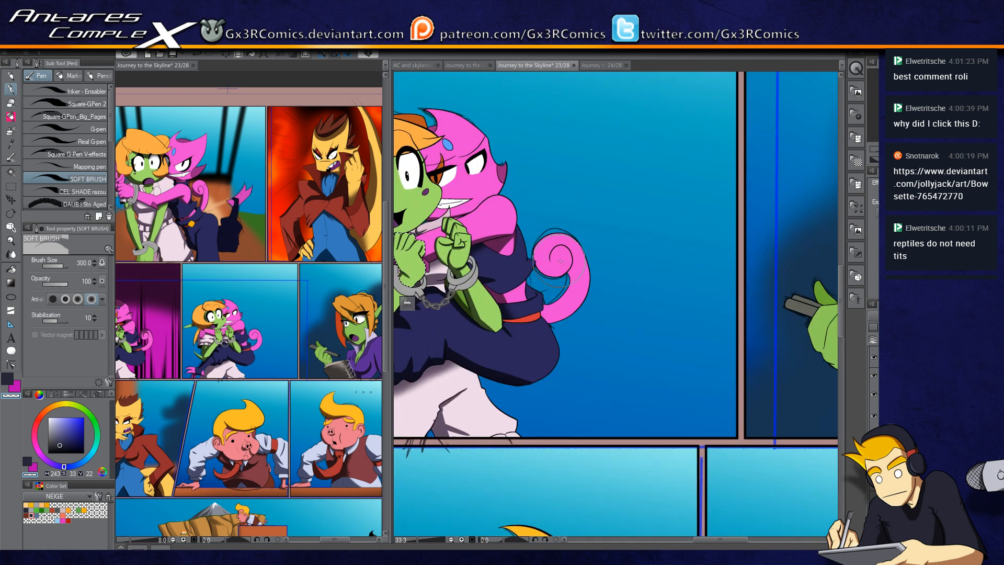
scroll(557, 260, "up", 3)
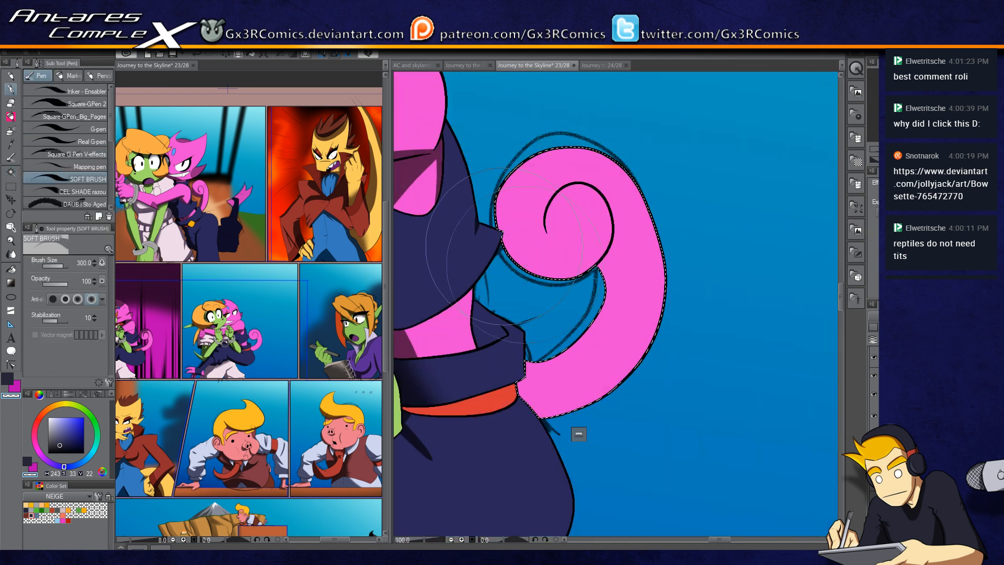
left_click_drag(507, 270, 600, 246)
key("ctrl+z")
mouse_move(488, 253)
left_mouse_down()
mouse_move(553, 274)
mouse_move(601, 262)
left_mouse_up()
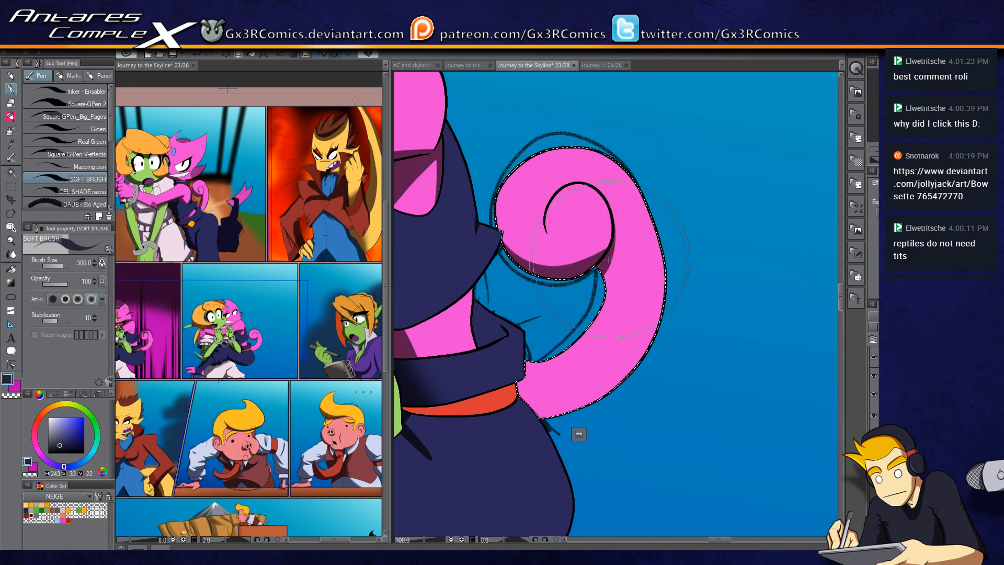
Step: Shade the pink tail further along its top and lower part
left_click_drag(547, 236, 559, 194)
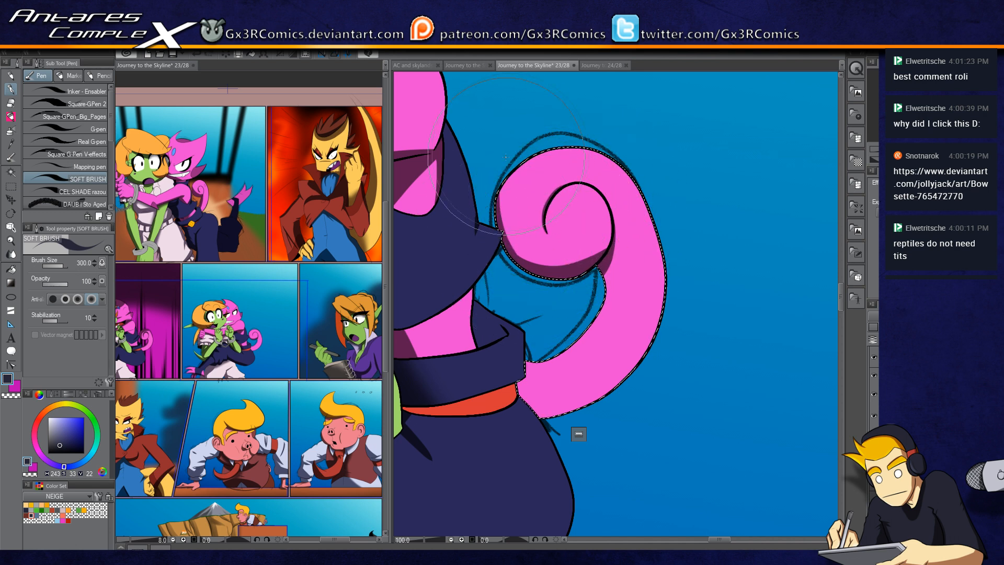
left_click_drag(545, 372, 515, 308)
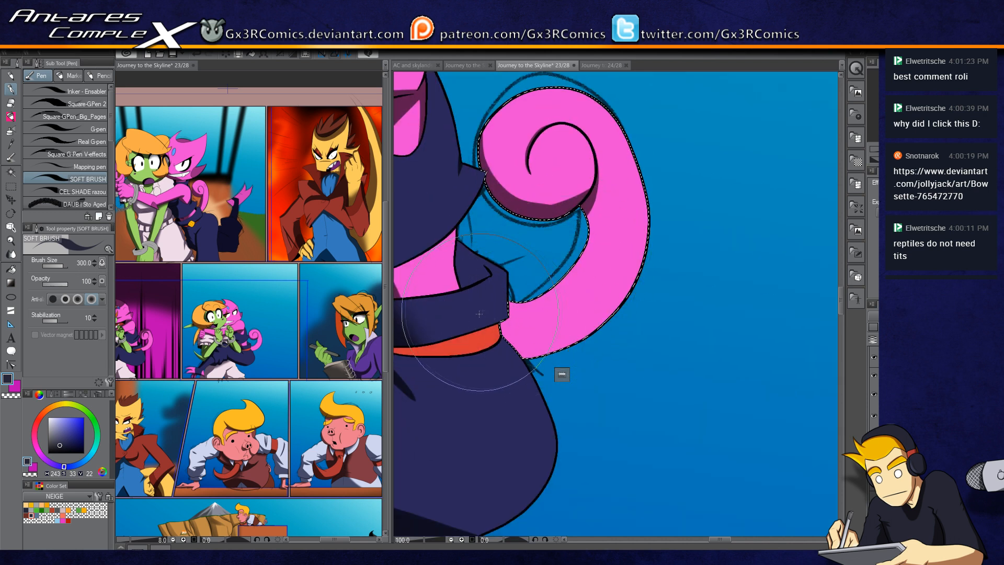
left_click_drag(513, 345, 594, 332)
left_click_drag(497, 329, 606, 316)
left_click_drag(462, 277, 547, 297)
Step: Select the navy collar beside the tail, shade it with the soft brush, and deselect
key("w")
left_click(545, 288)
key("p")
mouse_move(527, 264)
left_mouse_down()
mouse_move(545, 297)
mouse_move(569, 290)
mouse_move(555, 232)
mouse_move(545, 290)
mouse_move(529, 282)
mouse_move(572, 287)
mouse_move(501, 263)
mouse_move(576, 283)
mouse_move(512, 245)
mouse_move(557, 223)
mouse_move(566, 280)
left_mouse_up()
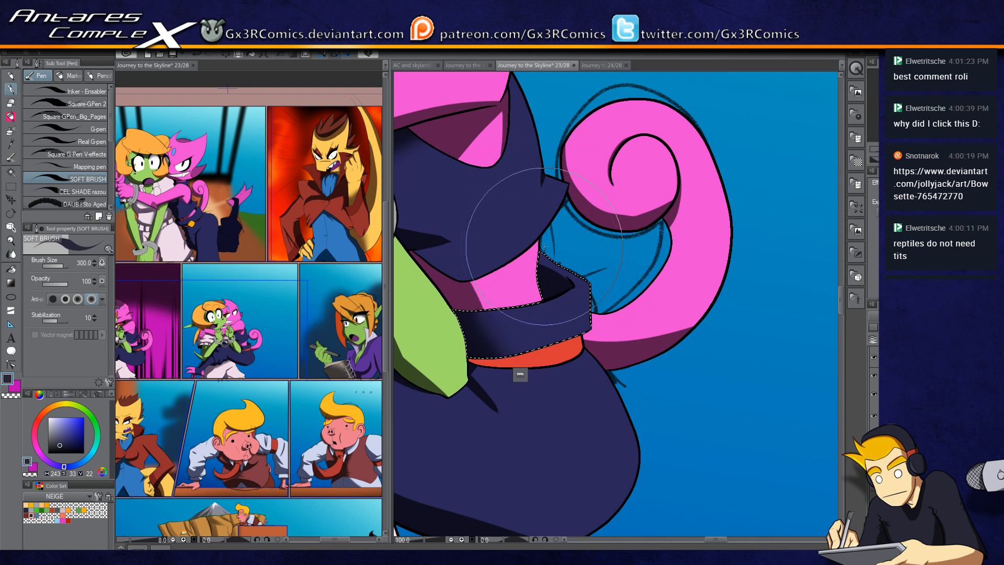
left_click_drag(500, 243, 524, 320)
key("ctrl+d")
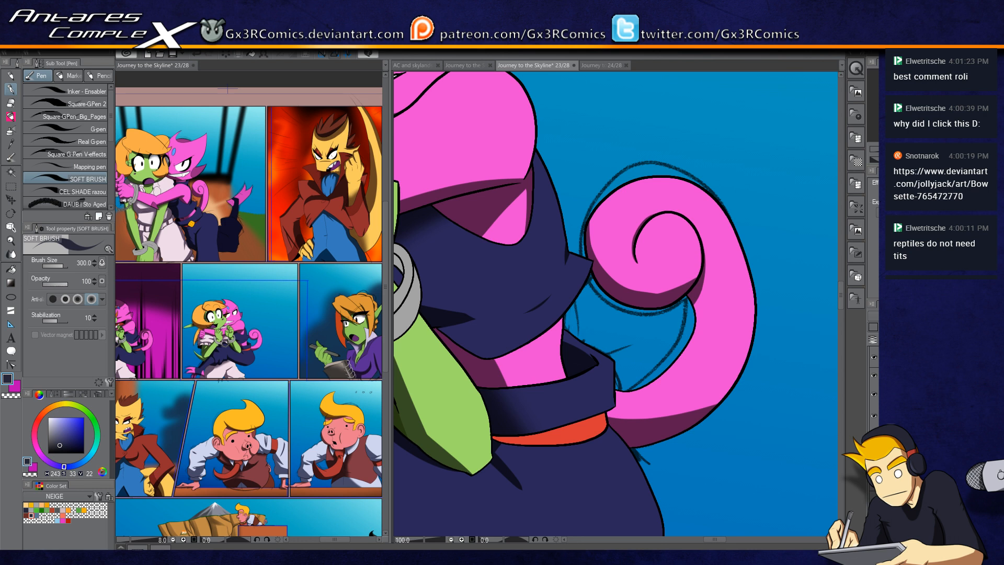
Step: Select the face of the yellow character in the red coat and shade it with the soft brush, redoing one stroke
scroll(807, 318, "down", 3)
mouse_move(606, 433)
left_mouse_down()
mouse_move(633, 284)
mouse_move(664, 194)
left_mouse_up()
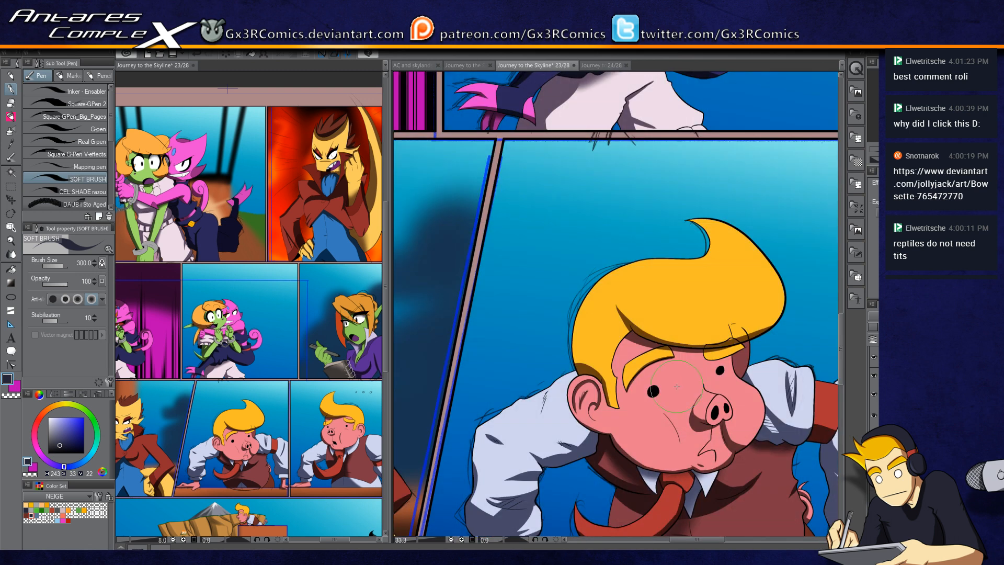
scroll(675, 391, "down", 3)
left_click_drag(531, 389, 566, 303)
scroll(545, 255, "up", 5)
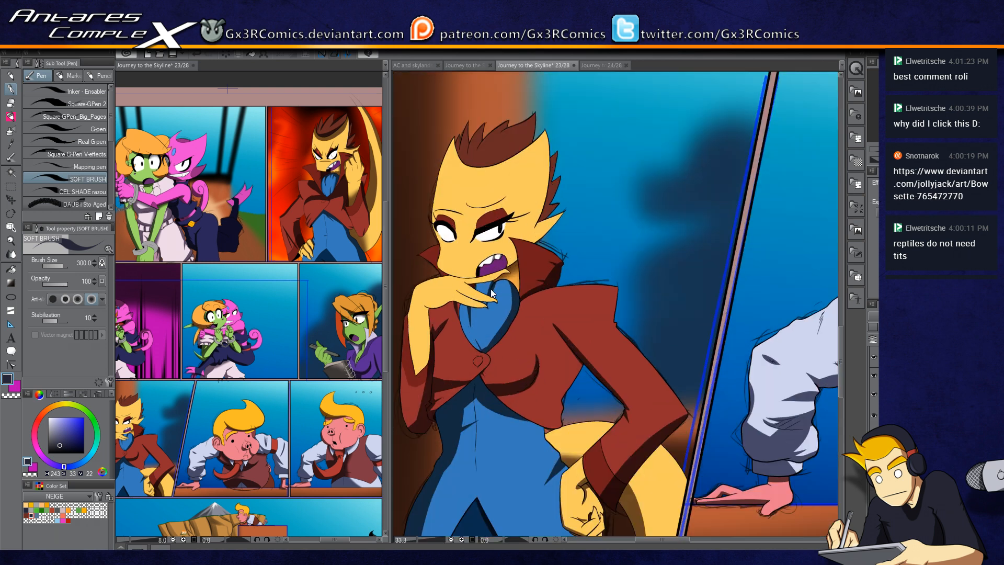
left_click_drag(602, 257, 811, 277)
key("w")
left_click(586, 291)
key("p")
left_click_drag(545, 303, 628, 316)
key("ctrl+z")
left_click_drag(536, 305, 620, 317)
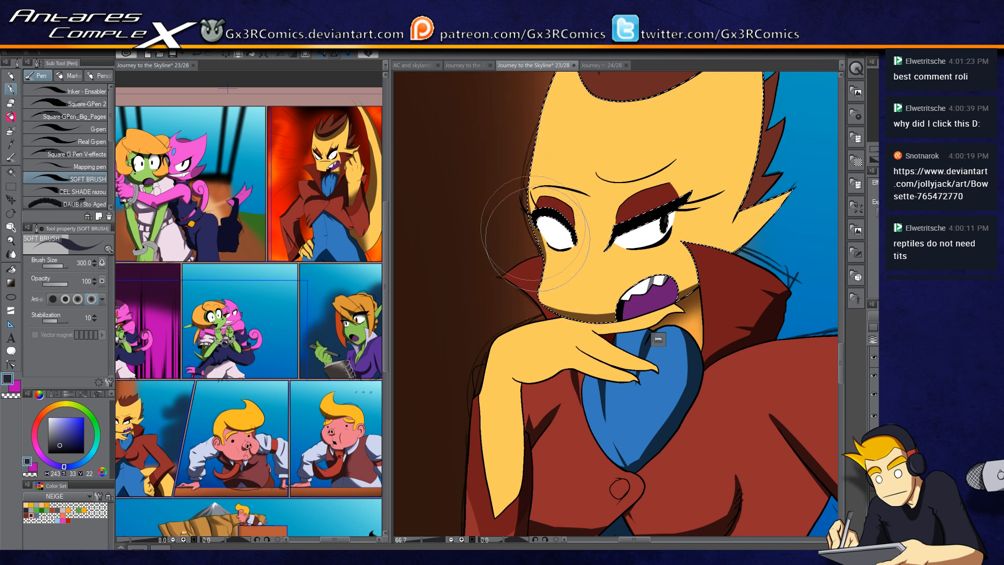
Step: Select the purple inside of the yellow character's mouth and shade it with the soft brush
scroll(648, 195, "up", 2)
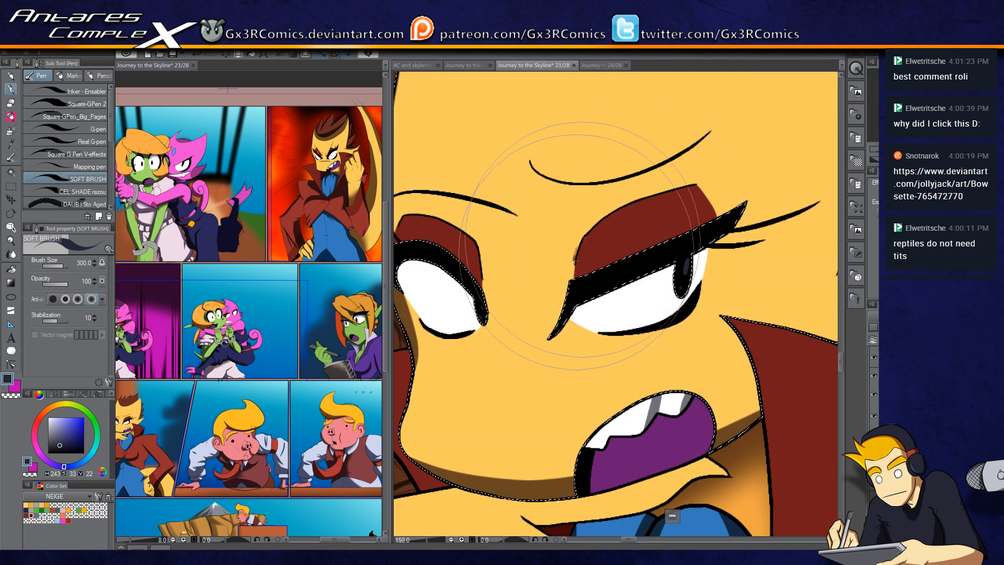
left_click_drag(646, 325, 622, 187)
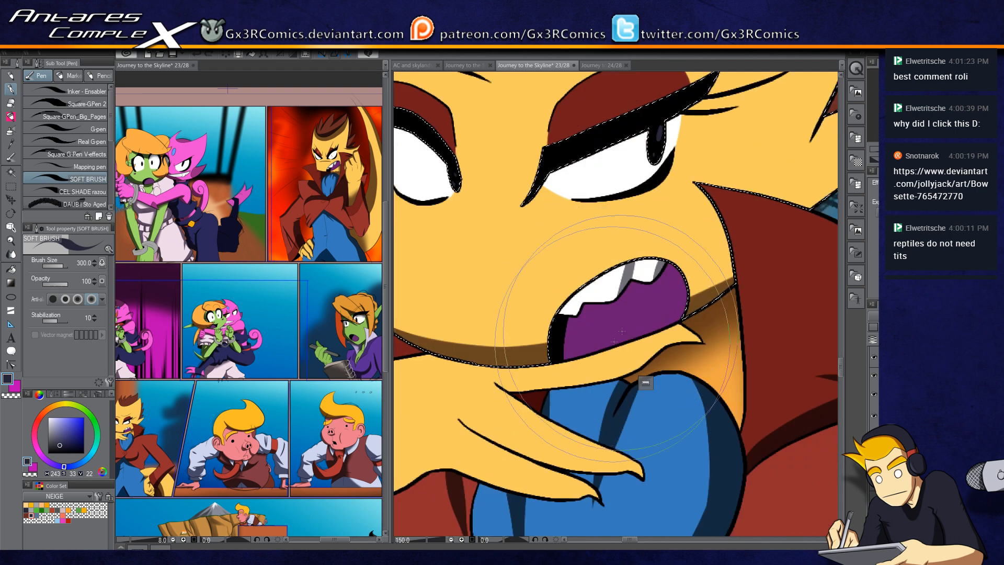
key("w")
left_click(646, 287)
key("p")
left_click_drag(658, 276, 711, 361)
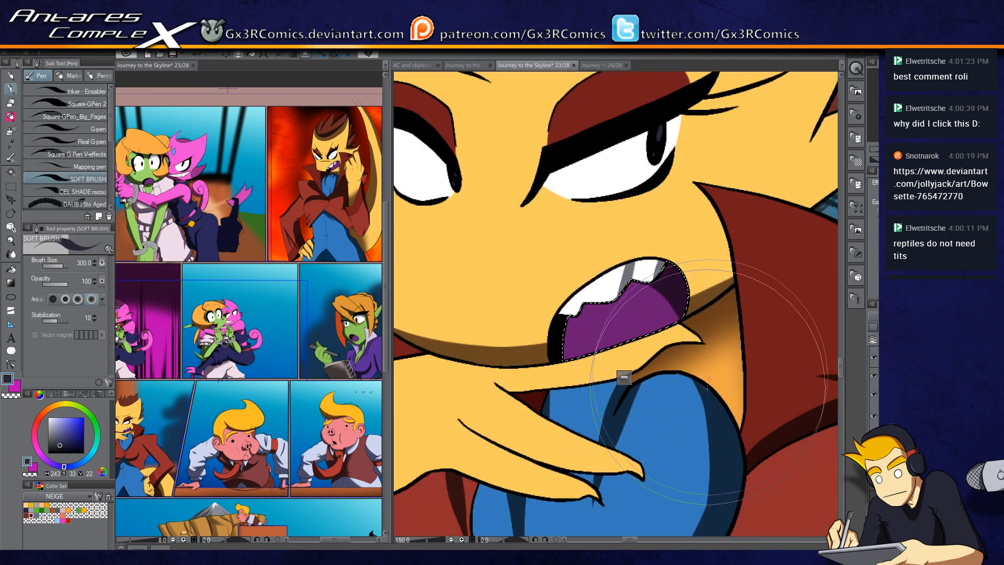
Step: Add a last stroke in the mouth, then select the blue shirt under the chin and shade it with the soft airbrush
mouse_move(645, 453)
left_mouse_down()
mouse_move(663, 316)
mouse_move(678, 276)
left_mouse_up()
key("w")
left_click(664, 324)
key("b")
key("b")
left_click_drag(556, 230, 680, 258)
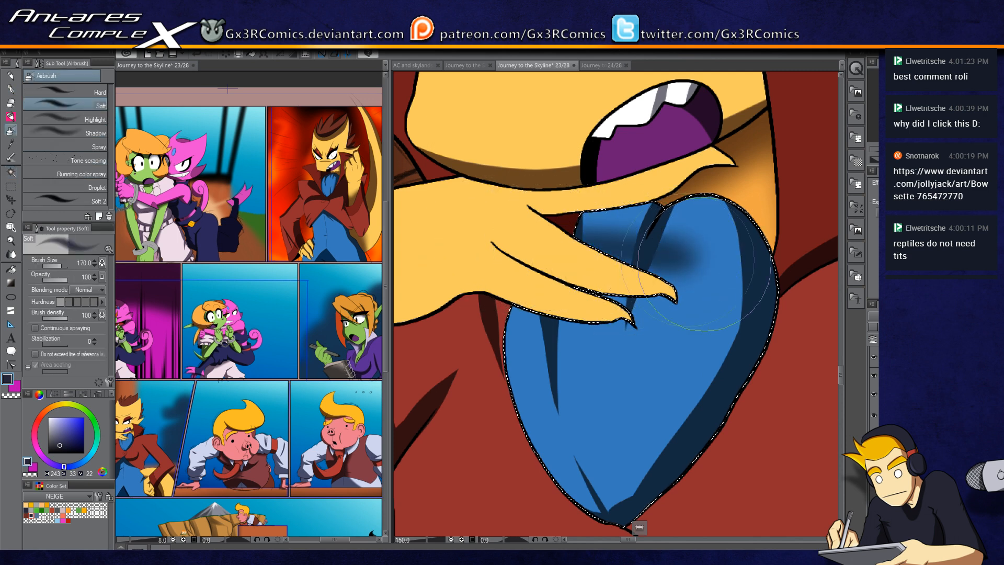
left_click_drag(501, 311, 568, 335)
Step: Select the brown hair spikes on the side of the head and shade them with the soft brush
scroll(633, 323, "down", 2)
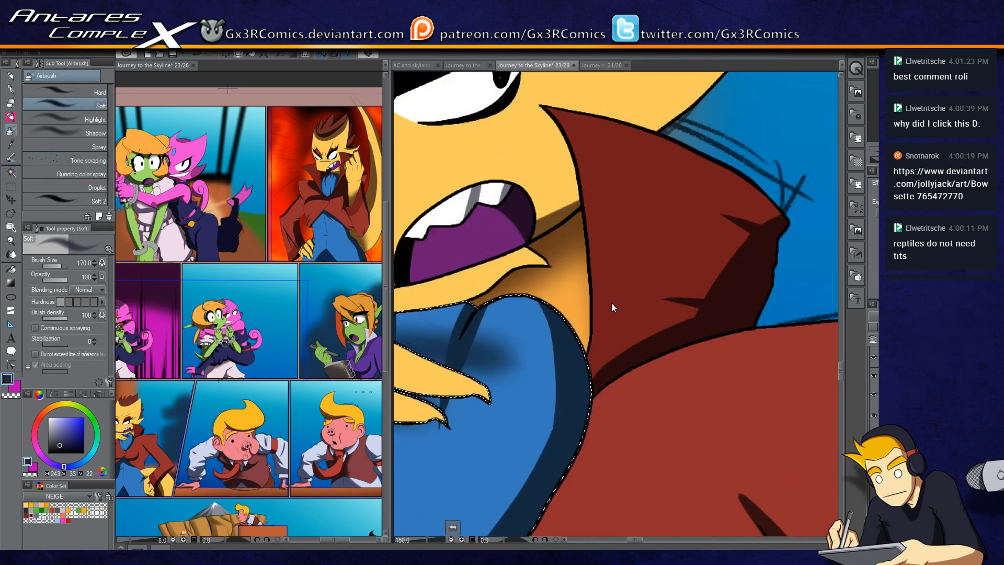
scroll(610, 303, "down", 2)
left_click_drag(669, 235, 658, 345)
key("w")
left_click(642, 243)
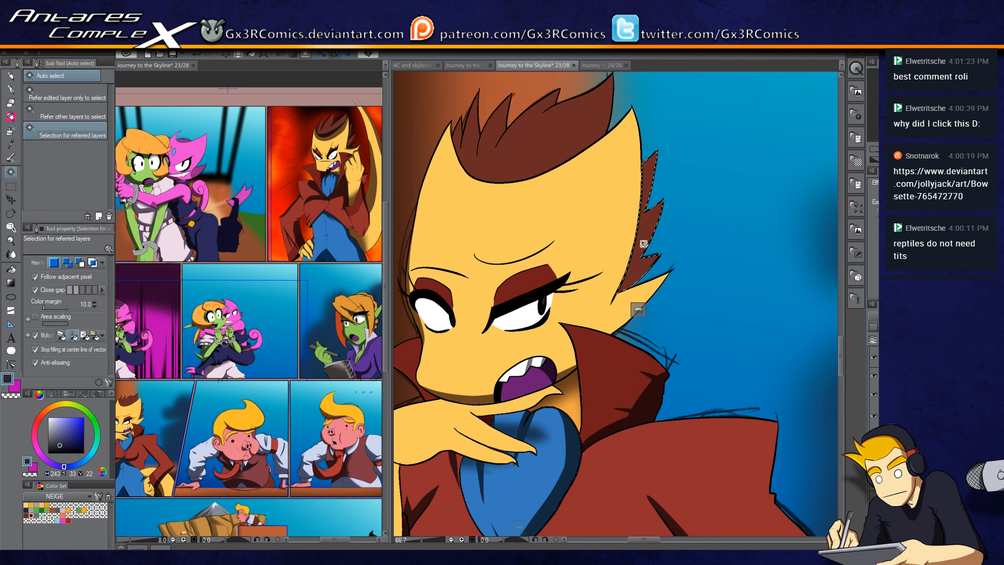
key("p")
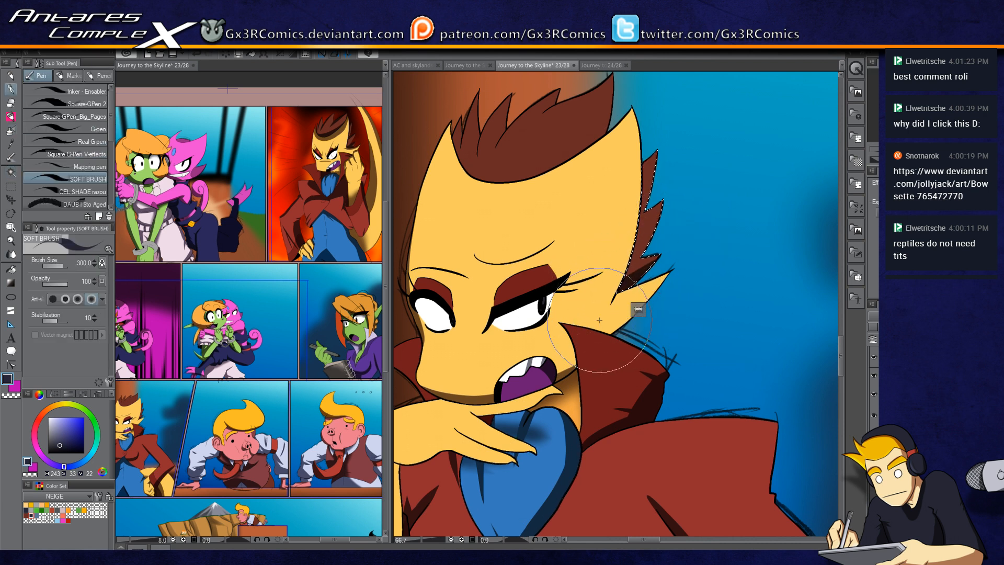
left_click_drag(658, 203, 632, 256)
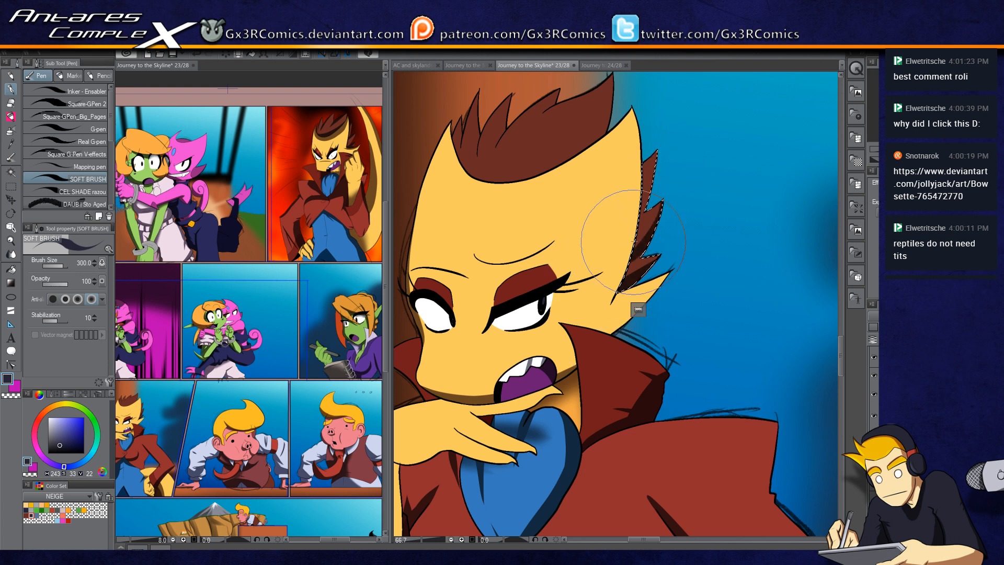
mouse_move(664, 198)
left_mouse_down()
mouse_move(600, 277)
mouse_move(657, 216)
mouse_move(609, 273)
mouse_move(662, 231)
mouse_move(642, 257)
mouse_move(662, 207)
mouse_move(644, 250)
left_mouse_up()
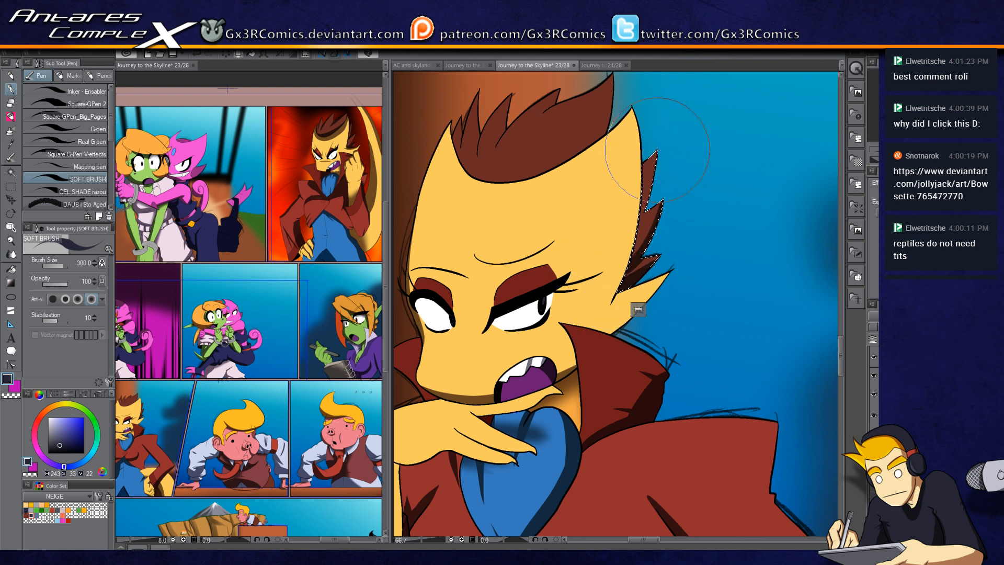
Step: Select the brown hair tuft on top of the head and shade it with the soft brush
key("w")
left_click(596, 123)
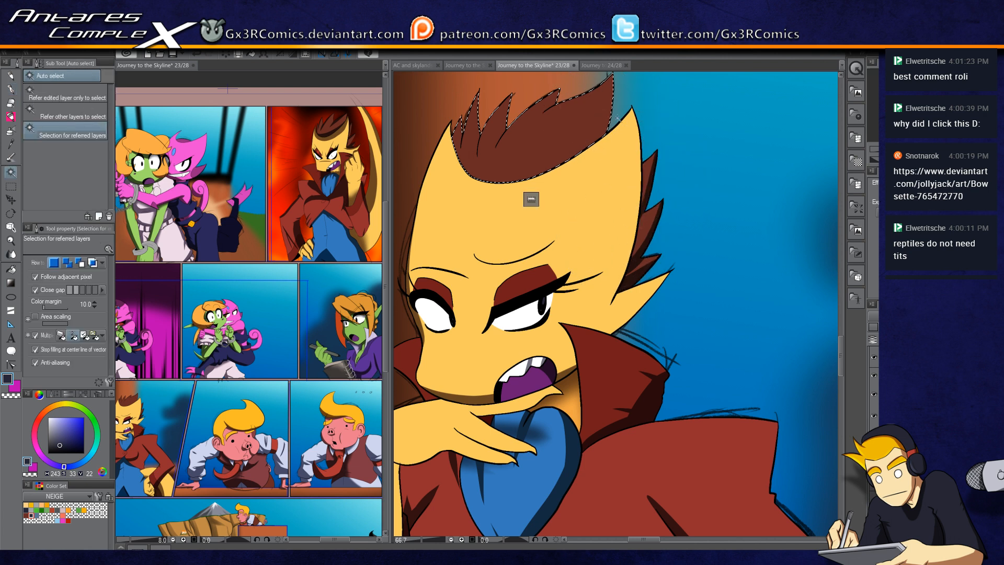
key("p")
left_click_drag(607, 114, 587, 196)
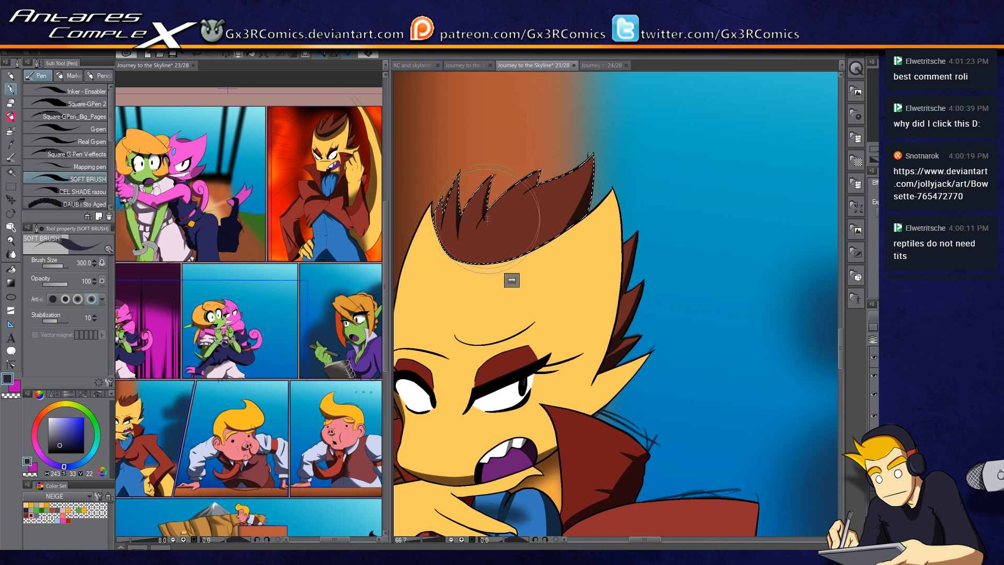
key("c")
key("c")
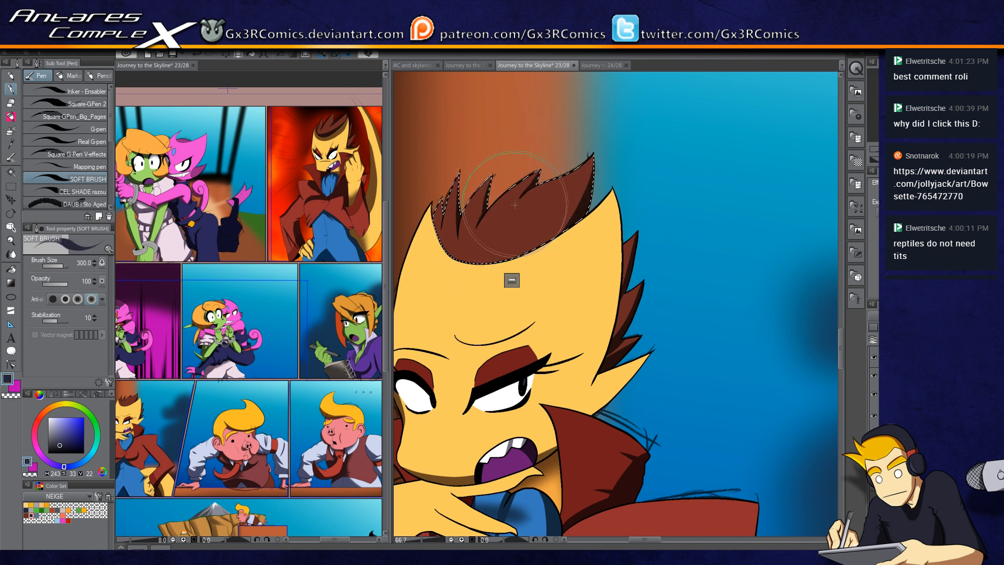
key("c")
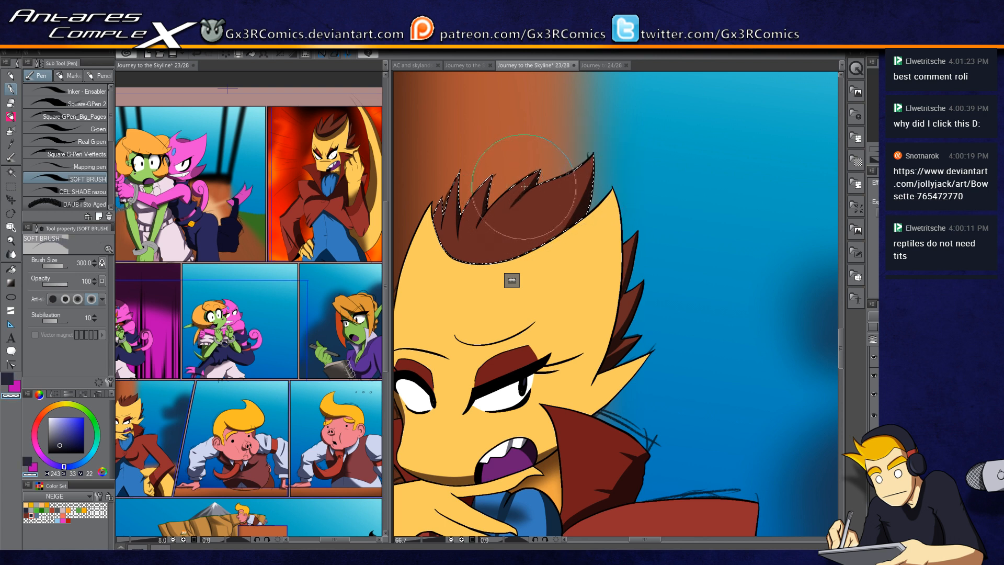
Step: Refine the hair tuft's shading, switching between painting and erasing with the soft brush
scroll(525, 187, "up", 1)
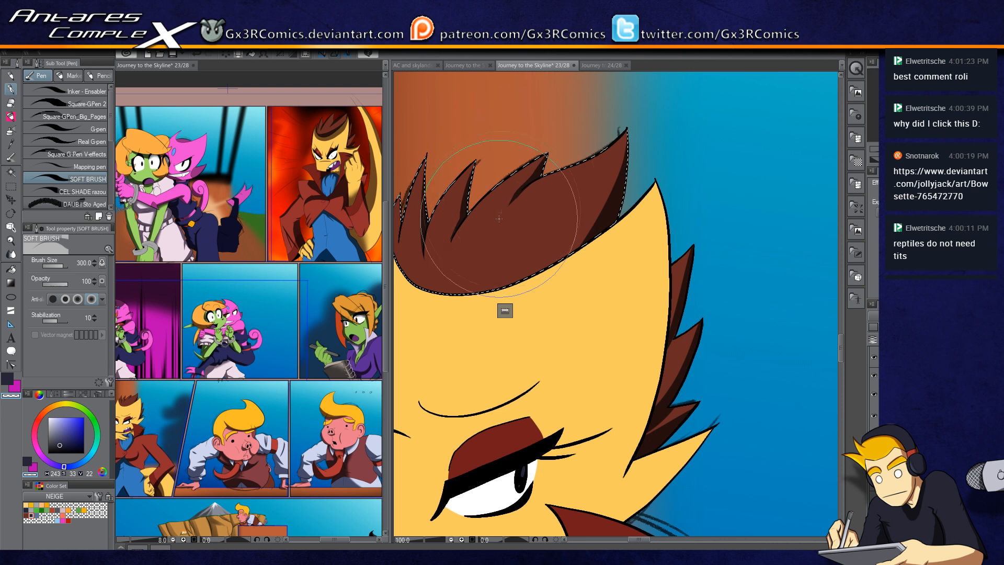
key("c")
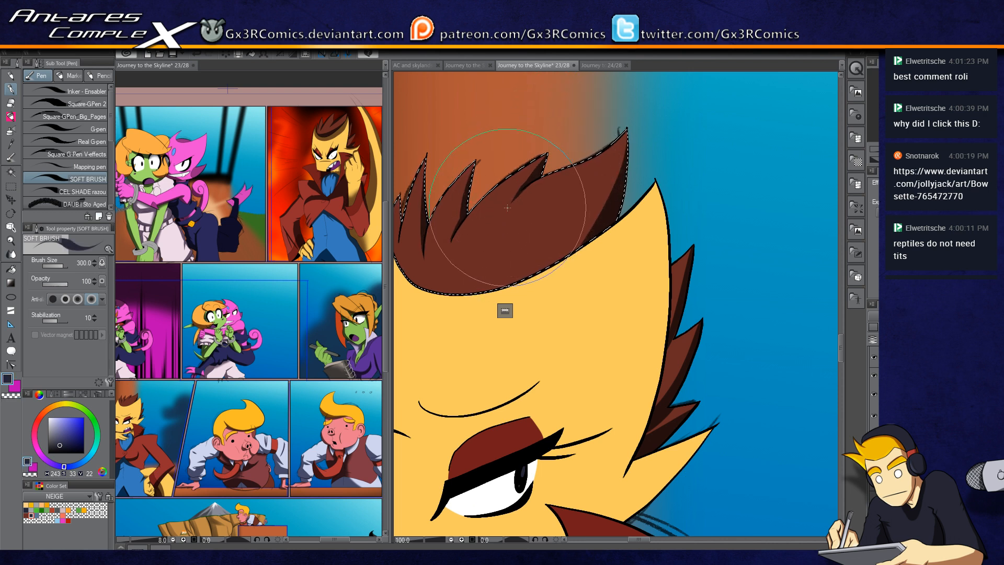
key("c")
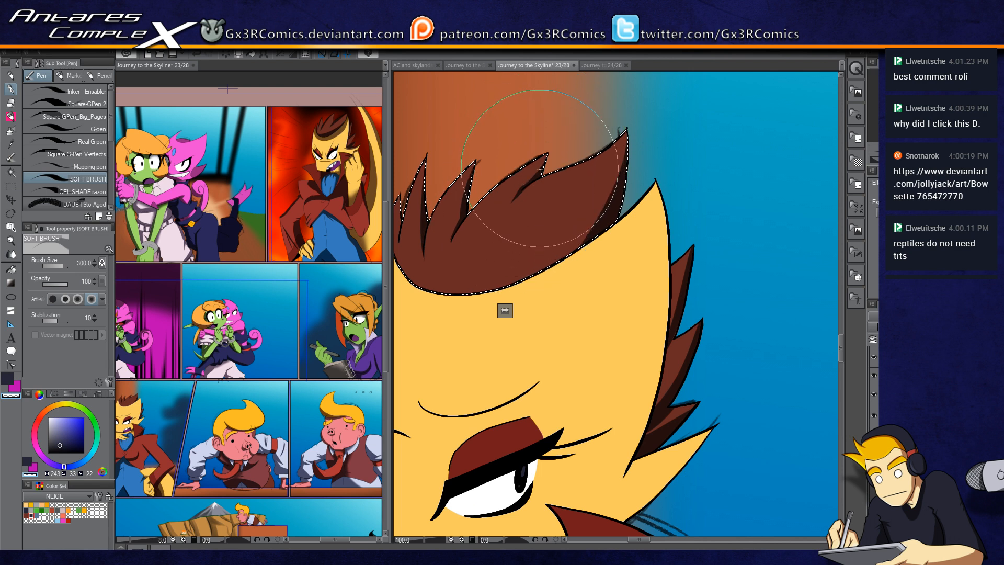
key("c")
key("c")
left_click_drag(503, 226, 515, 209)
key("c")
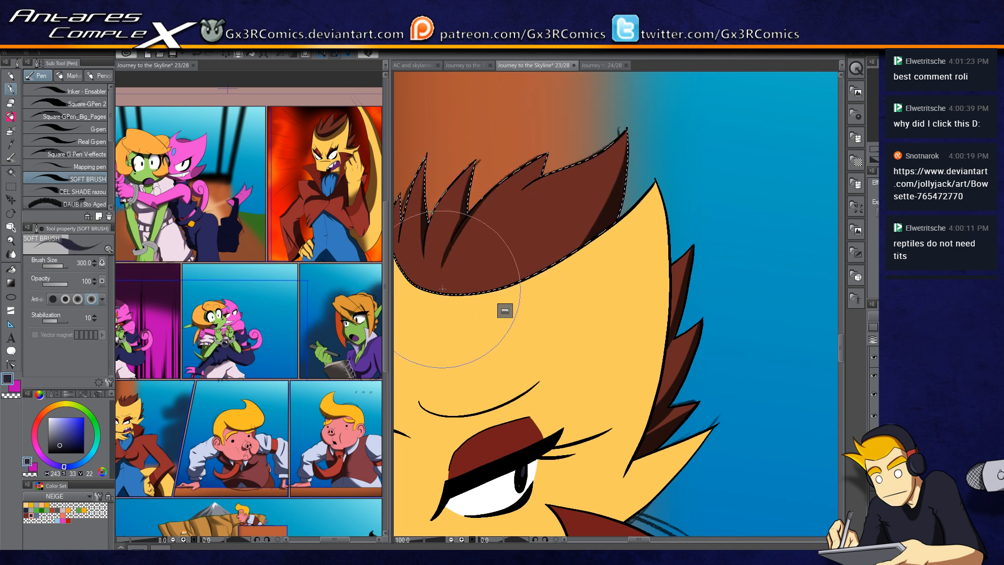
left_click_drag(441, 262, 535, 235)
key("c")
key("c")
key("c")
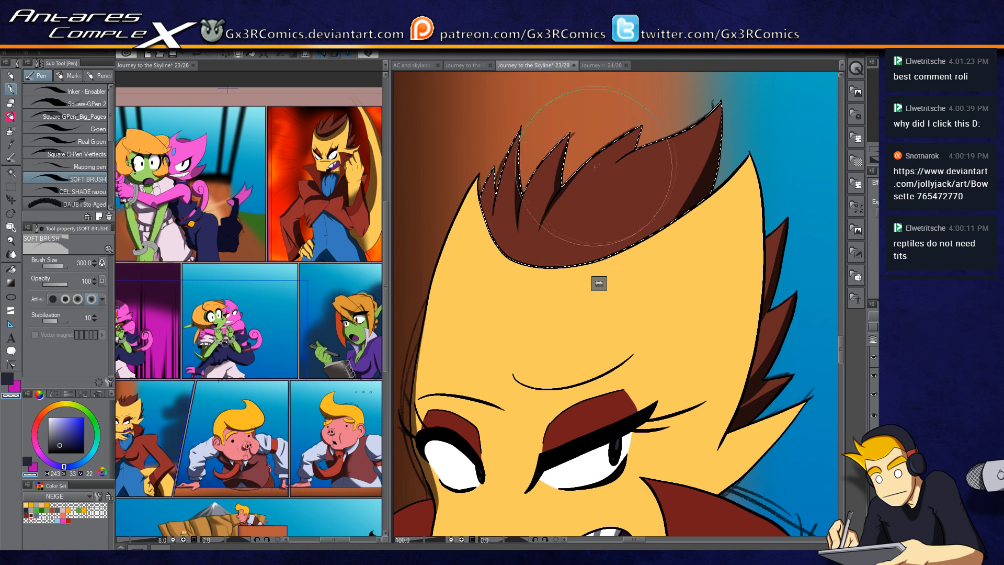
key("c")
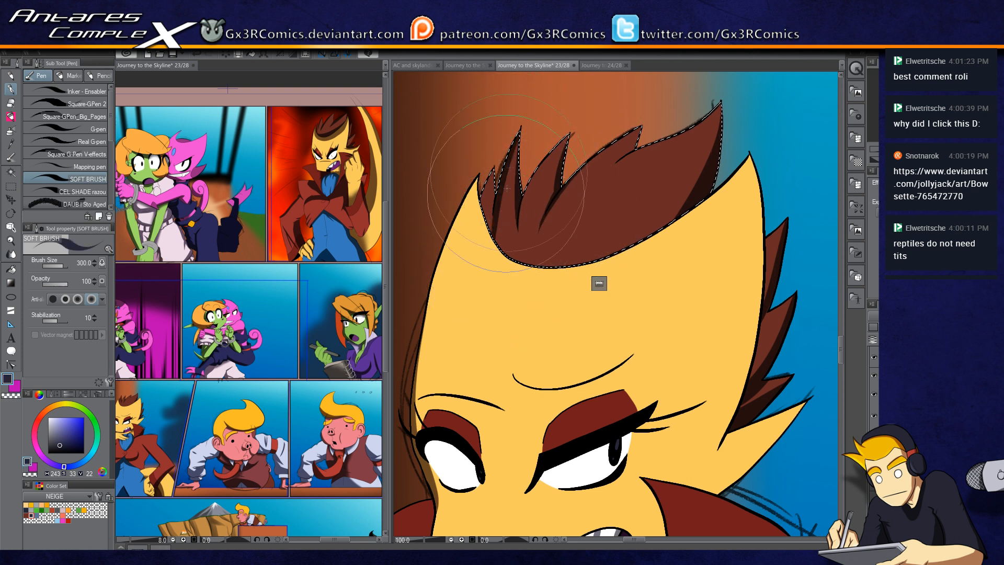
key("c")
Step: Keep building the hair tuft's shadow with soft strokes along its base, alternating paint and erase
left_click_drag(526, 222, 531, 177)
key("c")
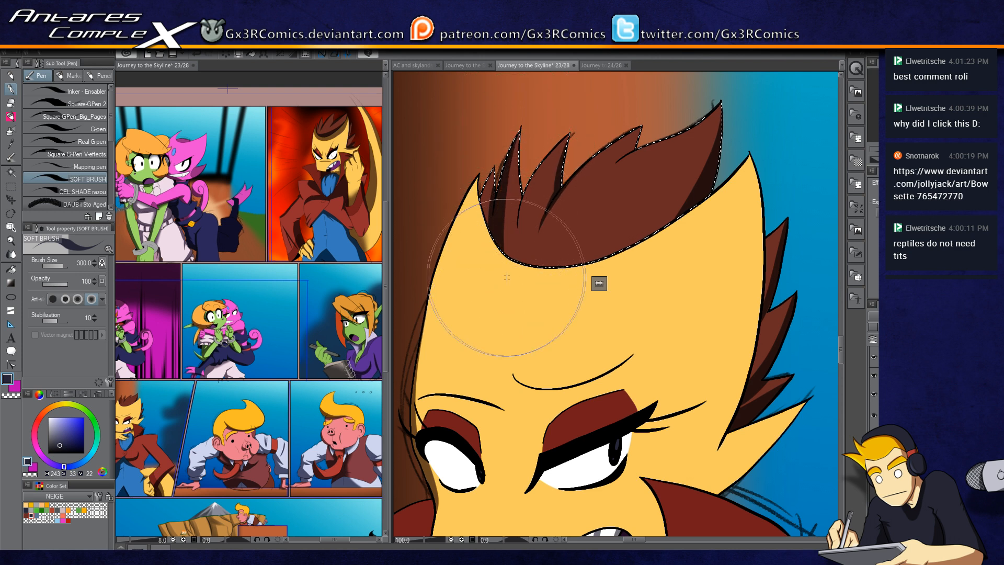
key("c")
key("c")
key("c")
key("c")
left_click_drag(495, 195, 494, 212)
key("c")
key("c")
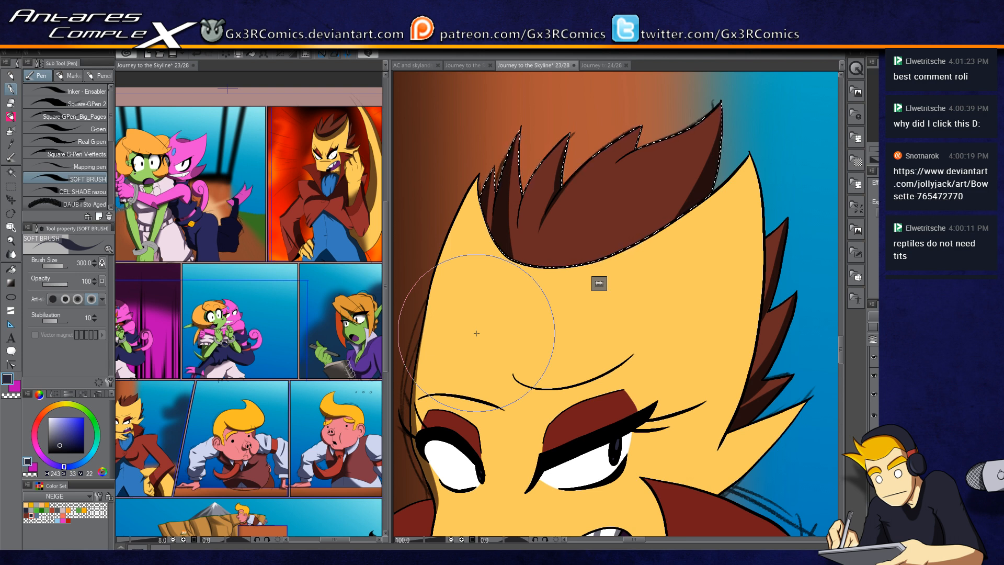
key("c")
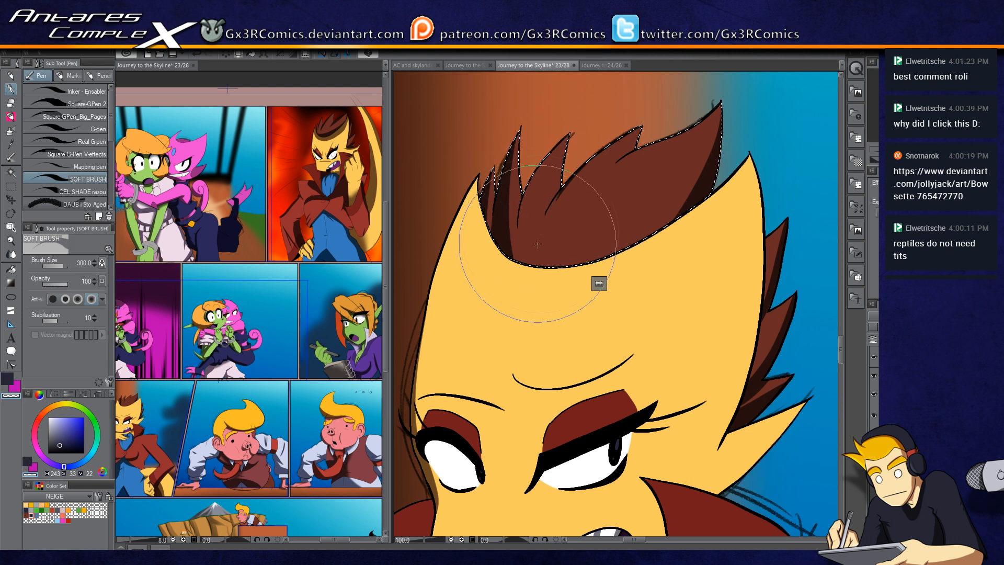
key("c")
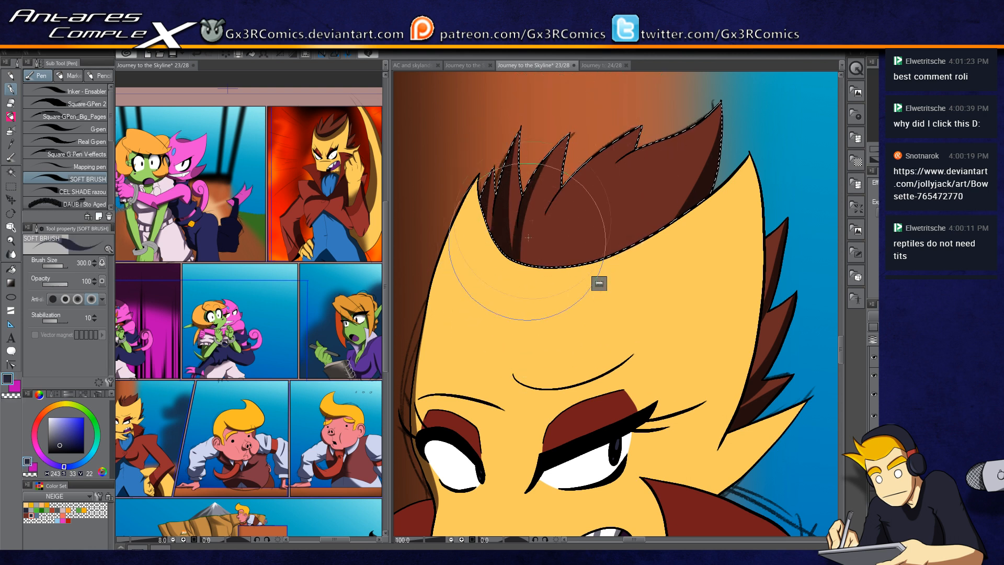
left_click_drag(544, 166, 528, 269)
left_click_drag(507, 191, 515, 272)
mouse_move(504, 175)
left_mouse_down()
mouse_move(528, 288)
mouse_move(518, 273)
left_mouse_up()
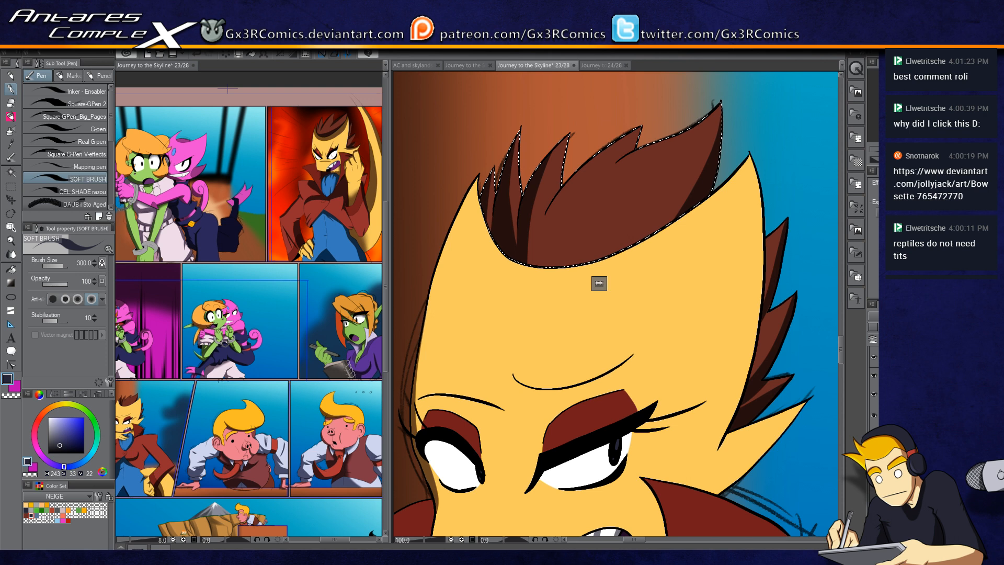
Step: Select the yellow hand and arm raised to the chin and shade them with the soft brush
mouse_move(571, 306)
left_mouse_down()
mouse_move(564, 178)
mouse_move(571, 142)
left_mouse_up()
left_click_drag(505, 385, 502, 308)
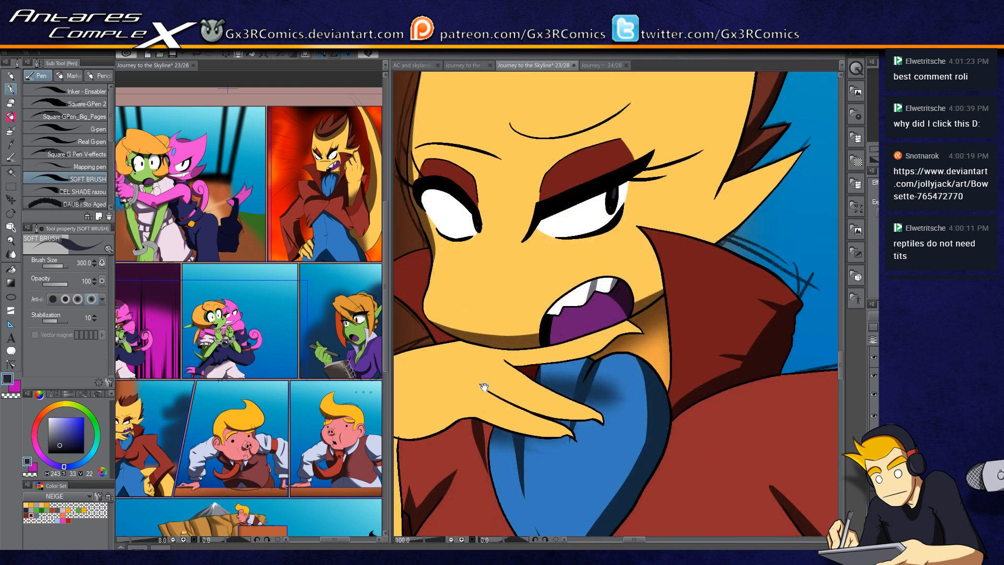
mouse_move(484, 389)
left_mouse_down()
mouse_move(476, 286)
mouse_move(553, 260)
left_mouse_up()
key("w")
left_click(472, 287)
key("p")
scroll(540, 282, "up", 1)
mouse_move(498, 204)
left_mouse_down()
mouse_move(663, 189)
mouse_move(572, 229)
mouse_move(525, 222)
mouse_move(637, 198)
left_mouse_up()
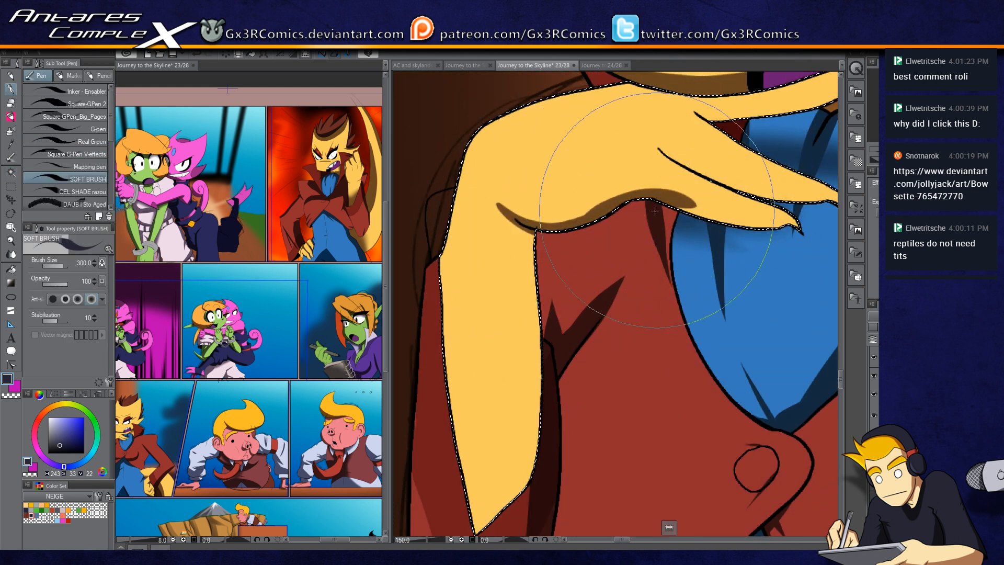
left_click_drag(643, 213, 556, 220)
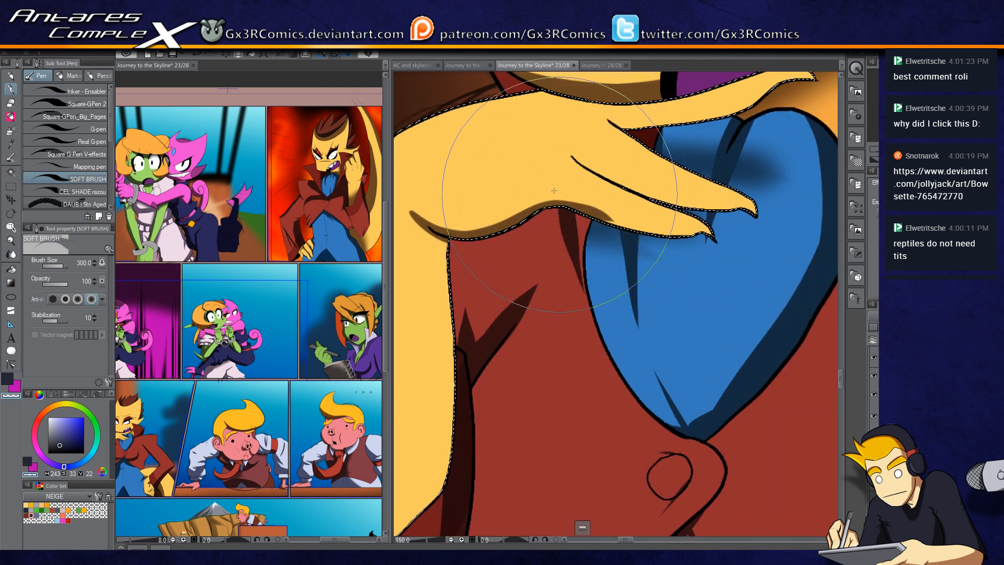
left_click_drag(568, 204, 703, 230)
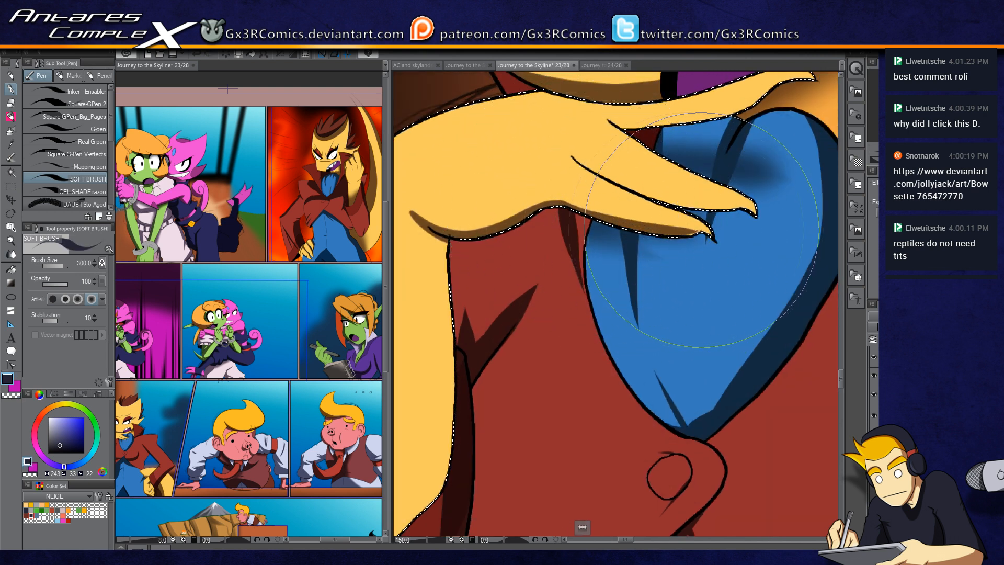
left_click_drag(571, 199, 707, 238)
Step: Continue shading the hand and upper forearm, switching between painting and erasing
key("c")
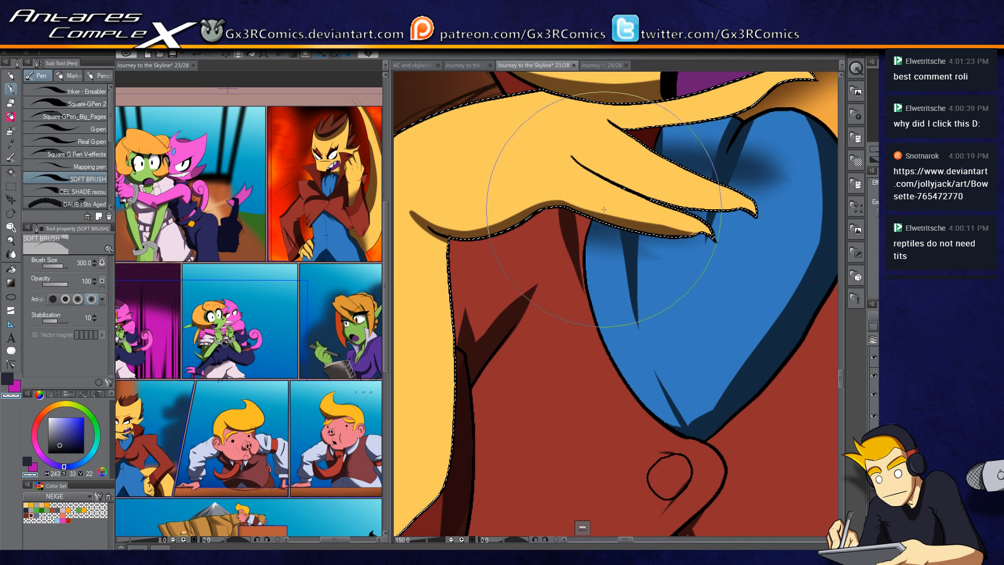
key("c")
key("c")
key("c")
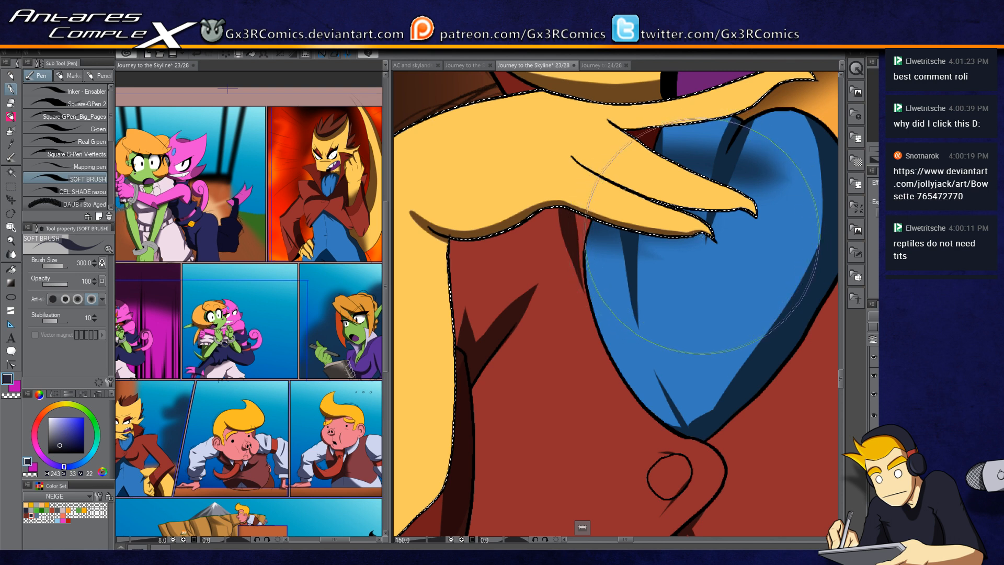
mouse_move(571, 153)
left_mouse_down()
mouse_move(626, 188)
mouse_move(600, 178)
mouse_move(742, 205)
left_mouse_up()
left_click_drag(664, 182, 578, 309)
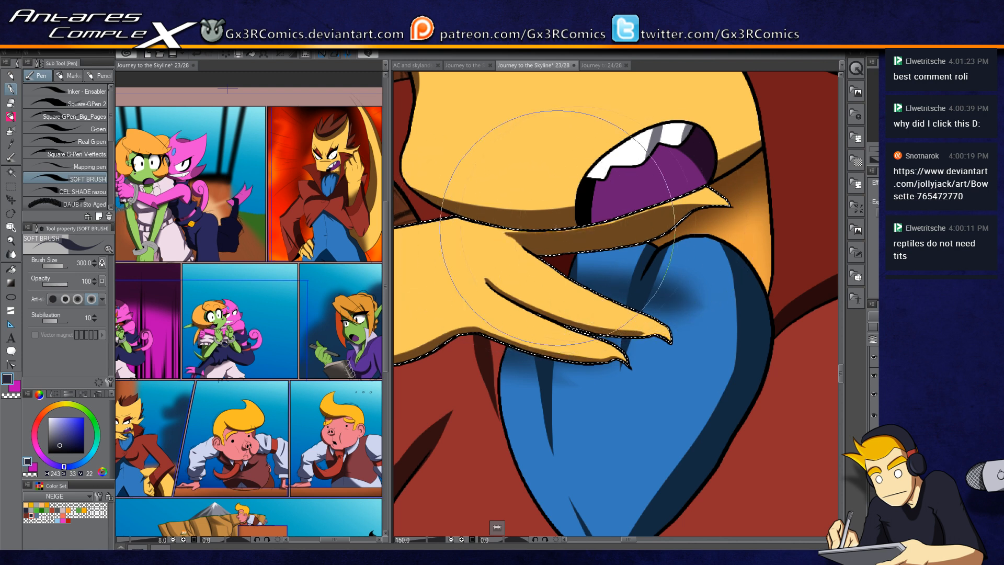
key("c")
key("c")
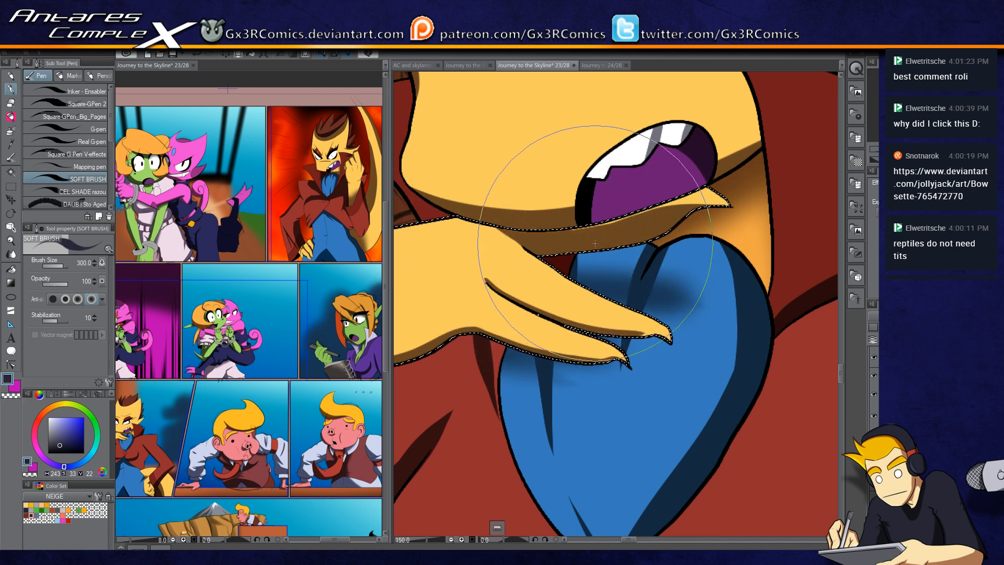
key("space")
mouse_move(444, 336)
left_mouse_down()
mouse_move(558, 376)
mouse_move(683, 243)
left_mouse_up()
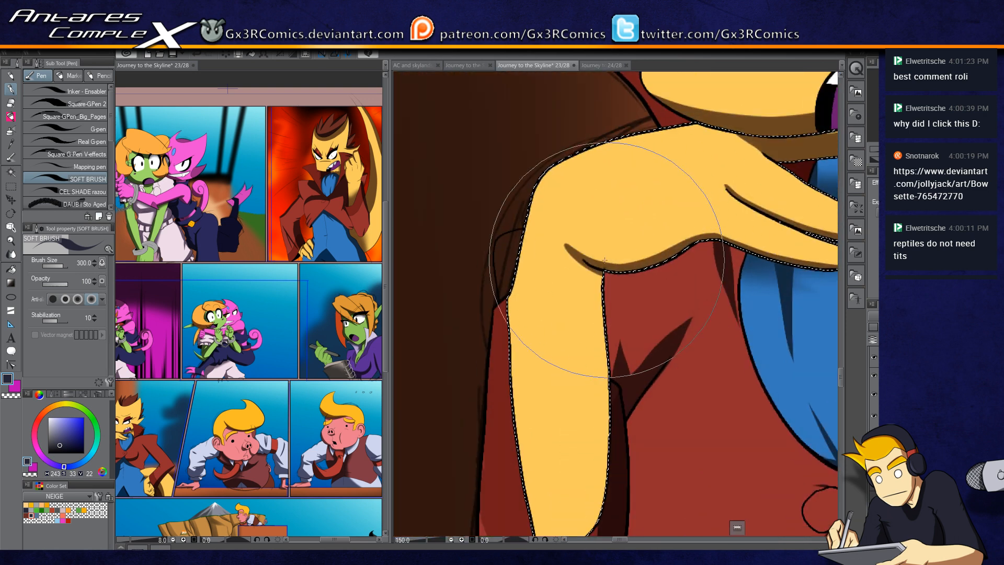
left_click_drag(594, 377, 562, 254)
Step: Shade the forearm's long edge with soft strokes, redoing two strokes, then deselect
key("c")
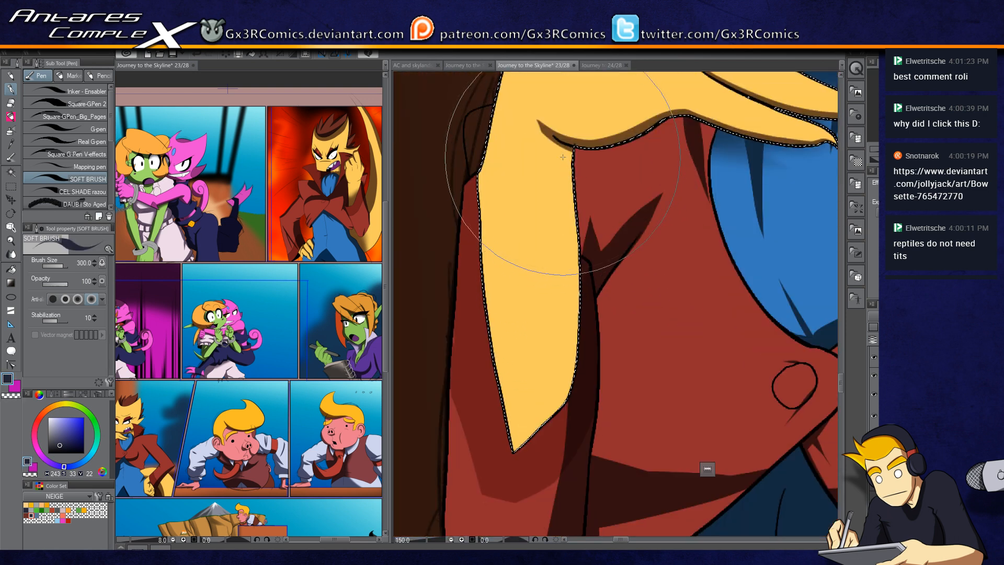
key("ctrl+z")
left_click_drag(545, 135, 505, 478)
key("ctrl+z")
left_click_drag(544, 134, 492, 485)
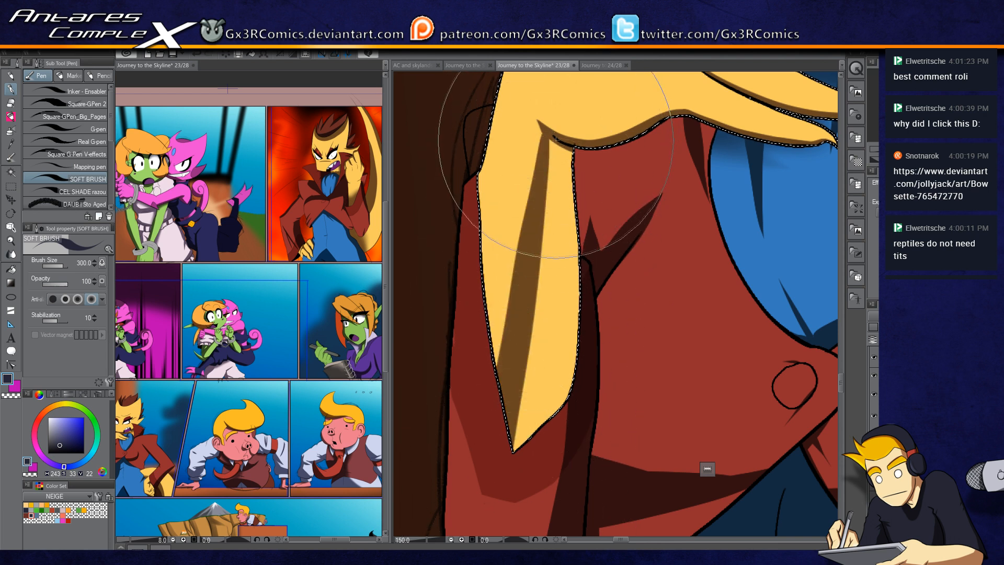
left_click_drag(555, 140, 522, 460)
left_click_drag(561, 137, 541, 431)
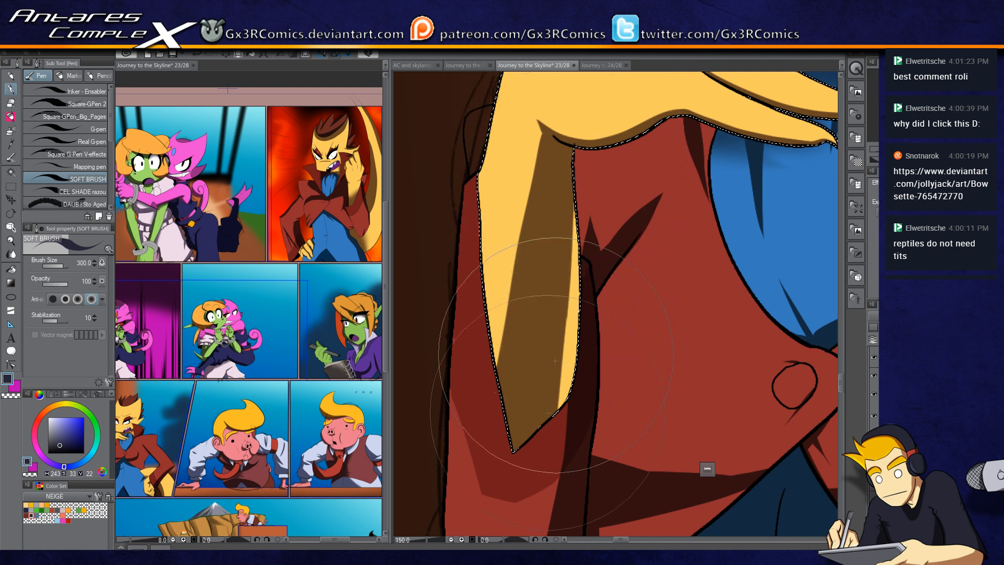
mouse_move(480, 369)
left_mouse_down()
mouse_move(542, 131)
mouse_move(486, 387)
left_mouse_up()
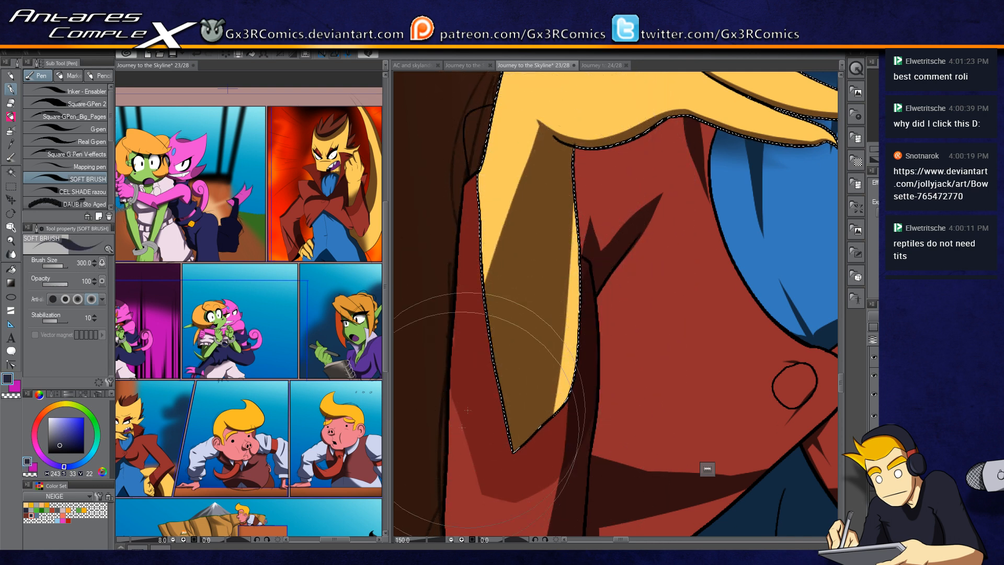
key("ctrl+d")
left_click_drag(544, 276, 495, 372)
scroll(545, 364, "down", 3)
scroll(544, 365, "down", 1)
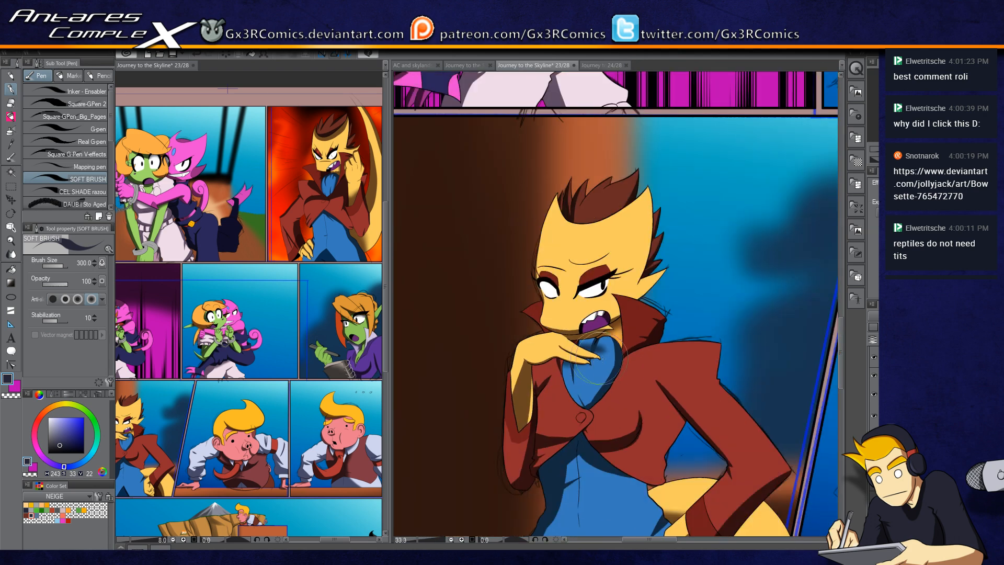
Step: Select the yellow hand at the panel's edge with auto select and save the page
left_click_drag(601, 390, 592, 297)
left_click_drag(605, 358, 533, 411)
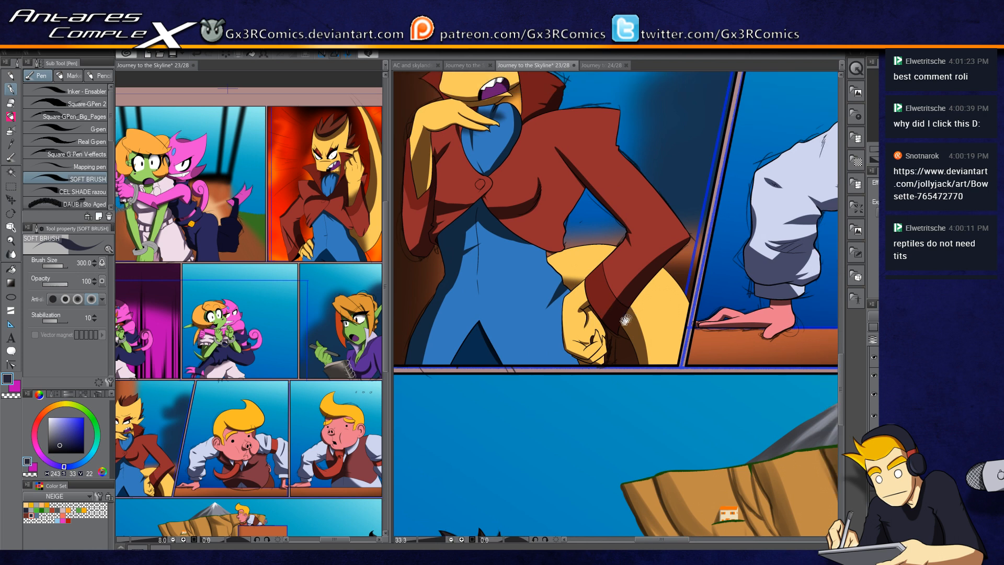
key("w")
left_click(635, 281)
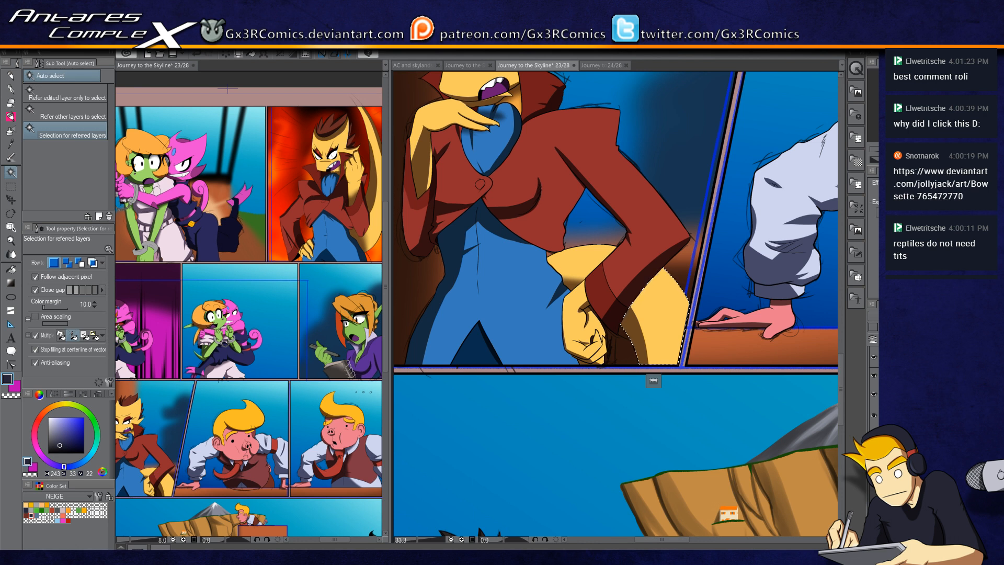
key("ctrl+s")
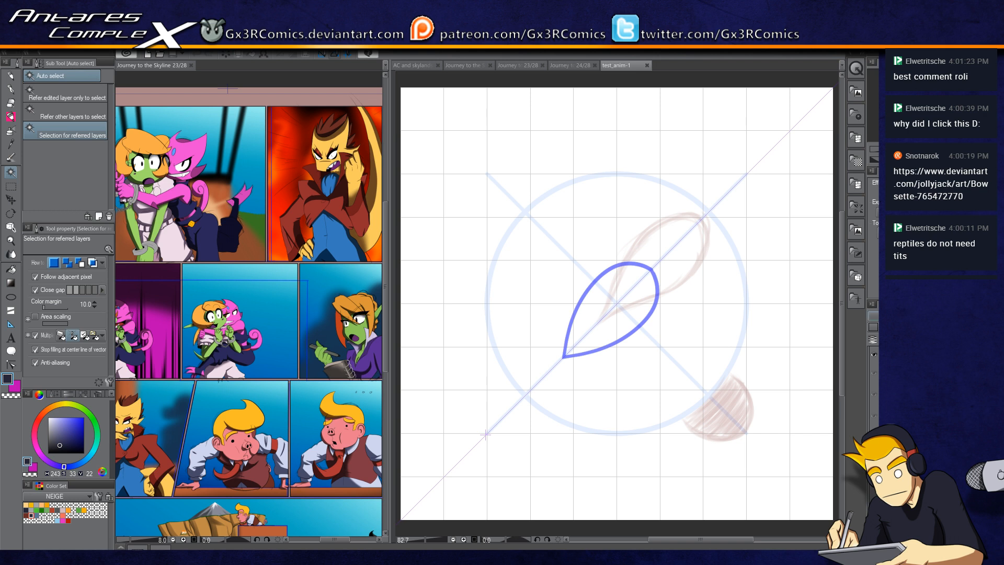
Step: Browse the other open documents, including the Artie_sat animation timeline and page 24/28, then return to page 23/28
left_click(648, 64)
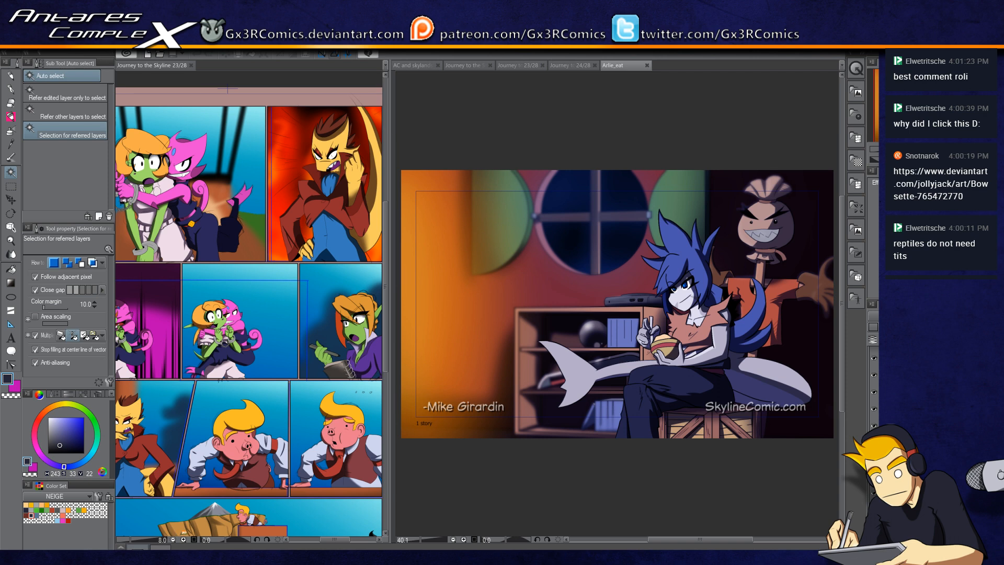
left_click(121, 546)
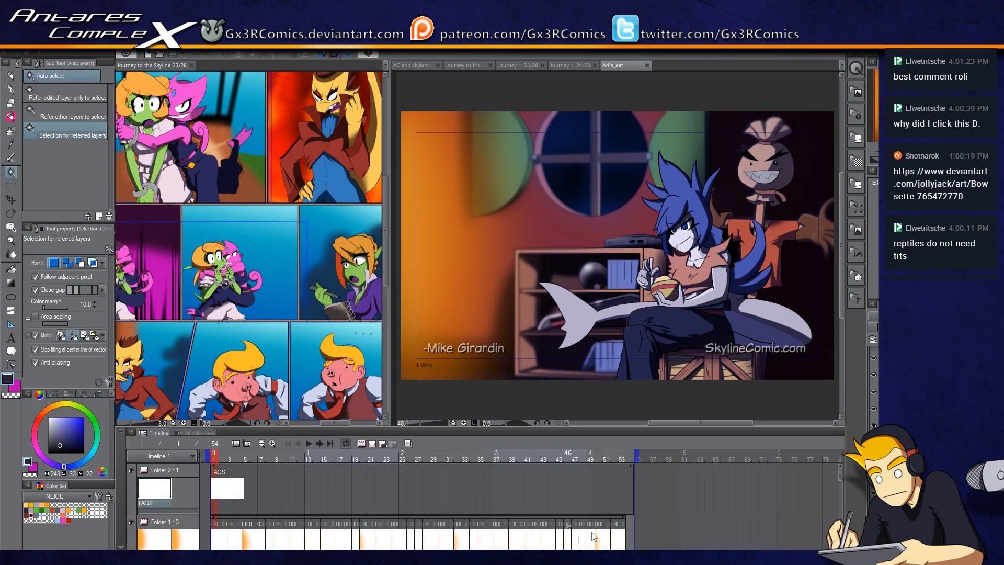
left_click_drag(840, 475, 838, 493)
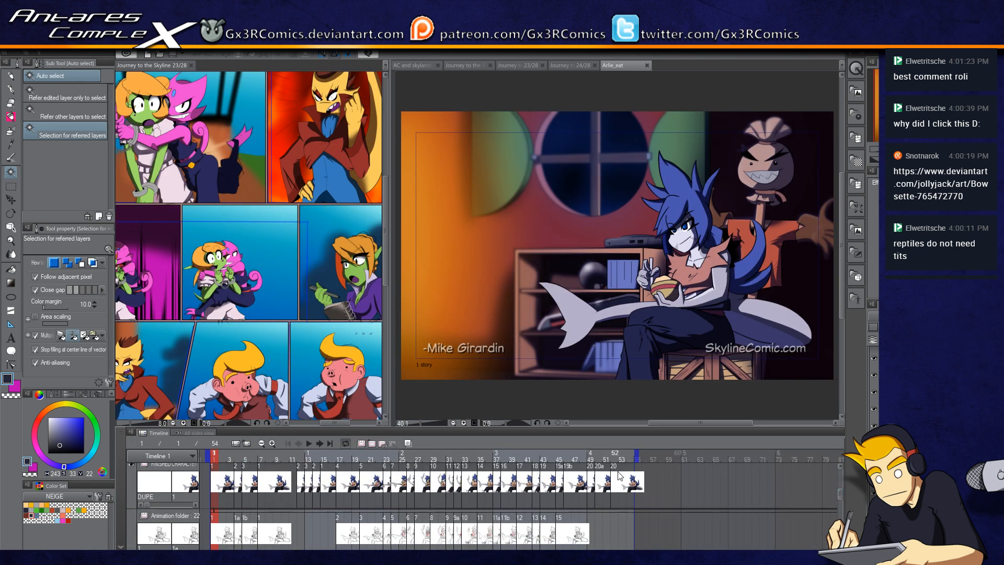
left_click(434, 491)
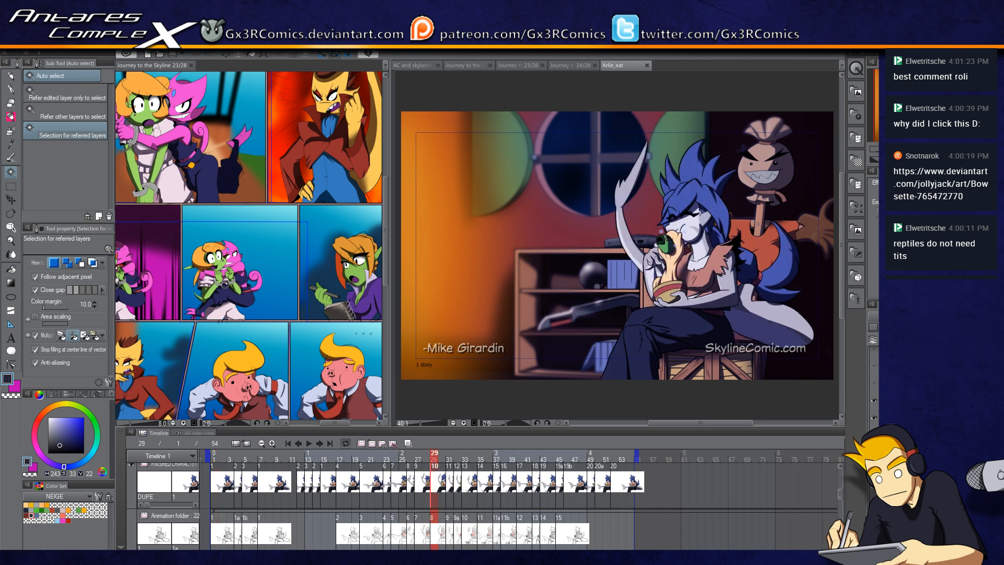
scroll(874, 389, "down", 3)
left_click(120, 546)
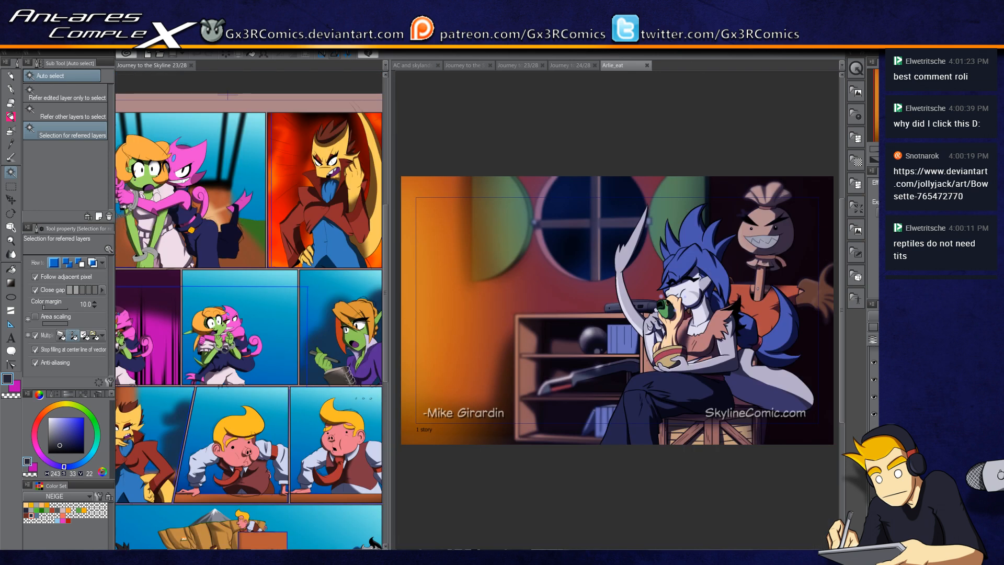
left_click(647, 66)
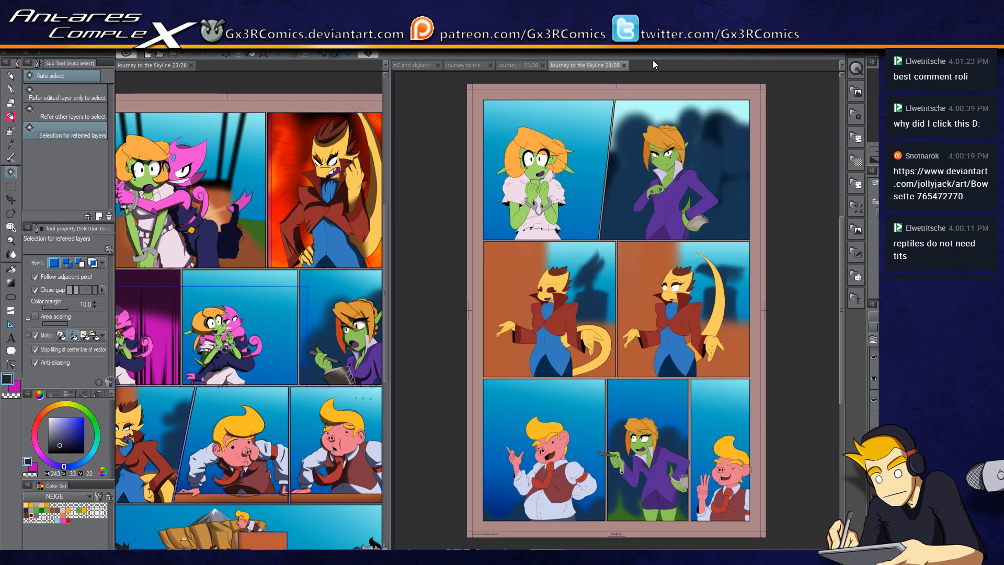
left_click(534, 65)
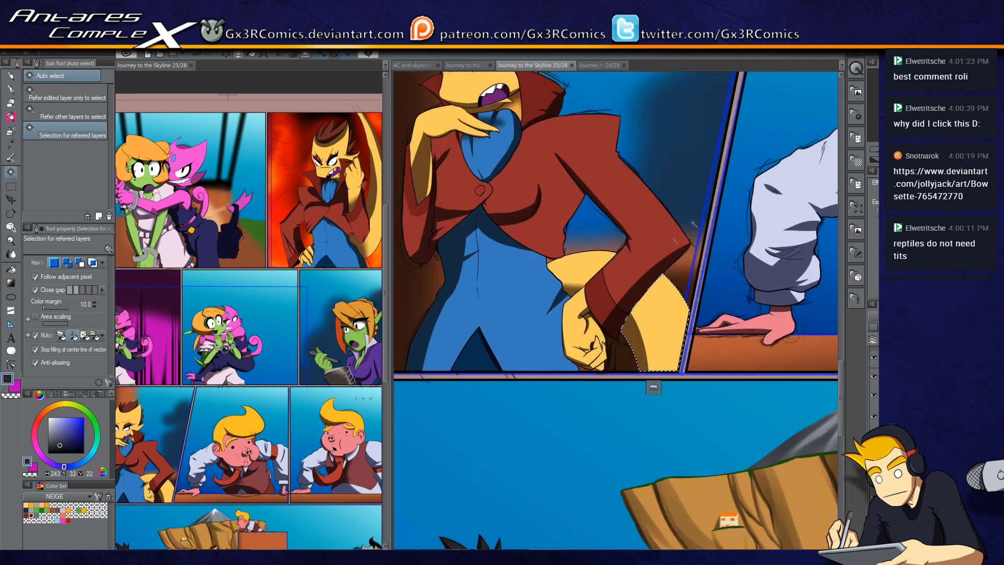
Step: Select the dark navy leg of the pink character in the top panel and start shading it with the soft brush
scroll(669, 353, "down", 3)
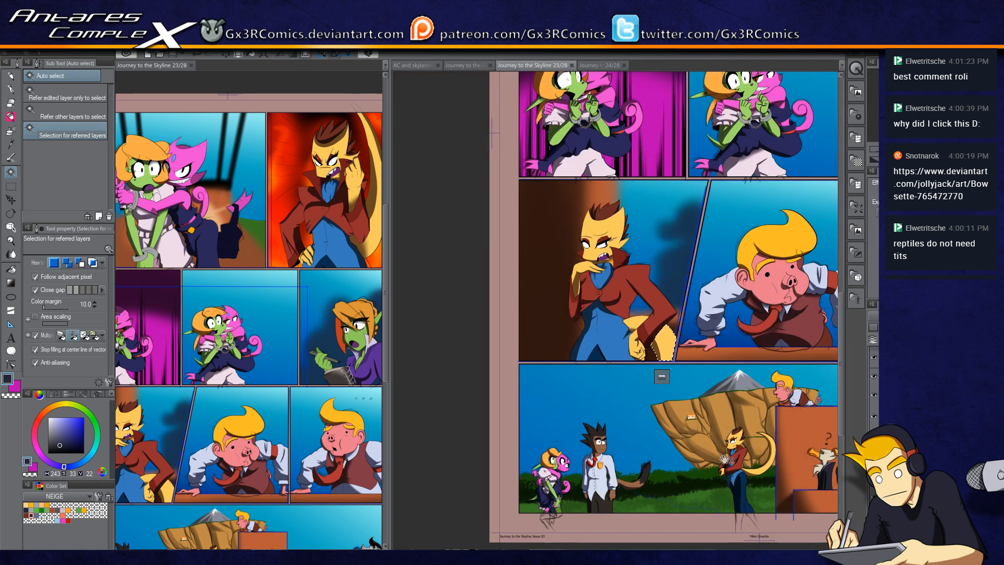
left_click_drag(731, 460, 635, 370)
left_click_drag(550, 365, 463, 427)
left_click_drag(463, 393, 469, 487)
left_click_drag(467, 400, 494, 509)
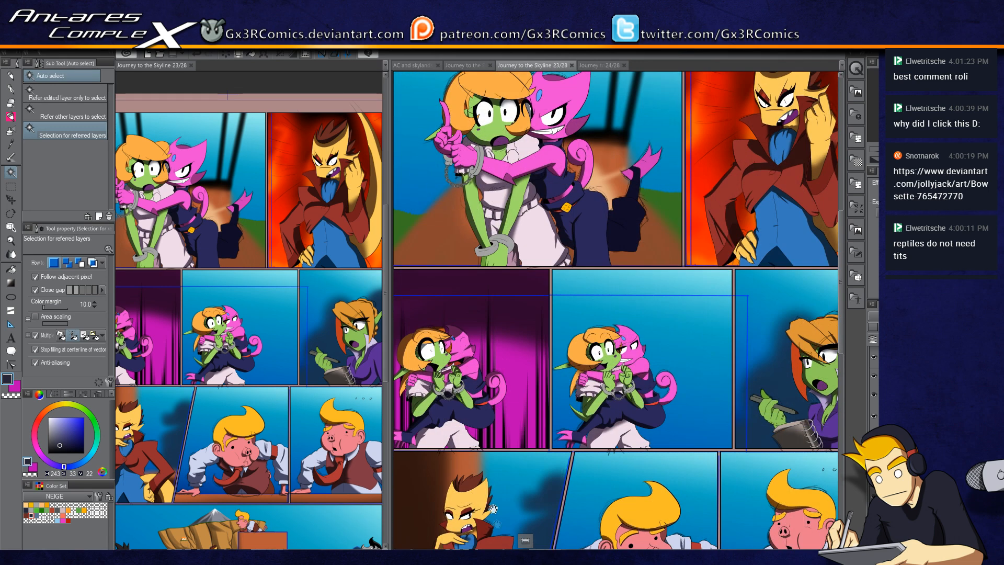
left_click_drag(486, 409, 506, 493)
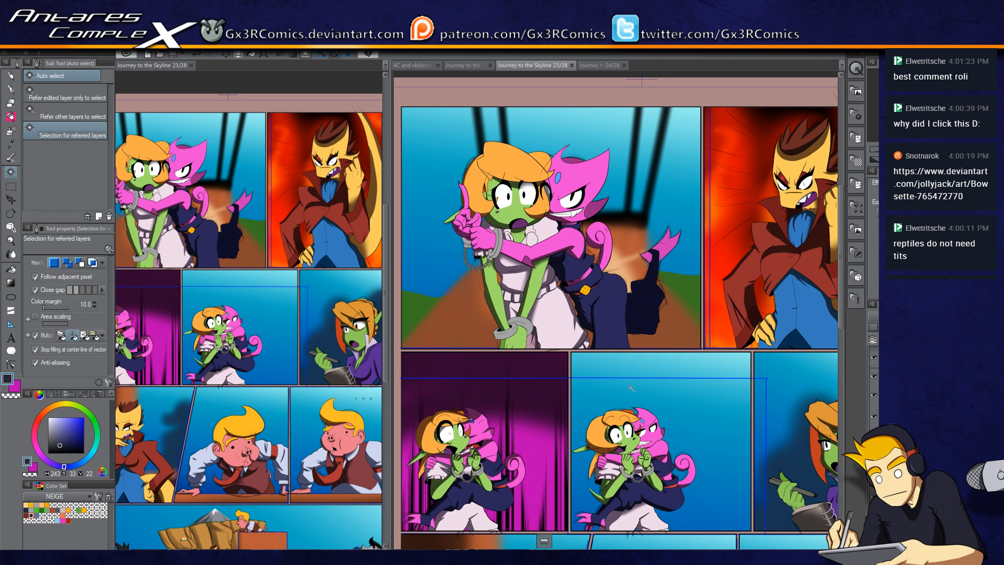
left_click(644, 323)
scroll(647, 337, "up", 5)
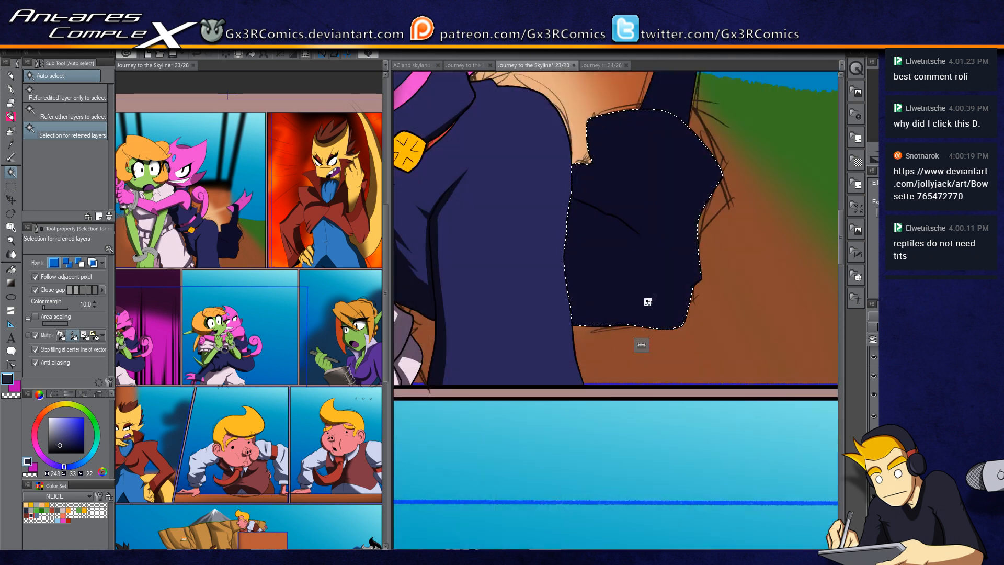
key("p")
mouse_move(511, 315)
left_mouse_down()
mouse_move(718, 337)
mouse_move(553, 309)
mouse_move(712, 319)
mouse_move(495, 289)
mouse_move(709, 333)
mouse_move(605, 289)
mouse_move(490, 261)
mouse_move(720, 344)
mouse_move(635, 277)
mouse_move(670, 213)
mouse_move(594, 191)
mouse_move(641, 266)
mouse_move(553, 189)
left_mouse_up()
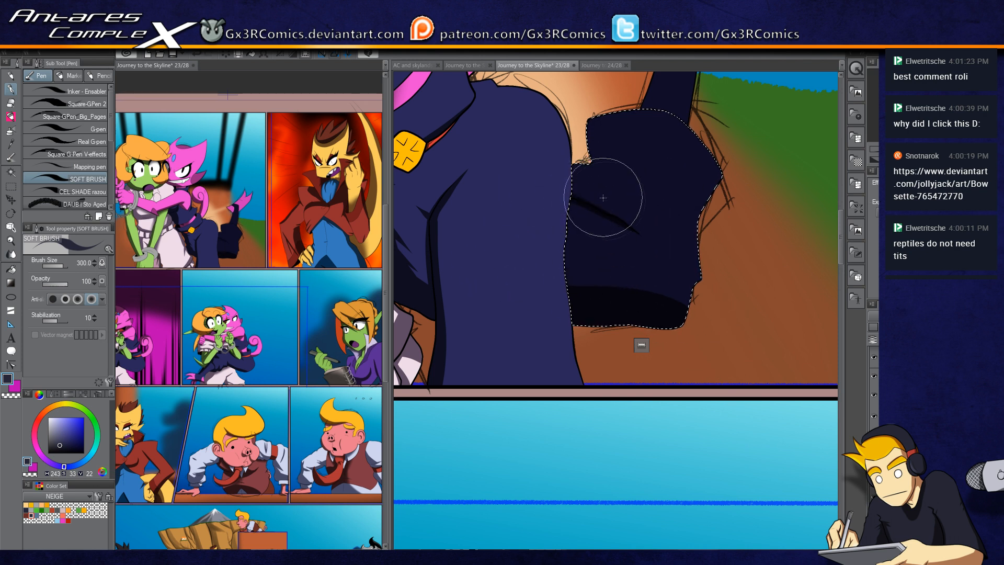
Step: Continue shading the dark leg with soft strokes, undoing and redoing one stroke
scroll(589, 197, "up", 3)
left_click_drag(574, 206, 637, 244)
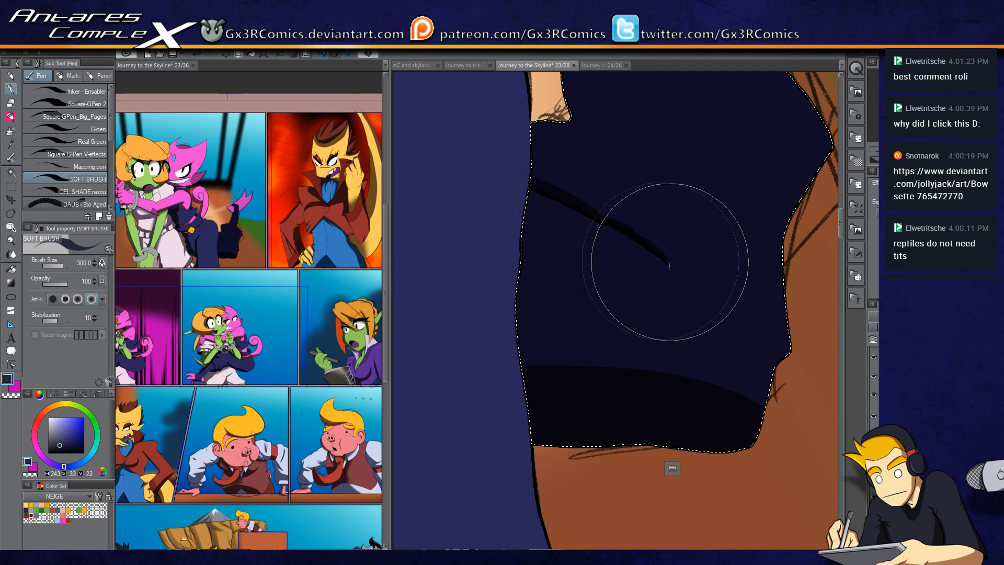
left_click_drag(649, 247, 682, 279)
left_click_drag(612, 205, 629, 330)
left_click_drag(539, 261, 602, 266)
left_click_drag(536, 256, 620, 271)
left_click_drag(579, 201, 618, 268)
left_click_drag(586, 153, 622, 265)
key("ctrl+z")
left_click_drag(579, 209, 648, 274)
left_click_drag(708, 375, 598, 249)
mouse_move(422, 343)
left_mouse_down()
mouse_move(497, 383)
mouse_move(597, 402)
left_mouse_up()
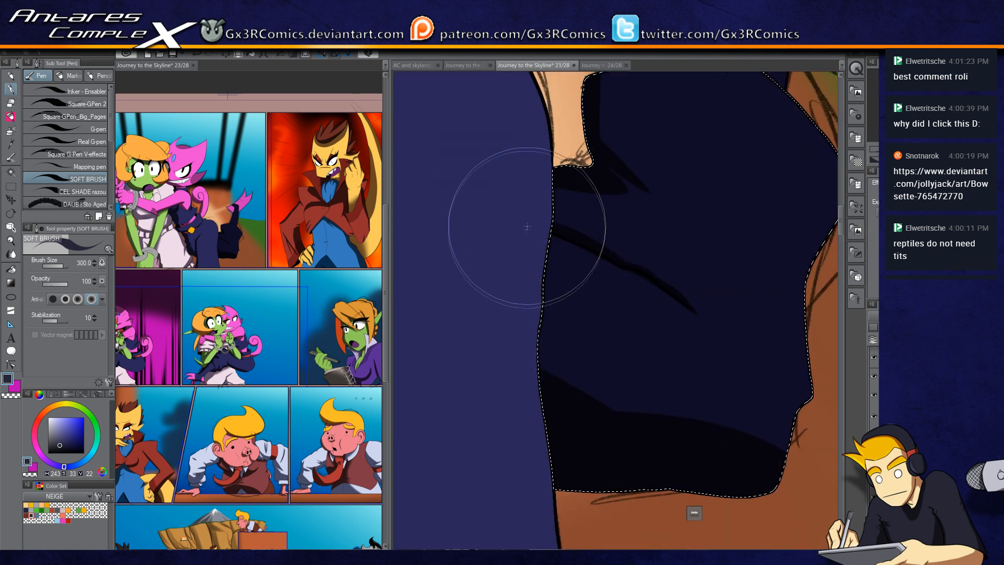
Step: Add further soft shading across the dark leg, briefly using the airbrush
key("b")
left_click_drag(542, 314, 549, 407)
mouse_move(634, 416)
left_mouse_down()
mouse_move(585, 403)
mouse_move(549, 369)
left_mouse_up()
key("p")
mouse_move(728, 355)
left_mouse_down()
mouse_move(670, 330)
mouse_move(716, 365)
left_mouse_up()
left_click_drag(680, 325, 603, 474)
left_click_drag(603, 256, 582, 435)
Step: Select neighbouring dark clothing areas in turn and shade each with soft strokes
key("w")
left_click(584, 267)
key("p")
left_click_drag(556, 212, 484, 365)
left_click_drag(562, 181, 544, 245)
key("w")
left_click(522, 155)
key("p")
left_click_drag(546, 191, 471, 146)
left_click_drag(602, 191, 558, 324)
Step: Select the pink tail and shade its underside with soft strokes, then deselect
key("w")
left_click(670, 228)
key("p")
left_click_drag(630, 351, 778, 214)
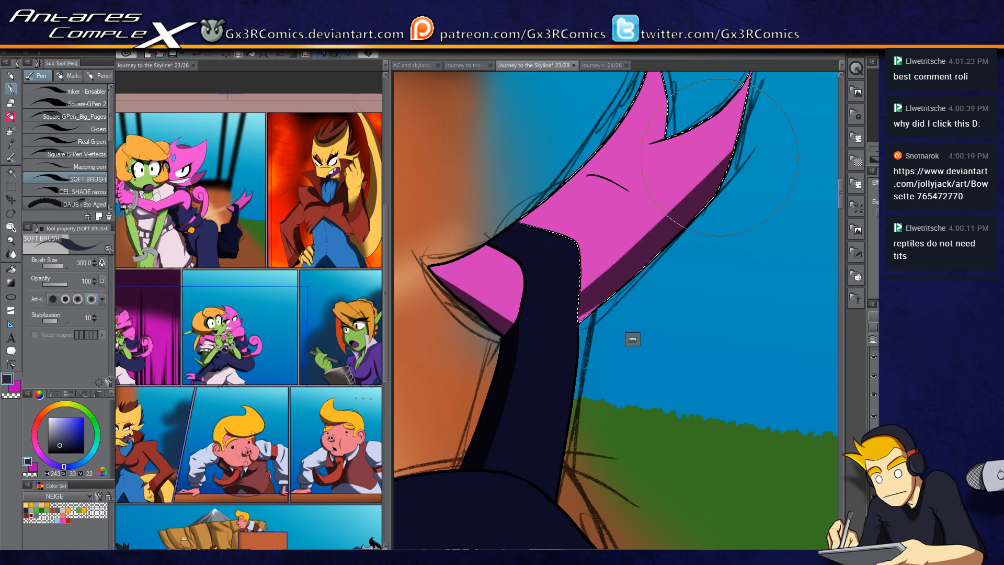
left_click_drag(531, 368, 459, 462)
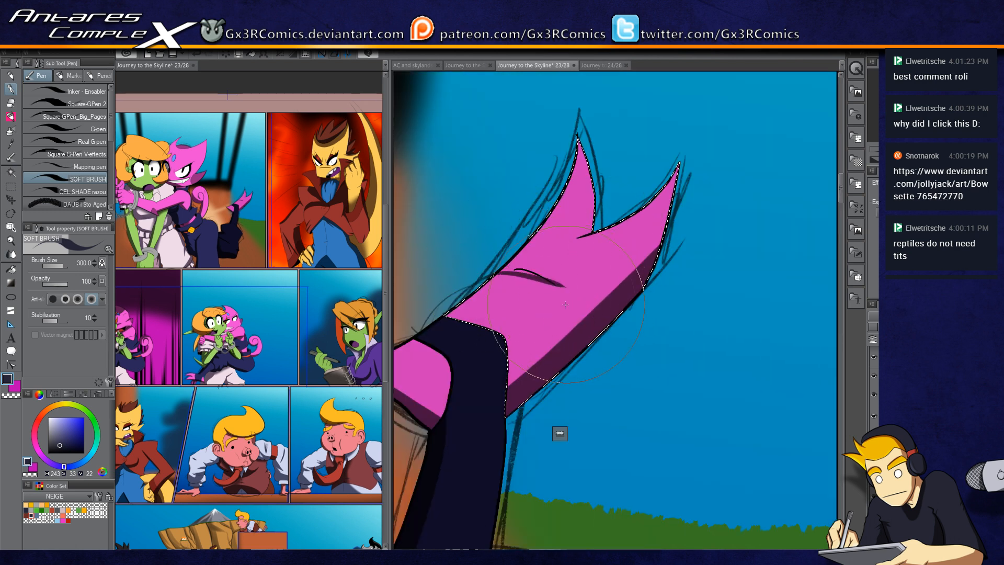
mouse_move(420, 280)
left_mouse_down()
mouse_move(498, 134)
mouse_move(409, 354)
left_mouse_up()
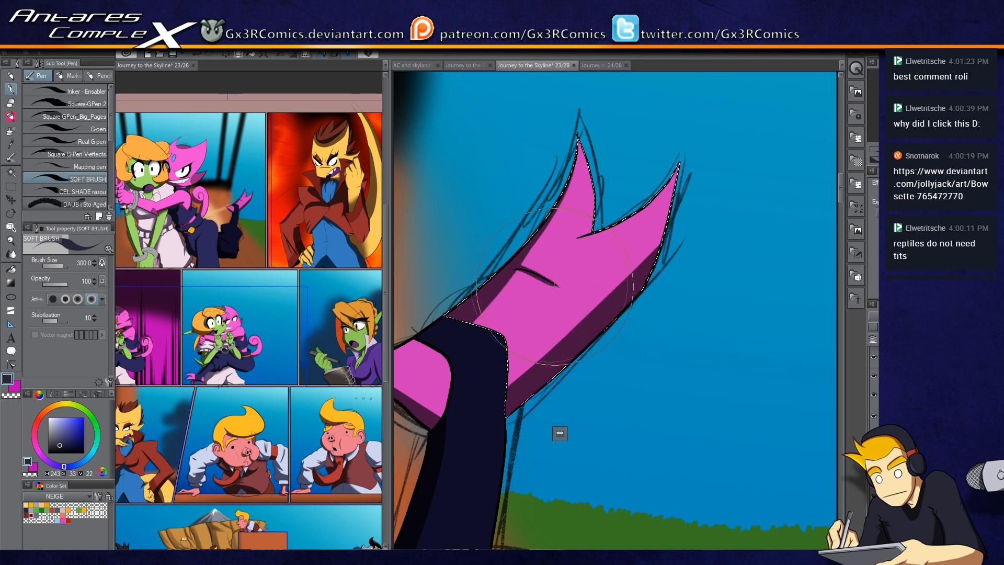
left_click_drag(517, 299, 659, 210)
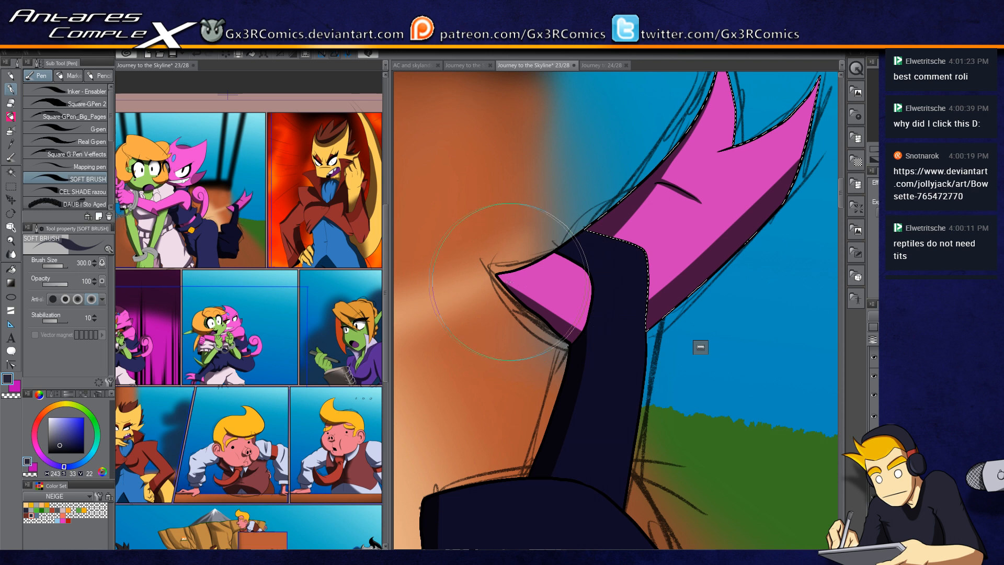
mouse_move(492, 274)
left_mouse_down()
mouse_move(618, 215)
mouse_move(572, 253)
mouse_move(616, 217)
left_mouse_up()
key("w")
left_click(576, 249)
key("p")
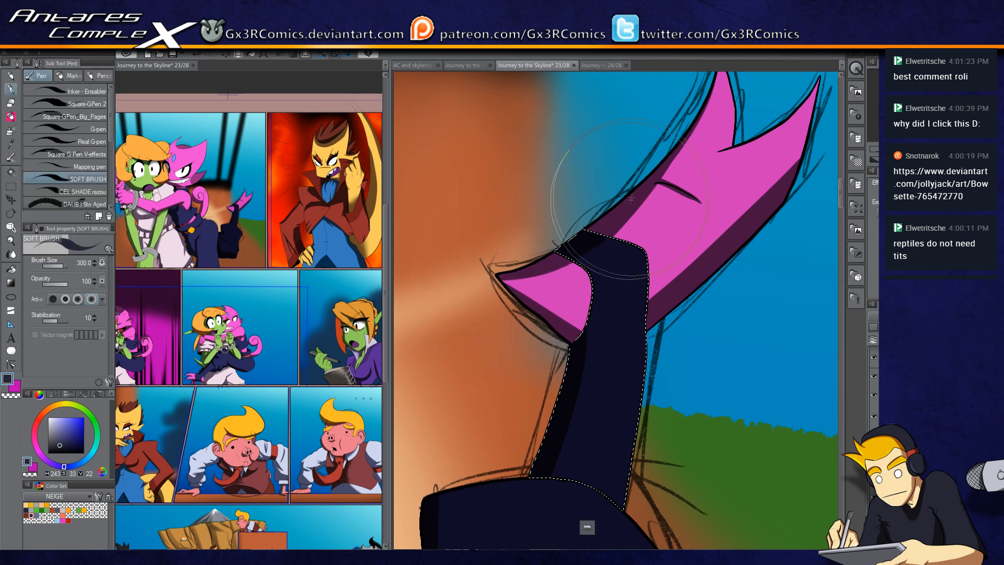
key("ctrl+d")
Step: Select the green wrist below the handcuff, swap the drawing colours, and add the lower hand to the selection
left_click_drag(592, 427, 632, 189)
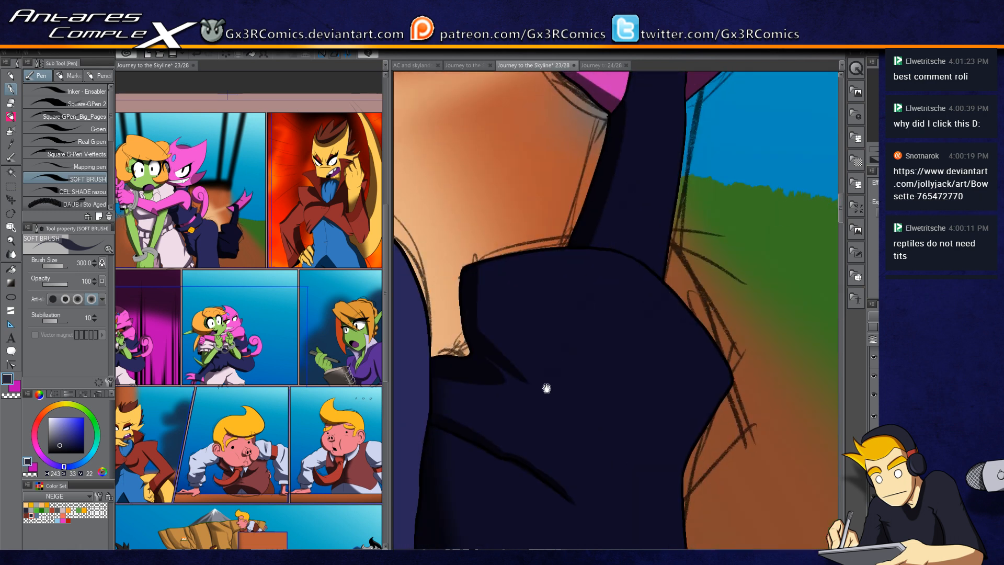
left_click_drag(549, 381, 665, 219)
scroll(679, 328, "down", 4)
scroll(661, 343, "down", 2)
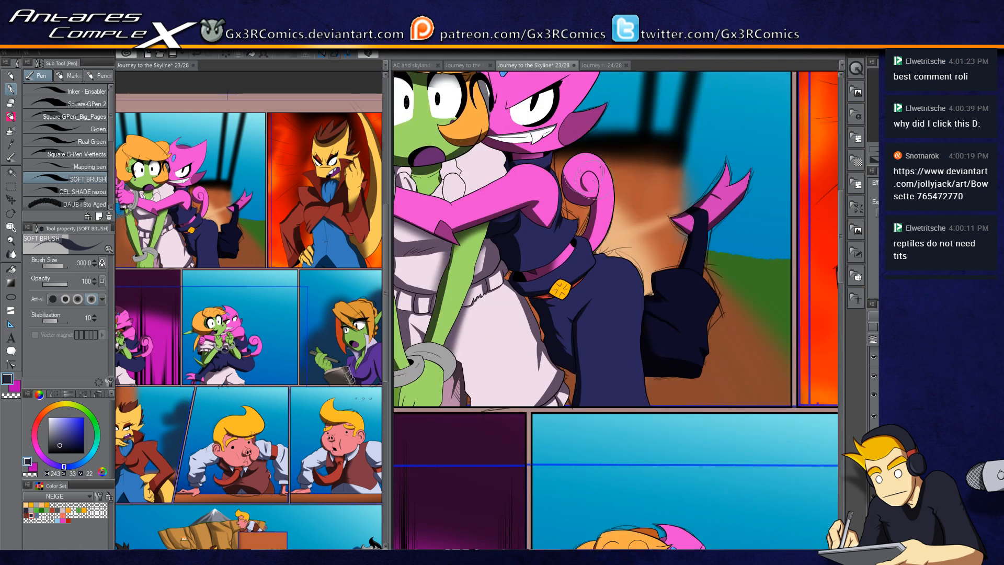
left_click_drag(496, 332, 597, 280)
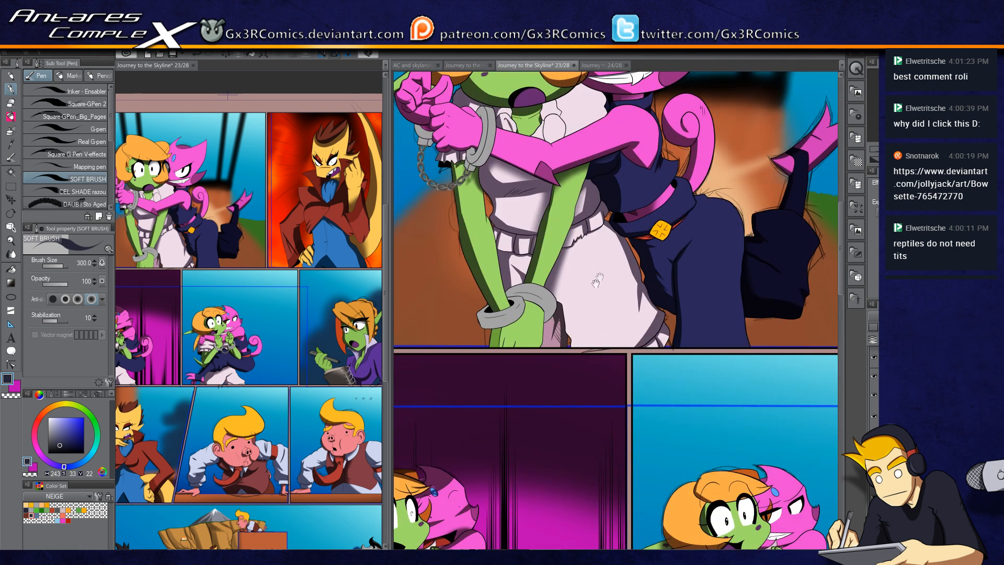
key("w")
scroll(513, 334, "up", 4)
left_click(512, 333)
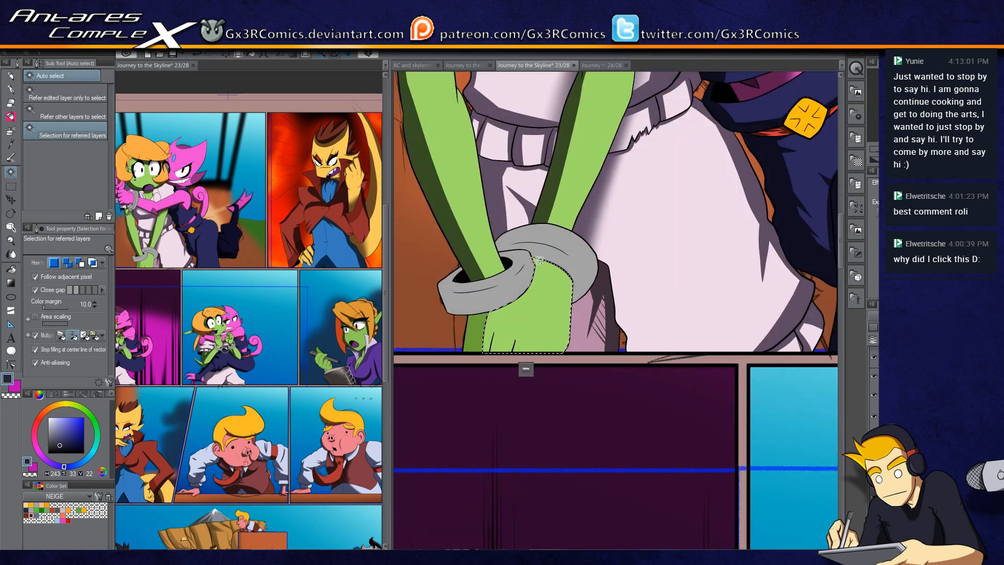
key("o")
key("p")
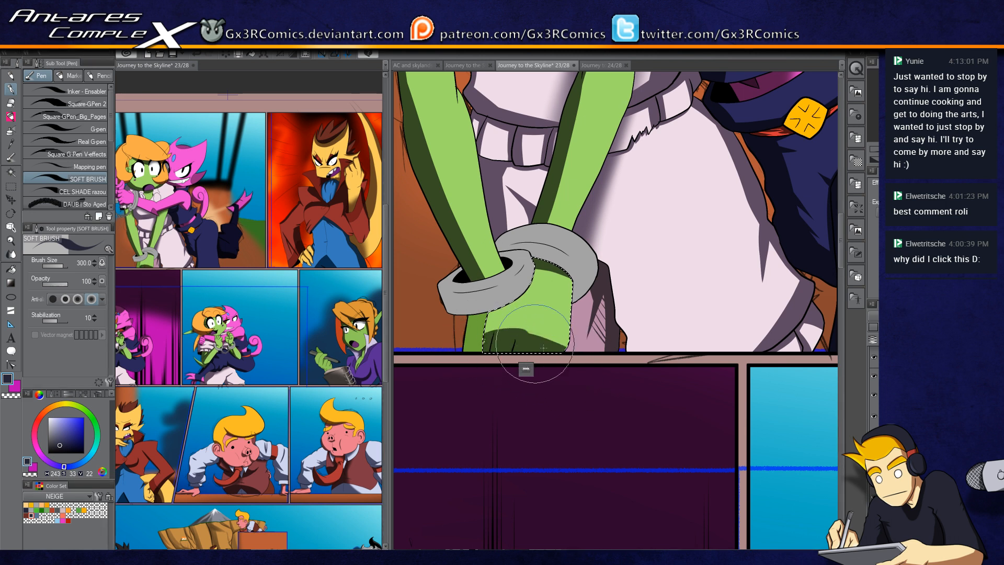
key("c")
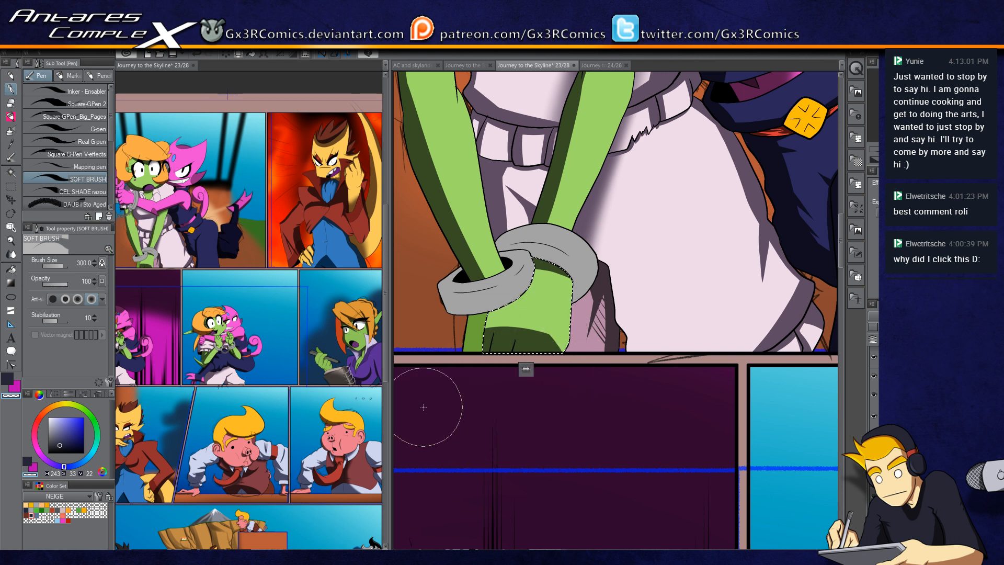
key("c")
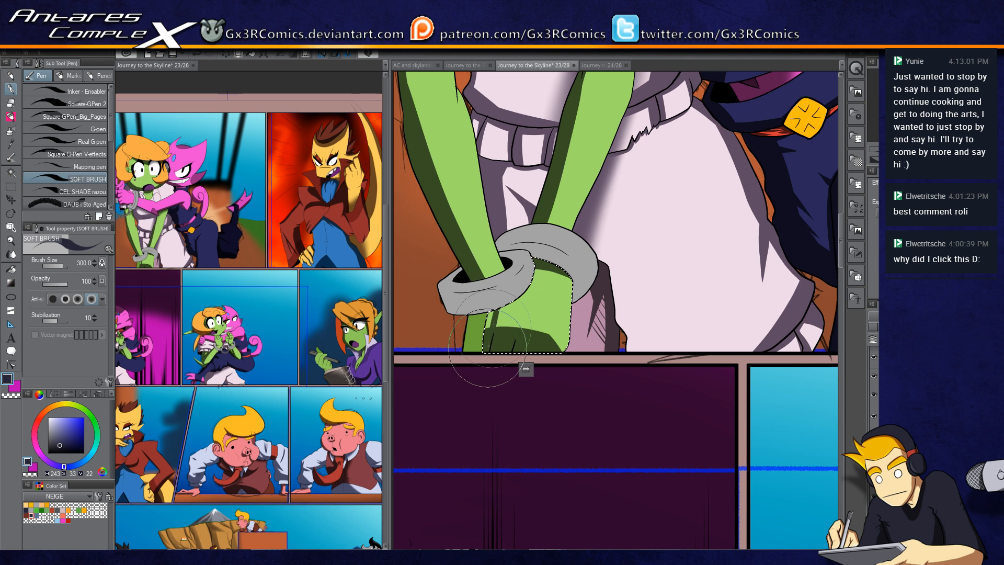
key("b")
key("w")
left_click(474, 336)
Step: Reselect the wrist area and shade it with a soft stroke
key("b")
key("b")
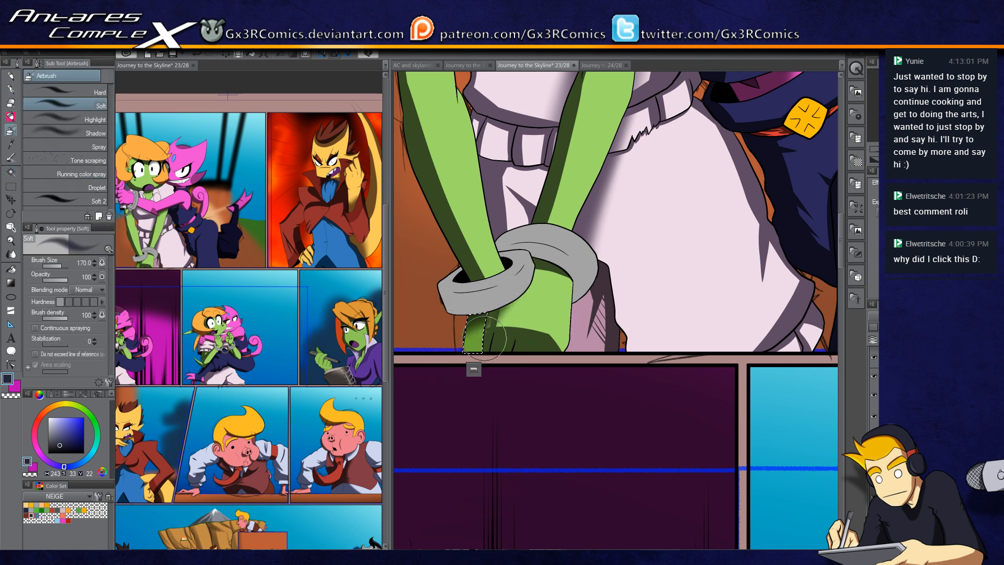
key("w")
left_click(474, 293)
key("p")
mouse_move(456, 310)
left_mouse_down()
mouse_move(430, 271)
mouse_move(502, 334)
left_mouse_up()
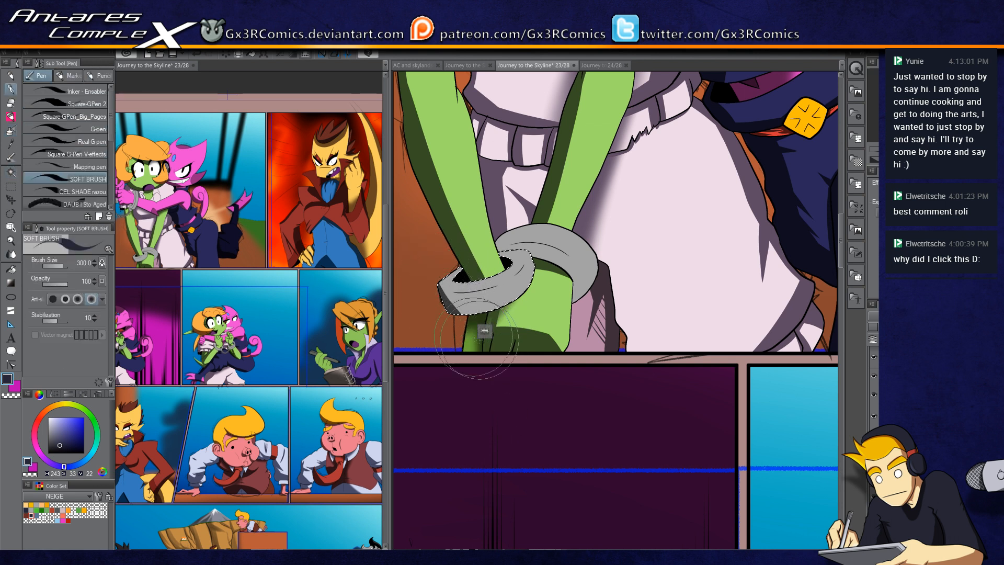
Step: Select the grey handcuff, shade it with a soft stroke, and deselect
key("w")
left_click(536, 247)
key("p")
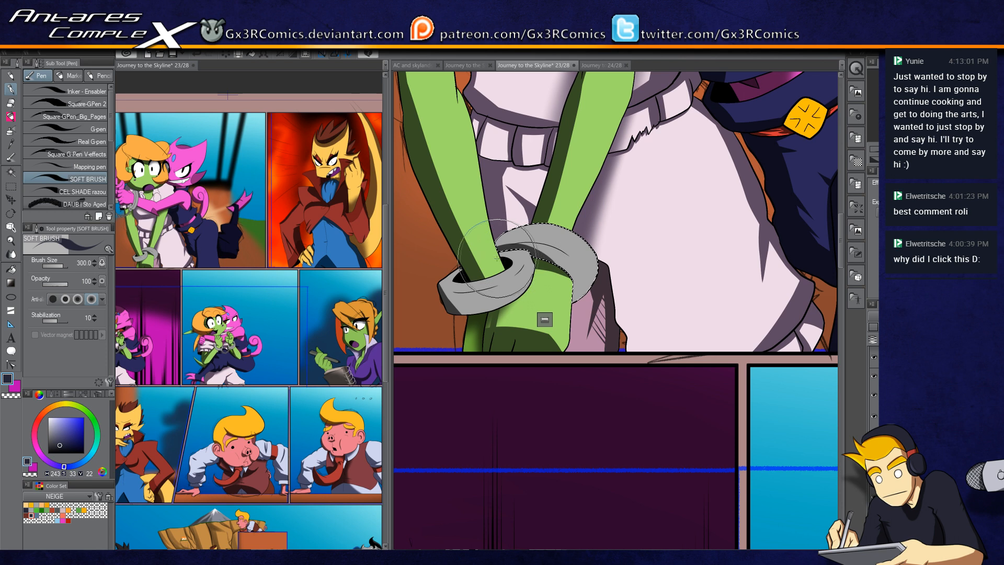
left_click_drag(532, 207, 522, 208)
key("ctrl+d")
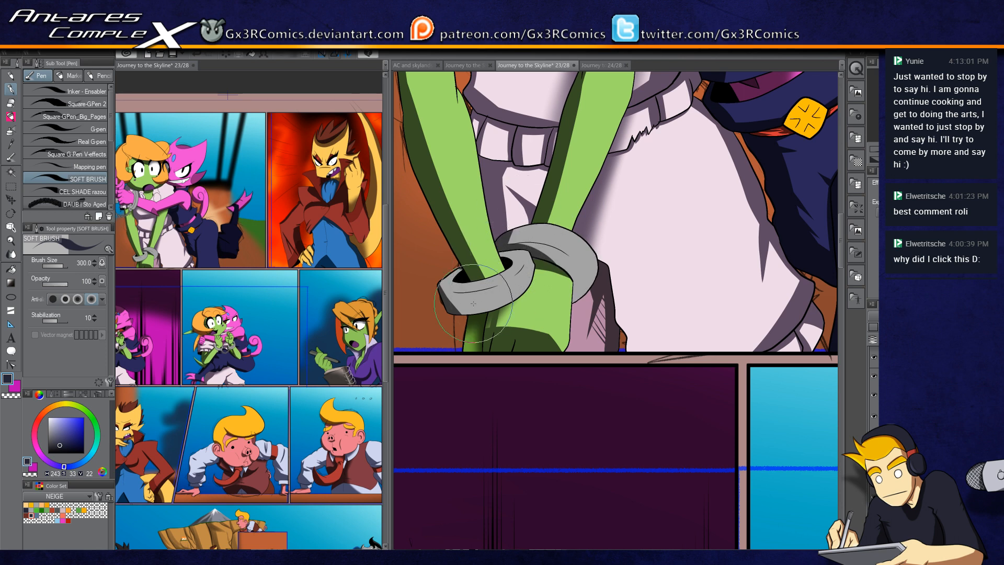
Step: Shade the lower grey handcuff with two more soft strokes
left_click_drag(538, 244, 516, 319)
left_click_drag(460, 206, 487, 281)
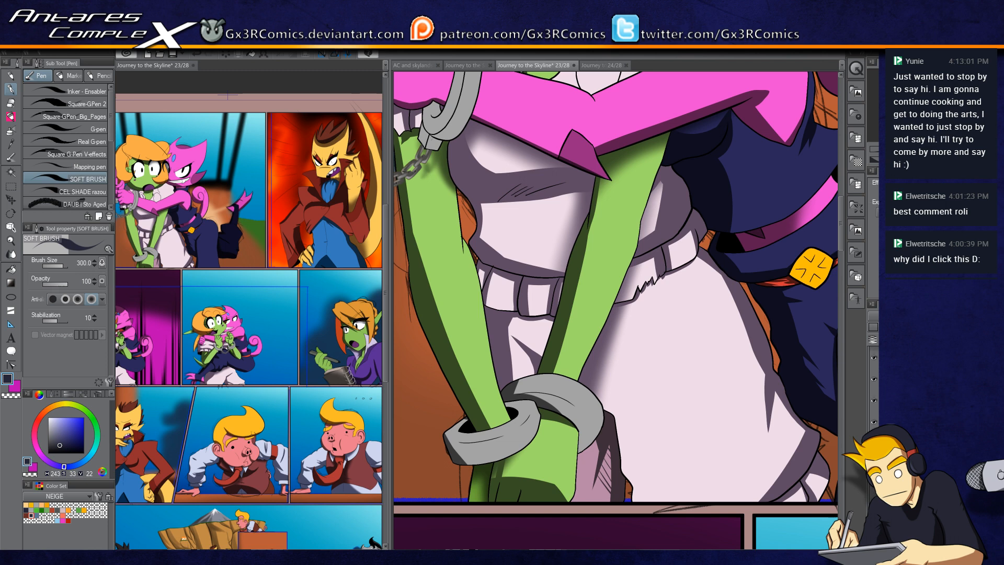
scroll(460, 244, "up", 5)
key("e")
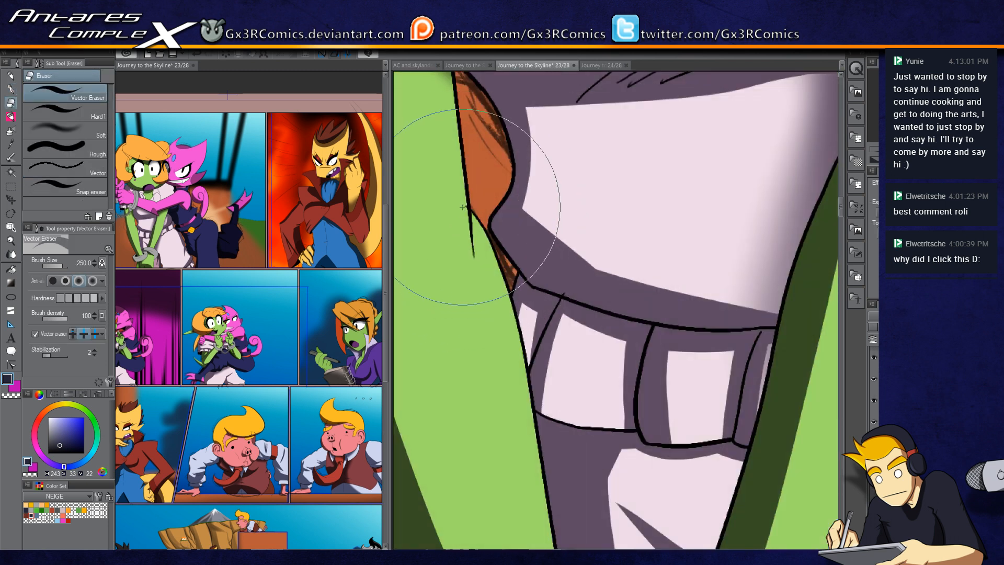
key("p")
scroll(558, 251, "down", 3)
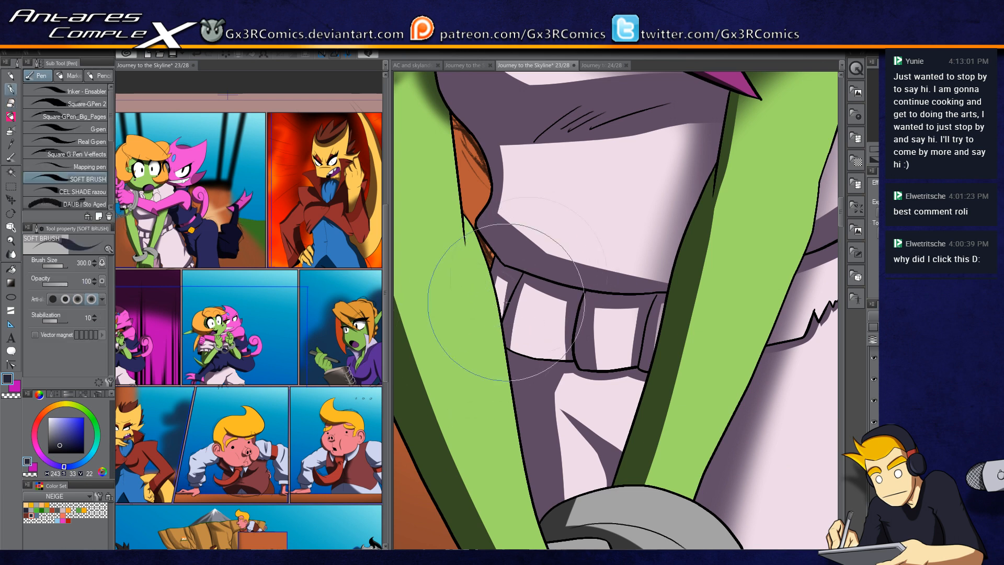
scroll(506, 302, "down", 3)
scroll(517, 293, "up", 5)
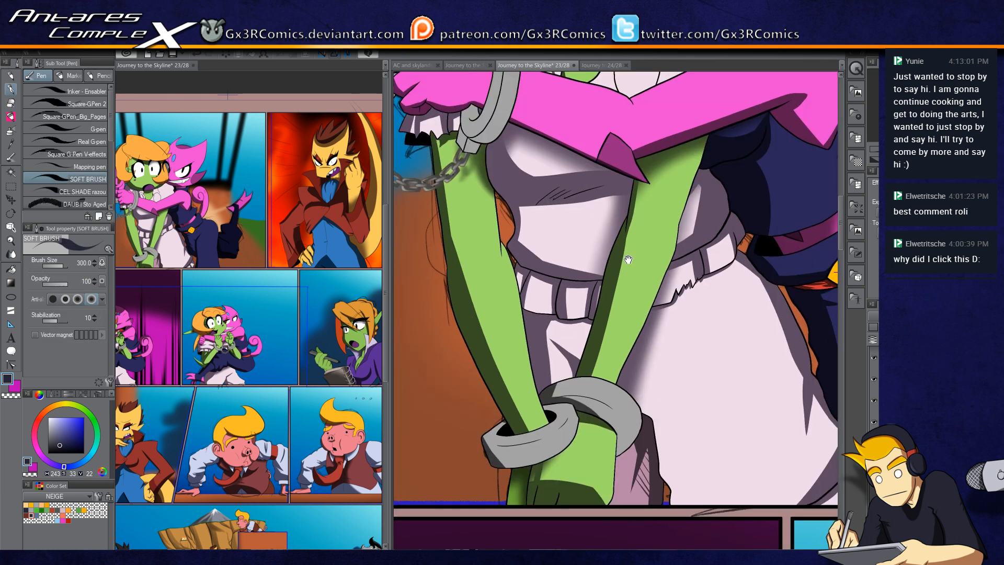
Step: Select the white blouse folds beneath the collar and shade them with soft strokes
key("w")
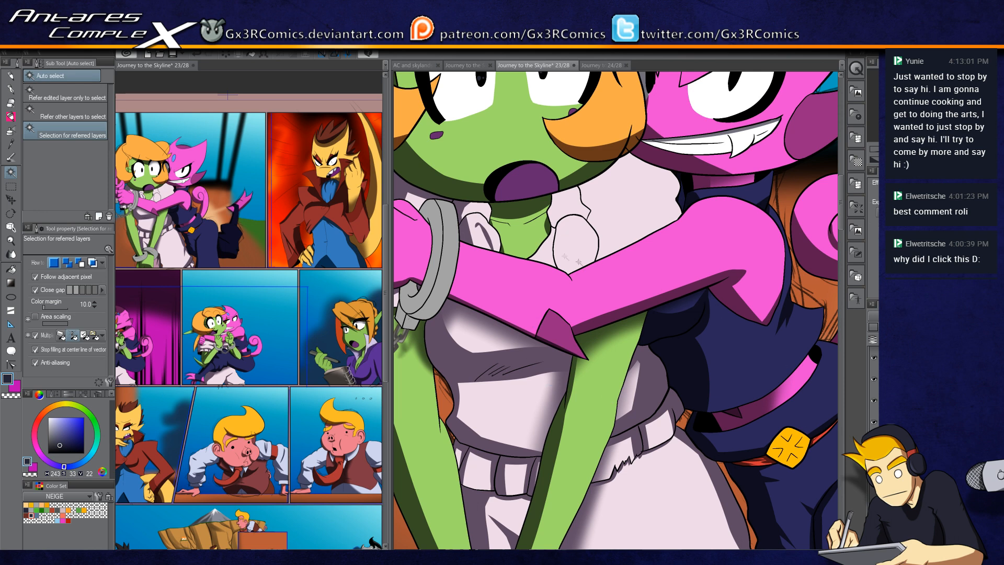
left_click(565, 246)
scroll(564, 230, "up", 3)
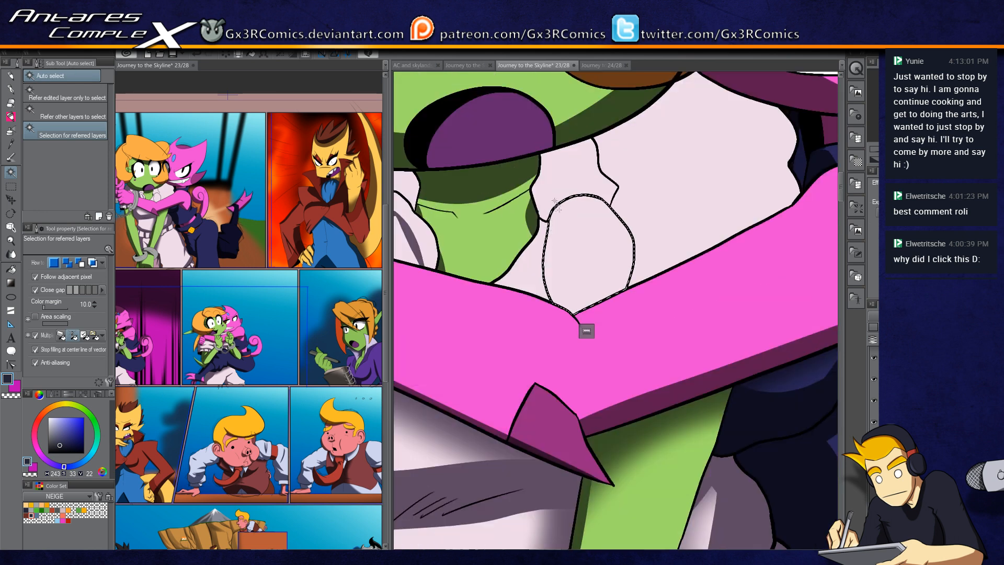
key("p")
mouse_move(558, 206)
left_mouse_down()
mouse_move(561, 305)
mouse_move(523, 176)
mouse_move(532, 217)
mouse_move(548, 173)
left_mouse_up()
key("w")
left_click(563, 181)
key("p")
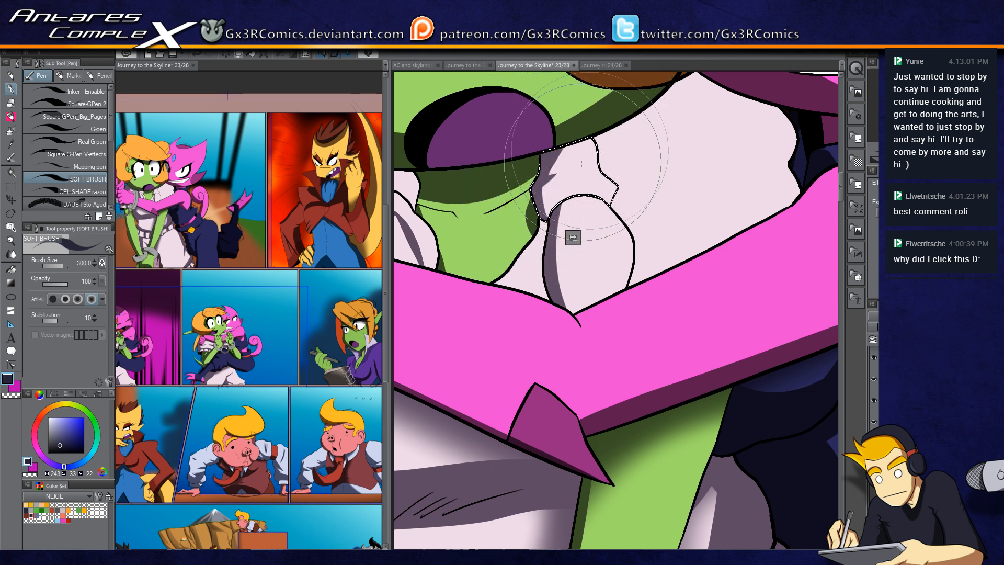
left_click(581, 217)
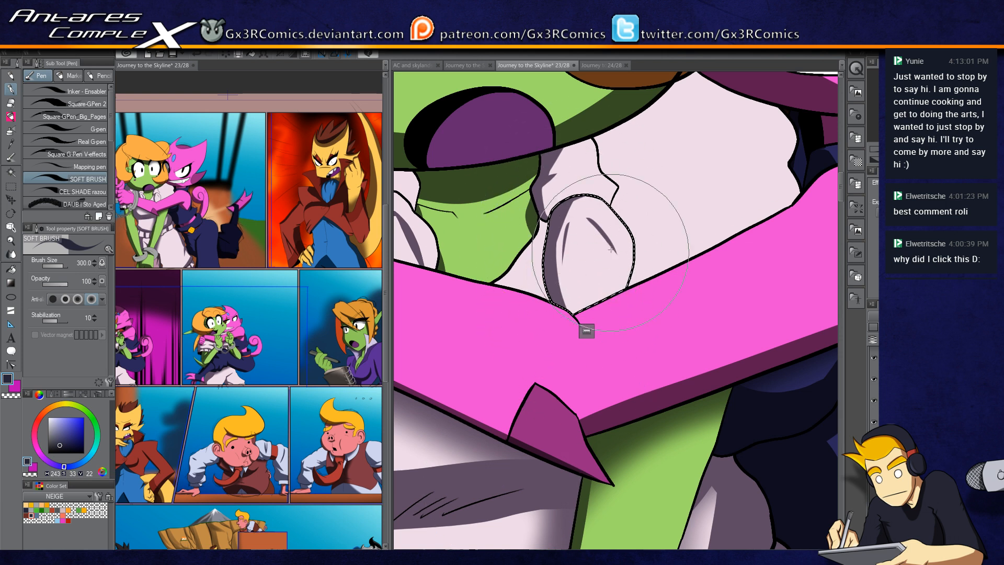
Step: Select the next blouse fold near the collar and shade it with a soft stroke
key("w")
left_click(579, 175)
key("p")
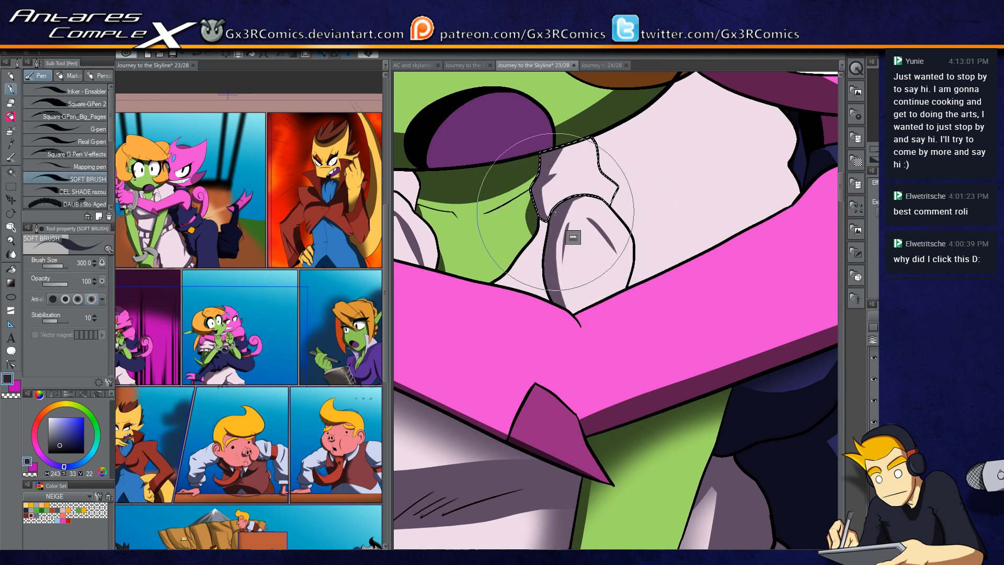
left_click_drag(598, 209, 532, 291)
Step: Select the blouse area behind the pink arm and shade it with several soft strokes, undoing one
key("w")
left_click(570, 219)
key("p")
mouse_move(547, 201)
left_mouse_down()
mouse_move(541, 229)
mouse_move(565, 358)
mouse_move(554, 251)
mouse_move(640, 334)
left_mouse_up()
key("ctrl+z")
left_click_drag(553, 286, 638, 334)
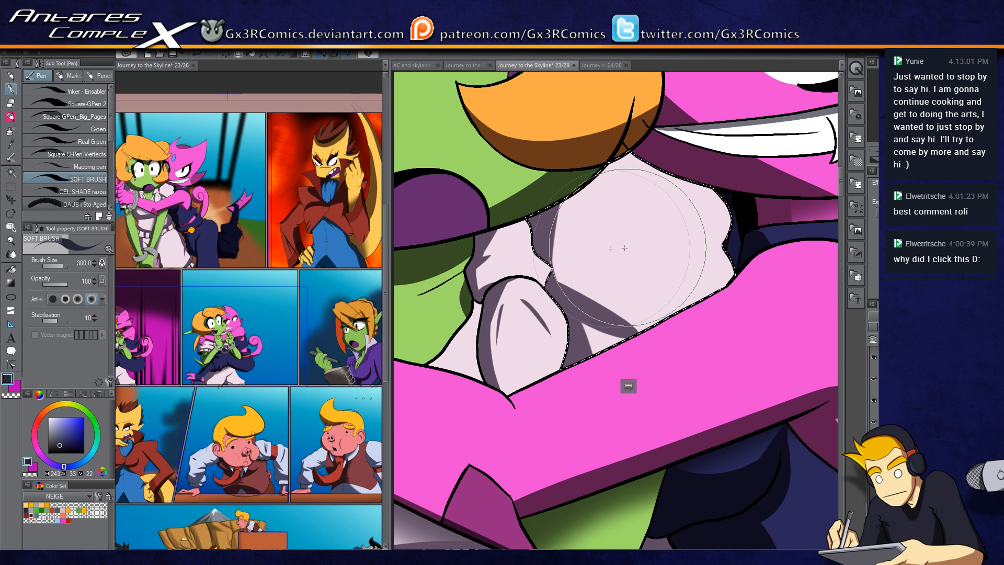
left_click_drag(560, 192, 555, 288)
left_click_drag(544, 225, 622, 152)
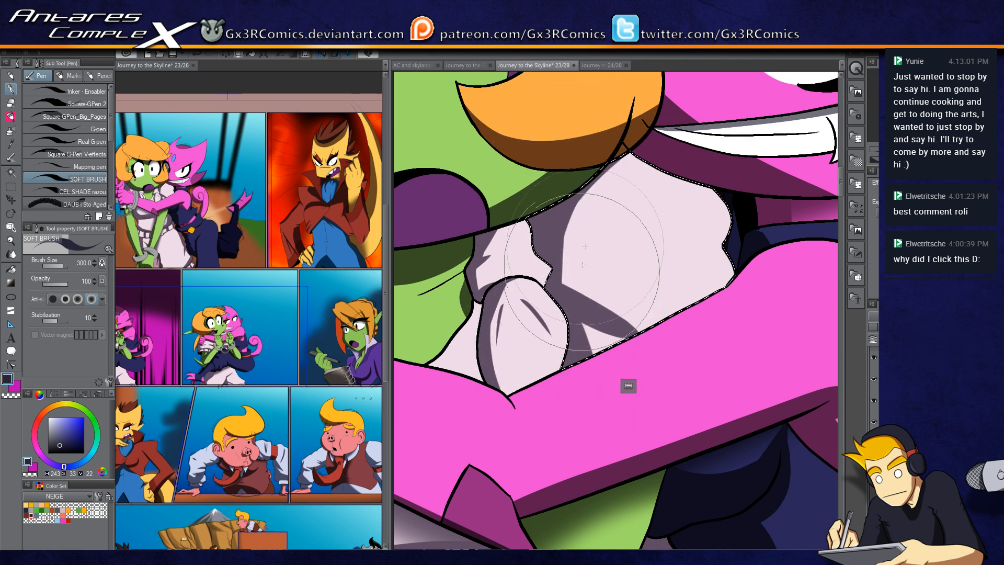
left_click_drag(737, 235, 697, 275)
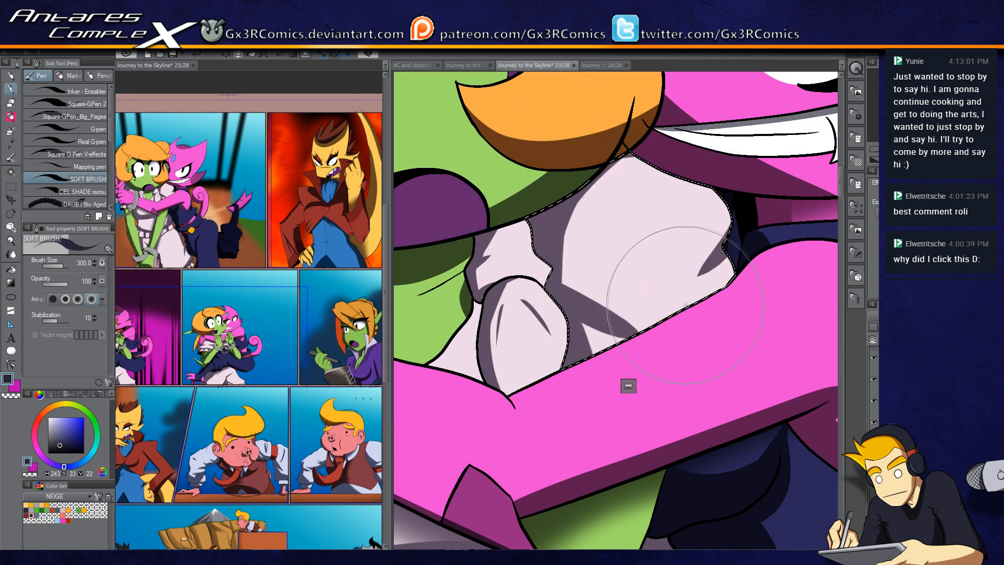
left_click_drag(638, 208, 599, 278)
Step: Switch to the soft airbrush, spray shading across the blouse, and deselect
key("b")
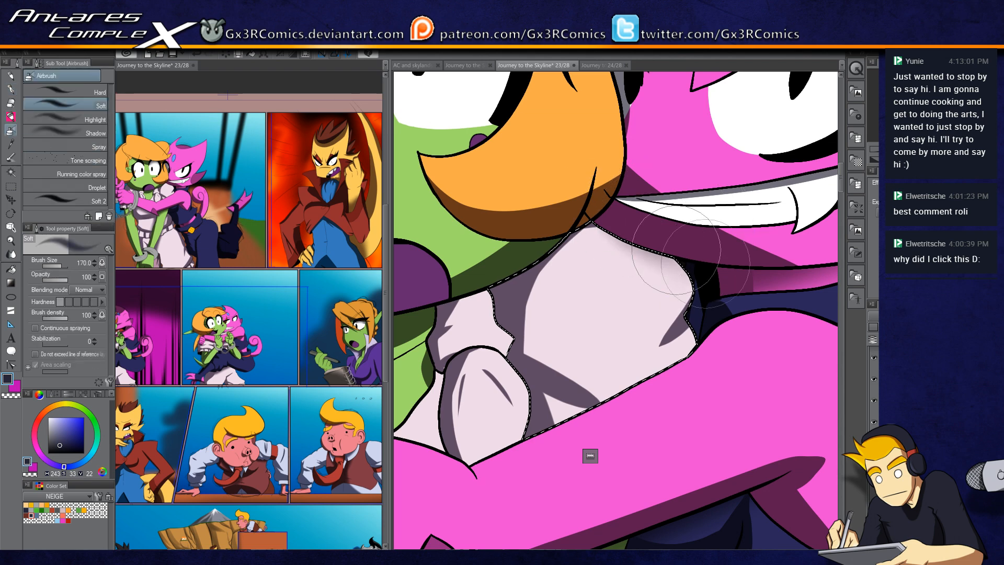
left_click_drag(581, 209, 773, 261)
scroll(661, 303, "down", 3)
left_click_drag(715, 349, 672, 256)
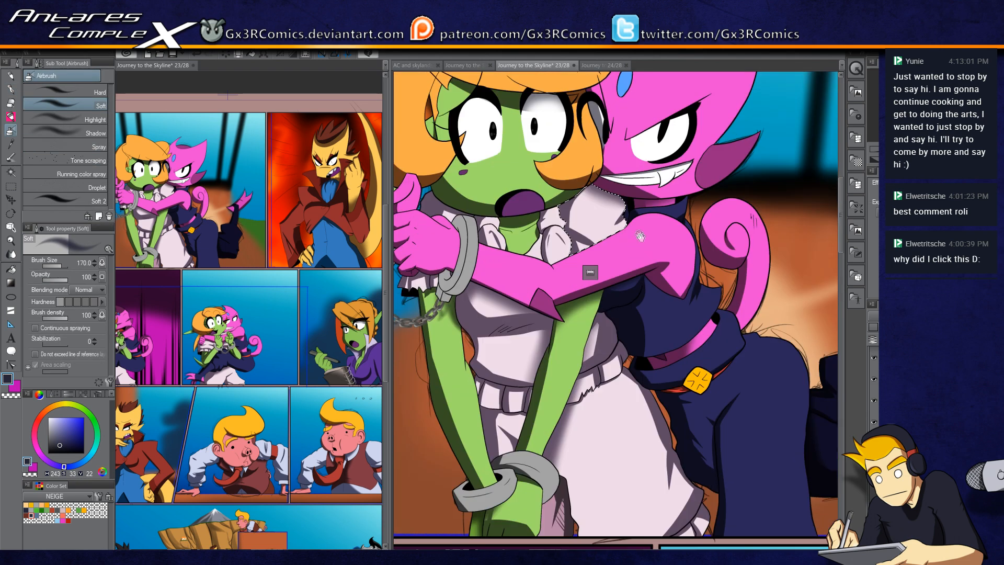
key("ctrl+d")
left_click_drag(404, 235, 543, 312)
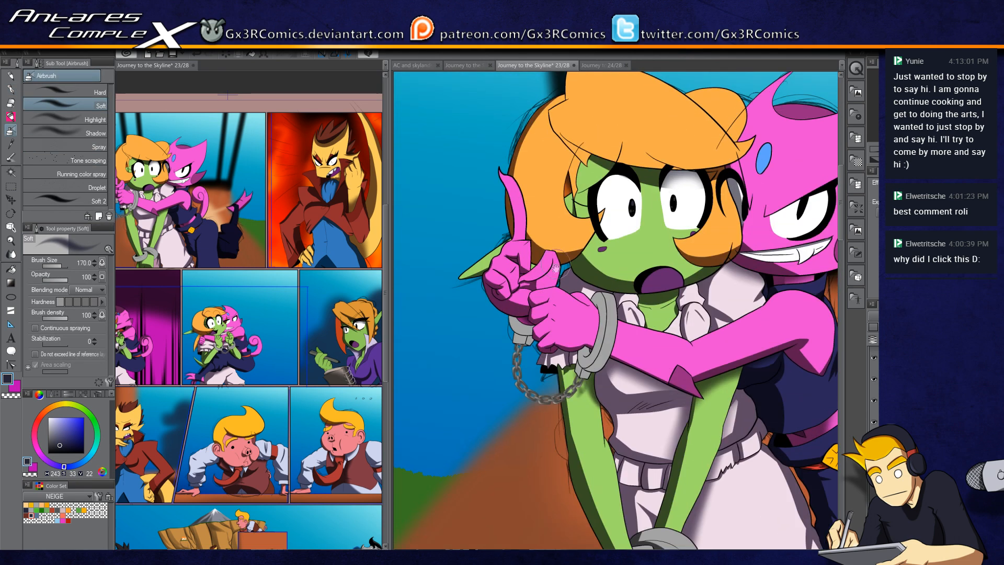
Step: Select the knuckles of the pink pointing hand and undo a trial soft stroke
key("w")
scroll(542, 275, "up", 5)
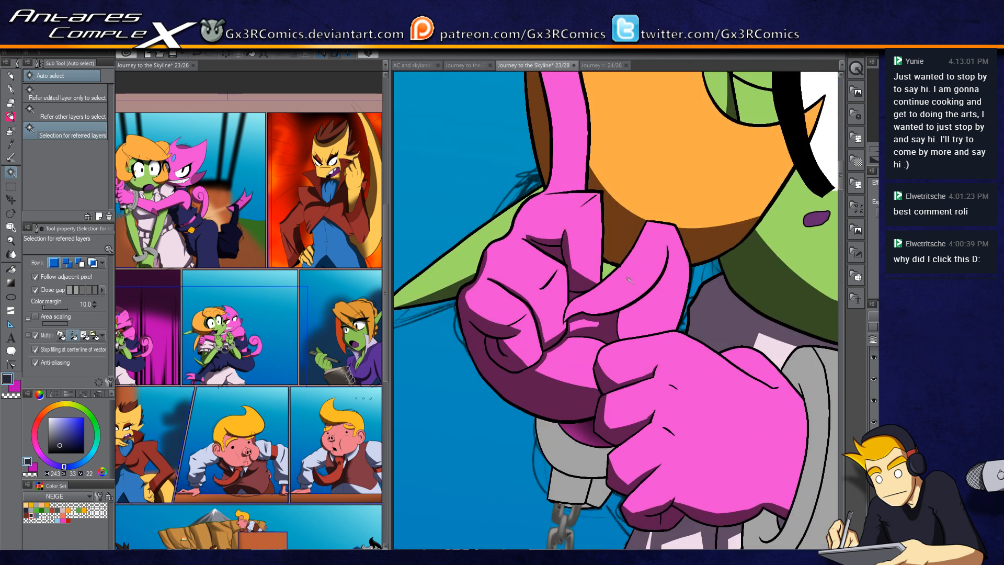
left_click(624, 295)
key("p")
mouse_move(584, 314)
left_mouse_down()
mouse_move(605, 315)
mouse_move(667, 271)
mouse_move(666, 245)
mouse_move(663, 273)
mouse_move(604, 308)
mouse_move(578, 311)
mouse_move(633, 300)
mouse_move(668, 245)
left_mouse_up()
key("ctrl+z")
key("ctrl+z")
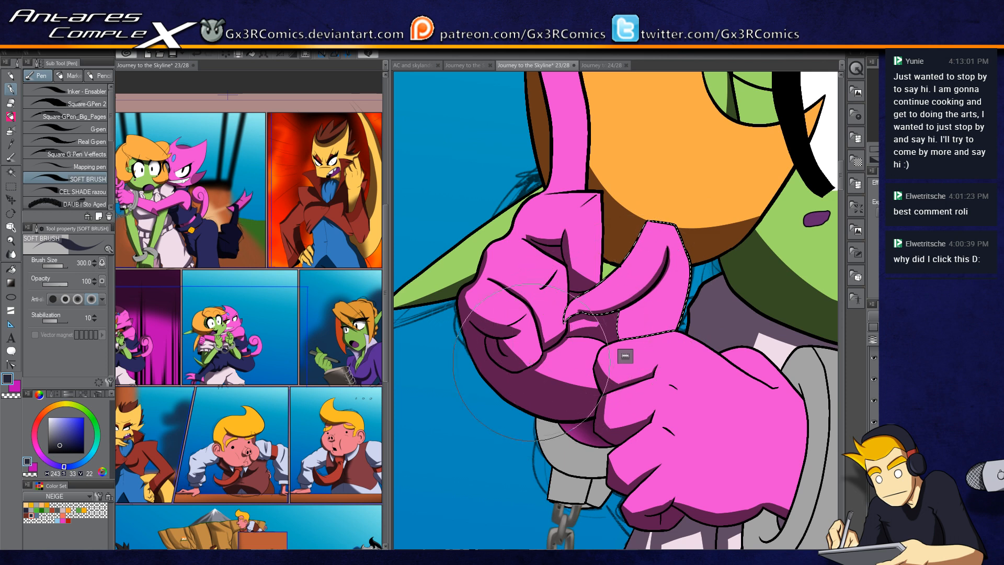
Step: Add the raised pink index finger to the hand selection
scroll(531, 363, "down", 2)
key("w")
left_click(555, 218)
scroll(555, 217, "up", 1)
key("o")
key("p")
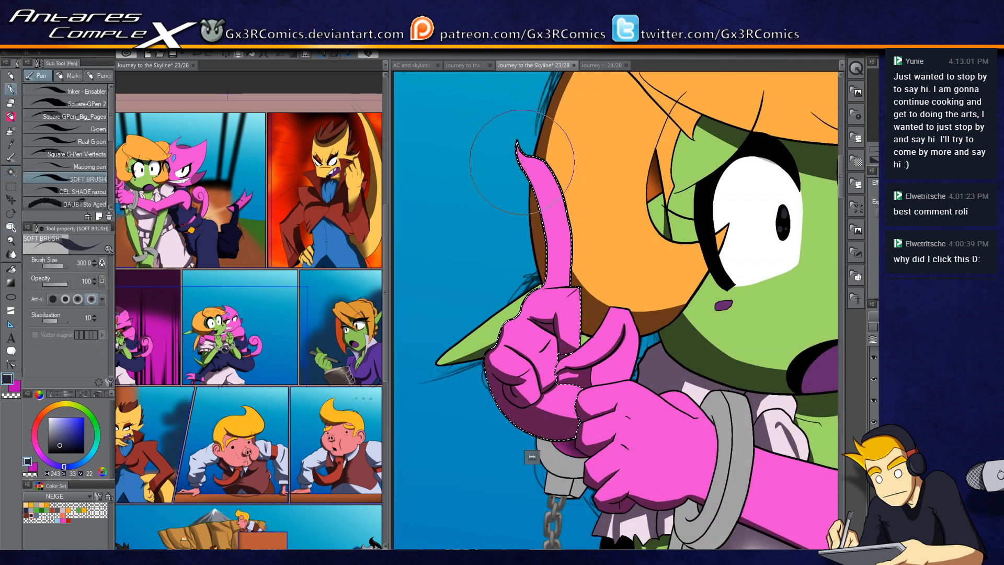
scroll(548, 256, "up", 1)
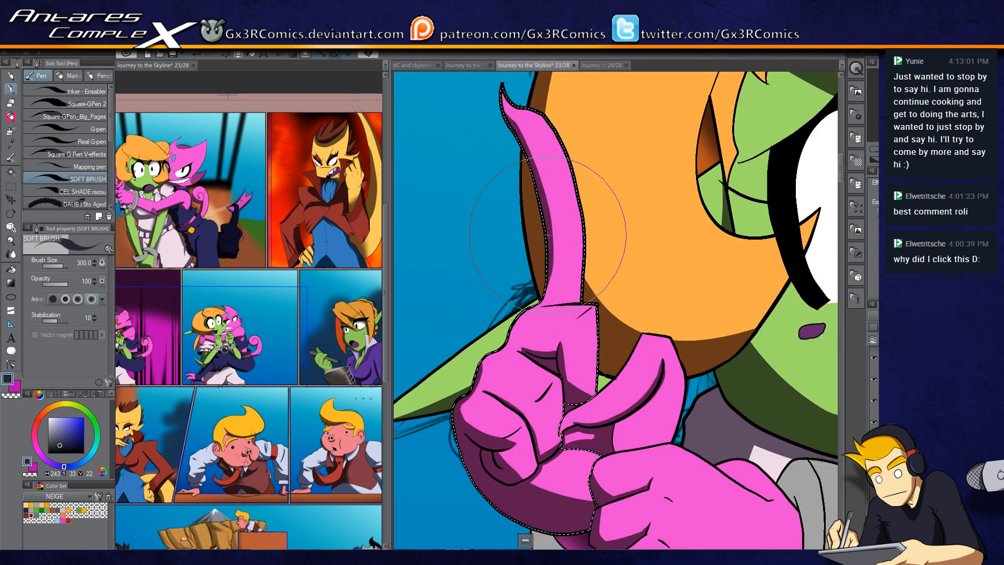
Step: Swap the drawing colours and shade the pink fingers with soft strokes
key("c")
left_click_drag(511, 385, 534, 296)
key("c")
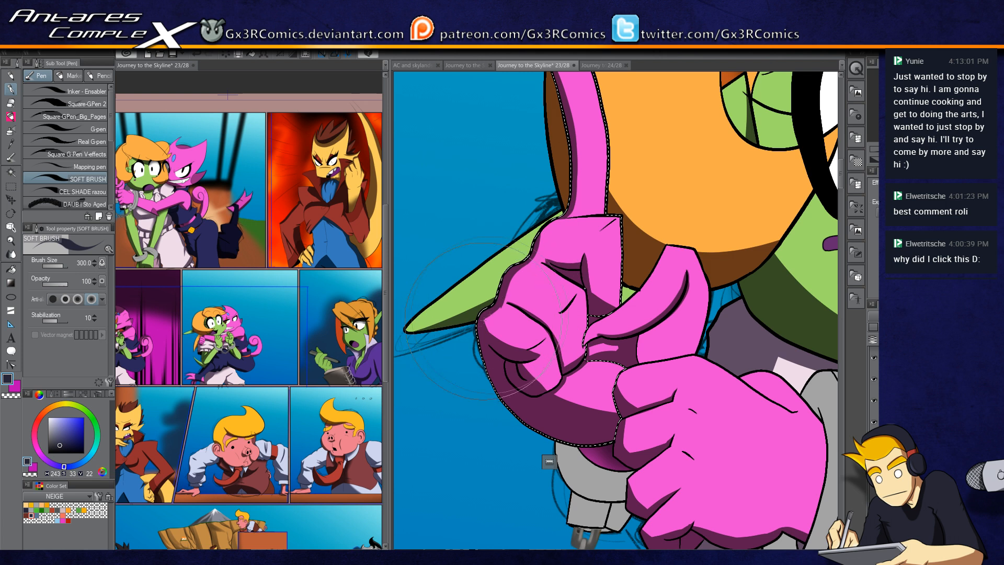
key("c")
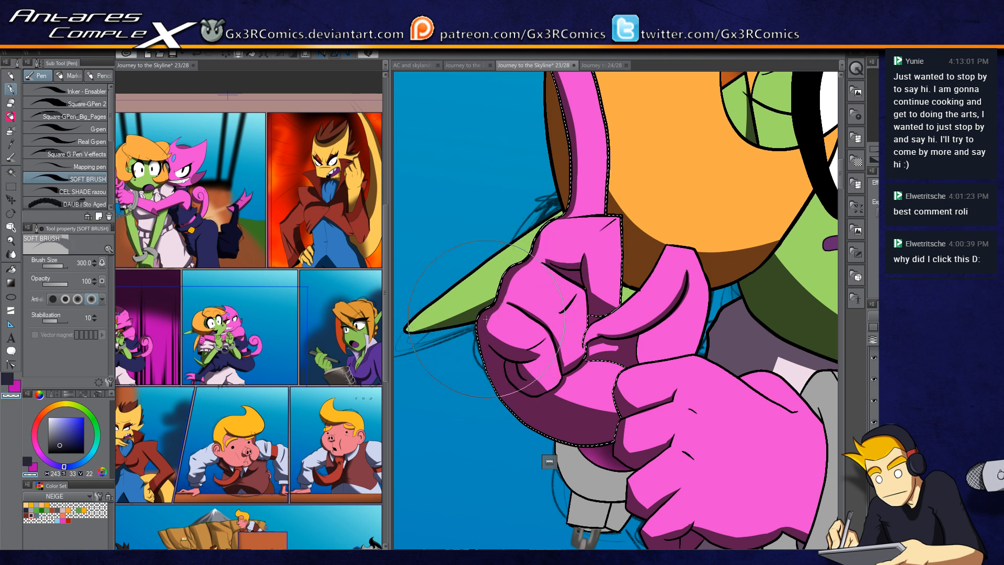
left_click_drag(634, 376, 494, 375)
Step: Select the upper grey handcuff, shade it with soft strokes, and deselect
key("w")
key("p")
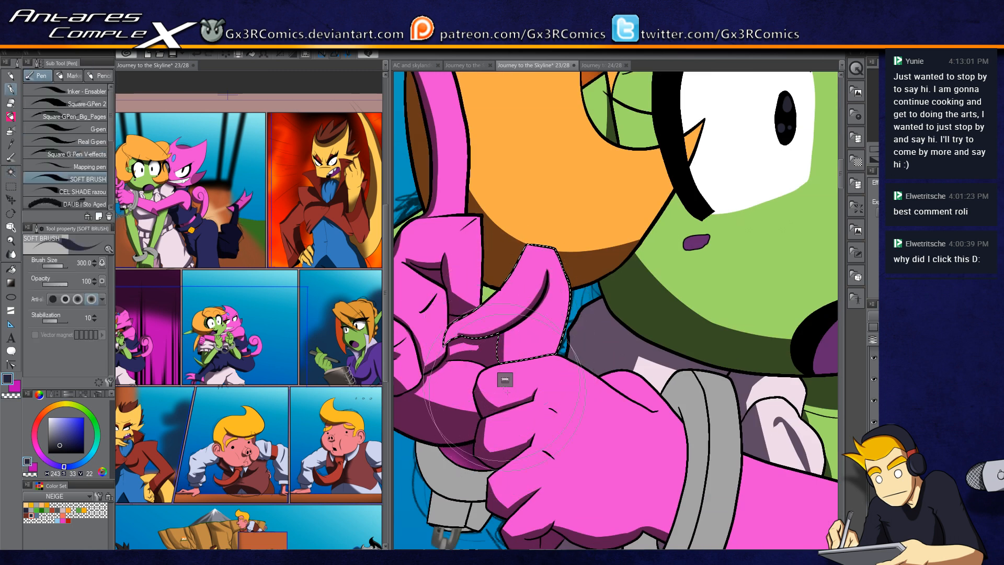
mouse_move(604, 461)
left_mouse_down()
mouse_move(473, 275)
mouse_move(499, 408)
mouse_move(478, 324)
left_mouse_up()
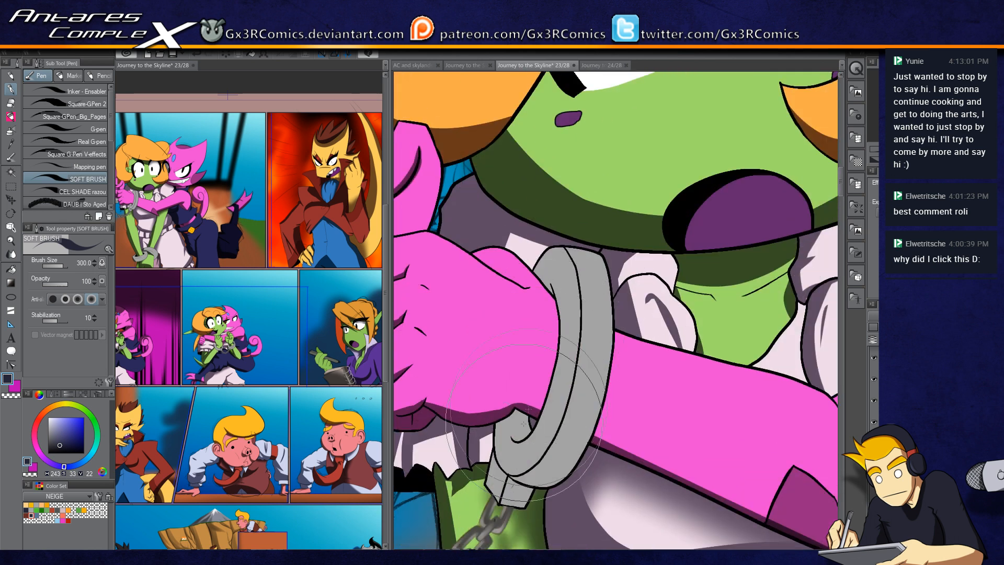
key("w")
left_click_drag(501, 475, 525, 366)
left_click(559, 374)
key("p")
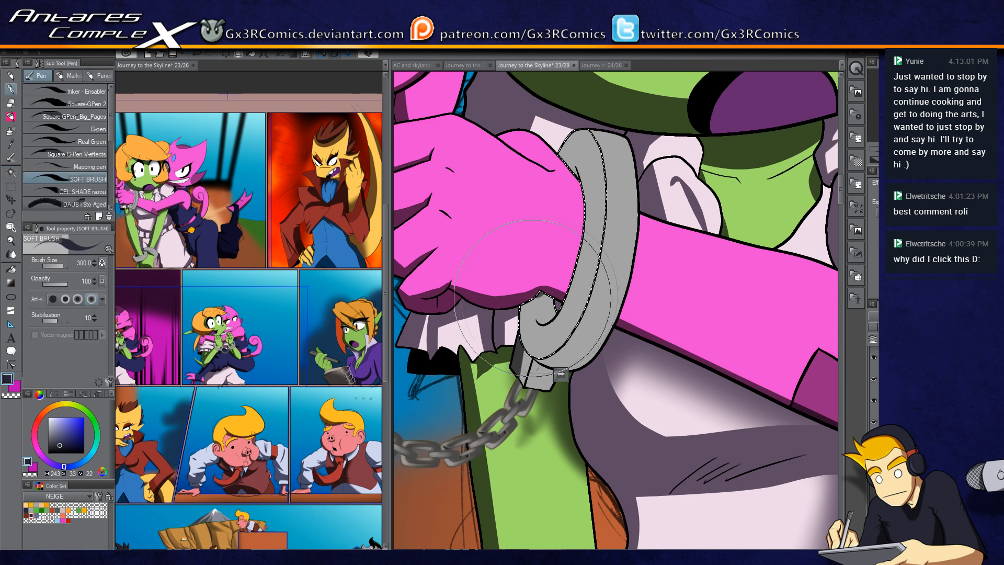
left_click_drag(554, 304, 515, 339)
left_click_drag(567, 184, 539, 257)
key("ctrl+d")
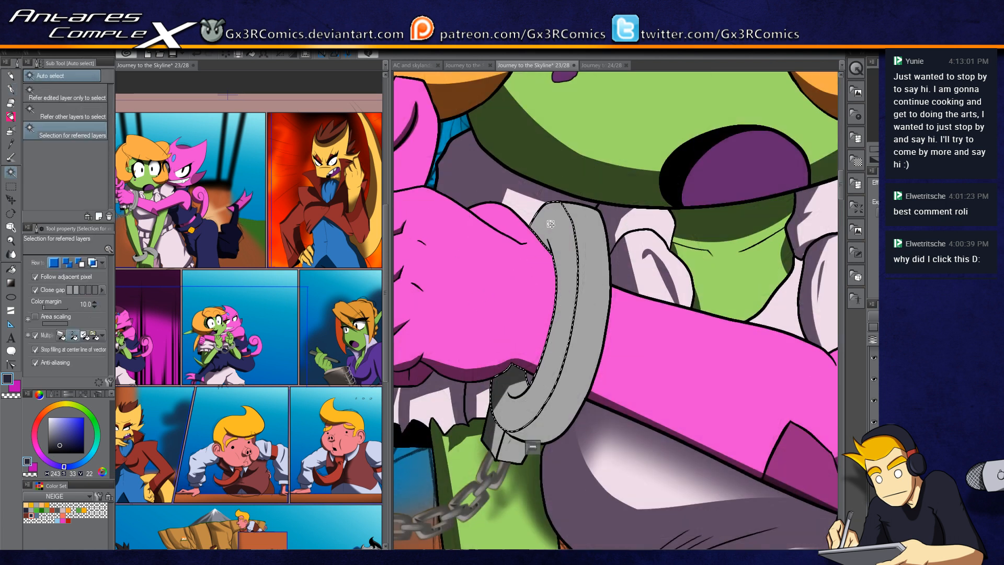
Step: Select the green neck under the chin and shade it with the soft airbrush
scroll(519, 239, "down", 3)
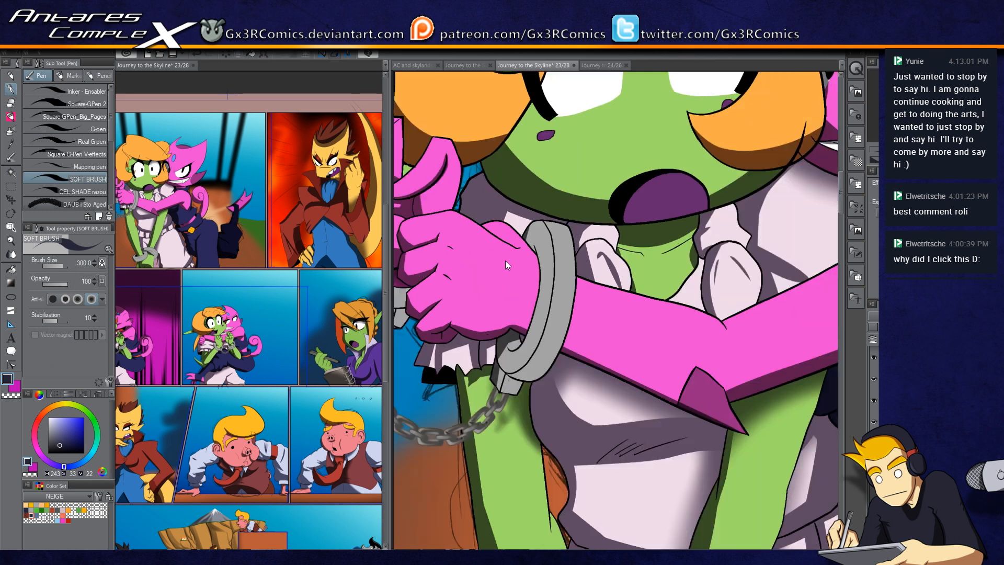
scroll(498, 233, "up", 3)
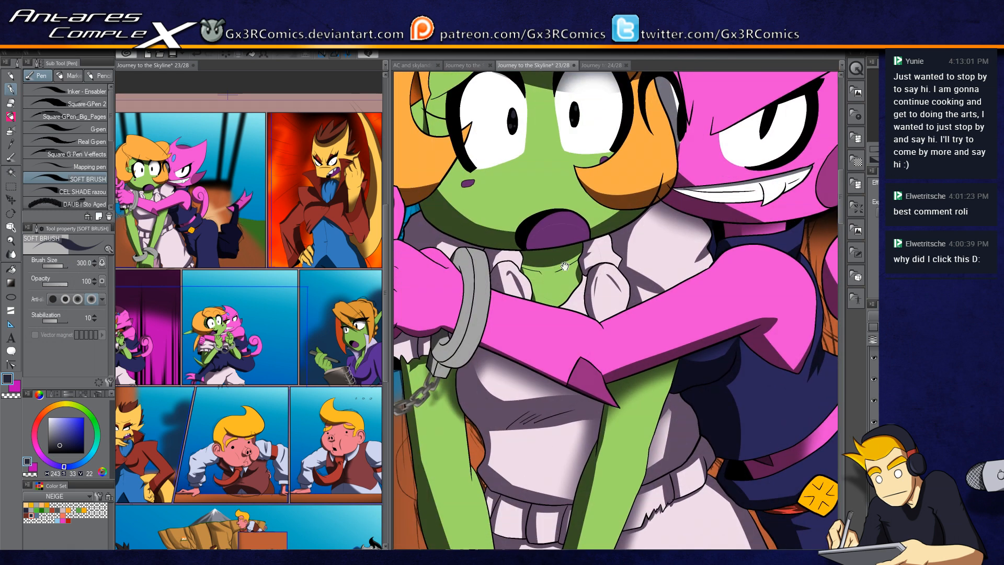
key("w")
left_click(548, 266)
key("b")
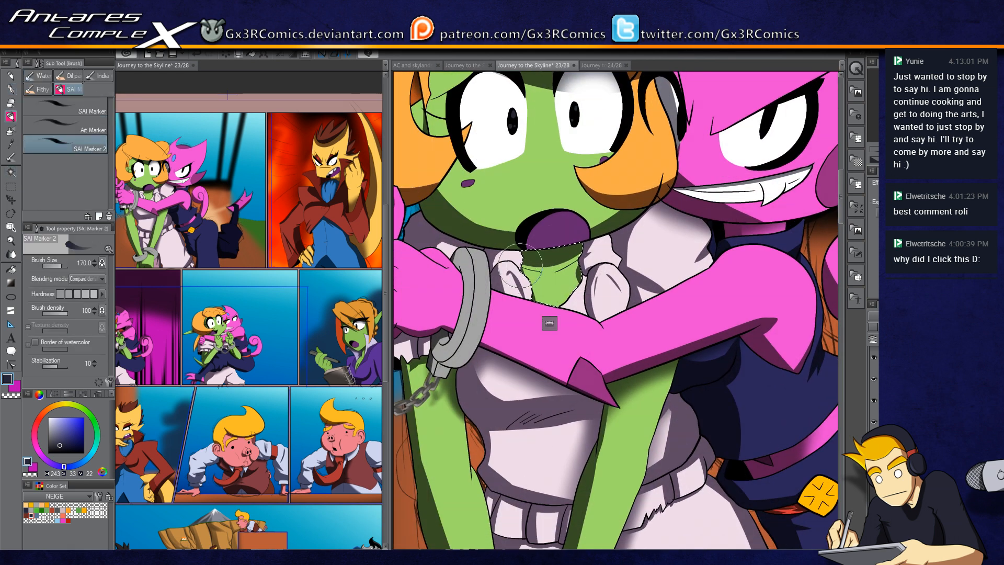
key("b")
mouse_move(491, 264)
left_mouse_down()
mouse_move(585, 251)
mouse_move(484, 264)
mouse_move(605, 239)
mouse_move(492, 257)
mouse_move(546, 285)
left_mouse_up()
left_click_drag(597, 252, 530, 383)
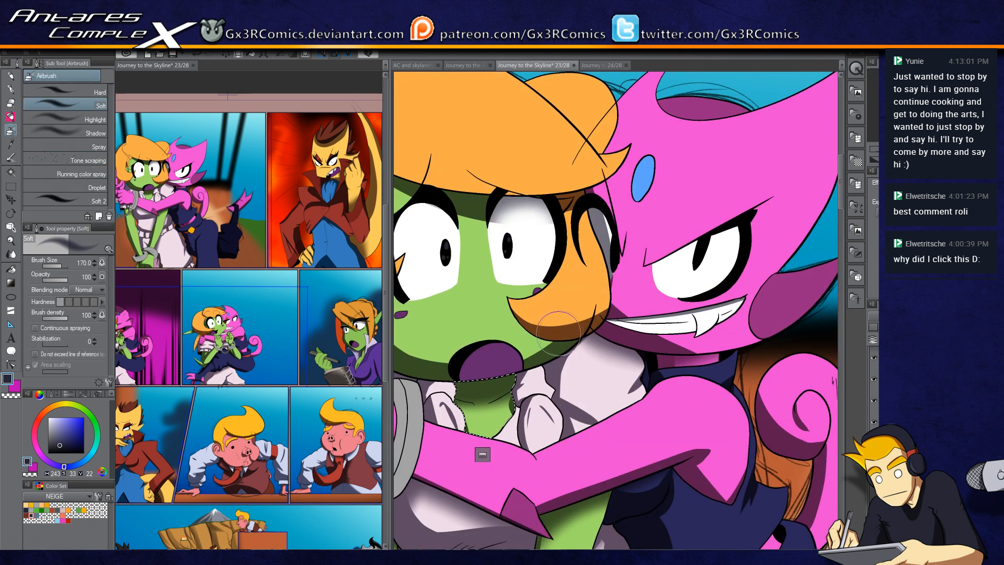
scroll(562, 332, "down", 3)
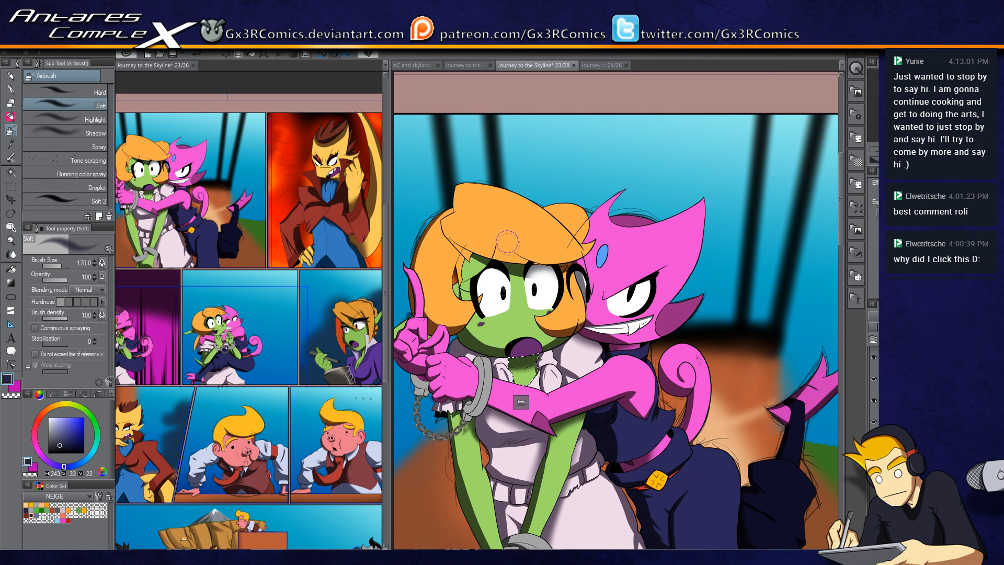
Step: Select the orange hair with auto select and shade its upper part with the soft brush
scroll(506, 241, "up", 3)
key("w")
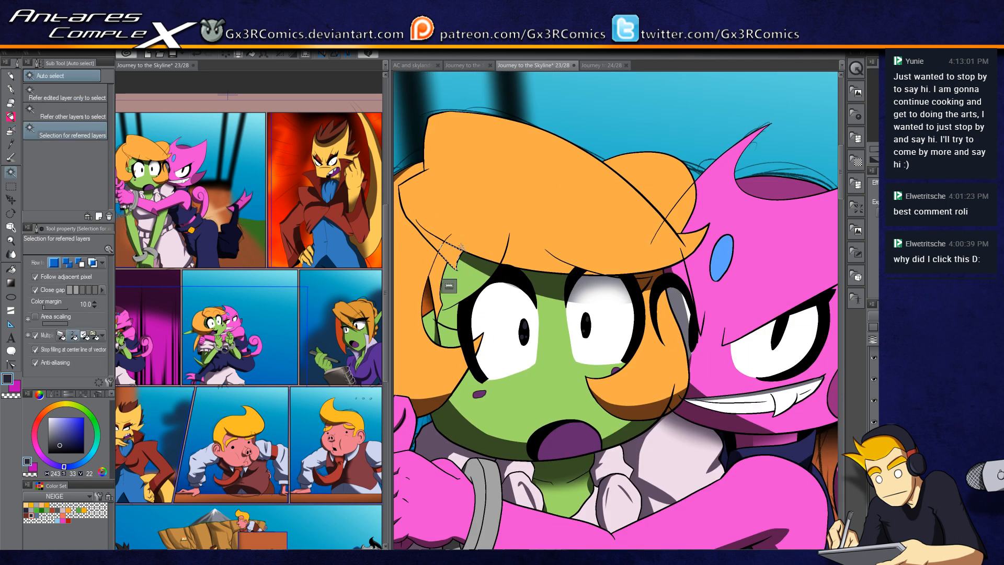
left_click(411, 213)
key("p")
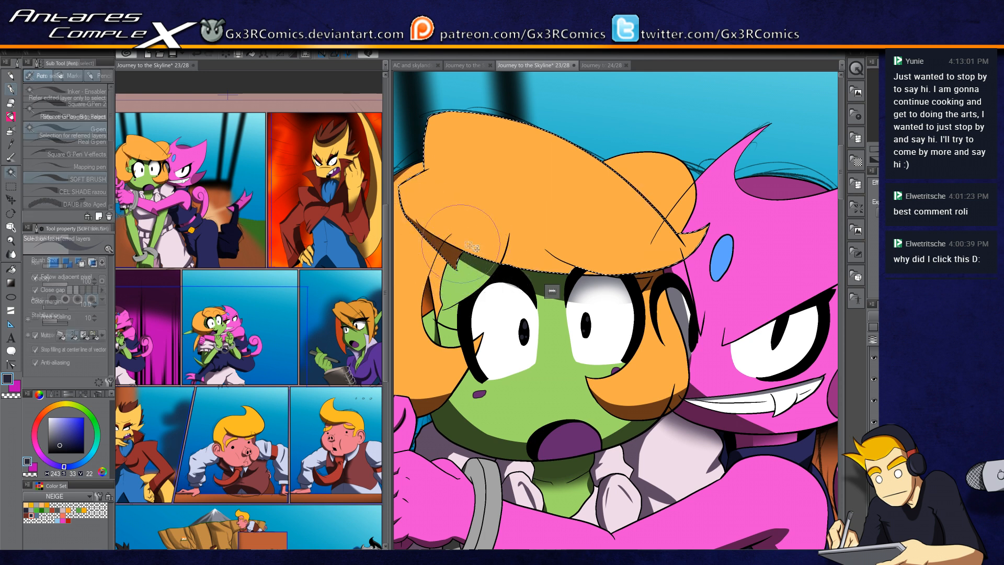
left_click_drag(408, 205, 528, 271)
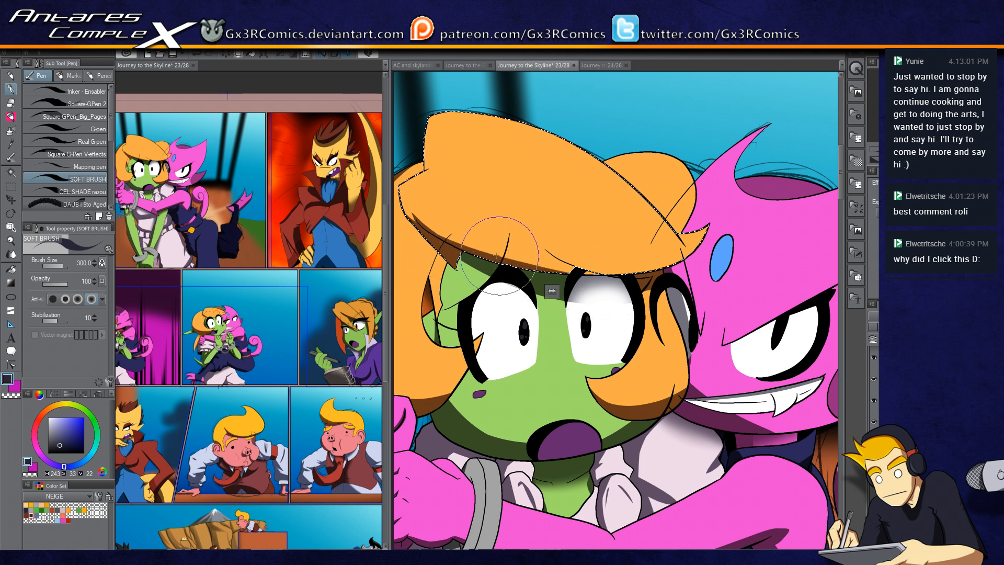
Step: Select the pink head and cheek with auto select, switch to the soft airbrush, and deselect
key("w")
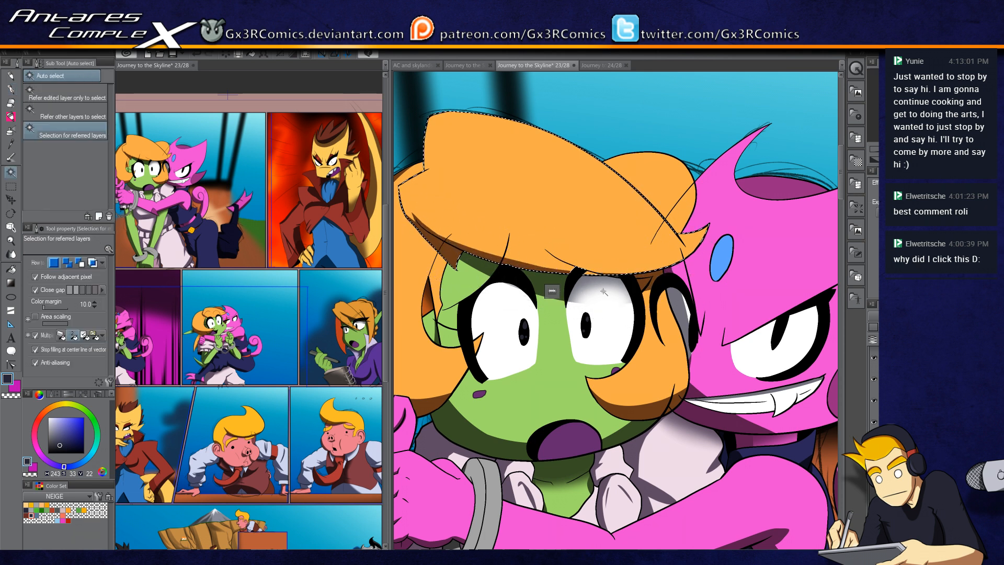
key("p")
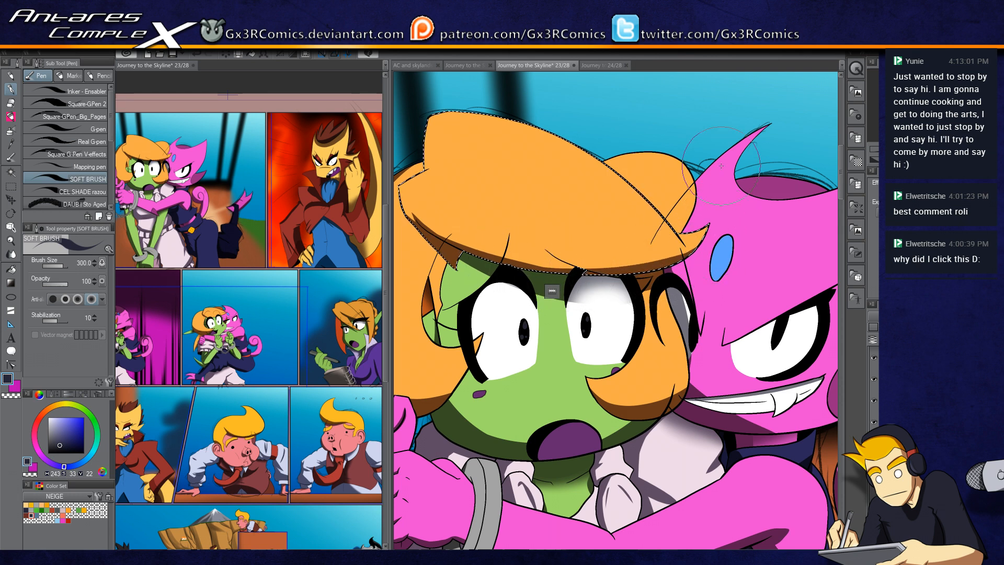
left_click_drag(721, 166, 547, 313)
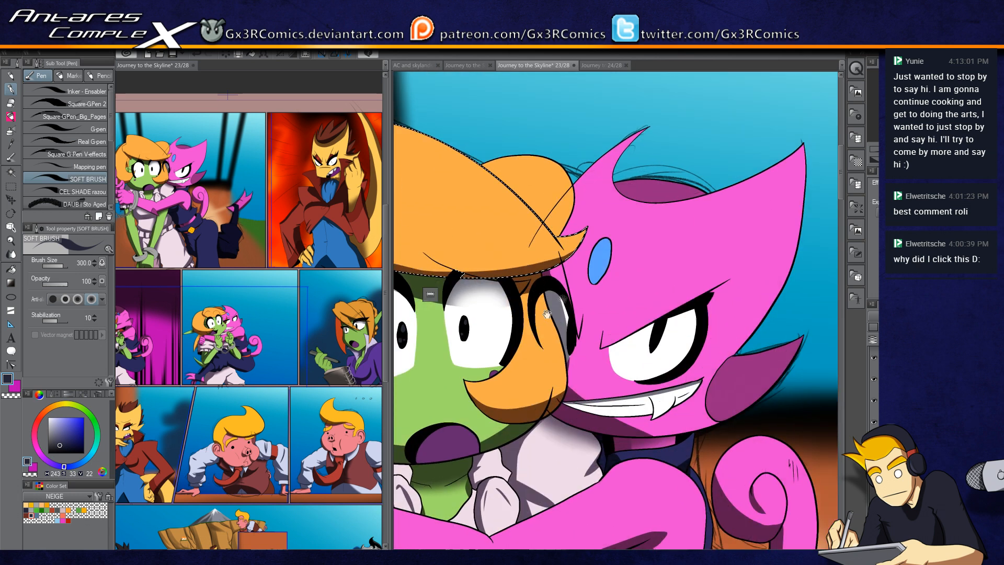
key("w")
left_click(606, 262)
left_click(571, 306)
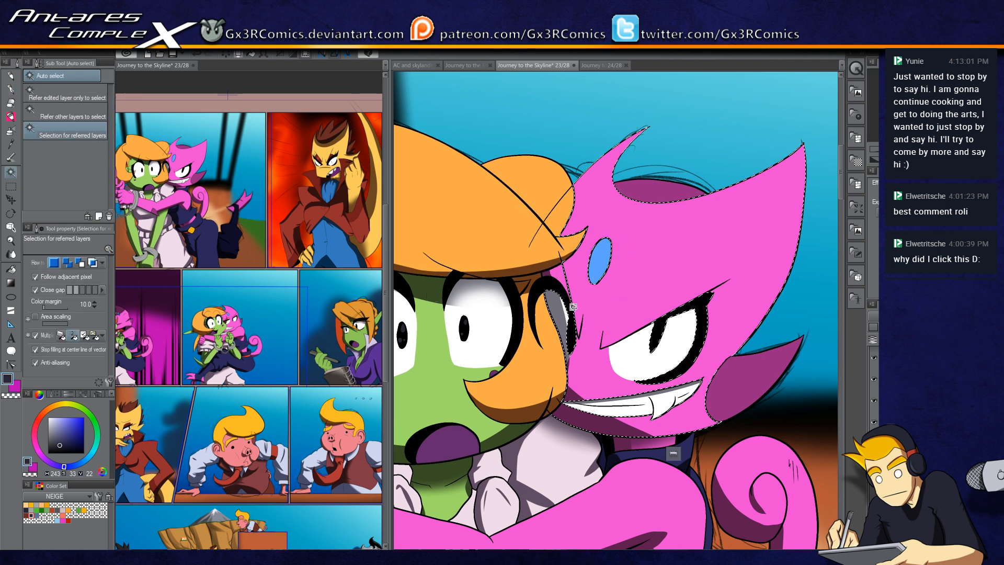
key("b")
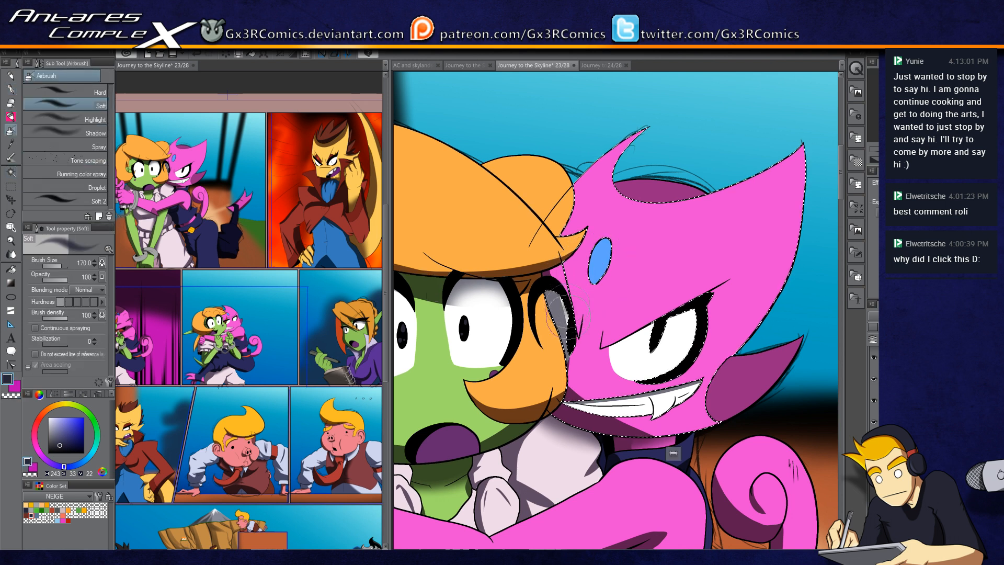
key("c")
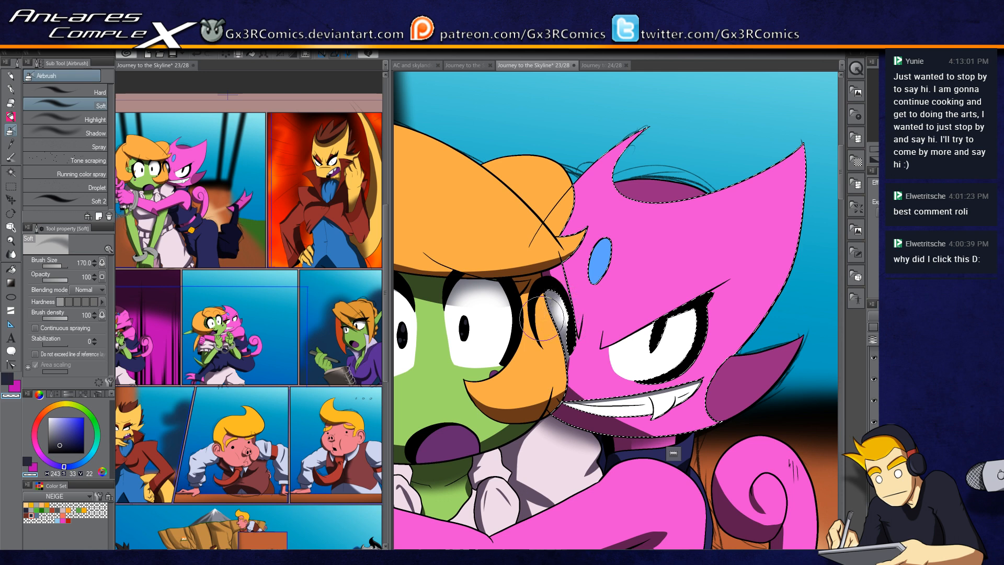
key("ctrl+d")
Step: Select the white teeth with auto select and shade them with a soft brush stroke
left_click_drag(701, 464, 625, 398)
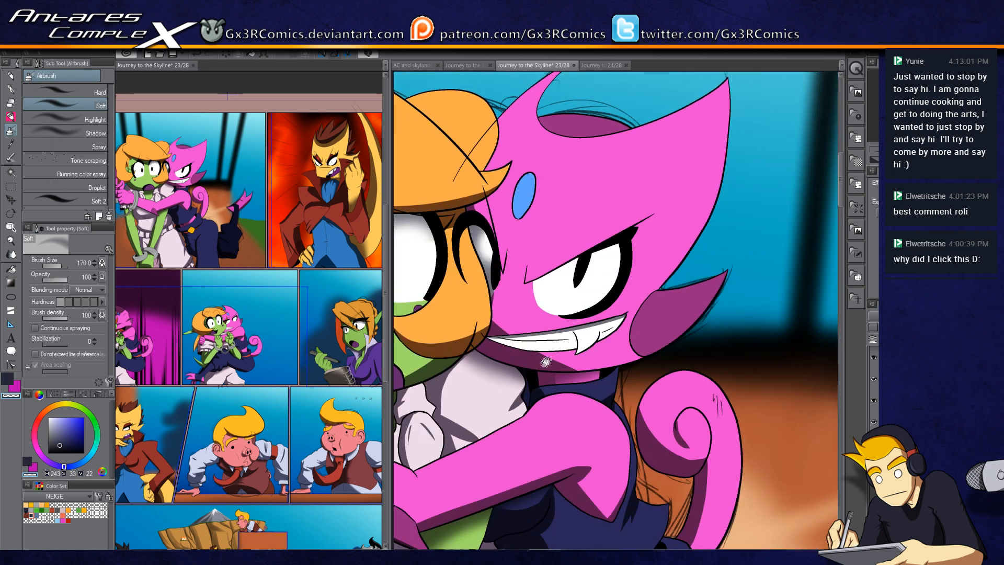
left_click_drag(546, 360, 542, 315)
key("w")
left_click(555, 290)
scroll(572, 274, "up", 2)
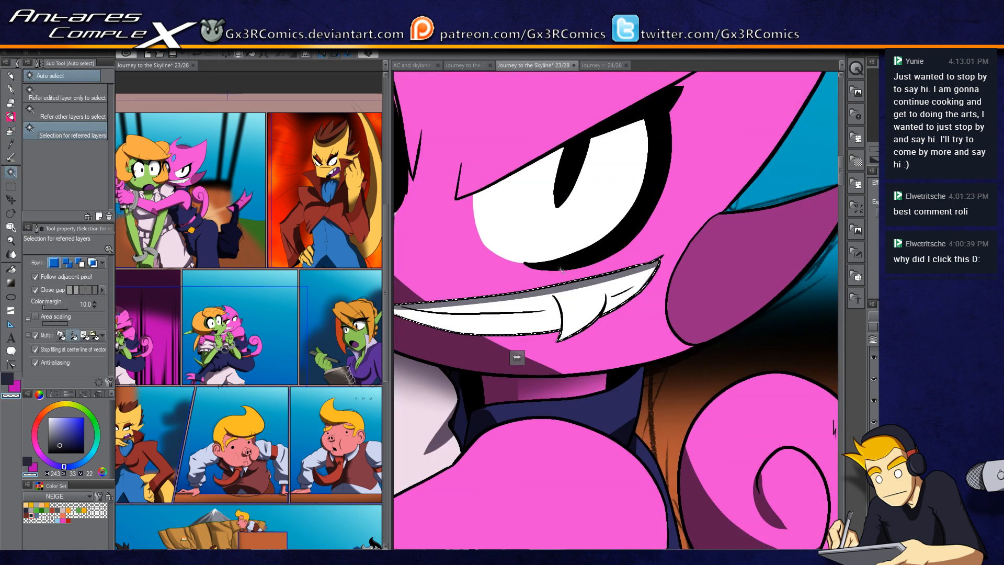
key("p")
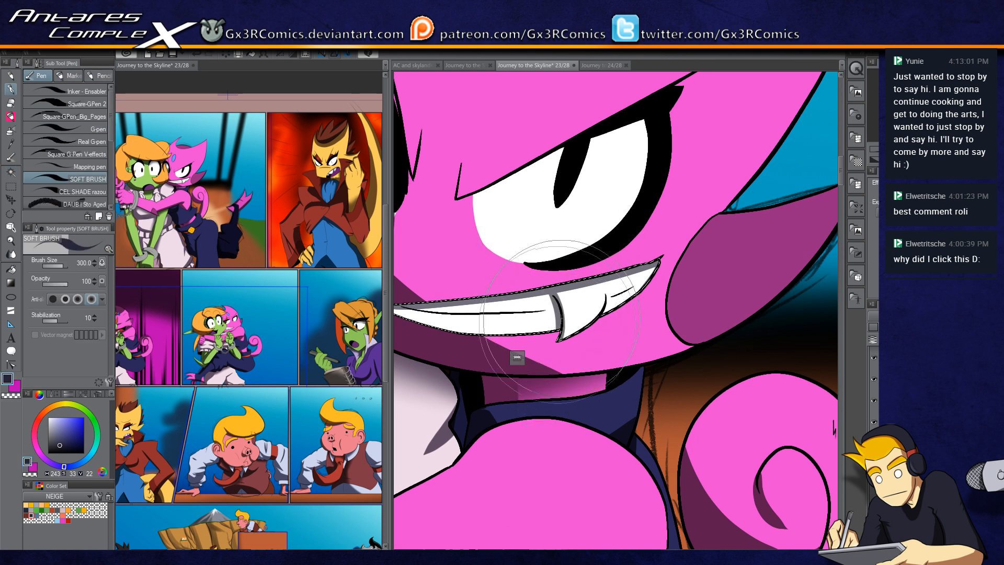
left_click_drag(454, 315, 538, 322)
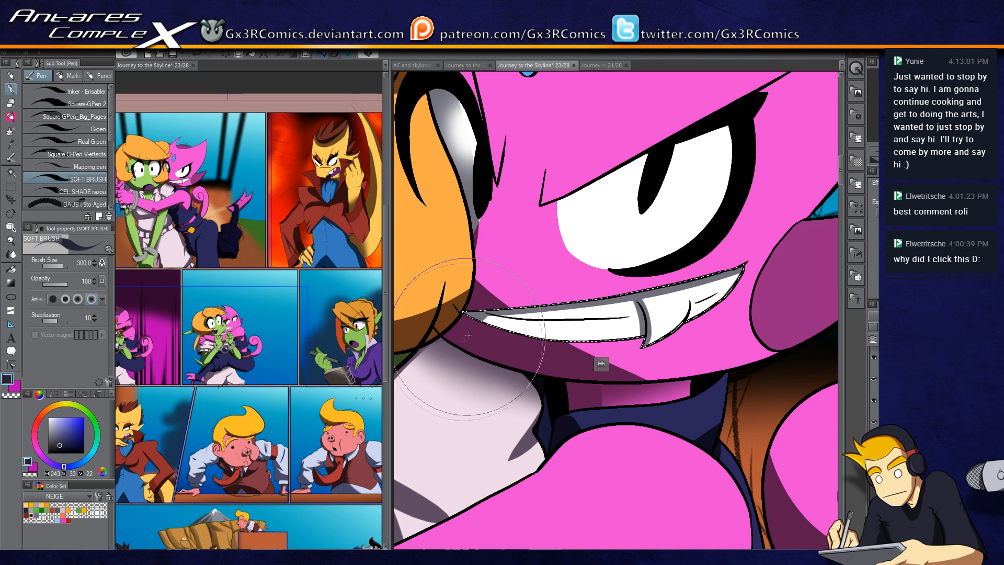
scroll(489, 390, "down", 5)
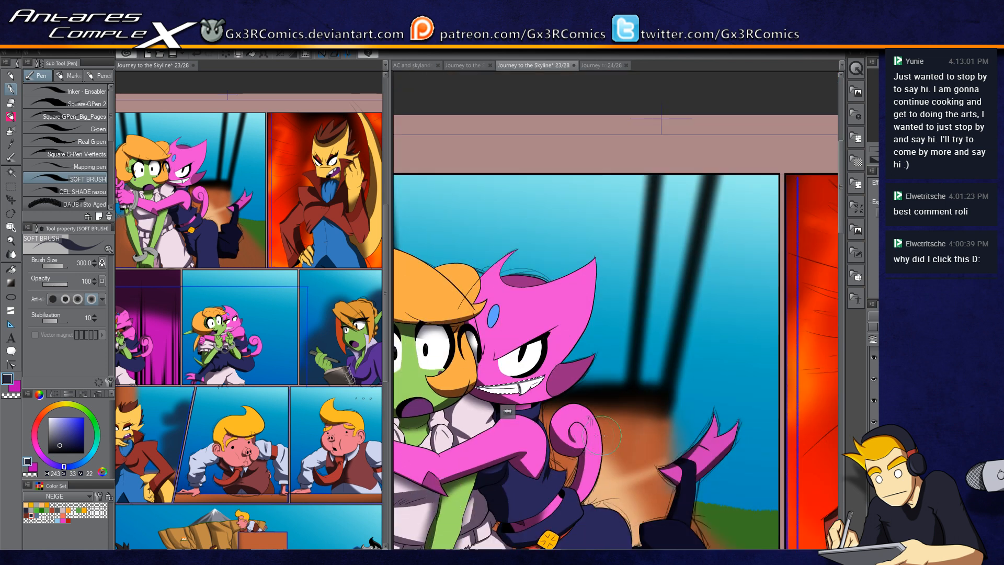
scroll(593, 434, "down", 5)
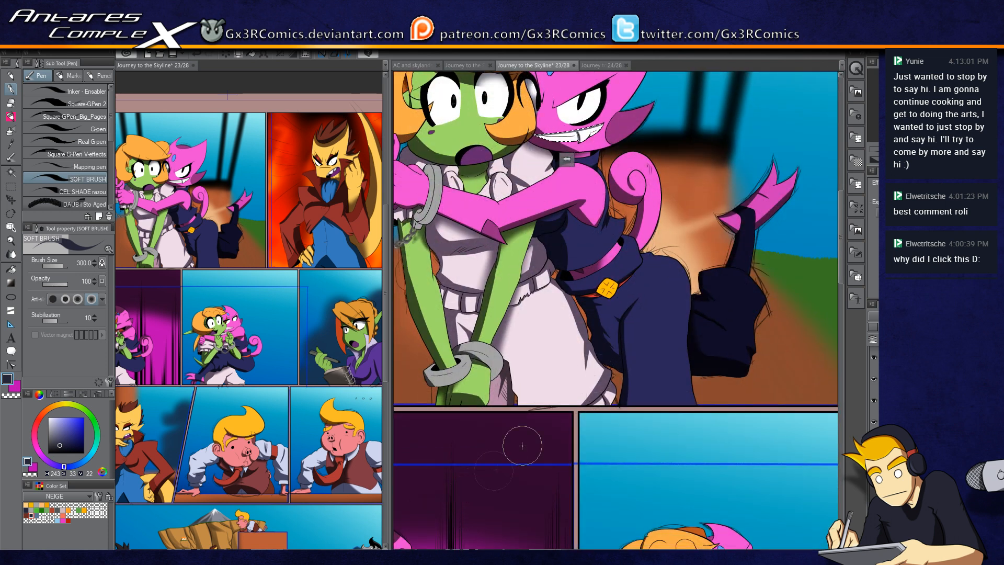
scroll(640, 381, "up", 3)
left_click_drag(614, 362, 636, 406)
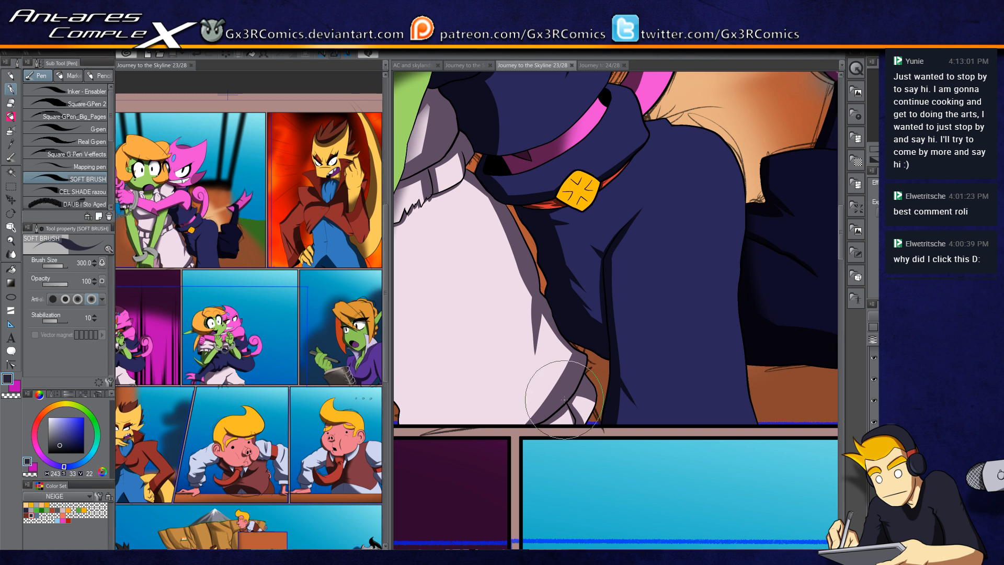
Step: Switch between the open documents and open 'AC and skylands doodles' in the second canvas view beside the first
left_click(606, 66)
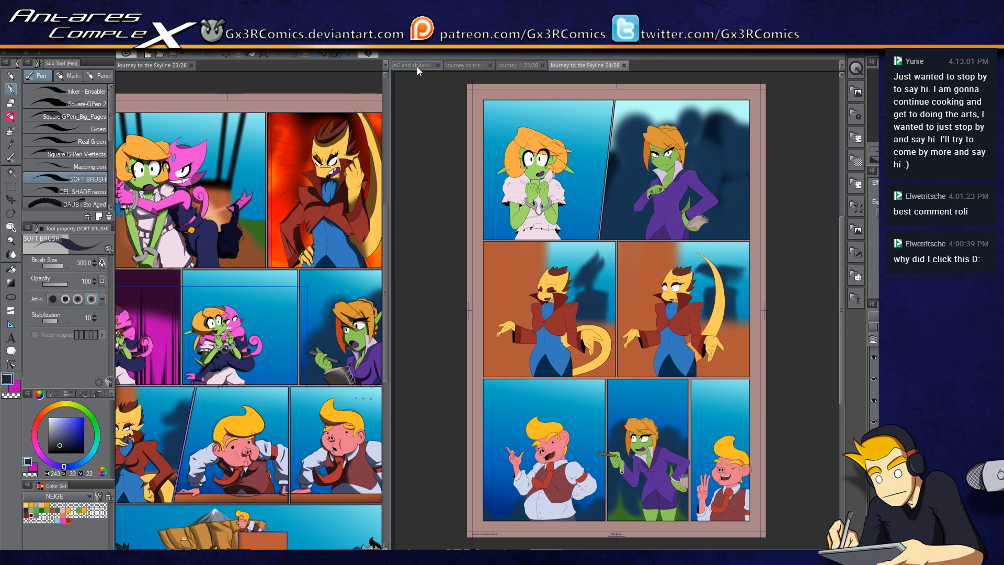
left_click(191, 65)
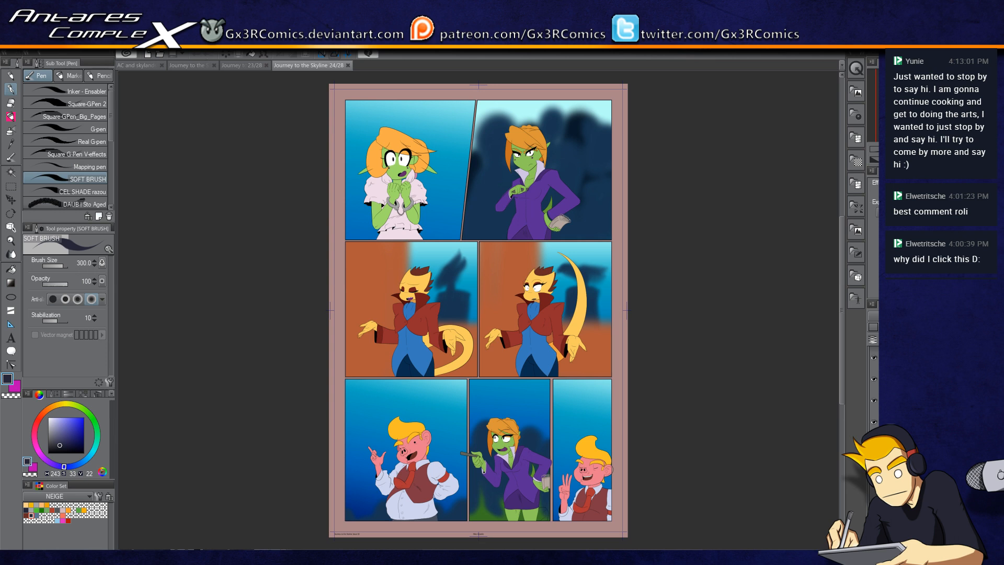
left_click(146, 65)
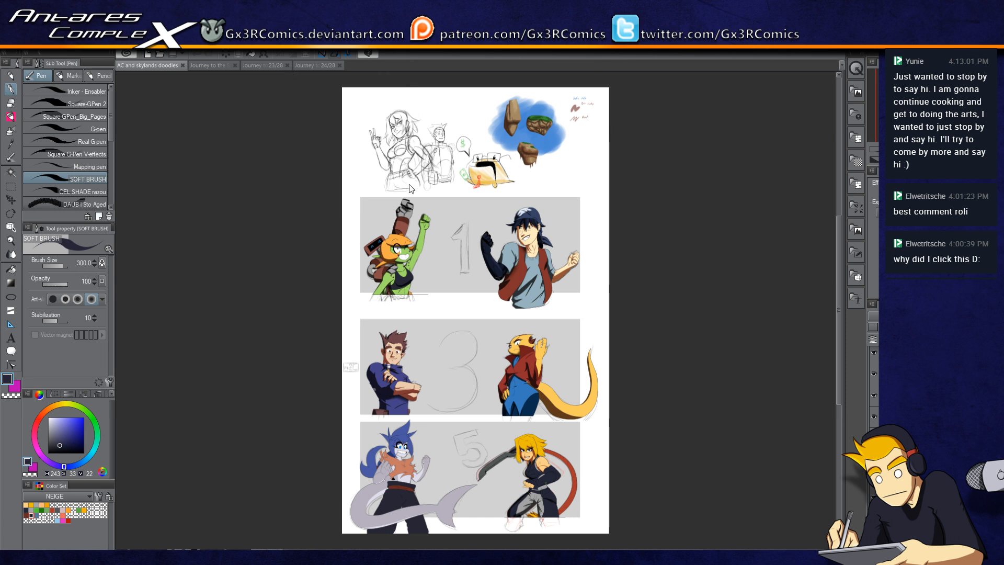
left_click(431, 57)
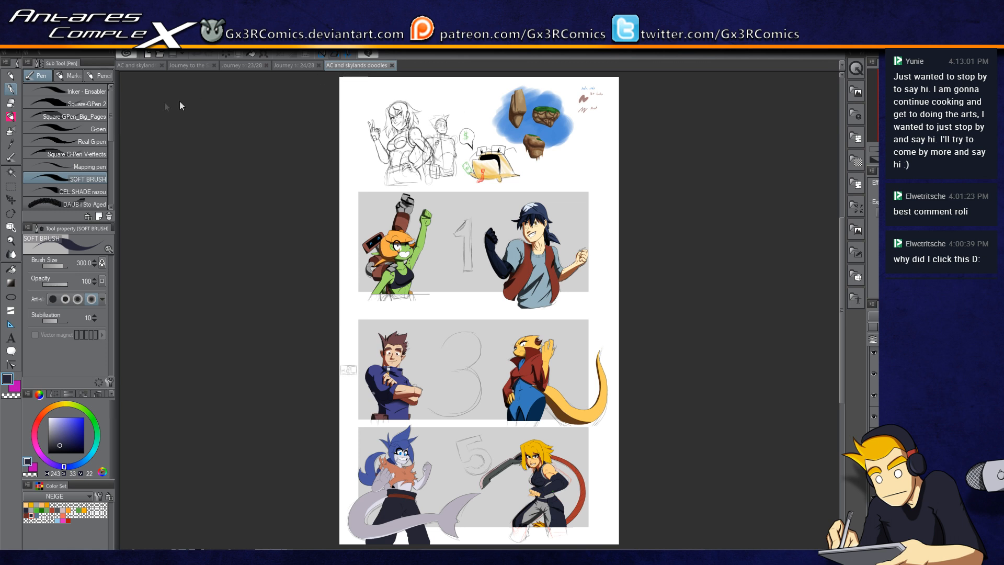
left_click_drag(124, 104, 120, 104)
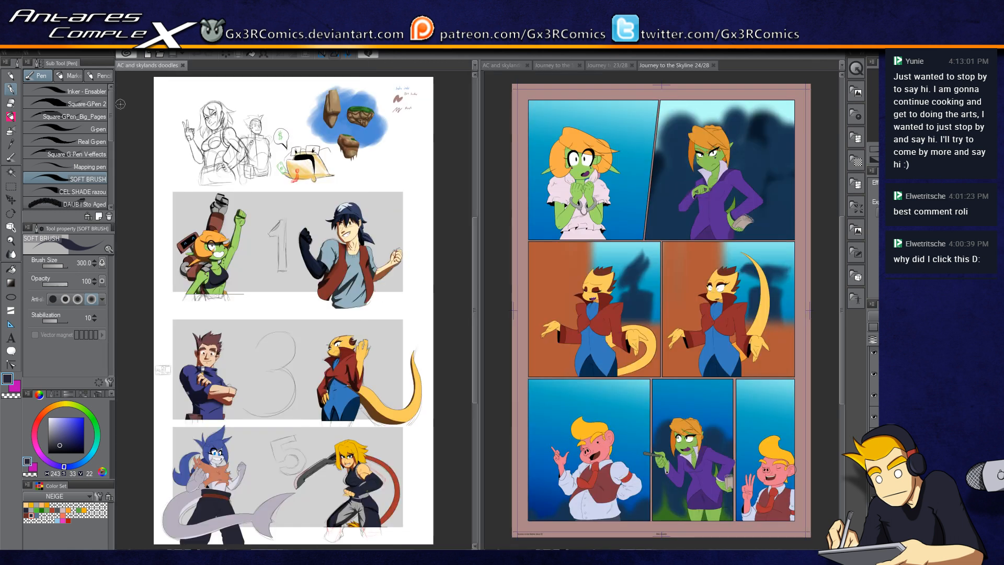
left_click(604, 66)
left_click(524, 65)
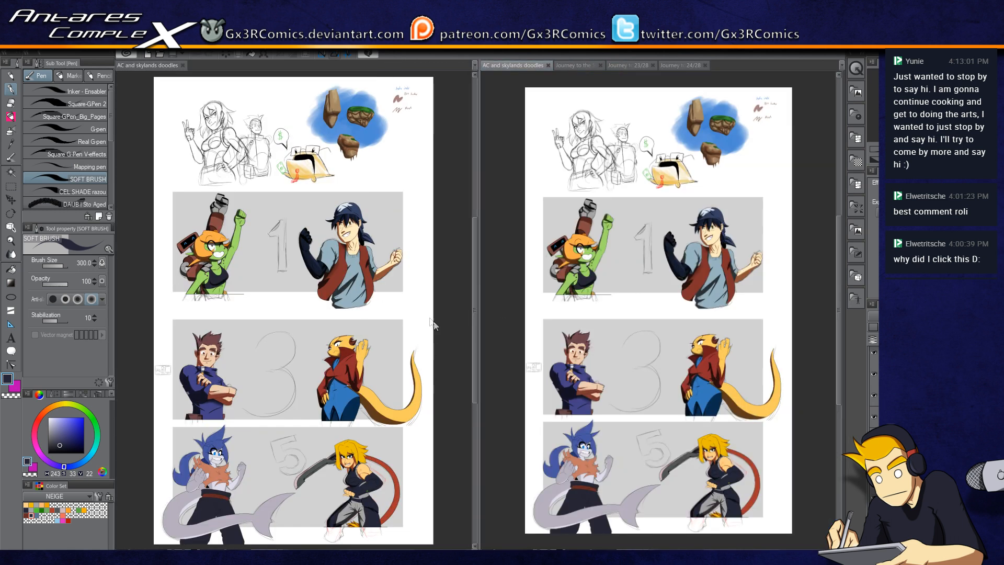
Step: Zoom in on the shark character in panel 5 and select its grey tail with auto select
scroll(579, 397, "up", 4)
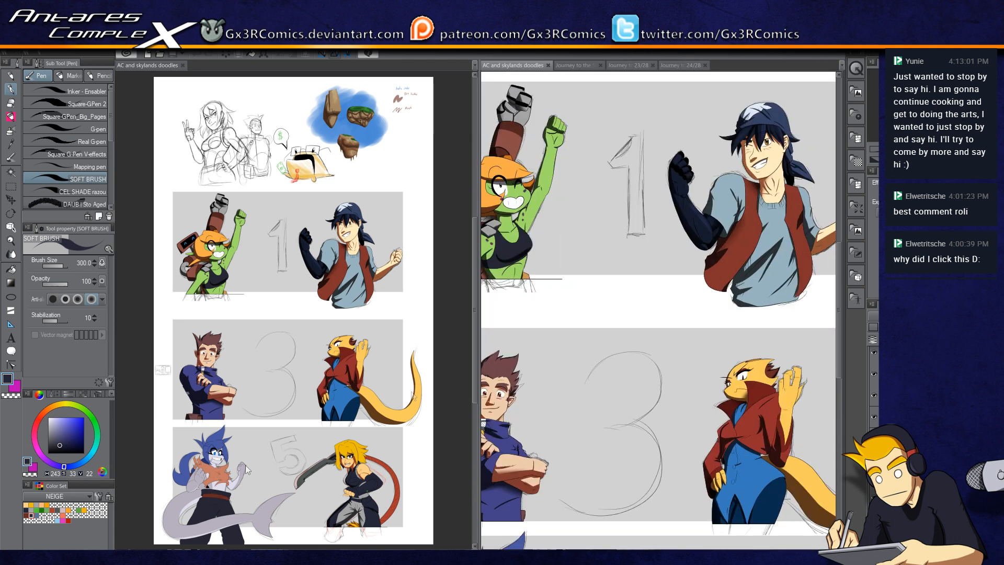
left_click_drag(521, 319, 713, 92)
mouse_move(580, 455)
left_mouse_down()
mouse_move(662, 220)
mouse_move(664, 79)
mouse_move(557, 376)
left_mouse_up()
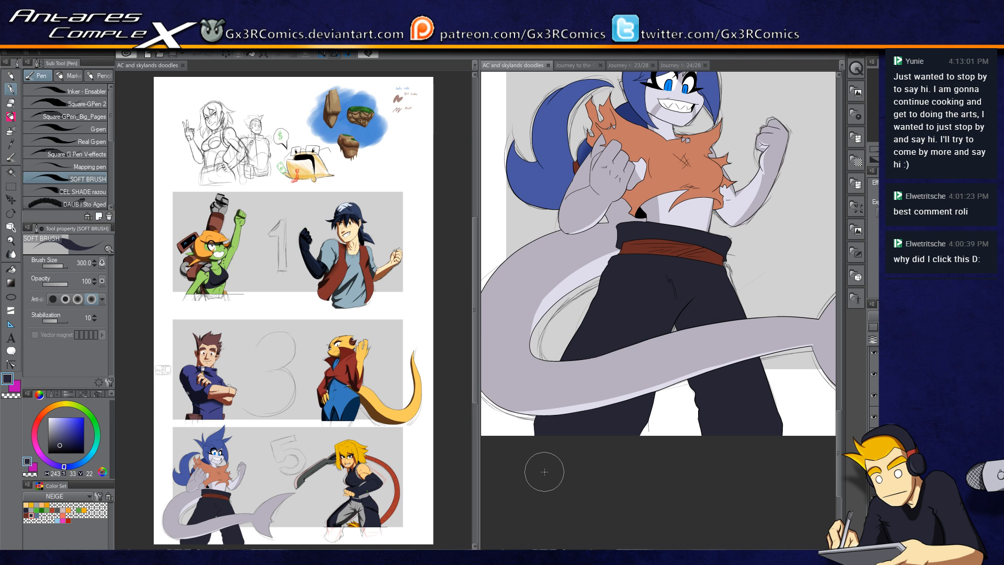
left_click_drag(632, 228, 673, 261)
key("w")
left_click(669, 255)
key("p")
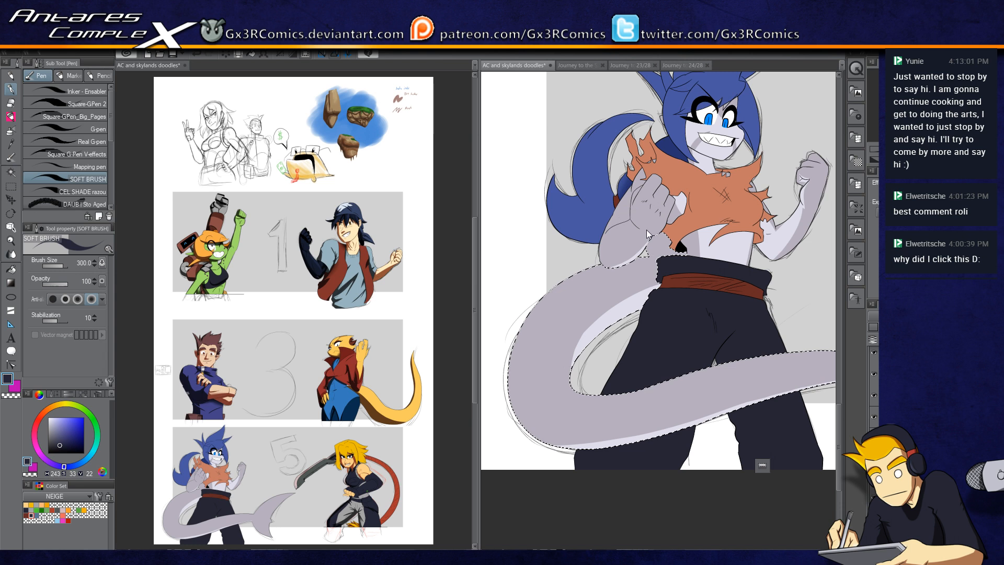
Step: Enlarge the soft brush to 500 and shade along the inner edge of the tail
scroll(688, 246, "up", 1)
key("b")
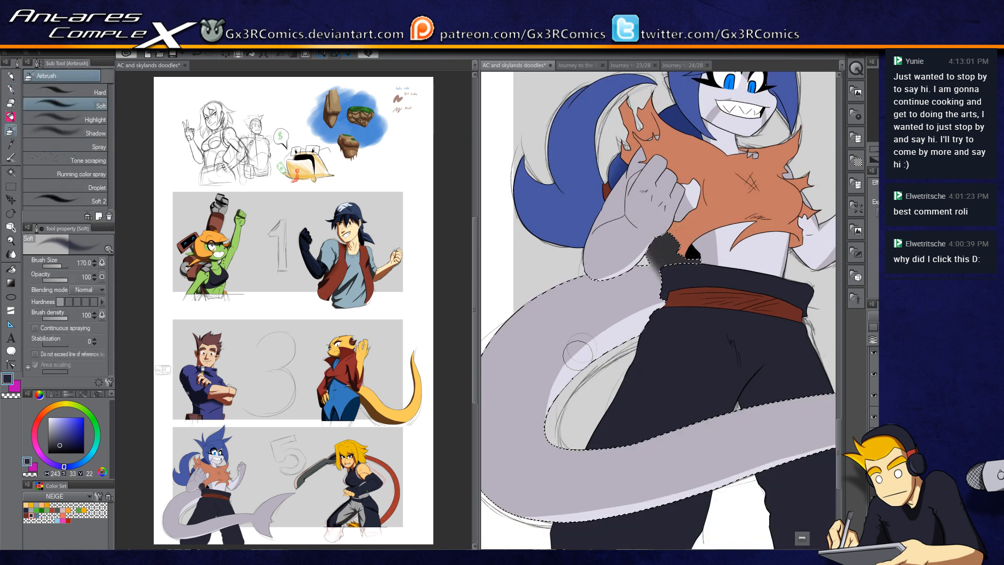
key("p")
key("bracketright")
key("bracketright")
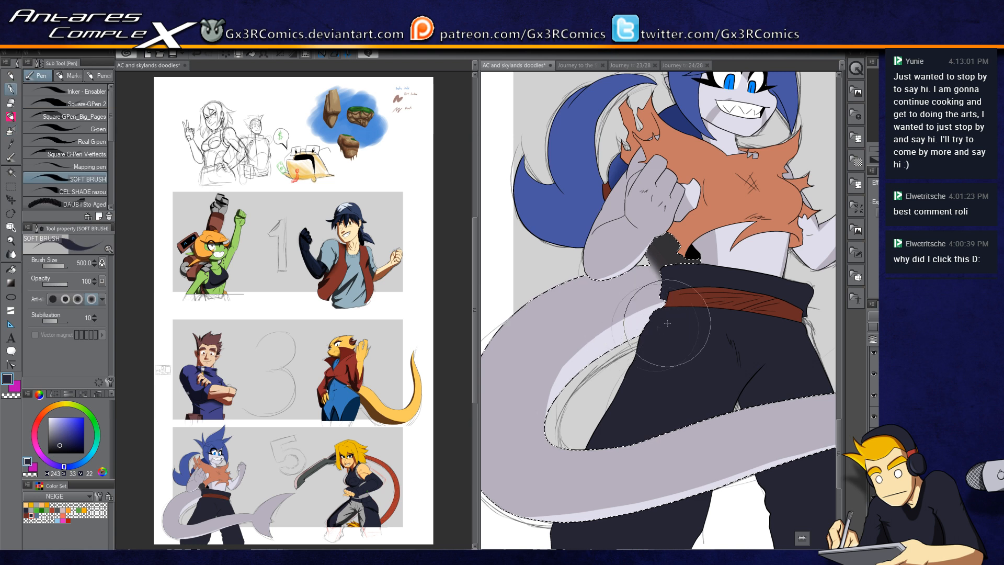
mouse_move(688, 313)
left_mouse_down()
mouse_move(553, 409)
mouse_move(550, 439)
left_mouse_up()
Step: Shade the tail's lower curve with the soft airbrush and soft brush, redoing two strokes
key("b")
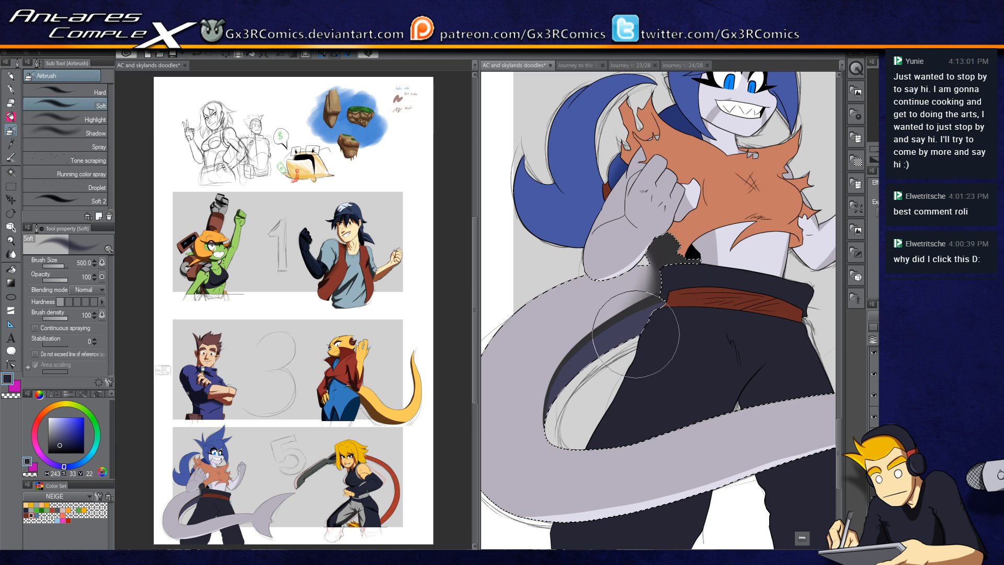
left_click_drag(589, 401, 631, 265)
key("p")
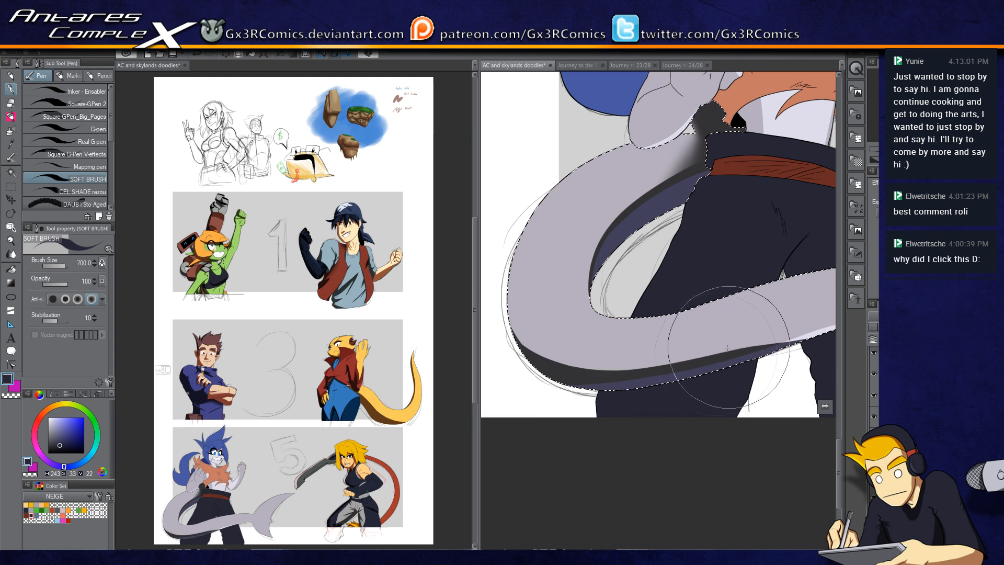
left_click_drag(697, 377, 593, 405)
left_click_drag(699, 366, 554, 391)
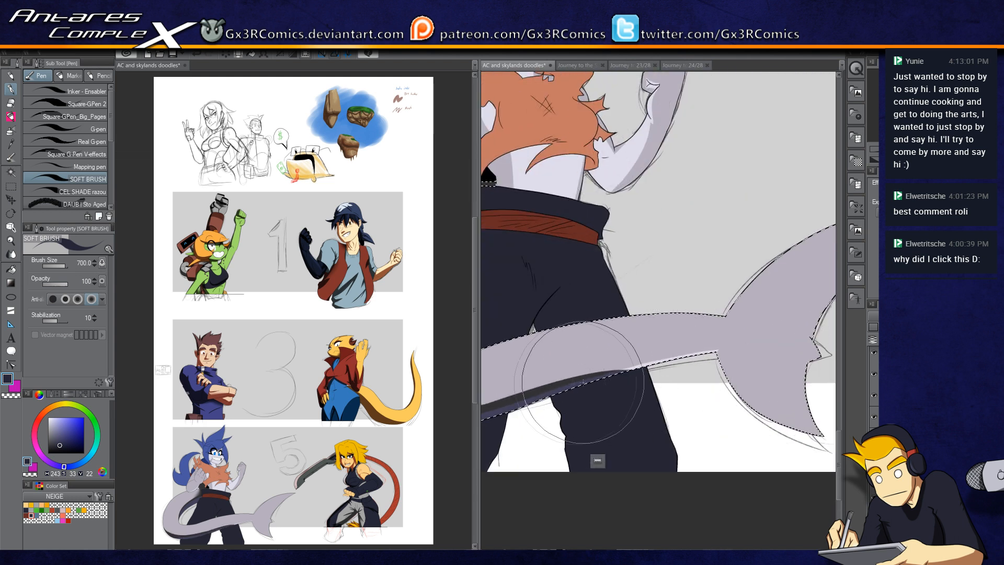
mouse_move(633, 363)
left_mouse_down()
mouse_move(618, 367)
mouse_move(758, 350)
left_mouse_up()
key("ctrl+z")
left_click_drag(571, 388, 753, 351)
key("ctrl+z")
mouse_move(574, 383)
left_mouse_down()
mouse_move(758, 349)
mouse_move(722, 361)
mouse_move(752, 365)
left_mouse_up()
Step: Move to the tail's fin tip, shrink the soft brush, and shade the fin and tail edge
key("c")
scroll(755, 361, "up", 2)
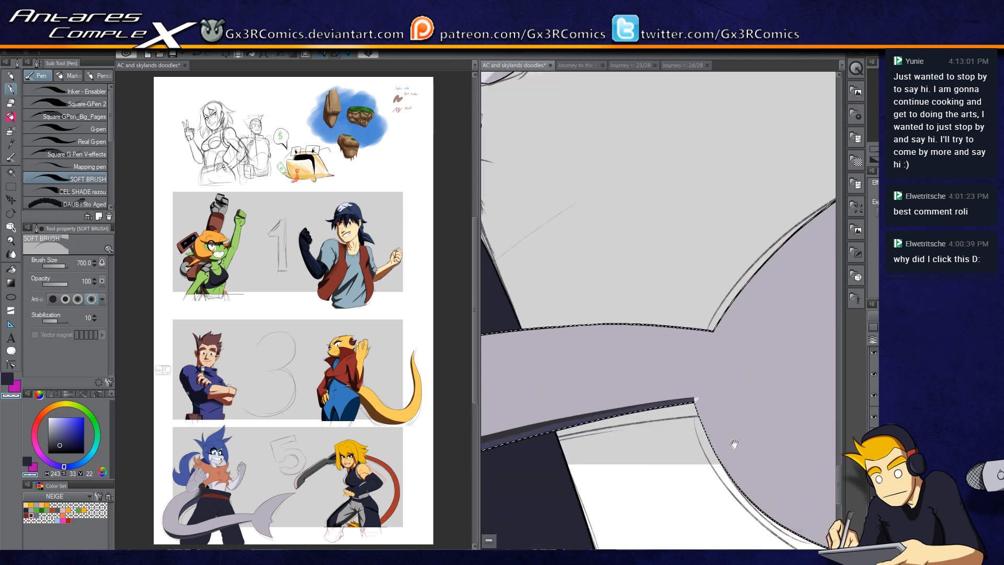
left_click_drag(731, 437, 622, 228)
key("c")
key("bracketleft")
key("bracketleft")
key("bracketleft")
key("bracketleft")
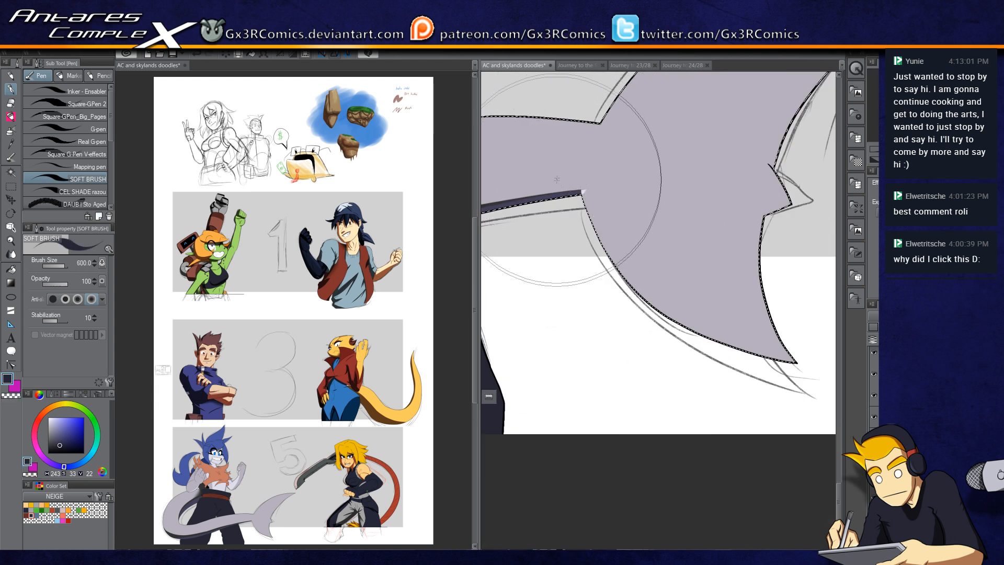
mouse_move(589, 175)
left_mouse_down()
mouse_move(595, 237)
mouse_move(584, 189)
mouse_move(626, 276)
left_mouse_up()
mouse_move(584, 193)
left_mouse_down()
mouse_move(644, 299)
mouse_move(597, 234)
mouse_move(747, 360)
left_mouse_up()
left_click_drag(550, 317, 793, 361)
left_click_drag(612, 335, 744, 330)
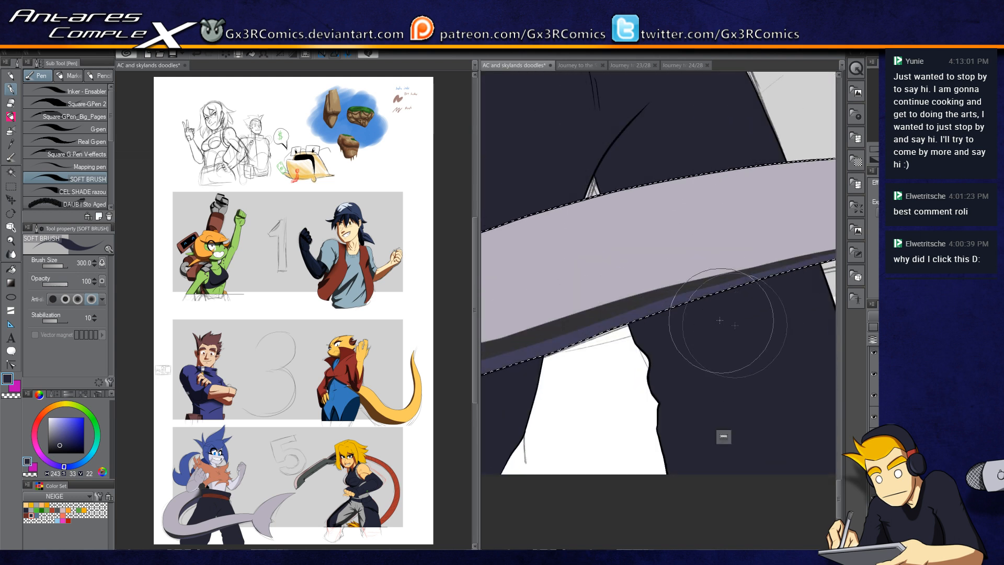
Step: Select the dark trouser leg below the tail and shade it with the soft airbrush
key("w")
left_click(703, 313)
key("b")
scroll(726, 286, "down", 1)
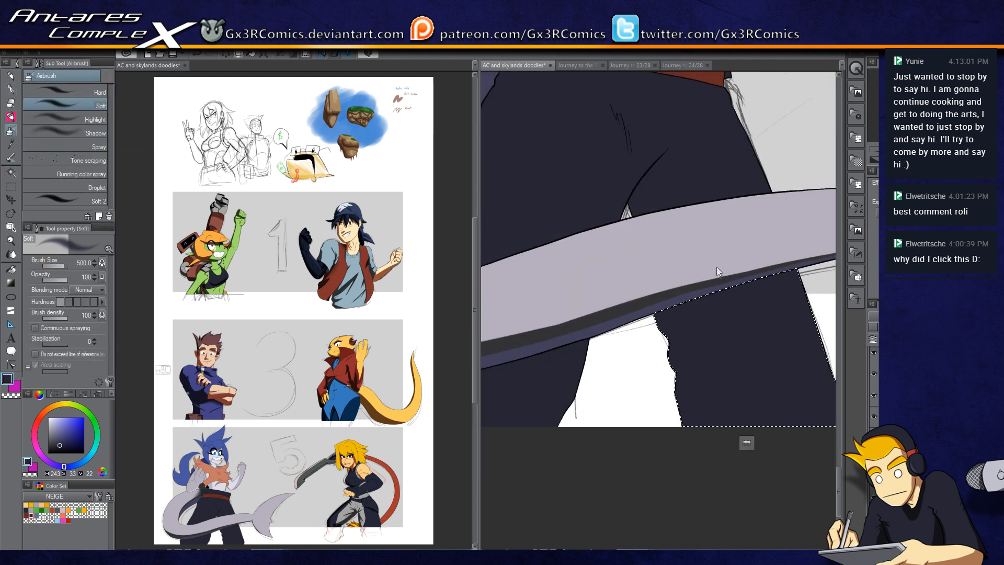
left_click_drag(764, 236, 716, 278)
left_click_drag(607, 409, 754, 360)
Step: Select the other trouser leg with auto select and shade its upper part with soft strokes
key("w")
left_click(592, 353)
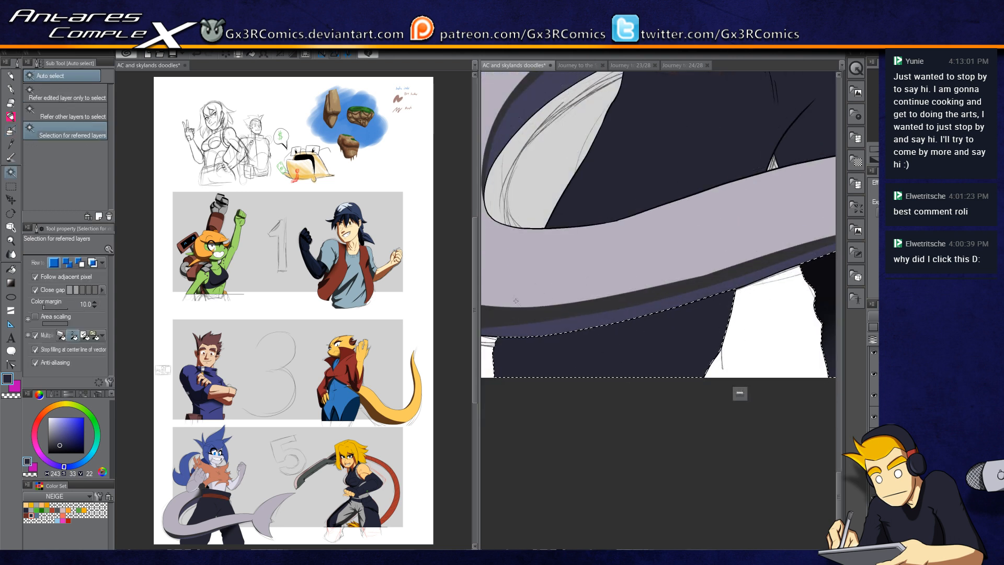
key("b")
left_click_drag(528, 246, 529, 450)
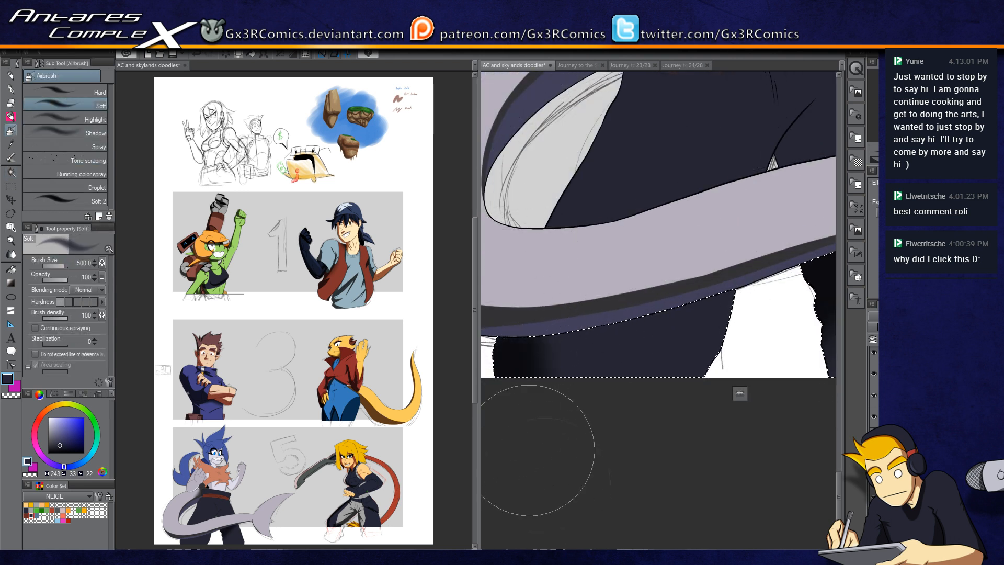
key("p")
left_click_drag(506, 393, 650, 337)
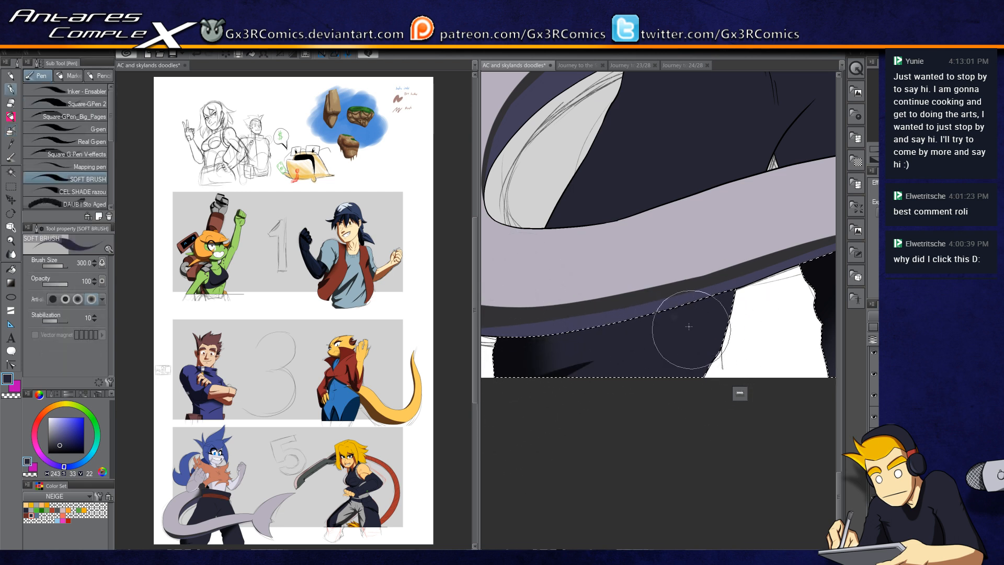
Step: Select the trousers' front below the belt and shade its left side and crotch fold with the soft brush
scroll(648, 324, "up", 3)
key("w")
key("p")
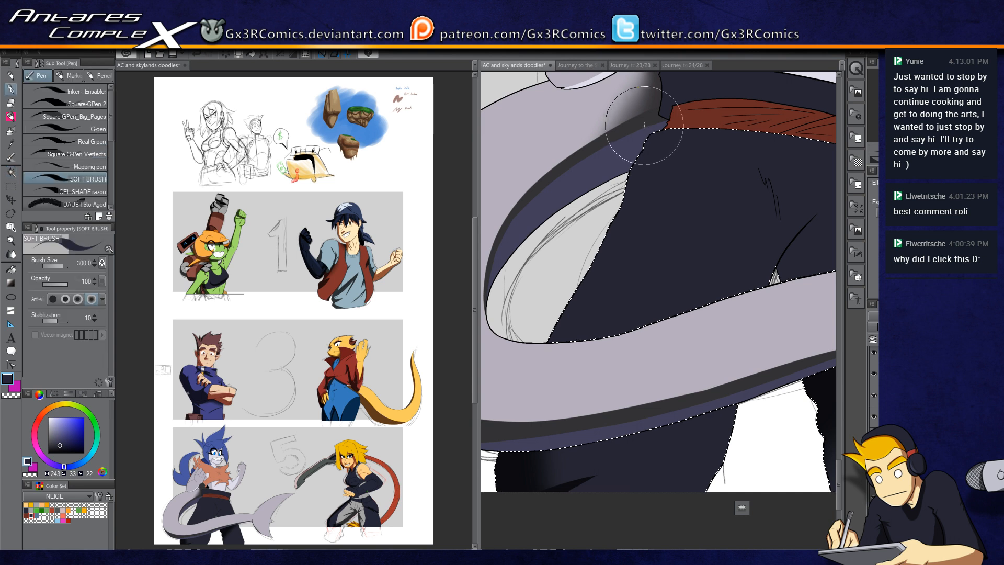
mouse_move(567, 317)
left_mouse_down()
mouse_move(551, 375)
mouse_move(583, 275)
mouse_move(612, 222)
mouse_move(563, 419)
mouse_move(633, 178)
mouse_move(666, 148)
mouse_move(659, 134)
mouse_move(670, 123)
mouse_move(614, 193)
mouse_move(675, 120)
mouse_move(609, 261)
mouse_move(649, 145)
mouse_move(613, 225)
left_mouse_up()
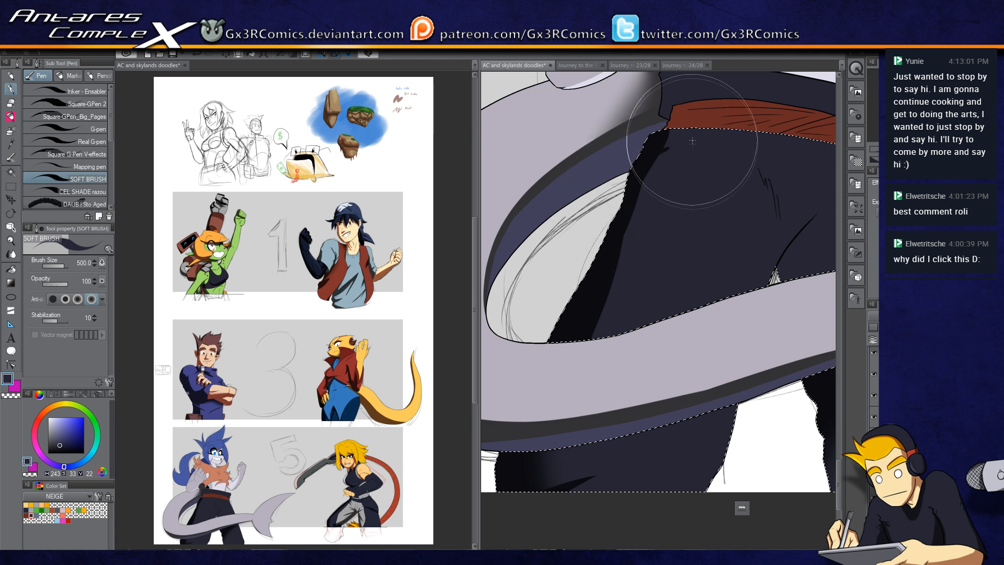
mouse_move(666, 150)
left_mouse_down()
mouse_move(699, 167)
mouse_move(672, 133)
mouse_move(620, 240)
left_mouse_up()
mouse_move(648, 180)
left_mouse_down()
mouse_move(553, 361)
mouse_move(639, 225)
mouse_move(570, 387)
left_mouse_up()
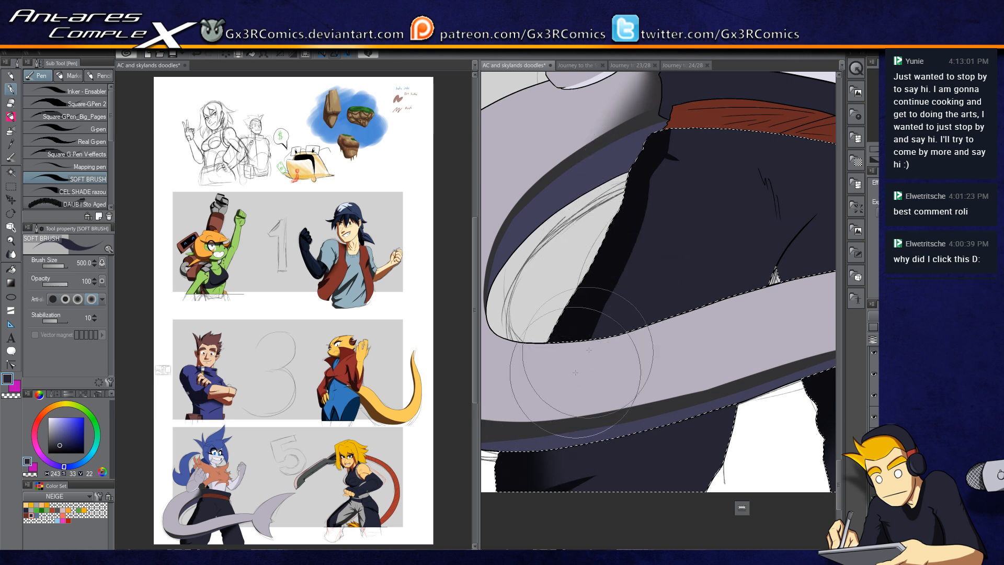
left_click_drag(586, 280, 604, 327)
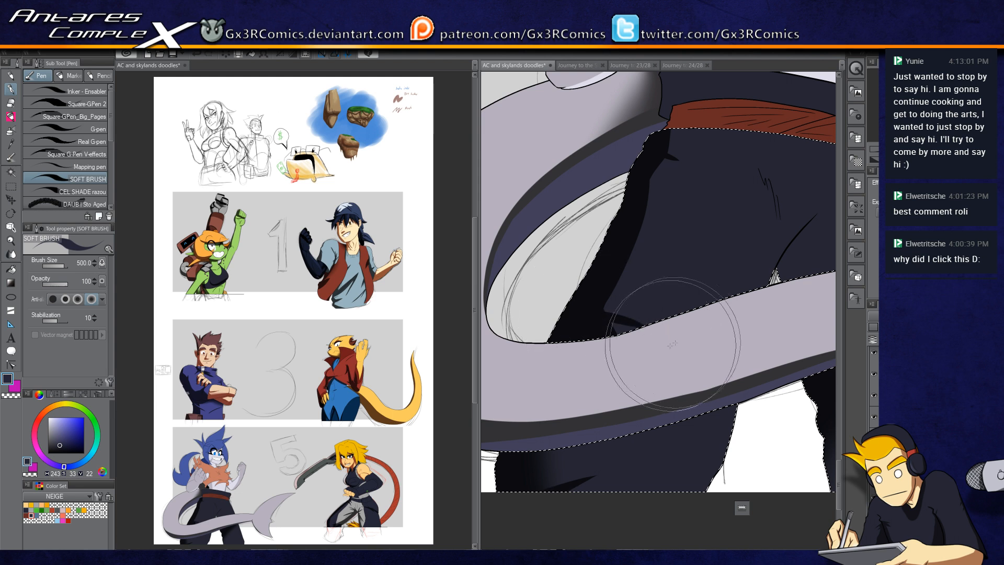
left_click_drag(743, 278, 625, 329)
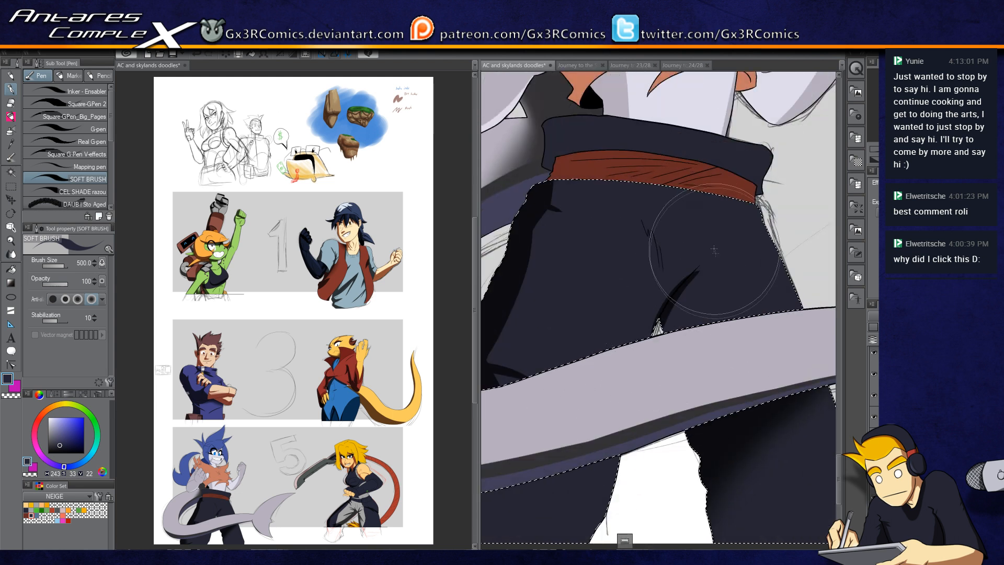
Step: Add soft shading strokes along the trouser folds, switching between the main and secondary colour
scroll(675, 307, "up", 1)
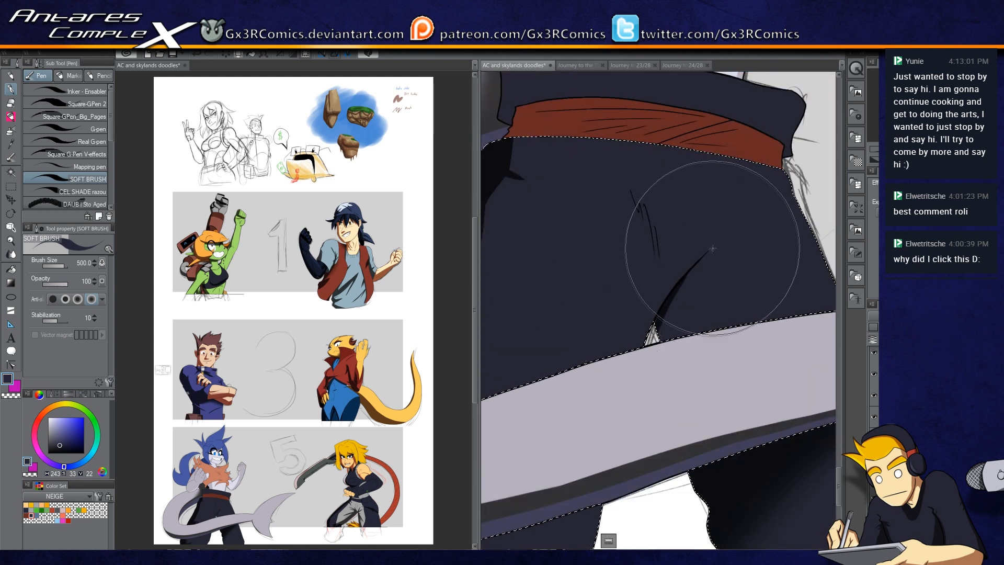
left_click_drag(652, 341, 697, 268)
left_click_drag(656, 349, 694, 269)
left_click_drag(654, 367, 726, 230)
mouse_move(685, 297)
left_mouse_down()
mouse_move(730, 226)
mouse_move(696, 296)
left_mouse_up()
key("c")
key("c")
left_click_drag(677, 336, 702, 263)
key("c")
key("c")
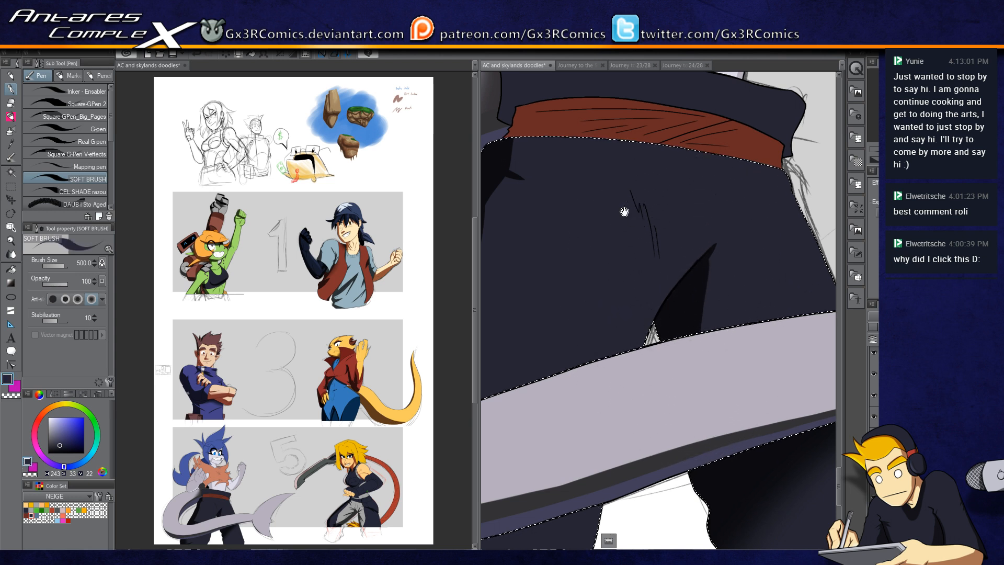
Step: Select the dark waistband above the belt and shade it with soft brush strokes
left_click_drag(622, 213, 677, 300)
key("w")
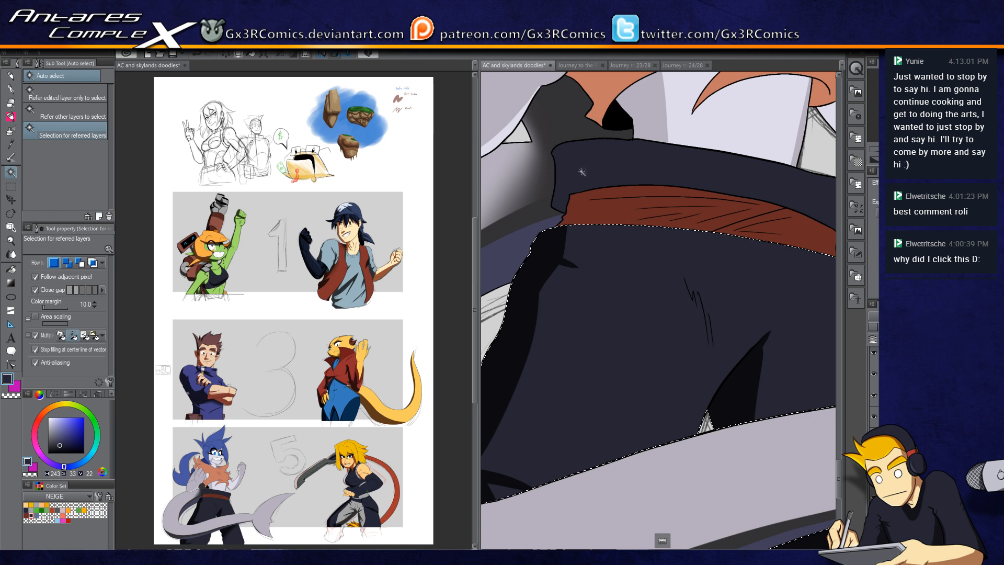
key("p")
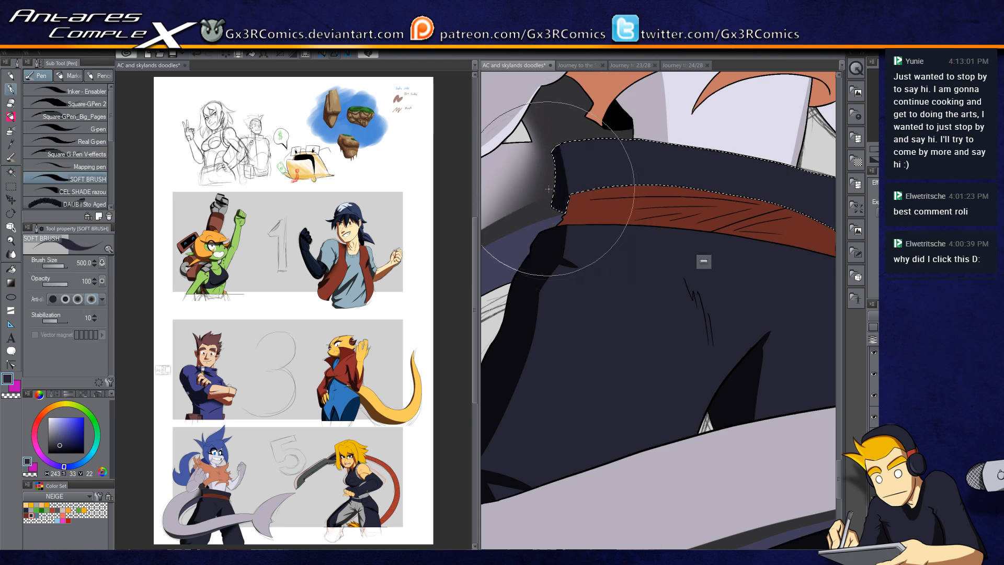
left_click_drag(547, 197, 736, 194)
left_click_drag(571, 185, 808, 216)
mouse_move(548, 196)
left_mouse_down()
mouse_move(726, 191)
mouse_move(815, 215)
left_mouse_up()
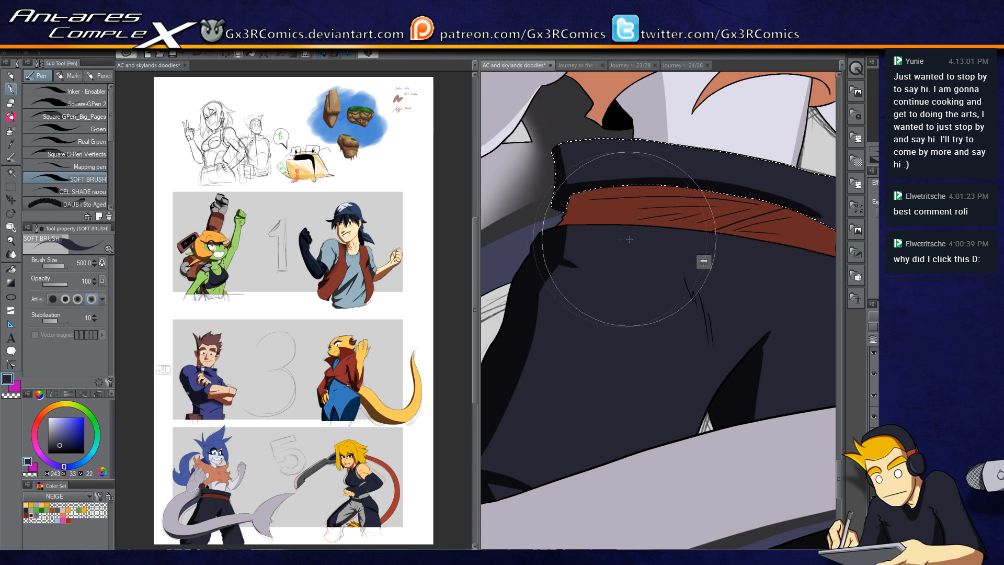
left_click_drag(560, 143, 570, 194)
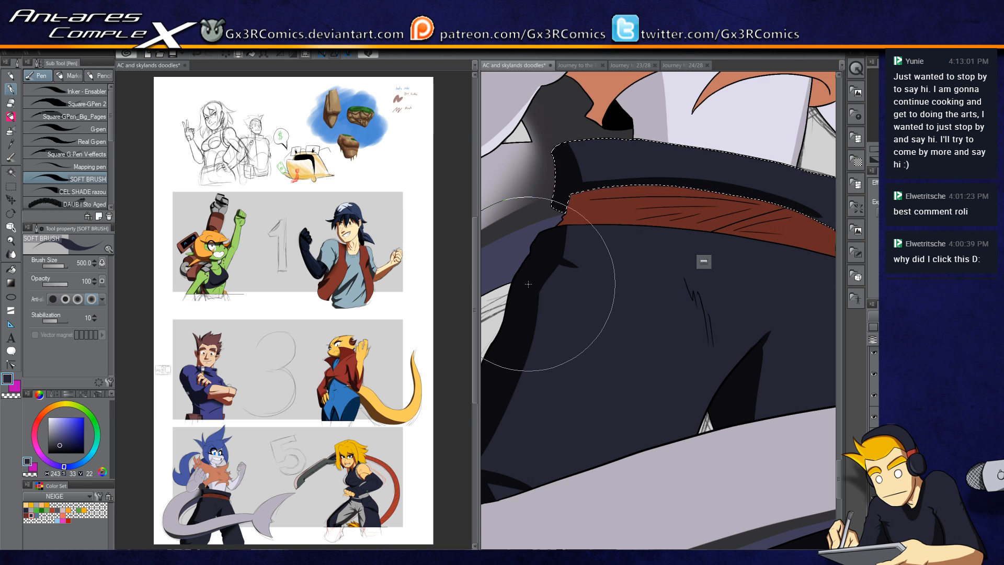
left_click_drag(561, 131, 580, 190)
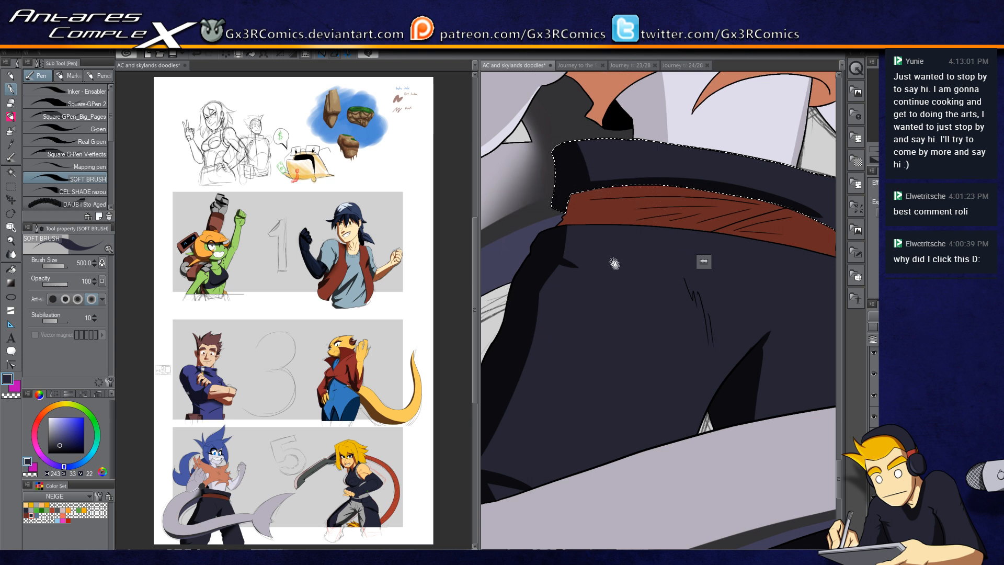
Step: Select the white torso area below the orange fur and shade it with the soft brush
left_click_drag(609, 258, 596, 385)
key("w")
left_click(647, 238)
key("p")
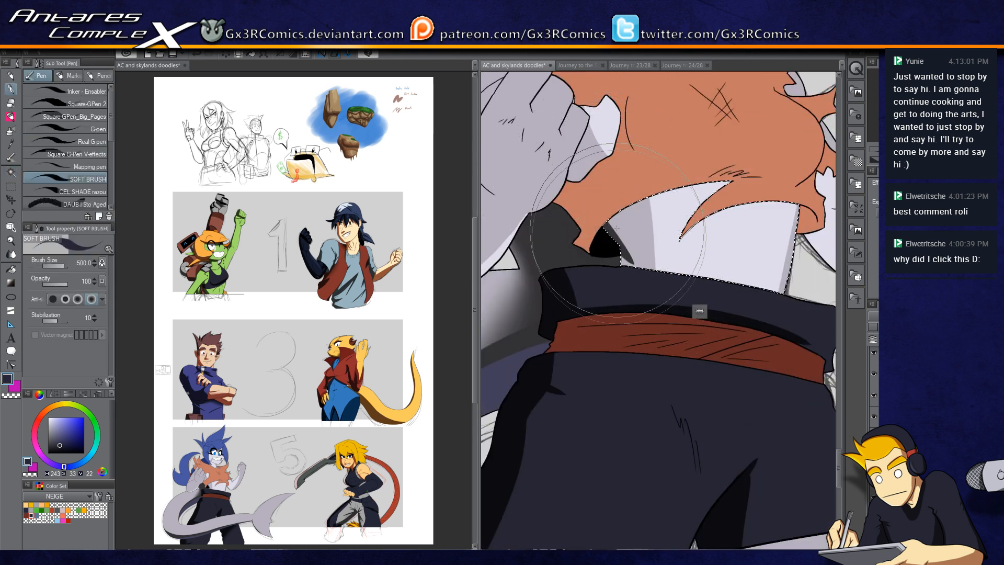
mouse_move(617, 224)
left_mouse_down()
mouse_move(640, 260)
mouse_move(633, 297)
left_mouse_up()
left_click_drag(630, 248, 633, 280)
left_click_drag(596, 189, 648, 254)
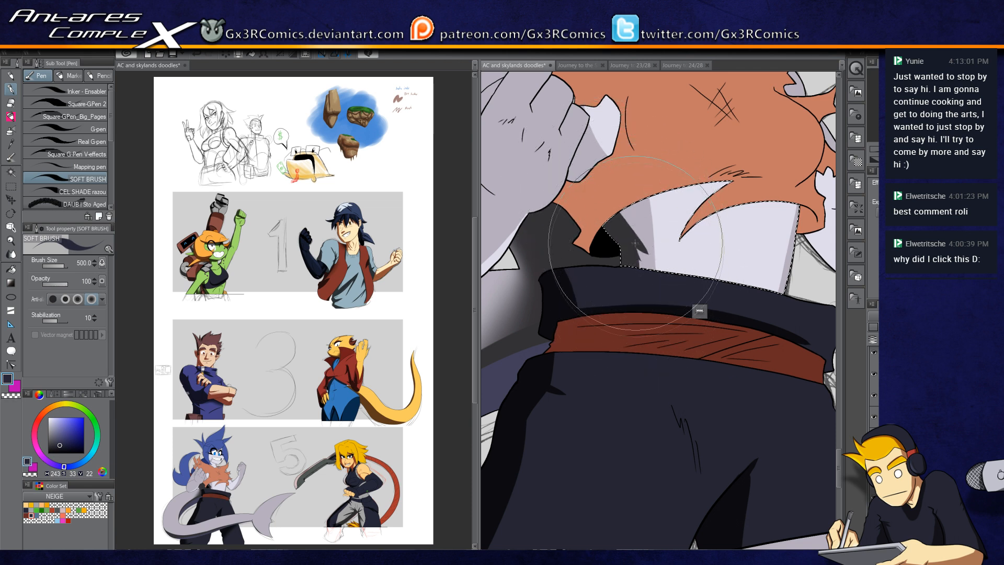
Step: Continue shading the white torso area under the orange fur with soft brush strokes
mouse_move(679, 210)
left_mouse_down()
mouse_move(545, 326)
mouse_move(671, 279)
left_mouse_up()
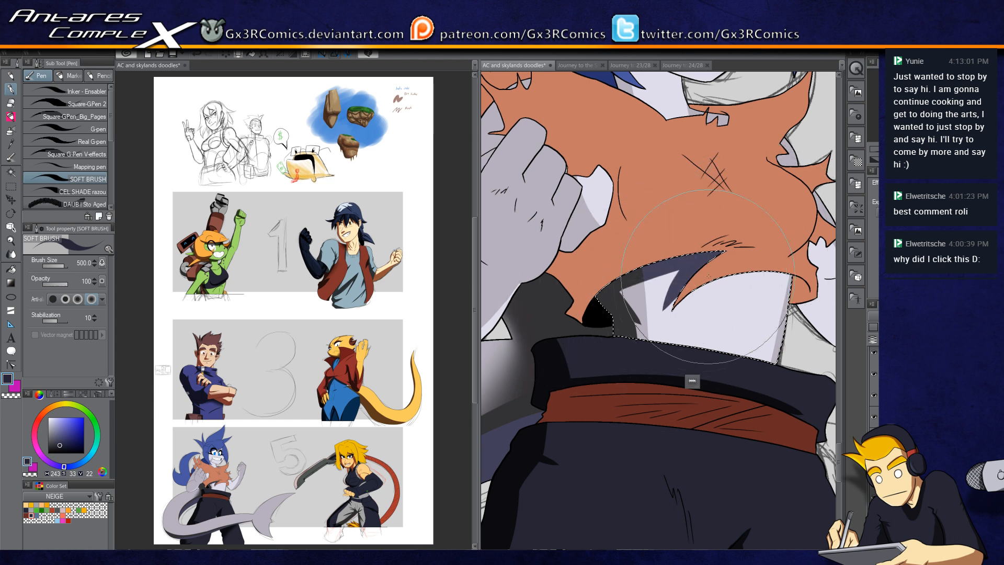
left_click_drag(819, 289, 727, 322)
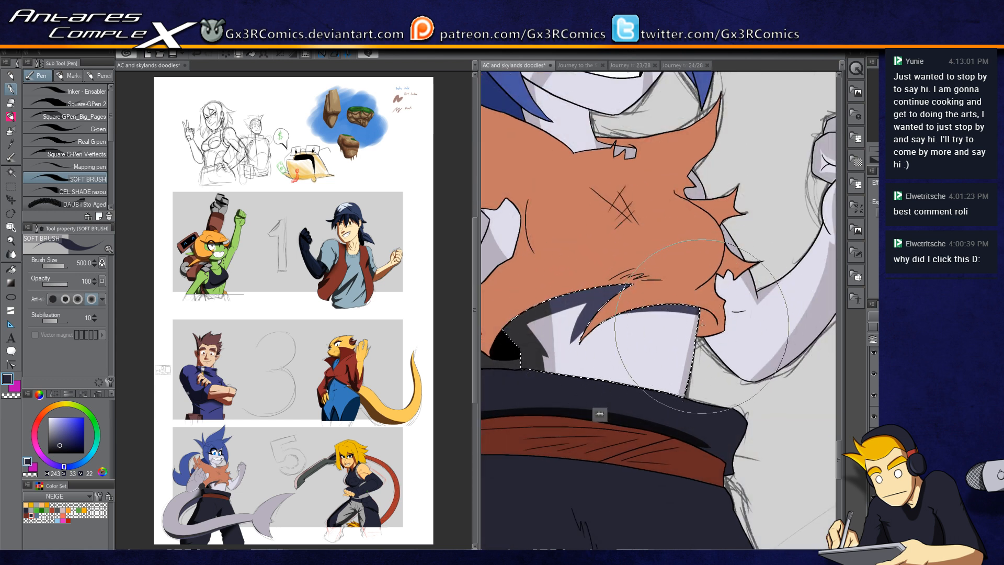
left_click_drag(632, 308, 622, 389)
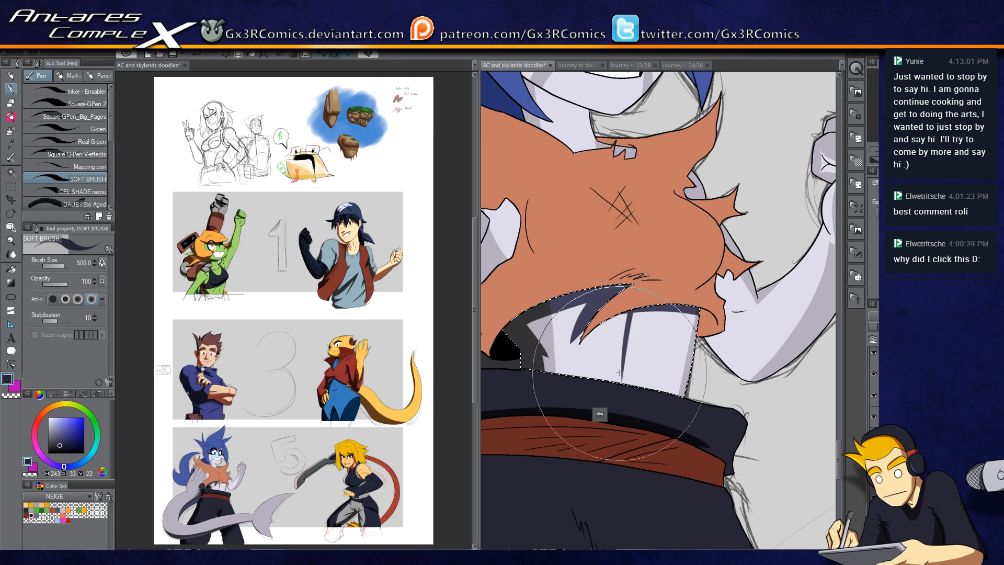
left_click_drag(571, 267, 648, 330)
Step: Select the grey patch beside the fur under the arm and shade it with the secondary colour using the soft brush
key("w")
left_click(625, 329)
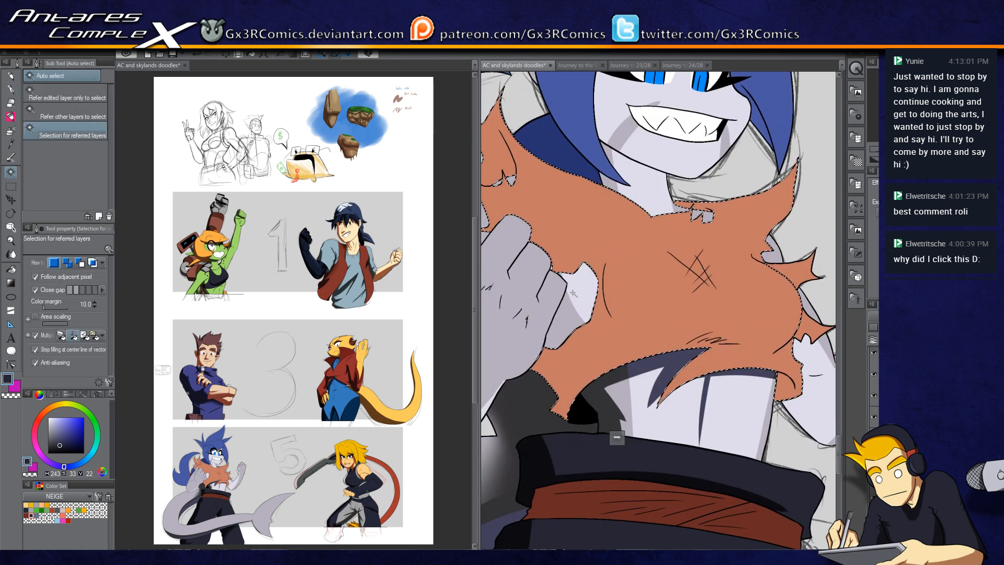
left_click(573, 293)
key("p")
left_click_drag(575, 256, 595, 345)
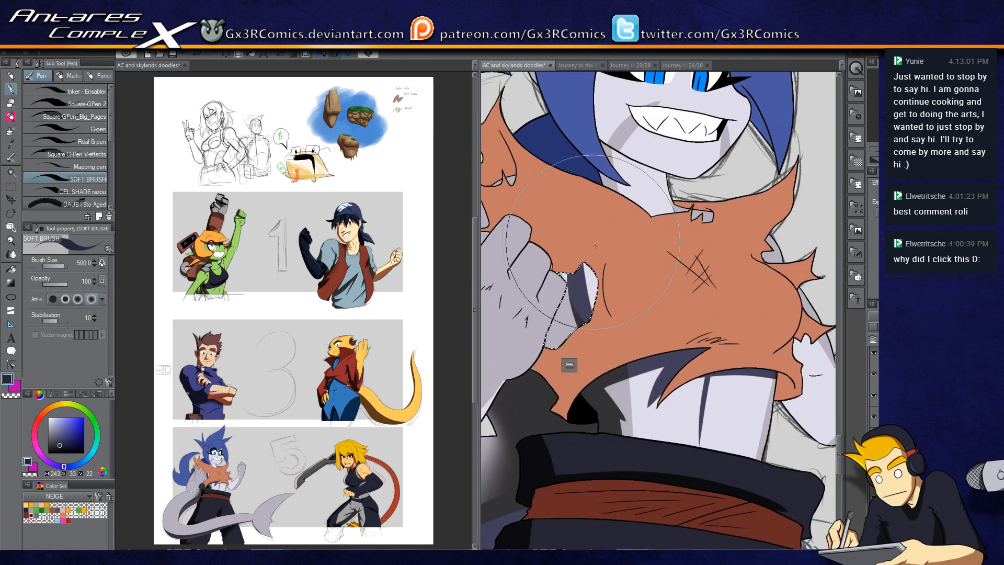
key("ctrl+z")
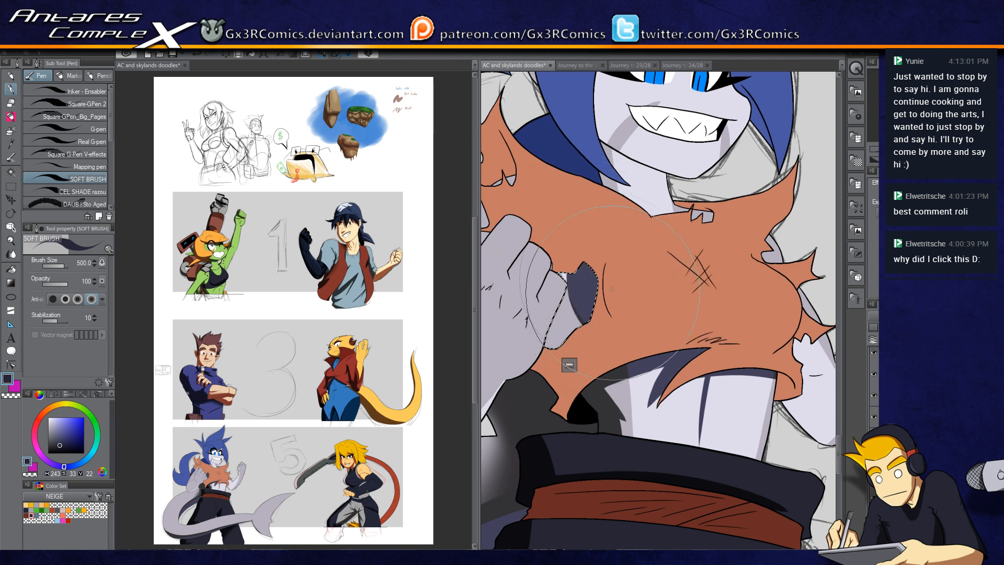
key("c")
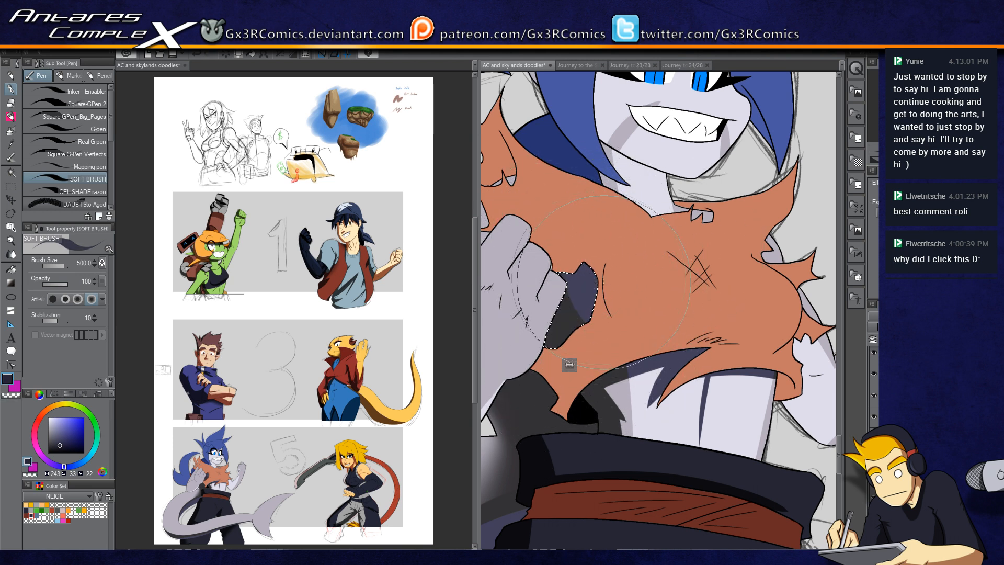
mouse_move(576, 307)
left_mouse_down()
mouse_move(590, 322)
mouse_move(579, 302)
mouse_move(587, 333)
mouse_move(579, 308)
mouse_move(611, 317)
mouse_move(581, 309)
left_mouse_up()
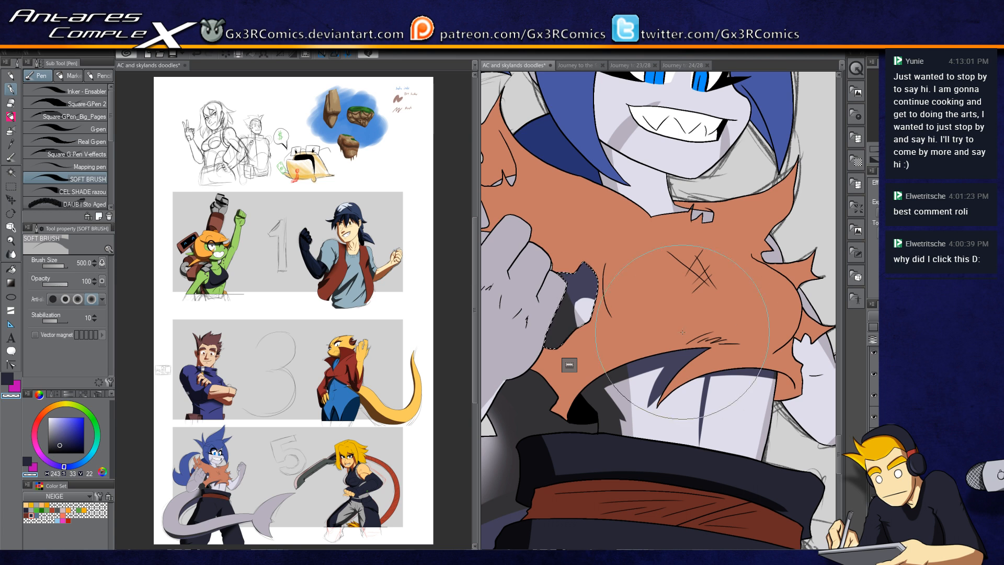
Step: Switch to the G-pen and sample the orange fur colour, clearing the selection
left_click(75, 117)
key("ctrl+plus")
key("ctrl+d")
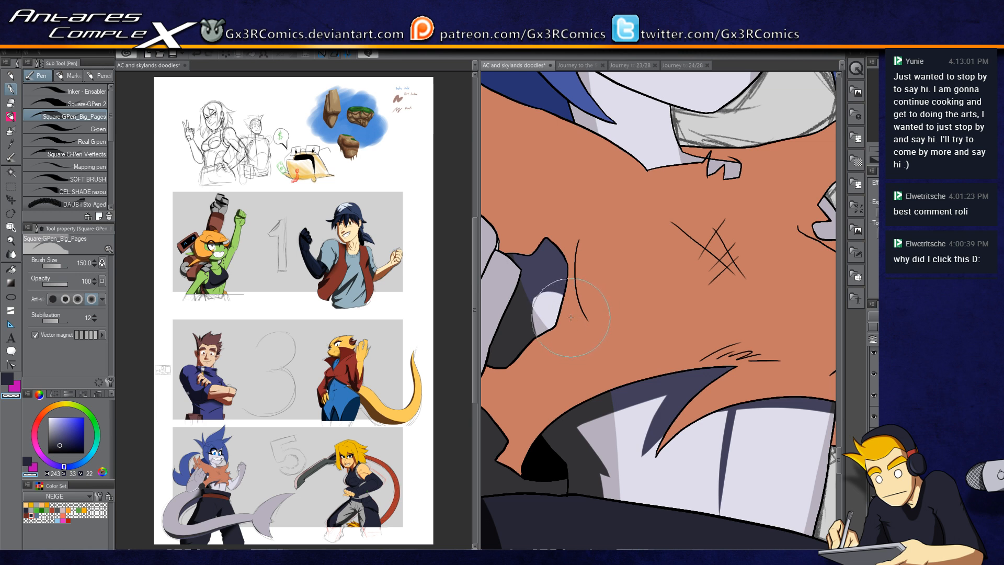
key("x")
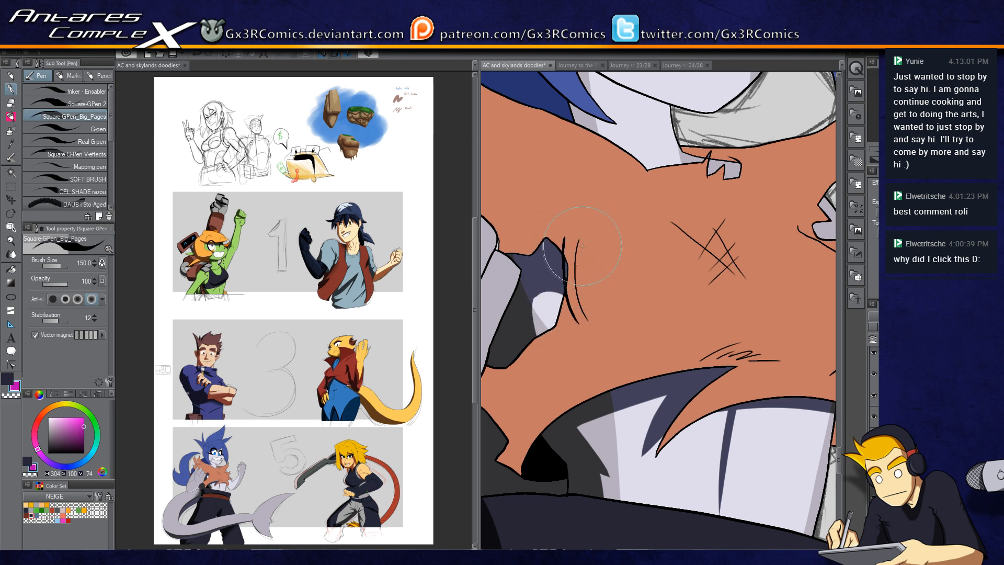
key("e")
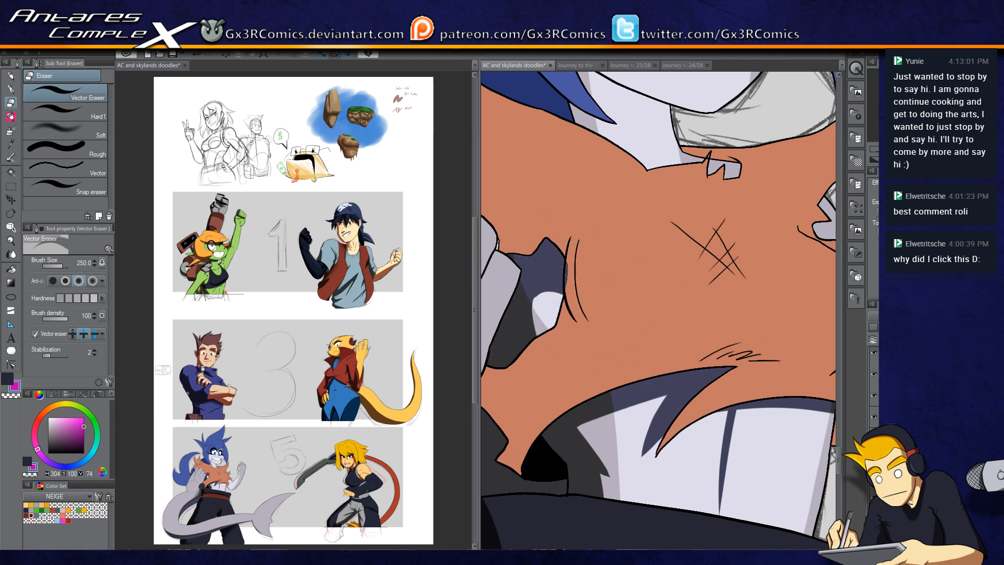
key("p")
key("e")
key("p")
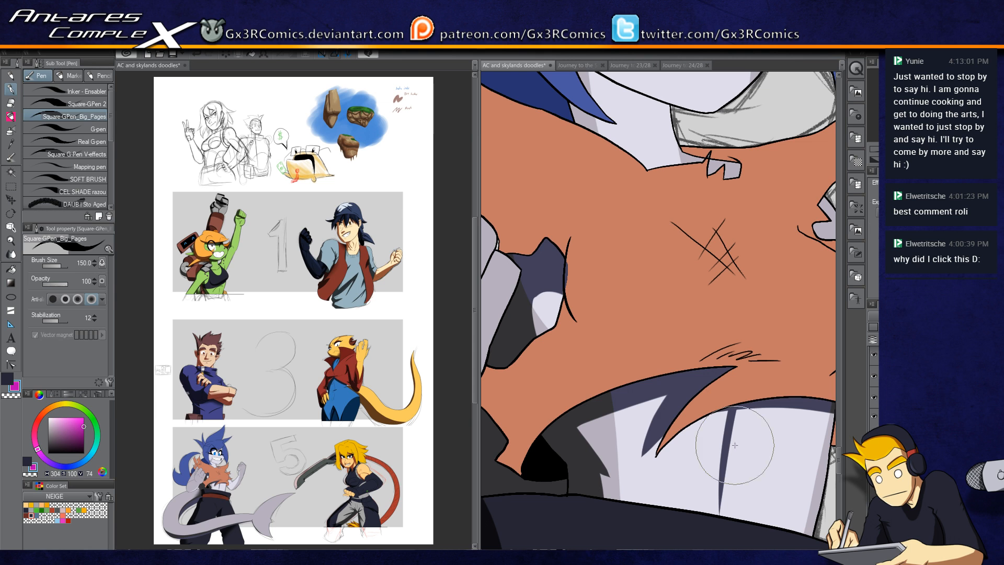
left_click(586, 331, "alt")
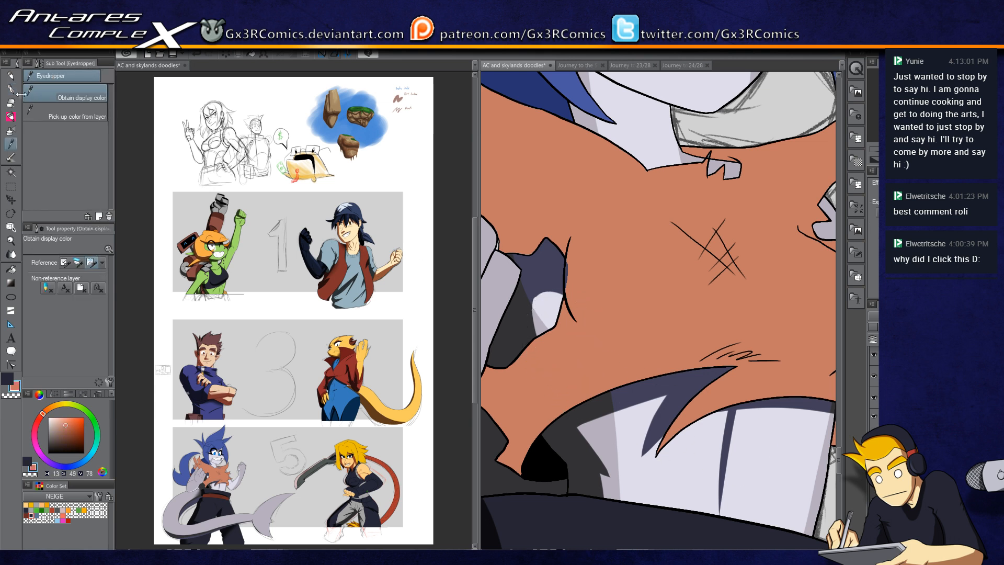
left_click(17, 93)
left_click(89, 129)
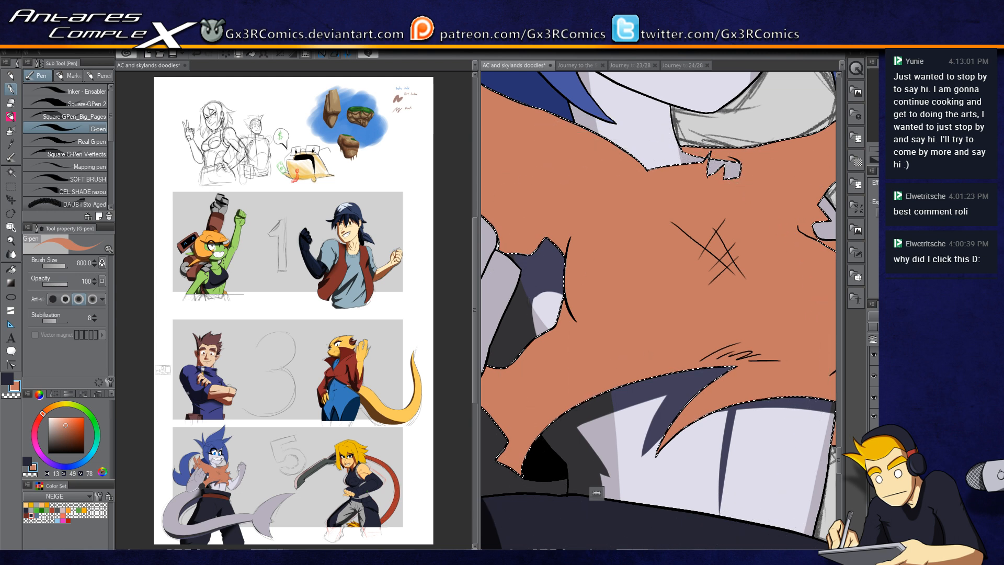
key("ctrl+d")
left_click_drag(515, 272, 632, 328)
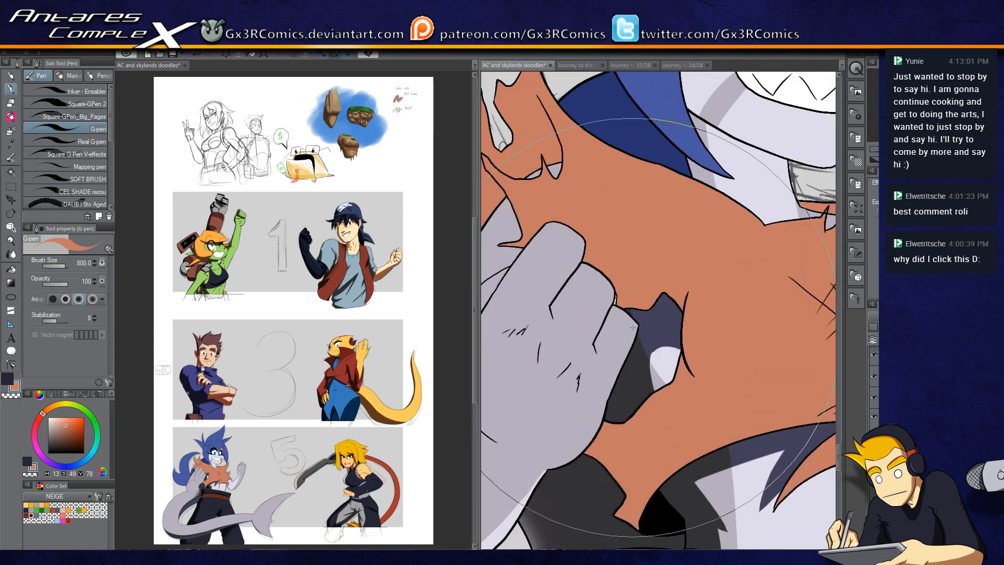
Step: Select the grey glove and paint dark shading along its lower edge with the G-pen at size 170
key("i")
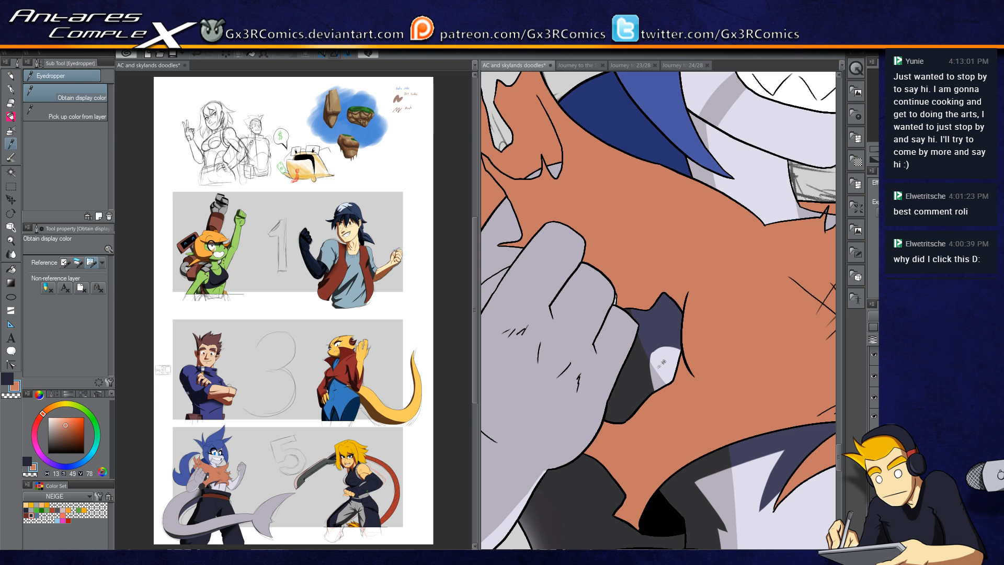
left_click(627, 322)
key("g")
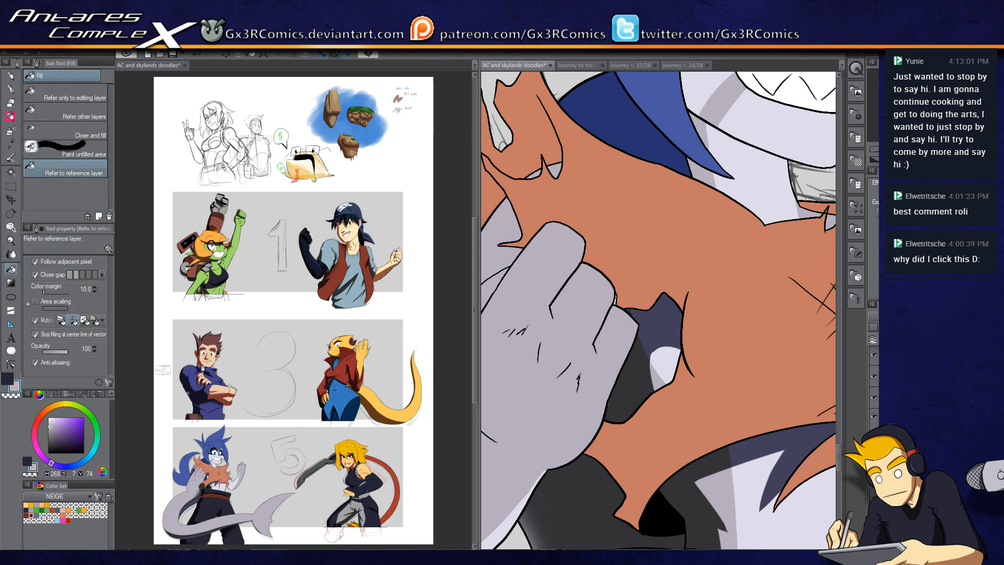
key("g")
key("g")
left_click_drag(608, 329, 673, 285)
key("w")
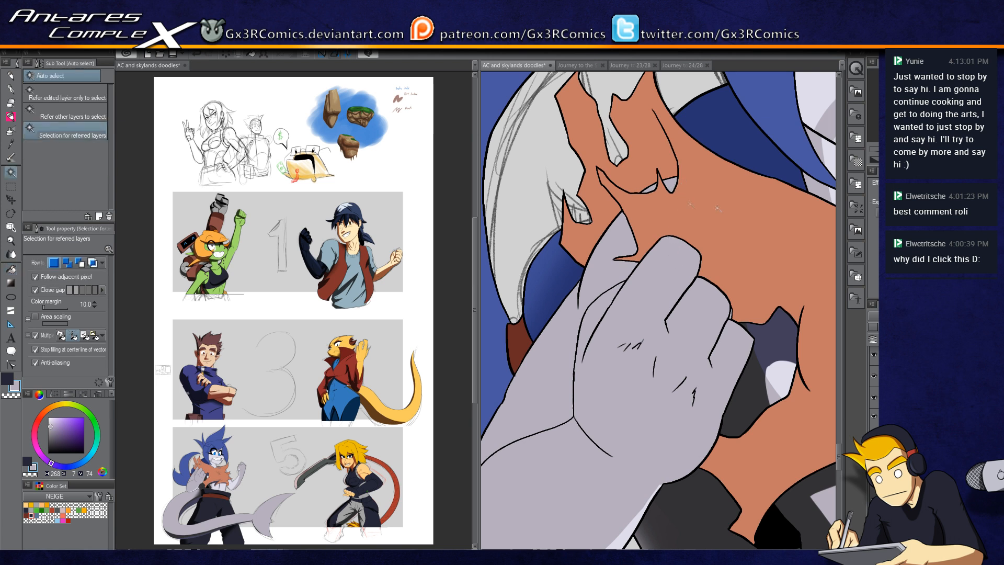
left_click_drag(601, 320, 624, 284)
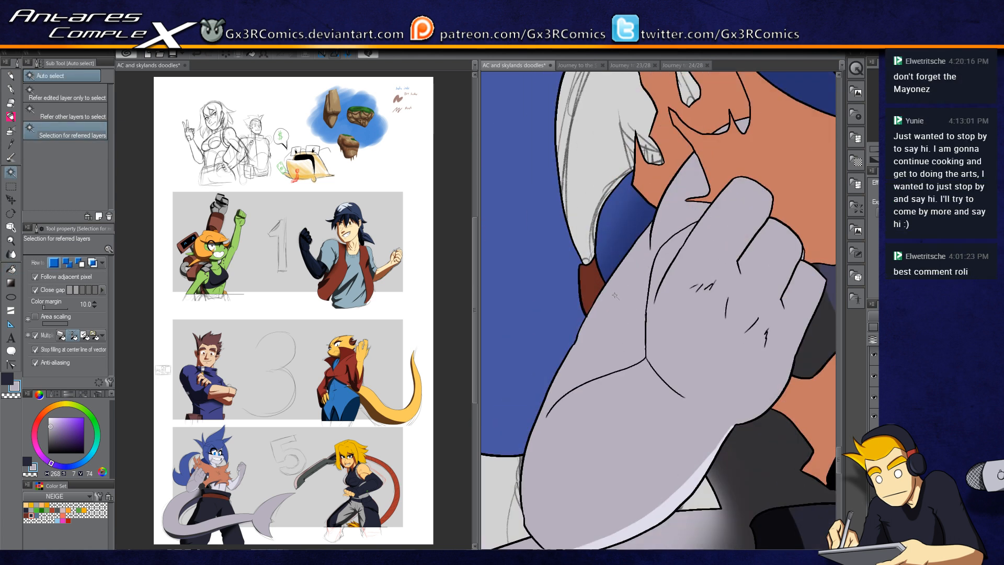
key("p")
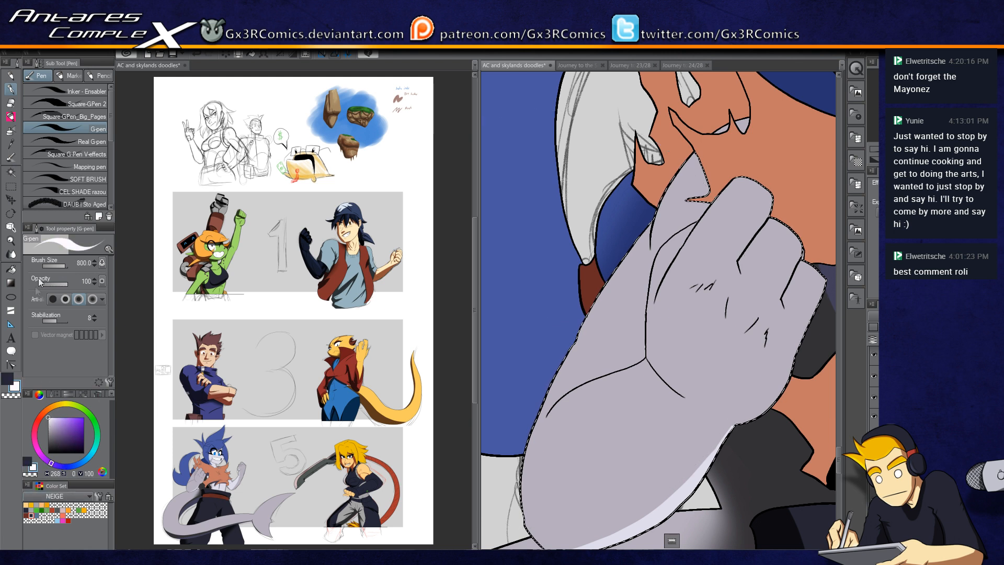
left_click(8, 379)
key("w")
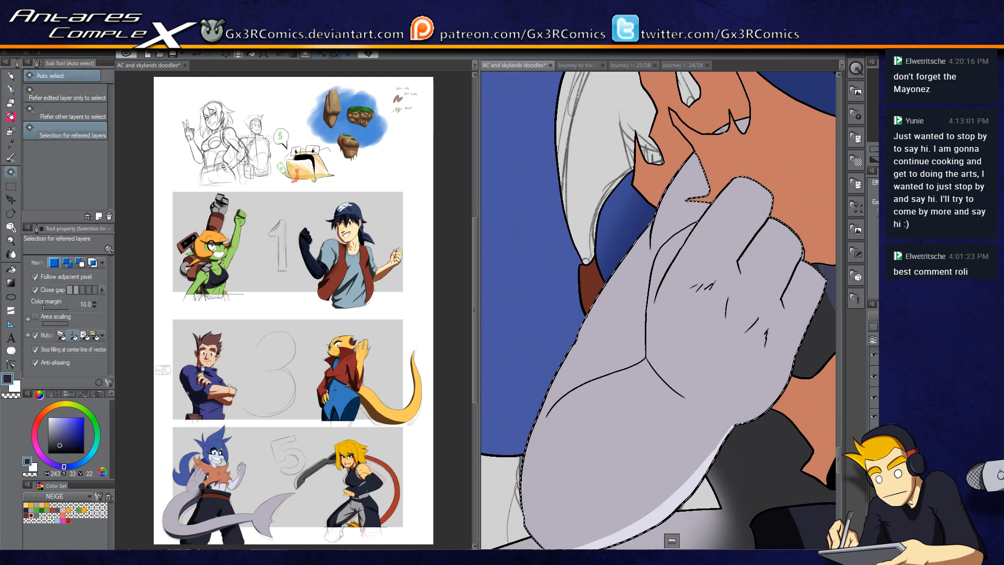
key("p")
mouse_move(740, 120)
left_mouse_down()
mouse_move(659, 233)
mouse_move(657, 258)
left_mouse_up()
key("bracketleft")
key("bracketleft")
key("bracketleft")
key("bracketleft")
key("bracketleft")
key("bracketleft")
key("bracketleft")
key("bracketleft")
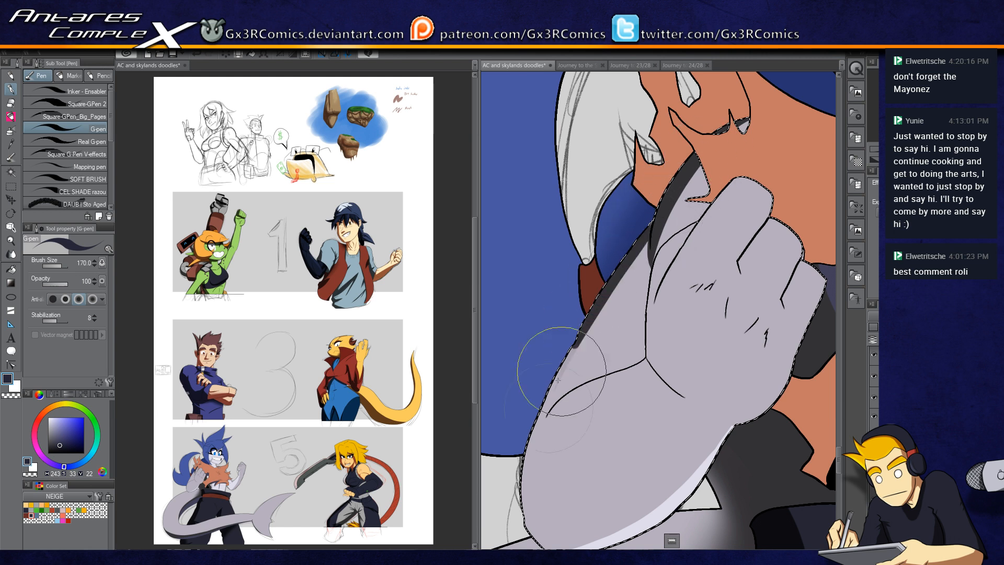
left_click_drag(539, 466, 534, 329)
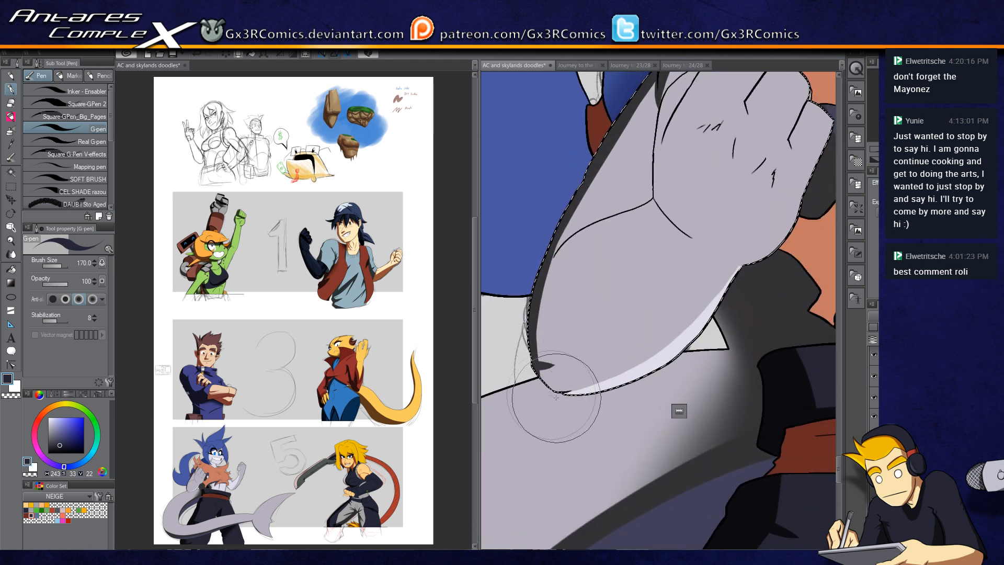
mouse_move(557, 390)
left_mouse_down()
mouse_move(630, 374)
mouse_move(750, 289)
left_mouse_up()
left_click_drag(538, 393, 767, 284)
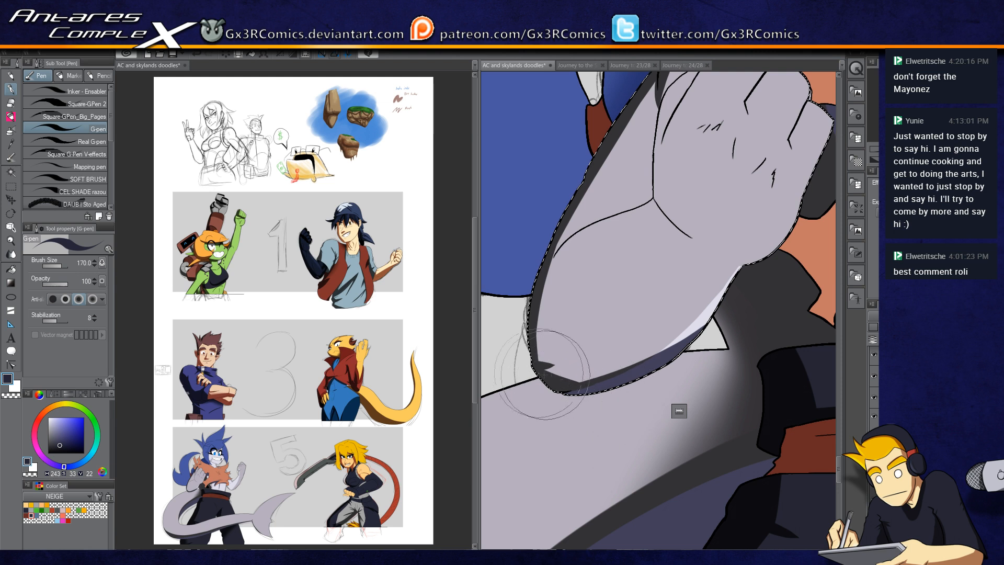
left_click_drag(565, 298, 547, 387)
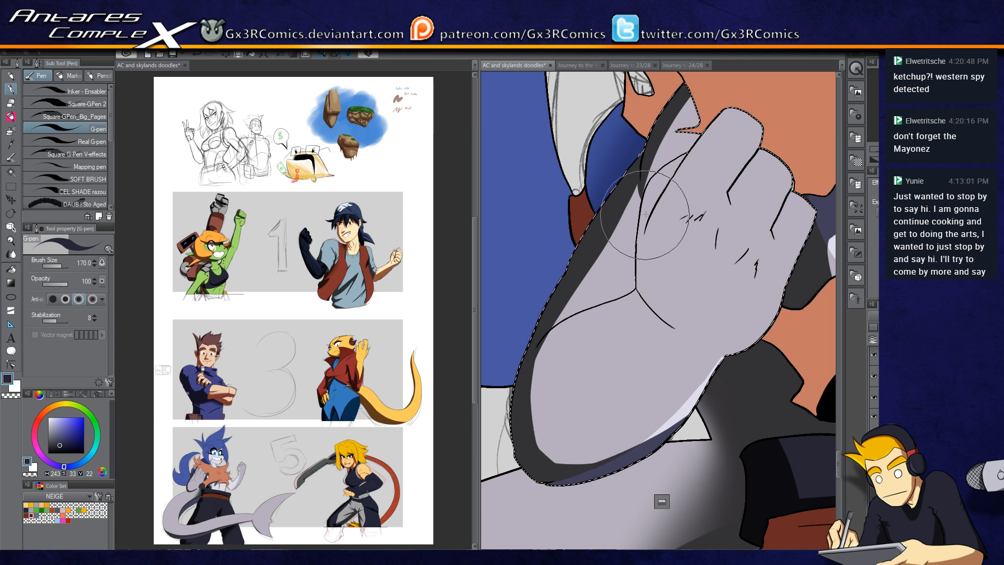
Step: Refine the glove's dark edge shading with more G-pen strokes, erasing and redrawing parts of it
scroll(636, 238, "up", 1)
mouse_move(649, 208)
left_mouse_down()
mouse_move(626, 248)
mouse_move(616, 374)
left_mouse_up()
key("ctrl+z")
left_click_drag(644, 226, 628, 345)
mouse_move(638, 257)
left_mouse_down()
mouse_move(633, 343)
mouse_move(608, 336)
mouse_move(643, 318)
mouse_move(617, 340)
mouse_move(611, 360)
mouse_move(627, 313)
mouse_move(645, 302)
mouse_move(652, 207)
left_mouse_up()
key("e")
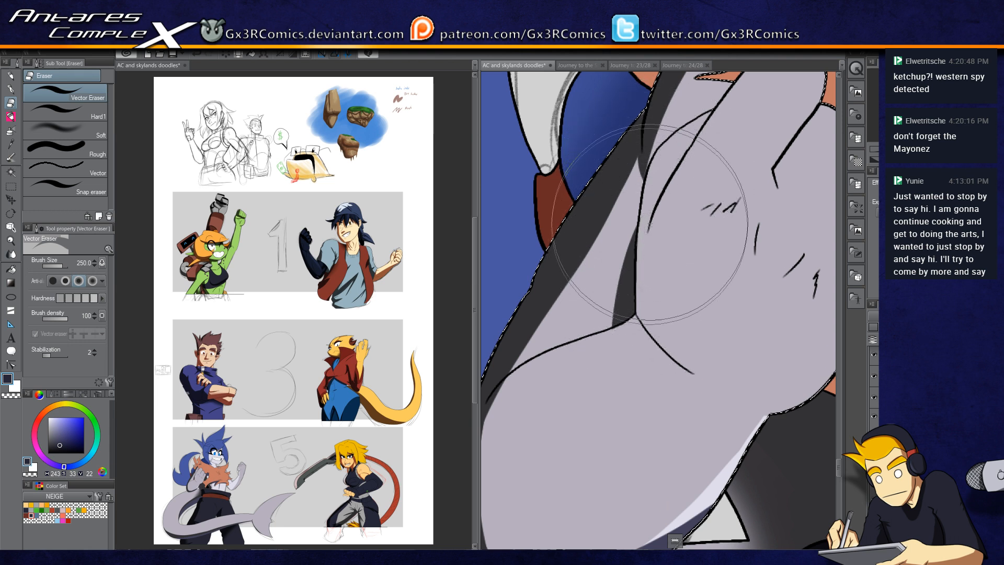
key("p")
mouse_move(585, 337)
left_mouse_down()
mouse_move(602, 334)
mouse_move(627, 298)
mouse_move(612, 335)
mouse_move(638, 231)
left_mouse_up()
left_click_drag(528, 355, 613, 279)
key("e")
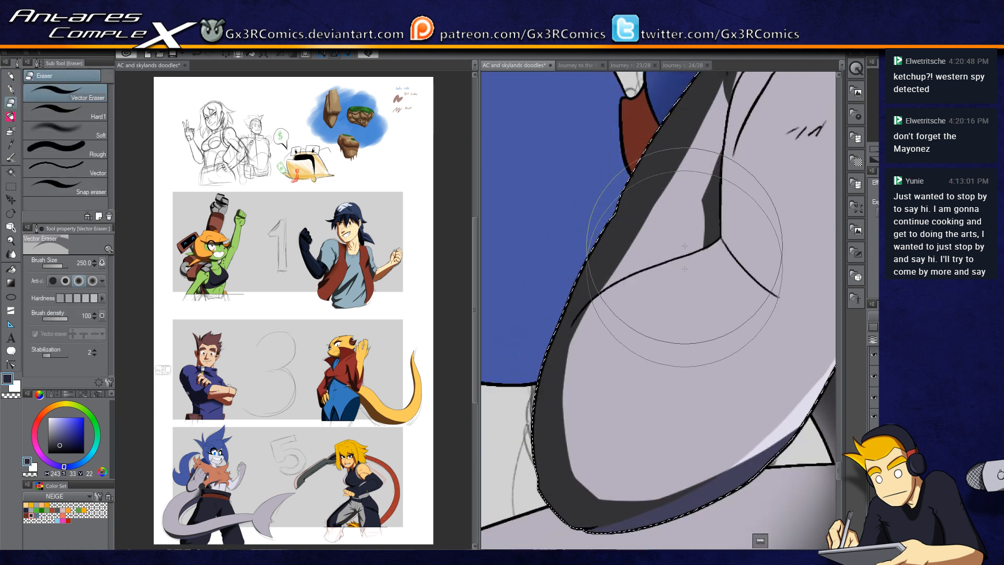
key("p")
left_click_drag(668, 193, 627, 268)
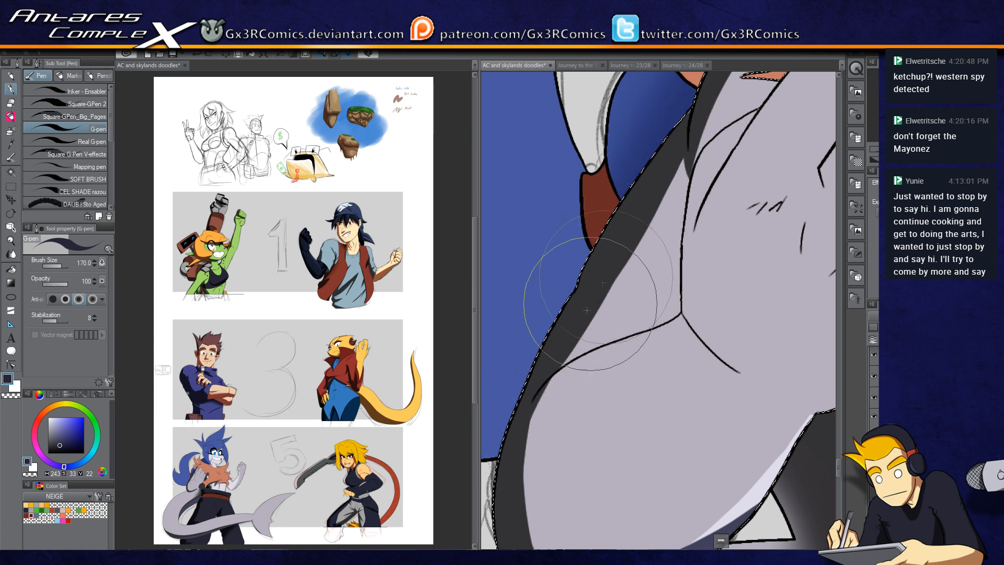
left_click_drag(556, 415, 562, 346)
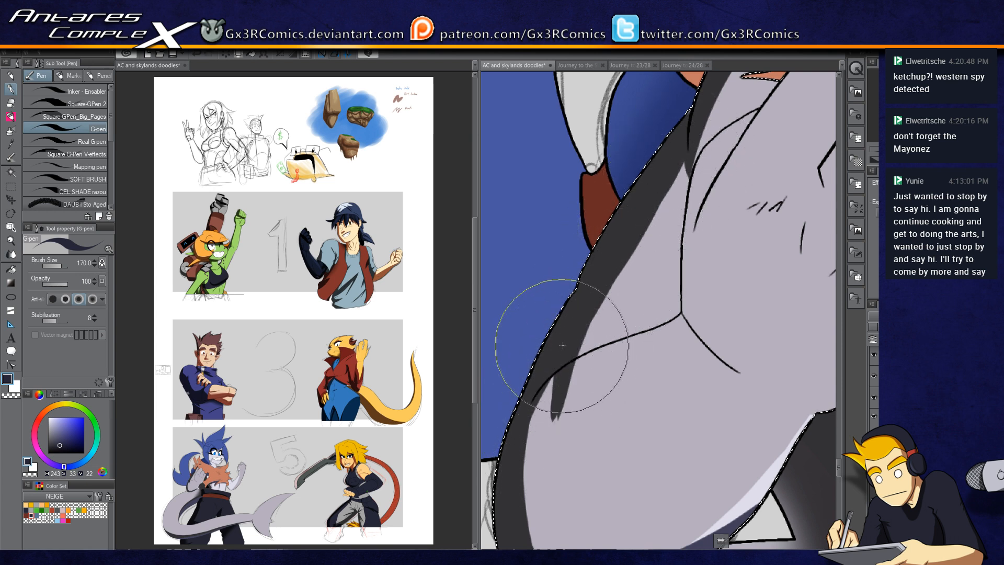
left_click_drag(560, 396, 595, 280)
key("e")
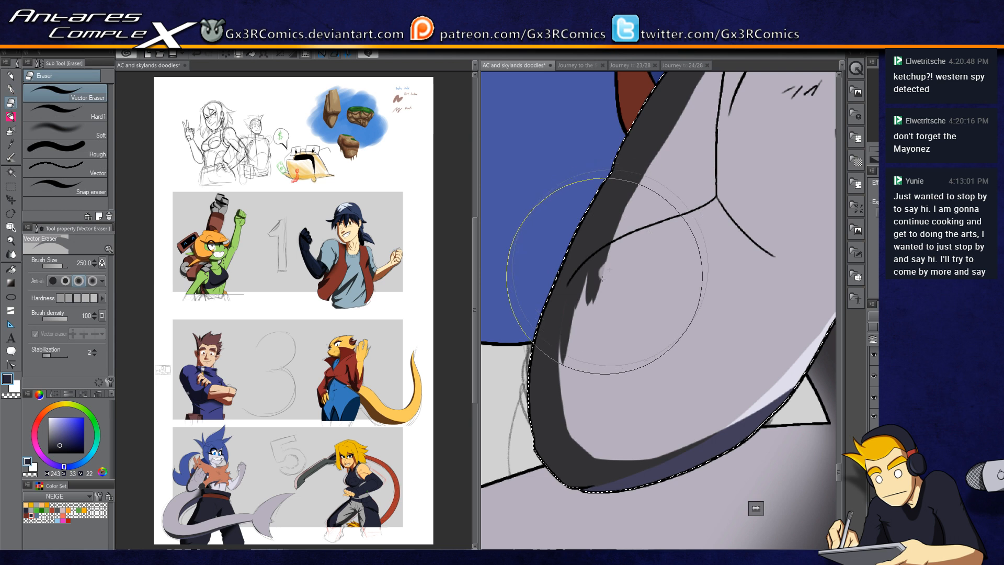
key("p")
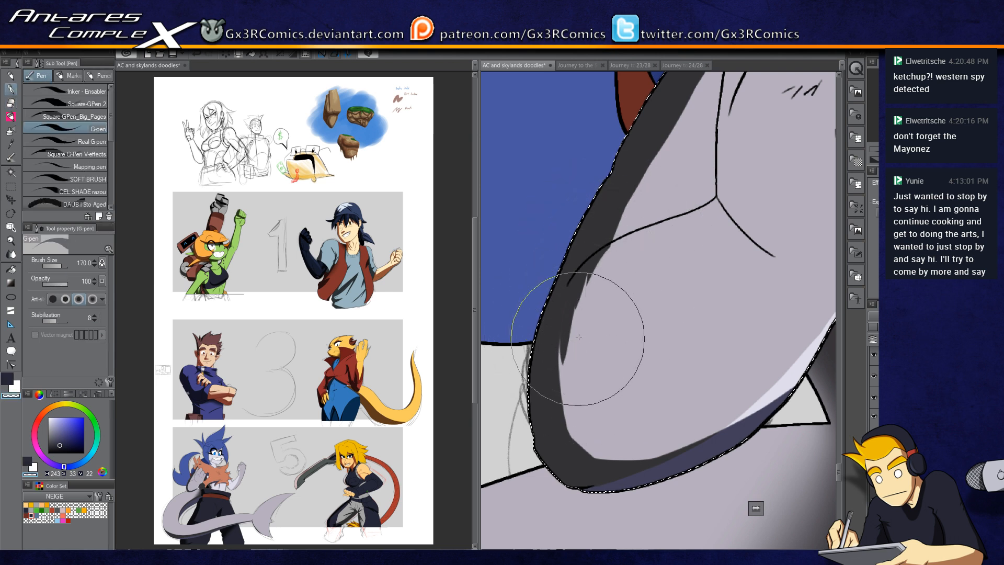
key("c")
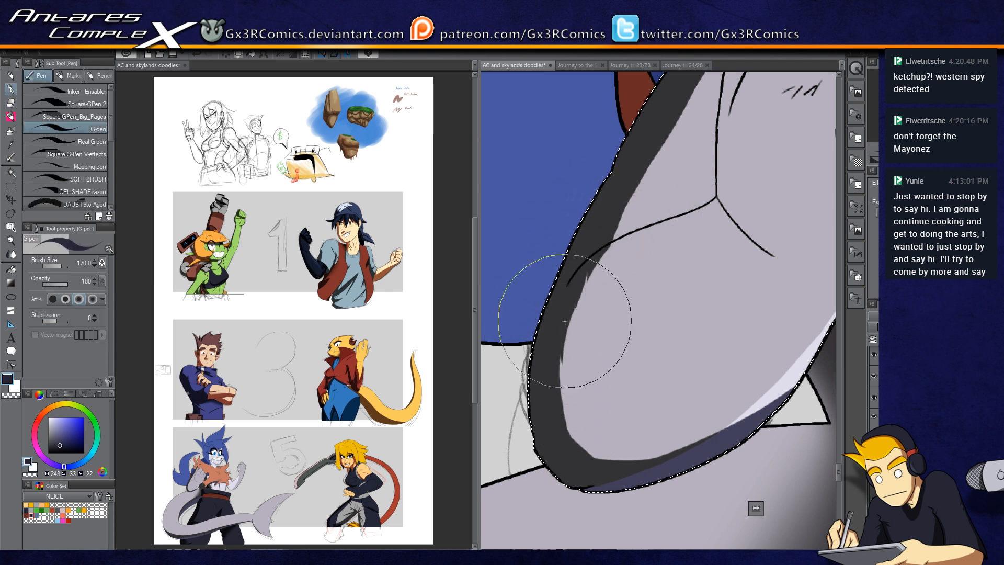
left_click_drag(566, 431, 594, 259)
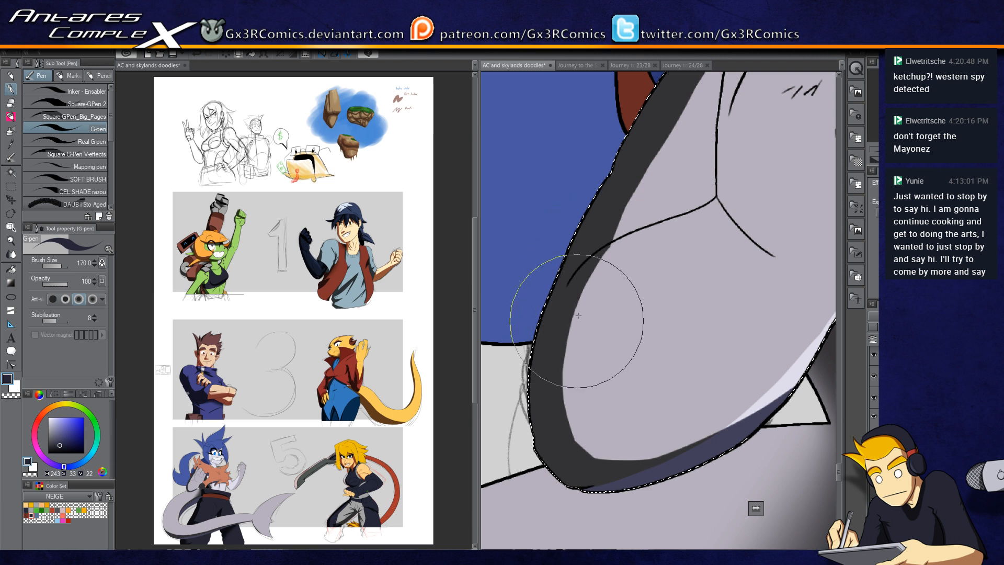
left_click_drag(666, 116, 626, 275)
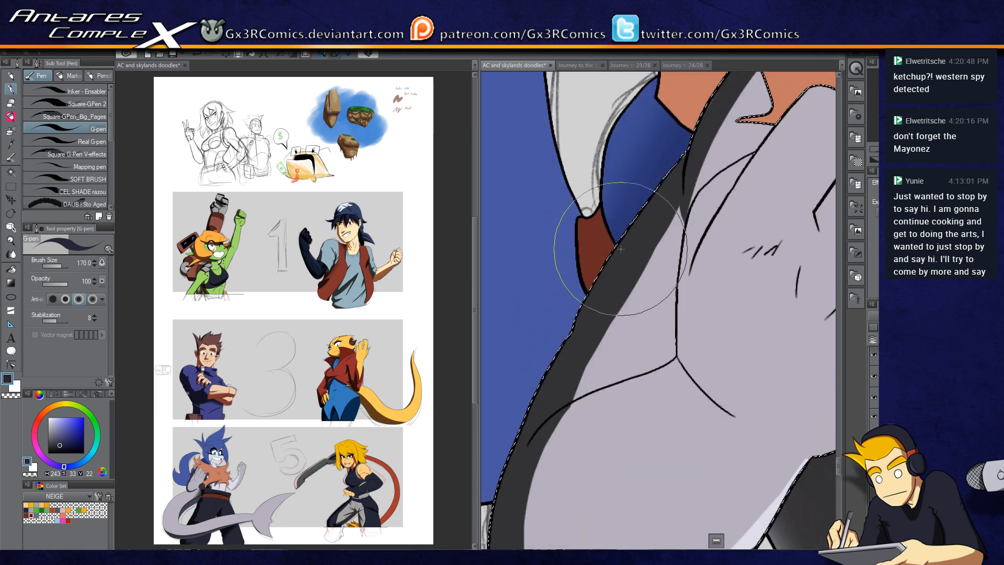
Step: Select the blue hair area beside the chin and paint dark shading strokes across it with the G-pen
key("w")
left_click(637, 202)
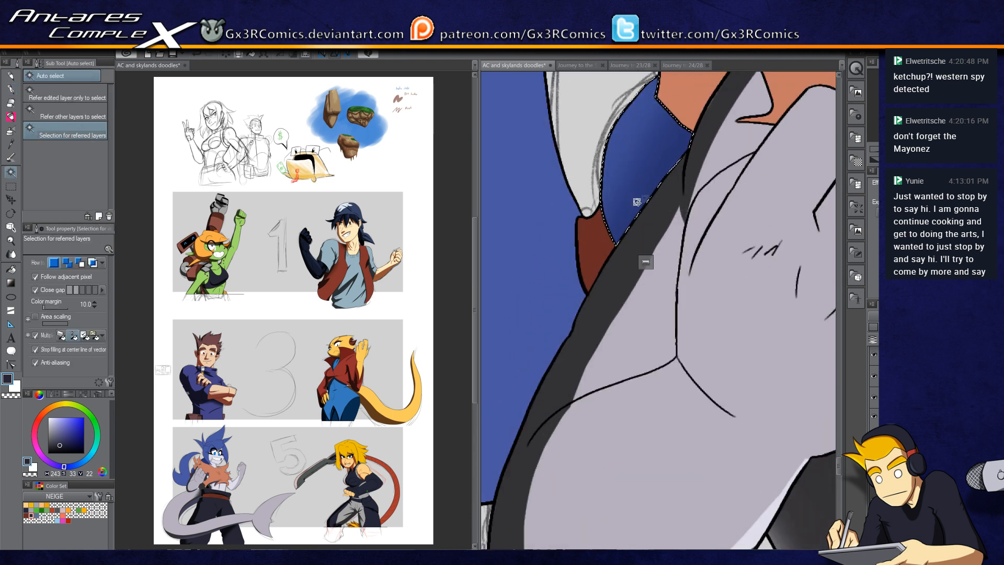
key("p")
left_click_drag(646, 181, 609, 305)
left_click_drag(661, 264, 593, 361)
left_click_drag(598, 315, 658, 280)
left_click_drag(590, 332, 662, 269)
Step: Select the large blue hair lock and shade its inner curve dark with the G-pen at size 250, undoing and redrawing strokes
scroll(602, 365, "down", 3)
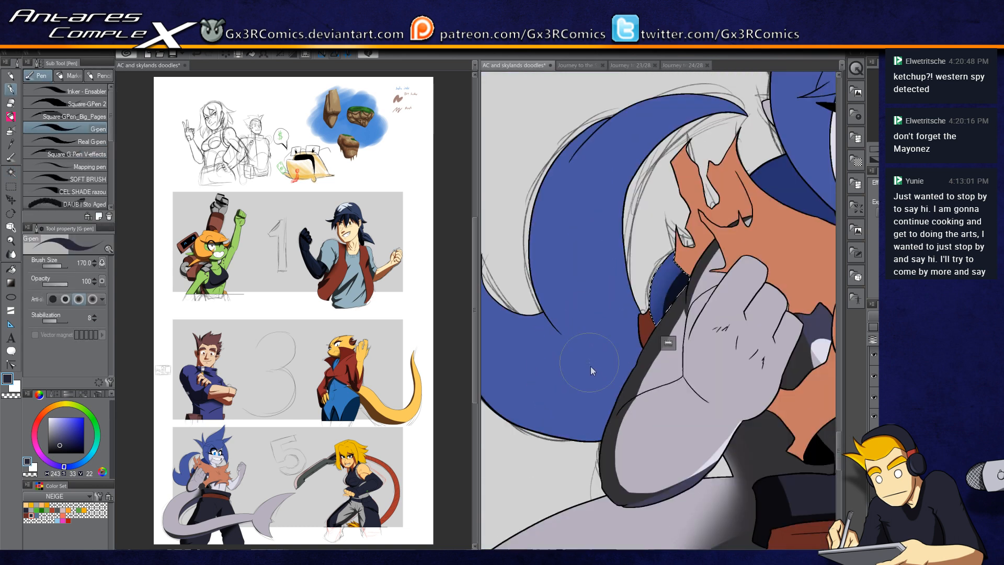
left_click_drag(555, 371, 584, 368)
key("w")
left_click(586, 370)
key("p")
mouse_move(539, 271)
left_mouse_down()
mouse_move(523, 207)
mouse_move(526, 307)
mouse_move(647, 391)
left_mouse_up()
key("ctrl+z")
mouse_move(523, 214)
left_mouse_down()
mouse_move(515, 292)
mouse_move(653, 393)
left_mouse_up()
mouse_move(533, 322)
left_mouse_down()
mouse_move(593, 368)
mouse_move(658, 385)
mouse_move(645, 385)
mouse_move(667, 379)
mouse_move(544, 320)
mouse_move(535, 302)
left_mouse_up()
key("ctrl+z")
left_click_drag(688, 370, 535, 301)
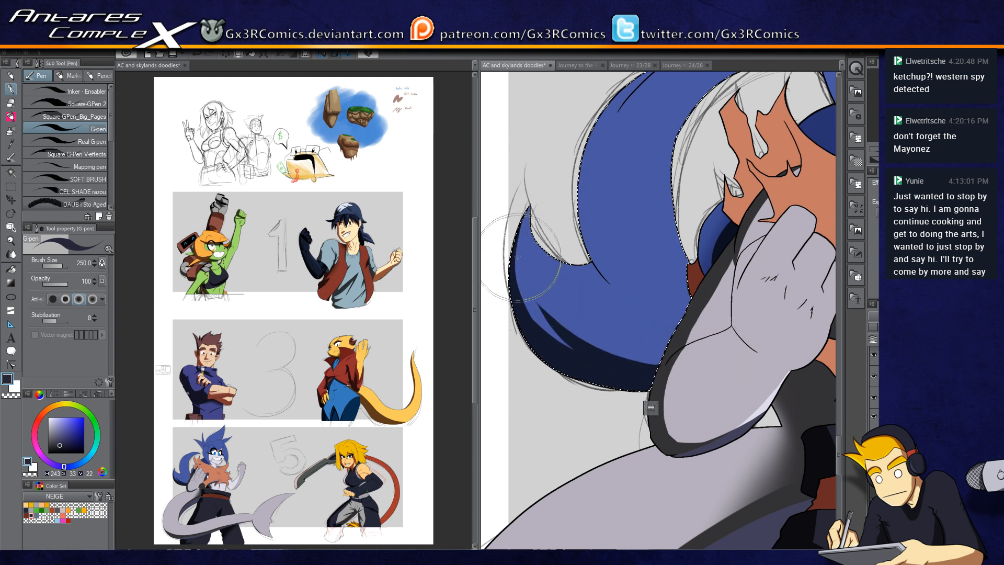
left_click_drag(596, 210, 575, 282)
mouse_move(638, 141)
left_mouse_down()
mouse_move(585, 188)
mouse_move(608, 248)
left_mouse_up()
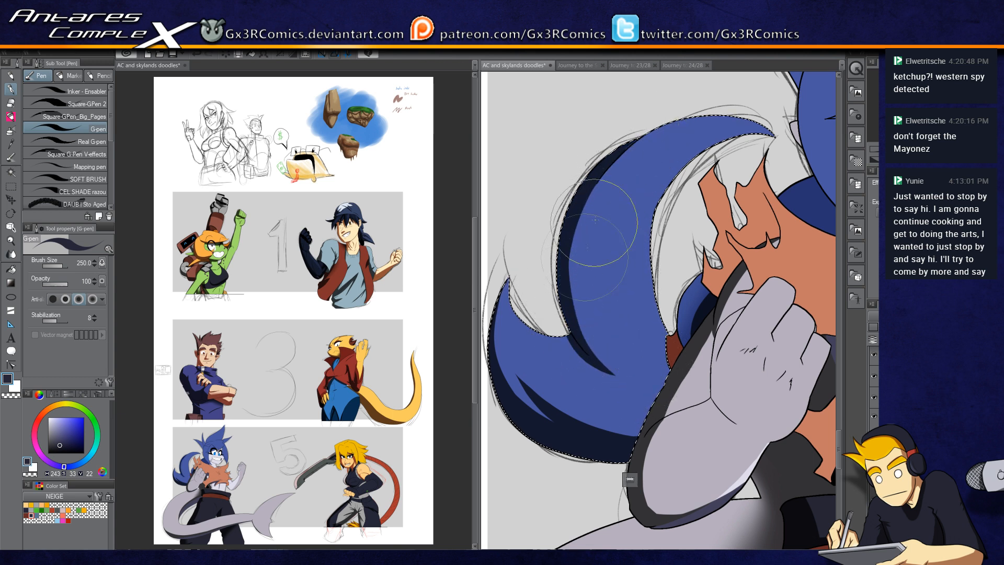
left_click_drag(623, 150, 578, 270)
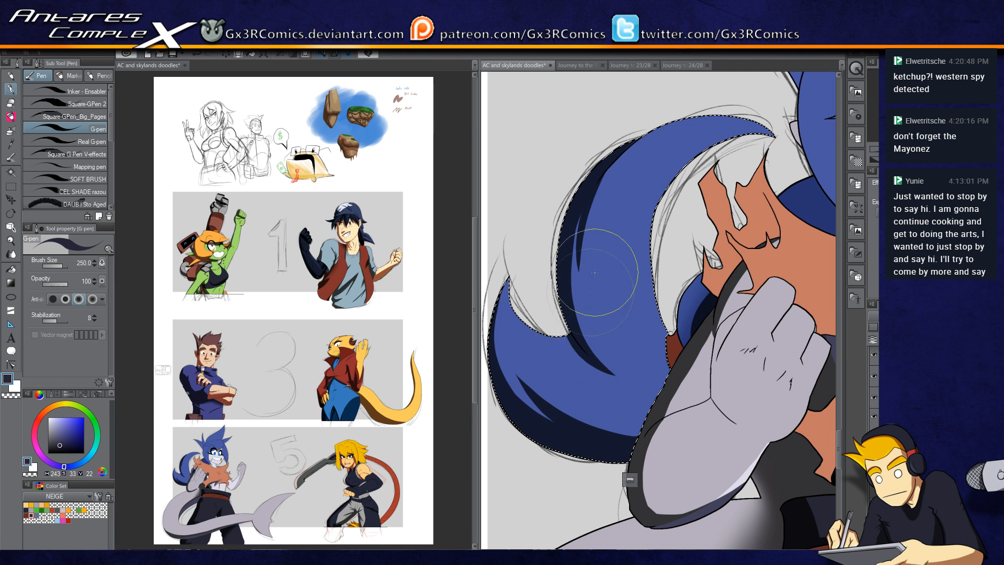
left_click_drag(708, 116, 595, 218)
key("ctrl+z")
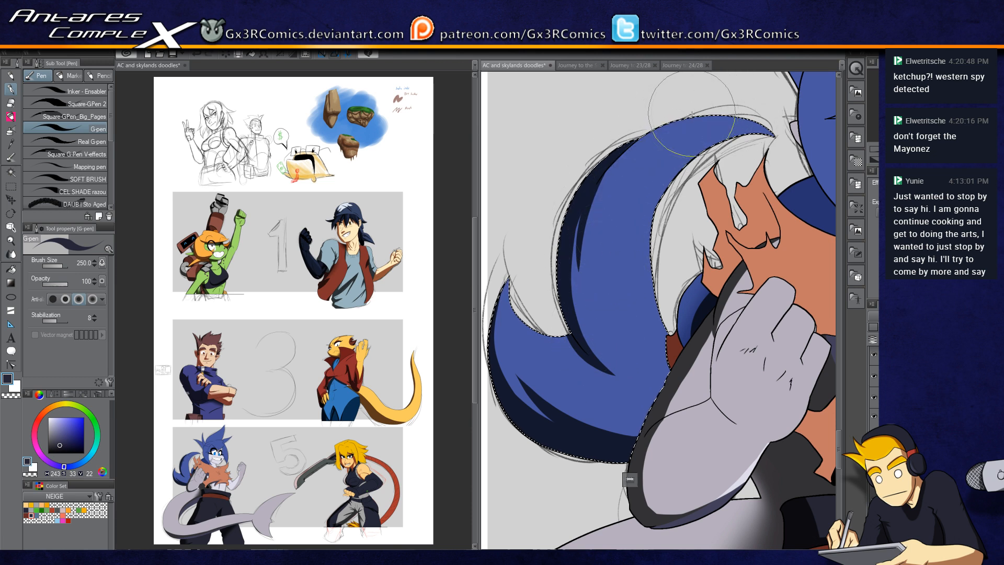
mouse_move(707, 115)
left_mouse_down()
mouse_move(649, 132)
mouse_move(592, 214)
left_mouse_up()
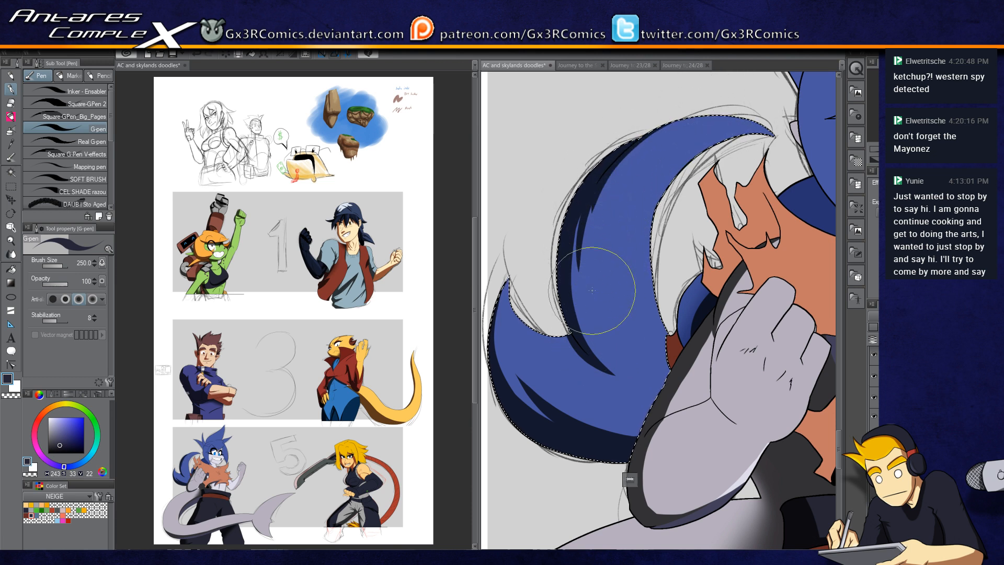
Step: Select the grey glove on the chin and paint a dark shadow stroke across its palm
key("b")
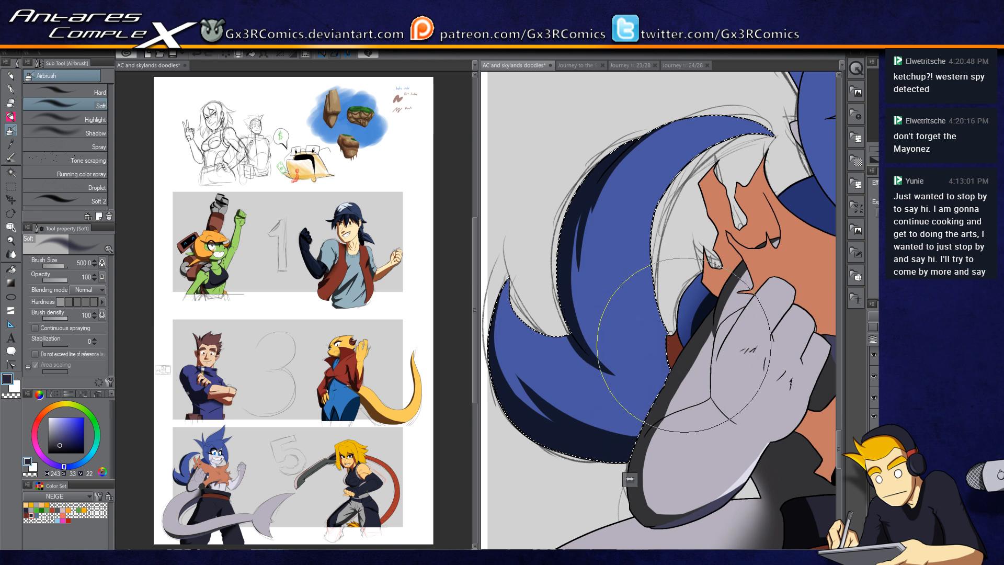
key("p")
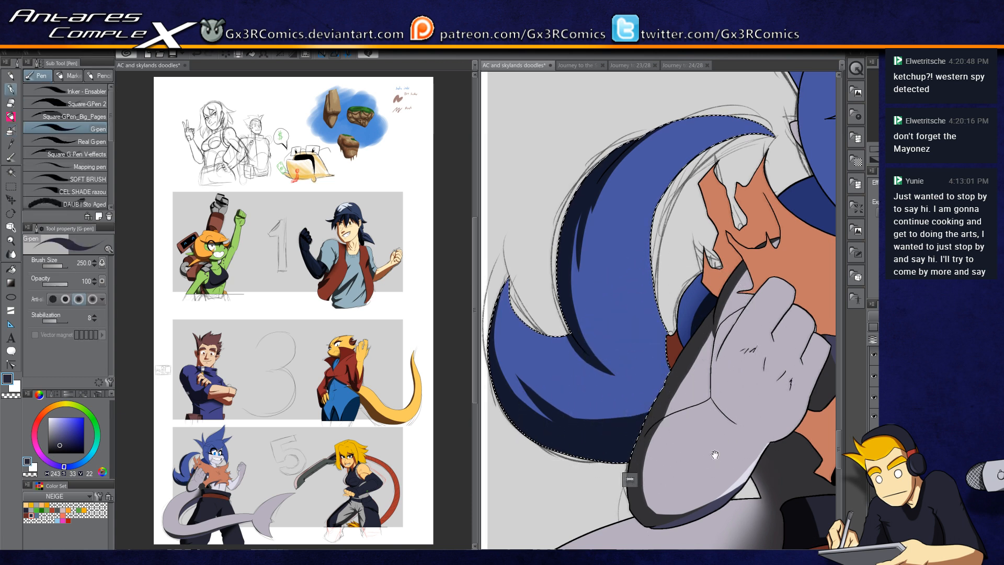
left_click_drag(737, 395, 613, 285)
key("w")
key("p")
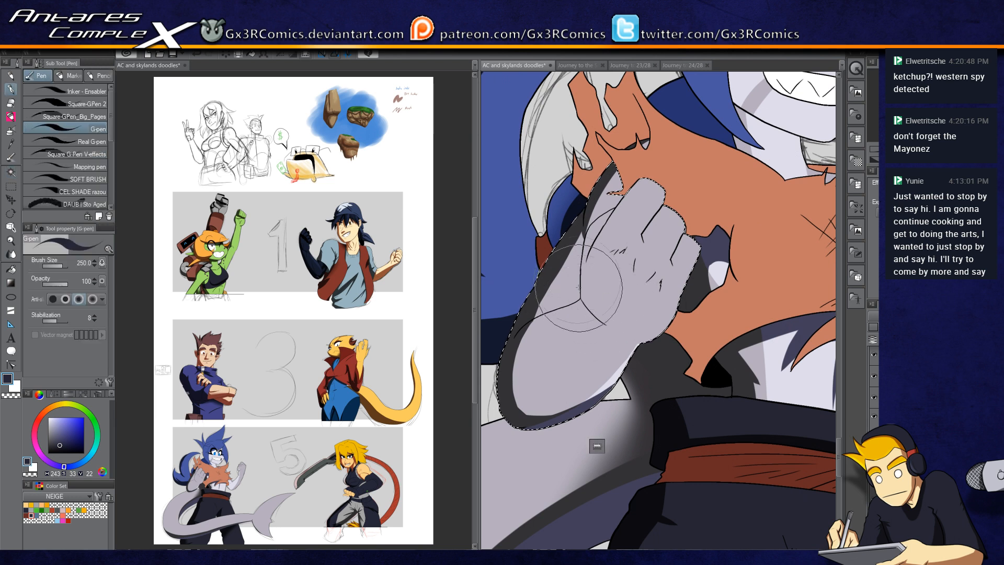
scroll(591, 309, "up", 3)
mouse_move(579, 312)
left_mouse_down()
mouse_move(651, 374)
mouse_move(624, 367)
left_mouse_up()
Step: Shade the glove's fingers with dark G-pen strokes, switching to transparent colour to erase and reshape parts
key("c")
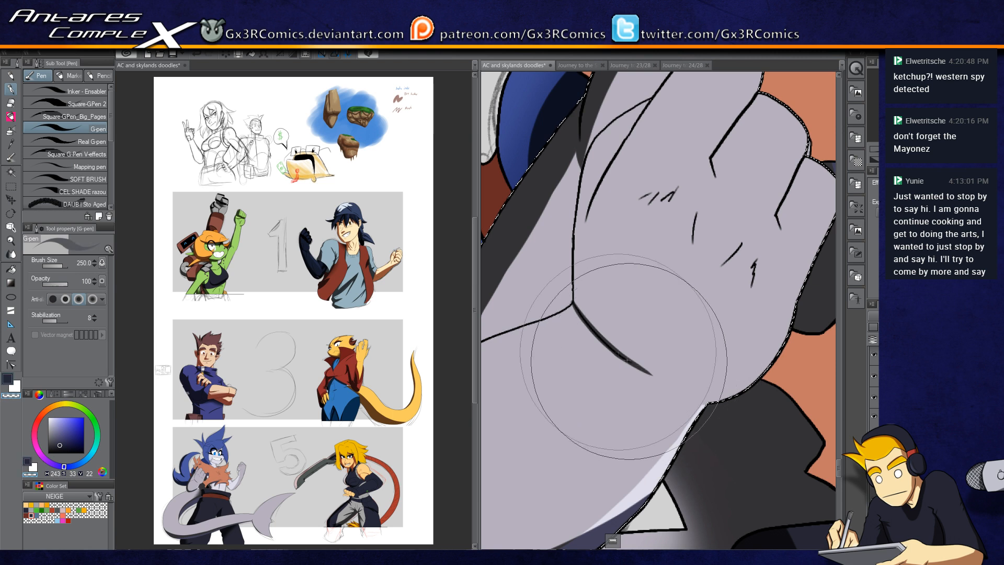
key("c")
left_click_drag(591, 332, 681, 382)
key("ctrl+z")
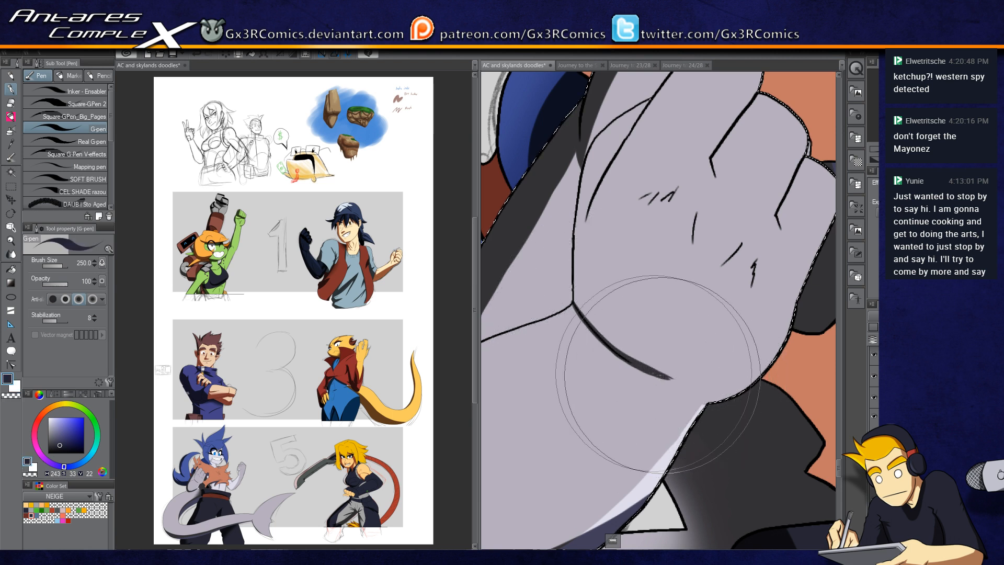
left_click_drag(650, 370, 682, 382)
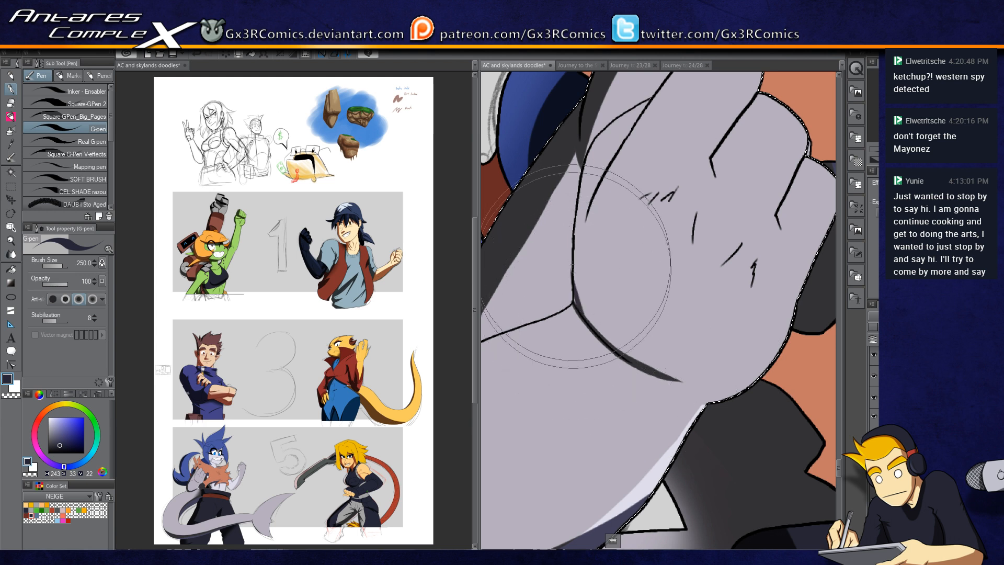
mouse_move(582, 314)
left_mouse_down()
mouse_move(575, 237)
mouse_move(574, 286)
mouse_move(568, 269)
mouse_move(571, 298)
mouse_move(576, 213)
left_mouse_up()
key("c")
key("c")
left_click_drag(576, 257, 580, 182)
left_click_drag(578, 230, 599, 137)
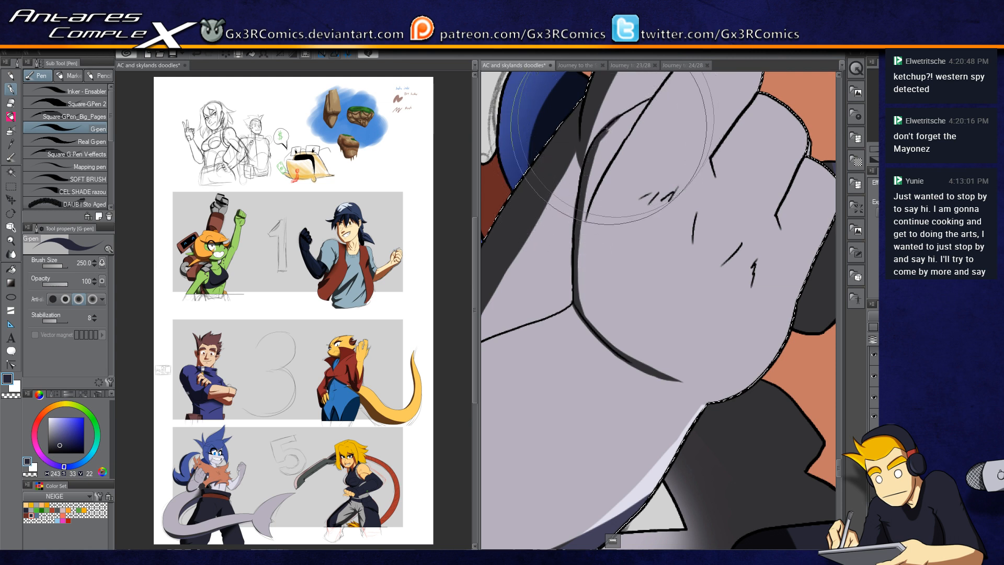
key("c")
key("c")
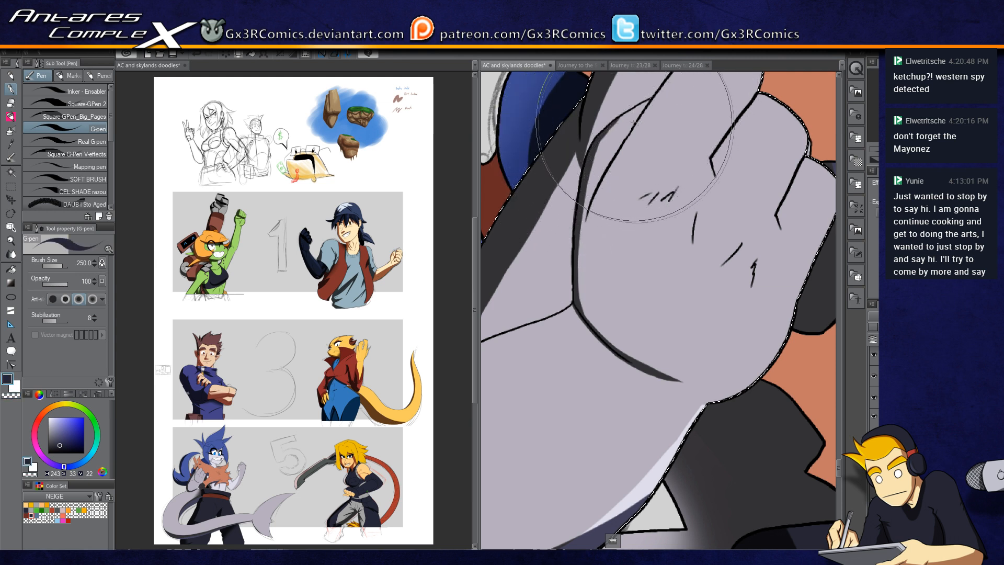
mouse_move(652, 101)
left_mouse_down()
mouse_move(591, 150)
mouse_move(631, 115)
mouse_move(583, 172)
mouse_move(607, 151)
mouse_move(585, 197)
left_mouse_up()
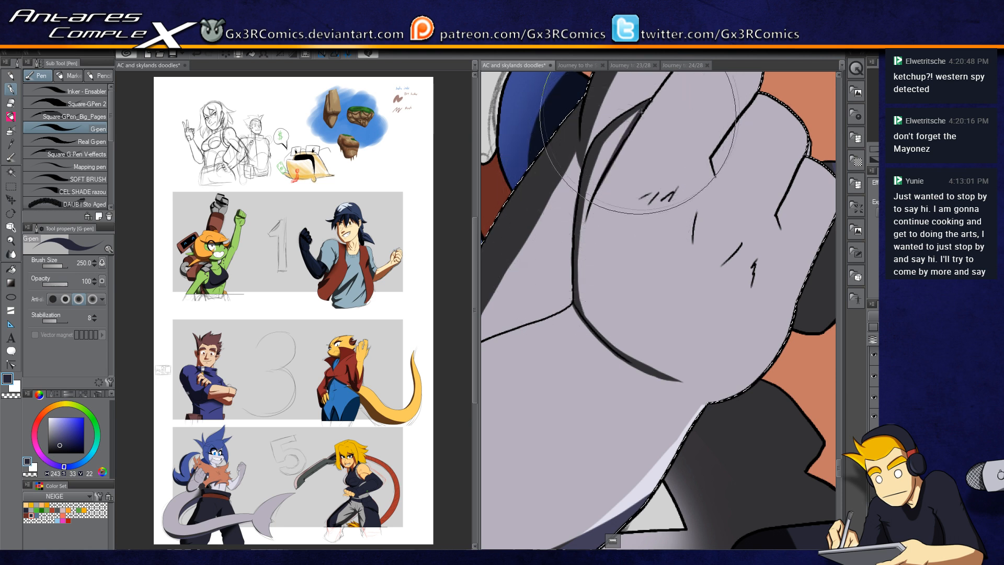
key("c")
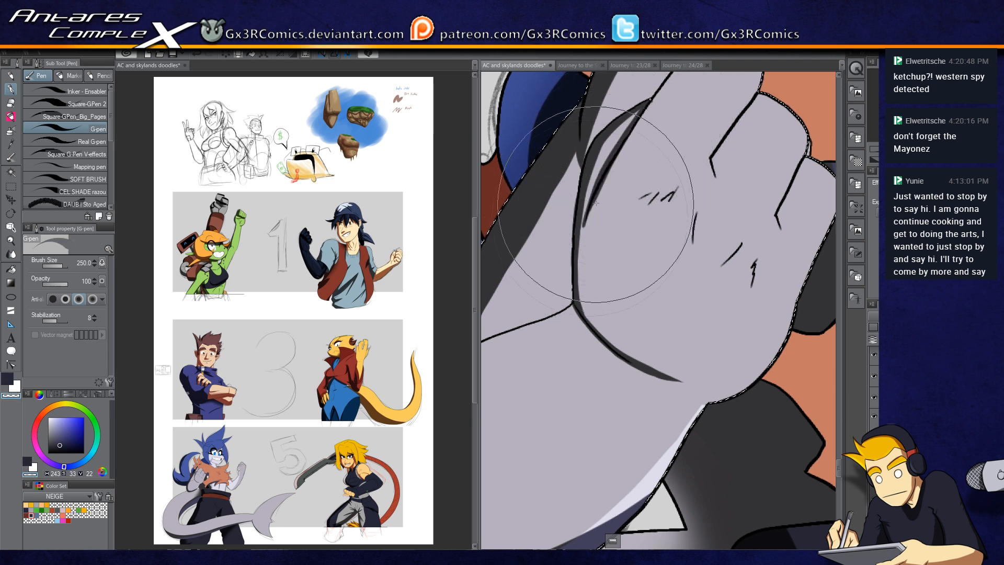
left_click_drag(622, 154, 579, 309)
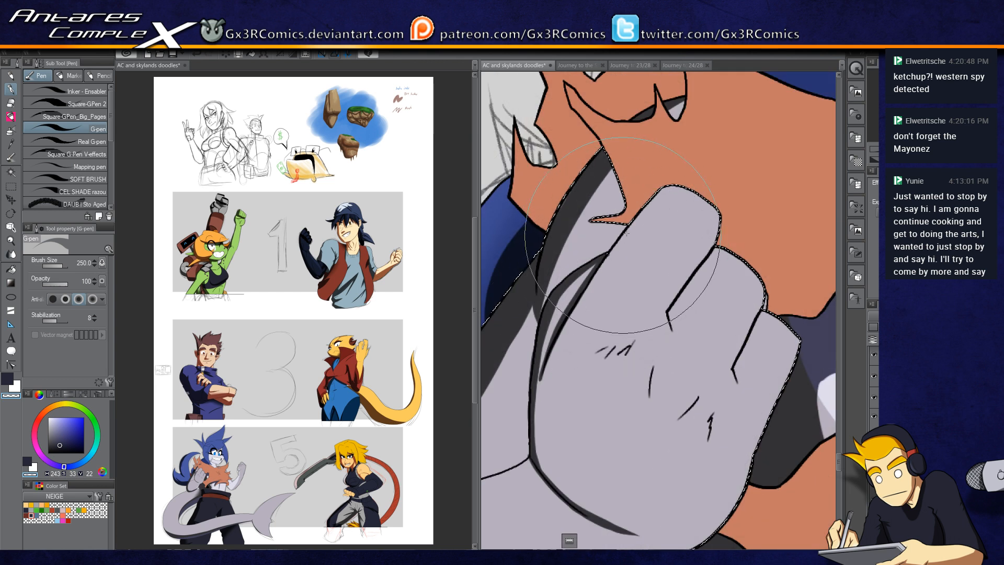
key("w")
key("p")
key("c")
mouse_move(637, 246)
left_mouse_down()
mouse_move(607, 239)
mouse_move(635, 243)
mouse_move(617, 261)
mouse_move(644, 243)
left_mouse_up()
key("c")
key("c")
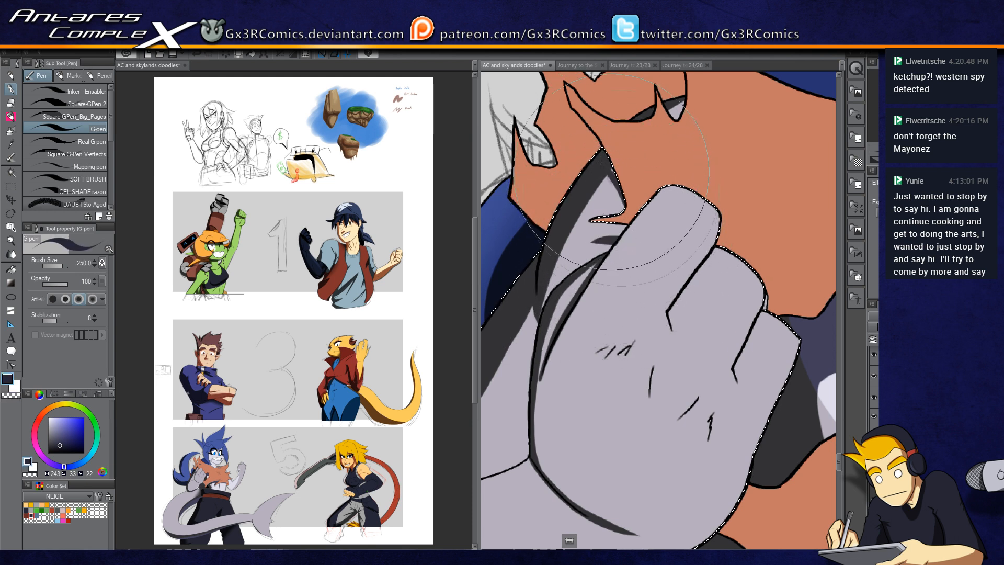
Step: Select the small gap under the nose and fill it with a dark stroke
key("w")
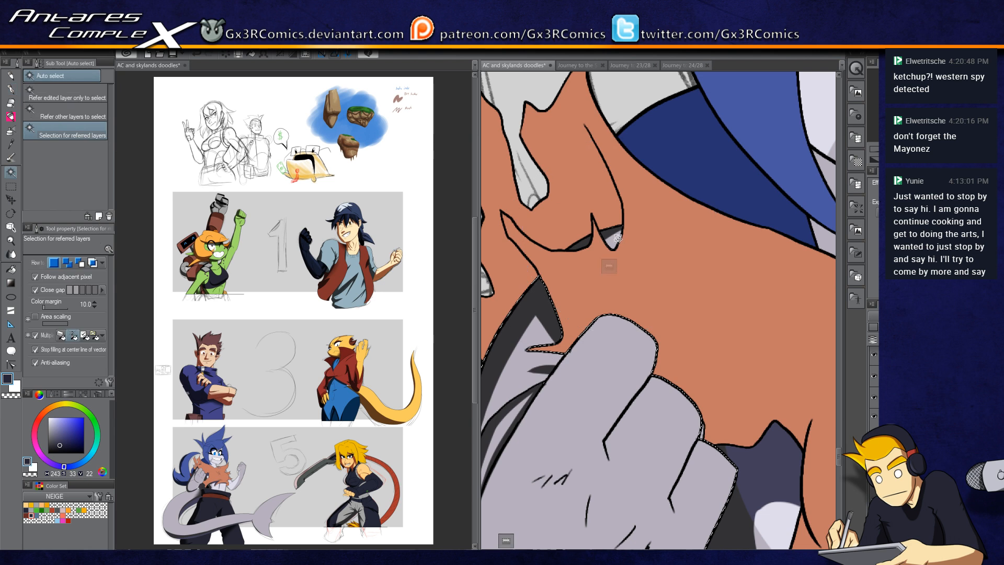
key("p")
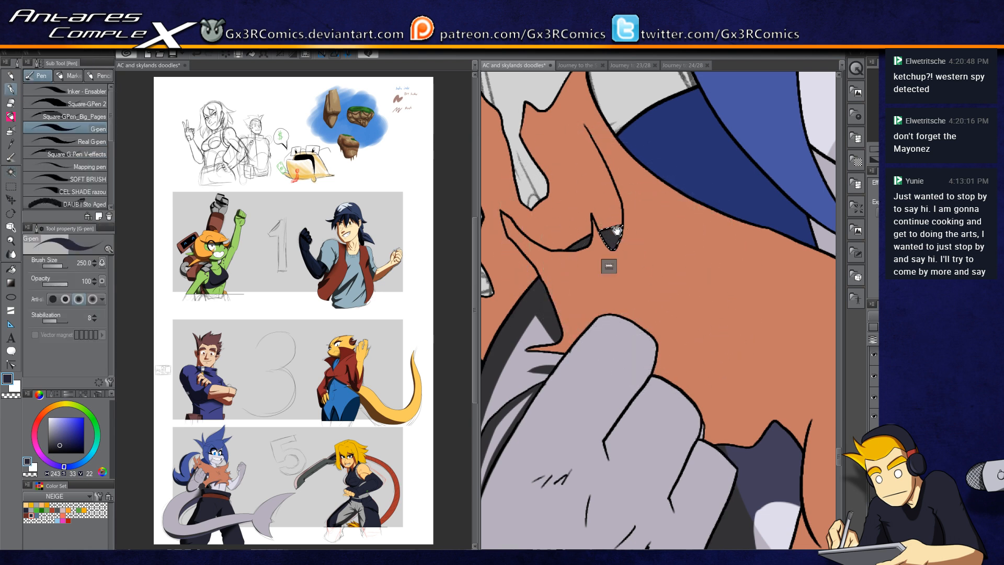
left_click_drag(616, 240, 694, 294)
Step: Select the orange face skin and paint a dark shadow down the nose and cheek with the G-pen
key("w")
left_click(650, 174)
key("p")
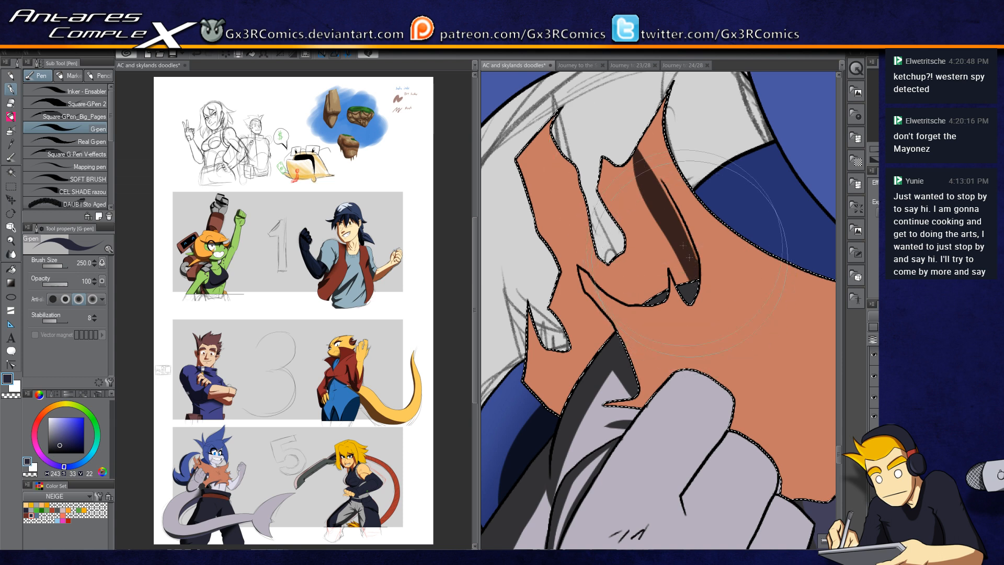
left_click_drag(647, 164, 665, 92)
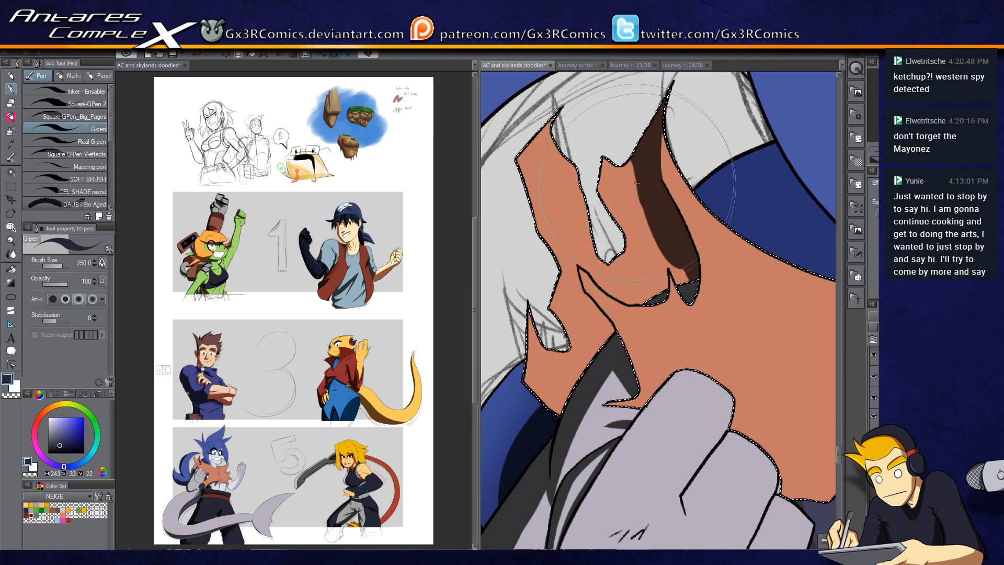
key("c")
key("c")
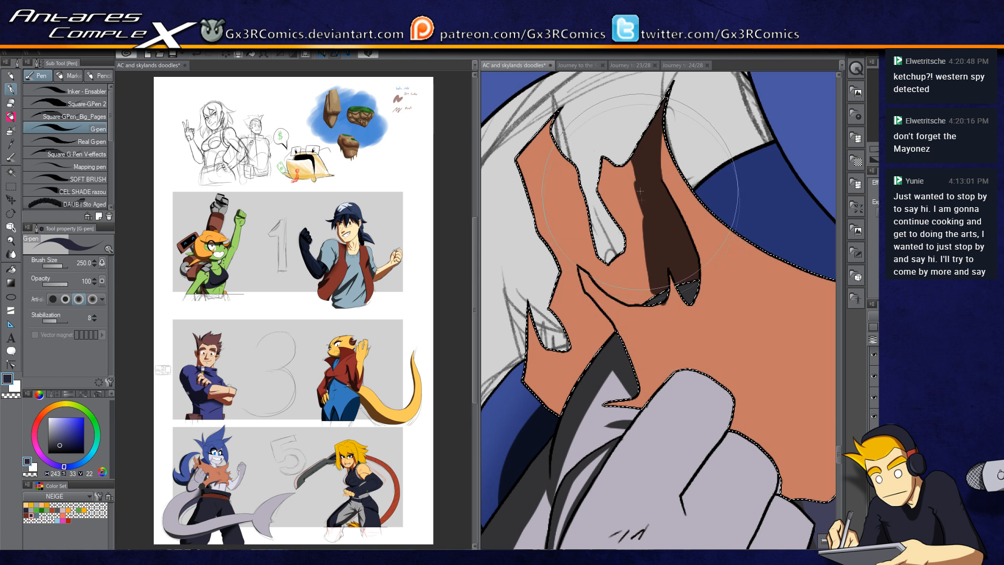
key("c")
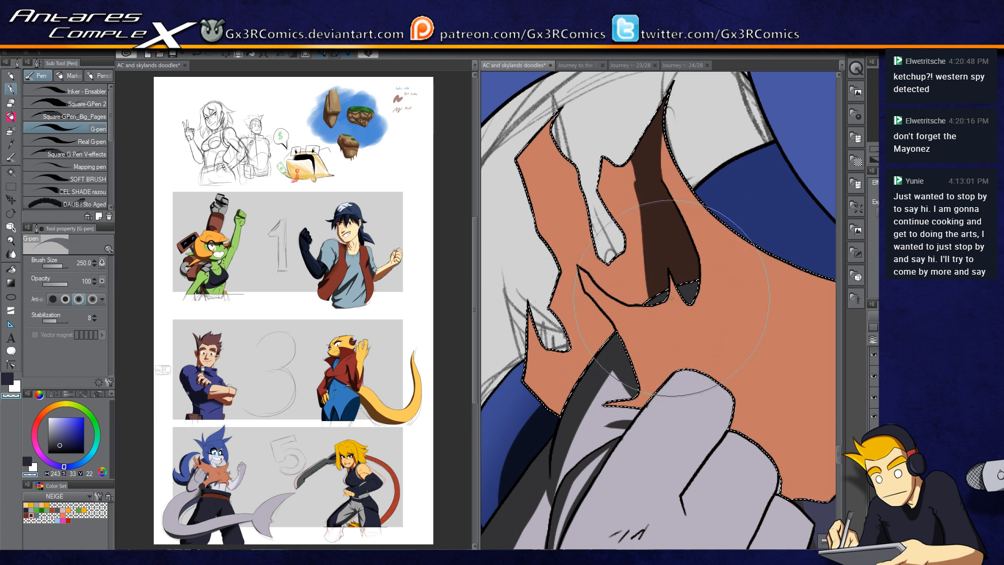
left_click_drag(625, 321, 680, 278)
Step: Extend the face's dark shading around the jaw and mouth, alternating G-pen strokes with transparent-colour erasing
key("c")
key("c")
key("c")
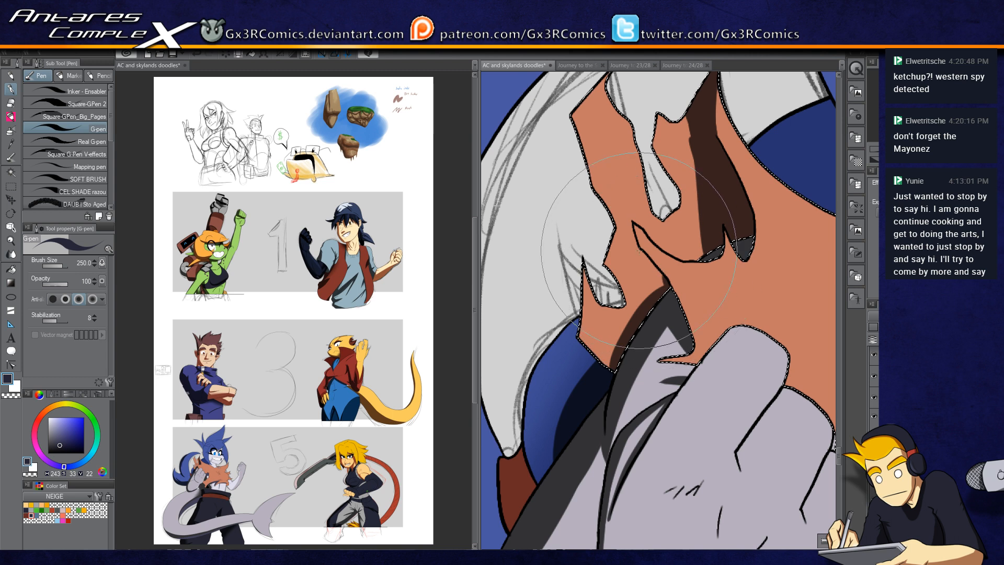
key("c")
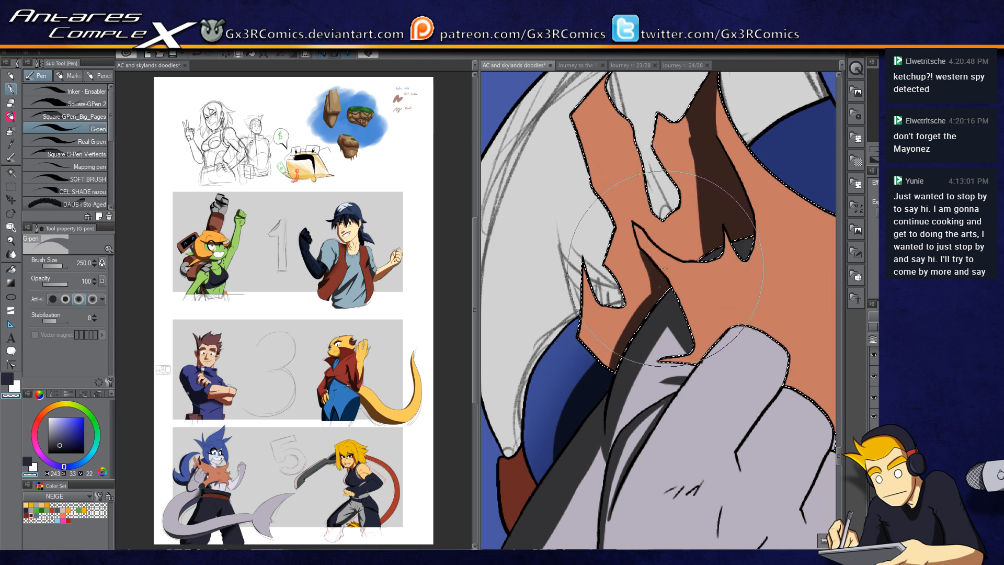
key("c")
left_click_drag(653, 288, 619, 347)
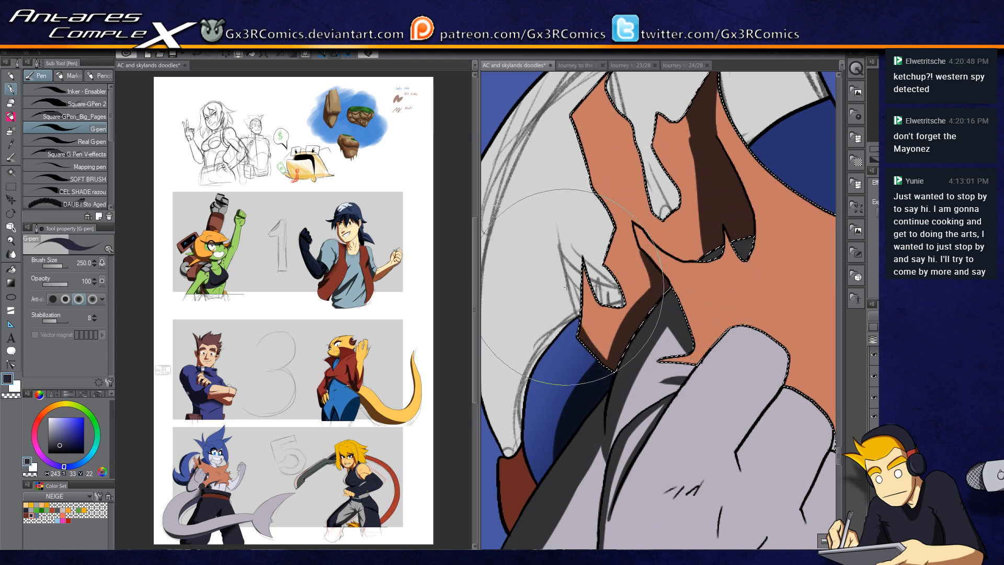
left_click_drag(575, 245, 595, 350)
left_click_drag(606, 245, 596, 357)
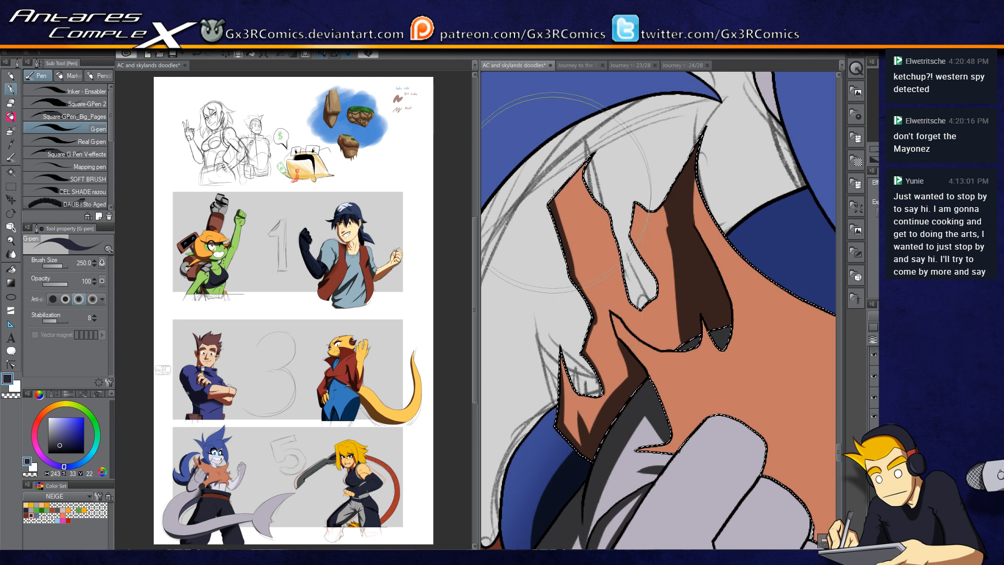
left_click_drag(653, 219, 599, 258)
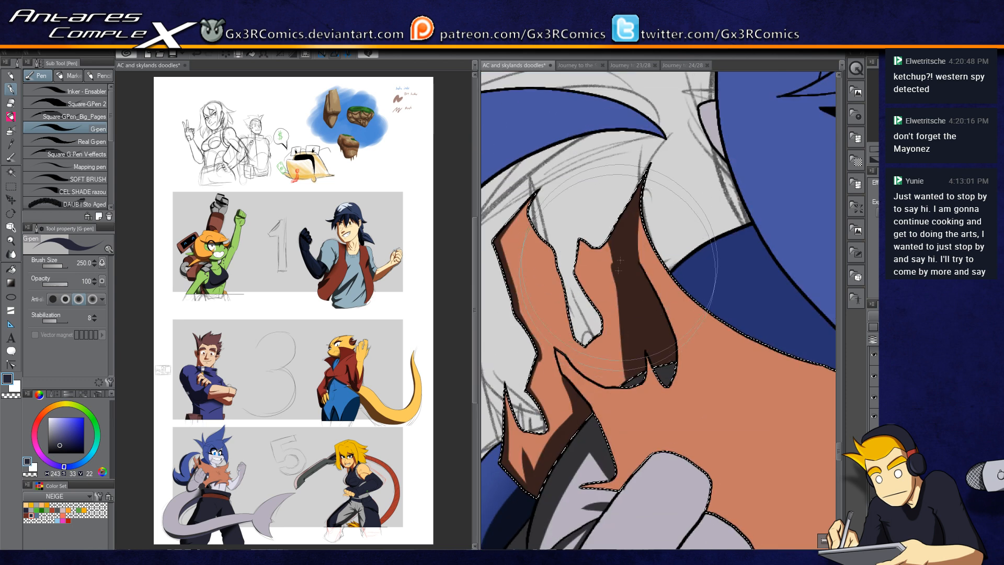
left_click_drag(632, 396, 601, 254)
key("c")
left_click_drag(642, 397, 617, 395)
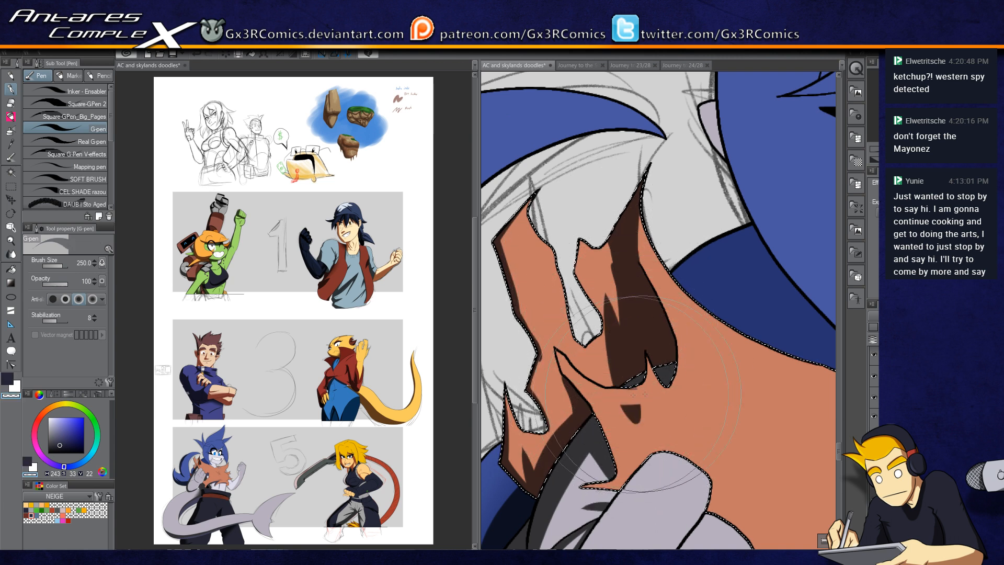
left_click(656, 391)
key("c")
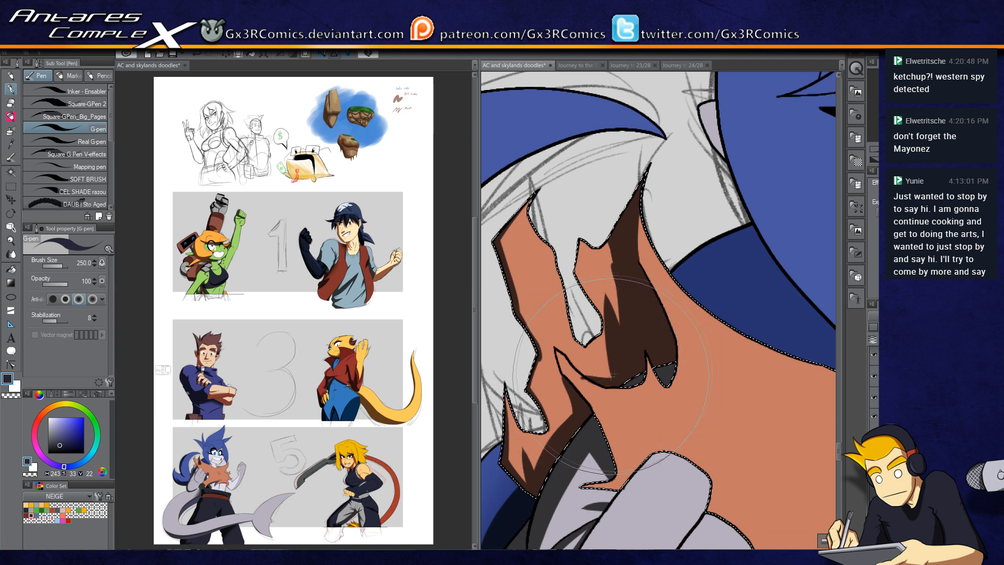
key("c")
key("c")
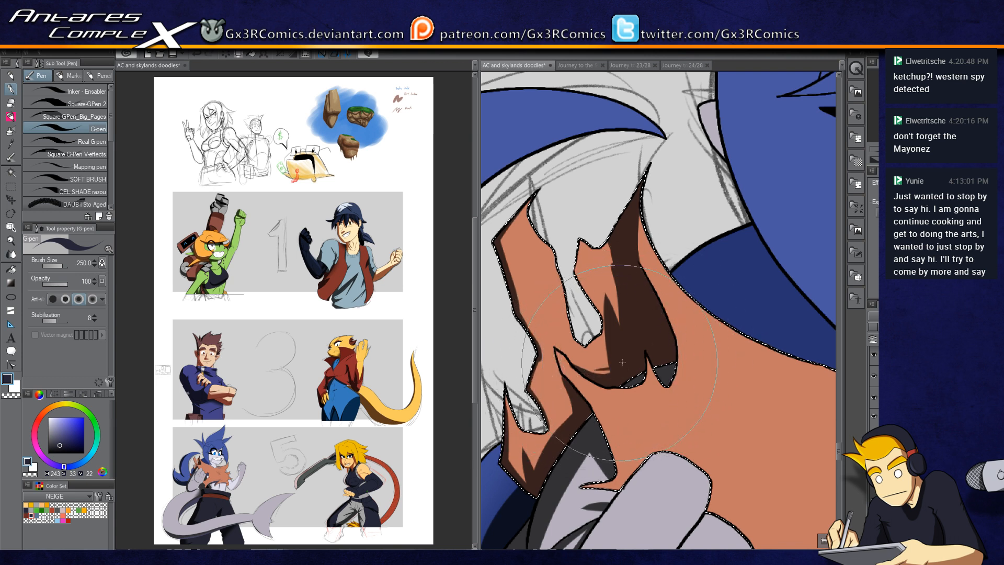
left_click_drag(609, 360, 576, 357)
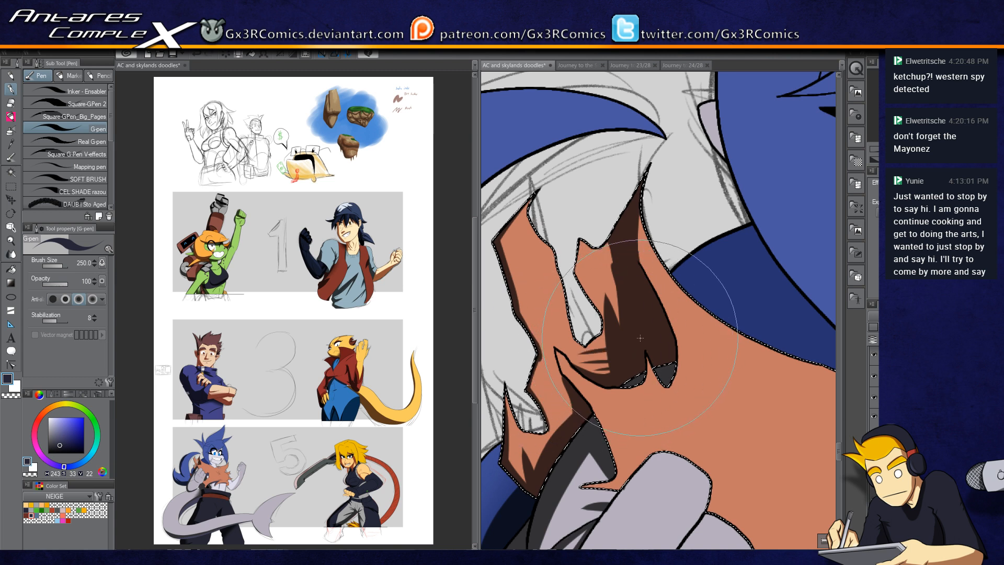
mouse_move(617, 284)
left_mouse_down()
mouse_move(578, 287)
mouse_move(582, 265)
mouse_move(611, 293)
left_mouse_up()
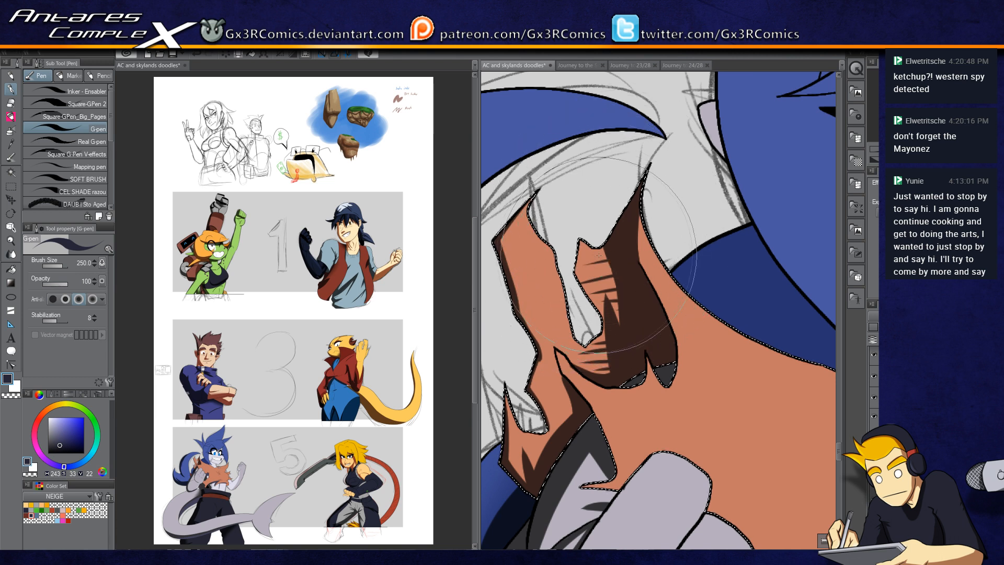
Step: Refine the face's dark shadow edges near the mouth with G-pen strokes, toggling transparent colour to trim them
left_click_drag(559, 362, 568, 403)
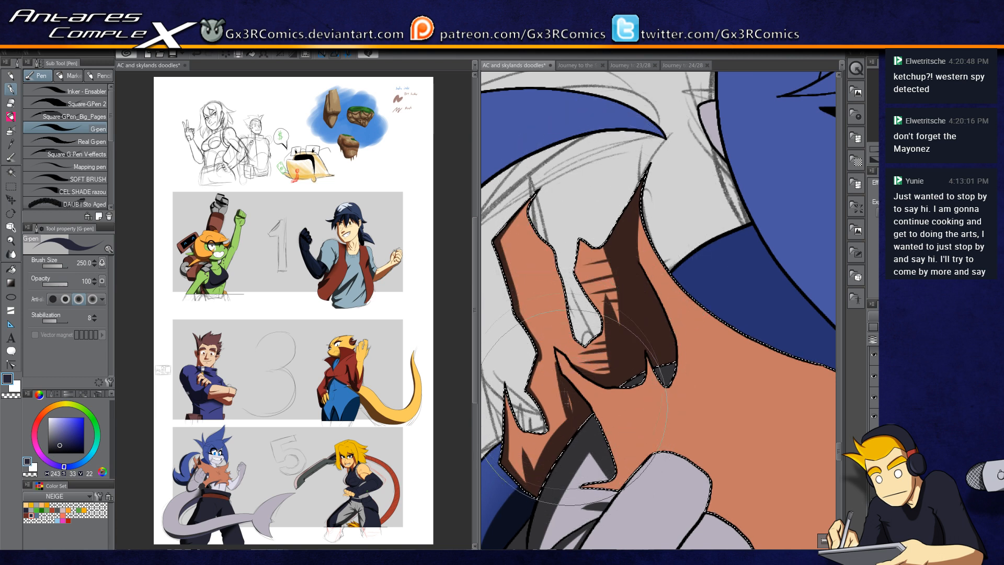
key("c")
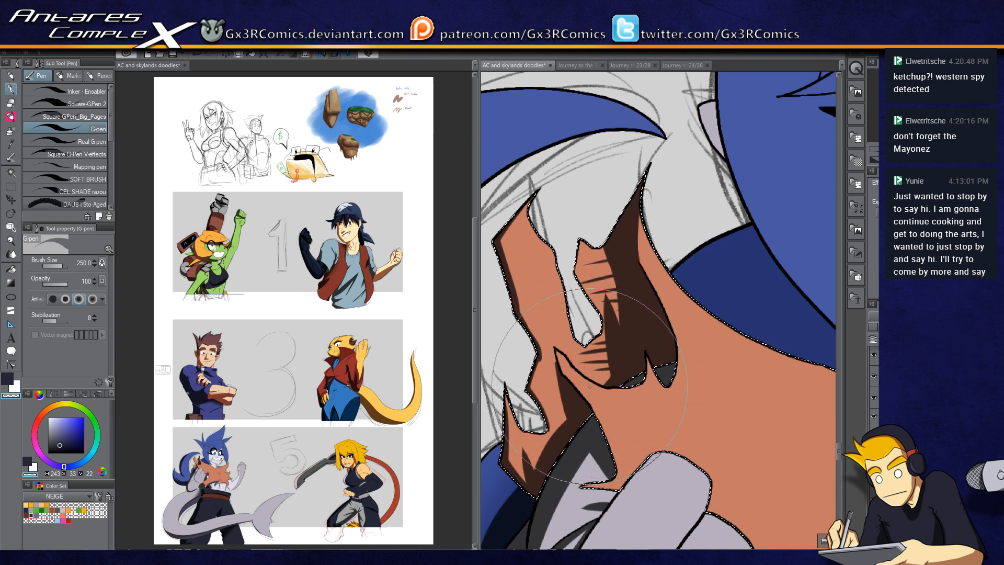
key("c")
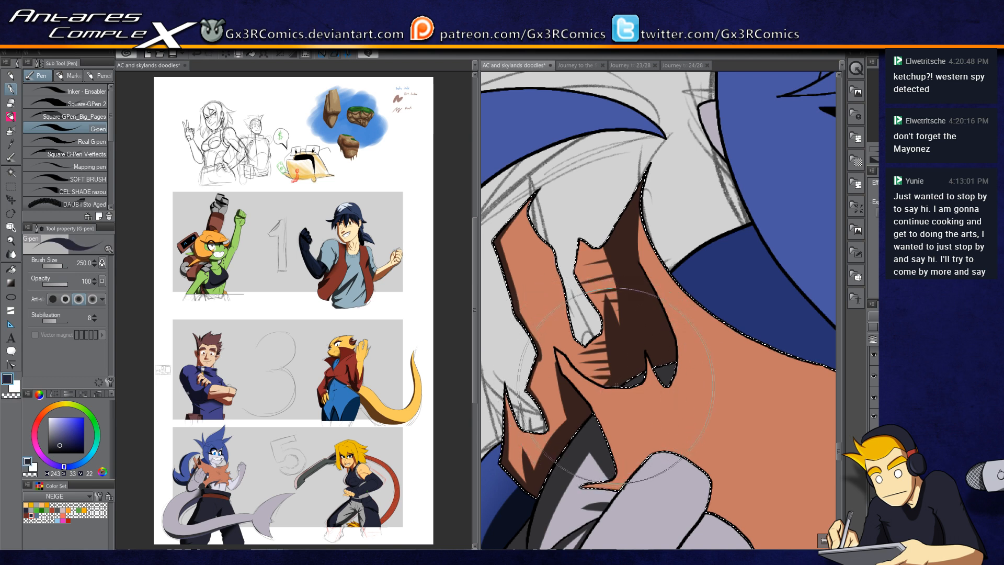
key("c")
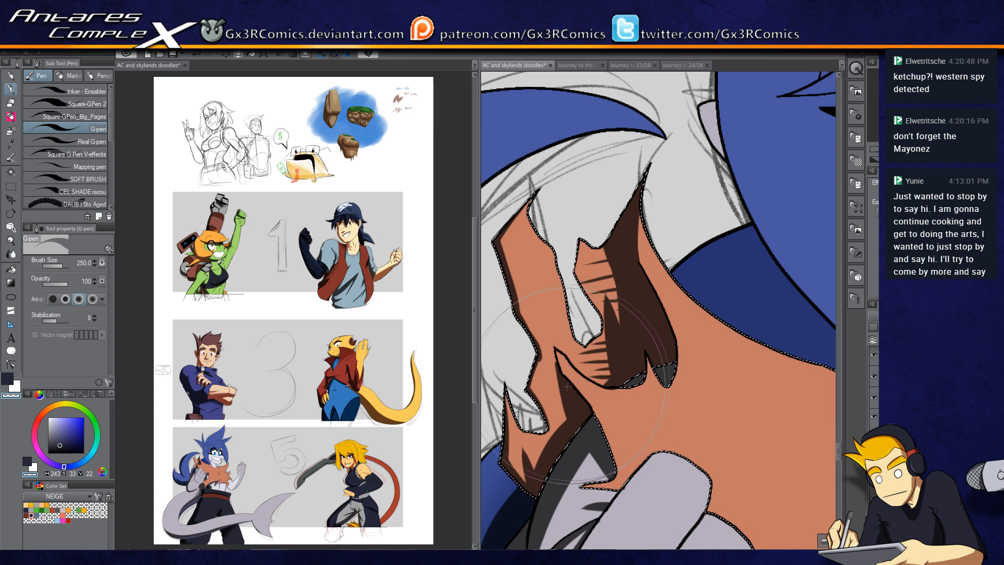
left_click_drag(686, 326, 587, 319)
mouse_move(654, 365)
left_mouse_down()
mouse_move(625, 419)
mouse_move(497, 453)
mouse_move(460, 491)
left_mouse_up()
Step: Auto-select the grey neck below the chin, paint a dark shadow under the jaw with the G-pen, then deselect
key("w")
left_click(554, 334)
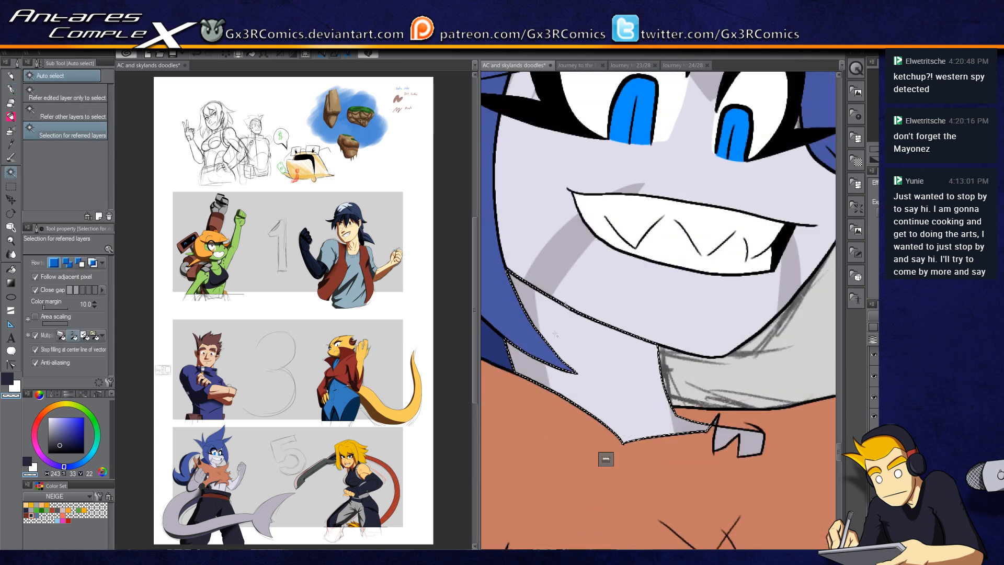
key("p")
key("c")
left_click_drag(662, 294, 705, 298)
mouse_move(553, 266)
left_mouse_down()
mouse_move(624, 323)
mouse_move(686, 284)
mouse_move(695, 342)
left_mouse_up()
mouse_move(567, 296)
left_mouse_down()
mouse_move(700, 348)
mouse_move(703, 358)
left_mouse_up()
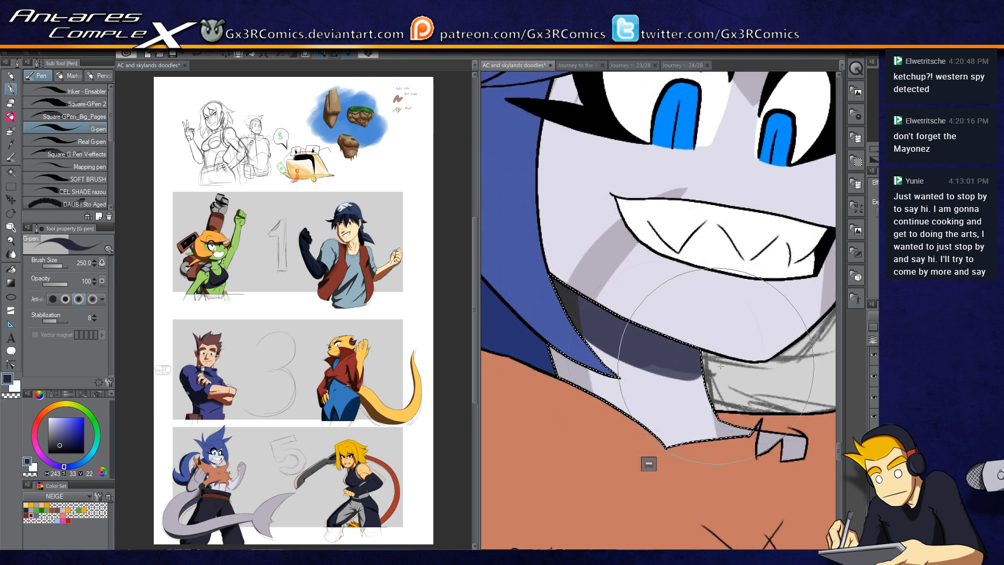
mouse_move(625, 392)
left_mouse_down()
mouse_move(652, 307)
mouse_move(616, 411)
mouse_move(619, 472)
left_mouse_up()
key("w")
left_click(612, 308)
key("ctrl+d")
Step: Sample the face's grey shadow colour with the eyedropper and auto-select the face skin for shading
key("x")
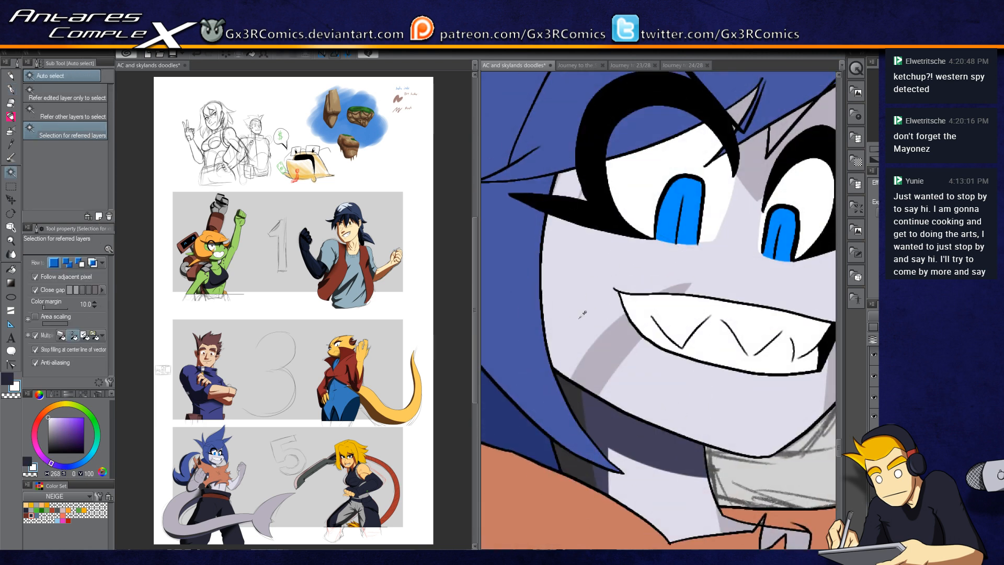
key("i")
left_click(627, 349)
key("w")
key("p")
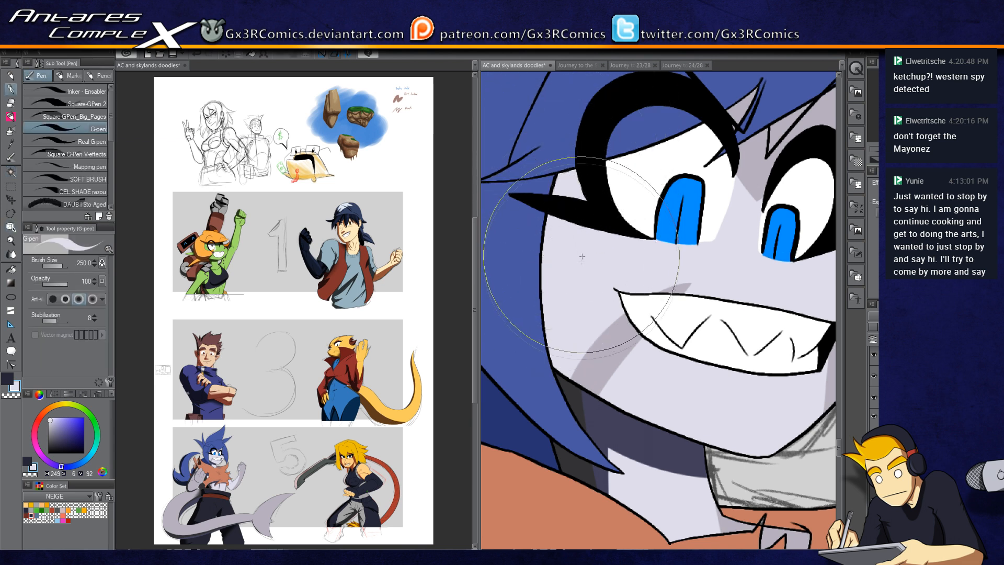
key("w")
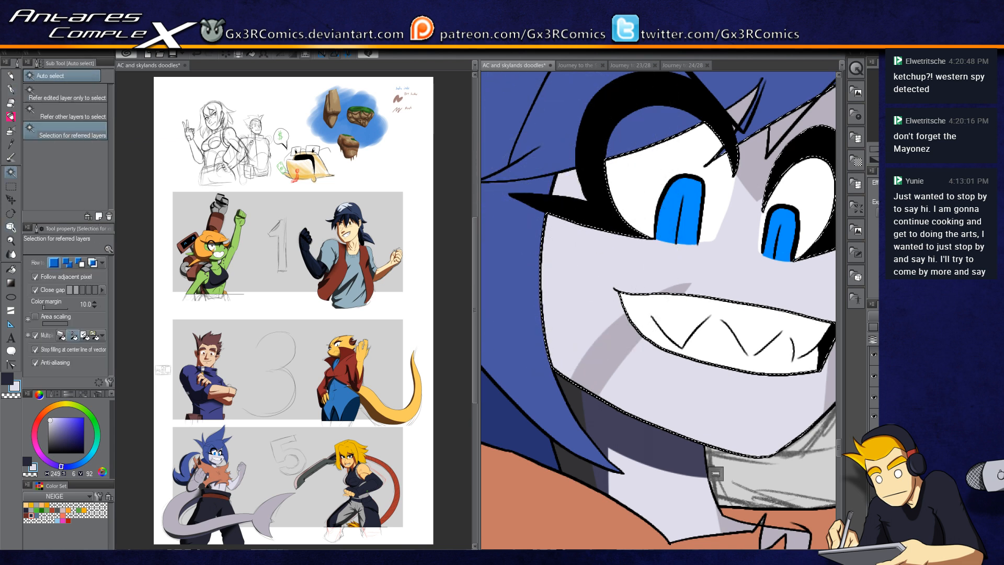
key("x")
key("p")
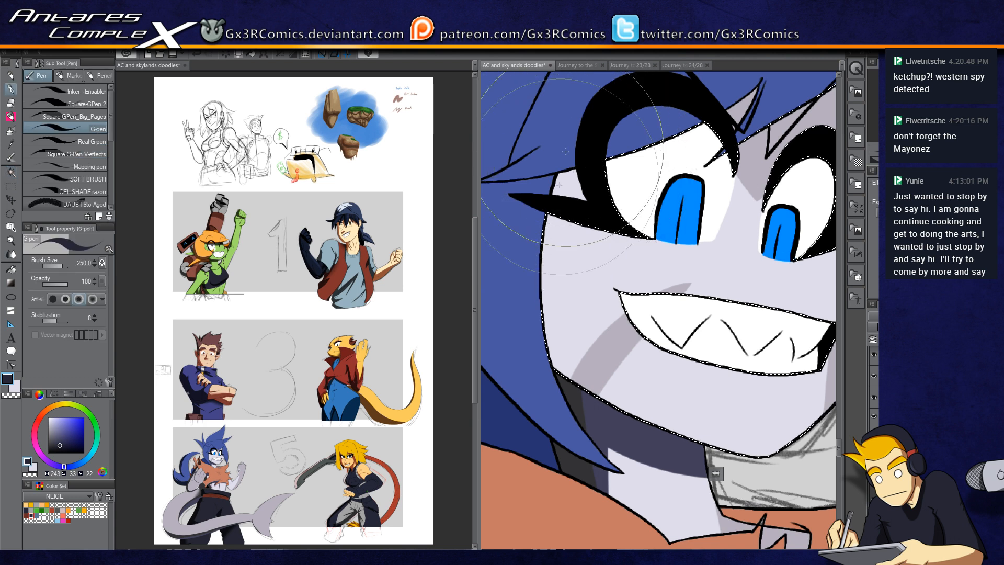
key("w")
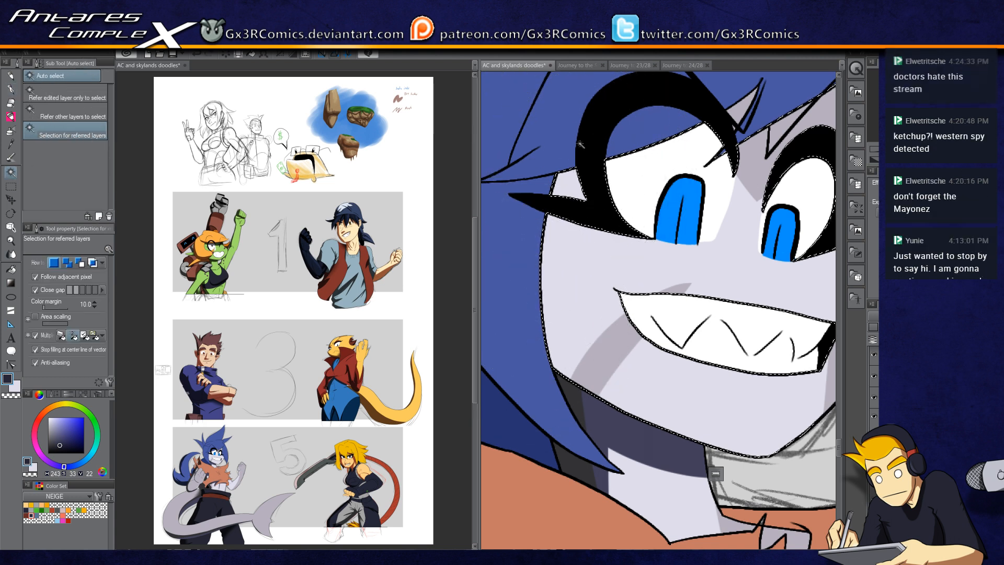
key("p")
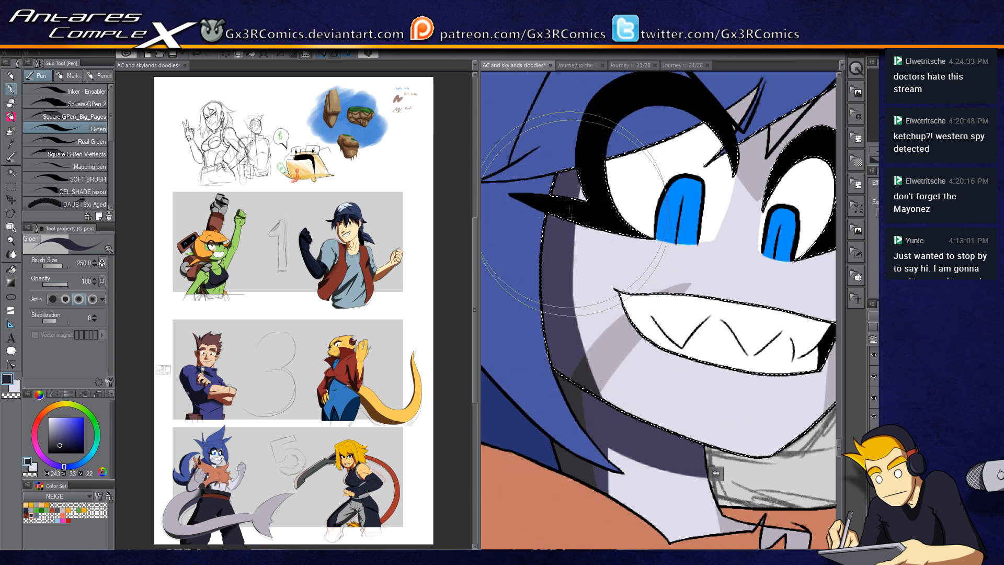
left_click_drag(639, 186, 596, 273)
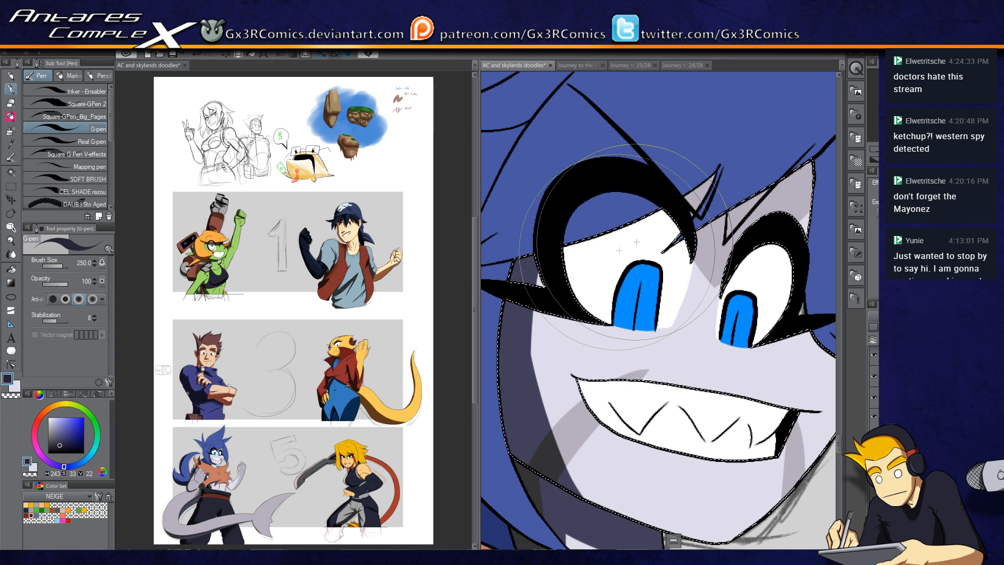
Step: Reselect the face skin around the eyes, sampling colours with the eyedropper and trying the Fill tool
key("w")
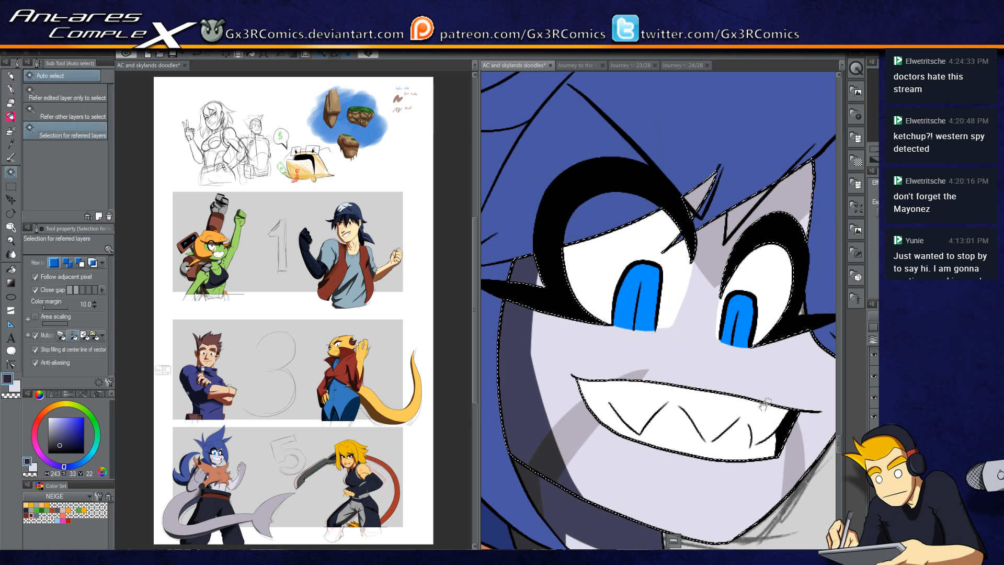
left_click_drag(827, 305, 768, 290)
left_click(746, 303)
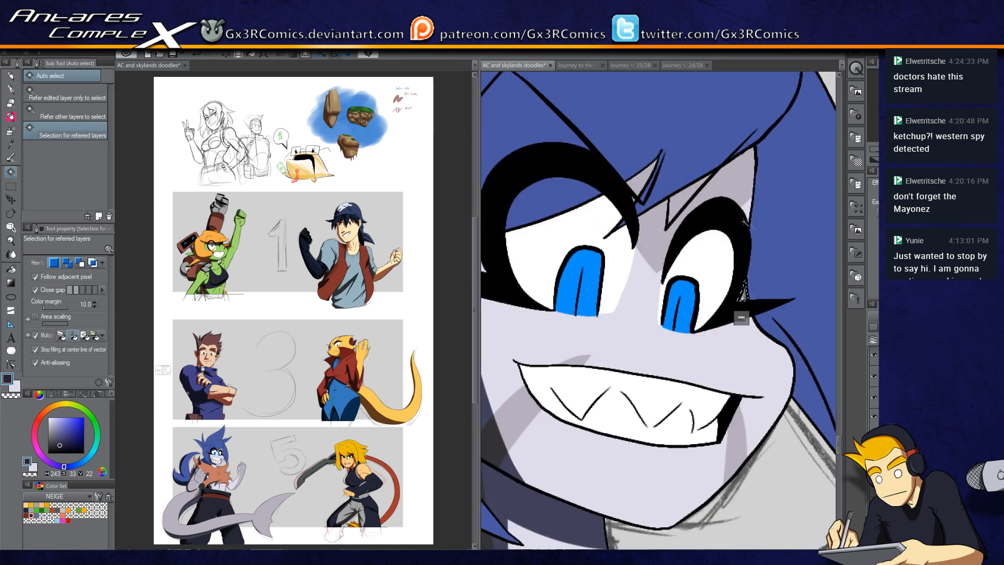
key("i")
key("w")
key("x")
key("i")
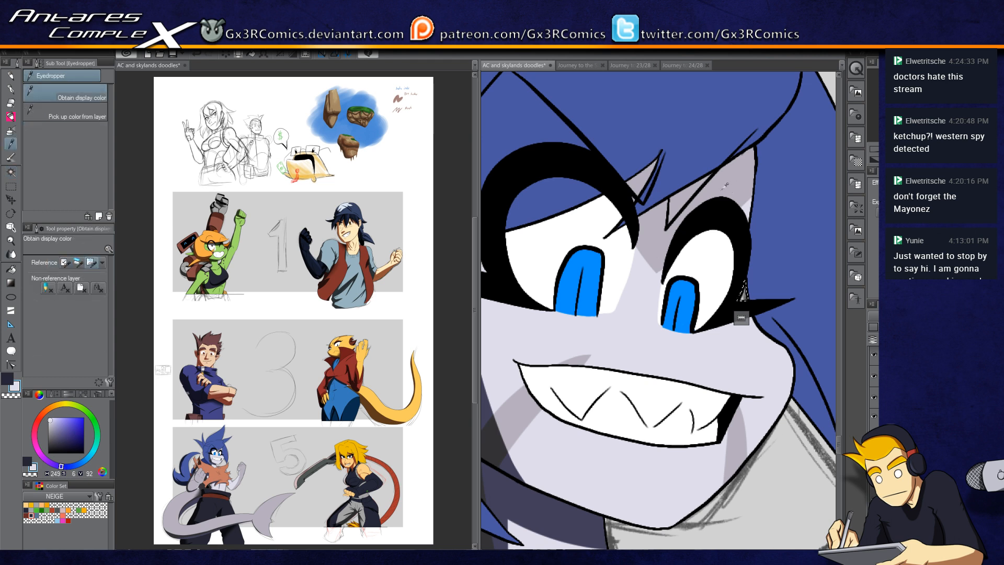
left_click(725, 191)
key("w")
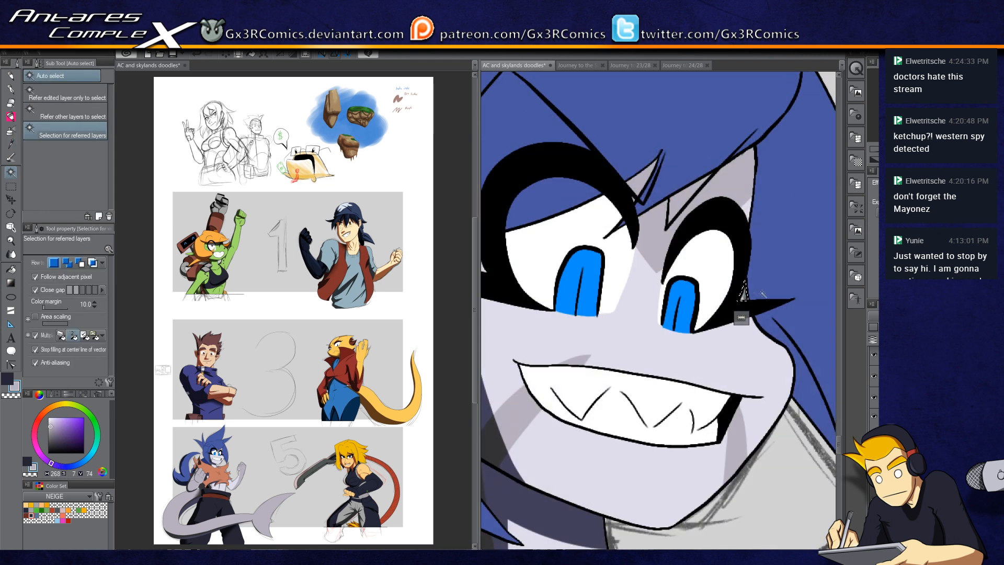
key("g")
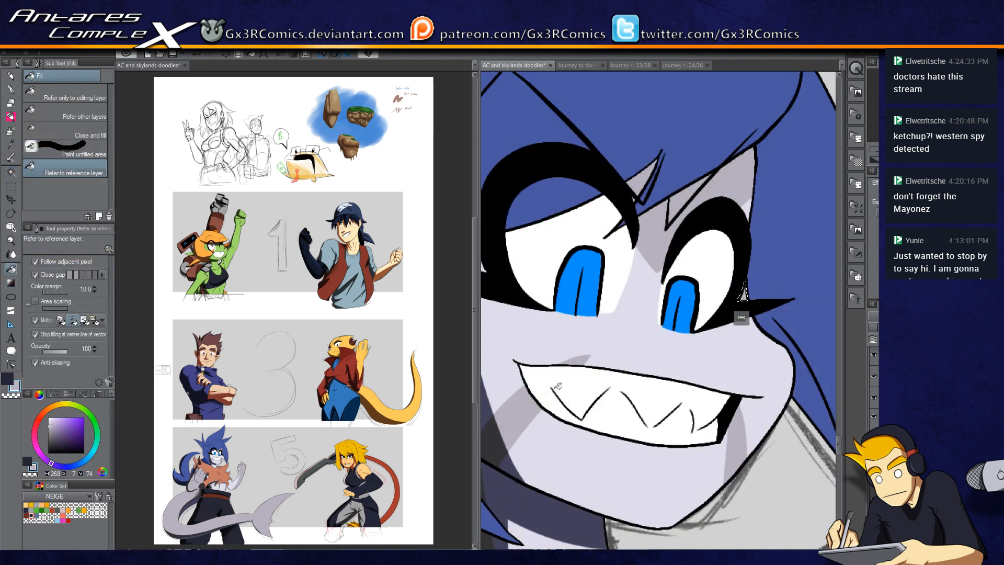
key("i")
key("g")
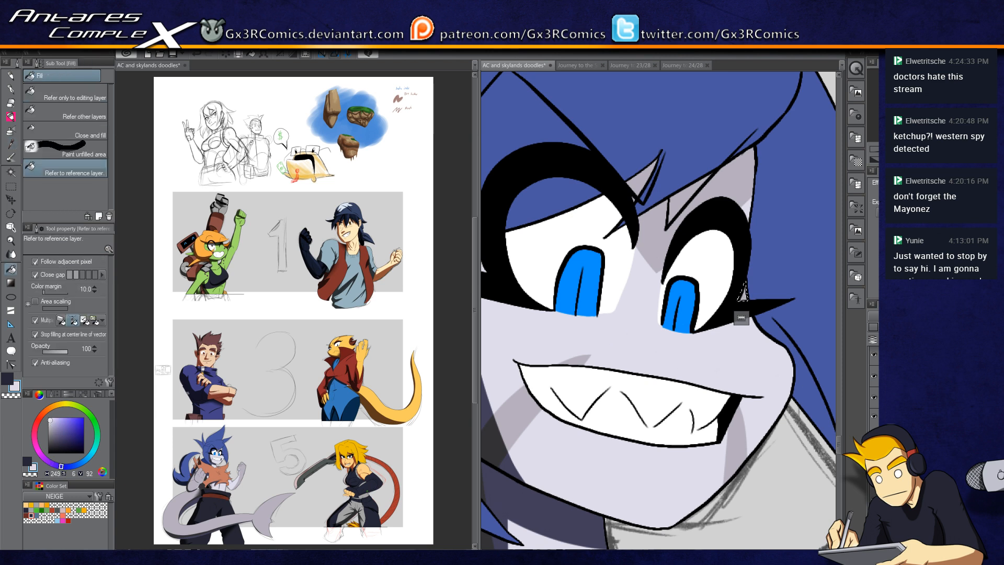
key("i")
key("g")
left_click_drag(646, 256, 682, 267)
key("w")
left_click(679, 231)
left_click_drag(513, 278, 574, 255)
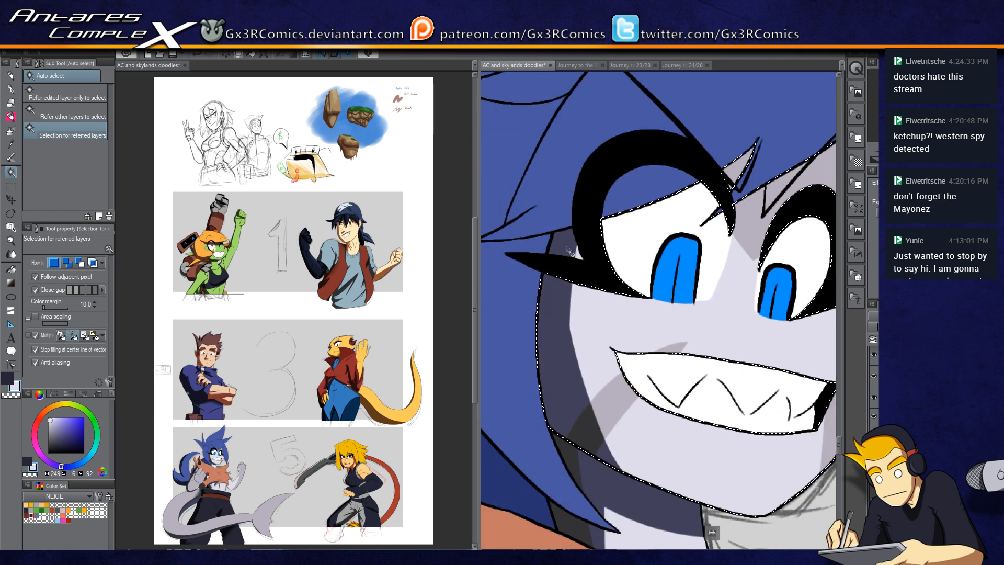
Step: Paint a dark shadow across the forehead above the eyes with the G-pen
key("p")
key("x")
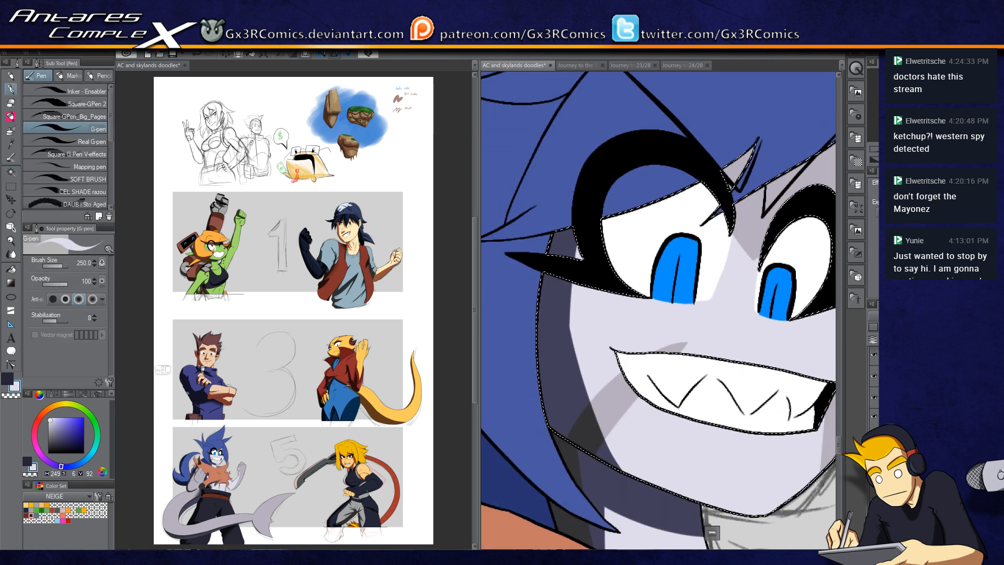
left_click_drag(782, 150, 465, 304)
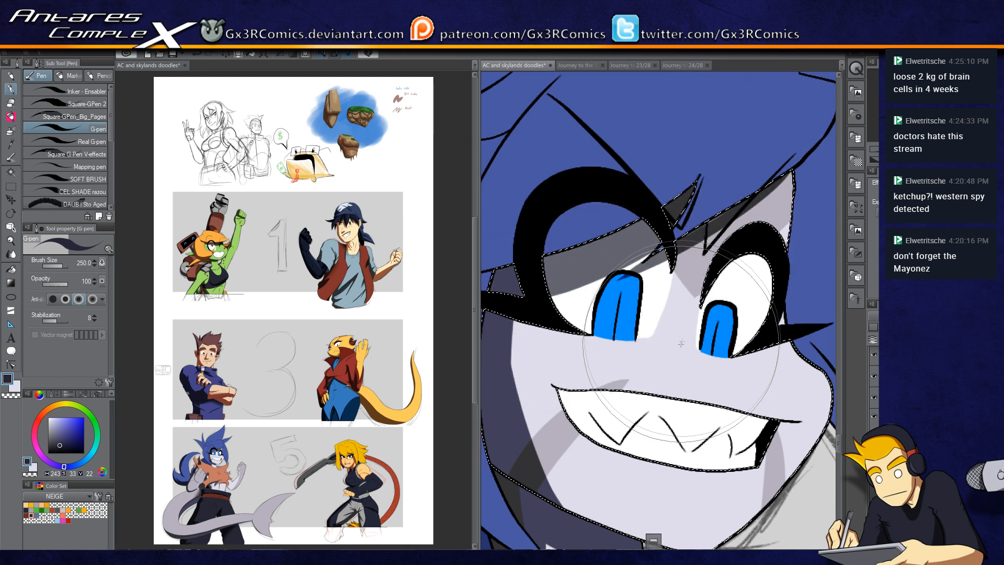
Step: Auto-select the blue hair beside the face and paint a shadow stroke down its edge
scroll(665, 448, "down", 4)
left_click_drag(665, 448, 725, 335)
key("w")
left_click(625, 308)
key("p")
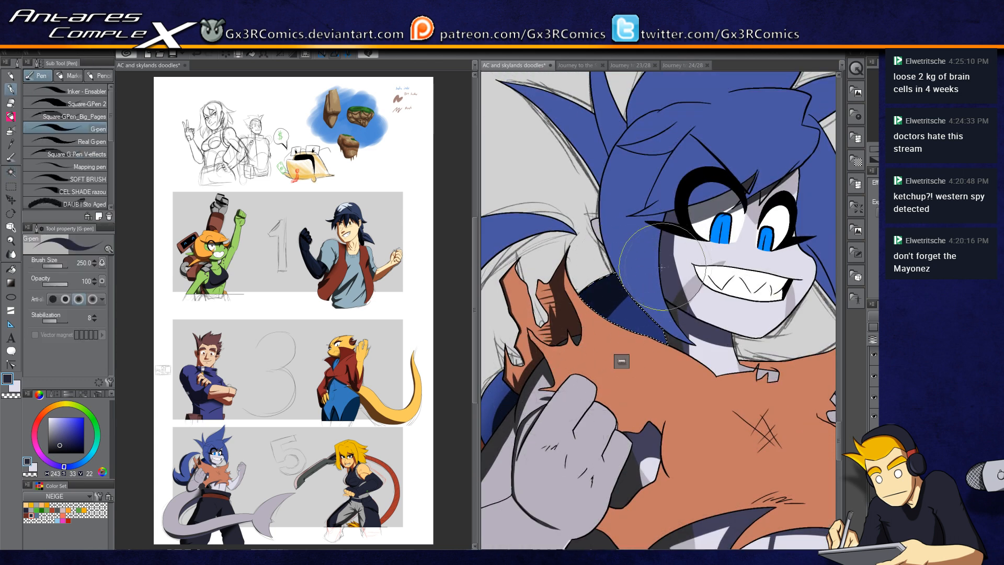
left_click_drag(596, 296, 584, 381)
key("w")
key("p")
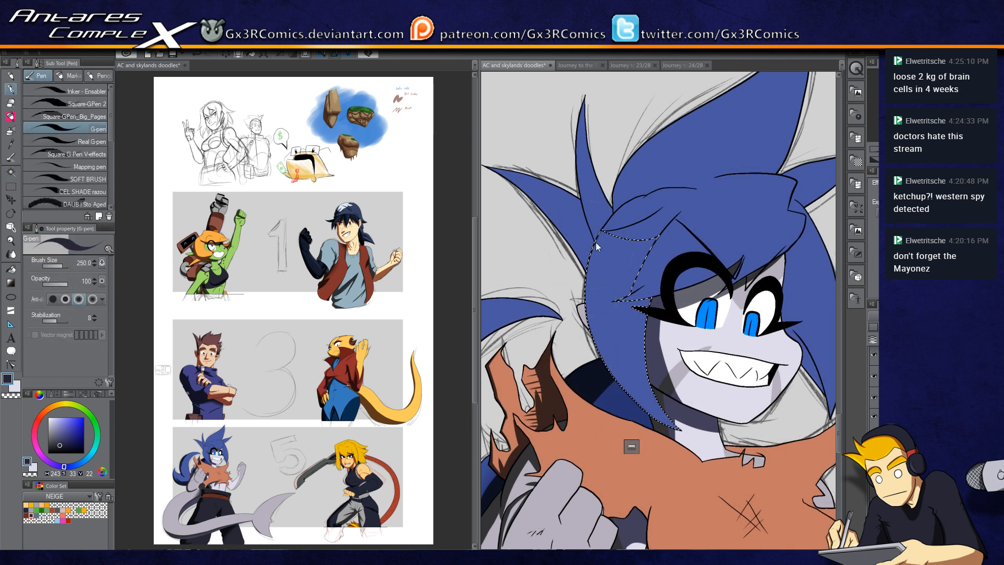
Step: Paint dark shadow strips along the blue hair bangs and spikes with G-pen strokes
scroll(596, 241, "up", 1)
key("w")
key("p")
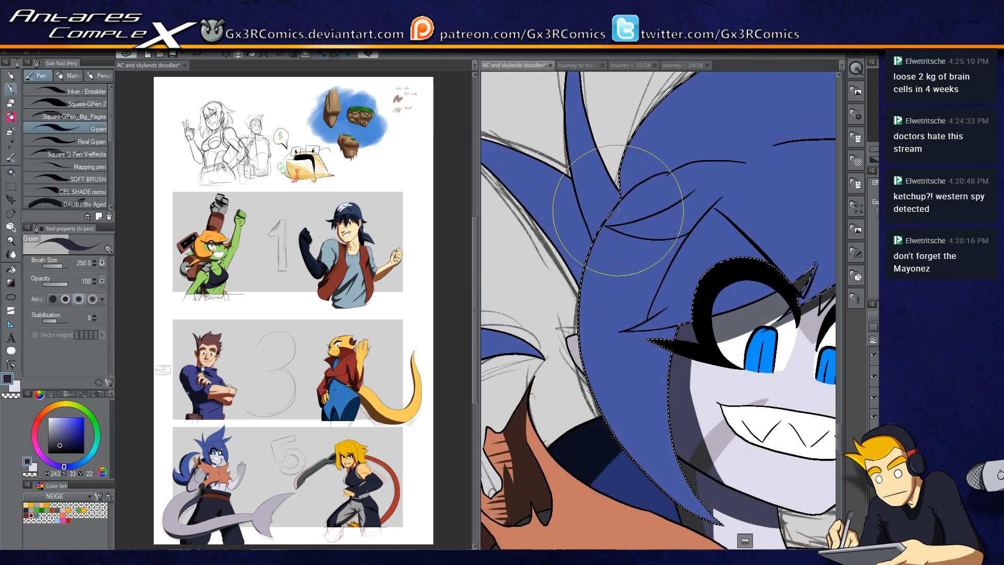
left_click_drag(598, 389, 637, 450)
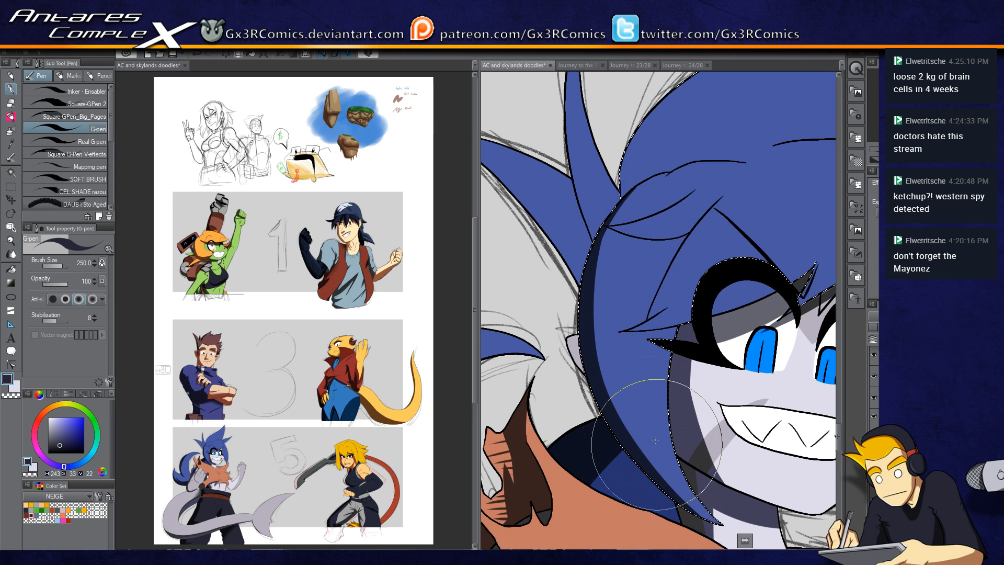
left_click_drag(657, 175, 605, 384)
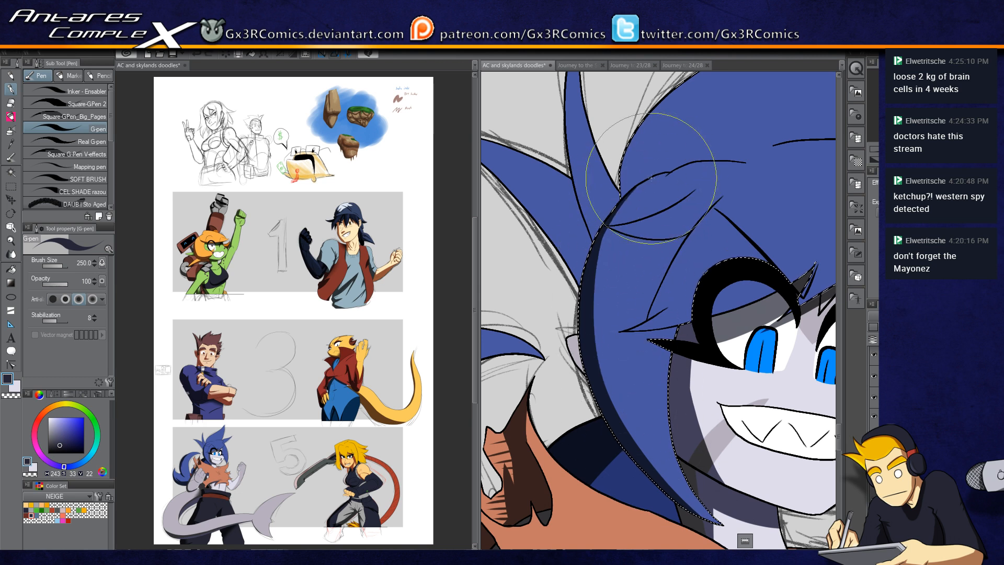
left_click_drag(671, 171, 620, 422)
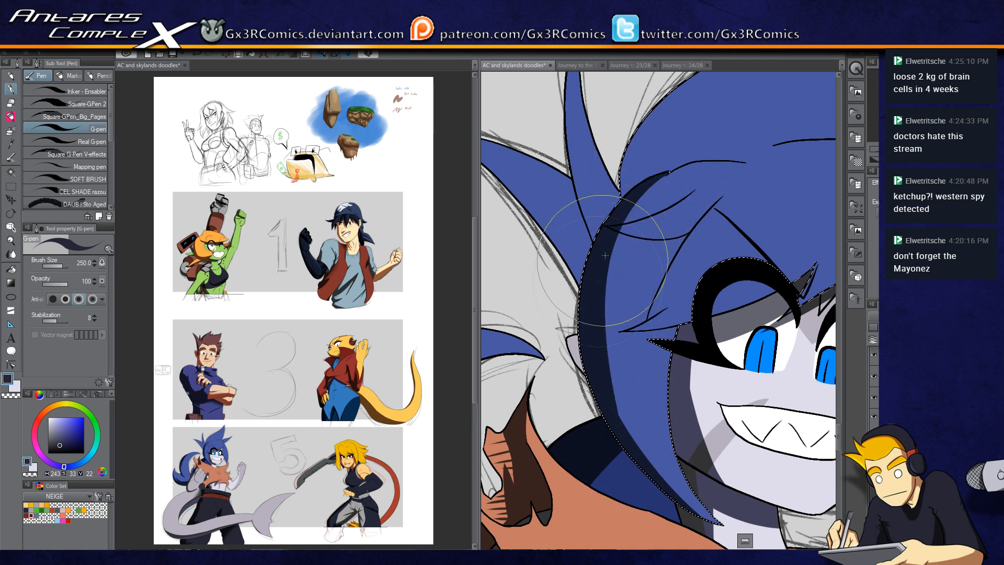
left_click_drag(593, 298, 711, 524)
mouse_move(671, 171)
left_mouse_down()
mouse_move(622, 314)
mouse_move(638, 219)
mouse_move(623, 314)
left_mouse_up()
left_click_drag(597, 240, 721, 366)
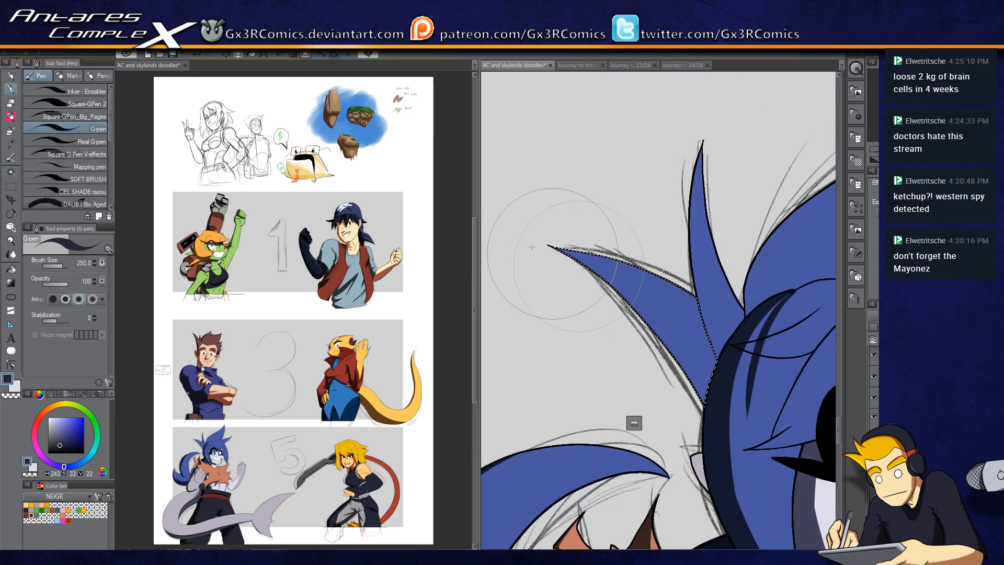
left_click_drag(545, 244, 737, 454)
left_click_drag(553, 248, 744, 450)
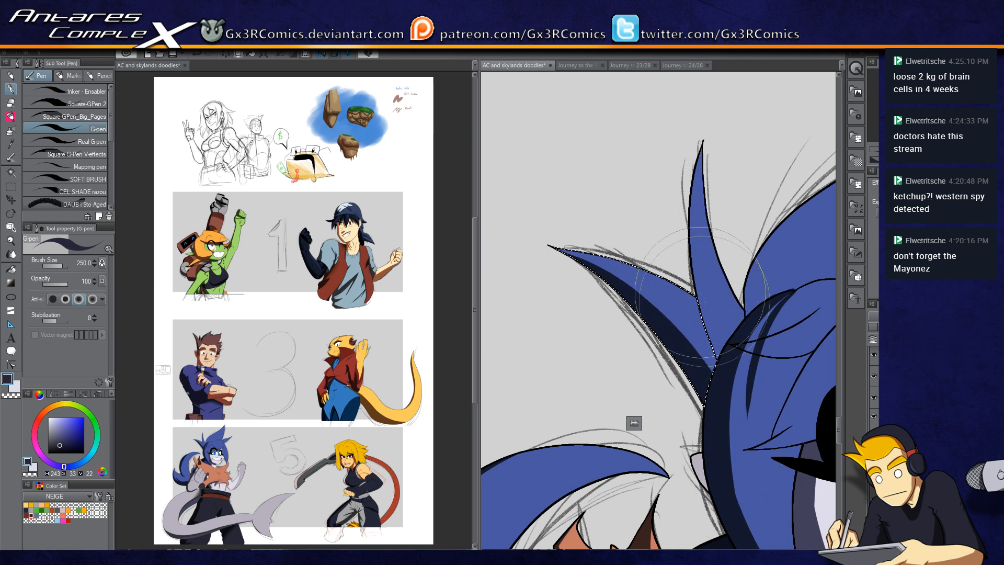
left_click_drag(688, 241, 732, 457)
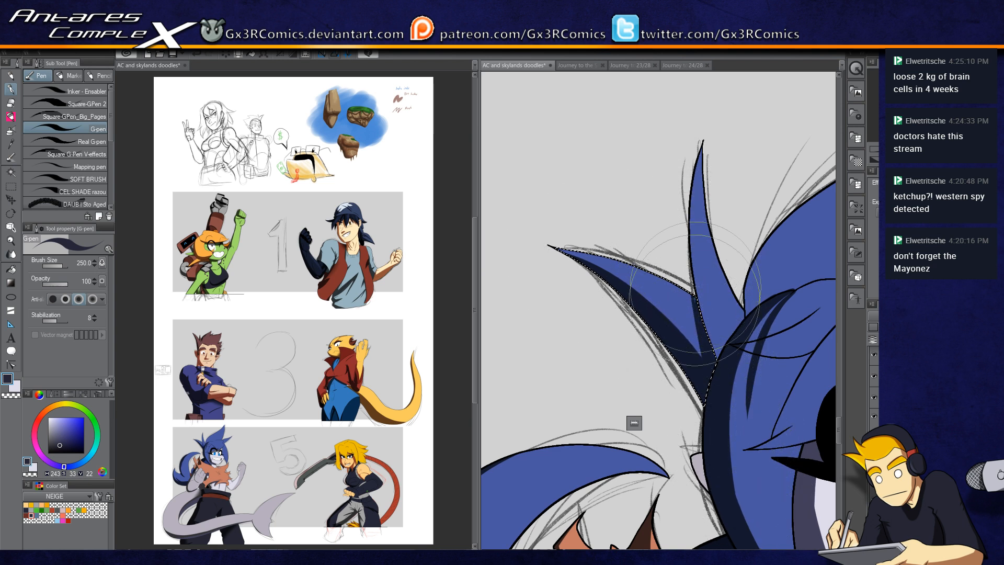
Step: Select an upper hair spike, shade it with the G-pen, undoing one stroke, then deselect
key("w")
left_click(706, 259)
key("p")
left_click_drag(701, 142, 738, 404)
key("ctrl+z")
mouse_move(701, 157)
left_mouse_down()
mouse_move(734, 358)
mouse_move(605, 309)
left_mouse_up()
key("ctrl+d")
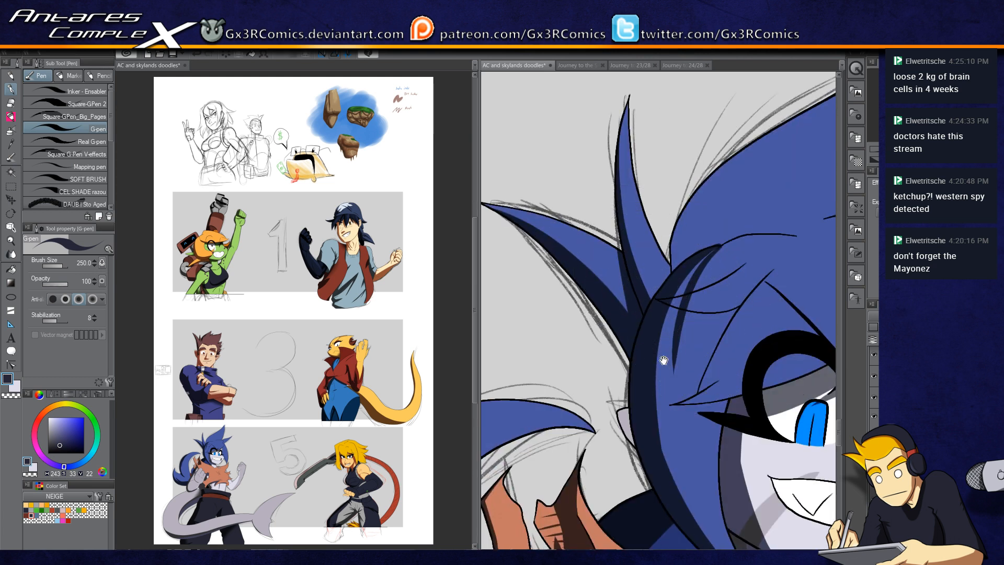
Step: Auto-select a blue hair strand beside the eye and paint dark shadow strokes along it with the G-pen, then deselect
left_click_drag(663, 358, 610, 367)
key("w")
scroll(643, 309, "up", 2)
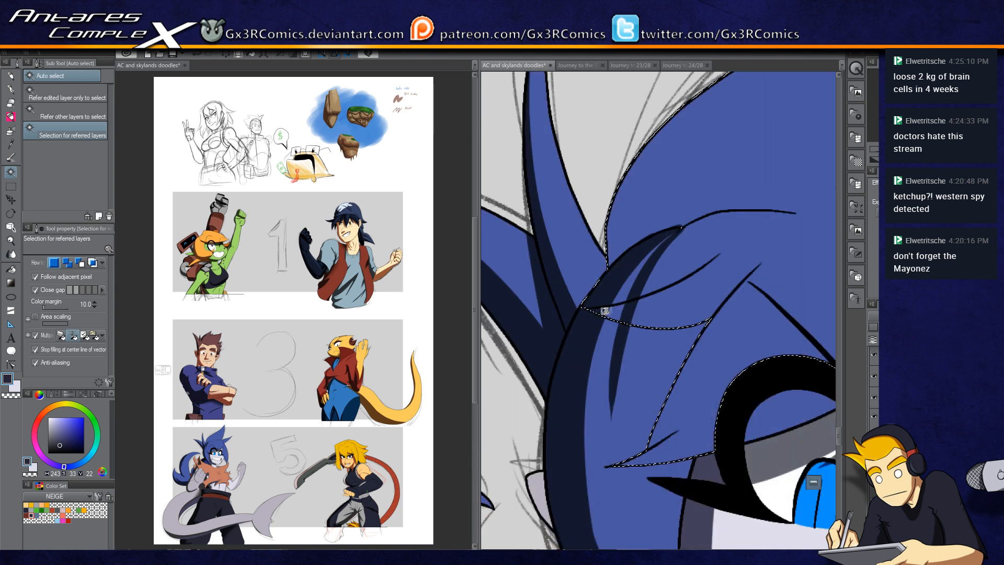
key("e")
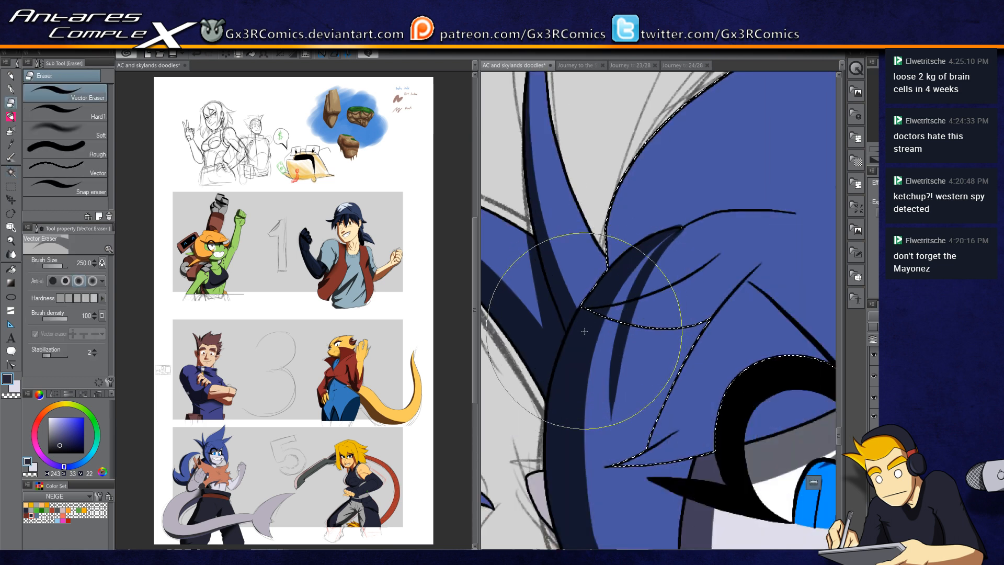
key("w")
left_click(592, 324)
key("p")
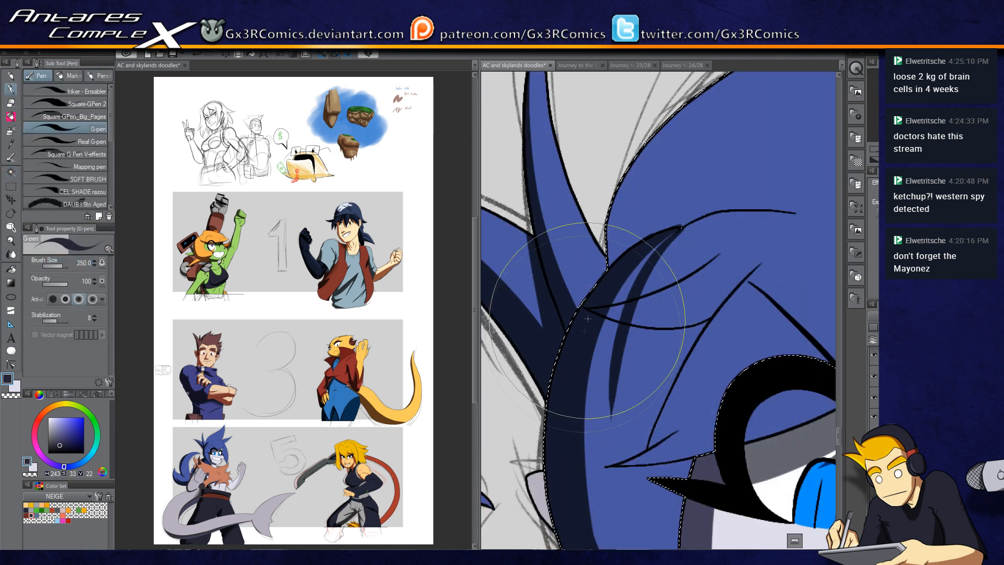
key("c")
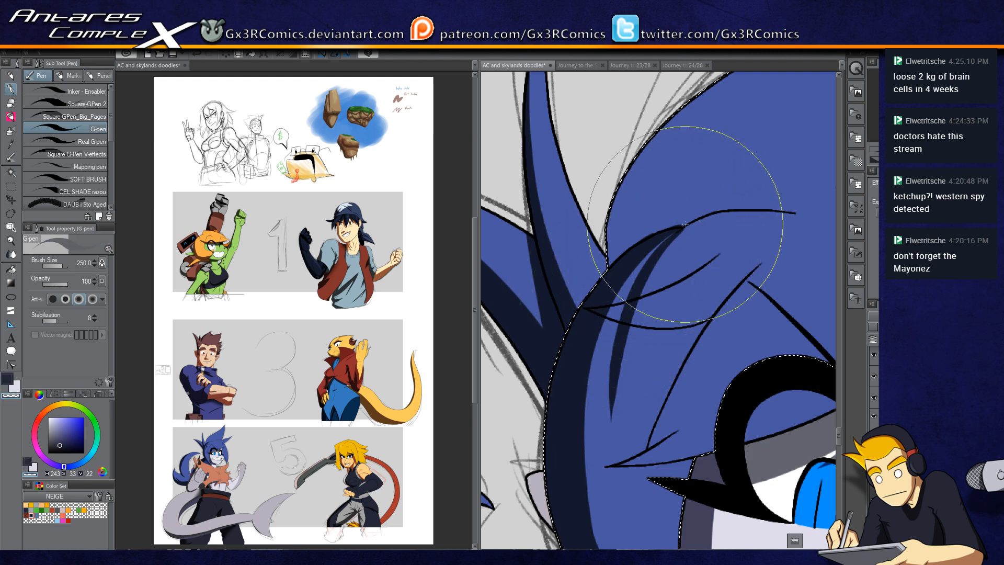
key("c")
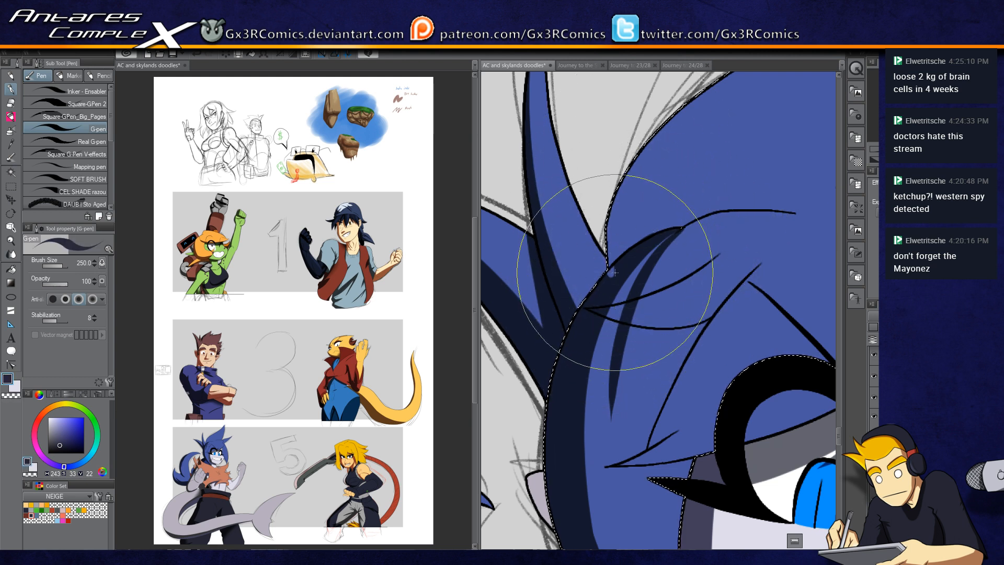
left_click_drag(656, 138, 619, 253)
left_click_drag(663, 164, 594, 286)
left_click_drag(565, 369, 675, 209)
left_click_drag(592, 388, 672, 186)
key("ctrl+d")
Step: Shrink the vector eraser to 100 and erase part of the shadow inside the selected strand, then deselect
key("w")
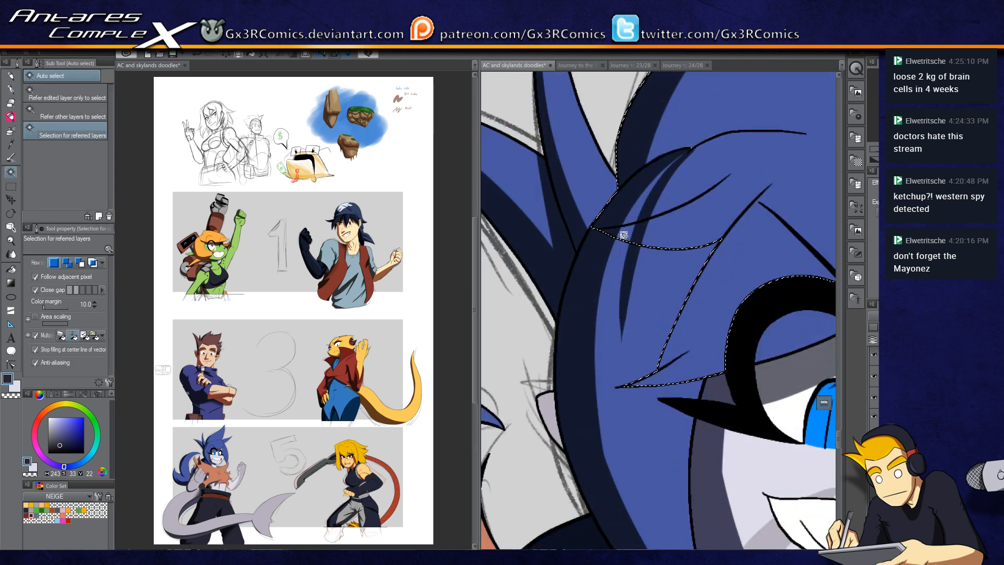
key("e")
key("bracketleft")
key("bracketleft")
key("bracketleft")
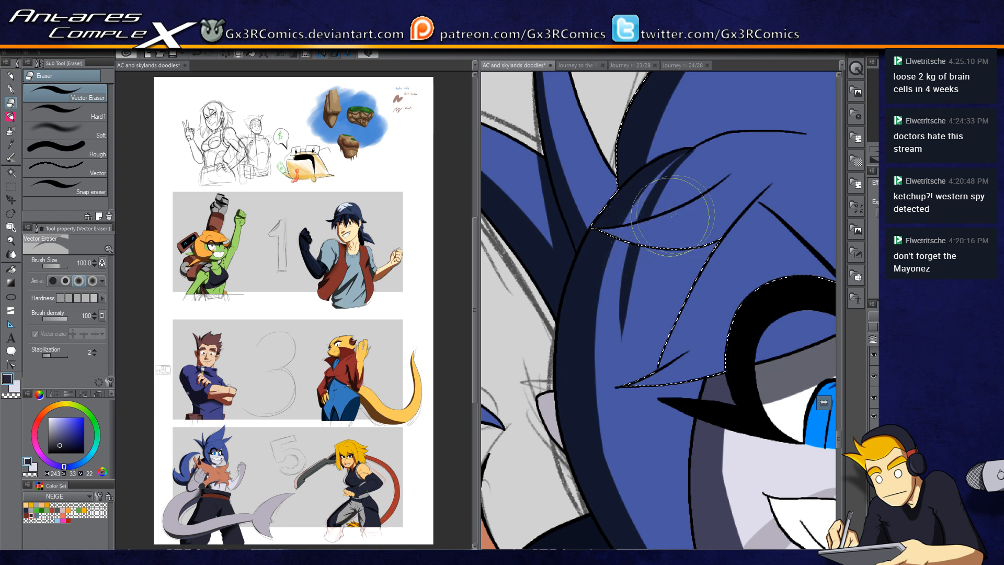
left_click_drag(663, 226, 609, 250)
key("ctrl+d")
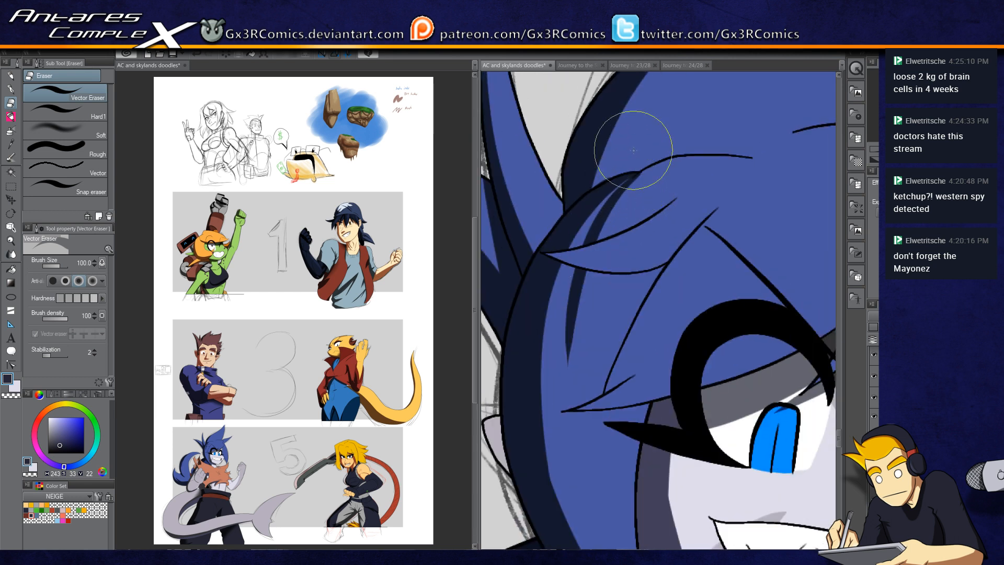
Step: Auto-select the front hair mass over the forehead and paint shadow strokes along its lower edge above the eyes, then deselect
key("p")
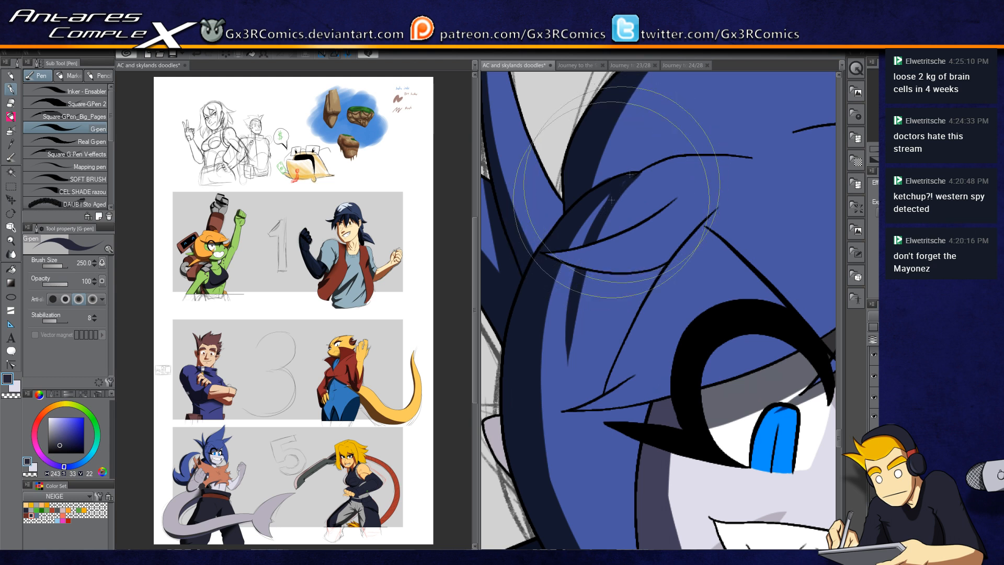
scroll(570, 194, "down", 2)
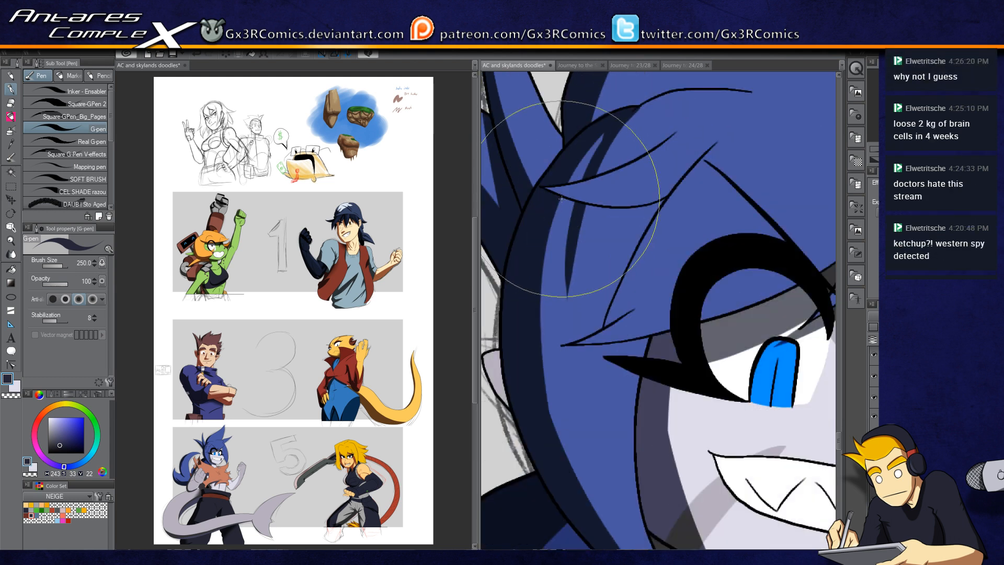
left_click_drag(554, 371, 618, 284)
key("w")
left_click(564, 276)
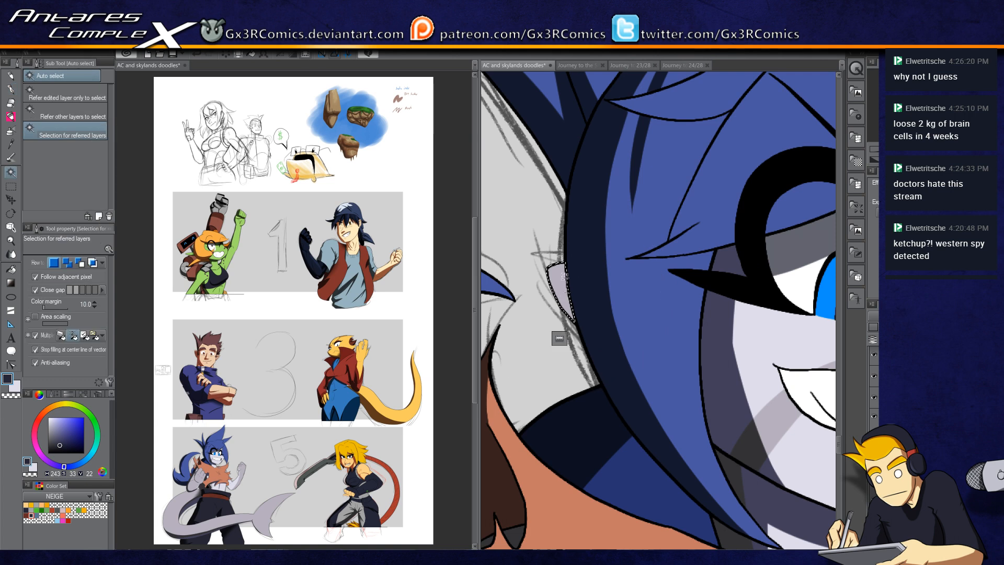
key("p")
left_click_drag(698, 77, 651, 281)
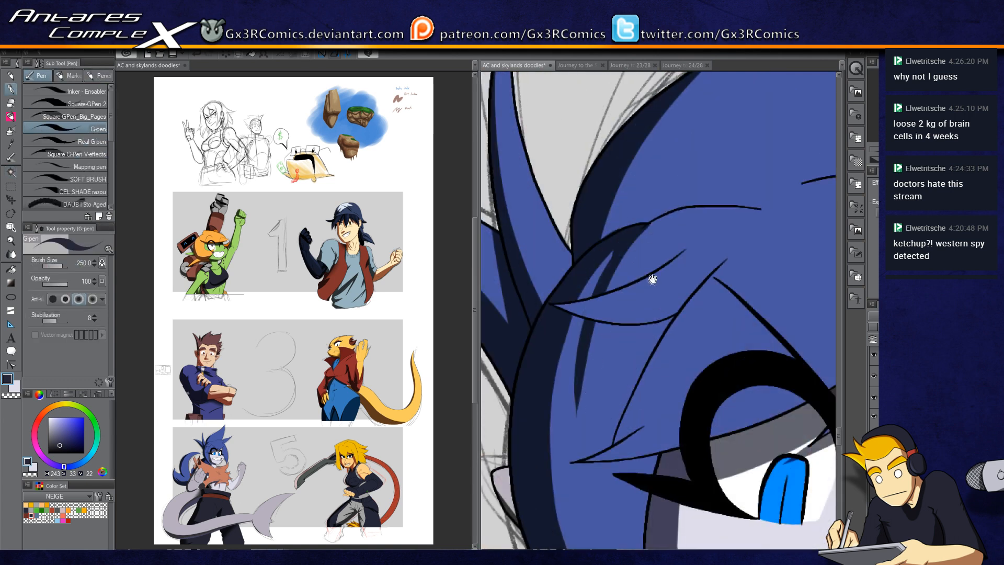
scroll(651, 280, "down", 5)
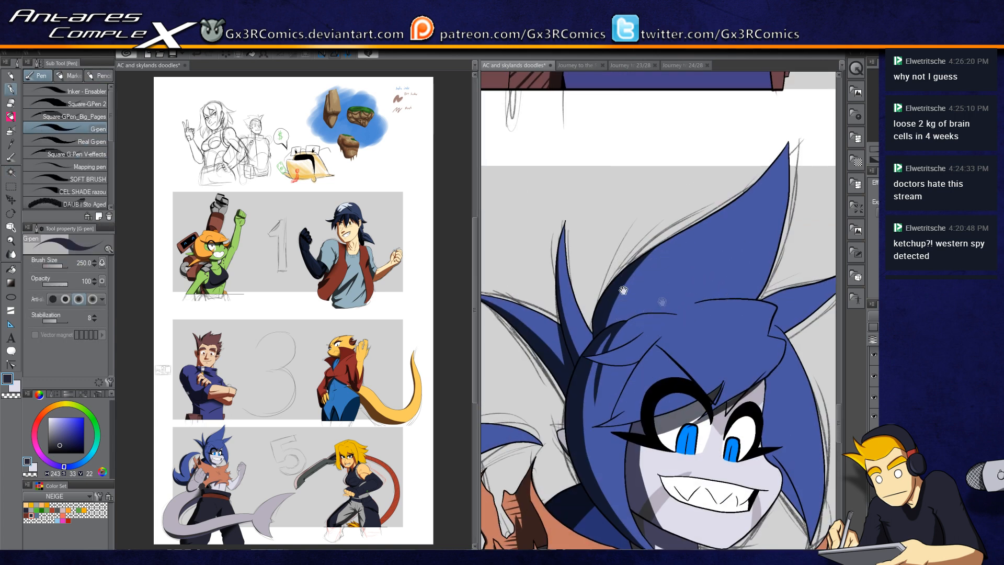
left_click_drag(661, 302, 584, 279)
key("w")
key("p")
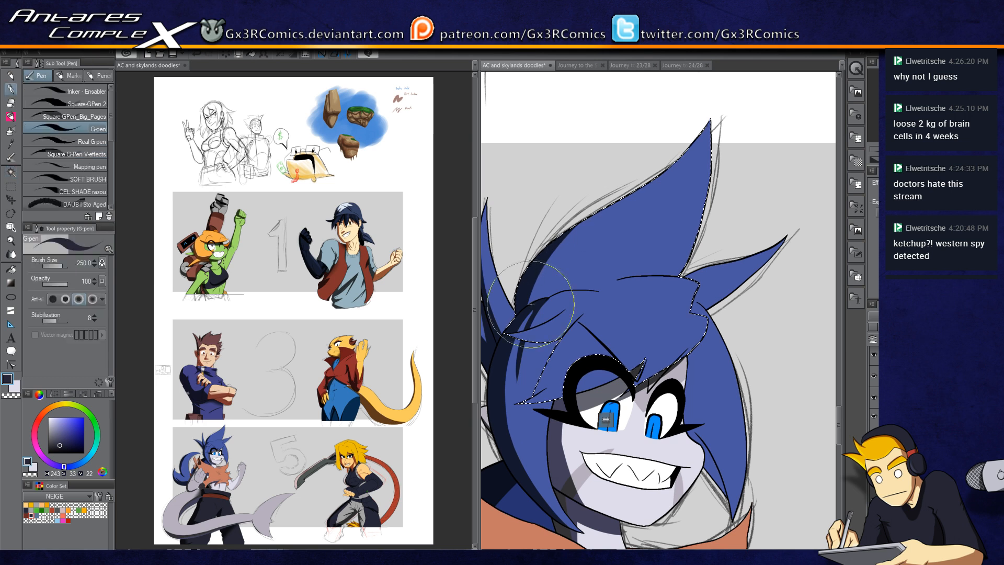
mouse_move(711, 111)
left_mouse_down()
mouse_move(681, 154)
mouse_move(612, 197)
mouse_move(708, 119)
mouse_move(637, 206)
left_mouse_up()
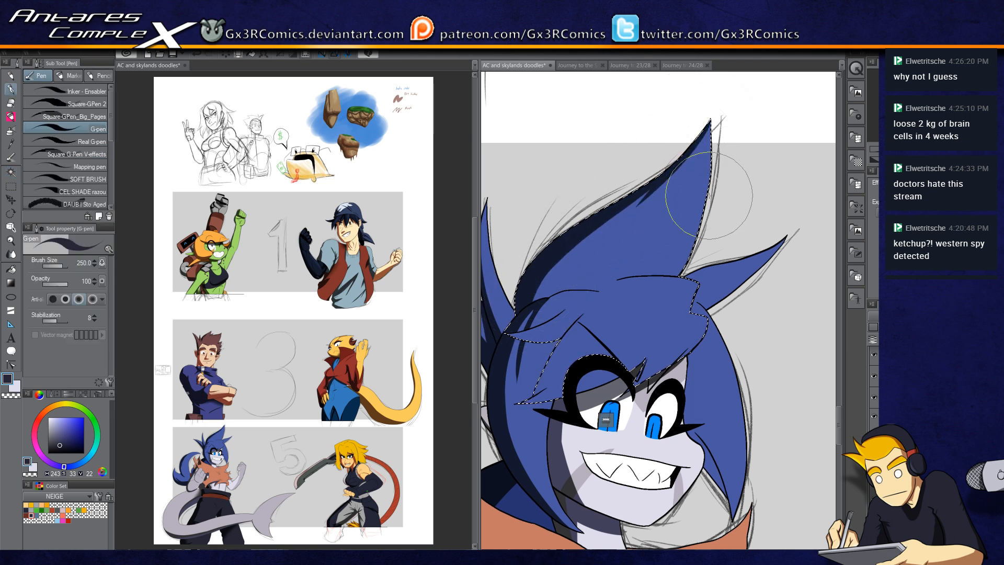
left_click_drag(677, 252, 674, 189)
key("w")
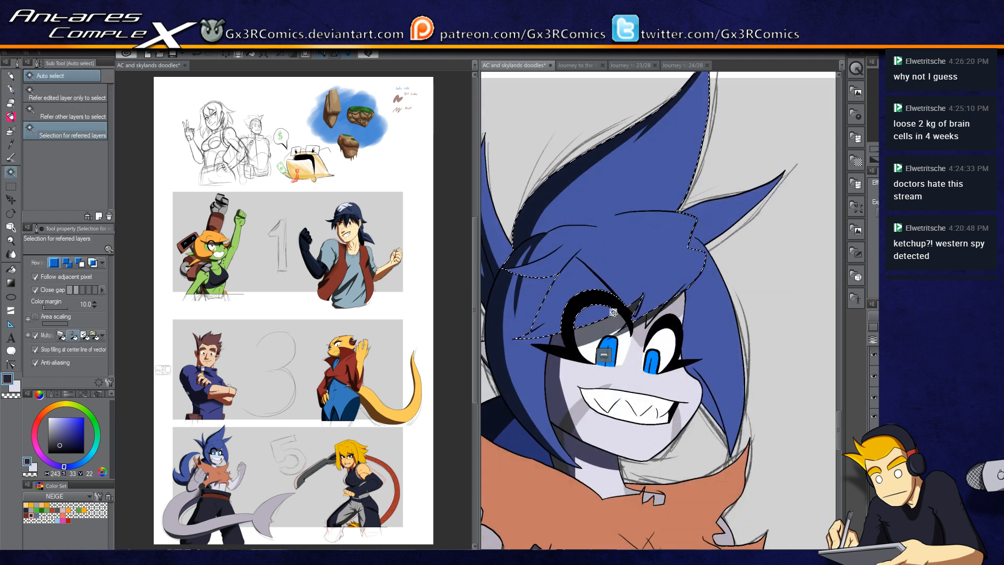
key("p")
scroll(531, 338, "up", 3)
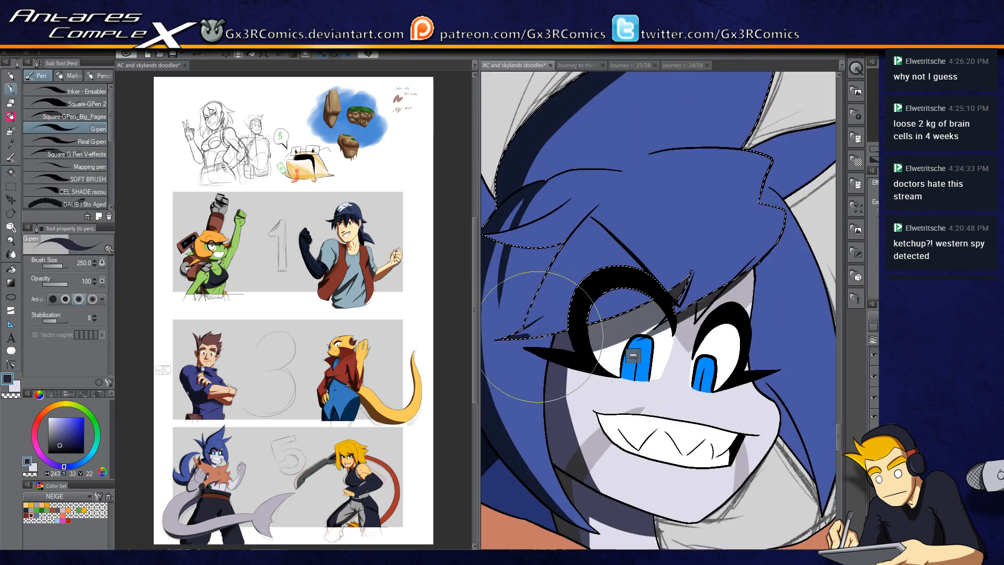
left_click_drag(538, 336, 717, 261)
left_click_drag(589, 332, 704, 274)
key("c")
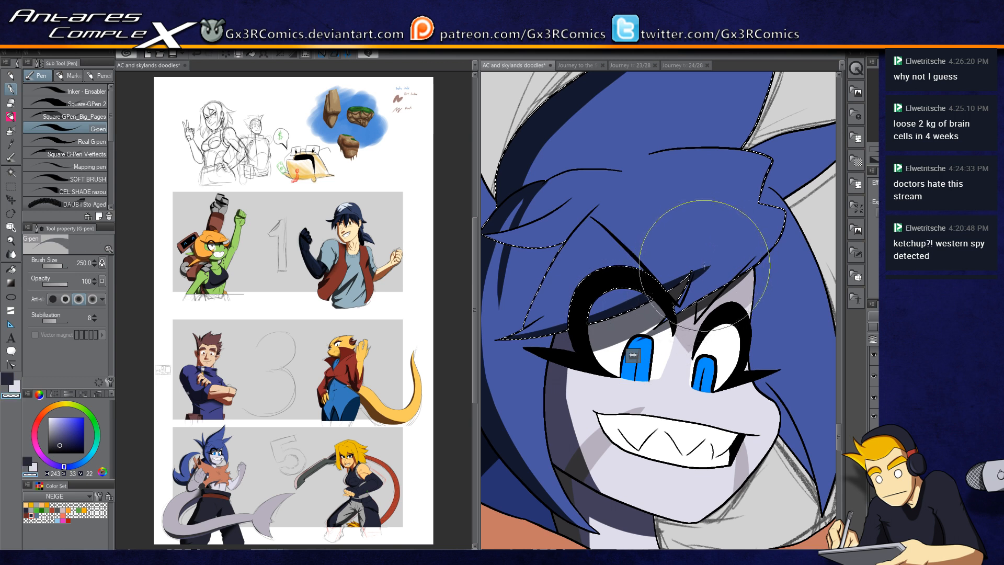
scroll(677, 289, "up", 2)
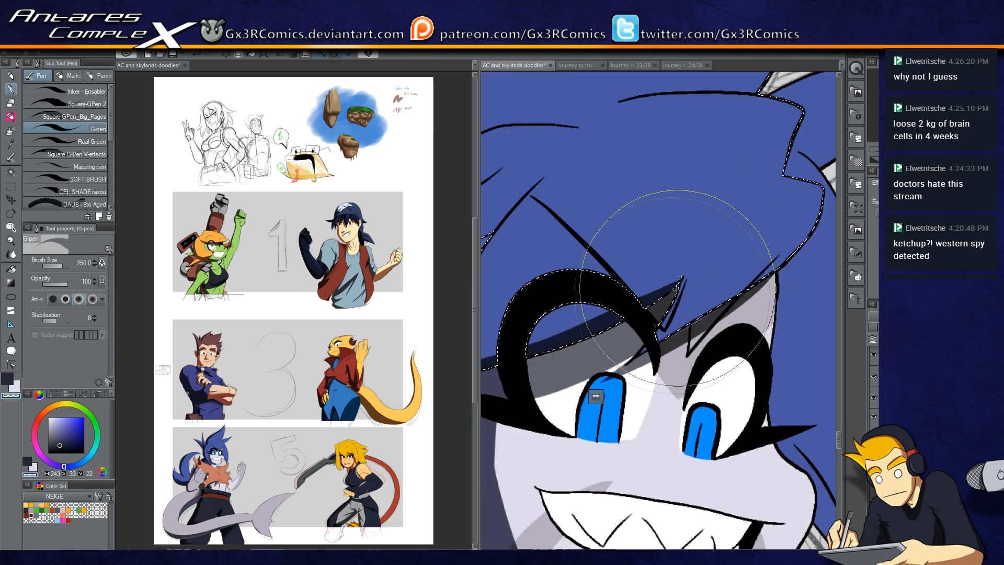
key("c")
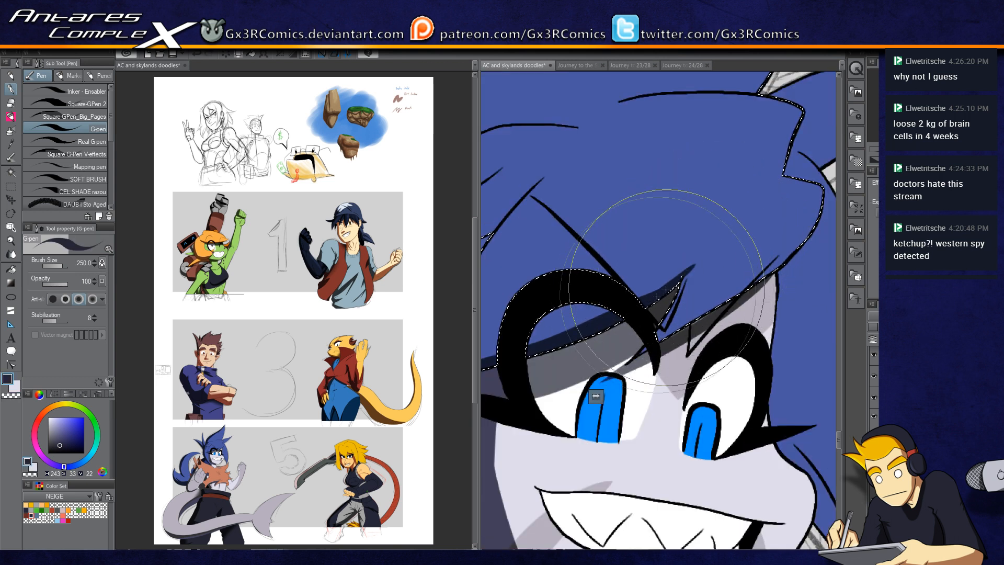
key("c")
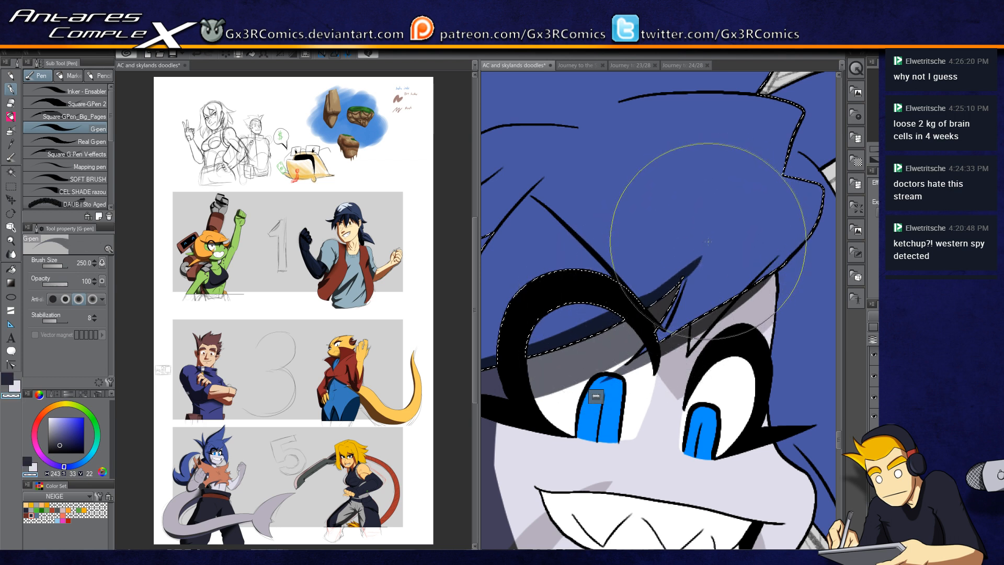
left_click_drag(707, 242, 681, 284)
key("ctrl+d")
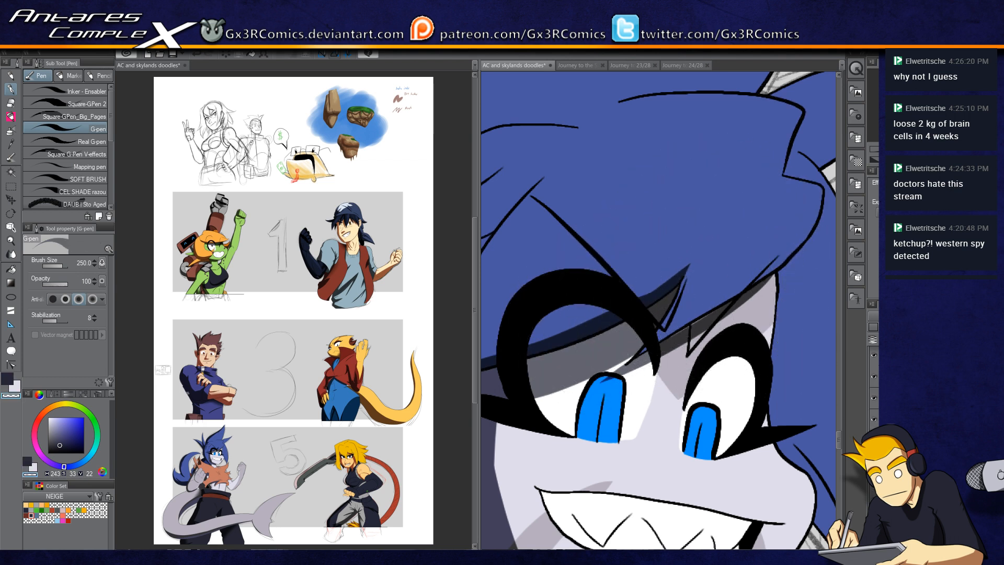
Step: Pick the dark shadow color from the color set and shade the right hair spike with G-pen strokes, undoing one stroke
key("e")
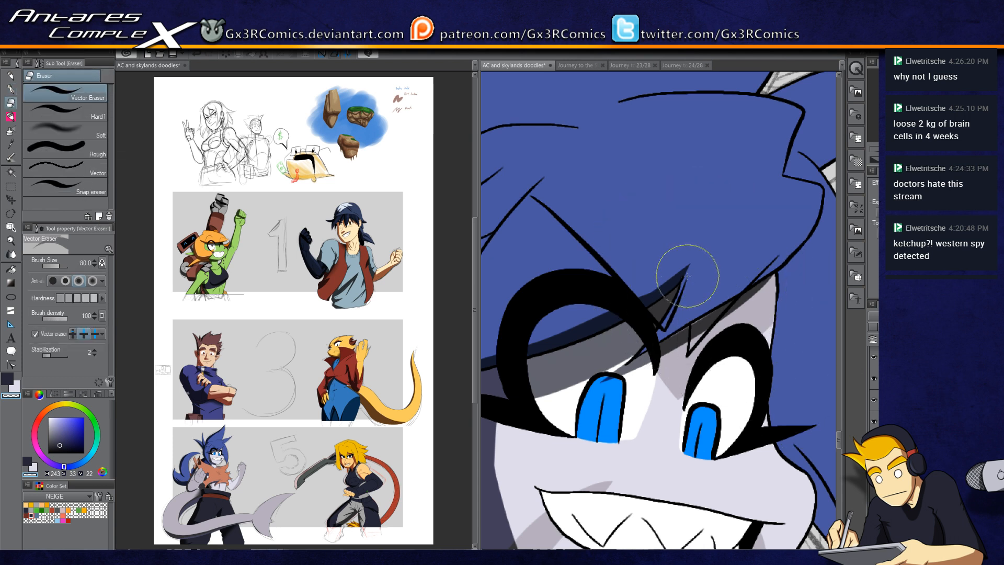
key("i")
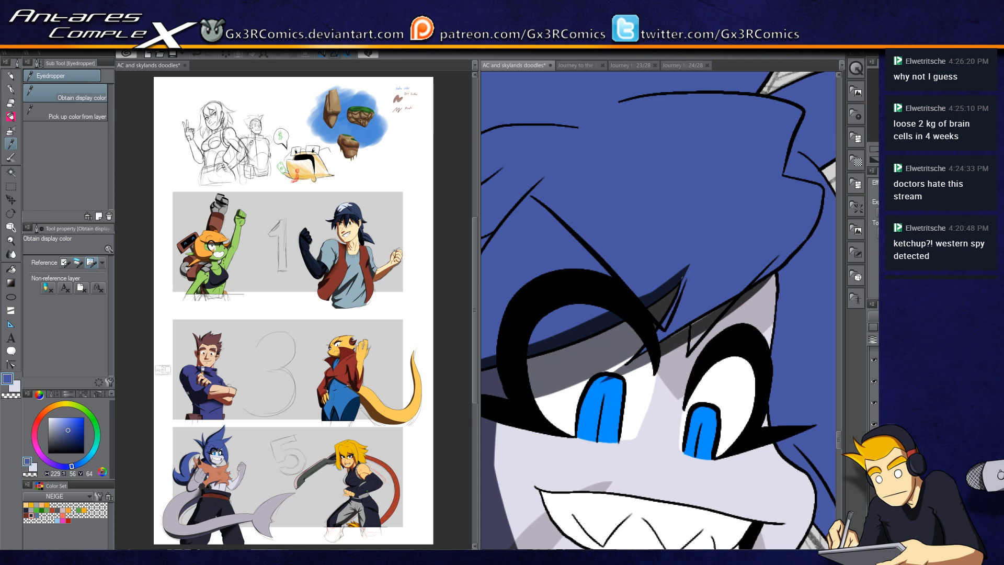
key("p")
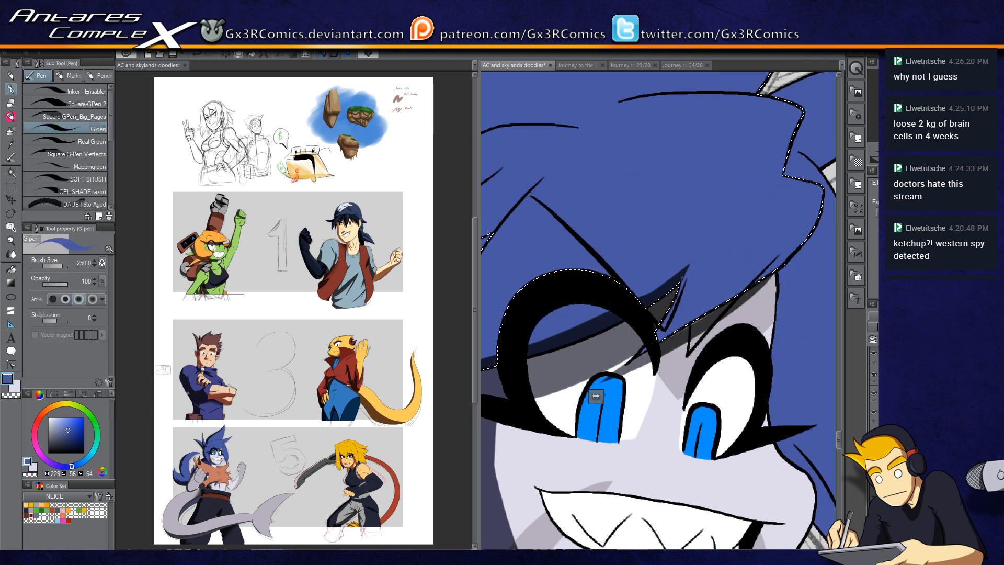
left_click(31, 515)
key("w")
key("p")
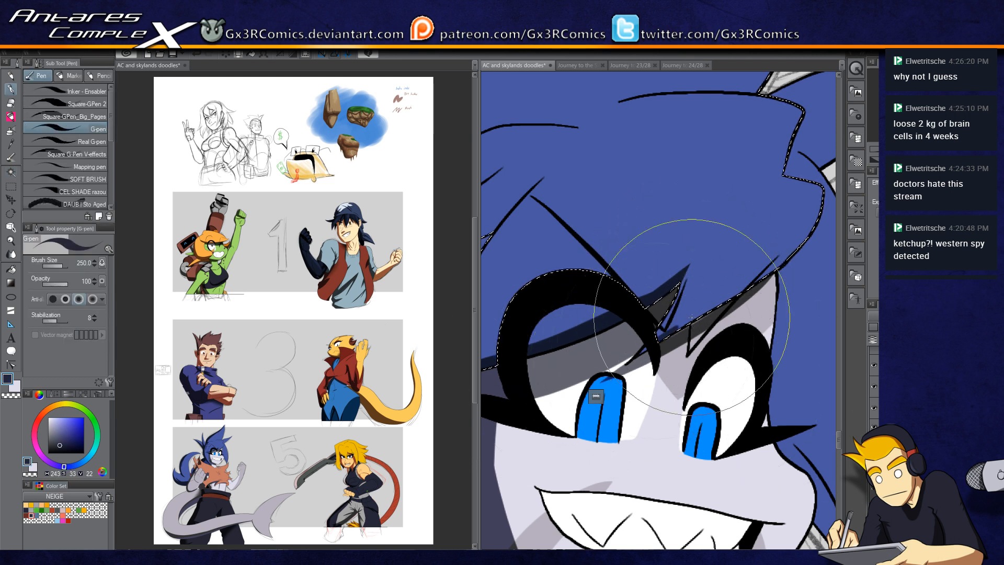
key("w")
key("p")
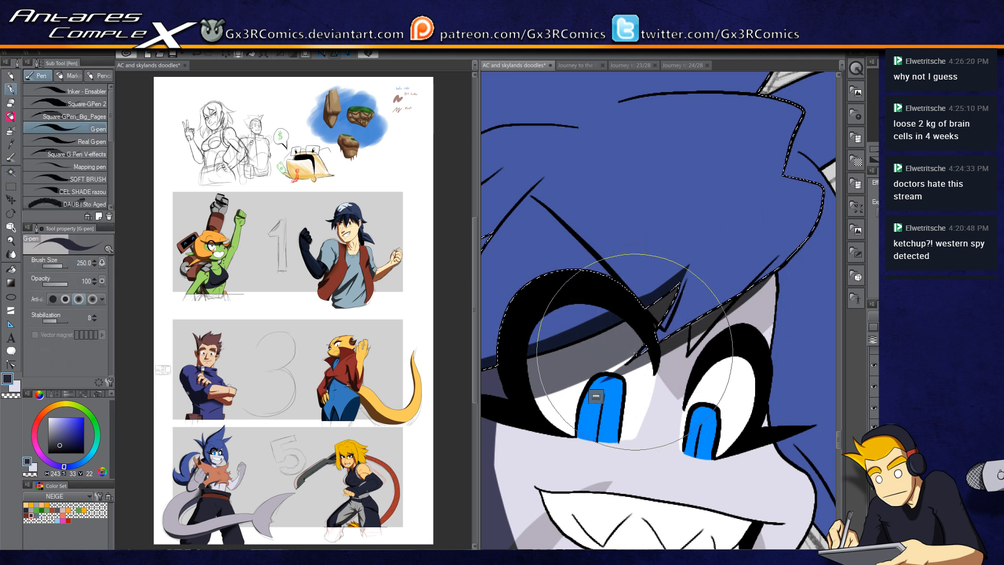
left_click_drag(819, 189, 797, 245)
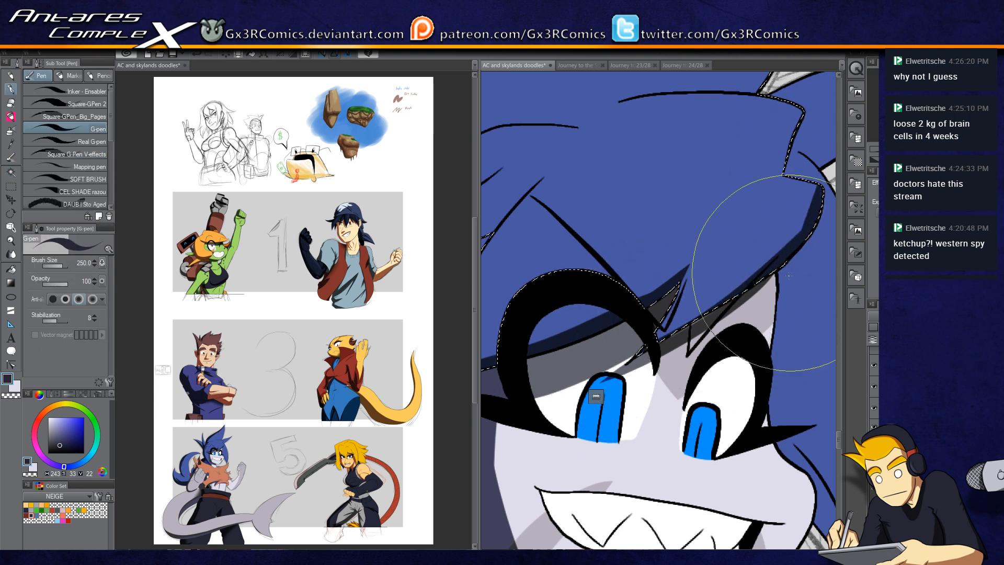
left_click_drag(762, 206, 722, 271)
left_click_drag(780, 195, 703, 280)
left_click_drag(689, 243, 697, 272)
left_click_drag(776, 202, 738, 272)
key("ctrl+z")
left_click_drag(772, 205, 734, 275)
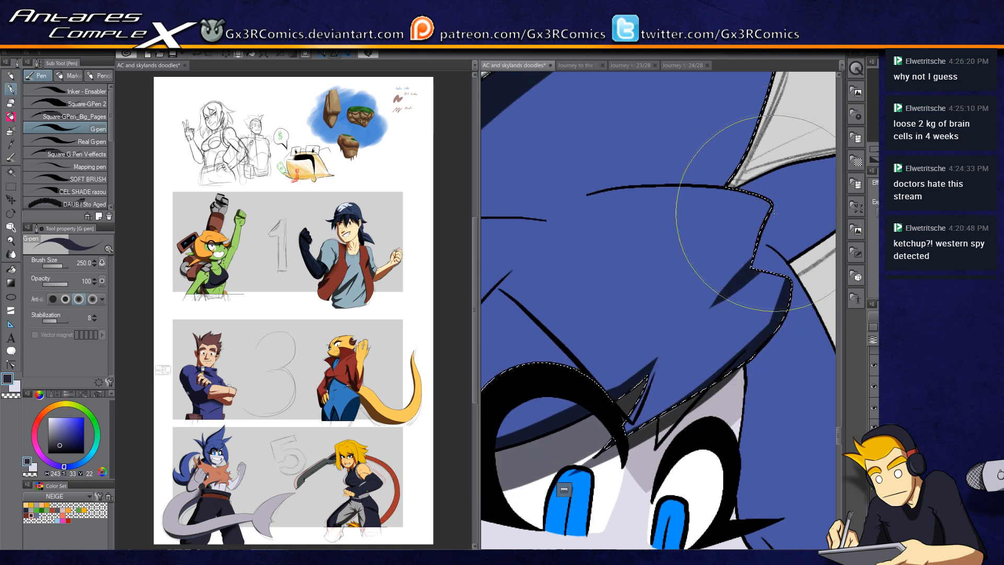
Step: Paint two shadow strokes on the hair strands above the left eye
left_click_drag(580, 265, 717, 256)
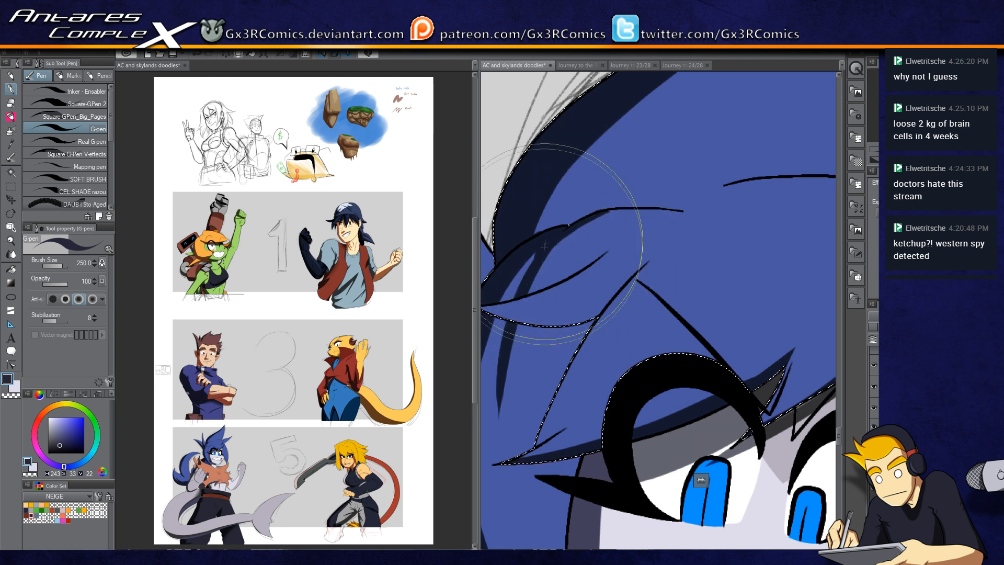
left_click_drag(546, 237, 573, 174)
left_click_drag(543, 245, 587, 149)
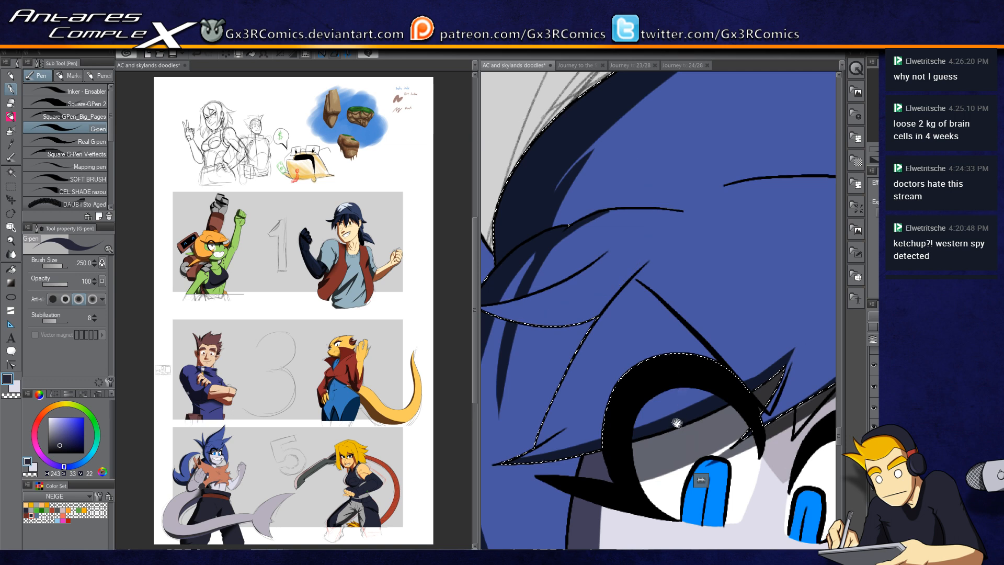
Step: Auto-select the long hair strand beside the cheek and paint a dark shadow down its length with the G-pen
left_click_drag(678, 424, 579, 258)
left_click_drag(639, 315, 545, 410)
key("w")
left_click(665, 221)
key("p")
left_click_drag(641, 246, 626, 431)
mouse_move(646, 218)
left_mouse_down()
mouse_move(615, 485)
mouse_move(635, 486)
left_mouse_up()
mouse_move(678, 426)
left_mouse_down()
mouse_move(625, 293)
mouse_move(610, 407)
mouse_move(655, 421)
left_mouse_up()
left_click_drag(581, 230, 678, 438)
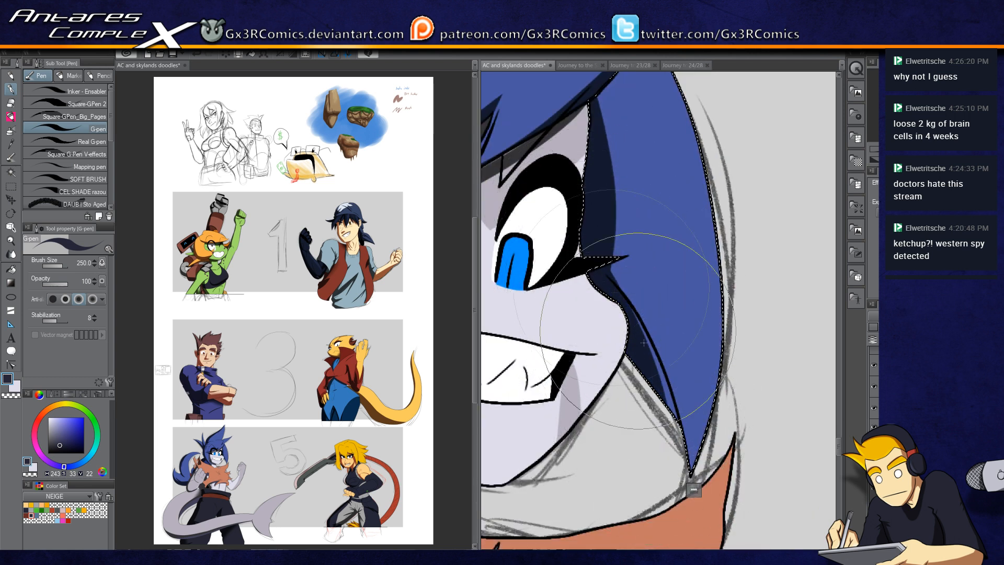
mouse_move(583, 235)
left_mouse_down()
mouse_move(675, 442)
mouse_move(601, 256)
left_mouse_up()
left_click_drag(690, 463, 630, 229)
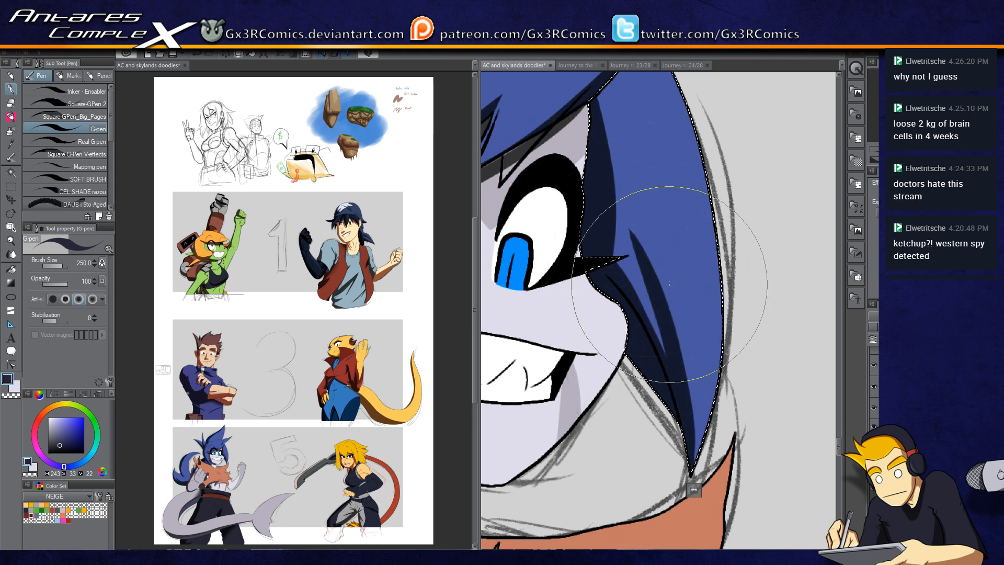
Step: Switch to the transparent color and trim the edges of the cheek strand's shadow
key("c")
left_click_drag(693, 455, 695, 422)
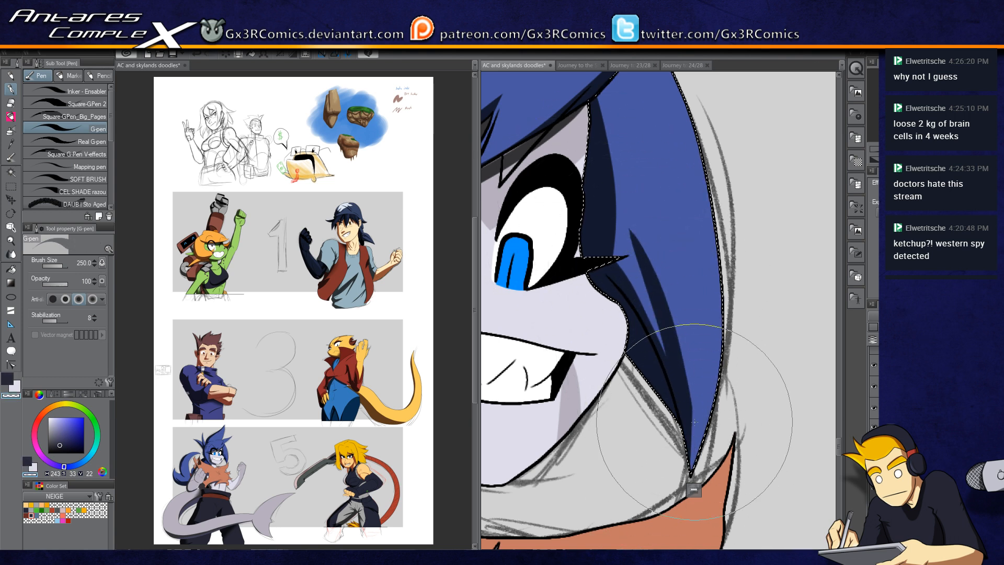
key("c")
left_click_drag(674, 363, 606, 235)
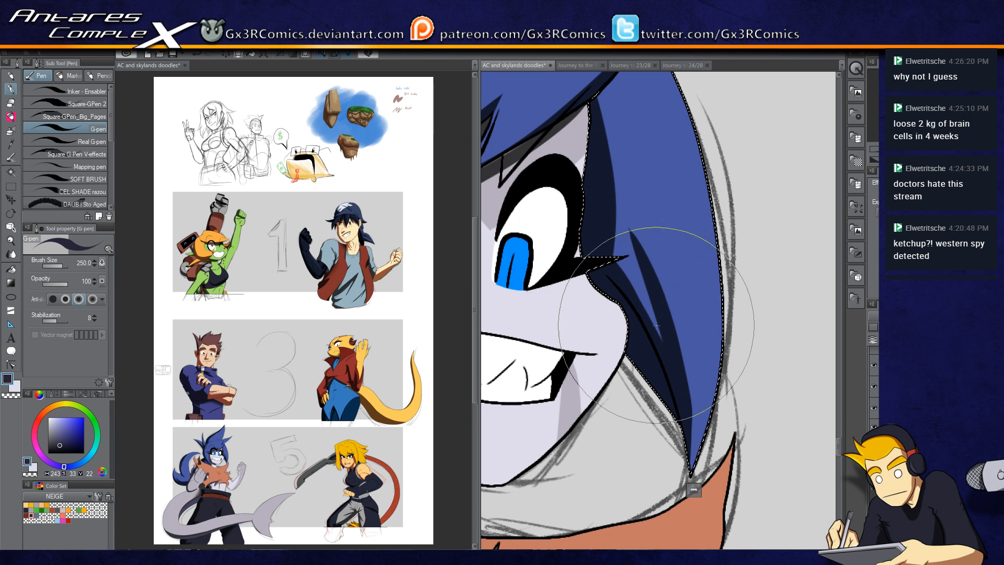
Step: Repaint the dark shadow down the selected cheek strand with G-pen strokes, undoing two attempts, then deselect
scroll(596, 207, "up", 3)
mouse_move(600, 230)
left_mouse_down()
mouse_move(612, 377)
mouse_move(625, 324)
mouse_move(621, 444)
left_mouse_up()
key("ctrl+z")
left_click_drag(596, 219, 632, 502)
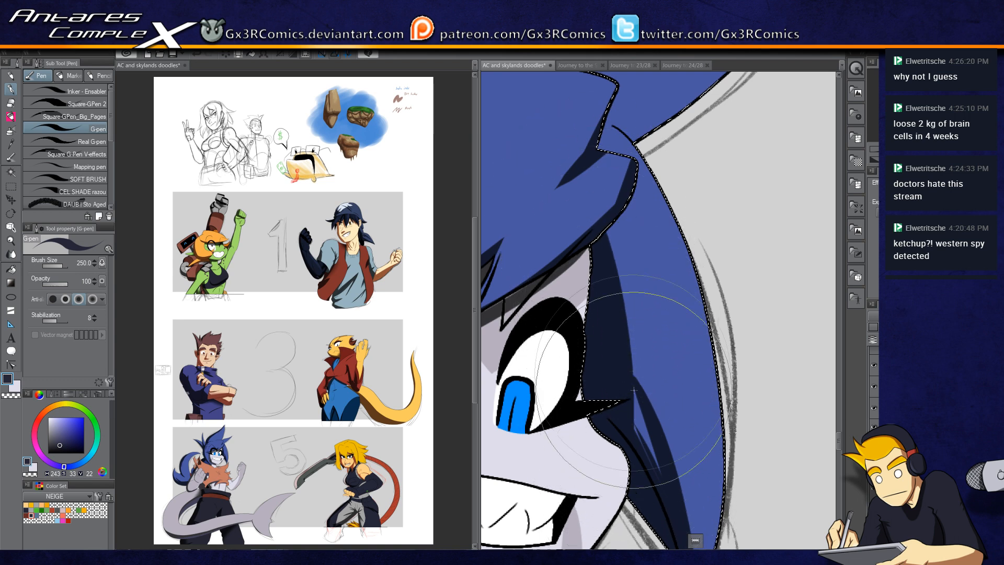
key("ctrl+z")
left_click_drag(596, 225, 632, 446)
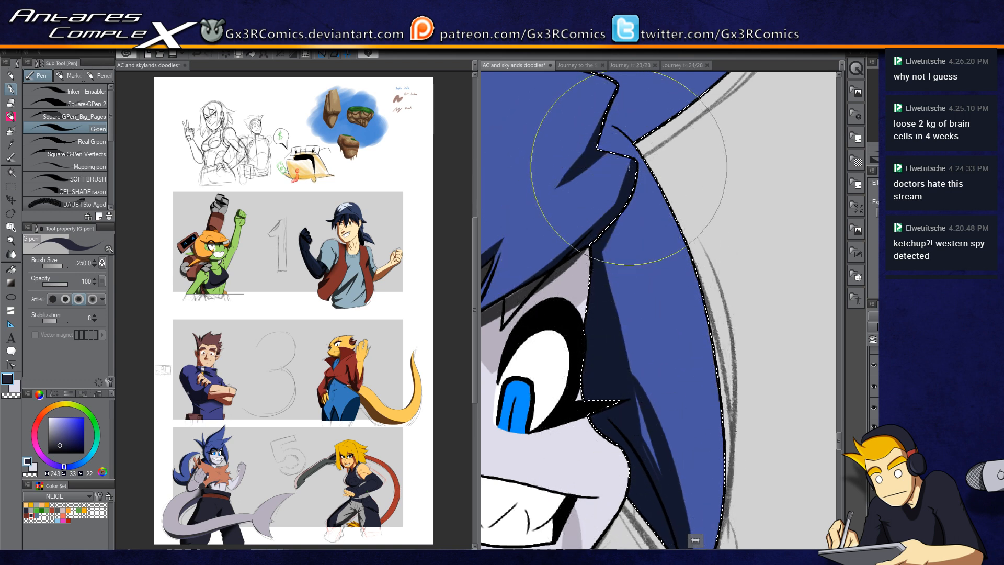
mouse_move(628, 167)
left_mouse_down()
mouse_move(722, 278)
mouse_move(784, 261)
left_mouse_up()
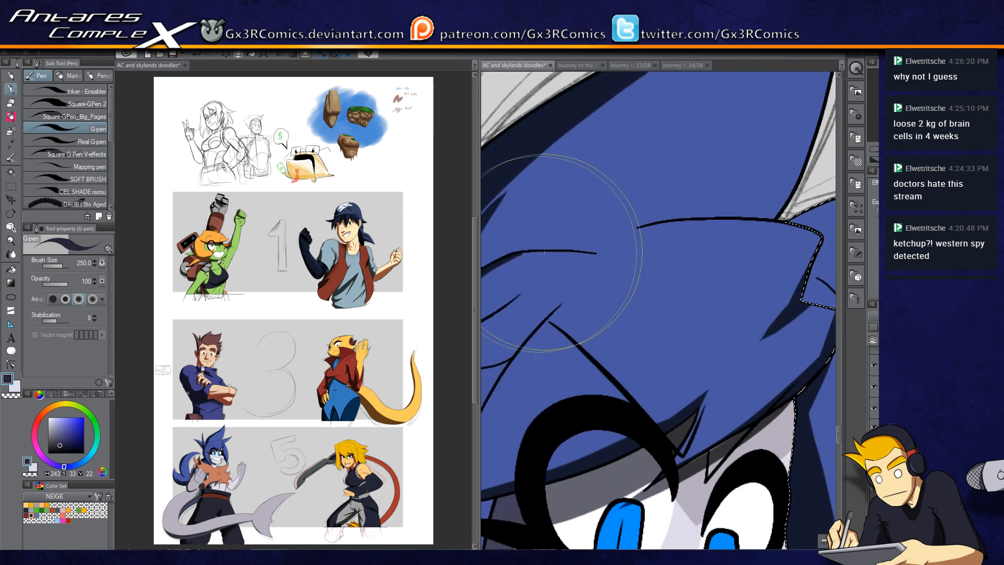
key("ctrl+d")
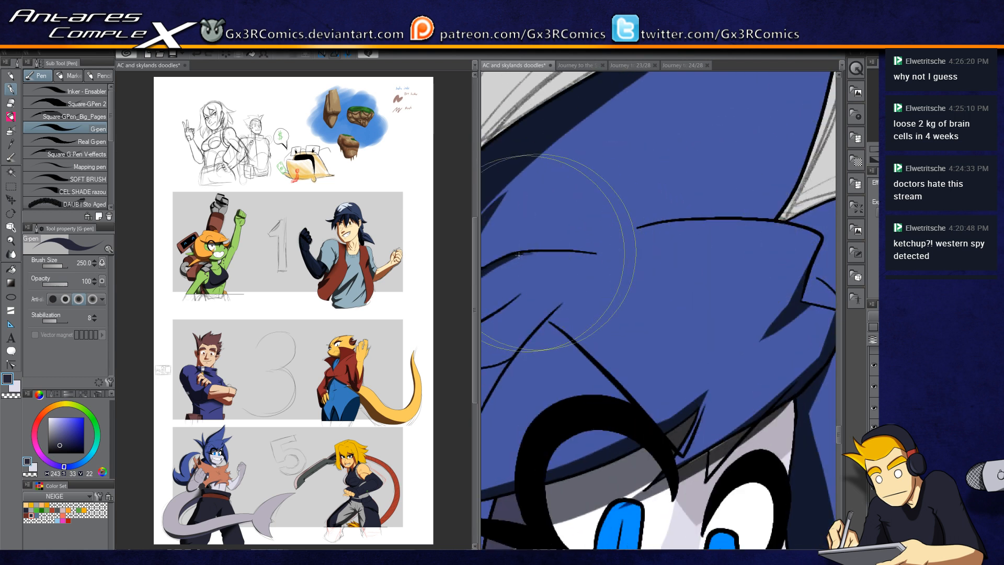
Step: Auto-select the upper hair spike, paint dark shadow strokes along its edge with the G-pen, then deselect
key("c")
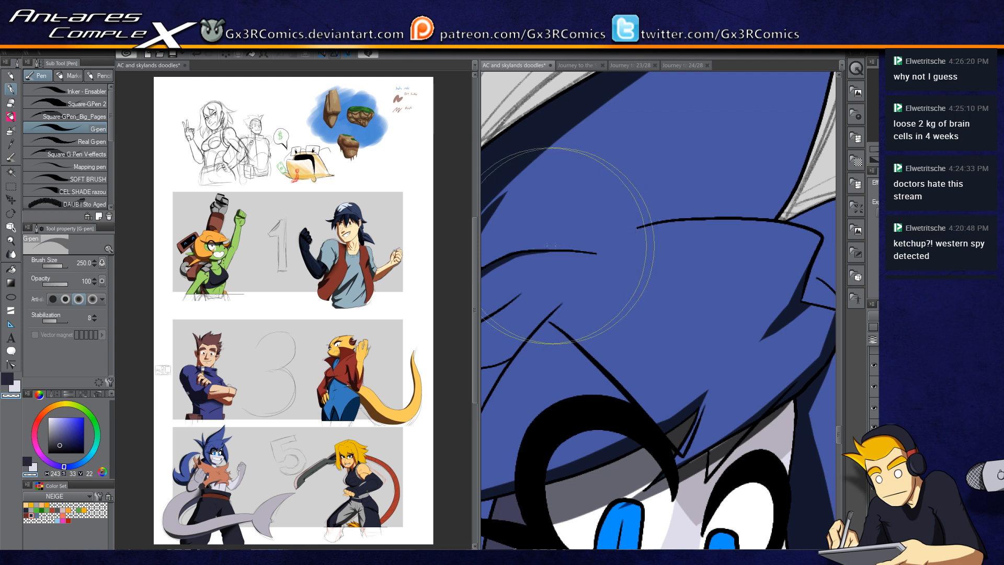
left_click_drag(684, 164, 574, 314)
mouse_move(661, 356)
left_mouse_down()
mouse_move(652, 358)
mouse_move(570, 260)
mouse_move(738, 235)
left_mouse_up()
key("w")
left_click(618, 275)
key("p")
key("c")
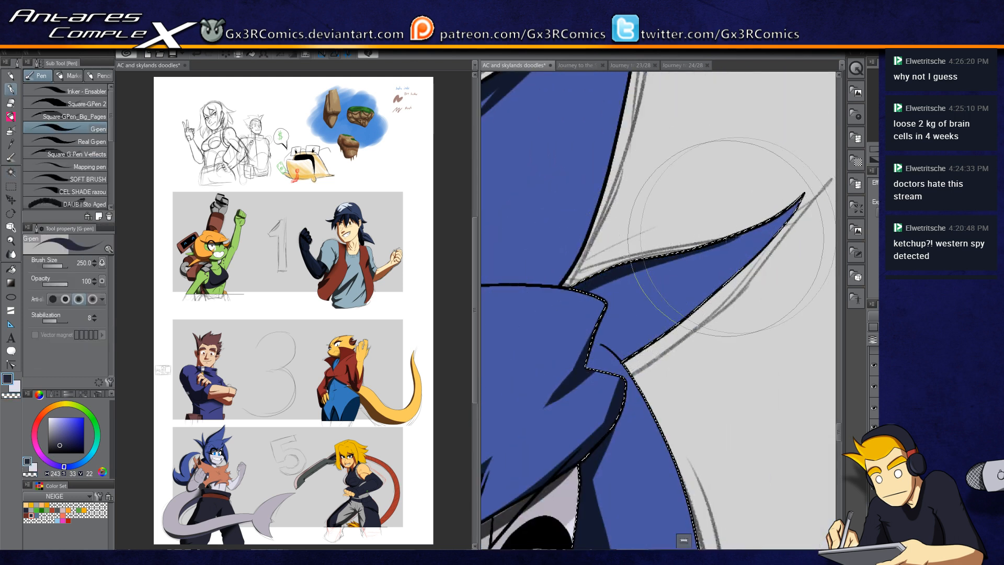
key("c")
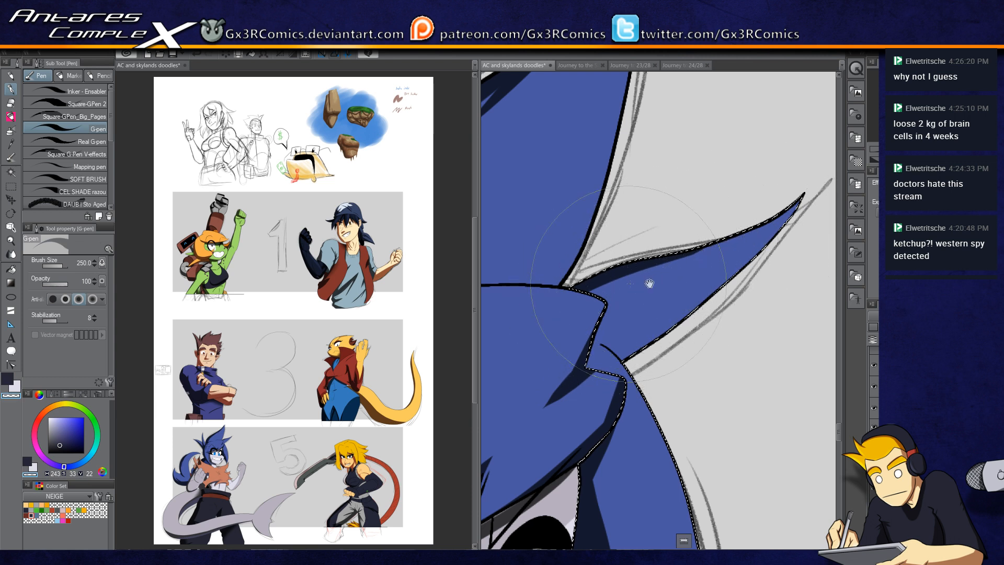
left_click_drag(647, 360, 638, 282)
key("w")
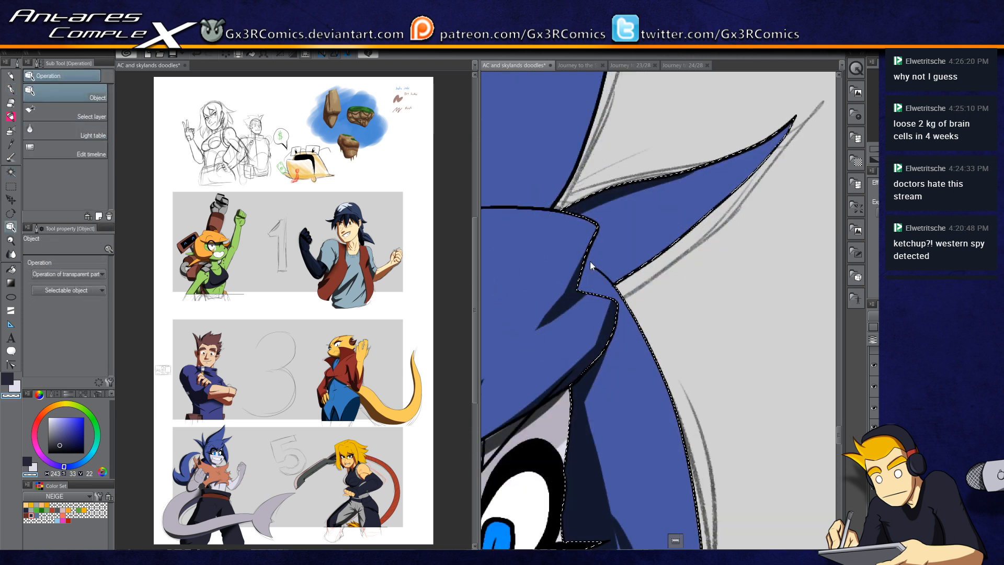
key("p")
key("c")
key("c")
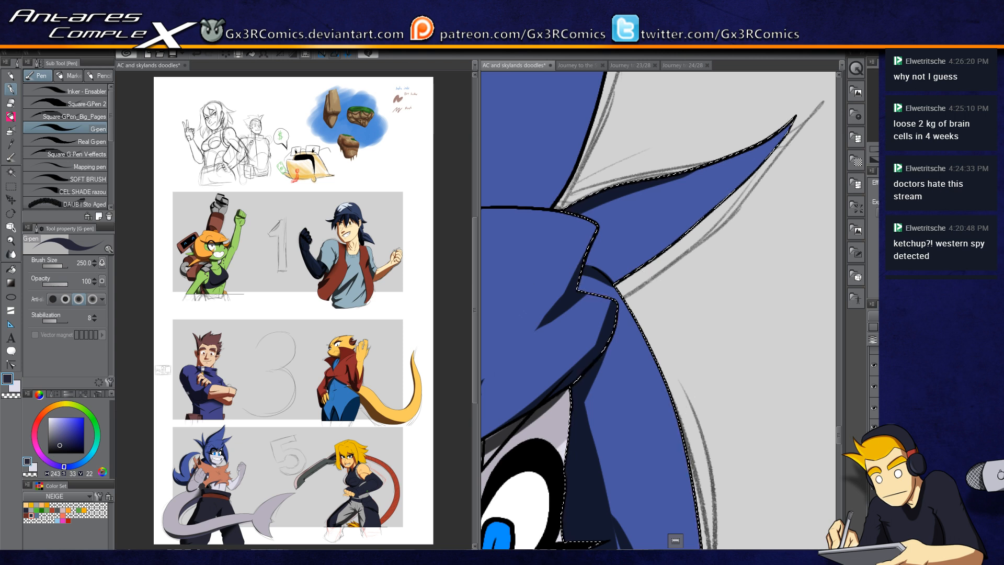
left_click_drag(646, 363, 654, 191)
key("ctrl+d")
Step: Auto-select the teeth and shade them with G-pen strokes, reducing the brush size to 150
left_click_drag(645, 410, 634, 284)
key("c")
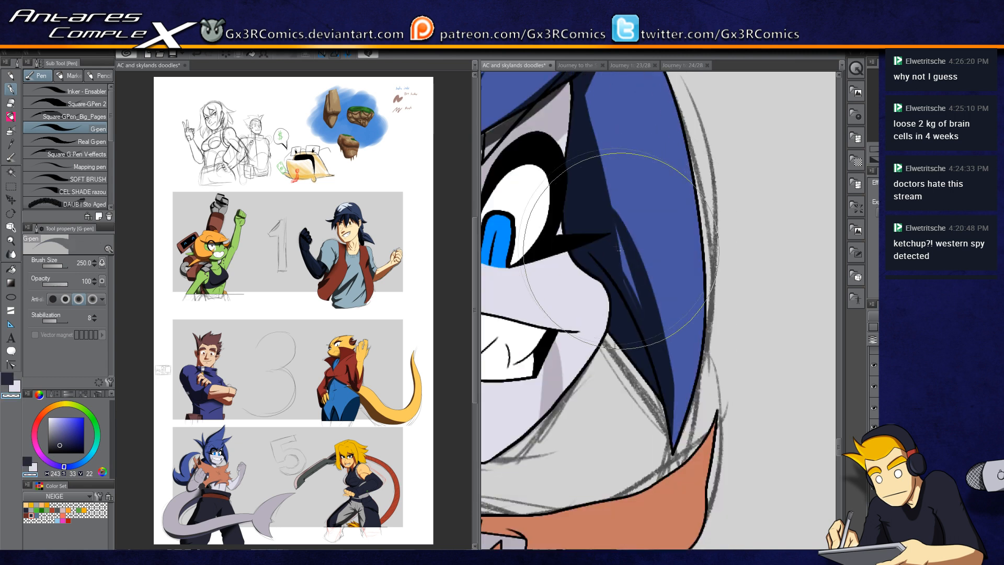
key("c")
left_click_drag(613, 225, 637, 298)
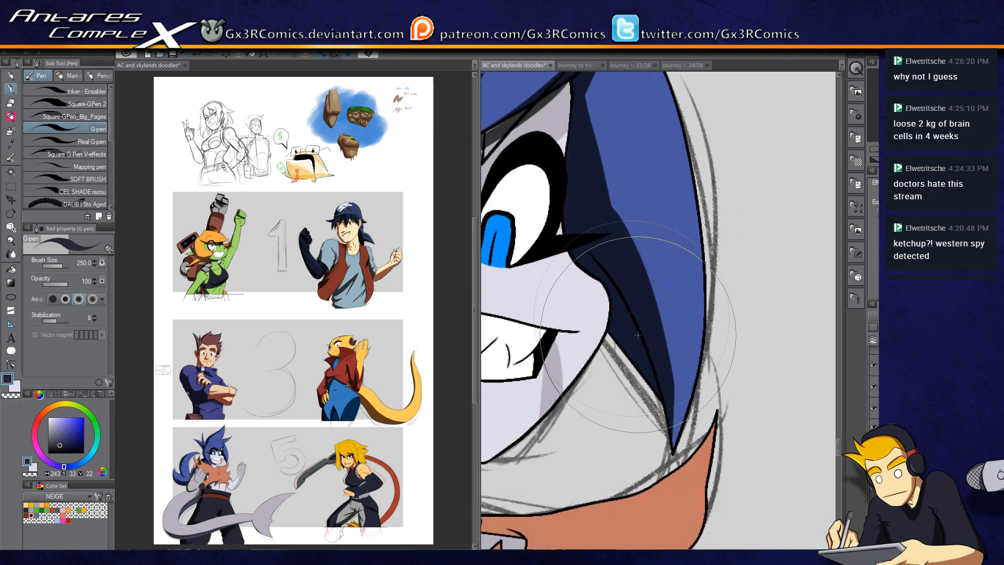
left_click_drag(580, 111, 599, 203)
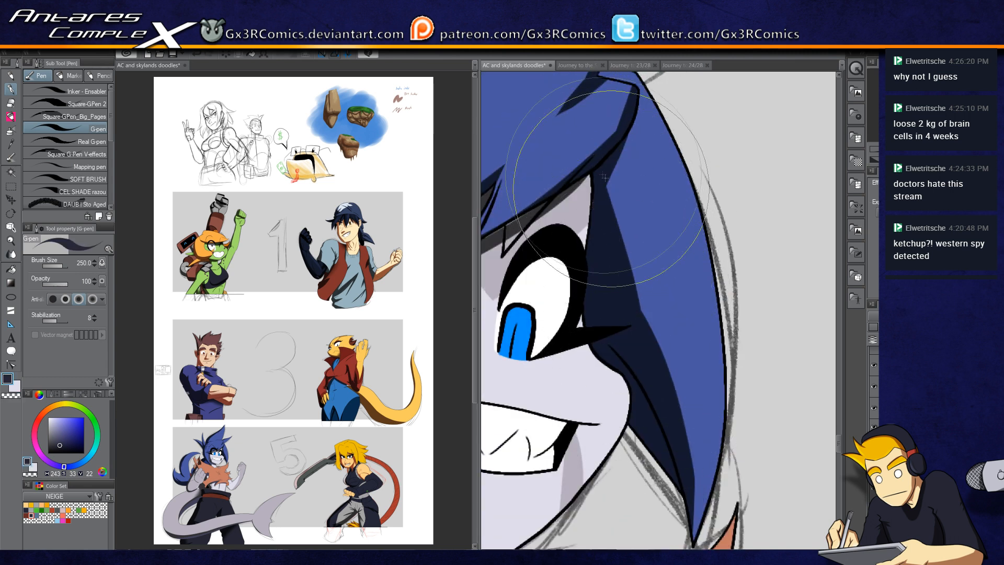
left_click_drag(591, 269, 719, 251)
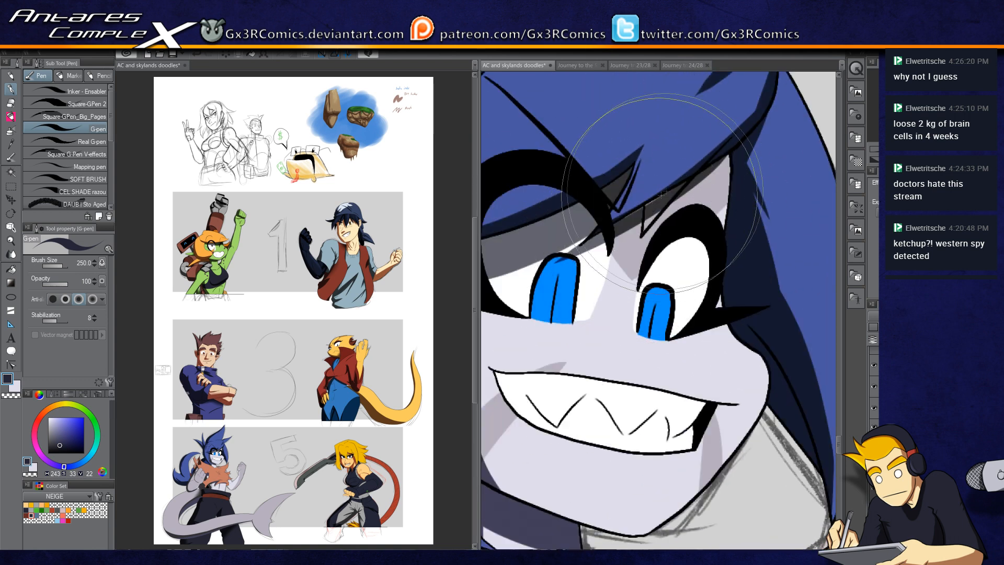
left_click_drag(606, 228, 635, 109)
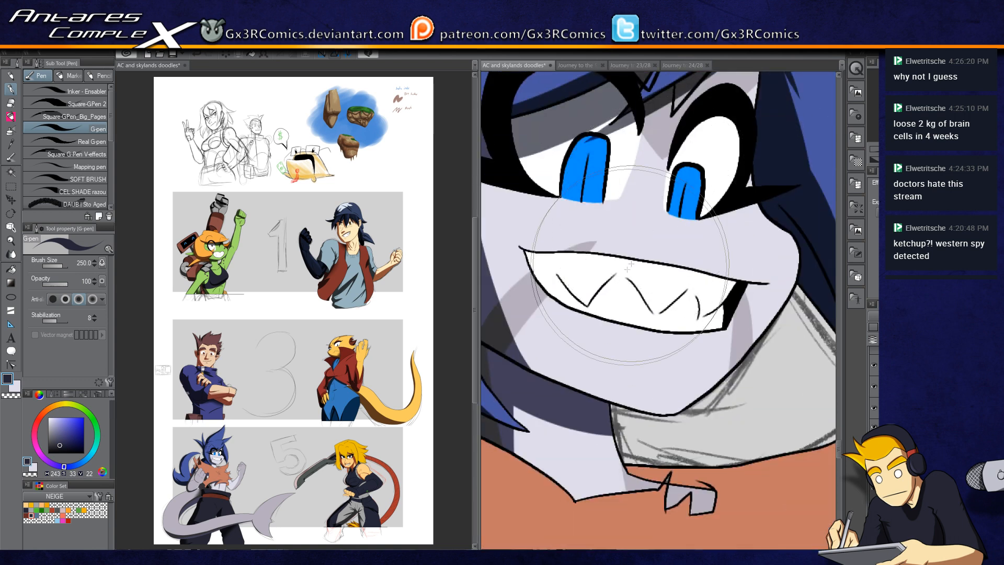
key("w")
left_click(614, 281)
key("p")
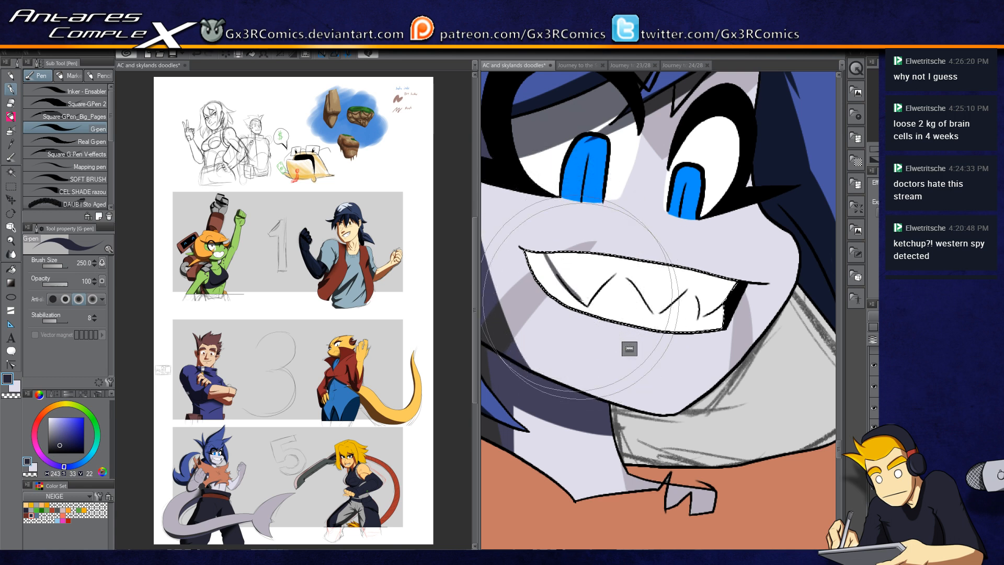
left_click_drag(586, 304, 540, 239)
key("bracketleft")
key("bracketleft")
key("bracketleft")
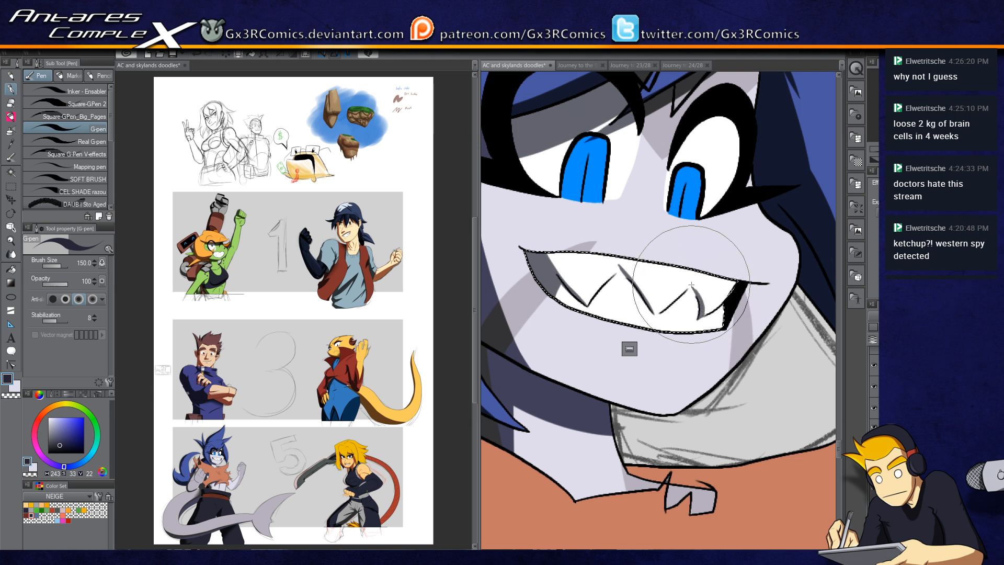
left_click_drag(536, 332, 597, 371)
left_click_drag(639, 290, 580, 340)
Step: Shade the irises inside the face selection with the G-pen, then deselect
key("w")
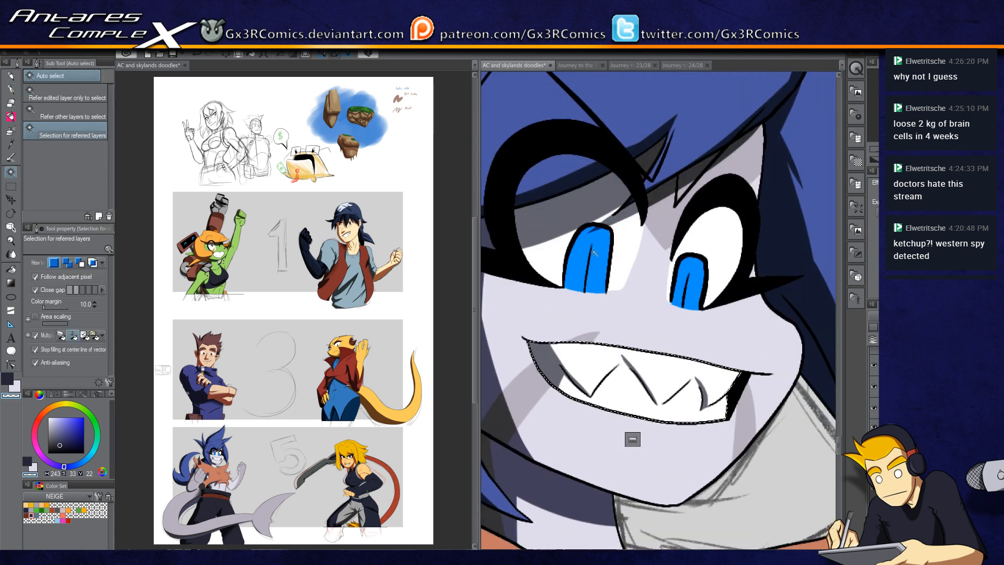
key("p")
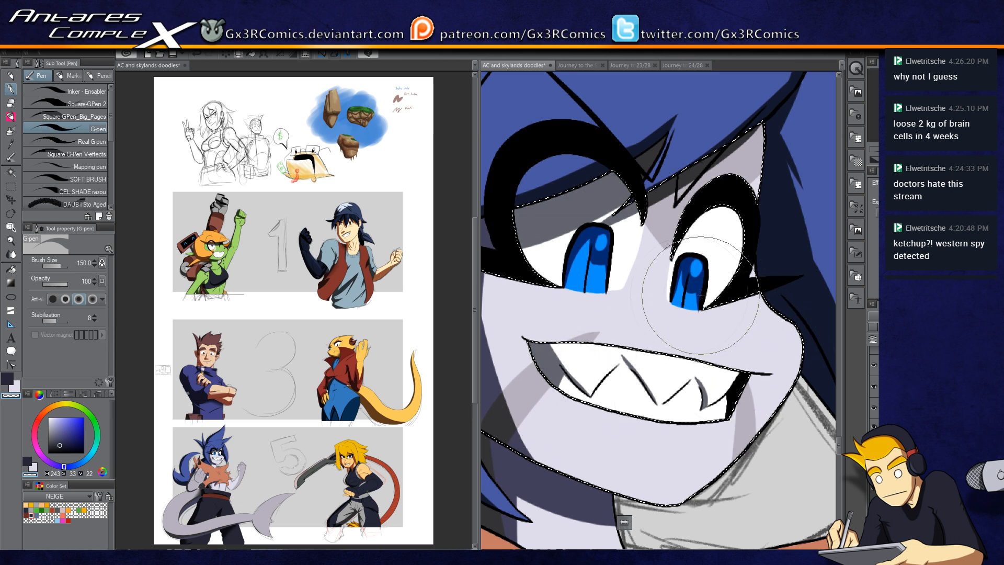
scroll(700, 296, "down", 3)
scroll(742, 209, "up", 3)
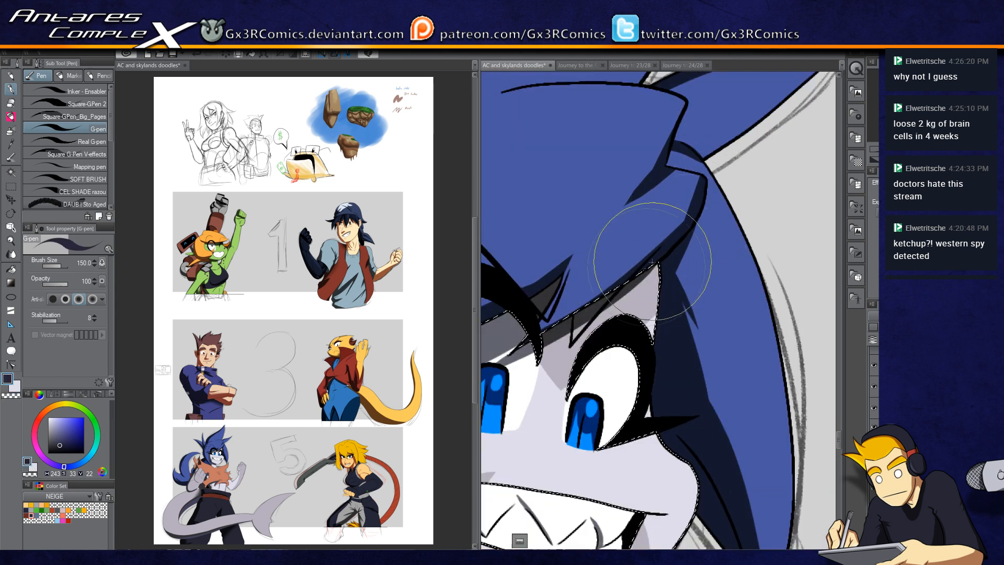
key("ctrl+d")
left_click_drag(626, 460, 681, 254)
scroll(694, 409, "down", 2)
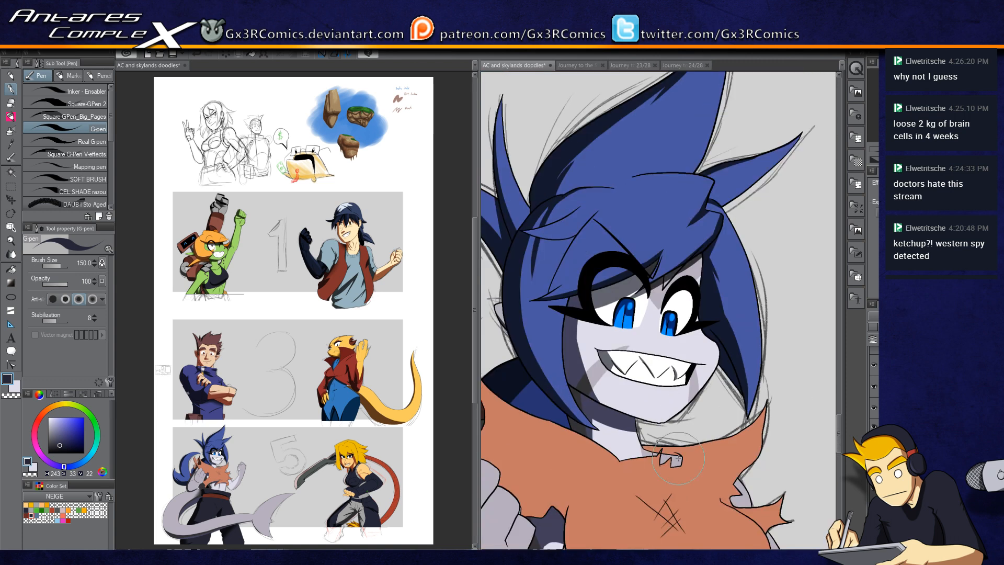
Step: Auto-select the neck area under the scarf and paint shadow strokes inside it
key("w")
left_click_drag(638, 398, 621, 298)
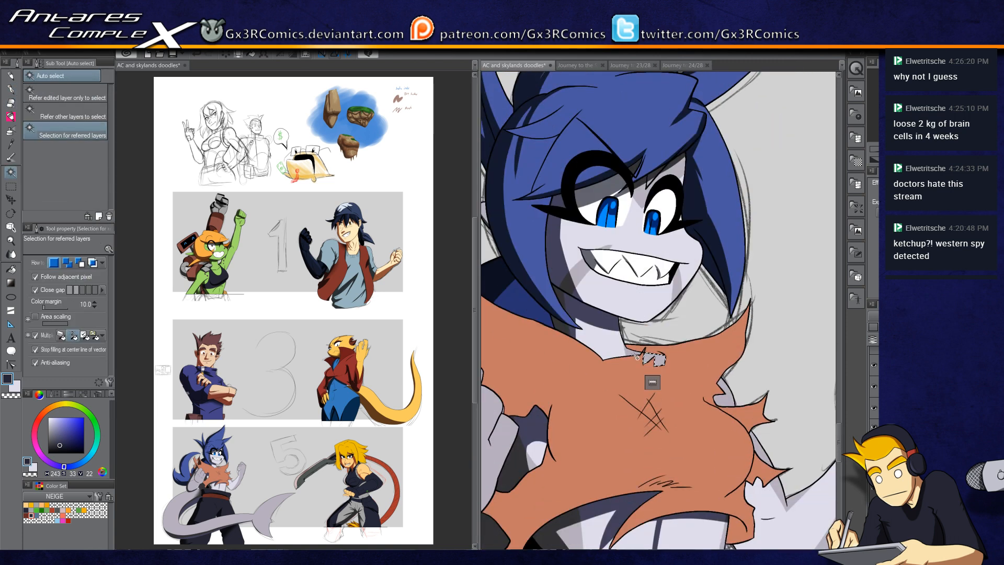
key("p")
scroll(653, 340, "up", 2)
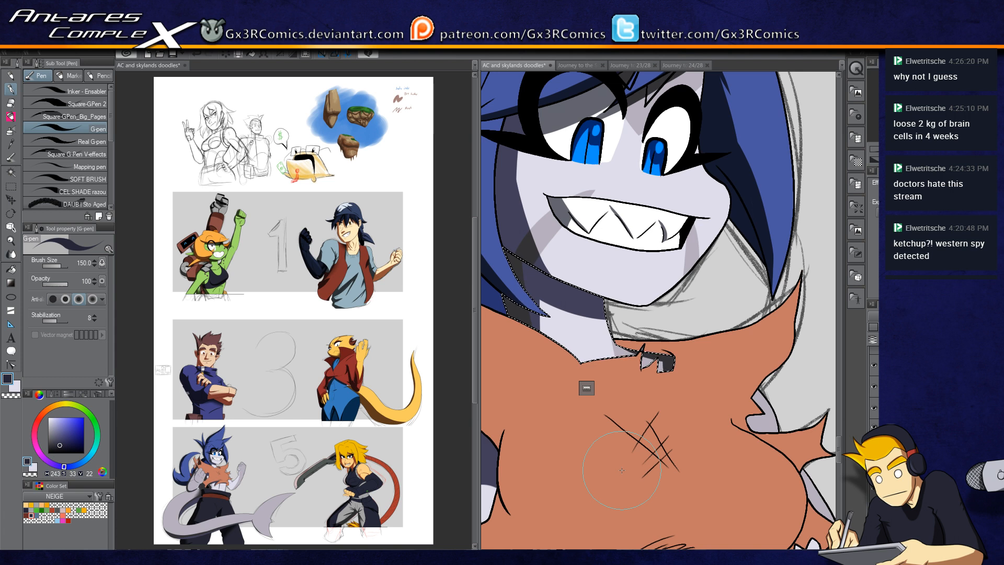
scroll(605, 339, "down", 2)
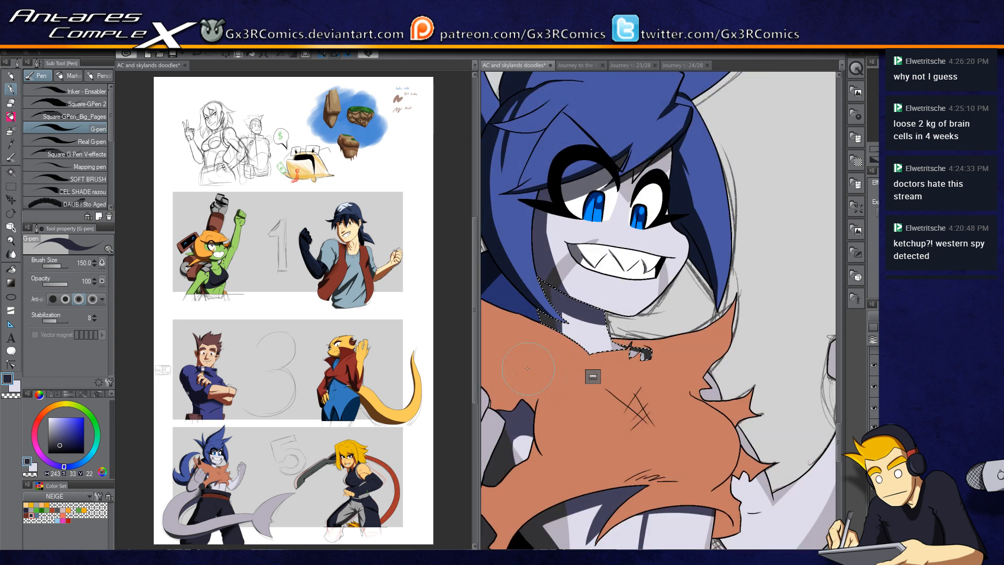
left_click_drag(577, 393, 647, 339)
left_click_drag(598, 448, 635, 333)
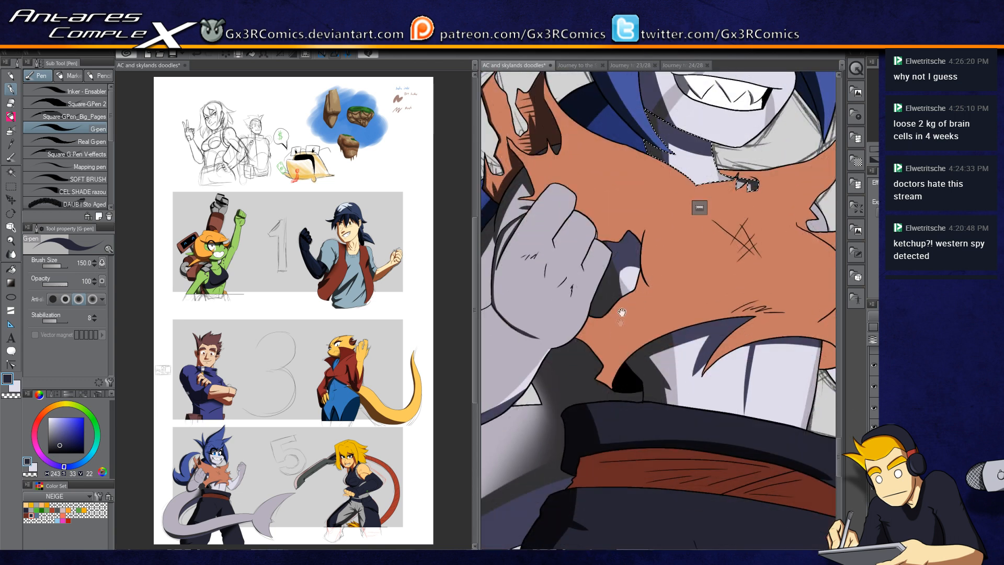
left_click_drag(567, 315, 645, 290)
Step: Auto-select the small strap beside the fist and shade it with the G-pen
key("w")
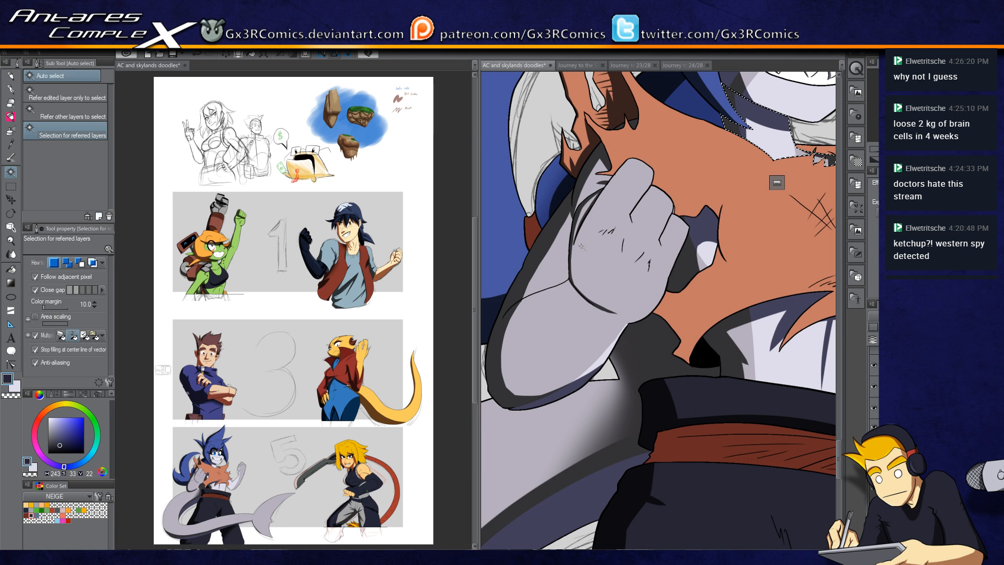
left_click(572, 222)
key("p")
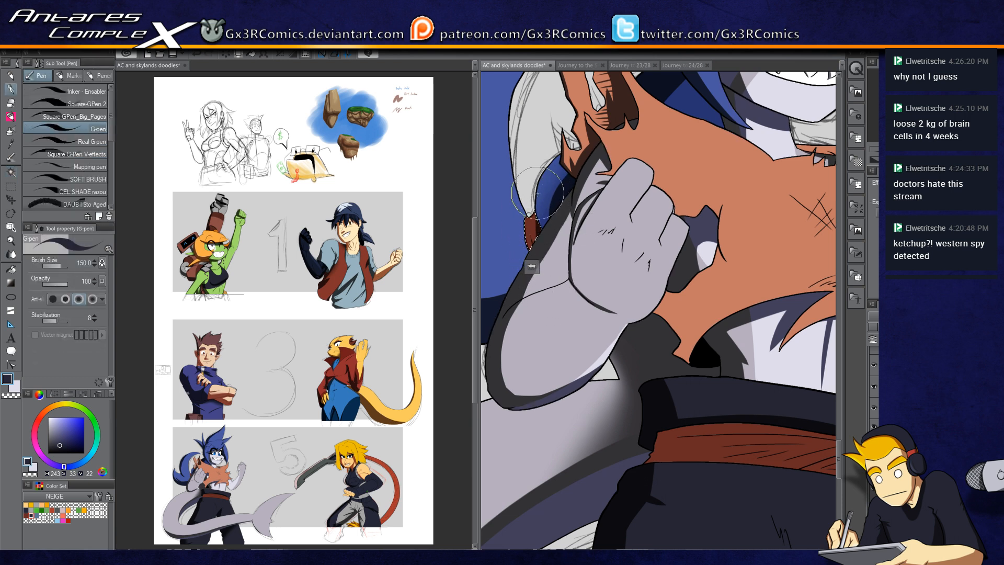
left_click_drag(632, 336, 619, 163)
left_click_drag(652, 359, 638, 253)
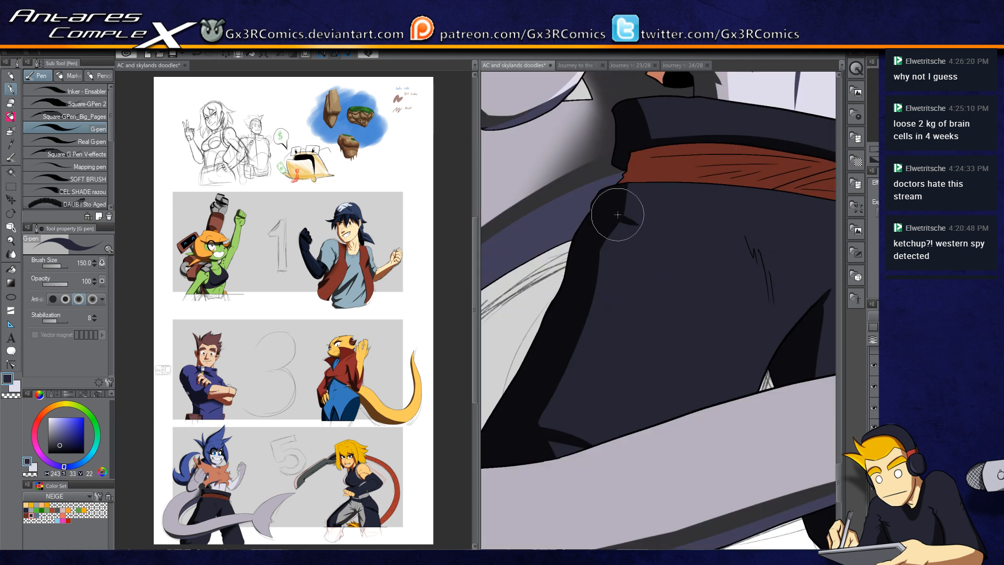
Step: Auto-select the belt and paint dark stripe strokes across it, undoing several attempts
key("w")
key("p")
mouse_move(641, 141)
left_mouse_down()
mouse_move(620, 198)
mouse_move(640, 139)
mouse_move(624, 221)
mouse_move(643, 135)
mouse_move(619, 254)
left_mouse_up()
left_click_drag(627, 167, 756, 150)
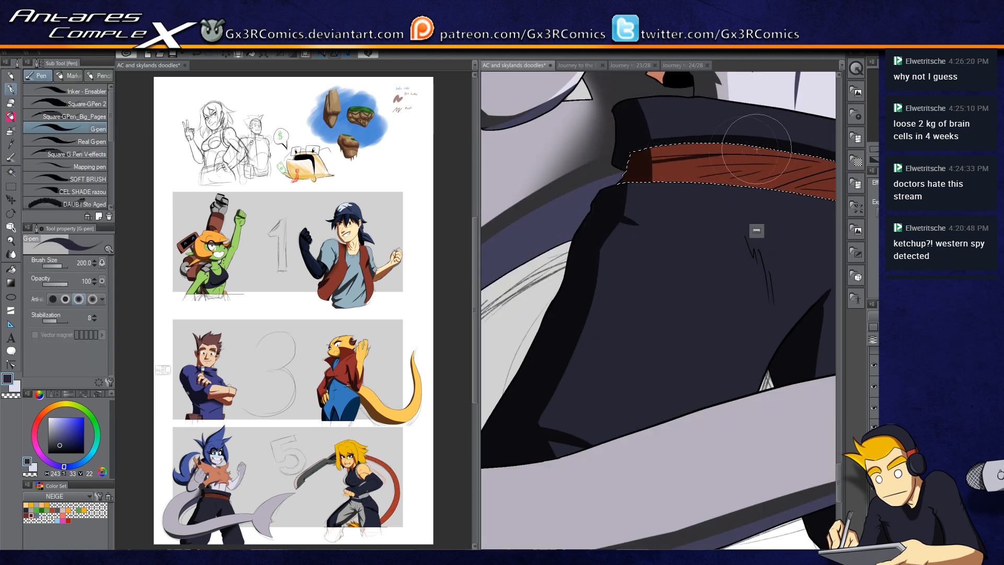
left_click_drag(625, 164, 758, 151)
key("ctrl+z")
left_click_drag(627, 163, 744, 156)
key("ctrl+z")
mouse_move(647, 160)
left_mouse_down()
mouse_move(748, 160)
mouse_move(636, 186)
left_mouse_up()
scroll(701, 180, "up", 2)
mouse_move(558, 176)
left_mouse_down()
mouse_move(763, 160)
mouse_move(778, 170)
left_mouse_up()
key("ctrl+z")
key("ctrl+z")
left_click_drag(558, 170, 777, 174)
left_click_drag(591, 203, 745, 186)
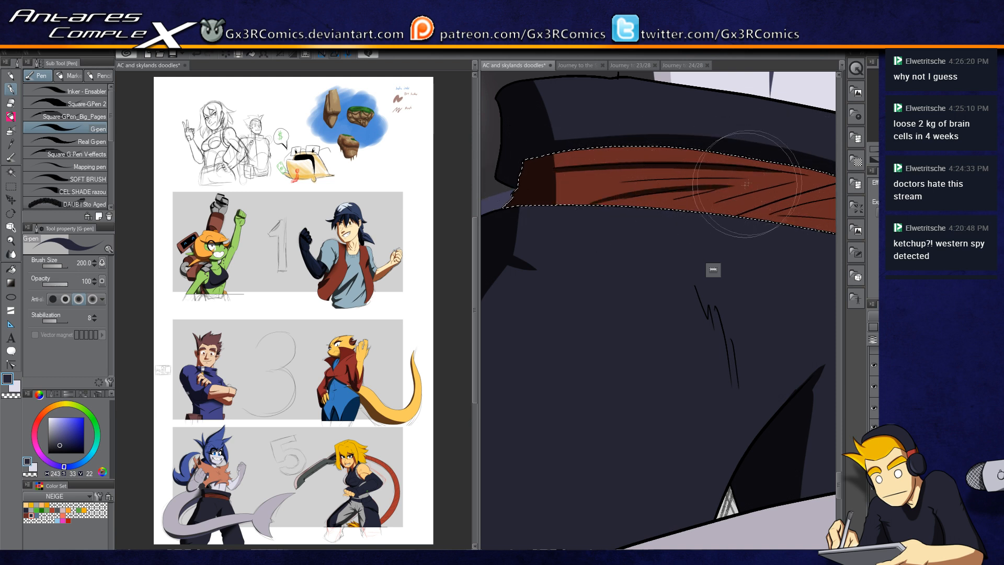
Step: Add more dark strokes along the belt's ends and length to finish its shading
left_click_drag(559, 151, 557, 185)
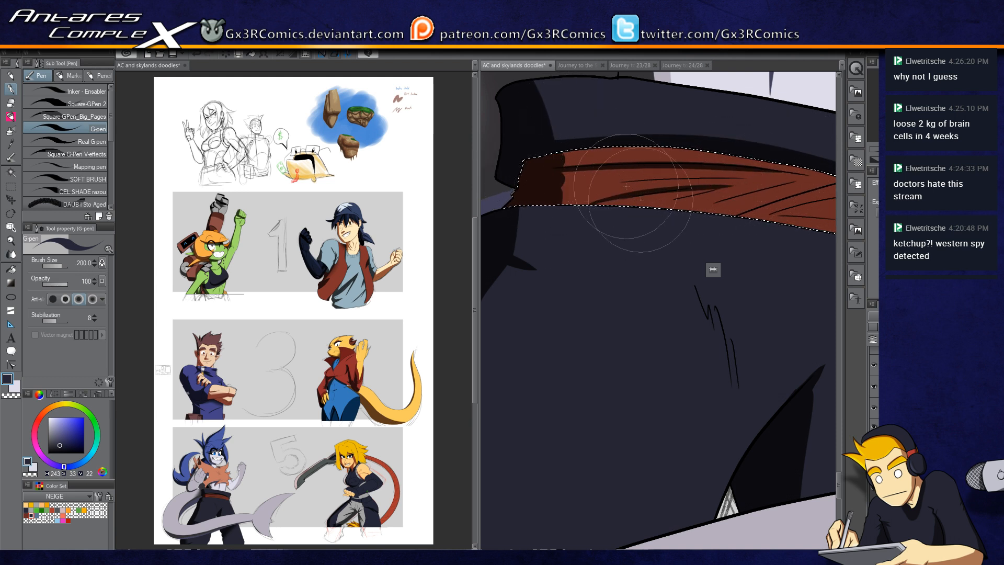
left_click_drag(556, 150, 543, 201)
left_click_drag(768, 205, 672, 228)
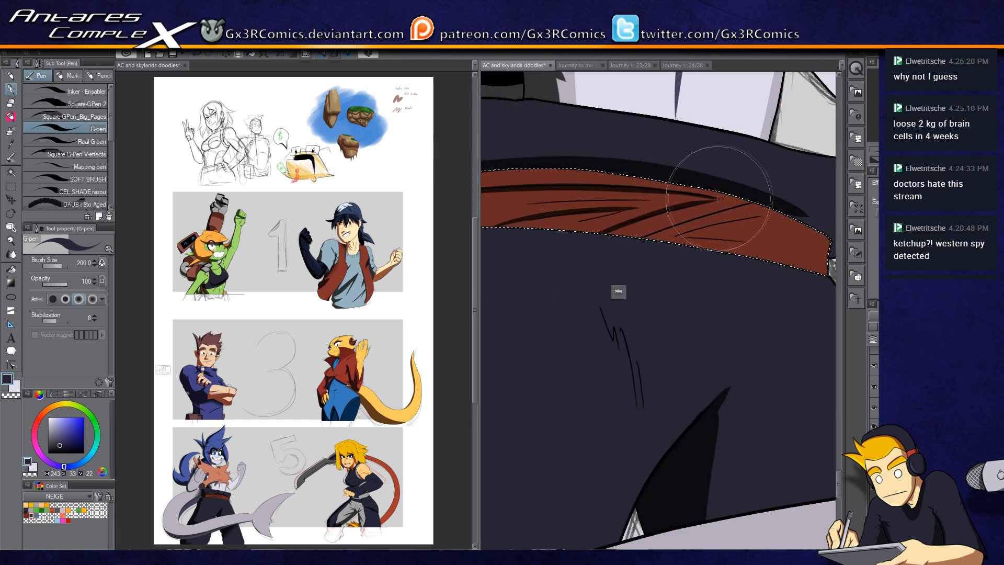
left_click_drag(771, 211, 661, 241)
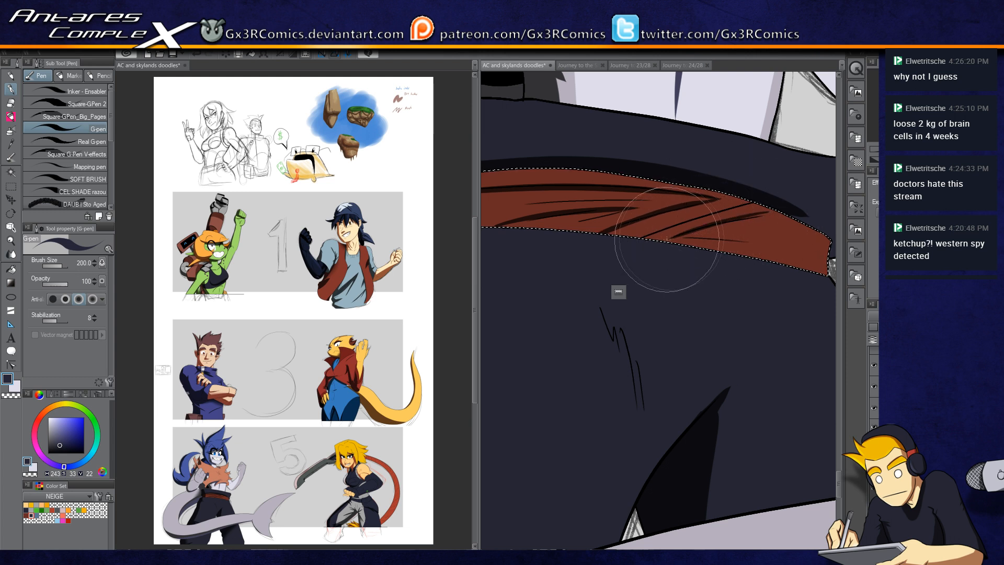
left_click_drag(783, 257, 745, 251)
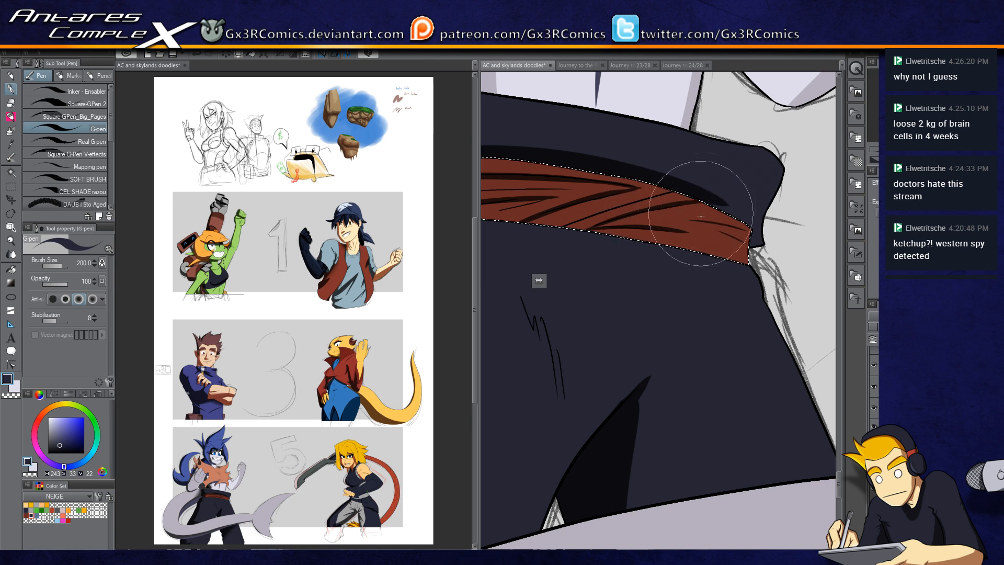
left_click_drag(582, 232, 721, 278)
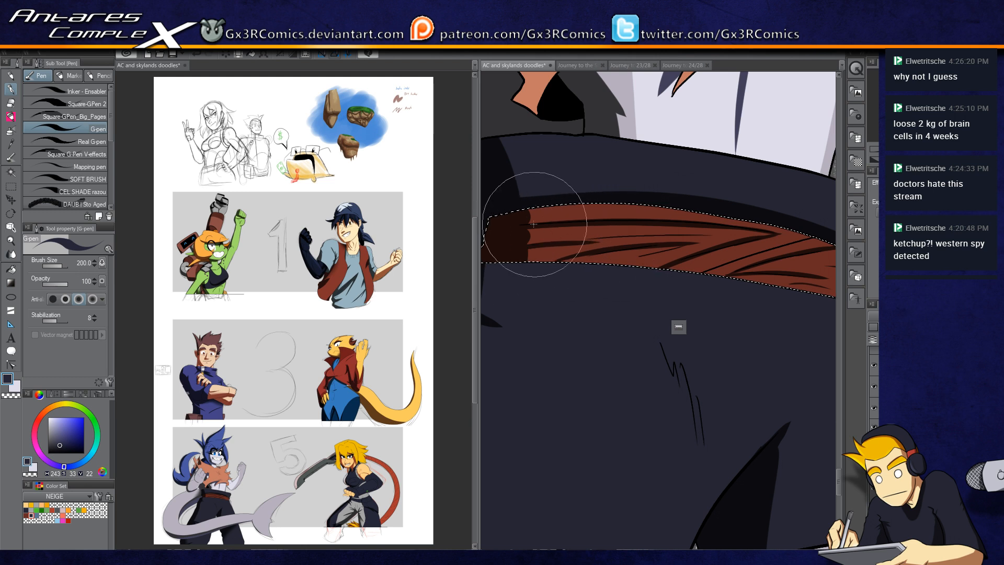
left_click_drag(699, 114, 596, 324)
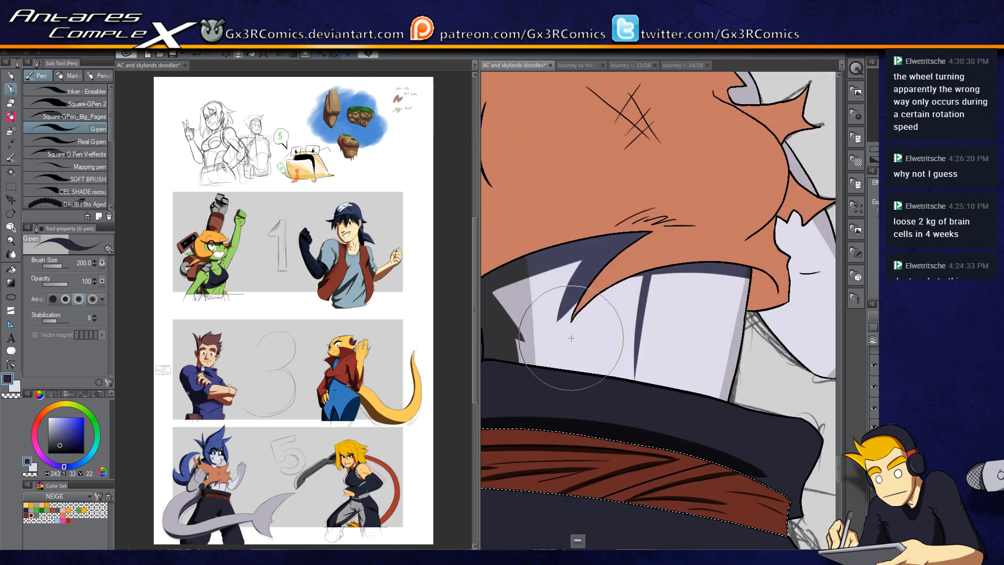
Step: Auto-select the orange scarf and paint dark shadow strokes across its lower edge and folds with the G-pen
scroll(562, 364, "down", 1)
left_click_drag(595, 230, 660, 255)
key("w")
left_click(686, 262)
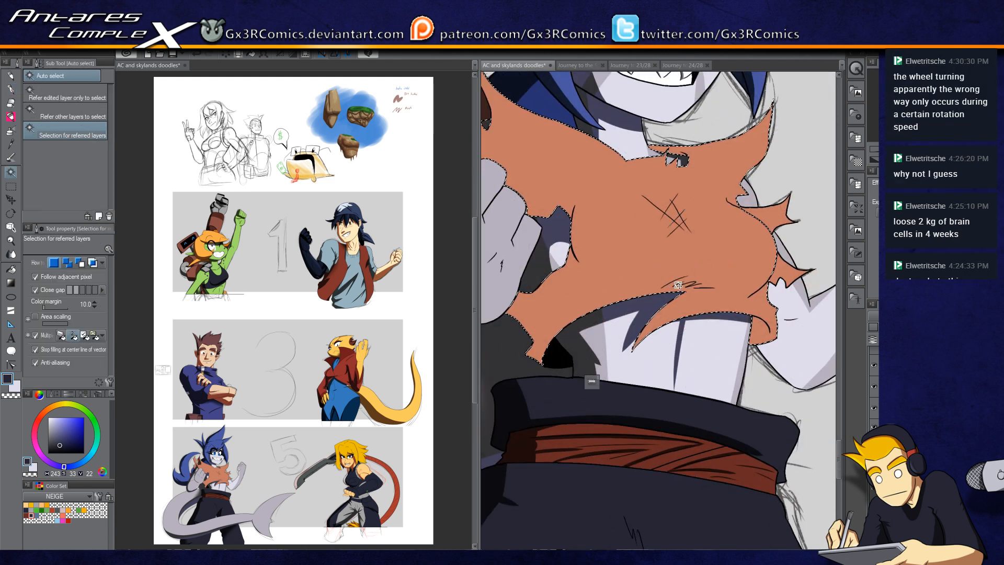
key("p")
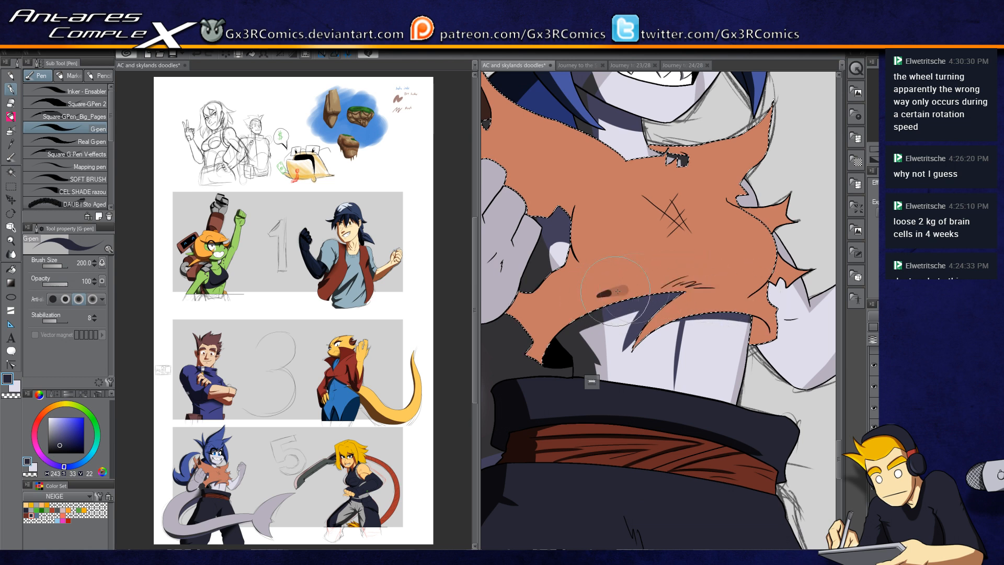
key("x")
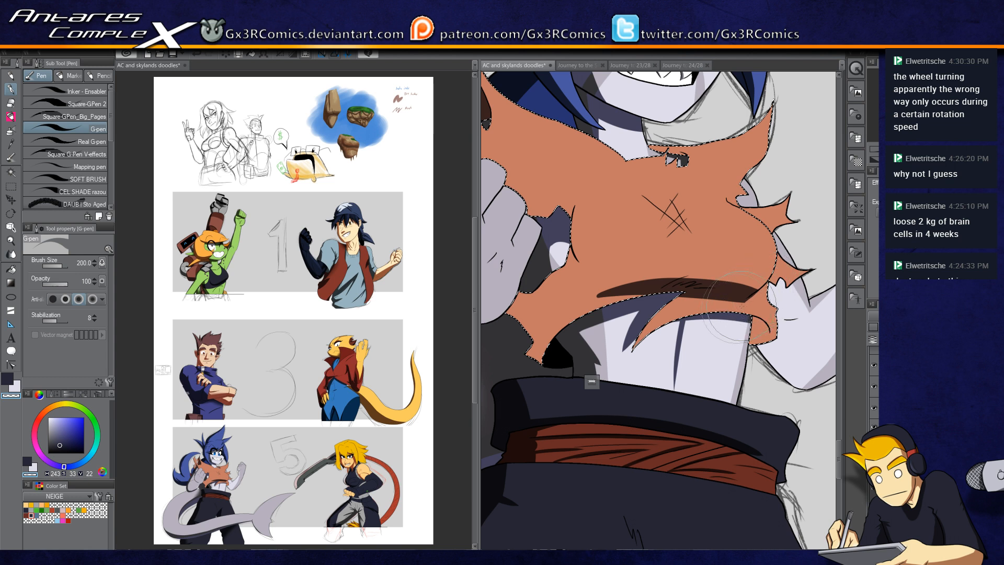
key("x")
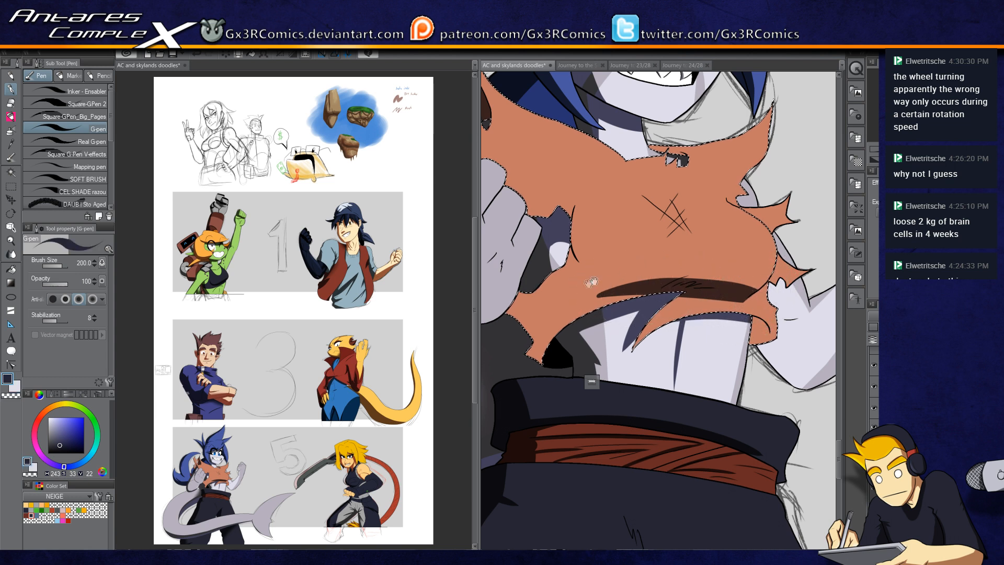
left_click_drag(597, 280, 642, 257)
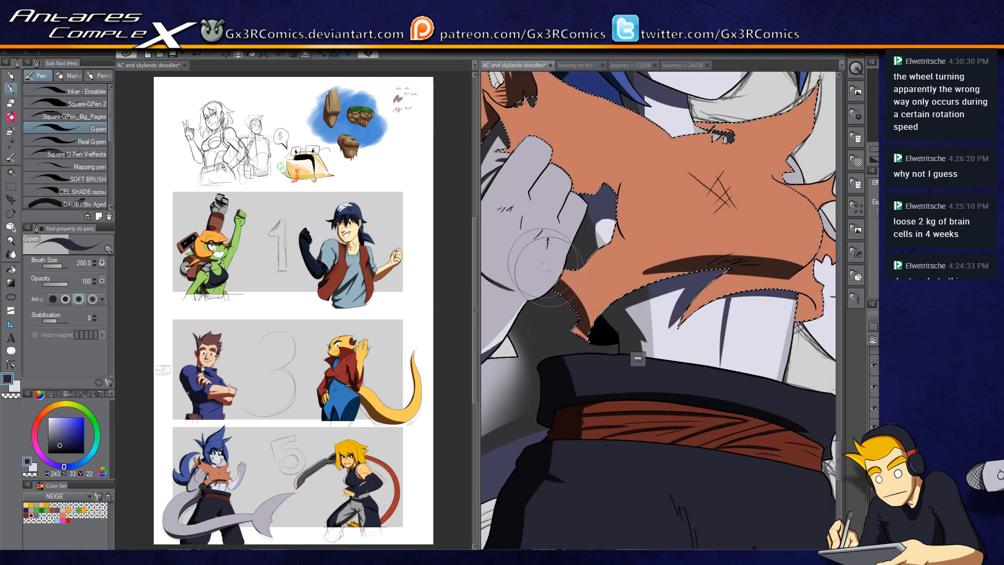
left_click_drag(553, 278, 585, 353)
left_click_drag(620, 277, 560, 339)
left_click_drag(722, 154, 761, 269)
left_click_drag(617, 284, 557, 306)
left_click_drag(793, 357, 740, 340)
left_click_drag(778, 430, 693, 368)
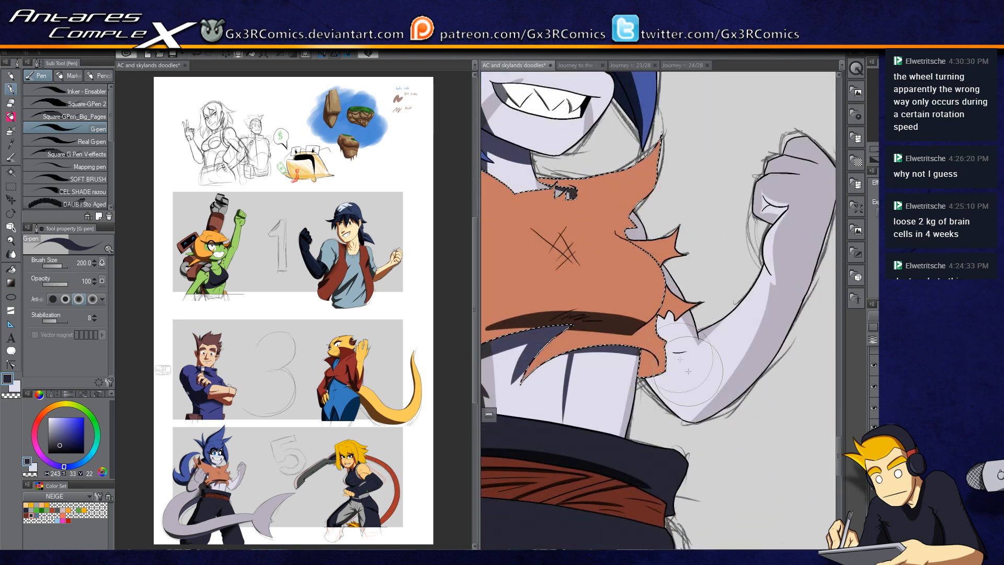
Step: Auto-select the raised arm and add a shadow stroke along its underside
key("w")
left_click(695, 396)
key("p")
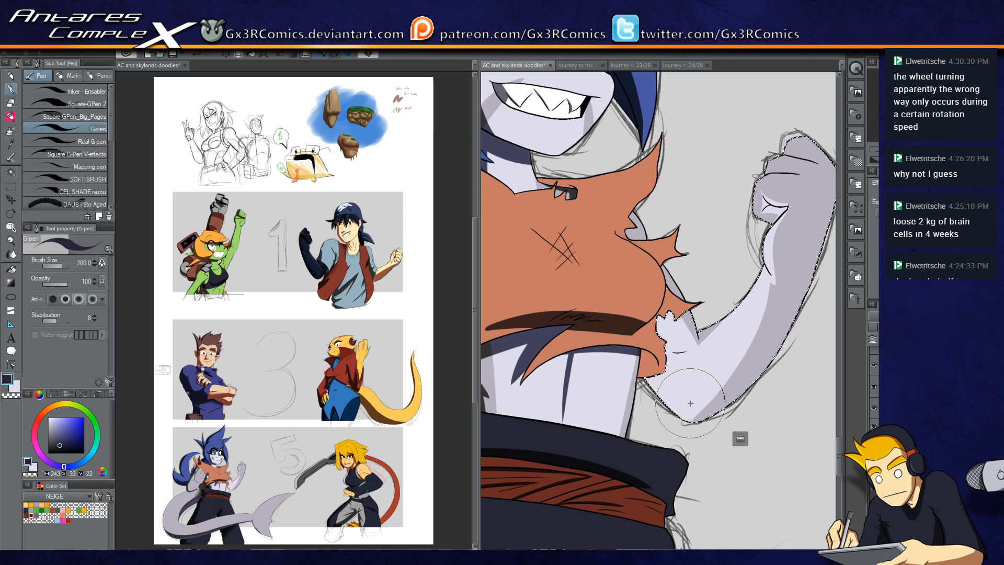
left_click_drag(656, 358, 645, 359)
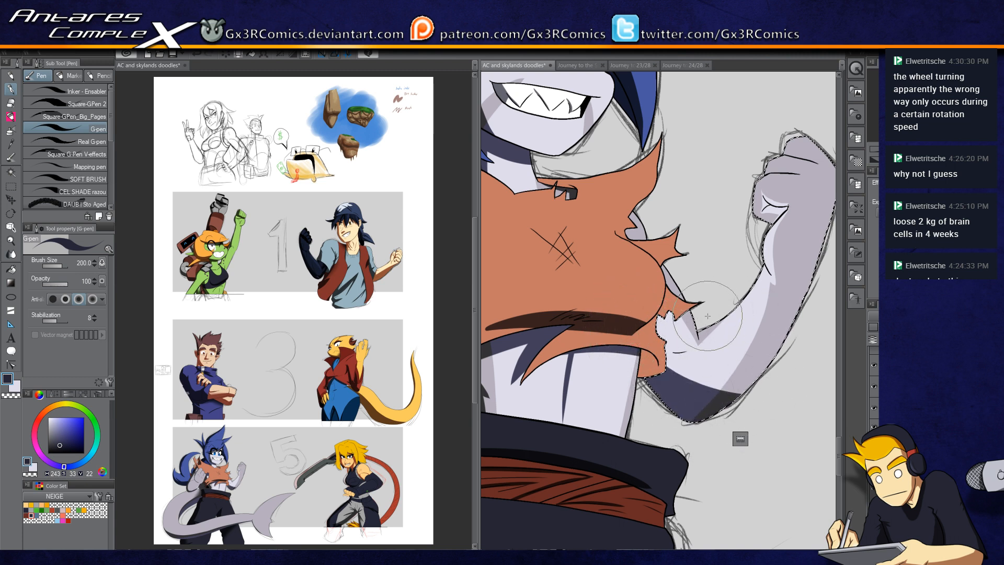
Step: Auto-select the scarf's lower flap beside the fist and shade it with a dark stroke
scroll(685, 335, "up", 2)
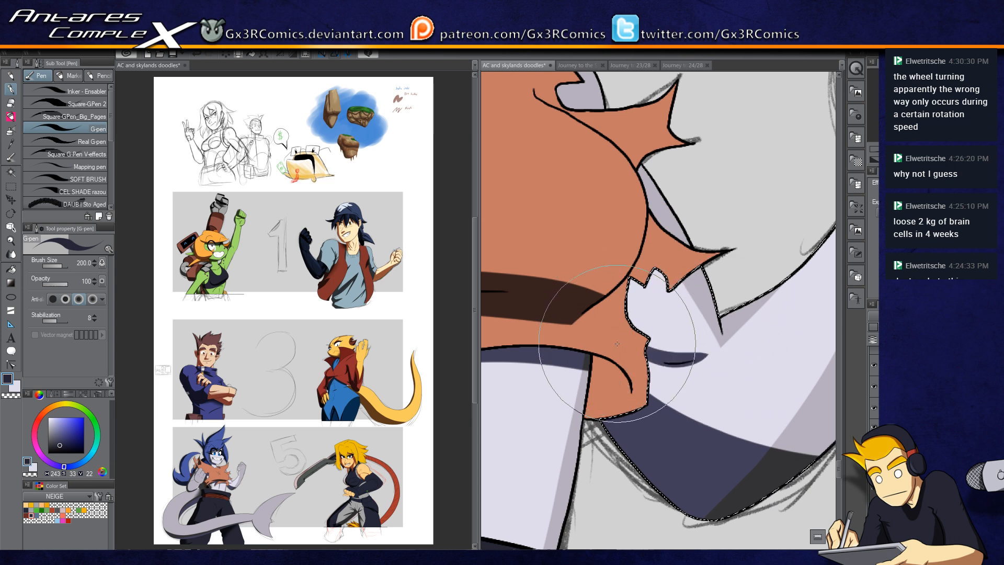
key("w")
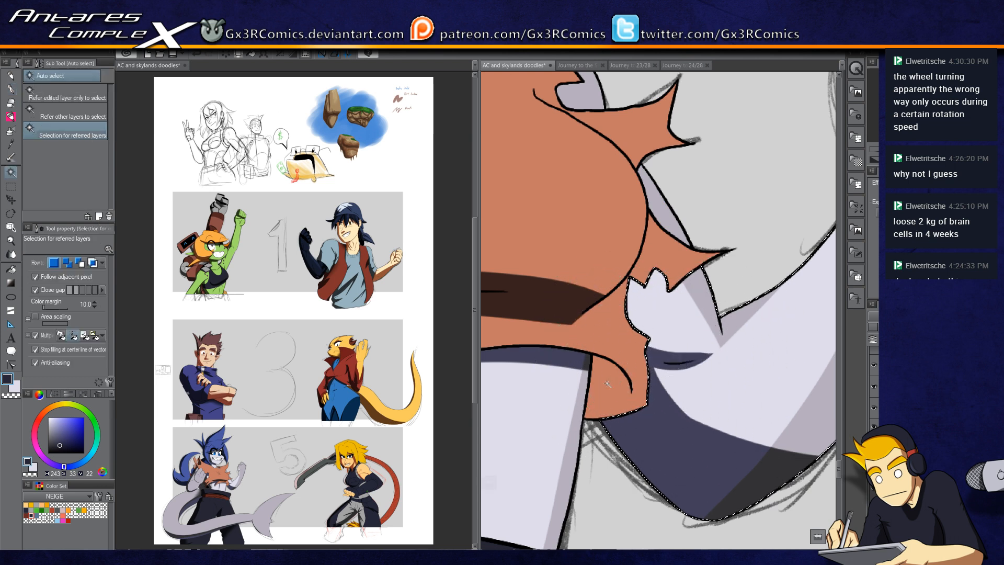
left_click(601, 366)
key("p")
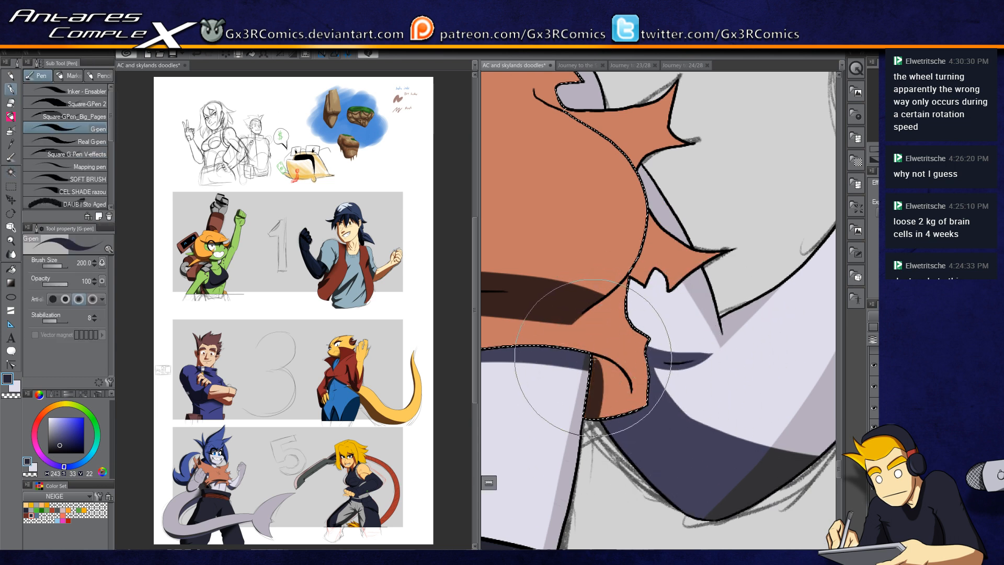
mouse_move(596, 372)
left_mouse_down()
mouse_move(611, 371)
mouse_move(612, 400)
left_mouse_up()
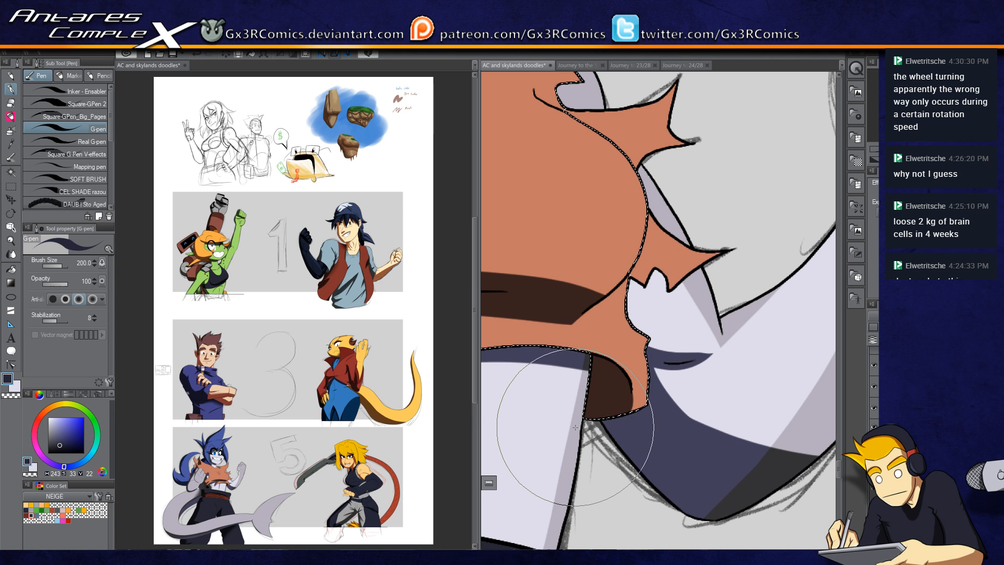
Step: Auto-select the fist's knuckle area and paint a shadow stroke across it
key("w")
left_click(648, 306)
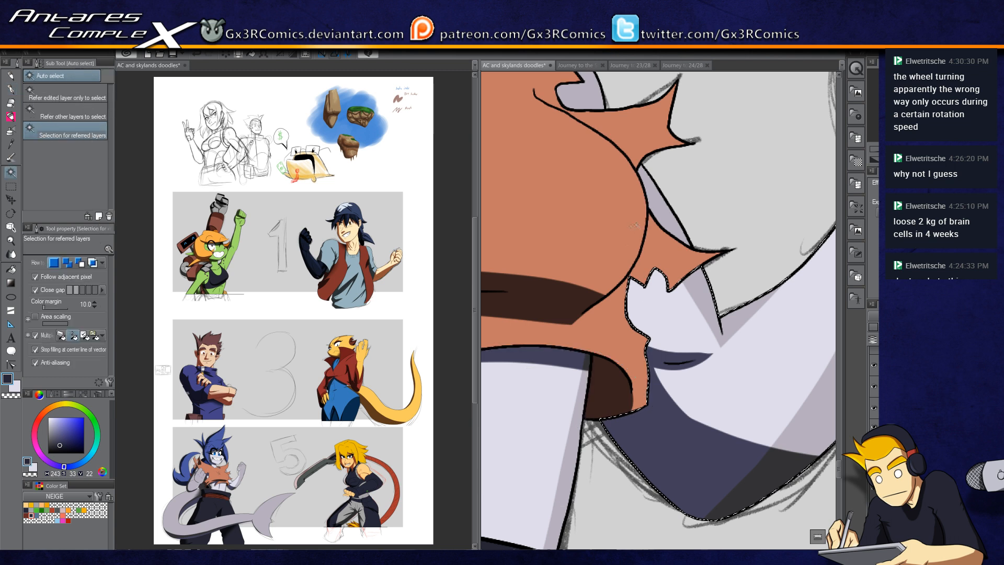
key("p")
mouse_move(669, 360)
left_mouse_down()
mouse_move(616, 274)
mouse_move(634, 345)
left_mouse_up()
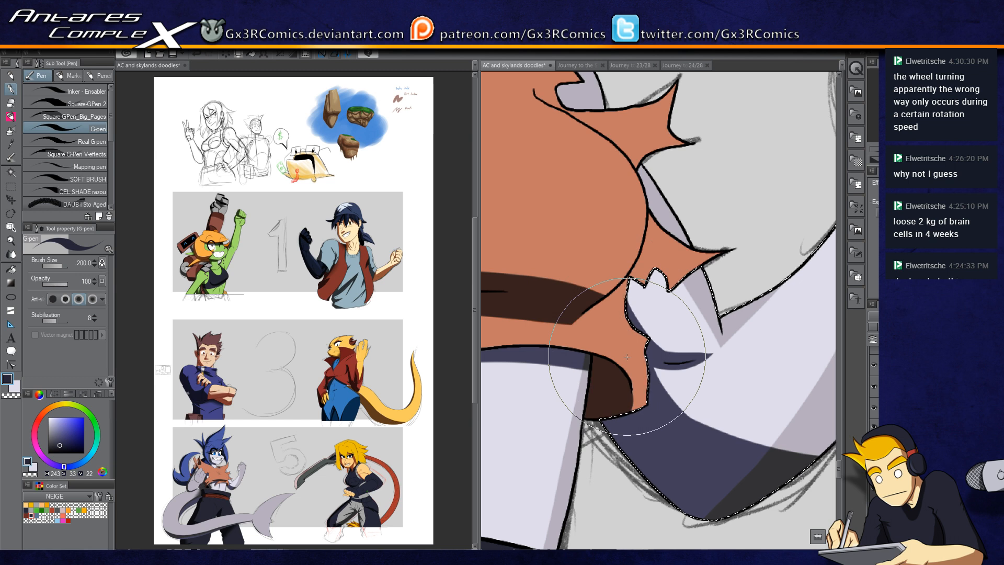
Step: Auto-select the small area at the scarf's top, paint a shadow stroke inside it, then deselect
left_click_drag(580, 141, 592, 335)
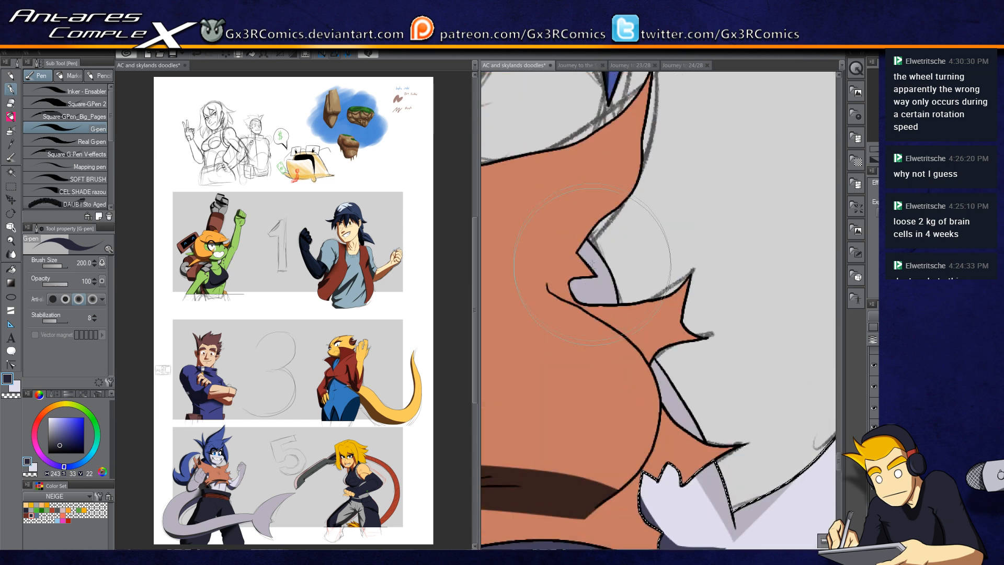
key("w")
left_click(596, 291)
left_click_drag(606, 259, 661, 298)
key("p")
mouse_move(588, 253)
left_mouse_down()
mouse_move(577, 285)
mouse_move(607, 255)
mouse_move(688, 283)
left_mouse_up()
key("w")
key("ctrl+d")
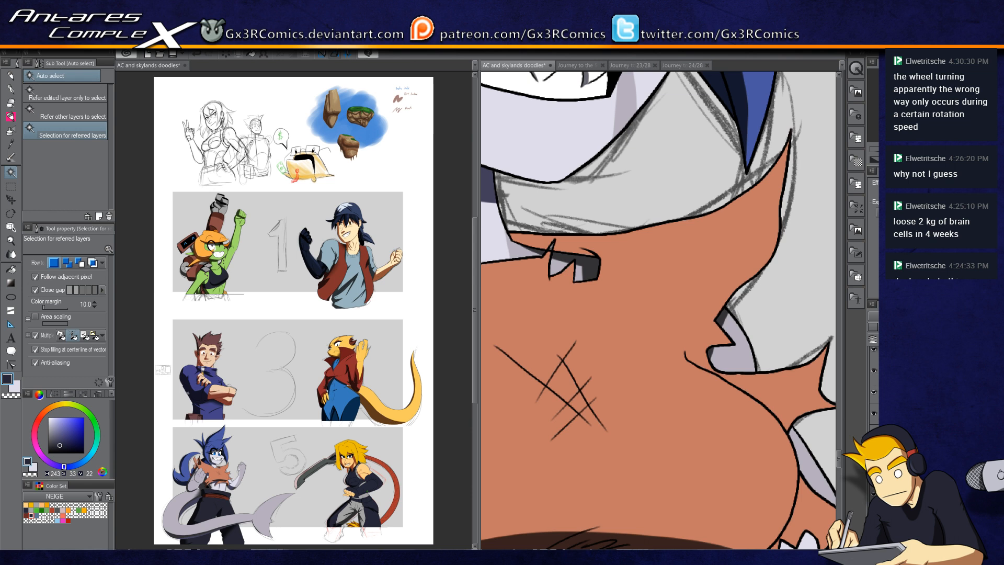
Step: Sample the scarf's orange colour with the eyedropper and auto-select the scarf
key("e")
key("i")
left_click(547, 261)
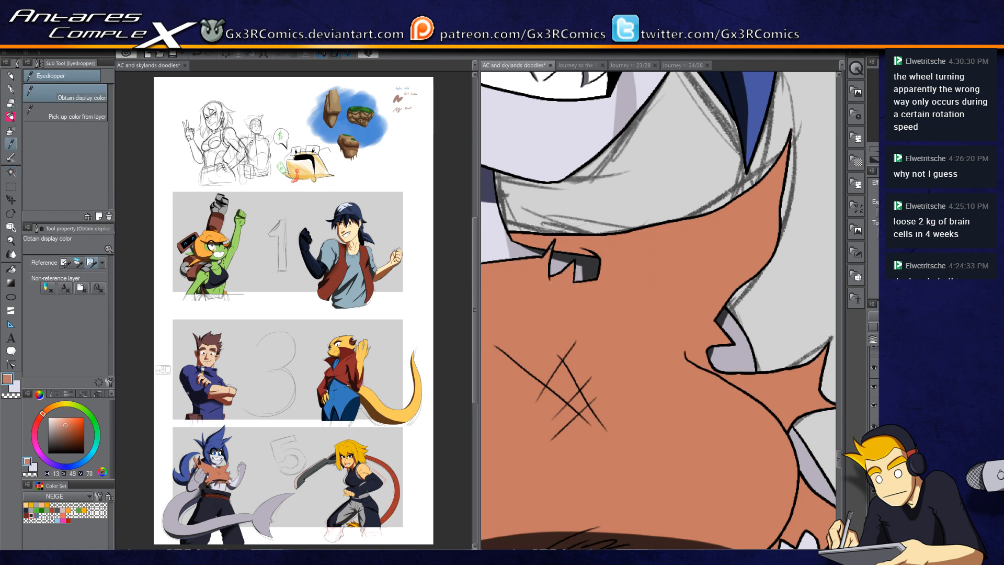
key("w")
left_click(553, 247)
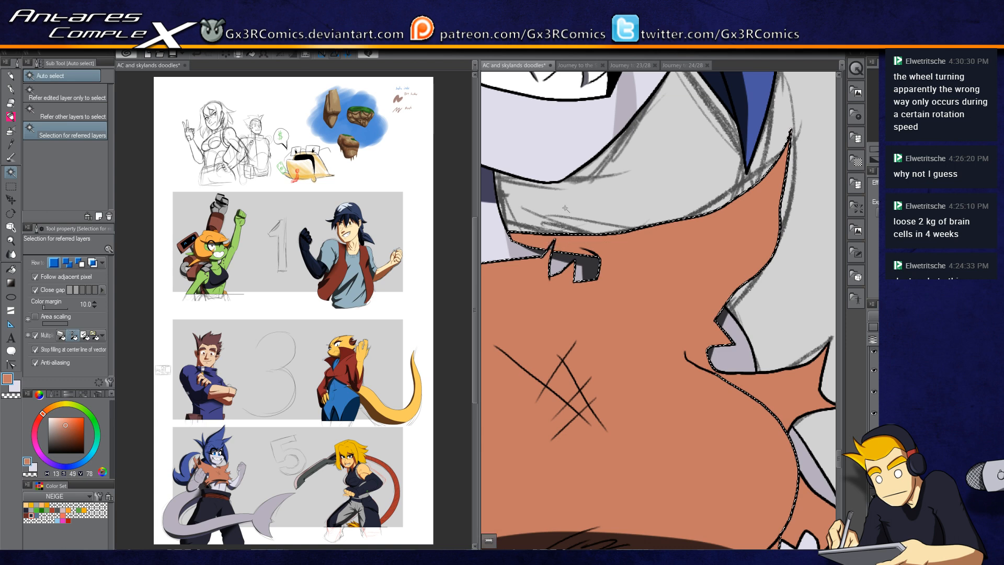
key("p")
scroll(565, 209, "down", 2)
scroll(565, 222, "down", 1)
left_click_drag(579, 245, 635, 471)
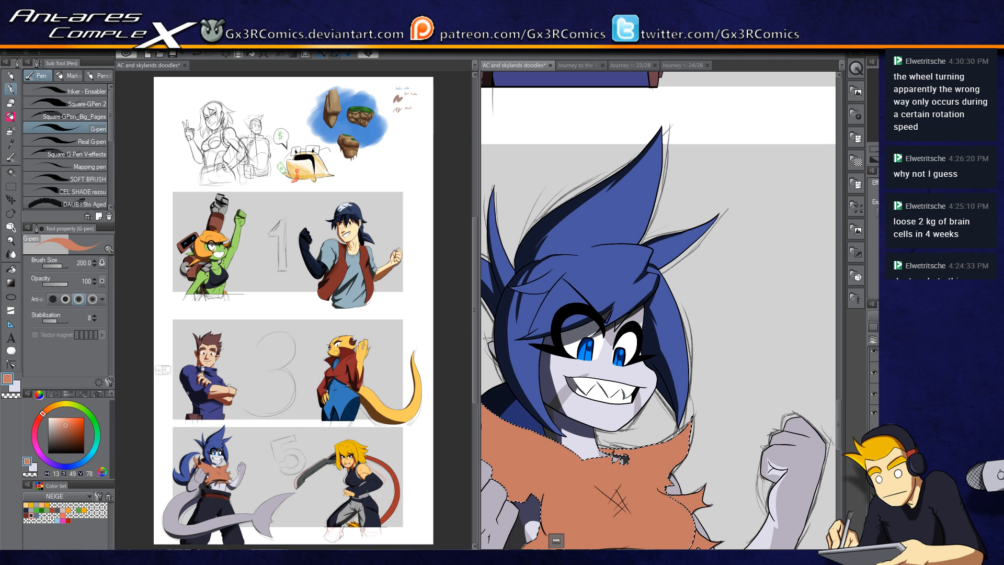
Step: Auto-select the blue hair and paint light highlight strokes on the top spike with SAI Marker 2, undoing several attempts
key("x")
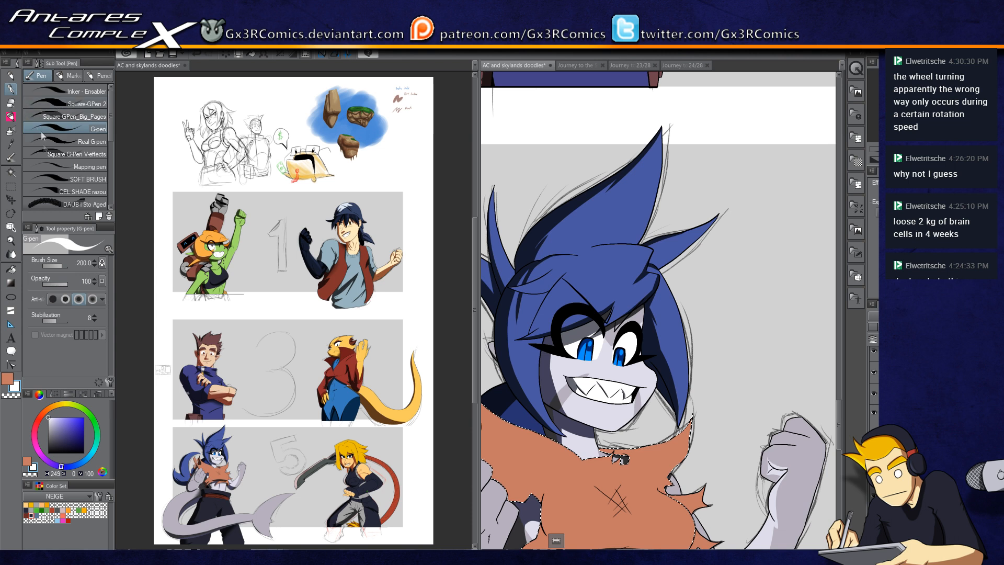
key("w")
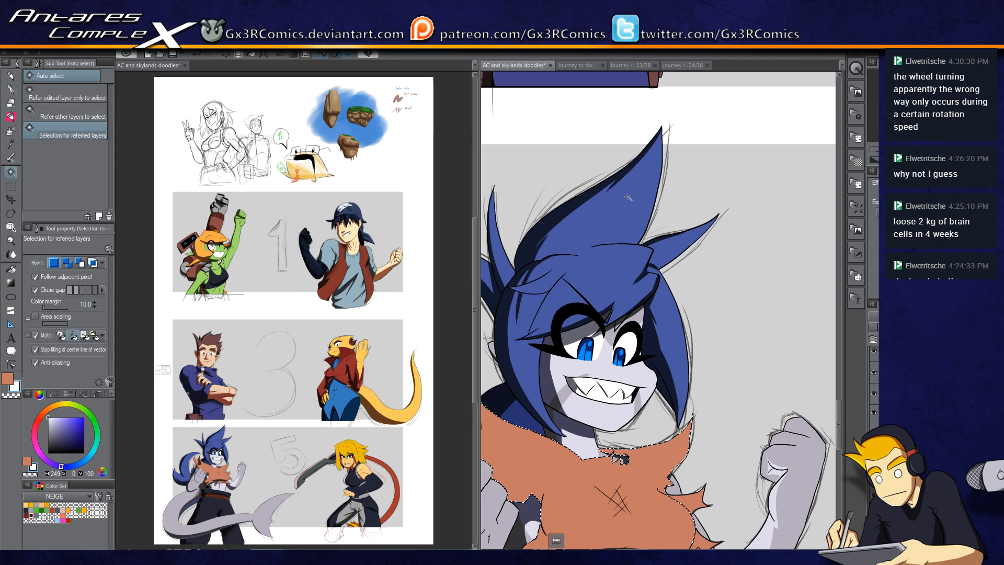
left_click(630, 202)
key("b")
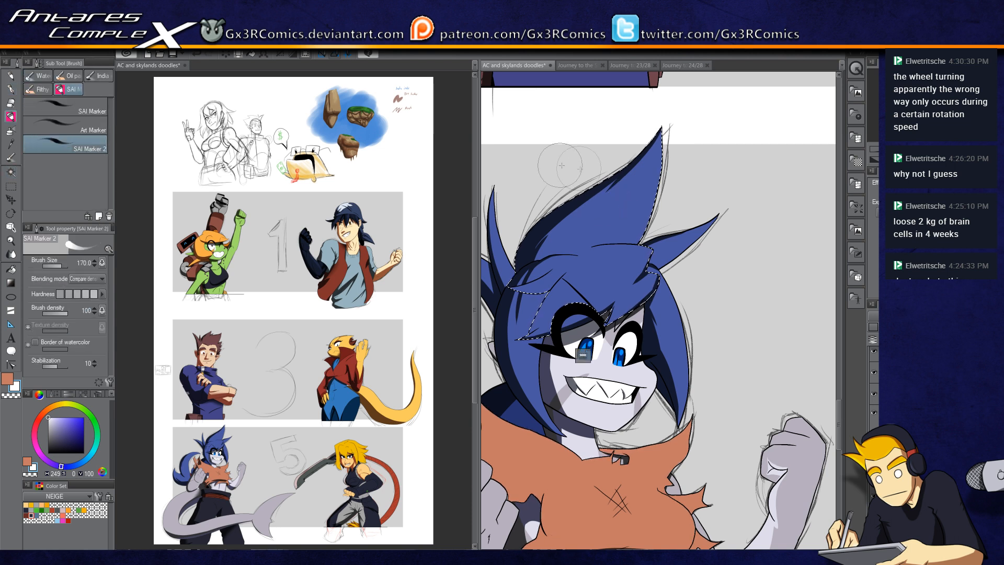
scroll(671, 134, "up", 2)
scroll(672, 132, "up", 1)
left_click_drag(664, 107, 523, 354)
key("ctrl+z")
left_click_drag(668, 126, 538, 402)
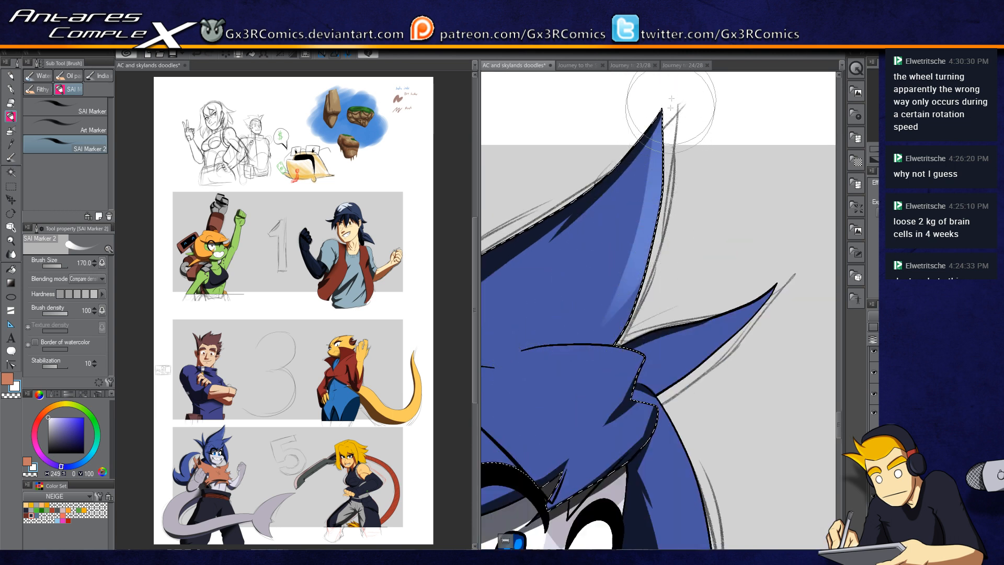
key("ctrl+z")
left_click_drag(669, 116, 594, 331)
left_click_drag(666, 108, 549, 344)
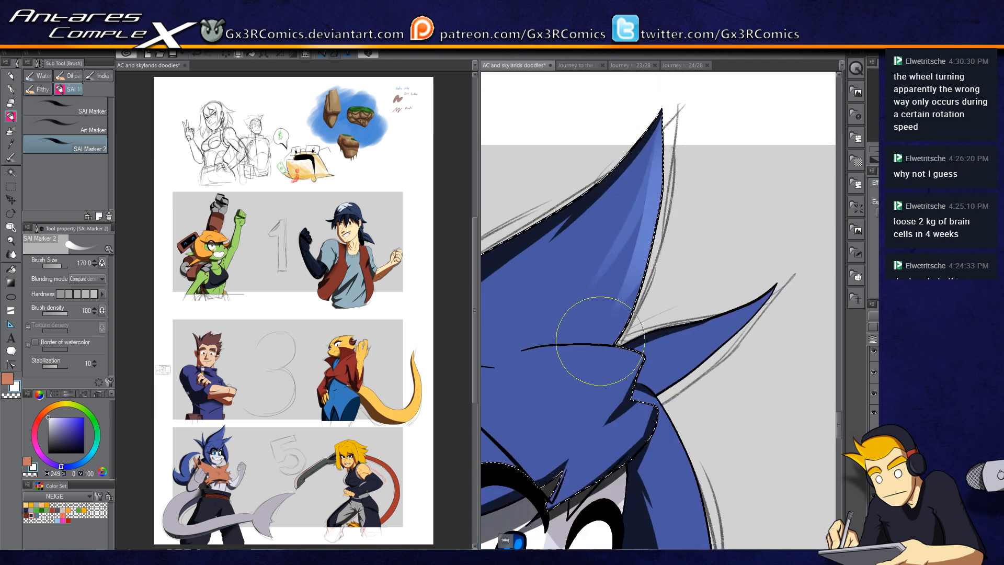
left_click_drag(690, 337, 650, 303)
key("ctrl+z")
Step: Auto-select another hair section and sweep highlight strokes across it, undoing several attempts
key("ctrl+z")
mouse_move(659, 133)
left_mouse_down()
mouse_move(684, 201)
mouse_move(561, 401)
left_mouse_up()
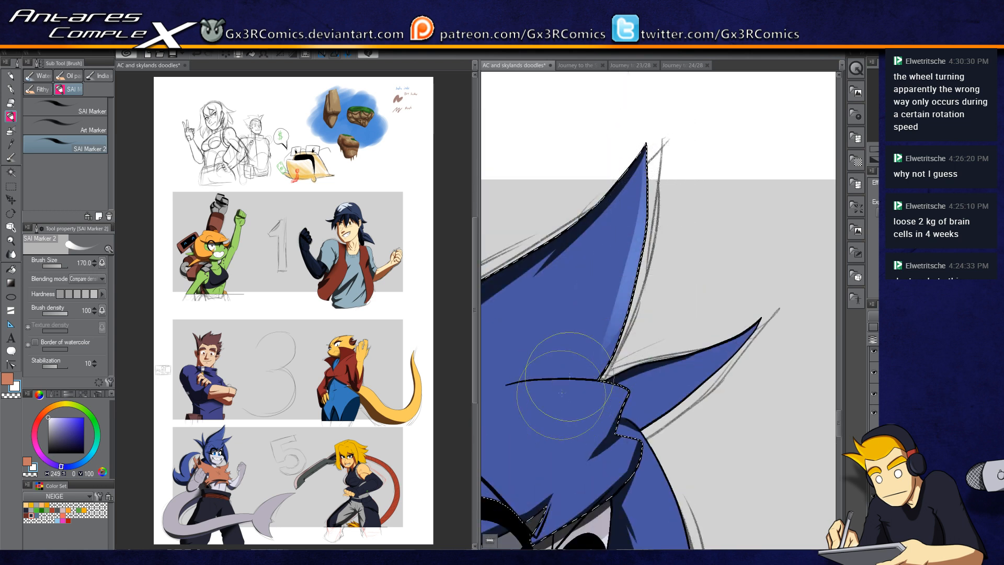
left_click_drag(650, 152, 562, 366)
left_click_drag(682, 365, 681, 254)
key("w")
left_click(680, 261)
key("b")
left_click_drag(755, 210, 638, 282)
key("ctrl+z")
left_click_drag(761, 199, 681, 290)
key("ctrl+z")
key("ctrl+z")
left_click_drag(763, 206, 651, 299)
mouse_move(651, 352)
left_mouse_down()
mouse_move(644, 211)
mouse_move(666, 514)
left_mouse_up()
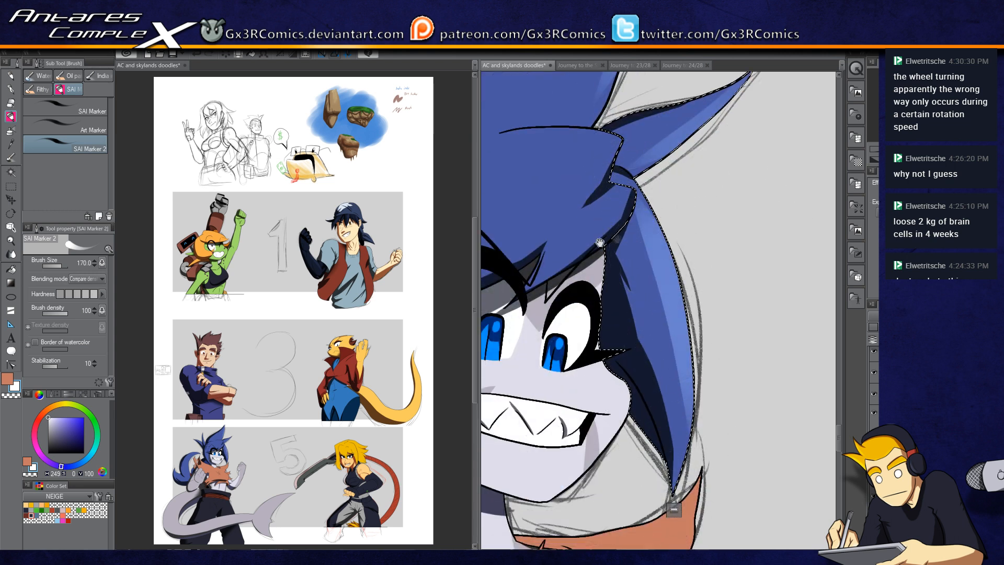
Step: Enlarge the brush to 500 and sweep a broad highlight across the hair fringe, undoing several attempts
left_click_drag(599, 242, 733, 289)
key("bracketright")
key("bracketright")
key("bracketright")
left_click_drag(750, 187, 591, 256)
key("ctrl+z")
mouse_move(745, 193)
left_mouse_down()
mouse_move(680, 216)
mouse_move(515, 351)
left_mouse_up()
key("ctrl+z")
left_click_drag(768, 172, 514, 351)
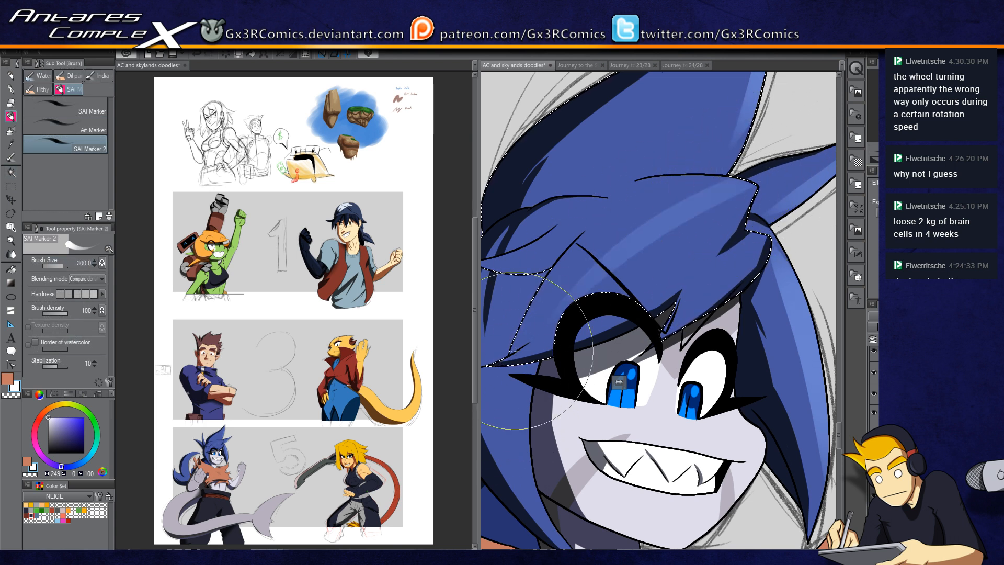
key("ctrl+z")
key("bracketright")
key("bracketright")
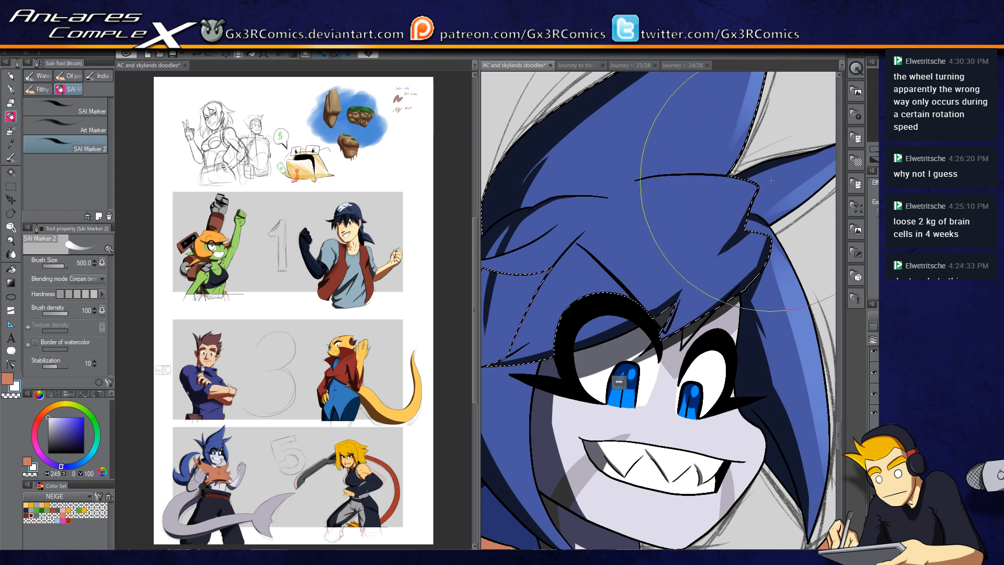
left_click_drag(771, 181, 593, 261)
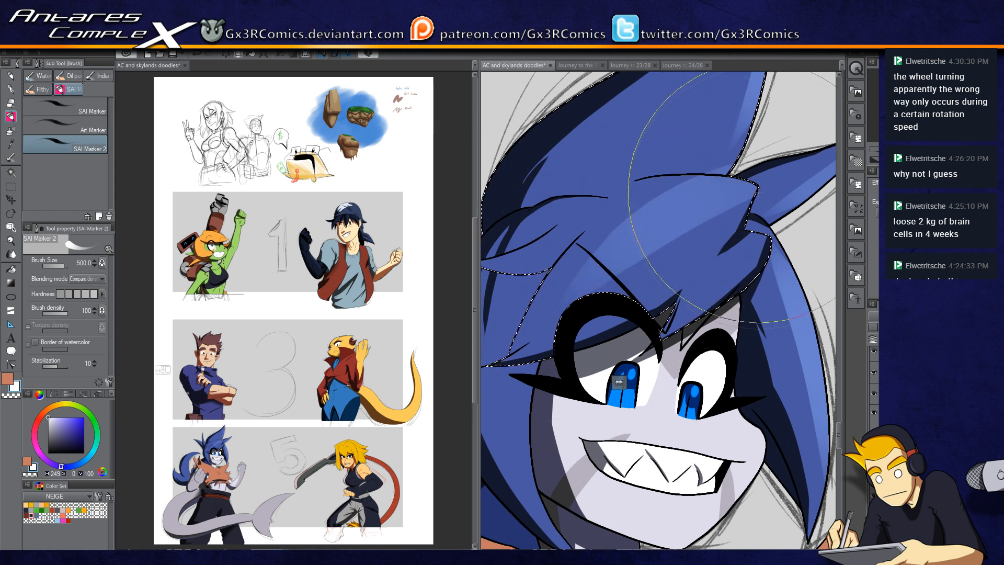
key("e")
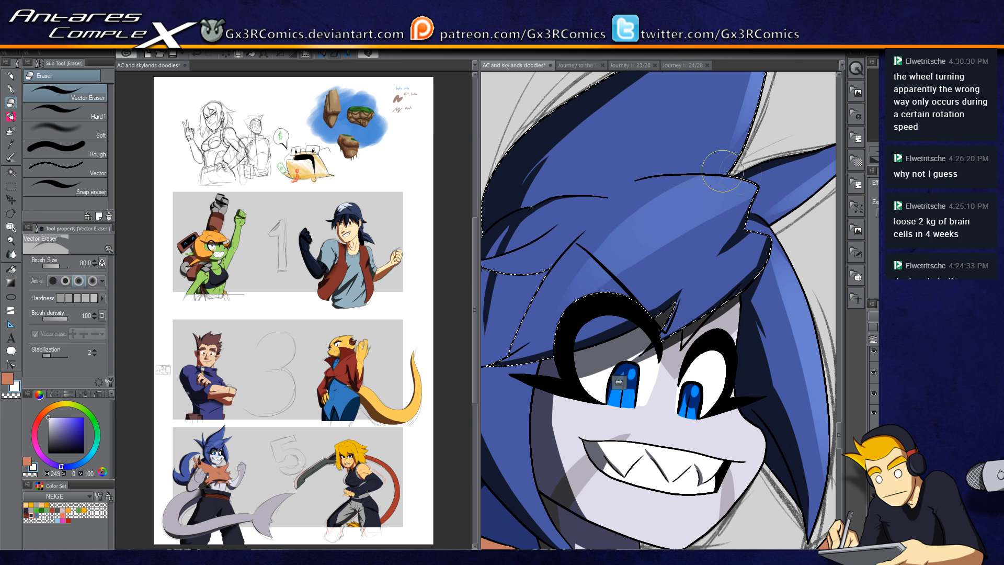
key("b")
left_click_drag(585, 256, 716, 195)
Step: Auto-select the side hair strand, shrink the brush to 250, and paint a highlight stroke down it
key("w")
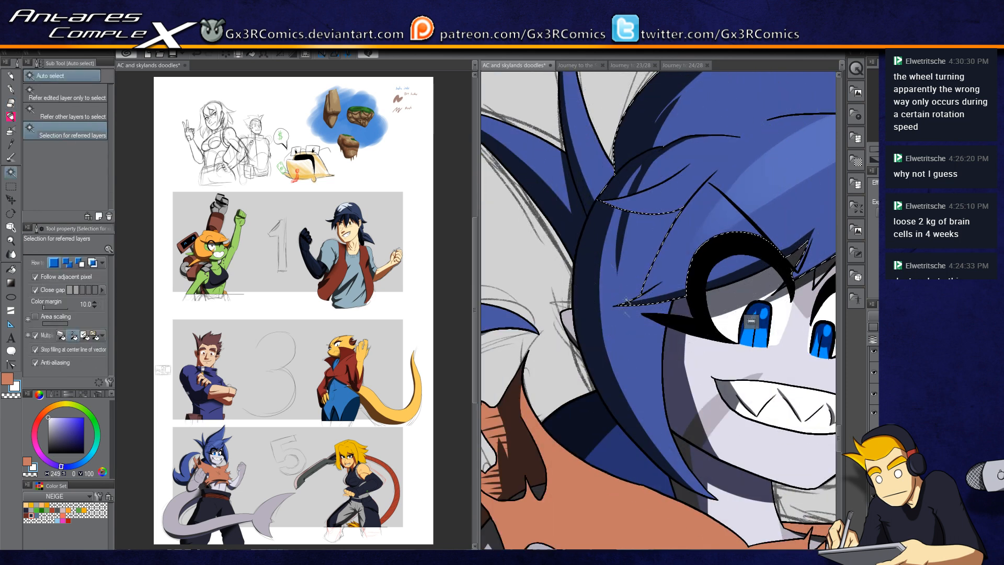
key("b")
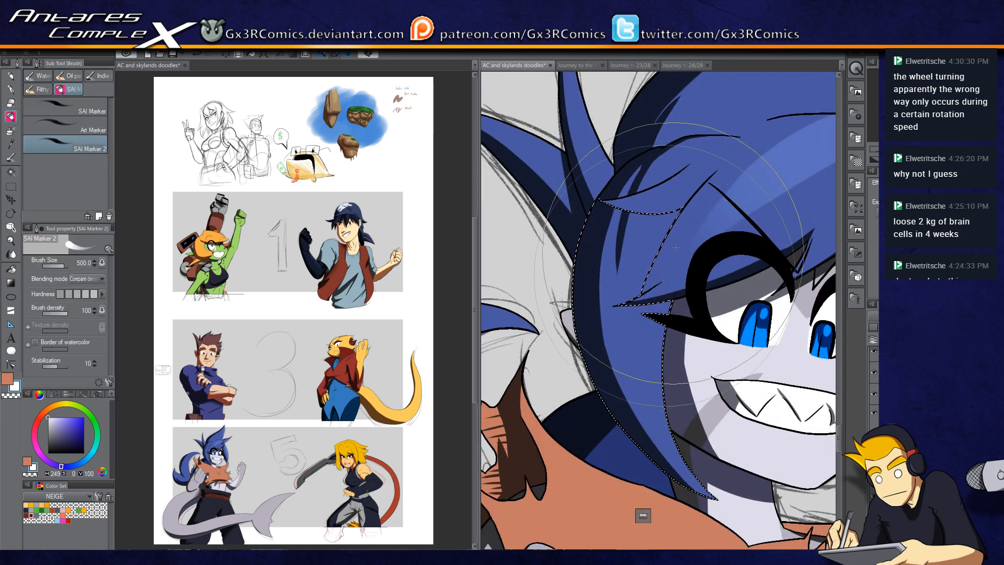
key("bracketleft")
key("bracketleft")
key("bracketleft")
key("ctrl+z")
left_click_drag(698, 309, 715, 424)
key("ctrl+z")
left_click_drag(700, 308, 722, 447)
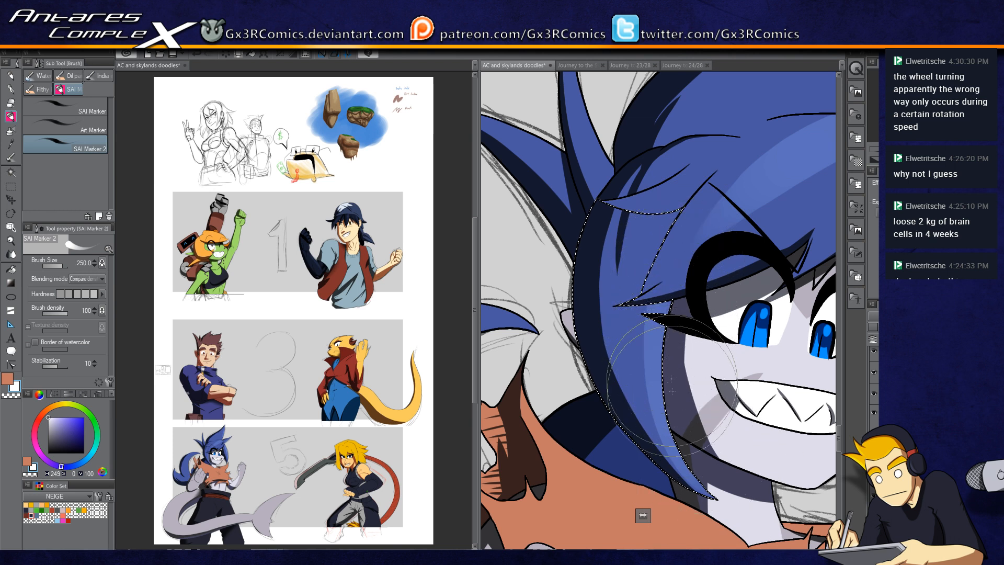
key("w")
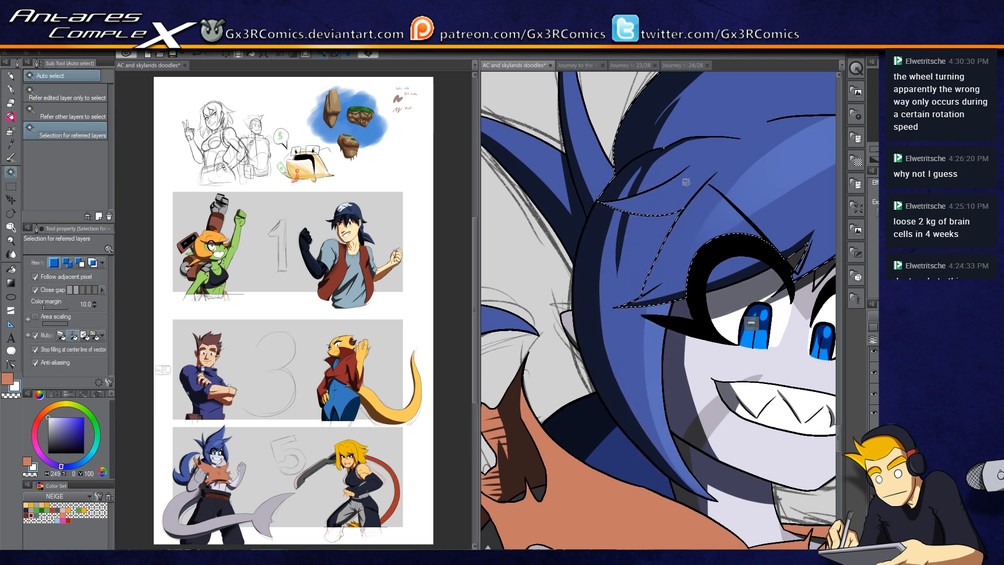
key("b")
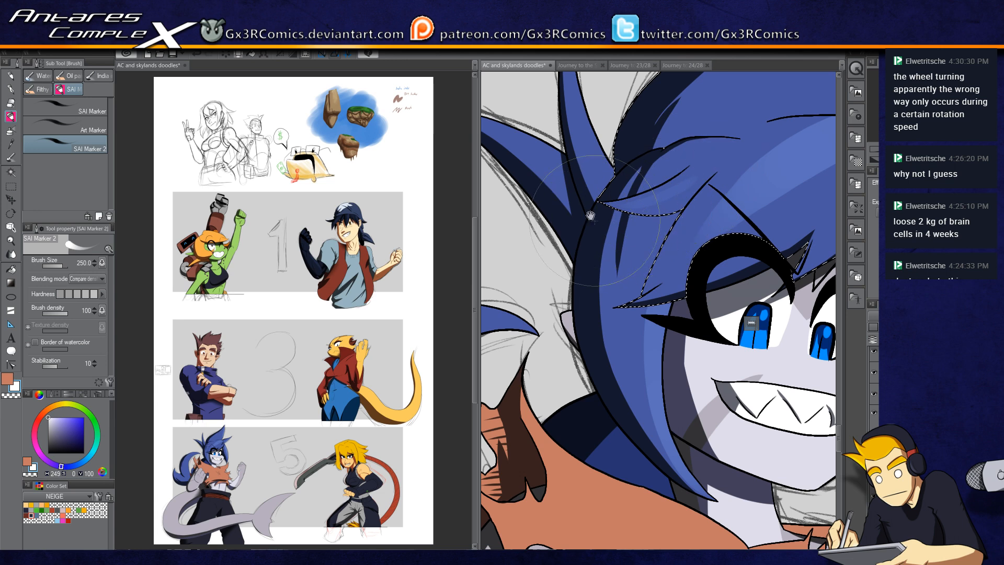
Step: Add another highlight stroke to the side strand, then auto-select the neighbouring hair spike and sweep a highlight across it
left_click_drag(595, 222, 608, 348)
key("w")
left_click(589, 235)
key("b")
key("b")
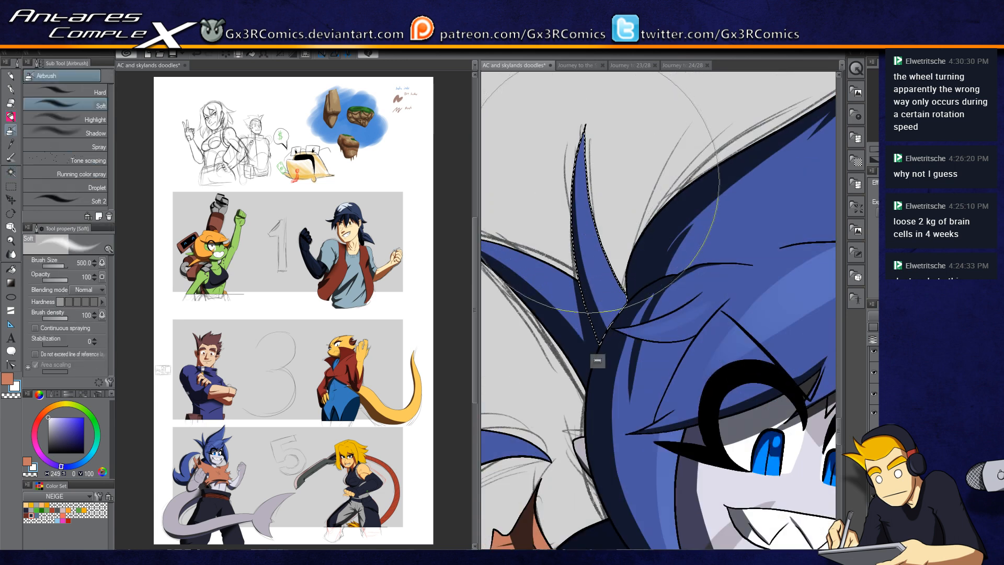
key("b")
Step: Auto-select the next hair spike and paint light highlight strokes along it with SAI Marker 2
key("b")
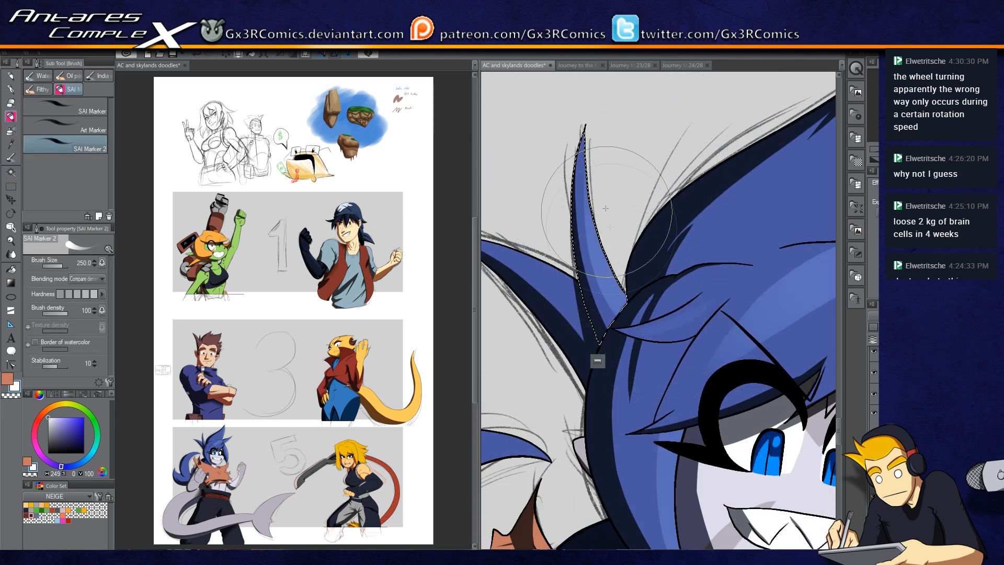
left_click_drag(574, 277, 641, 275)
key("w")
left_click(607, 269)
Step: Auto-select the large hanging hair lock and sweep broad highlight strokes across it at brush size 400, undoing several attempts
key("b")
left_click_drag(547, 224, 656, 316)
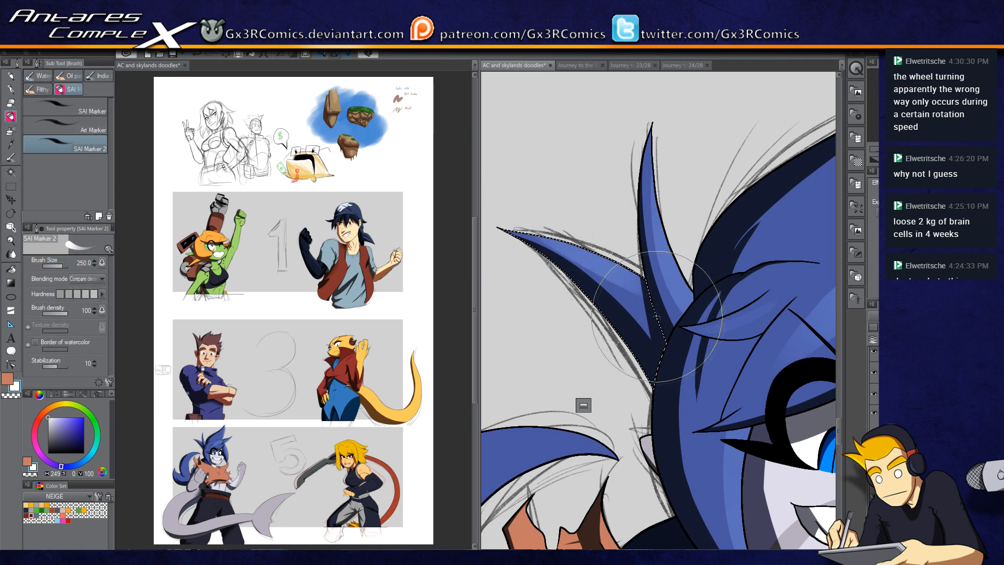
left_click_drag(585, 363, 687, 133)
left_click_drag(579, 262, 641, 235)
key("w")
left_click(654, 211)
key("b")
mouse_move(735, 177)
left_mouse_down()
mouse_move(622, 218)
mouse_move(557, 329)
left_mouse_up()
key("ctrl+z")
mouse_move(754, 175)
left_mouse_down()
mouse_move(530, 384)
mouse_move(612, 202)
left_mouse_up()
left_click_drag(579, 145, 638, 380)
key("ctrl+z")
left_click_drag(579, 145, 585, 346)
left_click_drag(742, 183, 601, 460)
key("ctrl+z")
left_click_drag(755, 200, 582, 519)
mouse_move(586, 470)
left_mouse_down()
mouse_move(598, 448)
mouse_move(571, 324)
left_mouse_up()
left_click_drag(538, 251, 620, 269)
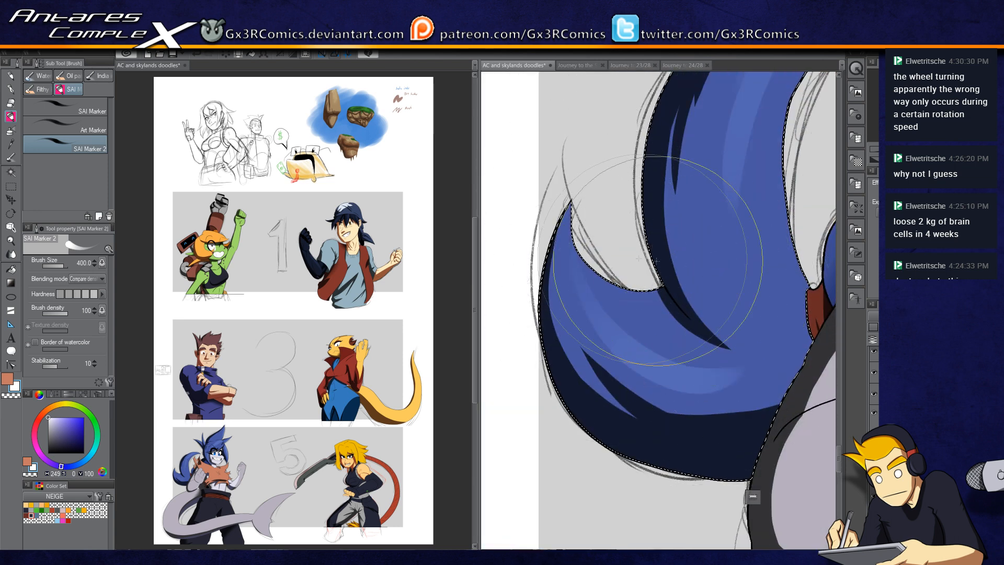
Step: Swap to the dark blue colour, switch to the Soft airbrush at size 170, and airbrush a shadow along the hair lock's lower edge
left_click_drag(737, 416, 570, 384)
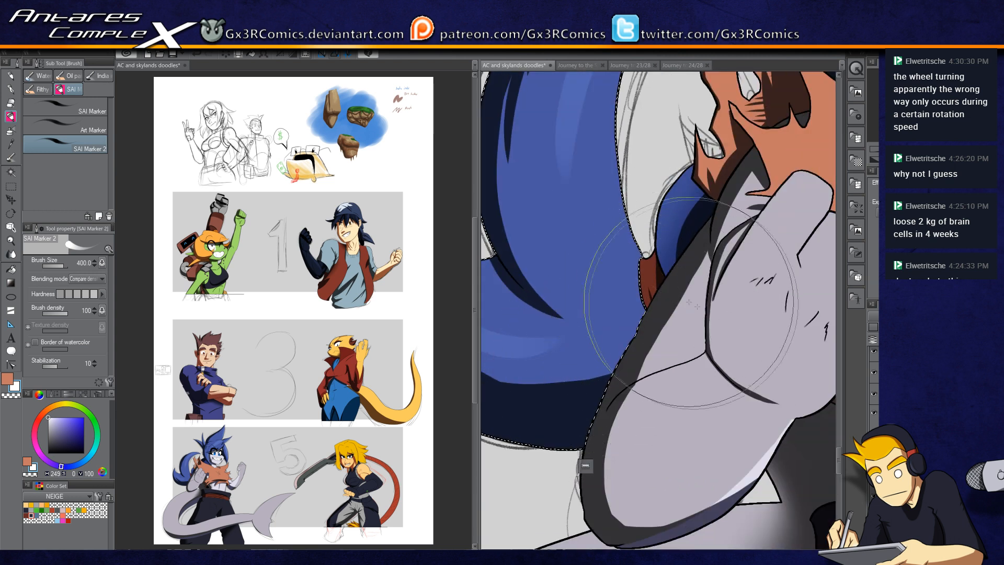
key("b")
key("x")
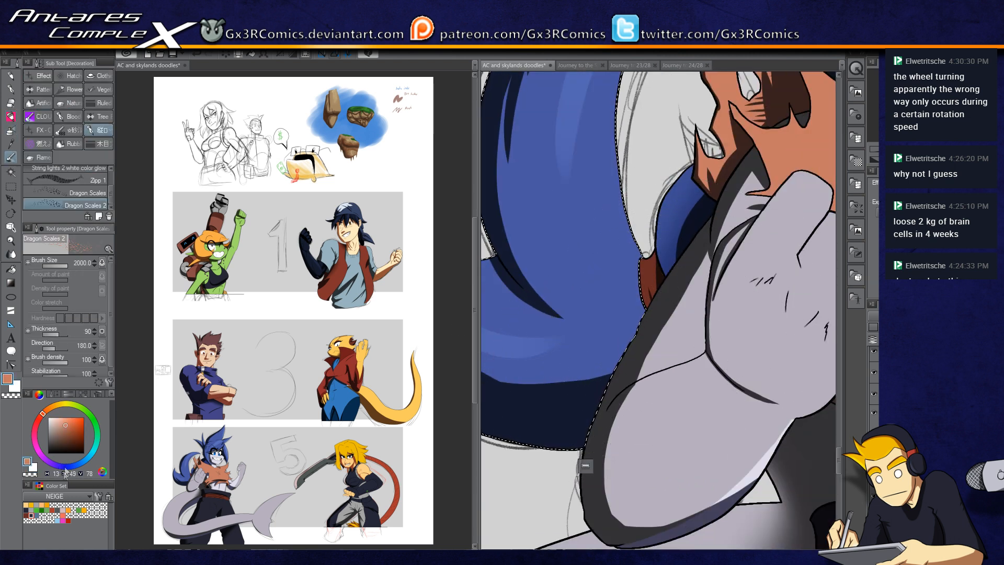
left_click(585, 465, "alt")
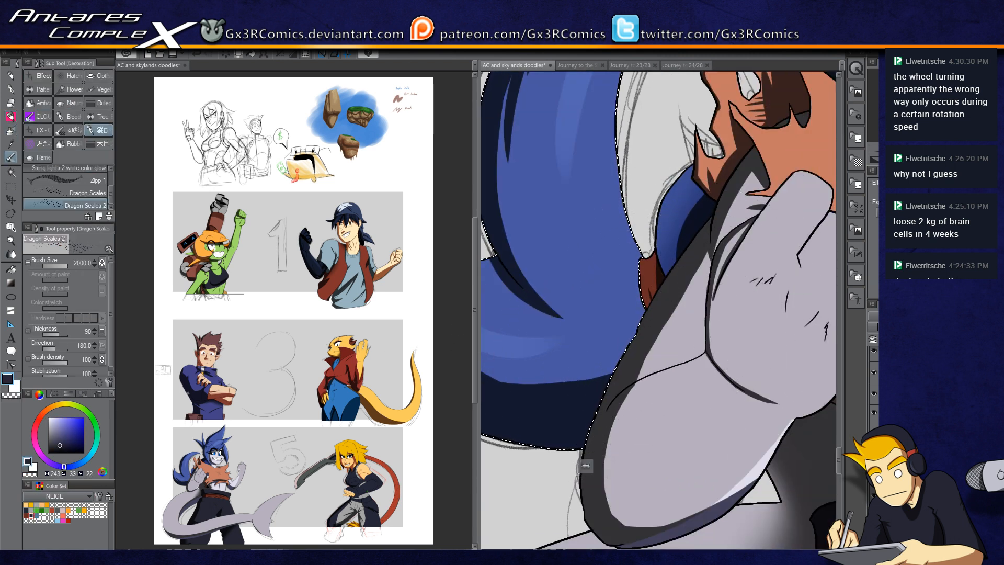
key("b")
mouse_move(670, 298)
left_mouse_down()
mouse_move(700, 396)
mouse_move(487, 497)
left_mouse_up()
mouse_move(605, 361)
left_mouse_down()
mouse_move(733, 361)
mouse_move(748, 393)
mouse_move(649, 442)
left_mouse_up()
key("ctrl+z")
key("bracketleft")
key("bracketleft")
key("bracketleft")
key("bracketleft")
key("bracketleft")
key("ctrl+z")
mouse_move(782, 359)
left_mouse_down()
mouse_move(597, 447)
mouse_move(786, 339)
mouse_move(544, 442)
mouse_move(792, 362)
mouse_move(503, 391)
left_mouse_up()
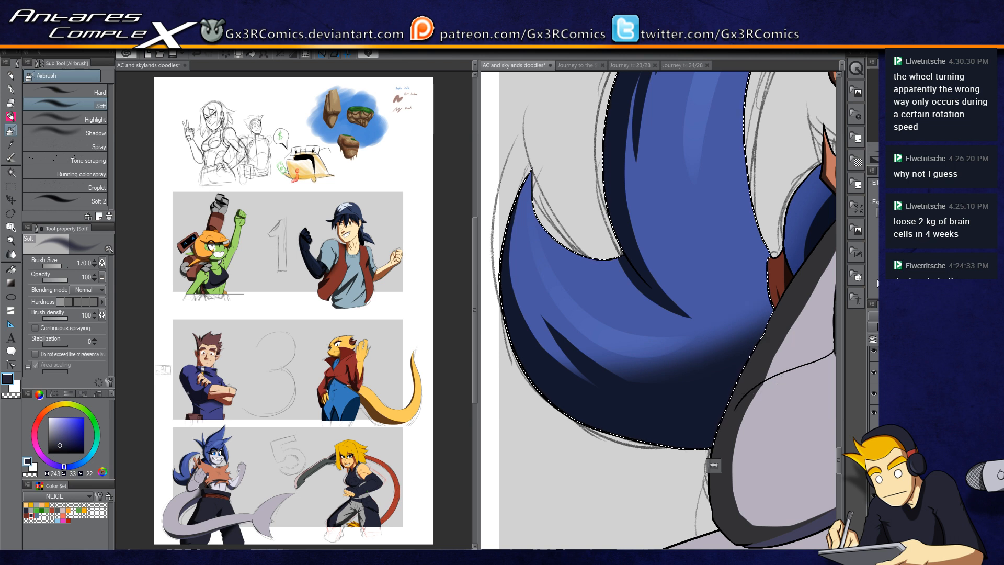
Step: Airbrush a soft dark shadow onto the white sleeve beneath the clenched fist
scroll(753, 292, "down", 2)
left_click_drag(764, 313, 613, 289)
left_click_drag(688, 377, 683, 281)
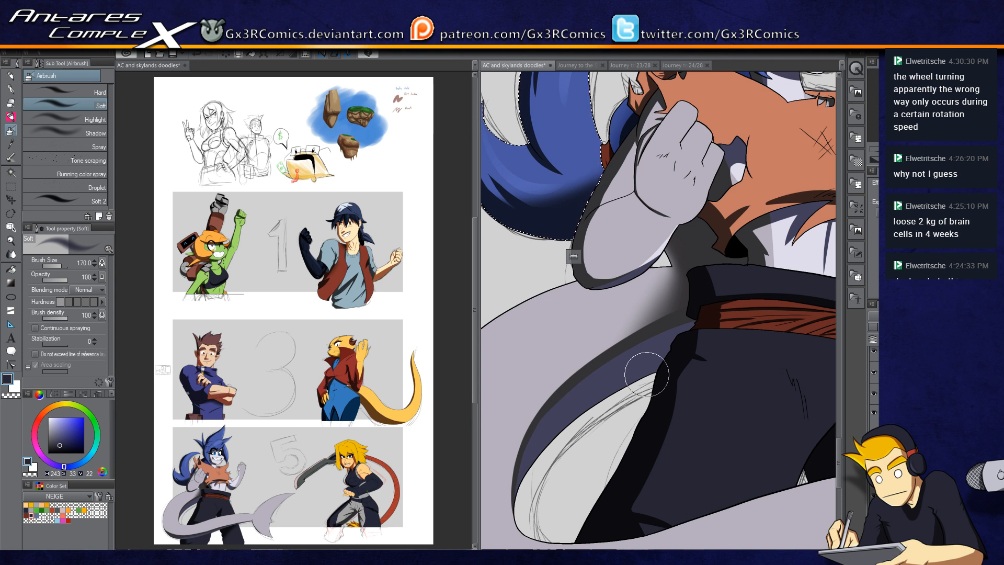
Step: Auto-select the dark trousers below the belt and paint a shadow stroke across them with the G-pen
left_click_drag(741, 368, 636, 341)
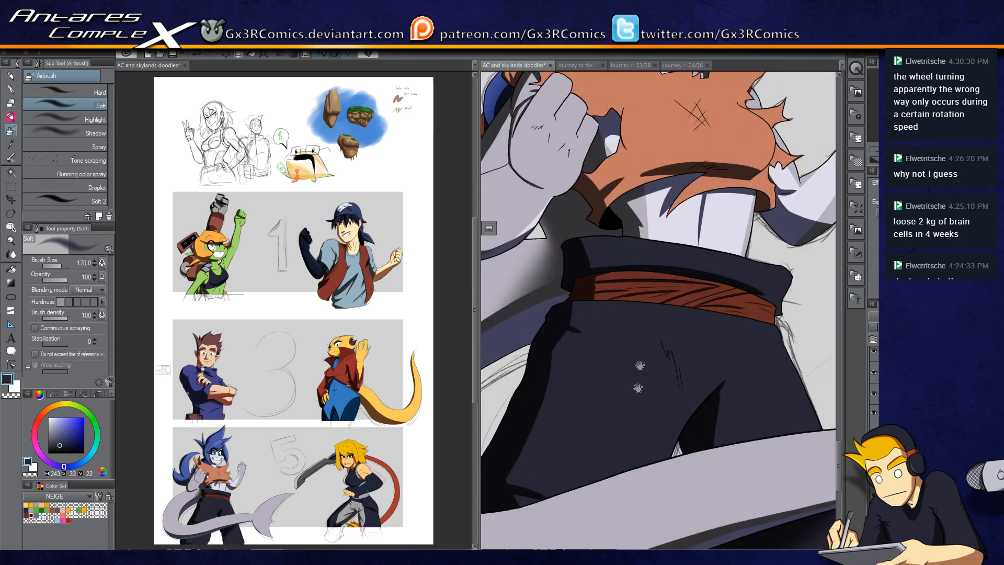
left_click_drag(675, 403, 657, 304)
key("w")
left_click(685, 259)
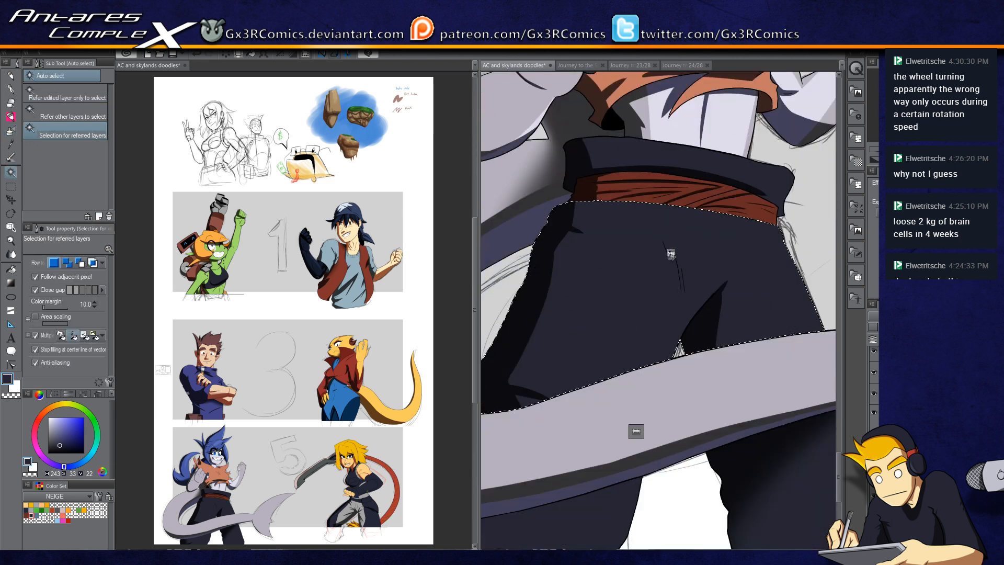
key("p")
key("ctrl+z")
left_click_drag(713, 294, 666, 379)
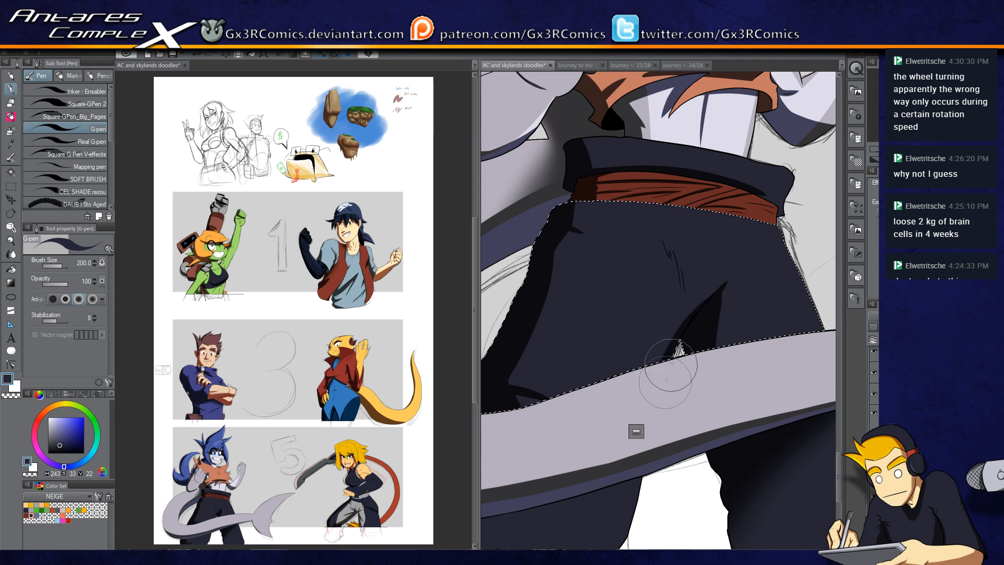
Step: Auto-select the trouser leg beneath the sword and paint dark shadow strokes along its inner edge with the G-pen
left_click_drag(657, 426, 672, 264)
key("w")
left_click(649, 337)
key("p")
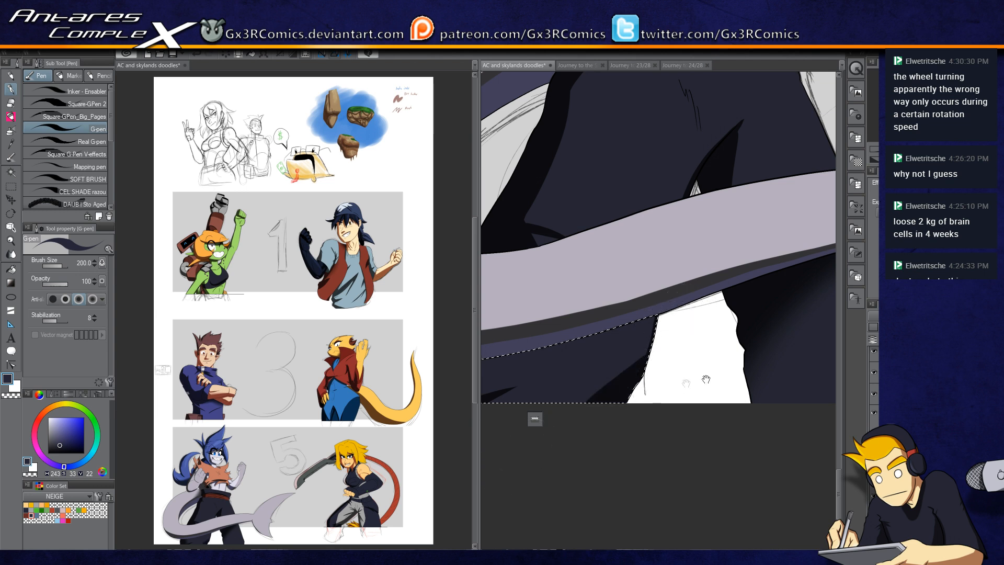
left_click_drag(692, 376, 549, 420)
key("w")
left_click(645, 375)
key("p")
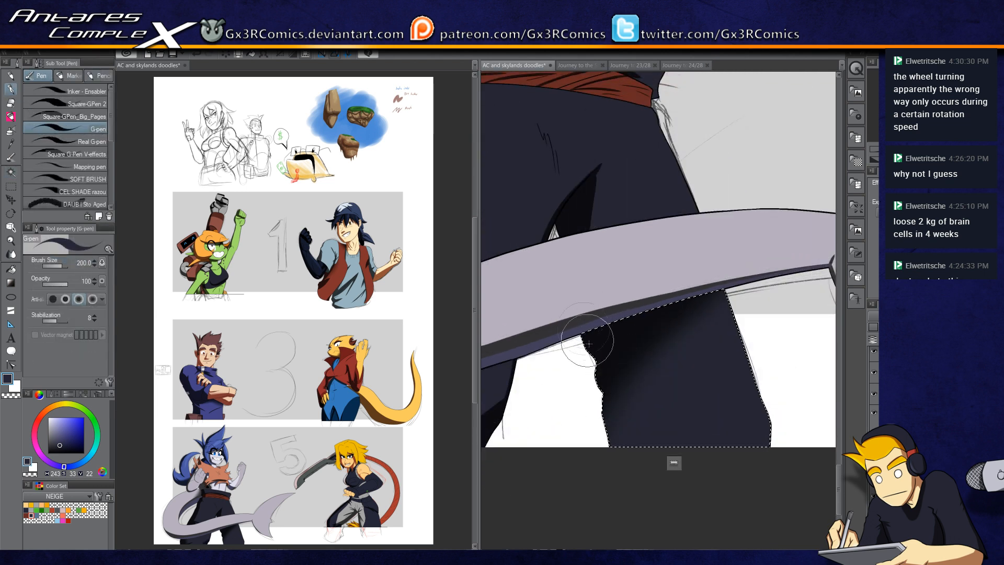
mouse_move(622, 443)
left_mouse_down()
mouse_move(646, 414)
mouse_move(610, 403)
mouse_move(583, 417)
mouse_move(720, 312)
mouse_move(598, 395)
mouse_move(598, 369)
left_mouse_up()
left_click_drag(682, 313, 595, 369)
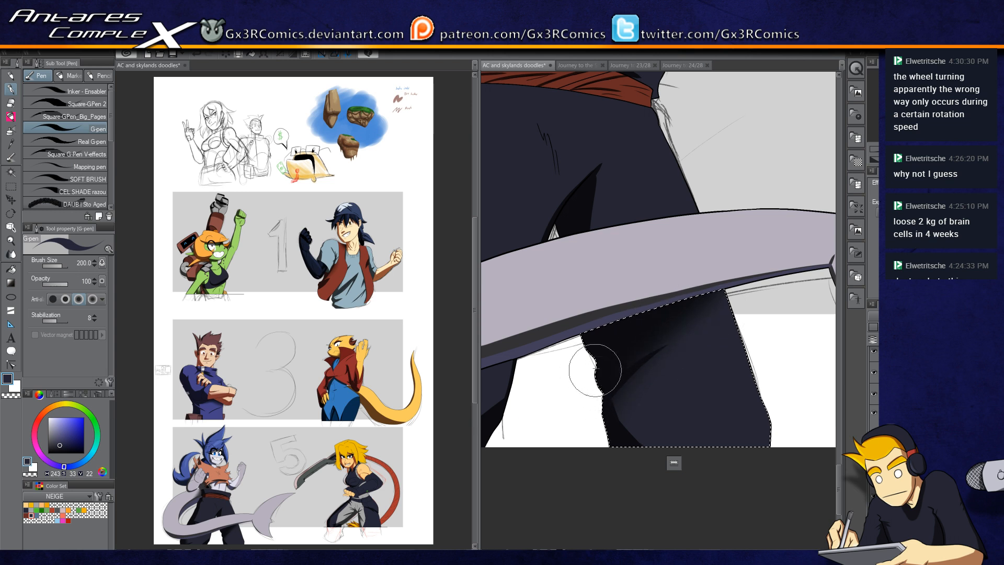
left_click_drag(663, 328, 614, 396)
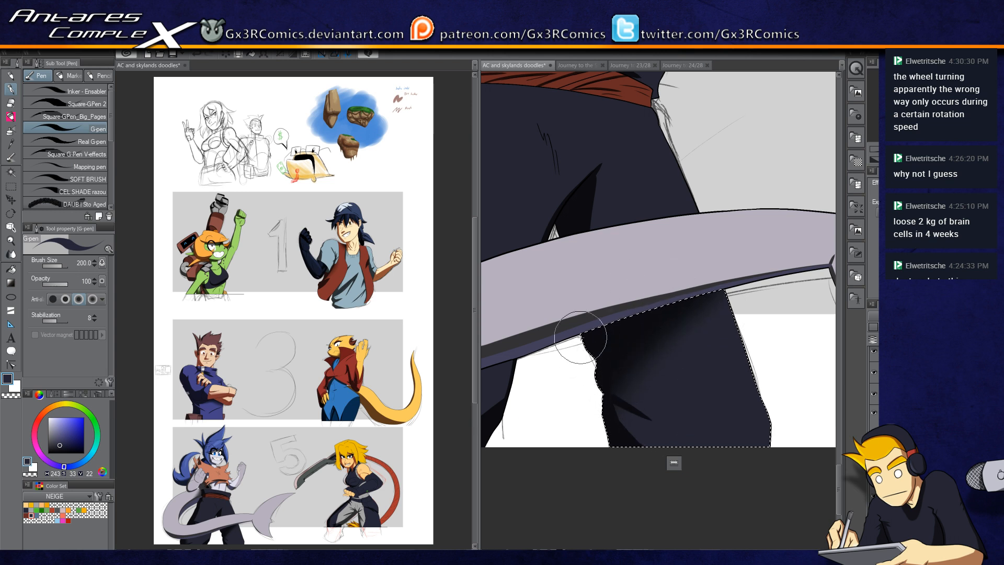
Step: Deselect, auto-select the dark waist sash, and paint a stroke along its edge with the swapped colour
scroll(613, 271, "up", 3)
key("ctrl+d")
left_click_drag(598, 273, 589, 289)
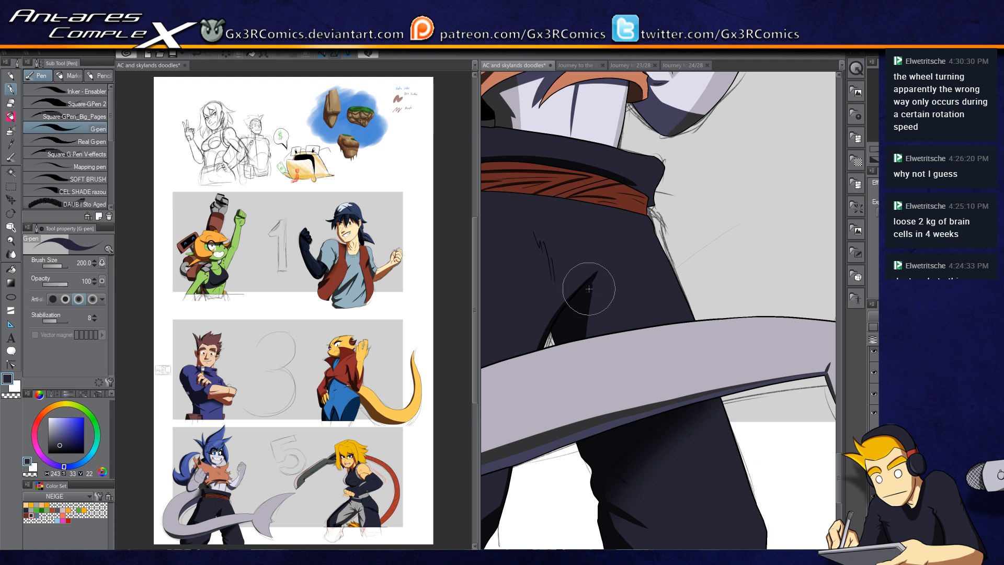
left_click_drag(609, 256, 634, 361)
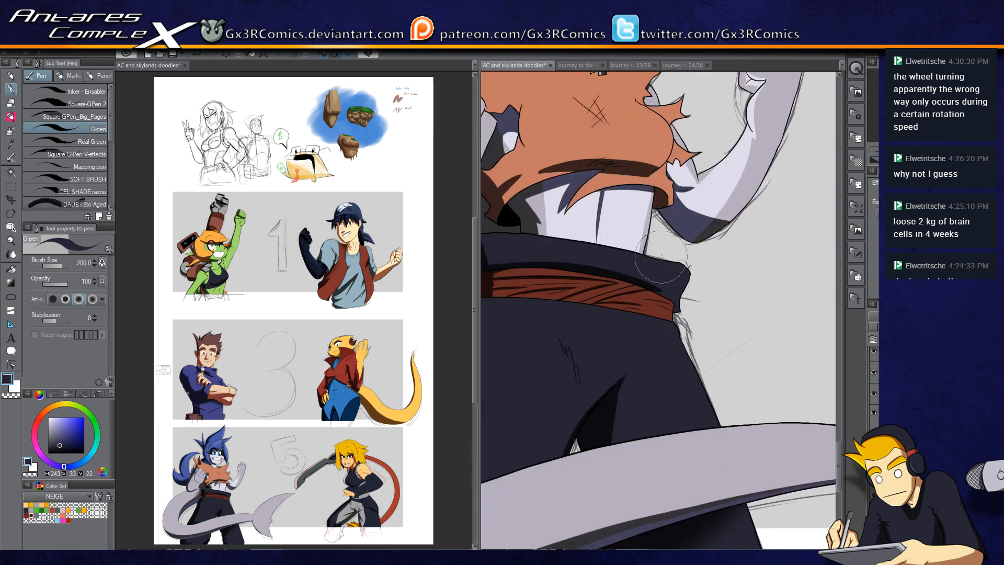
key("w")
scroll(668, 305, "up", 3)
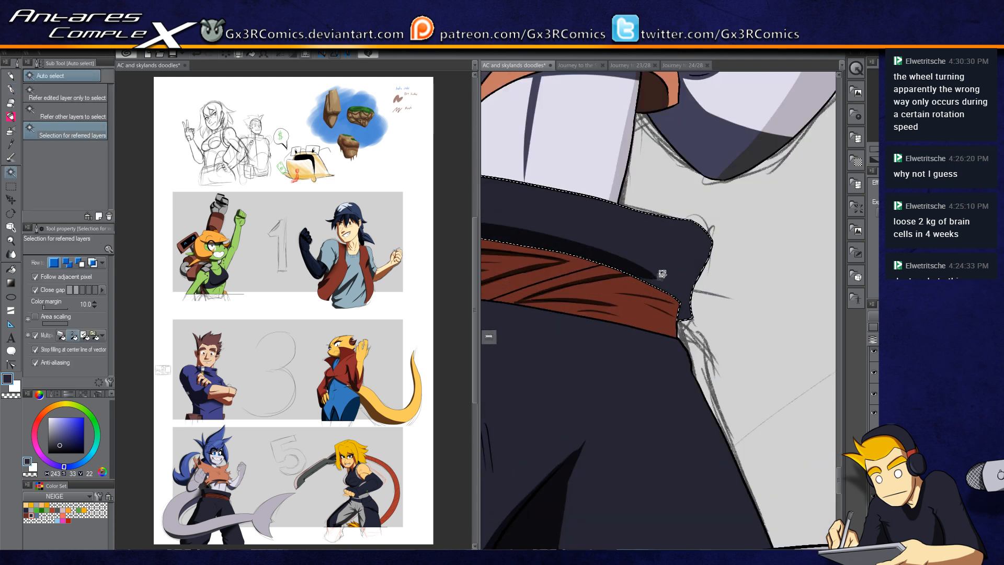
key("p")
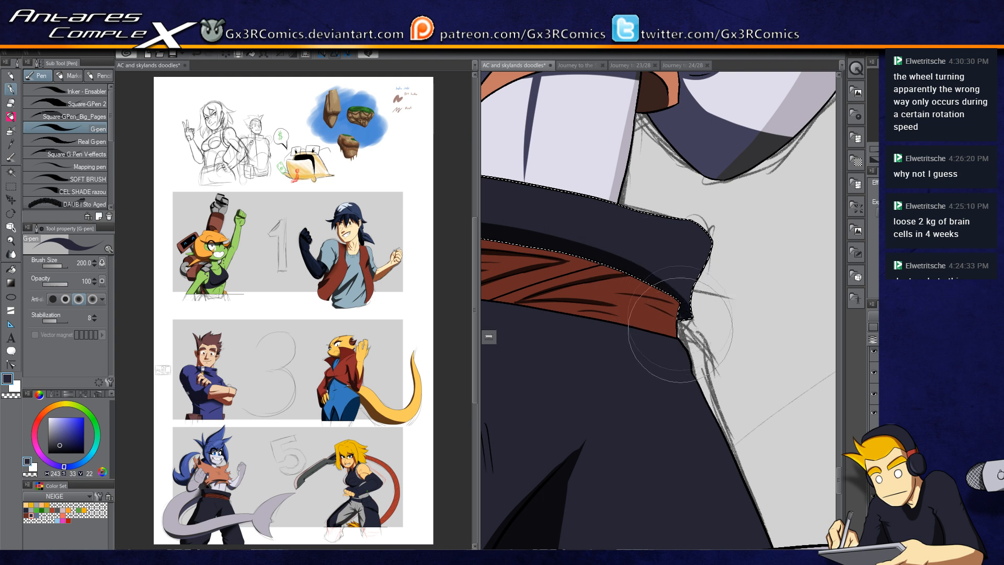
key("c")
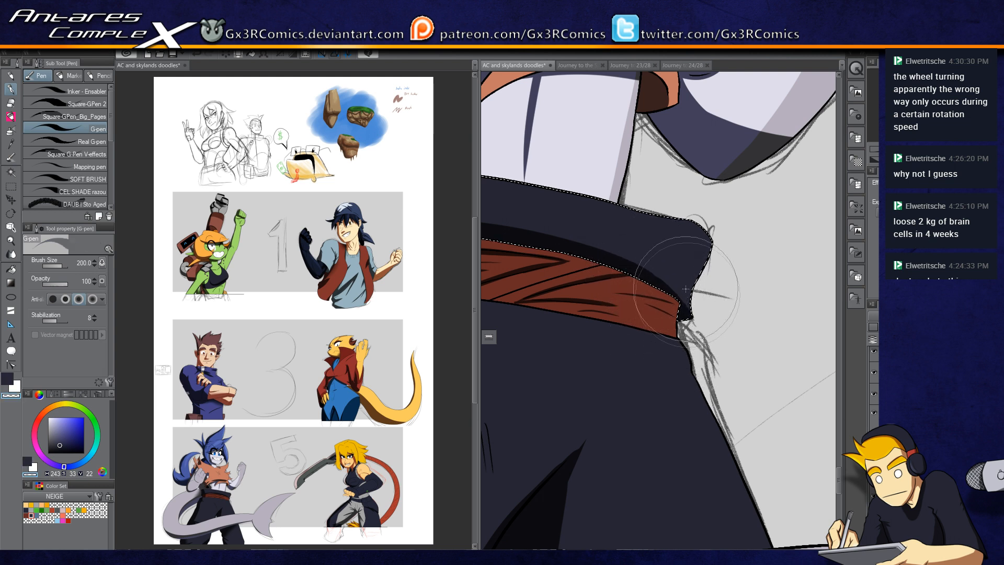
mouse_move(678, 278)
left_mouse_down()
mouse_move(732, 329)
mouse_move(704, 298)
left_mouse_up()
key("c")
left_click_drag(774, 345, 695, 300)
left_click_drag(620, 257, 612, 361)
key("w")
left_click(683, 222)
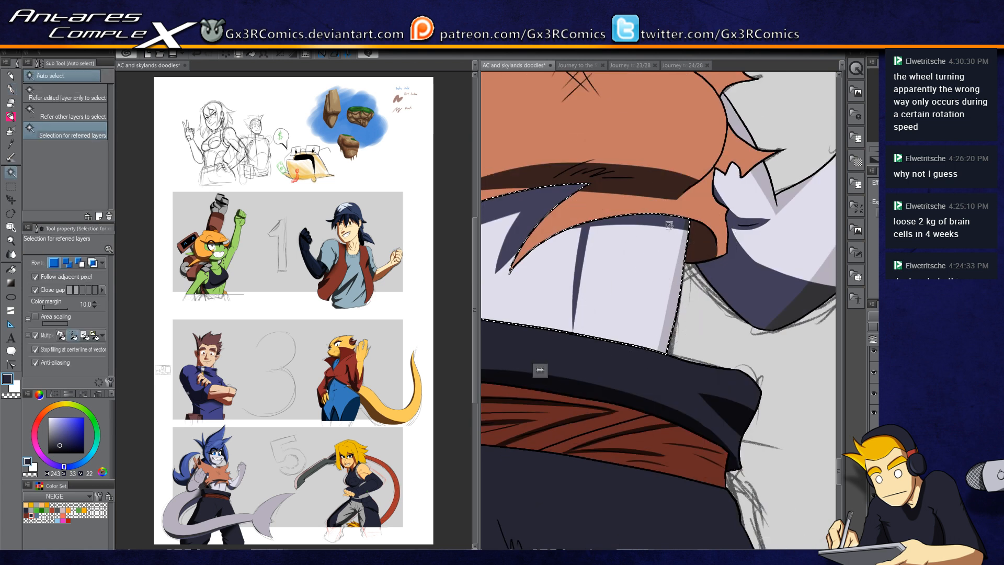
key("p")
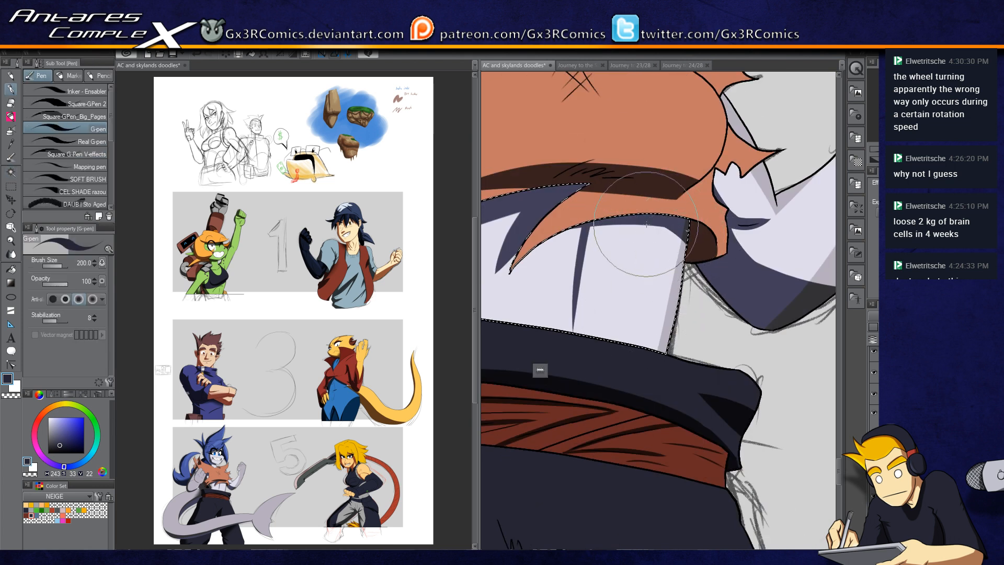
key("ctrl+d")
Step: Auto-select the raised arm and paint shadow strokes into the gaps between the fist's fingers with the G-pen
left_click_drag(615, 180, 623, 314)
left_click_drag(714, 284, 666, 327)
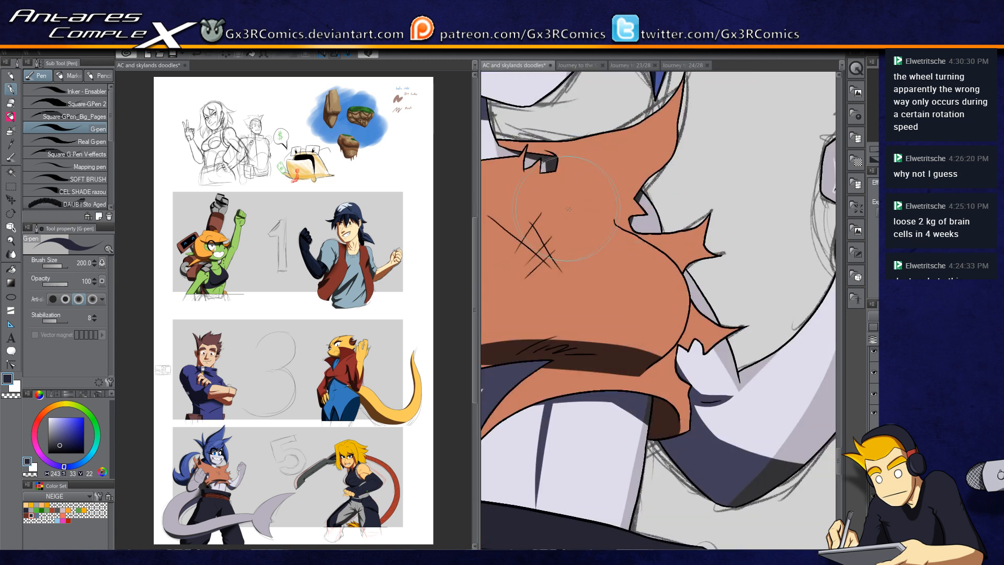
scroll(567, 209, "down", 2)
scroll(669, 220, "up", 2)
key("w")
left_click(722, 170)
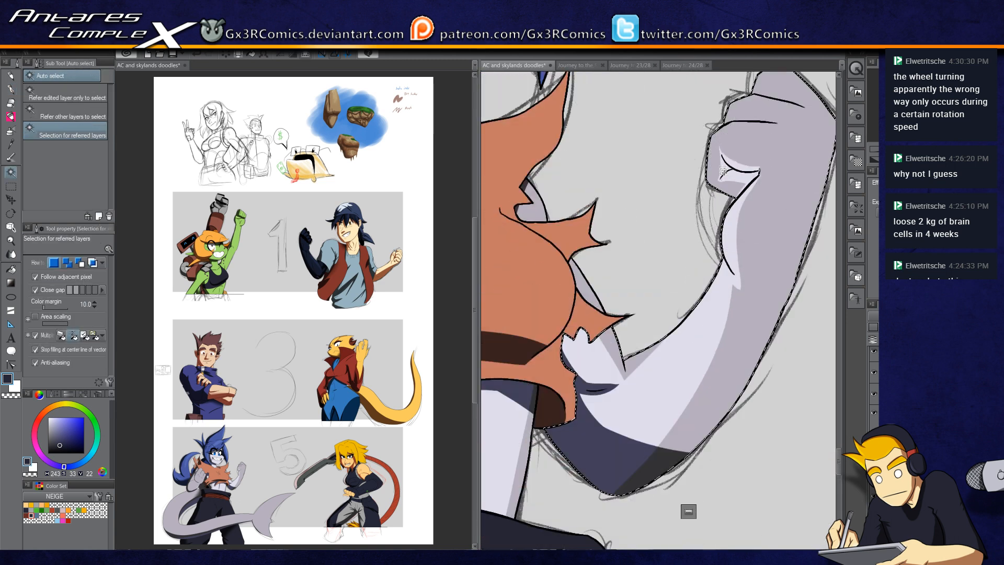
key("p")
scroll(722, 169, "up", 1)
left_click_drag(728, 169, 652, 211)
mouse_move(628, 173)
left_mouse_down()
mouse_move(623, 227)
mouse_move(634, 238)
mouse_move(670, 240)
left_mouse_up()
left_click_drag(620, 219, 690, 254)
left_click_drag(640, 228, 663, 212)
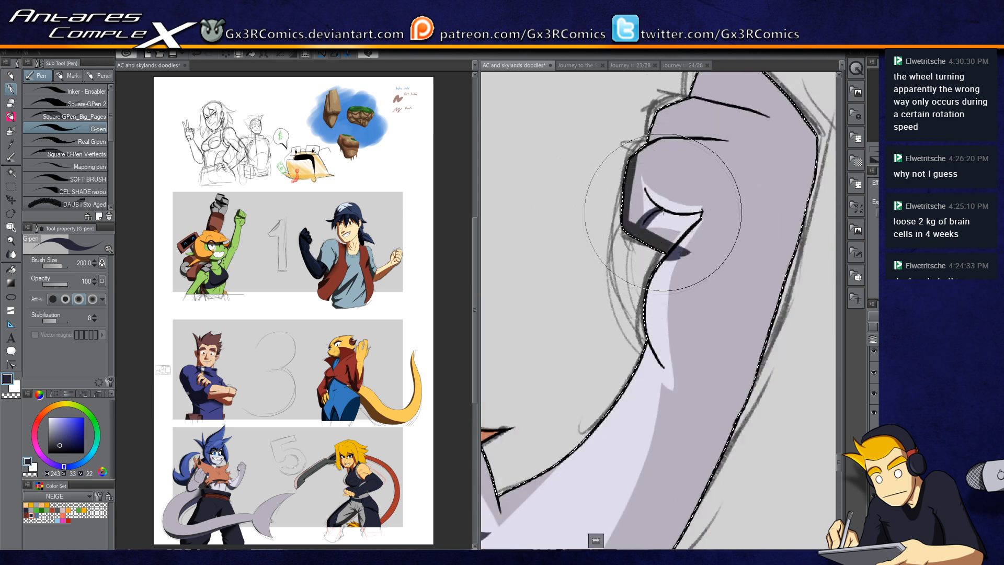
left_click_drag(642, 182, 700, 211)
Step: Swap colours and paint a darker shadow stroke under the fist's fingers
key("c")
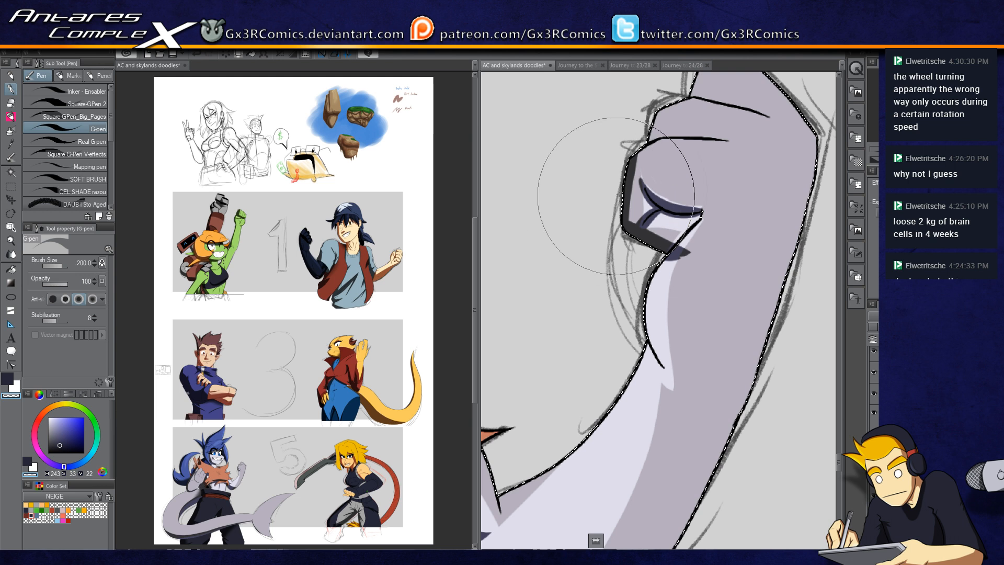
key("c")
key("c")
left_click_drag(700, 243, 660, 282)
key("c")
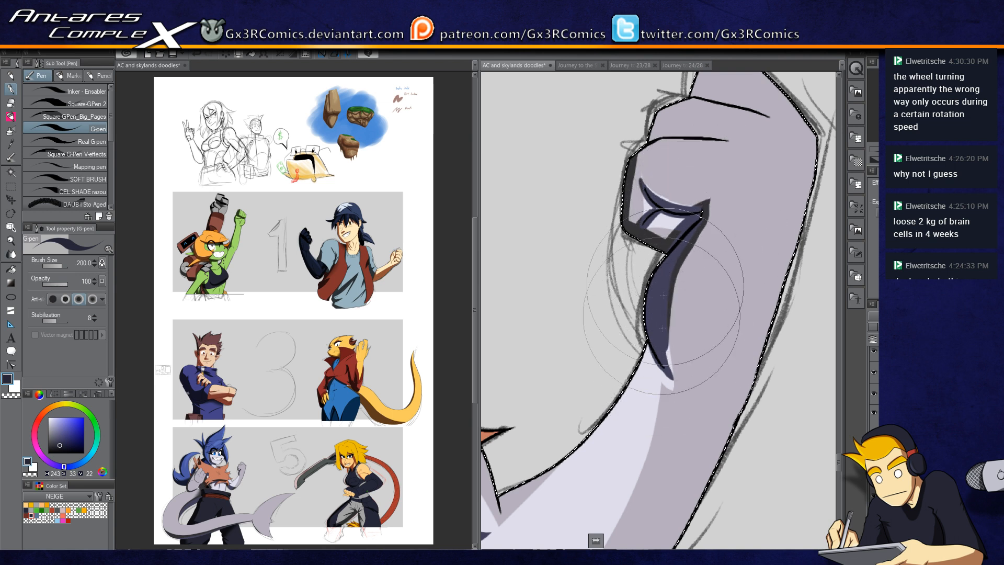
left_click_drag(663, 314, 631, 401)
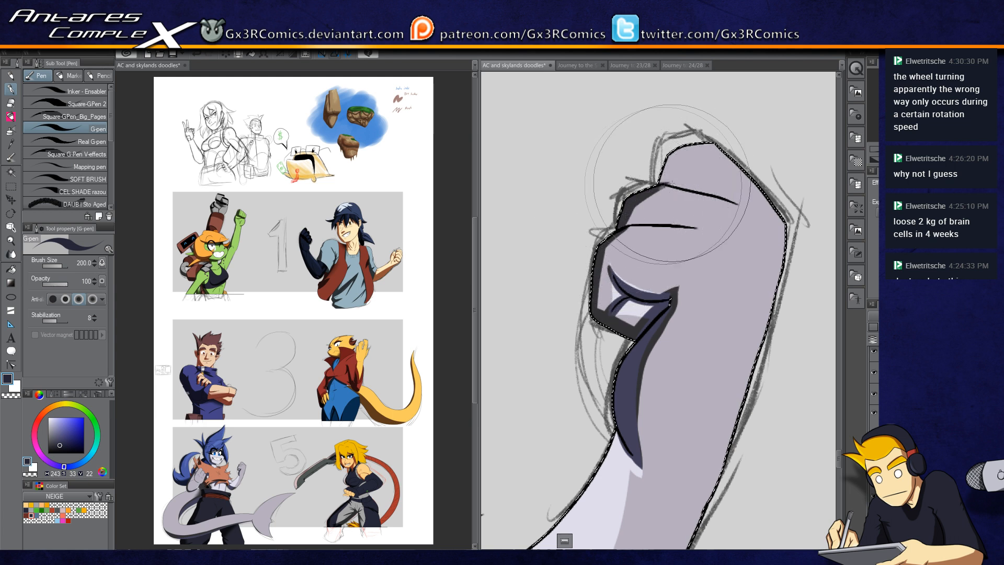
key("c")
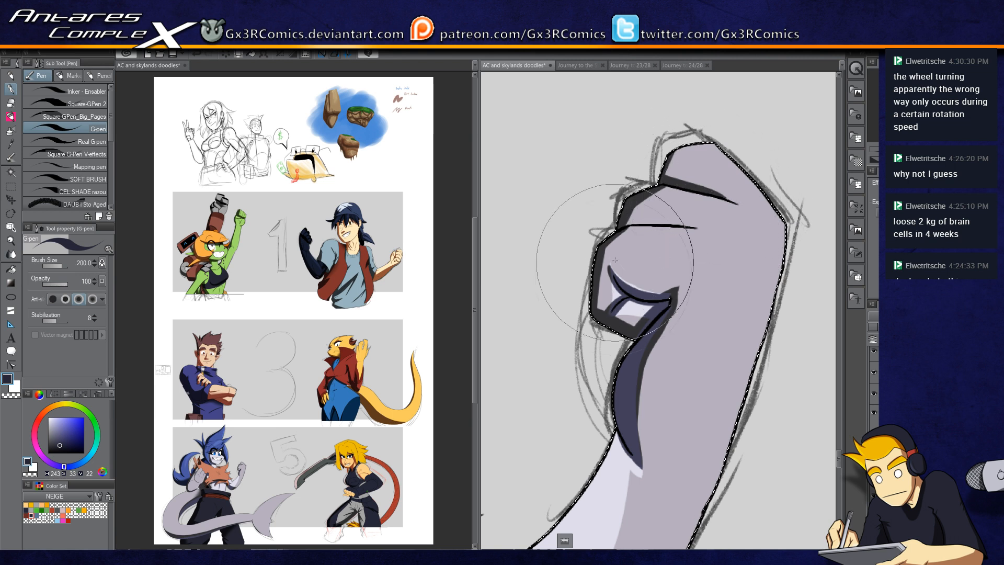
Step: Paint shadow strokes on the forearm where it meets the fur, undoing several attempts
left_click_drag(613, 337, 629, 120)
left_click_drag(548, 365, 669, 285)
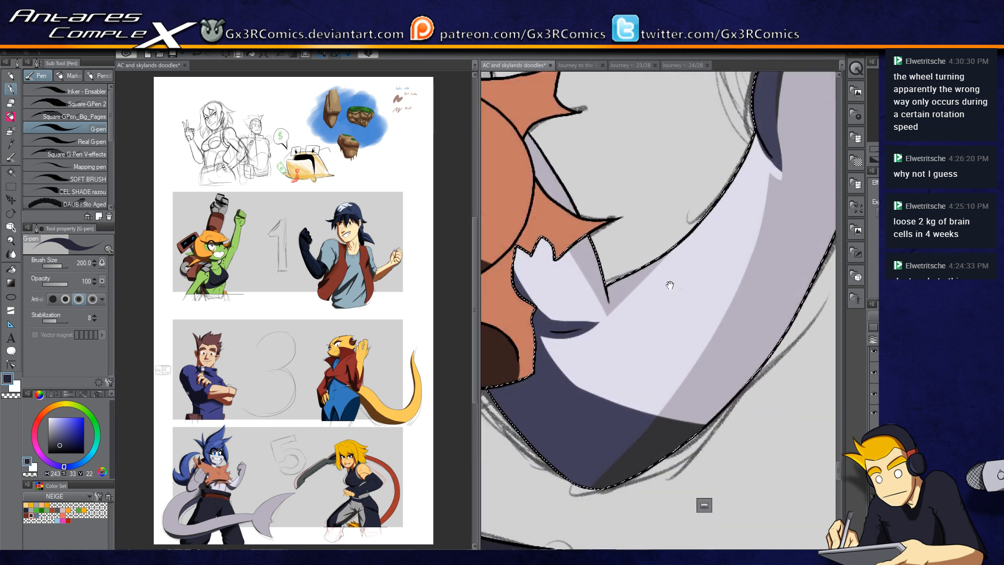
left_click_drag(584, 338, 659, 267)
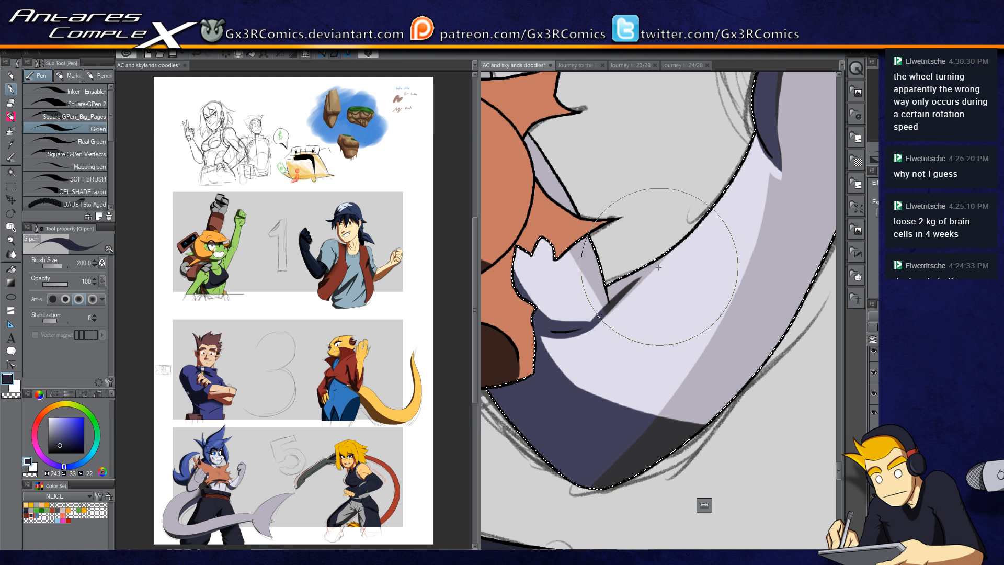
key("ctrl+z")
mouse_move(593, 327)
left_mouse_down()
mouse_move(634, 287)
mouse_move(586, 351)
left_mouse_up()
key("ctrl+z")
key("ctrl+z")
left_click_drag(578, 346, 648, 285)
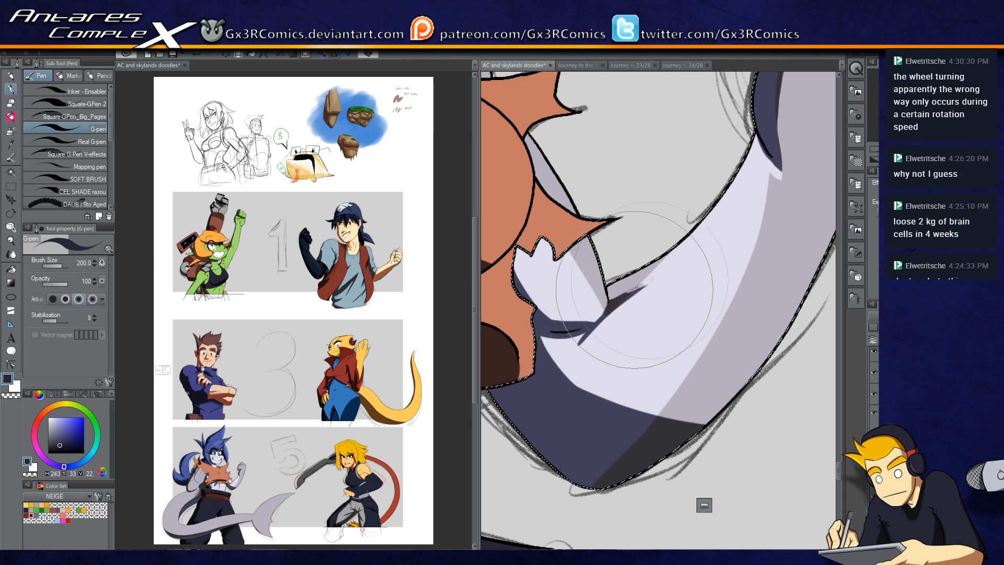
left_click_drag(609, 302, 666, 268)
Step: Thicken one line of the cross-shaped scar on the chest with a G-pen stroke
left_click_drag(774, 126, 667, 229)
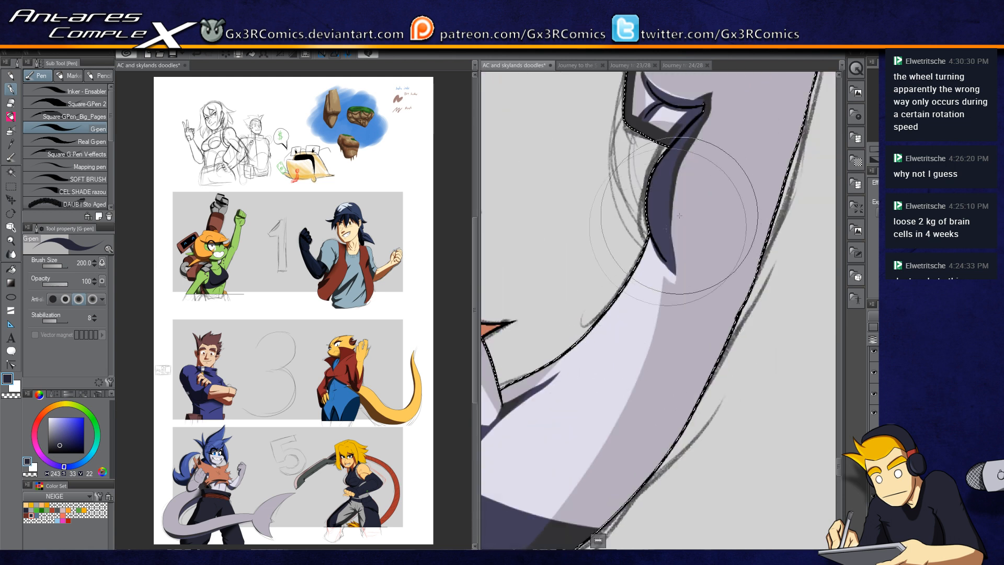
left_click_drag(572, 347, 752, 351)
left_click_drag(544, 315, 745, 299)
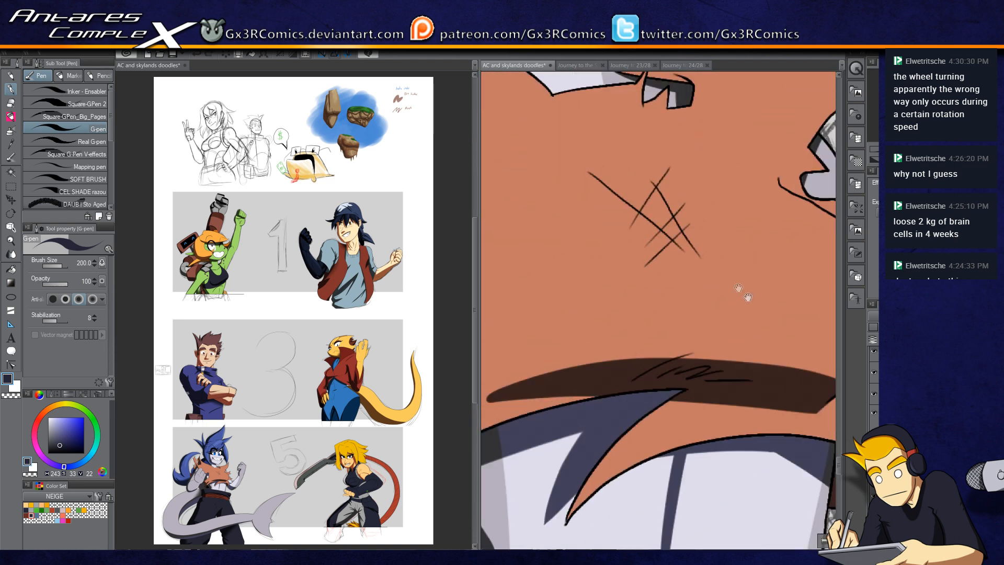
left_click_drag(623, 232, 672, 167)
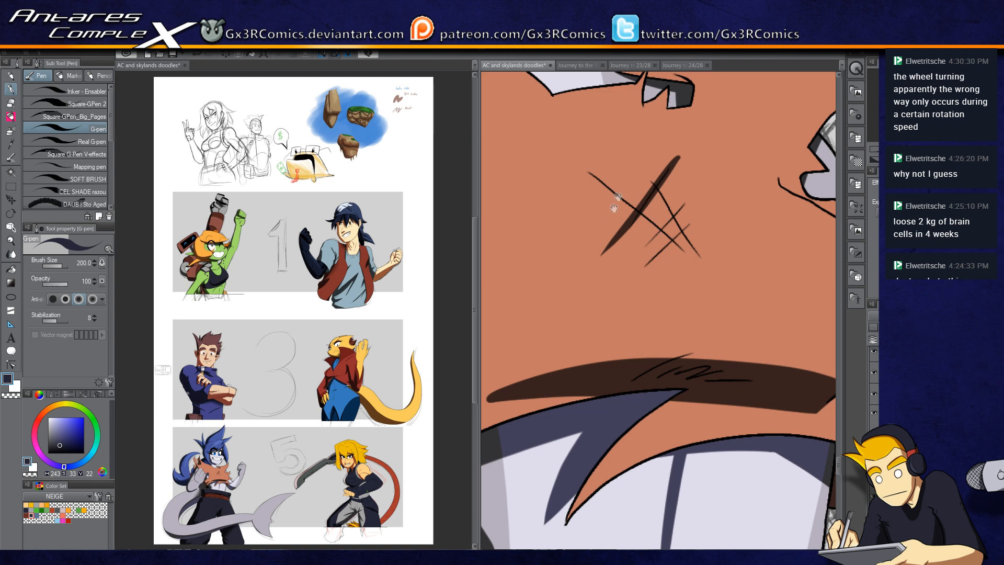
Step: Auto-select the orange fur collar, paint dark shading strokes into its spikes, and deselect
left_click_drag(611, 211, 560, 432)
mouse_move(527, 238)
left_mouse_down()
mouse_move(611, 321)
mouse_move(643, 409)
left_mouse_up()
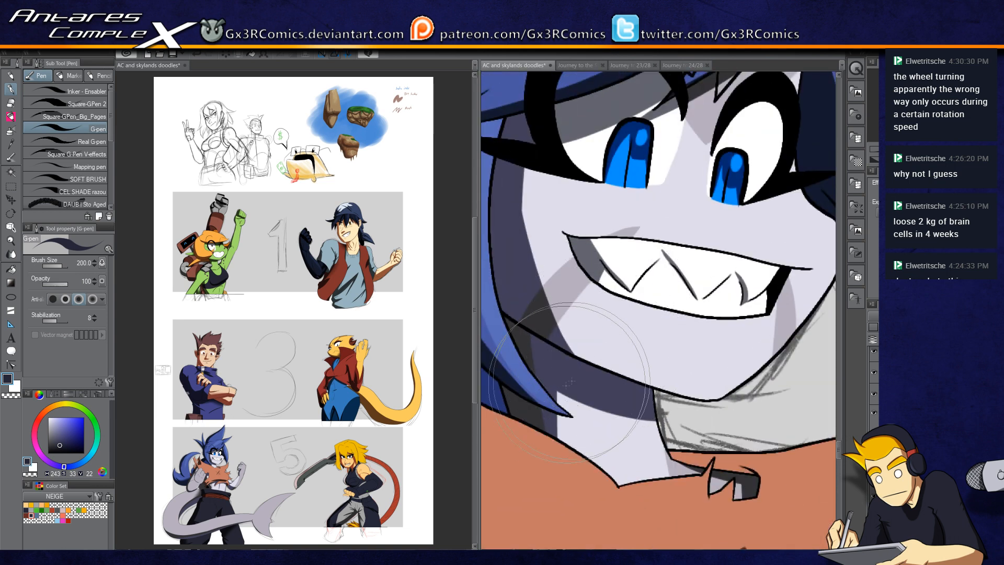
scroll(562, 367, "down", 3)
left_click_drag(595, 262, 691, 166)
left_click_drag(634, 223, 671, 146)
key("w")
left_click(579, 300)
scroll(579, 300, "up", 3)
key("p")
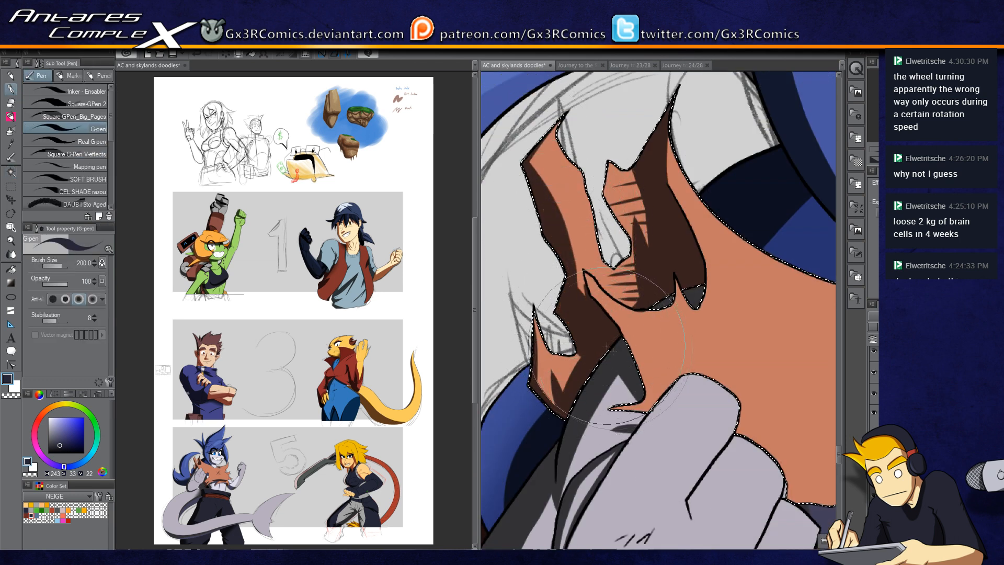
left_click_drag(545, 172, 542, 225)
mouse_move(563, 193)
left_mouse_down()
mouse_move(551, 227)
mouse_move(566, 261)
left_mouse_up()
left_click_drag(697, 351, 647, 342)
left_click_drag(581, 327, 590, 344)
key("ctrl+d")
Step: Auto-select the narrow area beside the fur collar and fist and paint dark shadow strokes into it
scroll(625, 419, "down", 4)
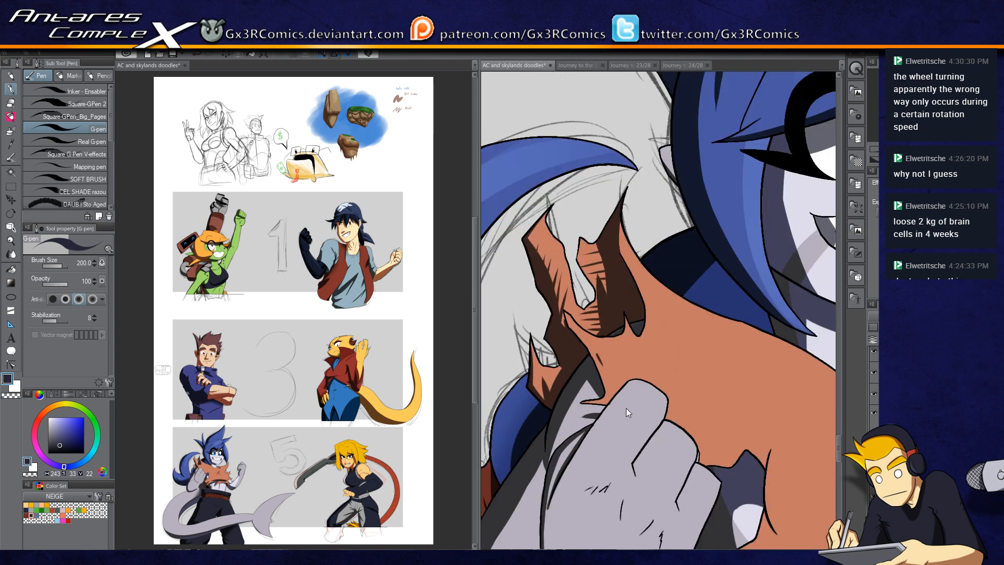
left_click_drag(624, 445, 606, 389)
scroll(606, 390, "up", 1)
left_click_drag(587, 337, 593, 405)
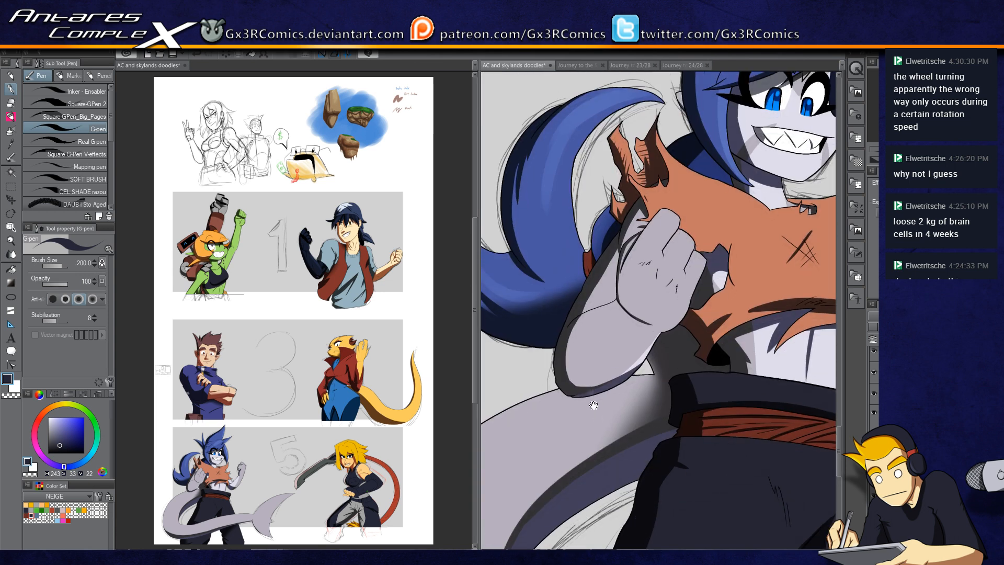
key("w")
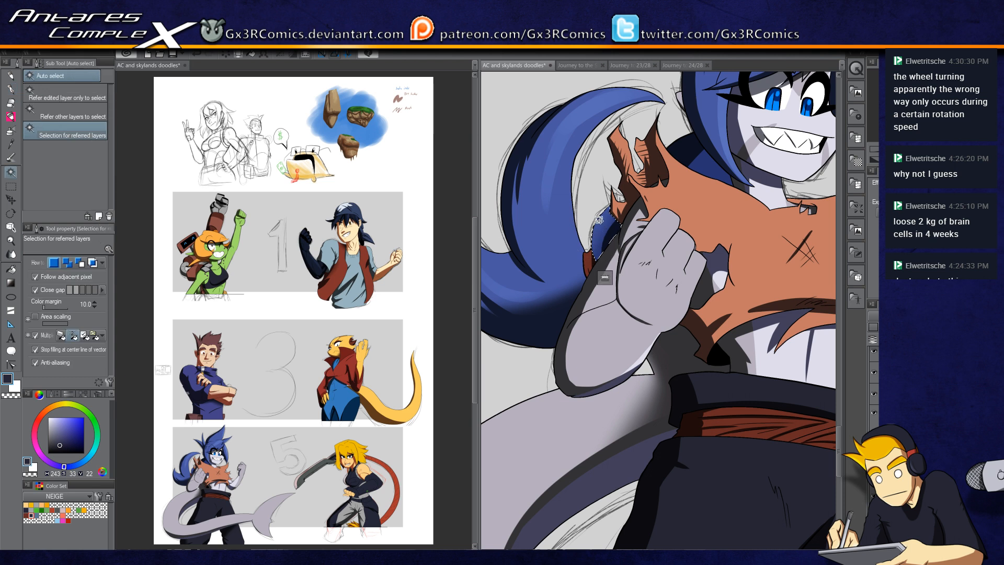
key("p")
scroll(588, 230, "up", 2)
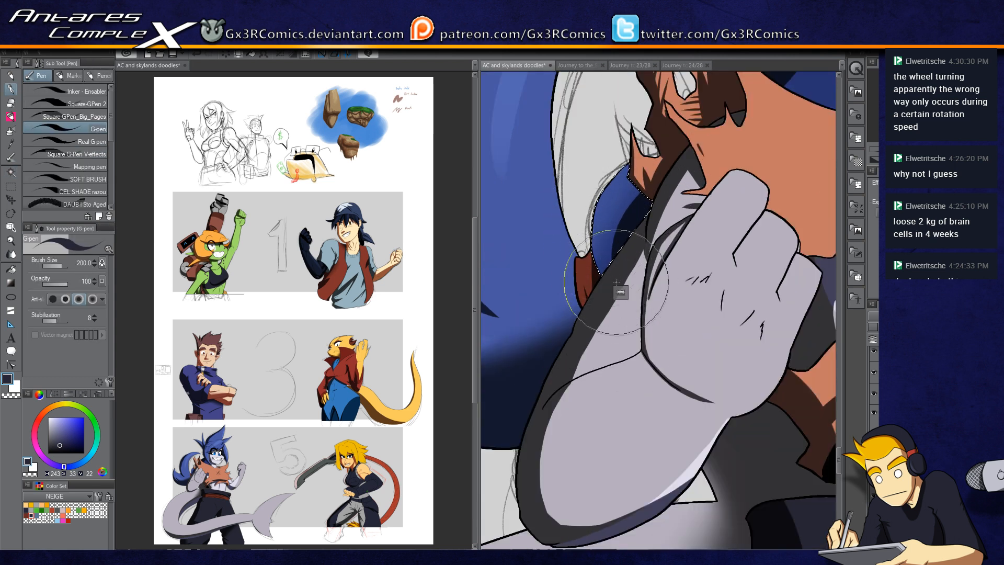
left_click_drag(599, 243, 619, 281)
left_click_drag(596, 201, 622, 279)
left_click_drag(613, 186, 609, 268)
scroll(612, 288, "down", 3)
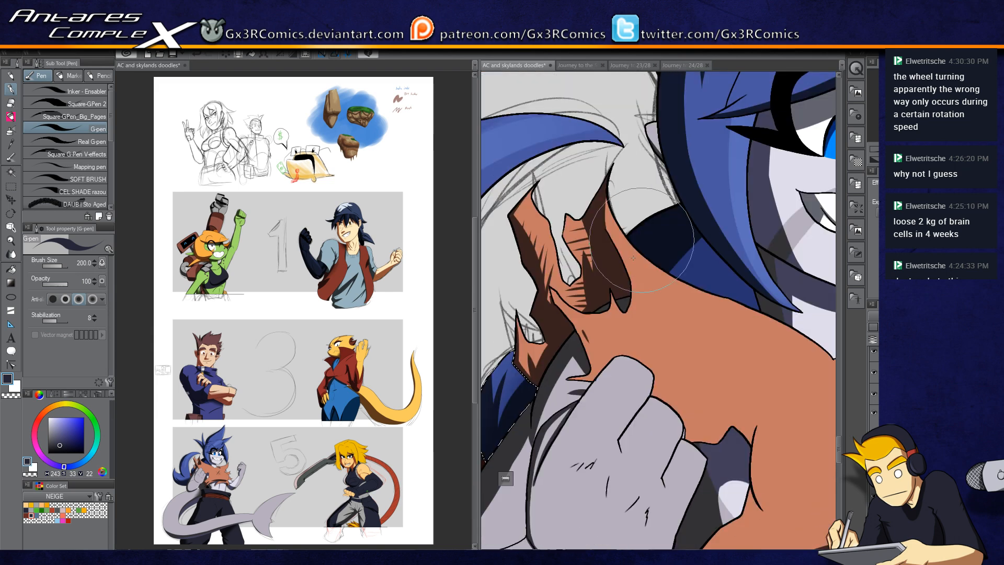
left_click_drag(753, 377, 549, 175)
left_click_drag(823, 293, 541, 374)
left_click_drag(712, 306, 660, 354)
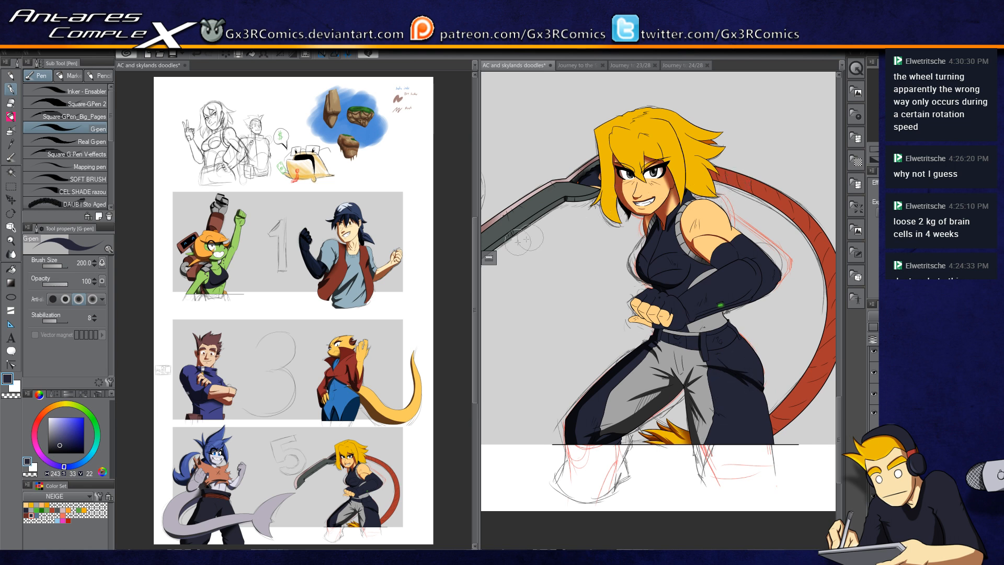
Step: Pick a dark orange colour, auto-select the blonde hair, and paint shadow strokes along the strand beside the face with the G-pen
key("x")
left_click(27, 515)
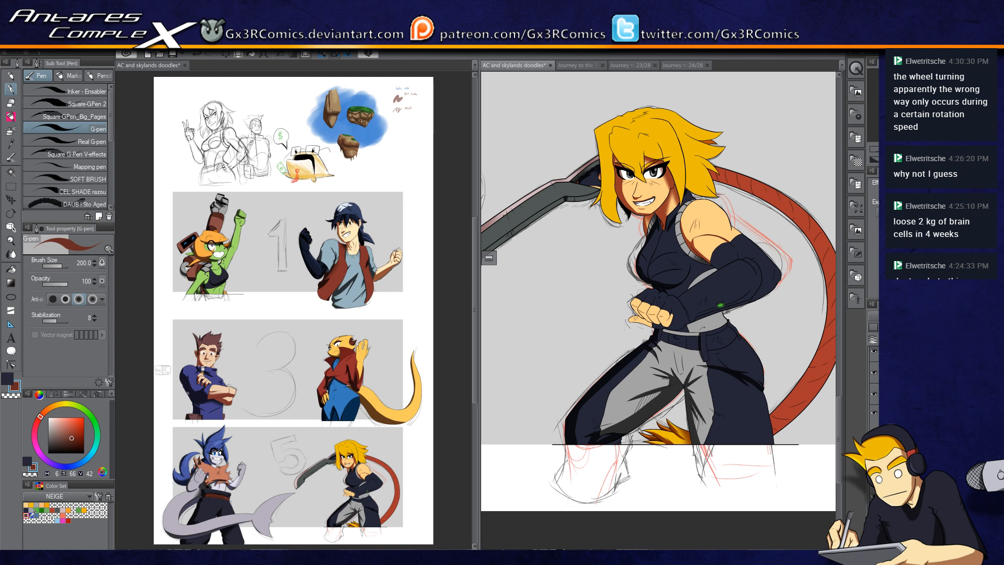
key("w")
left_click(610, 181)
scroll(610, 181, "up", 4)
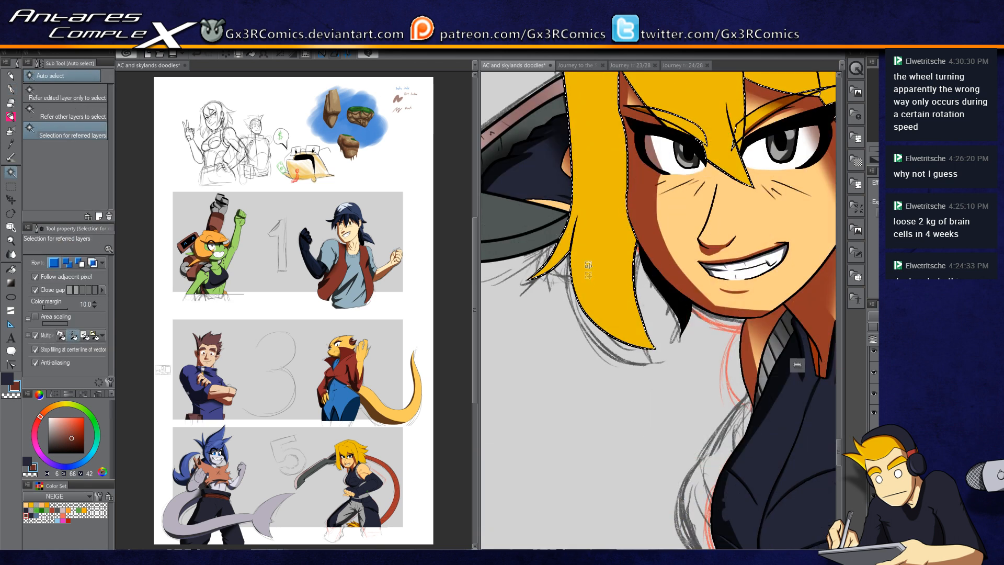
key("p")
mouse_move(659, 352)
left_mouse_down()
mouse_move(631, 342)
mouse_move(587, 191)
left_mouse_up()
key("ctrl+z")
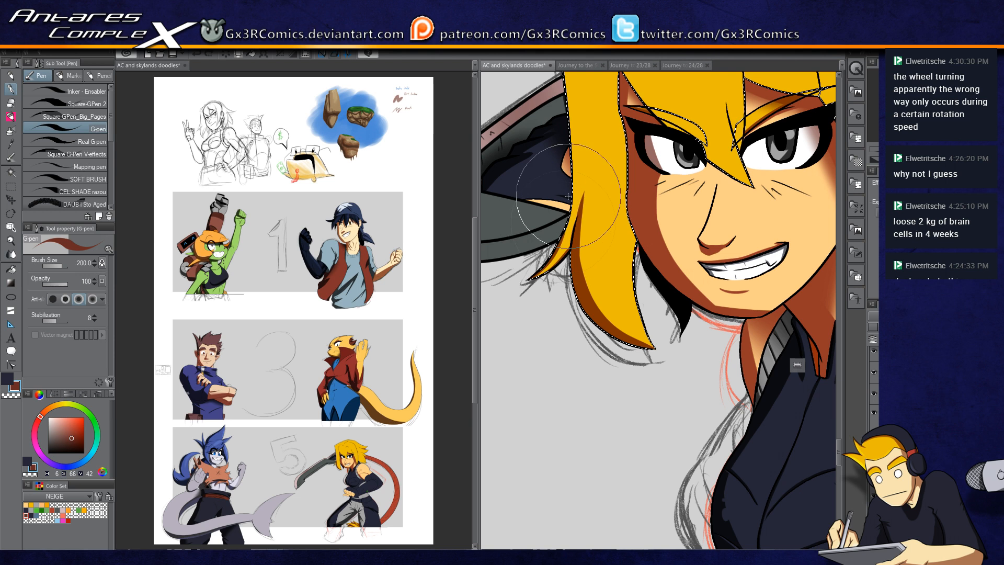
left_click_drag(574, 194, 555, 323)
key("c")
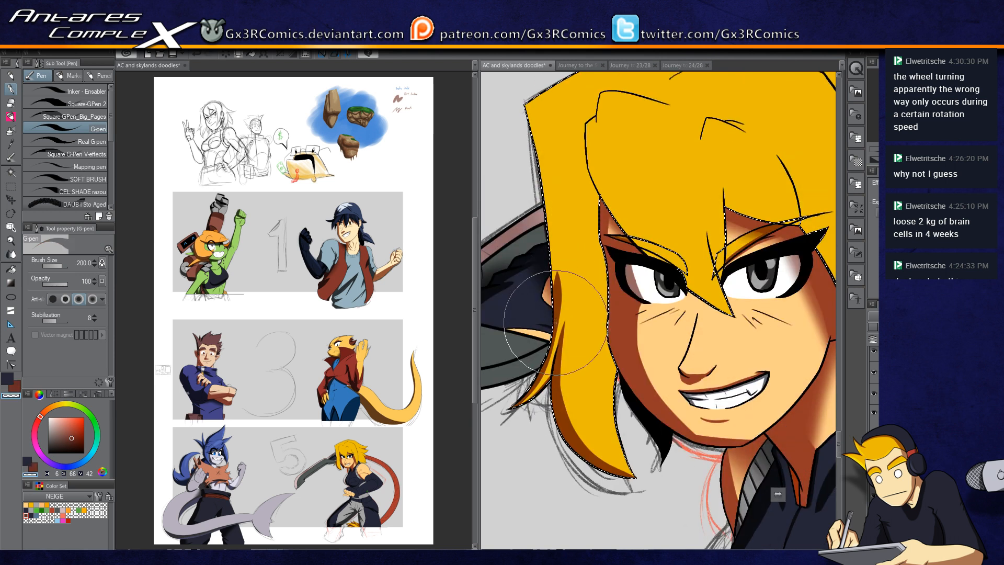
key("c")
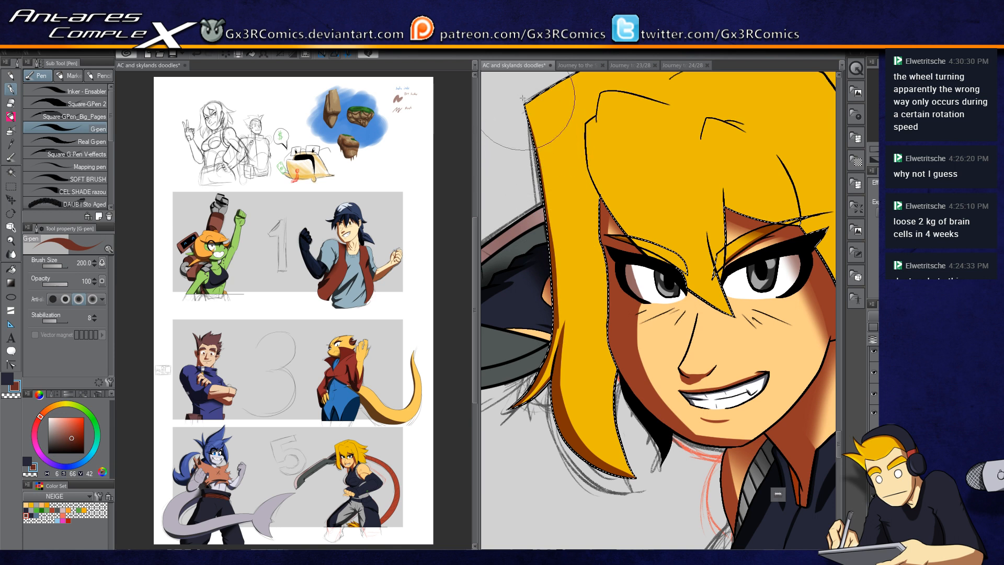
Step: Paint dark shadow strokes along the top of the hair, undoing one attempt
left_click_drag(539, 158, 528, 251)
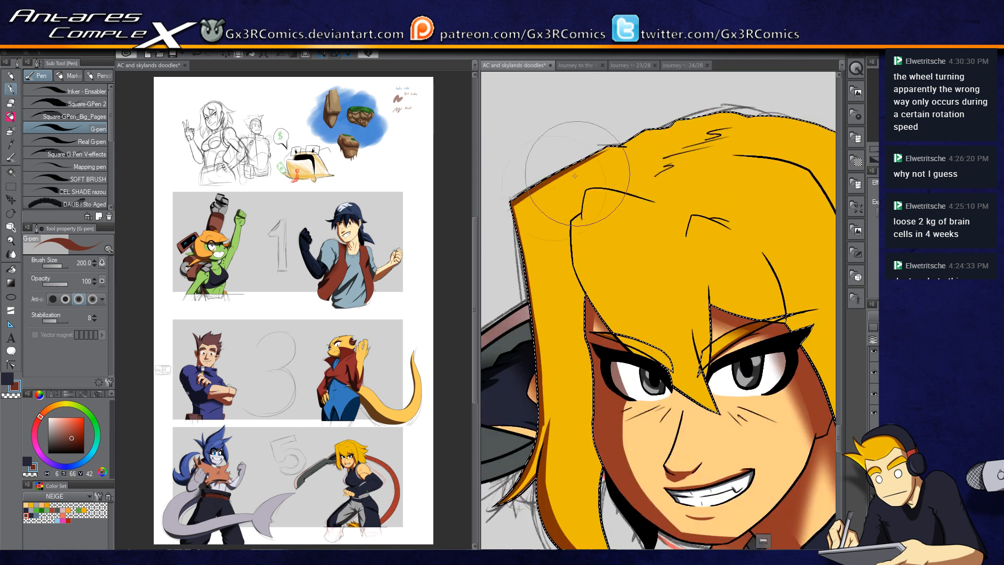
left_click_drag(533, 191, 644, 132)
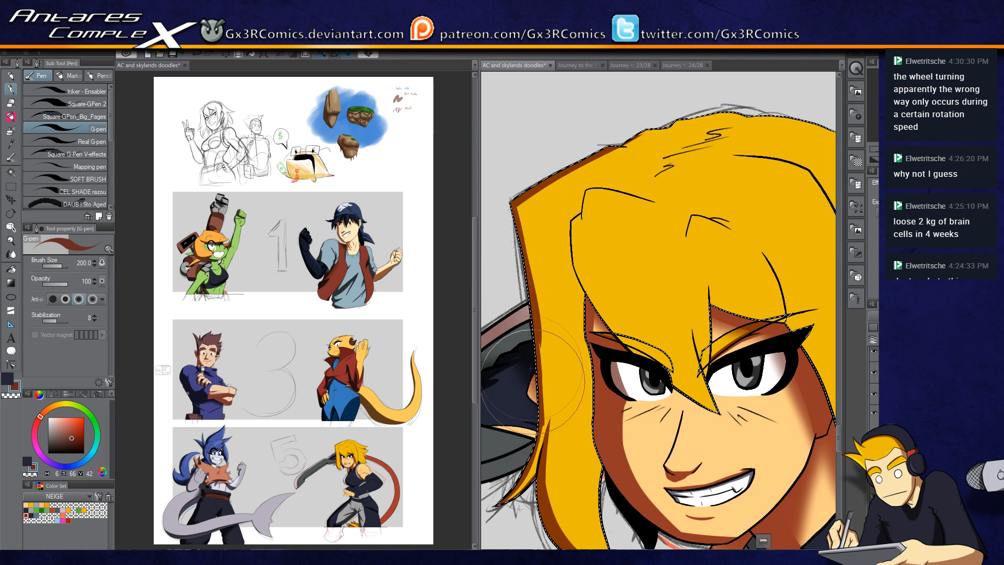
left_click_drag(611, 149, 646, 147)
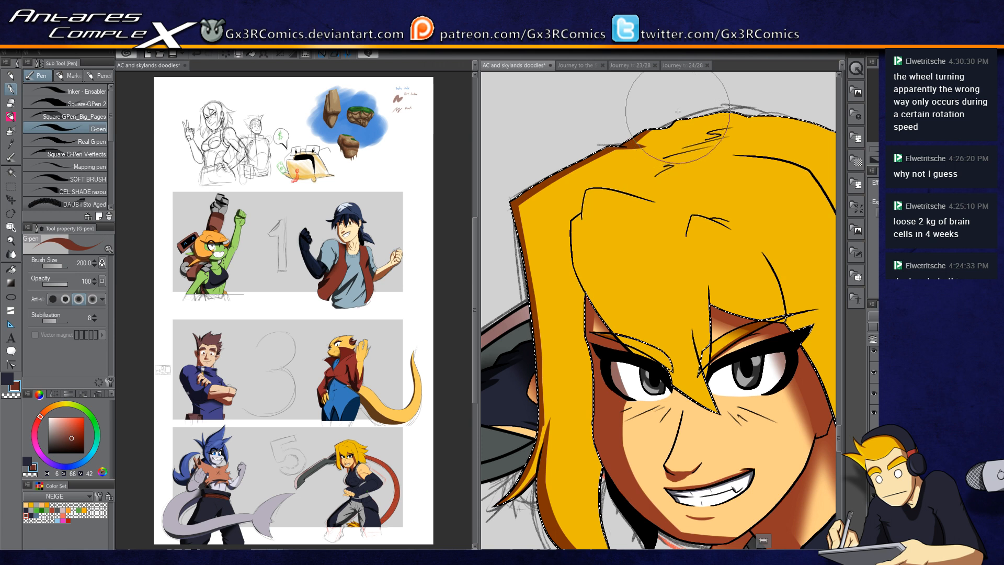
key("ctrl+z")
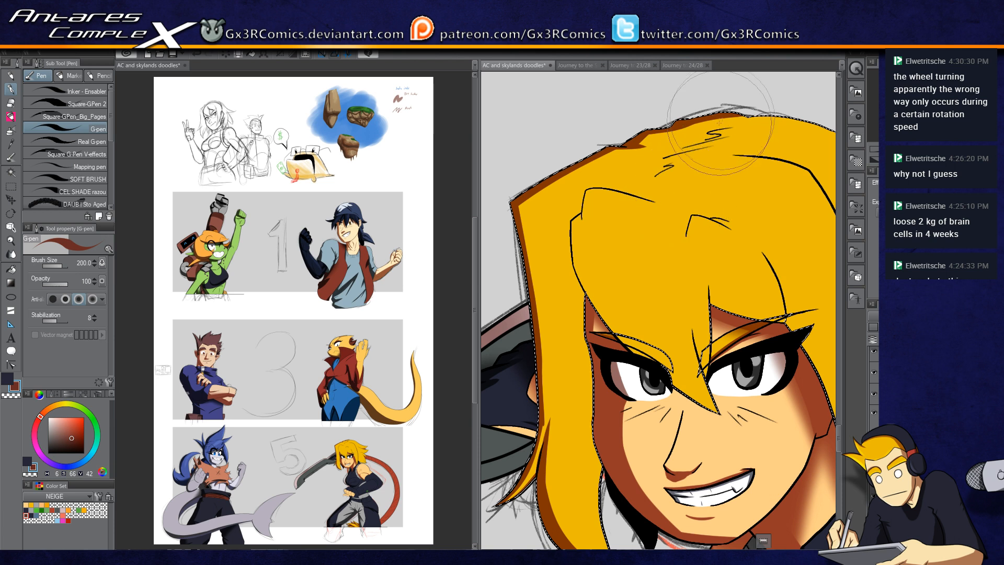
left_click_drag(751, 123, 678, 181)
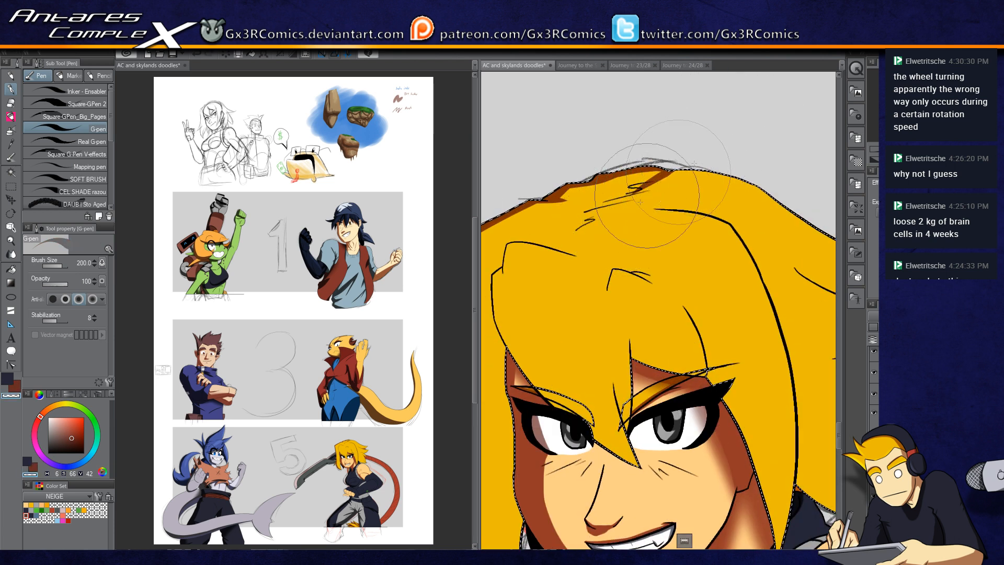
left_click_drag(663, 177, 605, 215)
mouse_move(652, 186)
left_mouse_down()
mouse_move(567, 239)
mouse_move(586, 173)
left_mouse_up()
left_click_drag(538, 216, 553, 295)
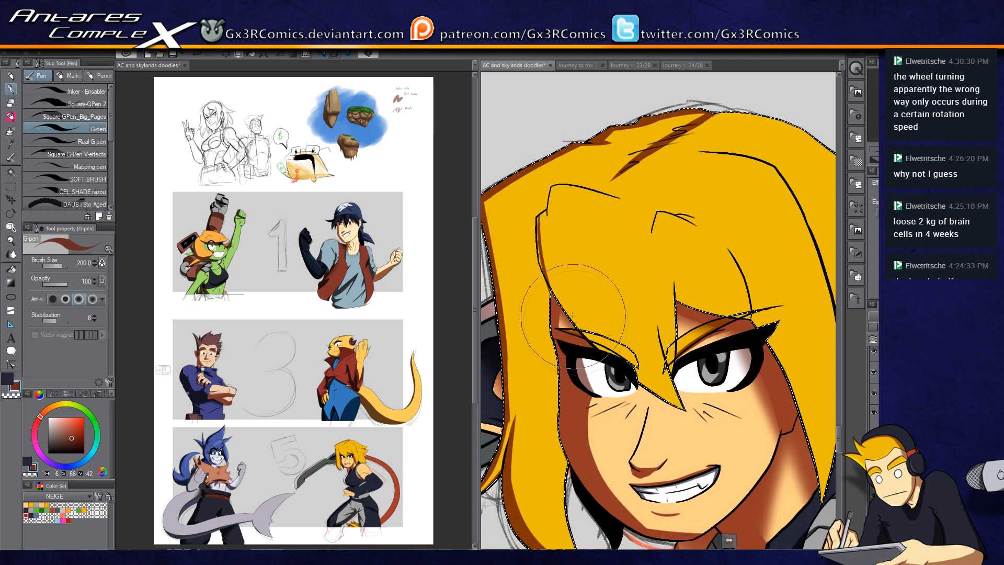
scroll(537, 239, "up", 1)
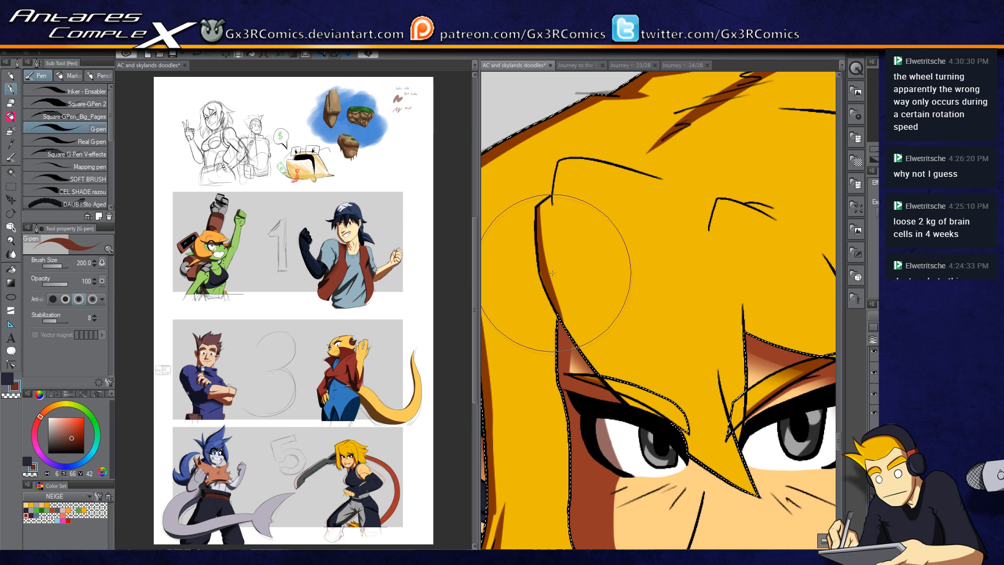
key("w")
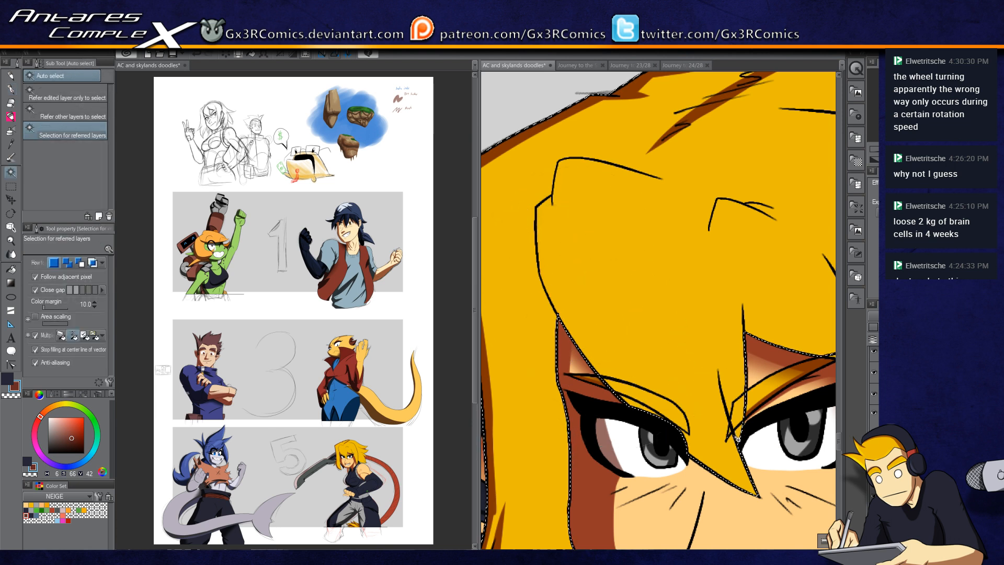
key("m")
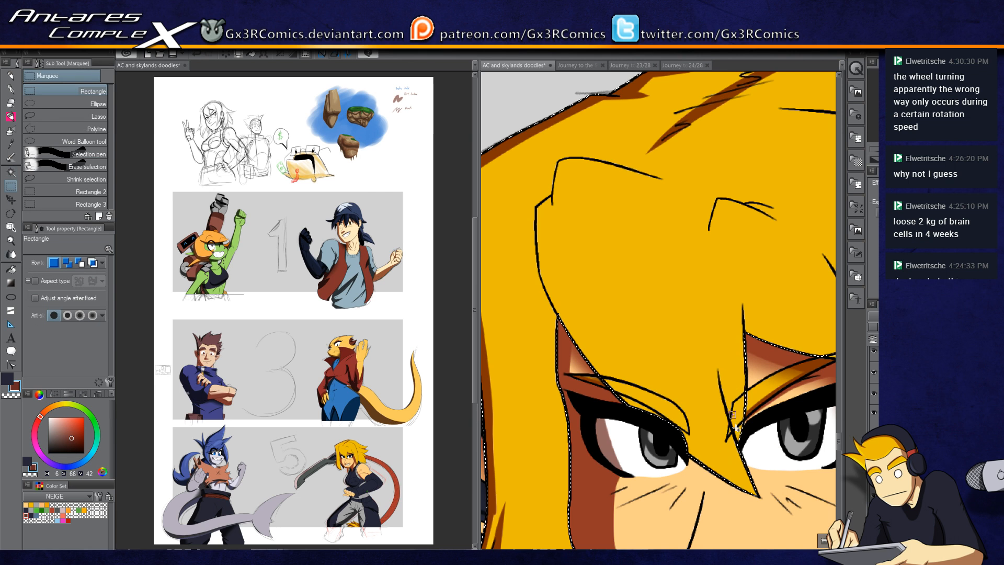
key("w")
key("m")
left_click(70, 118)
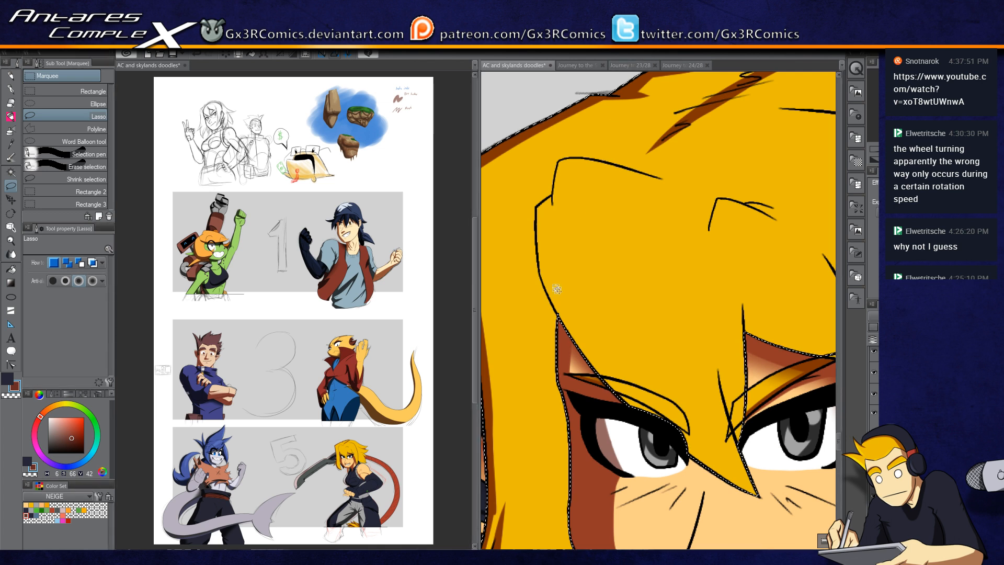
Step: Paint shadow strokes into the bangs over the forehead and eyebrows
key("p")
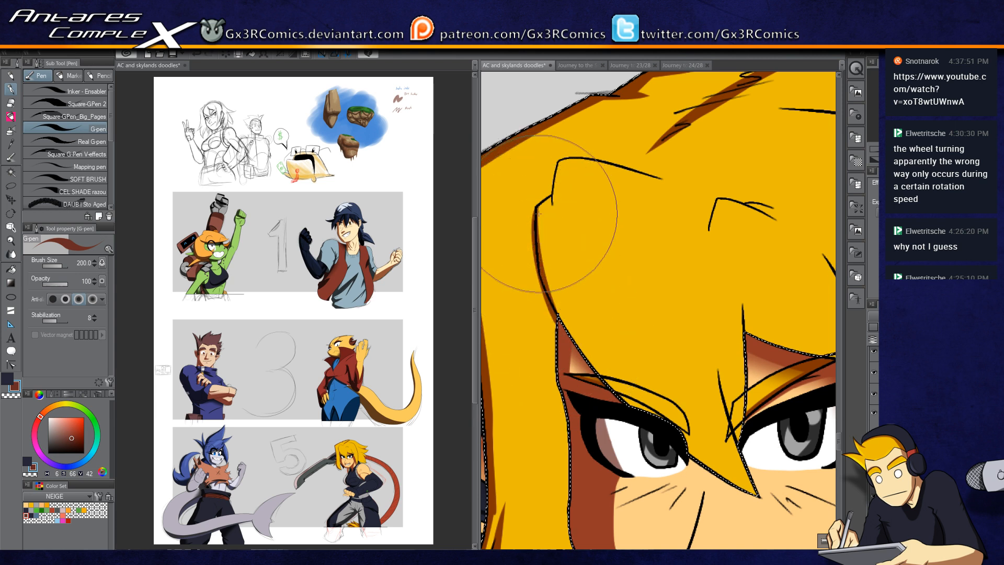
left_click_drag(549, 274, 635, 405)
left_click_drag(569, 321, 649, 415)
mouse_move(549, 259)
left_mouse_down()
mouse_move(573, 321)
mouse_move(640, 410)
left_mouse_up()
left_click_drag(689, 442, 756, 494)
left_click_drag(543, 203, 545, 257)
left_click_drag(558, 163, 559, 235)
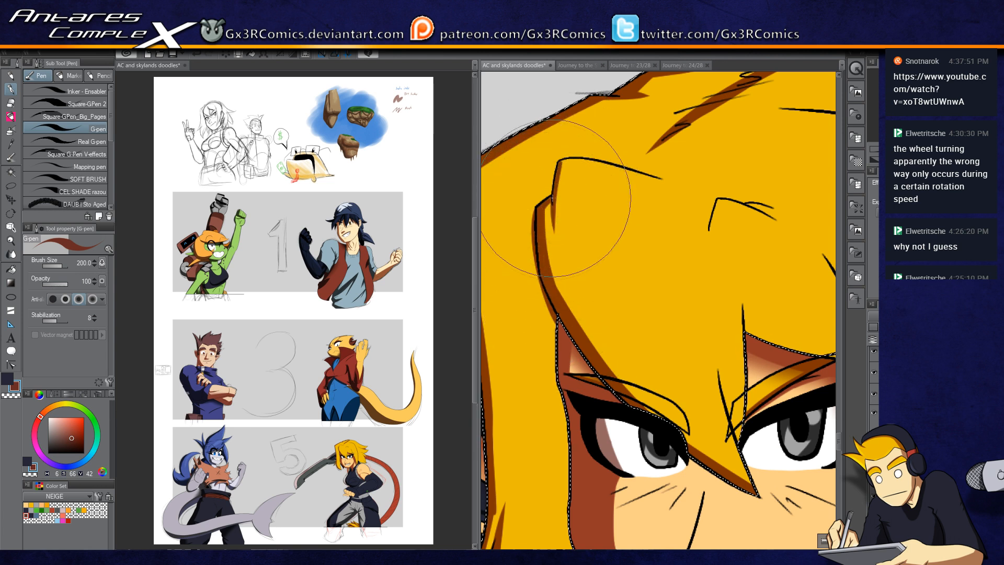
mouse_move(551, 199)
left_mouse_down()
mouse_move(581, 341)
mouse_move(555, 235)
mouse_move(555, 186)
mouse_move(578, 294)
left_mouse_up()
mouse_move(559, 261)
left_mouse_down()
mouse_move(582, 319)
mouse_move(645, 397)
left_mouse_up()
mouse_move(723, 367)
left_mouse_down()
mouse_move(681, 343)
mouse_move(630, 273)
mouse_move(643, 342)
left_mouse_up()
left_click_drag(652, 247, 623, 324)
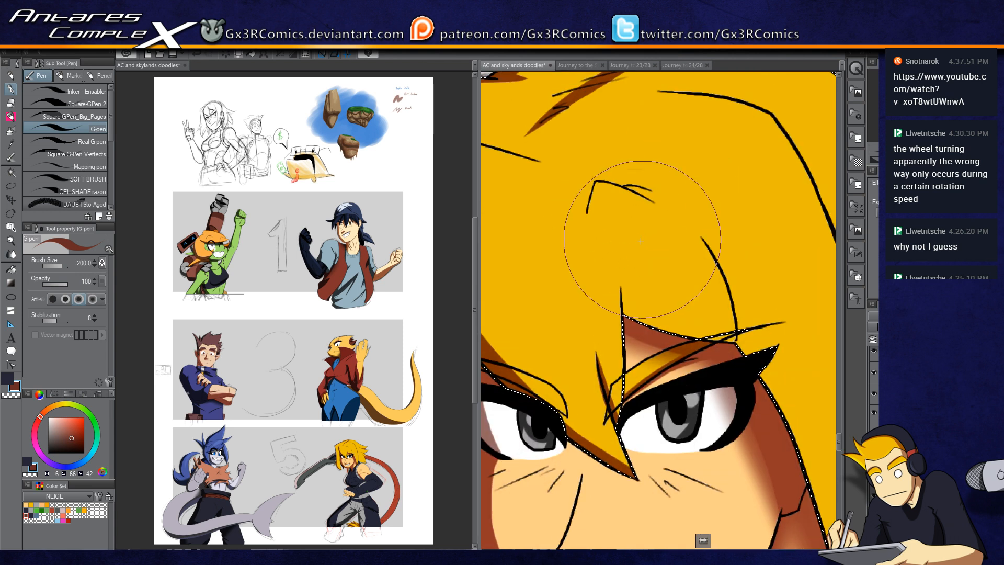
mouse_move(616, 266)
left_mouse_down()
mouse_move(628, 333)
mouse_move(611, 231)
mouse_move(641, 320)
mouse_move(625, 308)
mouse_move(704, 342)
left_mouse_up()
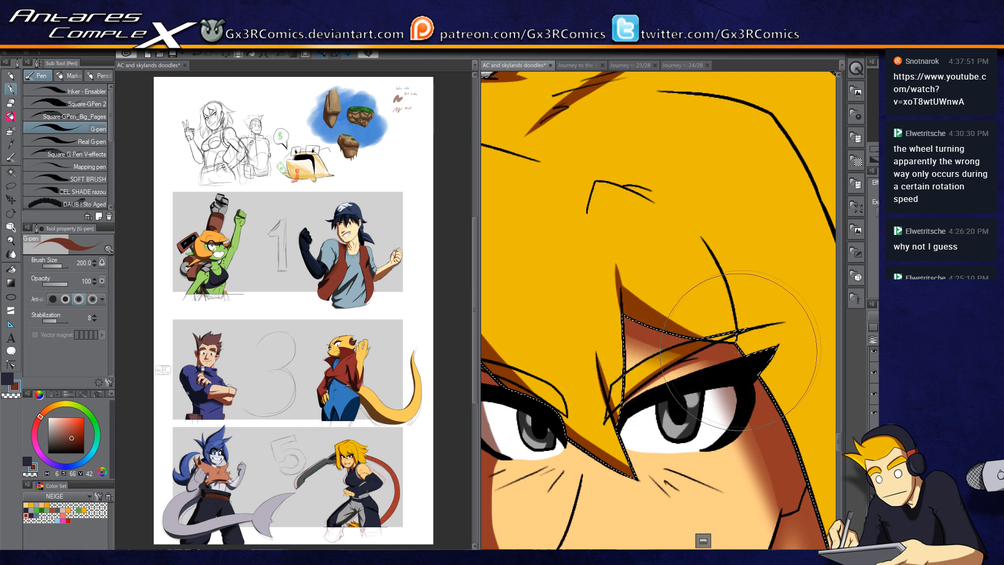
Step: Add shadow strokes to the bang strand above the eye, redoing one stroke
key("w")
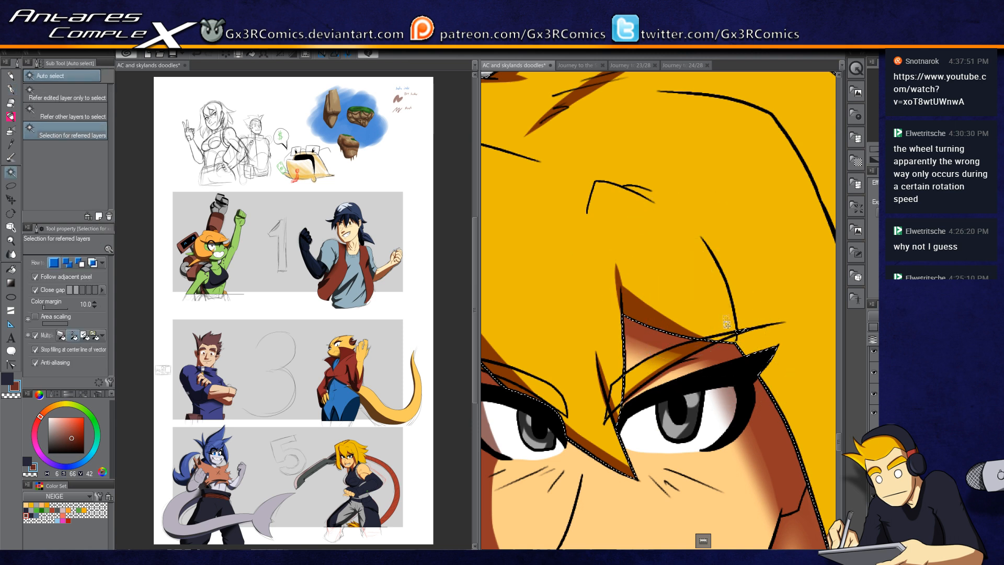
key("p")
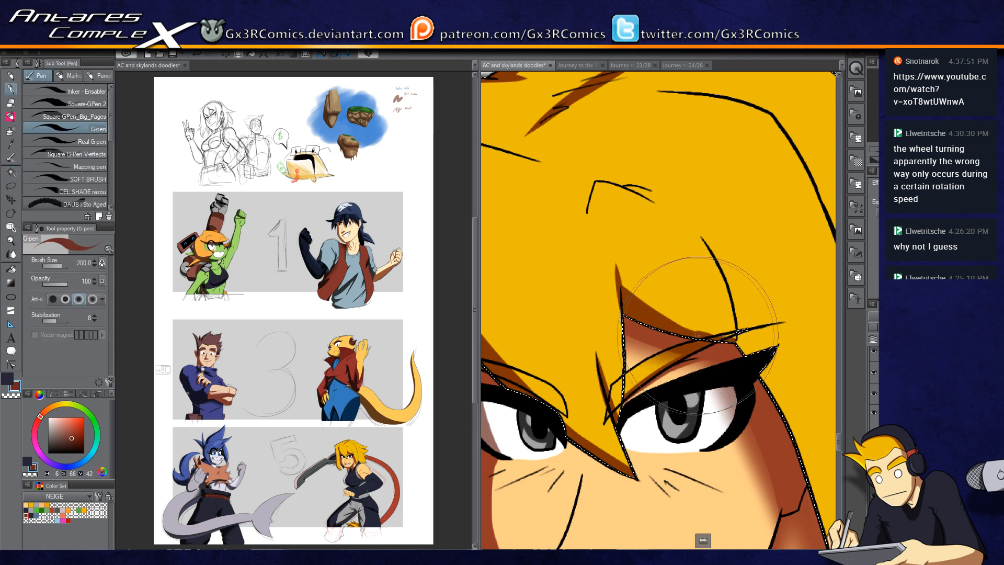
left_click_drag(737, 340, 694, 229)
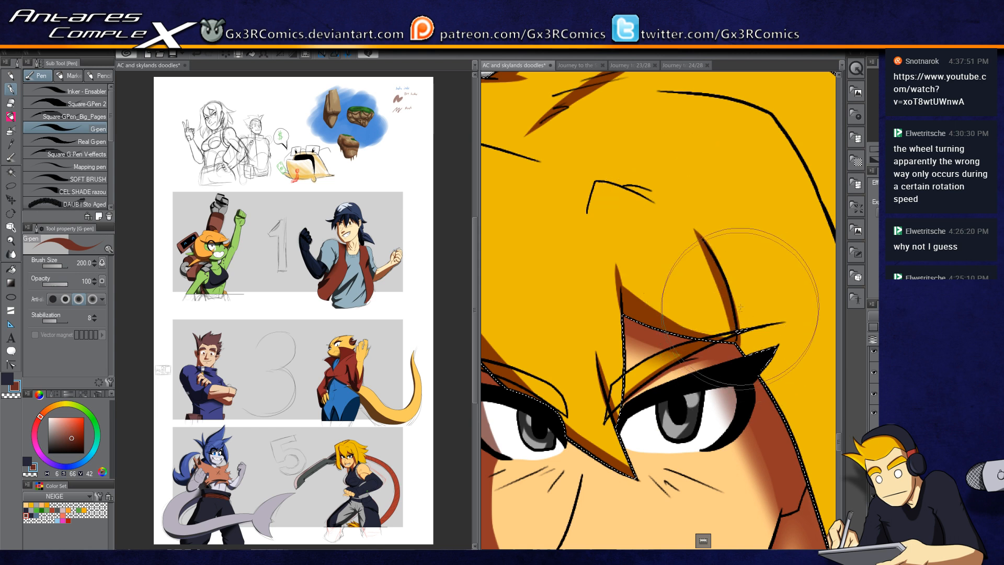
left_click_drag(596, 184, 588, 224)
key("ctrl+z")
left_click_drag(596, 184, 595, 250)
key("c")
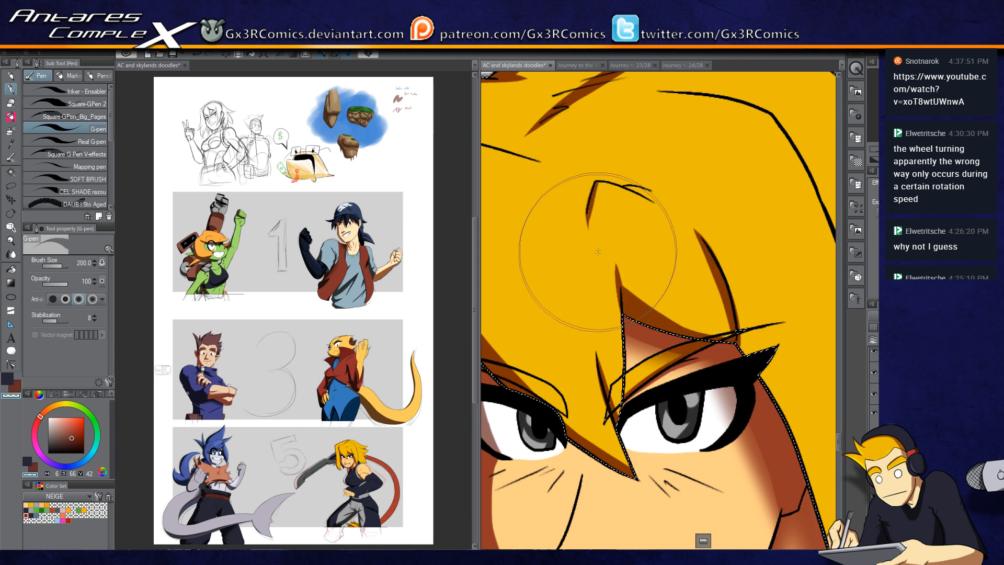
key("c")
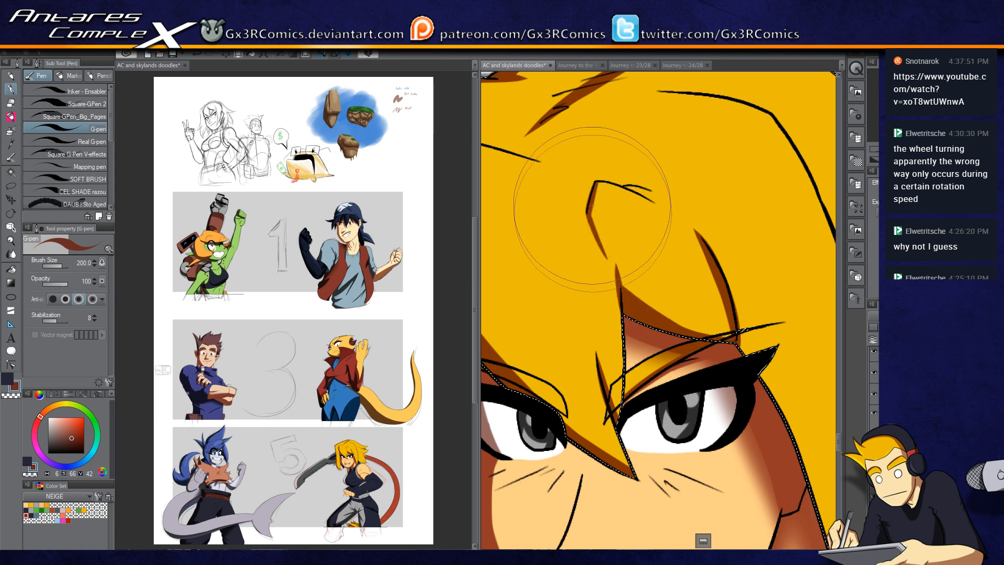
left_click_drag(594, 183, 609, 261)
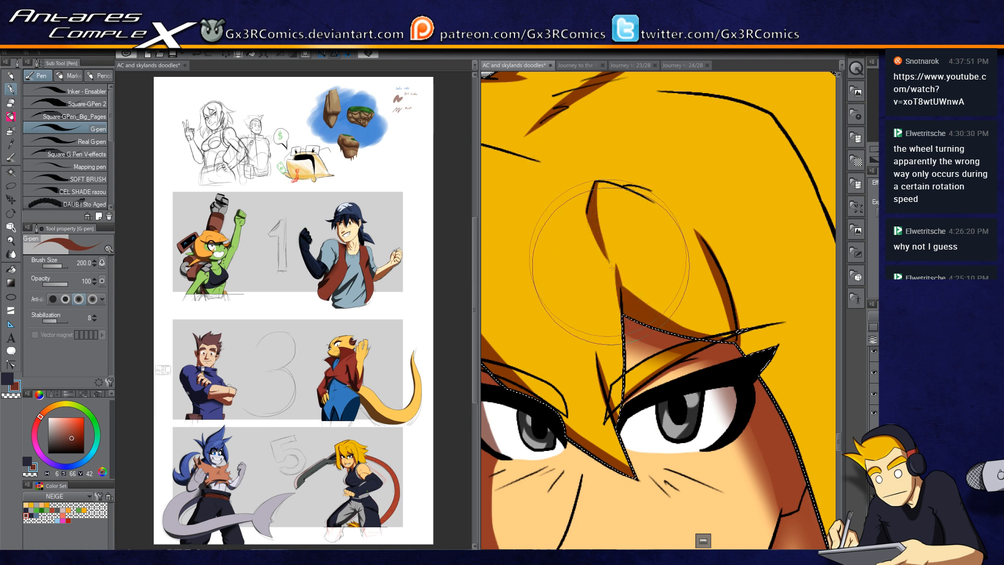
mouse_move(597, 184)
left_mouse_down()
mouse_move(604, 231)
mouse_move(656, 315)
left_mouse_up()
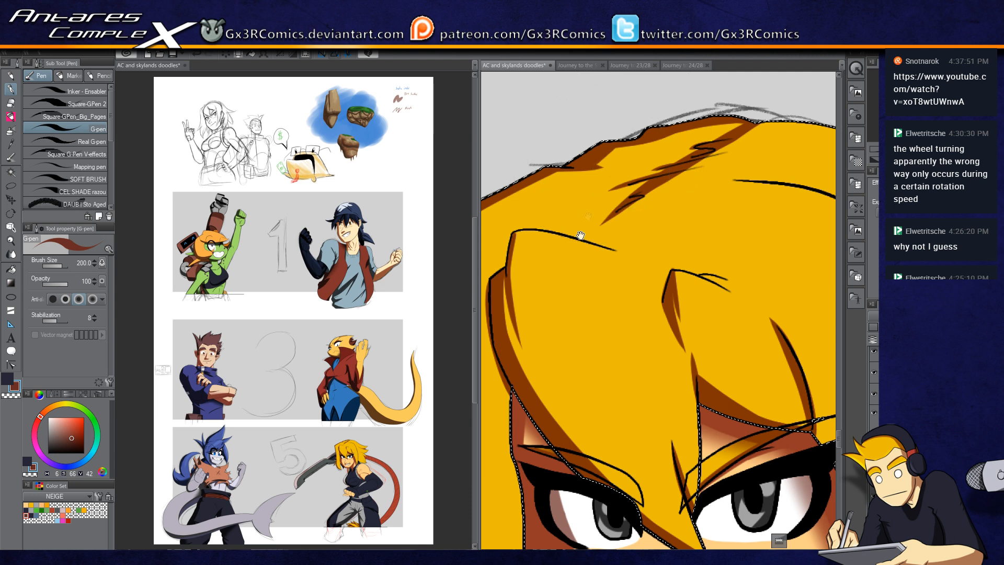
Step: Paint shadow strokes along the hair strands framing the right side of the face
left_click_drag(624, 286, 587, 204)
left_click_drag(642, 234, 575, 240)
left_click_drag(712, 165, 643, 225)
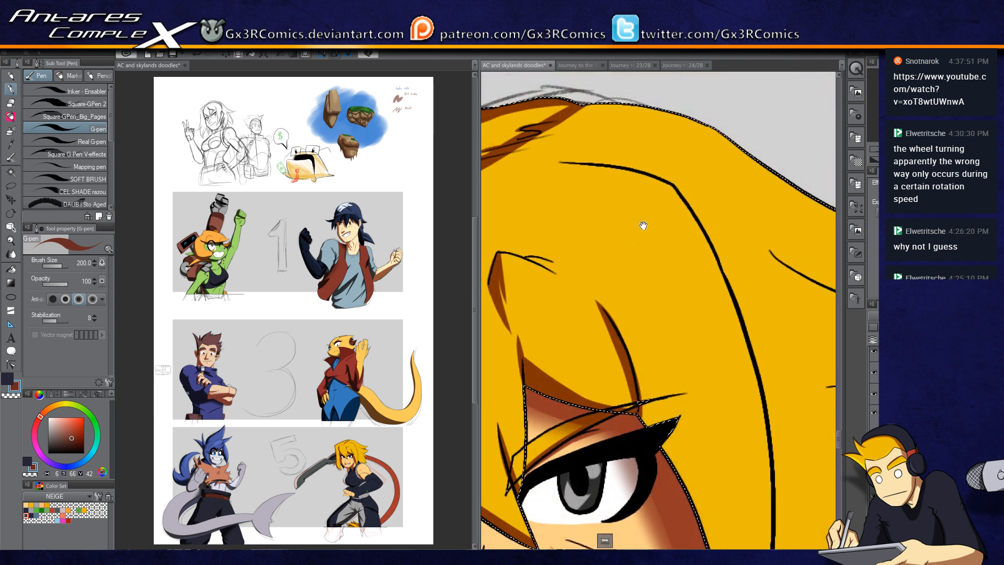
left_click_drag(639, 262, 612, 170)
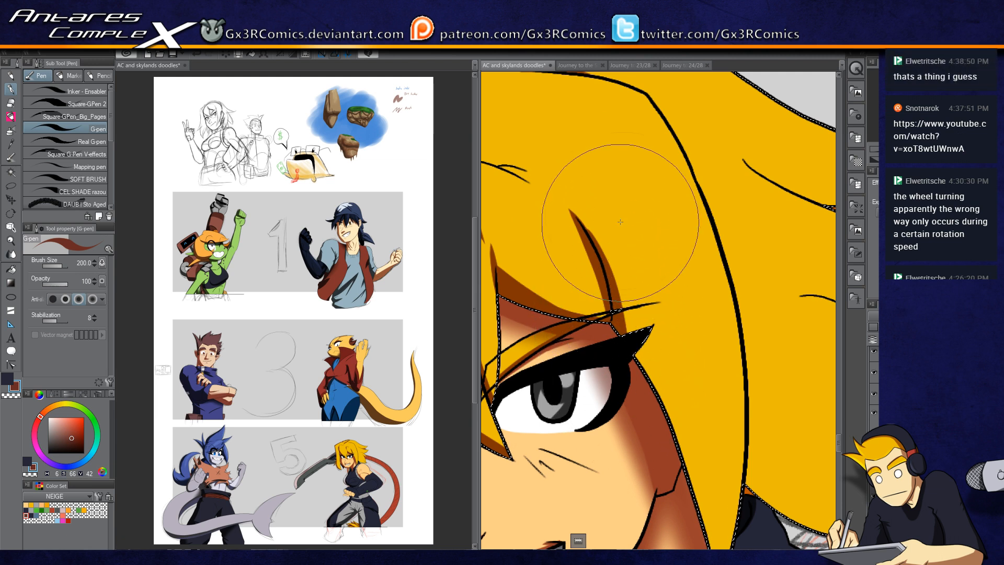
left_click_drag(575, 214, 642, 338)
left_click_drag(595, 234, 665, 408)
left_click_drag(606, 261, 668, 452)
left_click_drag(607, 271, 688, 504)
left_click_drag(680, 386, 642, 255)
left_click_drag(607, 215, 664, 394)
left_click_drag(626, 257, 676, 450)
Step: Deselect, auto-select the hair again, and paint a shadow stroke across the strands beside the neck
key("ctrl+d")
key("w")
left_click(635, 334)
key("p")
key("ctrl+d")
key("w")
left_click(659, 332)
key("p")
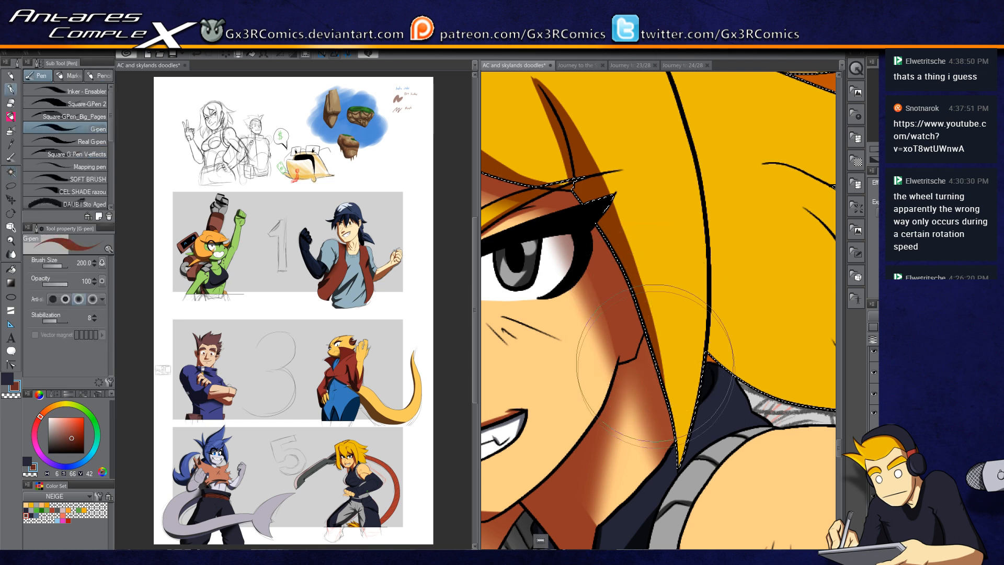
mouse_move(748, 257)
left_mouse_down()
mouse_move(684, 407)
mouse_move(604, 238)
left_mouse_up()
Step: Paint shadow strokes into the hair spikes hanging over the shoulder
key("w")
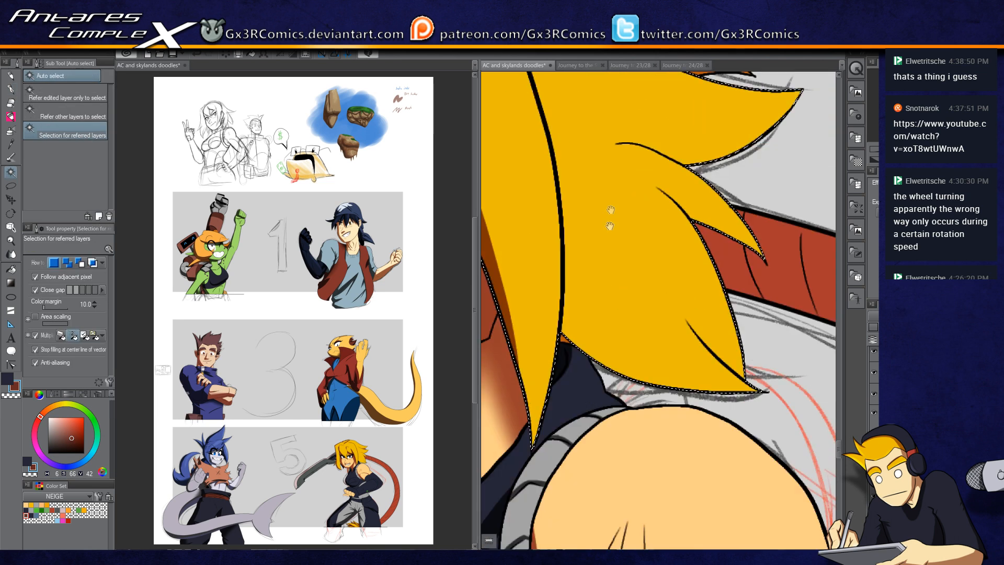
key("p")
left_click_drag(541, 250, 706, 419)
left_click_drag(535, 272, 588, 351)
left_click_drag(529, 241, 710, 429)
left_click_drag(528, 204, 700, 424)
key("c")
mouse_move(537, 187)
left_mouse_down()
mouse_move(554, 319)
mouse_move(549, 293)
left_mouse_up()
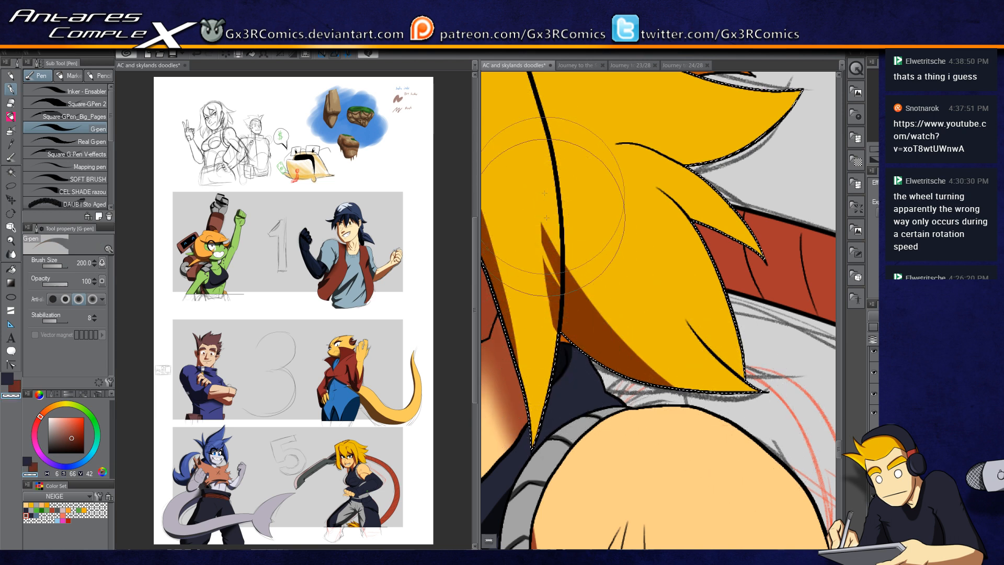
mouse_move(552, 215)
left_mouse_down()
mouse_move(546, 353)
mouse_move(553, 238)
mouse_move(558, 304)
left_mouse_up()
key("c")
Step: Add shadow strokes to the tips of the shoulder hair spikes, undoing two attempts
mouse_move(622, 186)
left_mouse_down()
mouse_move(753, 240)
mouse_move(774, 287)
left_mouse_up()
key("ctrl+z")
key("ctrl+z")
left_click_drag(698, 217, 762, 253)
mouse_move(606, 181)
left_mouse_down()
mouse_move(707, 230)
mouse_move(686, 230)
mouse_move(617, 183)
mouse_move(732, 233)
mouse_move(686, 218)
mouse_move(647, 178)
mouse_move(717, 253)
mouse_move(629, 168)
mouse_move(657, 207)
mouse_move(598, 167)
mouse_move(676, 251)
left_mouse_up()
key("c")
left_click_drag(596, 163, 678, 244)
left_click_drag(624, 173, 676, 240)
left_click_drag(641, 190, 672, 219)
key("c")
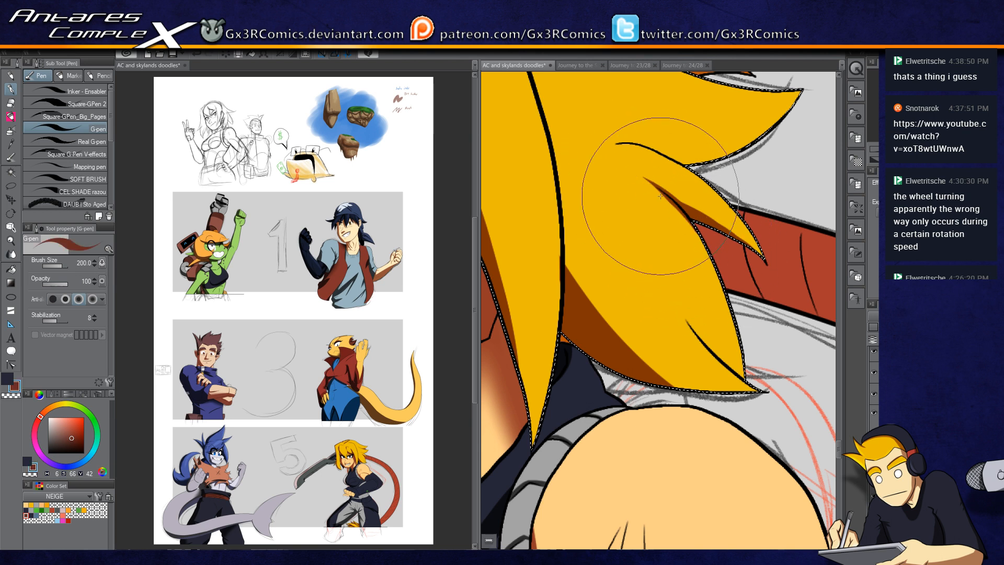
left_click_drag(690, 253, 620, 181)
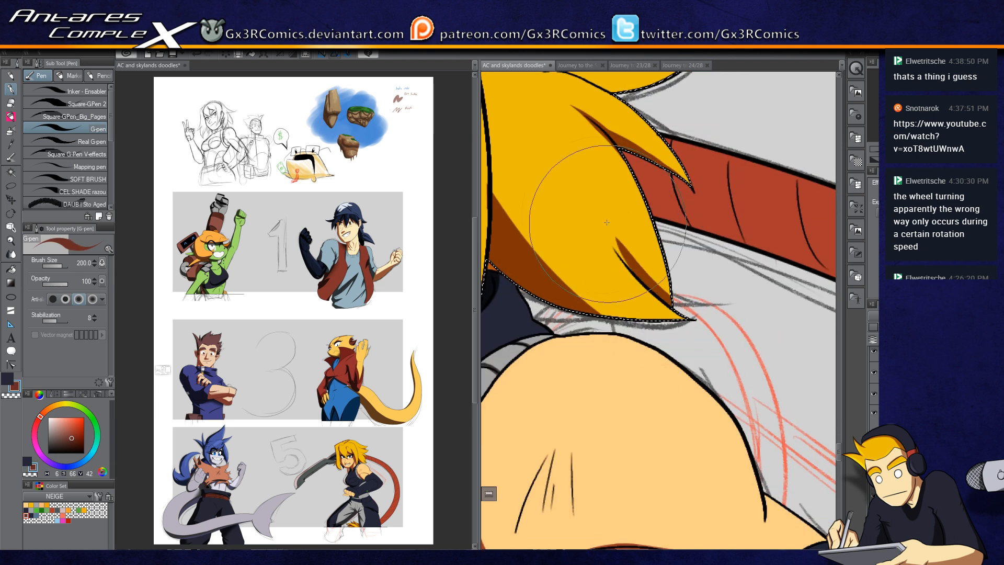
Step: Paint shadow strokes into the upper hair spikes at the back of the head, undoing one stroke
mouse_move(614, 251)
left_mouse_down()
mouse_move(716, 468)
mouse_move(536, 267)
left_mouse_up()
key("ctrl+z")
left_click_drag(508, 154, 683, 211)
key("c")
left_click_drag(504, 142, 550, 168)
key("c")
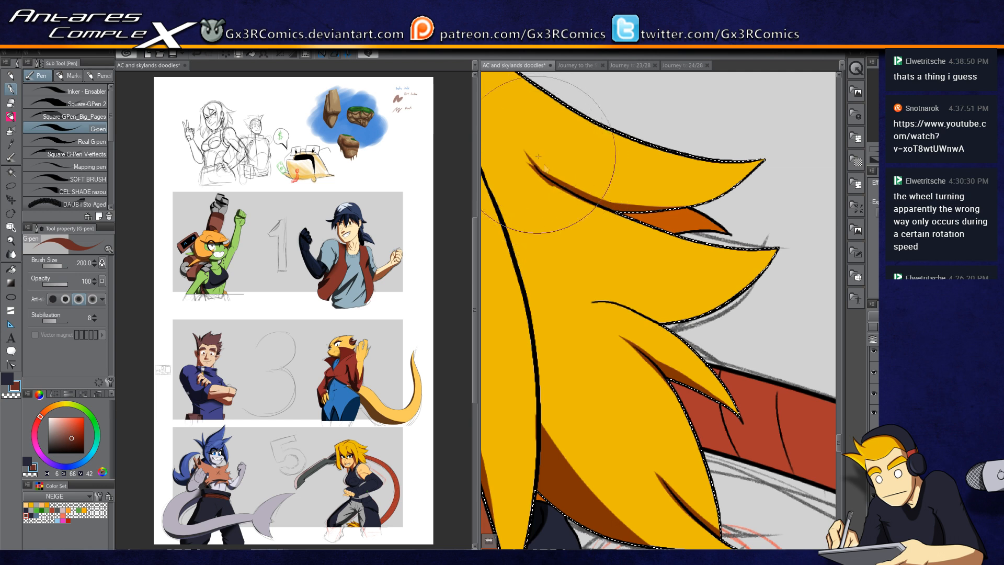
left_click_drag(616, 216, 587, 166)
mouse_move(558, 251)
left_mouse_down()
mouse_move(624, 259)
mouse_move(647, 271)
mouse_move(588, 252)
mouse_move(649, 282)
mouse_move(603, 257)
mouse_move(675, 272)
left_mouse_up()
mouse_move(611, 258)
left_mouse_down()
mouse_move(719, 264)
mouse_move(719, 243)
left_mouse_up()
Step: Add longer shadow strokes along the back hair spikes, undoing one attempt
key("c")
key("c")
mouse_move(550, 252)
left_mouse_down()
mouse_move(636, 256)
mouse_move(586, 240)
left_mouse_up()
key("ctrl+z")
left_click_drag(619, 270, 673, 195)
mouse_move(537, 282)
left_mouse_down()
mouse_move(584, 285)
mouse_move(622, 352)
left_mouse_up()
mouse_move(608, 183)
left_mouse_down()
mouse_move(664, 322)
mouse_move(768, 361)
left_mouse_up()
key("c")
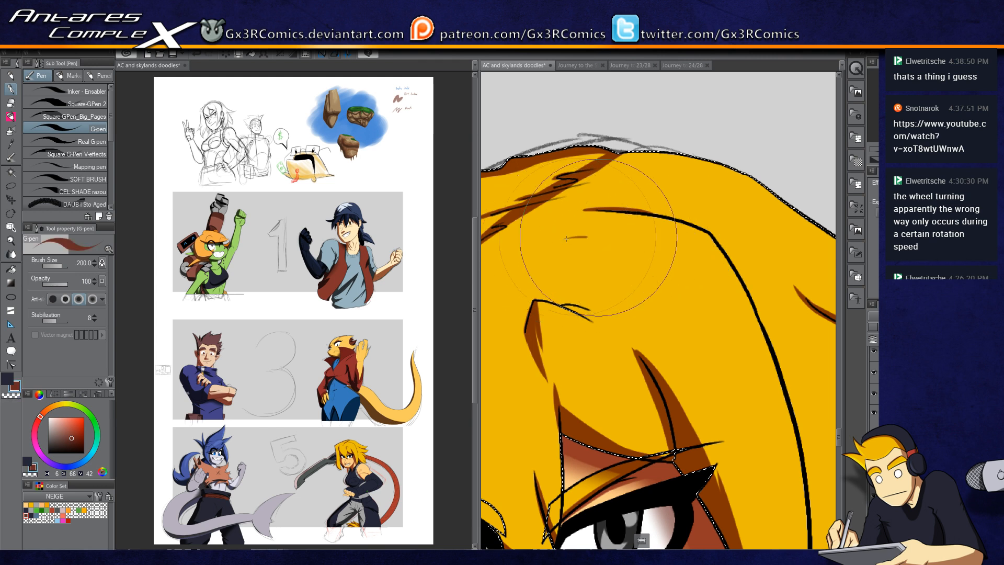
Step: Paint shadow strokes across the front hair spikes above the eyes, then deselect
left_click_drag(569, 218, 536, 257)
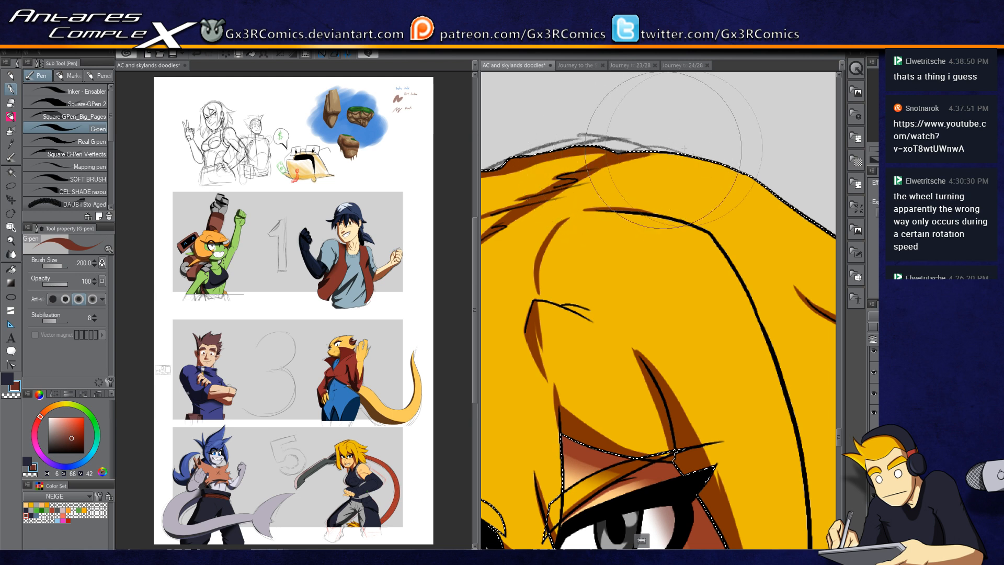
left_click_drag(574, 216, 675, 182)
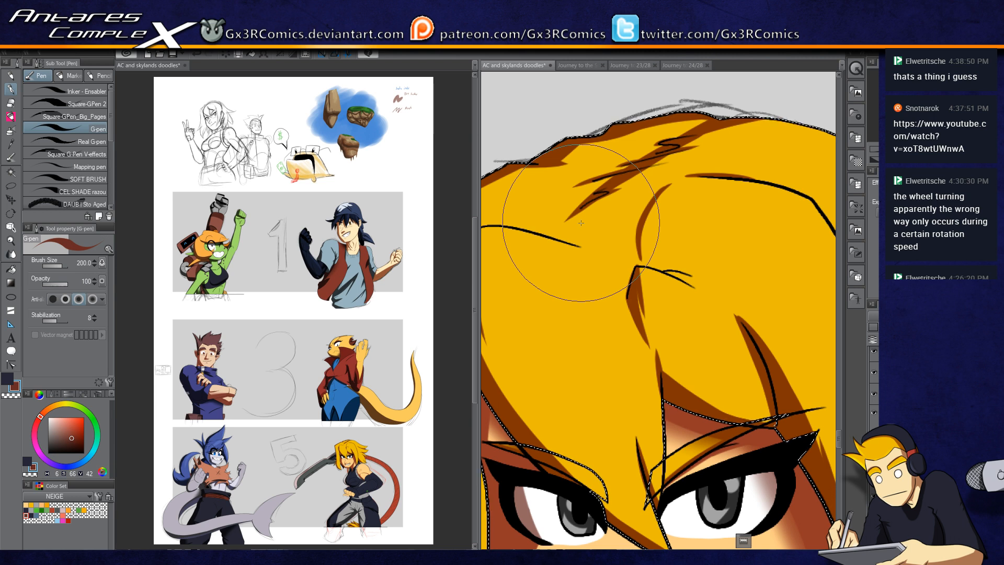
left_click_drag(545, 262, 629, 218)
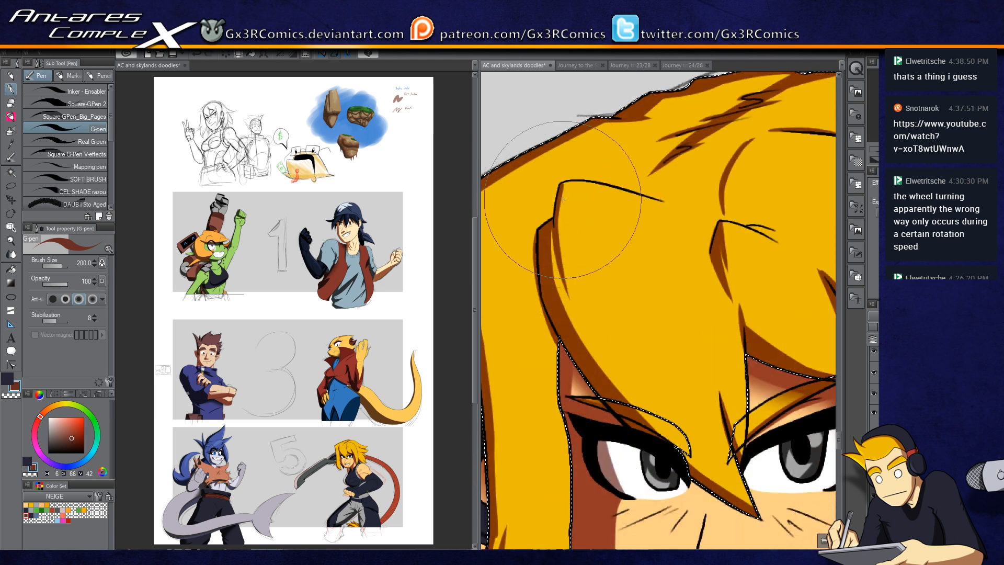
left_click_drag(562, 230, 601, 321)
key("ctrl+d")
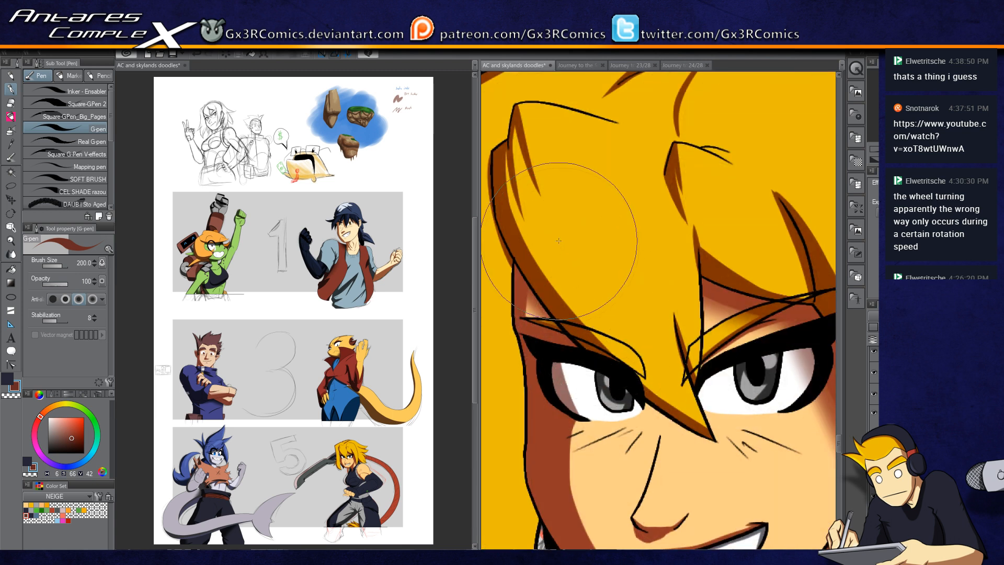
Step: Auto-select the dark sleeve of the arm folded across the chest
left_click_drag(681, 369, 620, 189)
left_click_drag(598, 370, 614, 276)
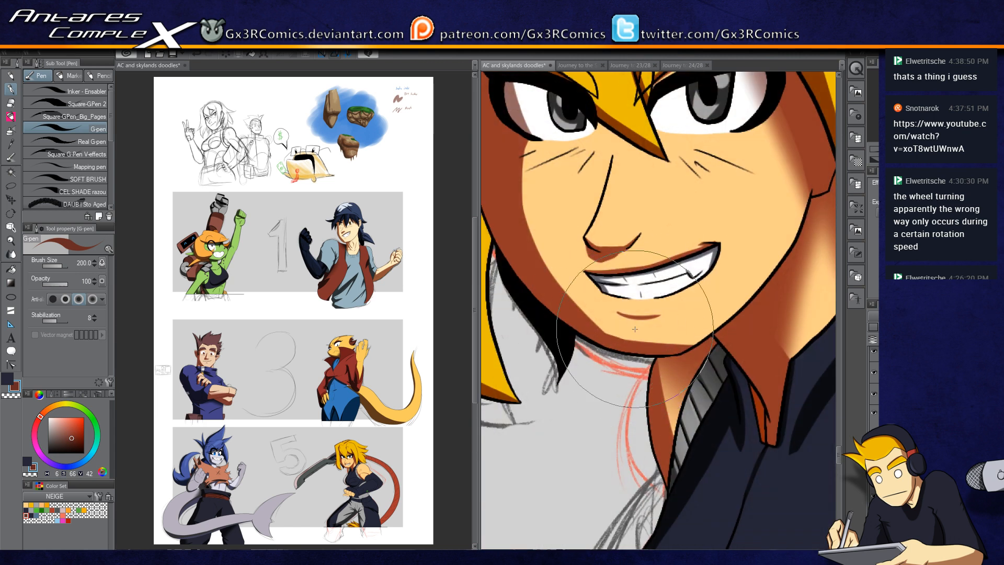
left_click_drag(700, 387, 658, 297)
key("w")
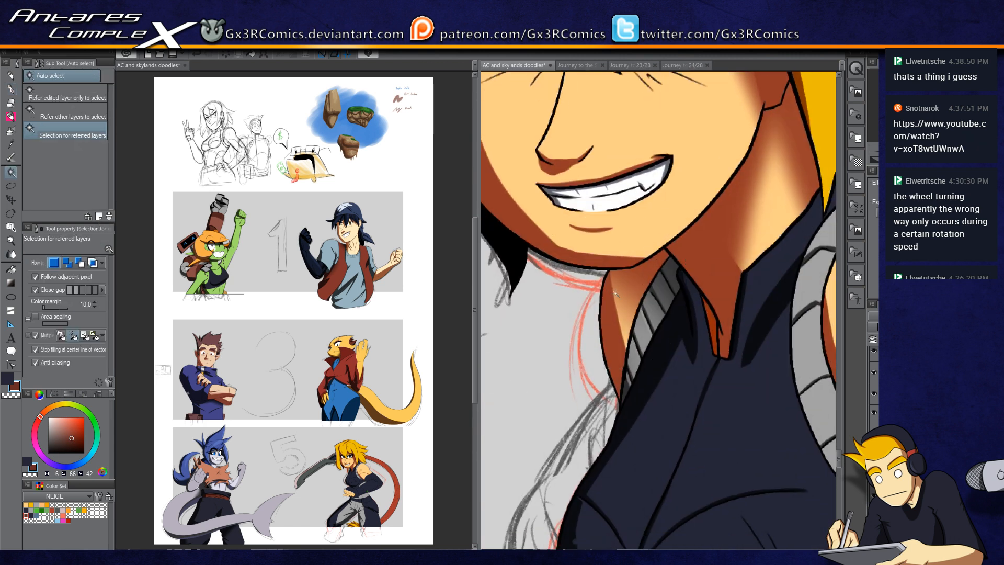
key("p")
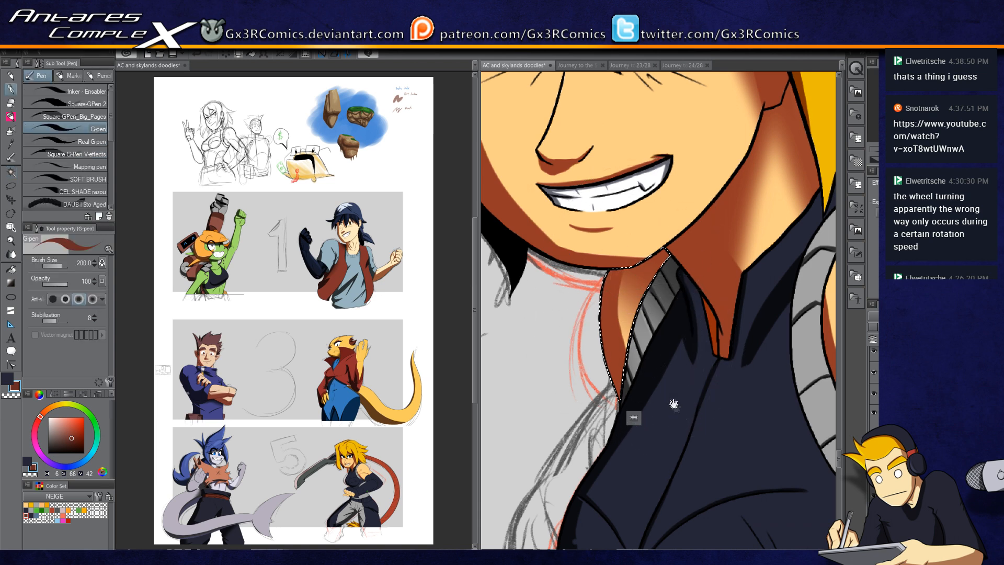
left_click_drag(820, 339, 721, 281)
scroll(720, 281, "down", 5)
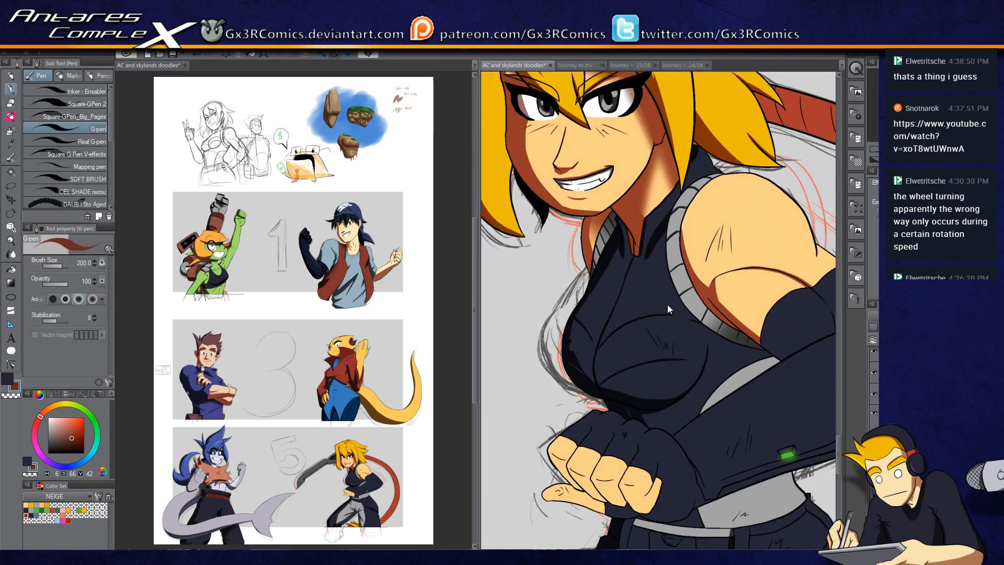
scroll(739, 355, "up", 5)
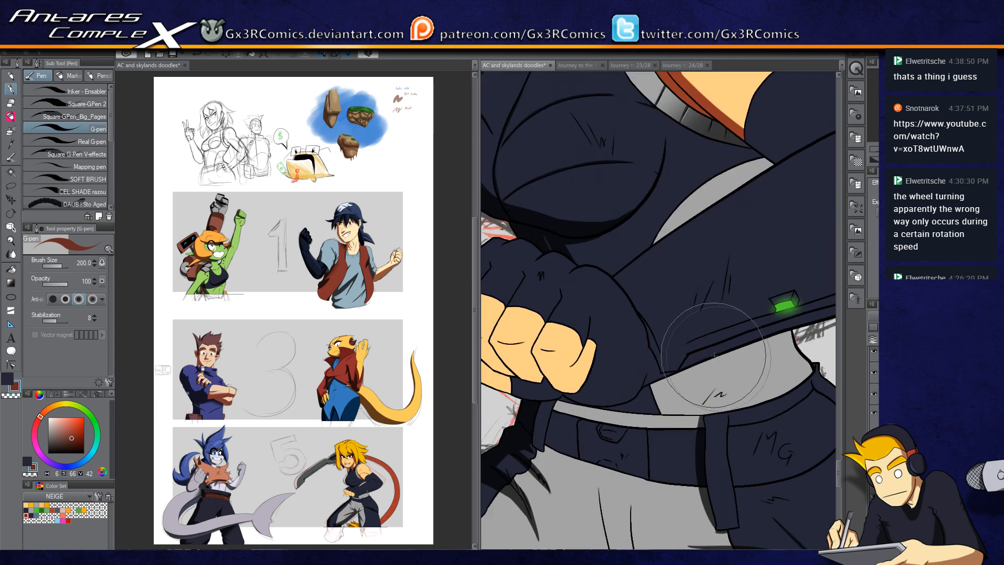
key("w")
left_click(636, 346)
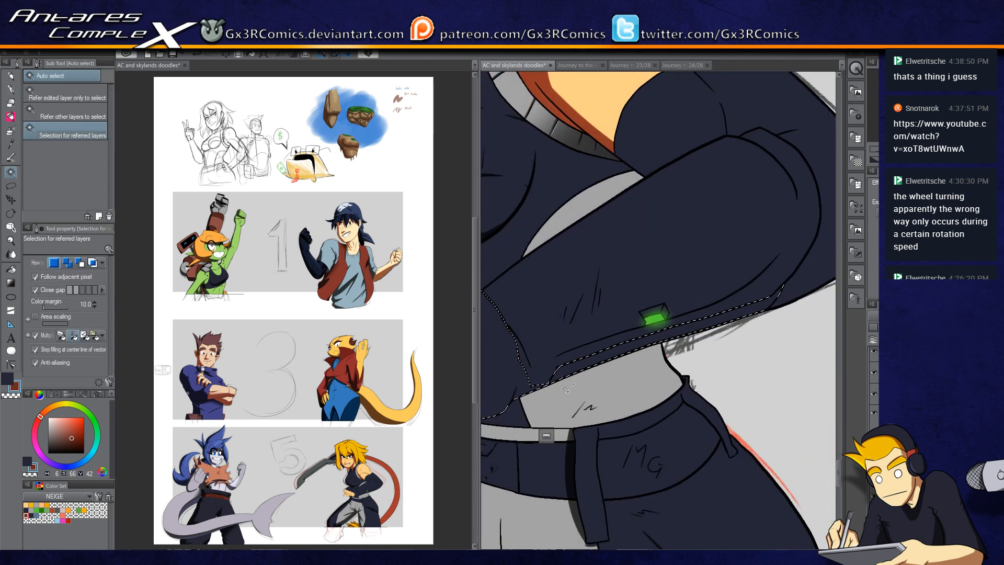
Step: Switch to the G-pen at size 300 and paint shadow strokes along the sleeve's lower edge near the belt
scroll(558, 383, "down", 3)
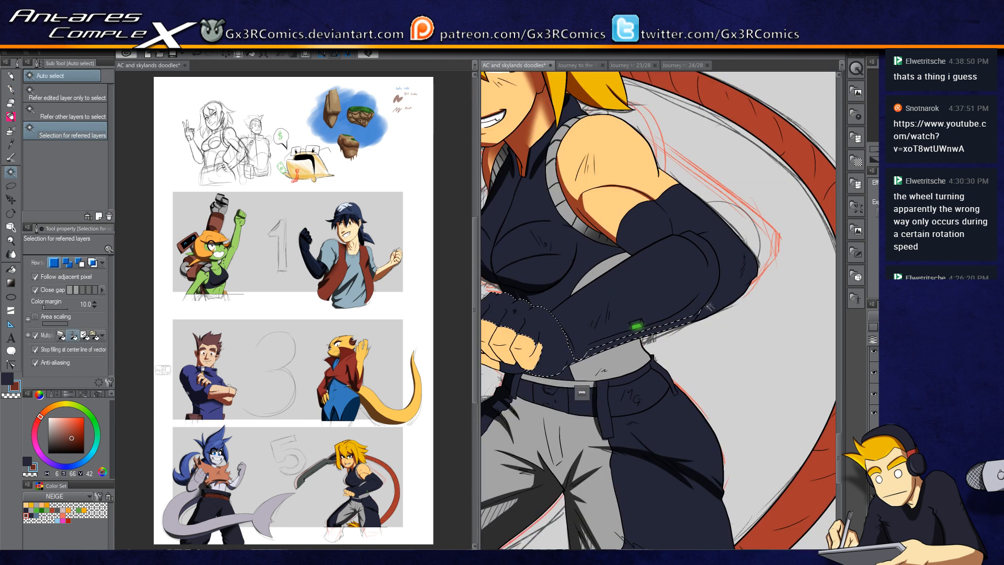
key("p")
scroll(532, 376, "up", 1)
key("bracketright")
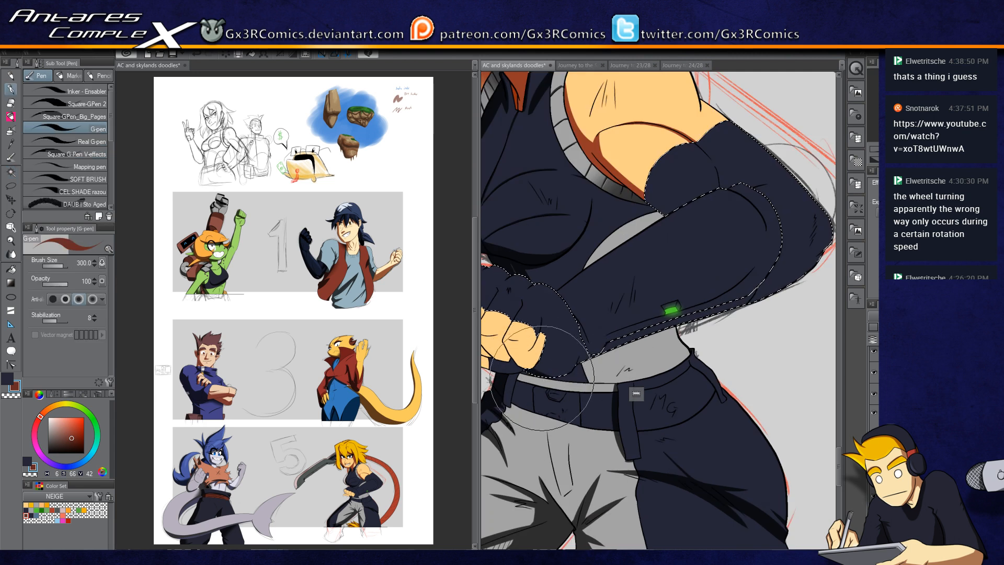
scroll(544, 373, "up", 3)
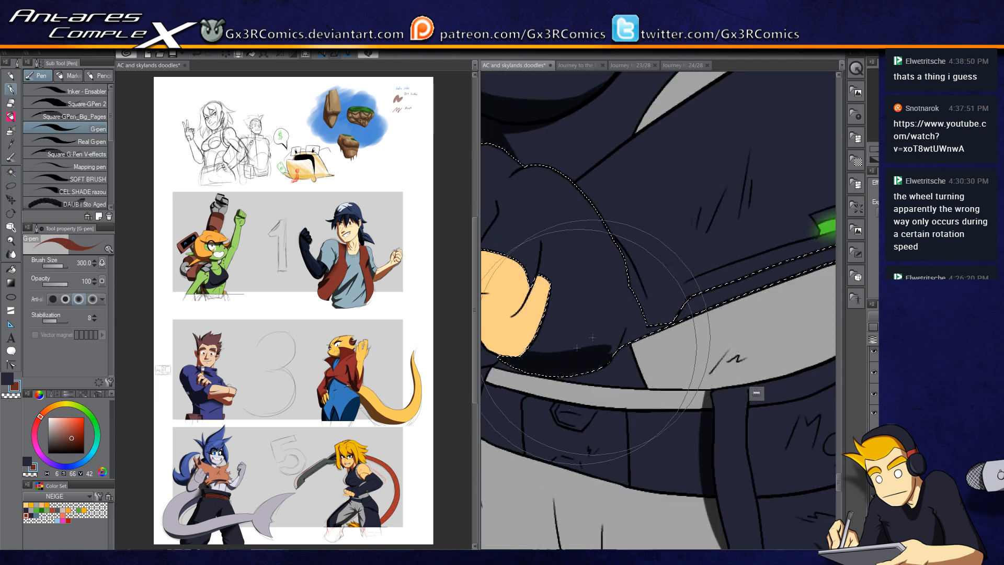
mouse_move(616, 360)
left_mouse_down()
mouse_move(629, 318)
mouse_move(577, 347)
mouse_move(729, 288)
left_mouse_up()
mouse_move(556, 349)
left_mouse_down()
mouse_move(735, 291)
mouse_move(576, 359)
mouse_move(652, 333)
left_mouse_up()
Step: Paint more shadow strokes along the sleeve and up toward the upper arm, then deselect
scroll(646, 325, "down", 2)
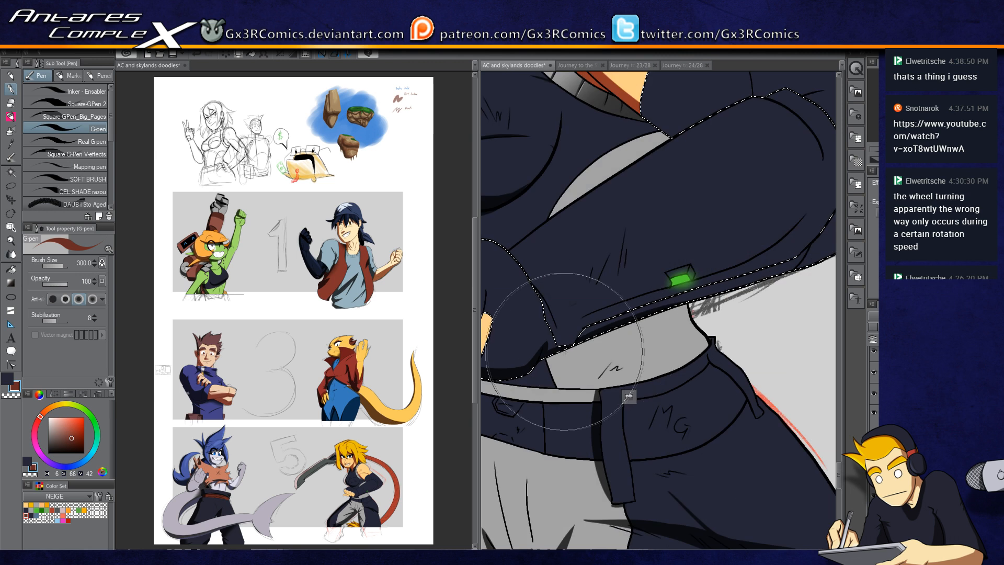
mouse_move(730, 289)
left_mouse_down()
mouse_move(794, 265)
mouse_move(657, 314)
mouse_move(748, 252)
left_mouse_up()
left_click_drag(673, 305, 783, 231)
left_click_drag(727, 268, 780, 235)
left_click_drag(675, 266, 741, 359)
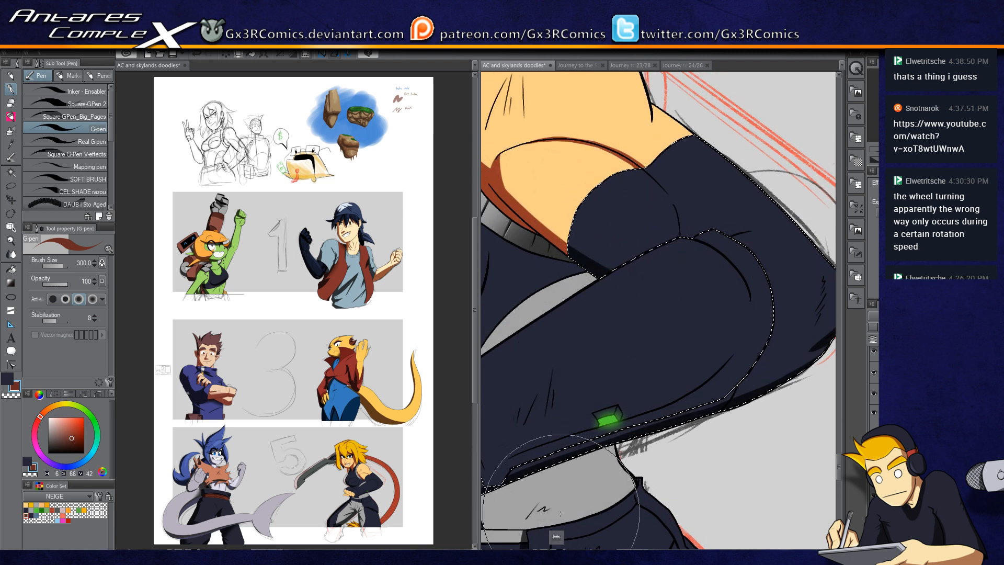
scroll(638, 168, "up", 3)
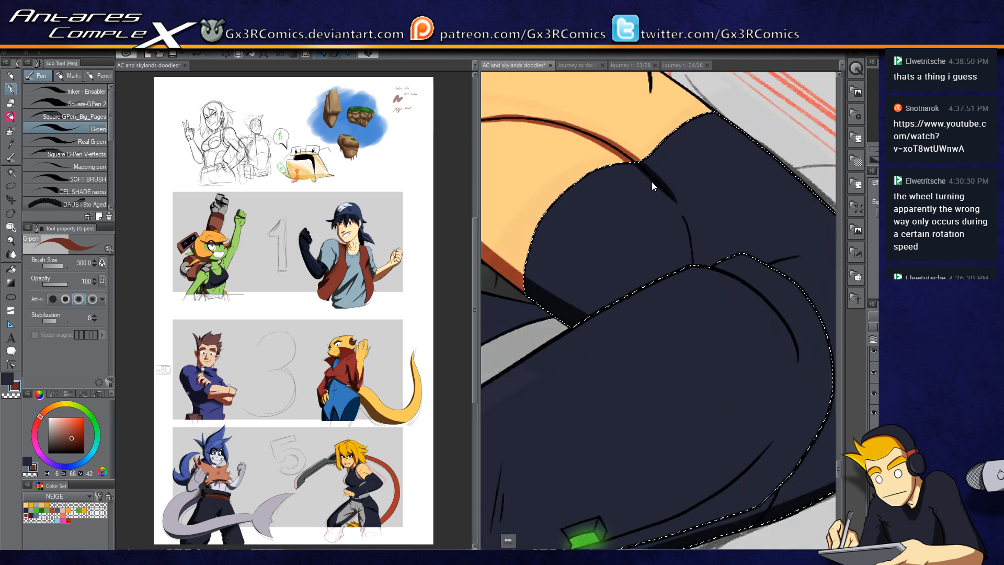
left_click_drag(615, 151, 679, 212)
left_click_drag(646, 170, 696, 230)
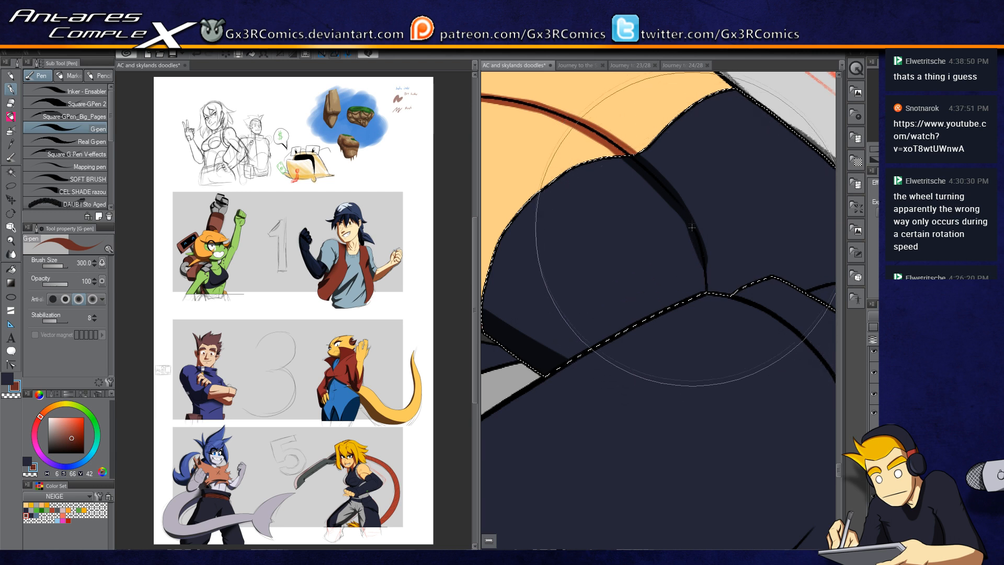
left_click_drag(632, 346, 584, 444)
left_click_drag(648, 281, 720, 387)
key("ctrl+d")
Step: Set the G-pen size to 150 and auto-select the fingers of the clenched fist
left_click_drag(668, 242, 671, 289)
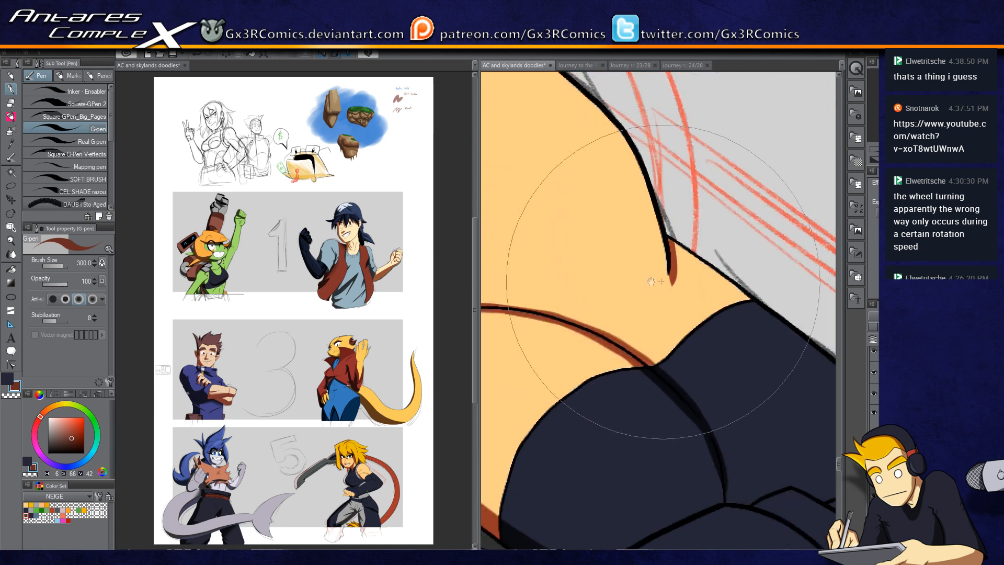
left_click_drag(574, 315, 794, 321)
left_click_drag(589, 361, 618, 413)
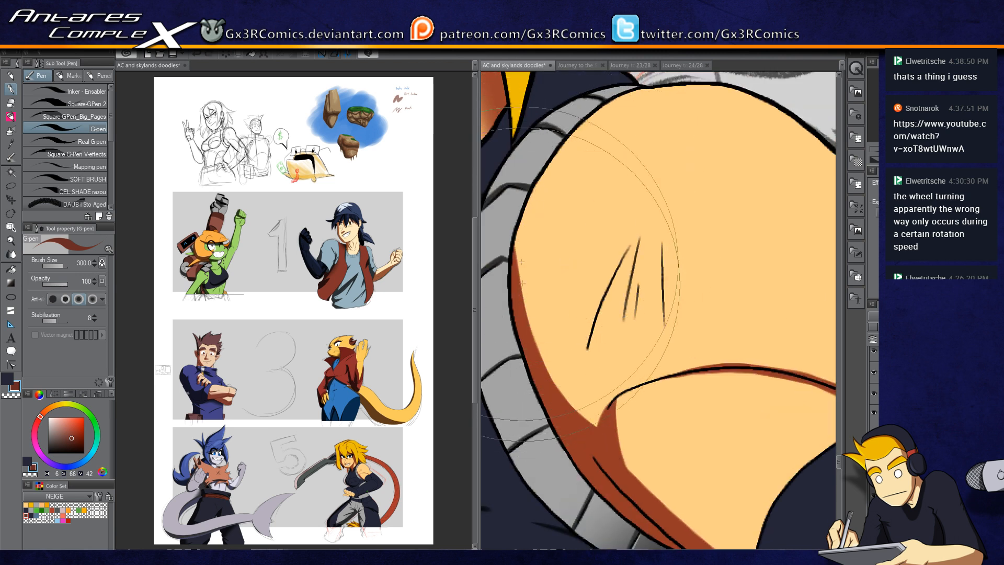
key("bracketleft")
key("bracketleft")
key("bracketleft")
key("bracketleft")
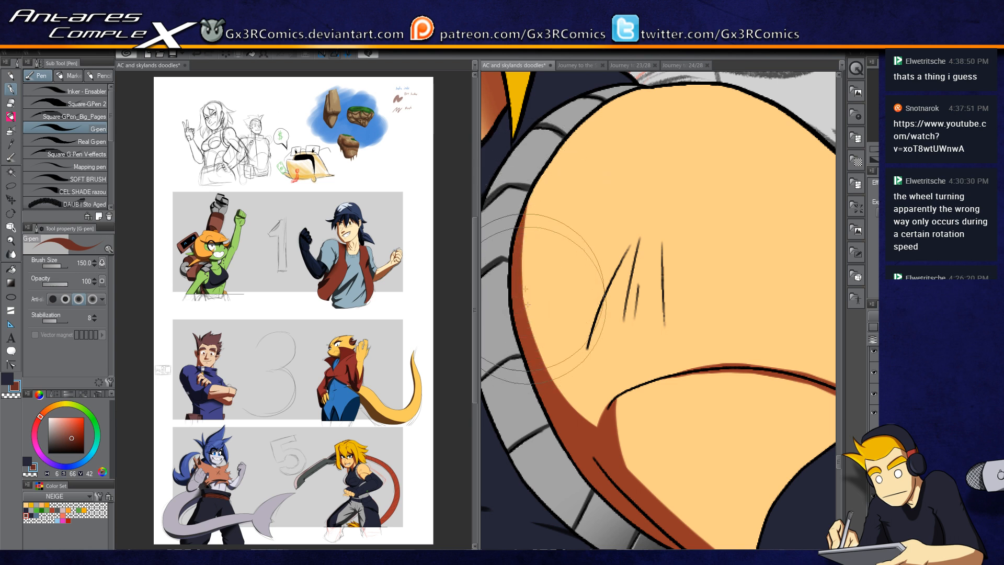
left_click_drag(607, 438, 649, 154)
scroll(650, 331, "down", 4)
left_click_drag(649, 332, 672, 143)
scroll(589, 276, "up", 1)
scroll(629, 294, "up", 1)
key("w")
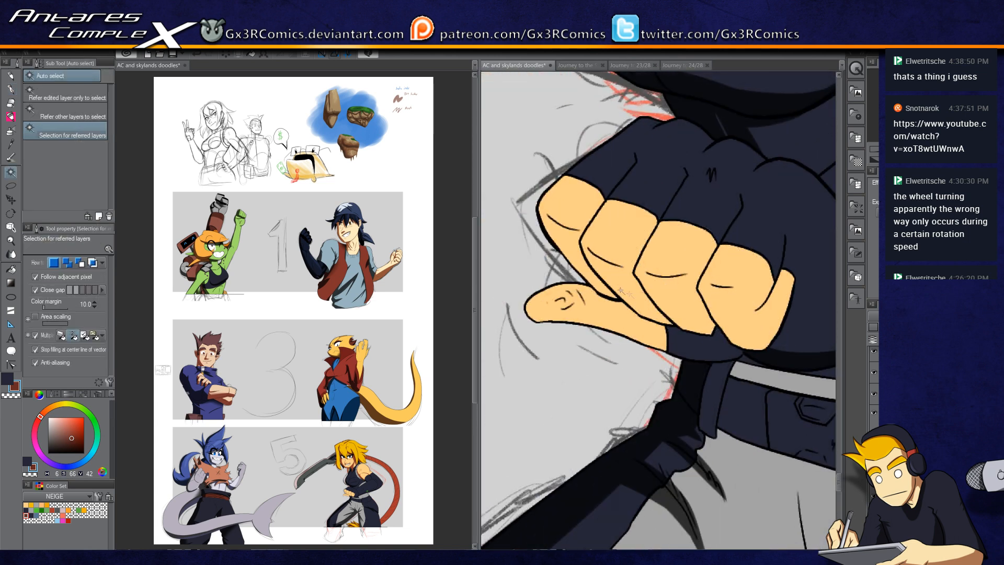
left_click(588, 271)
key("p")
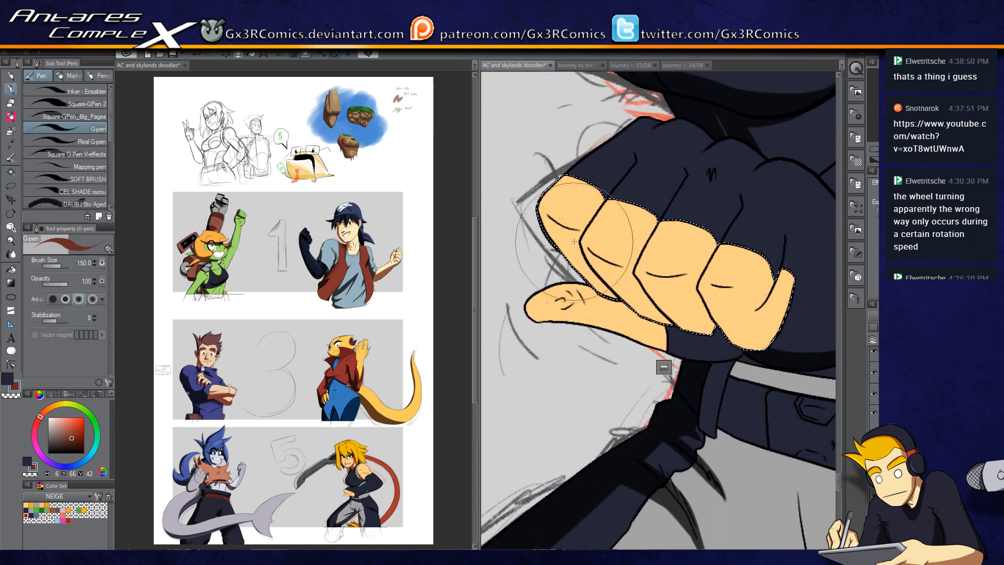
Step: Paint shadows along the outer edges of the fingers and between the knuckles
left_click_drag(548, 203, 603, 287)
left_click_drag(541, 200, 545, 213)
left_click_drag(569, 172, 541, 209)
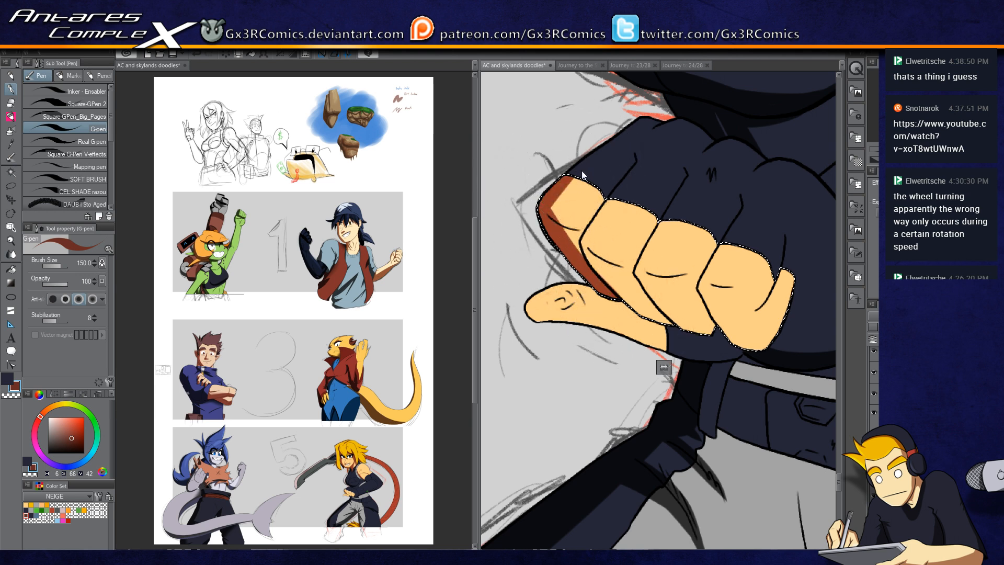
key("c")
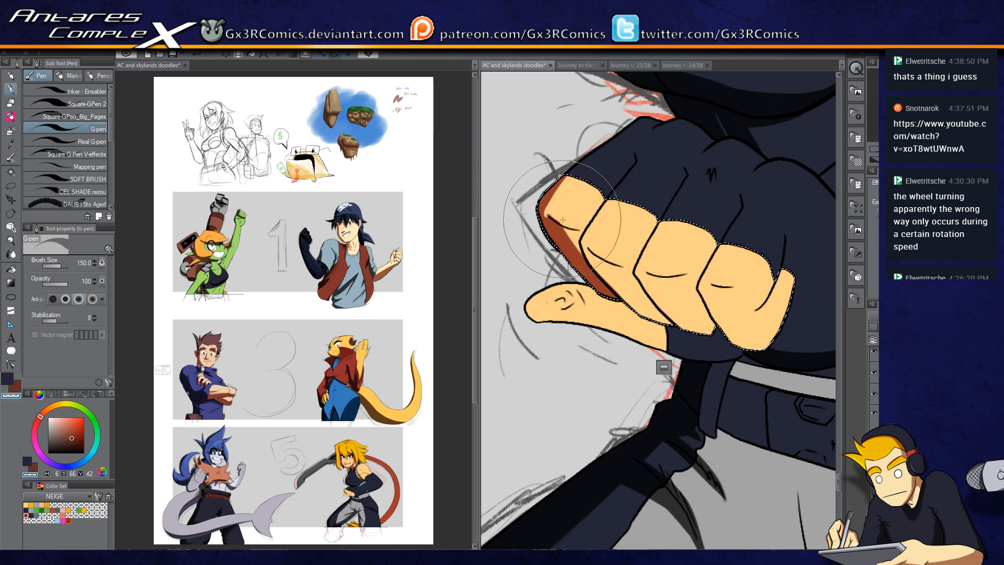
key("c")
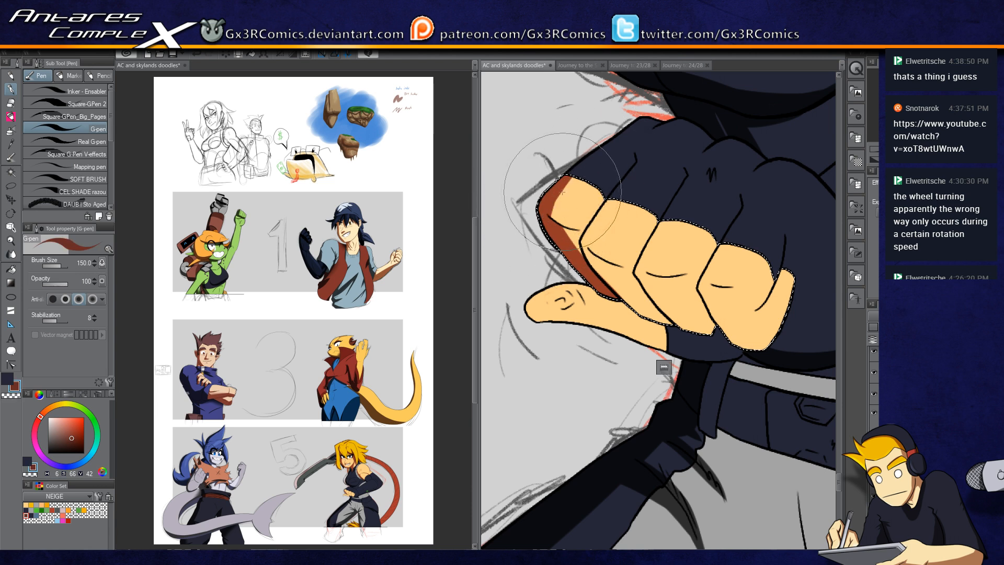
mouse_move(643, 189)
left_mouse_down()
mouse_move(620, 208)
mouse_move(618, 186)
mouse_move(611, 206)
left_mouse_up()
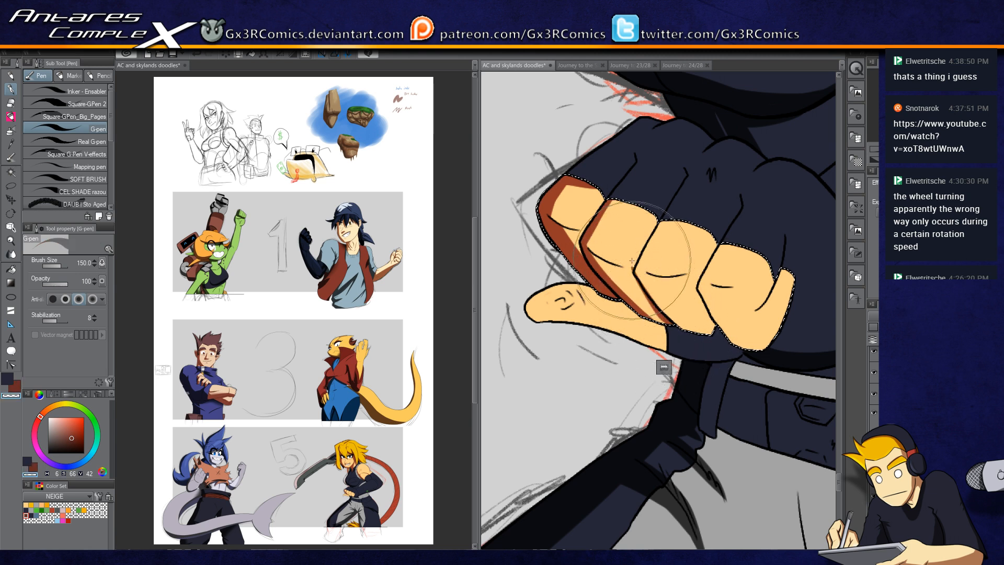
key("x")
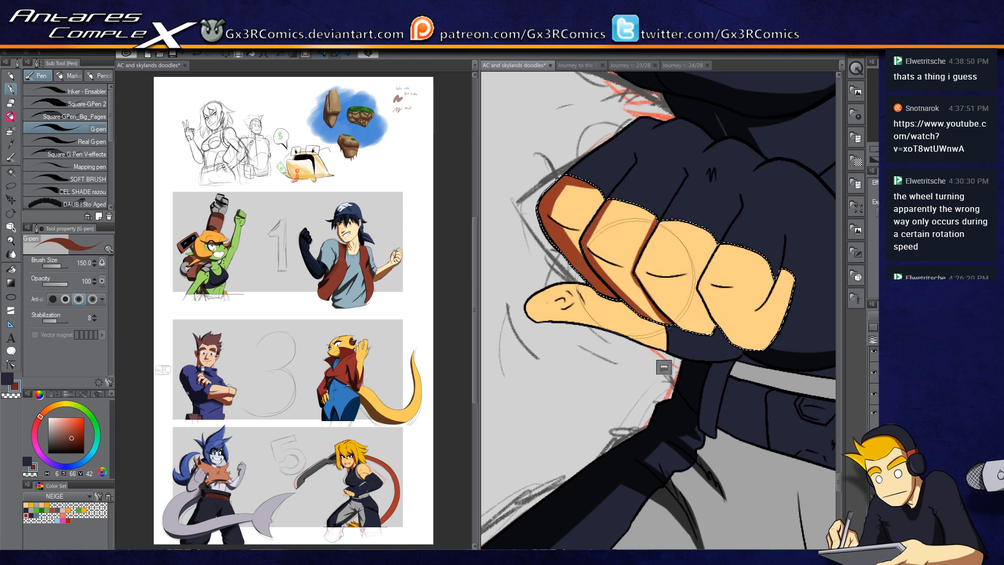
left_click_drag(708, 312, 599, 319)
Step: Add shadow strokes beneath the knuckles along the fingers' lower edges
key("w")
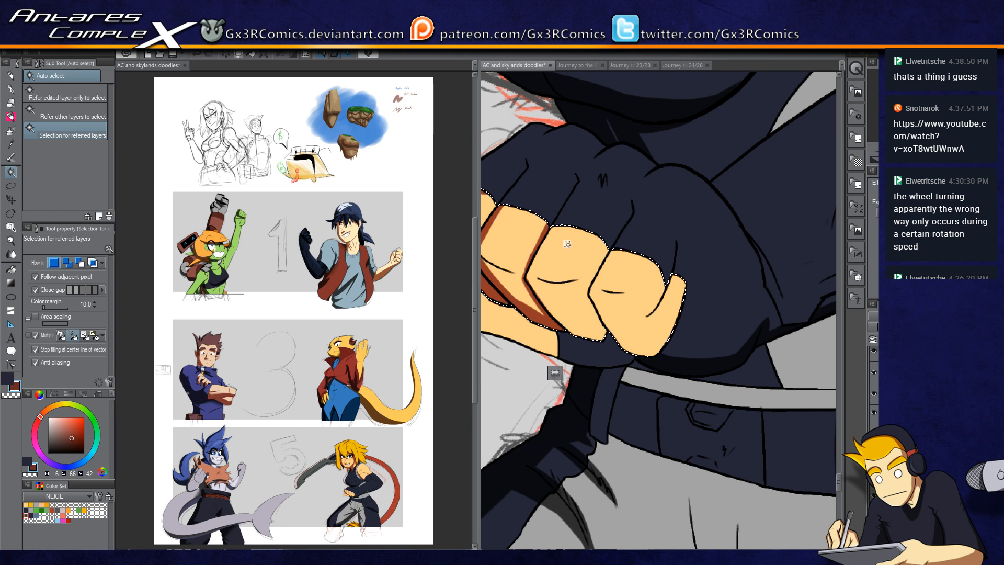
key("p")
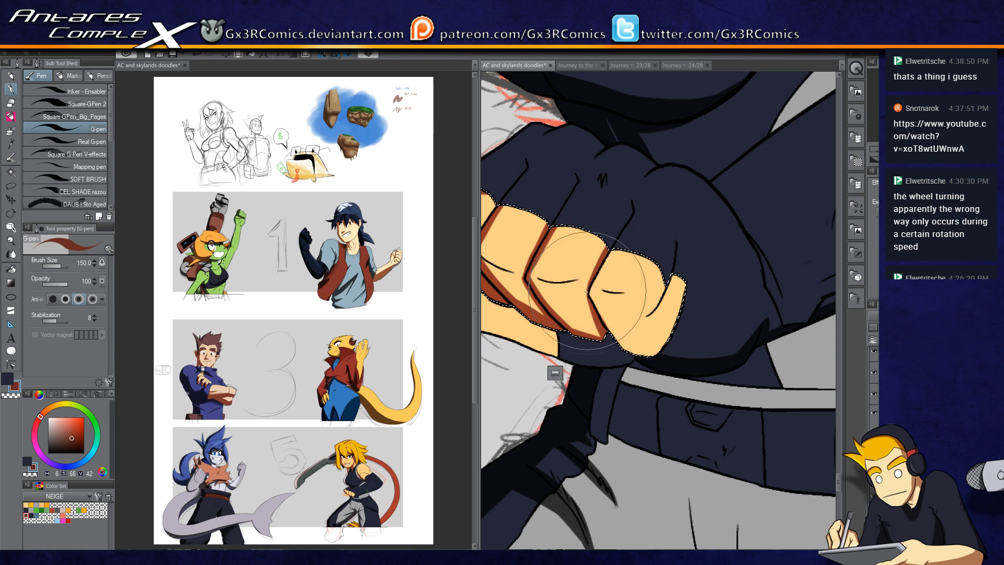
left_click_drag(581, 330, 634, 290)
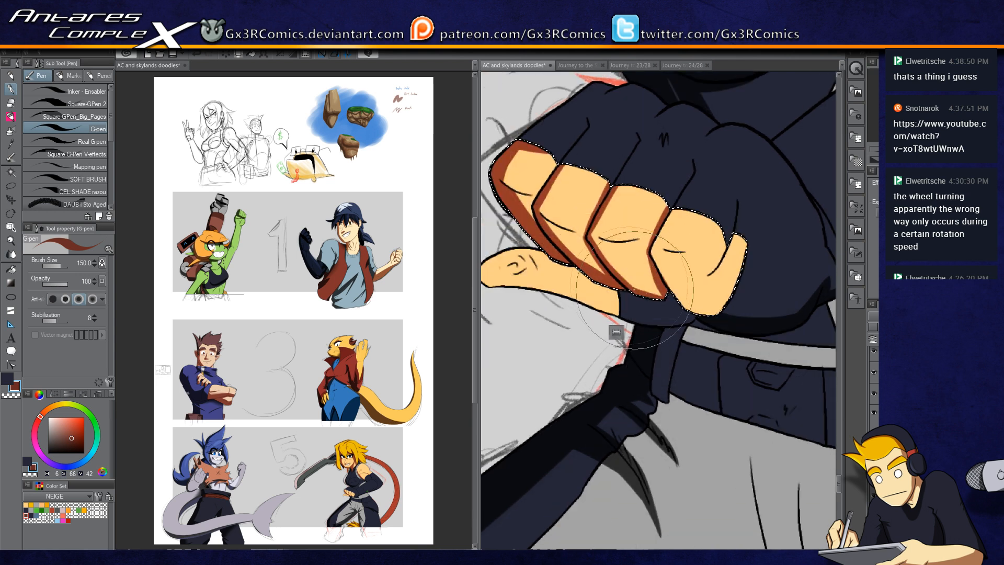
key("c")
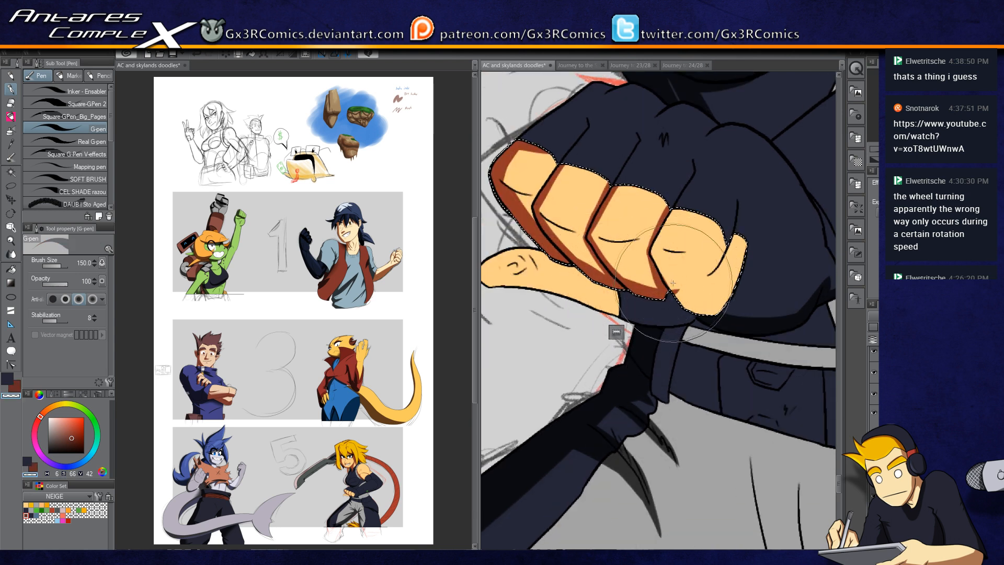
key("c")
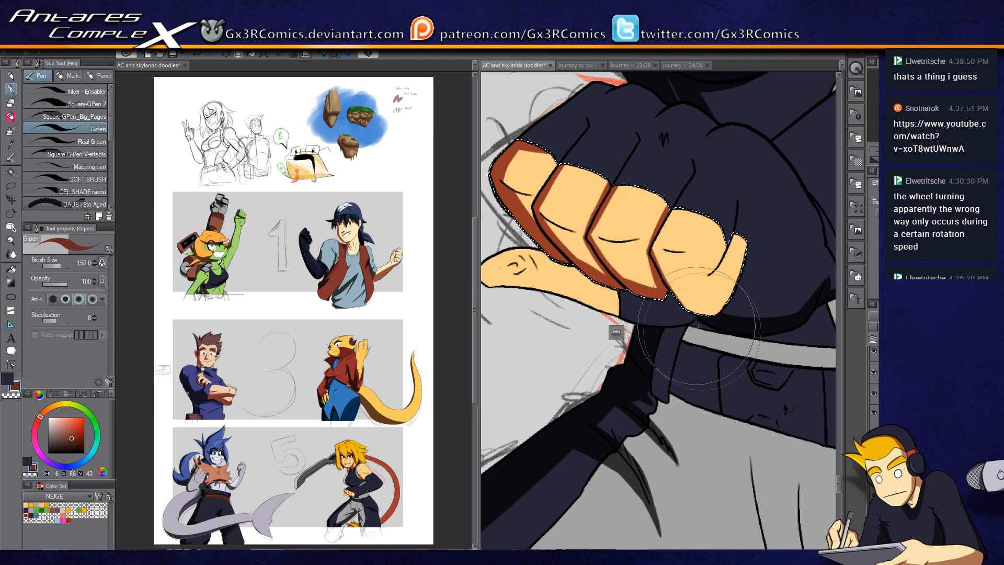
key("c")
key("c")
left_click_drag(674, 300, 748, 301)
left_click_drag(731, 235, 719, 265)
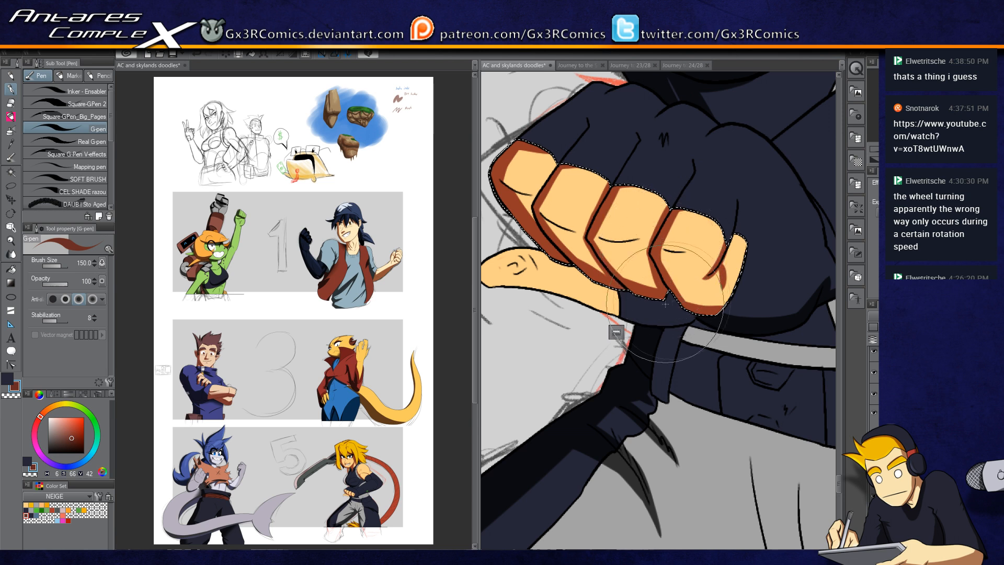
left_click_drag(672, 301, 713, 305)
Step: Auto-select the thumb and paint a shadow stroke along its underside
key("w")
left_click(594, 282)
key("p")
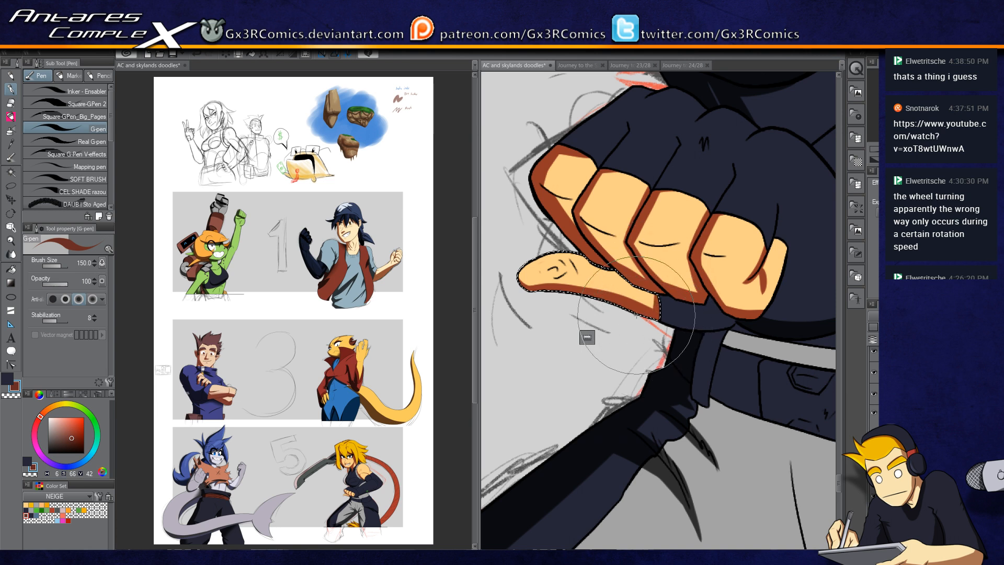
left_click_drag(636, 316, 586, 320)
Step: Swap to the shadow colour, auto-select the strap beneath the clenched fist, and paint shadow on it with the G-pen
key("x")
key("w")
left_click(657, 324)
key("p")
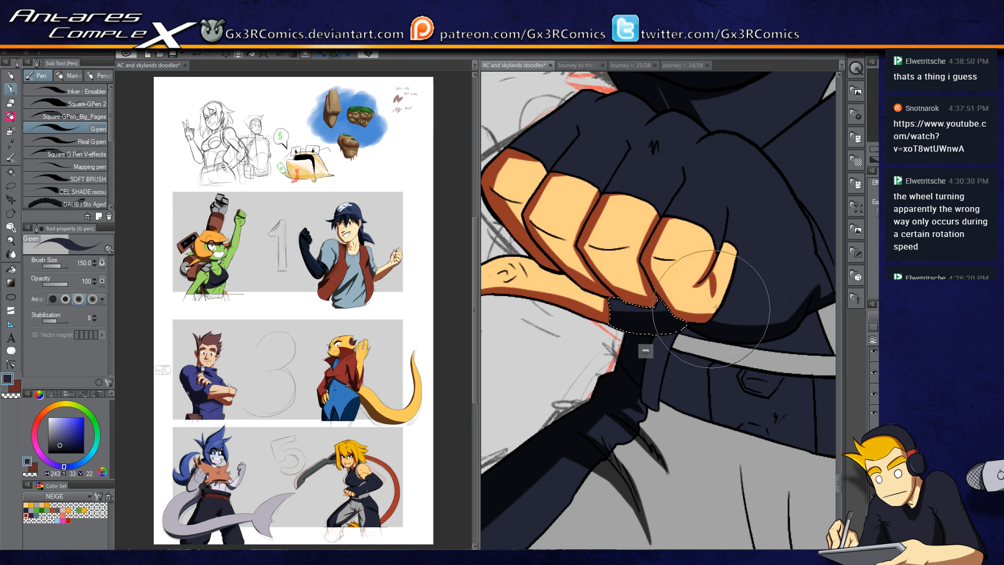
left_click_drag(701, 391, 614, 339)
key("w")
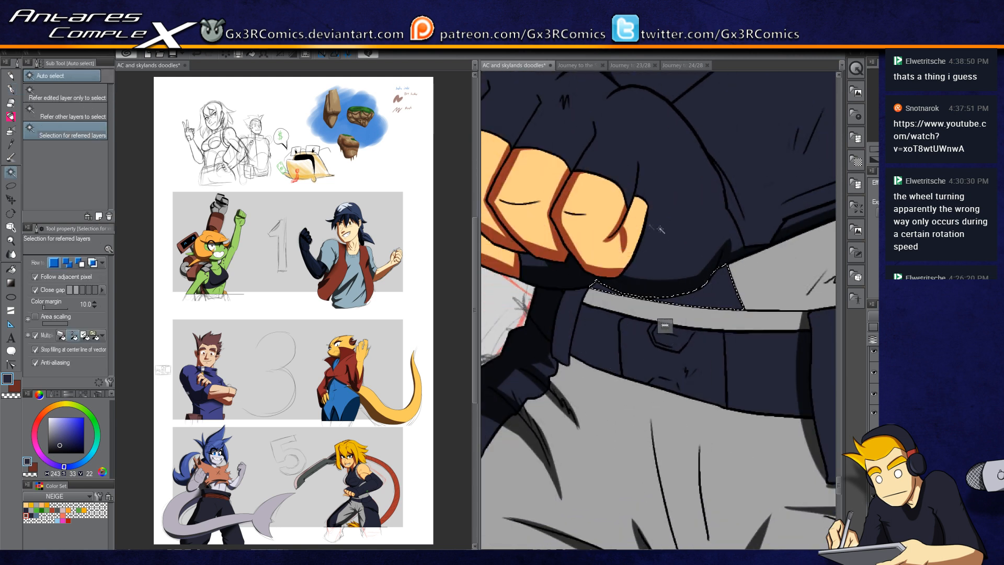
key("p")
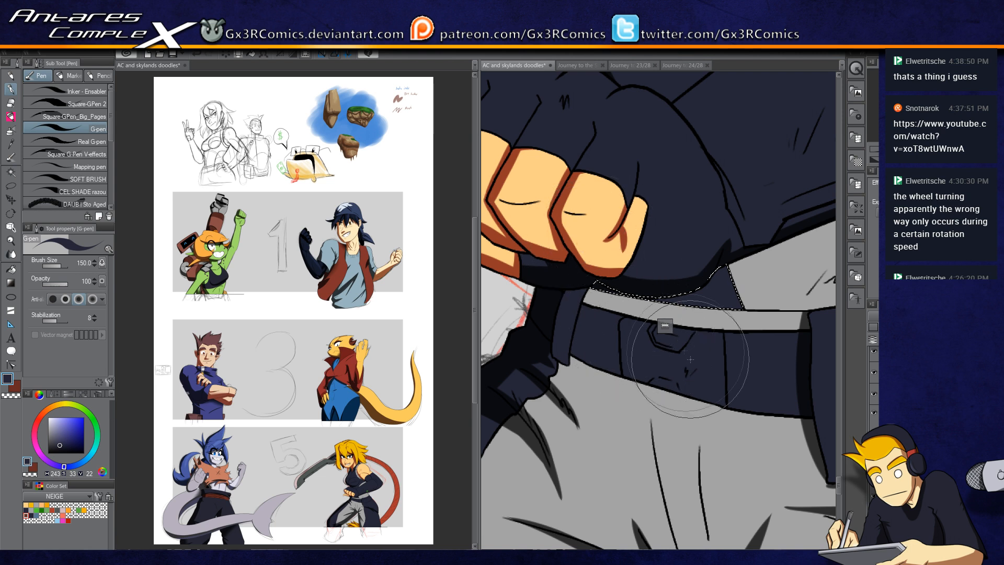
Step: Airbrush soft shading over the grey shirt area above the belt and inside the auto-selected belt pouch
key("b")
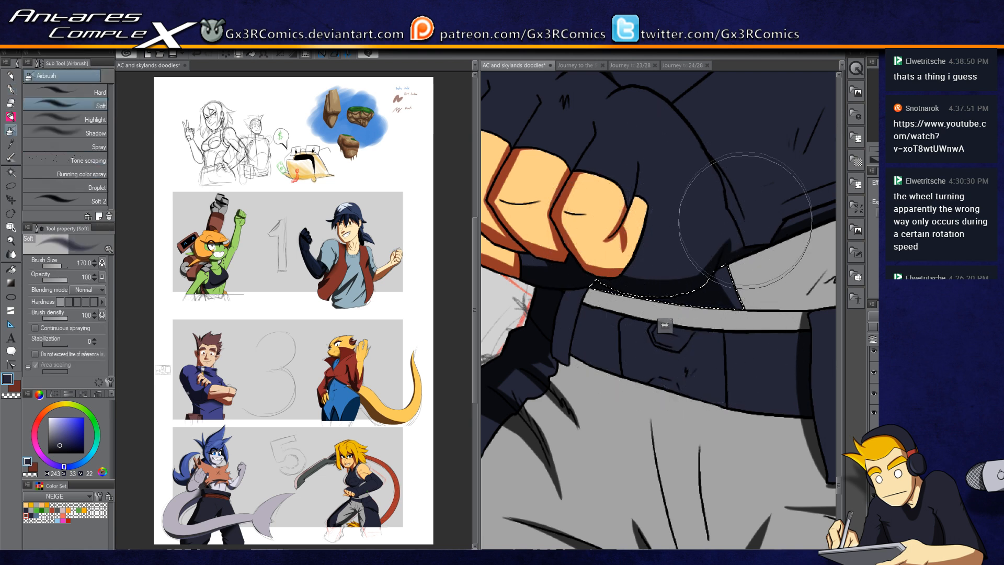
left_click_drag(755, 291, 612, 345)
key("w")
left_click(680, 314)
key("b")
mouse_move(763, 226)
left_mouse_down()
mouse_move(643, 273)
mouse_move(634, 295)
left_mouse_up()
left_click_drag(726, 318, 638, 340)
left_click_drag(656, 279, 679, 441)
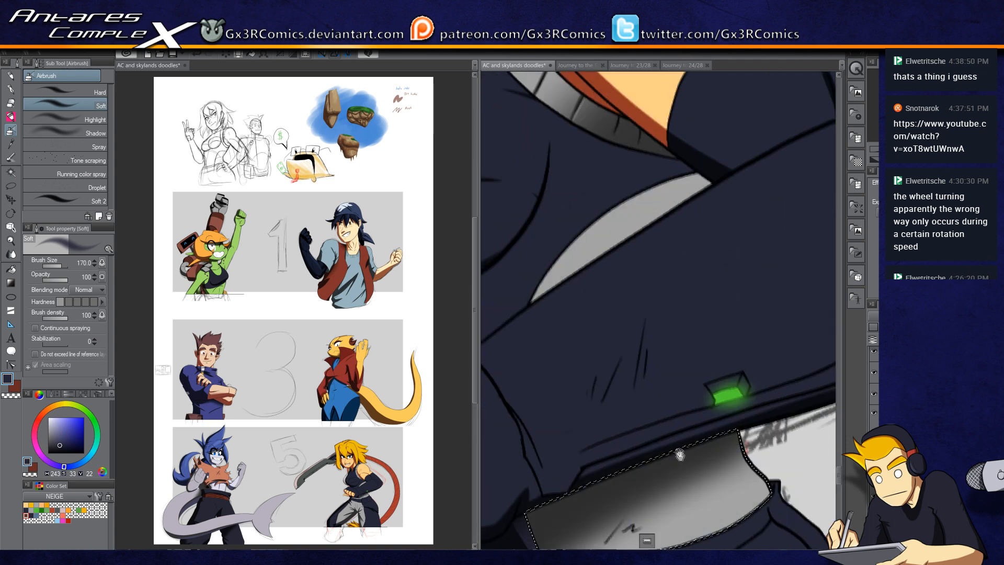
left_click_drag(595, 303, 643, 460)
Step: Auto-select the grey trim along the arm and airbrush gradient shading along its length
key("w")
left_click(717, 310, "shift")
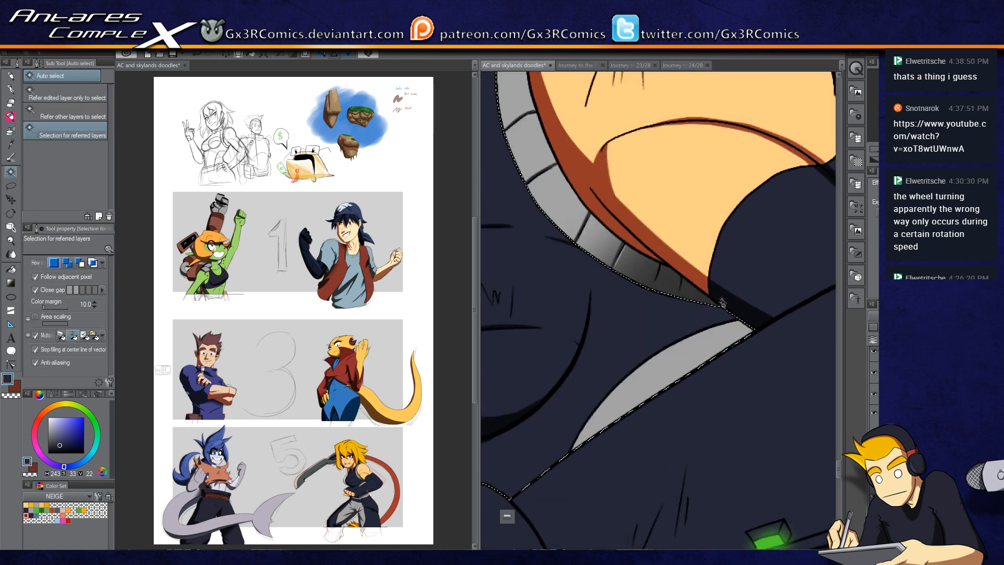
key("b")
left_click_drag(743, 329, 681, 424)
left_click_drag(724, 360, 615, 501)
left_click_drag(622, 433, 787, 245)
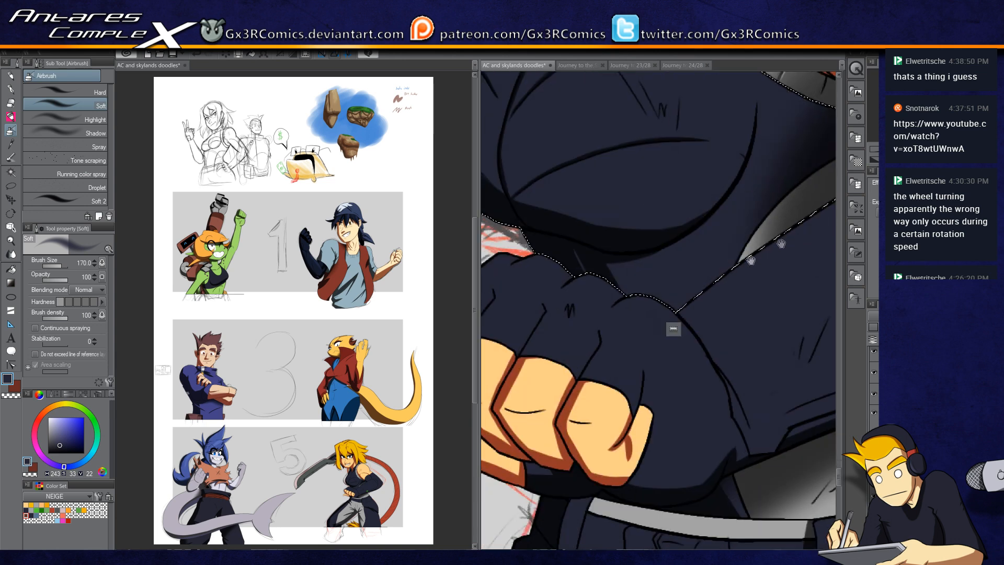
left_click_drag(626, 327, 706, 334)
left_click_drag(680, 396, 678, 239)
left_click_drag(627, 333, 679, 358)
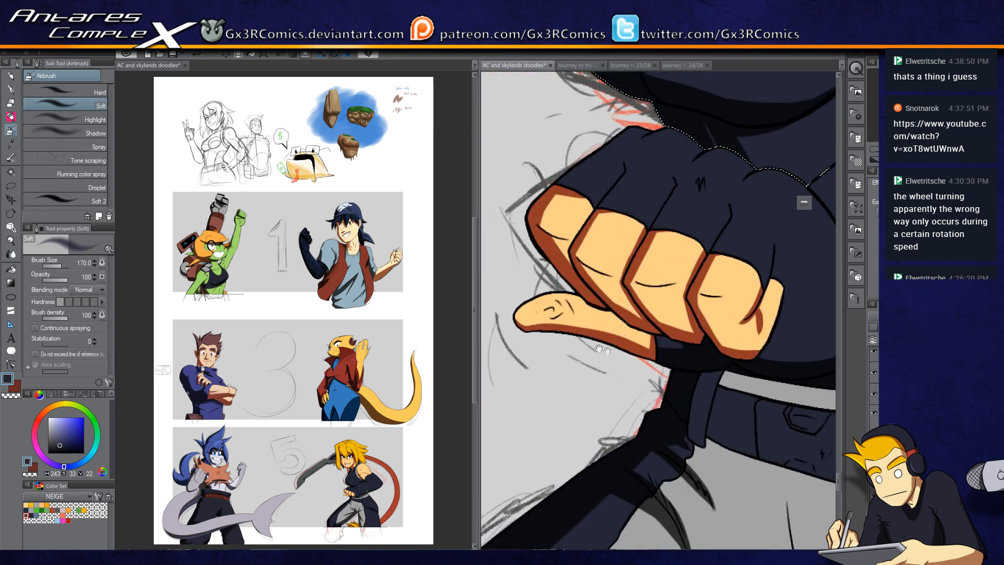
Step: Auto-select the thumb, swap to the warm skin shadow colour, and airbrush shading along the thumb
key("w")
left_click(625, 332)
key("b")
key("x")
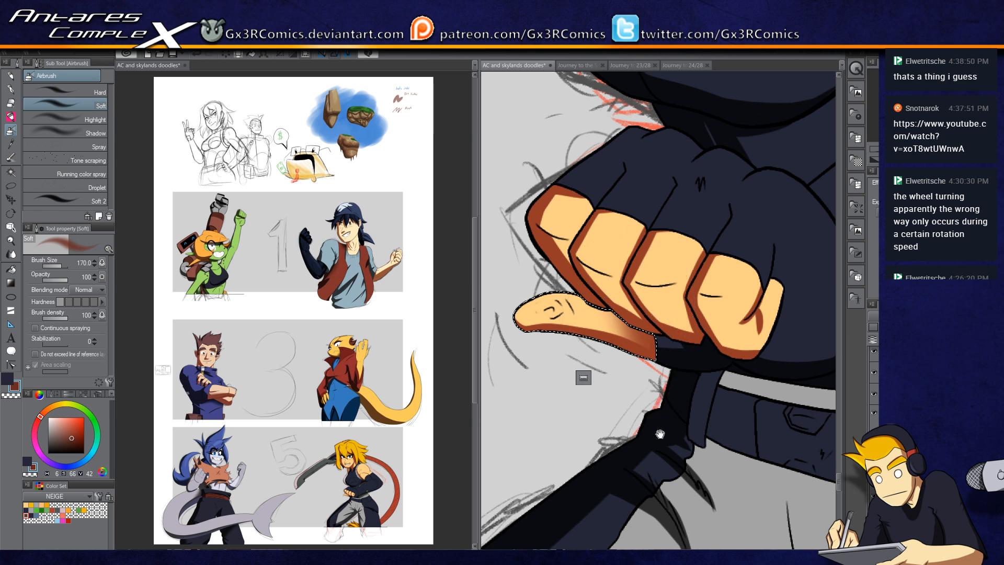
left_click_drag(661, 432, 593, 365)
Step: Auto-select the strap hanging below the fist and airbrush shading across it
key("w")
left_click(633, 374)
key("p")
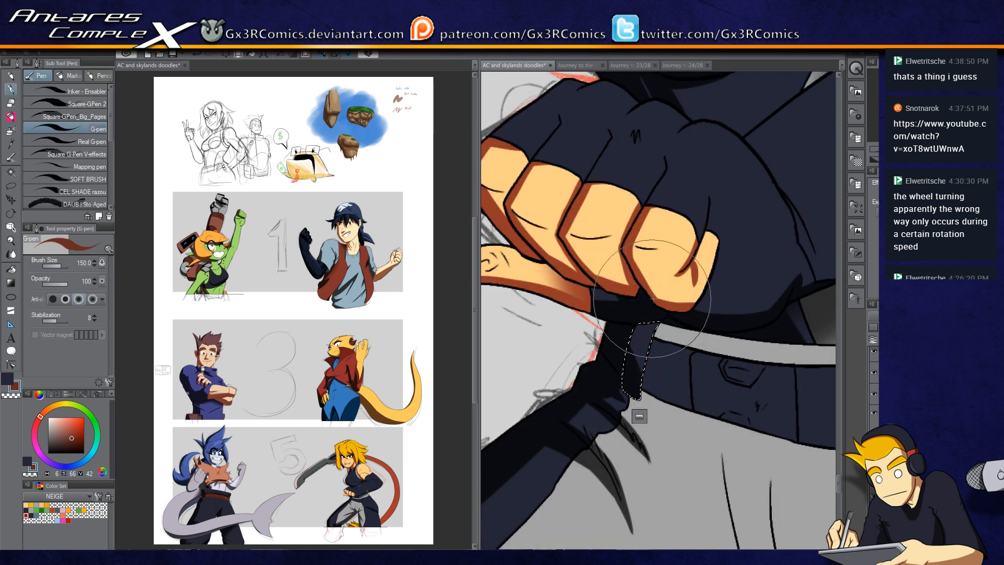
key("b")
left_click_drag(742, 301, 640, 275)
Step: Auto-select the belt and shade it with G-pen and airbrush strokes near the fist
key("w")
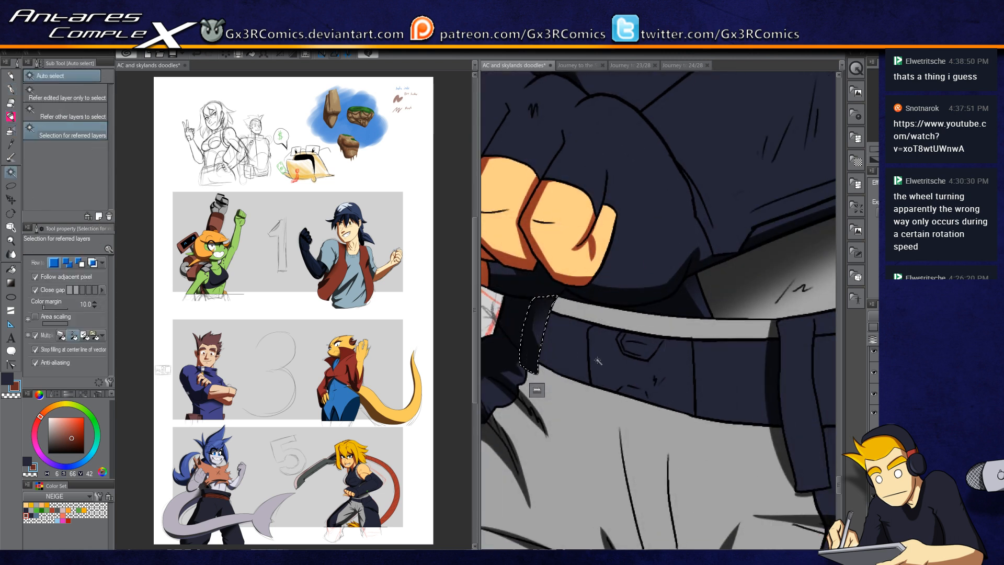
left_click(636, 374)
left_click_drag(757, 413, 687, 382)
left_click(684, 330, "shift")
key("p")
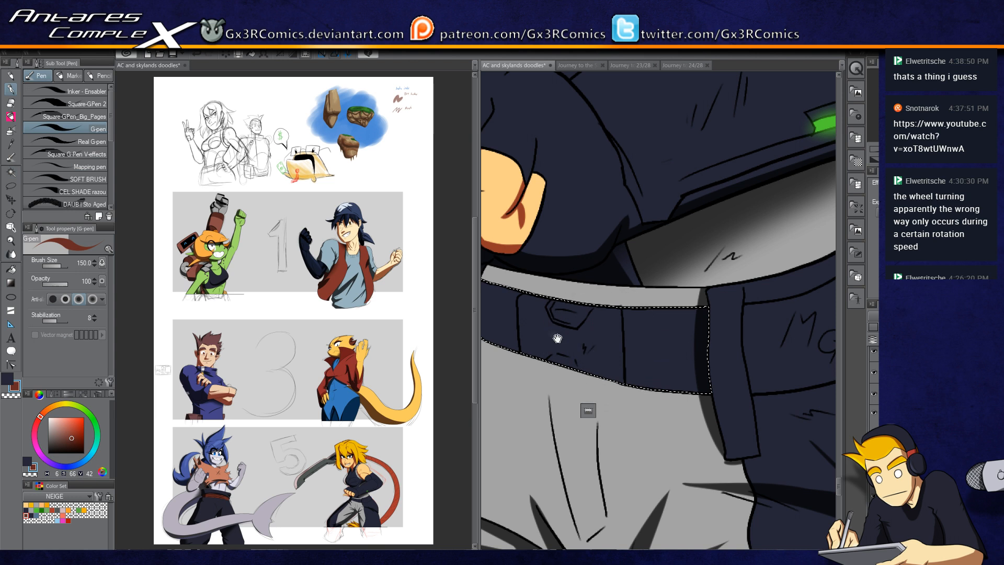
left_click_drag(601, 325, 654, 294)
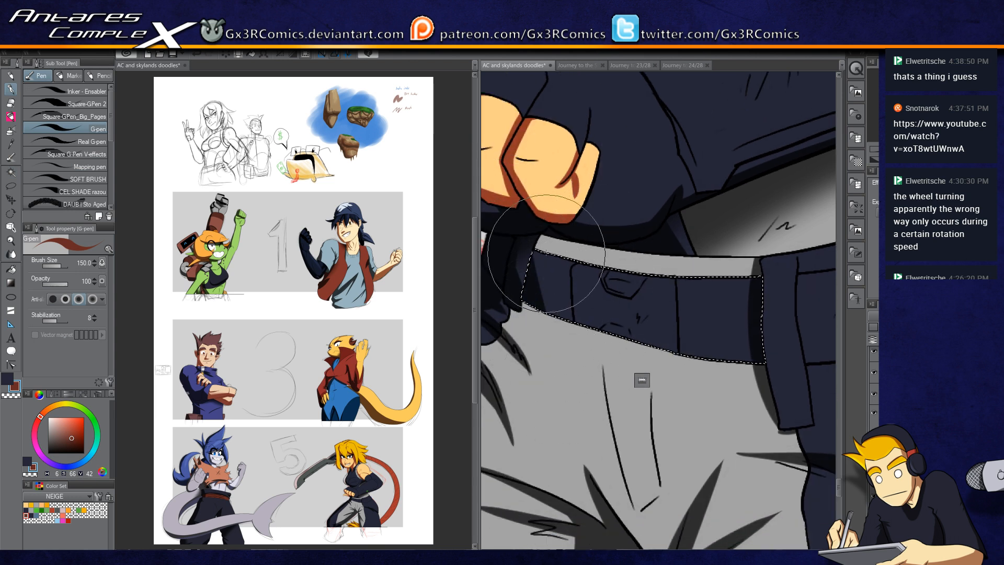
key("b")
left_click_drag(533, 243, 541, 324)
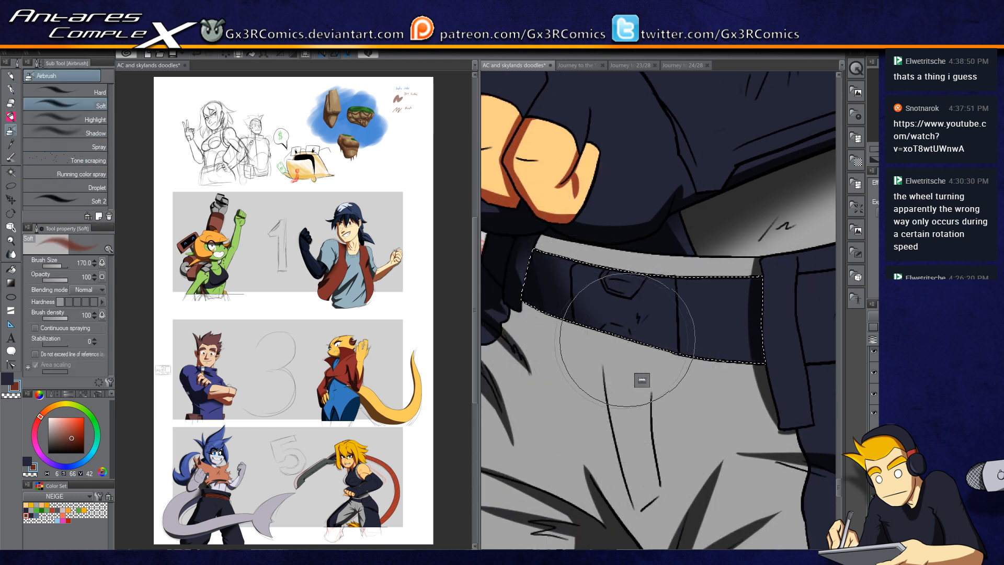
Step: Paint G-pen shadow strokes along the belt's upper and lower edges
key("p")
scroll(612, 324, "up", 3)
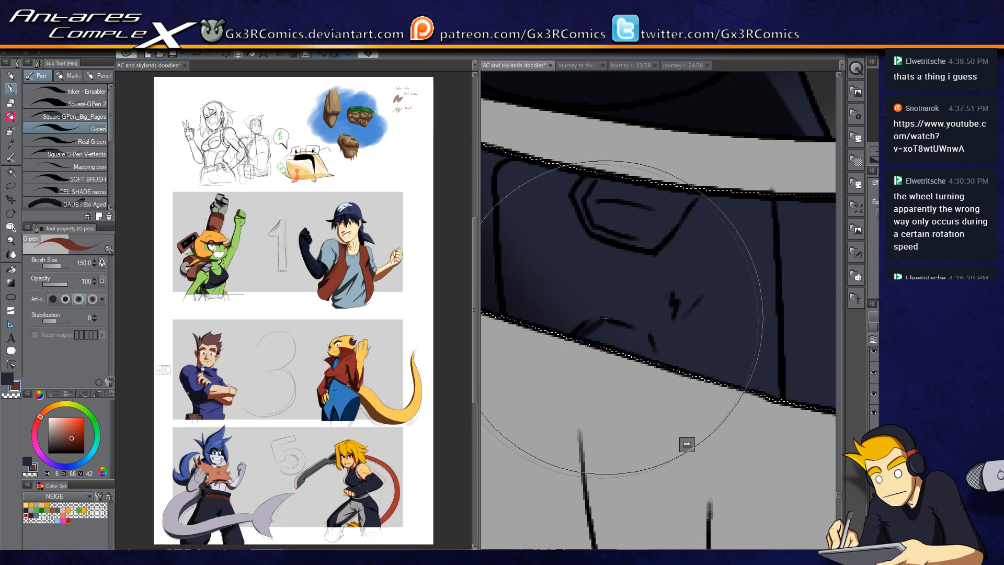
mouse_move(584, 334)
left_mouse_down()
mouse_move(646, 338)
mouse_move(602, 327)
mouse_move(647, 340)
mouse_move(651, 360)
left_mouse_up()
left_click_drag(701, 403, 565, 389)
left_click_drag(585, 277, 782, 296)
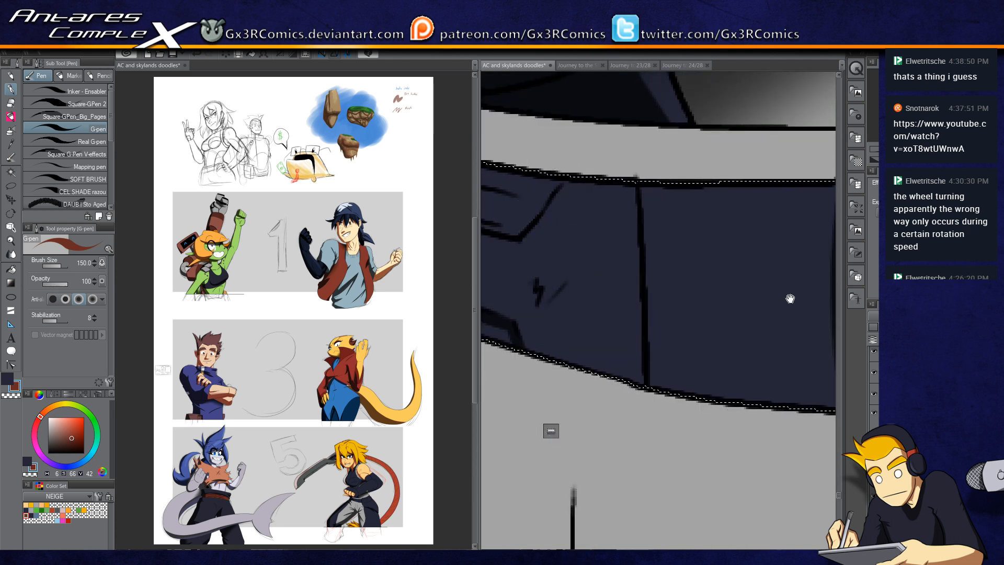
left_click_drag(687, 342, 581, 350)
left_click_drag(650, 213, 612, 263)
left_click_drag(636, 217, 597, 376)
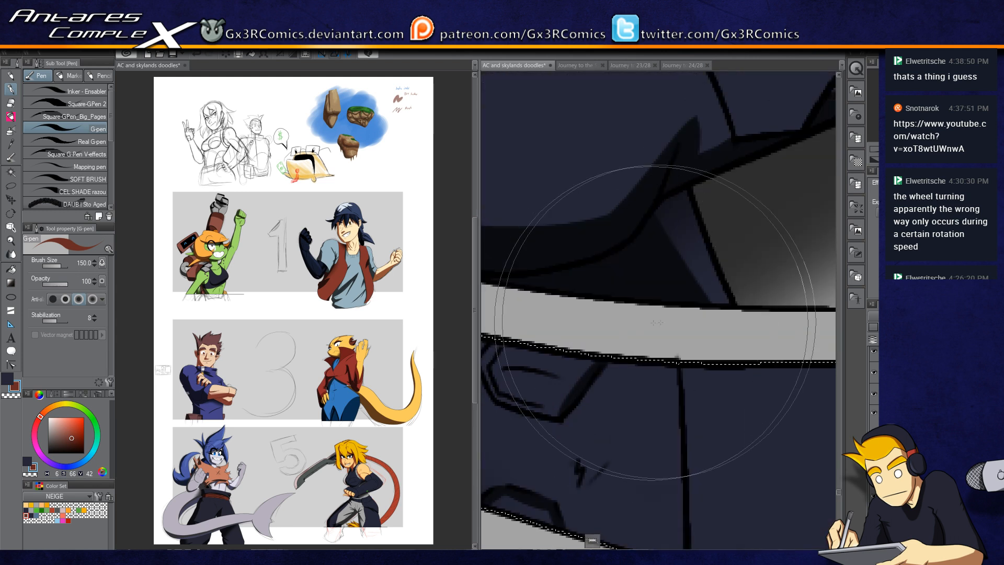
scroll(653, 333, "down", 5)
scroll(599, 287, "up", 3)
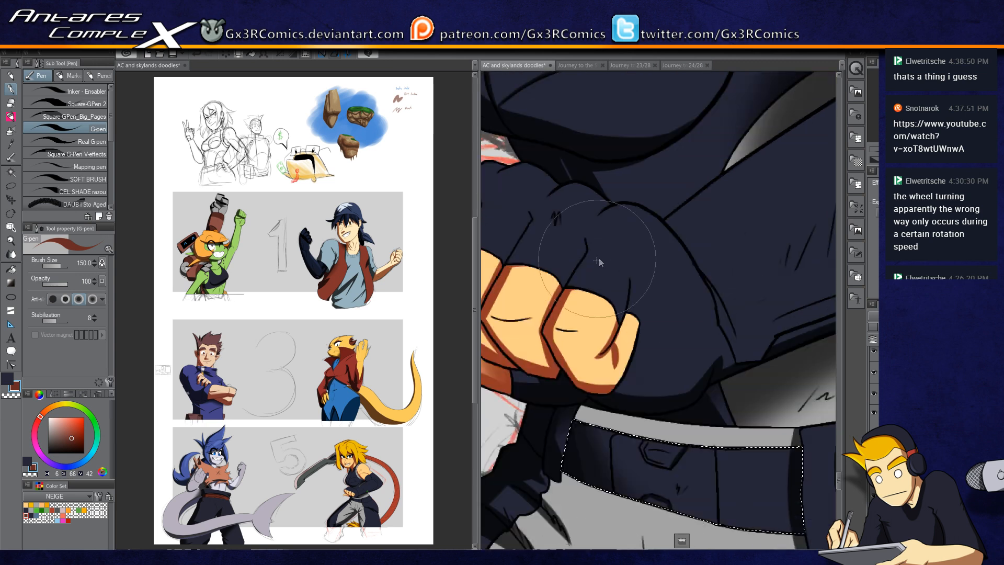
Step: Auto-select the glove, paint G-pen shadows over its back and knuckles, and deselect
key("w")
left_click(651, 277)
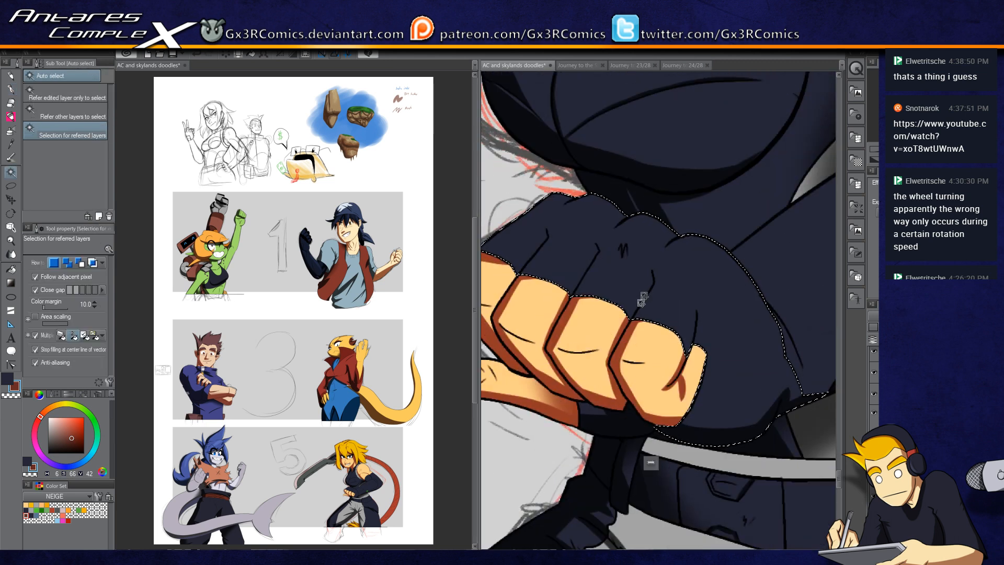
key("p")
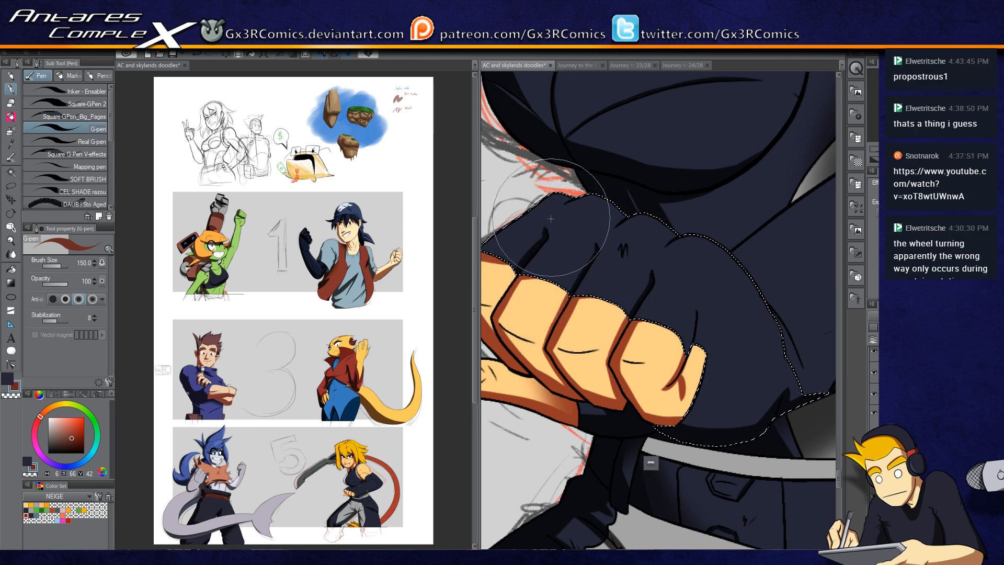
left_click_drag(550, 219, 626, 186)
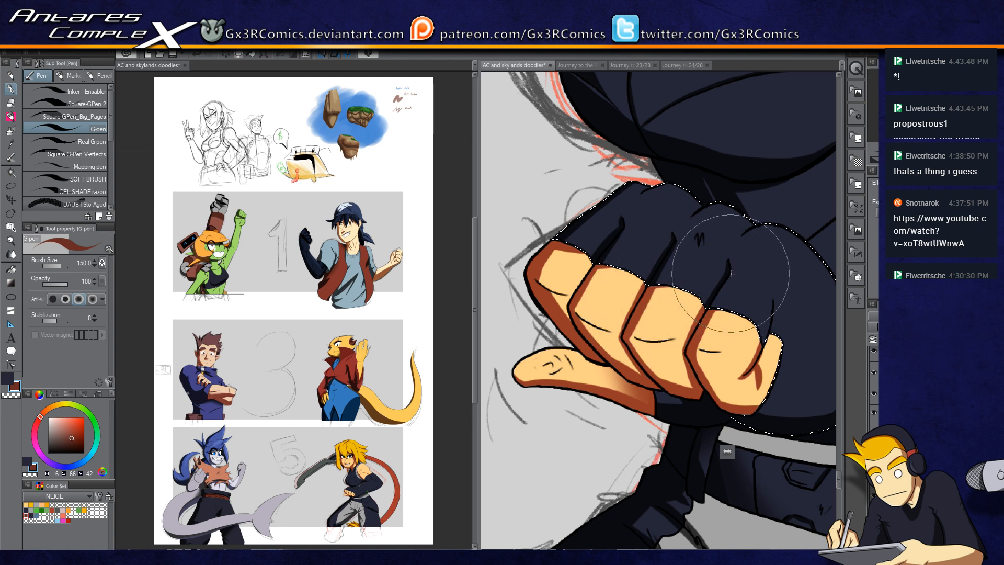
left_click_drag(709, 319, 727, 283)
mouse_move(784, 321)
left_mouse_down()
mouse_move(696, 329)
mouse_move(686, 290)
left_mouse_up()
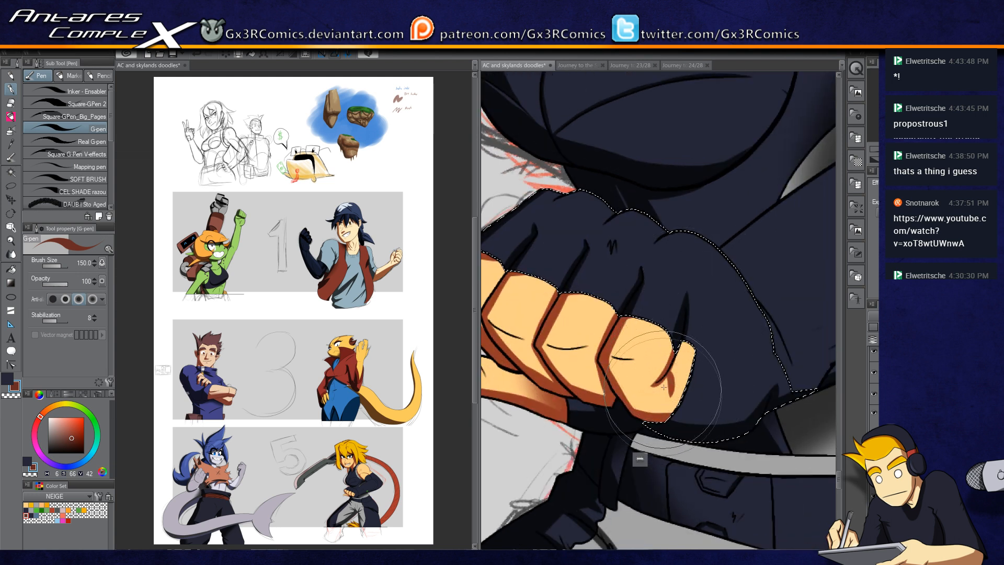
left_click_drag(726, 366, 665, 459)
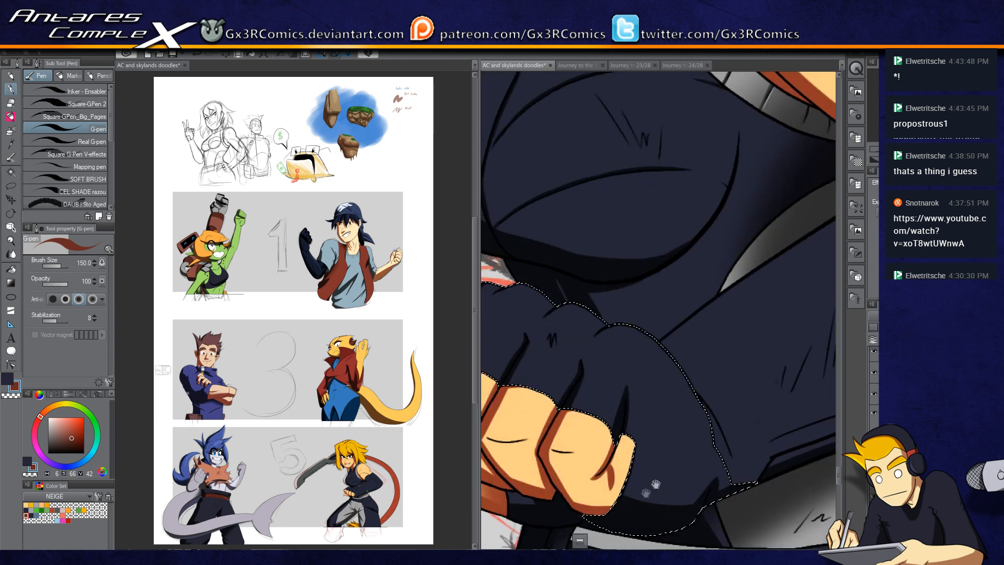
key("ctrl+d")
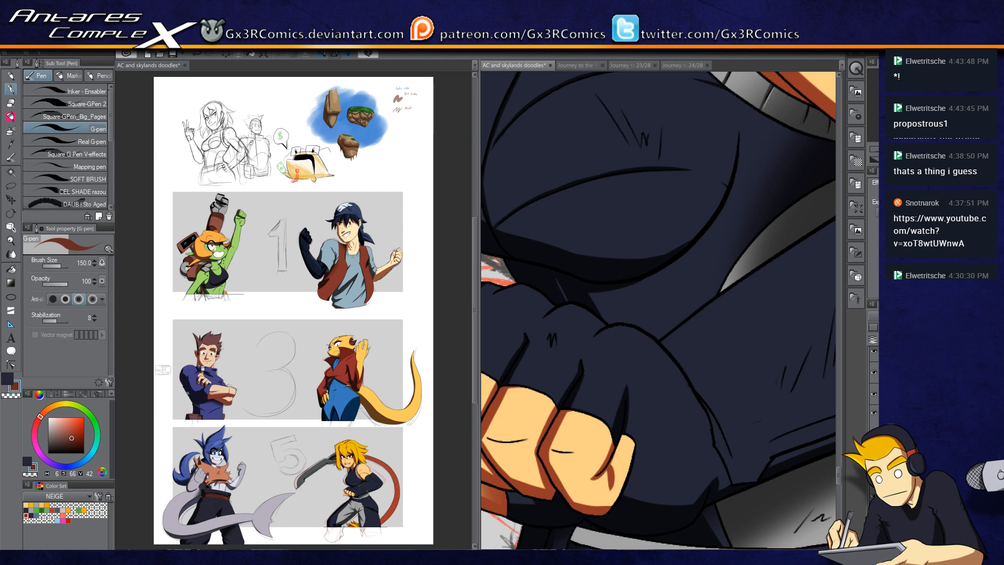
key("e")
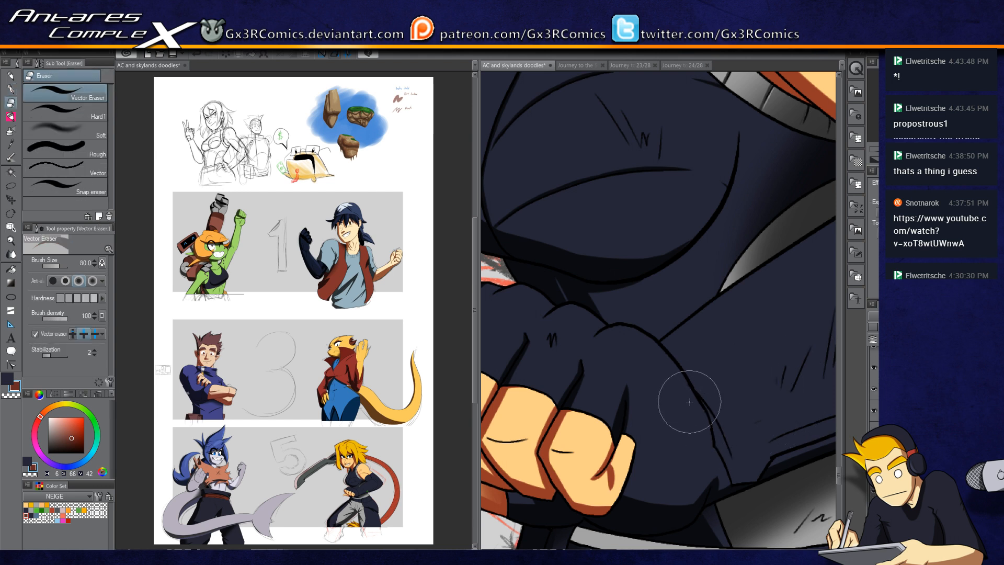
key("p")
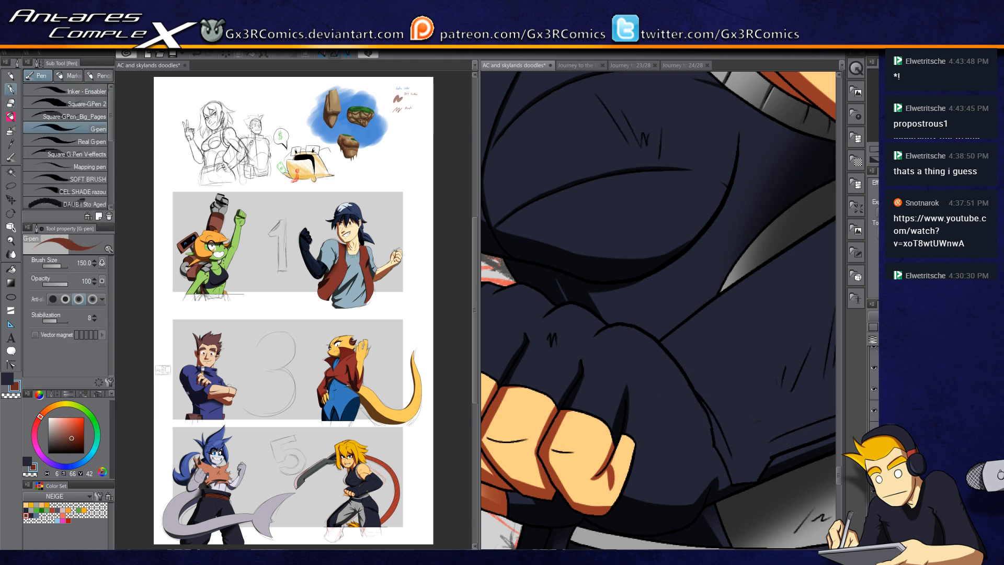
key("e")
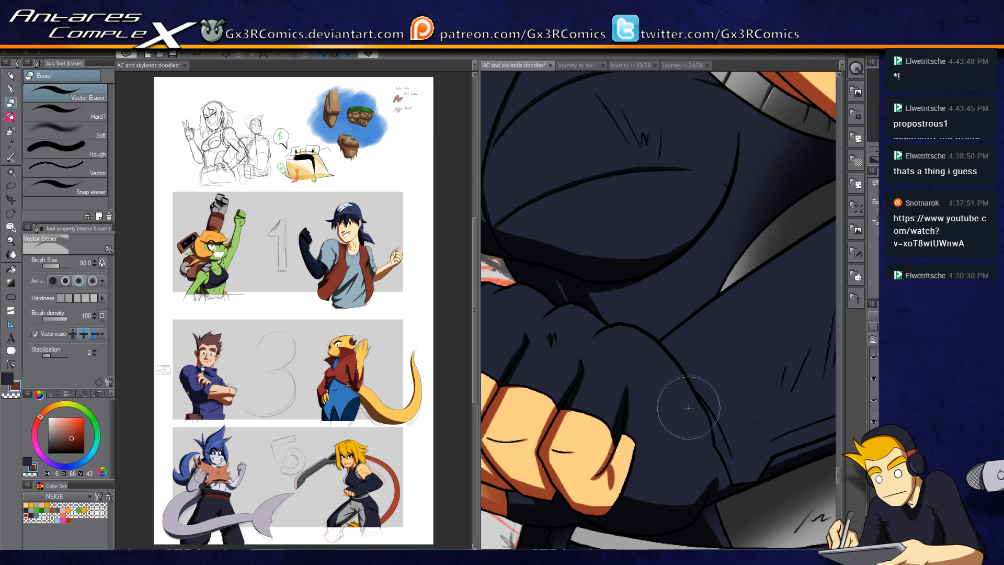
key("p")
Step: Auto-select the forearm sleeve, raise the G-pen size to 200, and paint a shadow along it
left_click_drag(703, 364, 596, 432)
key("w")
left_click(717, 347)
scroll(710, 341, "down", 2)
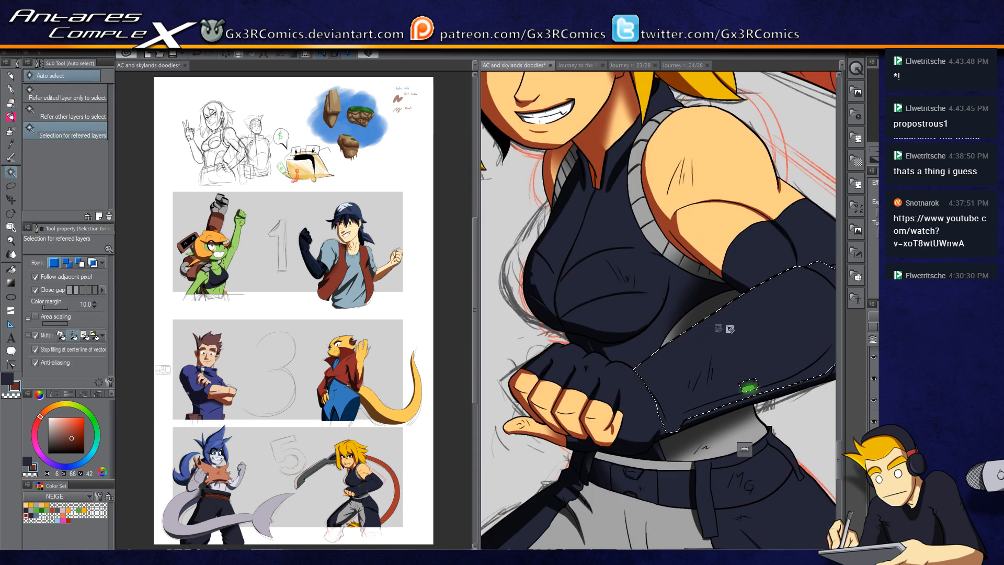
left_click_drag(759, 337, 636, 344)
key("p")
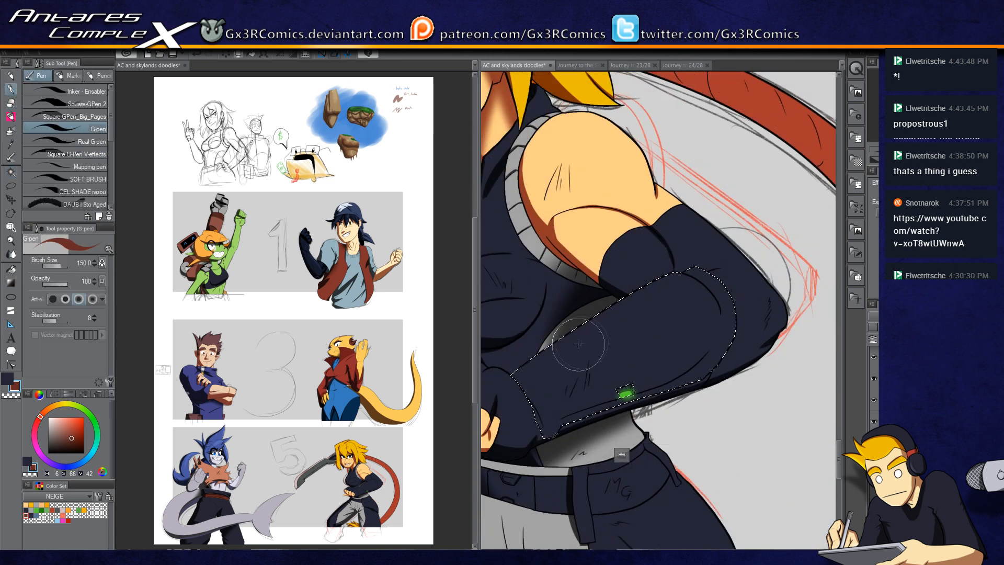
key("bracketright")
mouse_move(503, 383)
left_mouse_down()
mouse_move(679, 262)
mouse_move(506, 383)
mouse_move(731, 249)
left_mouse_up()
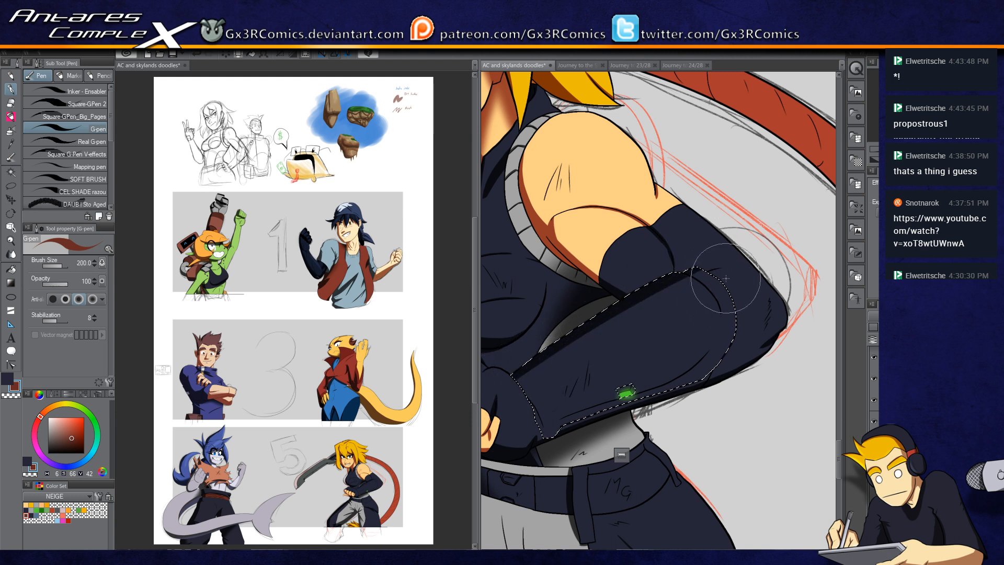
Step: Add G-pen shadow strokes along the sleeve's upper edge and near the wrist
scroll(725, 278, "up", 3)
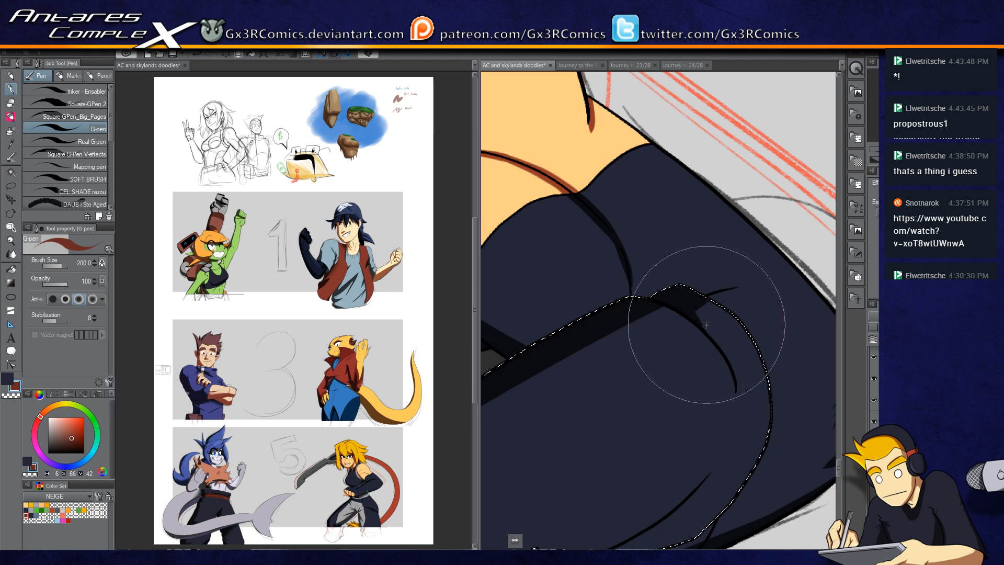
left_click_drag(584, 435, 748, 267)
left_click_drag(578, 330, 717, 250)
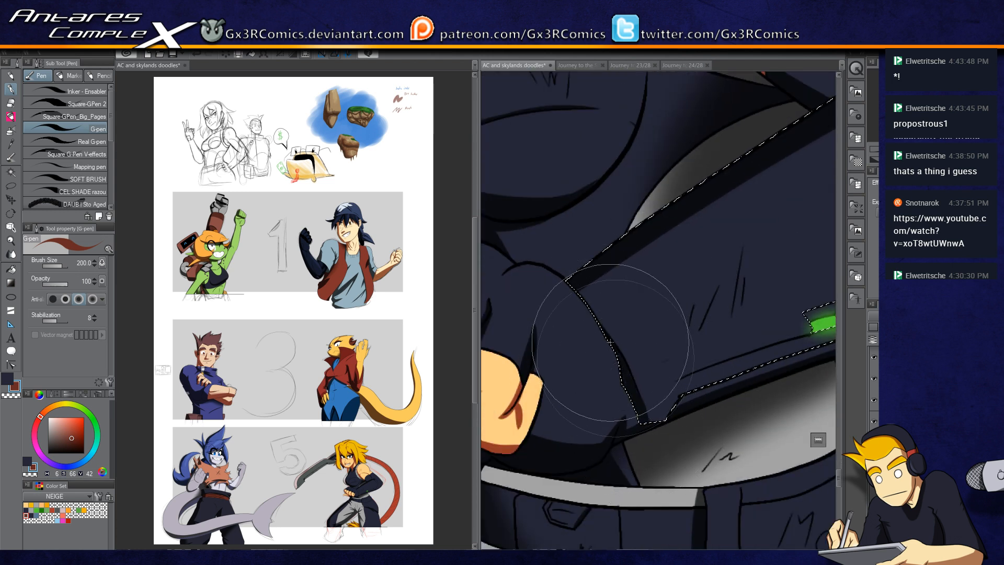
left_click_drag(710, 379, 628, 353)
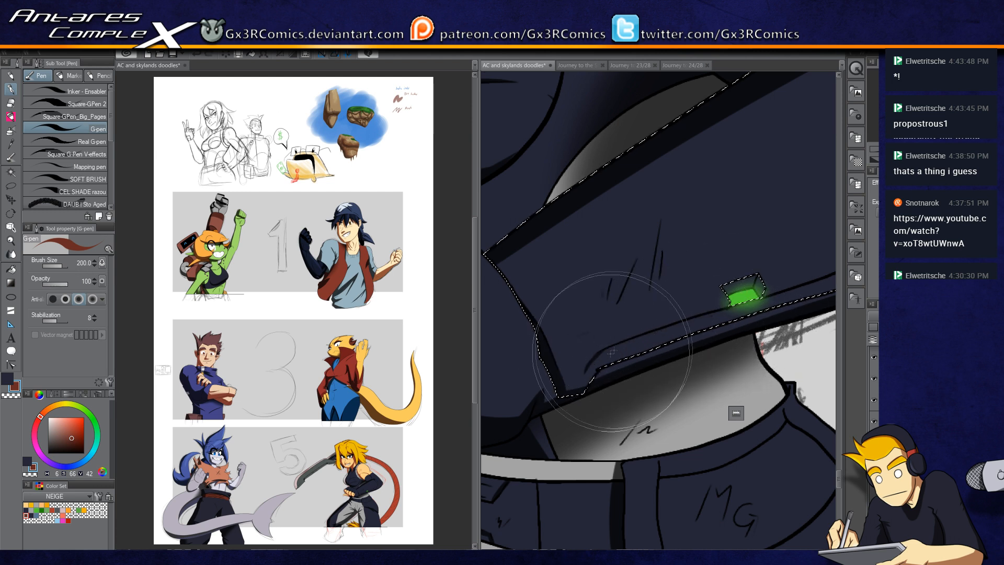
key("e")
key("p")
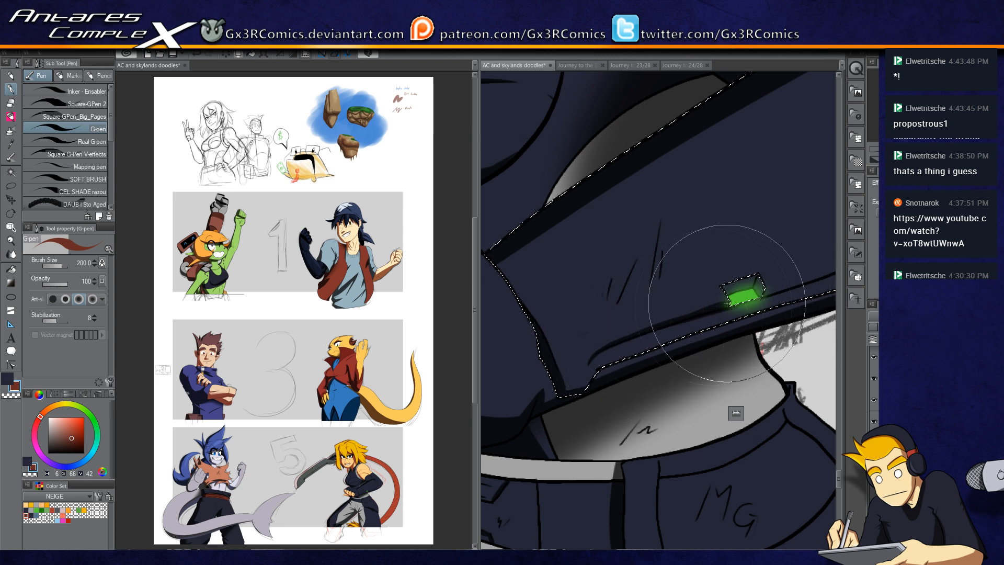
key("c")
key("c")
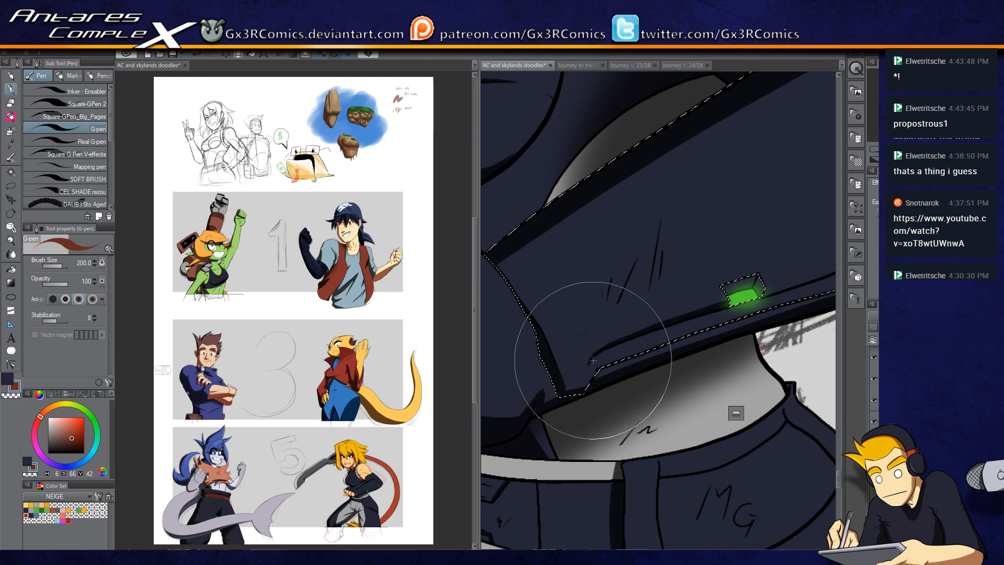
Step: Add further G-pen shadow strokes along the forearm sleeve
left_click_drag(763, 302, 581, 362)
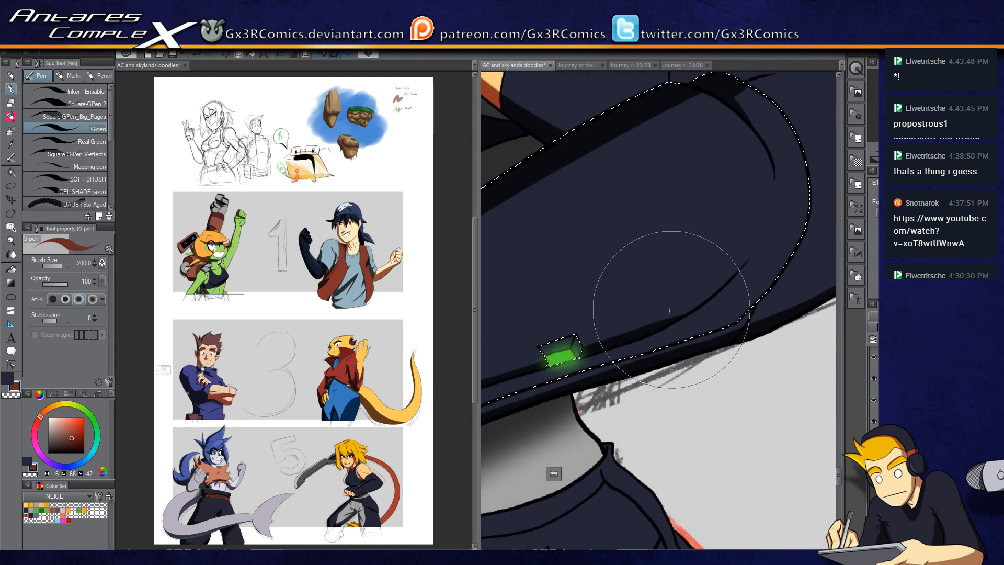
mouse_move(657, 327)
left_mouse_down()
mouse_move(749, 257)
mouse_move(703, 309)
mouse_move(714, 295)
mouse_move(689, 310)
mouse_move(721, 272)
mouse_move(703, 326)
left_mouse_up()
key("c")
key("c")
key("c")
key("c")
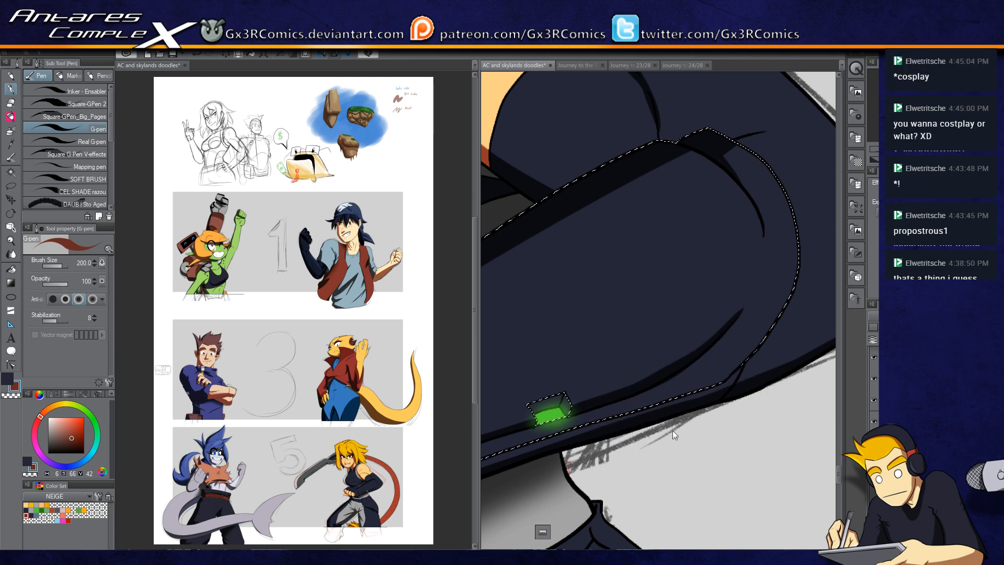
scroll(669, 428, "down", 2)
left_click_drag(556, 310, 653, 354)
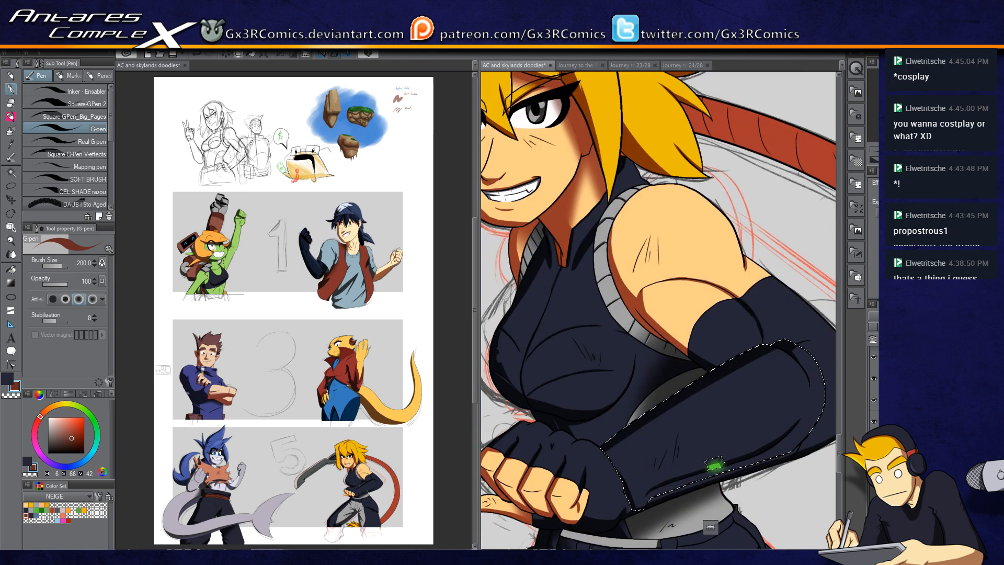
Step: Switch to white, auto-select the shoulder's skin, and paint SAI Marker highlights on the shoulder
key("x")
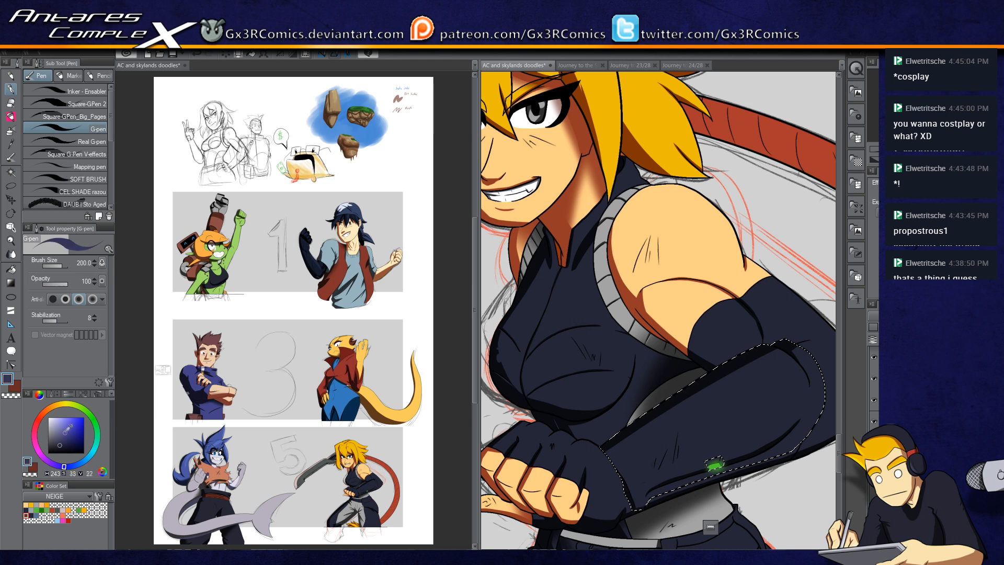
key("w")
left_click(674, 225)
key("b")
left_click_drag(651, 197, 701, 269)
key("ctrl+z")
left_click_drag(653, 200, 666, 235)
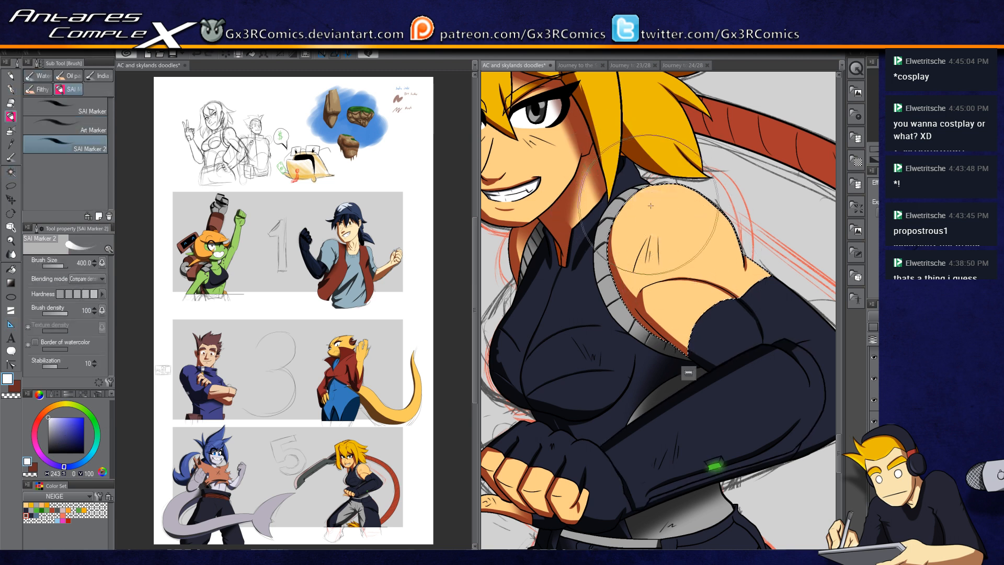
left_click_drag(635, 203, 678, 260)
Step: Auto-select the face and paint SAI Marker highlights on the cheek and forehead
key("w")
left_click(584, 212)
key("b")
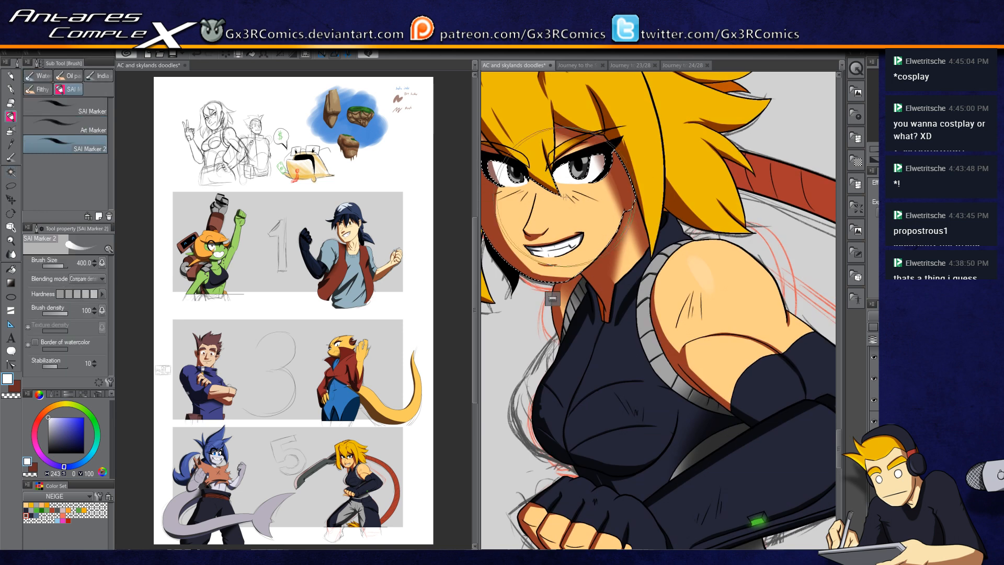
left_click_drag(582, 211, 624, 237)
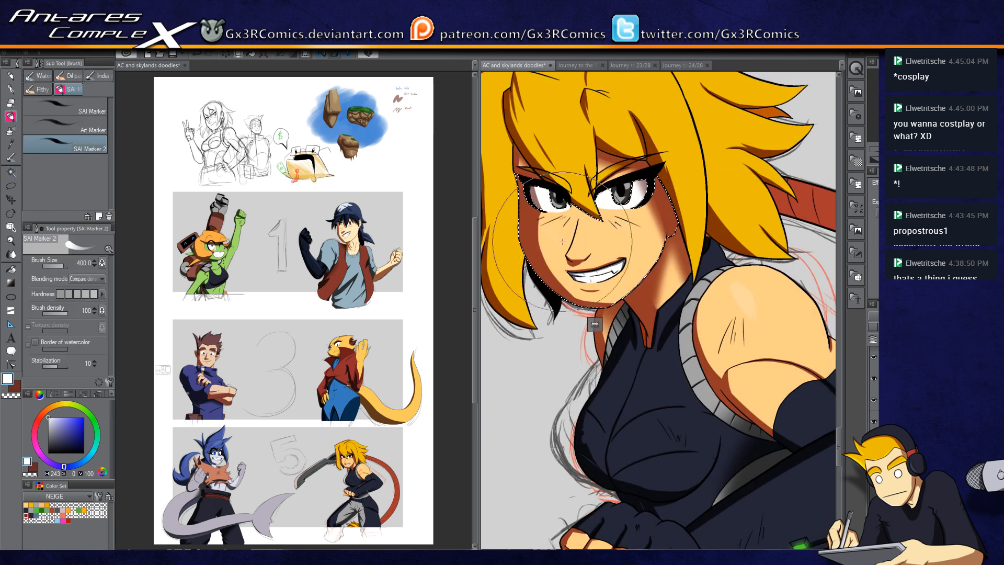
left_click_drag(655, 103, 661, 198)
Step: Auto-select the hair and paint broad SAI Marker highlights across it
key("w")
left_click(662, 198, "shift")
key("b")
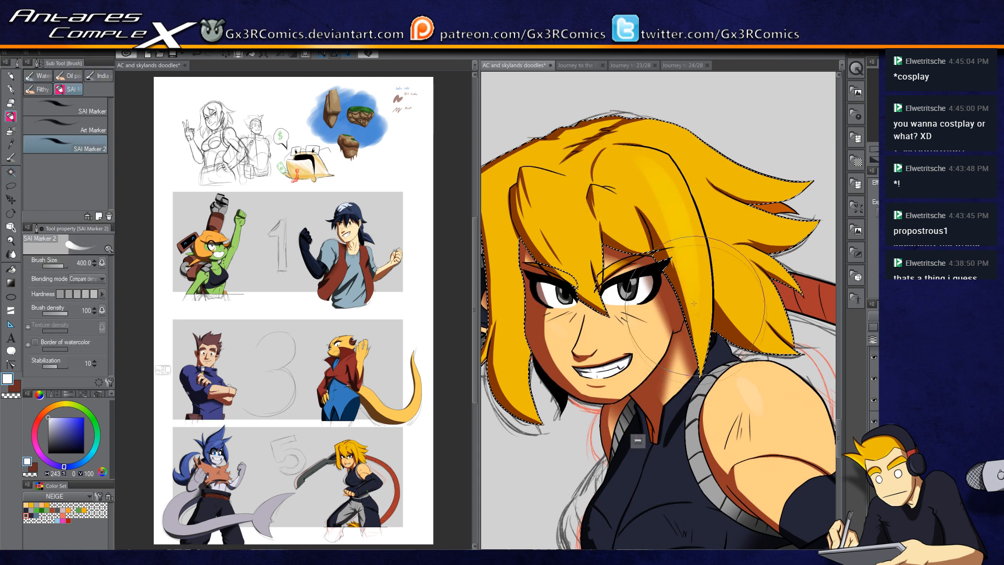
left_click_drag(539, 185, 580, 256)
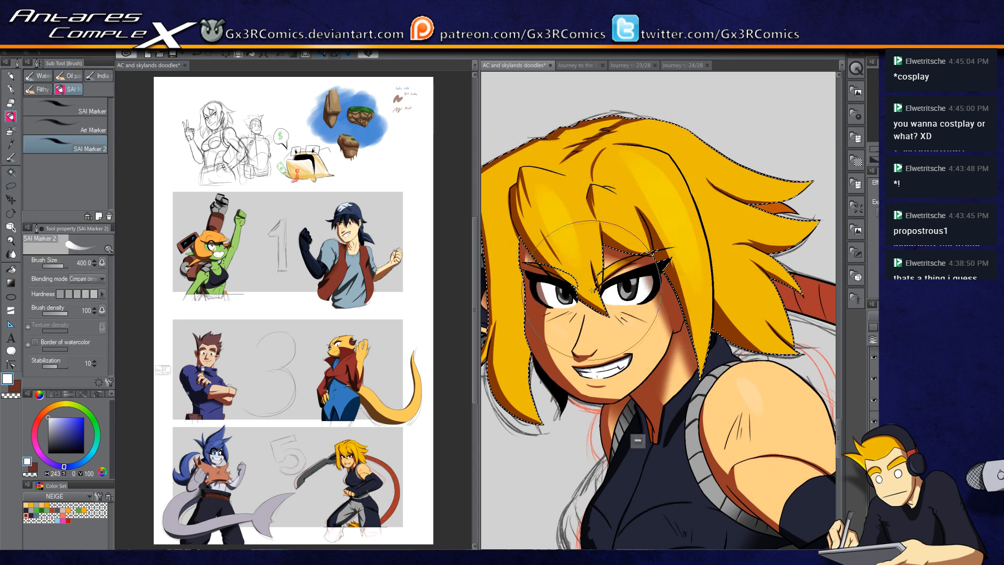
mouse_move(530, 173)
left_mouse_down()
mouse_move(572, 291)
mouse_move(636, 293)
left_mouse_up()
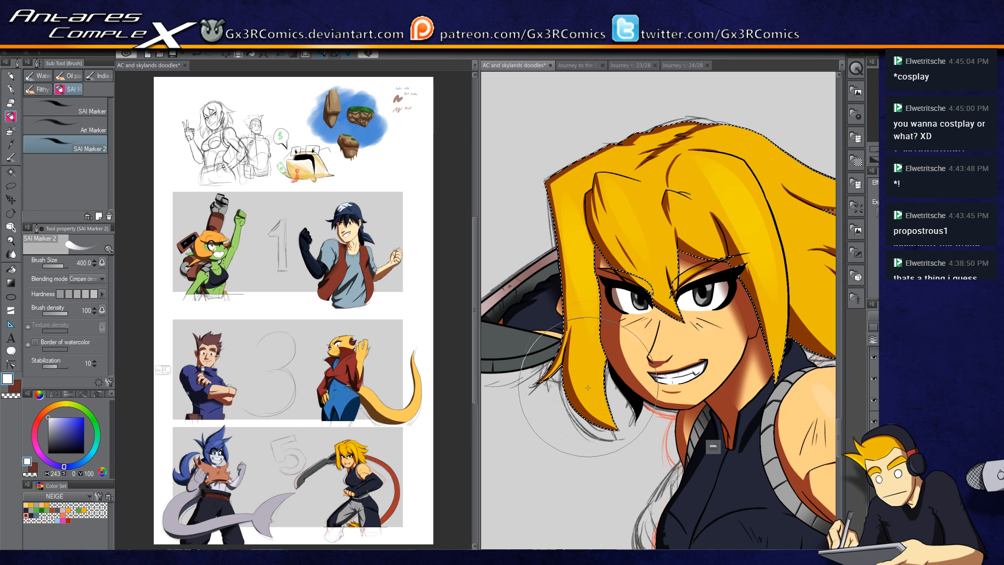
left_click_drag(732, 204, 632, 249)
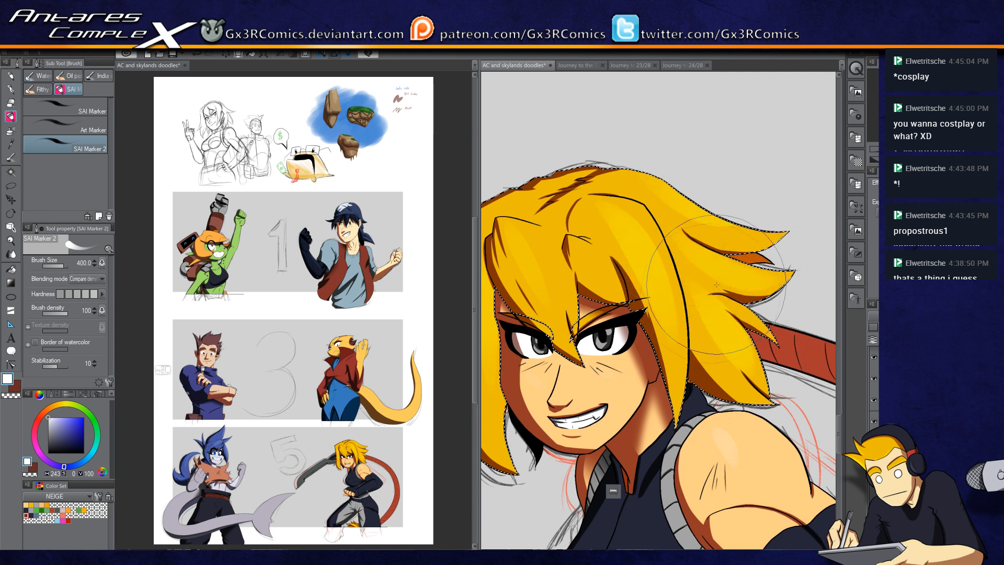
scroll(675, 285, "up", 2)
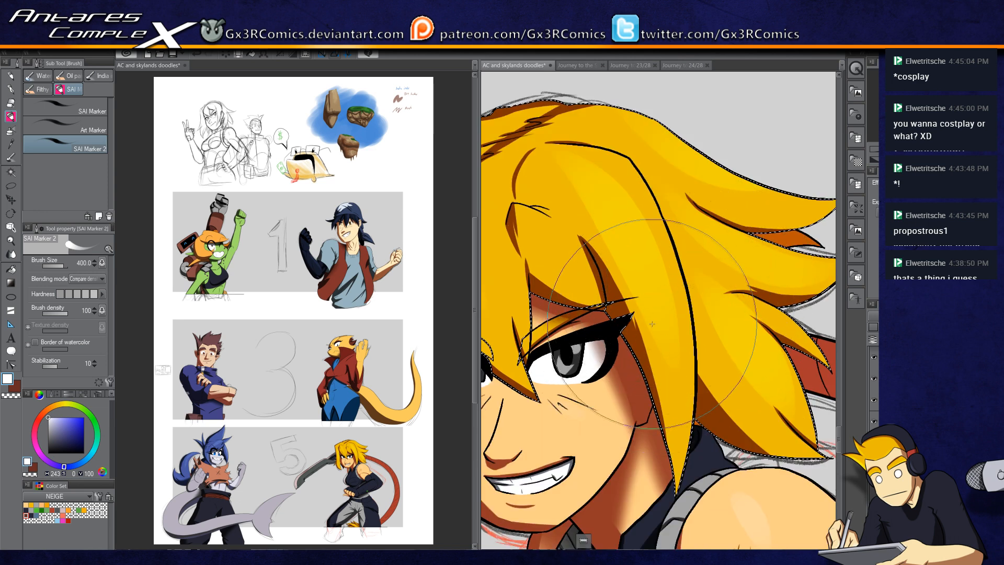
Step: Draw white G-pen highlight strands across the hair
key("p")
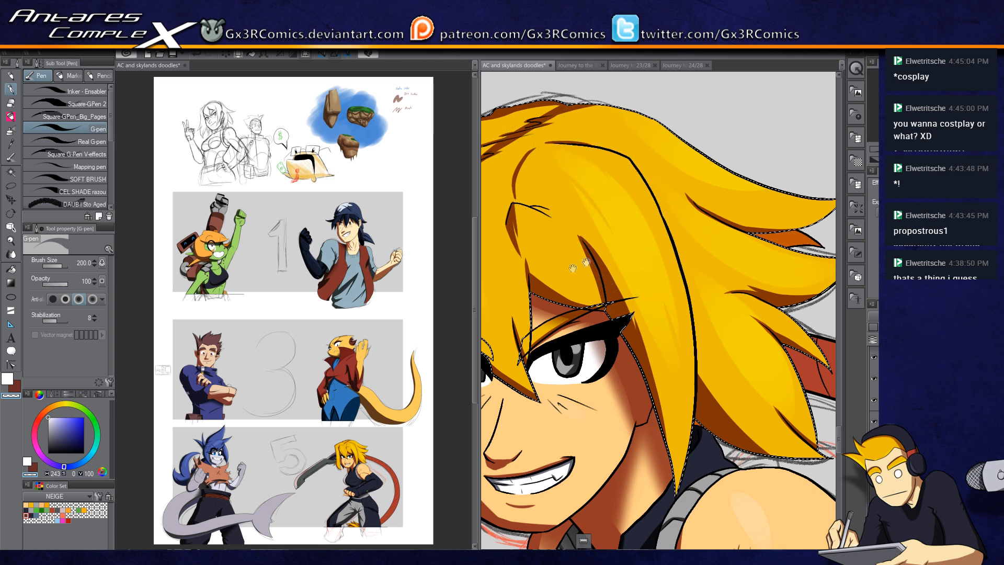
left_click_drag(606, 254, 757, 213)
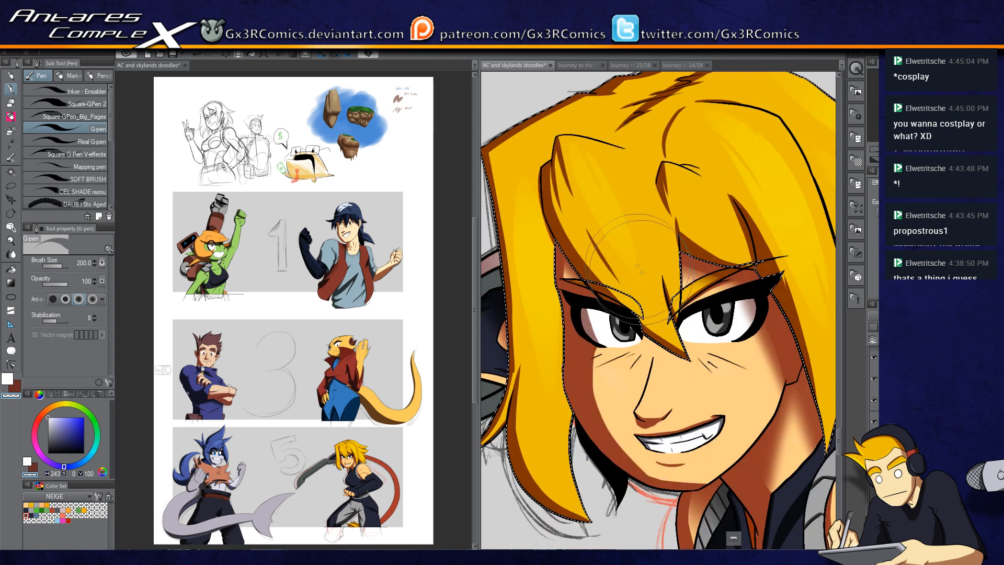
left_click_drag(558, 211, 601, 183)
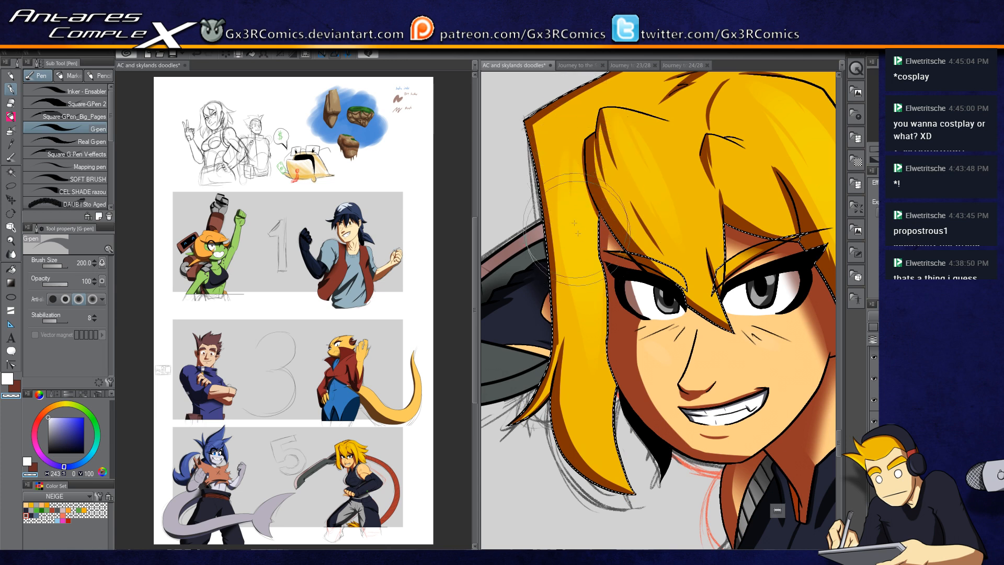
left_click_drag(643, 329, 537, 398)
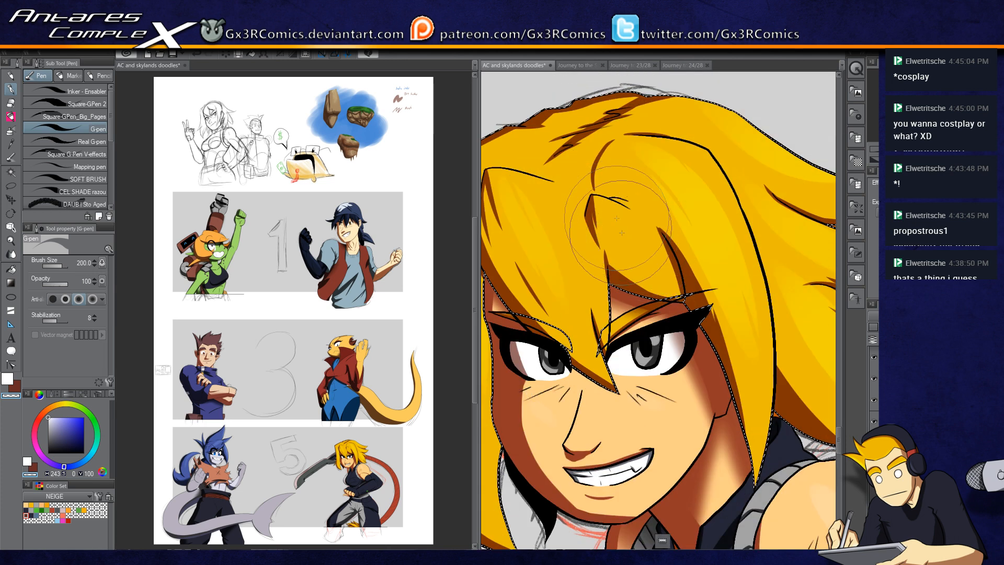
Step: Add another white G-pen highlight stroke across the bangs
key("b")
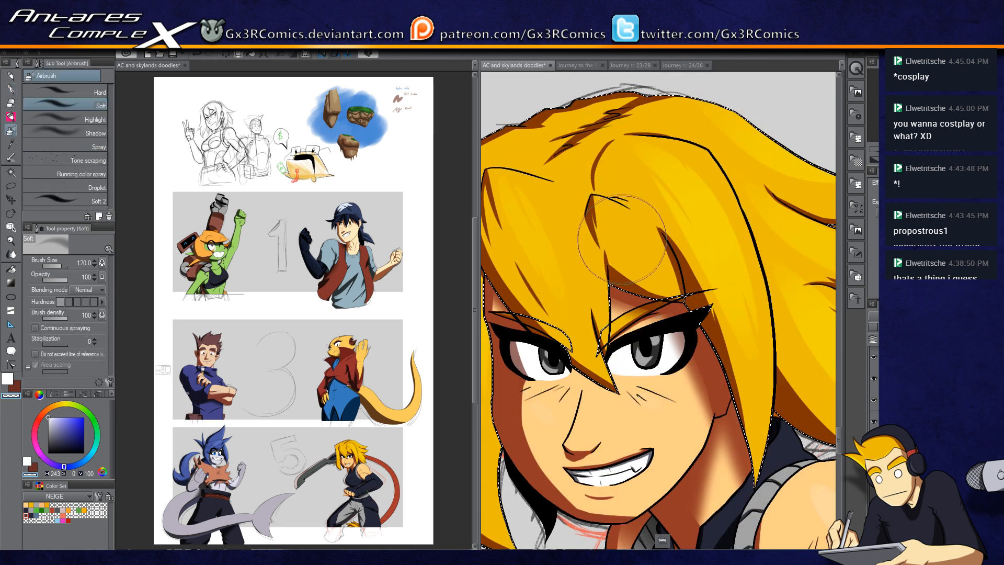
key("b")
key("b")
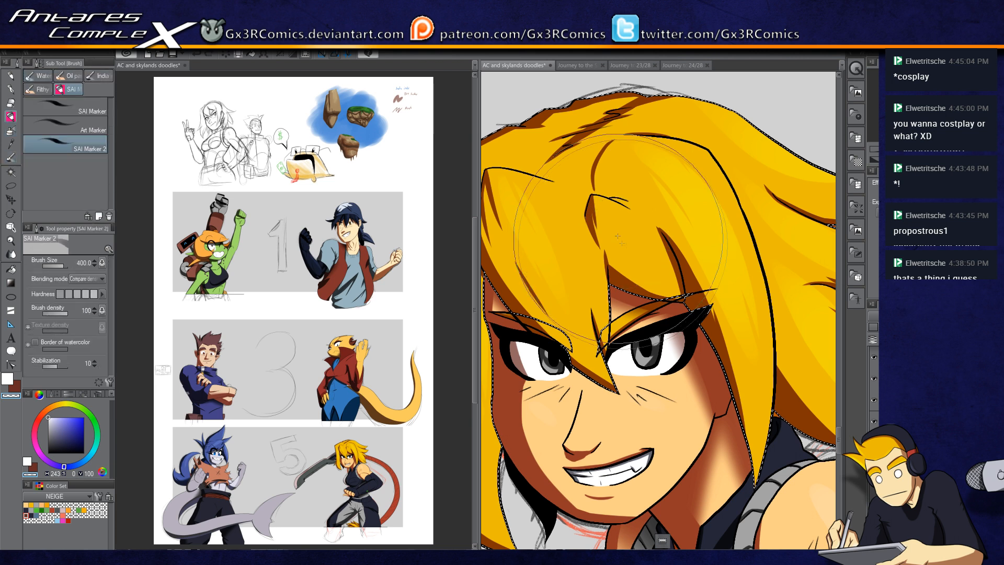
key("c")
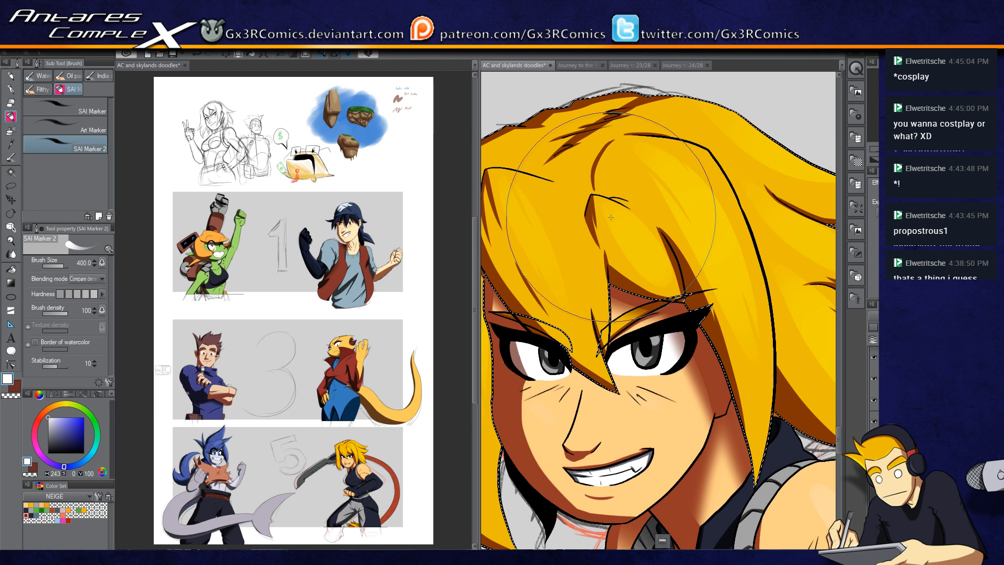
key("p")
key("c")
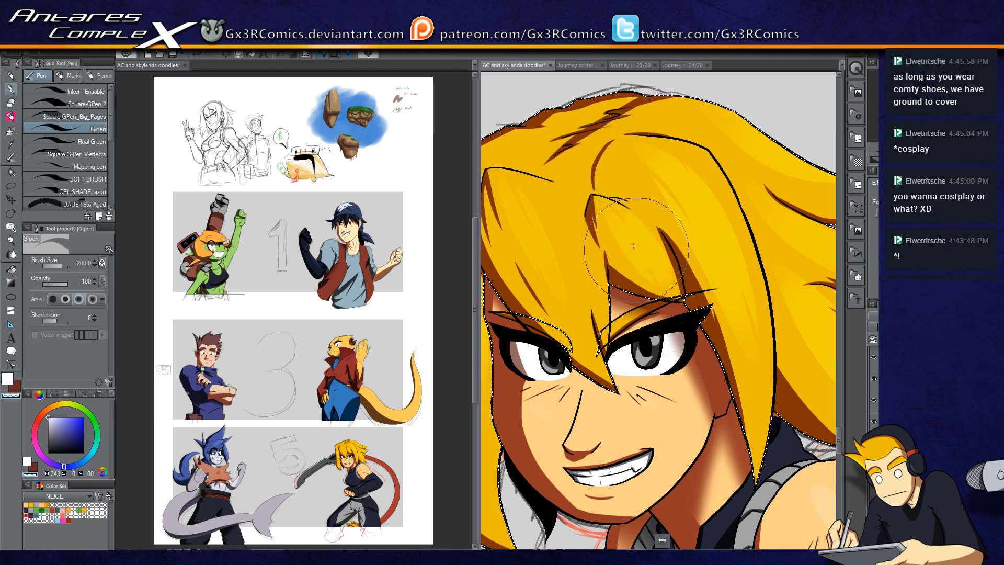
left_click_drag(708, 312, 593, 357)
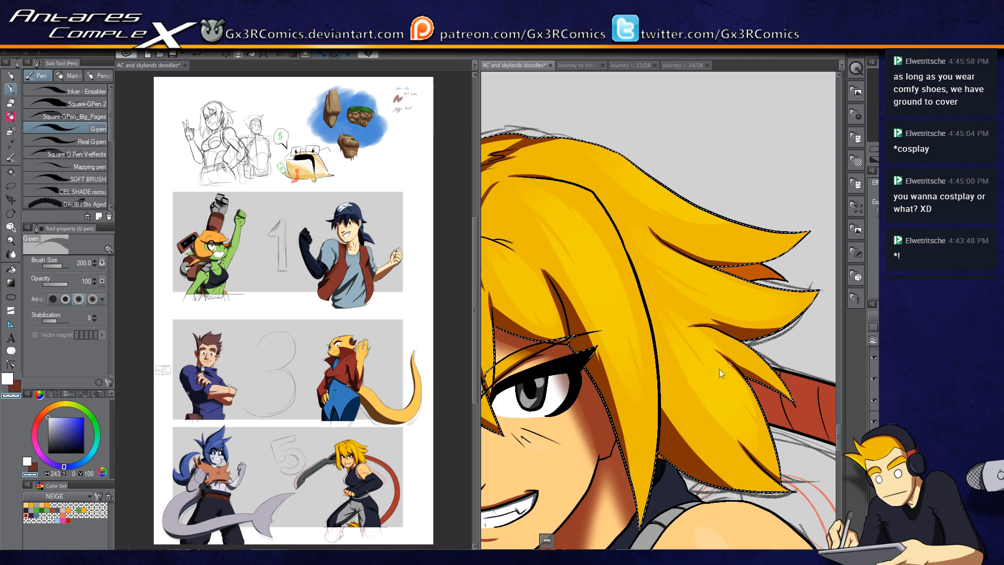
Step: Swap to the shade colour, paint G-pen shadow strokes on the bangs and side lock, and erase part of one
scroll(729, 356, "down", 2)
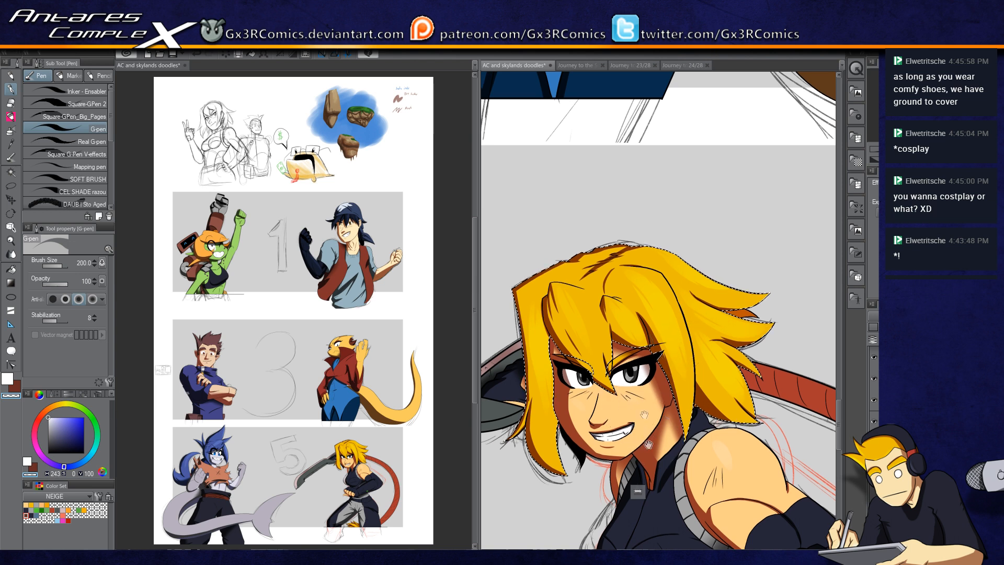
scroll(659, 377, "down", 2)
key("x")
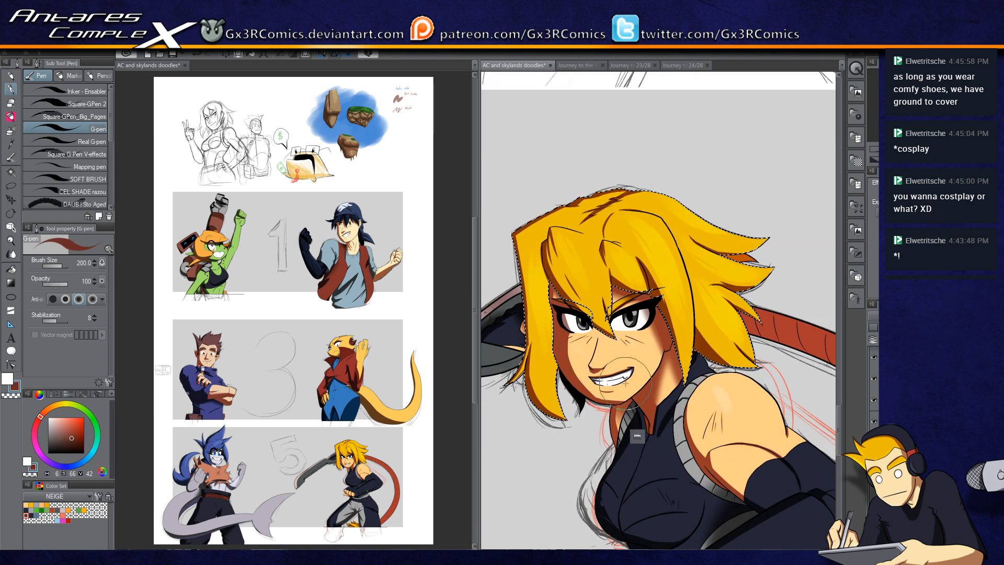
scroll(576, 290, "up", 3)
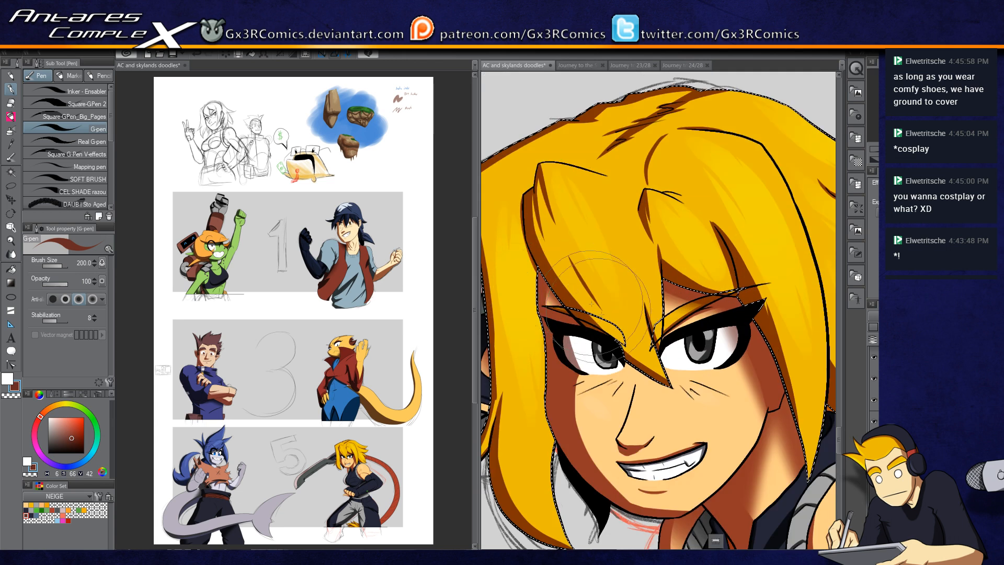
key("w")
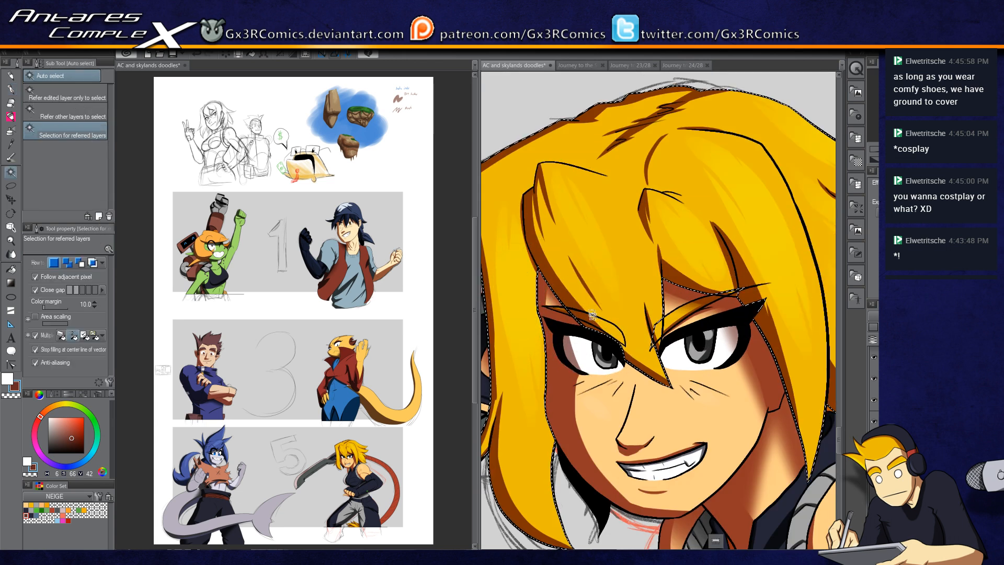
key("p")
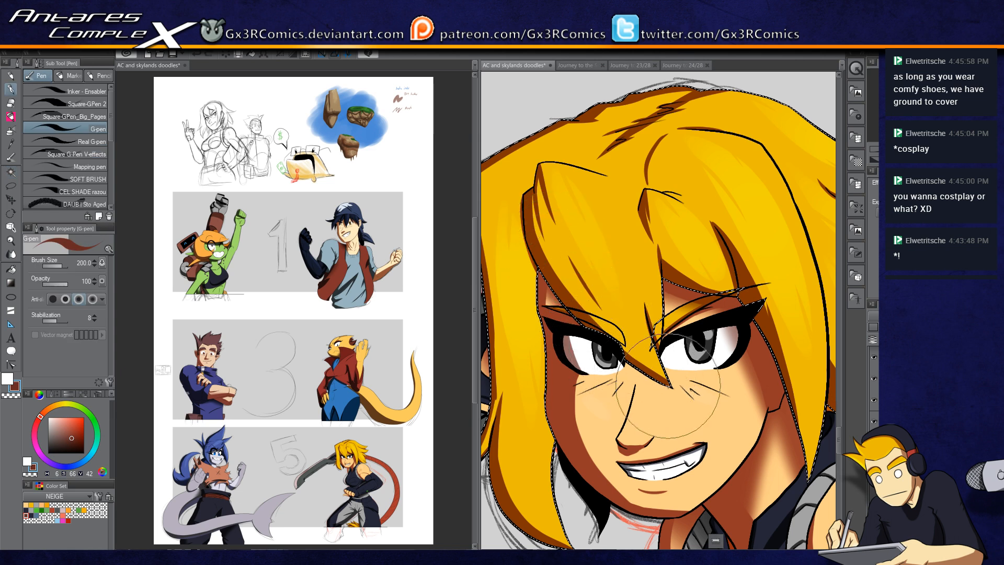
left_click_drag(594, 260, 632, 332)
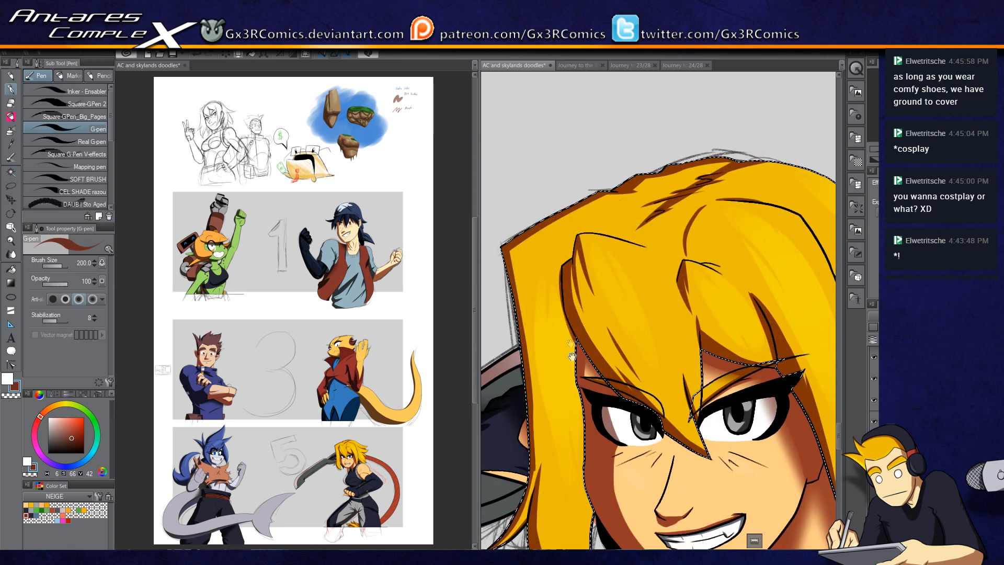
left_click_drag(576, 446, 572, 296)
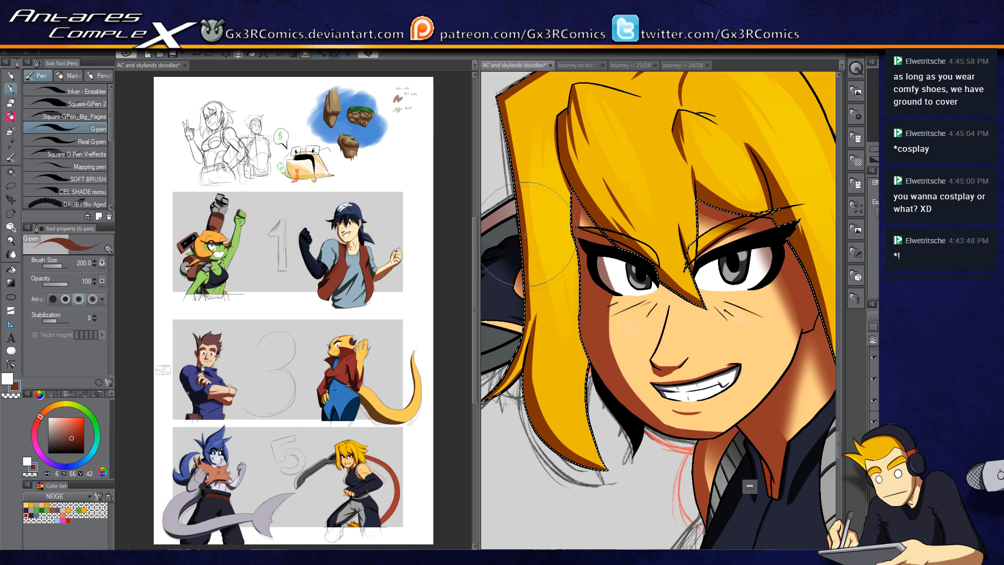
key("c")
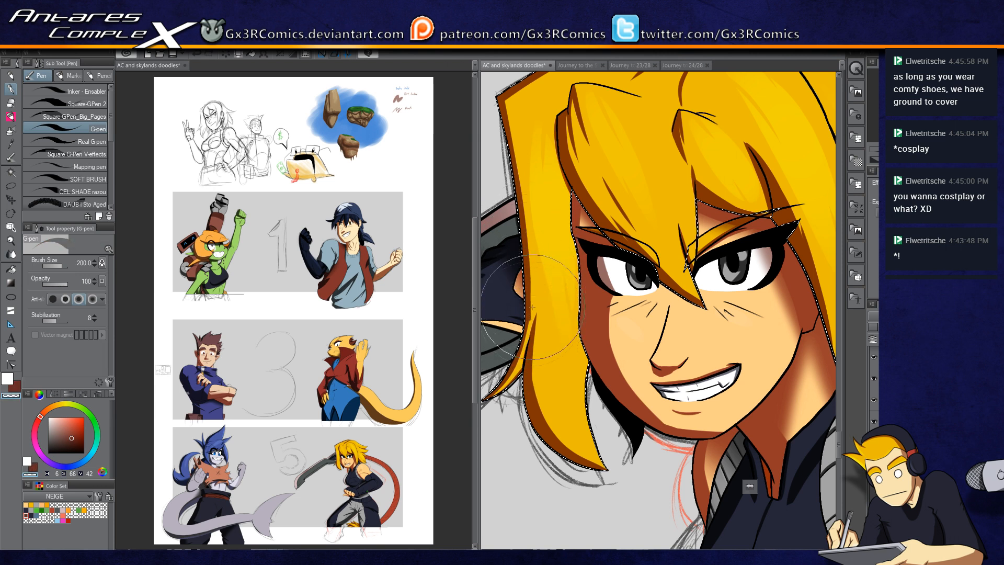
left_click_drag(537, 378, 676, 348)
Step: Auto-select the dark blade behind the head and airbrush soft shading onto it
key("w")
left_click(650, 298)
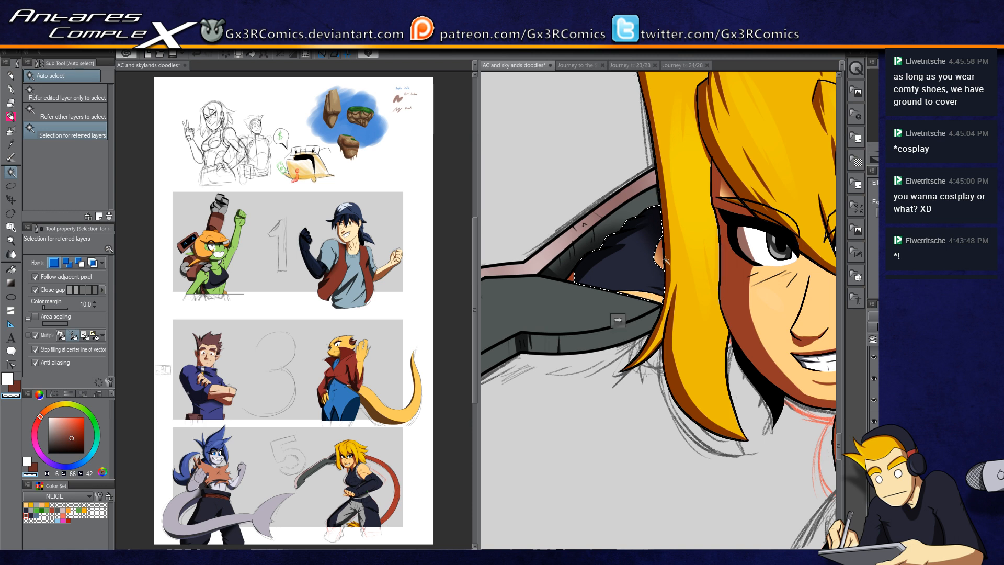
key("b")
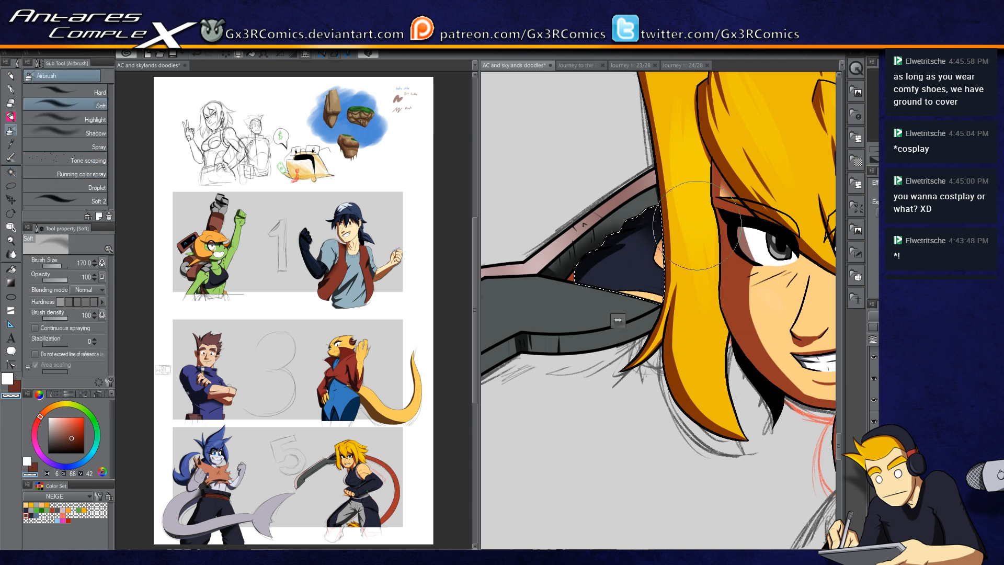
key("x")
key("x")
key("x")
key("x")
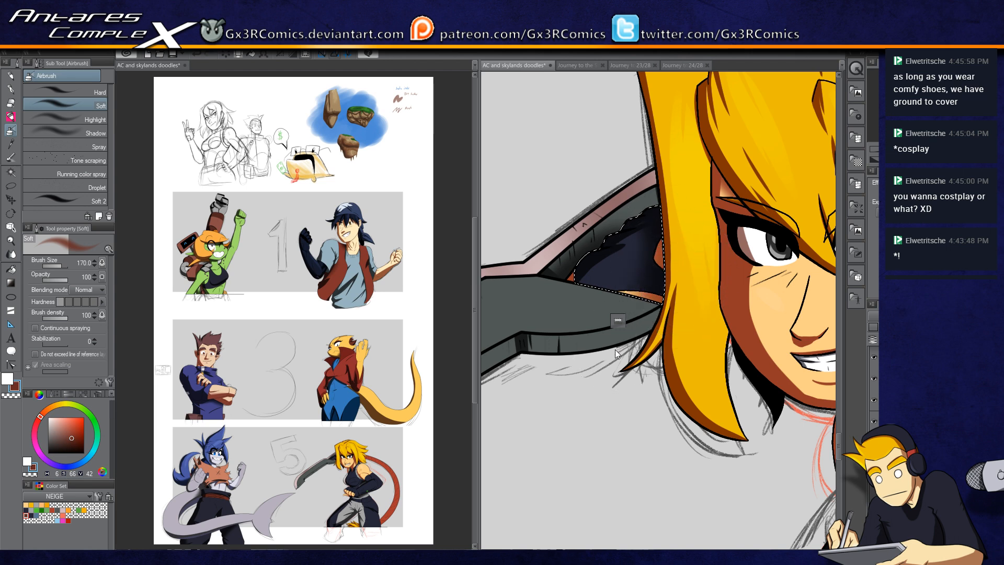
scroll(615, 349, "down", 3)
left_click_drag(687, 478, 617, 380)
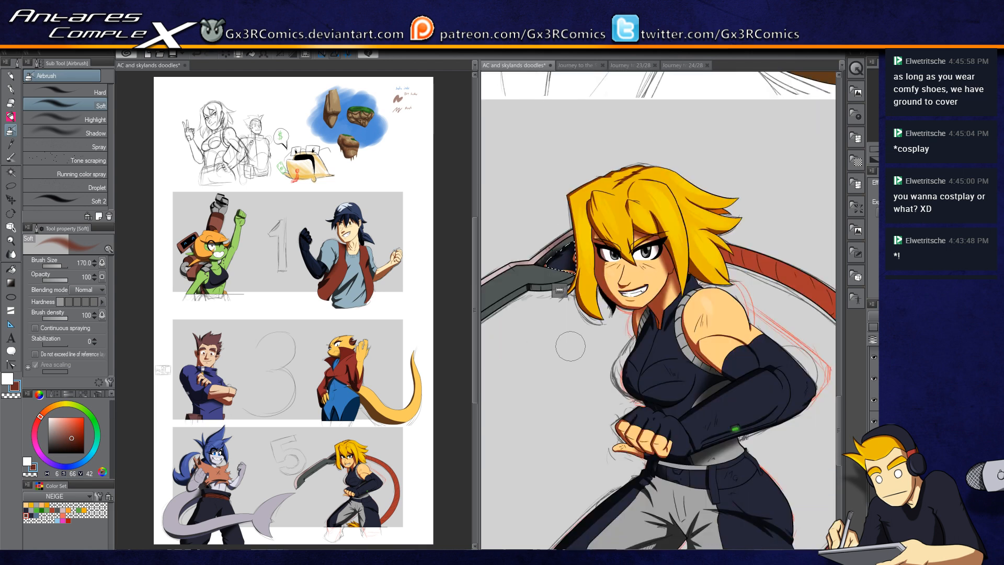
left_click_drag(640, 456, 610, 362)
left_click_drag(641, 529, 548, 419)
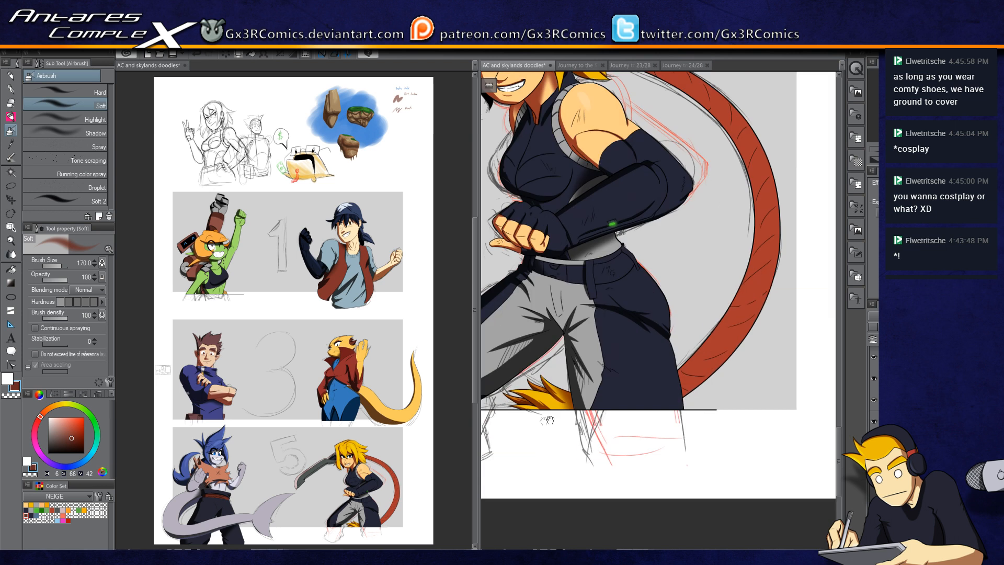
Step: Auto-select the red tail behind the blonde character and paint G-pen shadow strokes along it, undoing one stroke
key("w")
left_click(708, 340)
key("p")
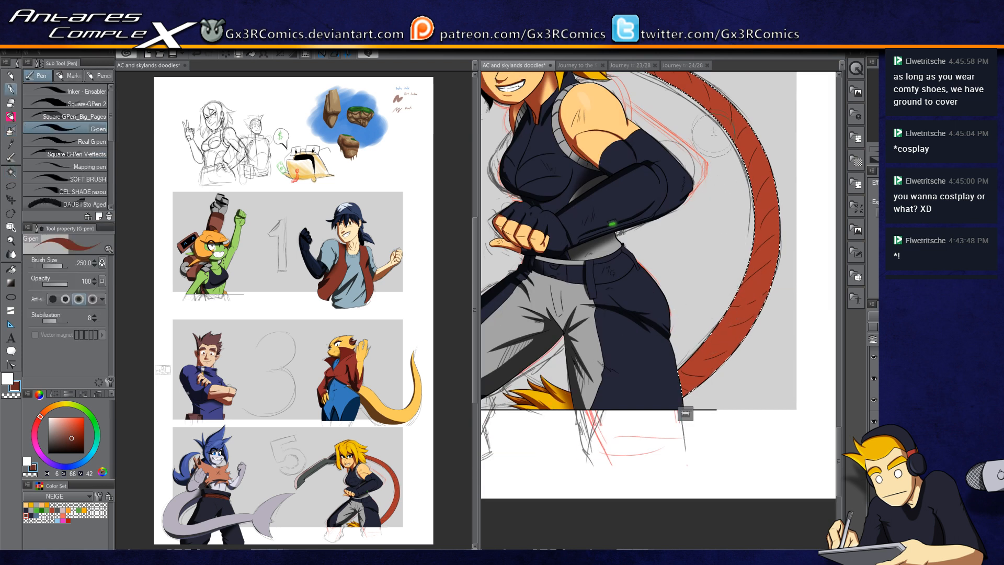
left_click_drag(647, 386, 724, 219)
key("ctrl+z")
left_click_drag(637, 407, 732, 188)
left_click_drag(724, 261, 684, 351)
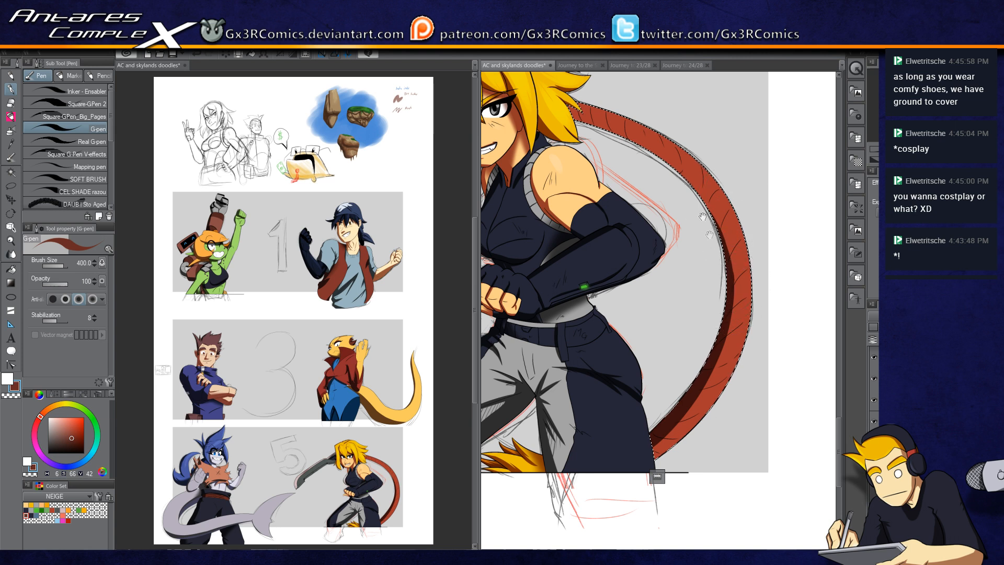
left_click_drag(708, 235, 745, 336)
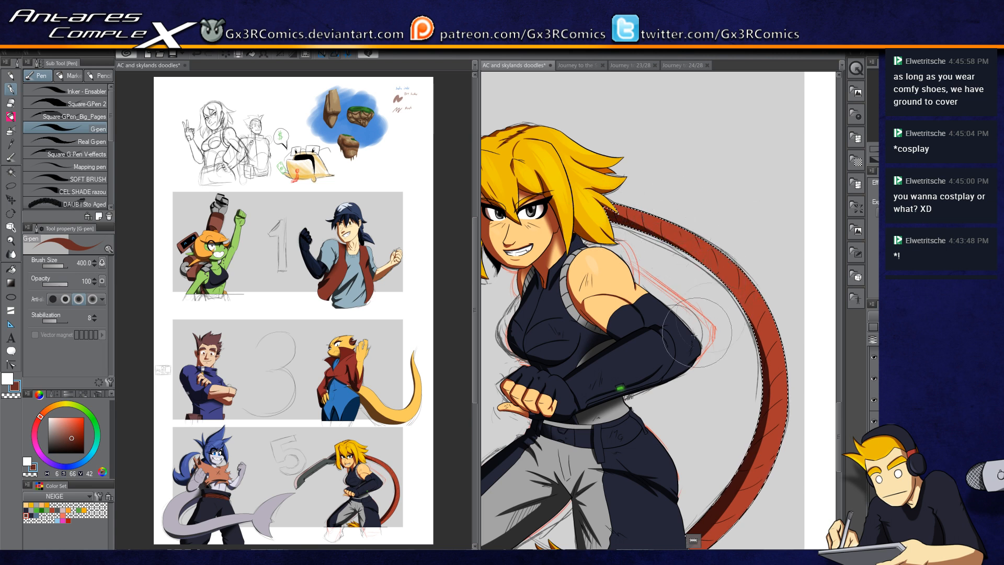
Step: Auto-select the blonde character's face skin and airbrush soft shading onto it at brush size 100, then deselect
scroll(725, 249, "up", 2)
left_click_drag(730, 329, 675, 284)
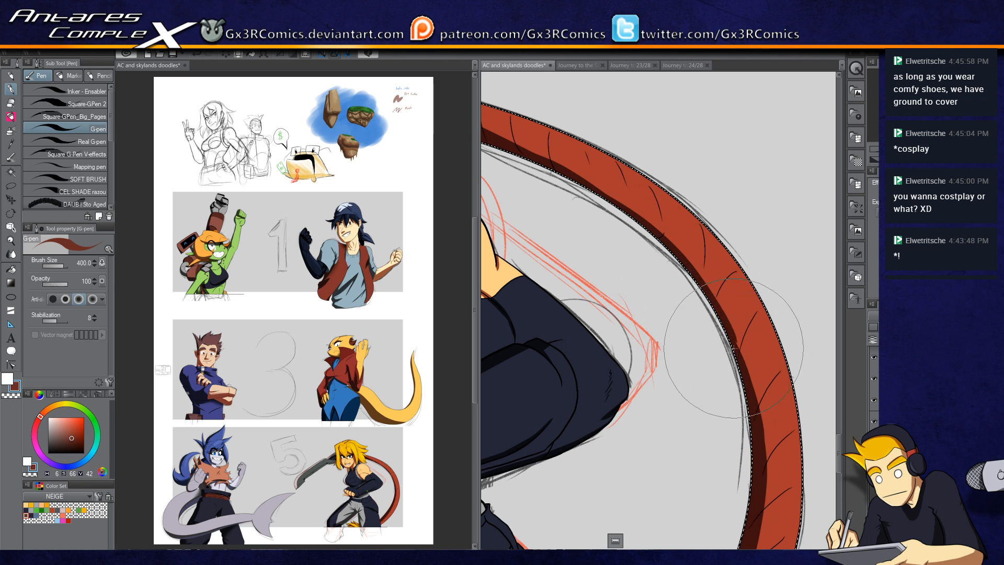
left_click_drag(647, 294, 781, 453)
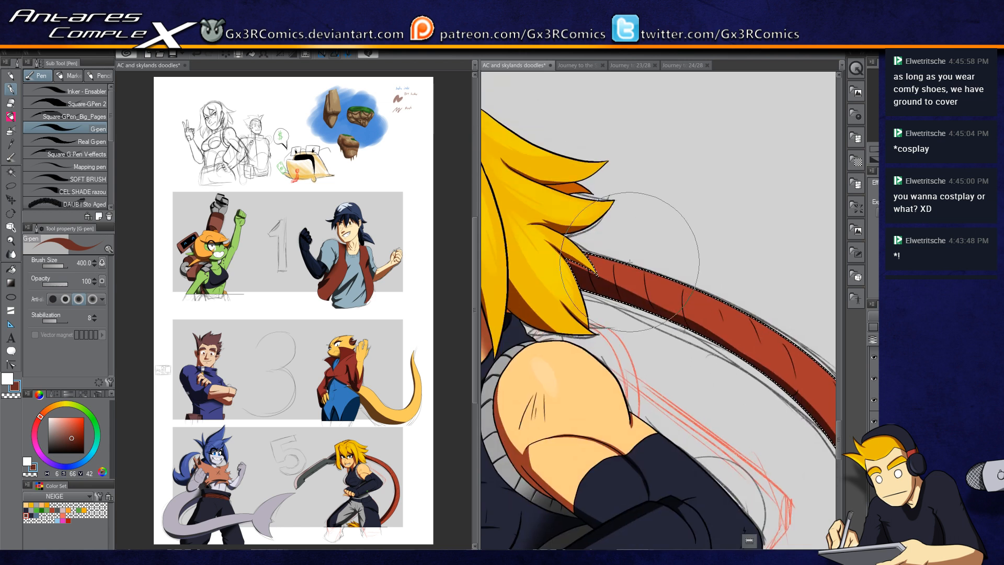
mouse_move(484, 268)
left_mouse_down()
mouse_move(640, 295)
mouse_move(727, 269)
left_mouse_up()
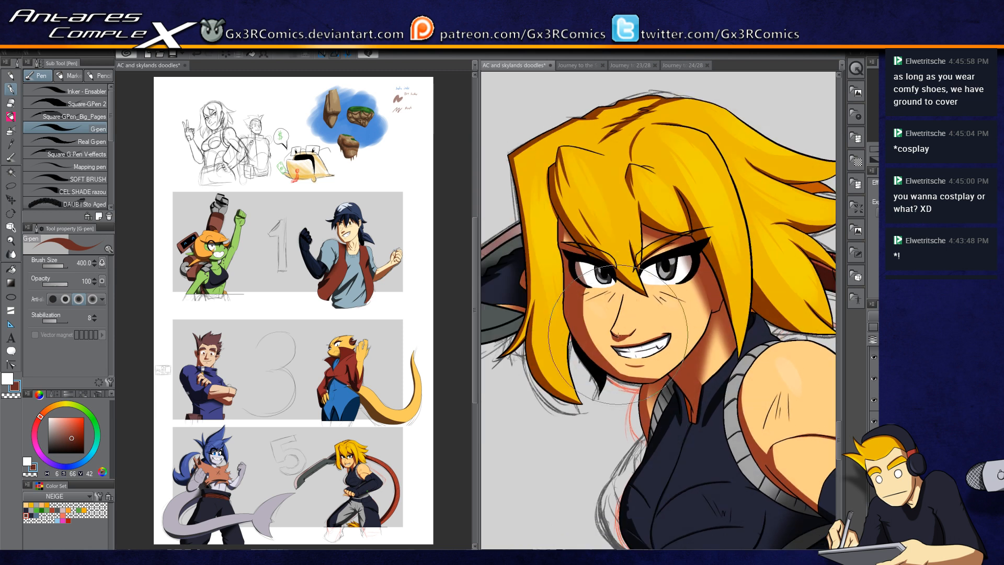
key("w")
left_click(596, 309)
key("b")
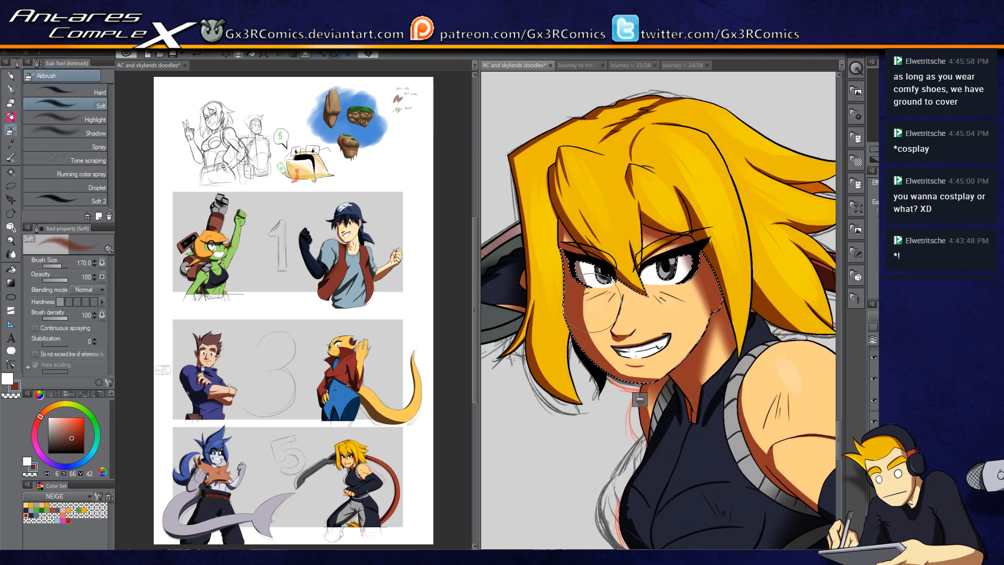
mouse_move(593, 291)
left_mouse_down()
mouse_move(608, 341)
mouse_move(610, 315)
mouse_move(587, 283)
mouse_move(601, 353)
left_mouse_up()
key("bracketleft")
key("bracketleft")
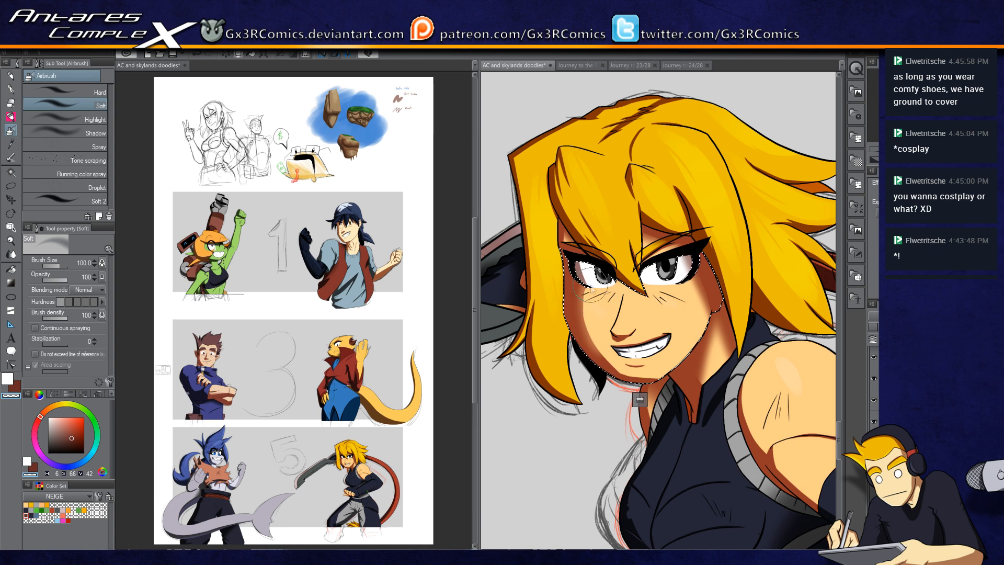
key("ctrl+z")
left_click_drag(591, 287, 604, 349)
left_click_drag(588, 283, 606, 356)
key("ctrl+d")
Step: Save the document
left_click_drag(647, 460, 621, 362)
scroll(616, 379, "down", 5)
left_click_drag(591, 318, 667, 292)
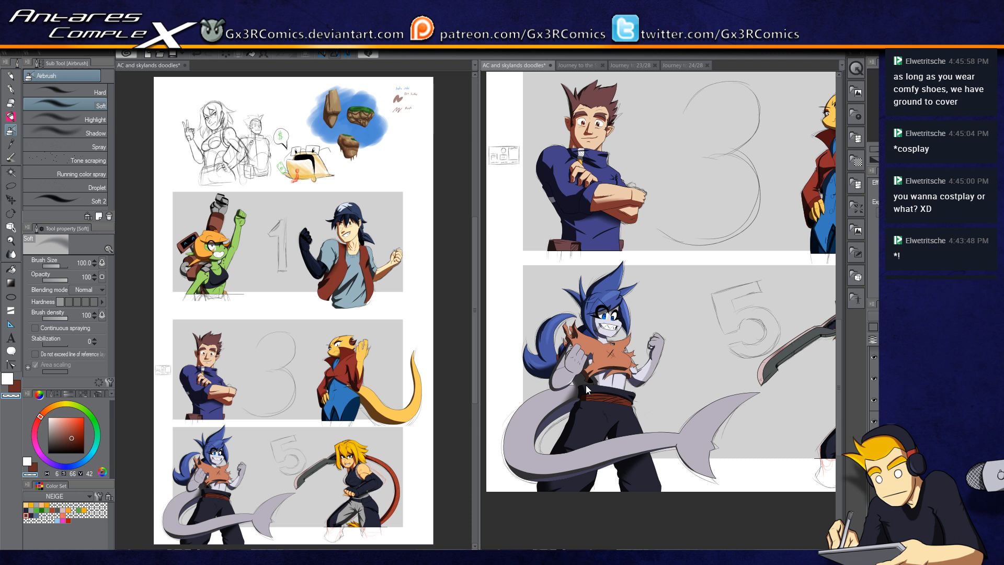
key("ctrl+s")
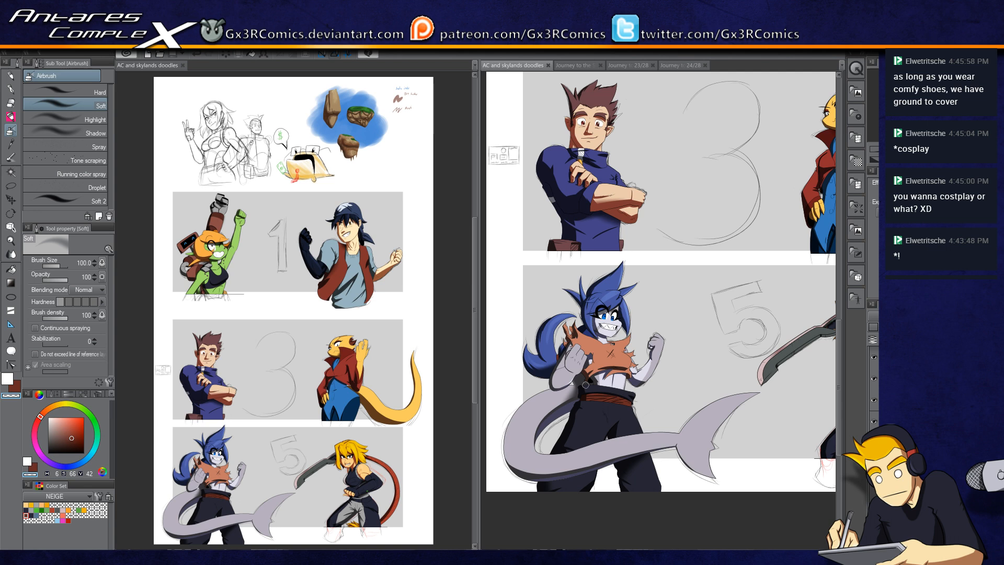
Step: Pan across the page to review the coloured characters in each panel
left_click_drag(615, 134, 574, 347)
left_click_drag(588, 251, 580, 348)
mouse_move(607, 289)
left_mouse_down()
mouse_move(559, 307)
mouse_move(588, 366)
mouse_move(622, 376)
mouse_move(620, 419)
left_mouse_up()
left_click_drag(678, 468, 613, 302)
left_click_drag(707, 475, 703, 201)
left_click_drag(724, 371, 708, 328)
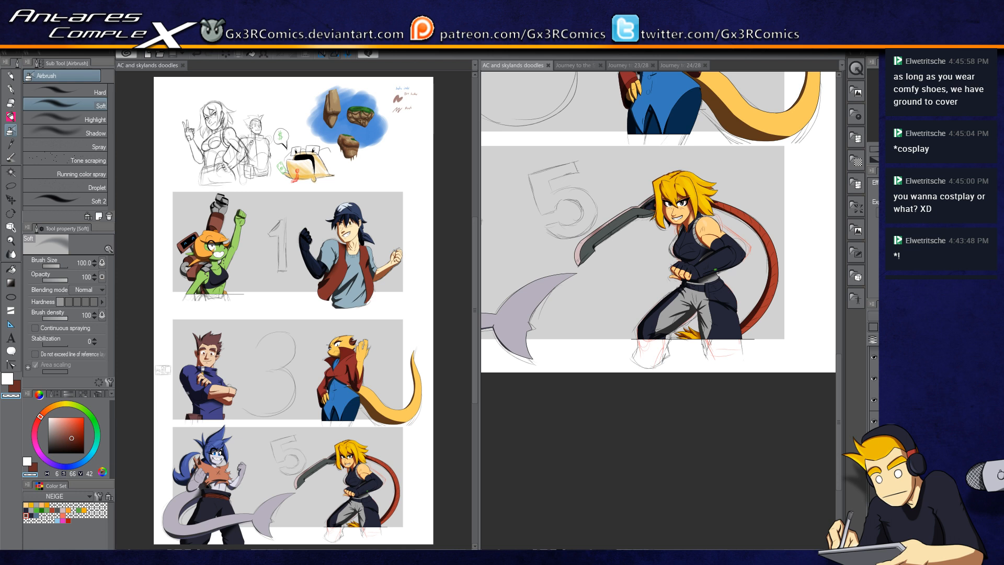
left_click_drag(642, 247, 677, 308)
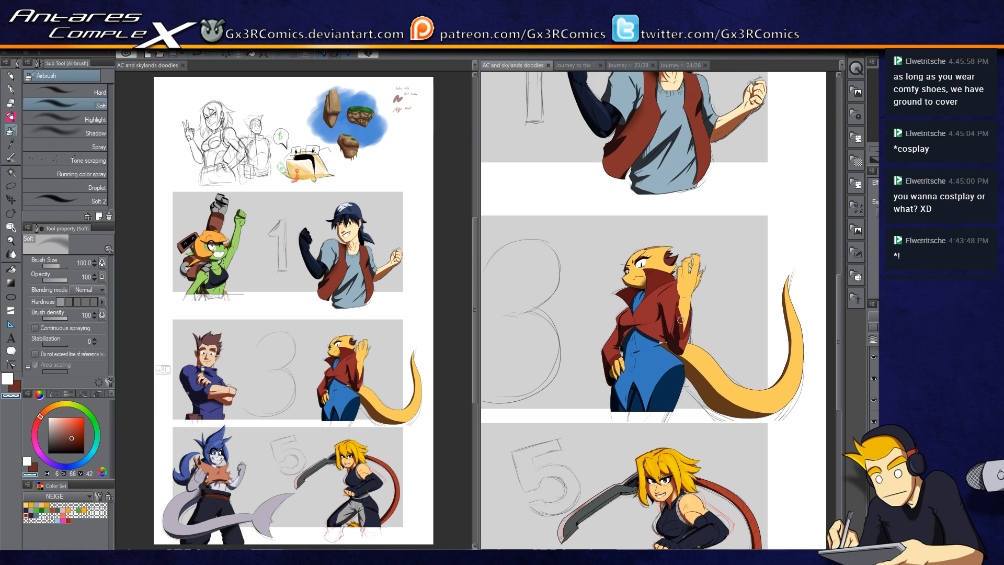
Step: Auto-select the inner collar fold of the lizard character's red coat and paint dark G-pen shadow strokes on it
scroll(681, 318, "up", 8)
key("w")
left_click(669, 291)
left_click_drag(669, 292, 651, 362)
left_click_drag(658, 433, 641, 348)
left_click(626, 396, "shift")
left_click(626, 396)
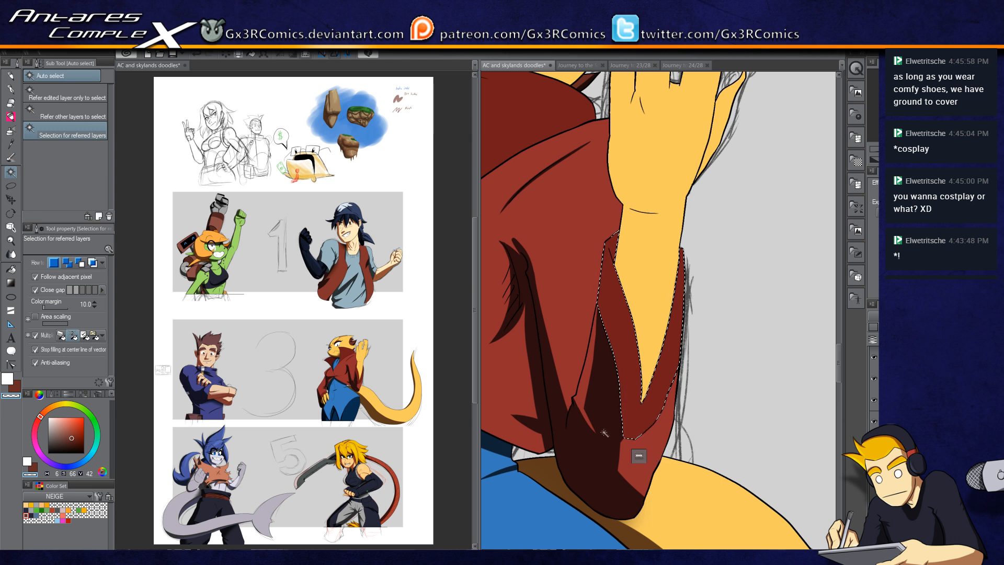
key("p")
mouse_move(634, 358)
left_mouse_down()
mouse_move(612, 459)
mouse_move(613, 438)
left_mouse_up()
left_click_drag(635, 335, 617, 428)
mouse_move(631, 312)
left_mouse_down()
mouse_move(621, 358)
mouse_move(610, 417)
left_mouse_up()
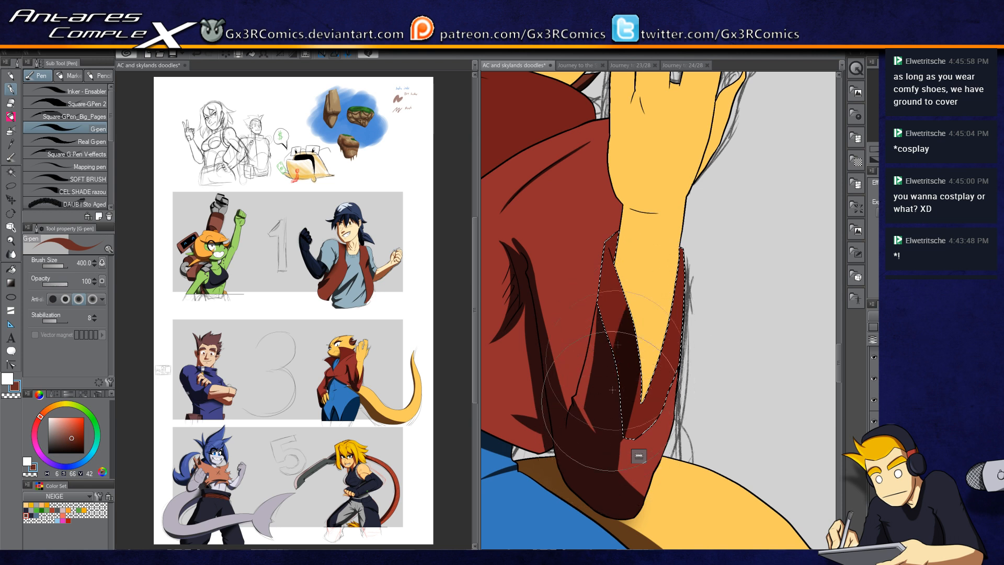
Step: Switch the drawing colour and refine the collar shadow with more G-pen strokes
key("c")
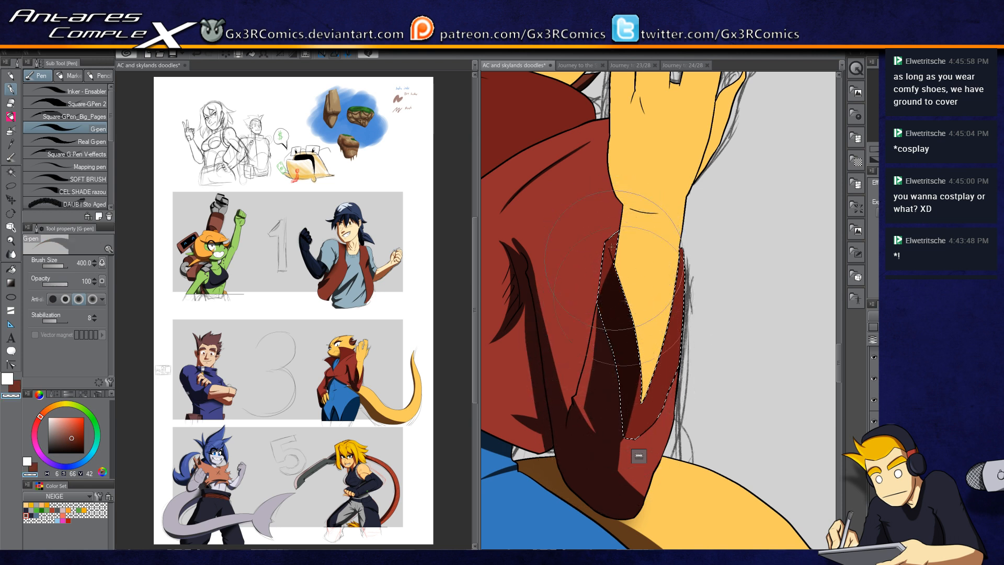
left_click_drag(622, 292, 633, 334)
left_click_drag(620, 271, 636, 335)
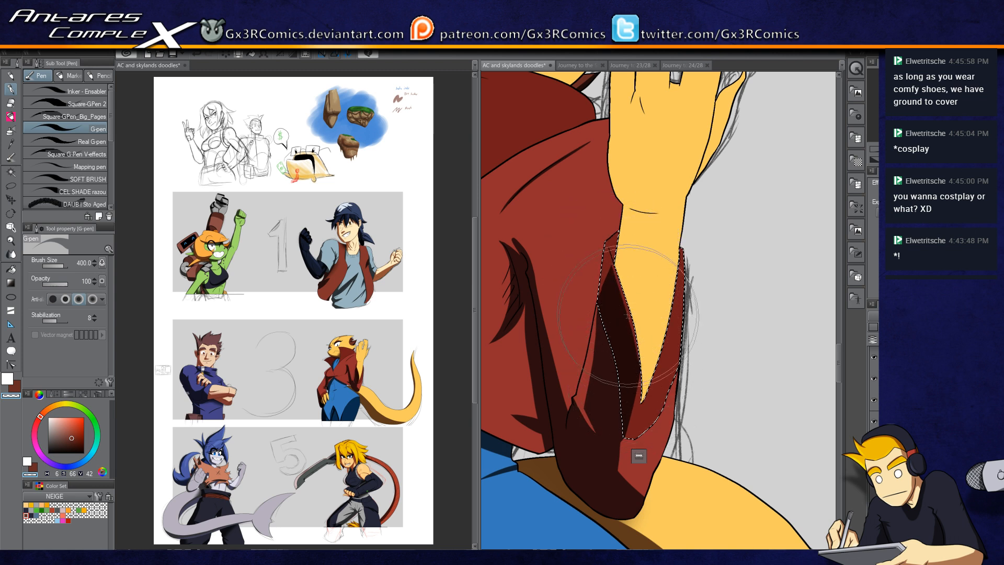
left_click_drag(627, 255, 611, 356)
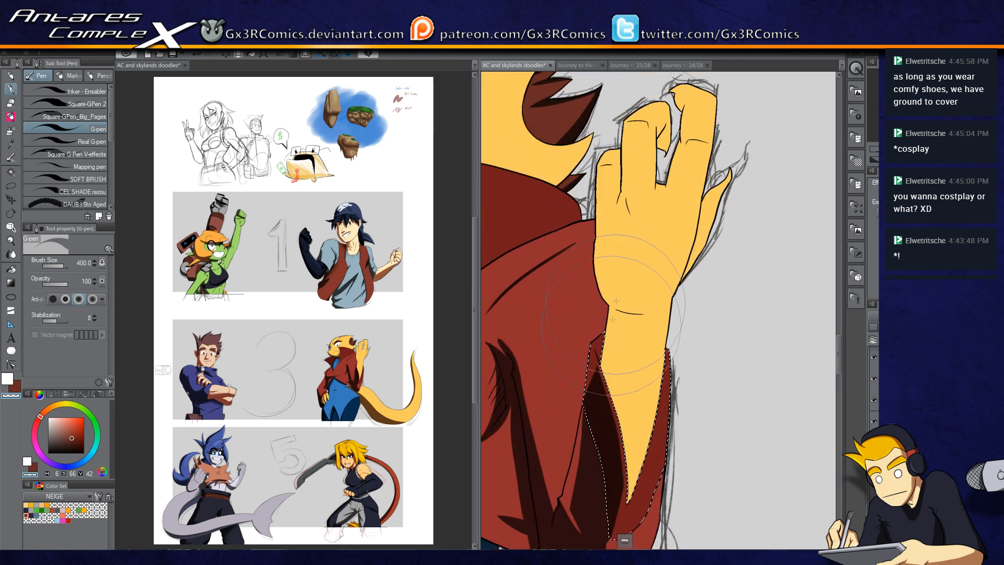
Step: Auto-select the lizard's raised hand and paint a G-pen shadow along its edge
key("w")
left_click(617, 248)
key("p")
scroll(608, 220, "up", 1)
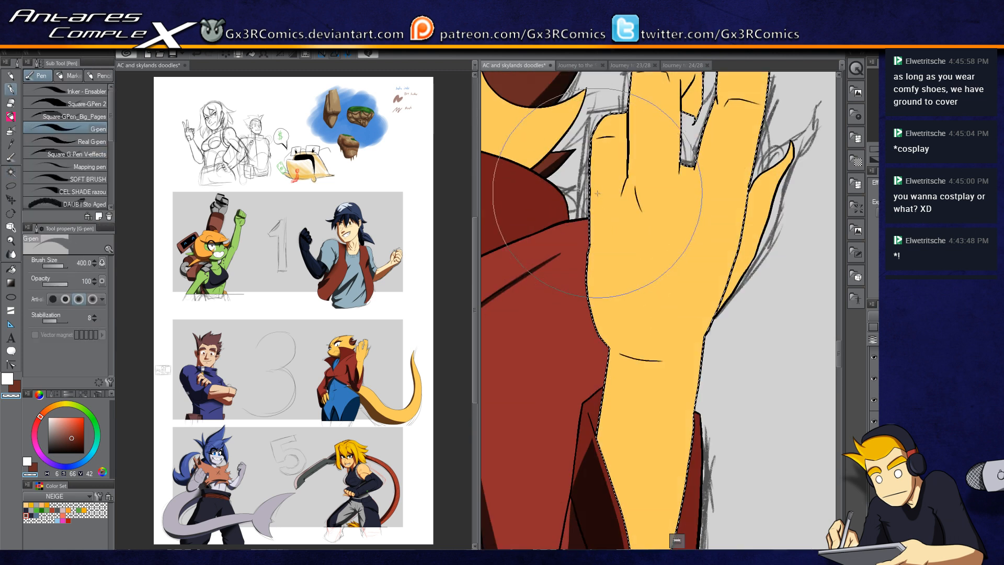
key("c")
mouse_move(595, 131)
left_mouse_down()
mouse_move(586, 267)
mouse_move(594, 143)
mouse_move(588, 260)
mouse_move(592, 192)
mouse_move(607, 339)
left_mouse_up()
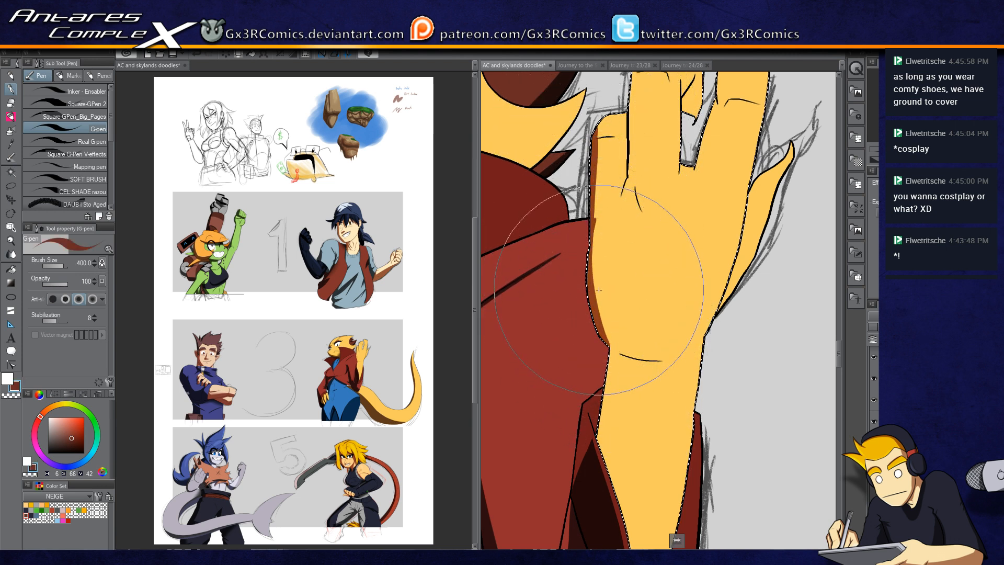
Step: Pick a dark blue-grey from the colour set, shrink the G-pen to 170, and draw a wrist crease line
left_click(31, 514)
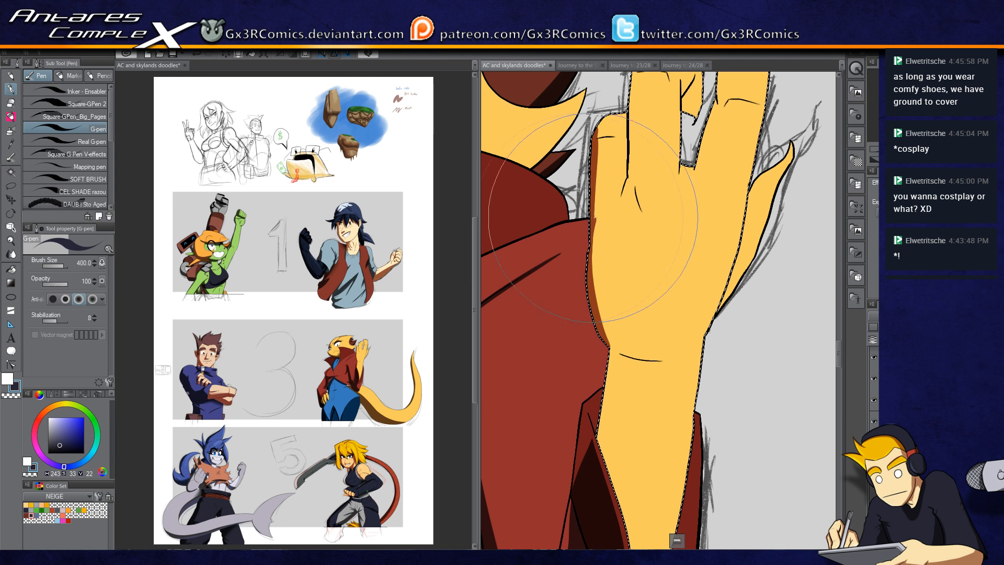
key("e")
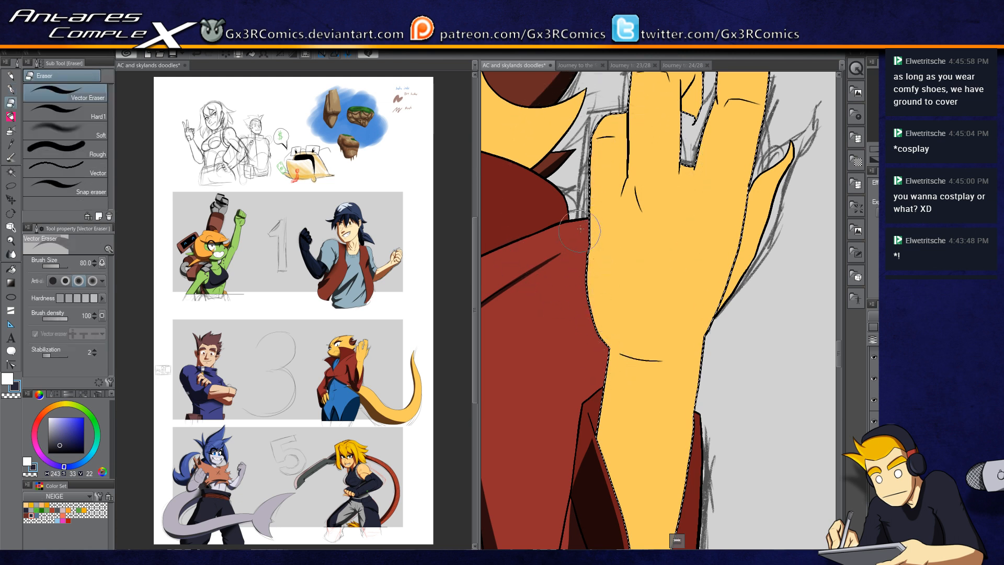
key("p")
key("bracketleft")
key("bracketleft")
key("bracketleft")
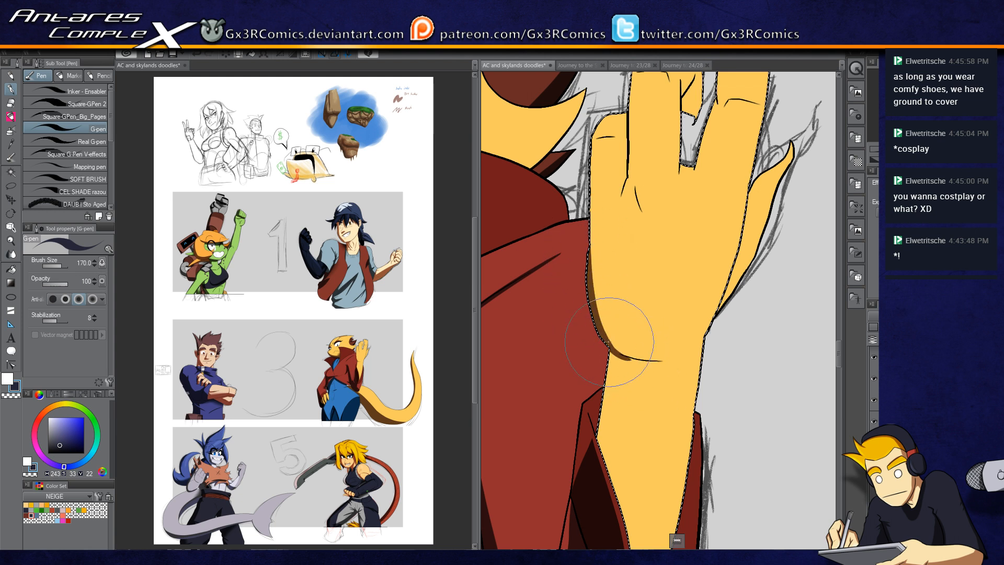
left_click_drag(605, 346, 671, 359)
key("ctrl+z")
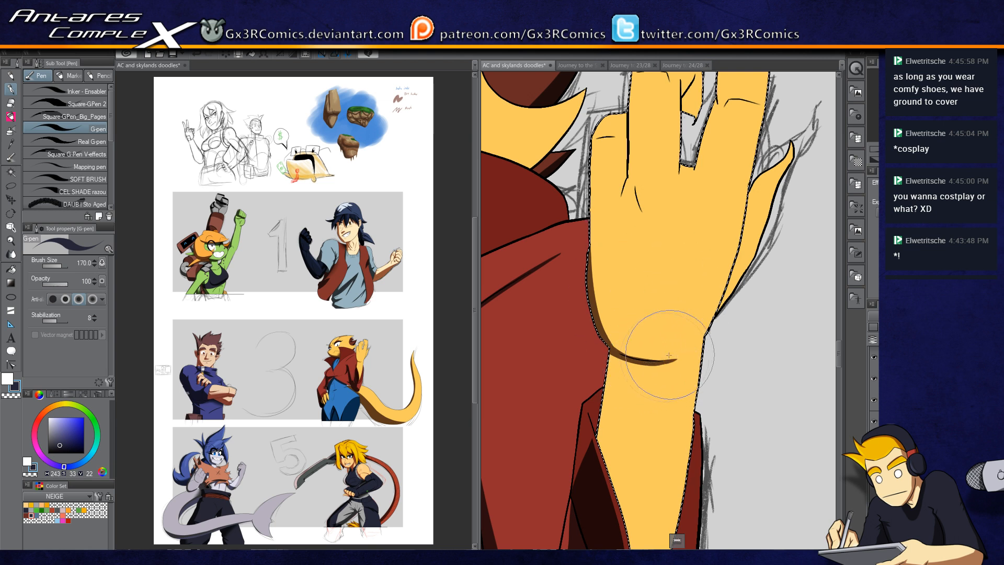
mouse_move(608, 341)
left_mouse_down()
mouse_move(627, 355)
mouse_move(606, 258)
mouse_move(600, 313)
mouse_move(595, 298)
mouse_move(609, 340)
mouse_move(617, 303)
mouse_move(618, 320)
mouse_move(576, 290)
left_mouse_up()
Step: Auto-select the wrist area and paint a G-pen shadow beside the sleeve, then deselect
key("w")
left_click(592, 307)
key("p")
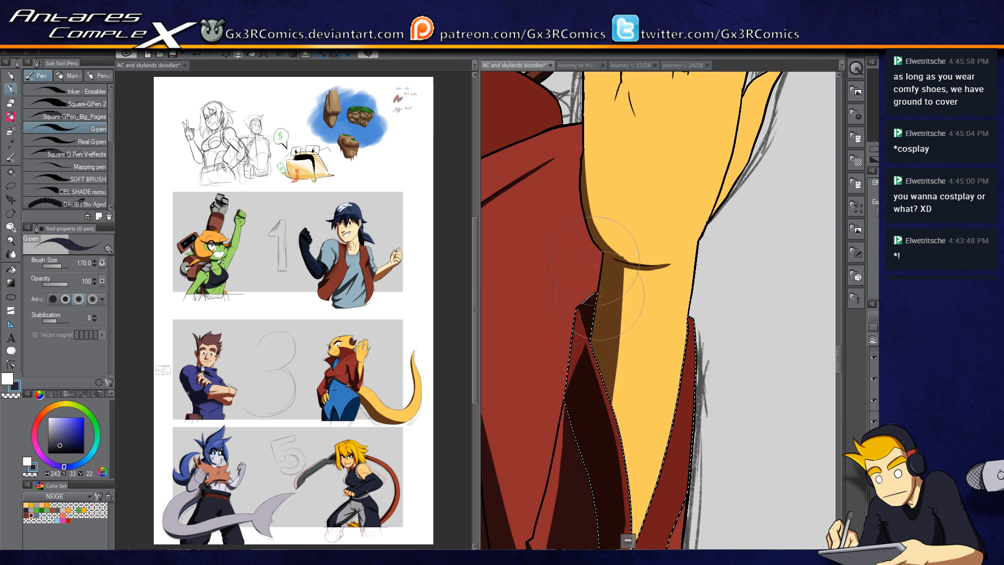
left_click_drag(611, 244, 579, 331)
key("ctrl+d")
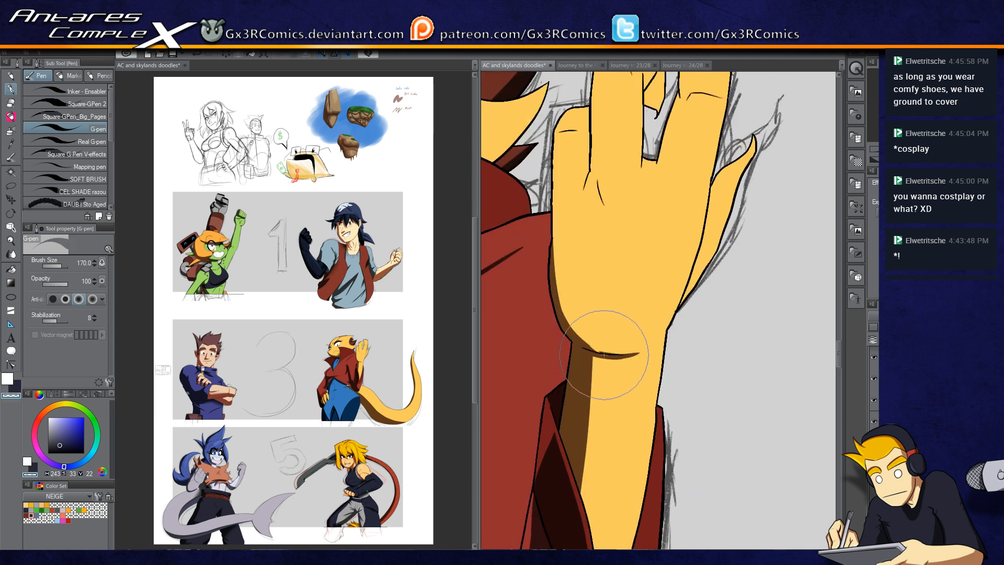
left_click_drag(599, 353, 595, 447)
Step: Auto-select the hand and paint G-pen shadows between the fingers
key("w")
left_click(575, 281)
key("p")
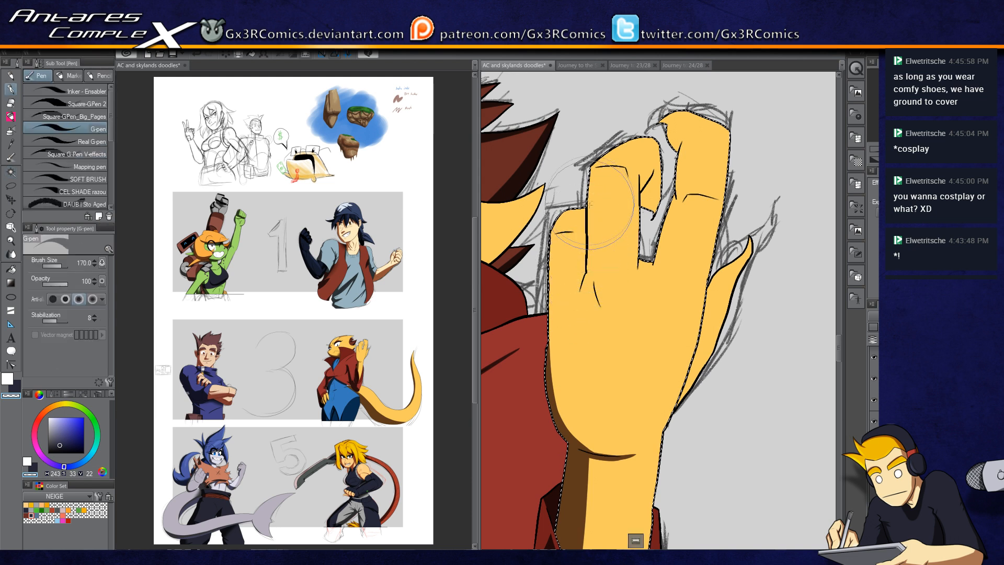
mouse_move(584, 238)
left_mouse_down()
mouse_move(578, 291)
mouse_move(590, 270)
mouse_move(574, 317)
mouse_move(611, 224)
mouse_move(589, 283)
mouse_move(584, 218)
left_mouse_up()
key("c")
key("c")
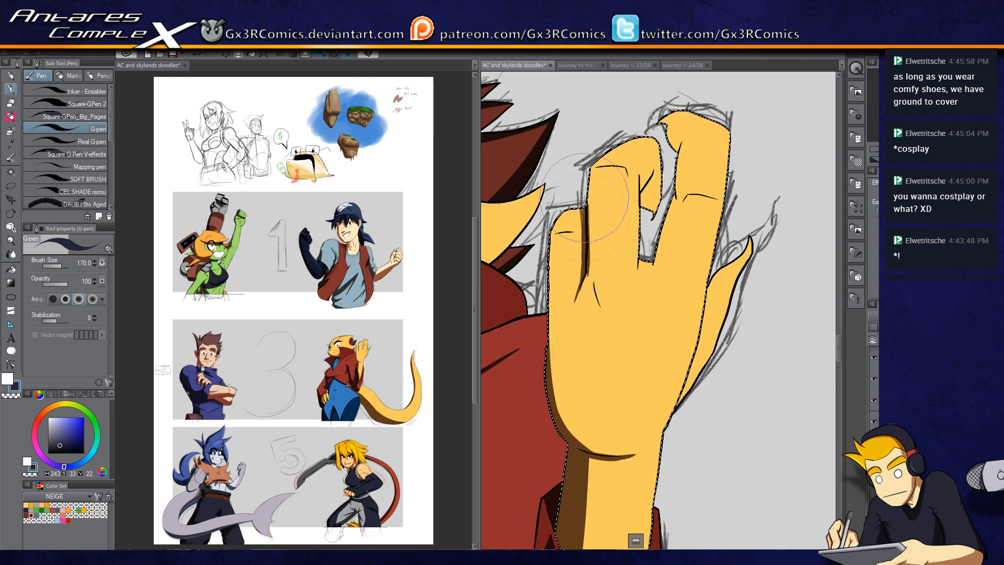
key("ctrl+z")
left_click_drag(587, 273, 586, 225)
key("c")
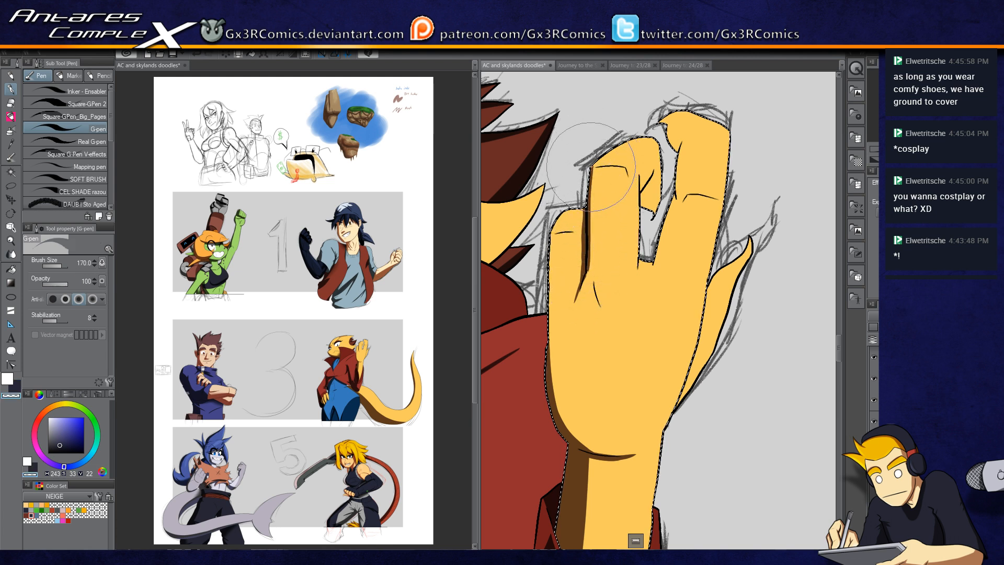
key("c")
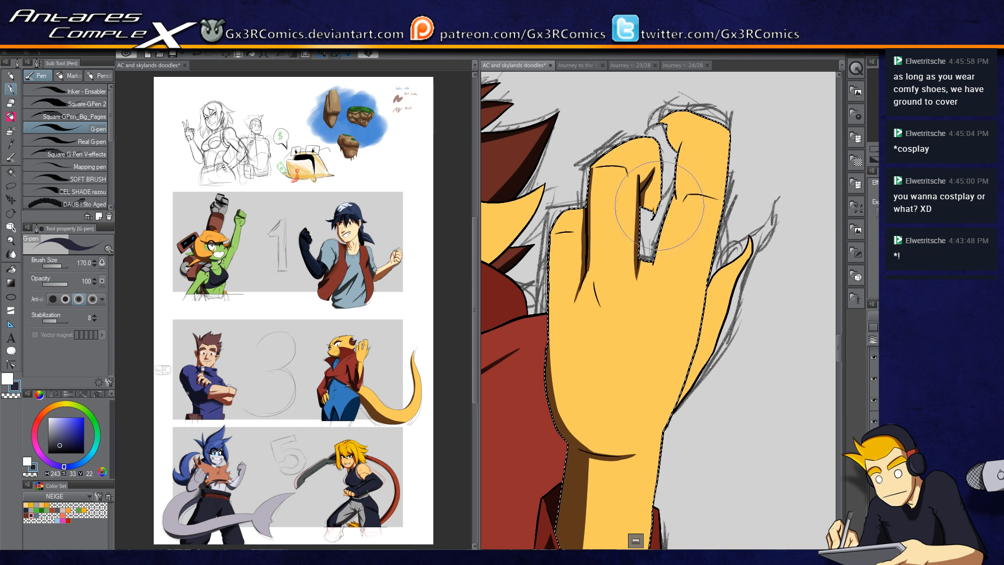
Step: Auto-select the back finger and add a G-pen shadow stroke along it
key("e")
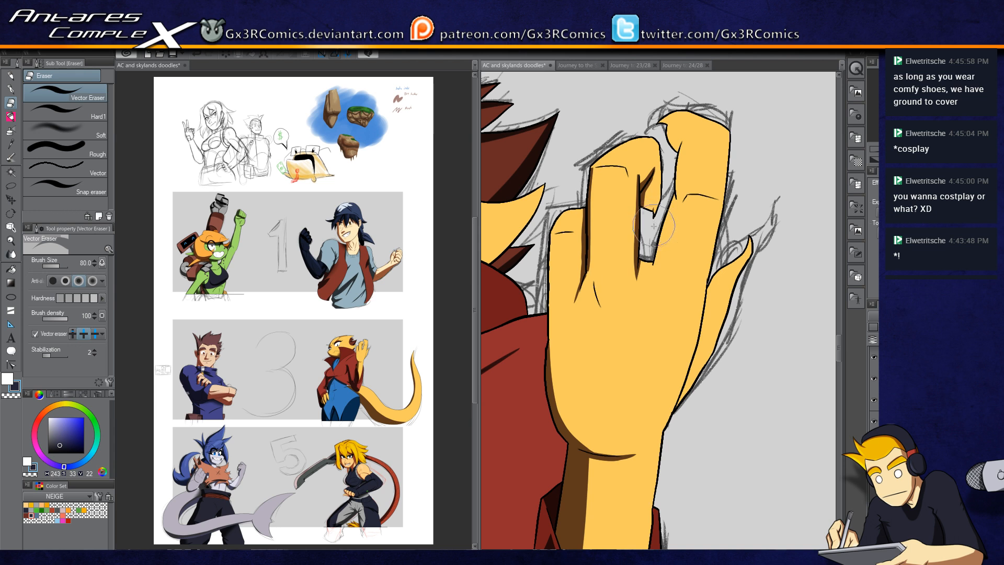
key("p")
left_click(907, 400)
key("w")
left_click(680, 233)
key("p")
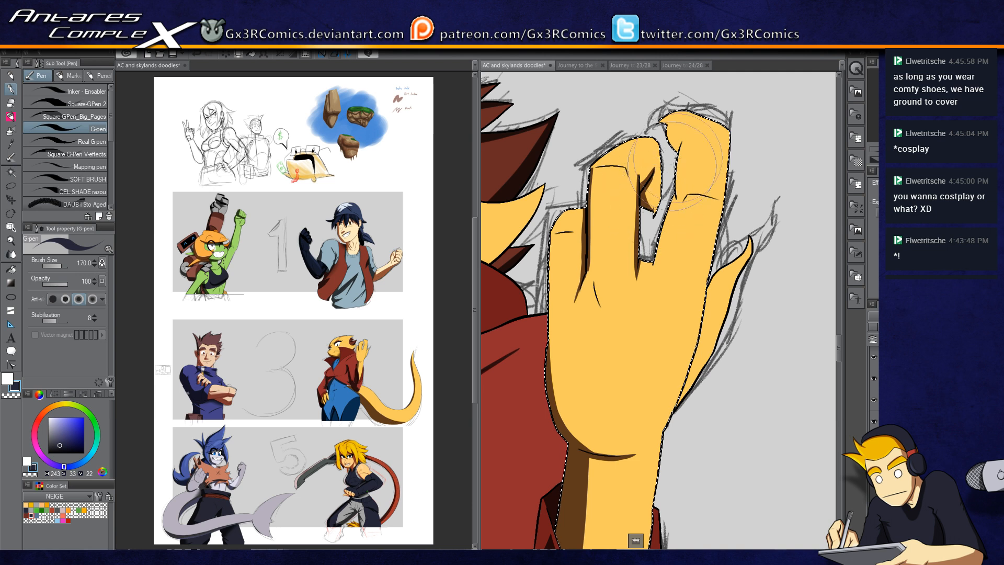
left_click_drag(670, 172, 653, 221)
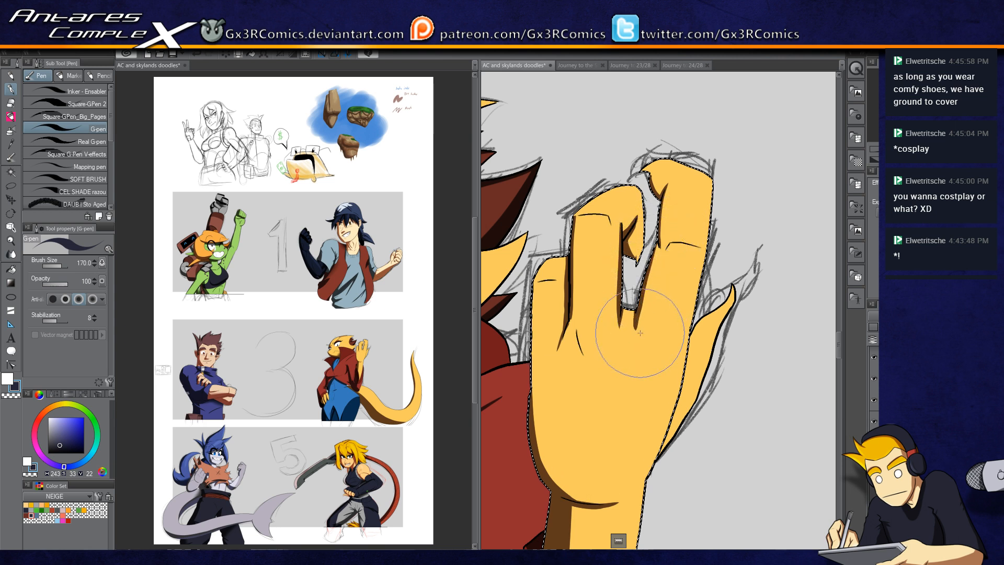
key("c")
key("c")
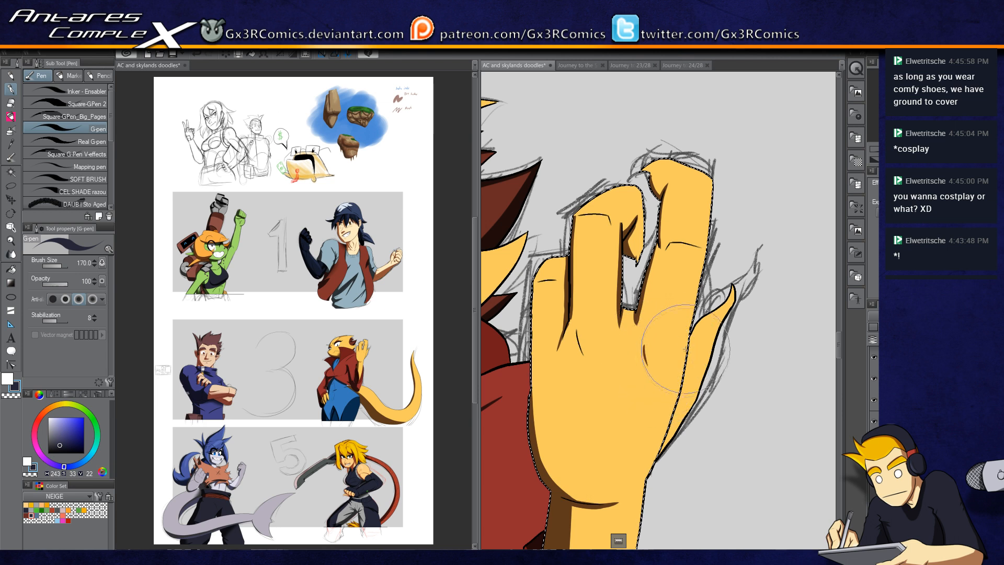
Step: Redraw the wrist crease line on the hand with the G-pen
scroll(648, 377, "down", 3)
left_click_drag(641, 380, 683, 228)
left_click_drag(643, 363, 632, 398)
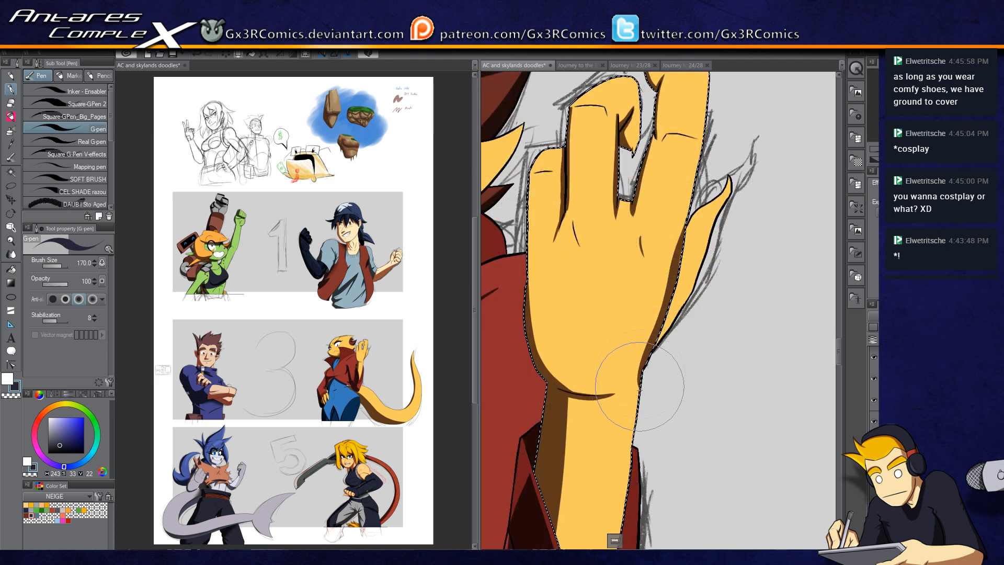
key("ctrl+z")
mouse_move(641, 373)
left_mouse_down()
mouse_move(629, 464)
mouse_move(630, 399)
left_mouse_up()
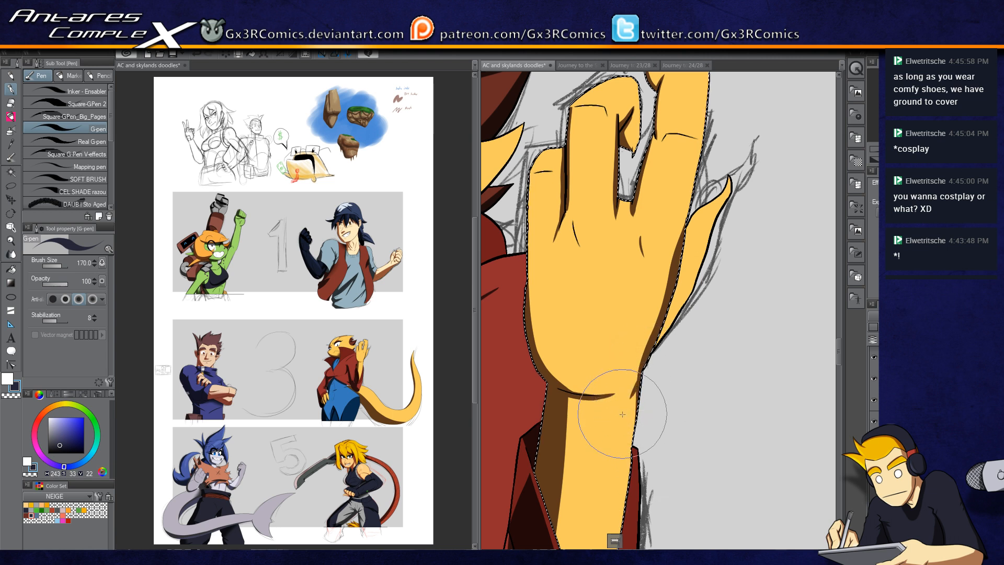
Step: Auto-select the outer edge of the hand and paint G-pen shadows along the fingers and palm
key("w")
left_click(699, 229)
key("p")
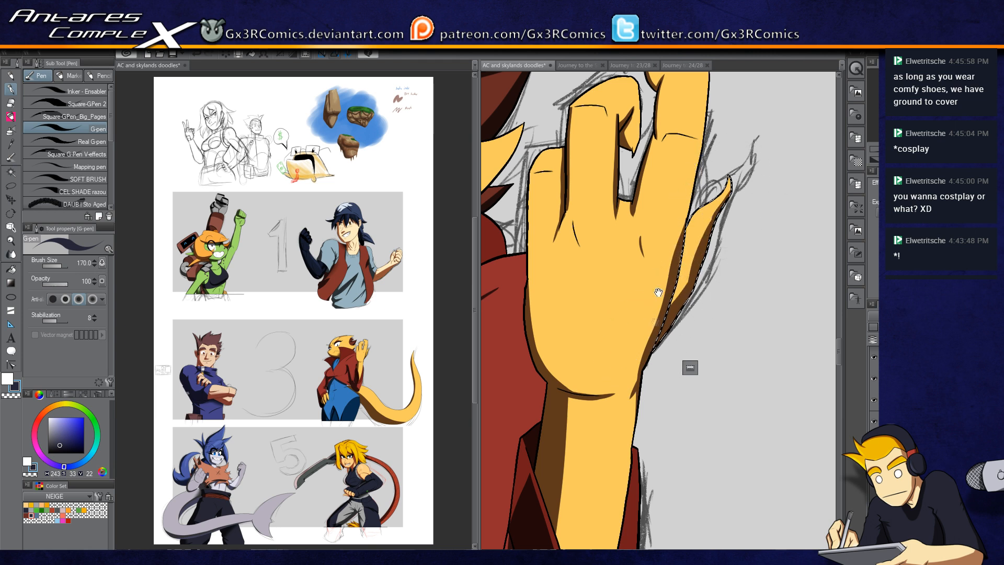
left_click_drag(657, 290, 653, 330)
key("b")
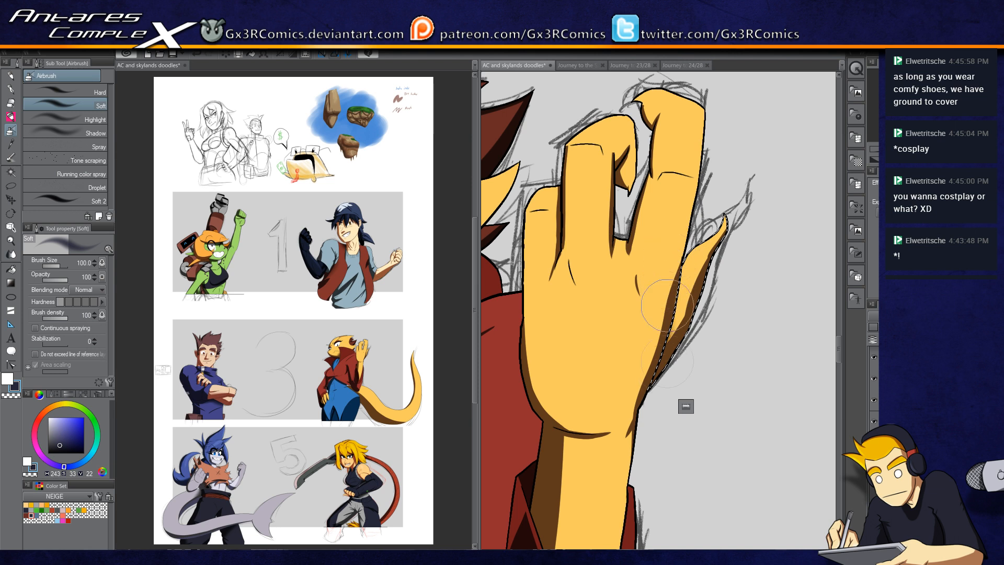
key("p")
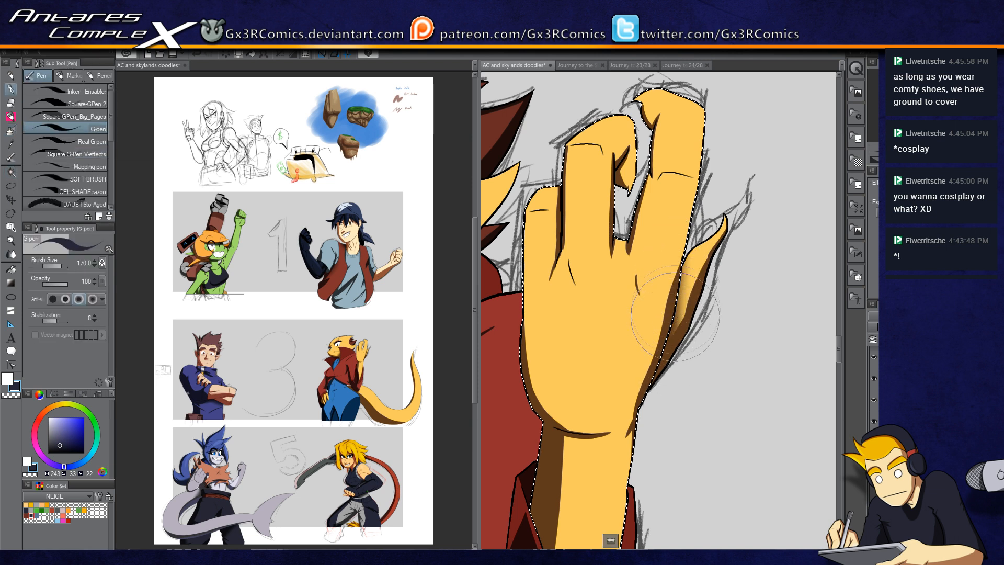
left_click_drag(671, 233, 652, 287)
left_click_drag(575, 325, 625, 312)
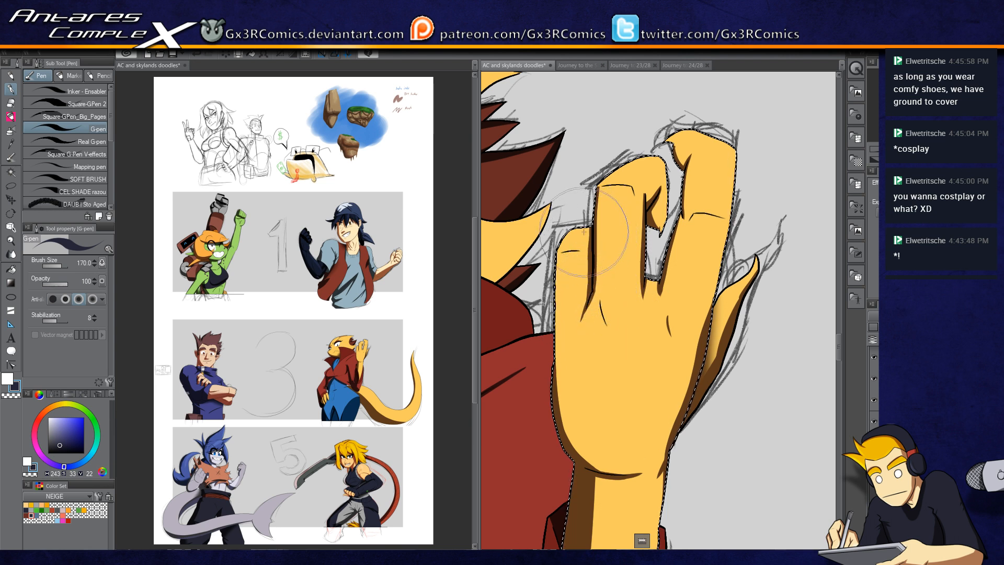
Step: Try two more G-pen strokes on the fingers, undo them, and deselect the hand
mouse_move(581, 313)
left_mouse_down()
mouse_move(640, 226)
mouse_move(620, 261)
left_mouse_up()
mouse_move(660, 215)
left_mouse_down()
mouse_move(674, 243)
mouse_move(672, 287)
mouse_move(658, 213)
mouse_move(667, 240)
left_mouse_up()
key("ctrl+z")
key("ctrl+z")
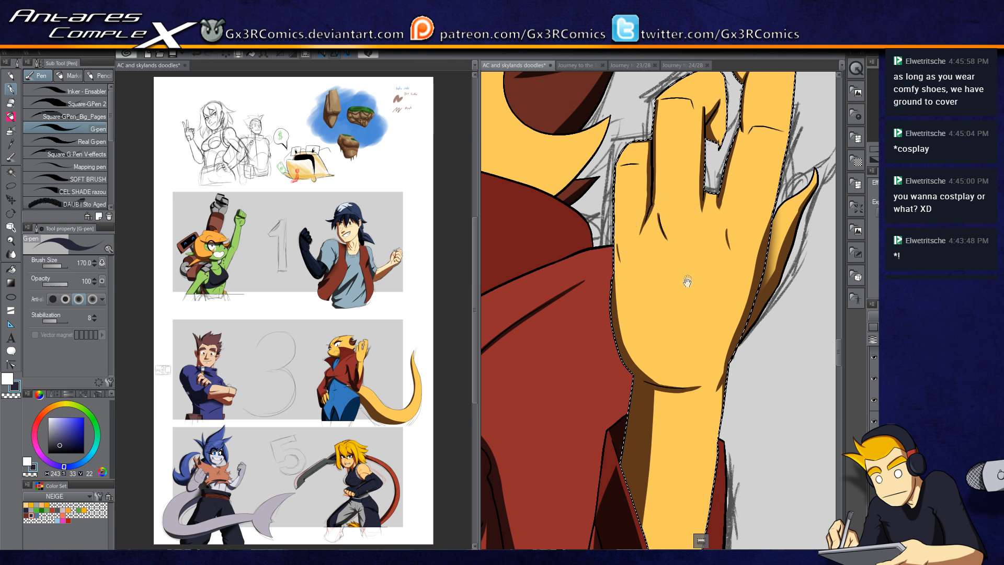
left_click_drag(685, 275, 605, 329)
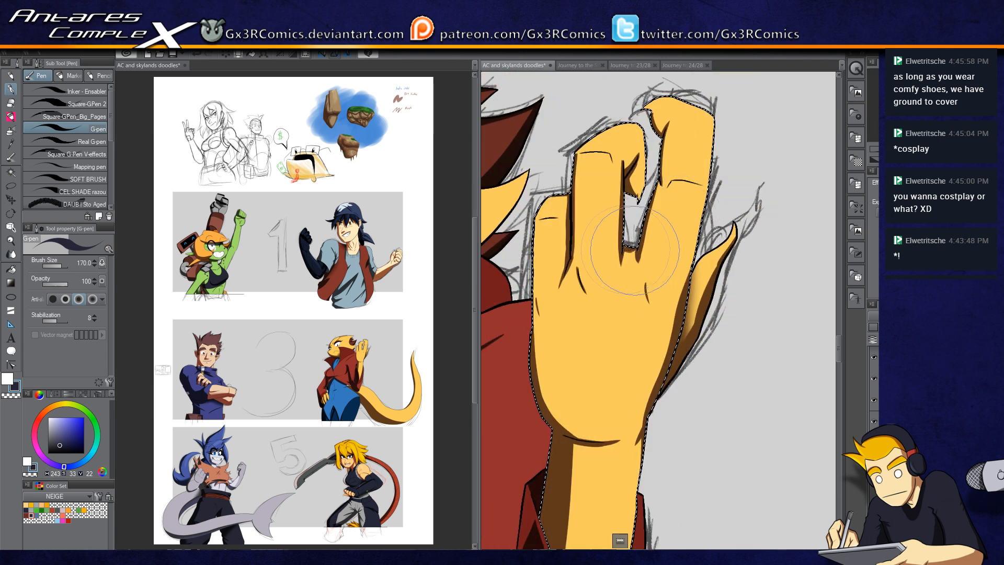
key("ctrl+d")
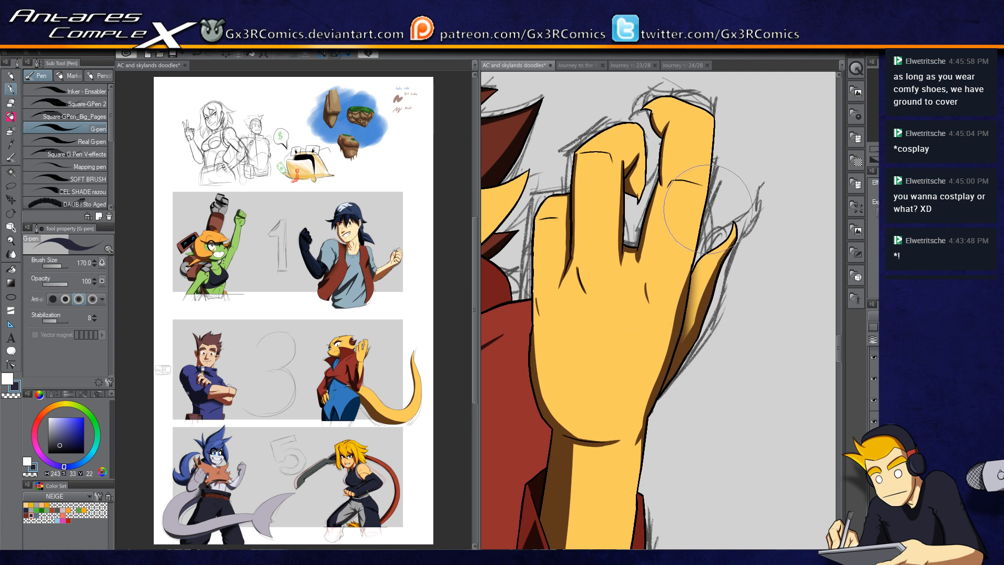
Step: Auto-select the lizard character's face and paint a G-pen shadow where the collar overlaps it
scroll(597, 375, "down", 3)
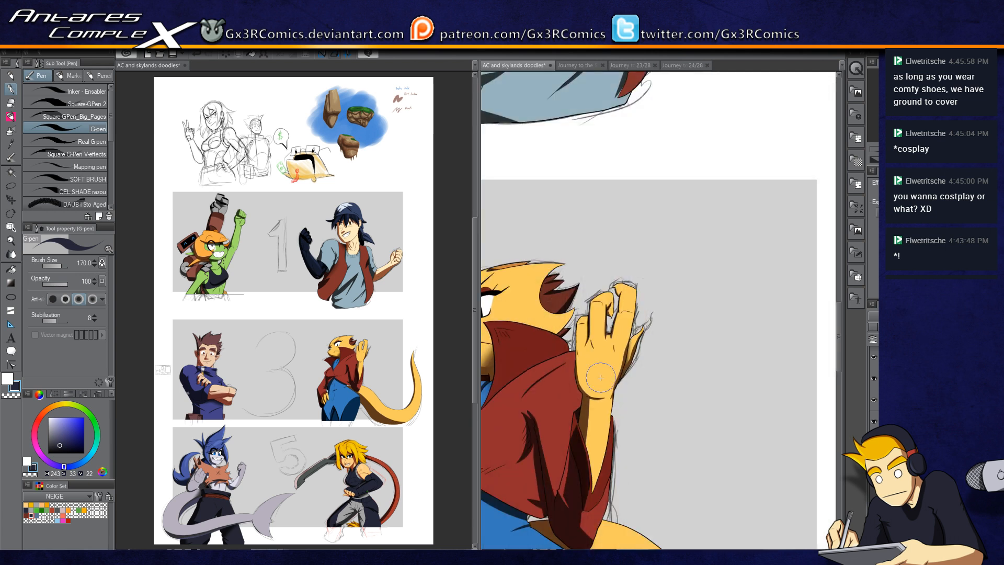
left_click_drag(554, 363, 705, 282)
scroll(635, 265, "up", 4)
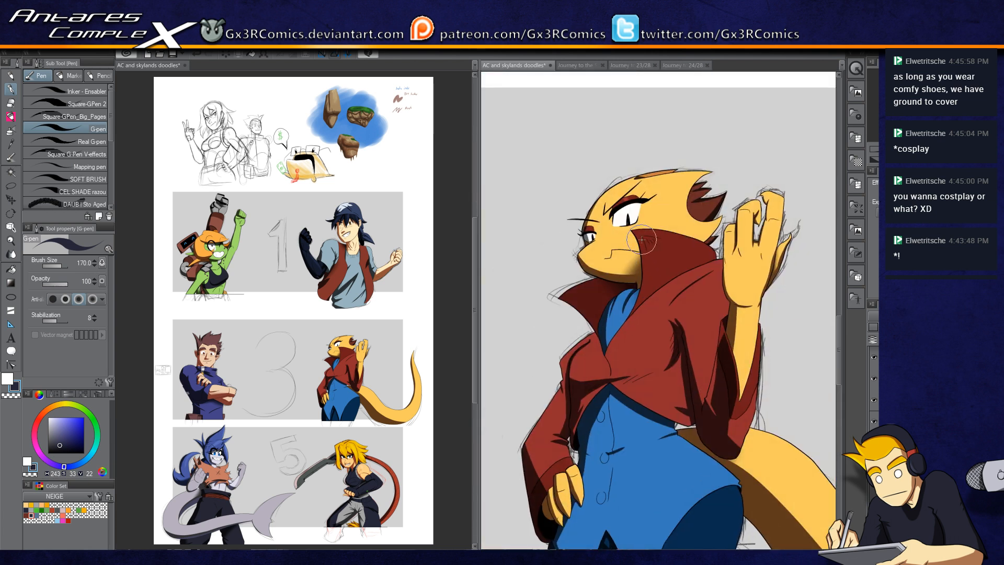
scroll(635, 265, "up", 3)
left_click_drag(598, 220, 686, 272)
key("w")
left_click(677, 259)
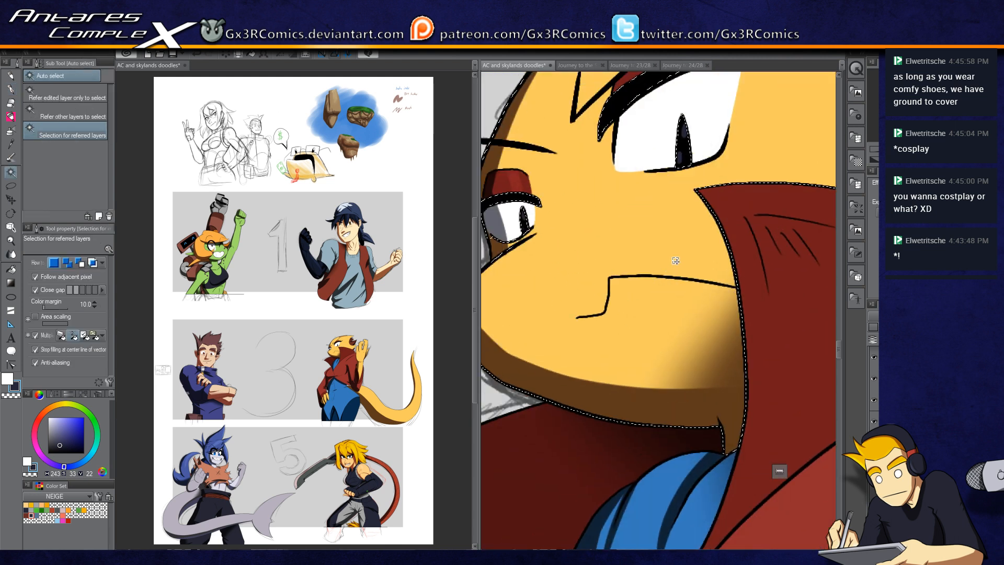
key("p")
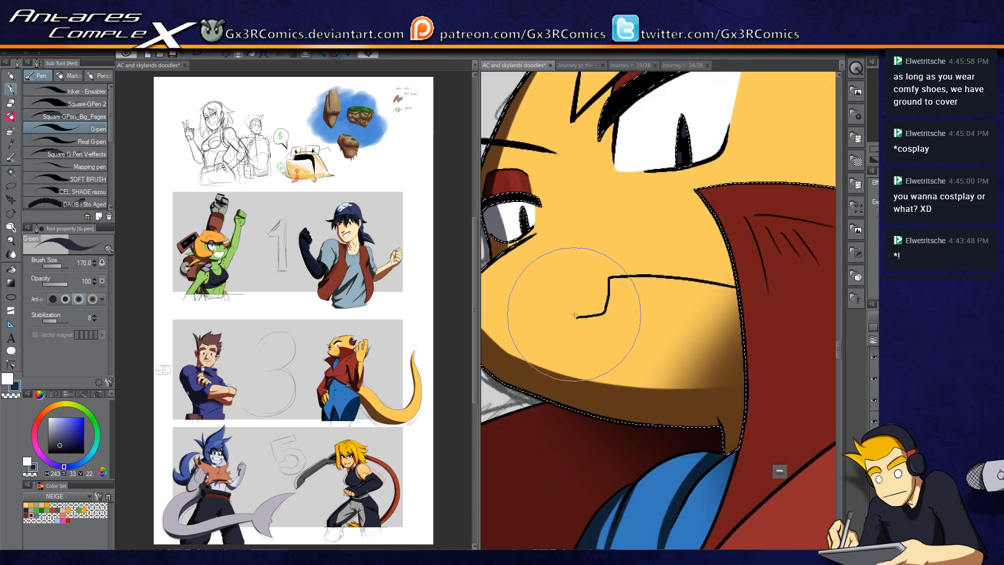
mouse_move(576, 319)
left_mouse_down()
mouse_move(603, 302)
mouse_move(576, 317)
mouse_move(606, 309)
mouse_move(609, 275)
left_mouse_up()
key("ctrl+z")
key("ctrl+z")
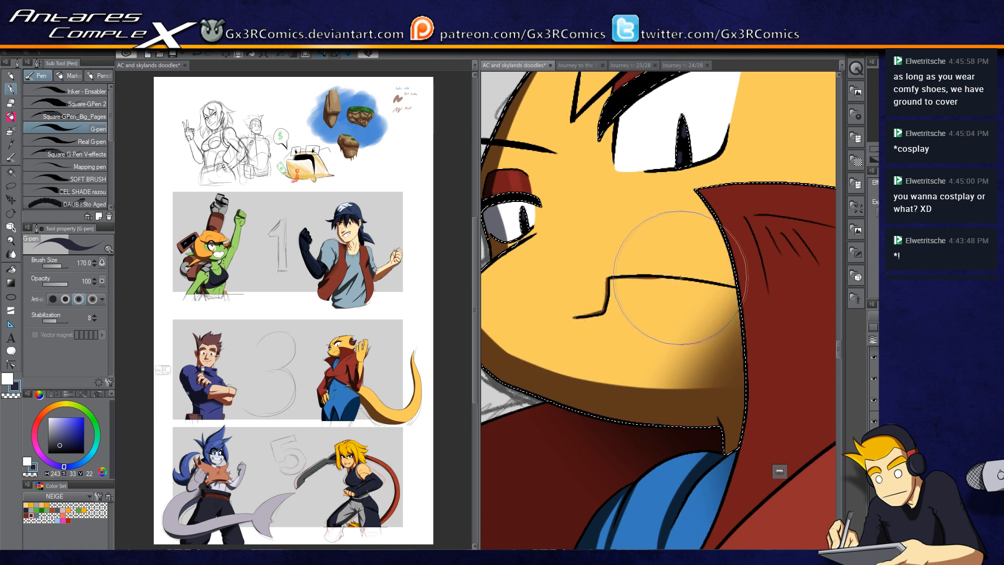
left_click_drag(715, 225, 735, 399)
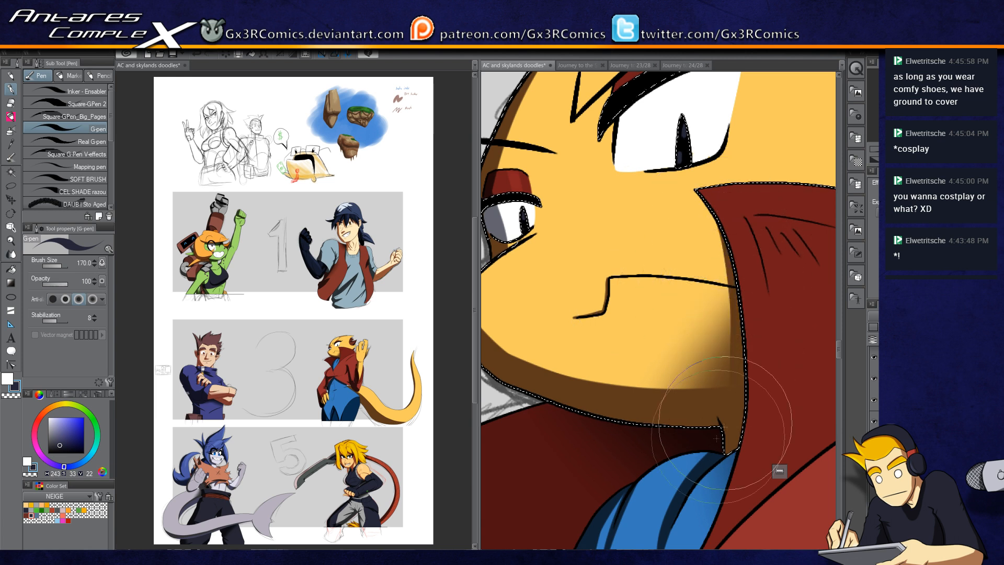
left_click_drag(707, 211, 734, 366)
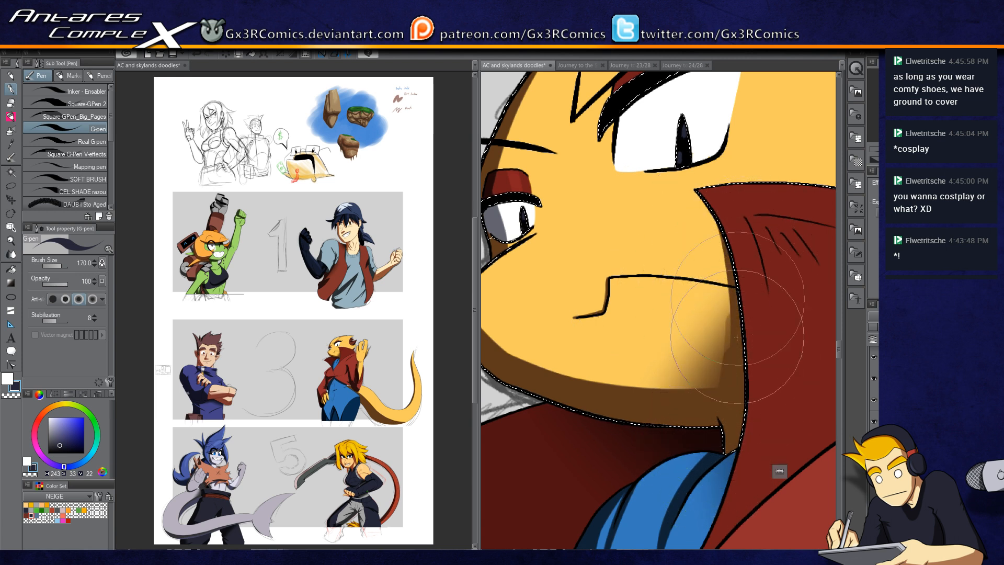
key("ctrl+z")
left_click_drag(703, 211, 717, 361)
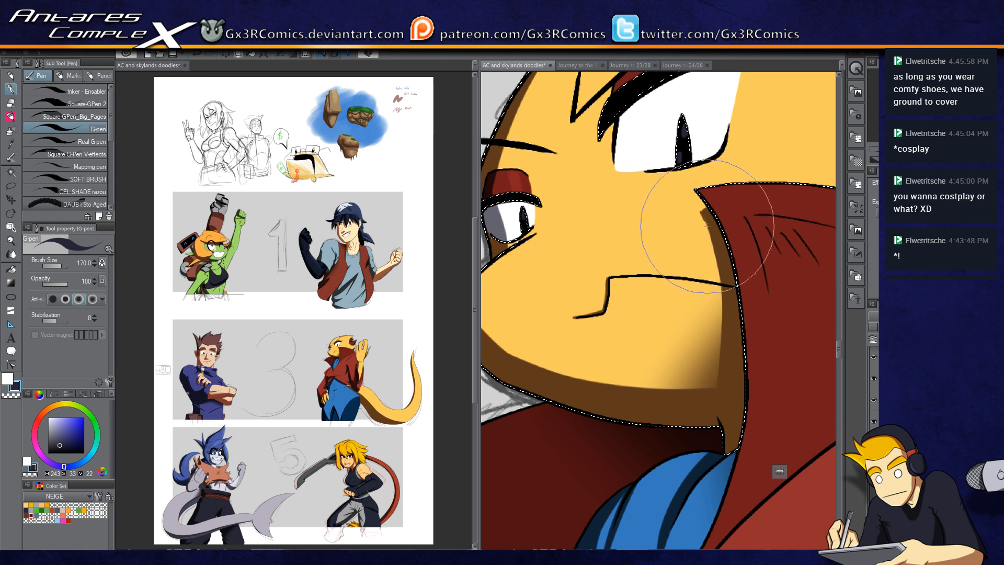
left_click(637, 278, "alt")
left_click(636, 278, "alt")
left_click_drag(606, 372, 638, 182)
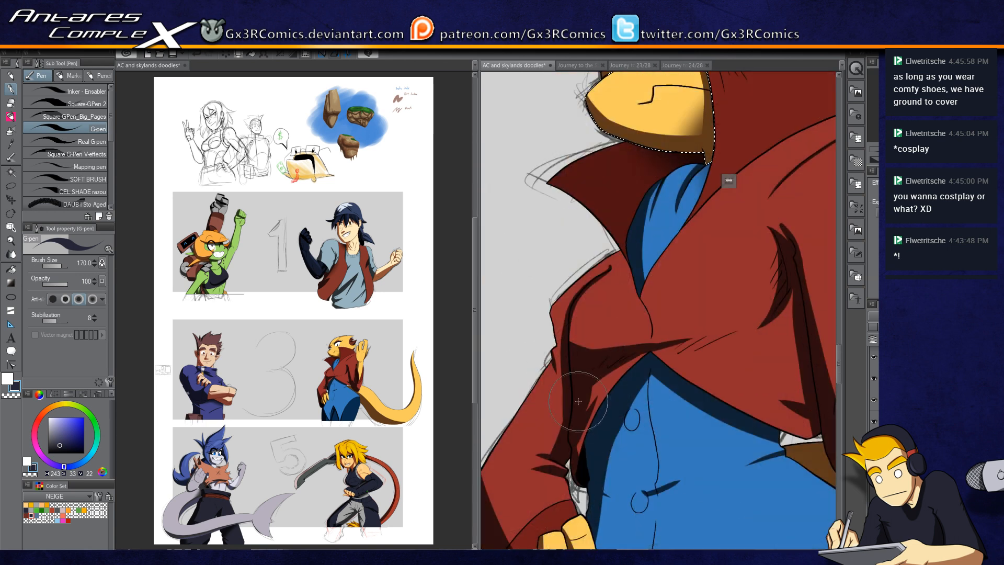
left_click(603, 354, "alt")
left_click(603, 353, "alt")
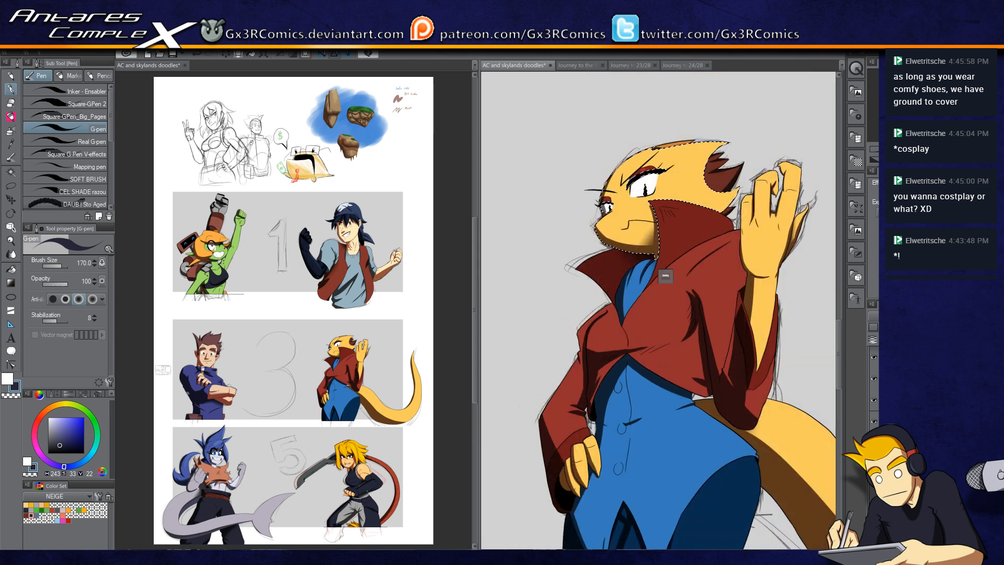
left_click_drag(635, 491, 689, 210)
scroll(668, 323, "down", 3)
left_click_drag(591, 334, 729, 250)
left_click_drag(631, 279, 600, 470)
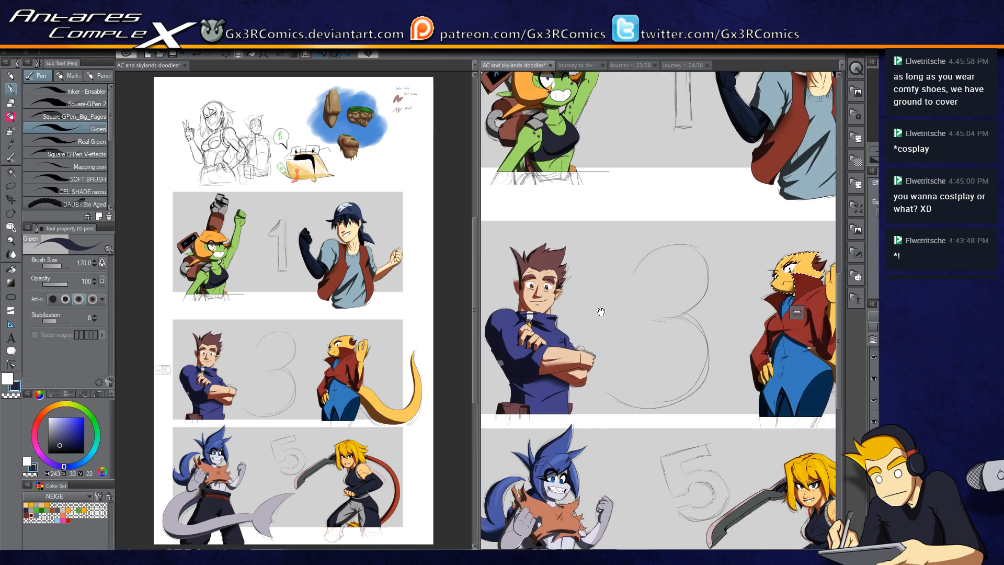
left_click_drag(598, 312, 599, 448)
left_click_drag(618, 287, 630, 382)
left_click_drag(569, 371, 608, 386)
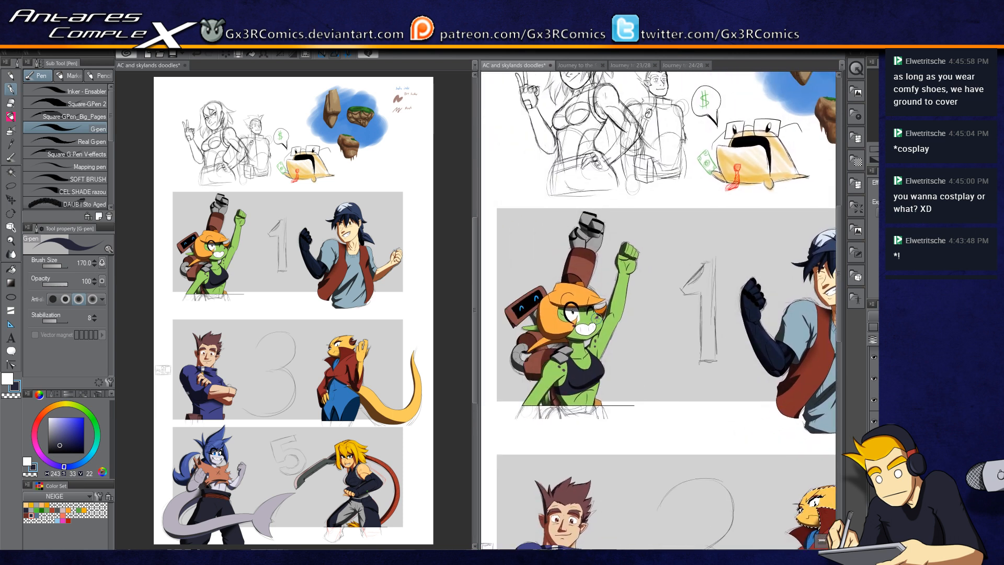
Step: Auto-select the green character's hat and shade it with SAI Marker strokes
key("w")
left_click(574, 303)
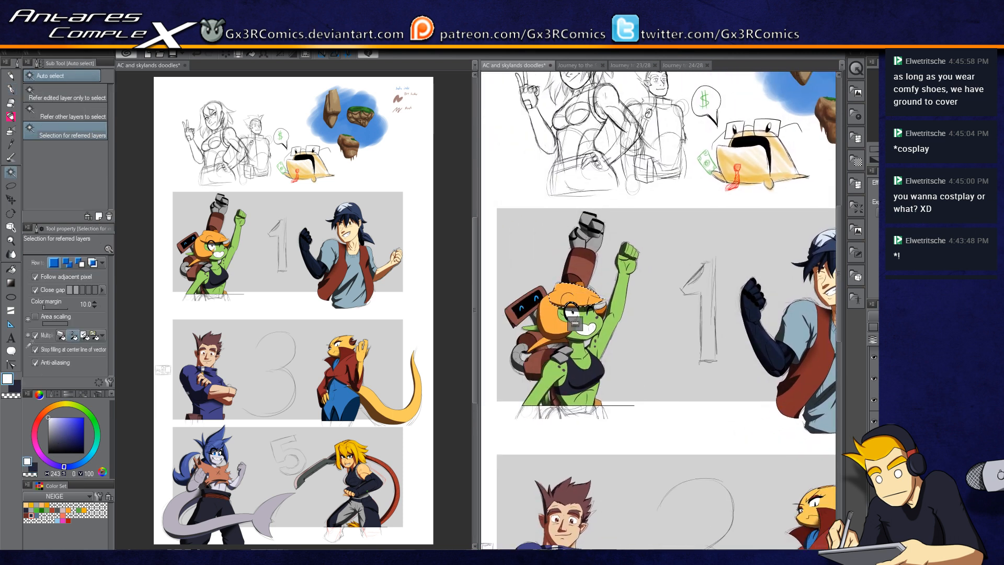
scroll(562, 298, "up", 4)
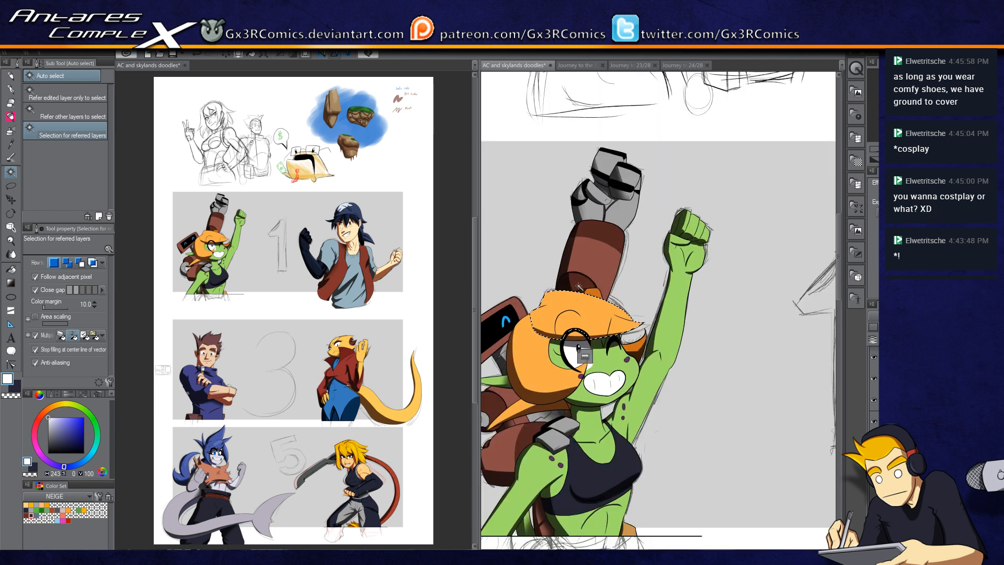
key("b")
left_click_drag(552, 300, 604, 269)
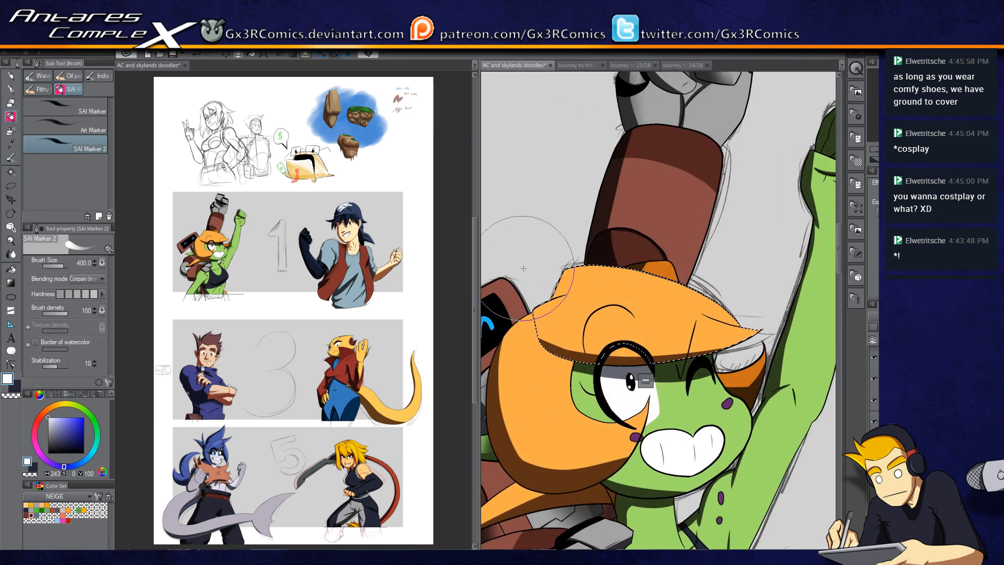
left_click_drag(543, 266, 747, 334)
left_click_drag(547, 316, 733, 345)
mouse_move(546, 308)
left_mouse_down()
mouse_move(698, 329)
mouse_move(736, 229)
left_mouse_up()
Step: Auto-select the hair and shade it with a larger SAI Marker brush
key("w")
left_click(587, 261)
key("b")
mouse_move(589, 246)
left_mouse_down()
mouse_move(591, 323)
mouse_move(650, 303)
left_mouse_up()
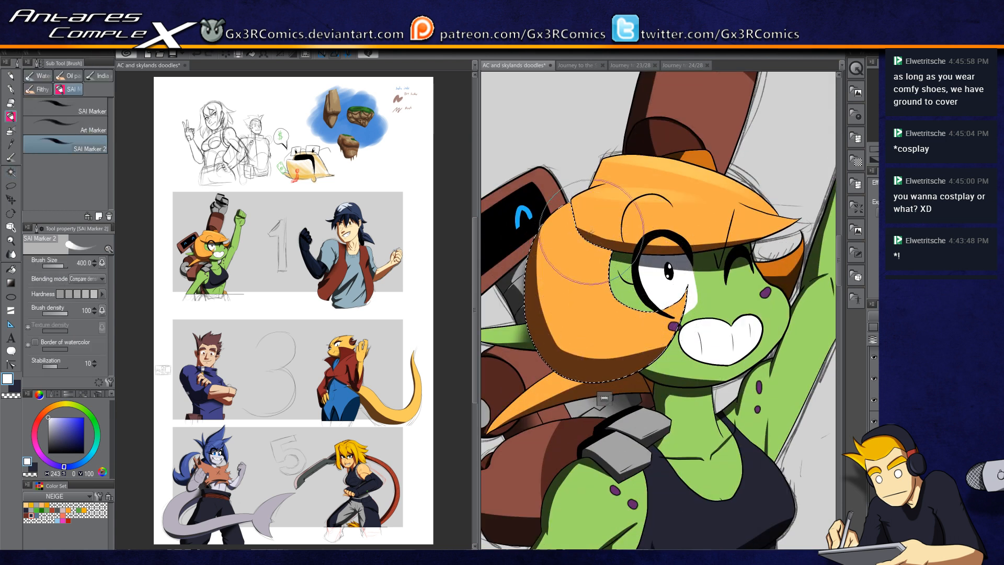
left_click_drag(590, 234, 610, 322)
key("ctrl+z")
mouse_move(610, 233)
left_mouse_down()
mouse_move(650, 270)
mouse_move(662, 342)
left_mouse_up()
key("ctrl+z")
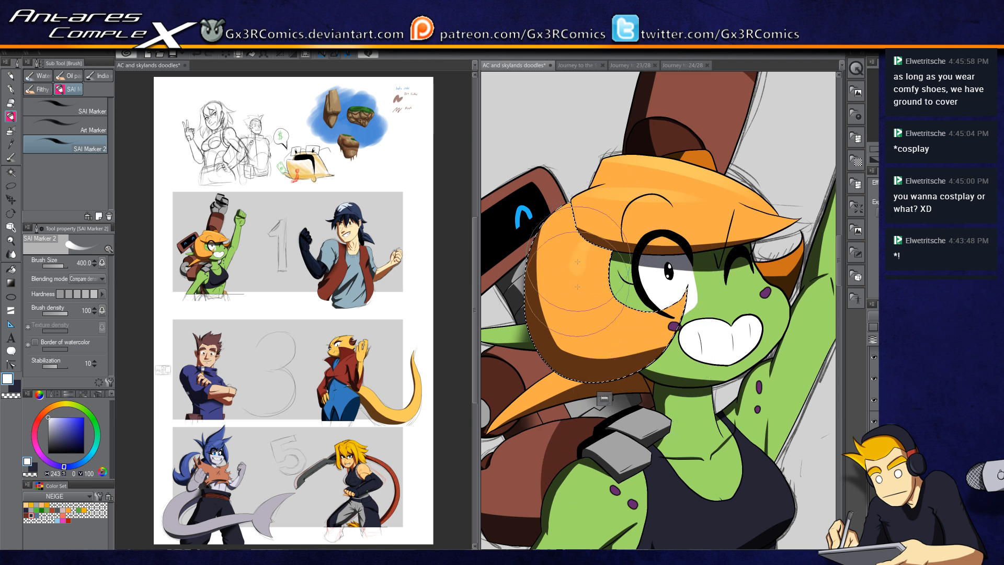
left_click_drag(594, 242, 675, 306)
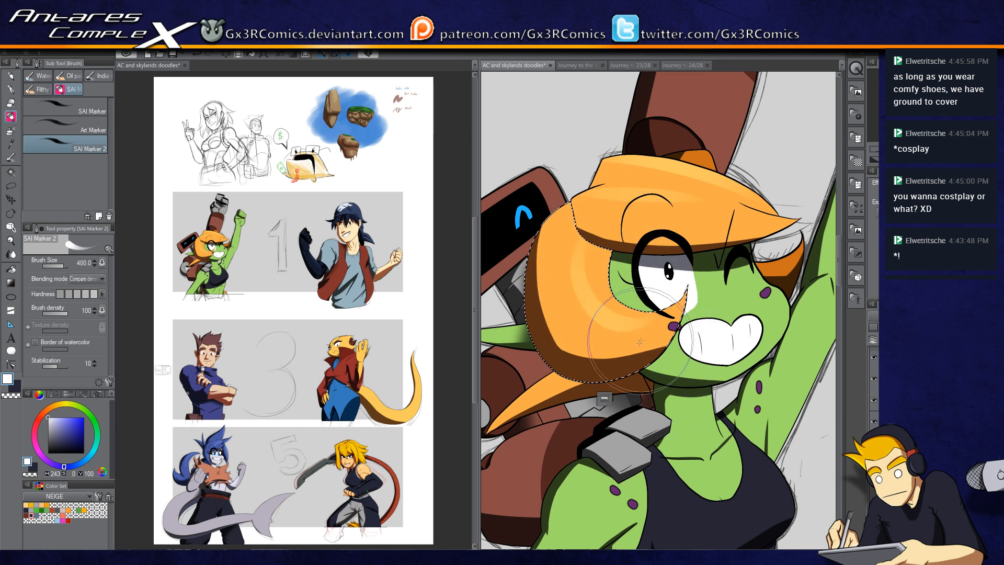
key("]")
left_click_drag(584, 230, 636, 314)
left_click_drag(562, 329, 653, 288)
Step: Auto-select the upper part of the backpack and add a SAI Marker shadow
key("w")
left_click_drag(604, 444, 602, 388)
left_click(589, 285)
key("b")
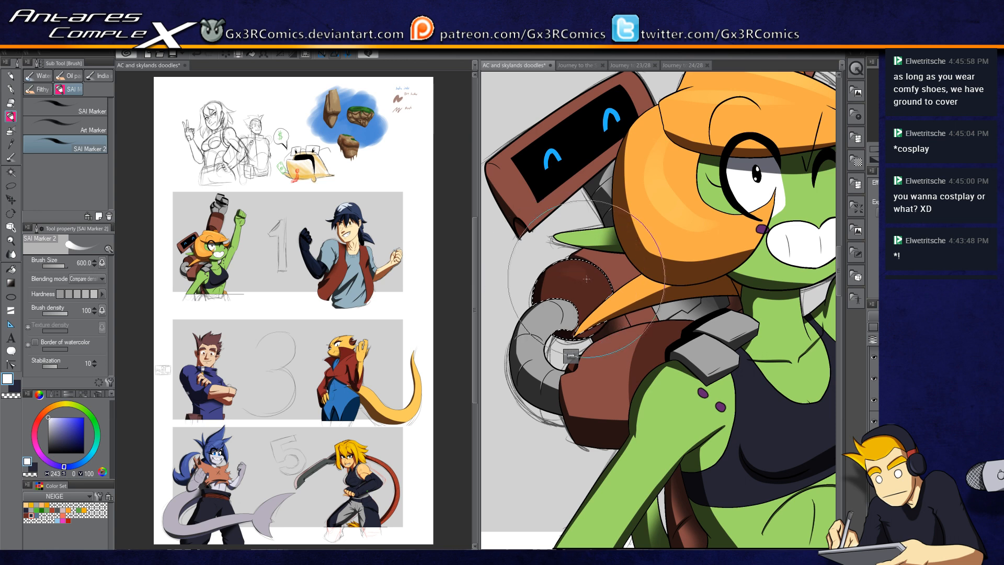
left_click_drag(605, 286, 585, 327)
Step: Auto-select the robot screen frame and shade it with the SAI Marker
key("w")
left_click(571, 207)
key("b")
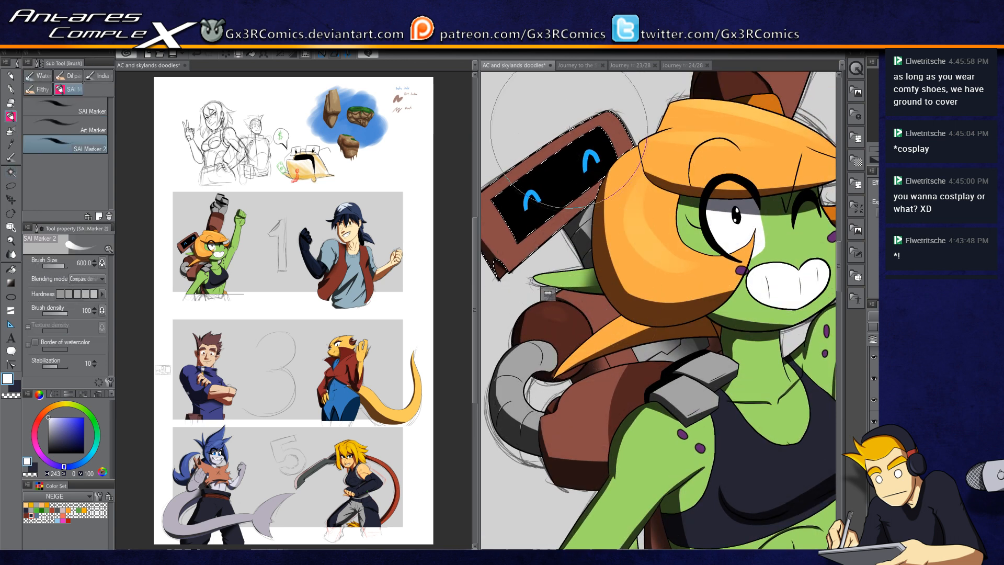
mouse_move(605, 406)
left_mouse_down()
mouse_move(590, 235)
mouse_move(576, 330)
left_mouse_up()
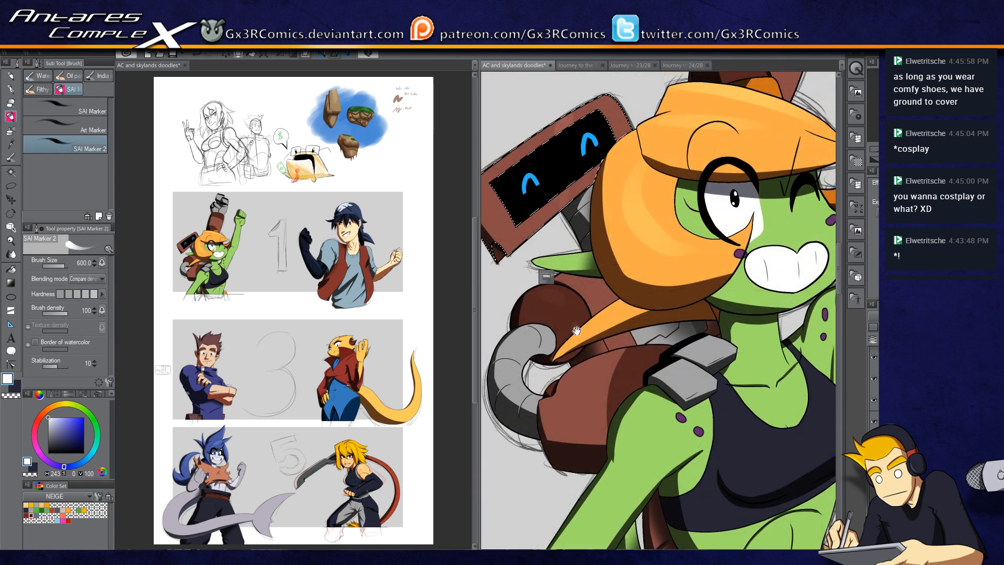
Step: Auto-select the raised arm and fist and shade them with SAI Marker strokes
key("w")
left_click(572, 413)
key("b")
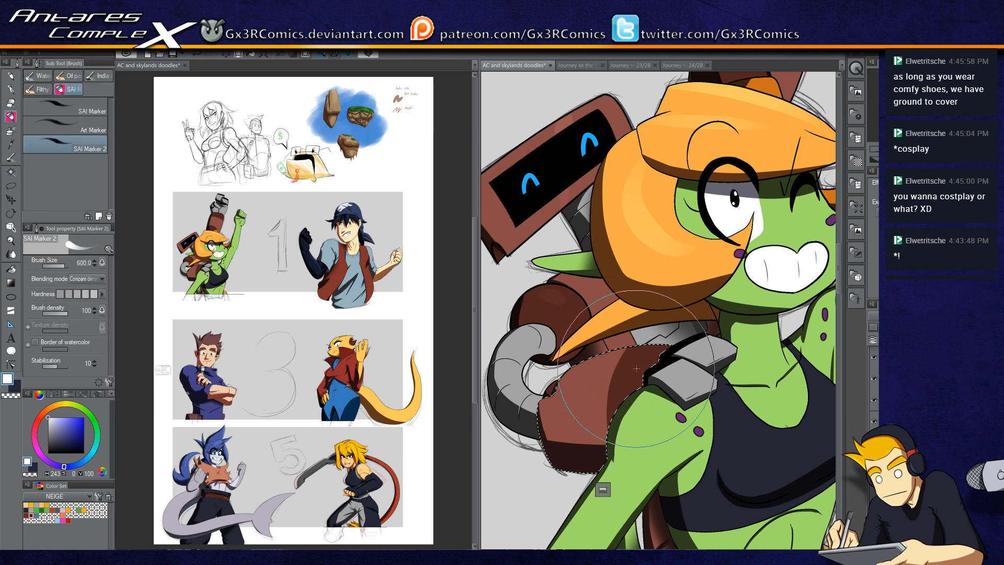
key("w")
left_click(703, 354)
key("b")
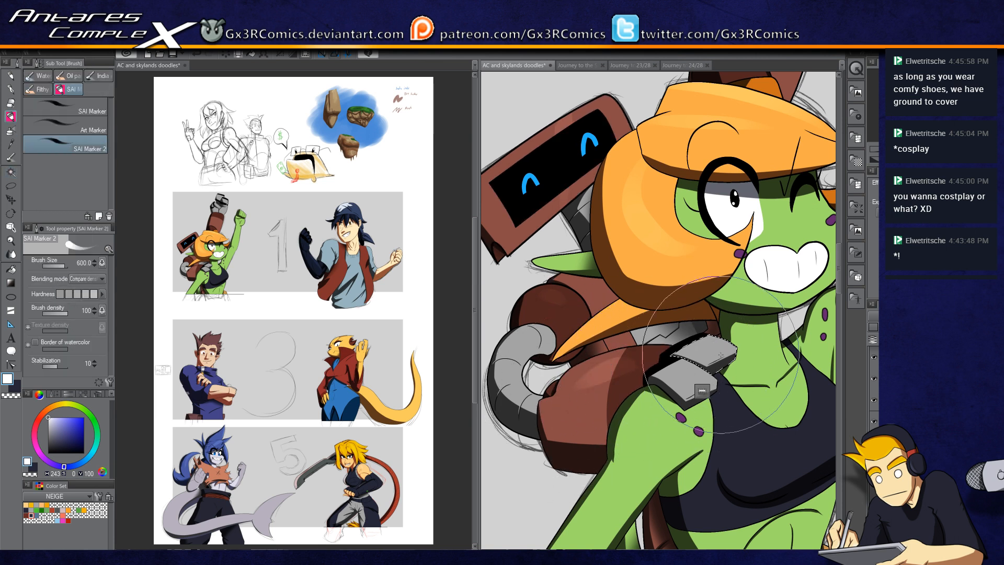
key("w")
mouse_move(703, 355)
left_mouse_down()
mouse_move(673, 383)
mouse_move(537, 388)
mouse_move(615, 378)
mouse_move(654, 266)
mouse_move(587, 378)
mouse_move(591, 429)
left_mouse_up()
left_click(686, 370)
key("b")
left_click_drag(657, 230, 632, 277)
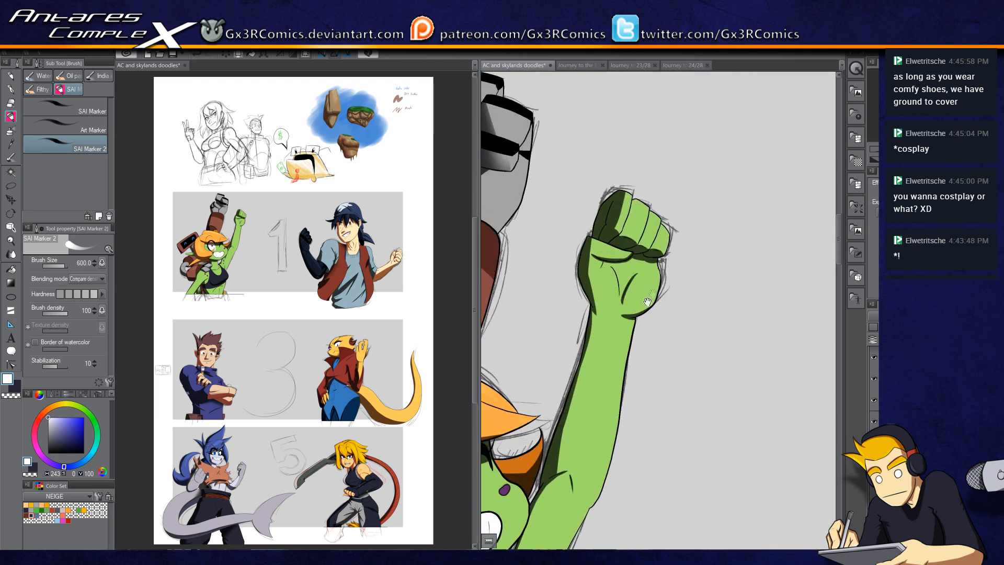
left_click_drag(655, 408, 635, 267)
left_click_drag(615, 439, 647, 292)
mouse_move(648, 376)
left_mouse_down()
mouse_move(658, 291)
mouse_move(759, 272)
mouse_move(486, 452)
left_mouse_up()
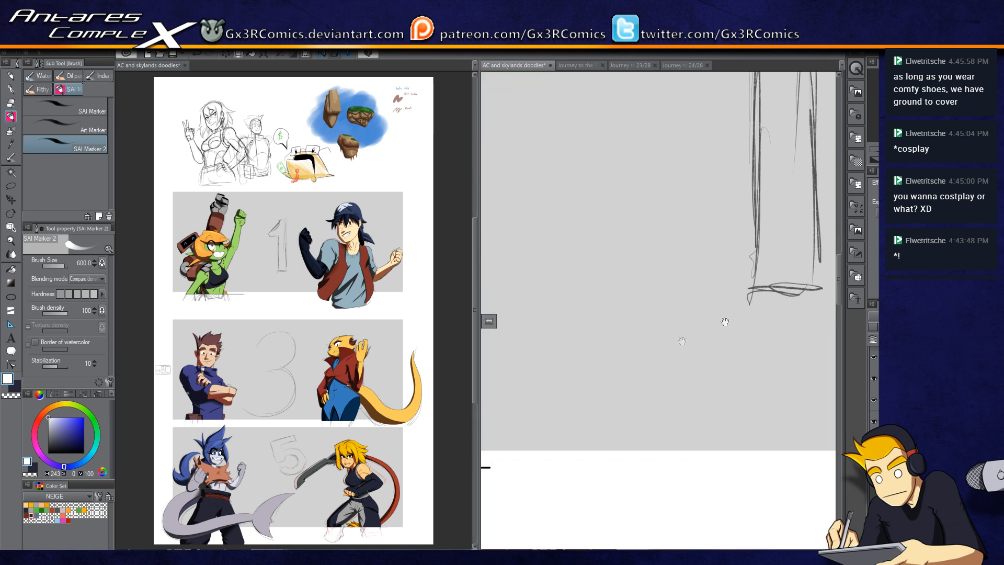
Step: Save the doodle sheet and switch to the 'Journey to the Skyline' 24/28 page
left_click_drag(724, 321, 500, 490)
scroll(684, 359, "down", 7)
left_click_drag(729, 434, 701, 236)
left_click_drag(669, 418, 659, 324)
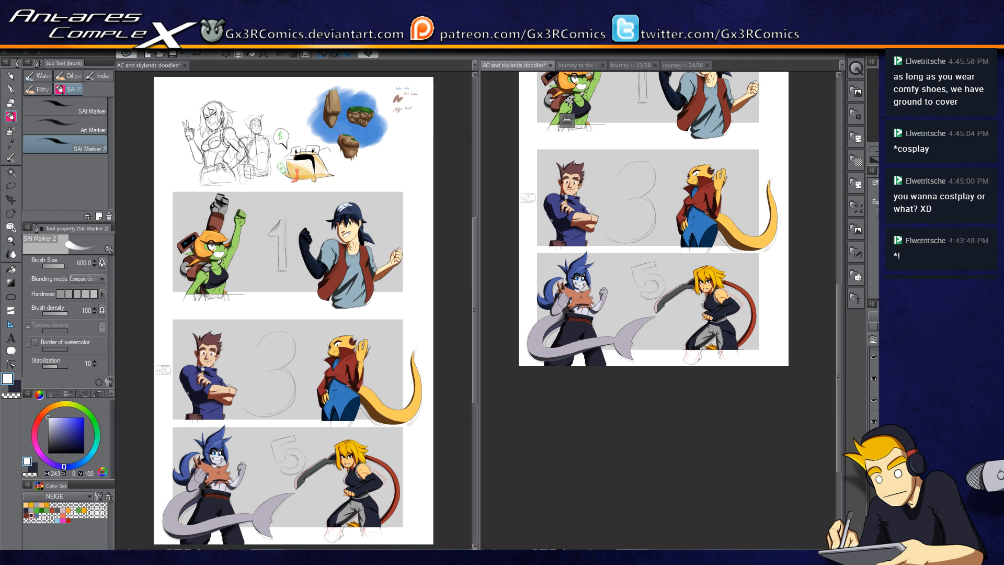
key("ctrl+s")
left_click(697, 68)
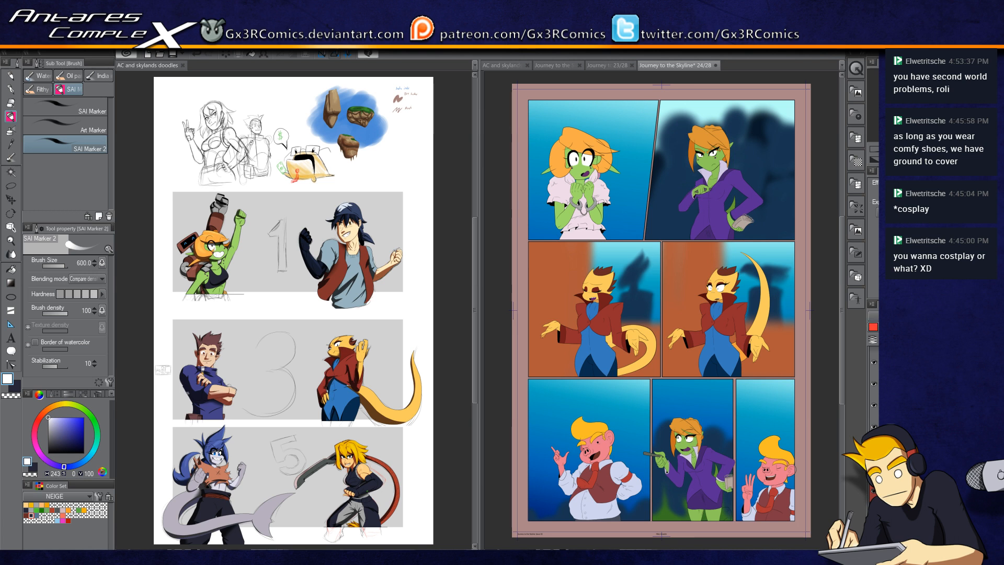
Step: Auto-select the green character's neck in the second panel and paint a shadow under her chin with the G-pen at size 250
left_click_drag(714, 164, 683, 237)
key("w")
left_click(685, 245)
scroll(695, 230, "up", 2)
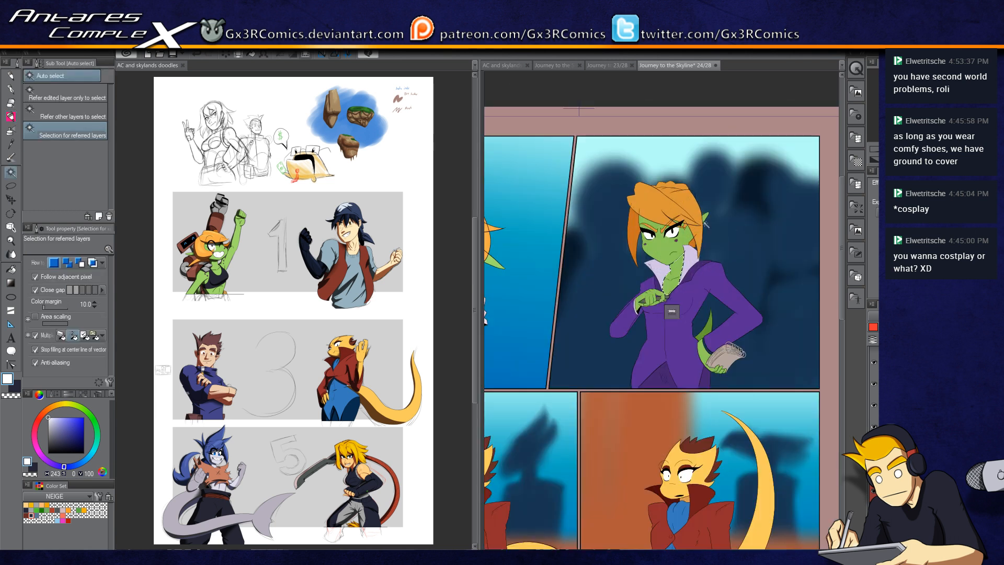
scroll(706, 224, "up", 5)
key("p")
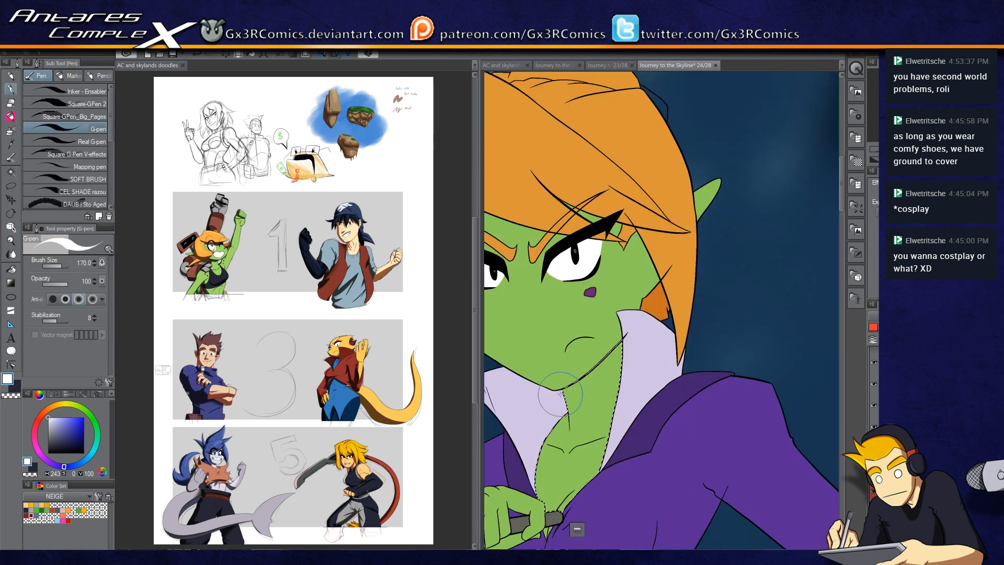
mouse_move(555, 384)
left_mouse_down()
mouse_move(631, 345)
mouse_move(703, 284)
mouse_move(667, 444)
mouse_move(665, 339)
left_mouse_up()
key("x")
key("bracketright")
key("bracketright")
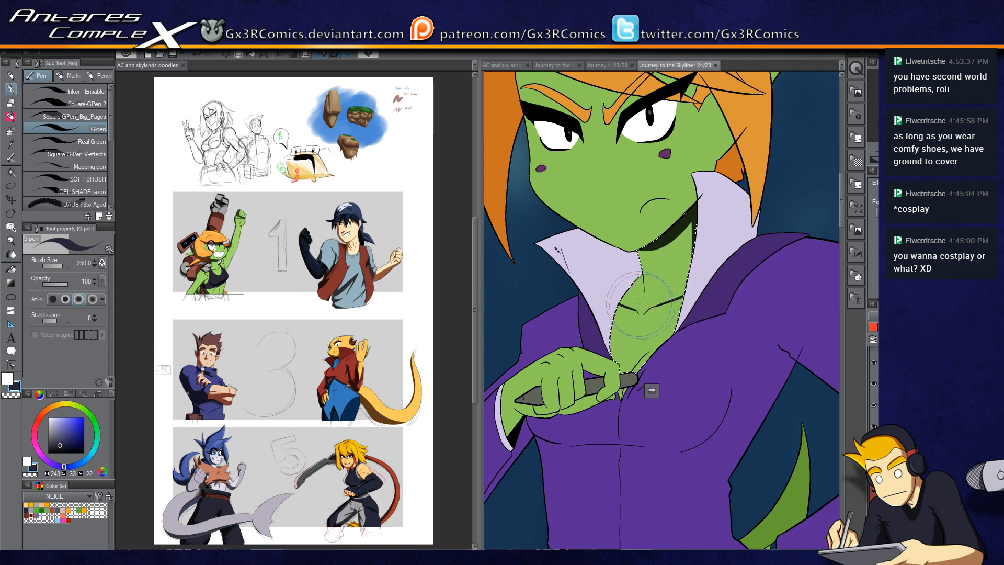
scroll(638, 283, "up", 2)
mouse_move(637, 261)
left_mouse_down()
mouse_move(605, 321)
mouse_move(634, 264)
mouse_move(606, 322)
left_mouse_up()
left_click_drag(648, 266, 611, 323)
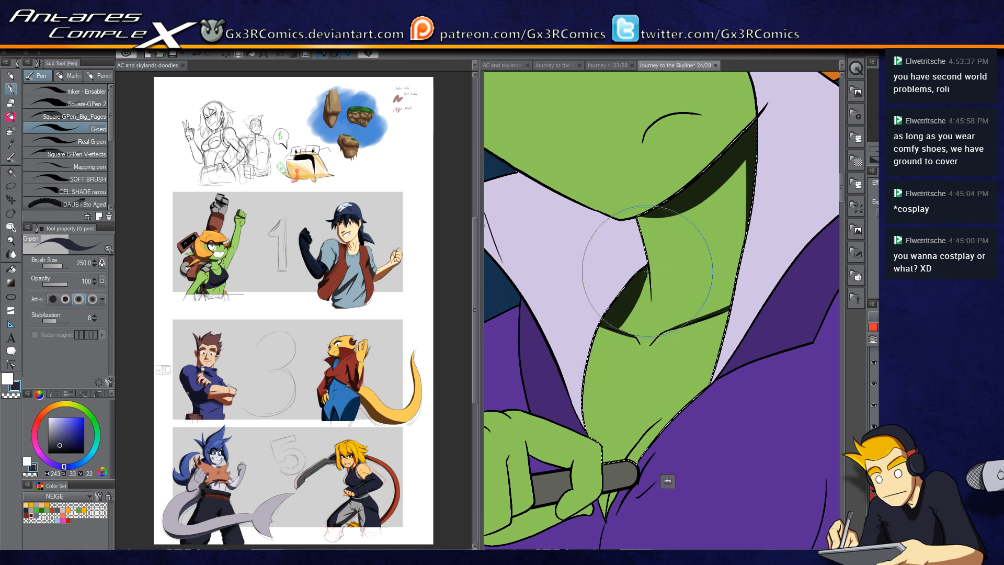
mouse_move(630, 354)
left_mouse_down()
mouse_move(618, 278)
mouse_move(575, 364)
left_mouse_up()
key("ctrl+z")
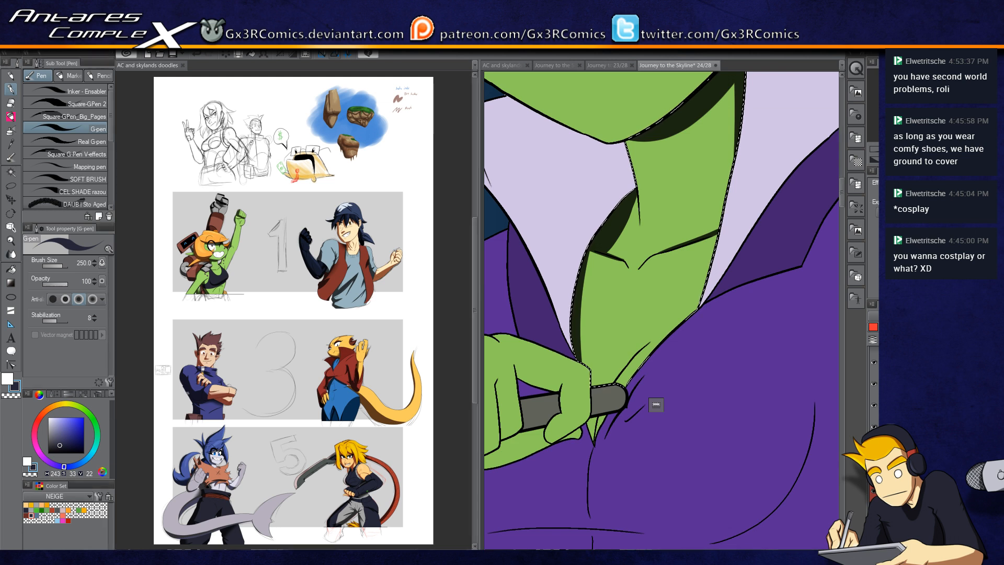
Step: Auto-select the chest inside her open collar and shade it with G-pen strokes, redoing one stroke
key("w")
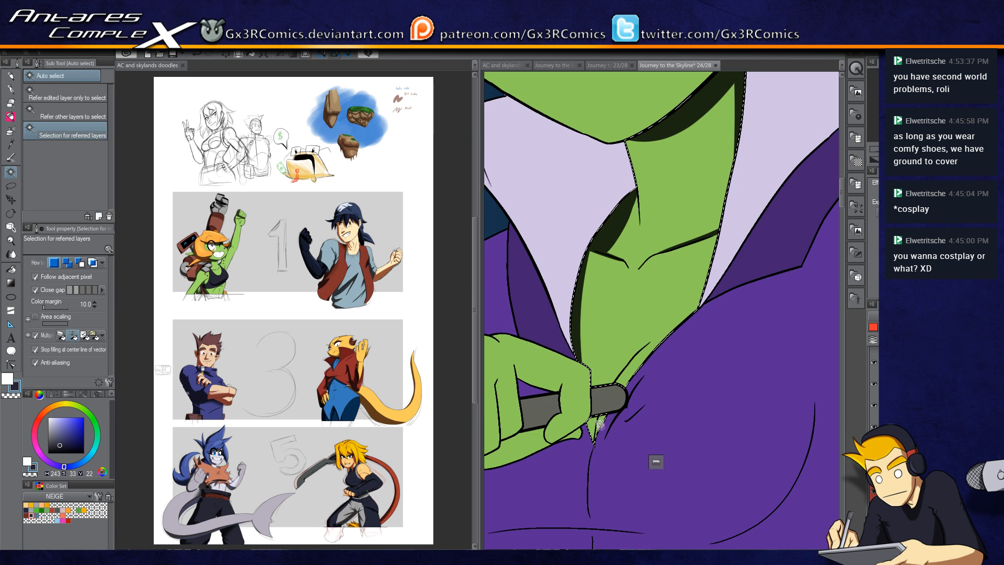
key("p")
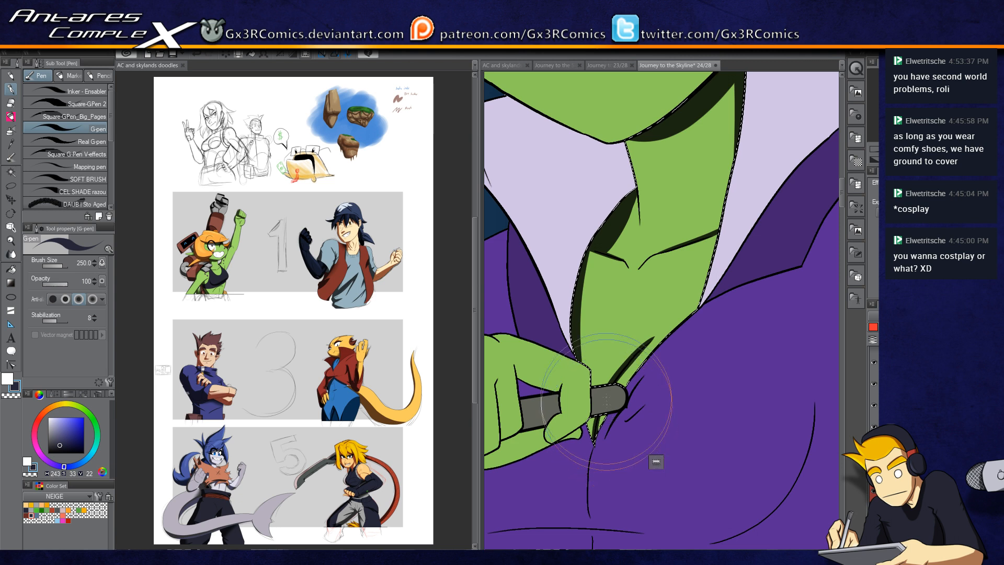
left_click_drag(608, 206, 665, 262)
key("w")
left_click(663, 235)
key("p")
left_click_drag(686, 203, 595, 258)
mouse_move(693, 241)
left_mouse_down()
mouse_move(645, 269)
mouse_move(681, 194)
left_mouse_up()
key("ctrl+z")
left_click_drag(735, 219, 617, 356)
left_click_drag(637, 283, 659, 382)
key("w")
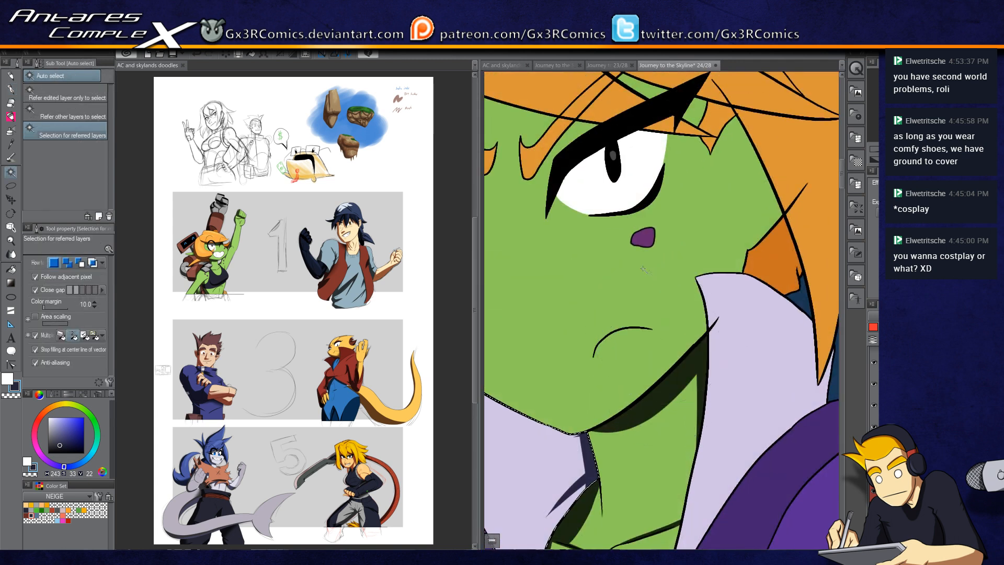
Step: Auto-select the hair strand beside her face and shade it with G-pen strokes, retrying the stroke twice
scroll(672, 195, "down", 3)
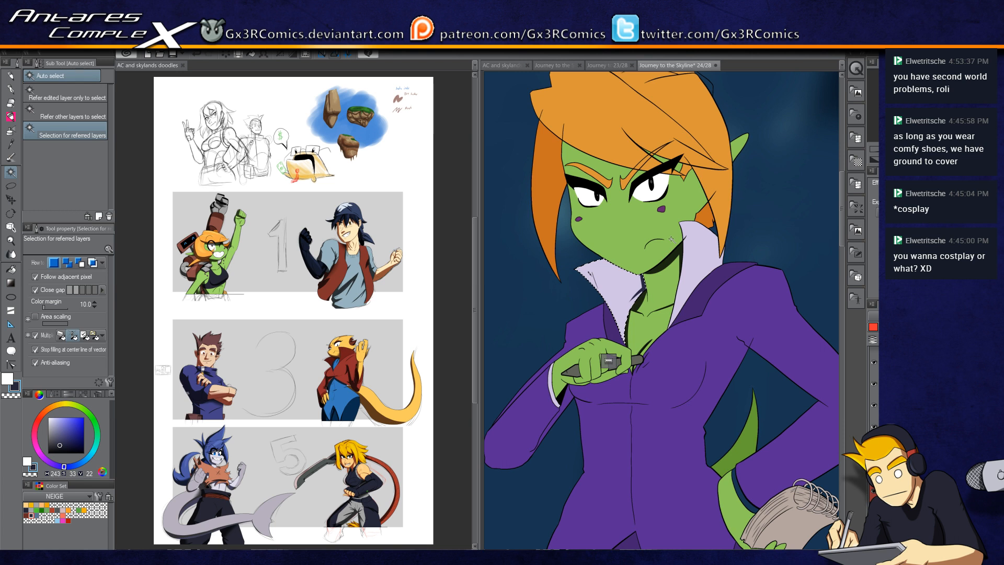
left_click(546, 209)
key("p")
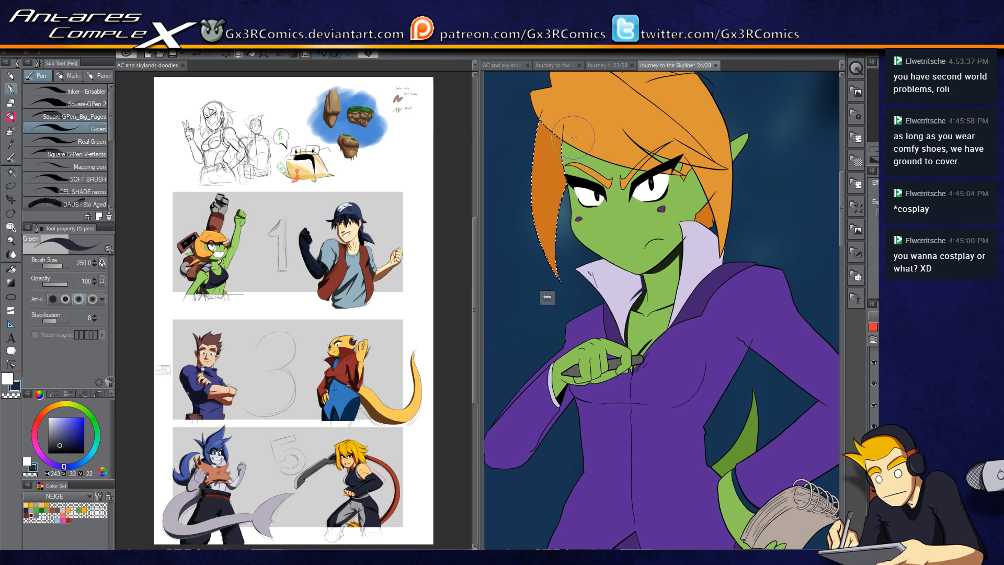
left_click_drag(569, 158, 563, 255)
key("ctrl+z")
left_click_drag(574, 131, 566, 274)
key("ctrl+z")
mouse_move(576, 140)
left_mouse_down()
mouse_move(567, 242)
mouse_move(553, 201)
left_mouse_up()
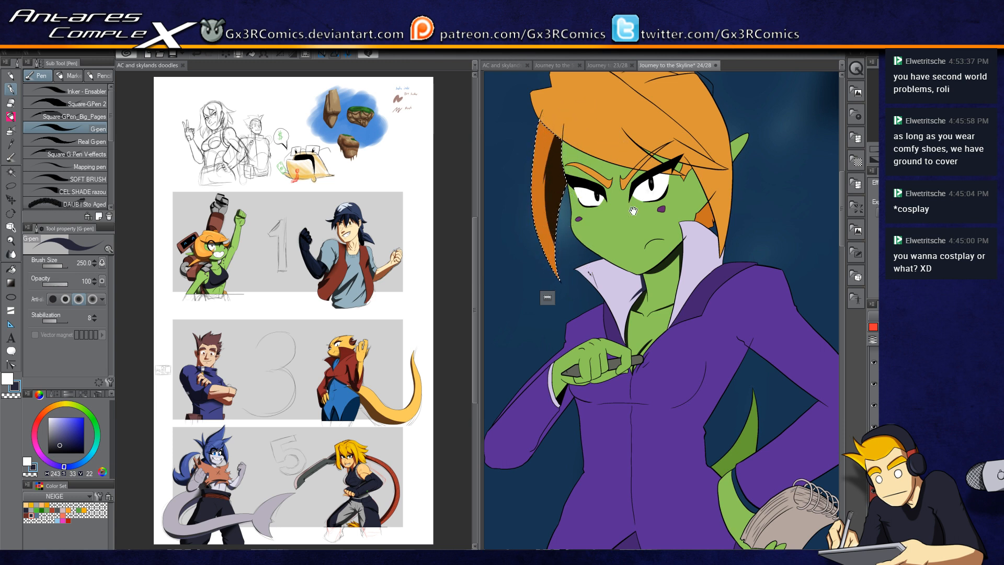
left_click_drag(633, 210, 588, 256)
Step: Auto-select the top of her hair and switch to the G-pen to shade it
key("w")
left_click(600, 209)
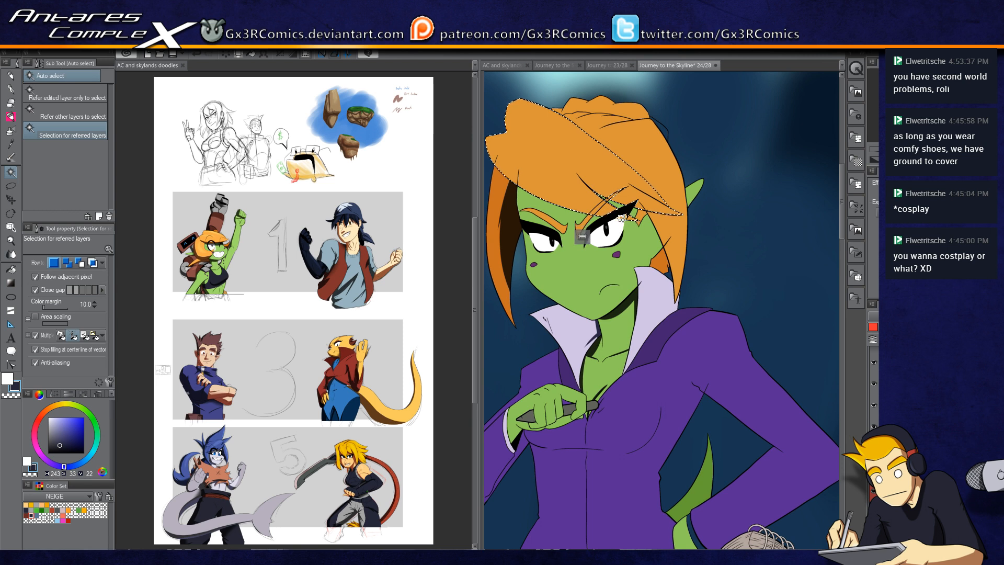
scroll(621, 218, "up", 2)
key("p")
scroll(628, 268, "down", 2)
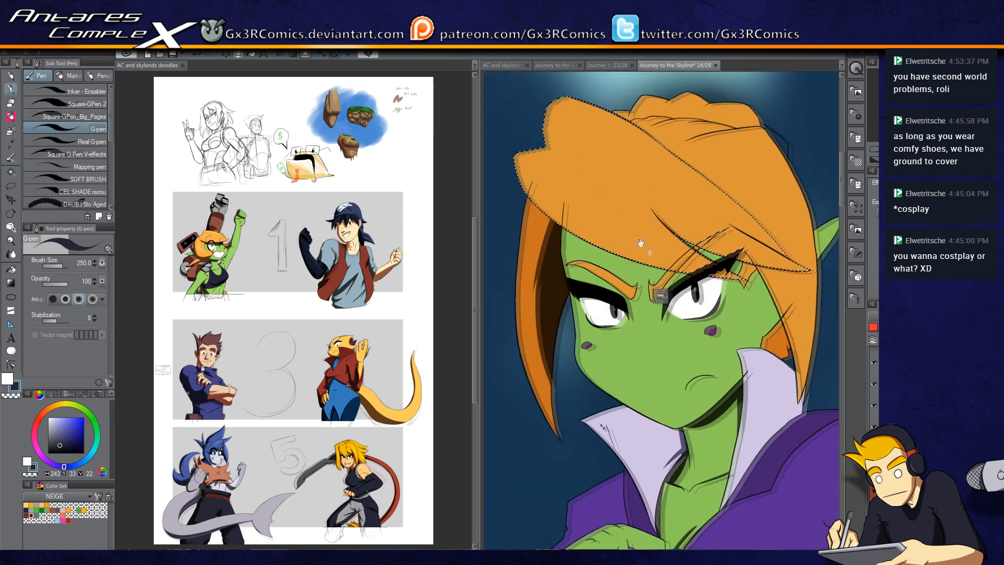
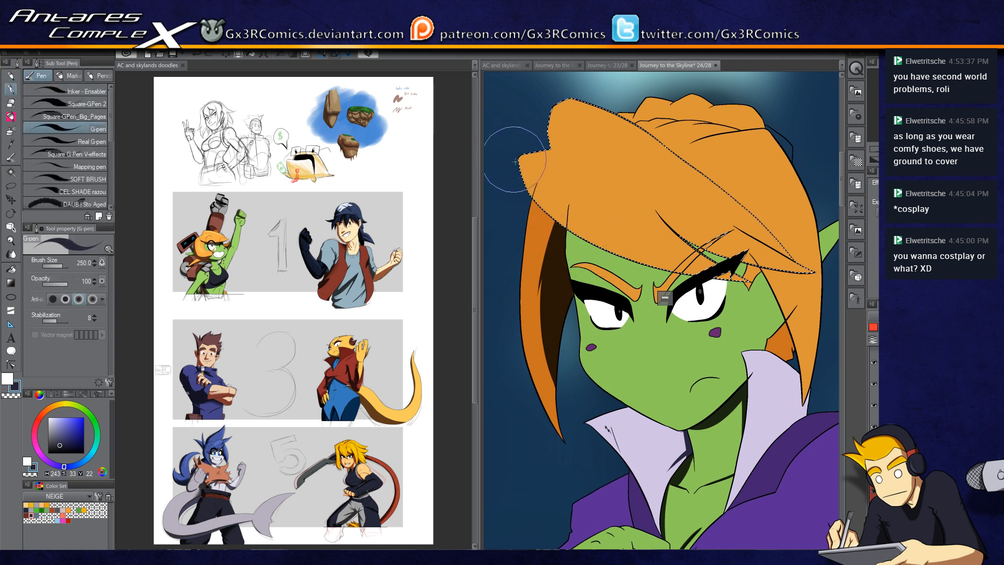
Step: Paint a darker shadow across the selected hair area
left_click_drag(494, 138, 627, 254)
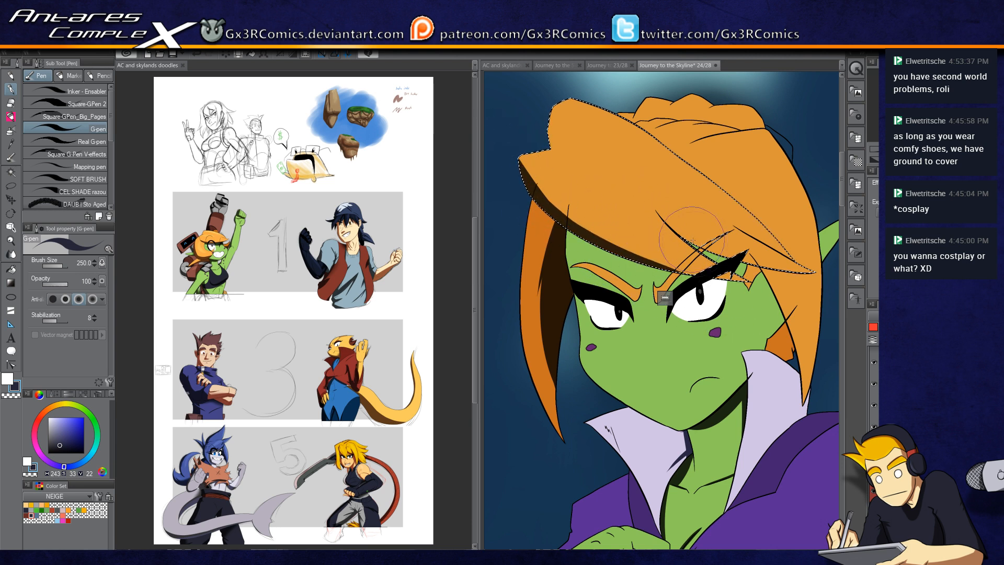
key("w")
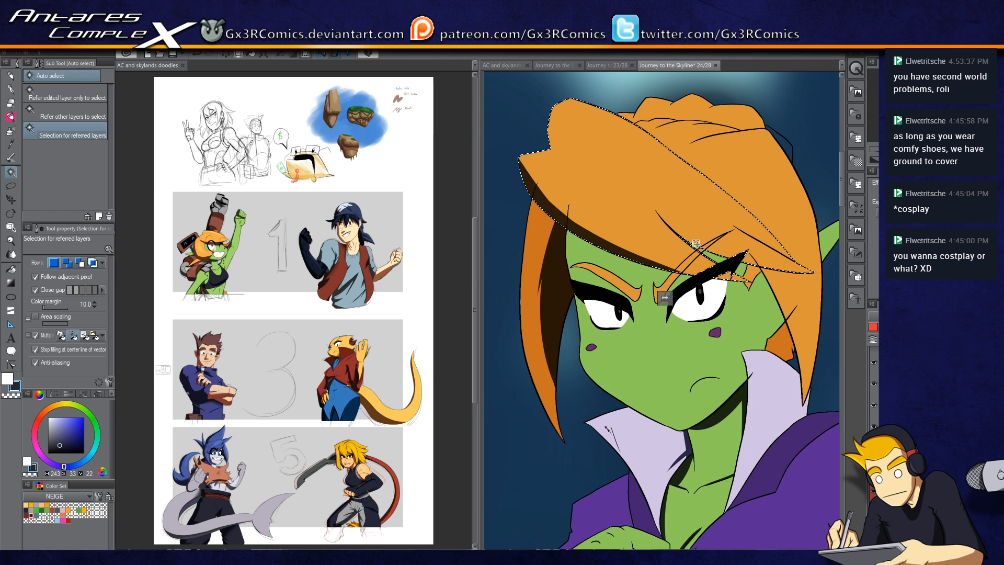
key("p")
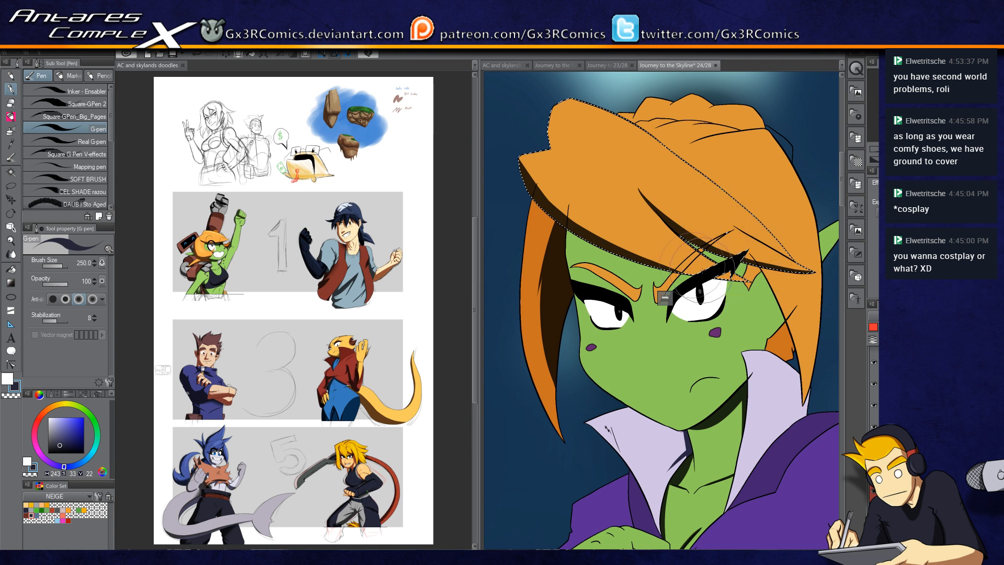
Step: Add a shadow stroke along the hair fringe above the eyes
scroll(665, 298, "up", 2)
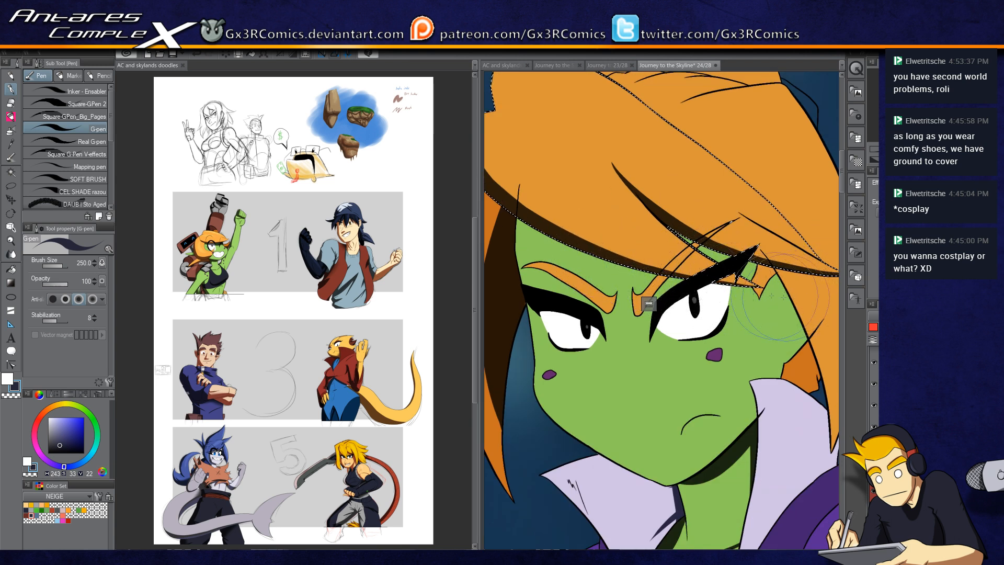
left_click_drag(614, 211, 688, 212)
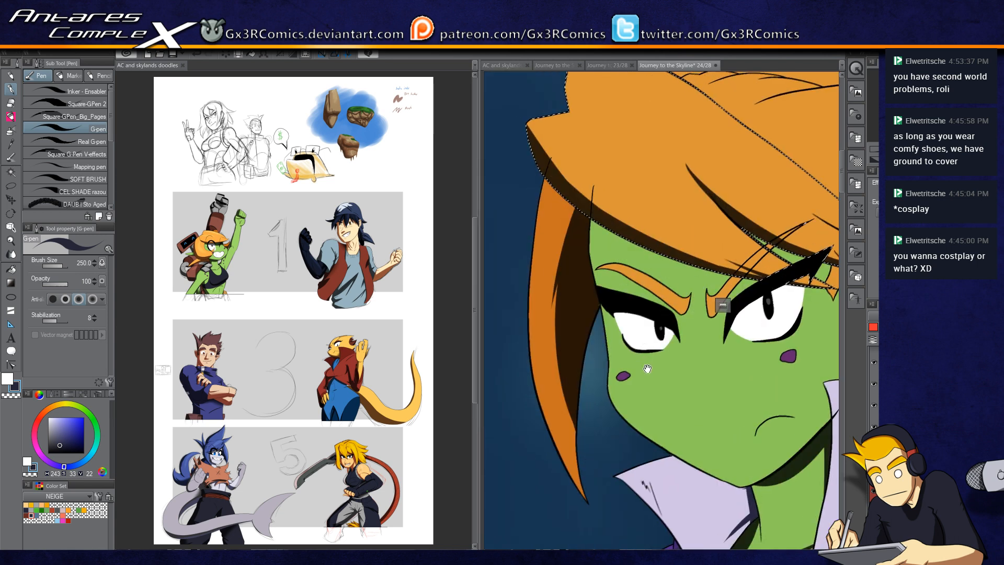
left_click_drag(644, 337, 628, 297)
key("w")
left_click(574, 268)
key("p")
key("ctrl+d")
Step: Touch up the collar outline where it meets the neck using the pen and eraser
left_click_drag(702, 411, 646, 323)
left_click_drag(578, 352, 605, 392)
scroll(613, 339, "up", 3)
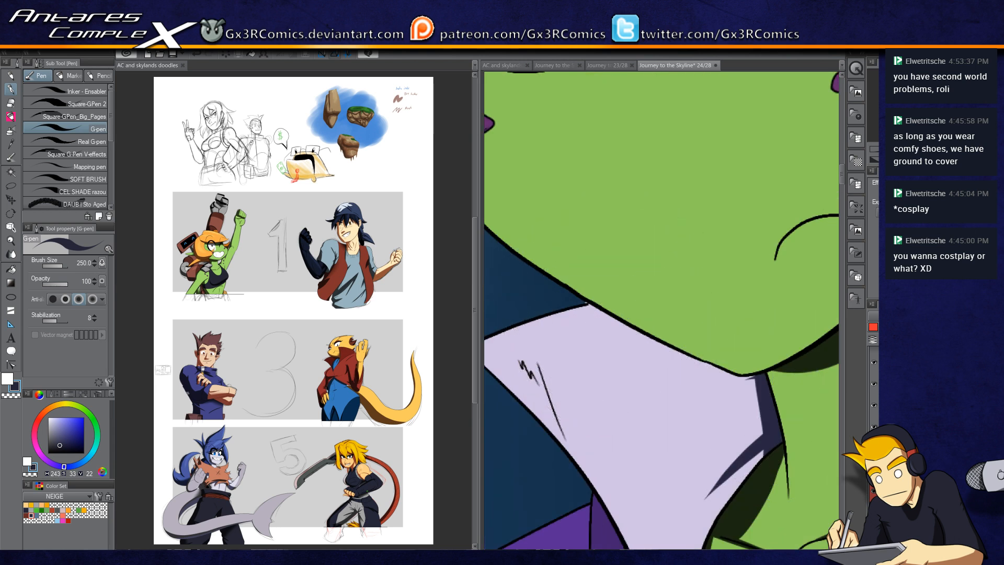
key("y")
left_click_drag(587, 304, 613, 300)
key("p")
key("e")
left_click(613, 301)
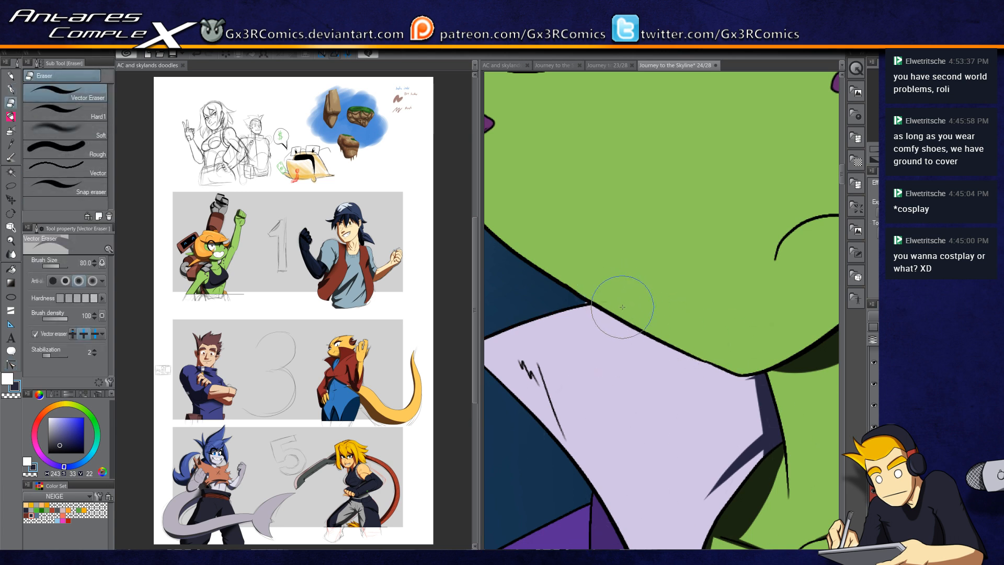
key("p")
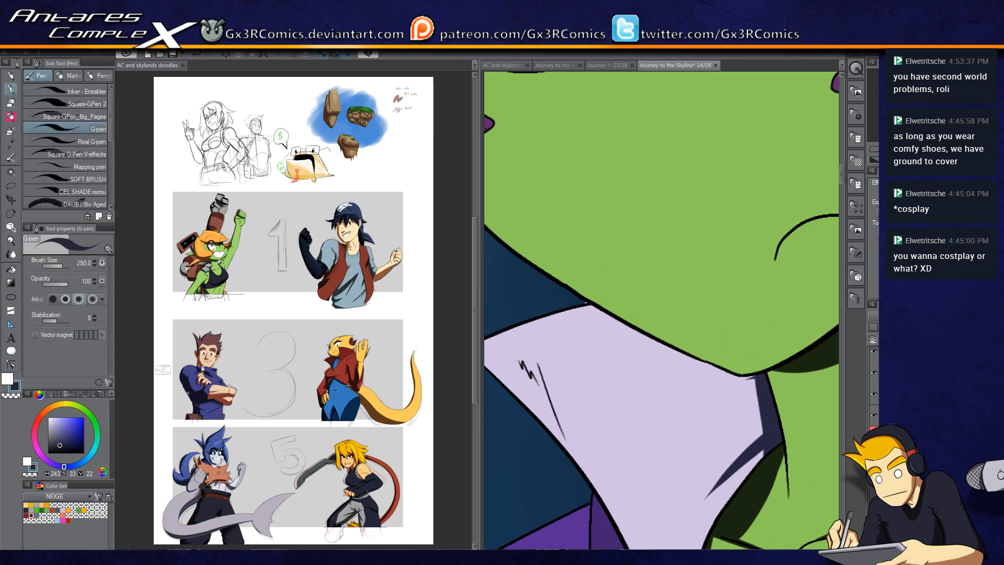
key("e")
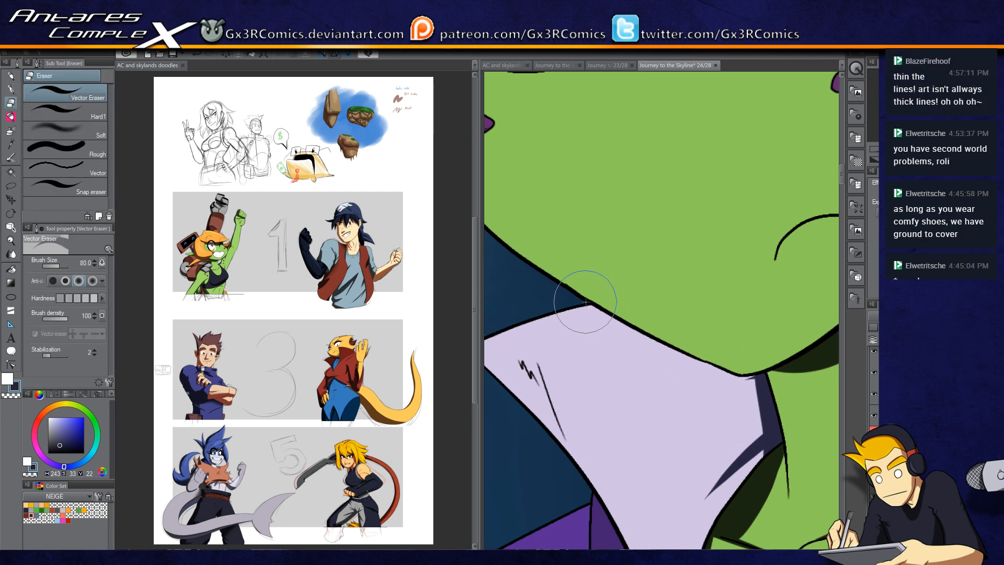
key("p")
scroll(680, 345, "down", 3)
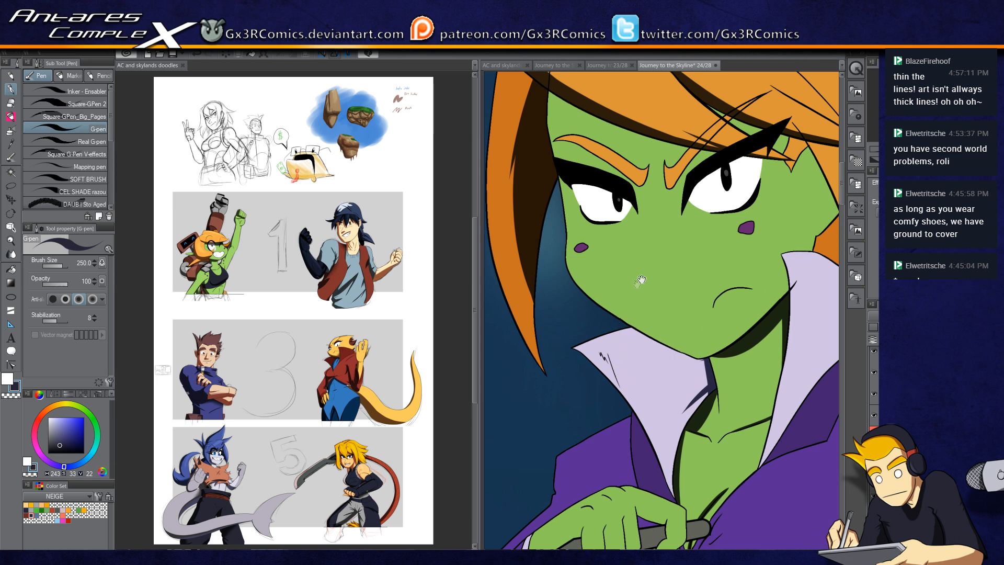
Step: Select the face skin and paint shadow beneath the hair fringe
left_click_drag(641, 278, 638, 326)
left_click(923, 394)
left_click(923, 436)
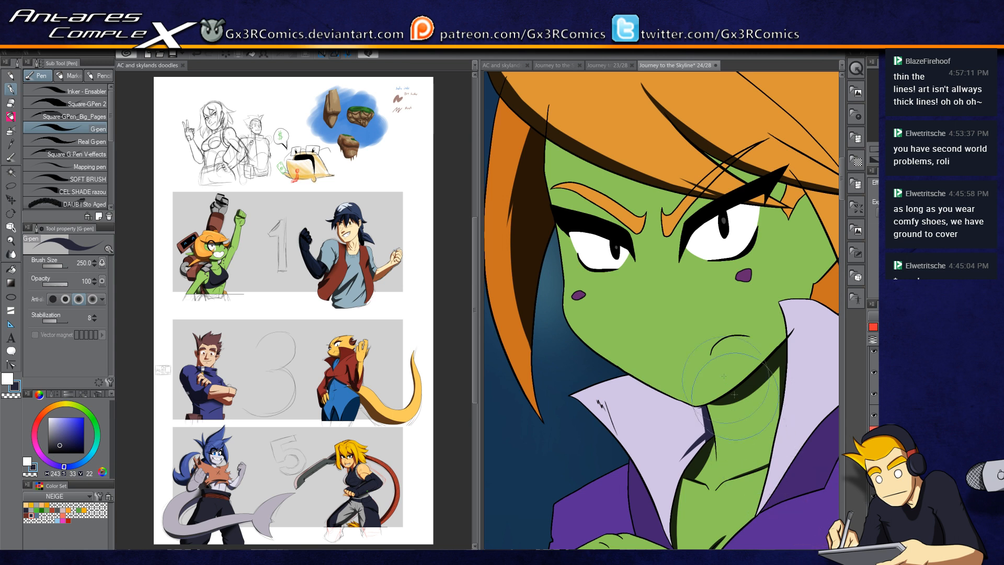
left_click_drag(620, 193, 609, 250)
key("w")
left_click(609, 250)
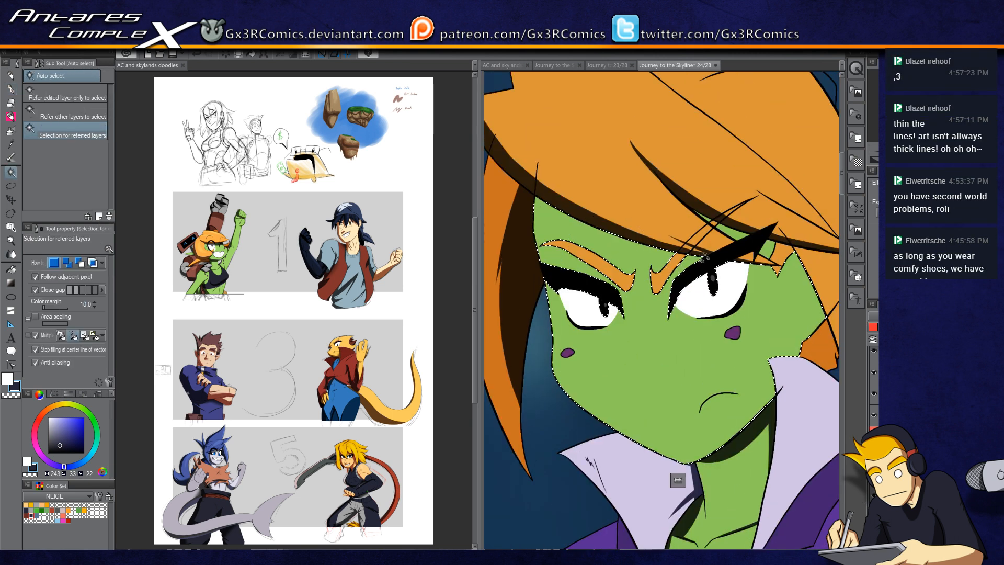
left_click(712, 222, "shift")
key("p")
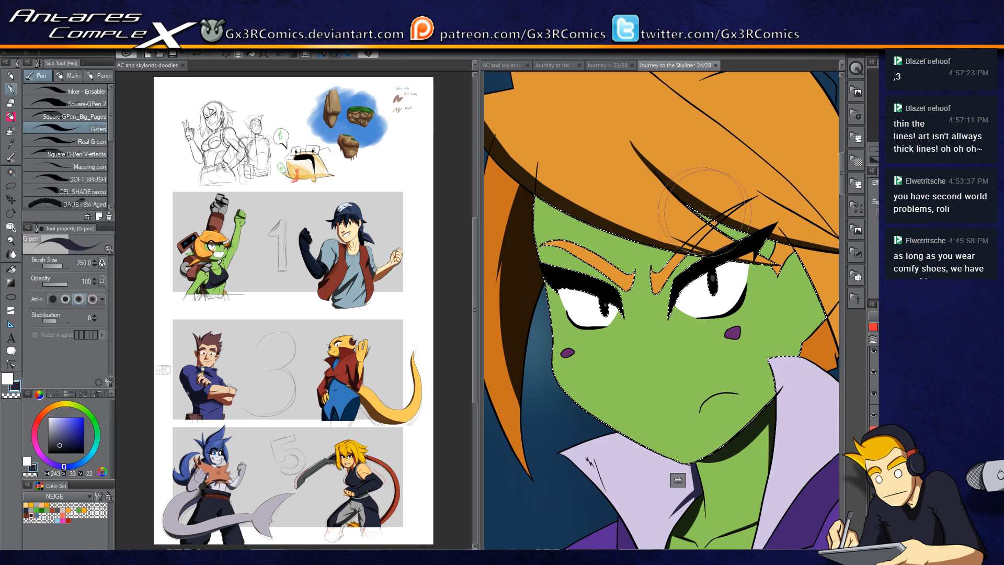
mouse_move(687, 203)
left_mouse_down()
mouse_move(633, 207)
mouse_move(729, 251)
left_mouse_up()
left_click_drag(557, 193, 673, 256)
Step: Extend the face shadow across the forehead and down the cheek
key("w")
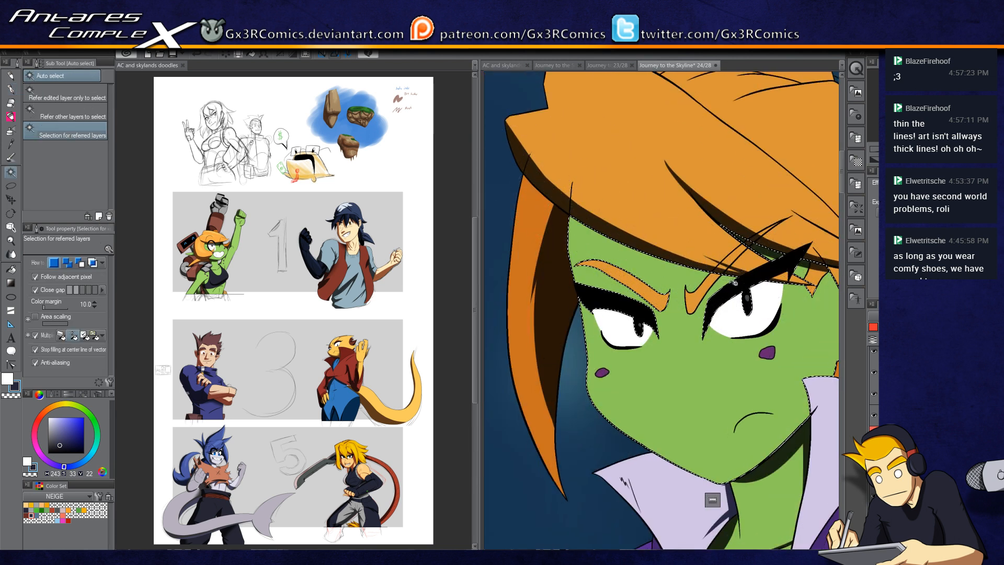
key("p")
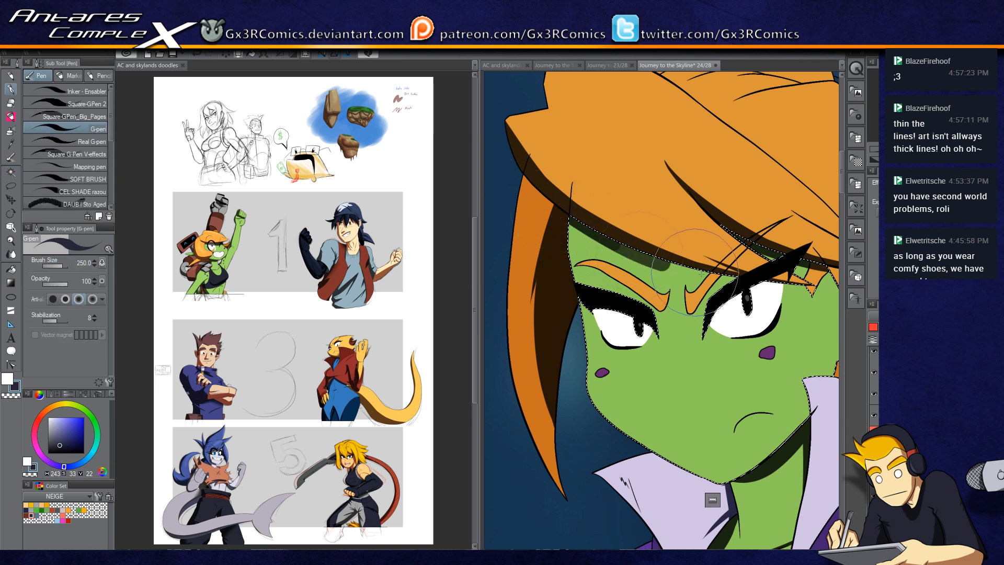
mouse_move(531, 186)
left_mouse_down()
mouse_move(679, 238)
mouse_move(771, 244)
left_mouse_up()
left_click_drag(702, 289, 584, 219)
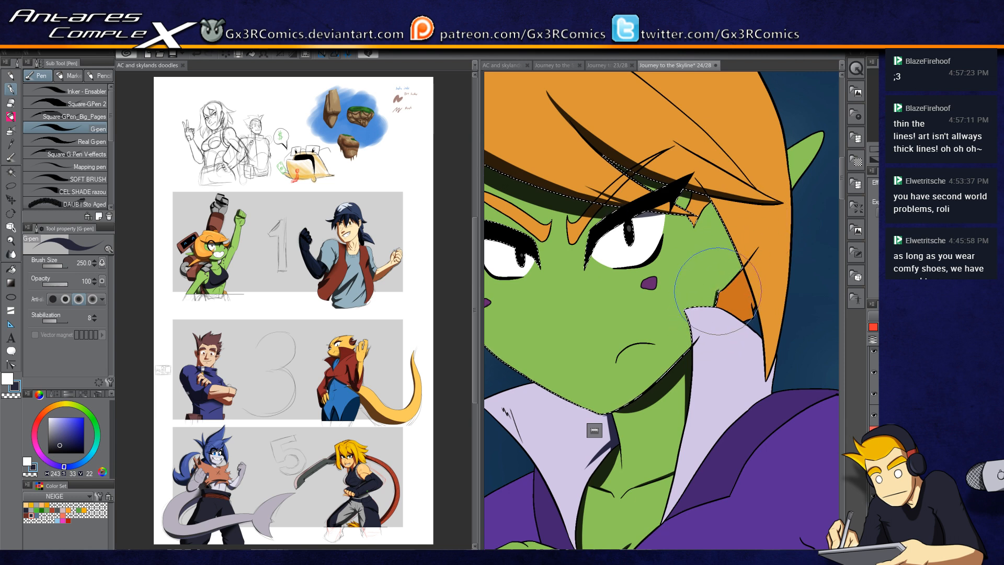
Step: Select the hair lock at the side of the face and shade it
key("w")
left_click(744, 233)
key("p")
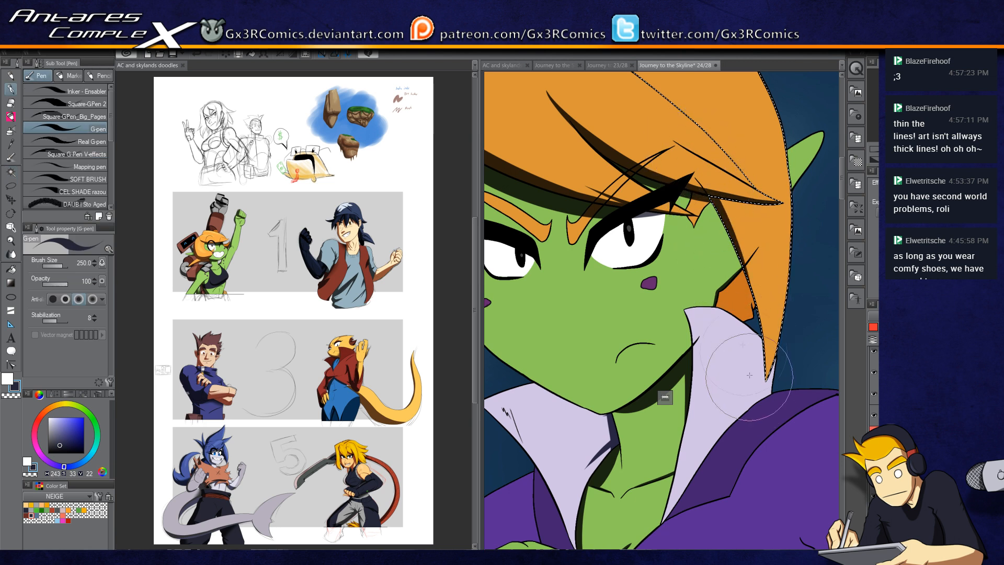
left_click_drag(705, 228, 664, 320)
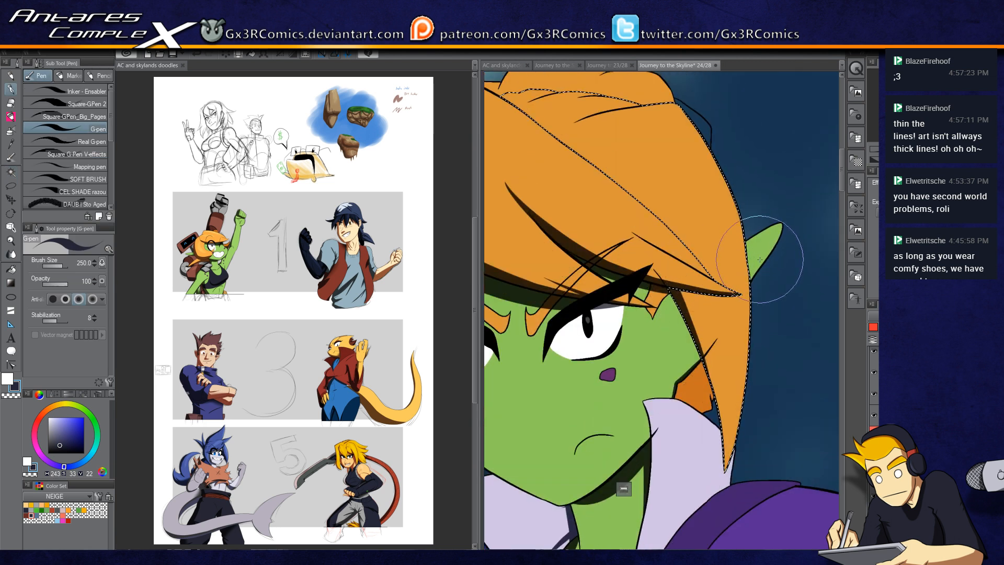
Step: Select the pointed ear and paint a shadow on it
key("w")
left_click(760, 256)
key("p")
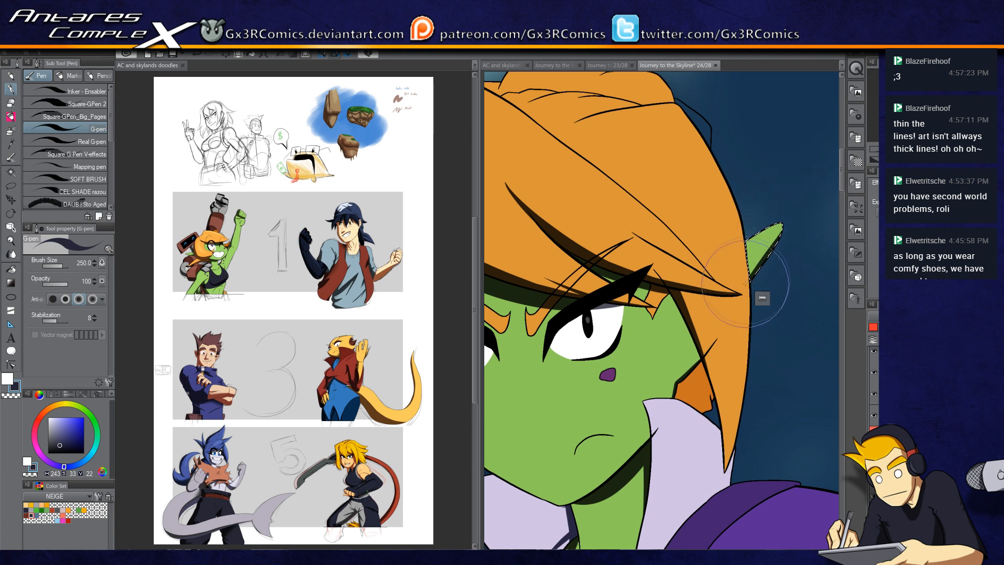
left_click_drag(716, 258, 721, 349)
Step: Sample the hair orange, pick a darker reddish-orange, and fill the back part of the hair
key("x")
left_click(650, 184, "alt")
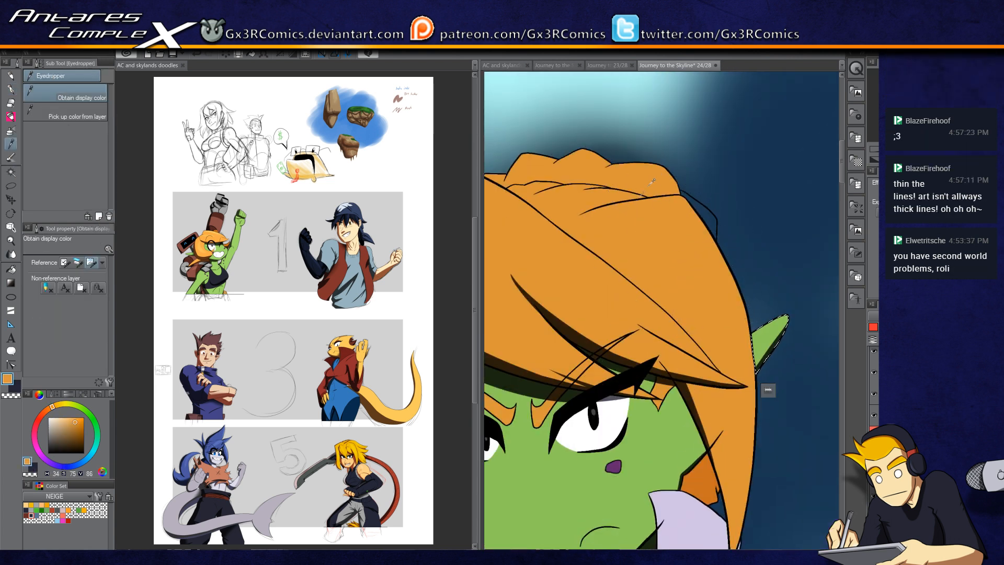
left_click(43, 414)
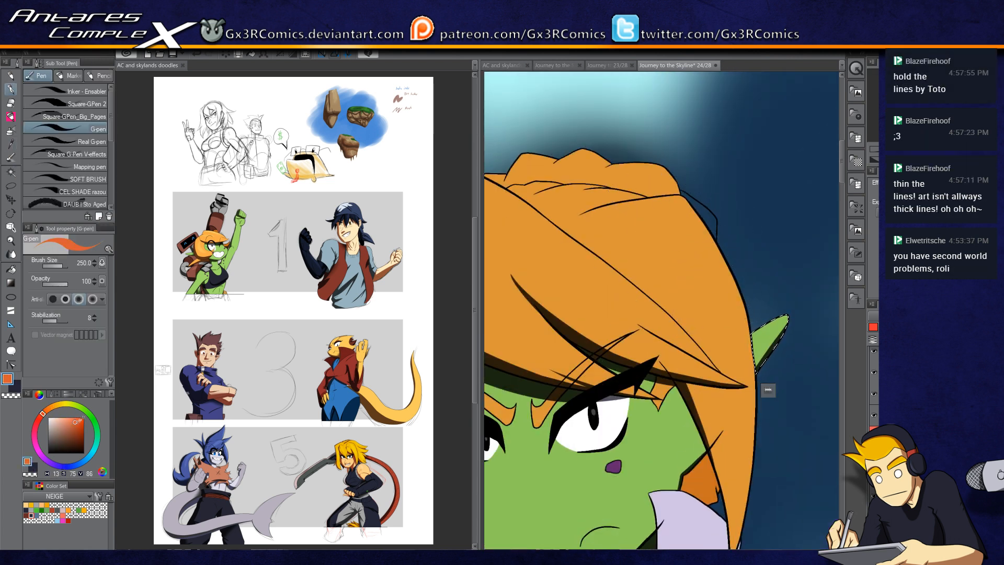
left_click(78, 426)
key("g")
left_click(709, 222)
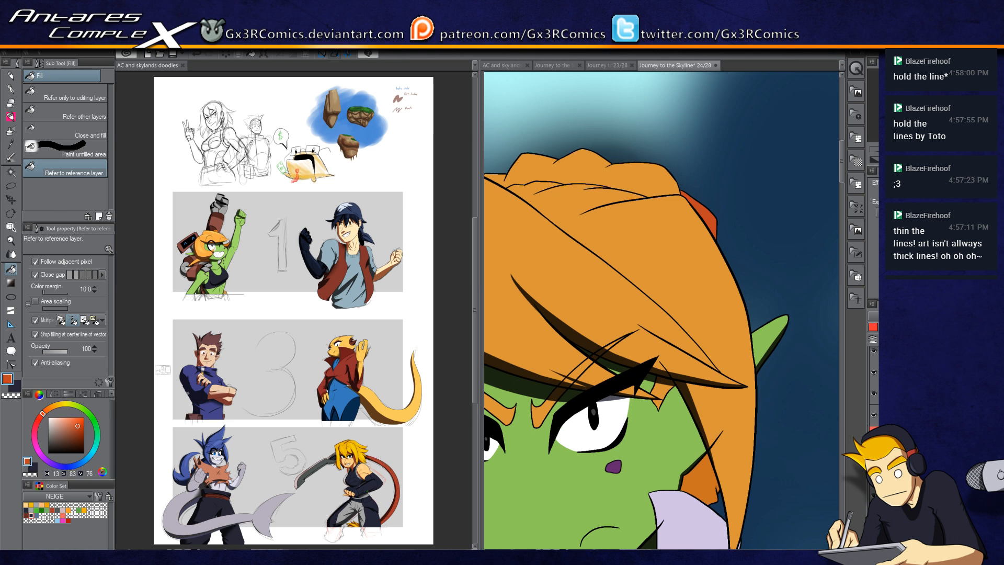
Step: Select the top of the hair and paint shadow along the crown, then deselect
key("p")
key("x")
key("w")
left_click(632, 181)
key("p")
key("ctrl+z")
mouse_move(585, 183)
left_mouse_down()
mouse_move(674, 178)
mouse_move(624, 169)
mouse_move(688, 199)
left_mouse_up()
left_click_drag(650, 166, 686, 225)
left_click_drag(674, 171, 675, 215)
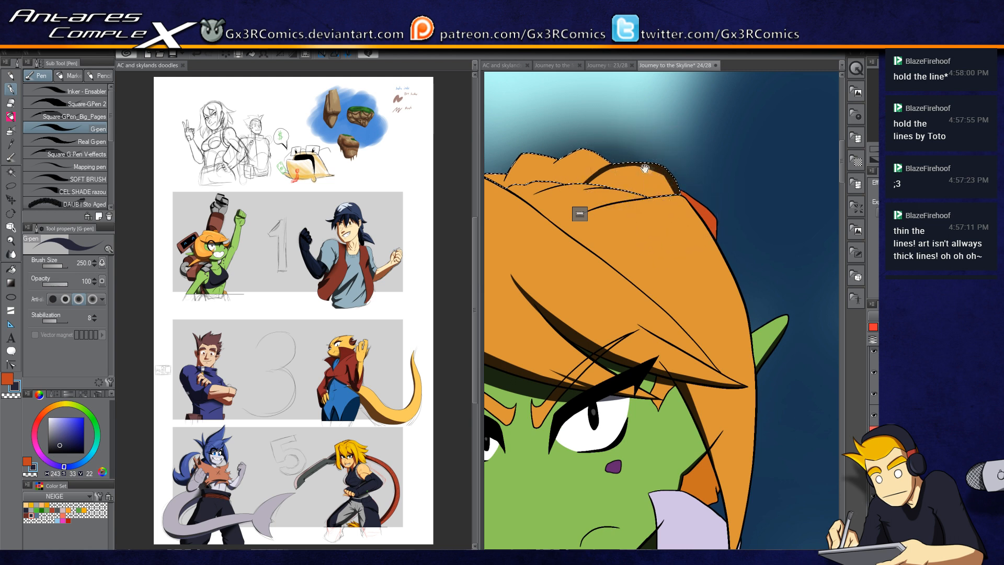
left_click_drag(644, 169, 664, 220)
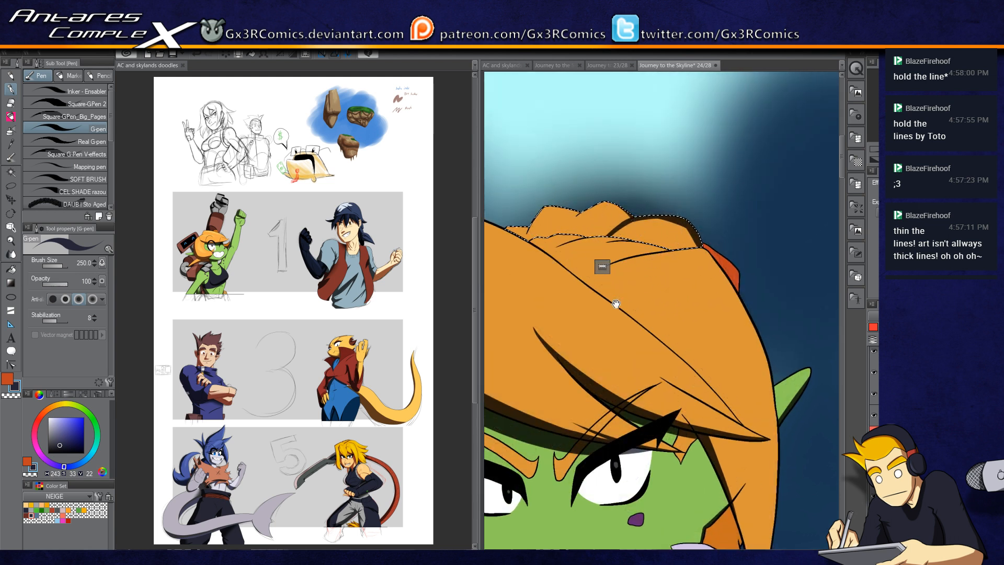
left_click_drag(622, 293, 703, 171)
left_click_drag(595, 168, 635, 209)
key("ctrl+d")
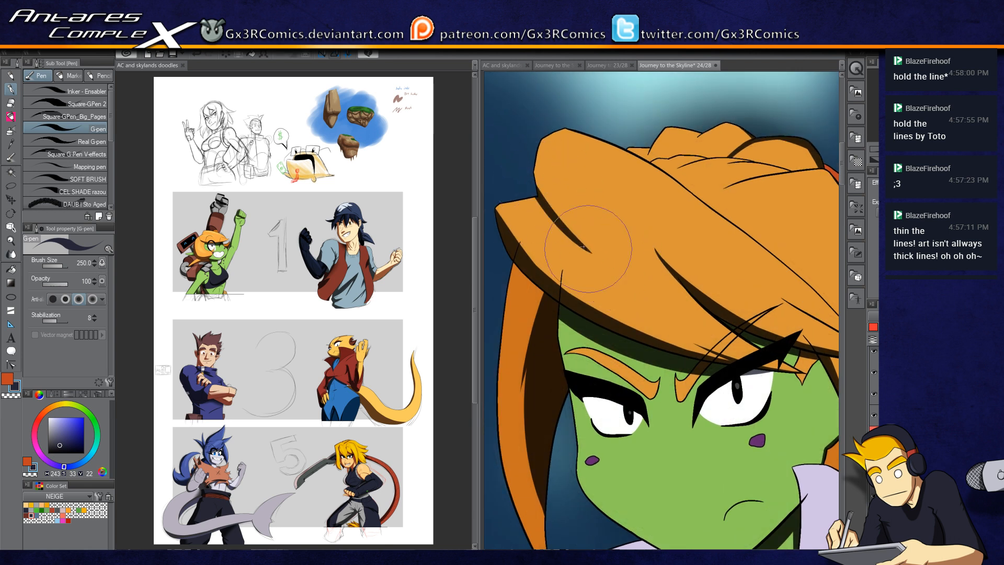
Step: Undo the last hair edit
key("ctrl+z")
left_click_drag(533, 187, 595, 247)
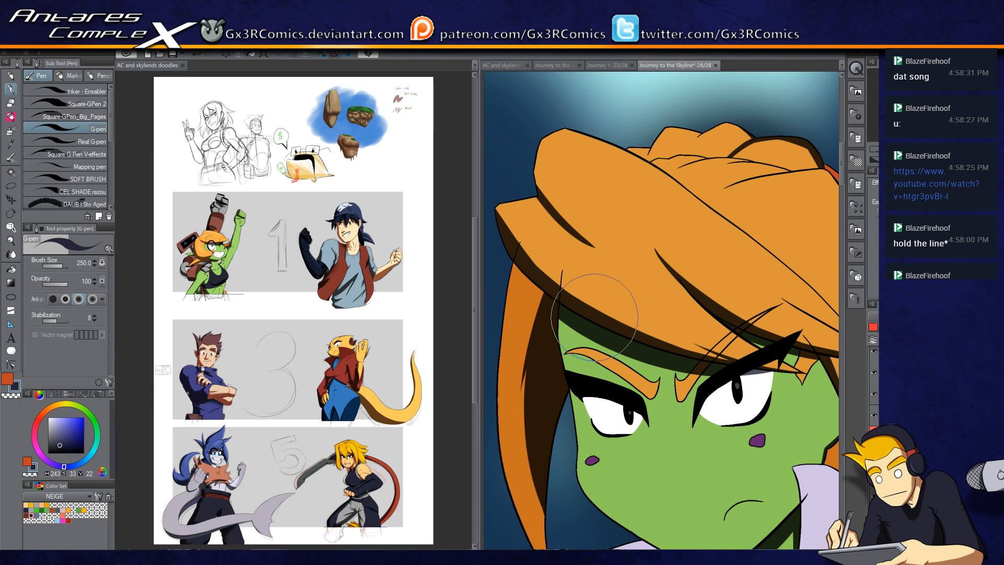
left_click_drag(594, 232, 614, 264)
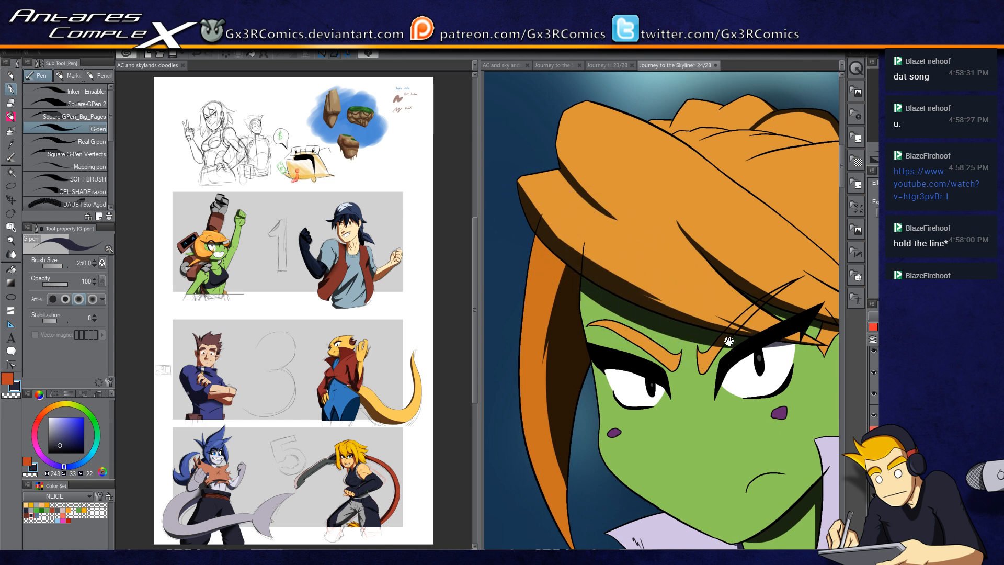
left_click_drag(718, 283, 607, 172)
Step: Select the hand gripping the stylus and shade its underside
left_click_drag(630, 381, 621, 339)
left_click_drag(635, 430, 642, 262)
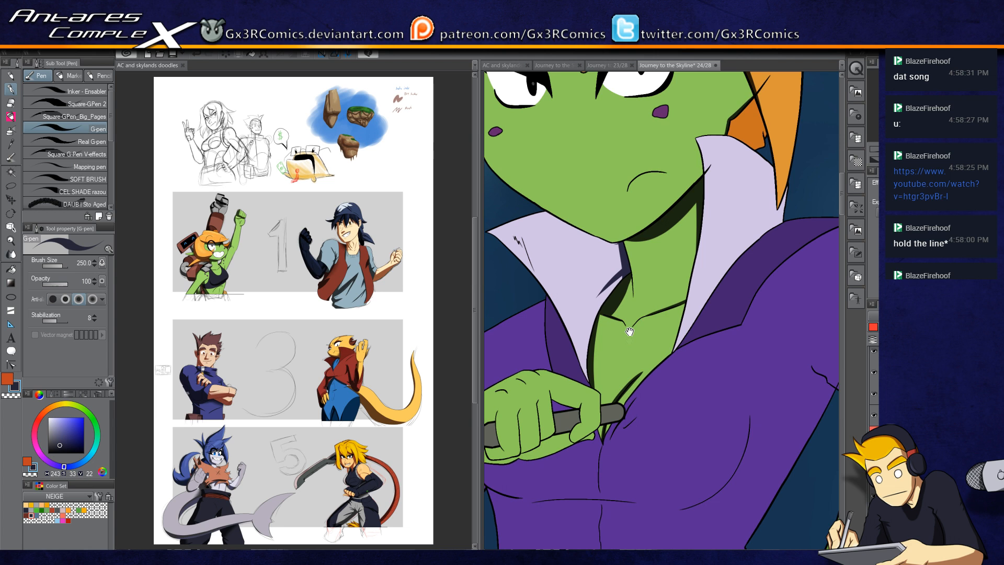
left_click_drag(623, 387, 637, 271)
mouse_move(563, 314)
left_mouse_down()
mouse_move(636, 284)
mouse_move(676, 254)
left_mouse_up()
key("w")
left_click(593, 293)
key("p")
mouse_move(572, 318)
left_mouse_down()
mouse_move(603, 283)
mouse_move(557, 311)
mouse_move(580, 299)
mouse_move(600, 271)
left_mouse_up()
Step: Zoom in and deepen the shadow on the hand's fingers and knuckles
key("c")
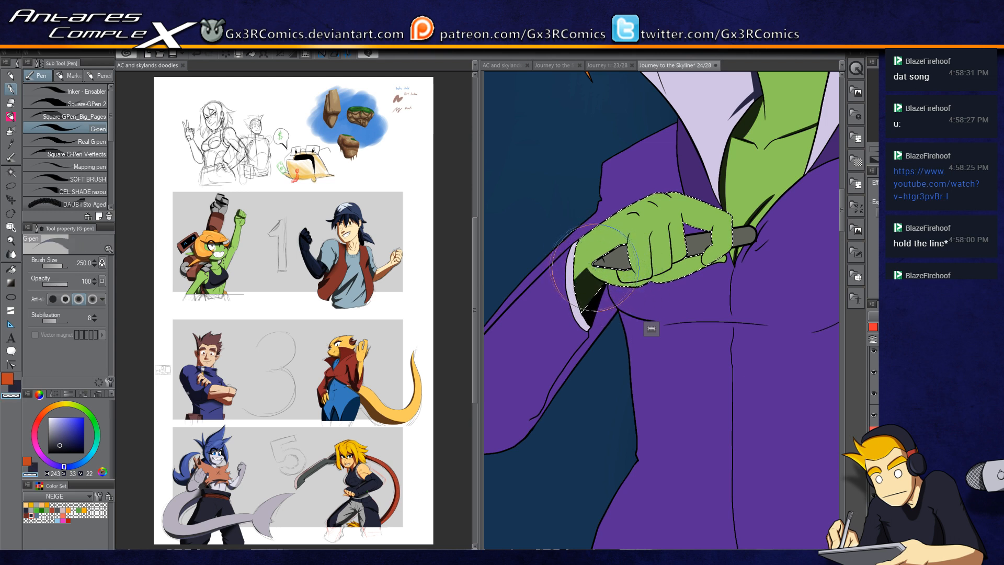
key("c")
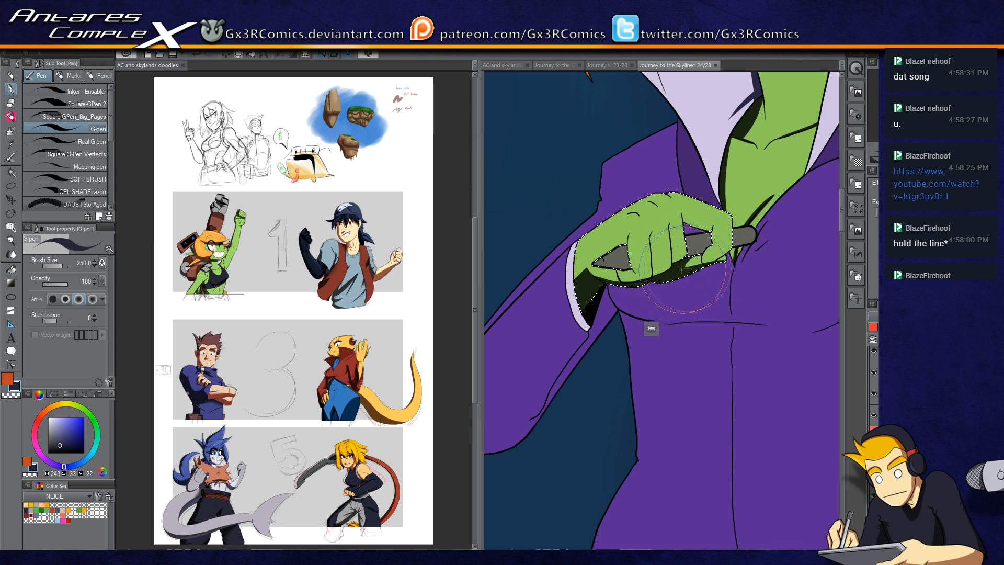
key("c")
key("c")
key("c")
scroll(715, 260, "up", 4)
key("c")
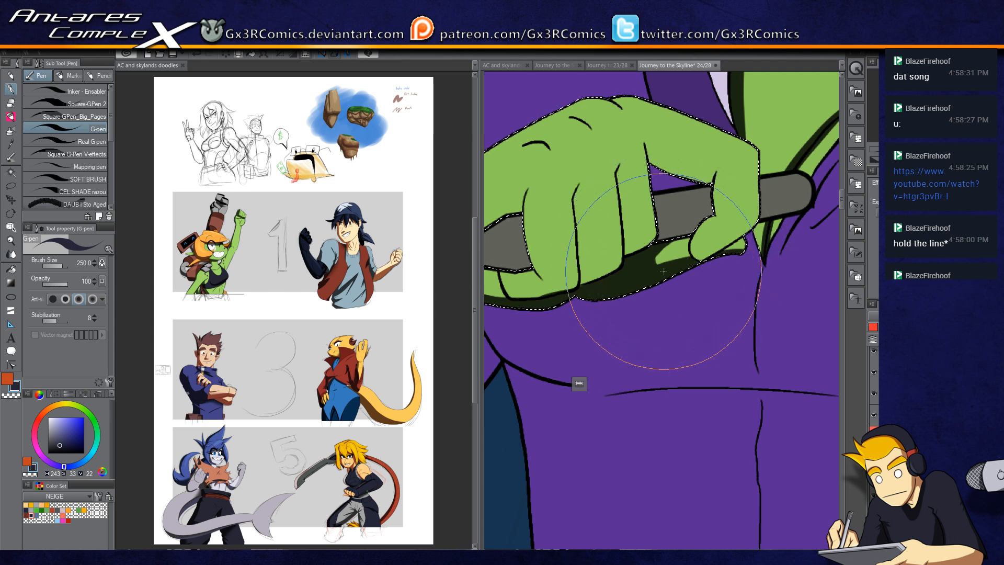
left_click_drag(622, 283, 676, 291)
key("w")
key("p")
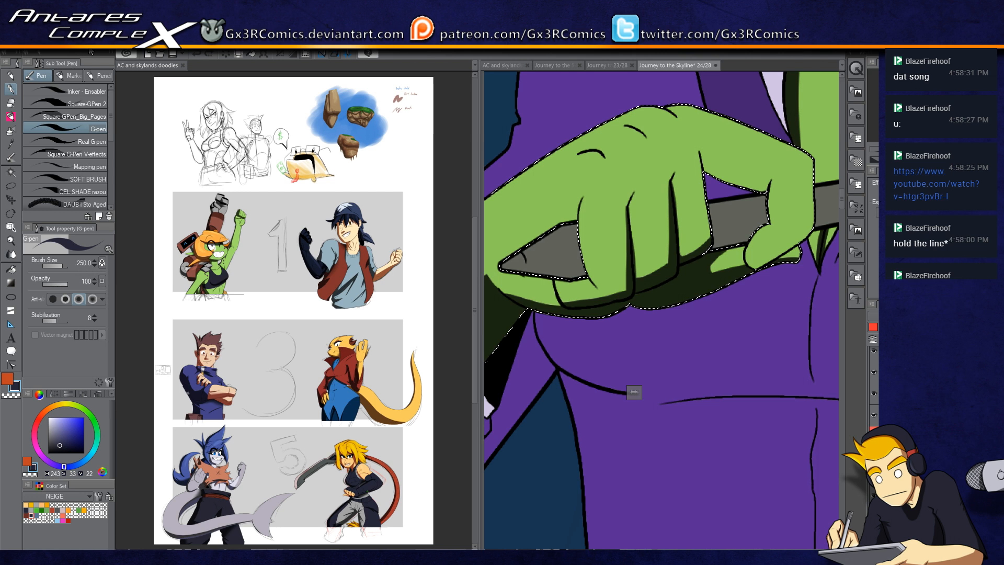
Step: Save the document and arrange the full page view beside the close-up canvas
key("ctrl+s")
left_click(183, 65)
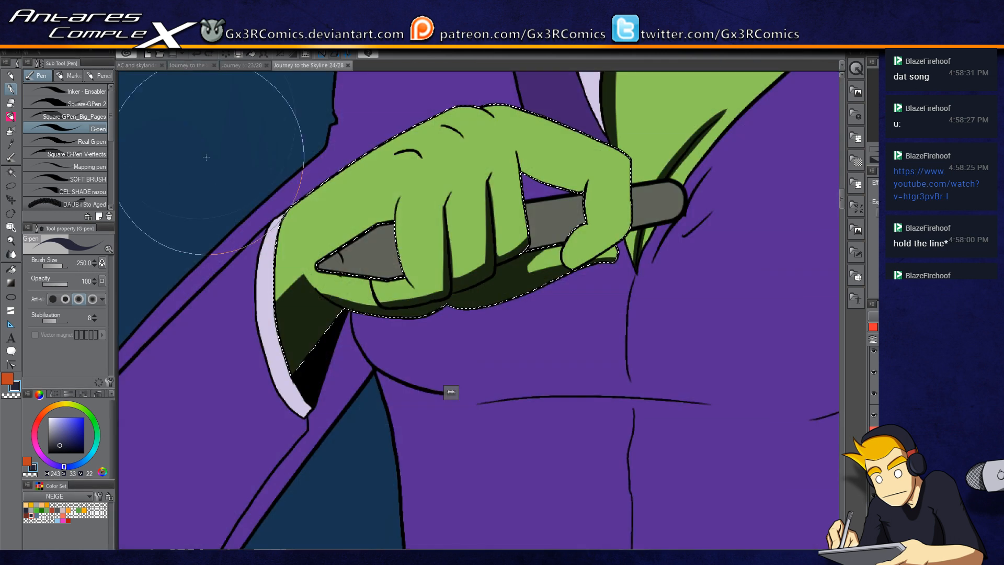
left_click(404, 54)
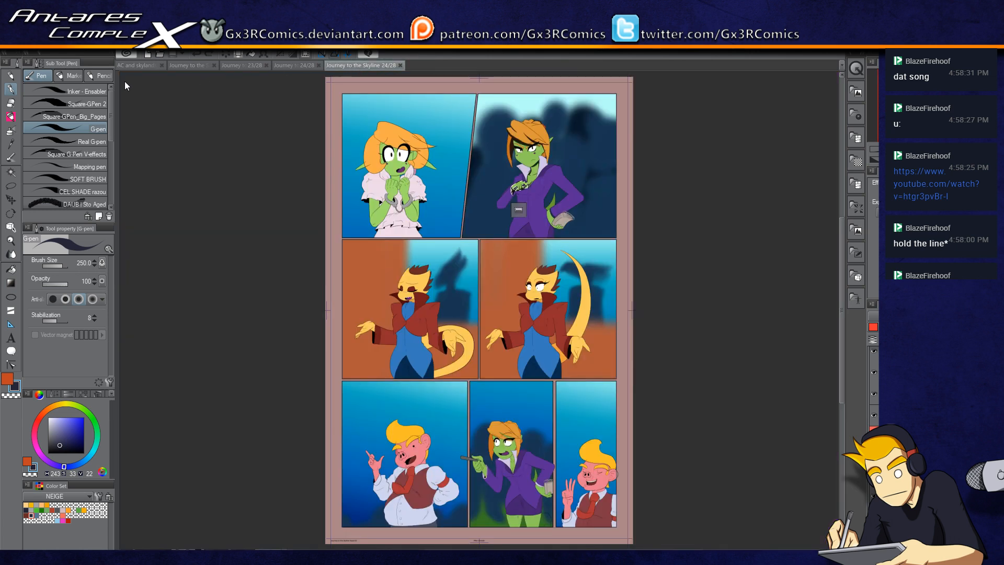
left_click_drag(125, 81, 125, 74)
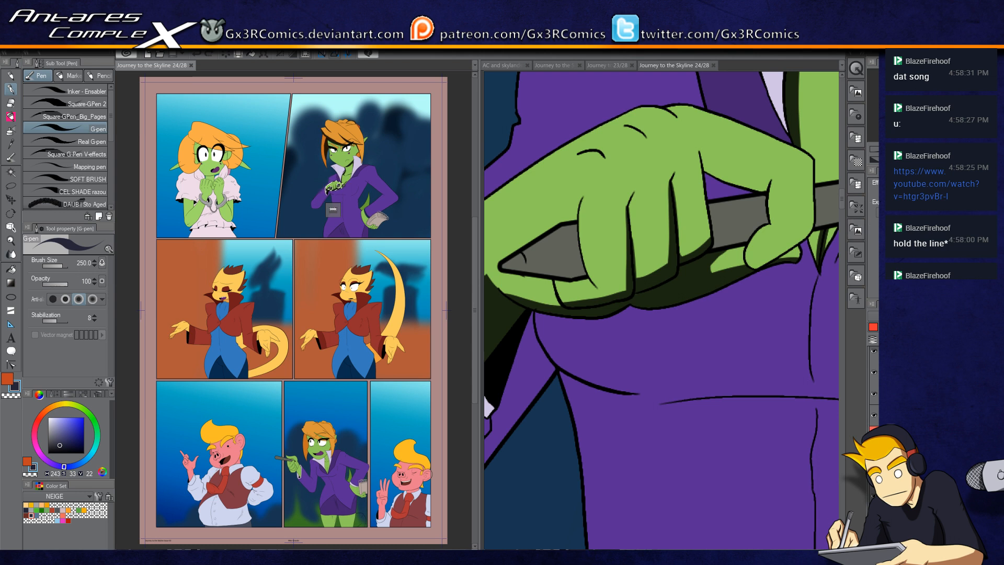
Step: Fit the full page view, widen the close-up canvas, then select the hand gripping the stylus and shade its lower edge
key("ctrl+minus")
key("ctrl+plus")
key("ctrl+plus")
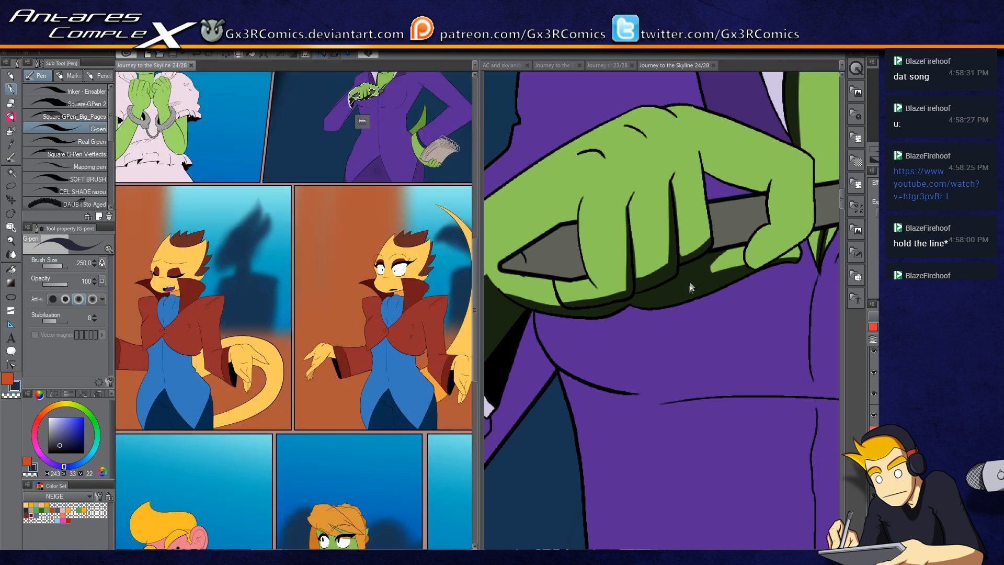
key("ctrl+0")
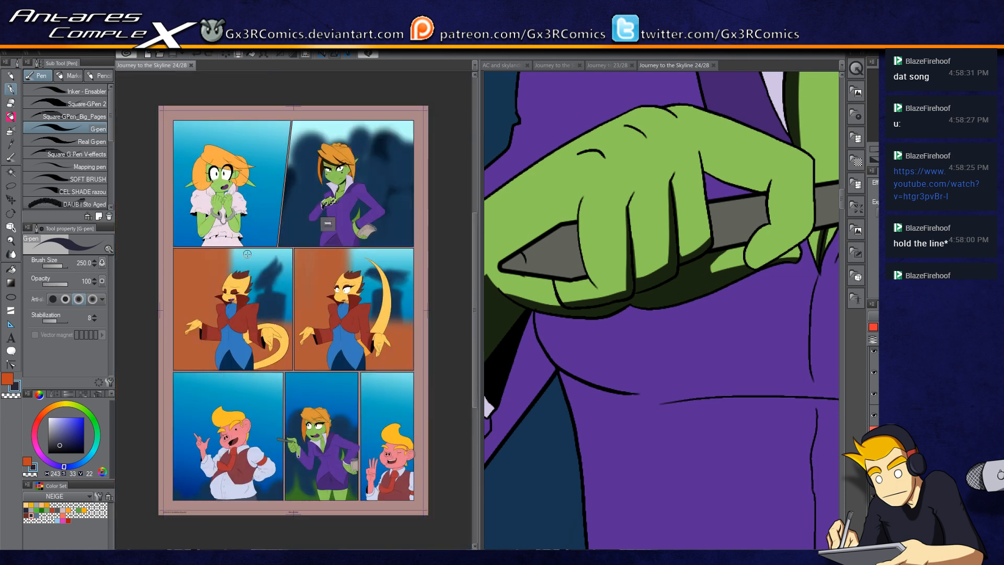
left_click_drag(480, 308, 382, 319)
left_click(475, 369)
left_click_drag(457, 347, 503, 351)
key("w")
left_click(483, 344)
key("p")
left_click_drag(561, 230, 493, 332)
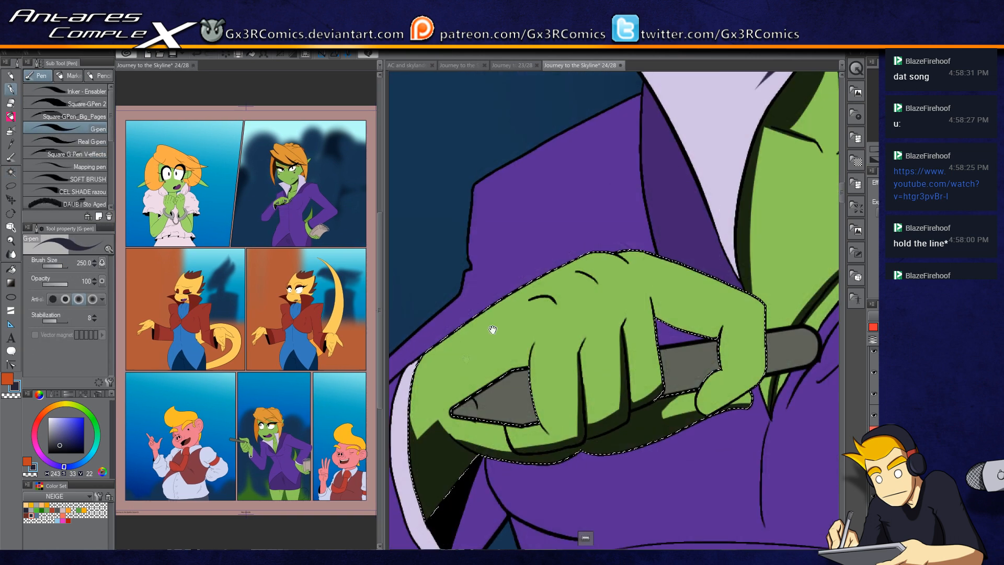
Step: Select the upper jacket front and shade the edge beneath the collar and lapel
key("w")
left_click(538, 260)
key("p")
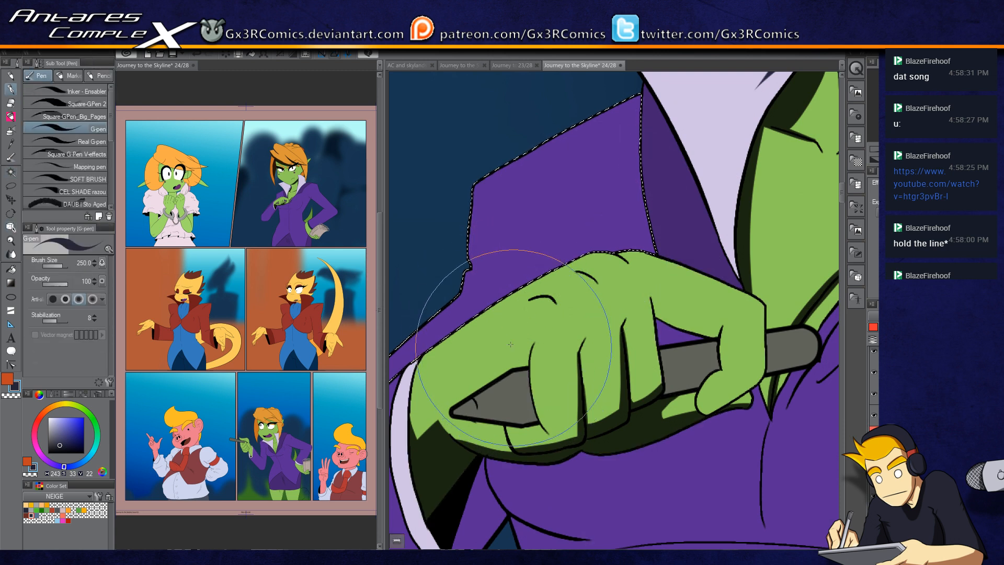
left_click_drag(492, 270, 469, 263)
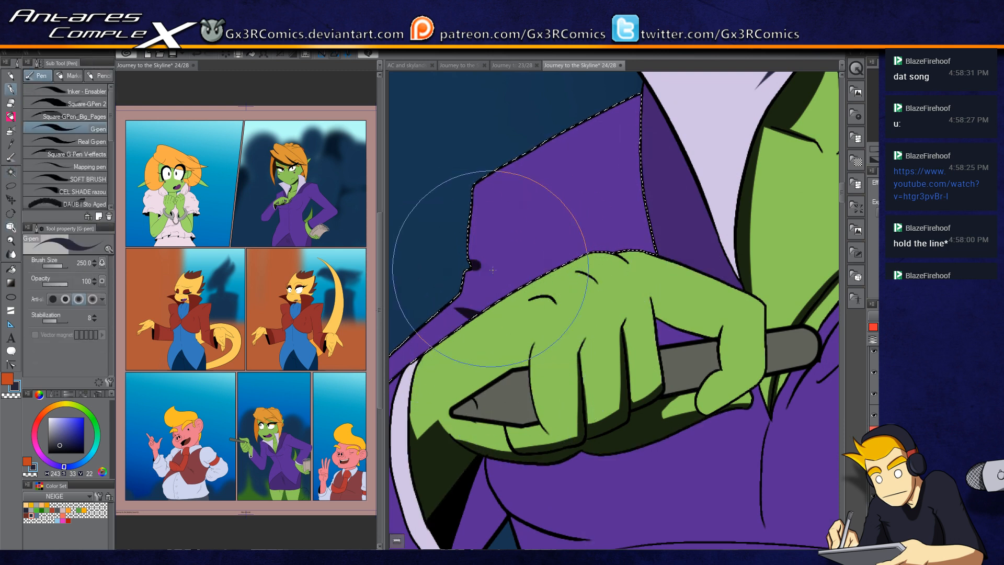
left_click_drag(454, 308, 475, 318)
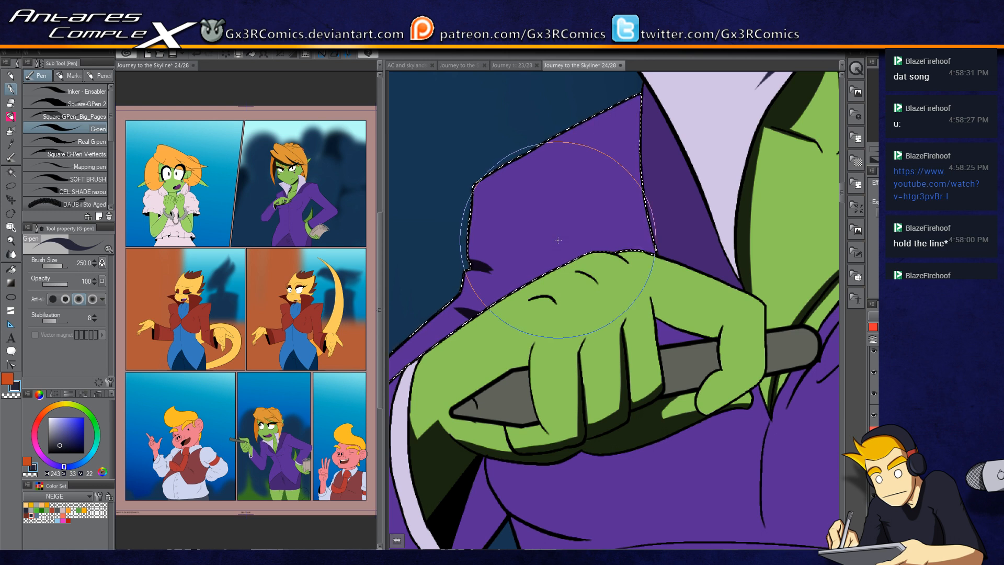
left_click_drag(644, 105, 670, 308)
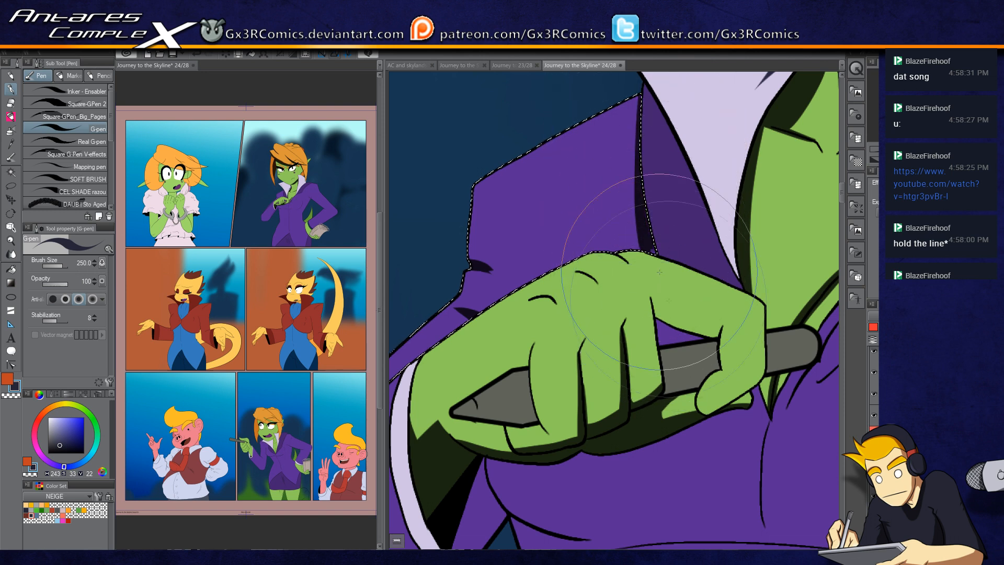
Step: Shade the lapel's lower curve and the fold along its inner edge up to the collar
scroll(602, 224, "down", 6)
key("w")
key("p")
left_click_drag(469, 449, 560, 322)
mouse_move(456, 398)
left_mouse_down()
mouse_move(547, 354)
mouse_move(618, 276)
left_mouse_up()
scroll(614, 281, "down", 2)
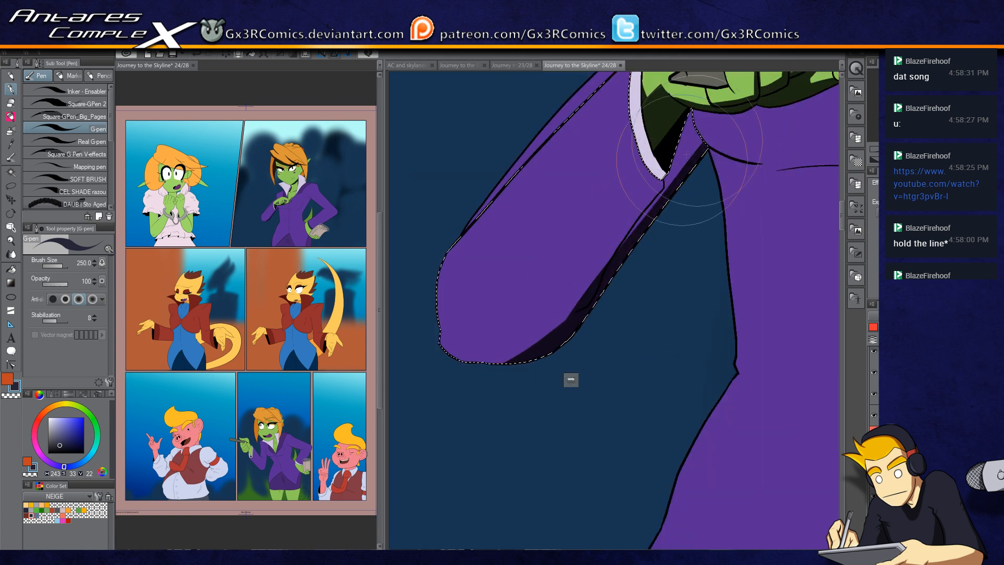
mouse_move(496, 401)
left_mouse_down()
mouse_move(555, 325)
mouse_move(459, 369)
mouse_move(571, 347)
left_mouse_up()
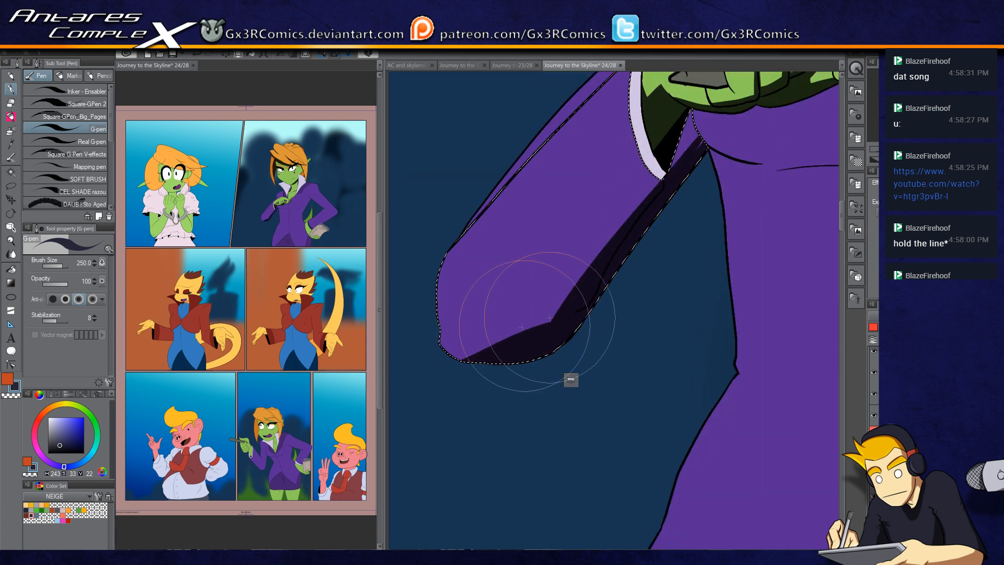
left_click_drag(507, 361, 731, 124)
left_click_drag(686, 164, 699, 108)
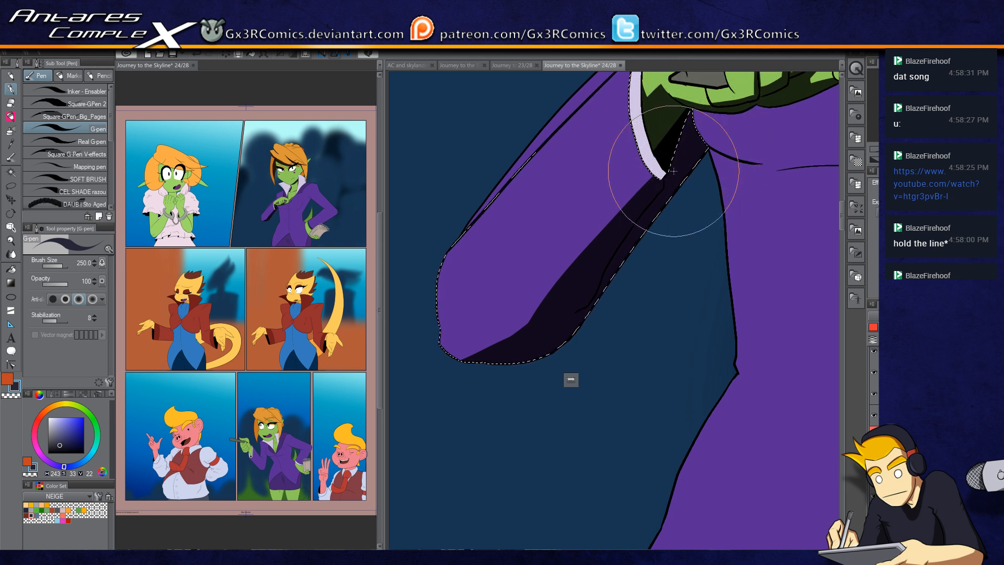
left_click_drag(632, 212, 566, 310)
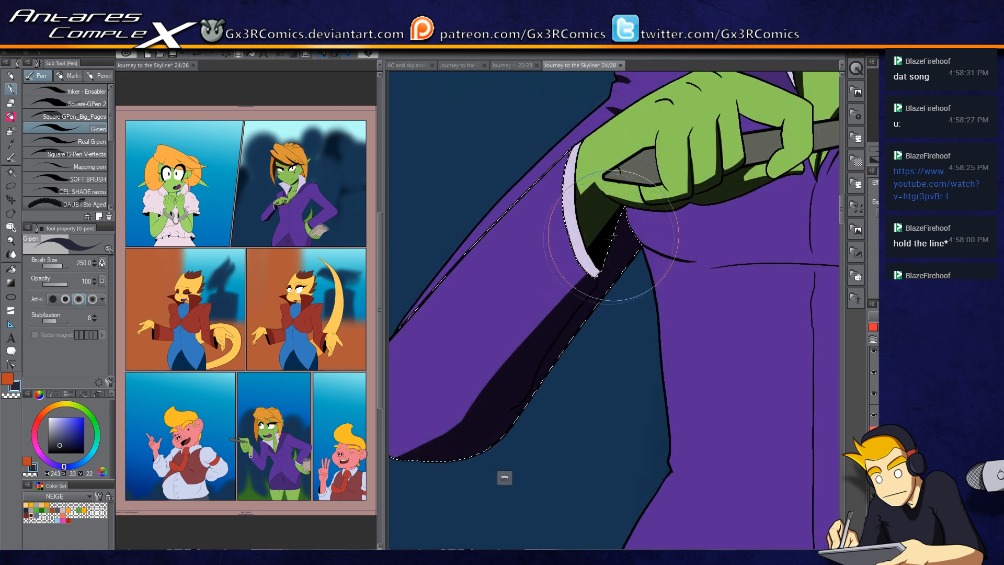
Step: Select the jacket front below the hand and paint the shadow cast by the hand and stylus
left_click_drag(612, 340, 461, 359)
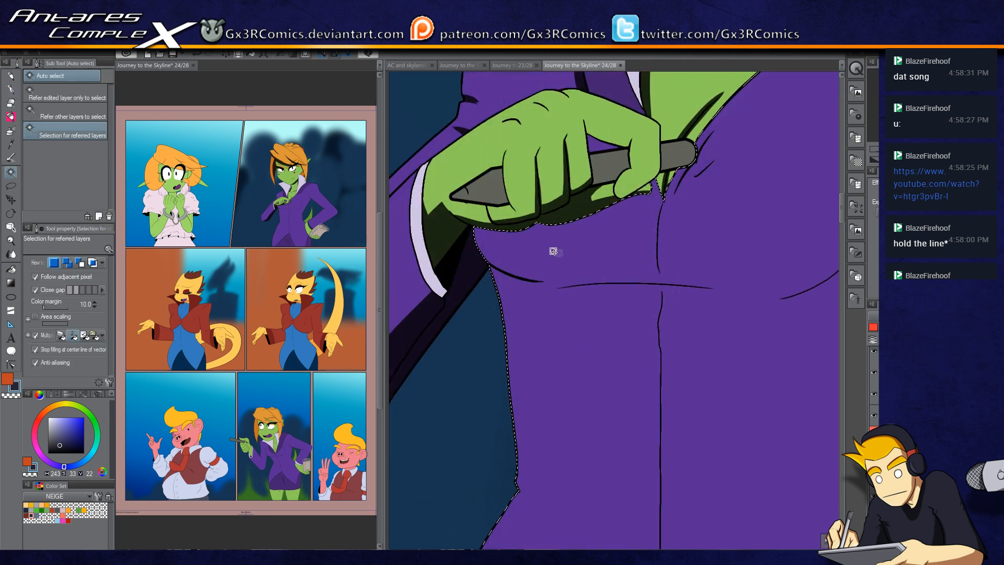
left_click_drag(464, 194, 587, 265)
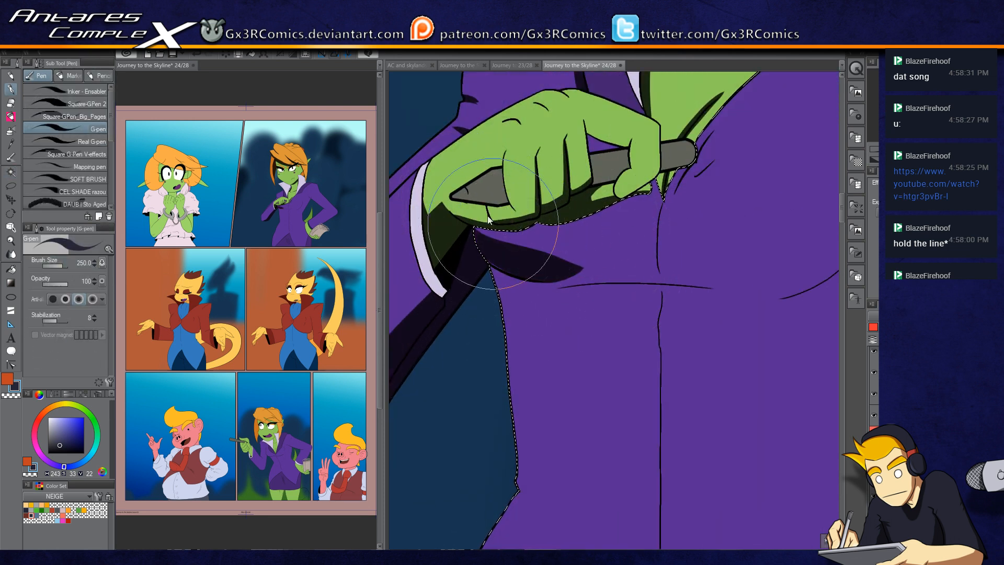
key("ctrl+z")
left_click_drag(468, 187, 594, 270)
key("ctrl+z")
mouse_move(467, 194)
left_mouse_down()
mouse_move(529, 248)
mouse_move(592, 272)
left_mouse_up()
left_click_drag(497, 269, 639, 276)
left_click_drag(514, 288, 700, 278)
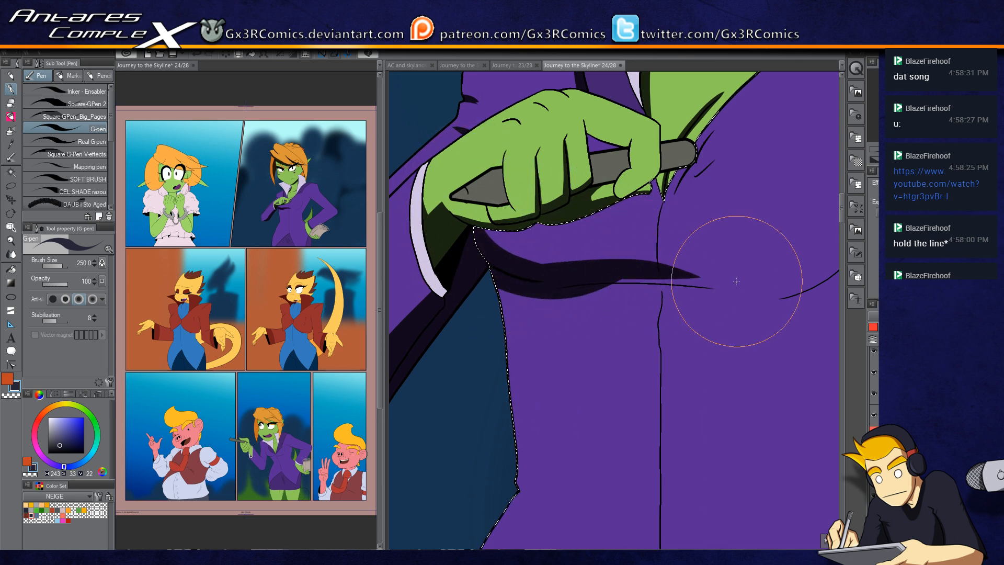
Step: Extend the cast shadow into a long band across the jacket front, redoing uneven strokes
left_click_drag(603, 279, 724, 280)
left_click_drag(534, 293, 736, 291)
left_click_drag(501, 264, 573, 271)
left_click_drag(482, 207, 587, 254)
left_click_drag(511, 259, 756, 279)
left_click_drag(692, 300, 610, 287)
left_click_drag(531, 280, 666, 280)
left_click_drag(562, 277, 748, 276)
left_click_drag(609, 262, 736, 256)
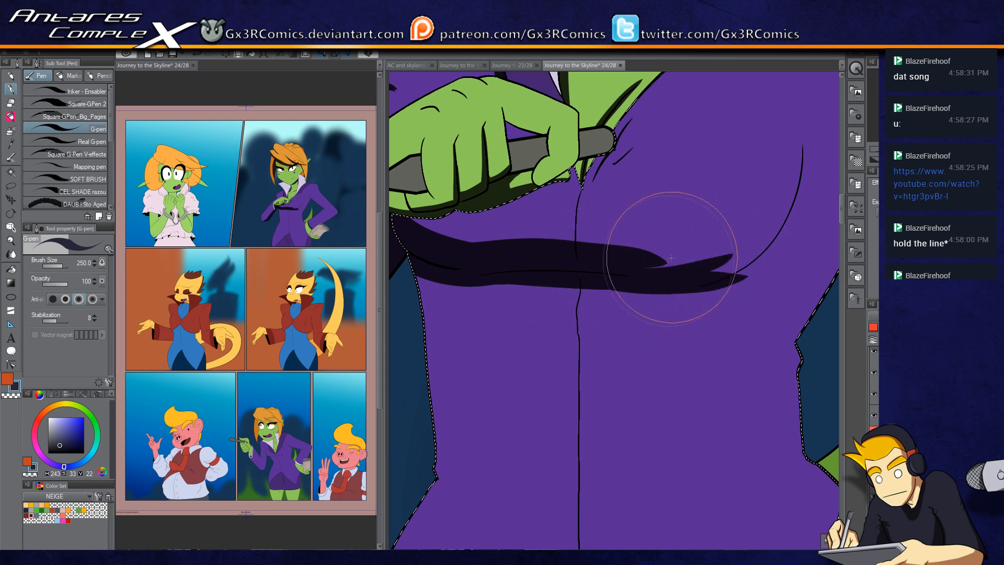
left_click_drag(625, 252, 753, 245)
key("ctrl+z")
left_click_drag(623, 256, 745, 237)
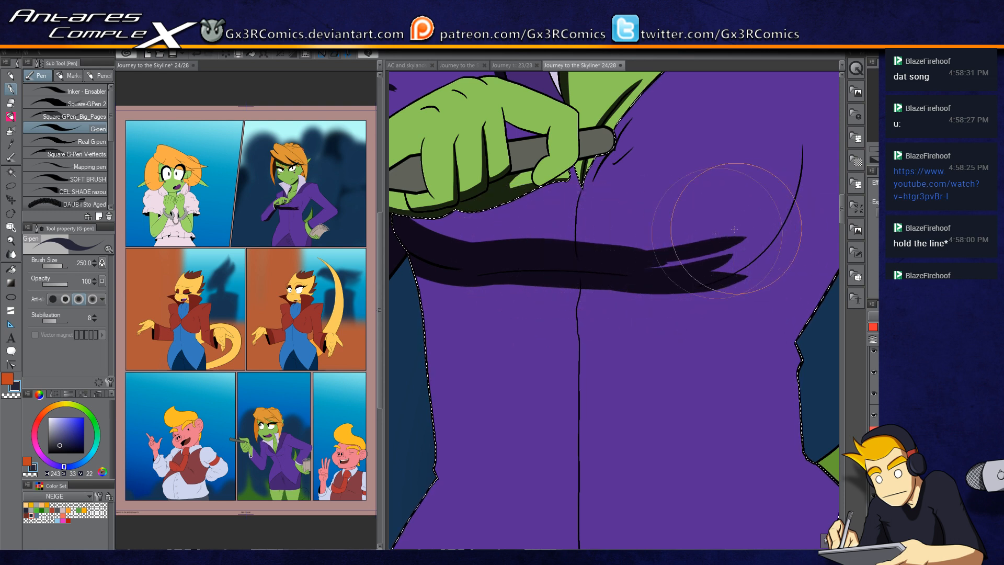
mouse_move(627, 252)
left_mouse_down()
mouse_move(731, 239)
mouse_move(700, 241)
mouse_move(669, 261)
mouse_move(754, 233)
left_mouse_up()
left_click_drag(695, 256, 606, 294)
mouse_move(522, 290)
left_mouse_down()
mouse_move(615, 283)
mouse_move(704, 173)
left_mouse_up()
mouse_move(576, 312)
left_mouse_down()
mouse_move(631, 306)
mouse_move(708, 180)
left_mouse_up()
left_click_drag(619, 309, 700, 225)
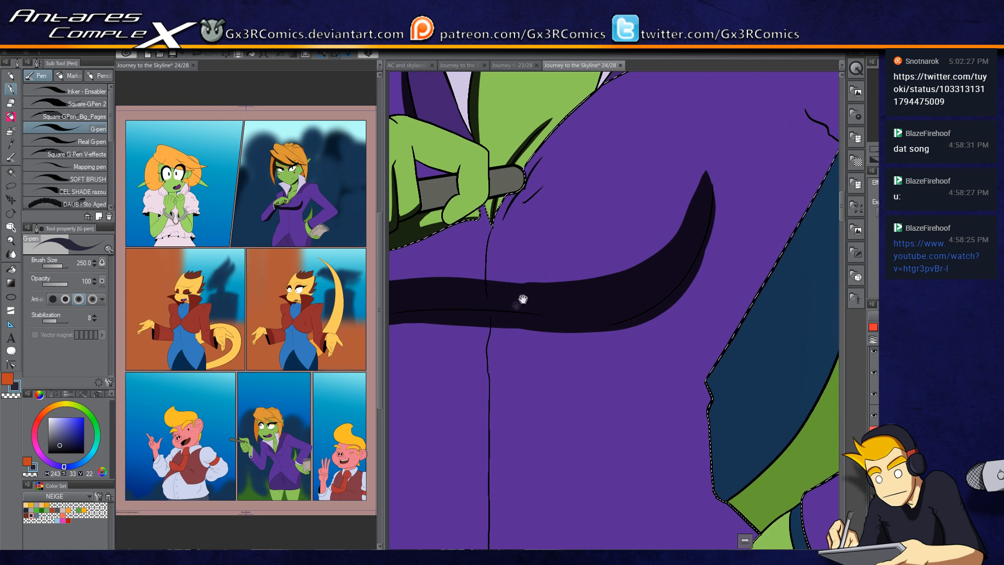
Step: Refine the shadow band's edges, erasing the excess with transparent colour
left_click_drag(521, 300, 651, 259)
mouse_move(546, 227)
left_mouse_down()
mouse_move(634, 242)
mouse_move(515, 236)
mouse_move(695, 242)
mouse_move(497, 229)
mouse_move(482, 196)
mouse_move(516, 238)
left_mouse_up()
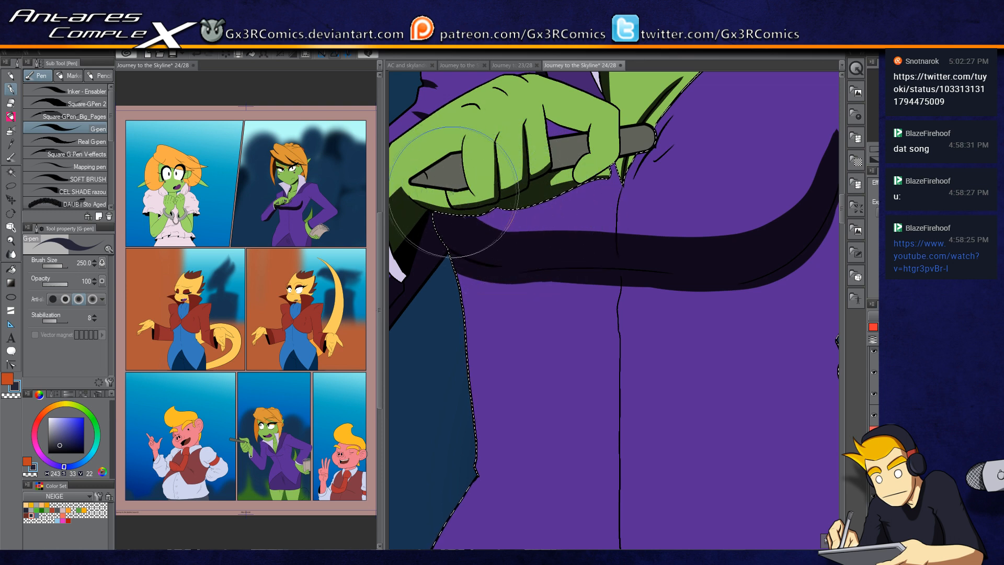
mouse_move(465, 201)
left_mouse_down()
mouse_move(510, 218)
mouse_move(637, 221)
left_mouse_up()
mouse_move(475, 209)
left_mouse_down()
mouse_move(603, 220)
mouse_move(514, 225)
mouse_move(548, 234)
mouse_move(523, 189)
mouse_move(479, 199)
mouse_move(493, 225)
mouse_move(496, 187)
left_mouse_up()
left_click_drag(596, 243, 495, 342)
left_click_drag(759, 257, 657, 272)
key("c")
left_click_drag(556, 331, 628, 249)
key("c")
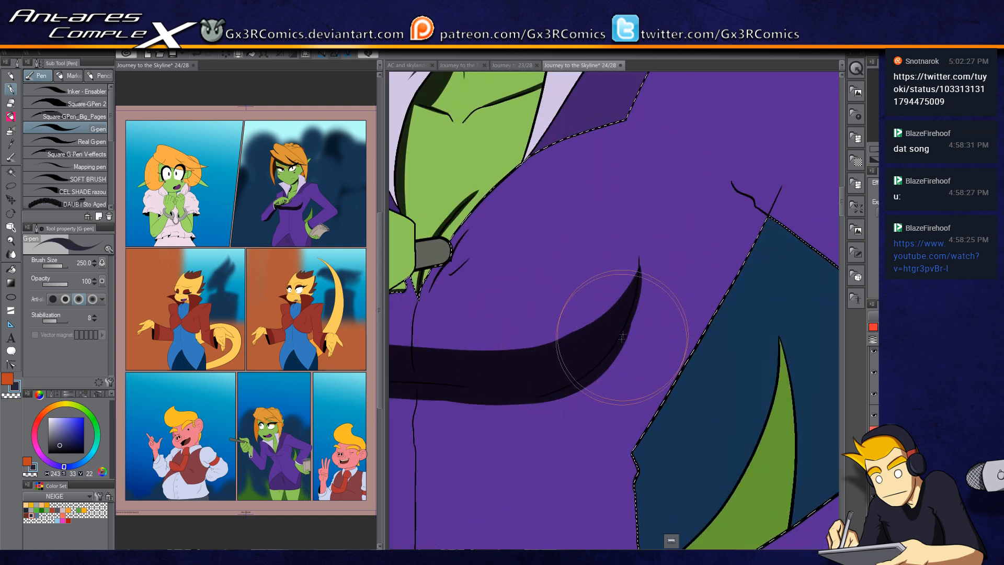
left_click_drag(674, 348, 579, 351)
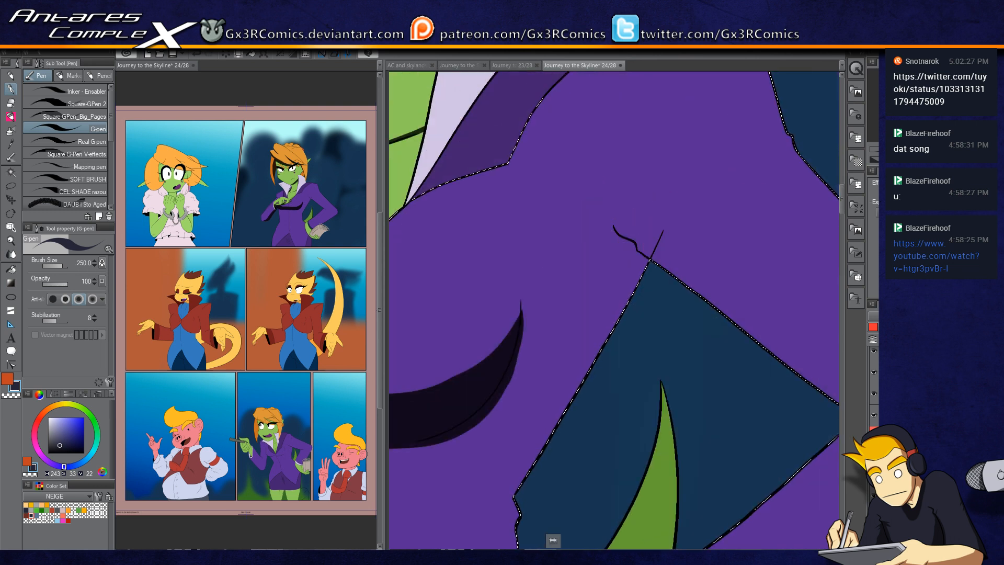
Step: Select the jacket sleeve and shade along its upper edge at the shoulder
key("e")
key("p")
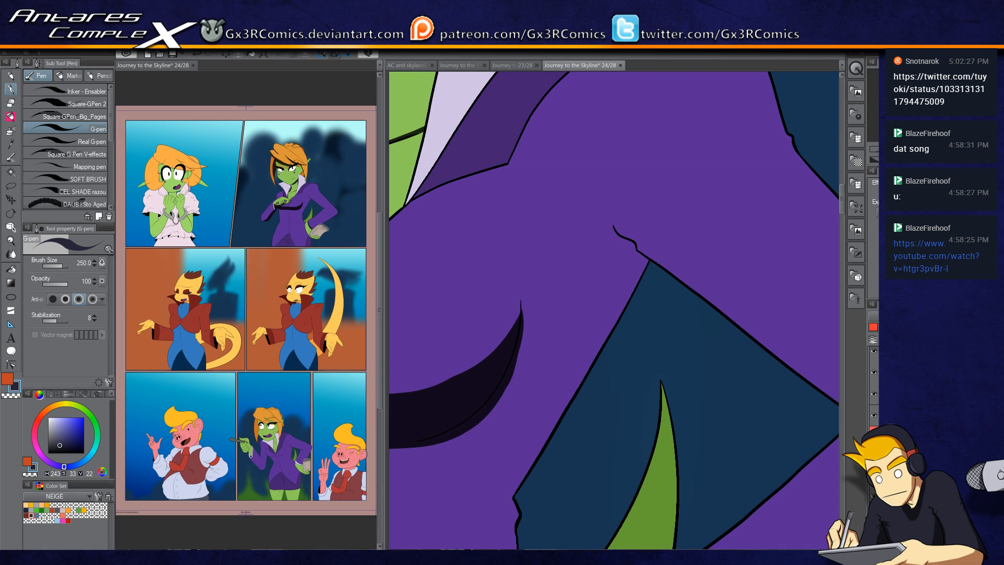
left_click_drag(619, 175, 481, 300)
key("w")
left_click(604, 202)
key("p")
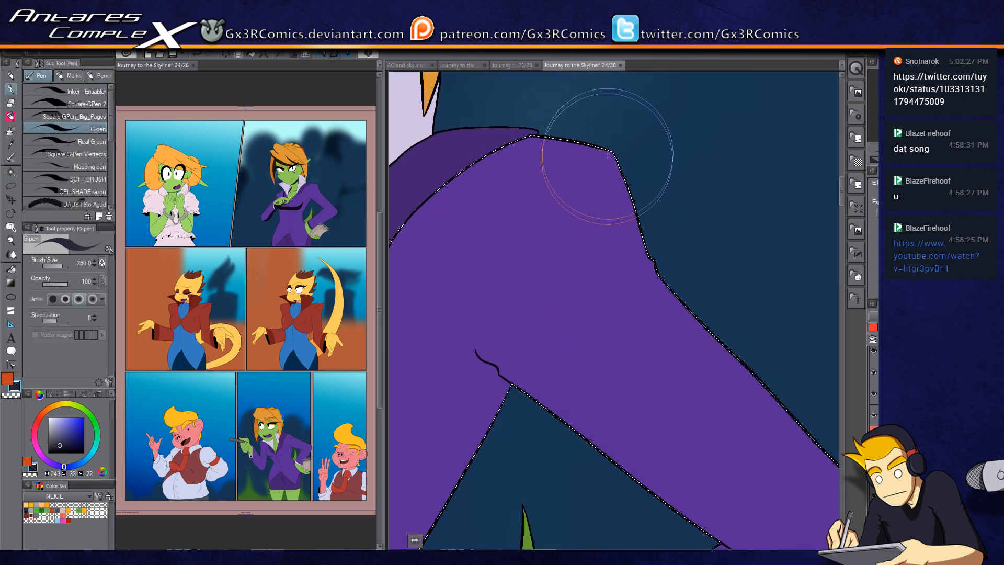
left_click_drag(668, 219, 628, 369)
left_click_drag(674, 314, 556, 237)
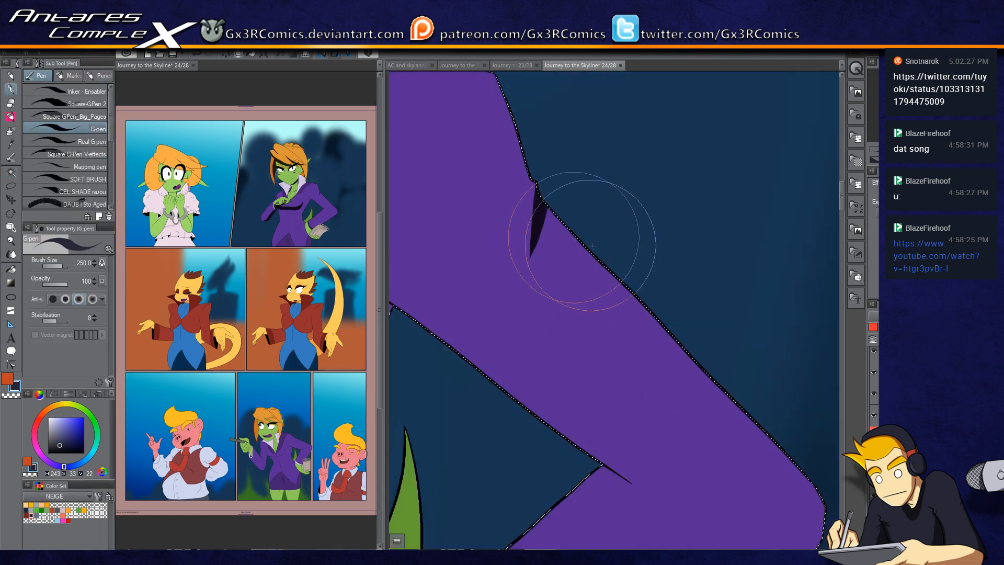
Step: Shade the underside of the sleeve above the hand holding the notebook
left_click_drag(544, 202, 762, 452)
mouse_move(537, 200)
left_mouse_down()
mouse_move(691, 352)
mouse_move(816, 508)
left_mouse_up()
left_click_drag(745, 448, 604, 281)
left_click_drag(681, 313, 657, 401)
left_click_drag(626, 459, 744, 264)
mouse_move(803, 169)
left_mouse_down()
mouse_move(713, 246)
mouse_move(444, 411)
left_mouse_up()
left_click_drag(587, 336, 679, 273)
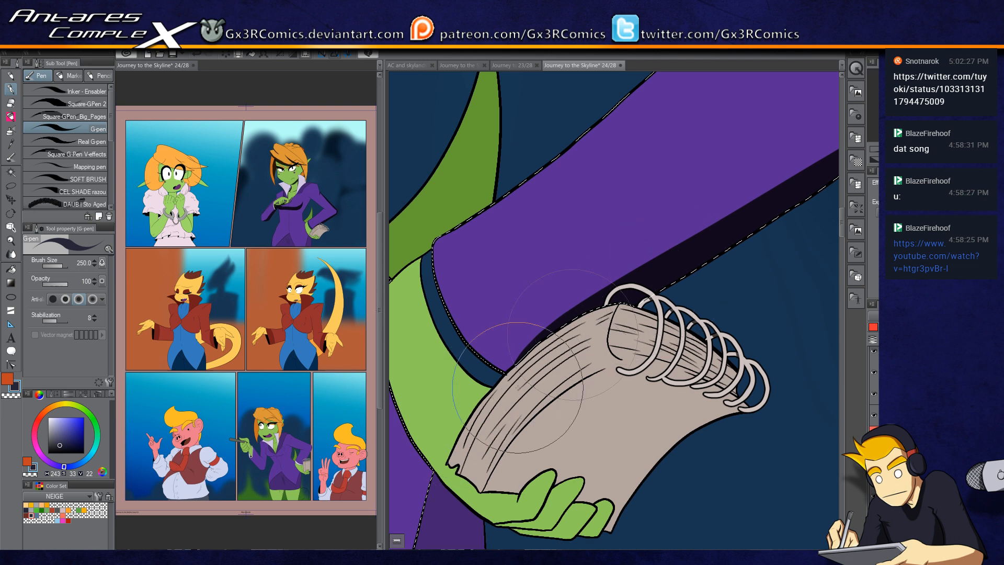
left_click_drag(529, 357, 679, 298)
Step: Pick the shirt's lavender colour and fill the cuff at the wrist holding the notebook
key("ctrl+minus")
key("ctrl+minus")
key("x")
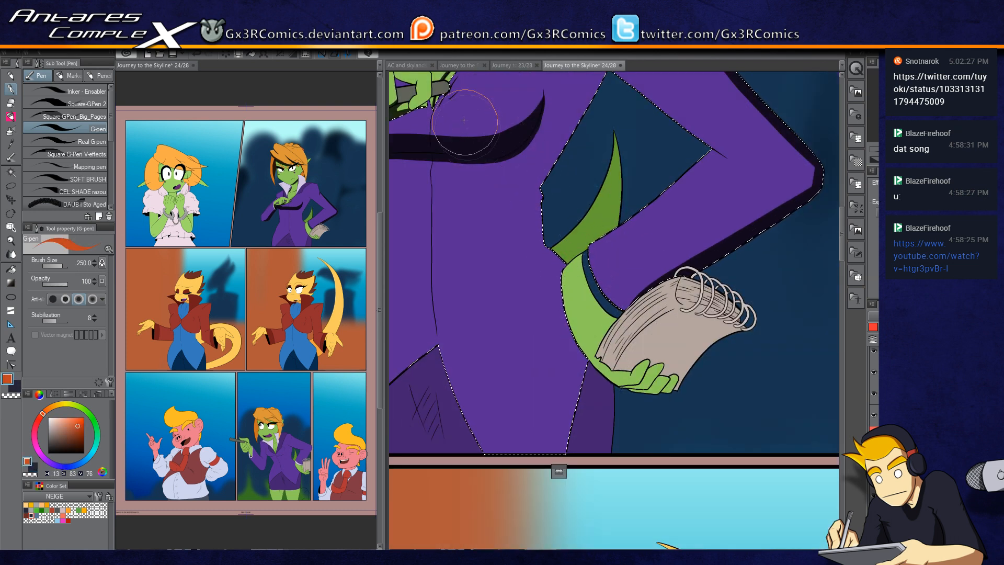
left_click_drag(484, 76, 497, 250)
left_click(550, 107, "alt")
key("ctrl+d")
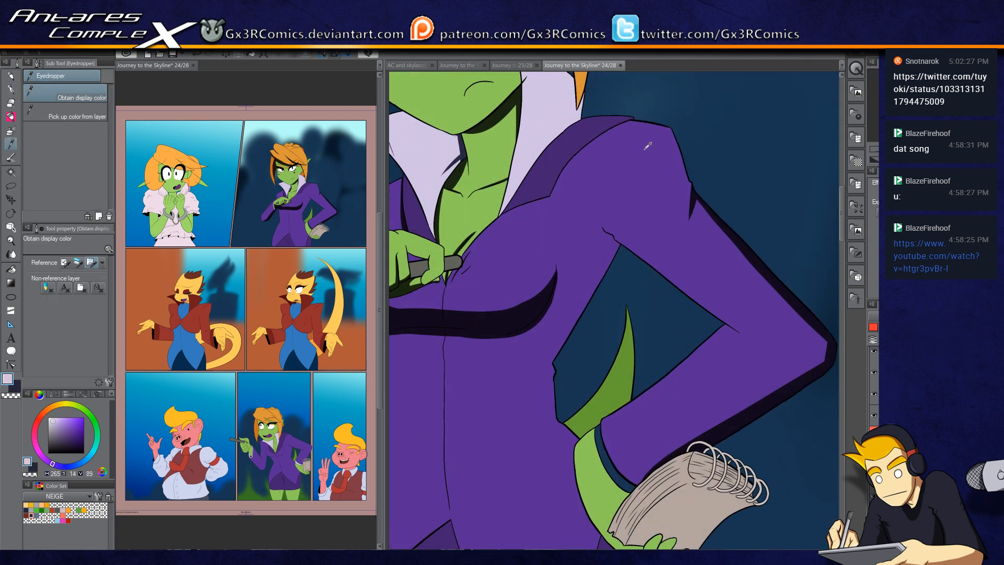
key("g")
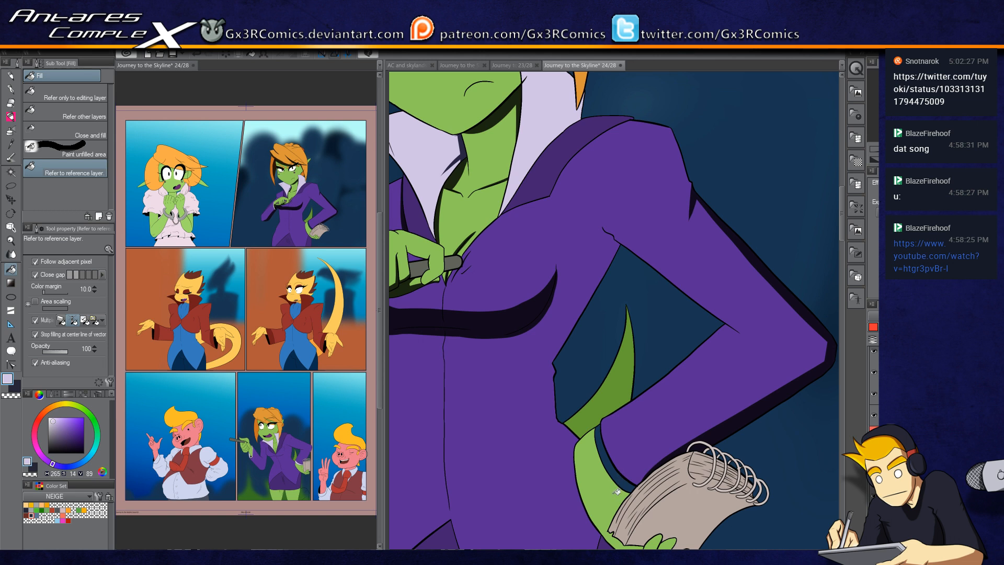
left_click(620, 464)
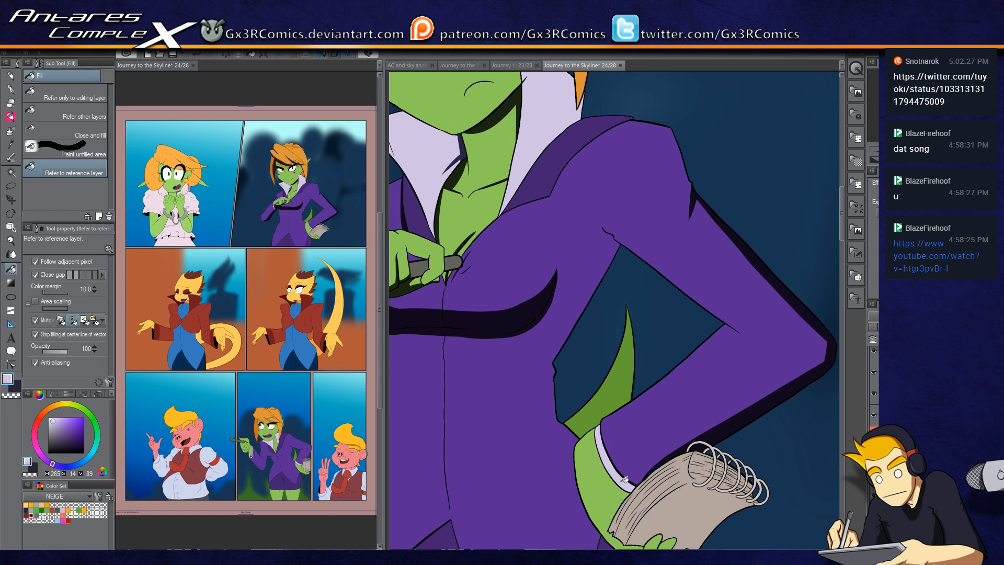
Step: Select the sleeve again and shade its outer elbow edge and the area above the cuff
key("x")
key("w")
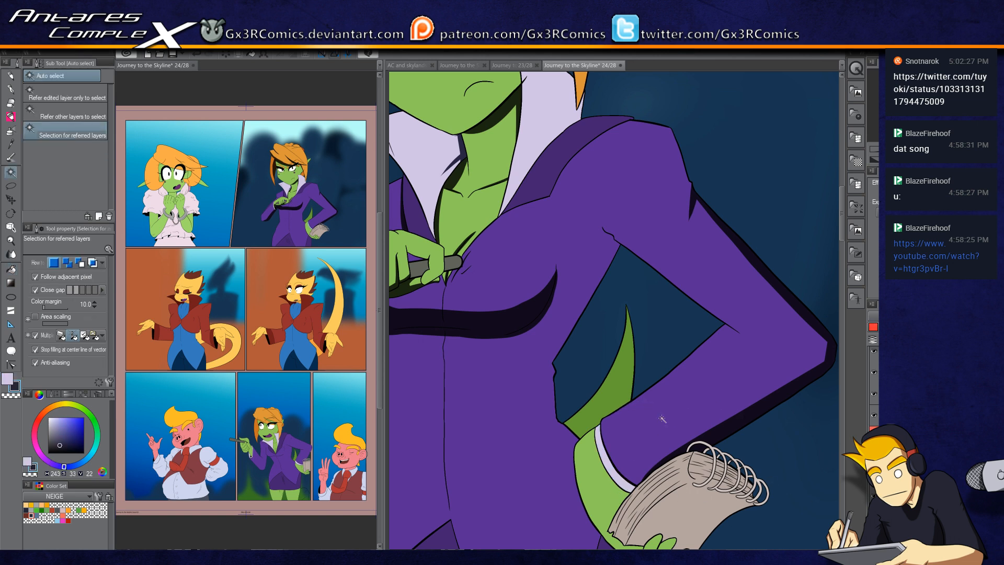
left_click(663, 420)
key("p")
left_click_drag(623, 487, 620, 490)
mouse_move(821, 332)
left_mouse_down()
mouse_move(817, 382)
mouse_move(801, 382)
left_mouse_up()
left_click_drag(789, 292, 814, 386)
mouse_move(812, 317)
left_mouse_down()
mouse_move(818, 352)
mouse_move(732, 417)
left_mouse_up()
left_click_drag(625, 484, 717, 423)
Step: Select the cuff and shade its lower part
key("w")
left_click(619, 473)
key("p")
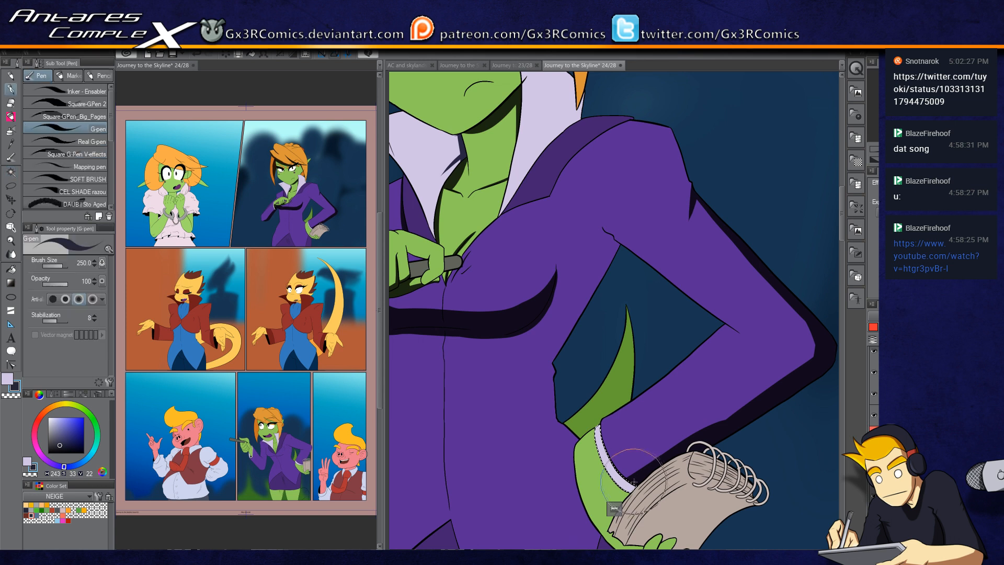
left_click_drag(643, 428, 626, 354)
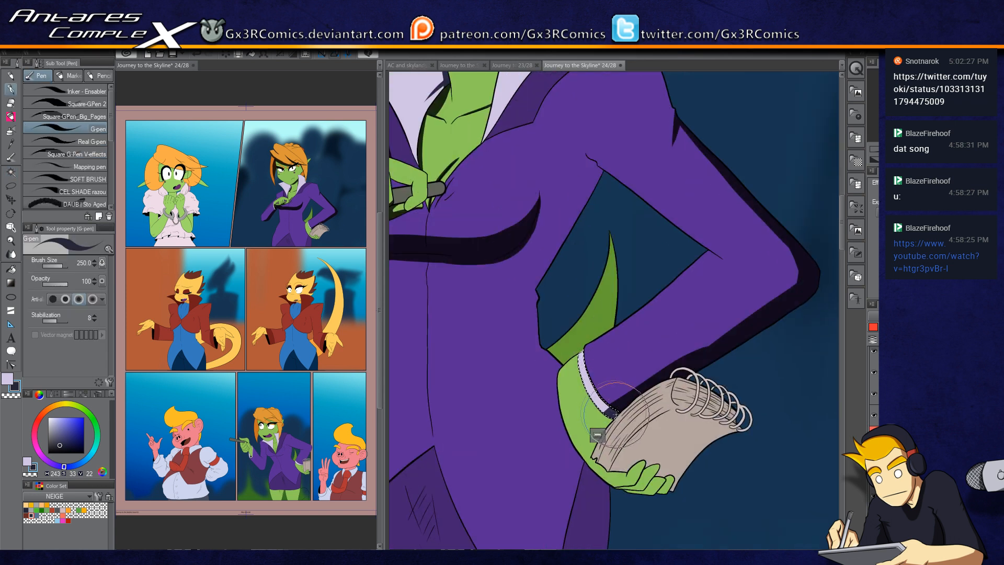
Step: Select the green tail between the arm and body and shade it, erasing excess with transparent colour
key("w")
left_click(588, 313)
key("p")
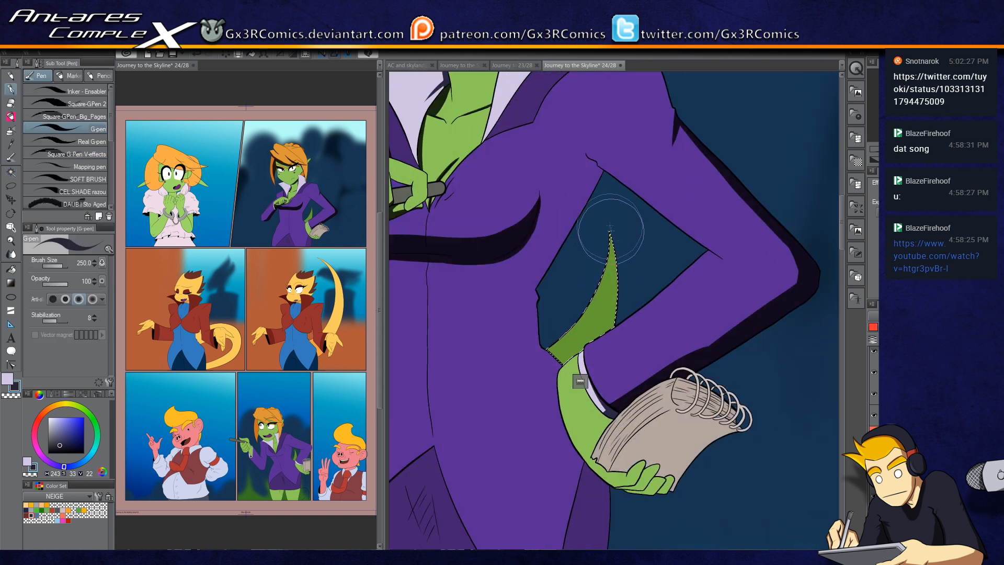
left_click_drag(616, 245, 609, 335)
key("c")
left_click_drag(611, 225, 600, 286)
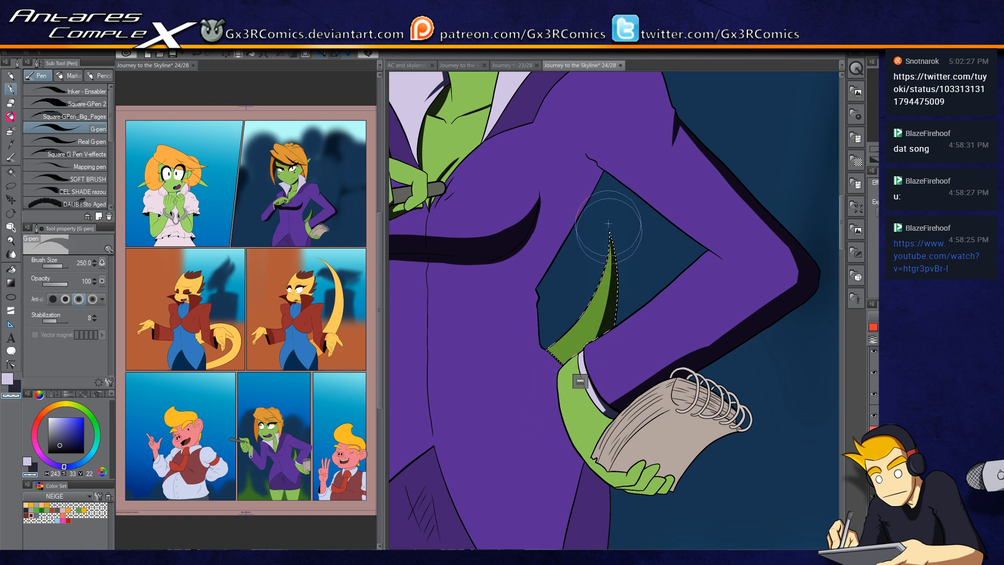
mouse_move(609, 225)
left_mouse_down()
mouse_move(601, 324)
mouse_move(563, 403)
left_mouse_up()
key("c")
mouse_move(613, 220)
left_mouse_down()
mouse_move(595, 351)
mouse_move(549, 419)
left_mouse_up()
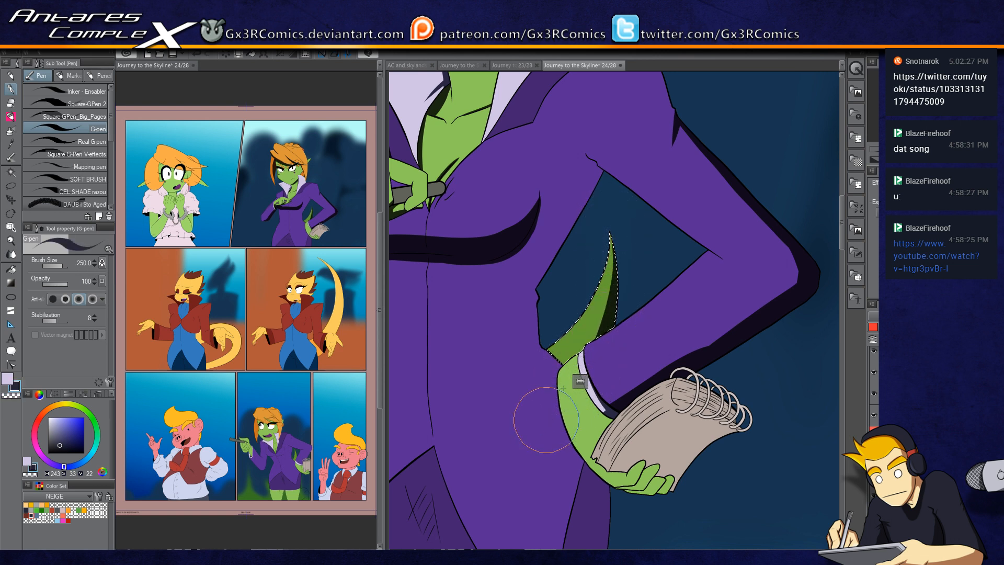
left_click_drag(554, 366, 606, 315)
left_click_drag(674, 207, 588, 339)
left_click_drag(573, 381, 617, 278)
Step: Select the trousers below the notebook hand and shade the inner leg area with a larger brush
key("w")
left_click(683, 359)
key("p")
key("bracketright")
key("bracketright")
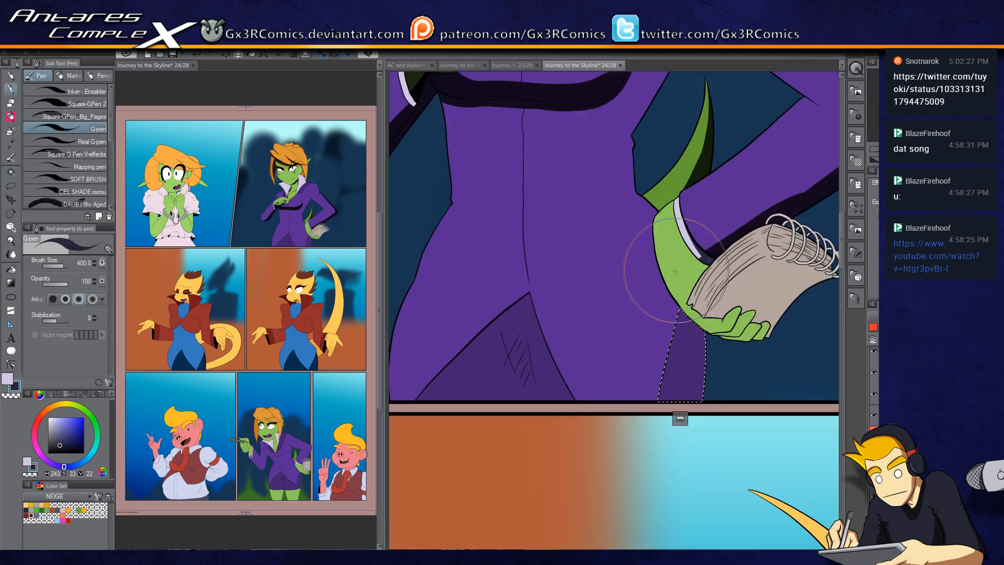
left_click_drag(691, 303, 684, 475)
left_click_drag(689, 321, 674, 486)
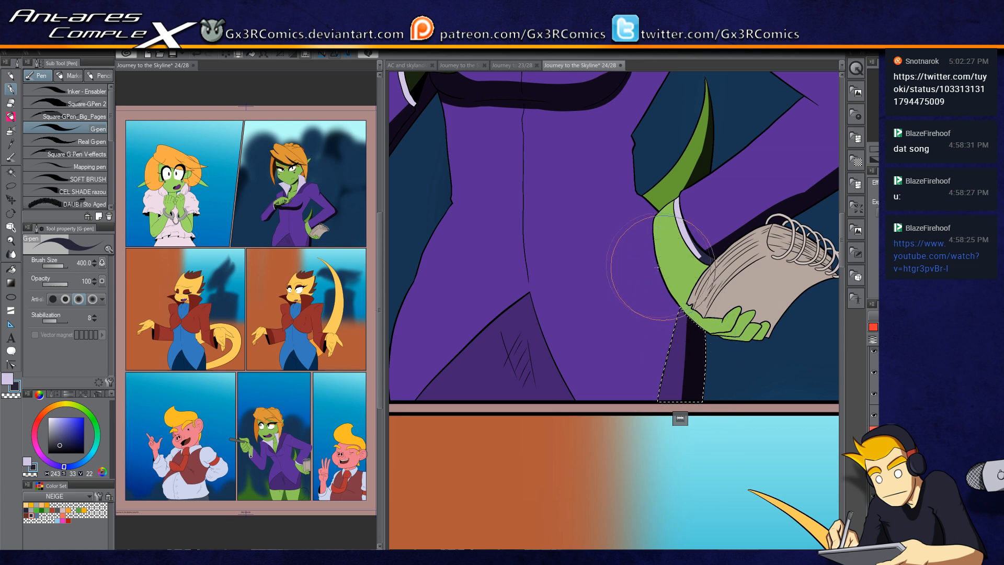
left_click_drag(574, 357, 683, 287)
Step: Sample the dark purple shadow colour from the trouser shading
key("w")
left_click(594, 290)
key("p")
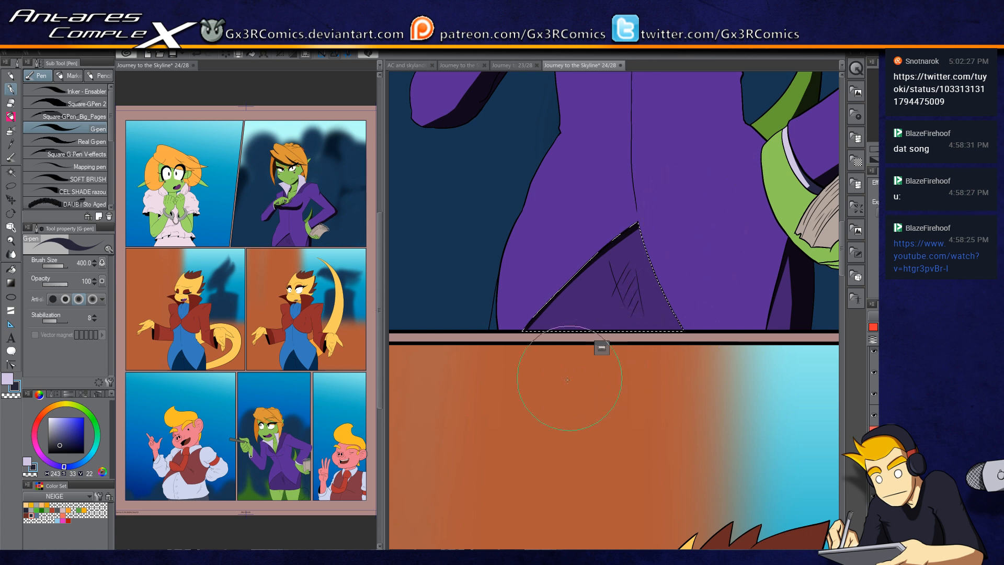
key("w")
key("ctrl+d")
key("i")
left_click(587, 310)
key("g")
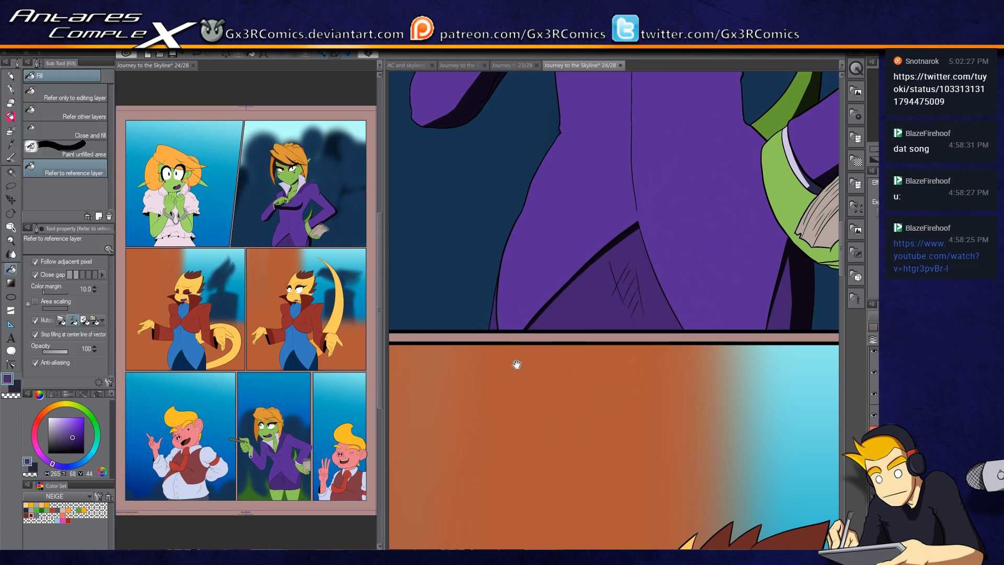
left_click_drag(518, 363, 522, 403)
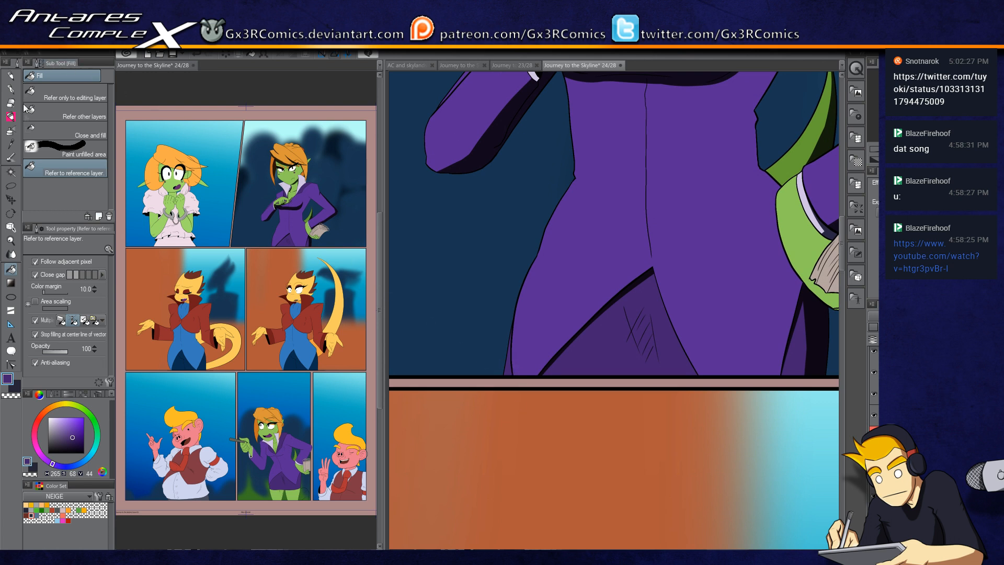
Step: Switch to the animation file, play its timeline preview, and return to the comic page
left_click(346, 115)
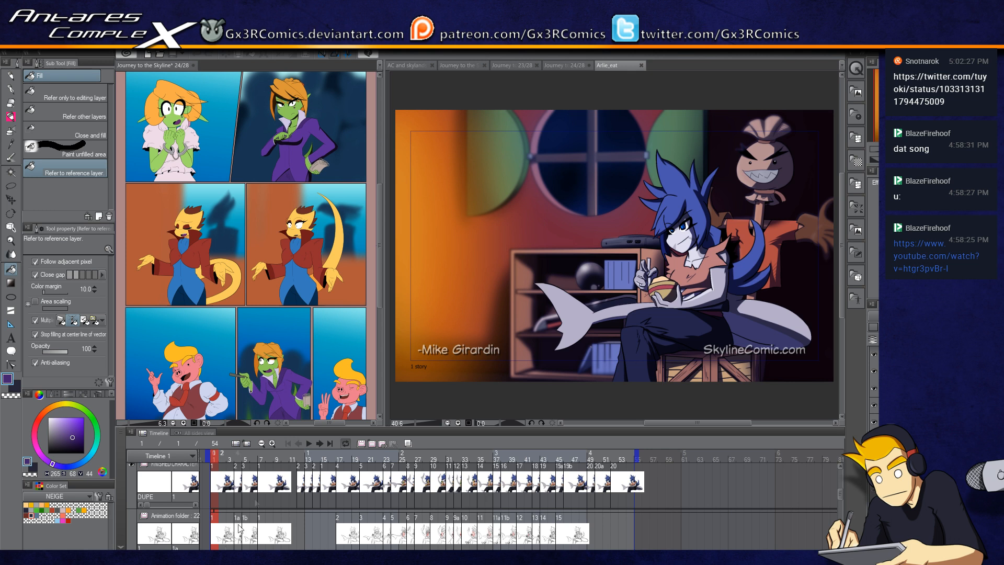
left_click(309, 443)
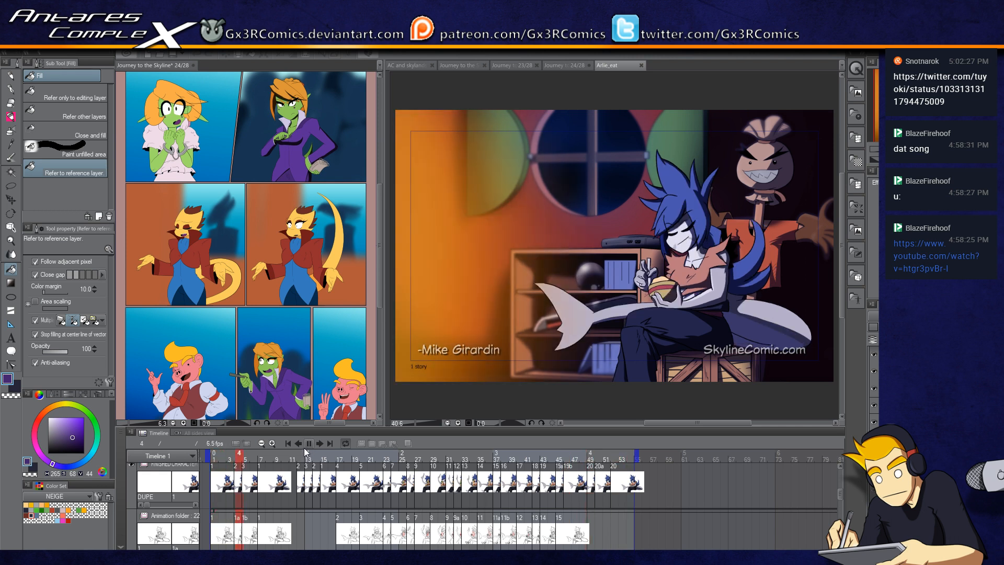
left_click(309, 443)
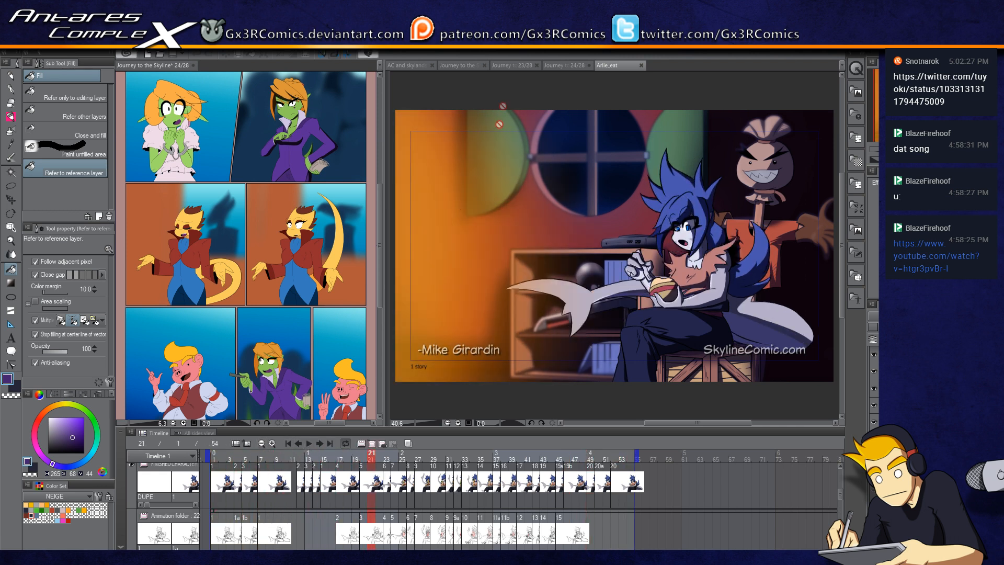
left_click(640, 66)
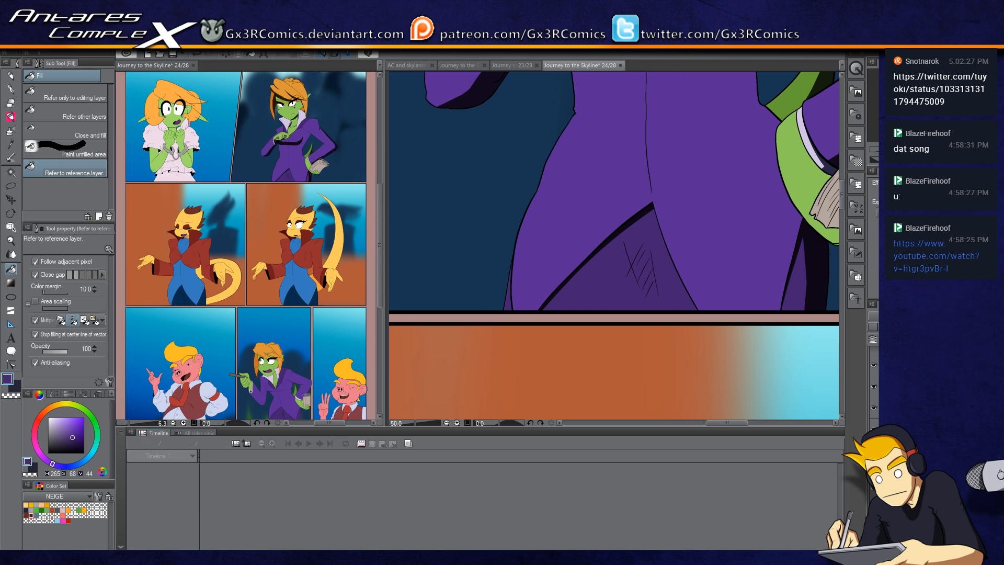
Step: Select the jacket and shade its side beneath the arm holding the notebook
left_click(120, 547)
scroll(603, 262, "up", 5)
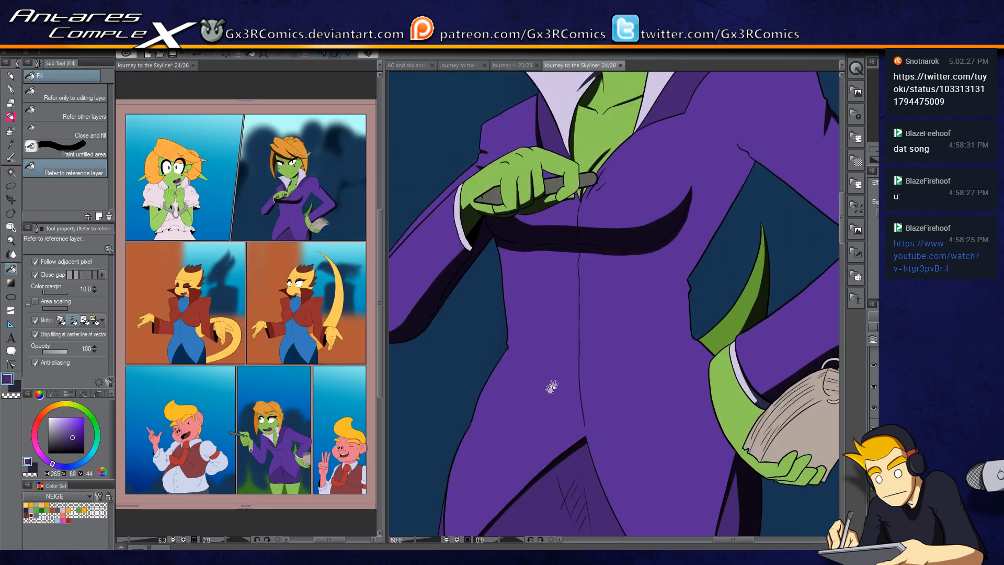
key("w")
left_click(682, 257)
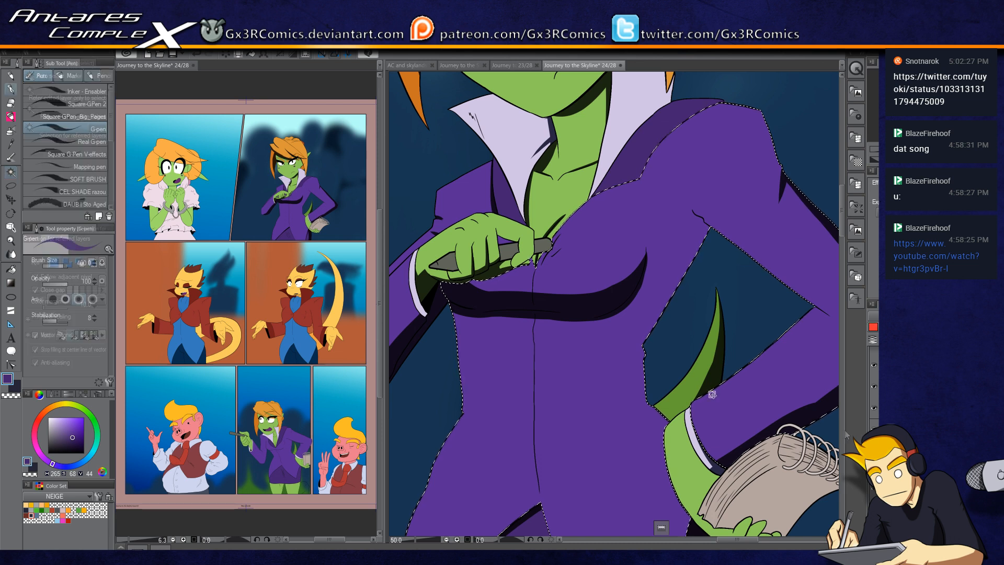
key("p")
scroll(637, 294, "up", 1)
mouse_move(745, 167)
left_mouse_down()
mouse_move(626, 407)
mouse_move(730, 202)
mouse_move(634, 382)
mouse_move(676, 264)
mouse_move(654, 274)
left_mouse_up()
key("ctrl+z")
key("space")
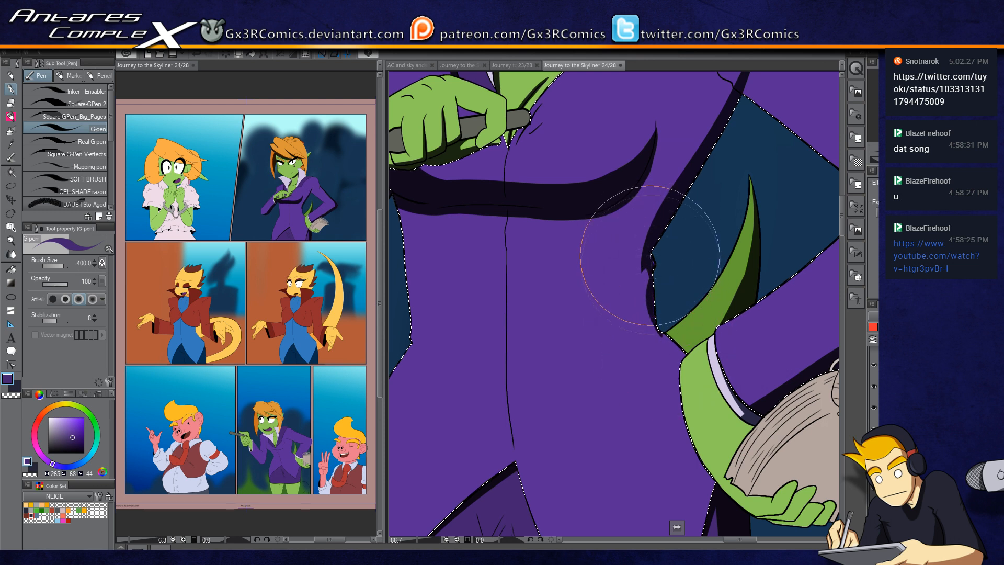
mouse_move(646, 272)
left_mouse_down()
mouse_move(670, 337)
mouse_move(699, 360)
left_mouse_up()
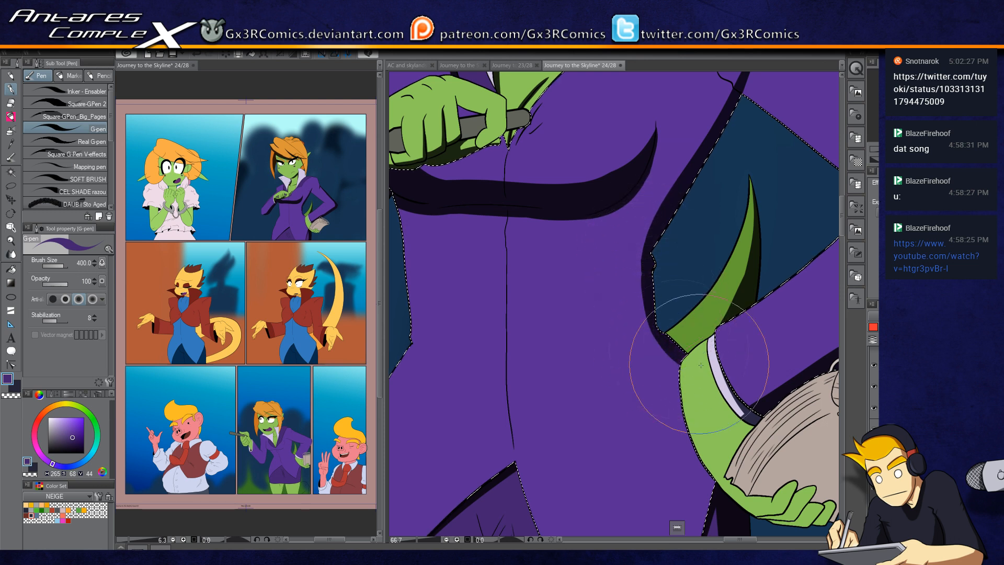
left_click_drag(656, 222, 628, 297)
key("space")
left_click_drag(639, 367, 631, 268)
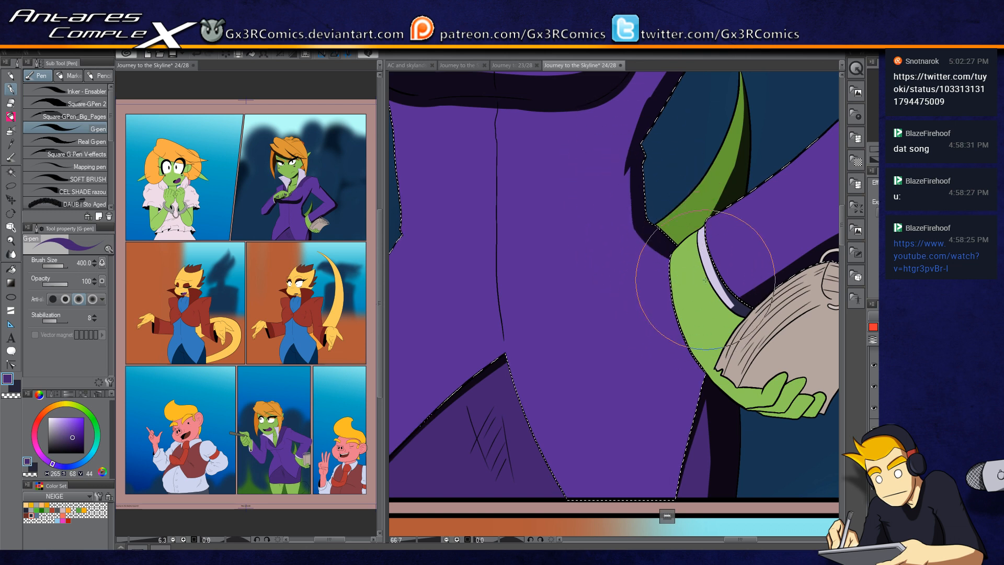
left_click_drag(674, 272, 651, 168)
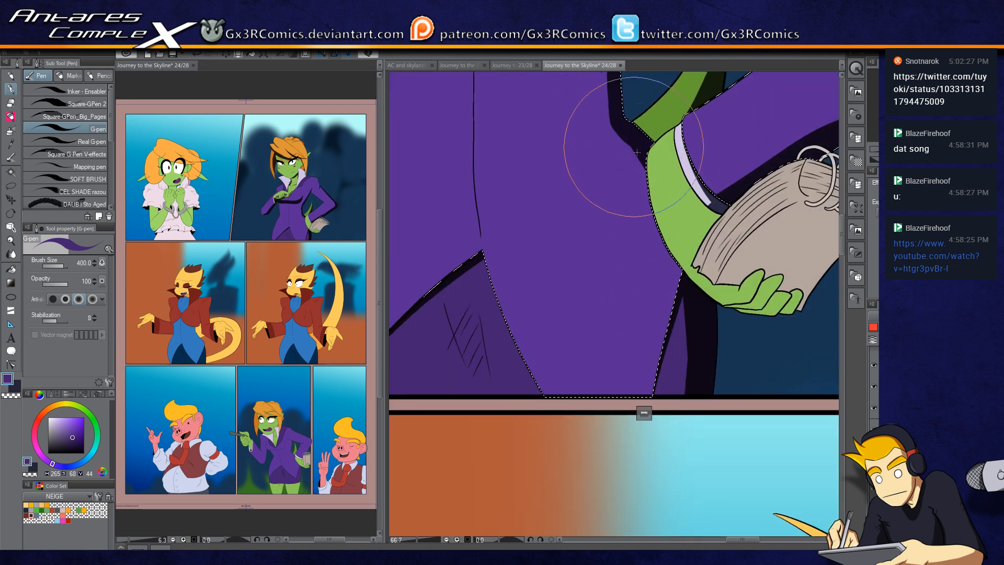
left_click_drag(670, 302, 645, 316)
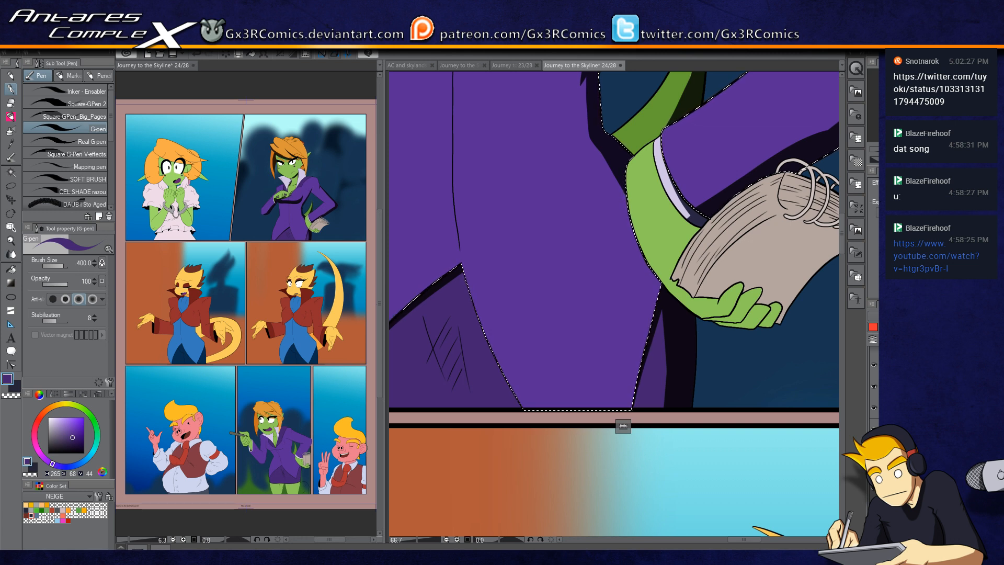
left_click_drag(619, 238, 625, 309)
mouse_move(609, 204)
left_mouse_down()
mouse_move(668, 437)
mouse_move(590, 429)
left_mouse_up()
Step: Select the cuff and hand areas around the notebook and shade them
key("w")
left_click(642, 360)
key("p")
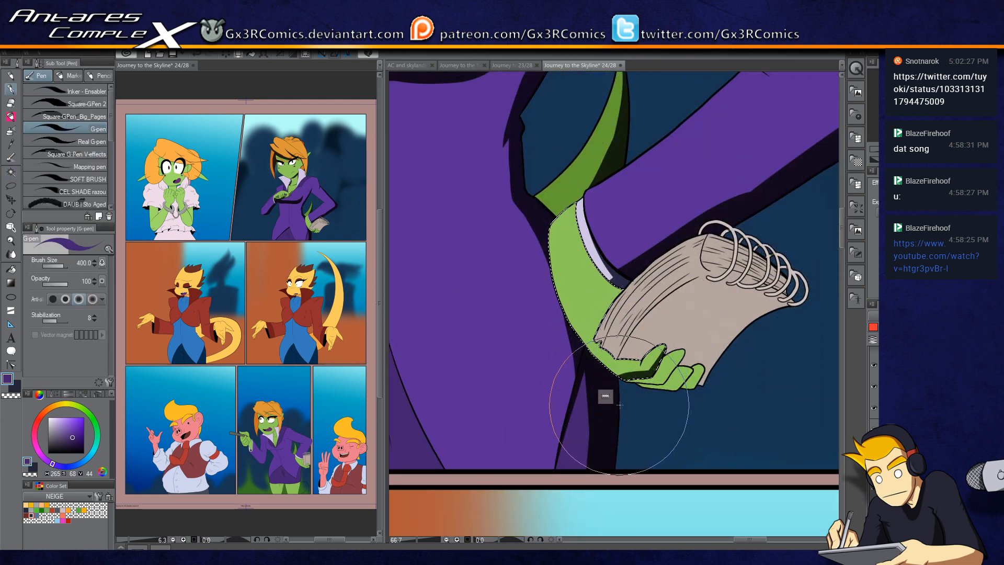
key("w")
left_click(671, 363)
key("p")
mouse_move(639, 400)
left_mouse_down()
mouse_move(653, 384)
mouse_move(671, 387)
left_mouse_up()
key("w")
left_click(687, 375)
key("p")
mouse_move(631, 383)
left_mouse_down()
mouse_move(684, 394)
mouse_move(650, 392)
mouse_move(718, 351)
left_mouse_up()
Step: Select the notebook pages and shade their edges near the spiral rings
key("w")
left_click(697, 383)
key("p")
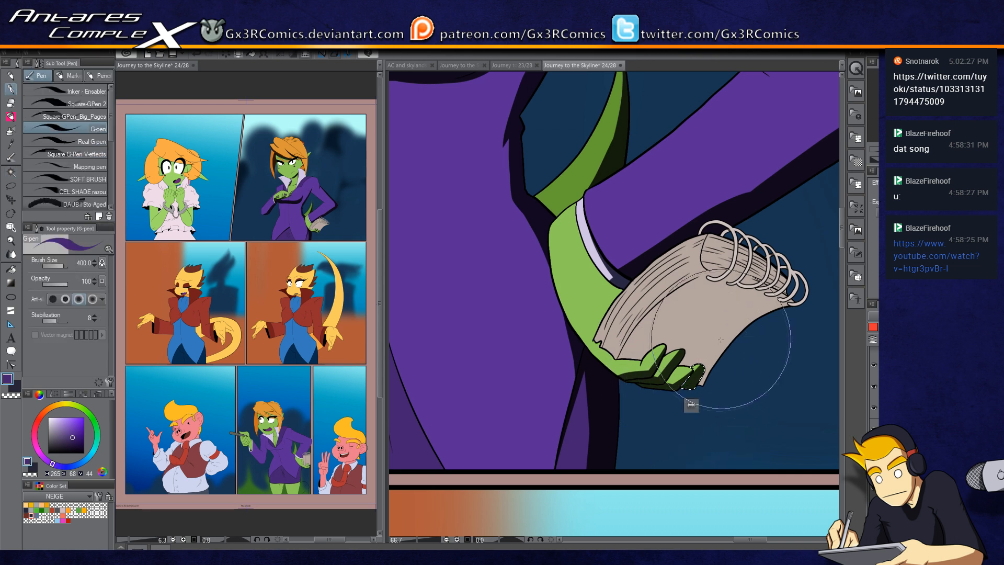
left_click_drag(671, 346, 644, 371)
key("w")
left_click(648, 357)
key("p")
mouse_move(594, 406)
left_mouse_down()
mouse_move(726, 362)
mouse_move(631, 438)
mouse_move(768, 327)
left_mouse_up()
mouse_move(575, 429)
left_mouse_down()
mouse_move(736, 320)
mouse_move(780, 319)
left_mouse_up()
mouse_move(595, 404)
left_mouse_down()
mouse_move(731, 330)
mouse_move(732, 319)
left_mouse_up()
left_click_drag(649, 269, 784, 319)
mouse_move(681, 259)
left_mouse_down()
mouse_move(778, 324)
mouse_move(733, 278)
left_mouse_up()
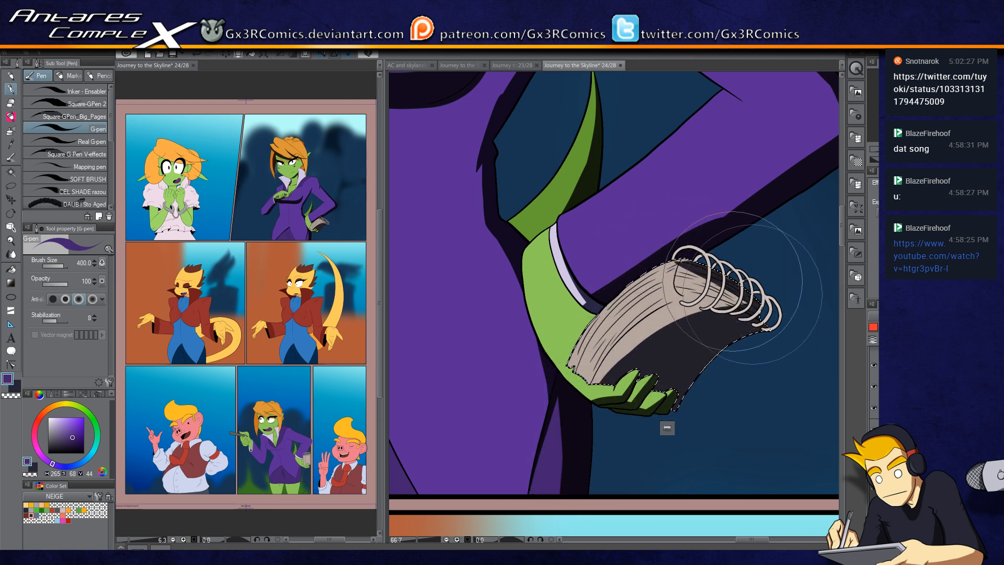
key("c")
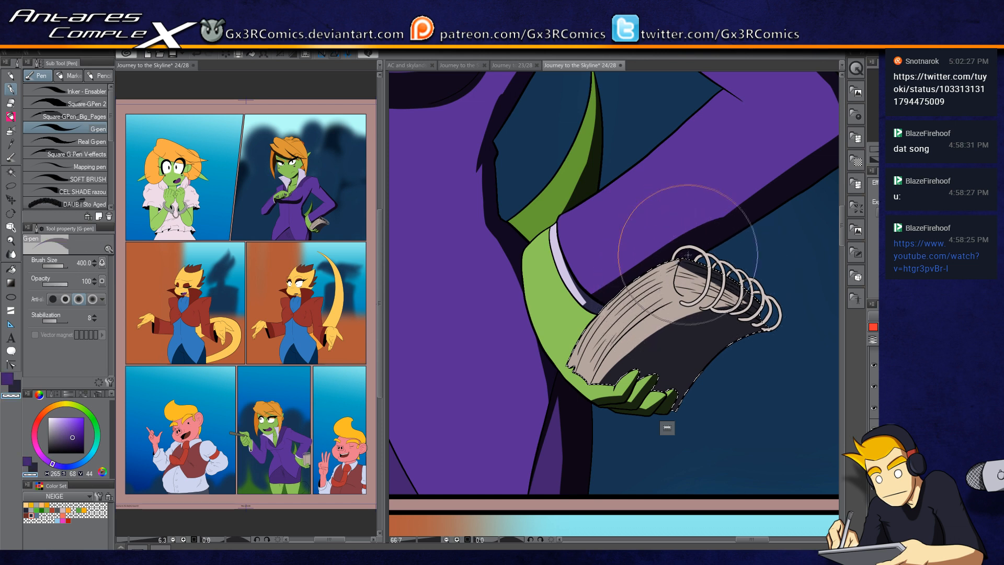
key("c")
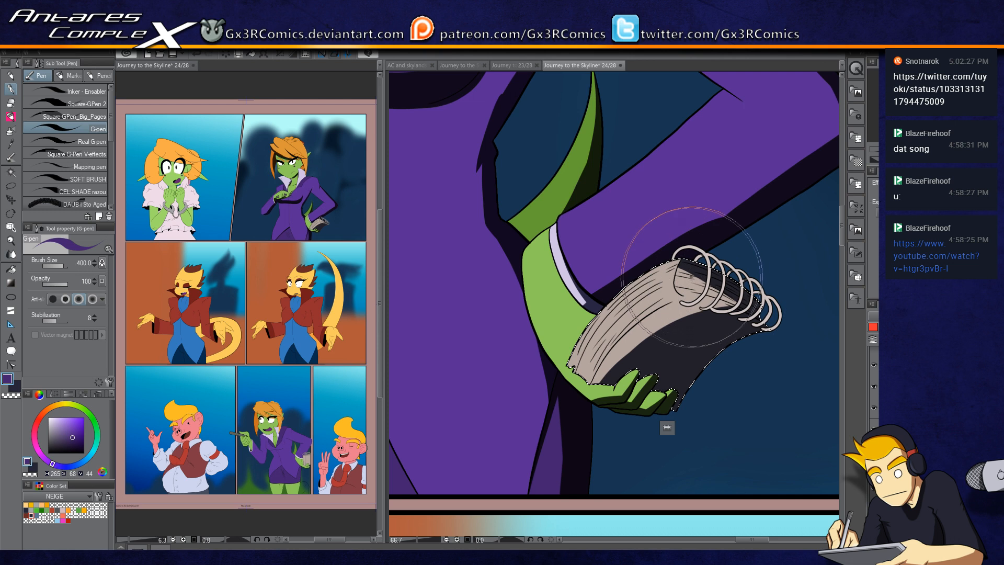
key("c")
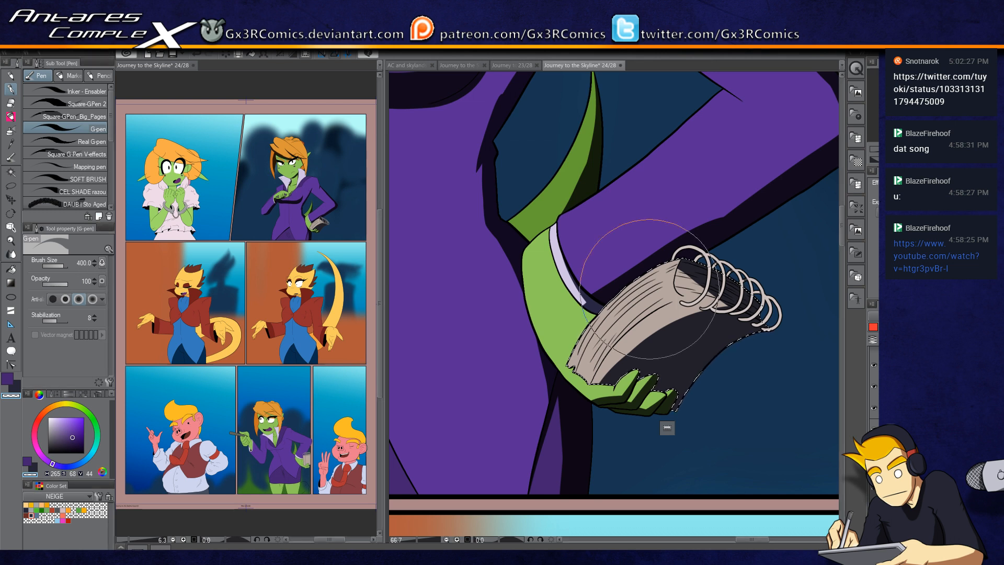
left_click_drag(538, 312, 614, 258)
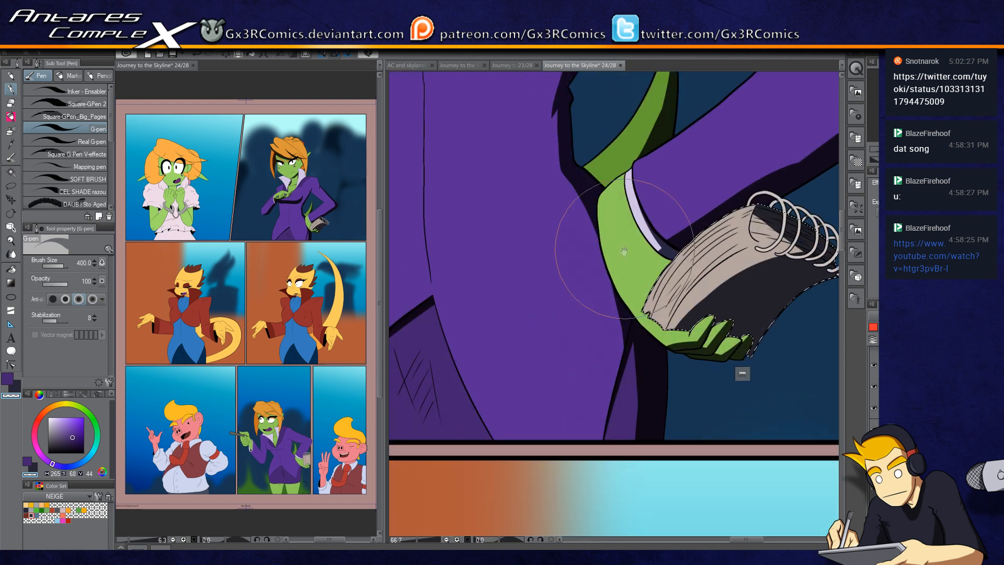
left_click_drag(495, 376, 629, 460)
left_click_drag(582, 160, 575, 269)
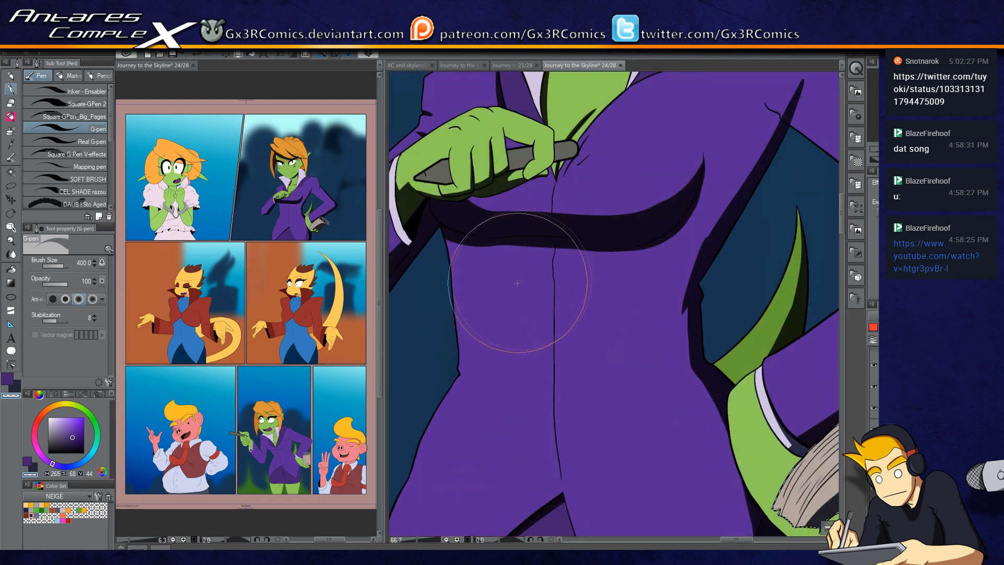
Step: Swap to the dark shadow colour, then select the pen held at the chest and shade it
key("c")
key("x")
key("ctrl+d")
left_click_drag(520, 273, 596, 279)
left_click_drag(490, 253, 535, 337)
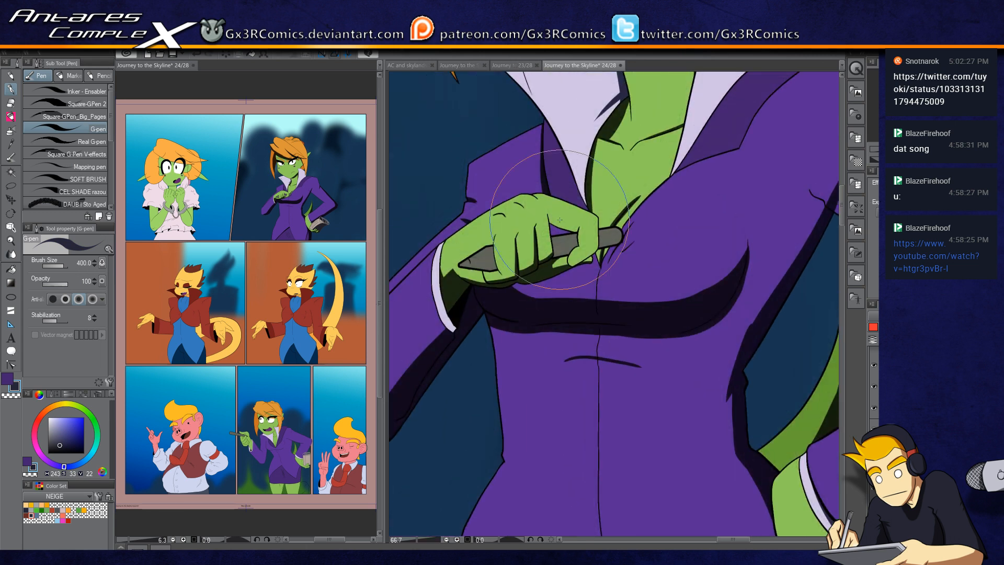
left_click(577, 210, "ctrl")
key("w")
left_click(587, 213)
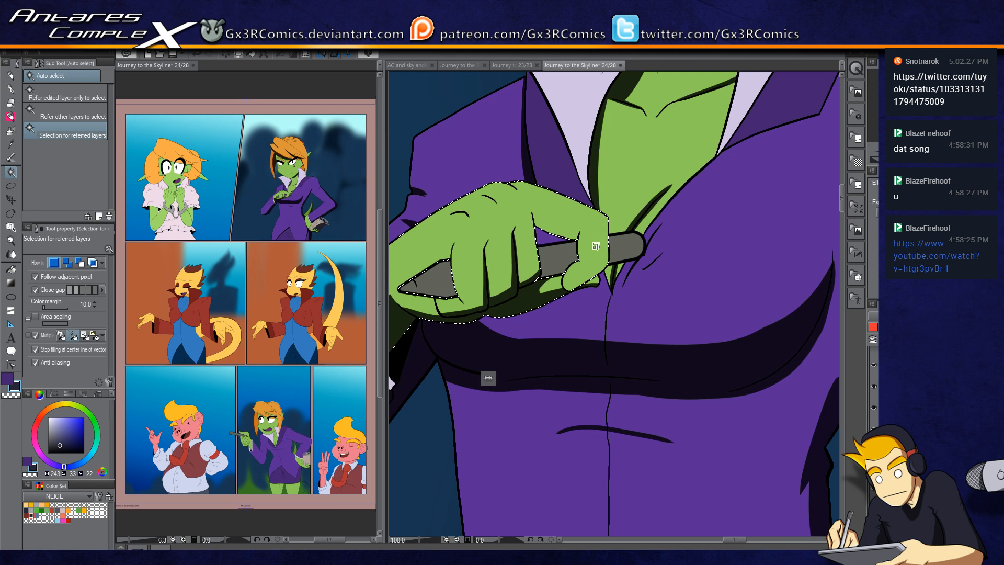
key("p")
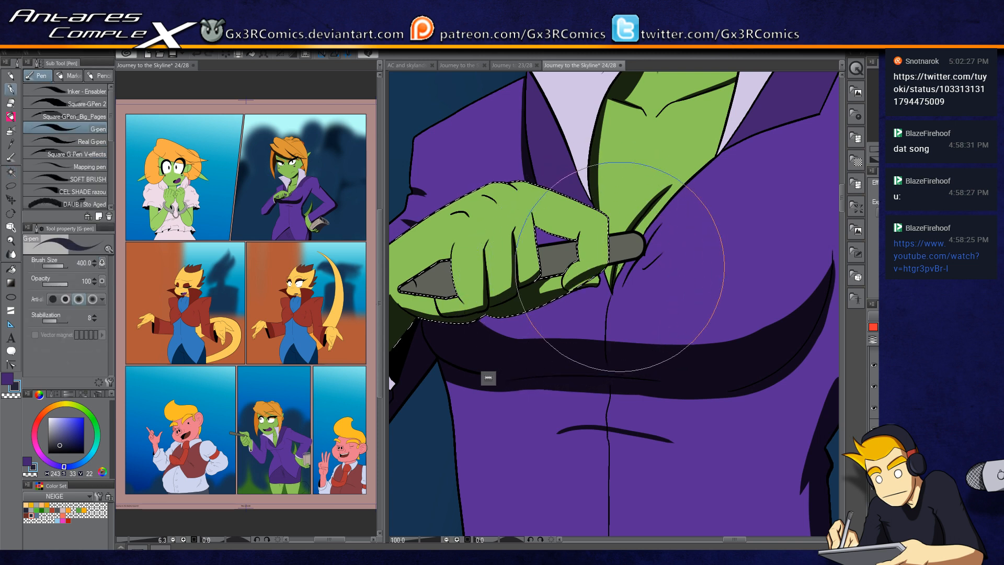
key("c")
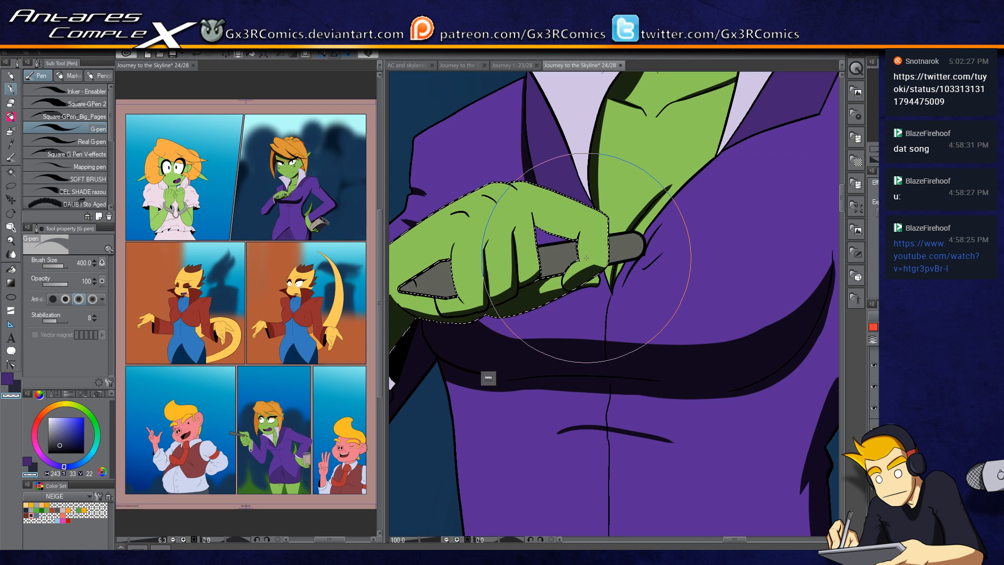
key("c")
key("w")
left_click(556, 257)
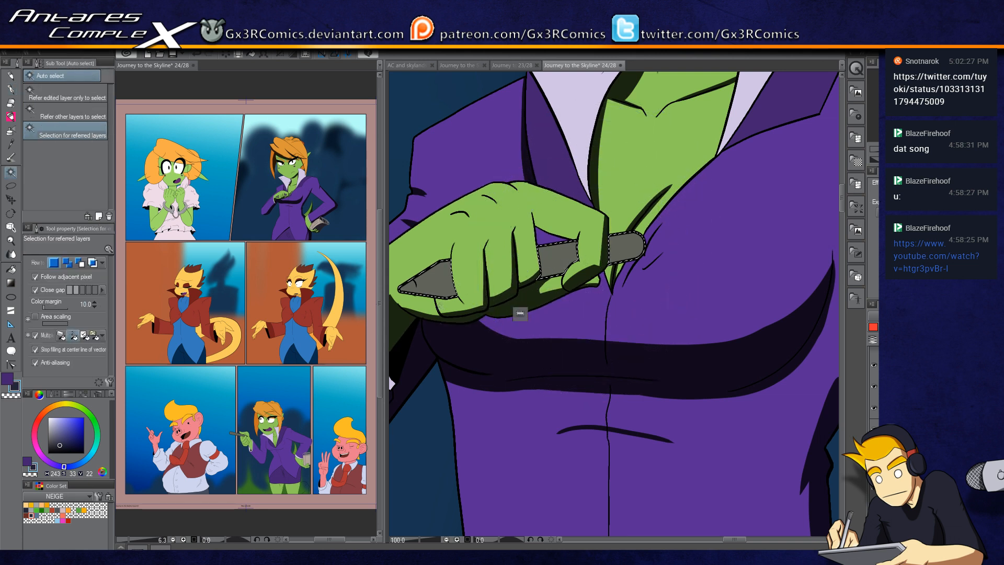
key("p")
left_click_drag(425, 294, 723, 254)
key("ctrl+d")
Step: Select the jacket front below the raised hand and shade its edge under the hand
key("w")
left_click(506, 326)
key("p")
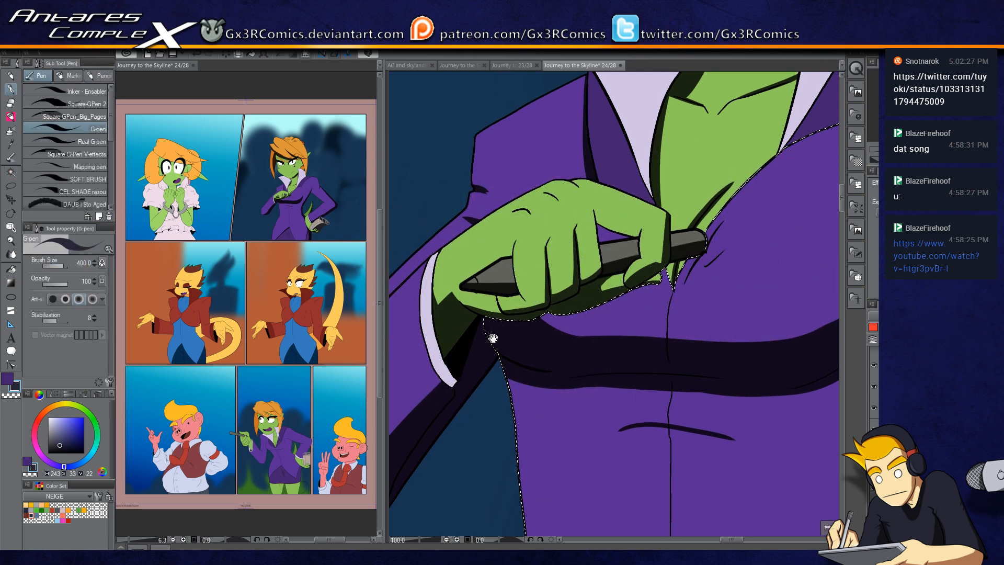
left_click_drag(493, 338, 626, 232)
Step: Select the shirt cuff at the raised wrist and shade it, redoing one stroke
key("w")
left_click(571, 246)
key("p")
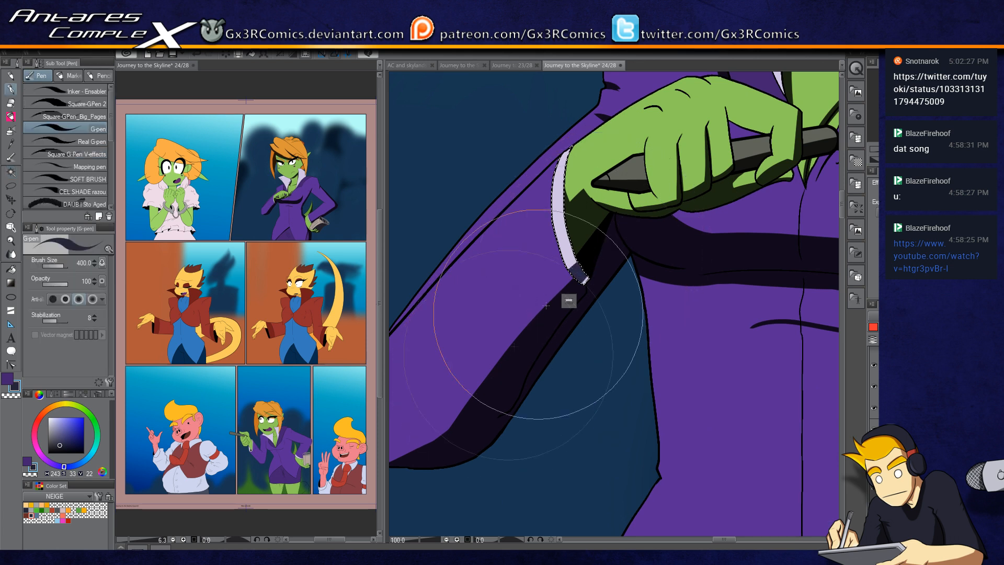
mouse_move(579, 279)
left_mouse_down()
mouse_move(553, 214)
mouse_move(552, 178)
left_mouse_up()
key("ctrl+z")
left_click_drag(571, 272, 547, 177)
key("ctrl+d")
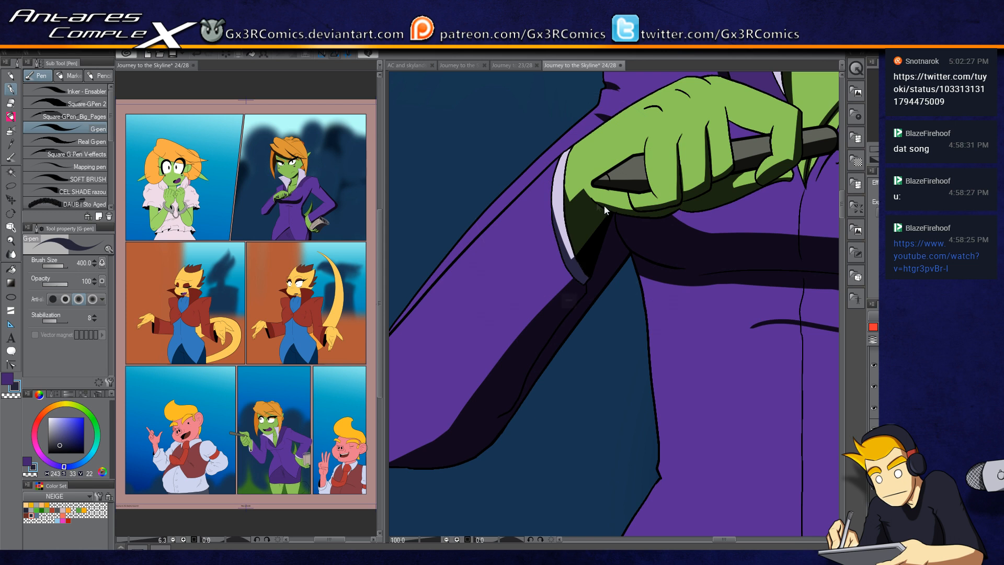
Step: Select the jacket lapel and shade the area beneath the raised hand
left_click_drag(604, 205, 571, 296)
left_click_drag(611, 188, 568, 233)
key("w")
left_click(552, 171)
key("p")
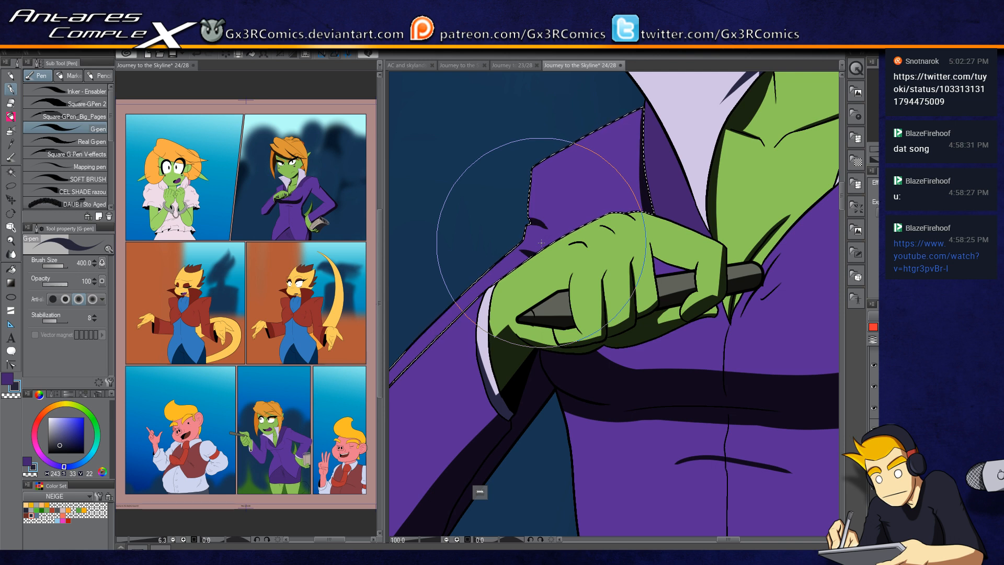
left_click_drag(613, 224, 493, 307)
Step: Select the green neck and chest skin and shade it beneath the collar with the pen
key("w")
left_click(588, 214)
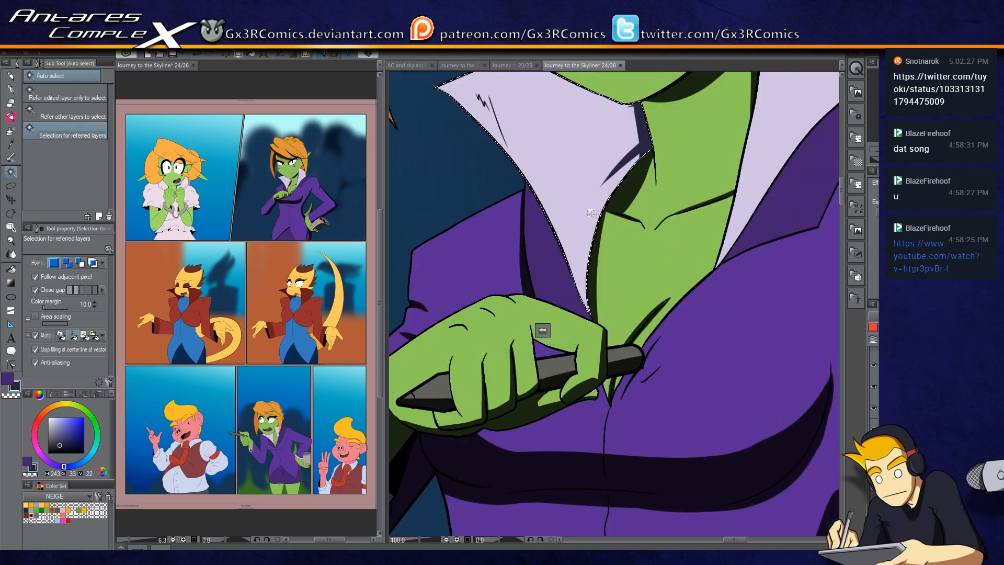
key("p")
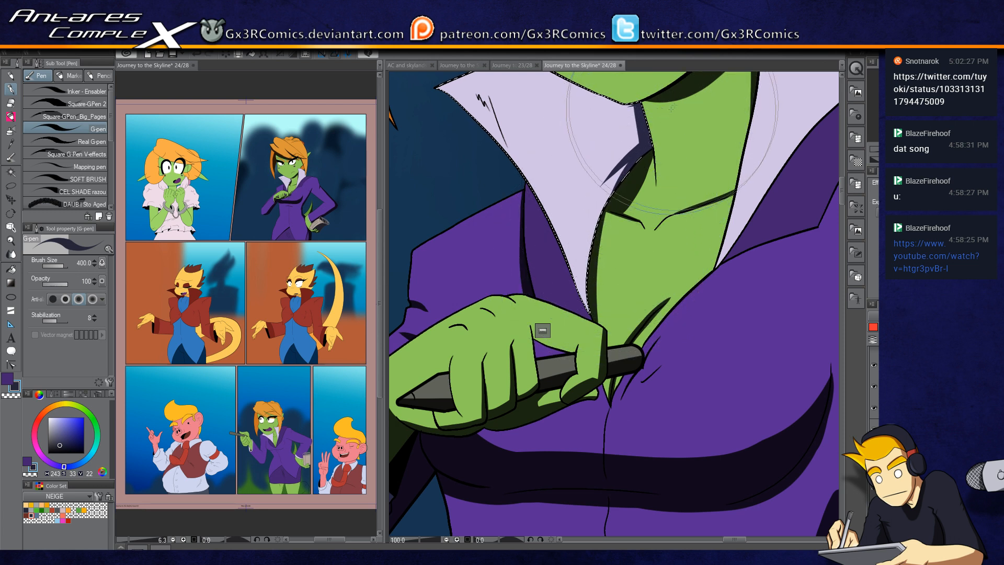
mouse_move(642, 148)
left_mouse_down()
mouse_move(633, 125)
mouse_move(613, 218)
left_mouse_up()
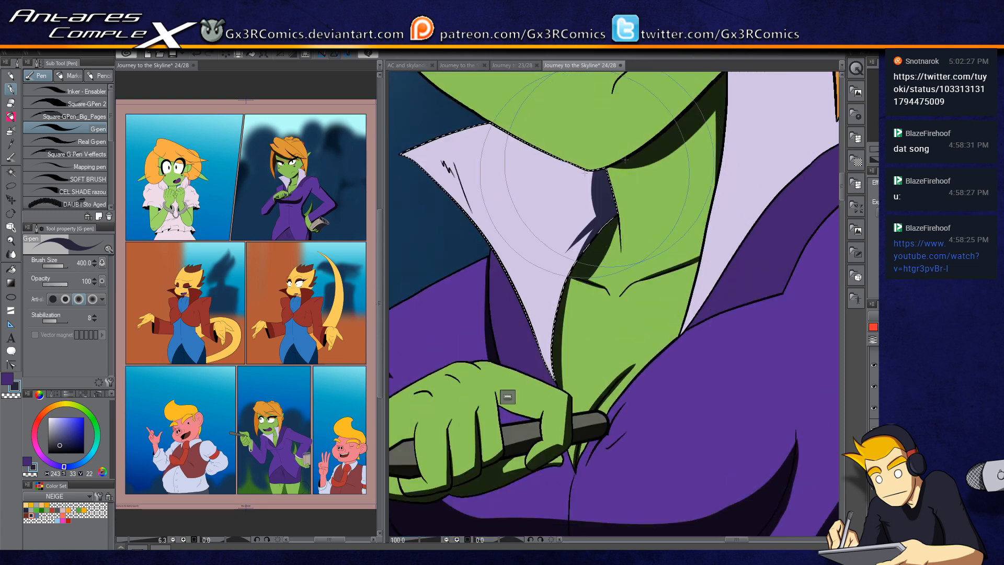
left_click_drag(618, 163, 500, 265)
key("w")
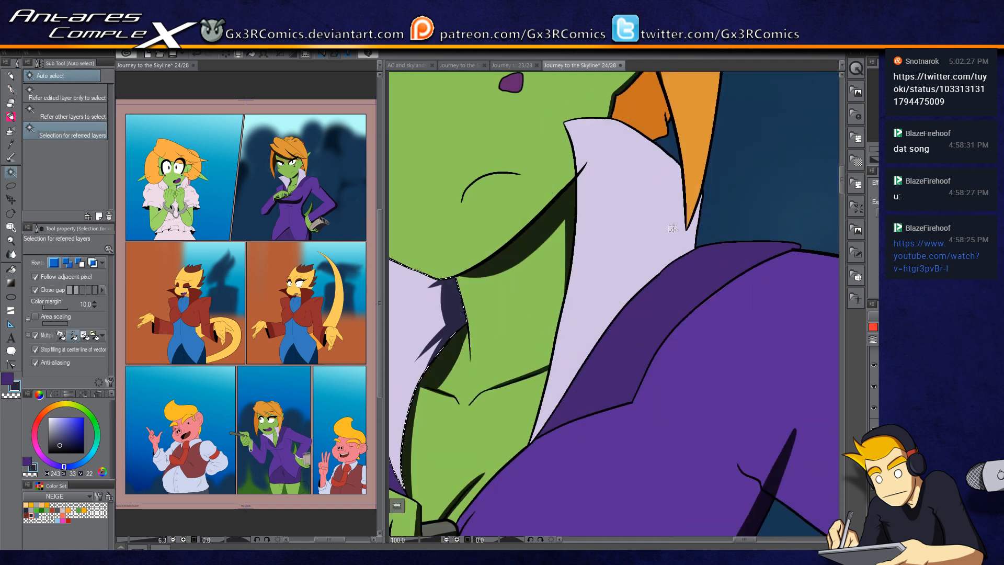
key("p")
left_click_drag(622, 202, 588, 365)
Step: Select the hair strand beside the collar and shade its lower edge
key("w")
left_click(603, 277)
key("p")
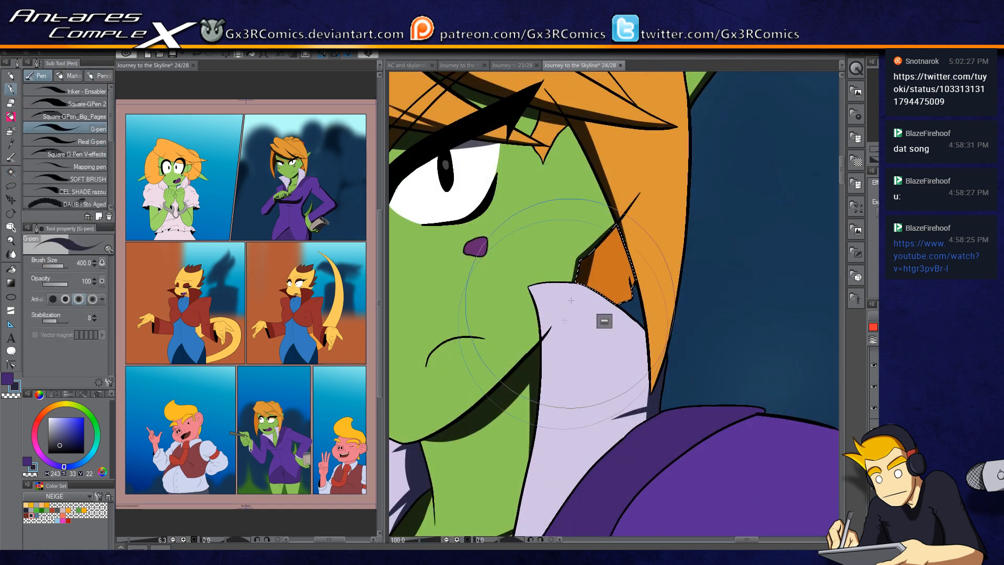
left_click_drag(562, 326, 646, 201)
mouse_move(626, 263)
left_mouse_down()
mouse_move(636, 309)
mouse_move(559, 322)
left_mouse_up()
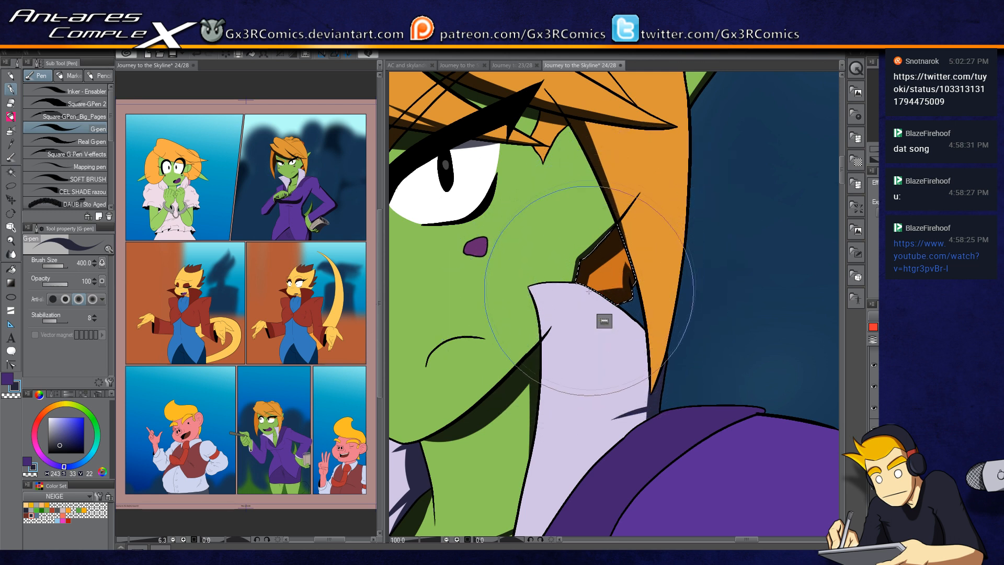
left_click_drag(594, 303, 545, 424)
Step: Select the fringe of hair, shade along its outer edge, undo one stroke, swap colours and add a stroke near its top
key("w")
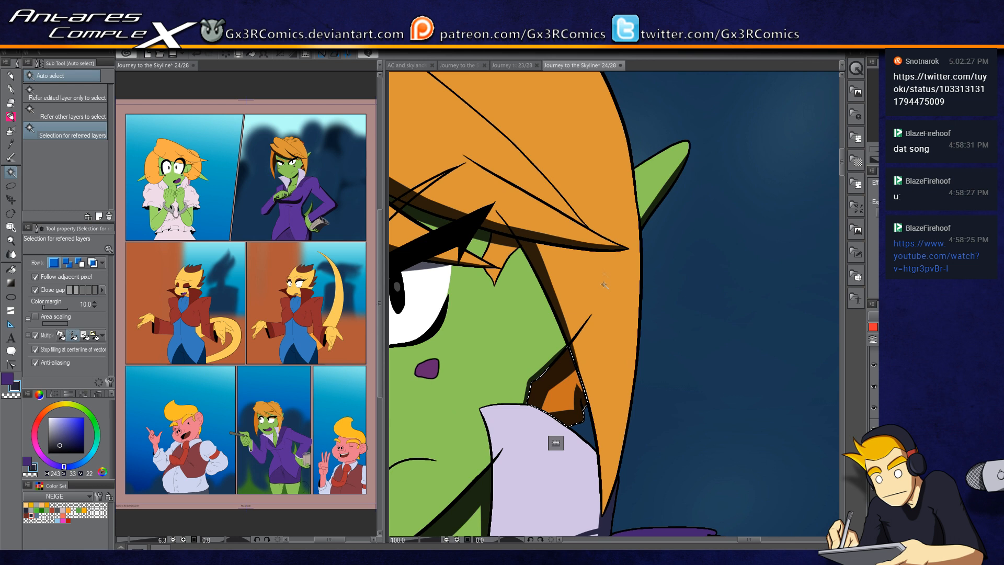
left_click(624, 256)
scroll(625, 247, "down", 1)
key("p")
left_click_drag(588, 152, 588, 209)
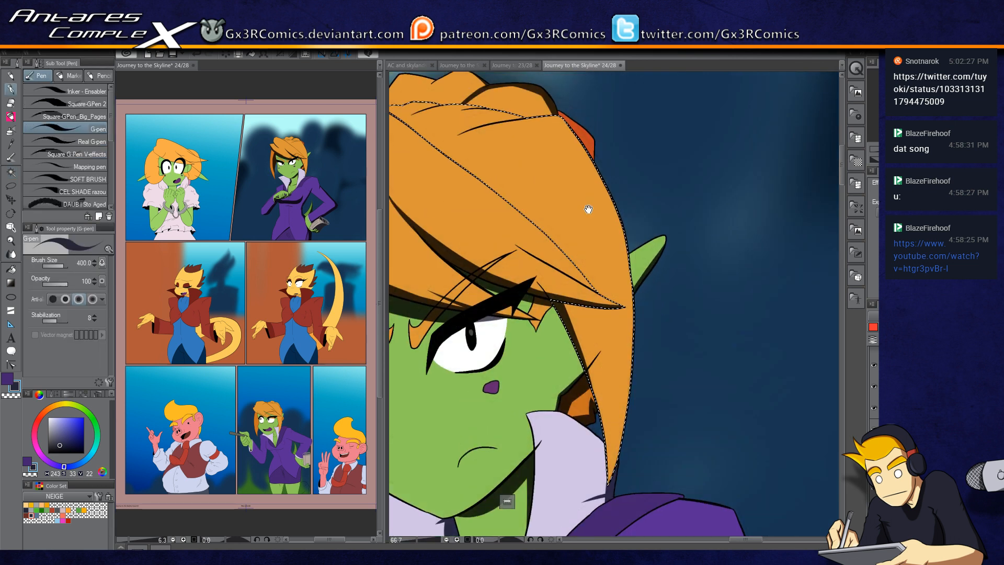
mouse_move(550, 106)
left_mouse_down()
mouse_move(593, 165)
mouse_move(629, 436)
mouse_move(617, 470)
left_mouse_up()
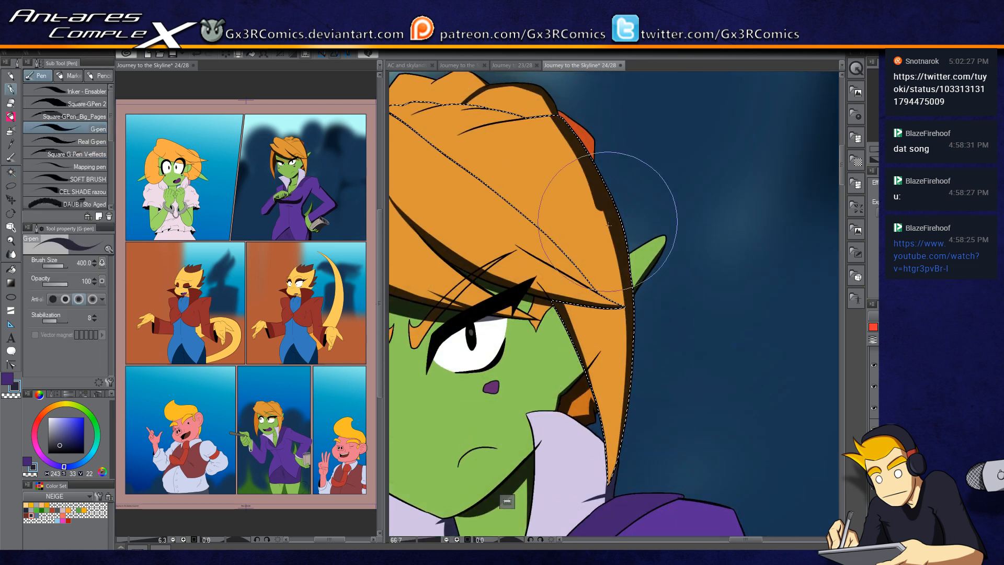
left_click_drag(608, 221, 619, 463)
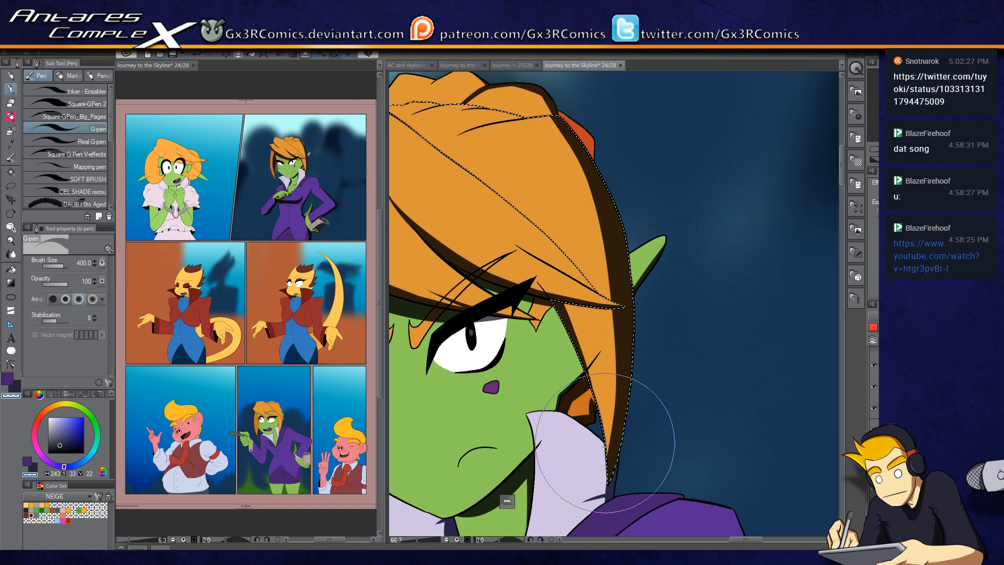
key("ctrl+z")
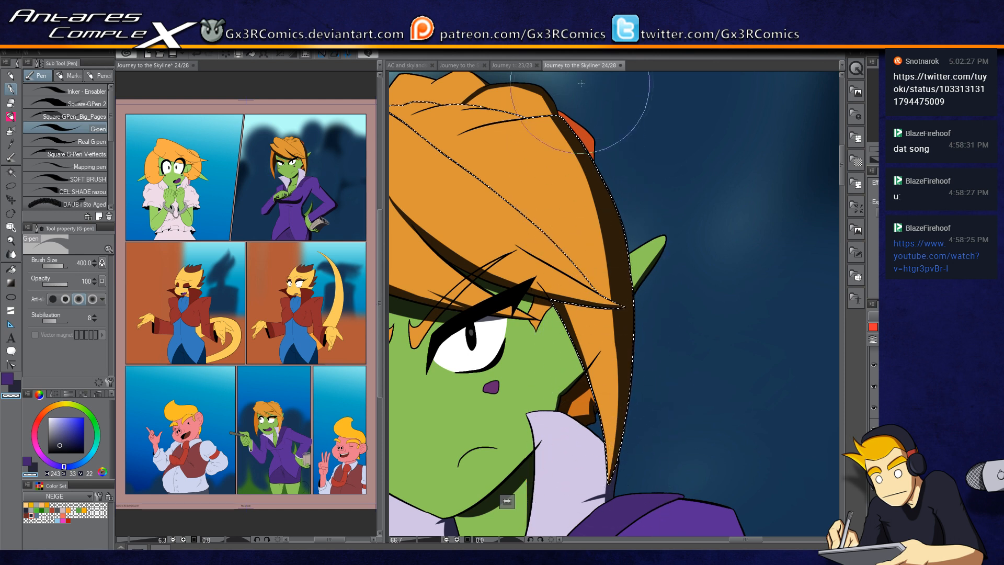
key("c")
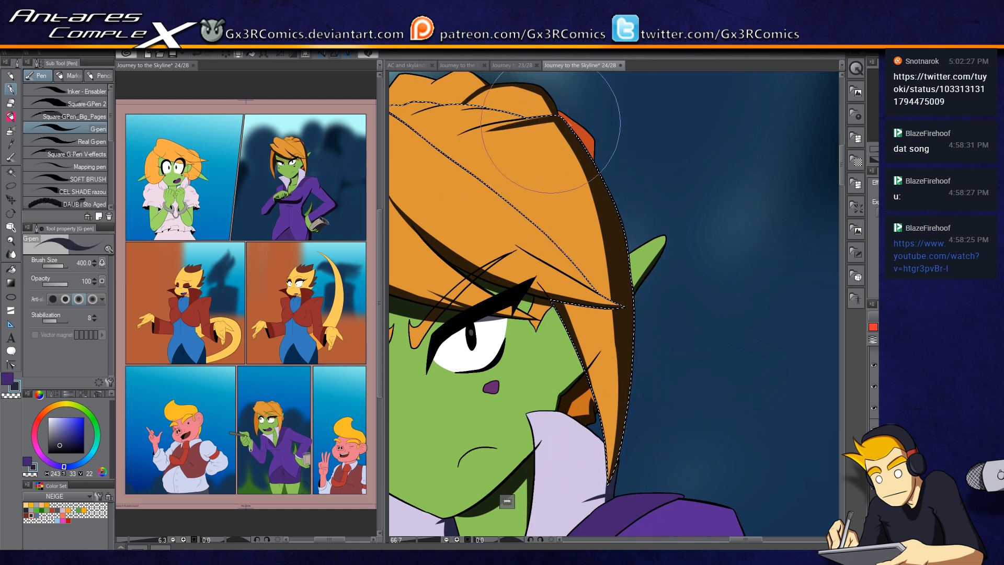
left_click_drag(509, 152, 596, 205)
Step: Reduce the pen size to 250 and shade beneath the strands at the top of the hair, undoing two strokes
key("w")
key("p")
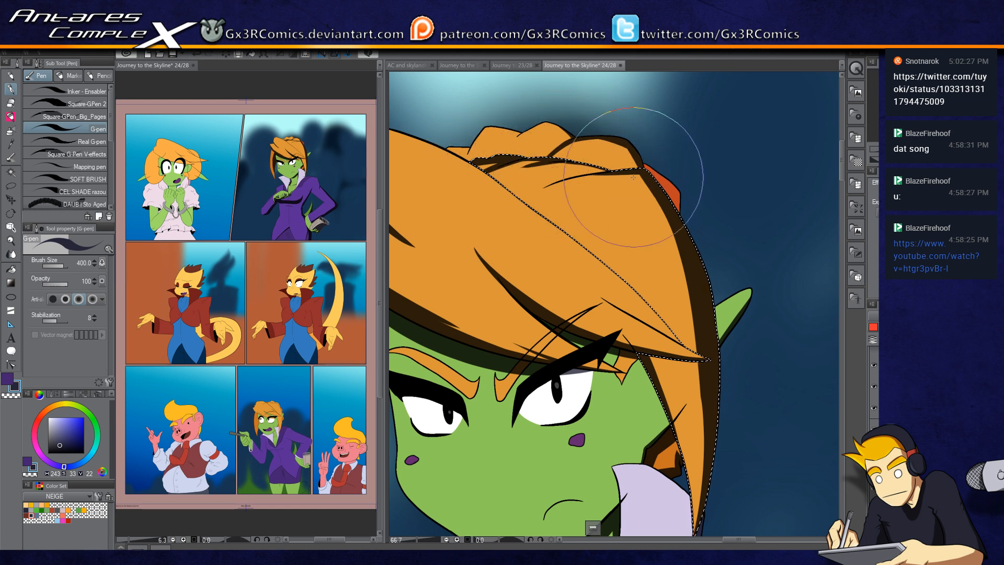
left_click(601, 181, "ctrl")
left_click(601, 181, "ctrl")
key("]")
key("]")
key("bracketleft")
key("bracketleft")
key("bracketleft")
key("bracketleft")
key("bracketleft")
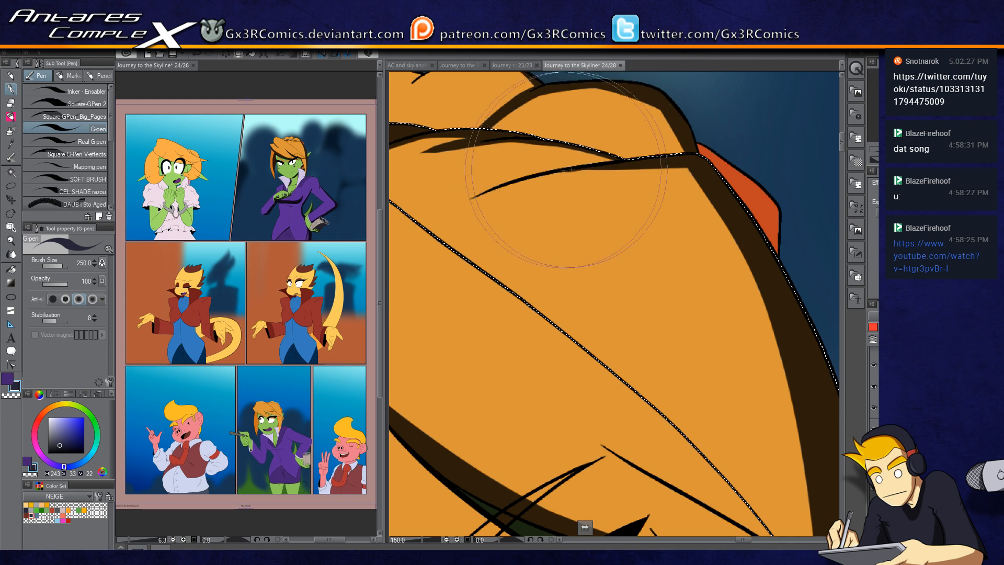
left_click_drag(626, 183, 707, 222)
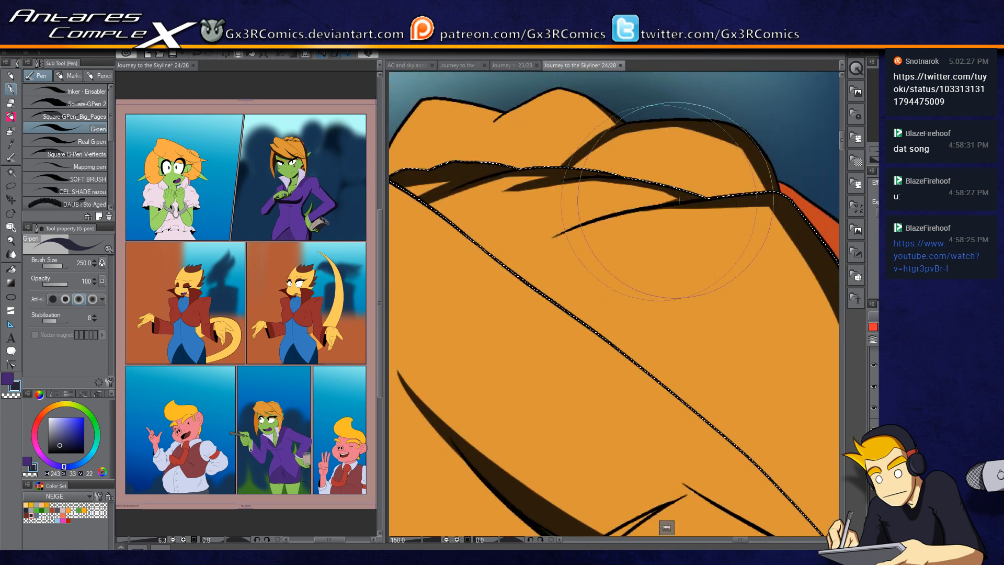
left_click_drag(616, 213, 665, 200)
key("c")
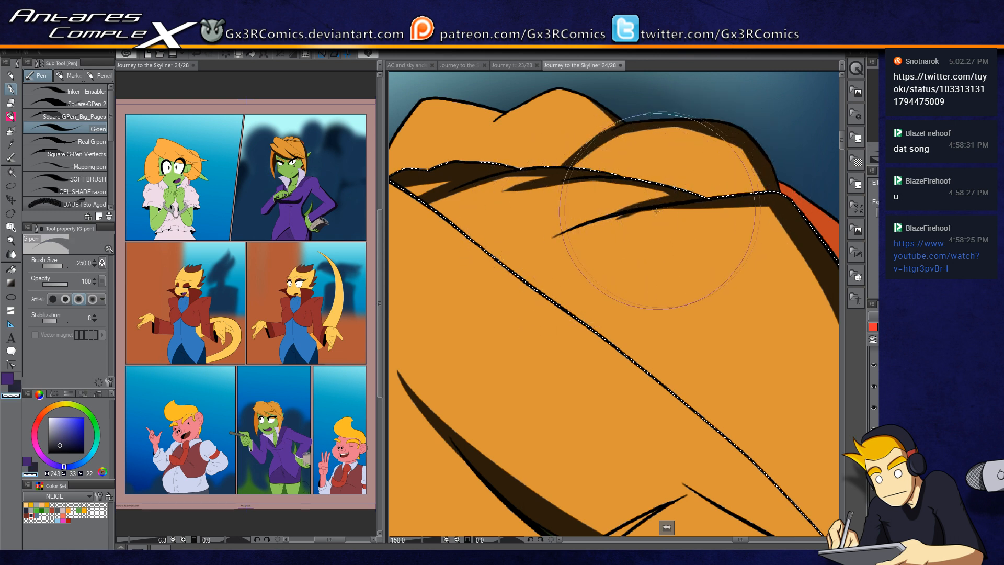
key("c")
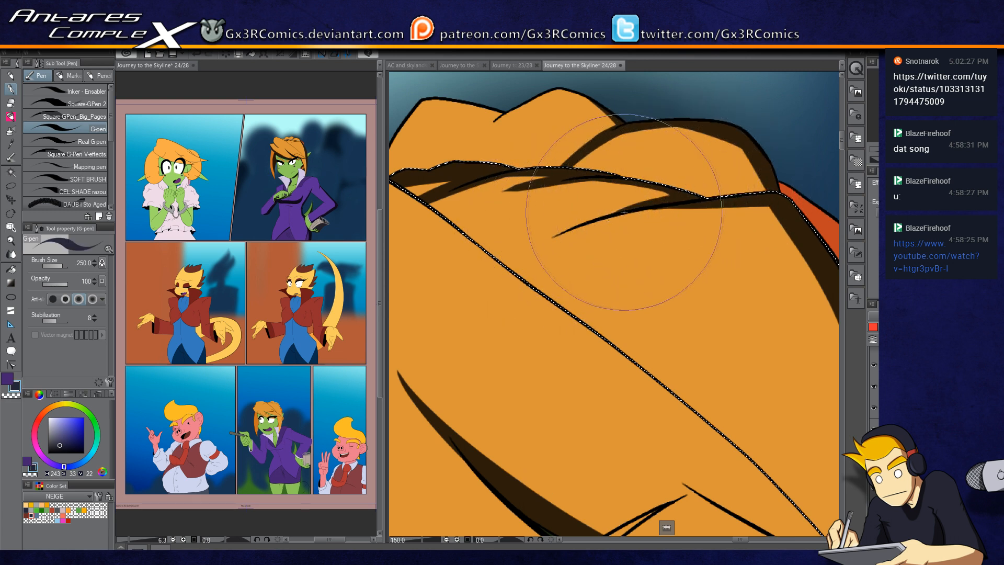
key("ctrl+z")
mouse_move(660, 196)
left_mouse_down()
mouse_move(614, 184)
mouse_move(541, 194)
mouse_move(592, 183)
mouse_move(570, 181)
mouse_move(629, 180)
mouse_move(650, 206)
left_mouse_up()
key("ctrl+z")
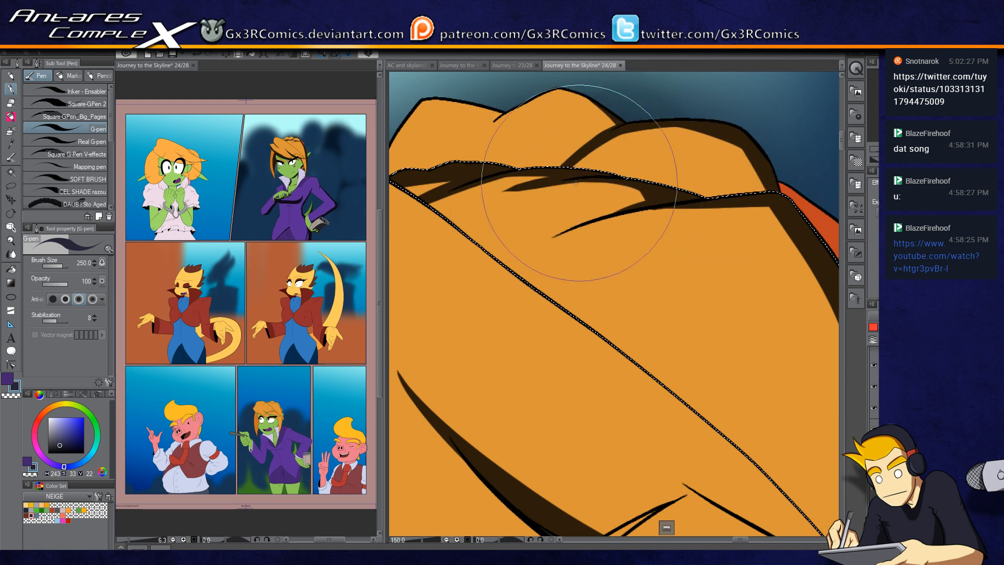
left_click_drag(506, 237, 638, 173)
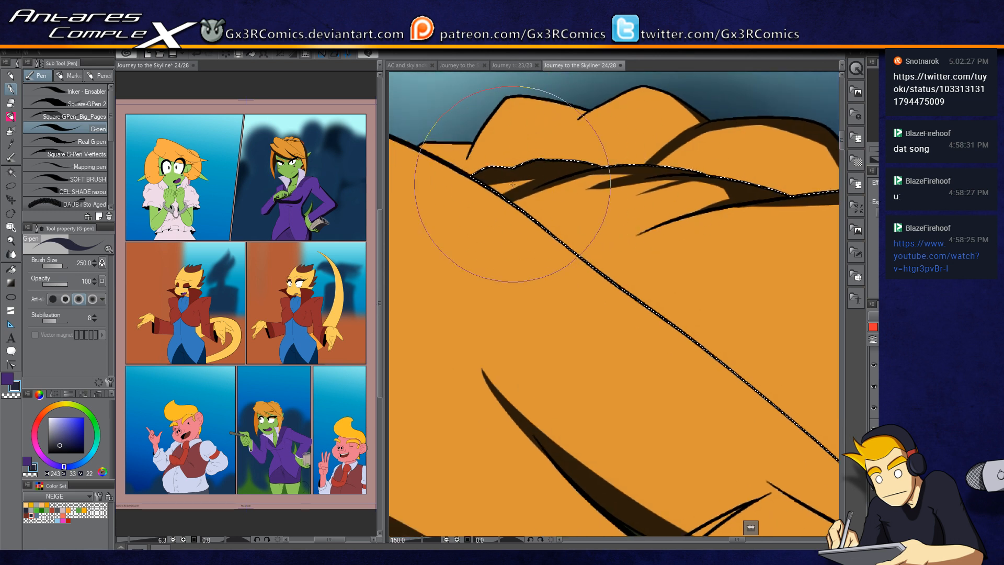
Step: Select the upper hair tufts and shade beneath their ridges
key("w")
left_click(515, 155)
key("p")
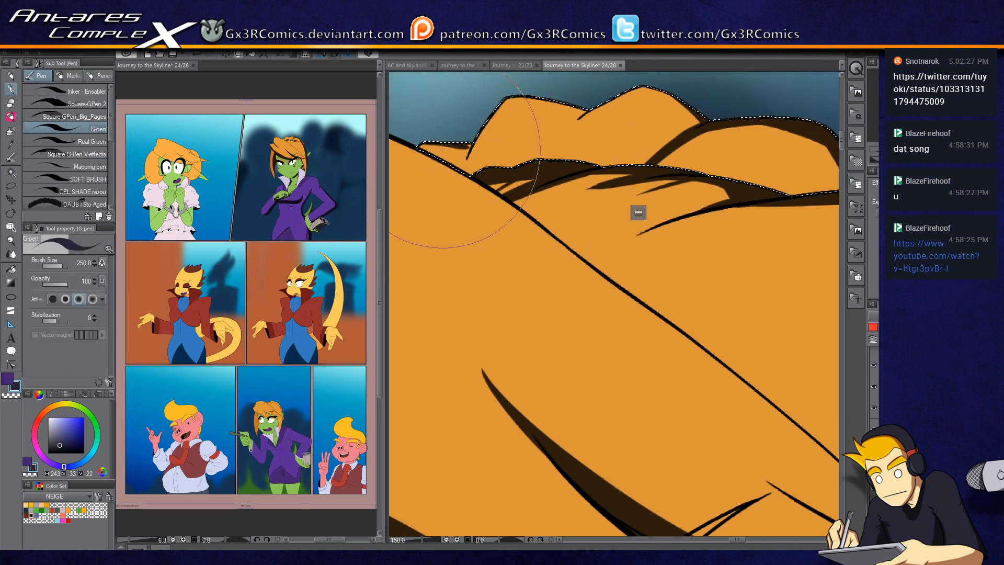
left_click_drag(478, 134, 458, 187)
key("c")
key("c")
left_click_drag(528, 137, 489, 189)
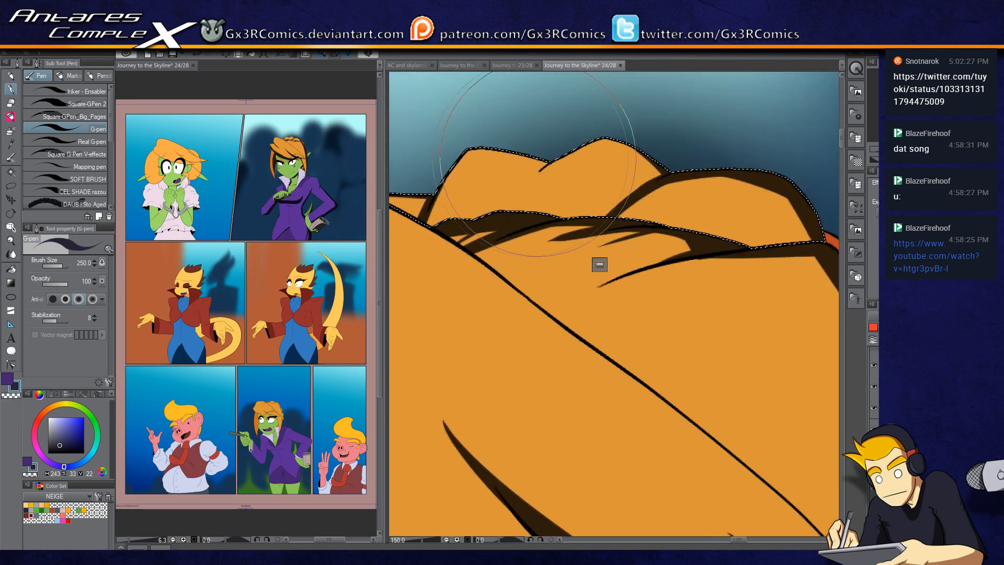
left_click_drag(552, 162, 522, 190)
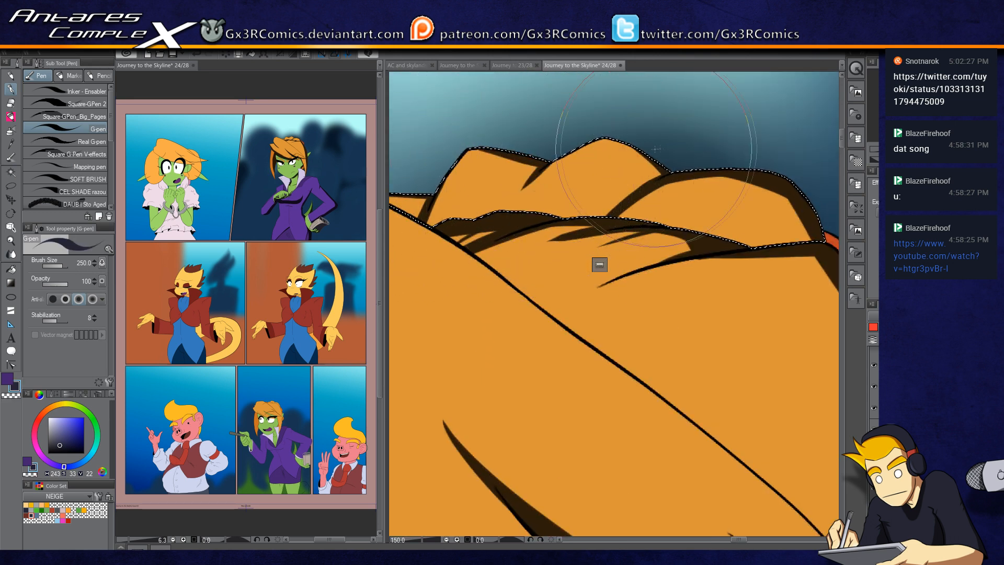
left_click_drag(719, 240, 552, 240)
mouse_move(729, 285)
left_mouse_down()
mouse_move(645, 211)
mouse_move(622, 259)
left_mouse_up()
Step: Select the red hair band at the back of the head and shade it
key("w")
left_click(639, 218)
key("p")
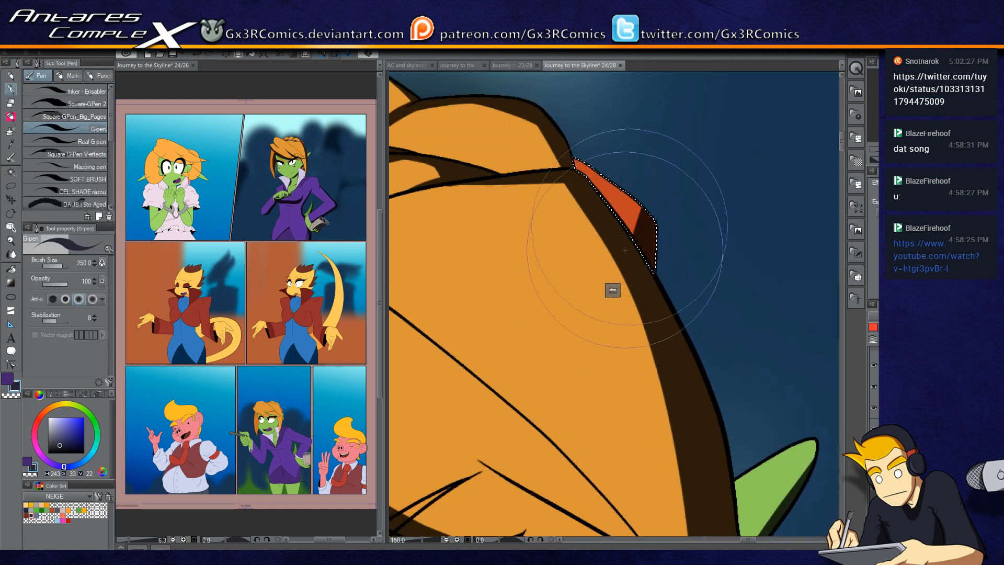
left_click_drag(571, 167, 578, 151)
mouse_move(639, 213)
left_mouse_down()
mouse_move(603, 174)
mouse_move(576, 156)
left_mouse_up()
left_click_drag(696, 335, 623, 153)
left_click_drag(687, 379, 641, 215)
Step: Select the ear, switch to the Soft airbrush and spray soft shading over the ear and hair
key("w")
left_click(638, 175)
key("b")
key("b")
scroll(650, 241, "down", 8)
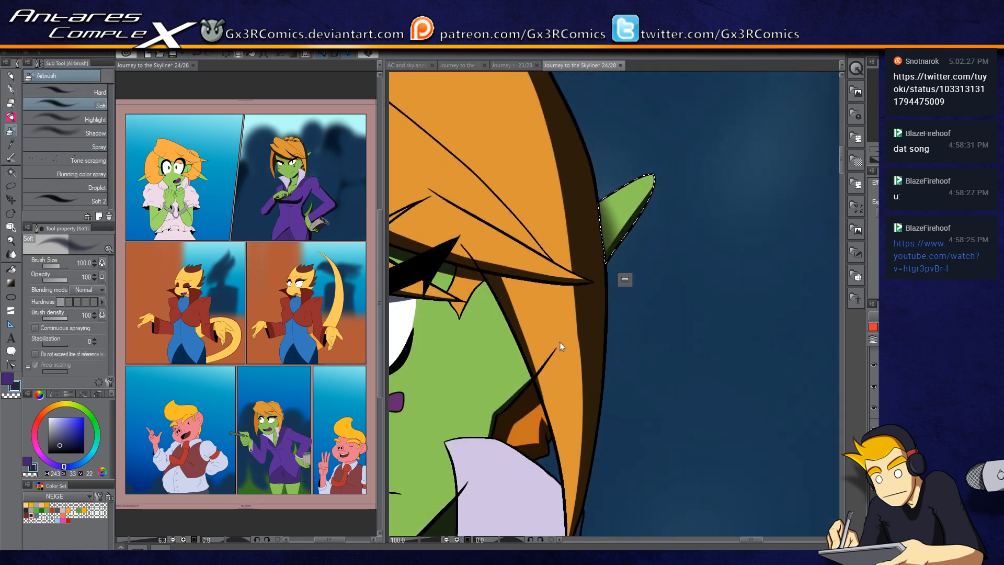
left_click_drag(565, 193, 580, 173)
left_click_drag(597, 428, 592, 249)
left_click_drag(560, 284, 699, 297)
left_click_drag(618, 298, 636, 401)
mouse_move(521, 334)
left_mouse_down()
mouse_move(623, 293)
mouse_move(508, 325)
left_mouse_up()
left_click(732, 249)
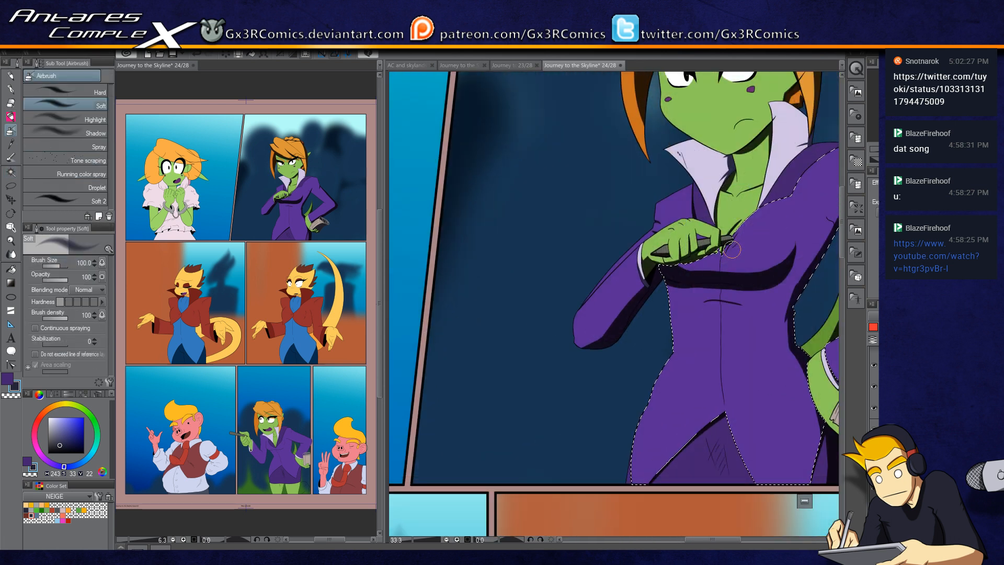
Step: Select the pig character's face and shade beneath the snout, mouth and chin with the pen
left_click_drag(597, 287, 625, 327)
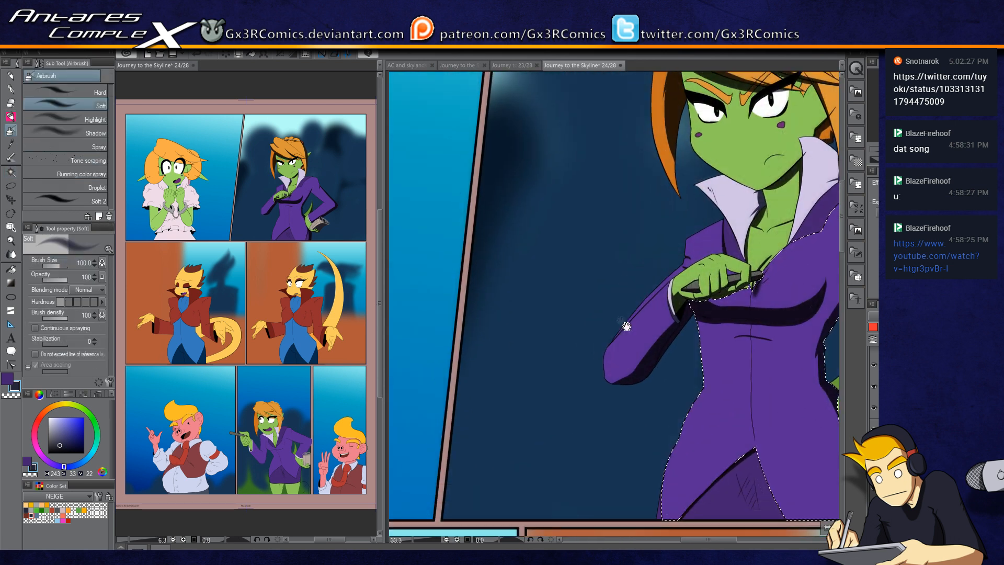
left_click_drag(493, 385, 696, 260)
left_click_drag(493, 306, 681, 331)
left_click_drag(582, 394, 583, 151)
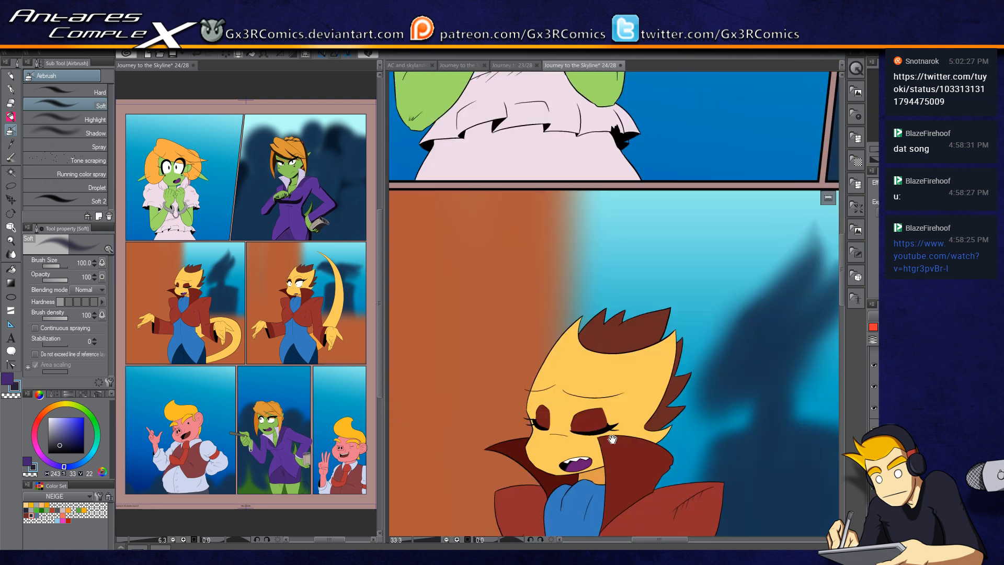
left_click_drag(612, 425, 532, 333)
left_click_drag(565, 496, 622, 94)
left_click_drag(565, 497, 622, 95)
left_click_drag(661, 327, 607, 305)
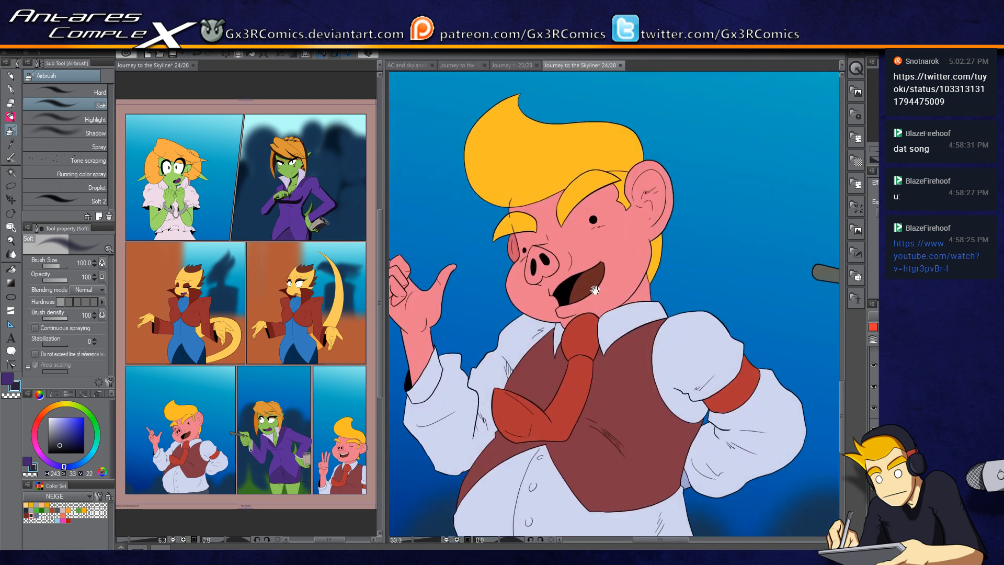
key("w")
left_click(614, 274)
key("p")
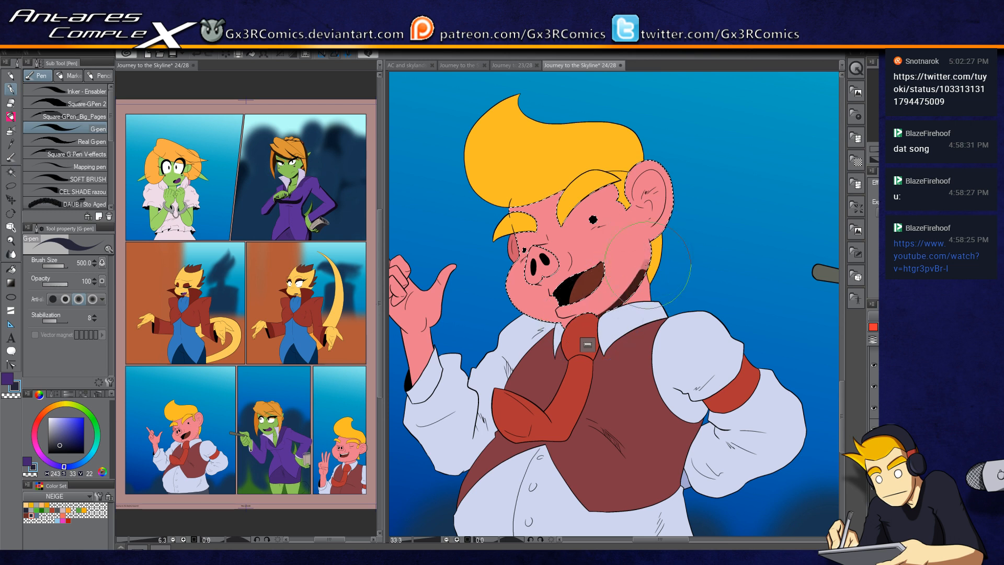
scroll(569, 315, "up", 1)
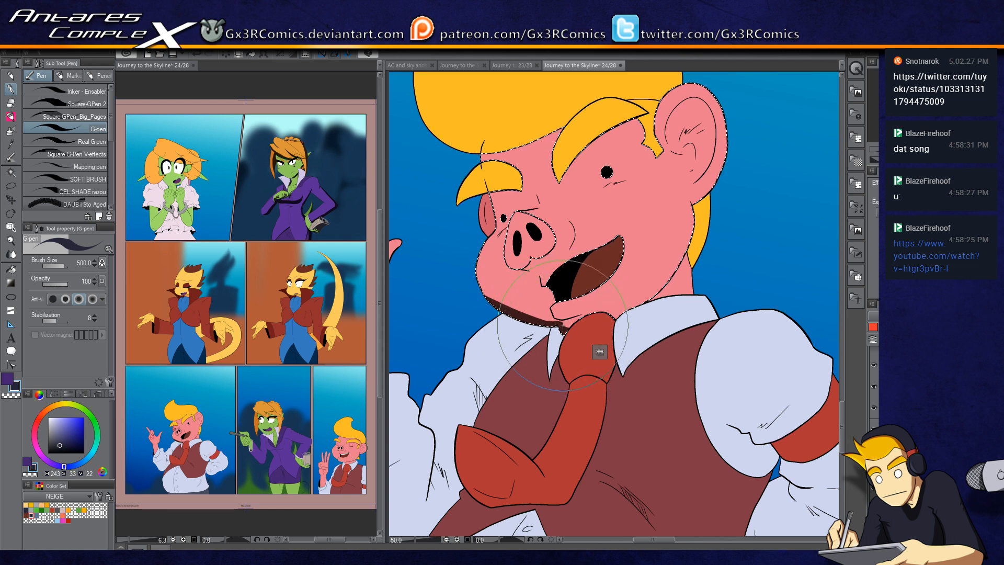
scroll(580, 314, "up", 2)
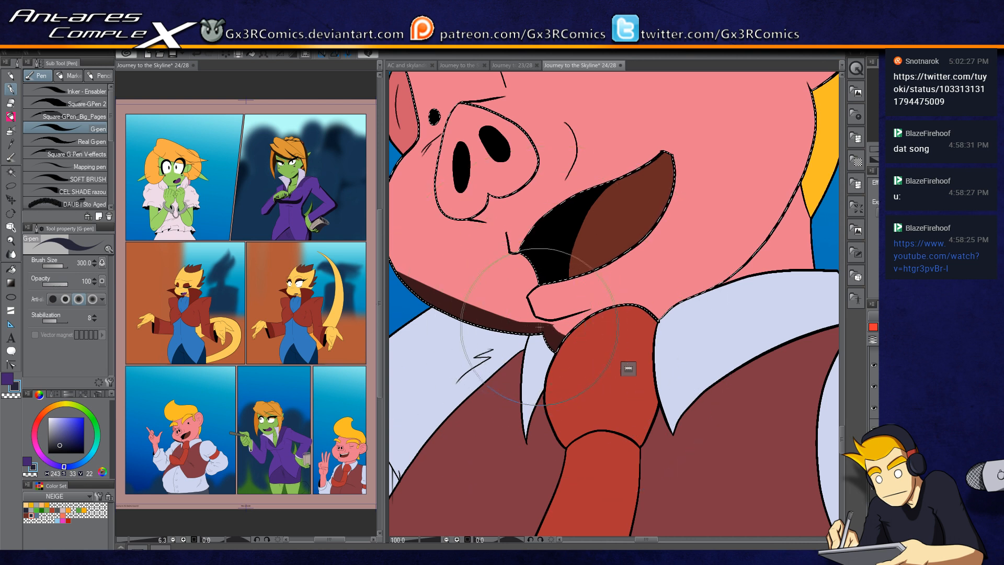
left_click_drag(482, 322, 564, 353)
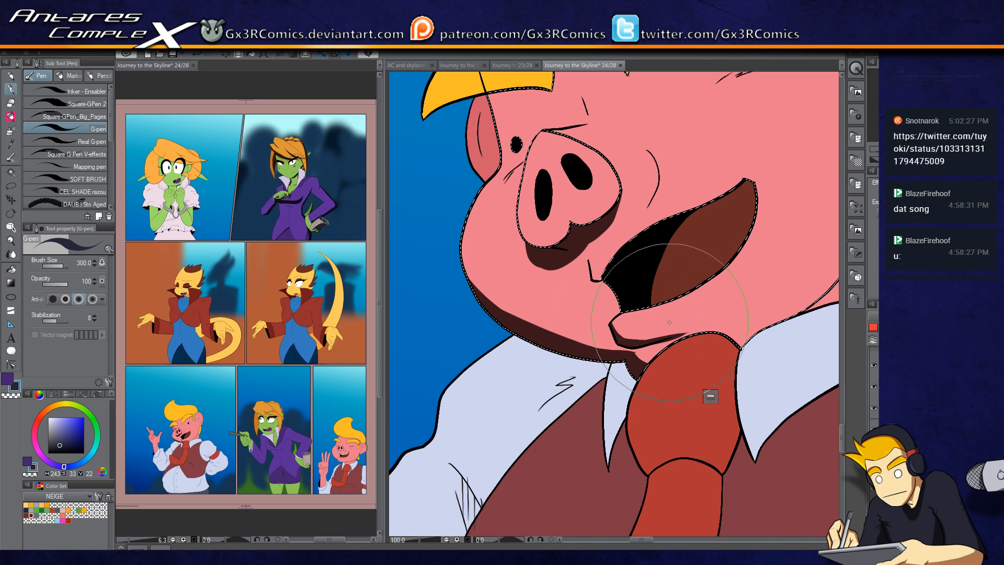
left_click_drag(680, 316, 656, 303)
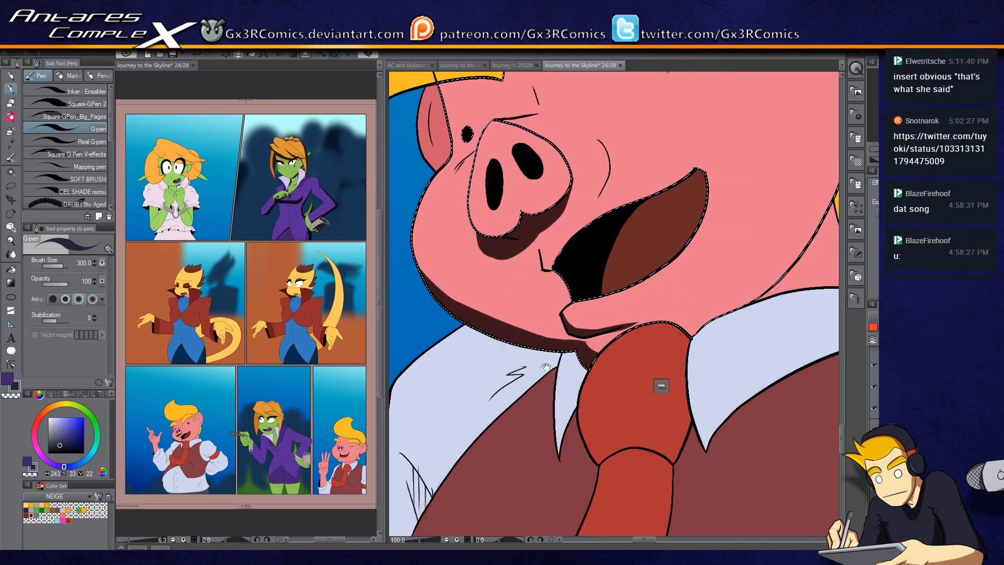
left_click_drag(662, 385, 739, 342)
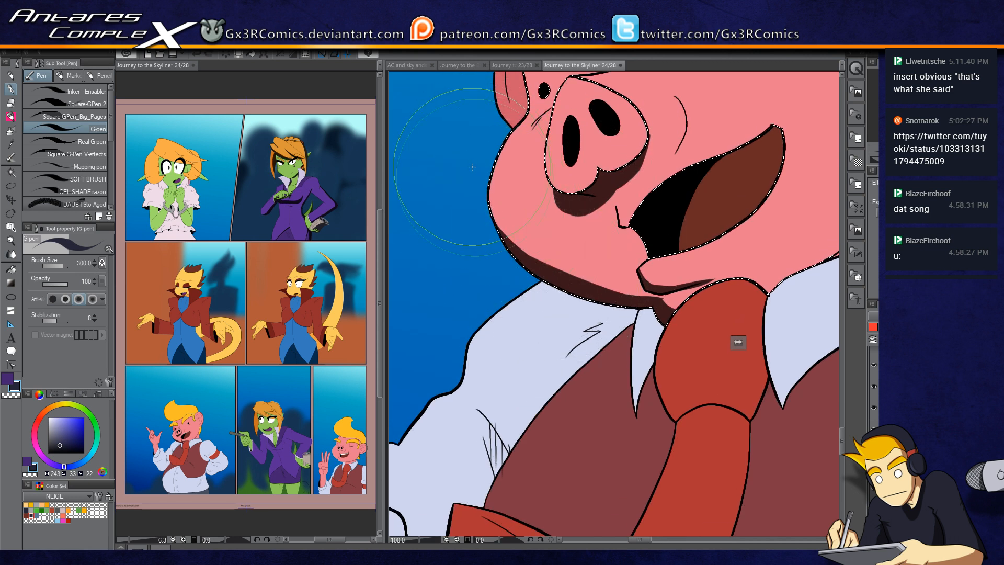
left_click_drag(537, 334, 612, 173)
Step: Select the pig's red vest and shade it around the tie and collar with the pen
key("w")
left_click(579, 259)
key("p")
key("ctrl+z")
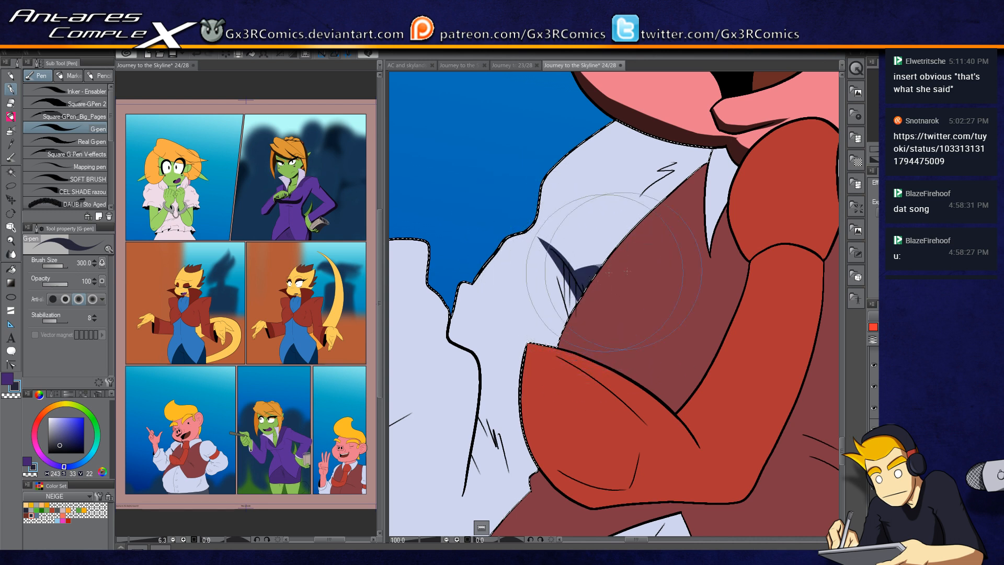
left_click_drag(723, 155, 630, 196)
left_click_drag(572, 318, 614, 245)
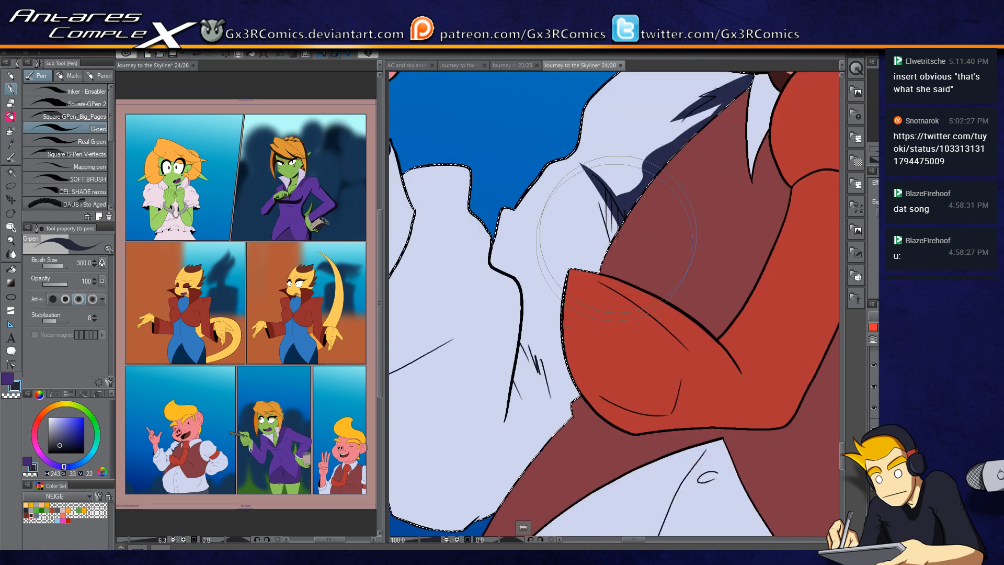
left_click_drag(554, 410, 620, 296)
left_click_drag(641, 215, 573, 387)
left_click_drag(639, 177, 566, 396)
left_click_drag(590, 337, 723, 259)
mouse_move(567, 314)
left_mouse_down()
mouse_move(750, 289)
mouse_move(639, 323)
mouse_move(758, 202)
left_mouse_up()
left_click_drag(776, 160, 642, 327)
left_click_drag(567, 294, 609, 321)
left_click_drag(554, 224, 561, 310)
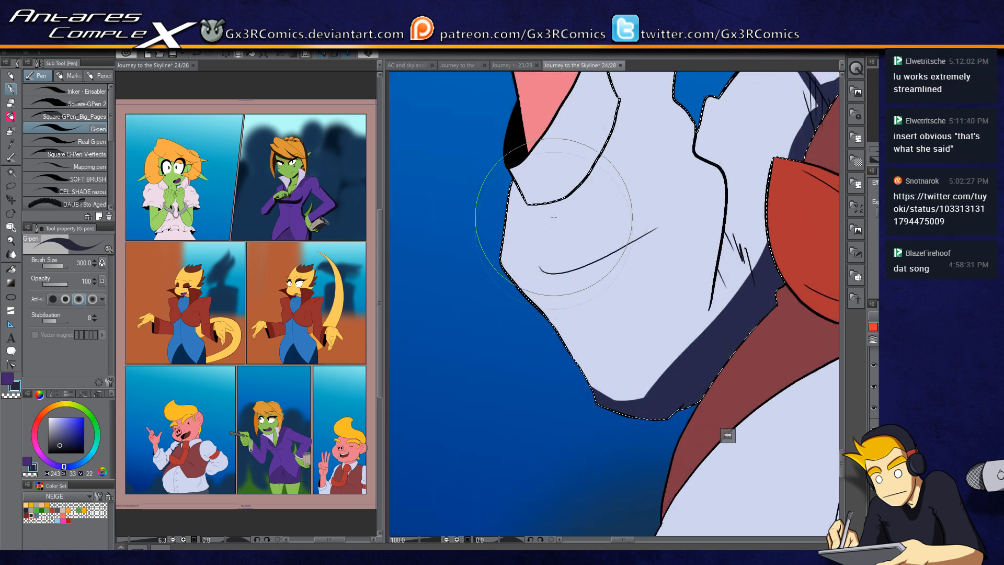
Step: Shade the white shirt collar beneath the pig's chin with a dark blue band
left_click_drag(522, 177, 530, 296)
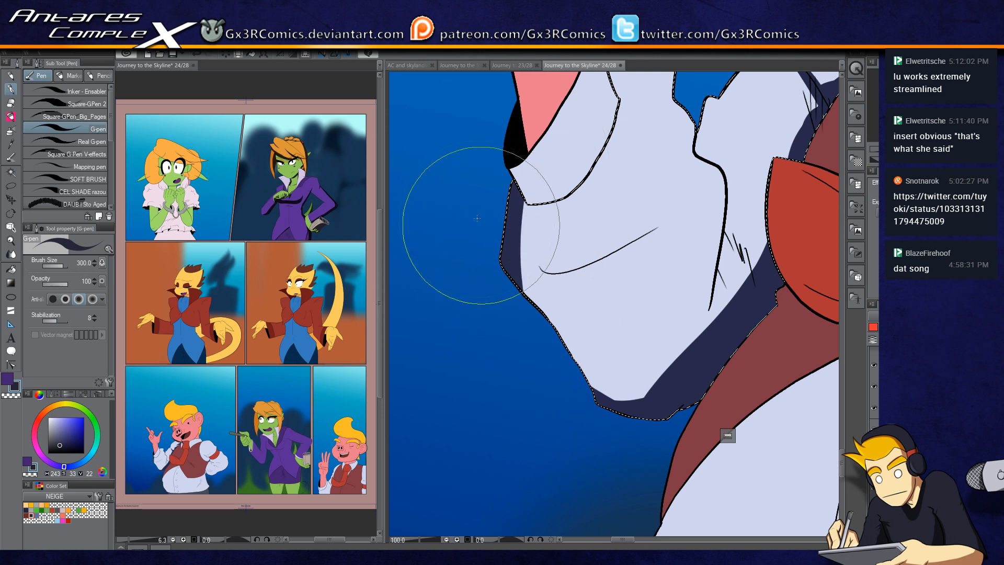
left_click_drag(479, 225, 623, 455)
left_click_drag(503, 256, 618, 359)
left_click_drag(566, 305, 698, 455)
left_click_drag(586, 367, 769, 401)
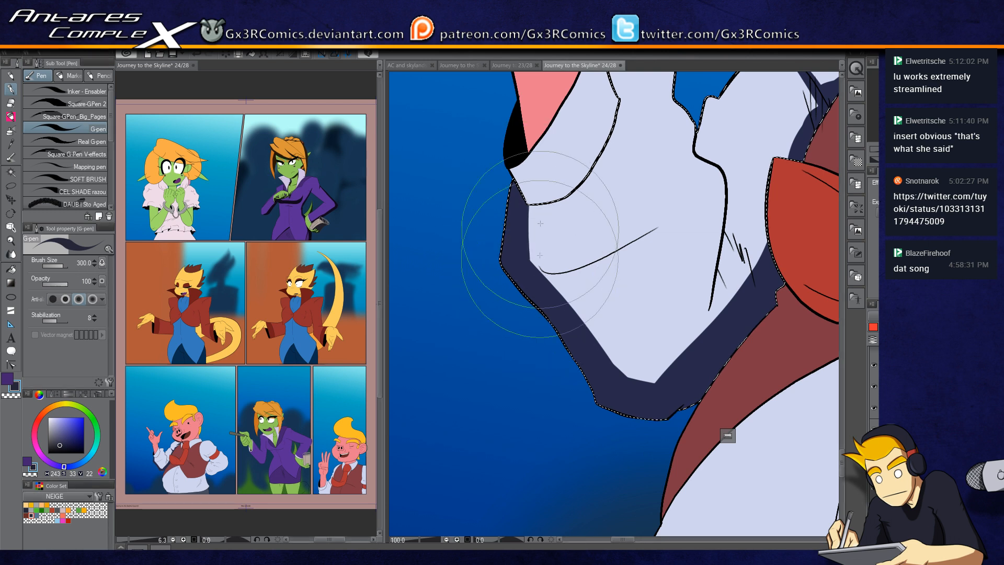
key("ctrl+z")
left_click_drag(533, 268, 631, 238)
key("ctrl+z")
mouse_move(538, 267)
left_mouse_down()
mouse_move(635, 236)
mouse_move(621, 253)
mouse_move(629, 244)
left_mouse_up()
key("ctrl+z")
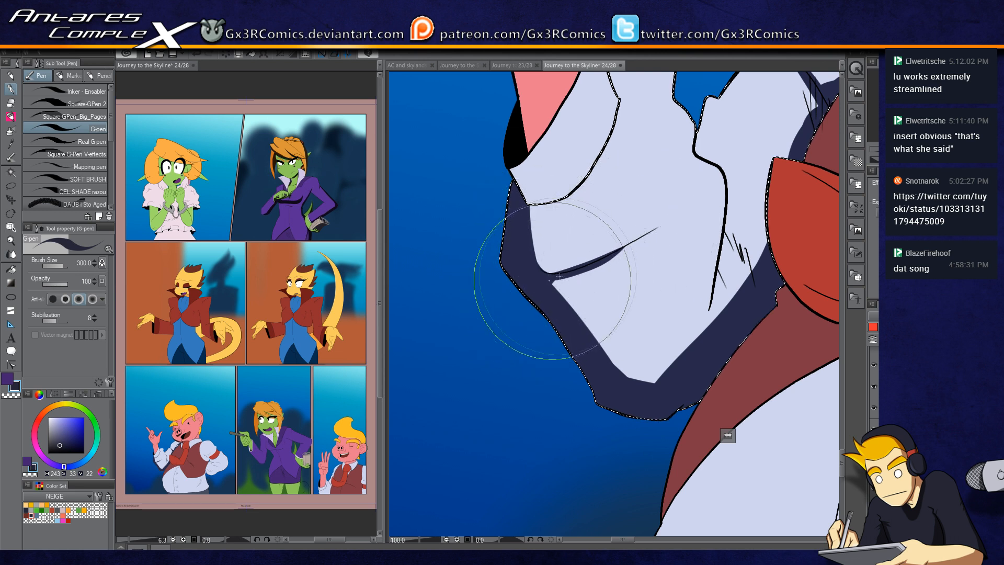
mouse_move(578, 273)
left_mouse_down()
mouse_move(537, 314)
mouse_move(564, 301)
left_mouse_up()
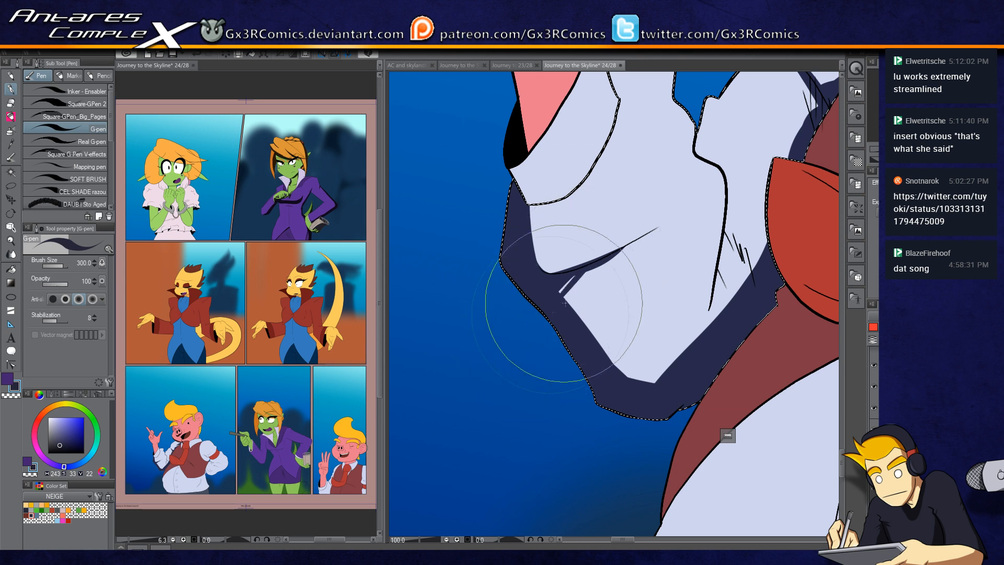
mouse_move(595, 268)
left_mouse_down()
mouse_move(575, 302)
mouse_move(630, 380)
left_mouse_up()
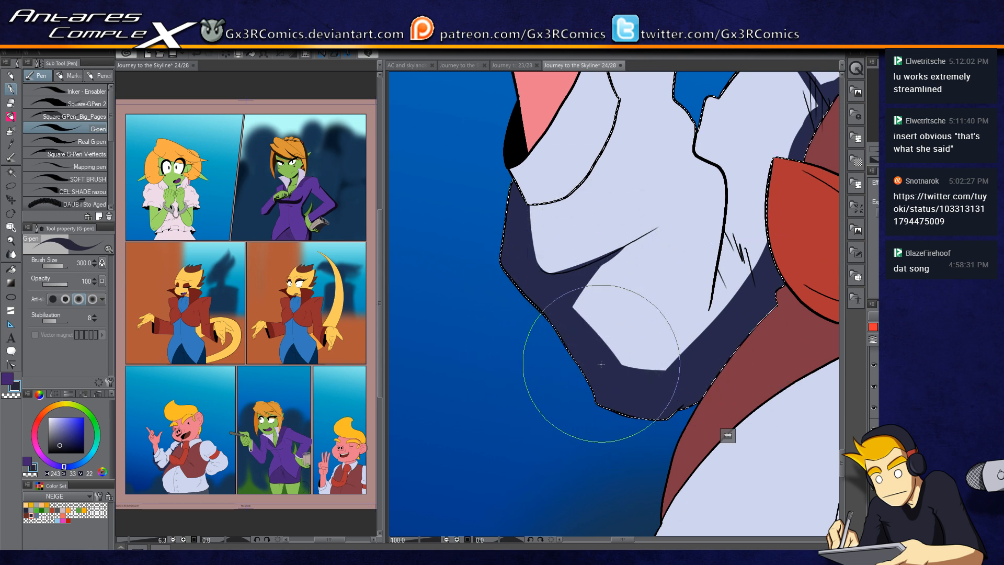
left_click_drag(631, 261, 583, 392)
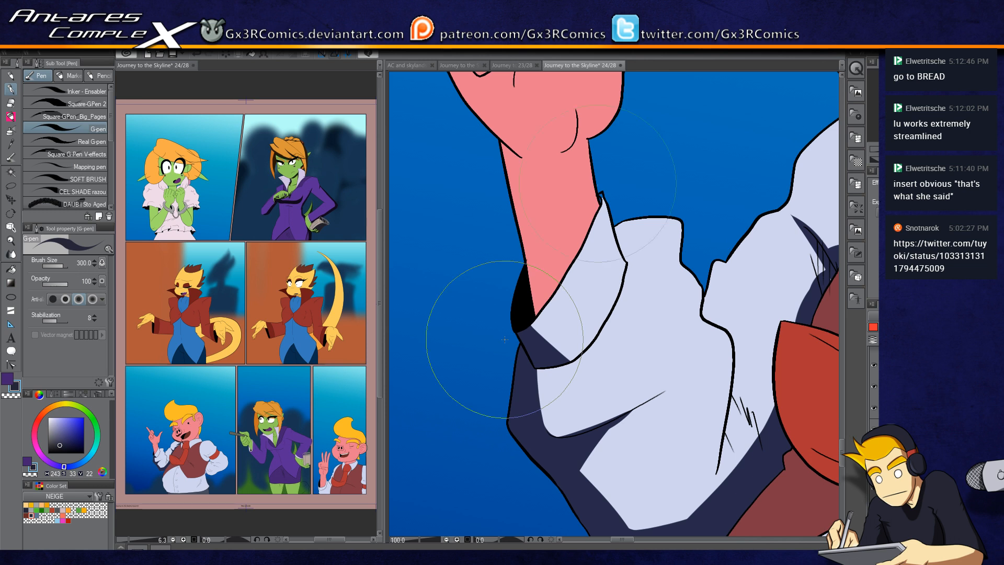
key("i")
left_click(587, 246)
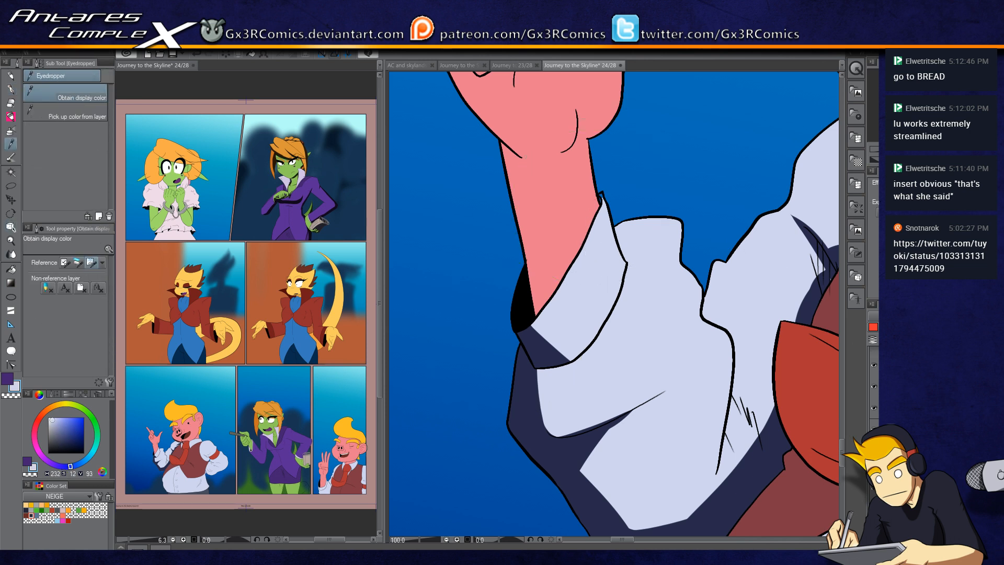
key("g")
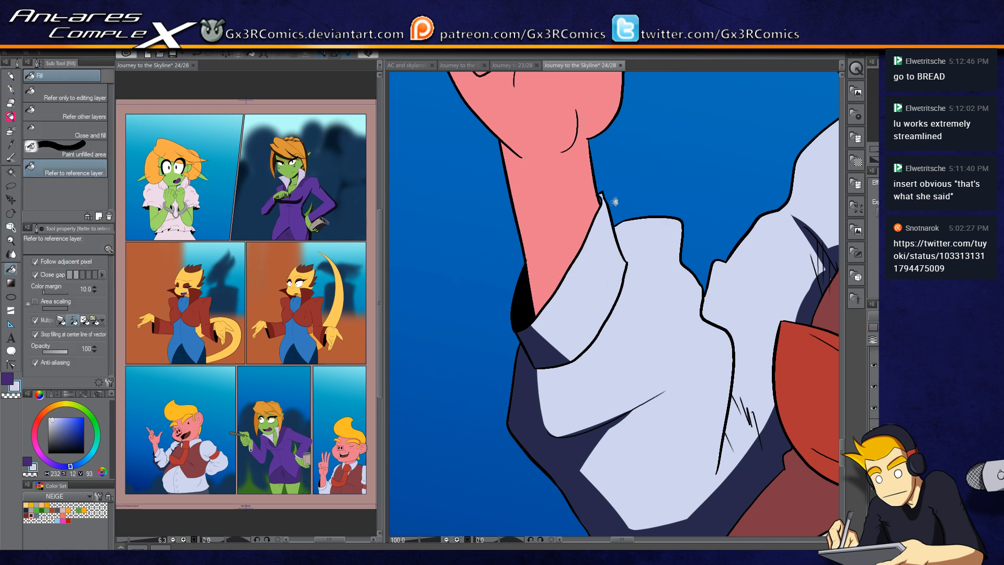
left_click_drag(63, 430, 130, 479)
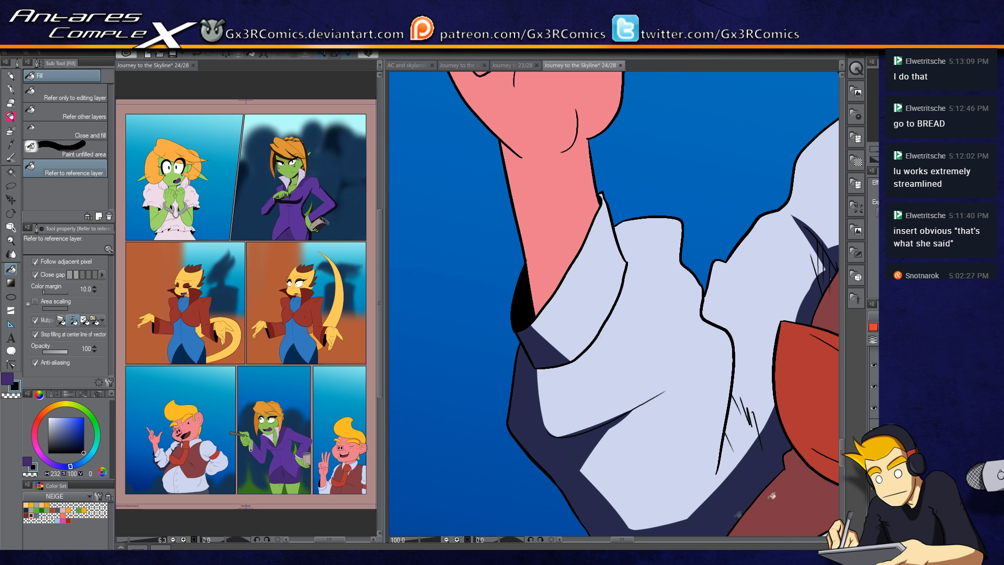
left_click(41, 504)
Step: Select the pig's raised arm and shade the forearm's edge beside the shirt cuff, erasing the excess
key("w")
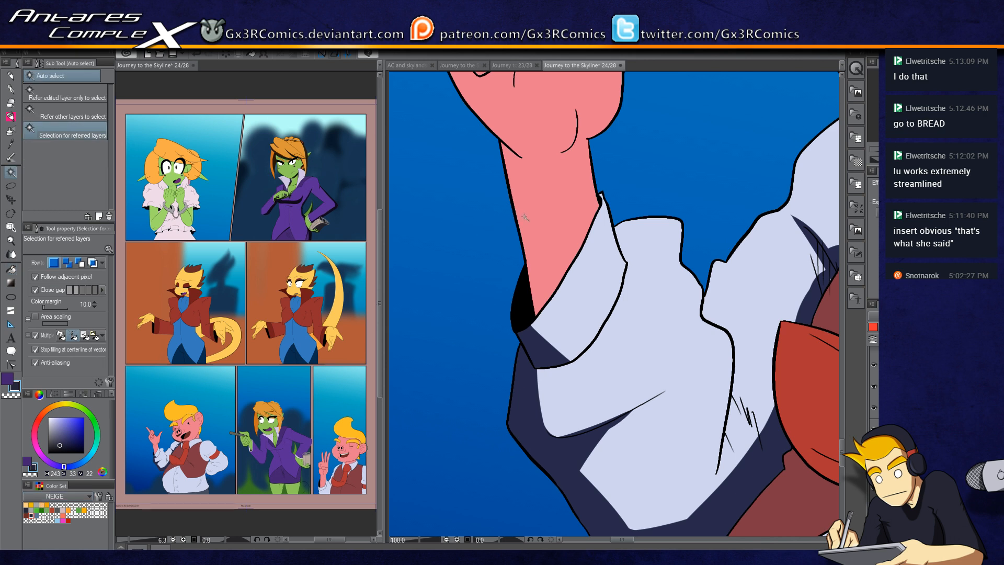
left_click(525, 217)
key("p")
left_click_drag(494, 117, 546, 353)
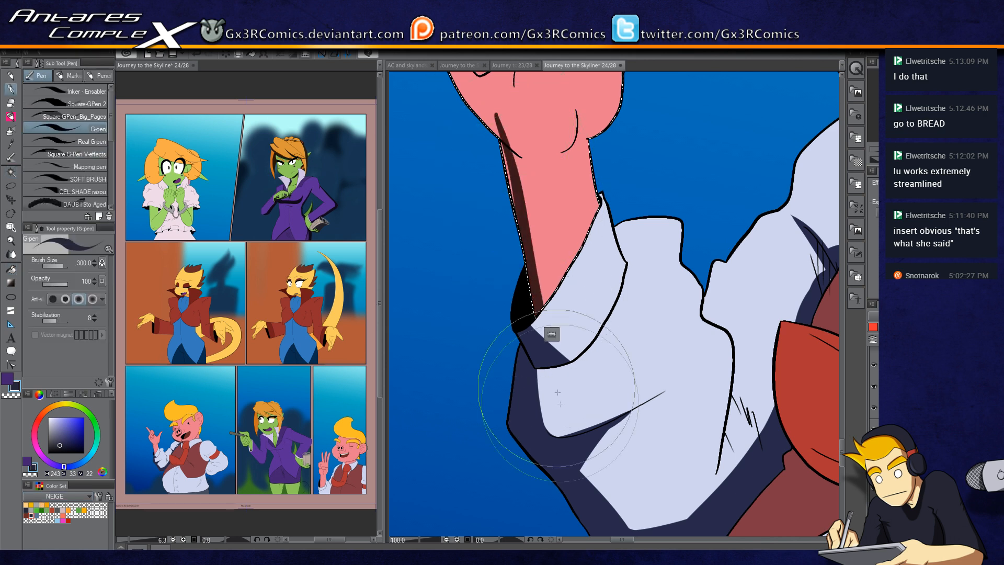
key("ctrl+z")
left_click_drag(493, 110, 557, 384)
left_click_drag(492, 110, 528, 363)
mouse_move(502, 152)
left_mouse_down()
mouse_move(560, 337)
mouse_move(506, 286)
left_mouse_up()
key("c")
left_click_drag(499, 234, 535, 272)
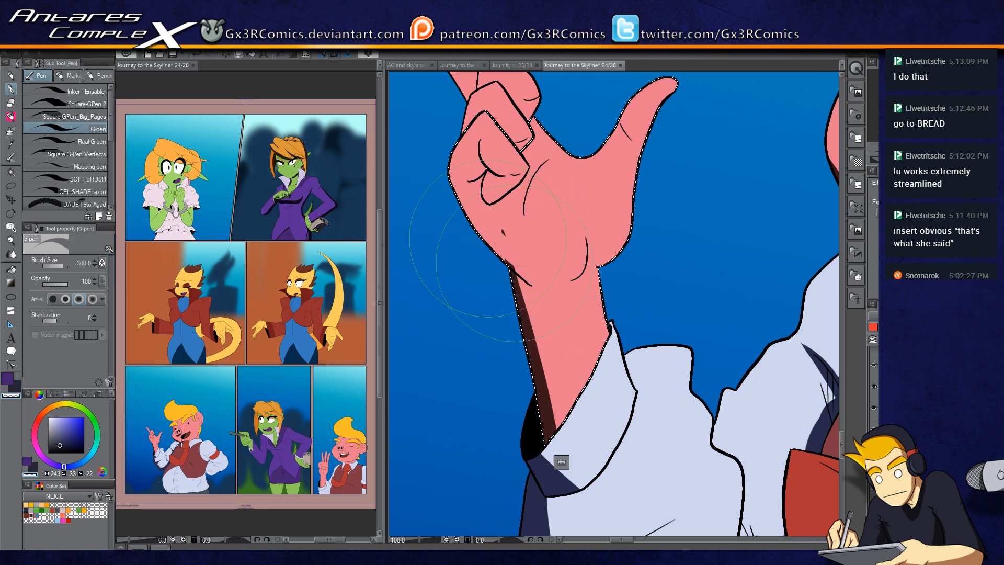
left_click_drag(489, 232, 508, 264)
Step: Shade the folds of the curled fingers on the raised hand
key("c")
mouse_move(449, 166)
left_mouse_down()
mouse_move(543, 290)
mouse_move(473, 218)
mouse_move(539, 290)
left_mouse_up()
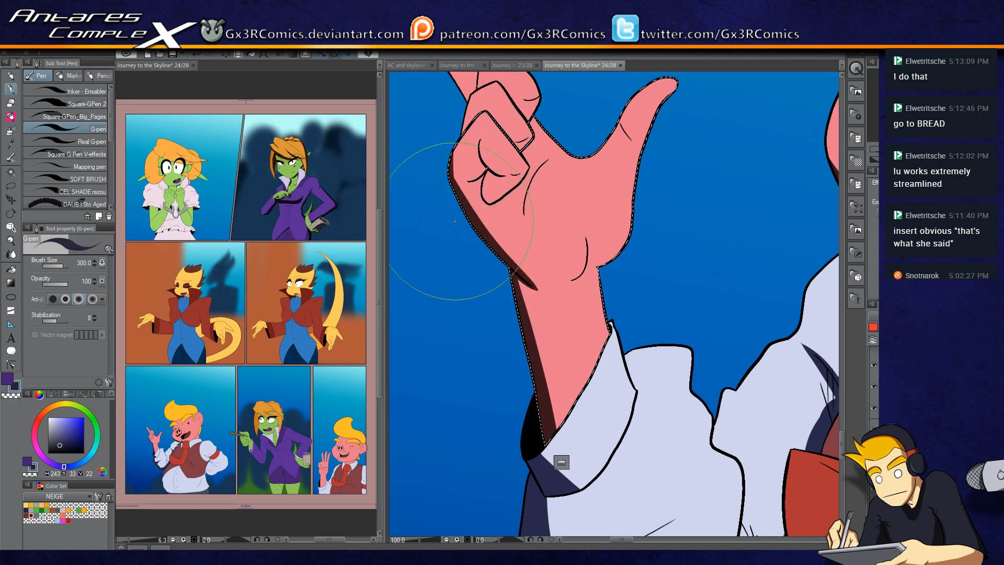
mouse_move(461, 182)
left_mouse_down()
mouse_move(492, 156)
mouse_move(482, 138)
mouse_move(504, 176)
left_mouse_up()
key("ctrl+z")
left_click_drag(480, 133, 504, 176)
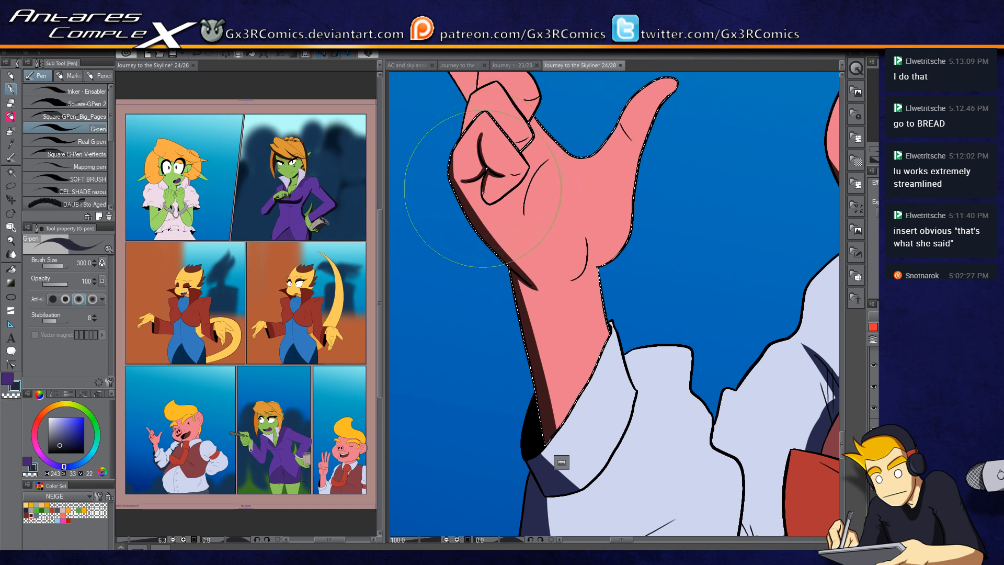
left_click_drag(487, 170, 487, 196)
left_click_drag(529, 138, 489, 281)
Step: Select the curled fingers one by one and shade their lower sides
key("w")
left_click(468, 225)
key("p")
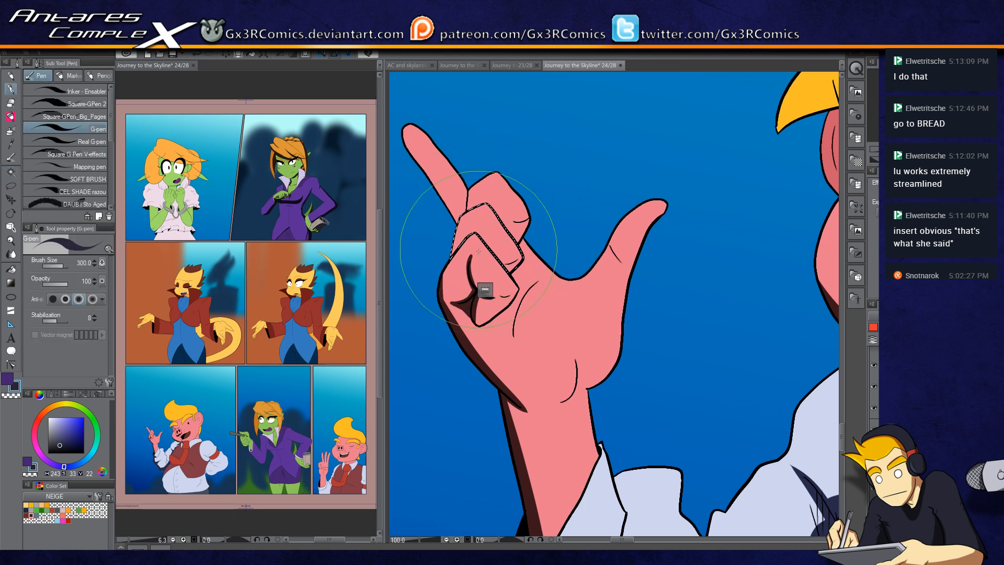
key("w")
left_click(462, 306)
key("p")
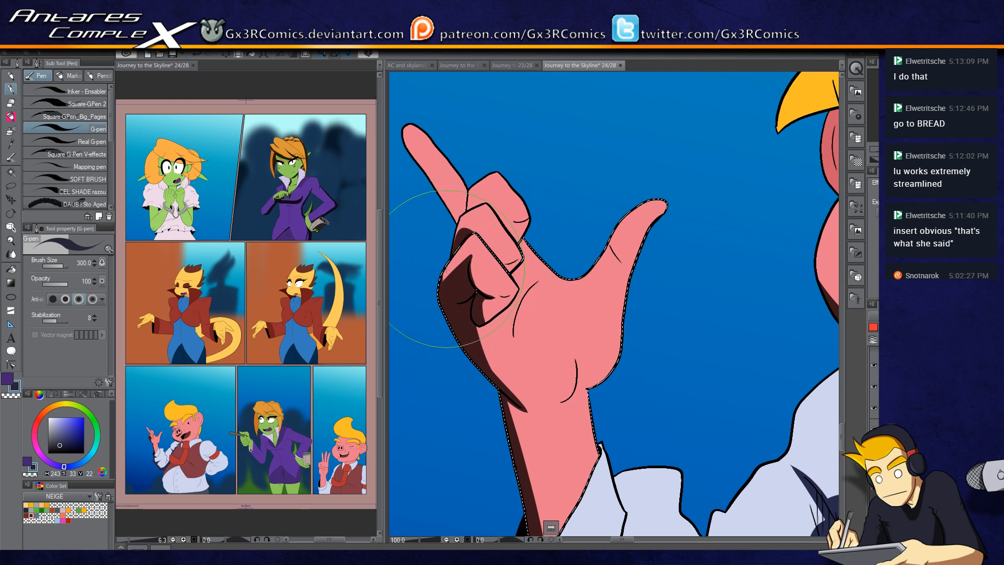
key("c")
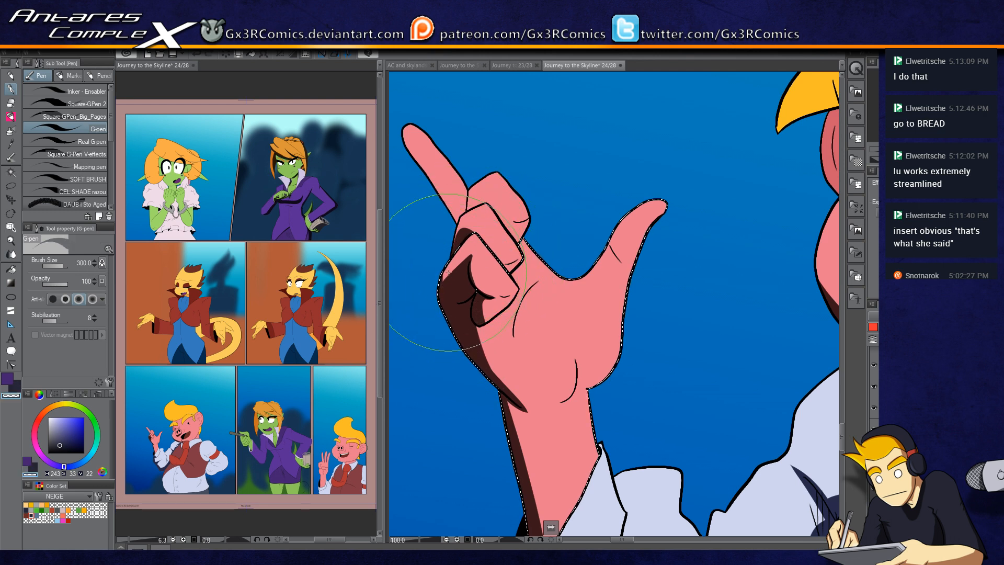
key("c")
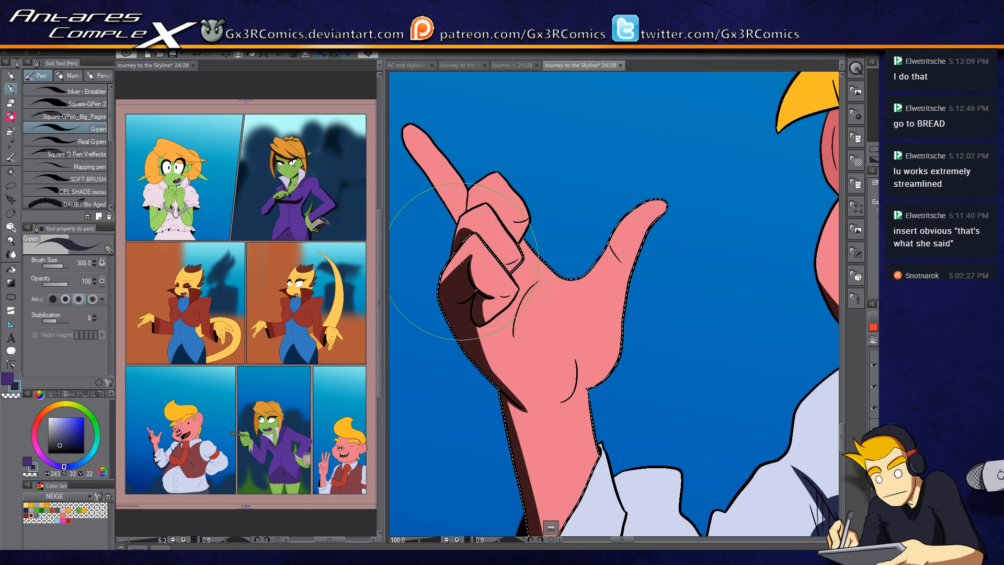
key("w")
left_click(473, 200)
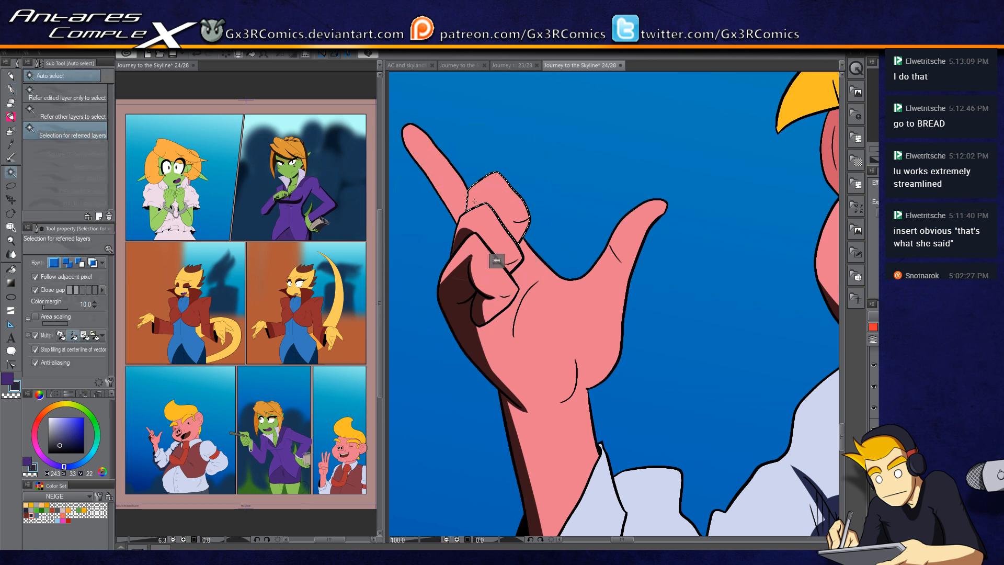
key("p")
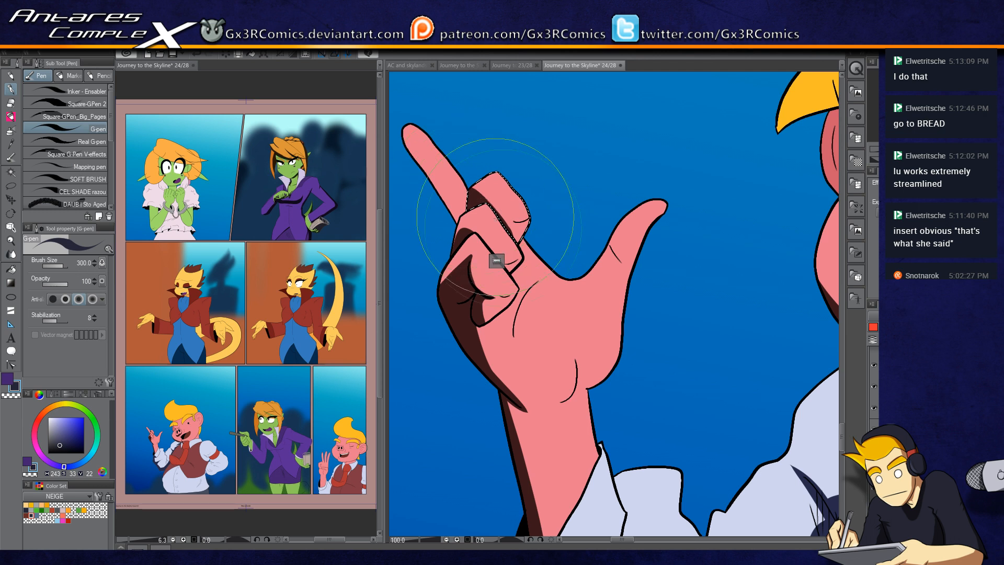
key("ctrl+d")
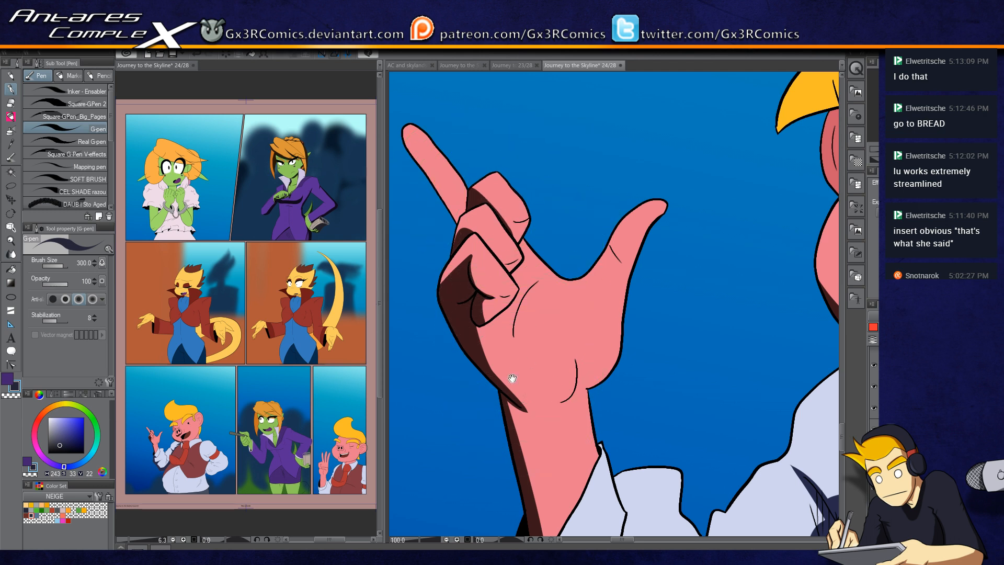
Step: Select the hand's palm and shade beneath the thumb and fingers
left_click_drag(512, 378, 483, 317)
key("w")
left_click(476, 286)
key("p")
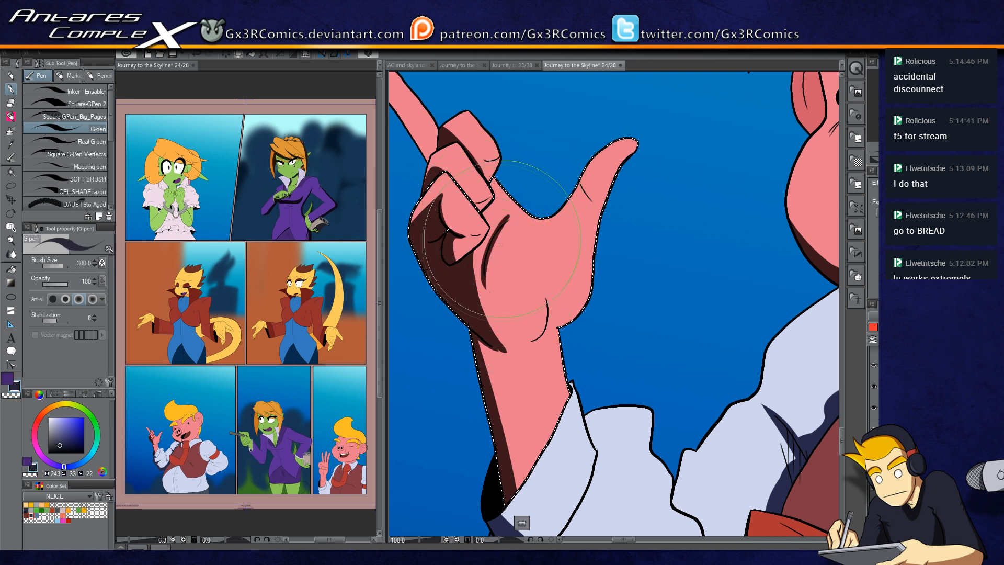
left_click_drag(510, 216, 484, 276)
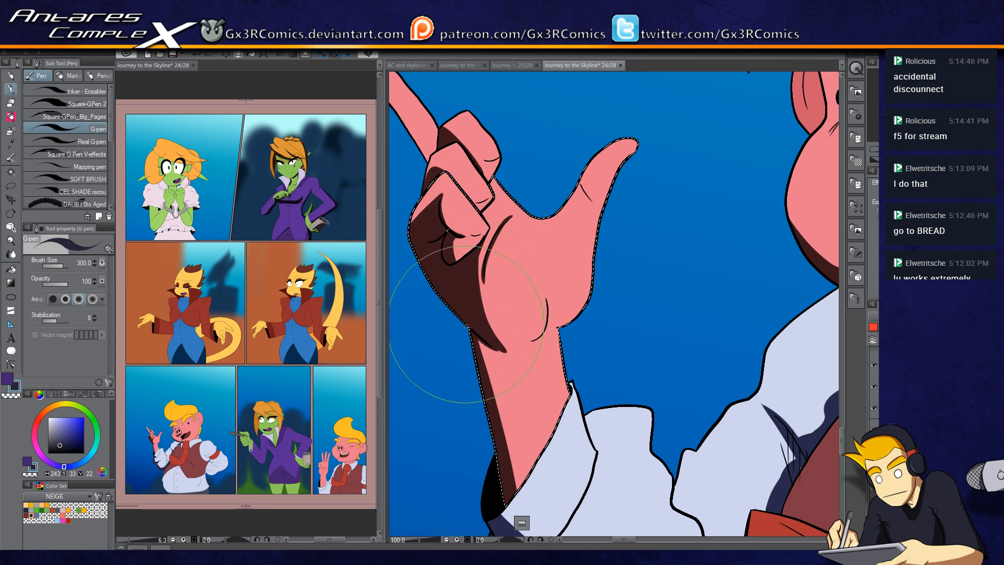
left_click_drag(479, 335, 542, 341)
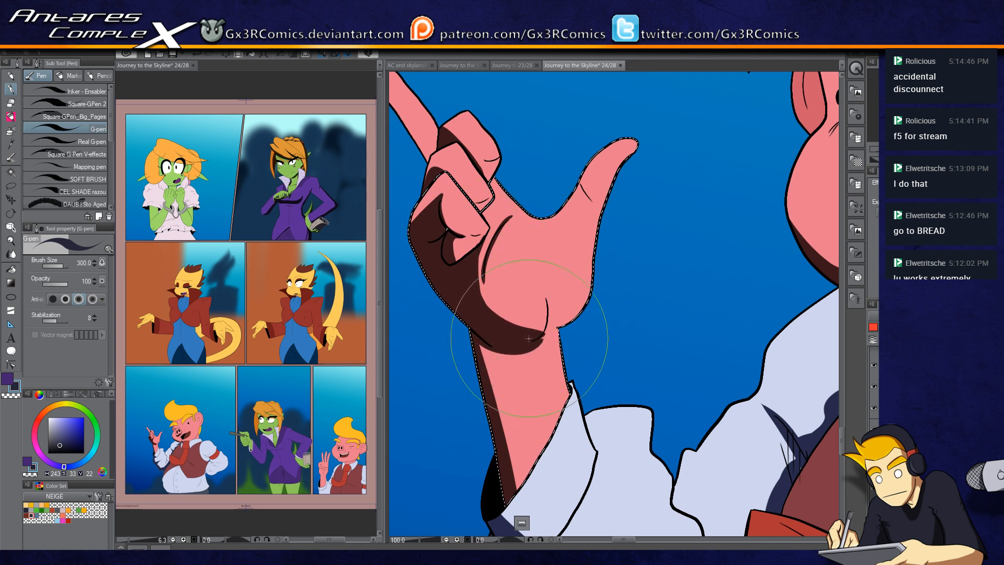
Step: Shade the wrist and forearm below the hand in the dark shadow colour
key("c")
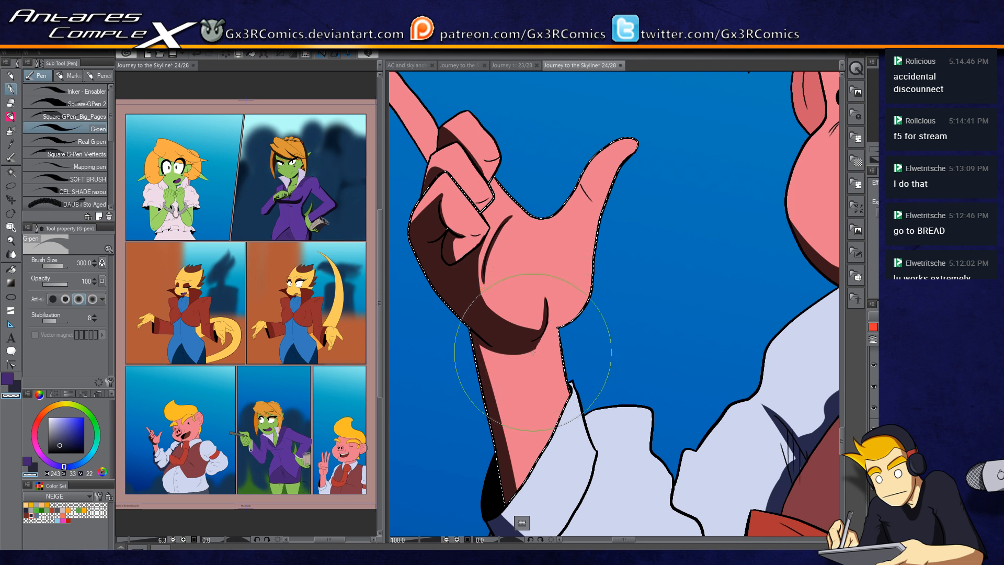
key("c")
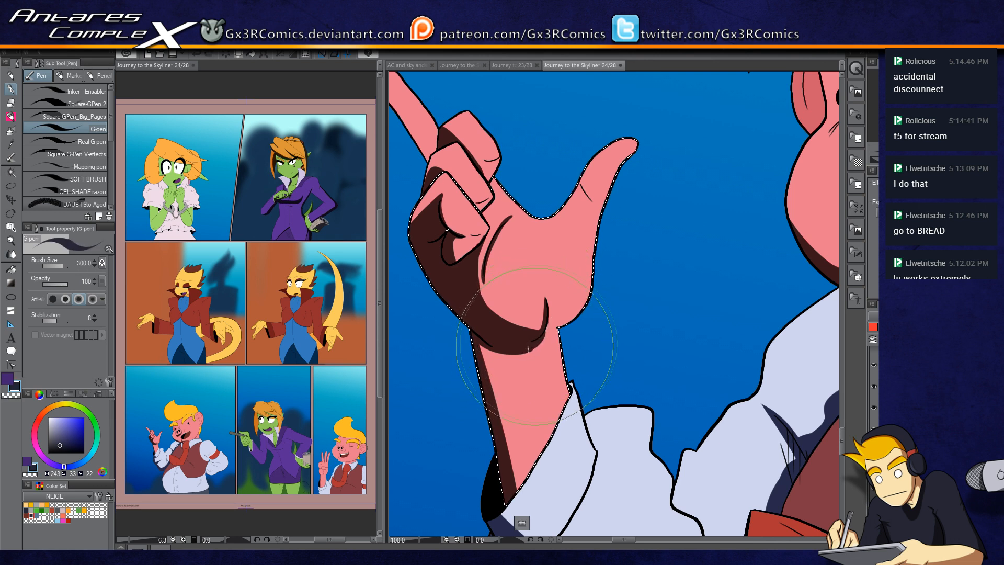
mouse_move(477, 338)
left_mouse_down()
mouse_move(525, 492)
mouse_move(519, 487)
left_mouse_up()
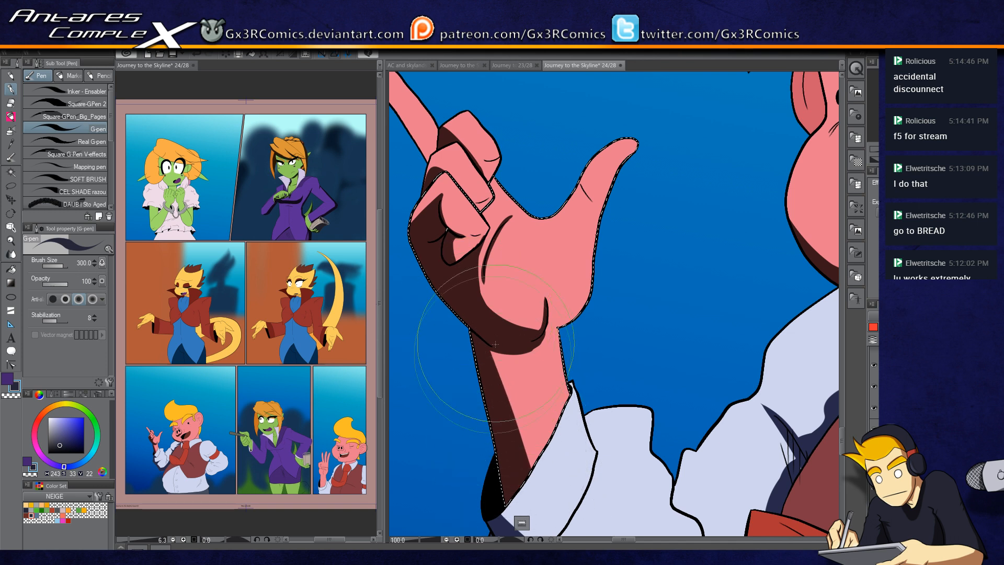
mouse_move(499, 361)
left_mouse_down()
mouse_move(551, 505)
mouse_move(495, 350)
mouse_move(521, 407)
mouse_move(513, 366)
mouse_move(540, 444)
left_mouse_up()
left_click_drag(507, 328, 538, 335)
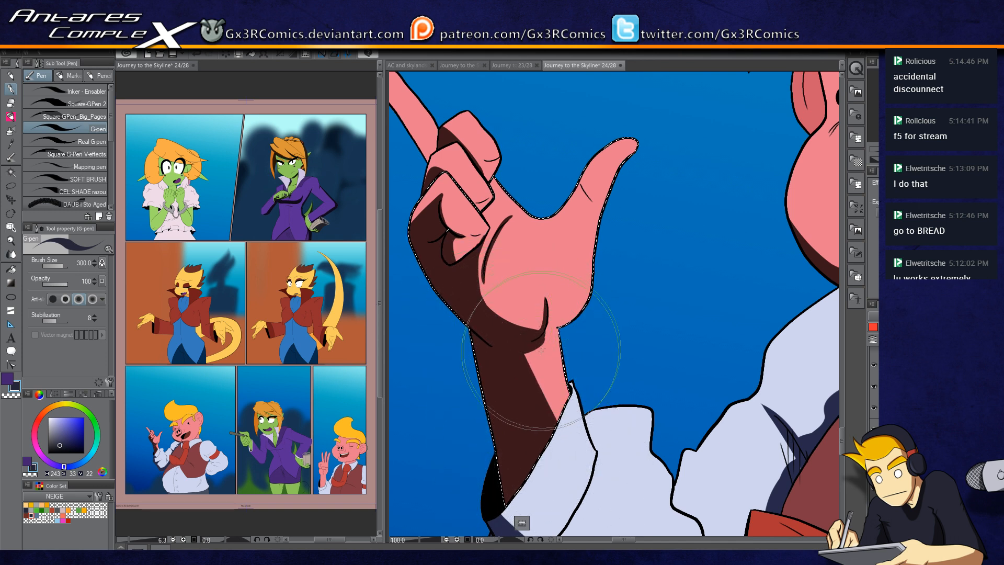
left_click_drag(564, 326, 551, 353)
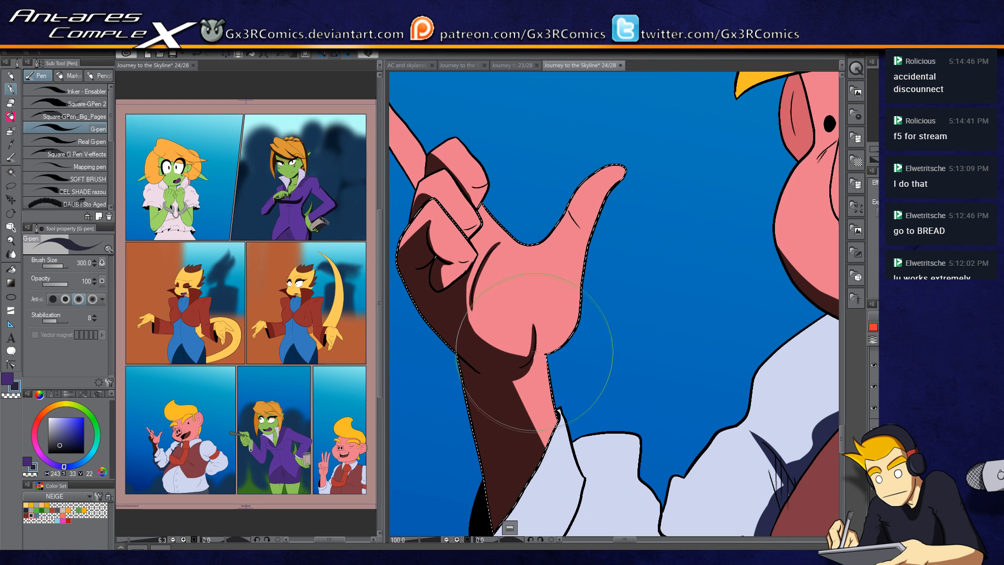
left_click_drag(501, 343, 527, 361)
key("c")
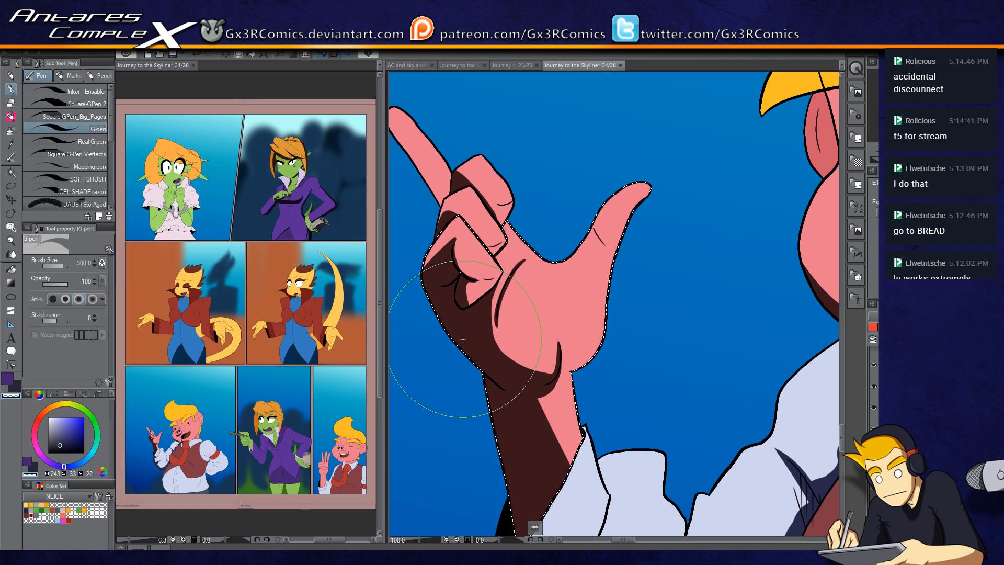
left_click_drag(451, 180, 495, 187)
Step: Select the raised index finger and shade along its side in the dark shadow colour
key("w")
left_click(449, 146)
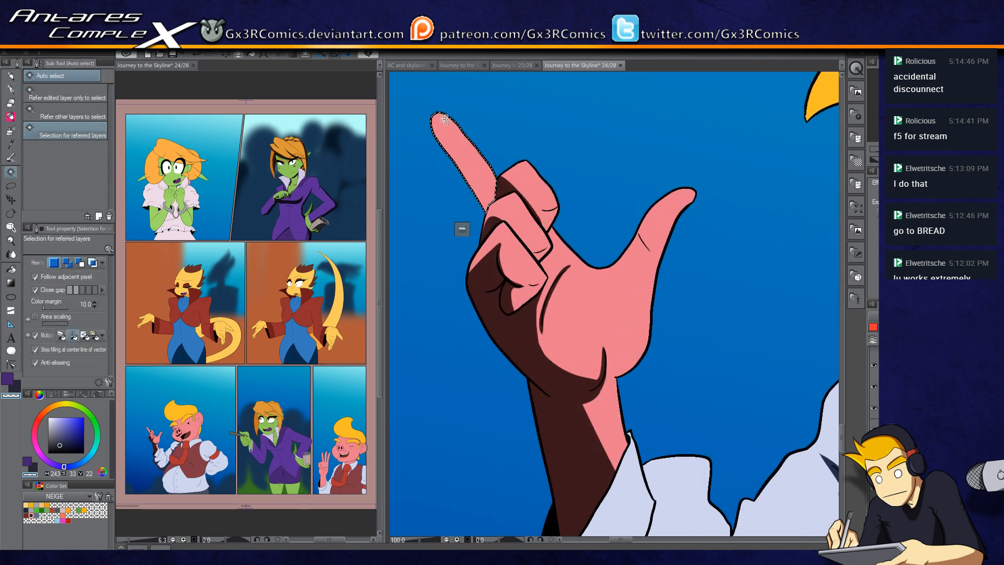
key("p")
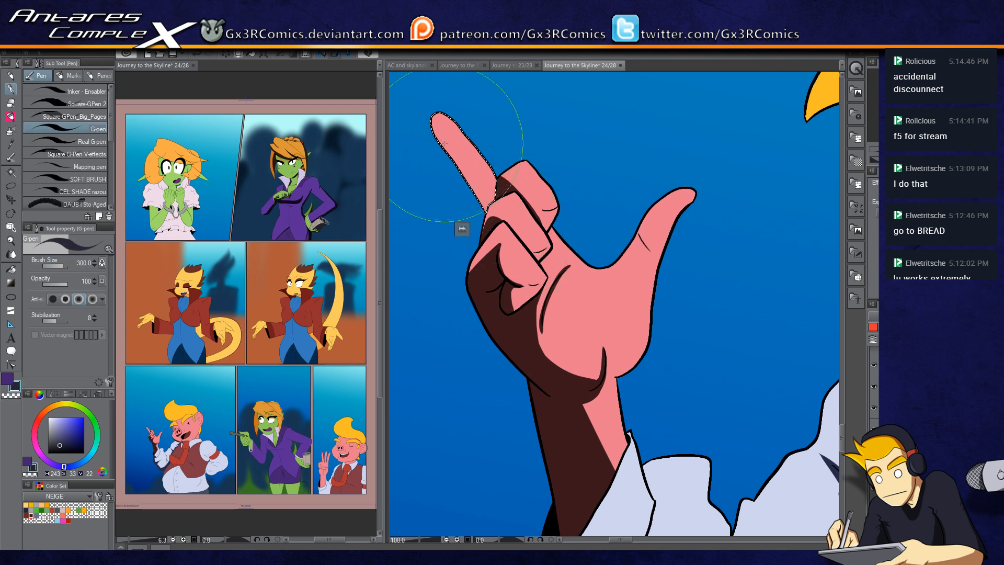
left_click_drag(541, 335, 473, 335)
Step: Select the thumb and shade its inner side and base in the dark shadow colour
key("w")
left_click(589, 231)
key("p")
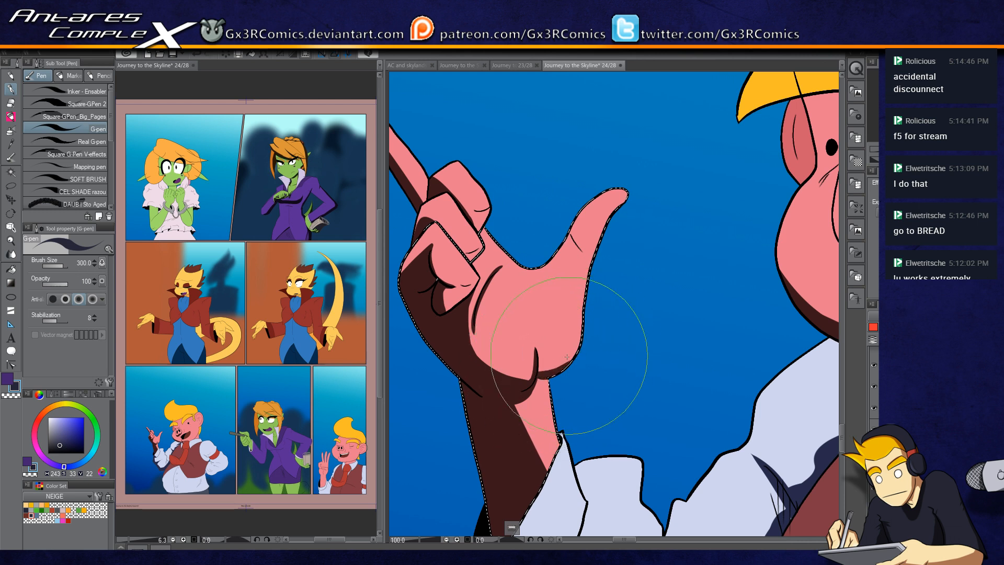
left_click_drag(564, 358, 599, 327)
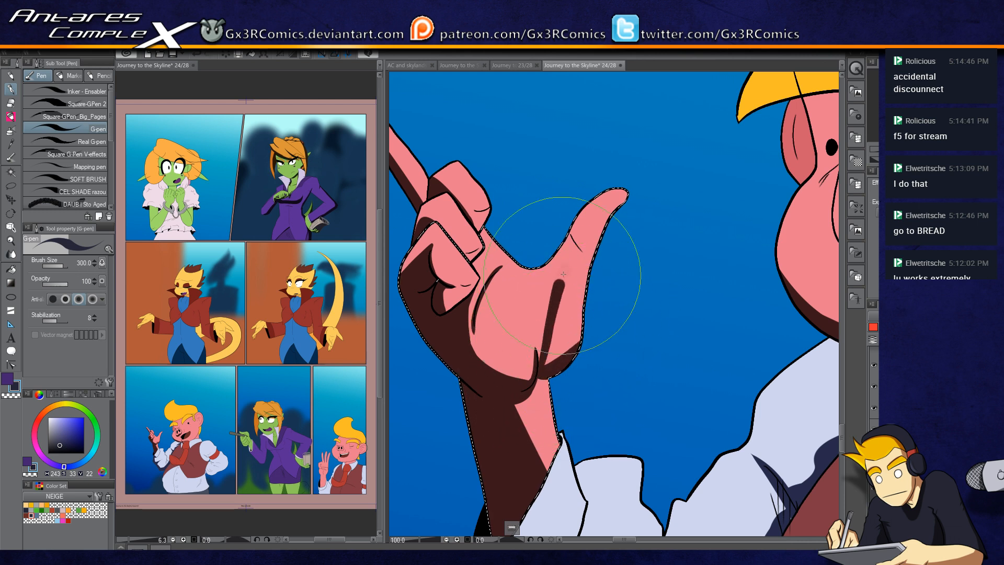
mouse_move(541, 363)
left_mouse_down()
mouse_move(578, 242)
mouse_move(607, 218)
left_mouse_up()
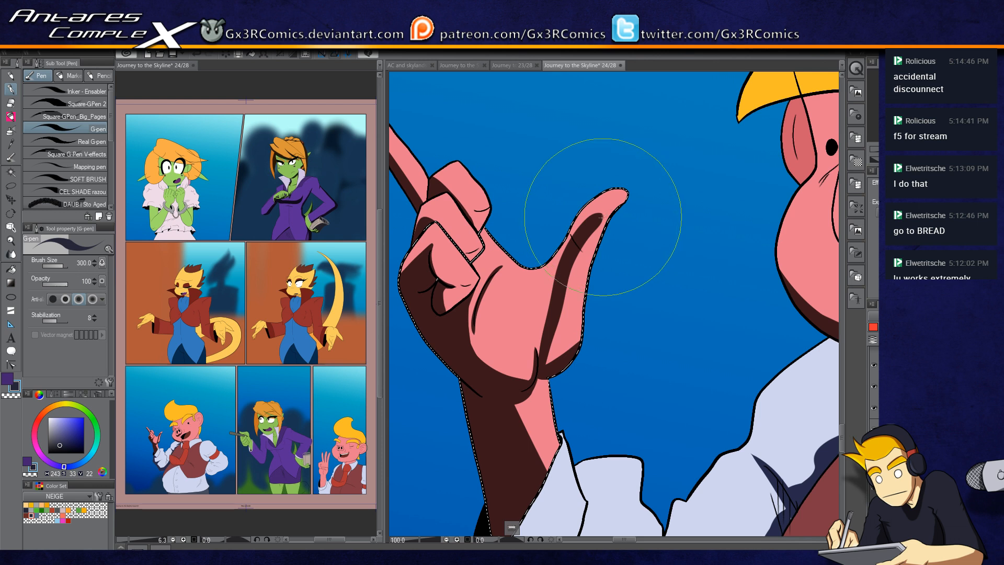
left_click_drag(562, 349, 593, 235)
key("c")
key("c")
key("c")
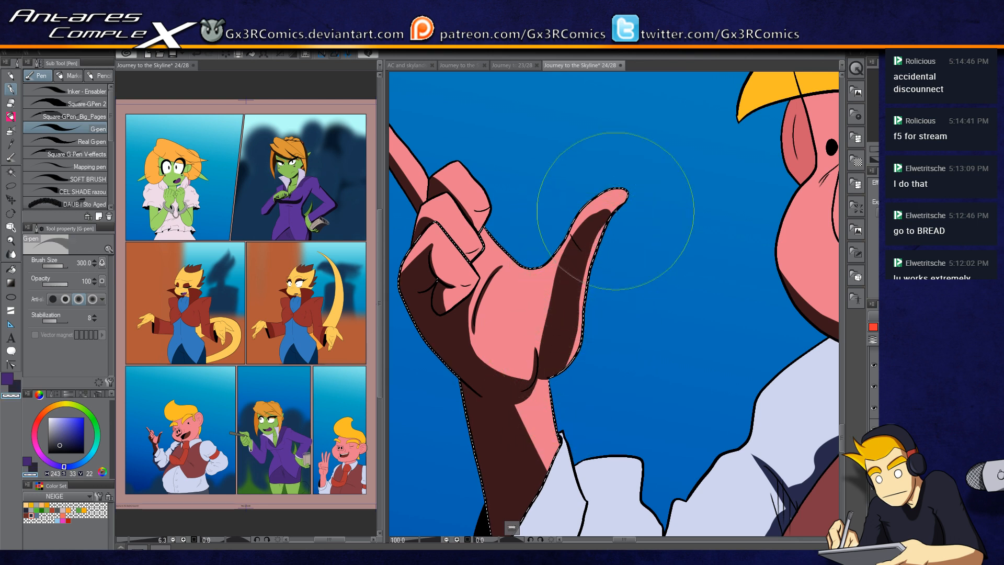
key("c")
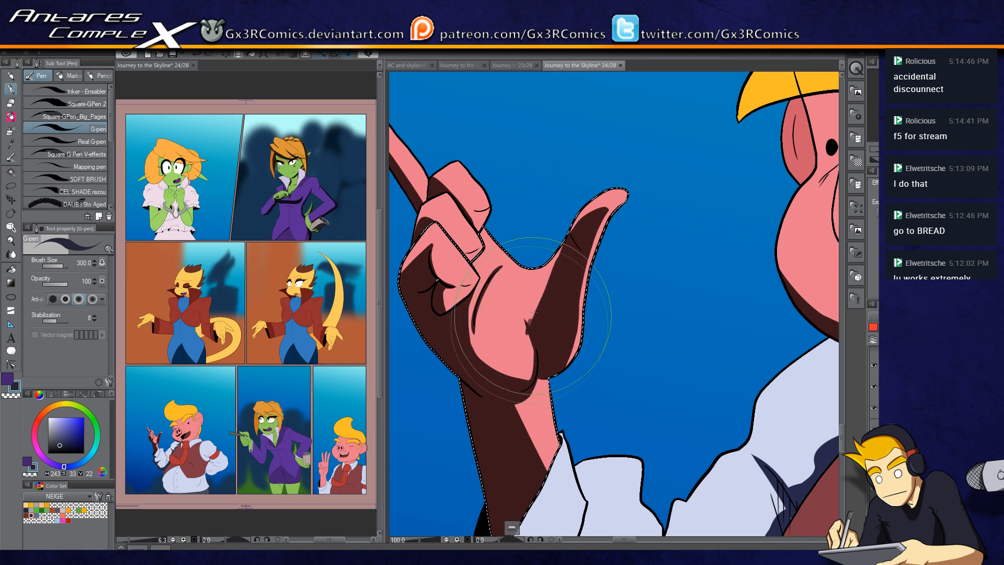
key("c")
key("c")
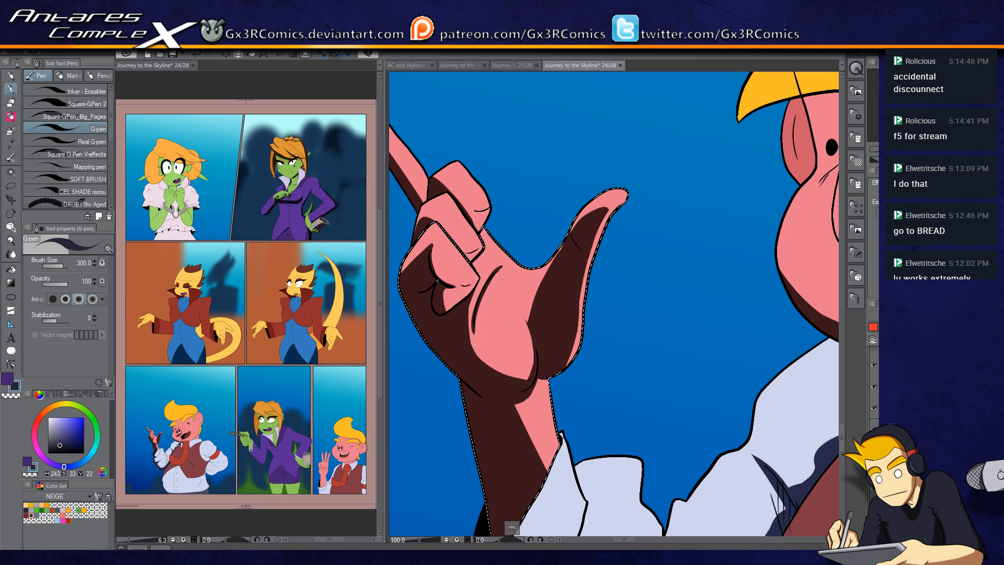
Step: Save the page and move over to the green-skinned girl in the first panel
key("ctrl+s")
left_click(916, 80)
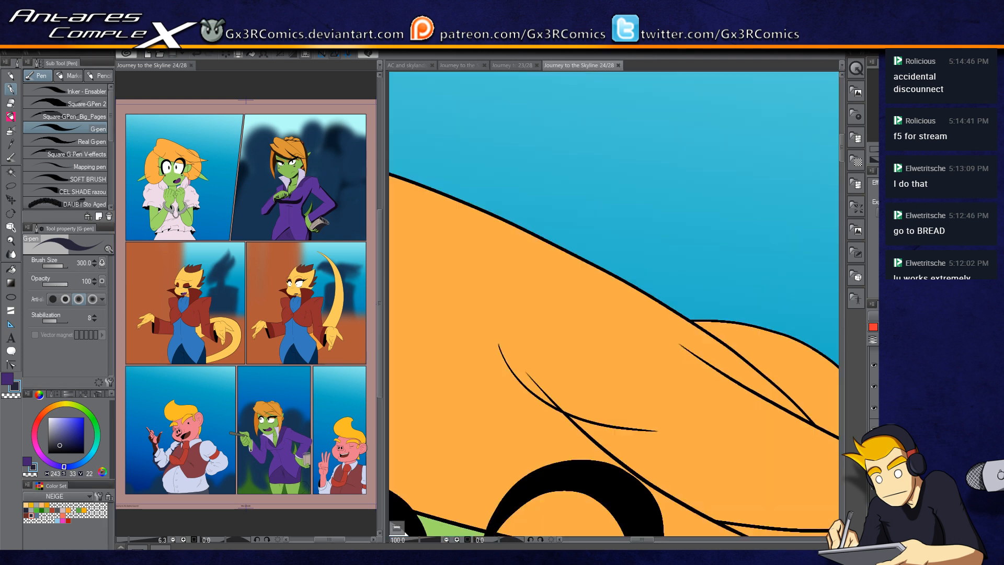
scroll(591, 257, "down", 3)
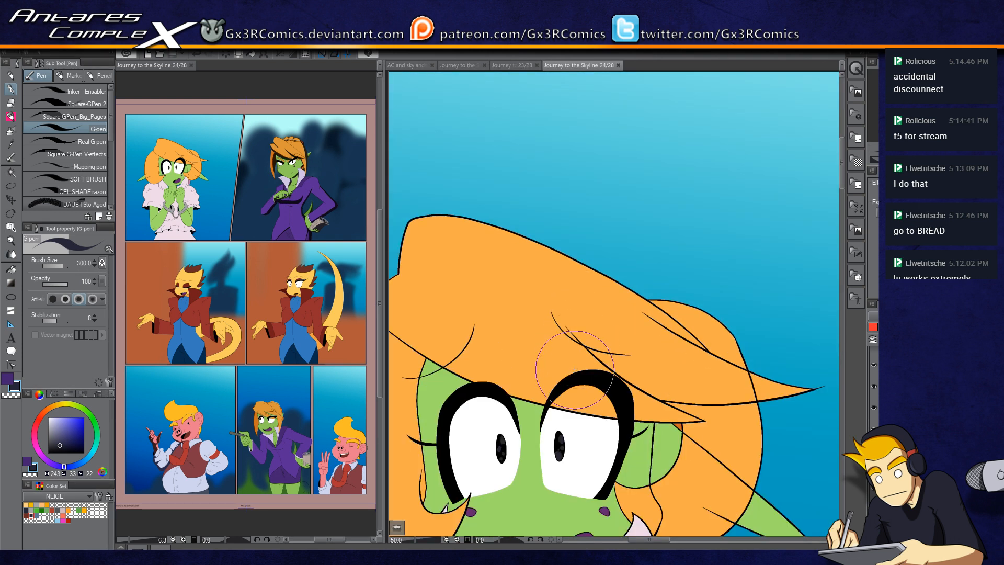
scroll(578, 377, "down", 2)
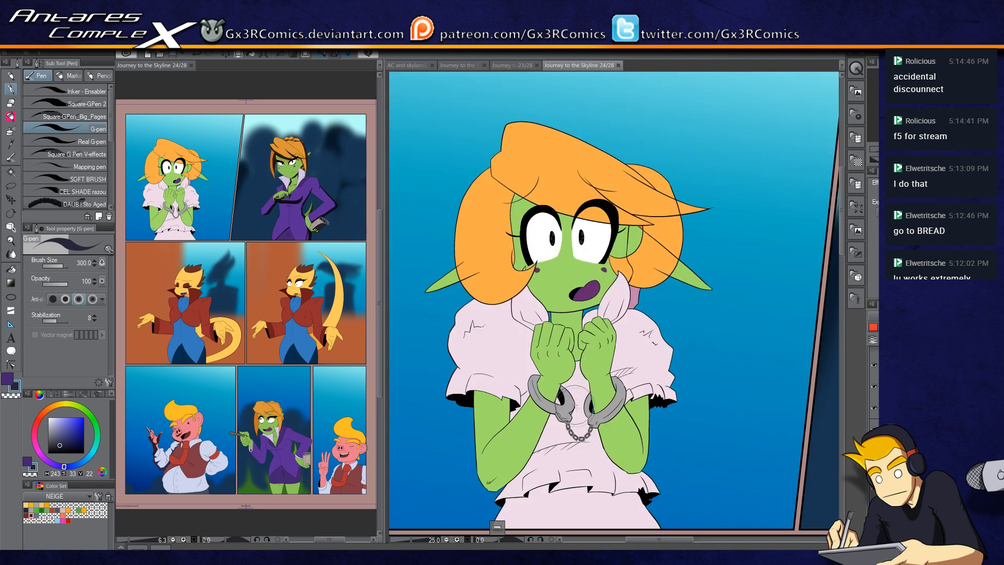